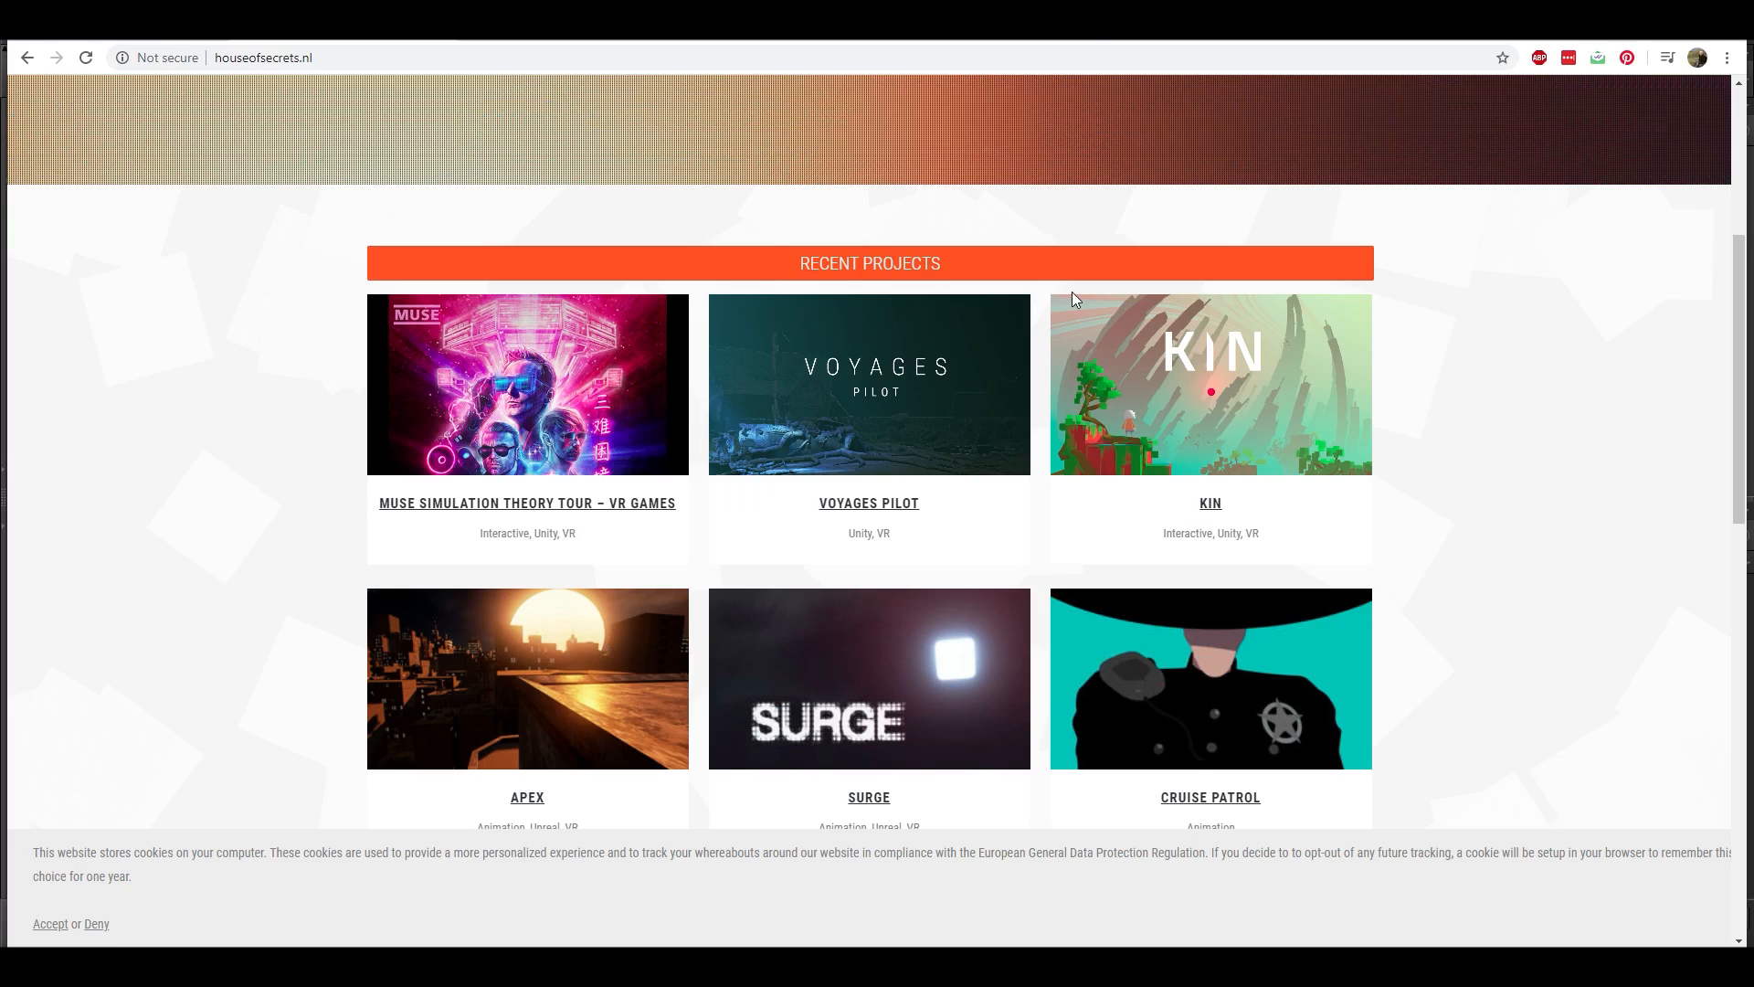
Open the KIN project from the House of Secrets recent projects and look through its teaser, description and credits
{"action": "scroll", "coordinate": [1176, 481], "scroll_direction": "up", "scroll_amount": 5}
{"action": "scroll", "coordinate": [1204, 530], "scroll_direction": "down", "scroll_amount": 4}
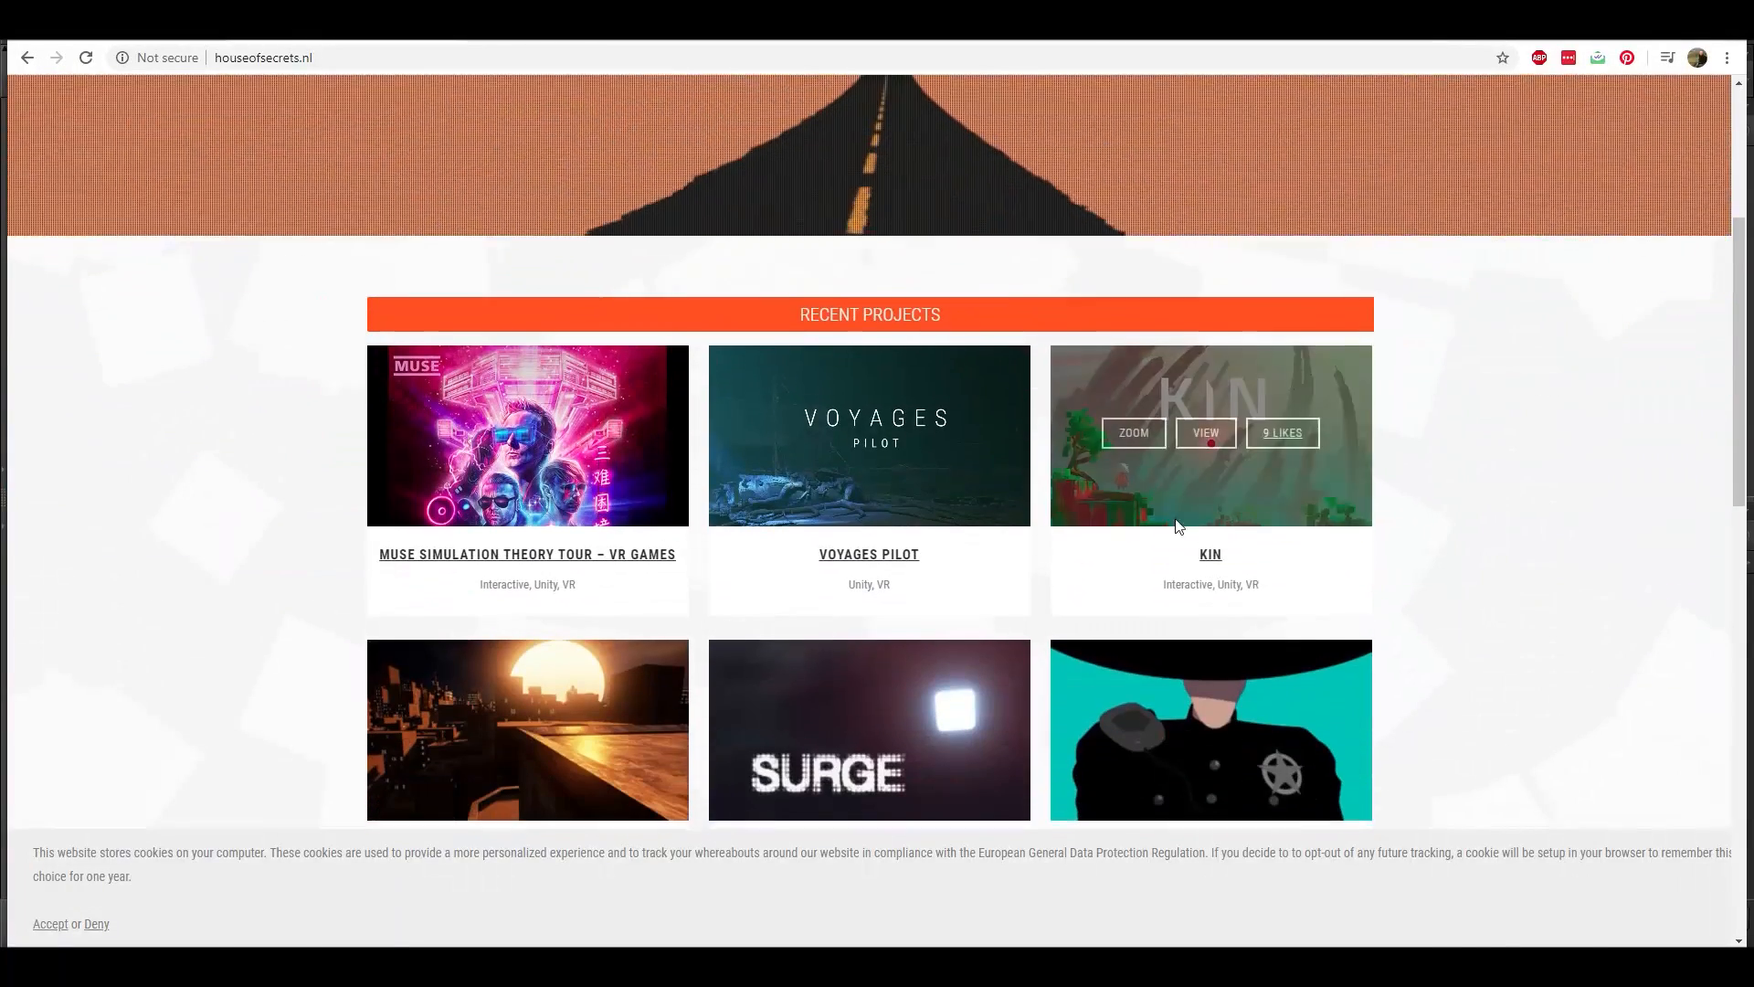
{"action": "scroll", "coordinate": [1179, 527], "scroll_direction": "down", "scroll_amount": 1}
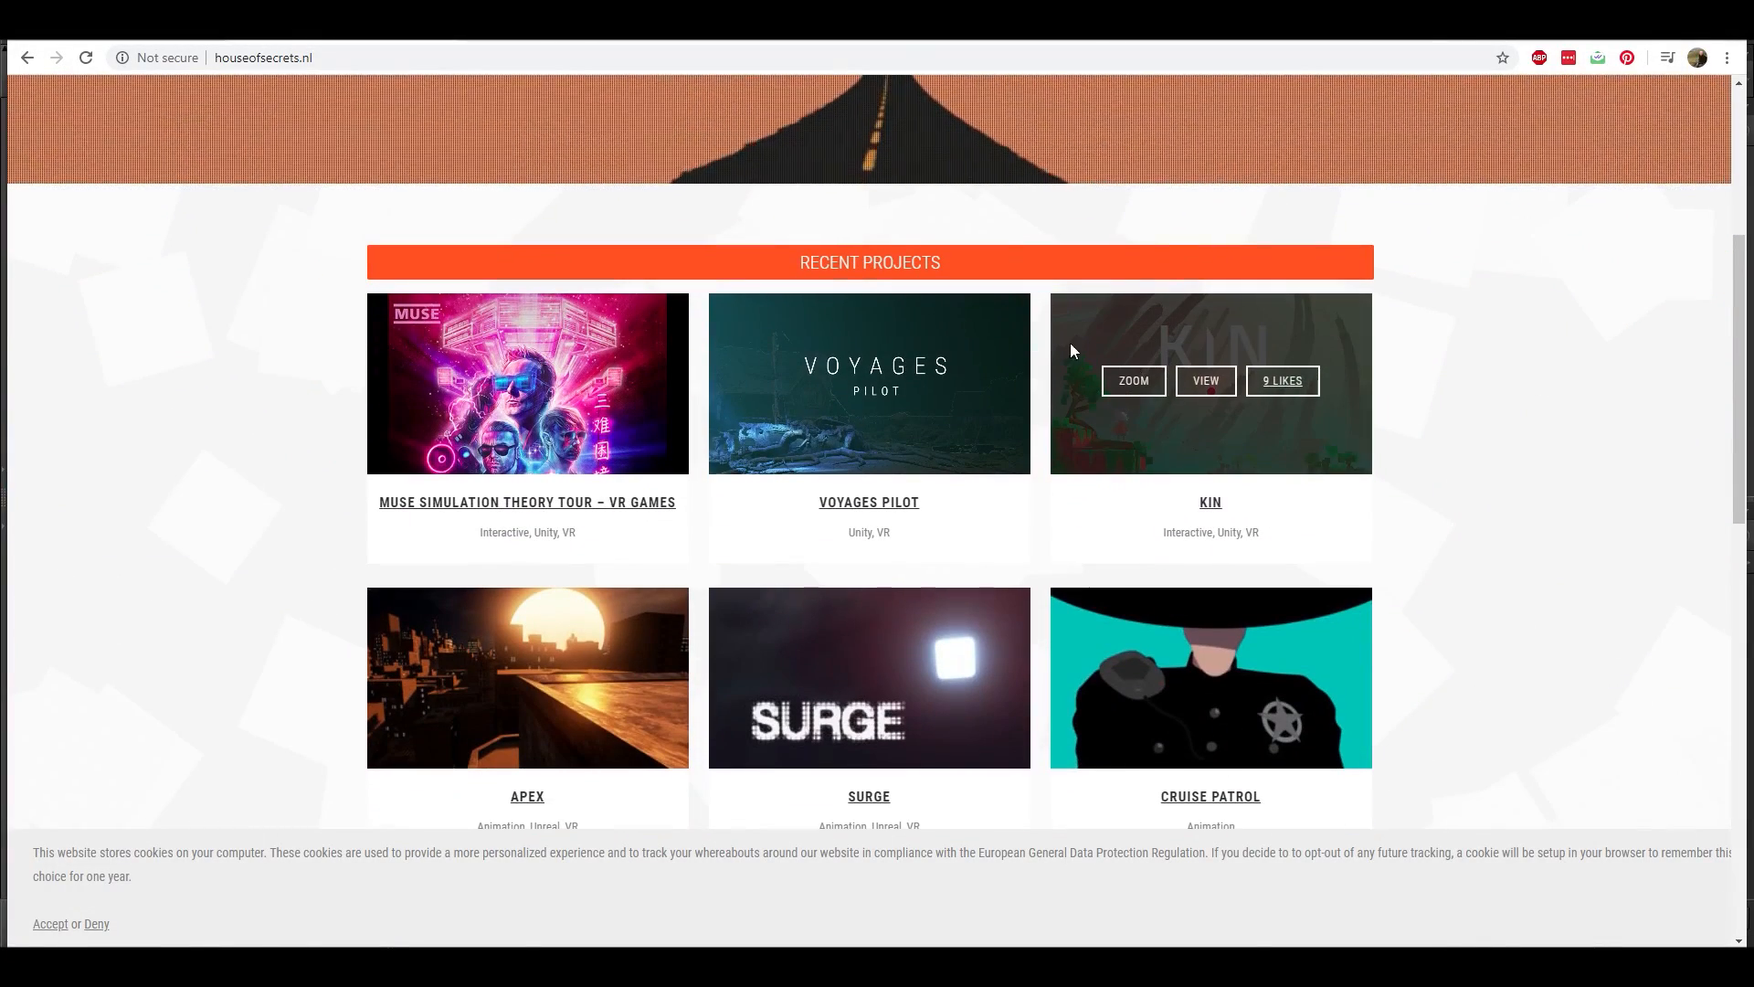
{"action": "left_click", "coordinate": [1208, 507]}
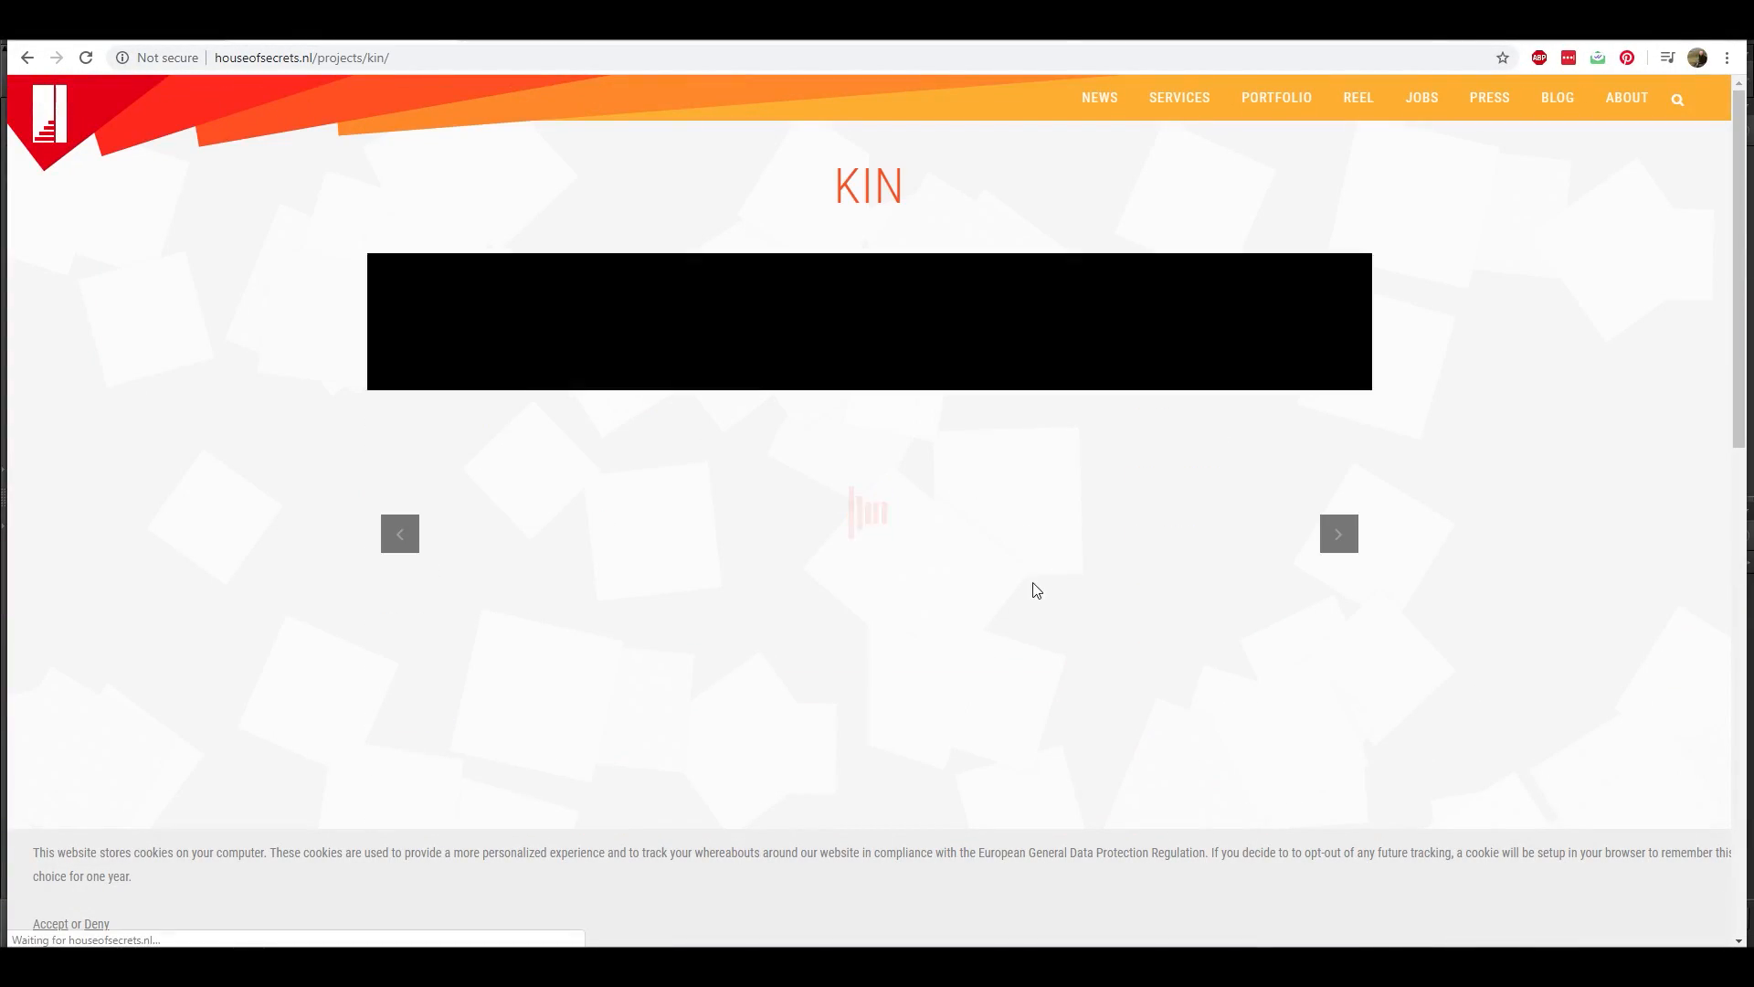
{"action": "scroll", "coordinate": [995, 524], "scroll_direction": "down", "scroll_amount": 7}
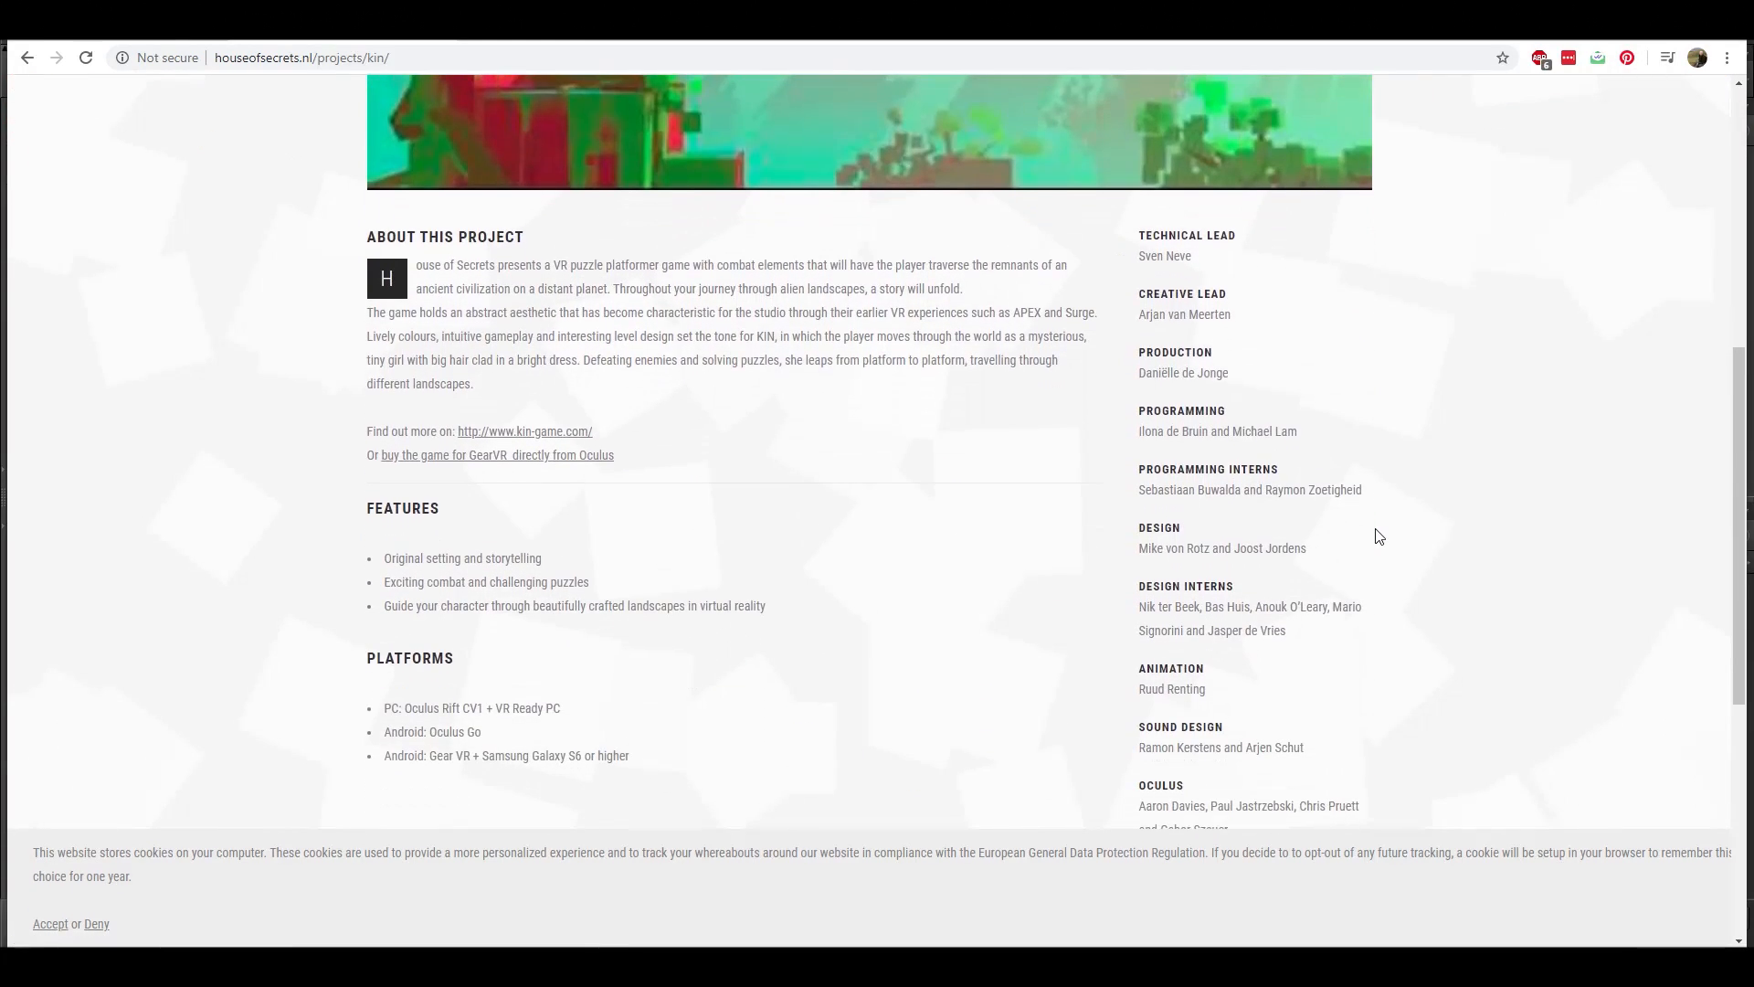
{"action": "scroll", "coordinate": [501, 303], "scroll_direction": "down", "scroll_amount": 5}
{"action": "scroll", "coordinate": [854, 399], "scroll_direction": "up", "scroll_amount": 10}
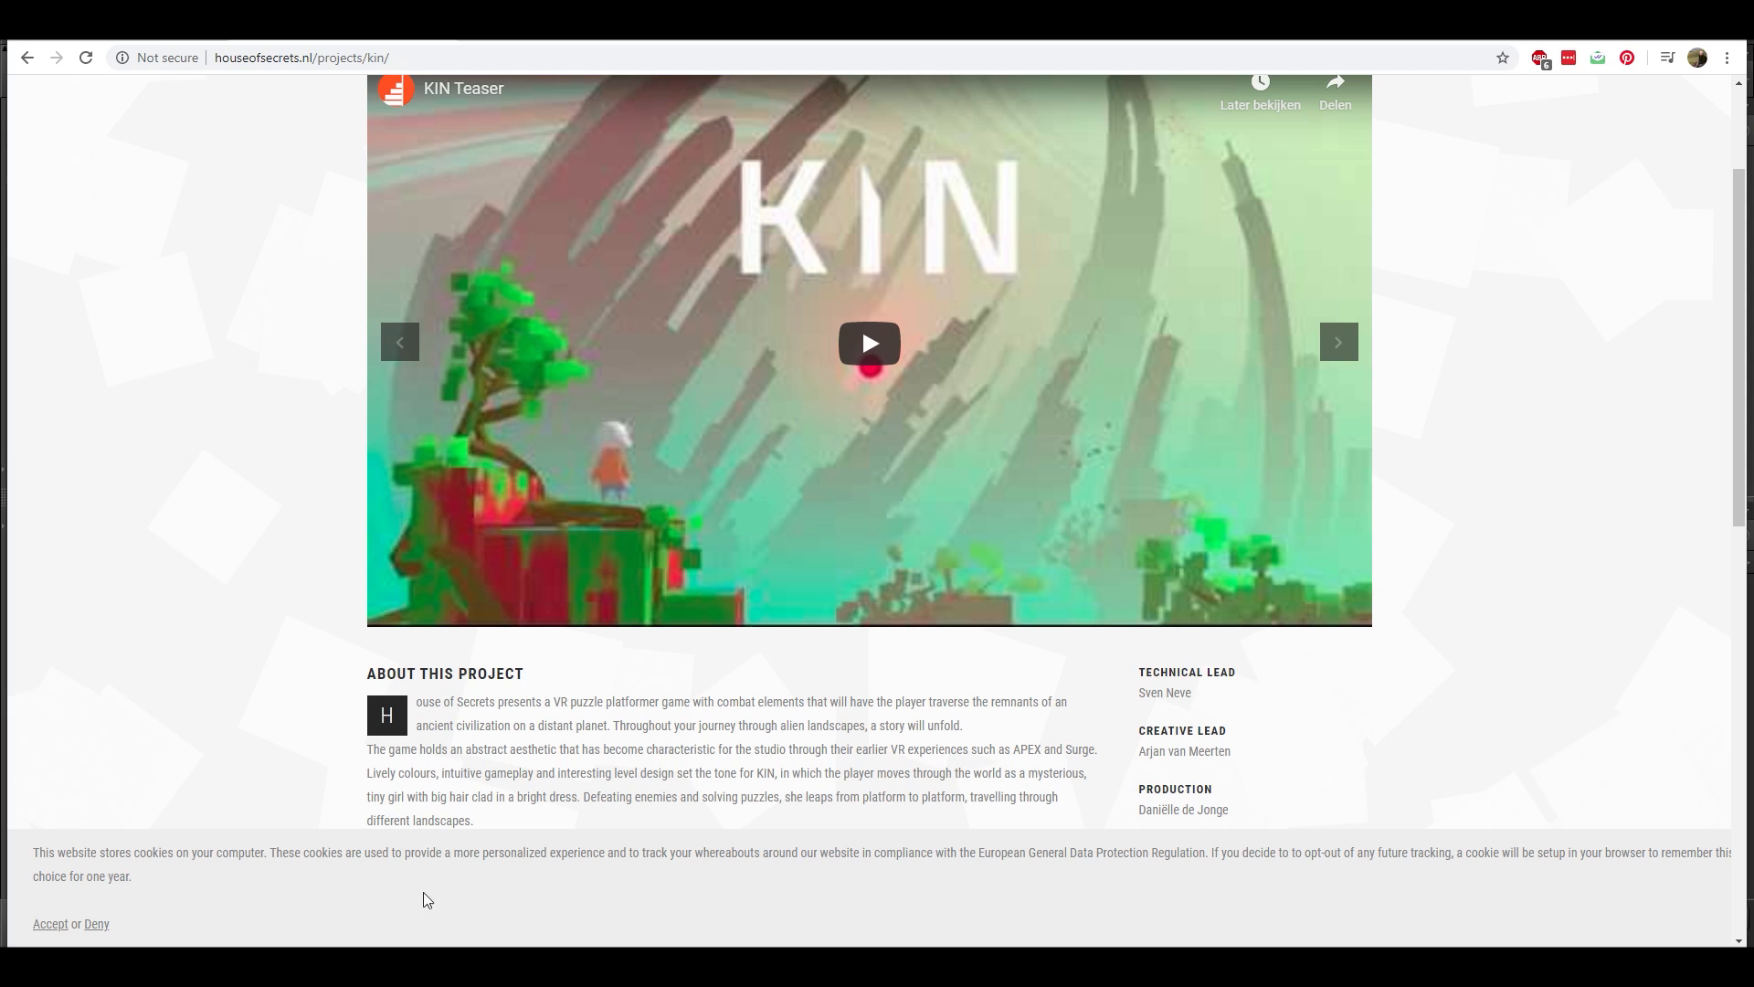
Show the Convergent tutorial on YouTube and browse the Full Tutorials category of the tutorial website
{"action": "key", "text": "ctrl+Tab"}
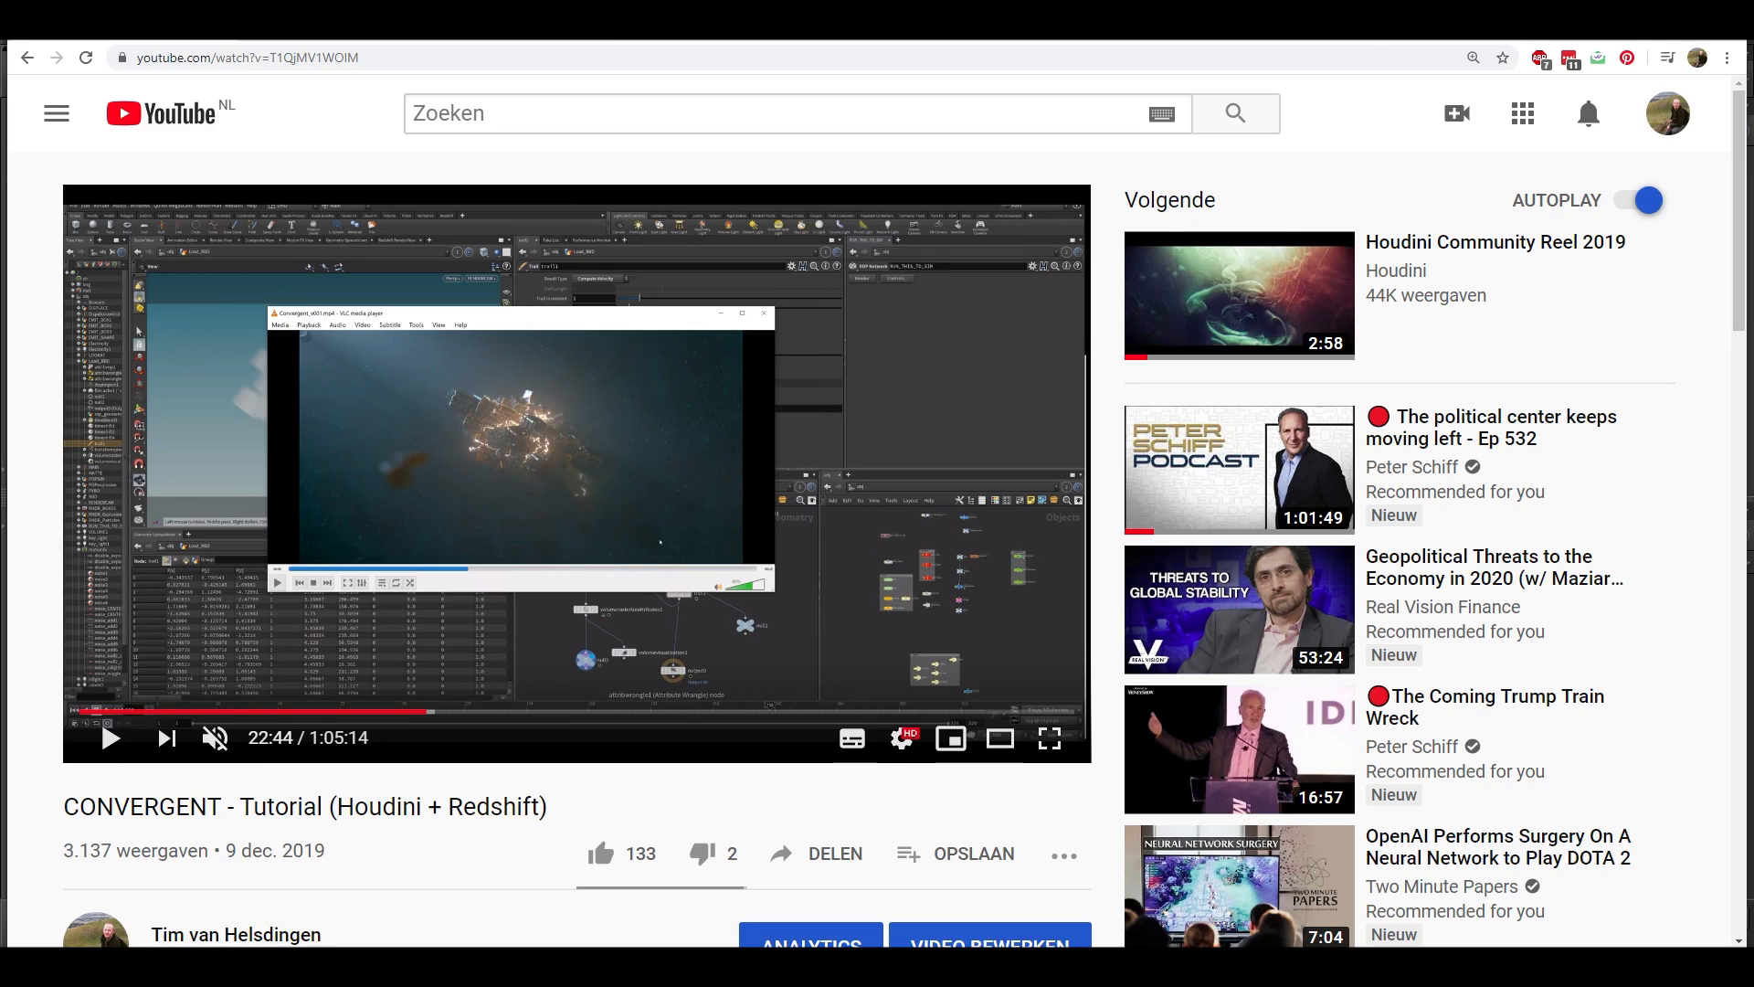
{"action": "left_click", "coordinate": [1649, 22]}
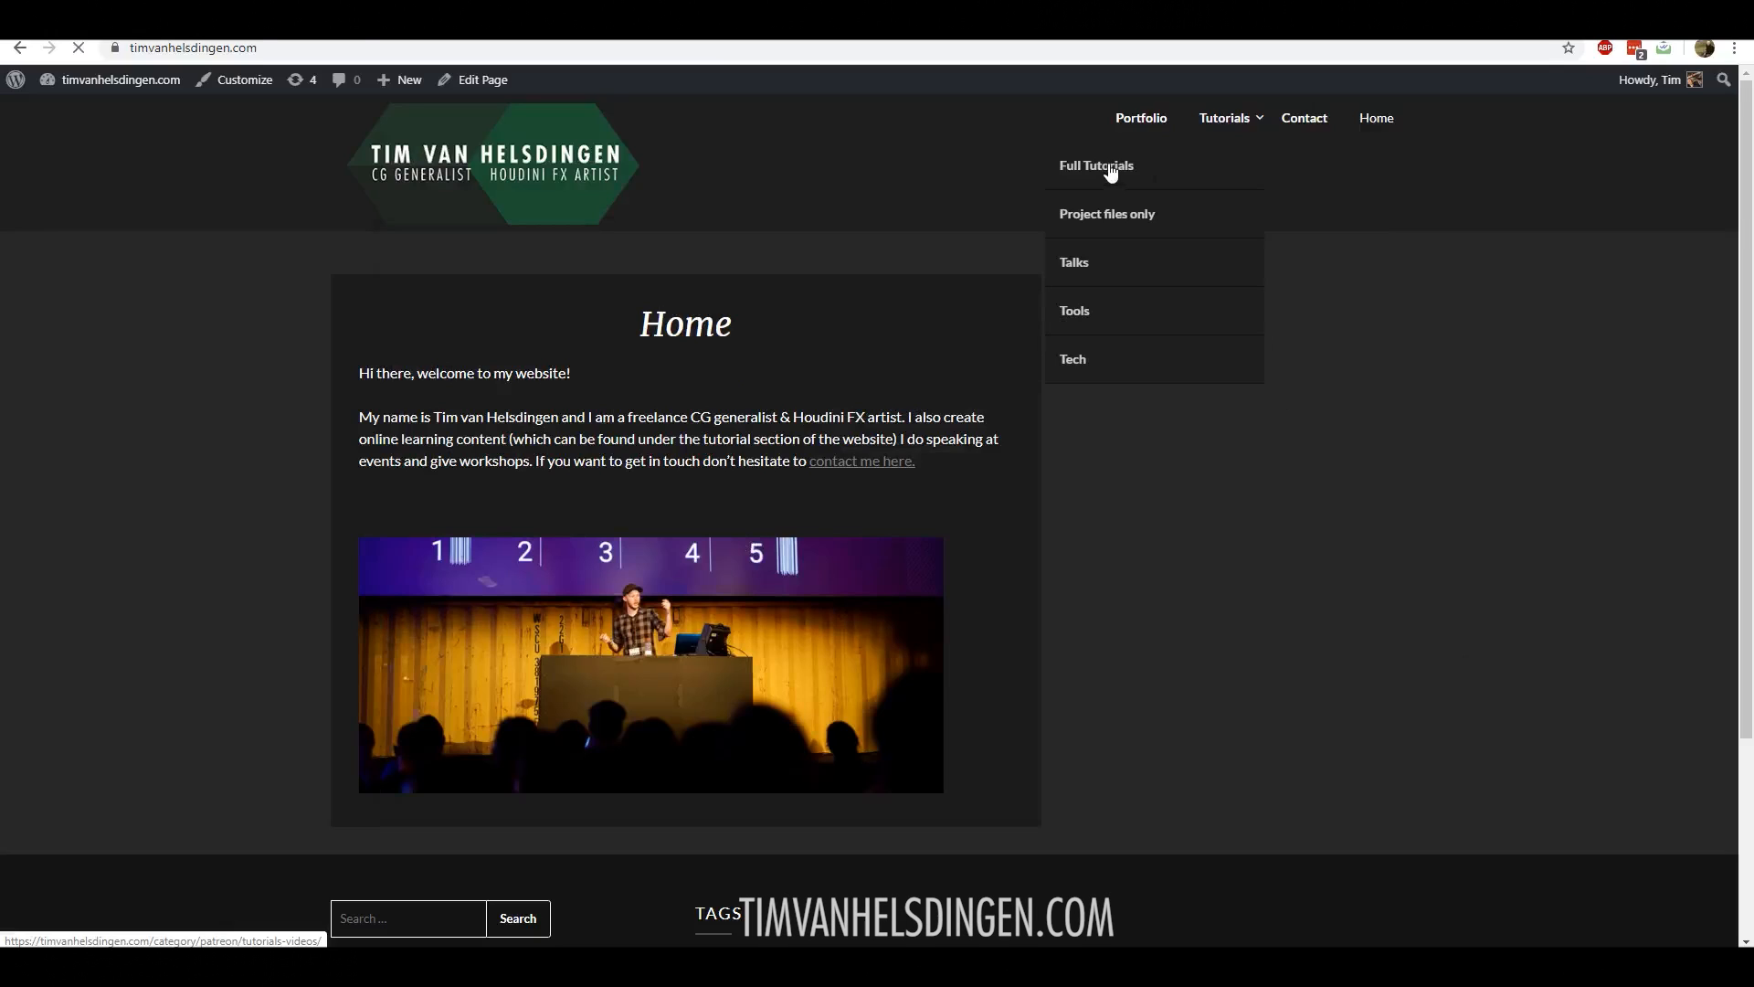
{"action": "left_click", "coordinate": [1108, 166]}
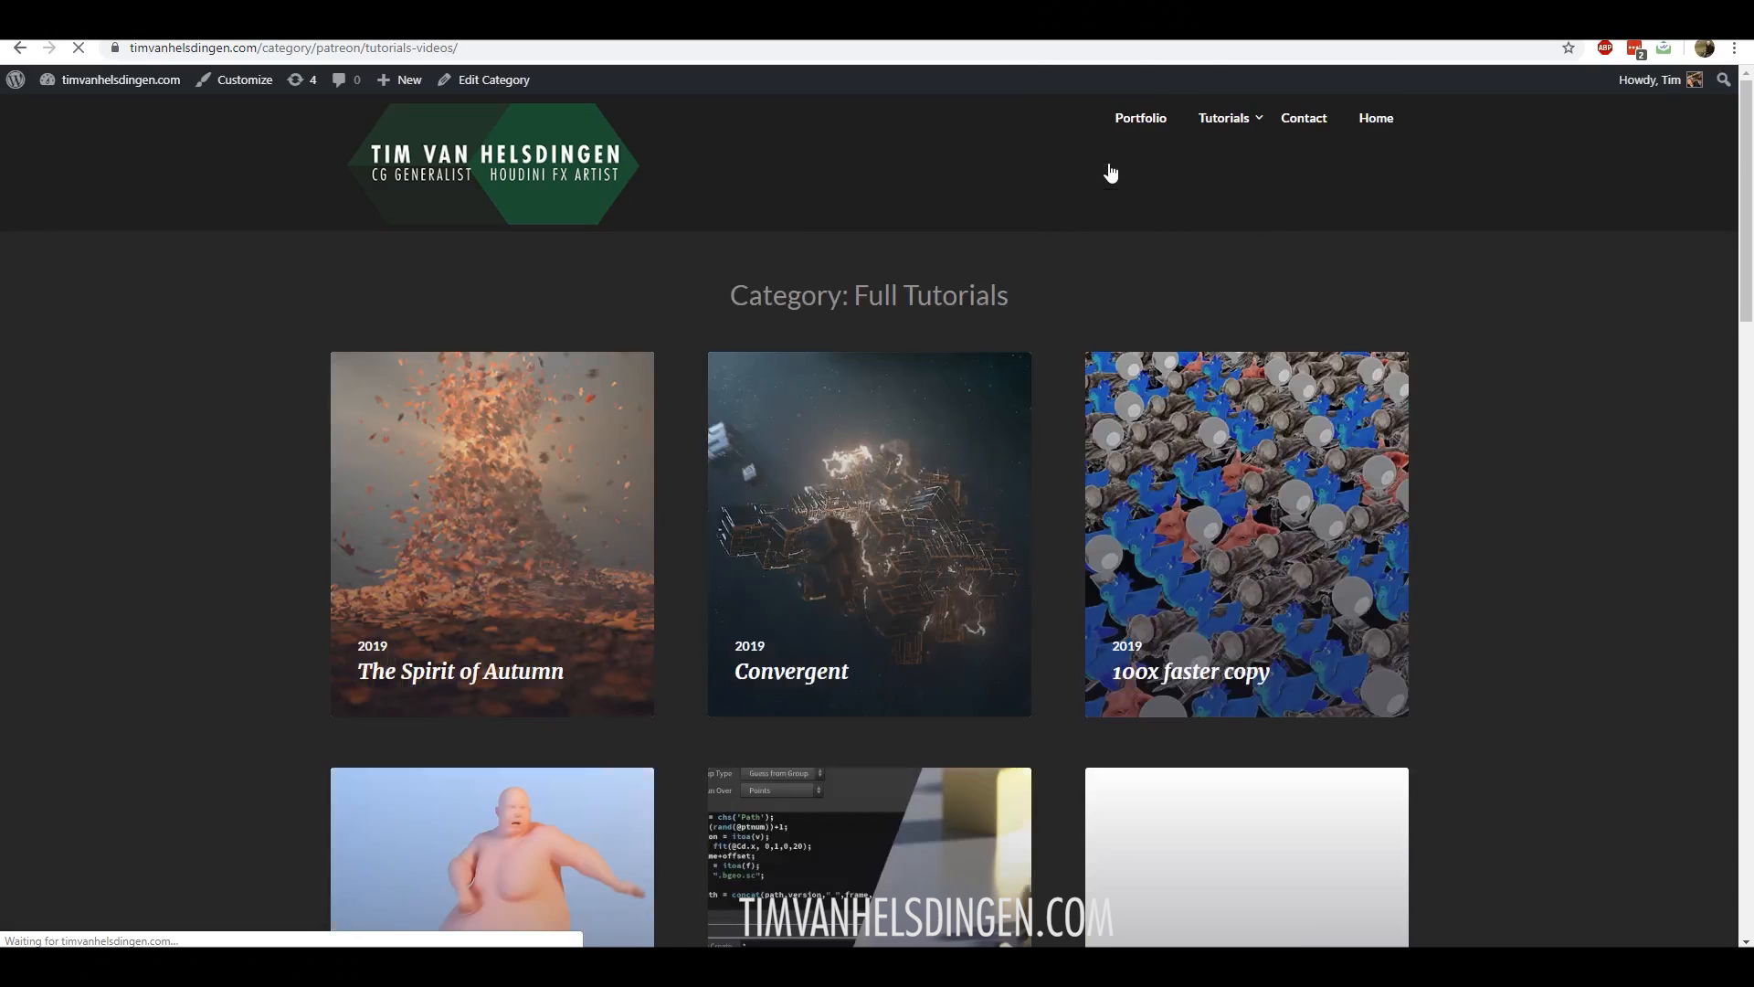
{"action": "scroll", "coordinate": [877, 564], "scroll_direction": "down", "scroll_amount": 10}
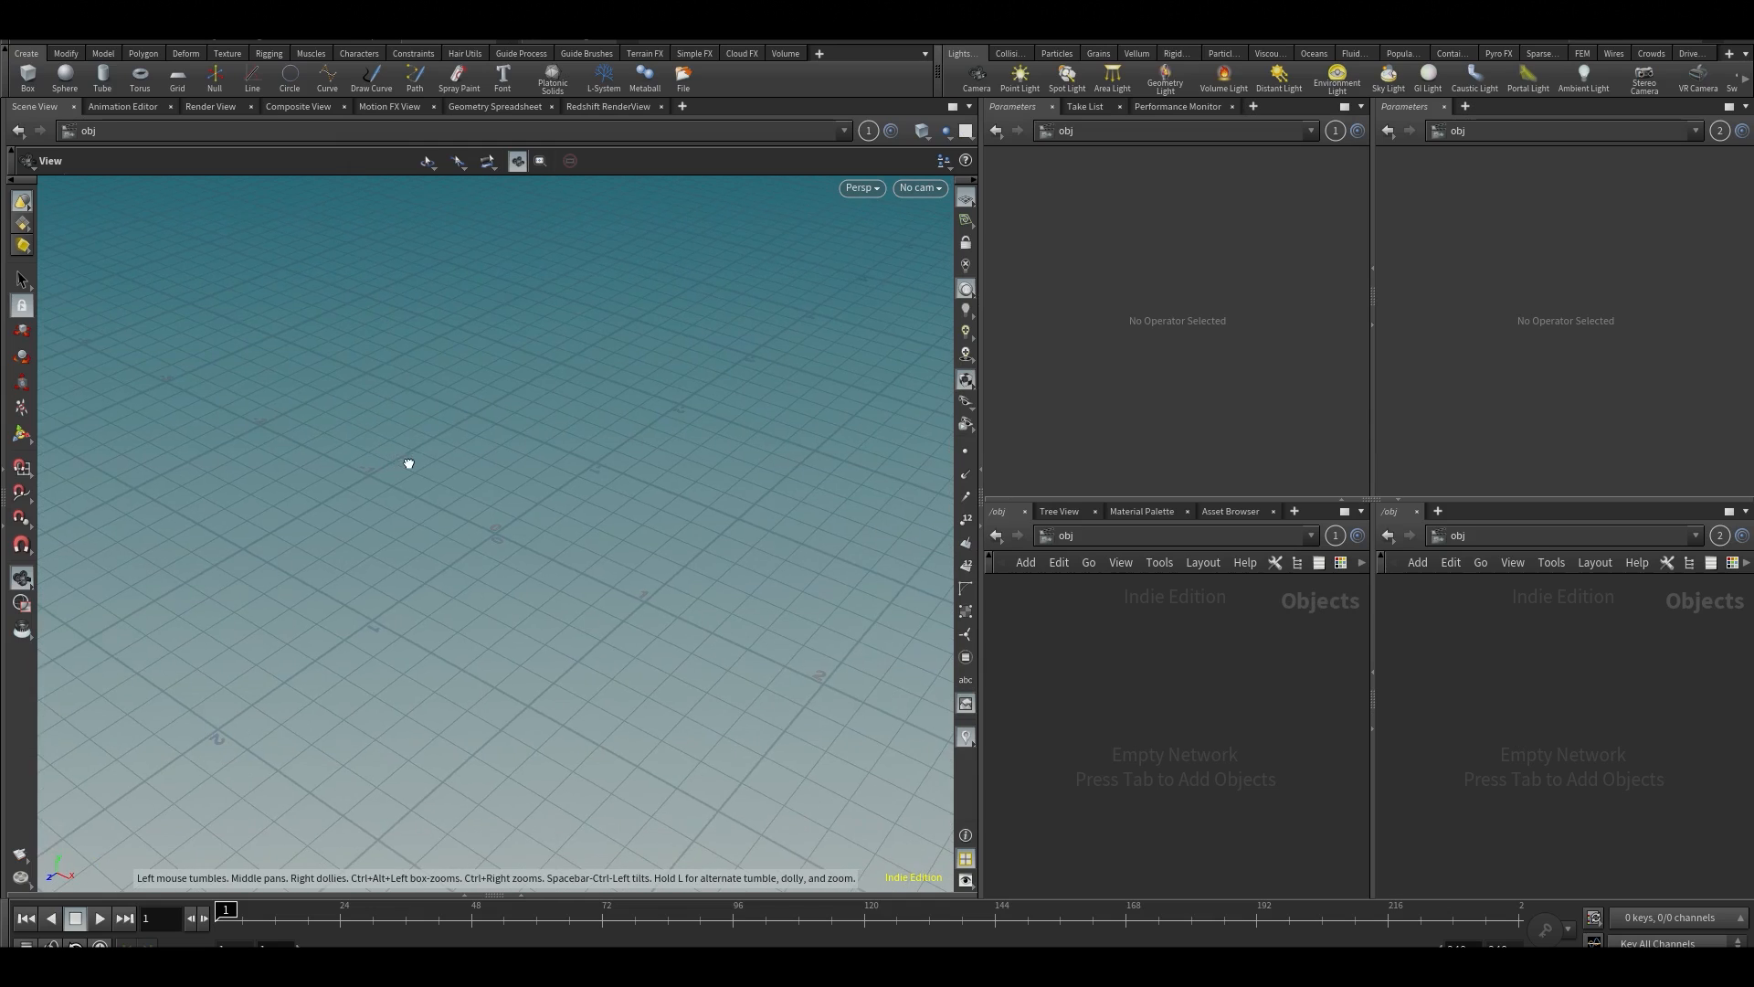
In Houdini, create a grid object at the origin and enter its geometry network
{"action": "left_click_drag", "start_coordinate": [409, 464], "coordinate": [672, 382]}
{"action": "left_click_drag", "start_coordinate": [563, 444], "coordinate": [557, 450]}
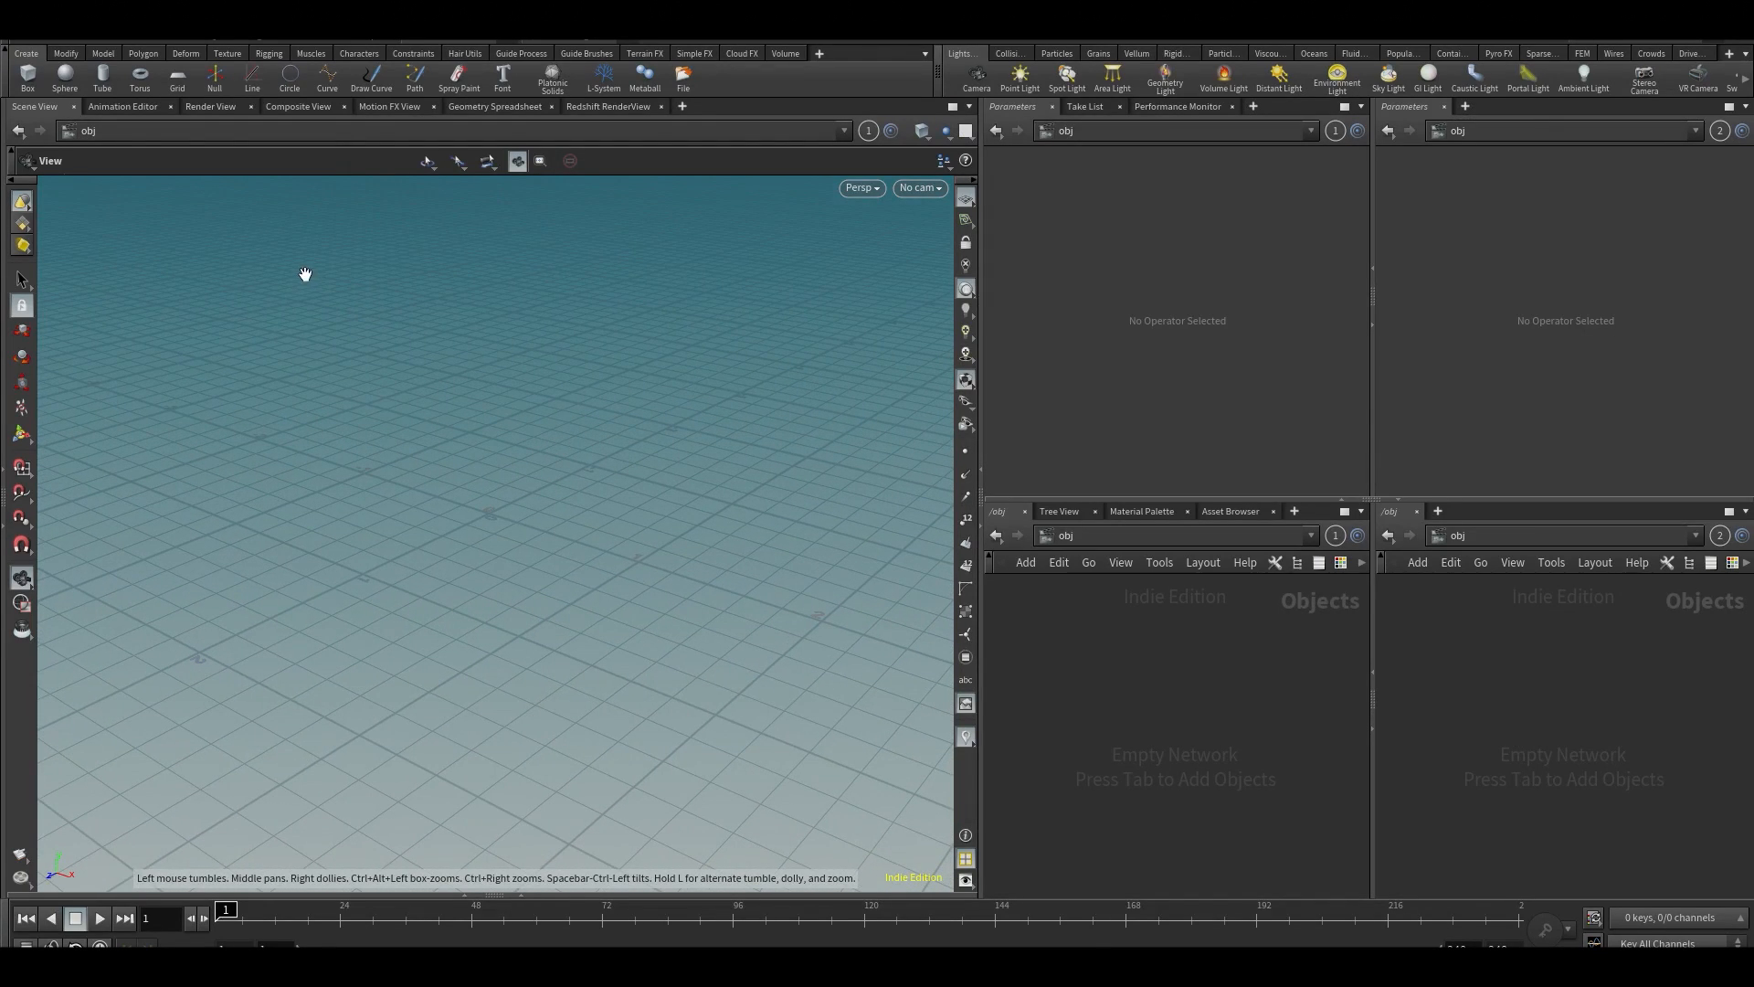
{"action": "left_click", "coordinate": [187, 74]}
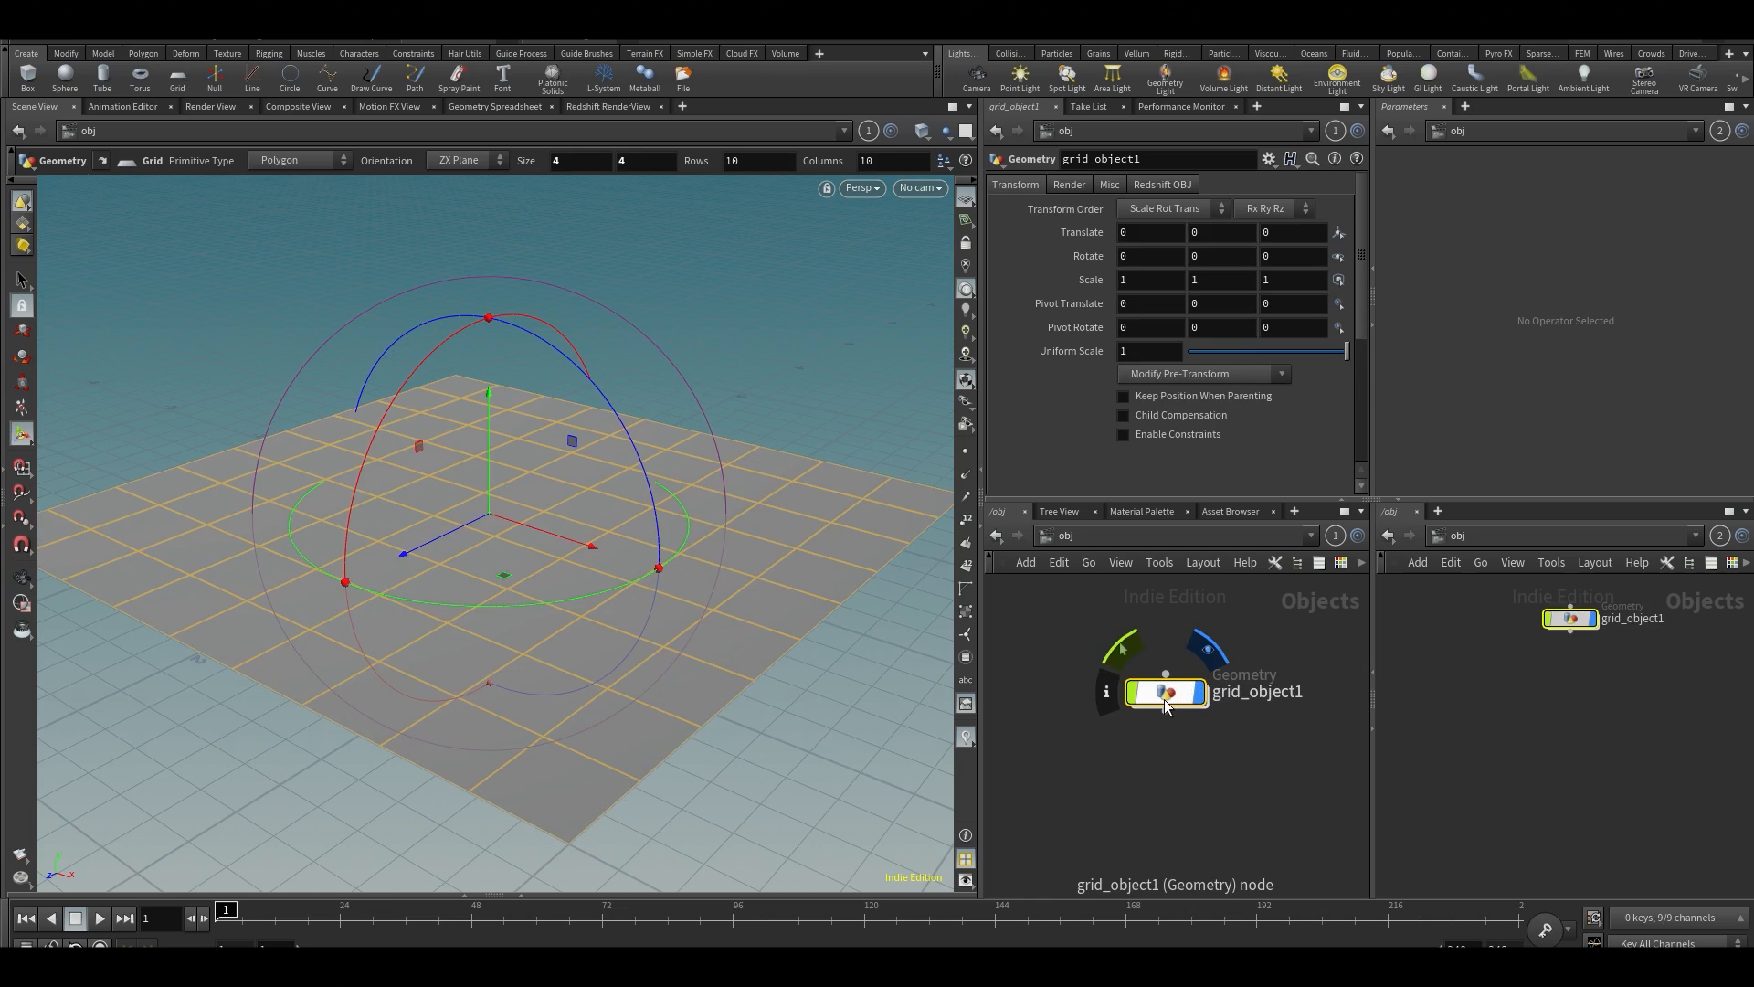
{"action": "double_click", "coordinate": [1151, 715]}
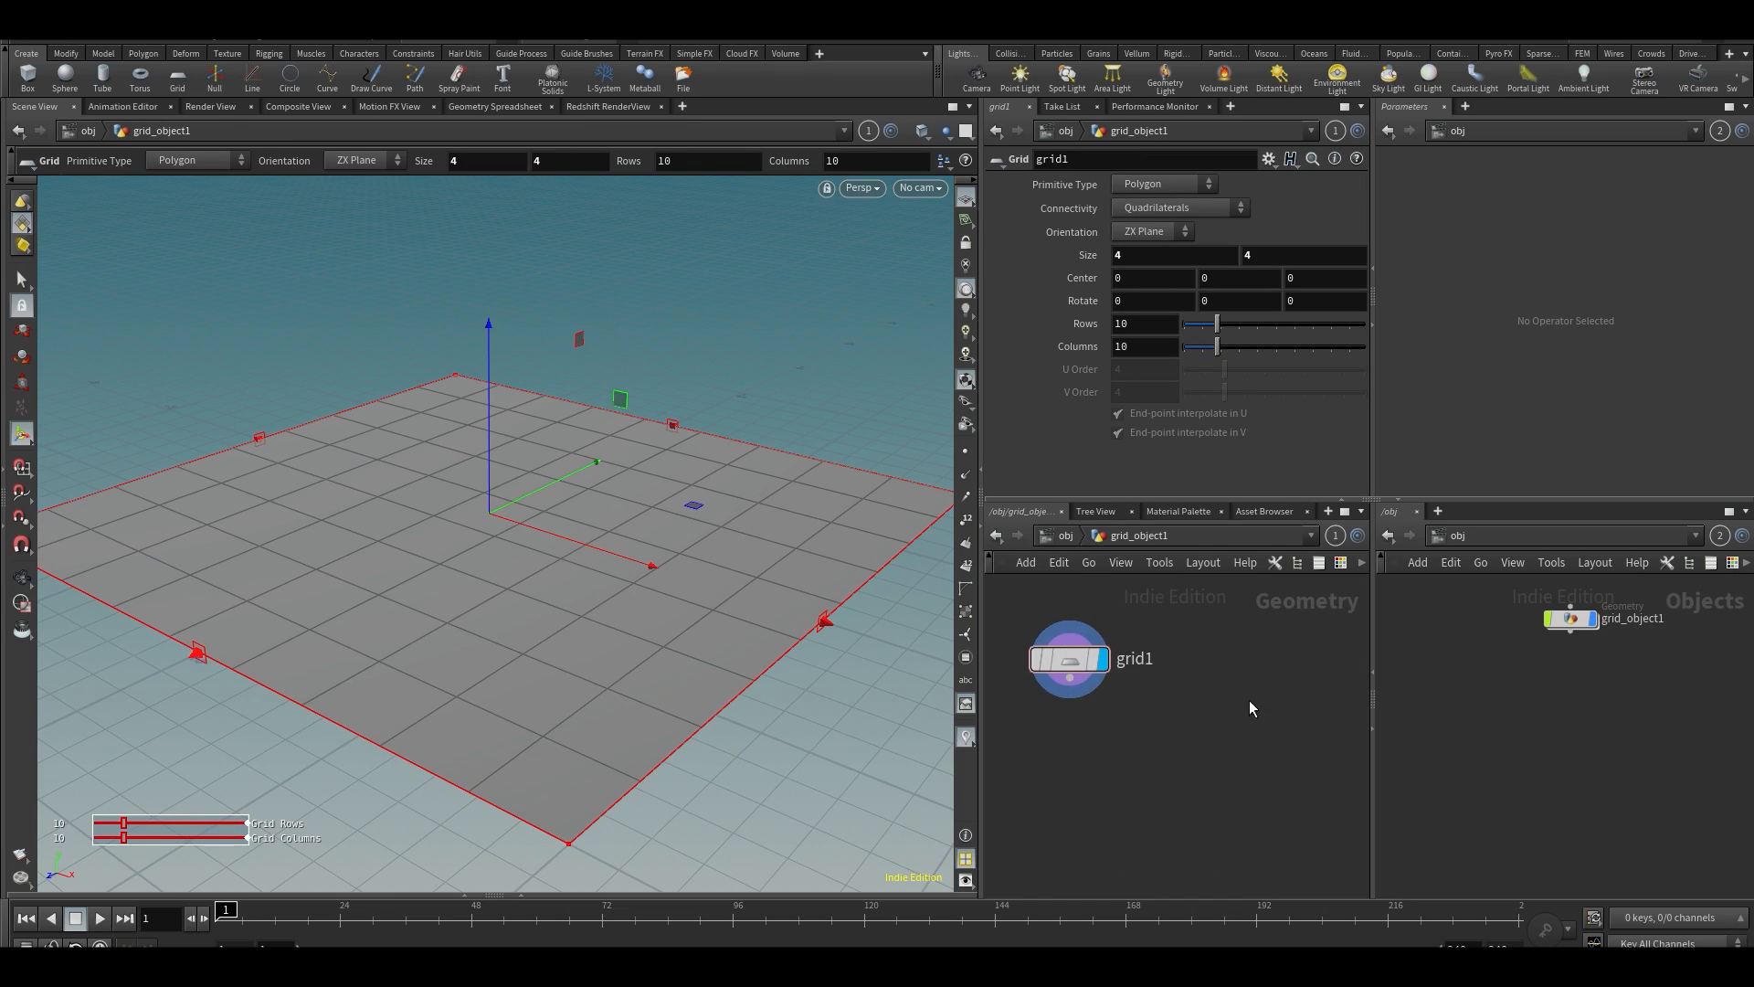
Add a Sphere node beside the grid node in the geometry network
{"action": "key", "text": "Tab"}
{"action": "type", "text": "spen"}
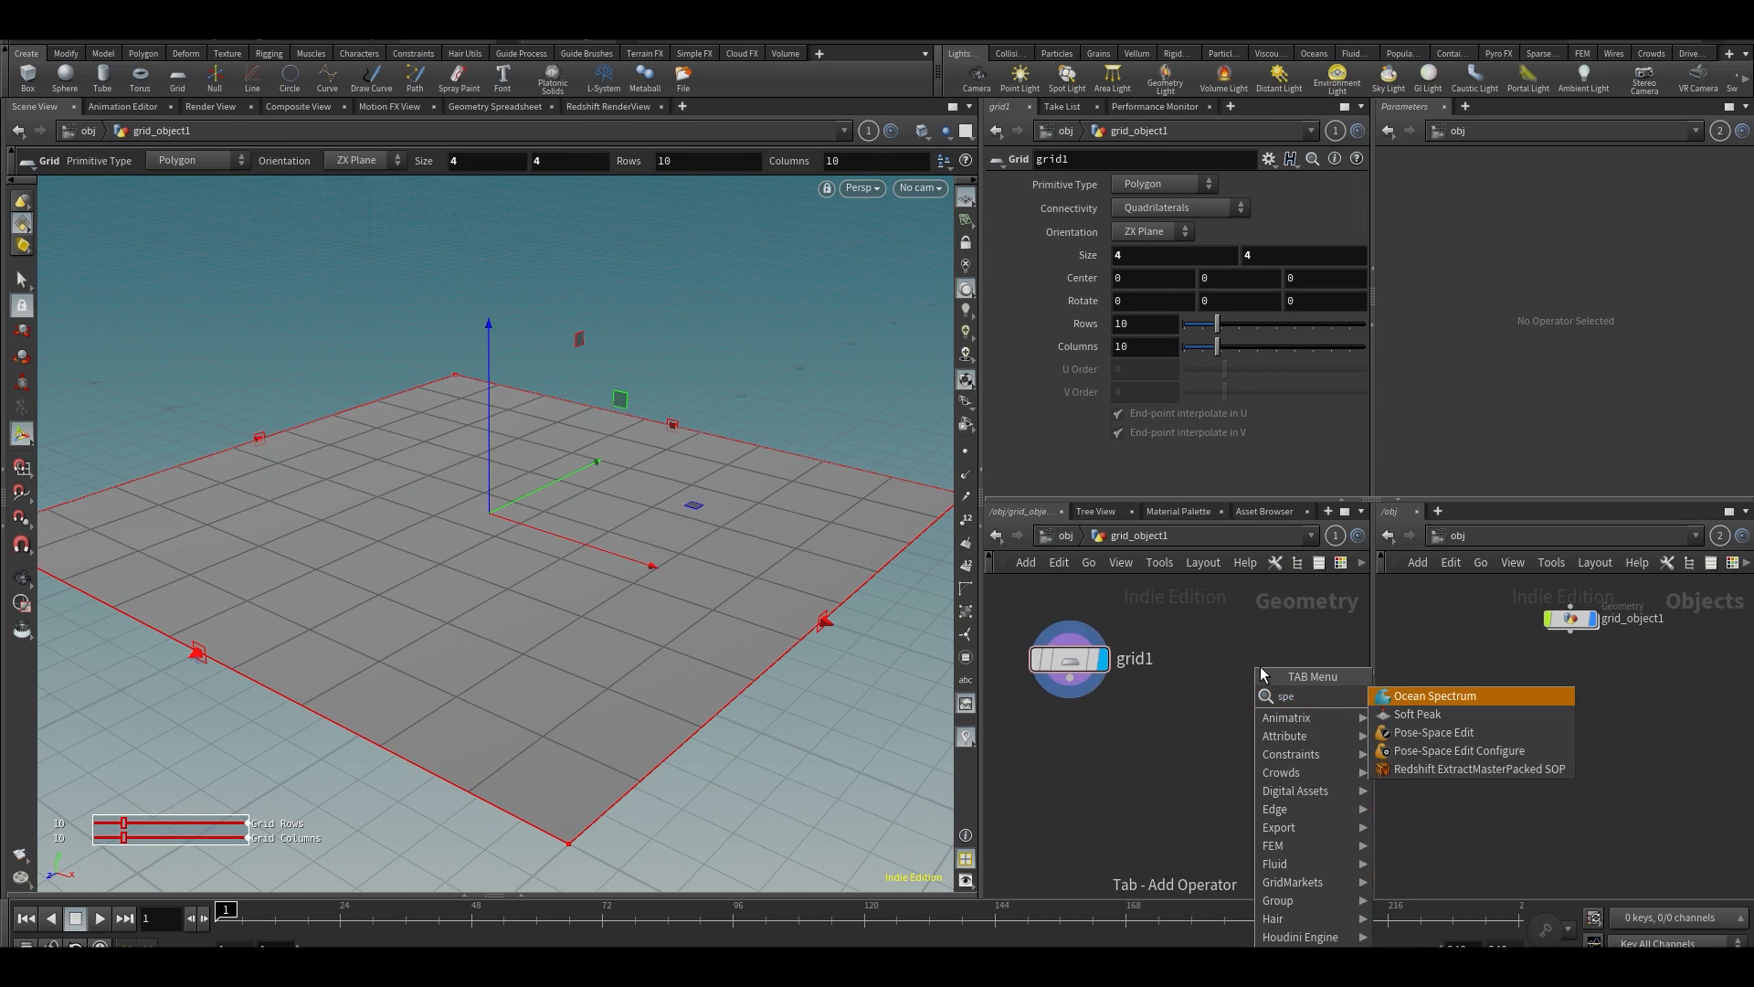
{"action": "key", "text": "BackSpace"}
{"action": "type", "text": "h"}
{"action": "key", "text": "Return"}
{"action": "left_click", "coordinate": [1261, 667]}
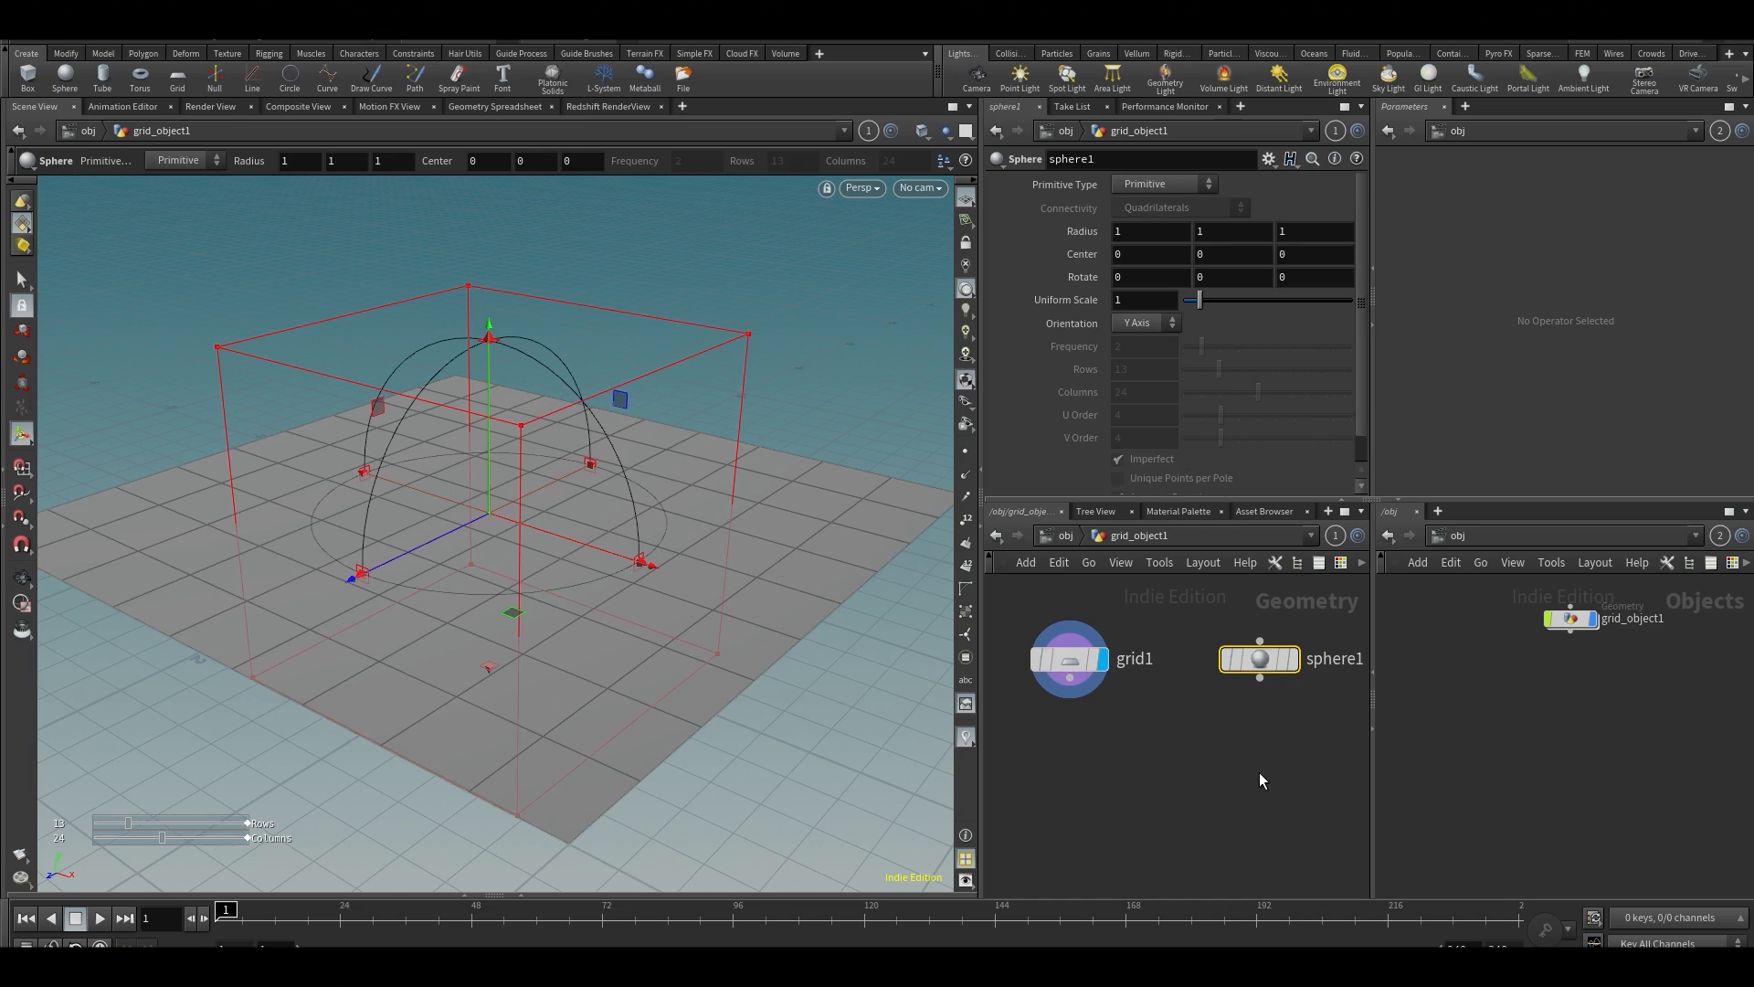
Change the sphere's primitive type to Polygon and set its frequency to 10
{"action": "left_click", "coordinate": [1177, 182]}
{"action": "left_click", "coordinate": [1153, 205]}
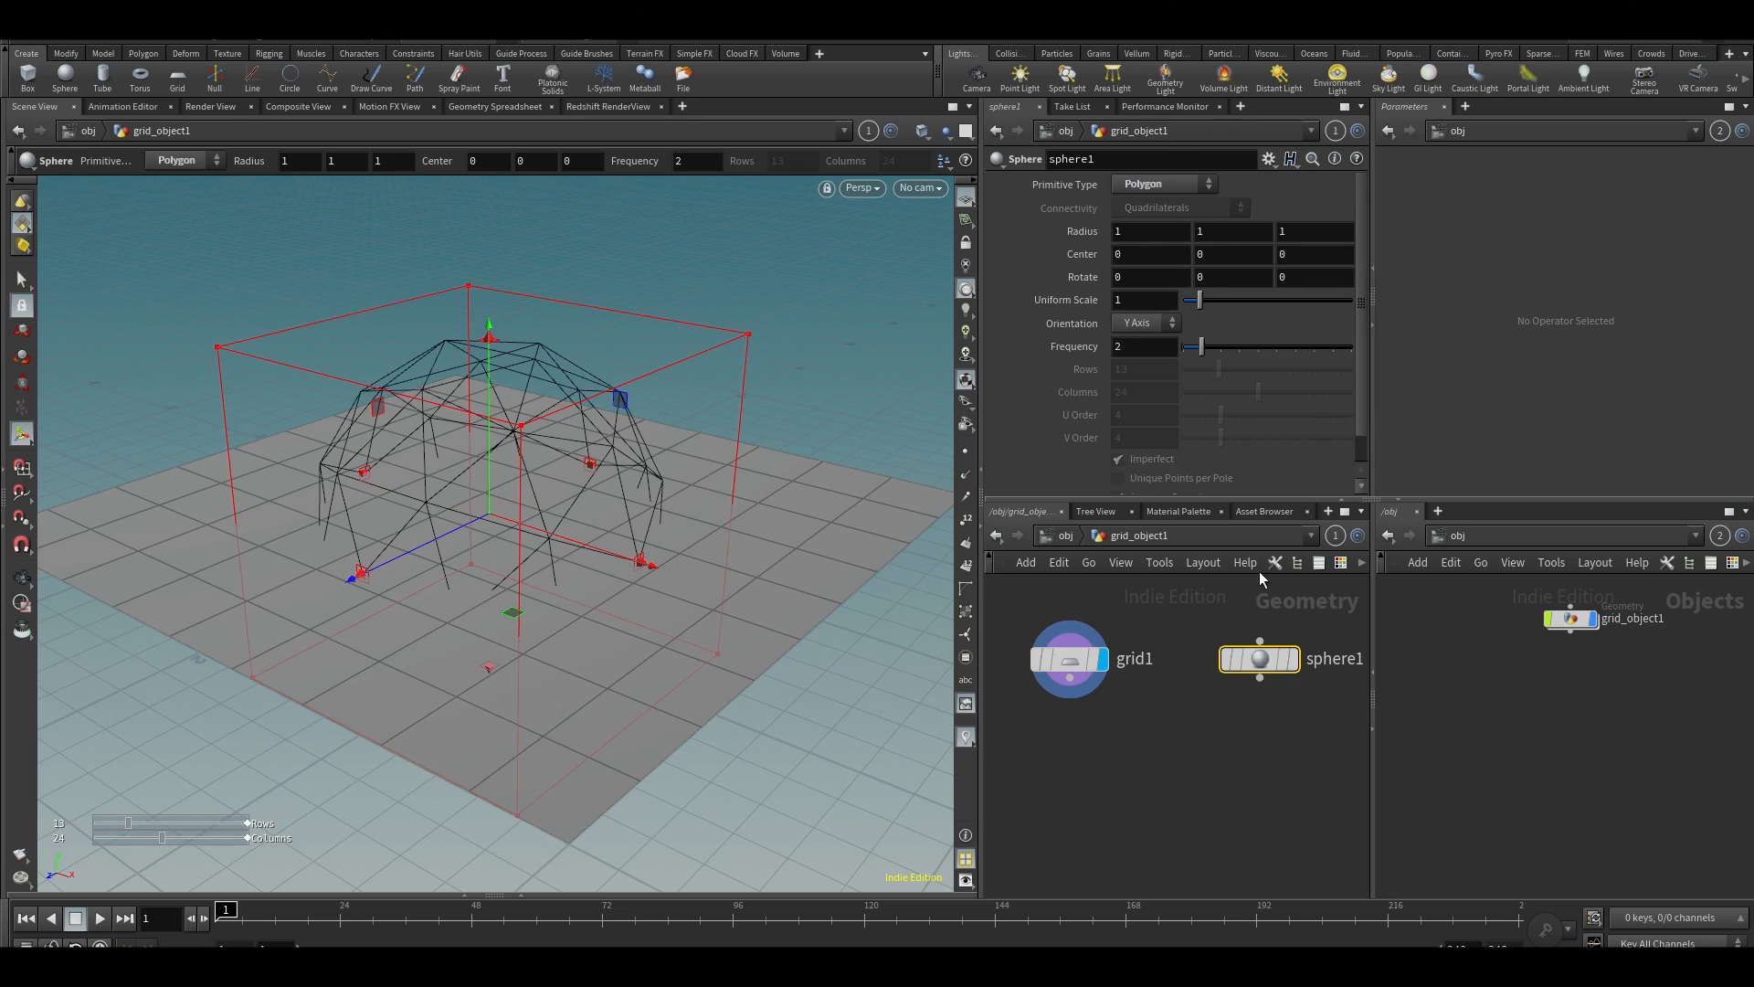
{"action": "left_click_drag", "start_coordinate": [1232, 348], "coordinate": [1352, 349]}
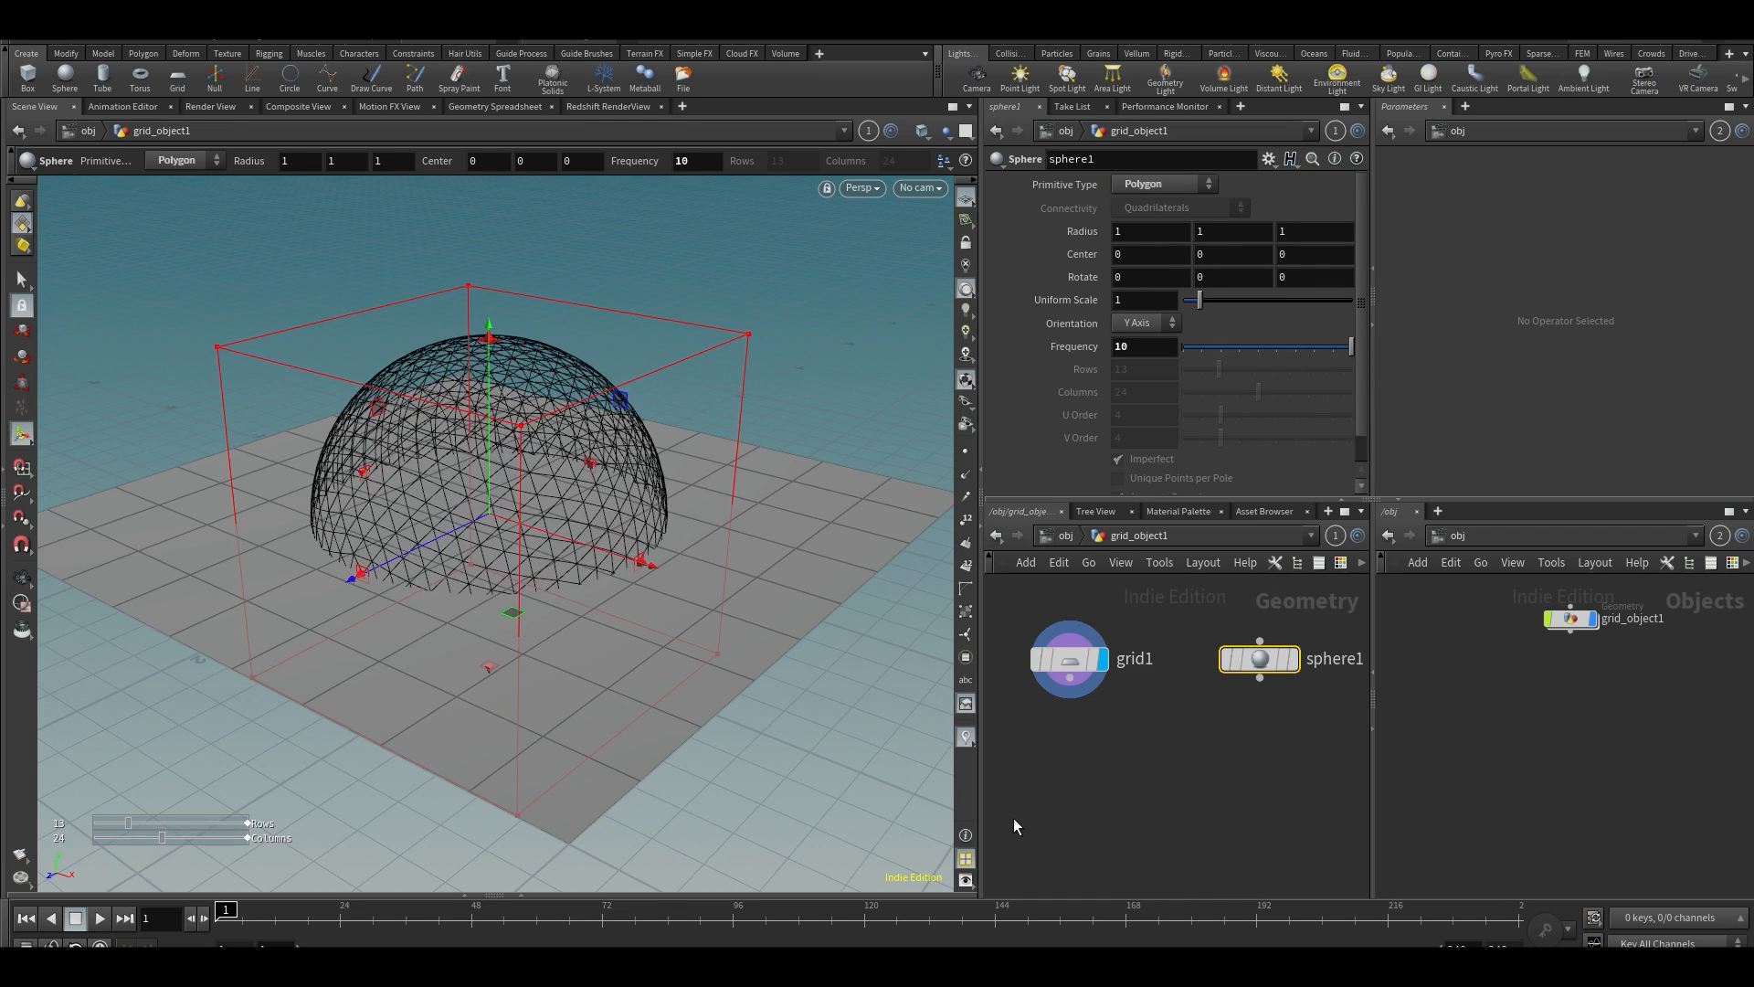
Add a Merge node fed by the sphere and the grid, and display the merged geometry in the viewport
{"action": "key", "text": "Tab"}
{"action": "type", "text": "merge"}
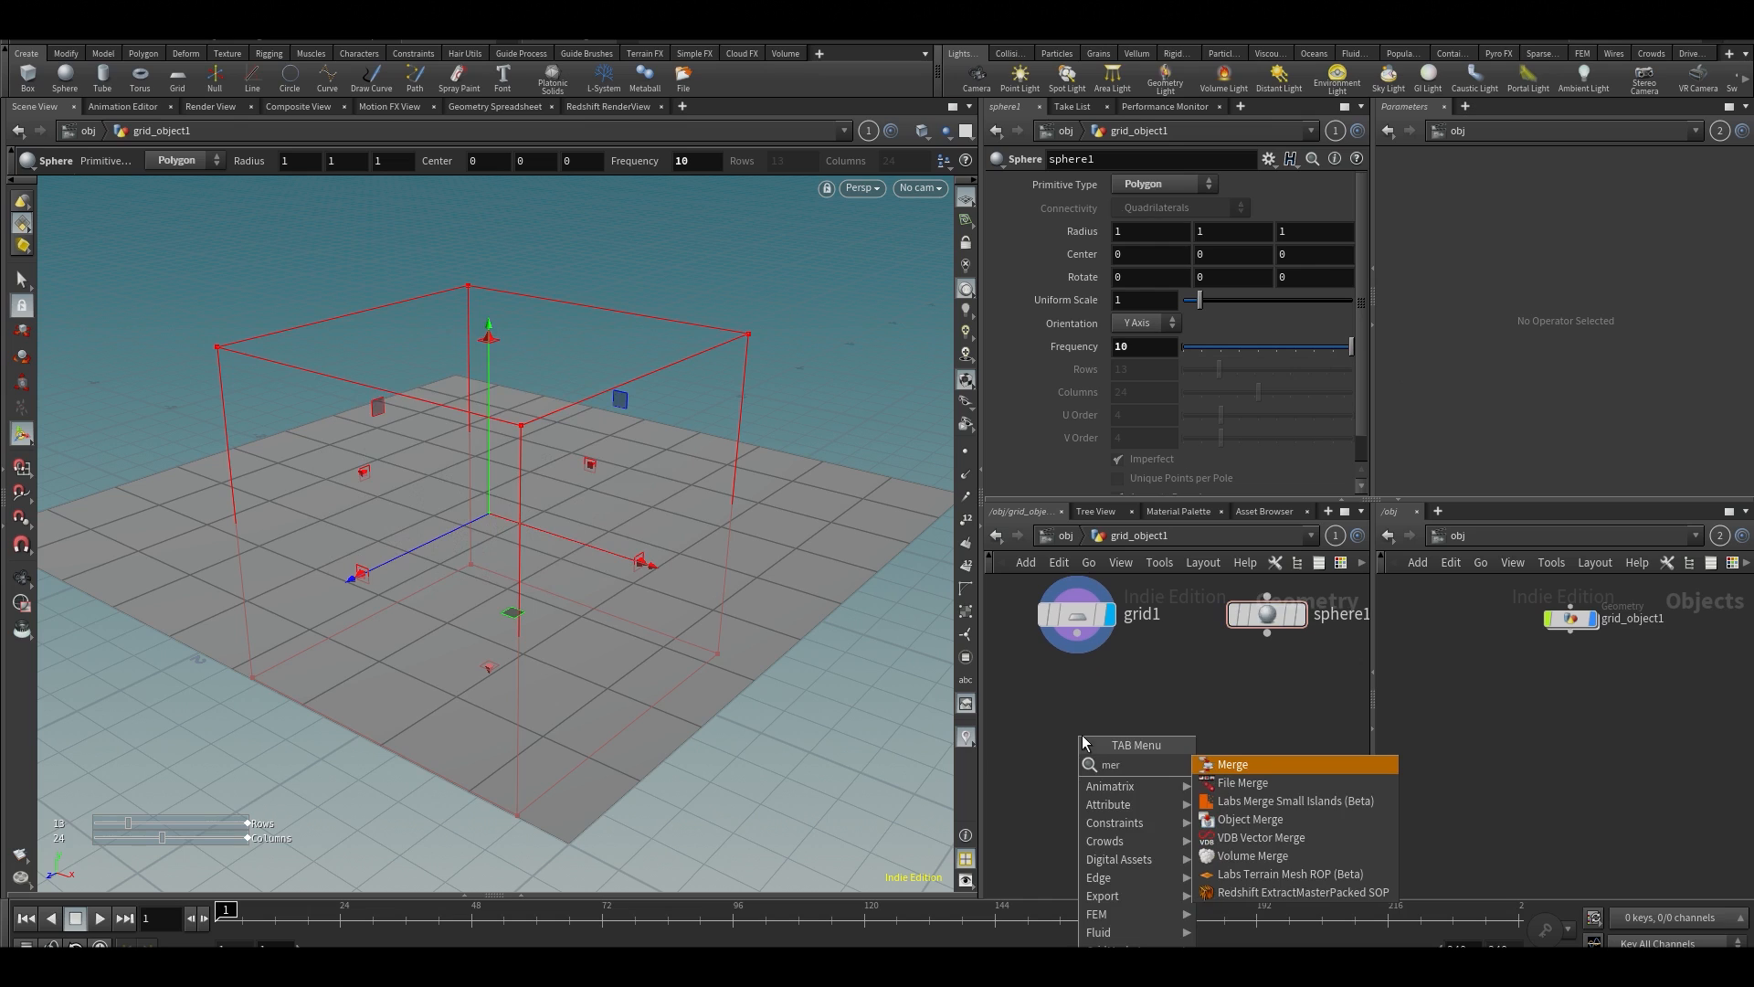
{"action": "key", "text": "Return"}
{"action": "left_click", "coordinate": [1265, 694]}
{"action": "left_click_drag", "start_coordinate": [1238, 715], "coordinate": [1099, 808]}
{"action": "left_click_drag", "start_coordinate": [1077, 633], "coordinate": [1129, 766]}
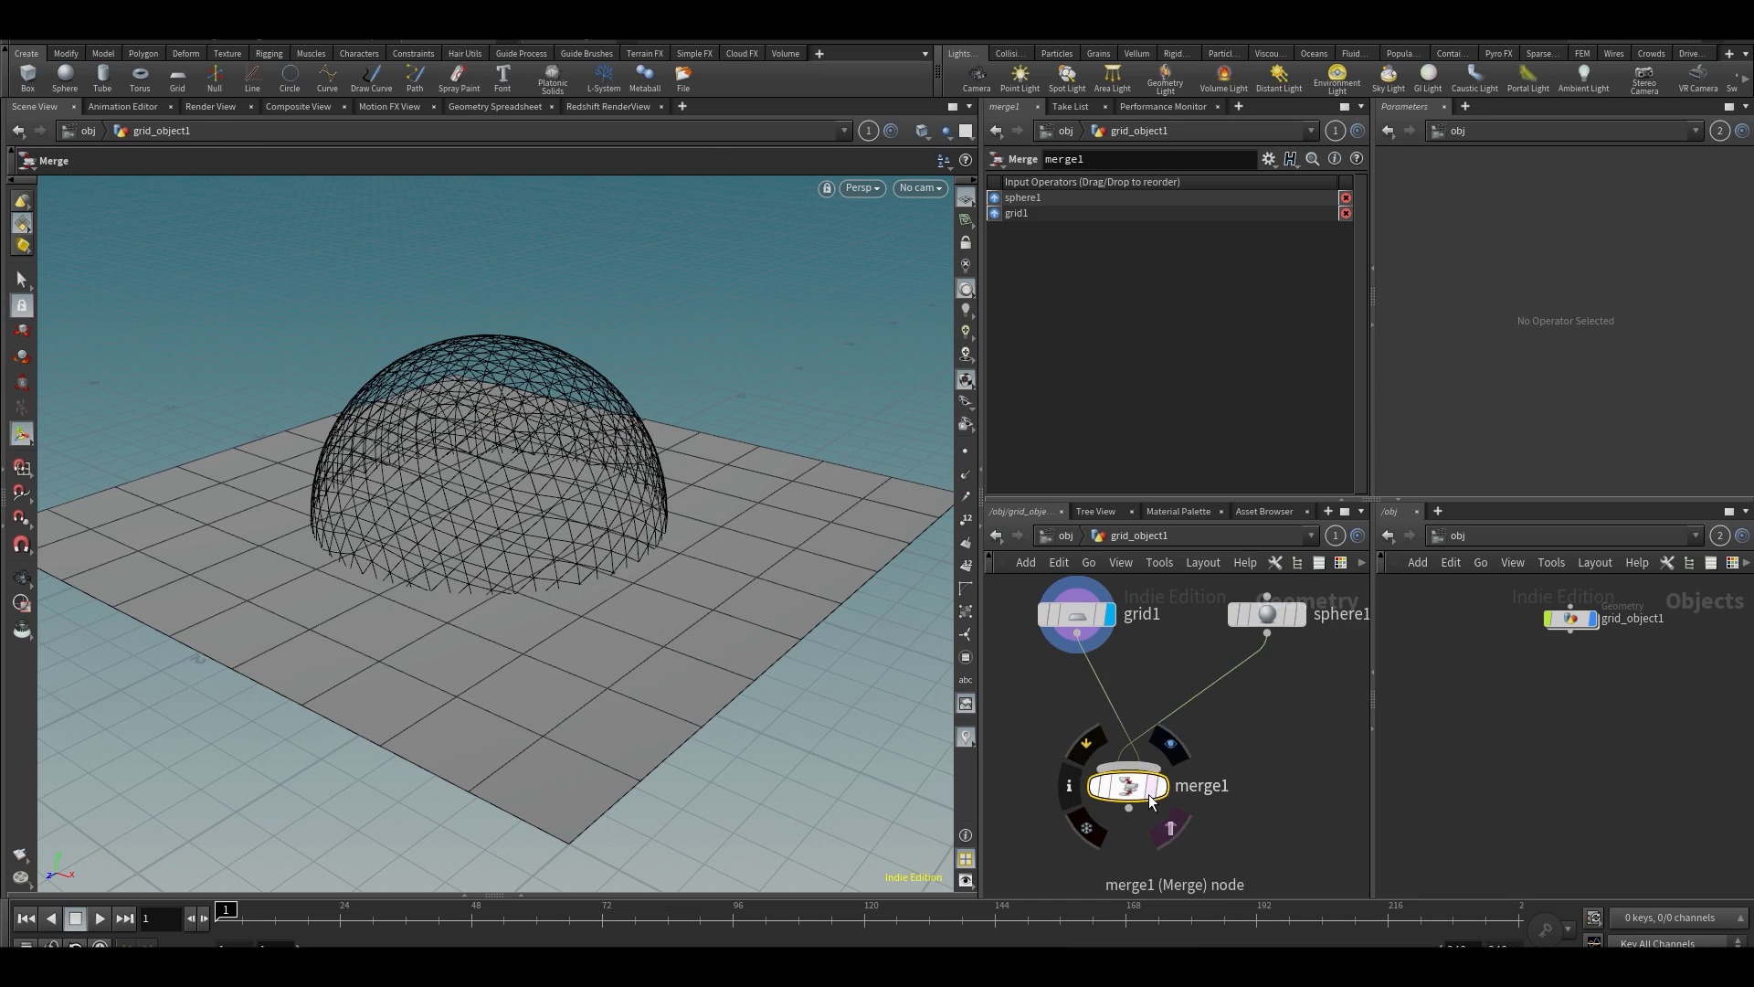
{"action": "left_click", "coordinate": [1161, 785]}
{"action": "left_click_drag", "start_coordinate": [640, 475], "coordinate": [640, 521]}
{"action": "scroll", "coordinate": [640, 521], "scroll_direction": "down", "scroll_amount": 4}
{"action": "scroll", "coordinate": [639, 521], "scroll_direction": "down", "scroll_amount": 2}
{"action": "key", "text": "Return"}
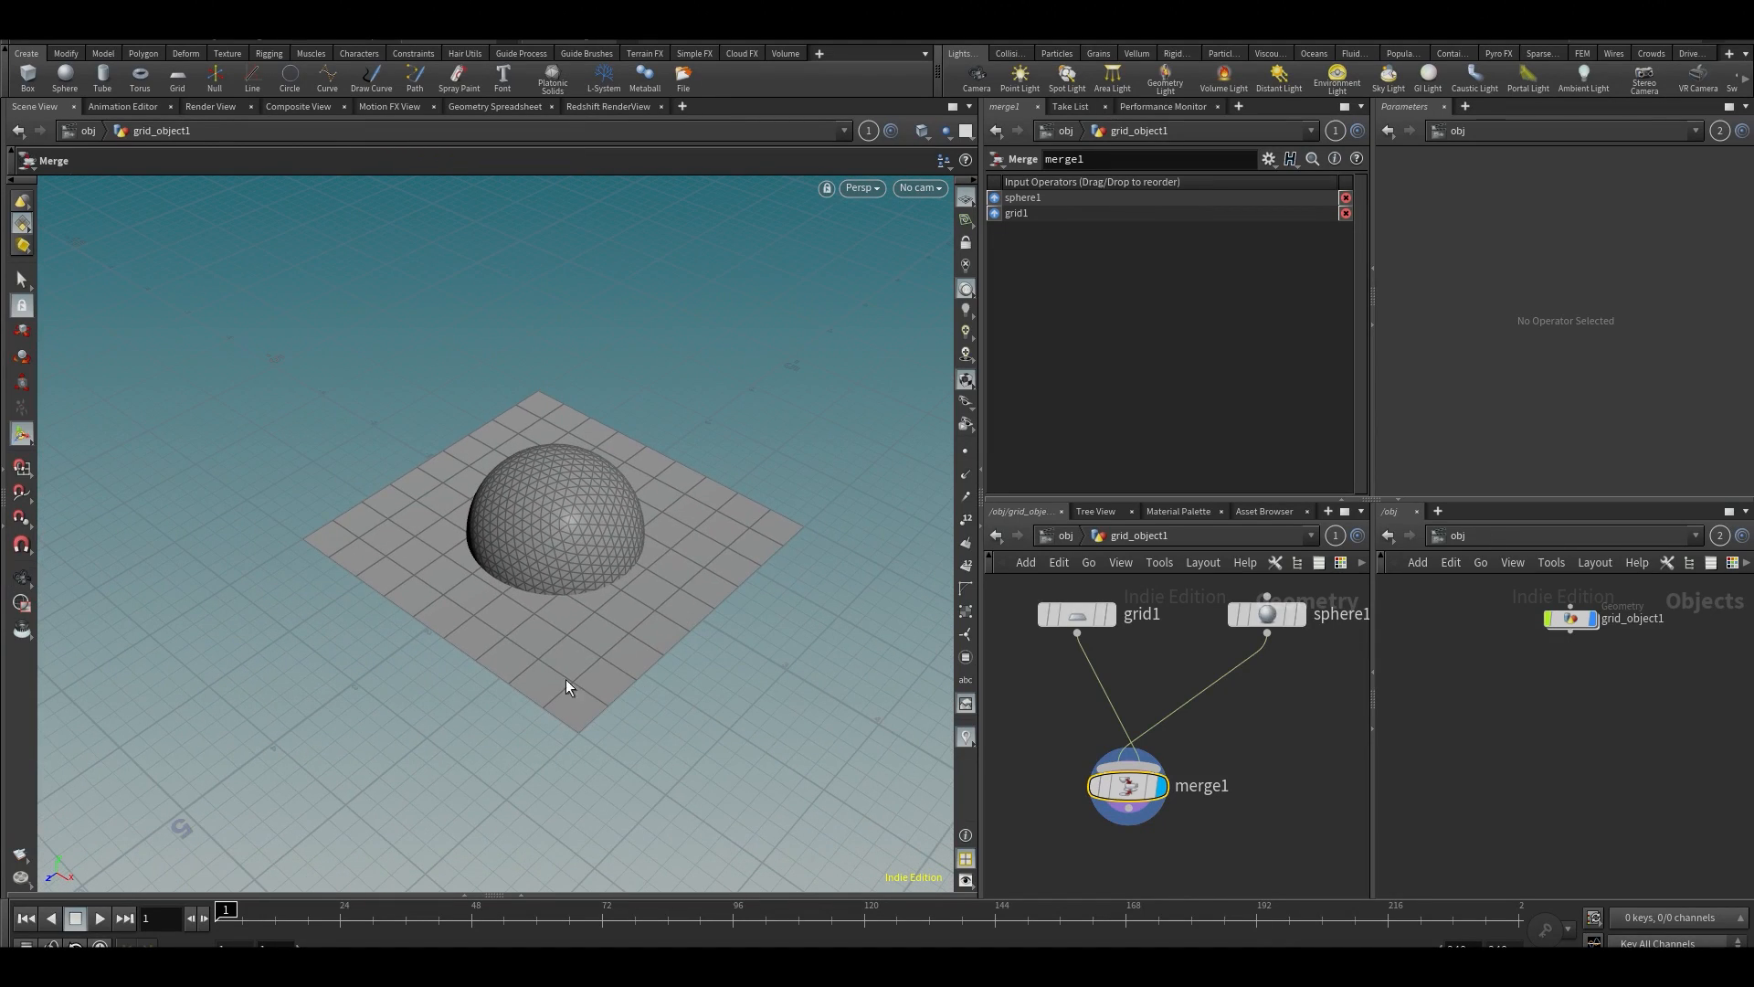
Add a HeightField node beside the grid node
{"action": "middle_click_drag", "start_coordinate": [1052, 737], "coordinate": [1195, 742]}
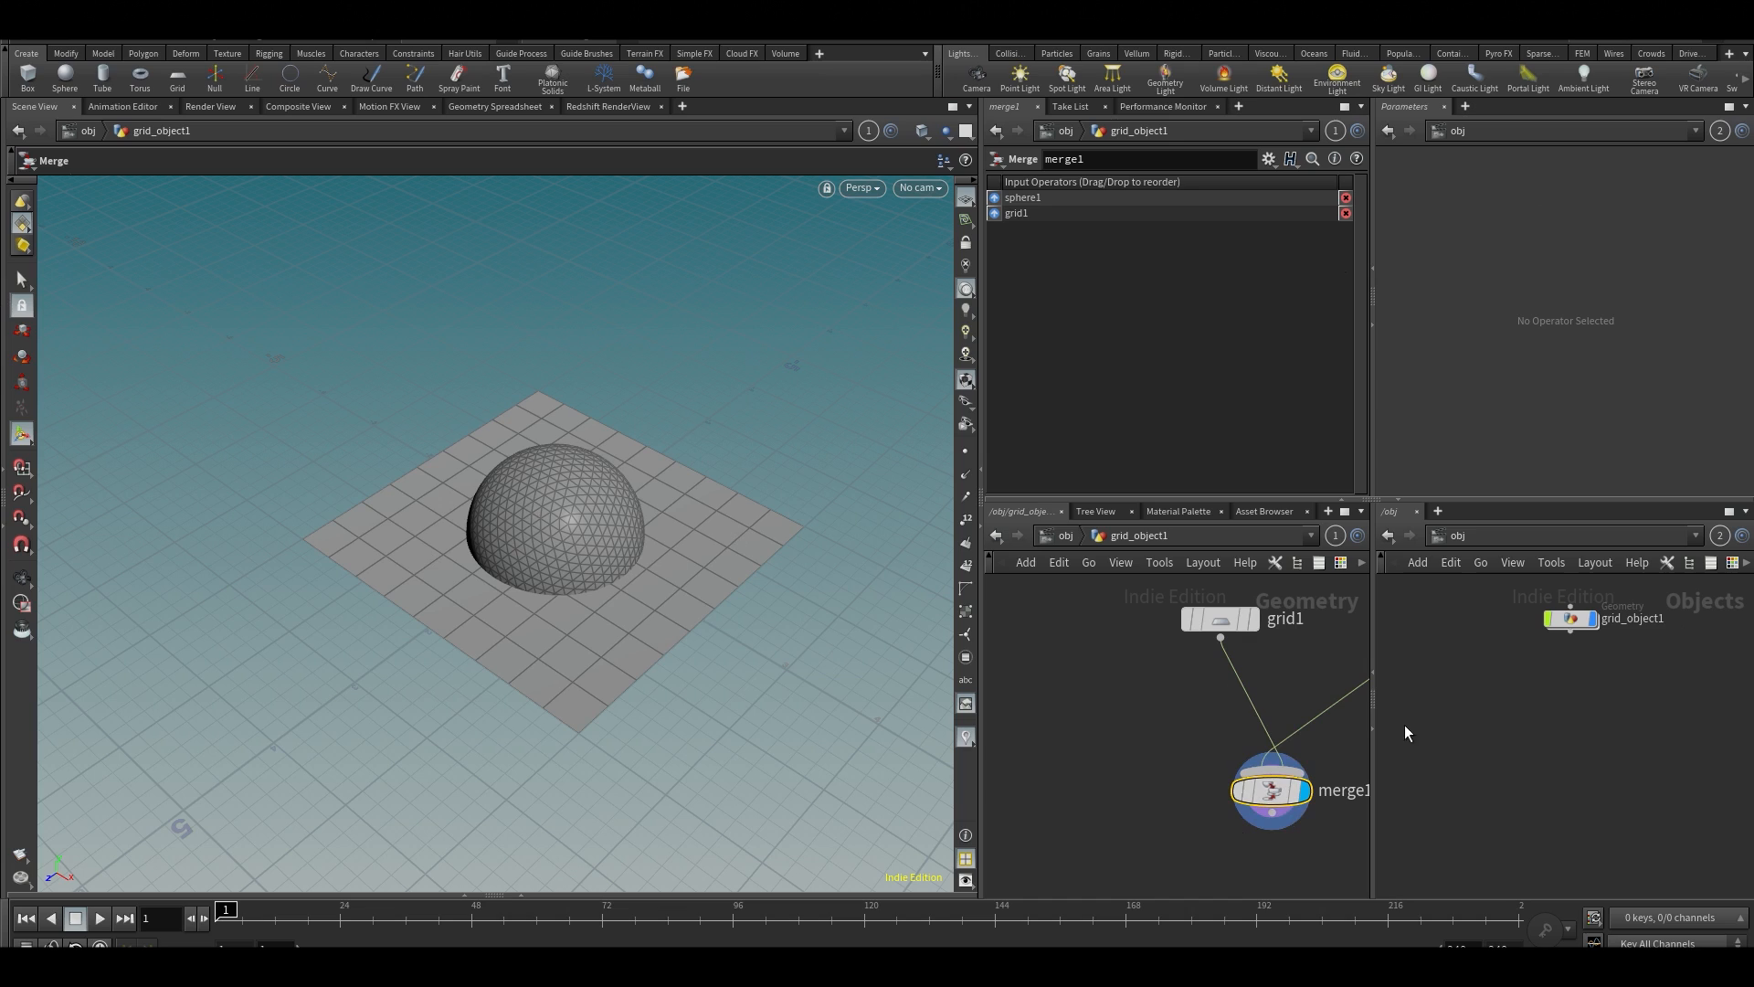
{"action": "left_click", "coordinate": [1075, 701]}
{"action": "middle_click_drag", "start_coordinate": [1094, 699], "coordinate": [1183, 687]}
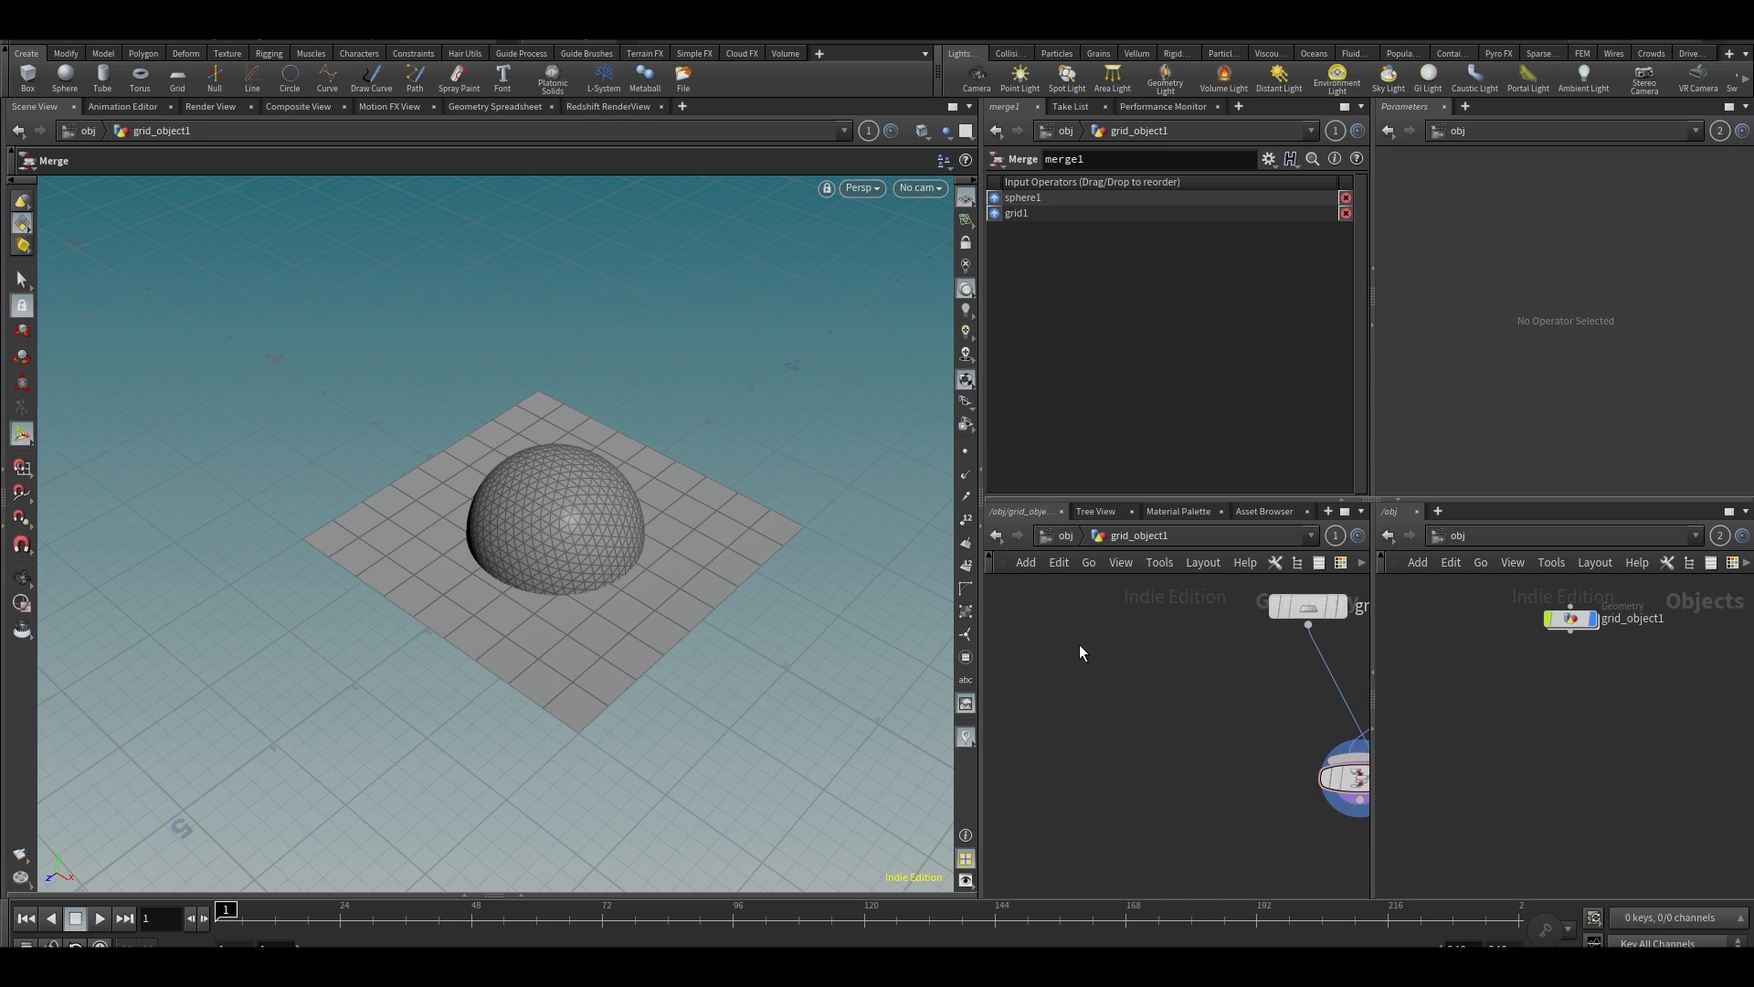
{"action": "key", "text": "Tab"}
{"action": "type", "text": "height"}
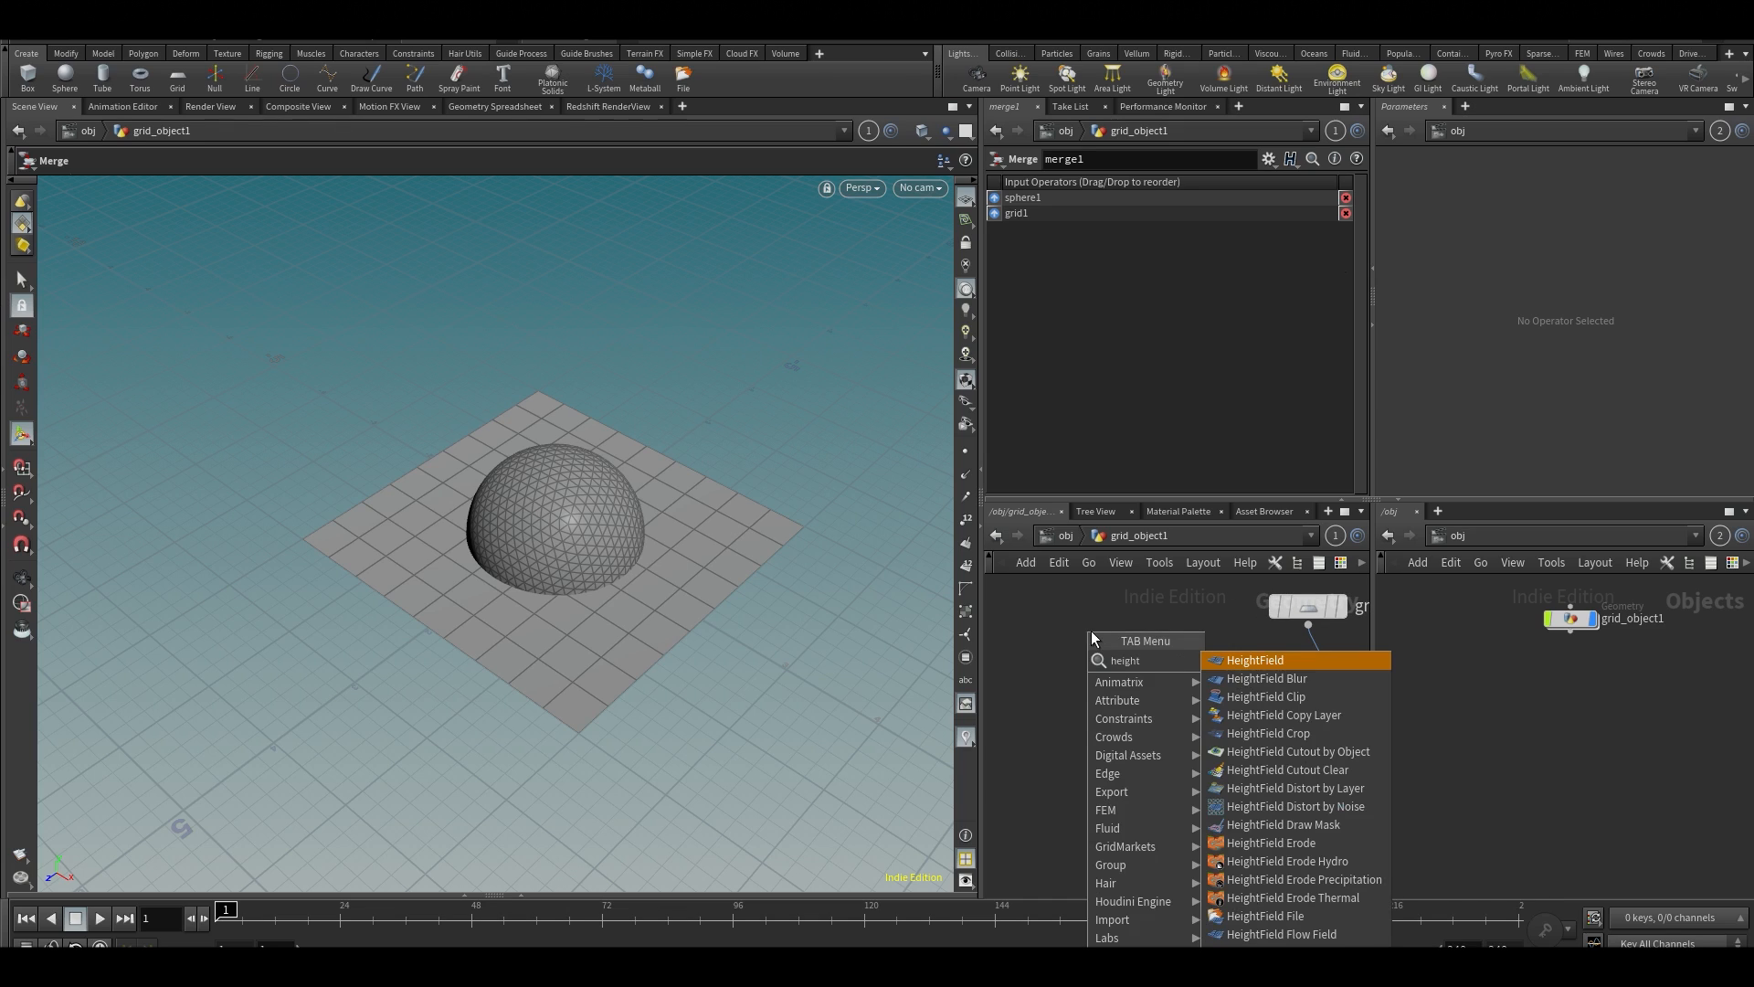
{"action": "left_click", "coordinate": [1232, 653]}
{"action": "left_click", "coordinate": [1151, 639]}
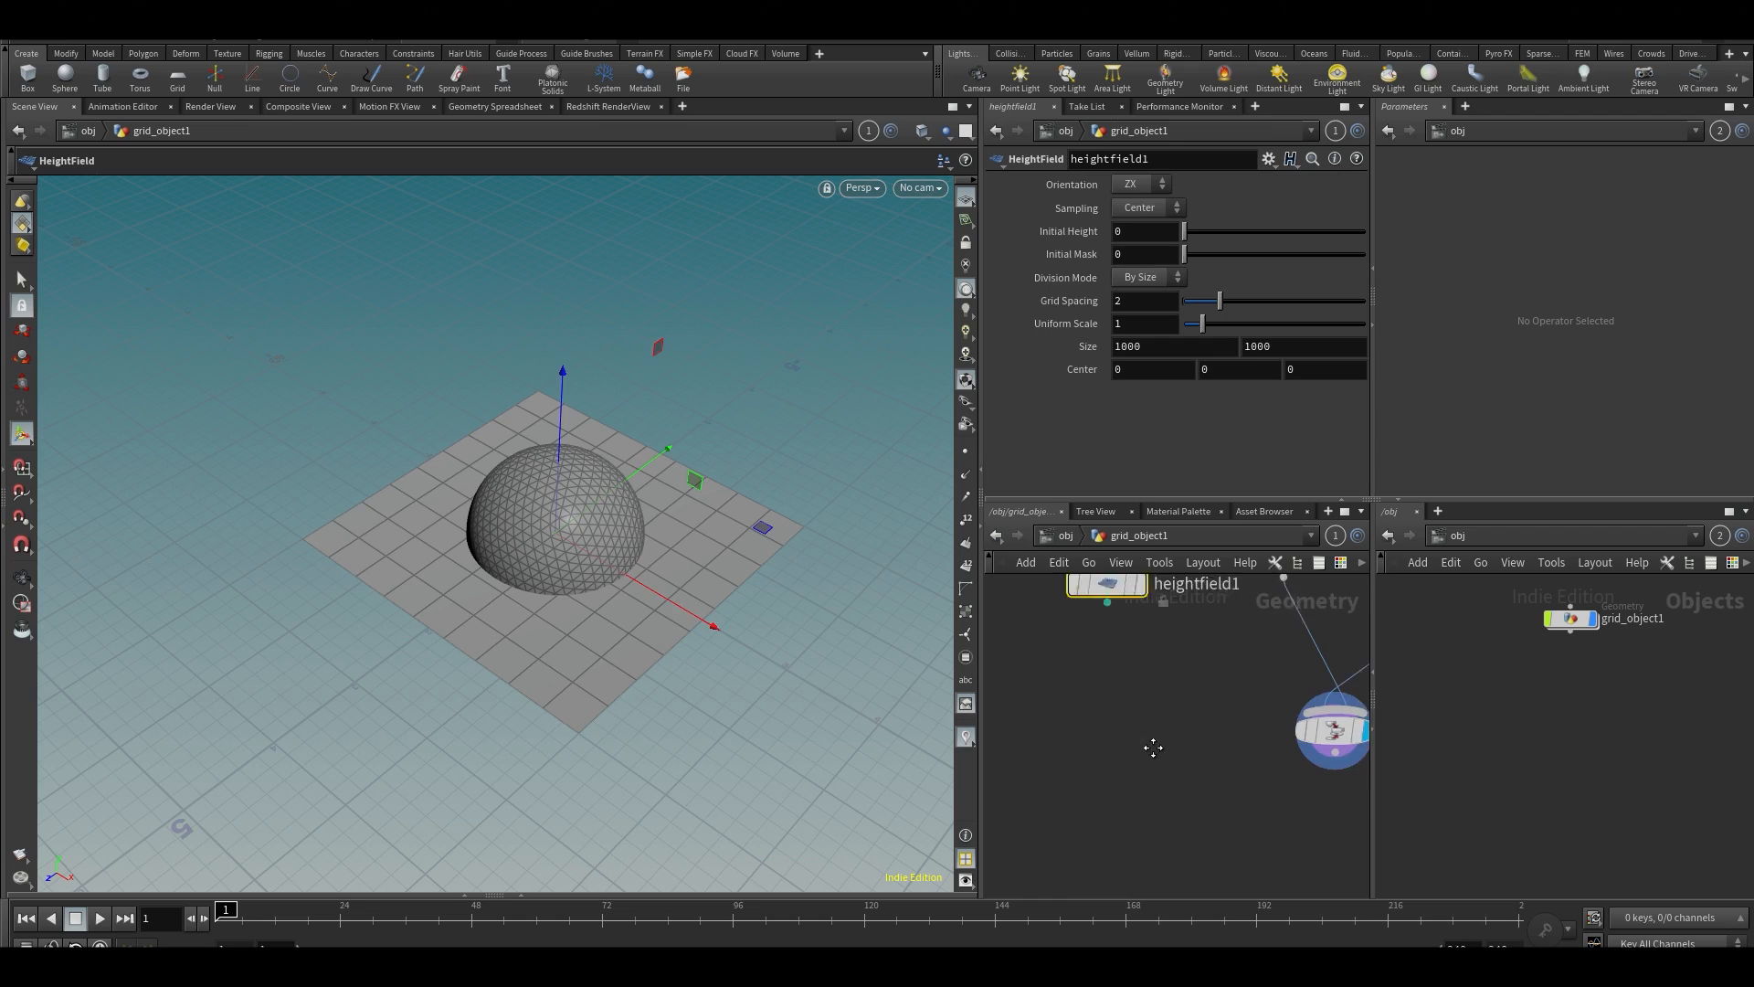
{"action": "middle_click_drag", "start_coordinate": [1176, 682], "coordinate": [1188, 784]}
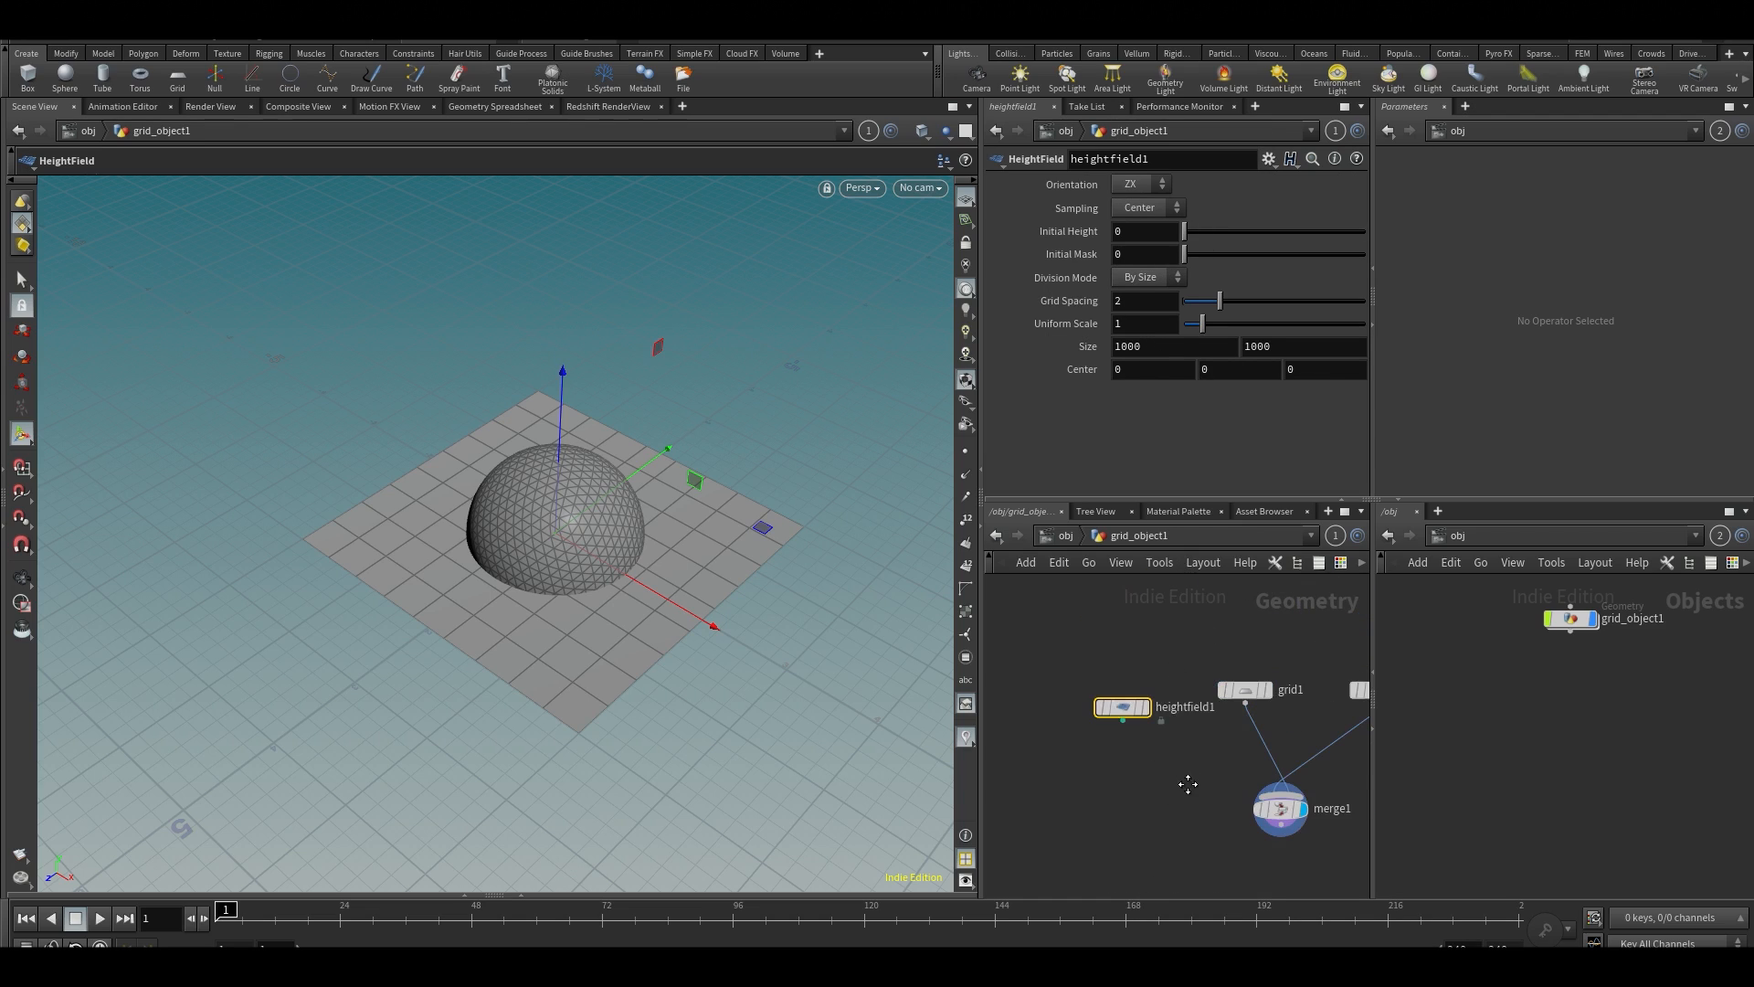
Copy the grid's Size parameter and paste it as relative references into the heightfield's Size
{"action": "left_click_drag", "start_coordinate": [1233, 685], "coordinate": [1235, 689]}
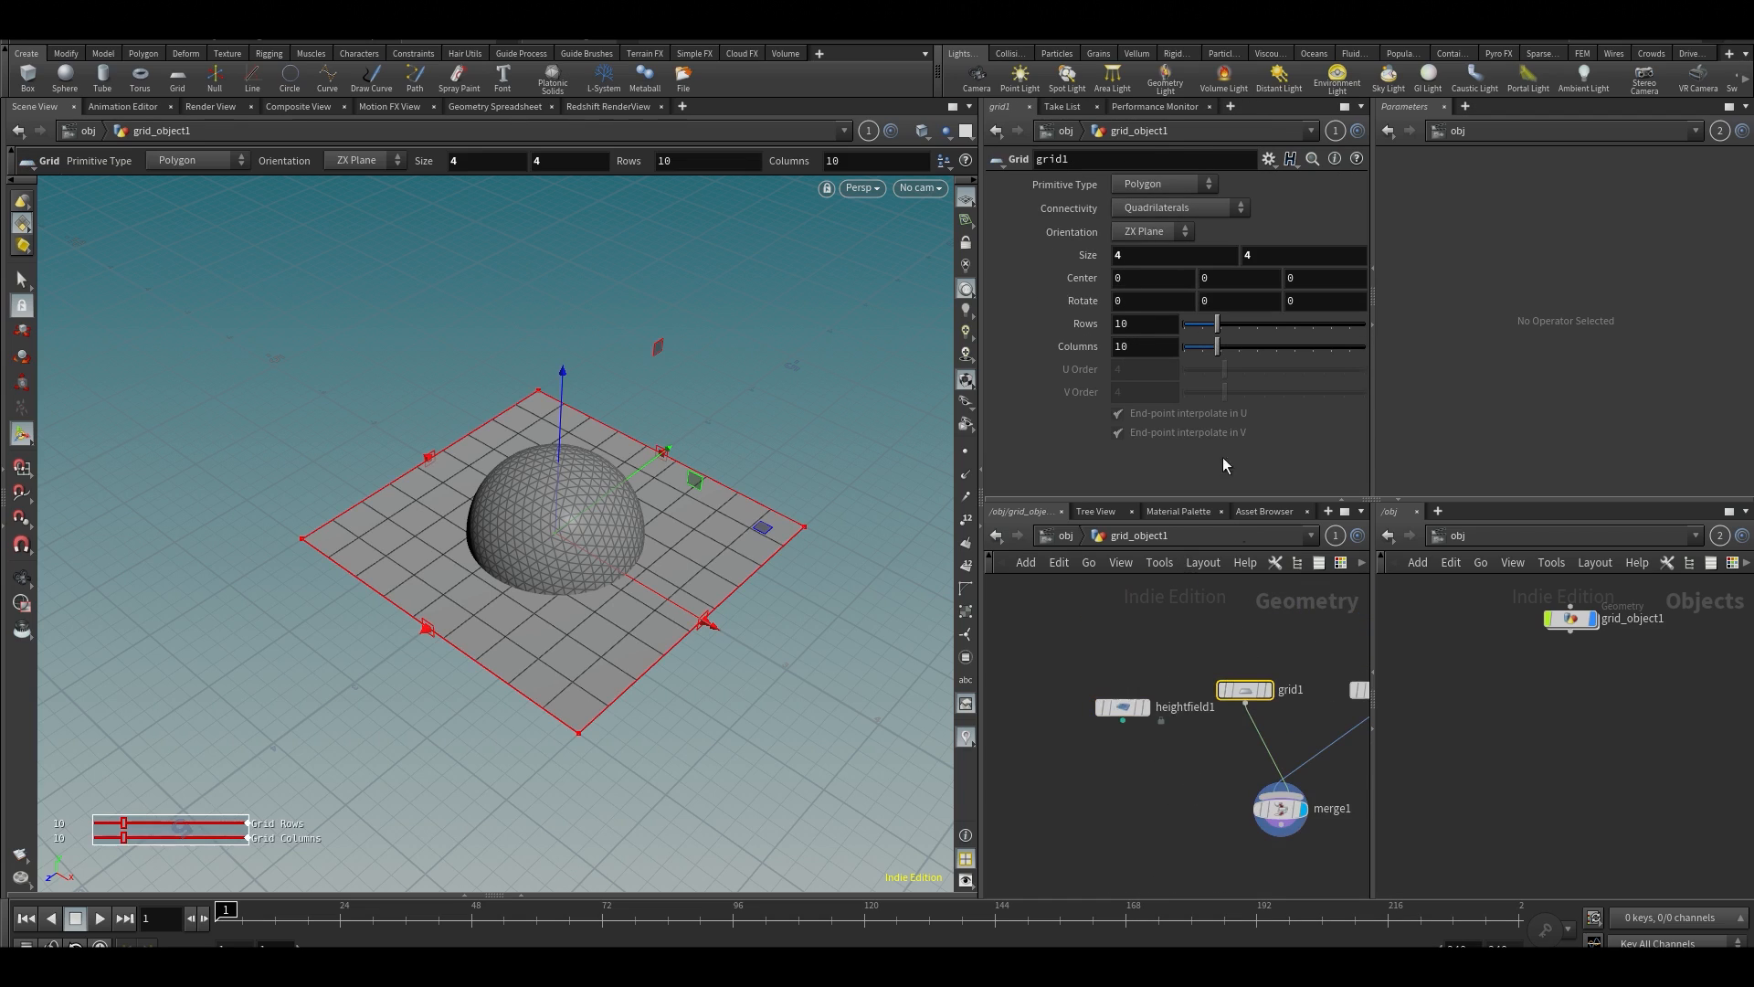
{"action": "right_click", "coordinate": [1092, 262]}
{"action": "left_click", "coordinate": [1117, 377]}
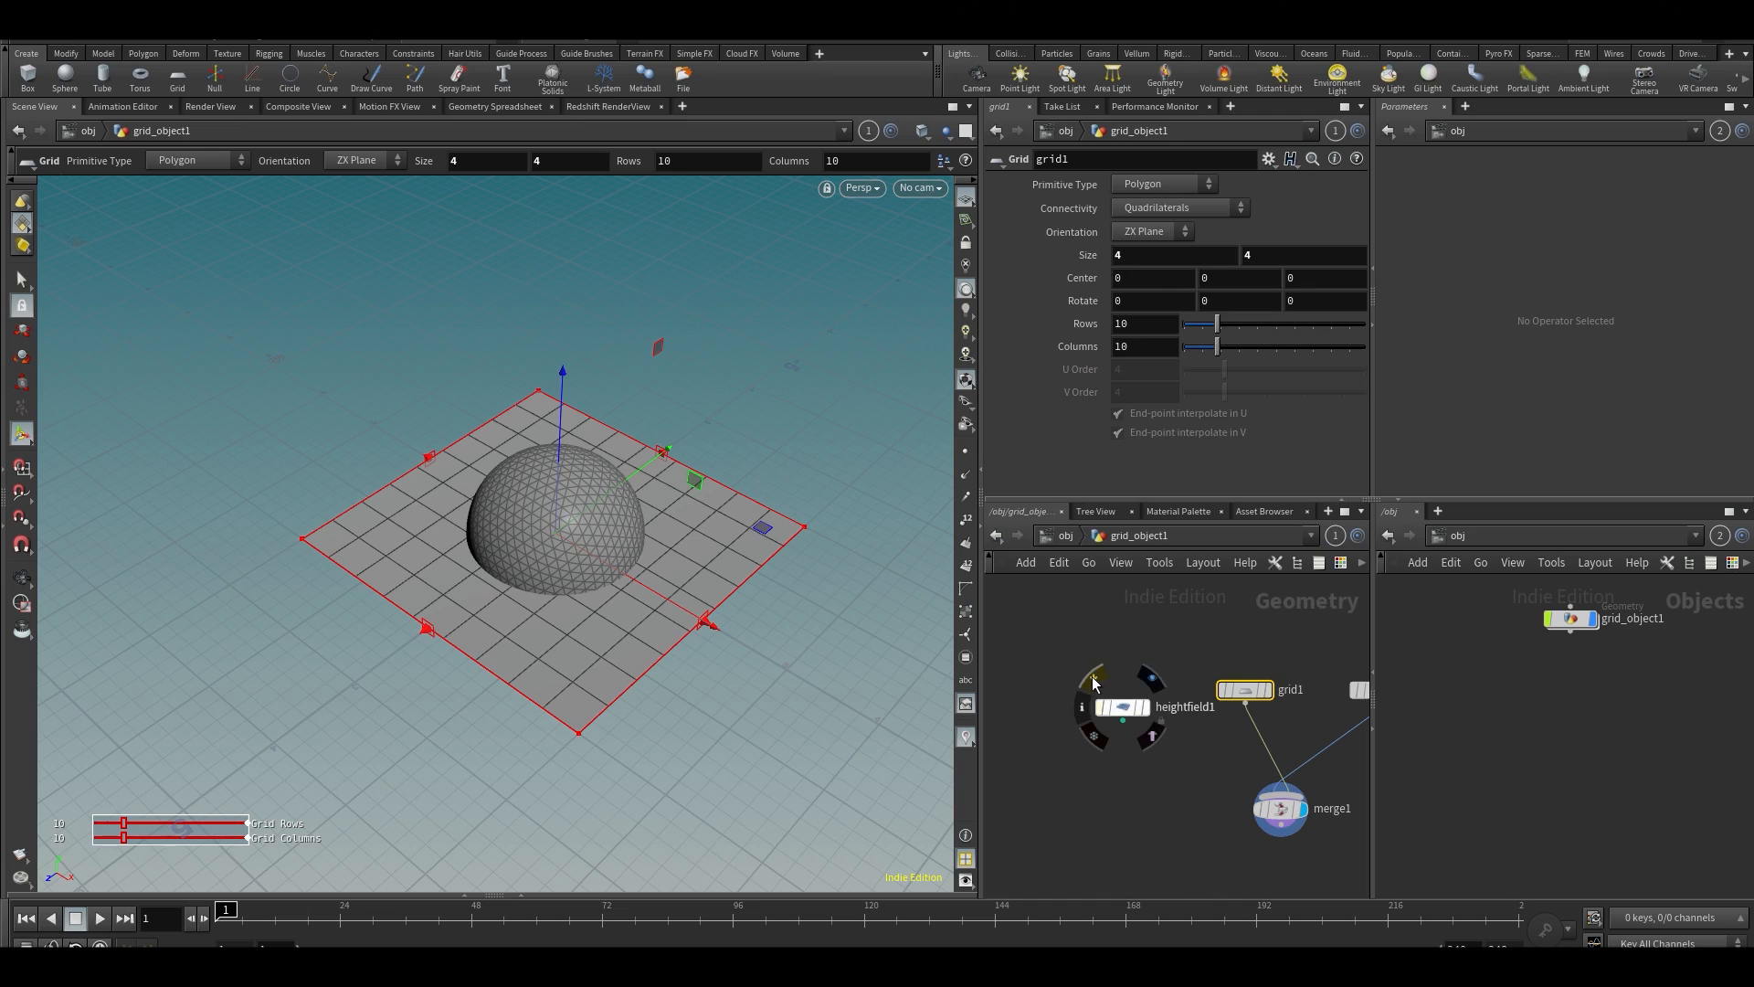
{"action": "left_click_drag", "start_coordinate": [1051, 647], "coordinate": [1204, 837]}
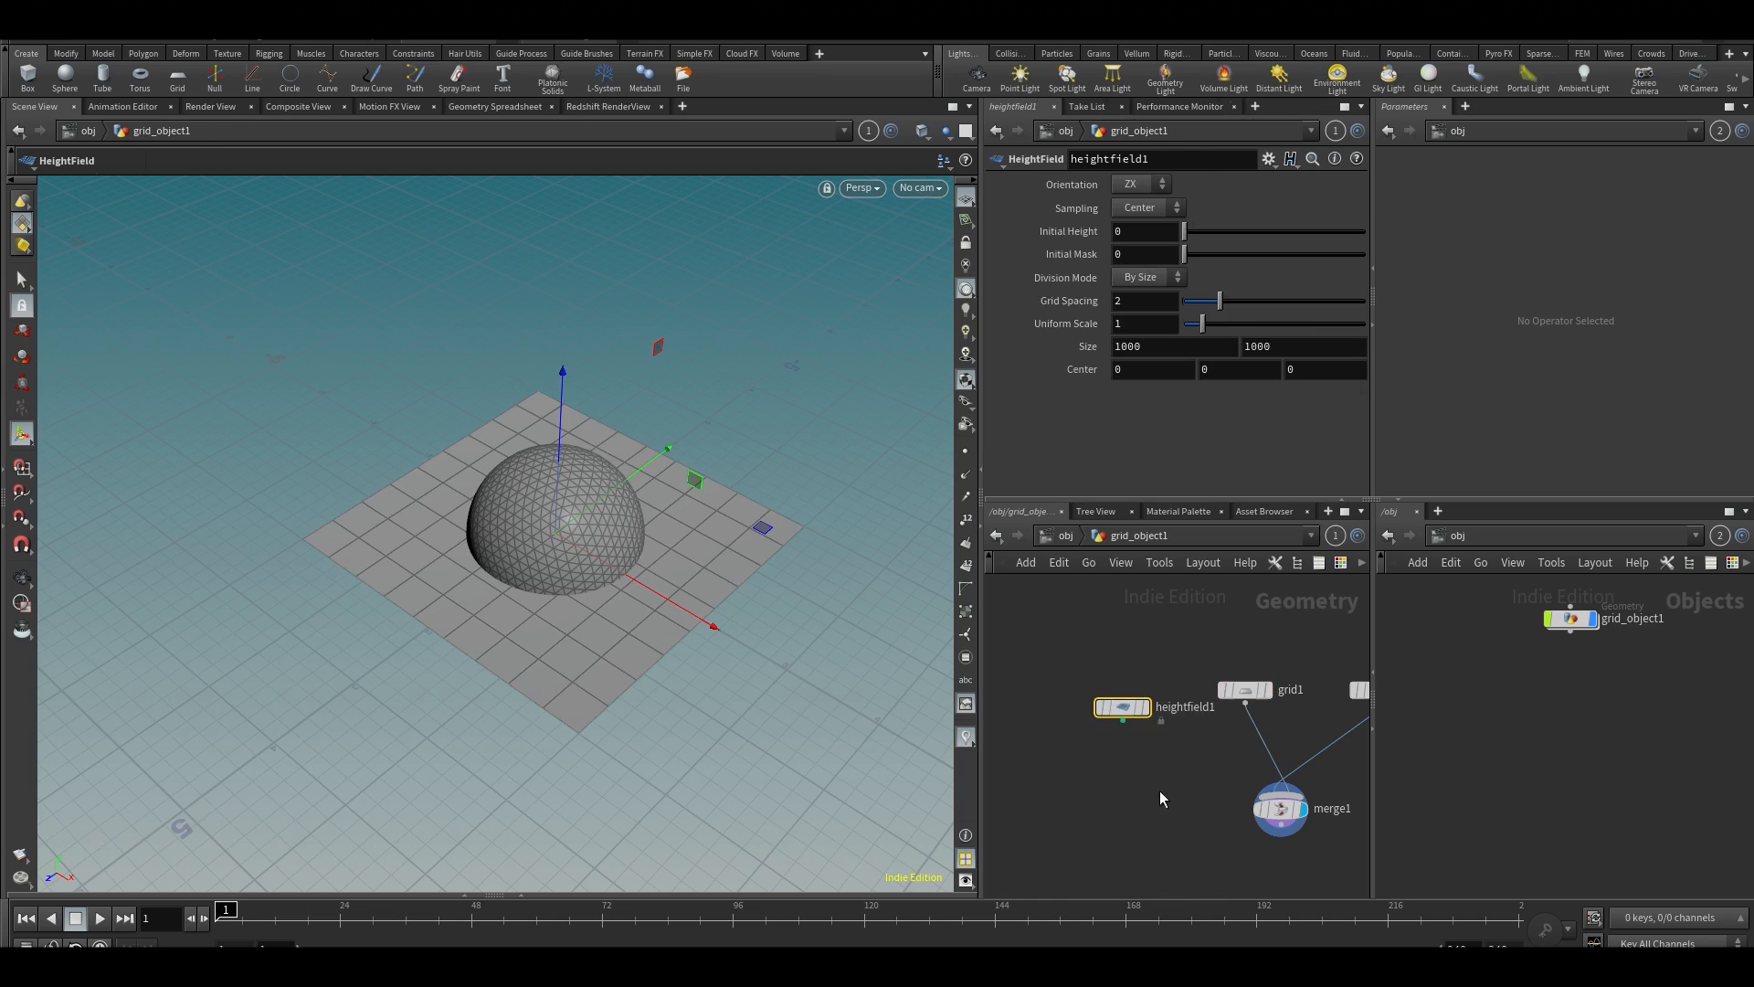
{"action": "right_click", "coordinate": [1087, 351]}
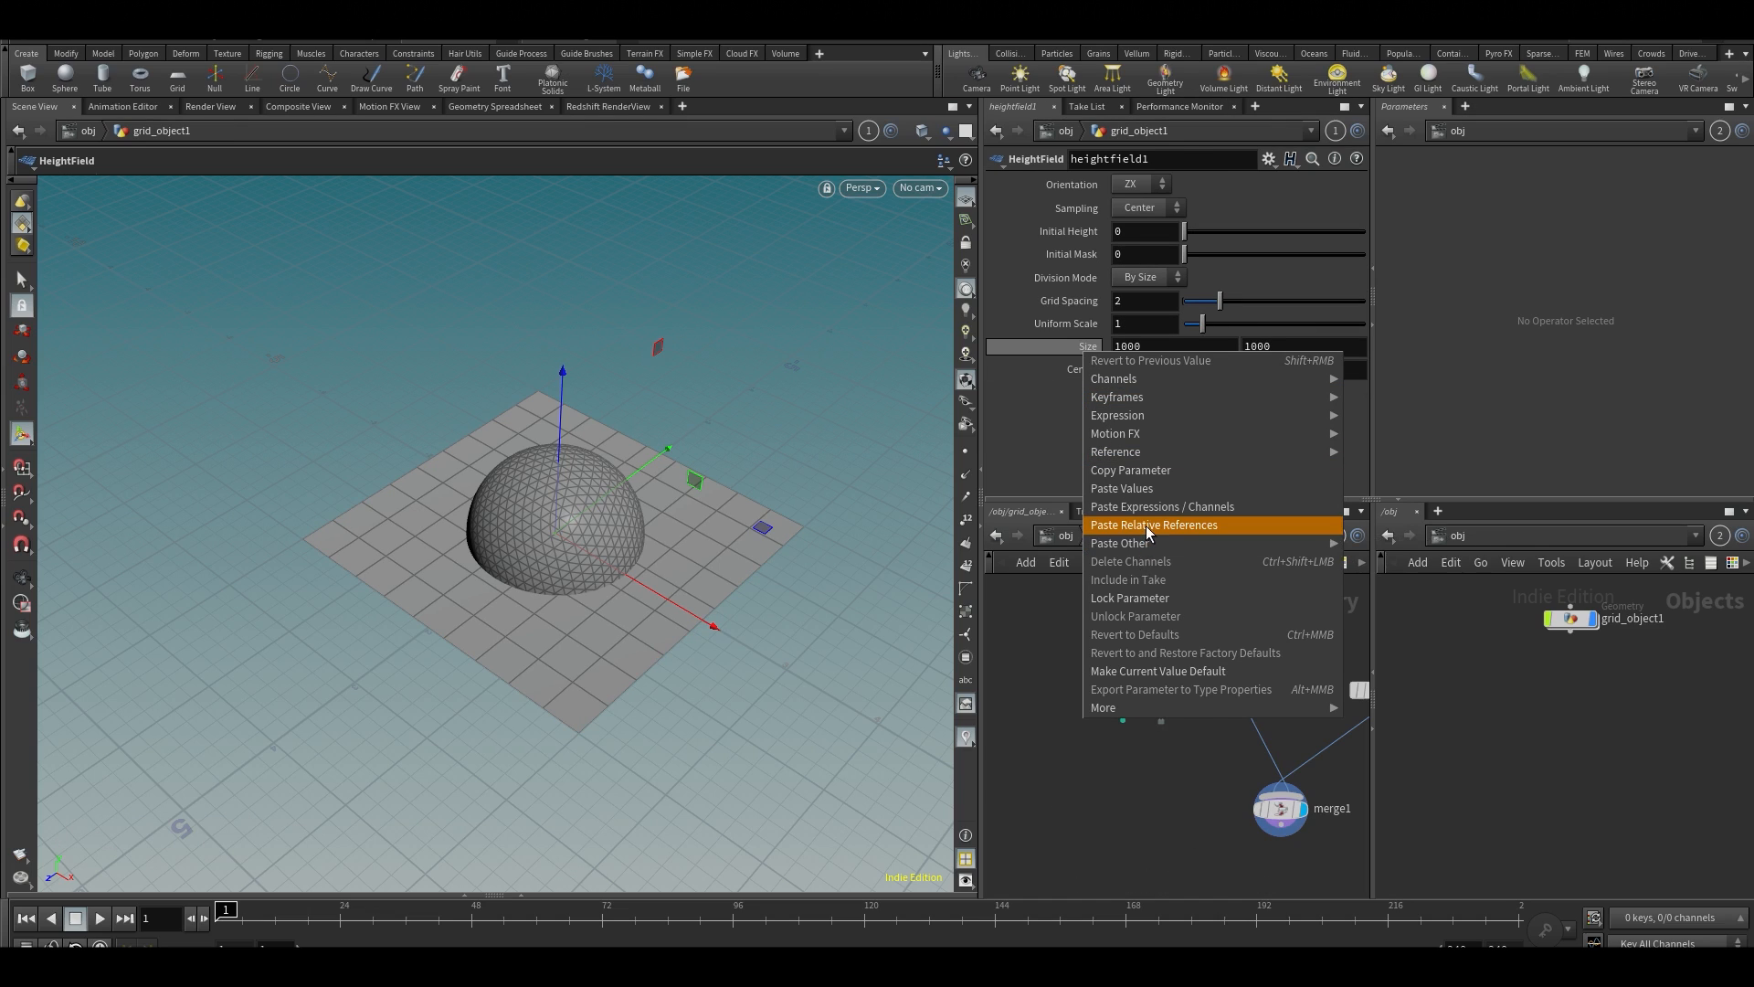
{"action": "left_click", "coordinate": [1146, 524]}
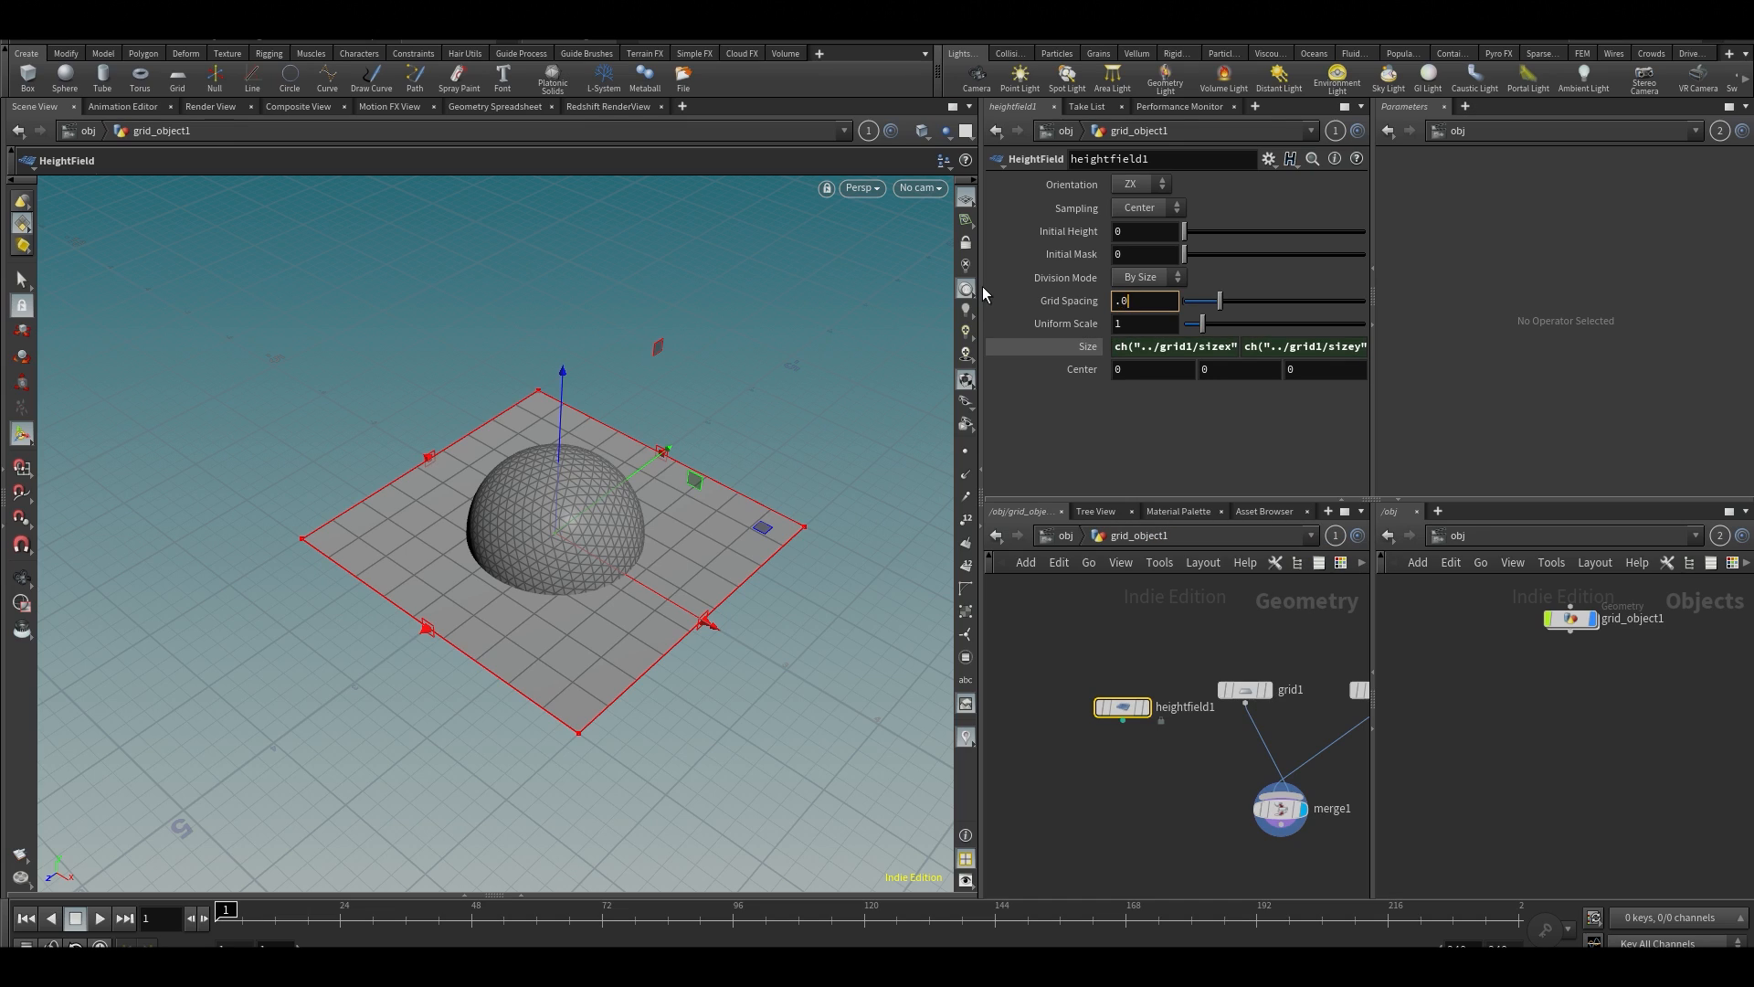
Set the heightfield's grid spacing to 0.005 and check the node's information
{"action": "type", "text": ".005"}
{"action": "key", "text": "Return"}
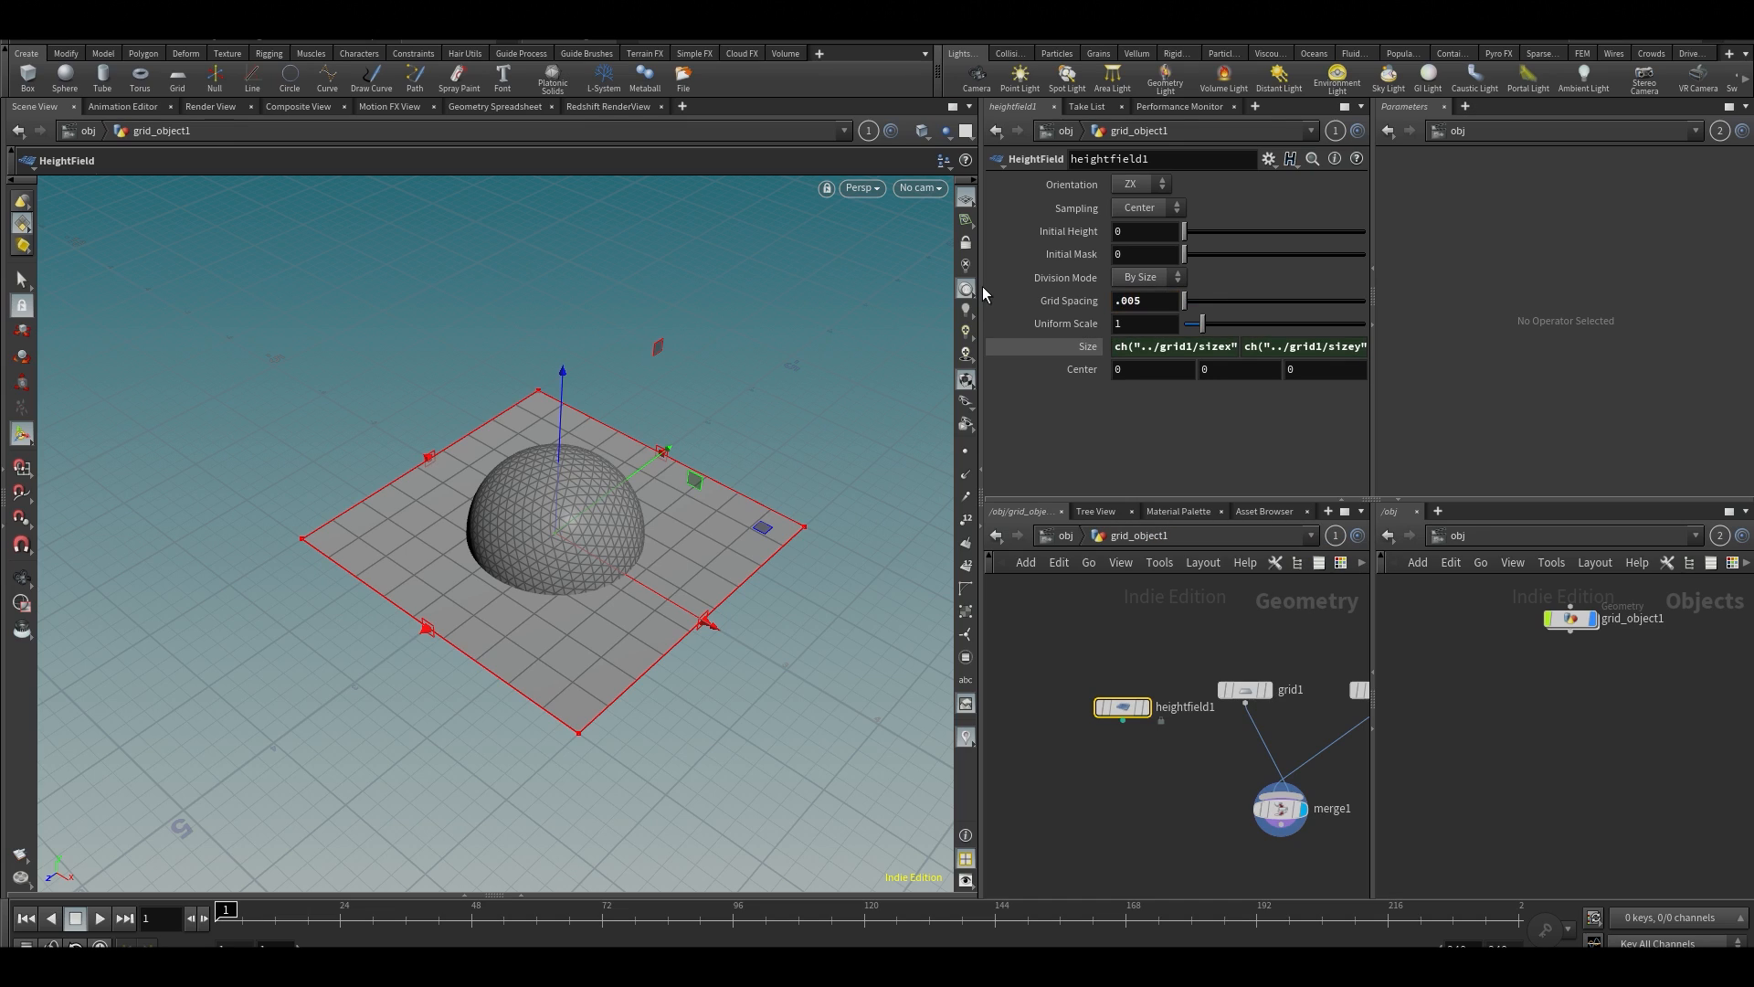
{"action": "middle_click", "coordinate": [1128, 706]}
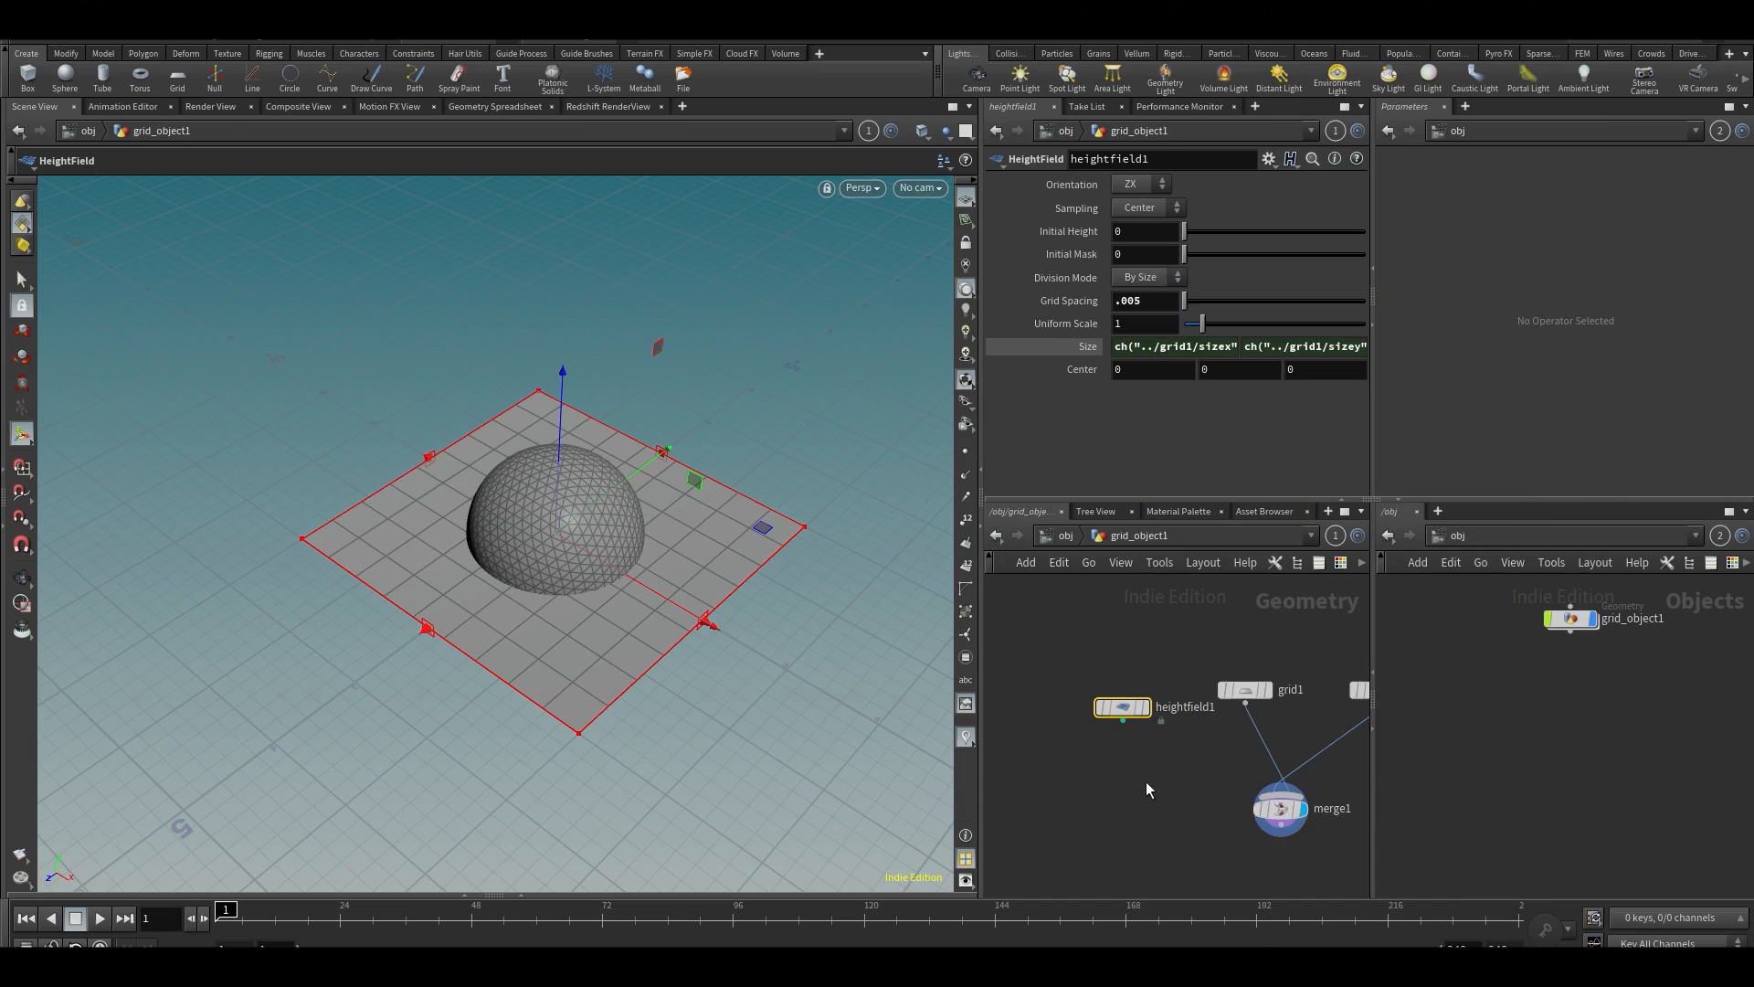
{"action": "key", "text": "Escape"}
Display the heightfield in the viewport, try a larger grid spacing, and undo that spacing change
{"action": "left_click_drag", "start_coordinate": [666, 575], "coordinate": [660, 507]}
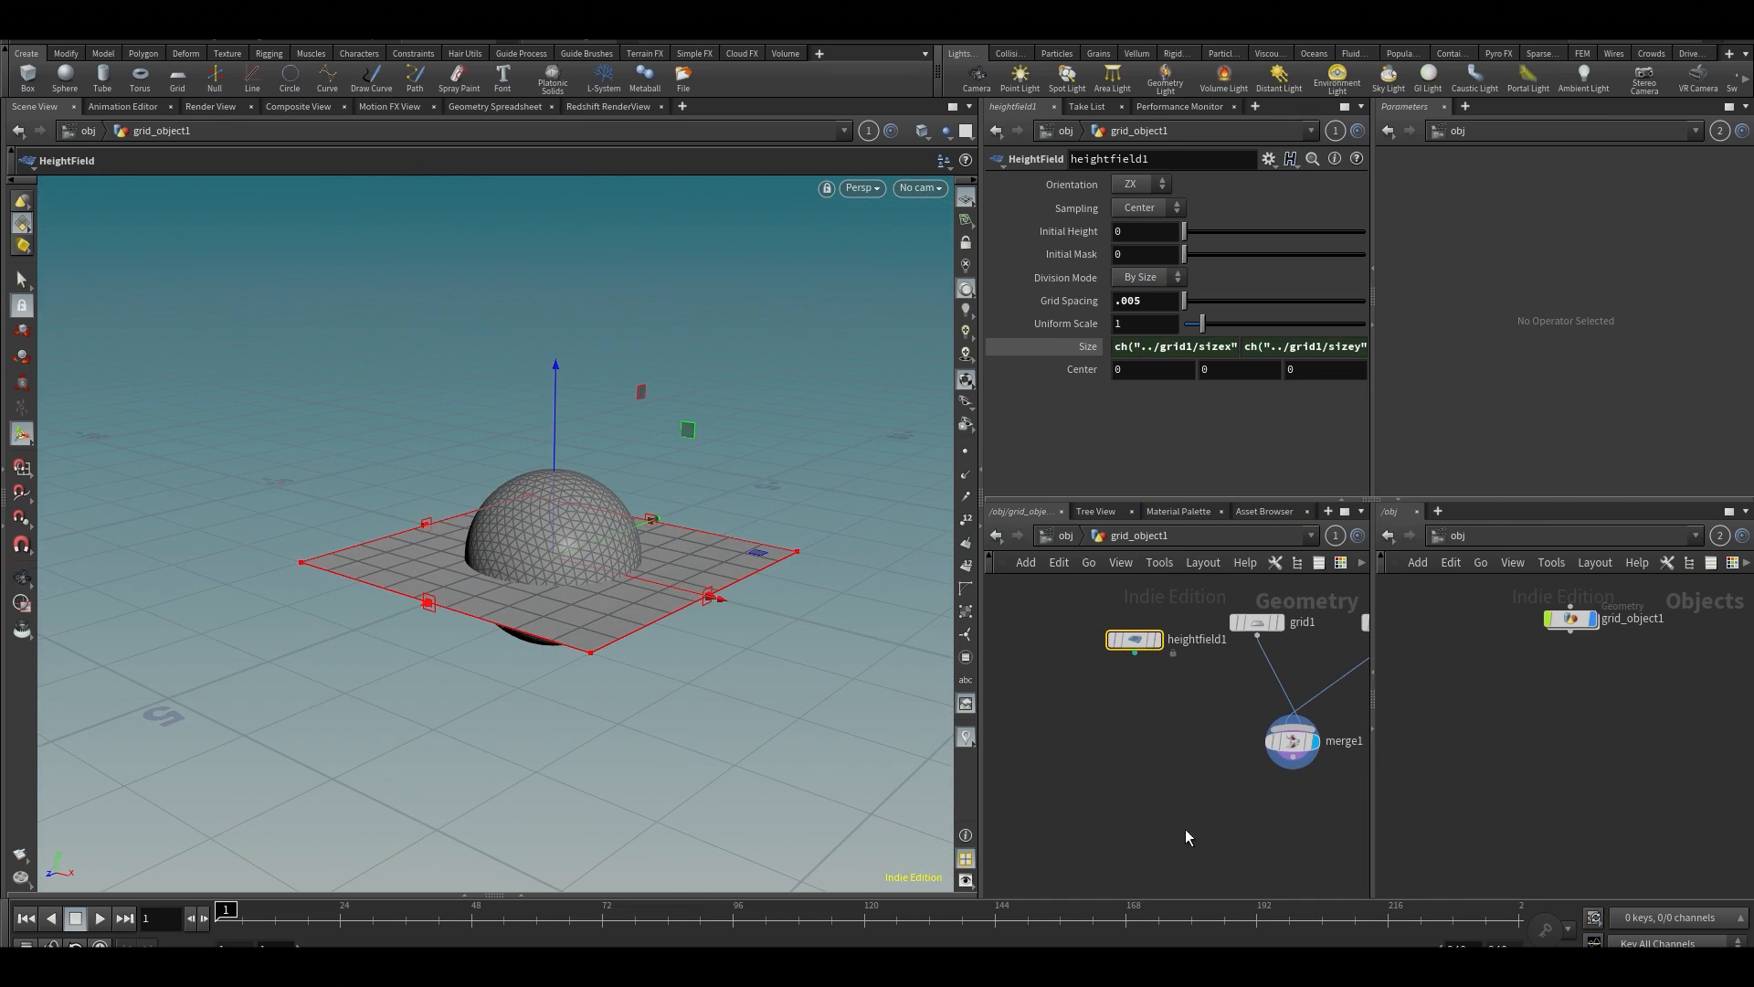
{"action": "left_click", "coordinate": [1156, 639]}
{"action": "left_click_drag", "start_coordinate": [548, 474], "coordinate": [830, 572], "text": "alt"}
{"action": "mouse_move", "coordinate": [1188, 301]}
{"action": "left_mouse_down"}
{"action": "mouse_move", "coordinate": [1266, 300]}
{"action": "mouse_move", "coordinate": [1220, 302]}
{"action": "left_mouse_up"}
{"action": "key", "text": "ctrl+z"}
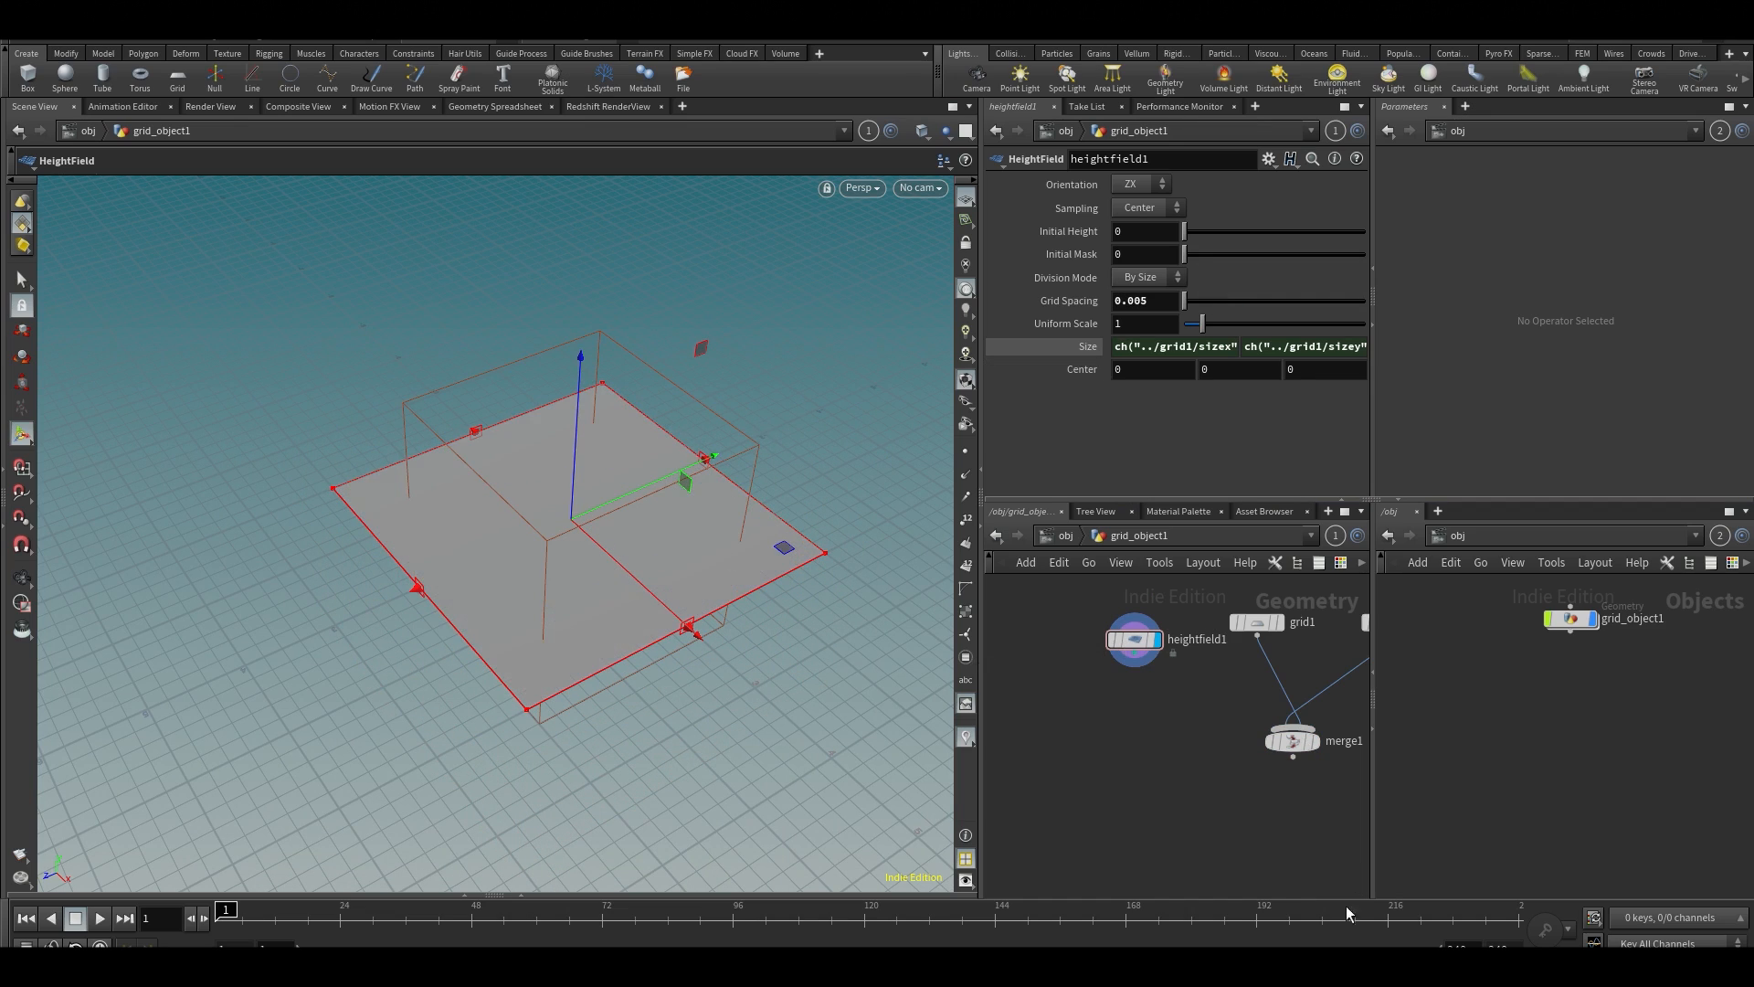
Add a HeightField Project node below the heightfield node
{"action": "scroll", "coordinate": [1210, 791], "scroll_direction": "up", "scroll_amount": 2}
{"action": "middle_click_drag", "start_coordinate": [1131, 724], "coordinate": [1149, 716]}
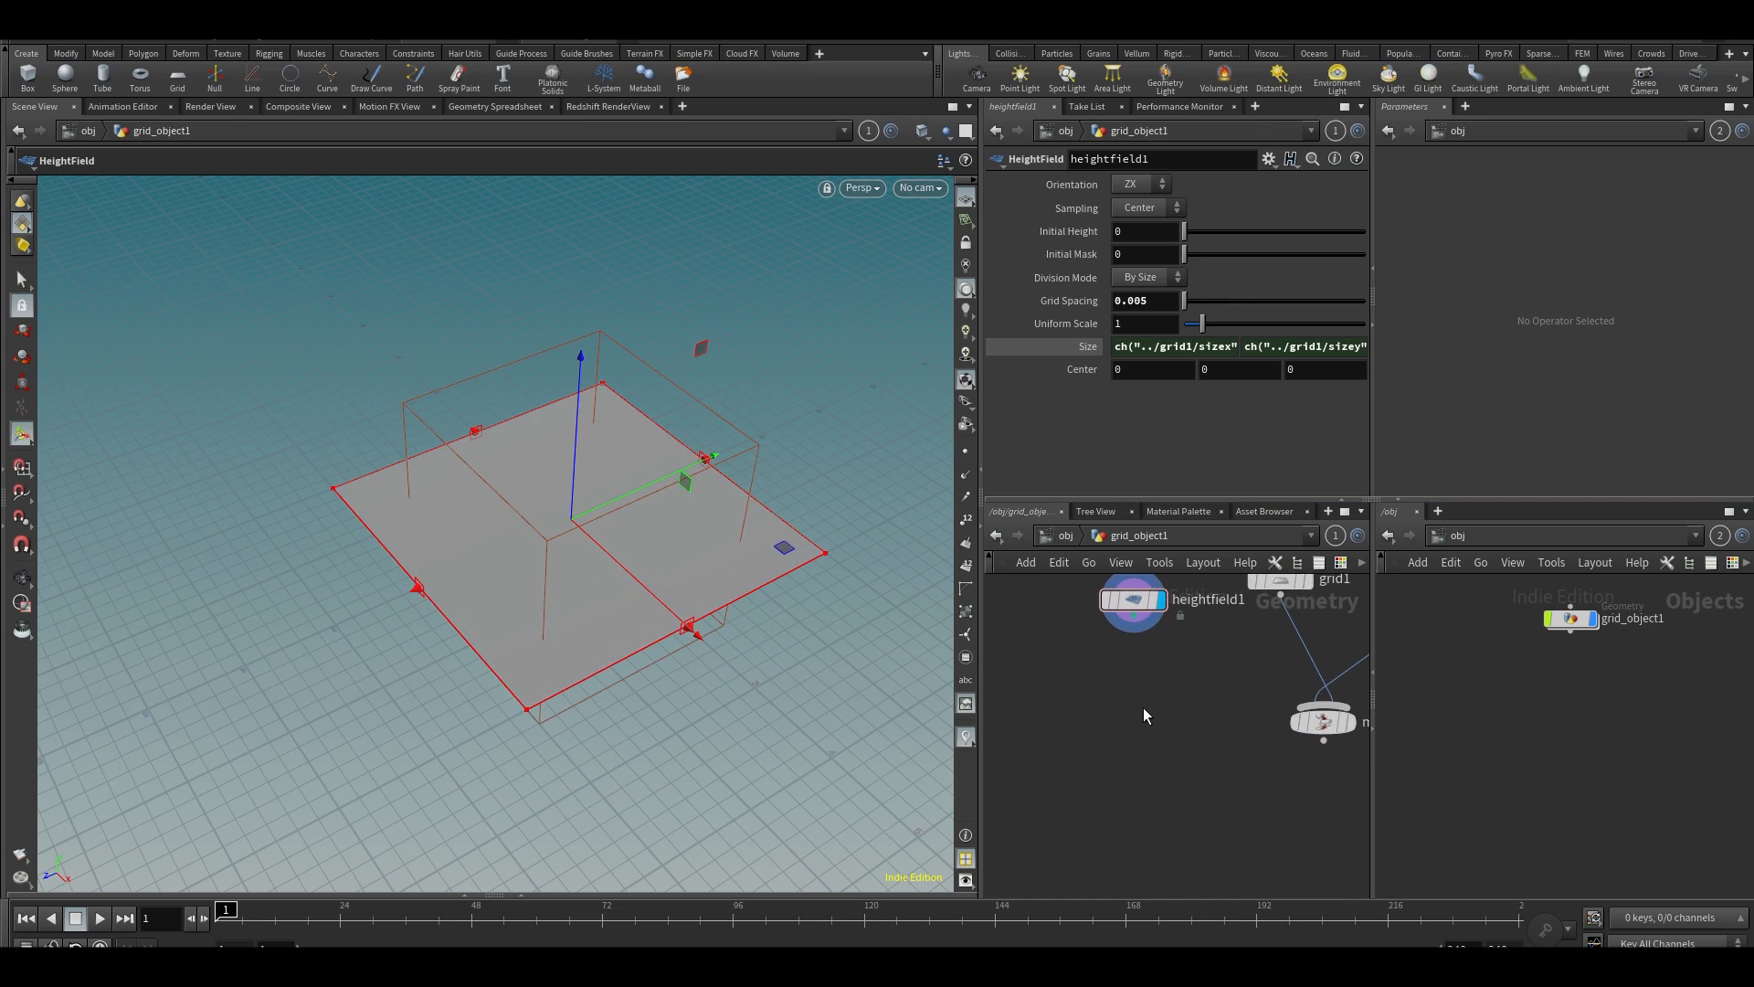
{"action": "key", "text": "Tab"}
{"action": "type", "text": "height"}
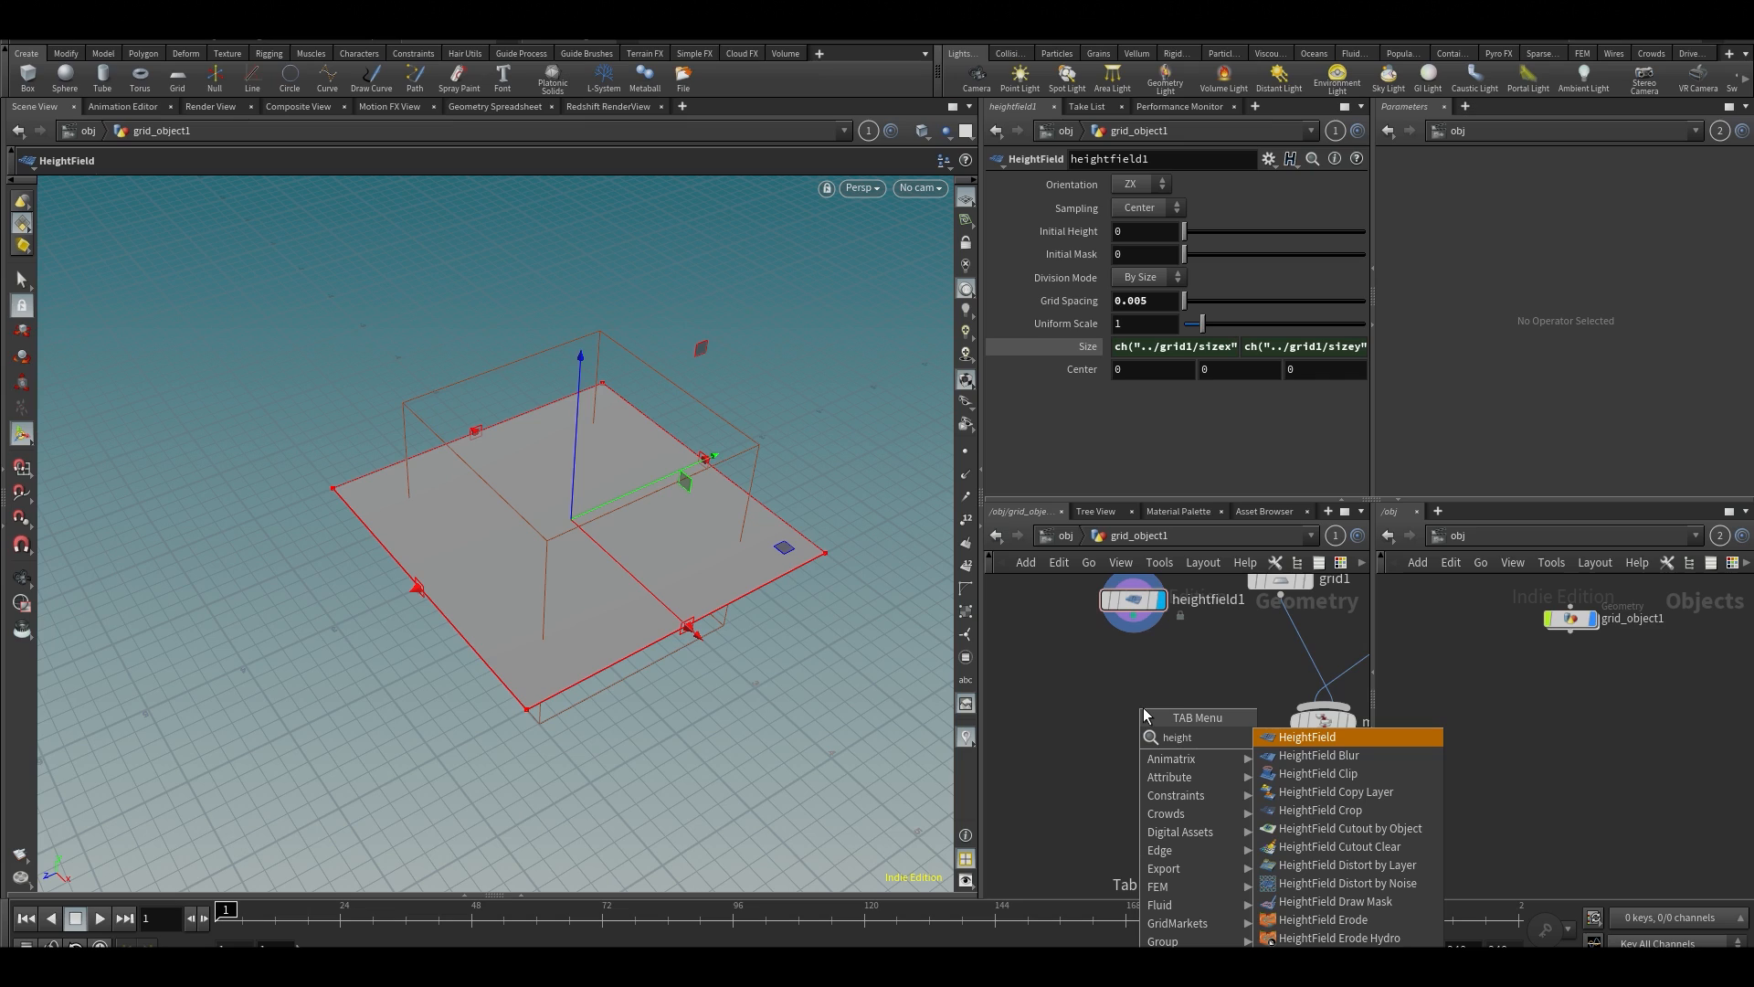
{"action": "type", "text": " pro"}
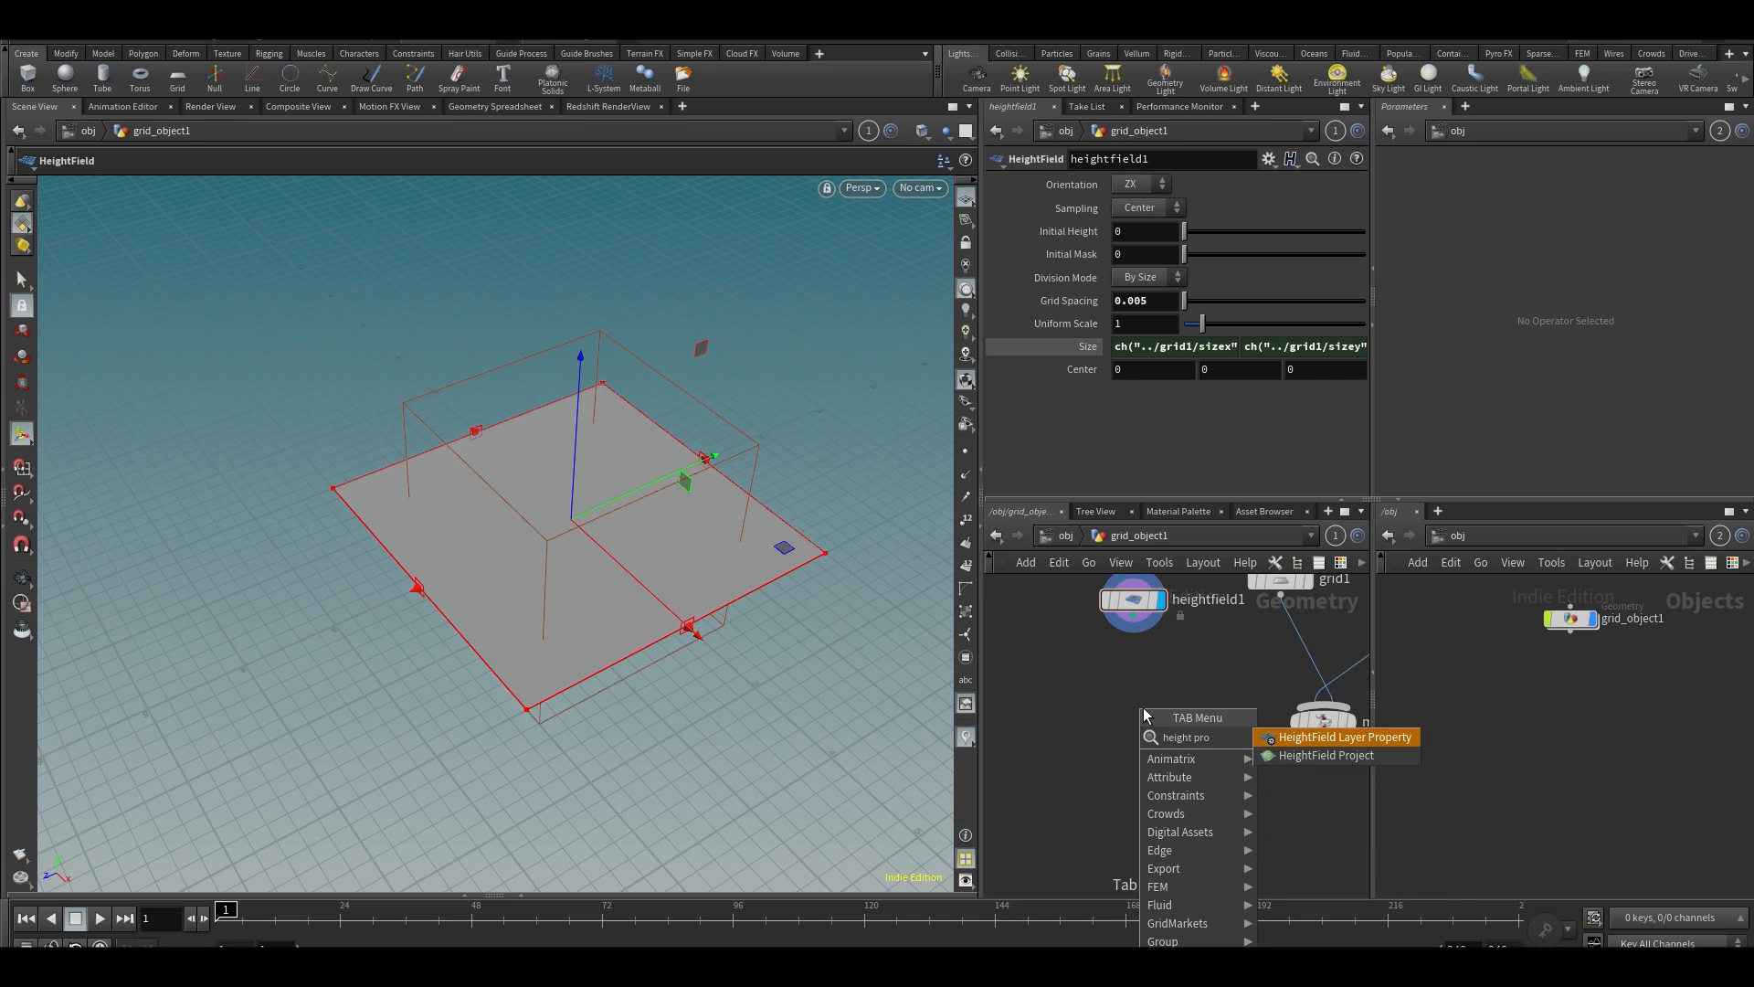
{"action": "left_click", "coordinate": [1334, 754]}
{"action": "left_click", "coordinate": [1149, 747]}
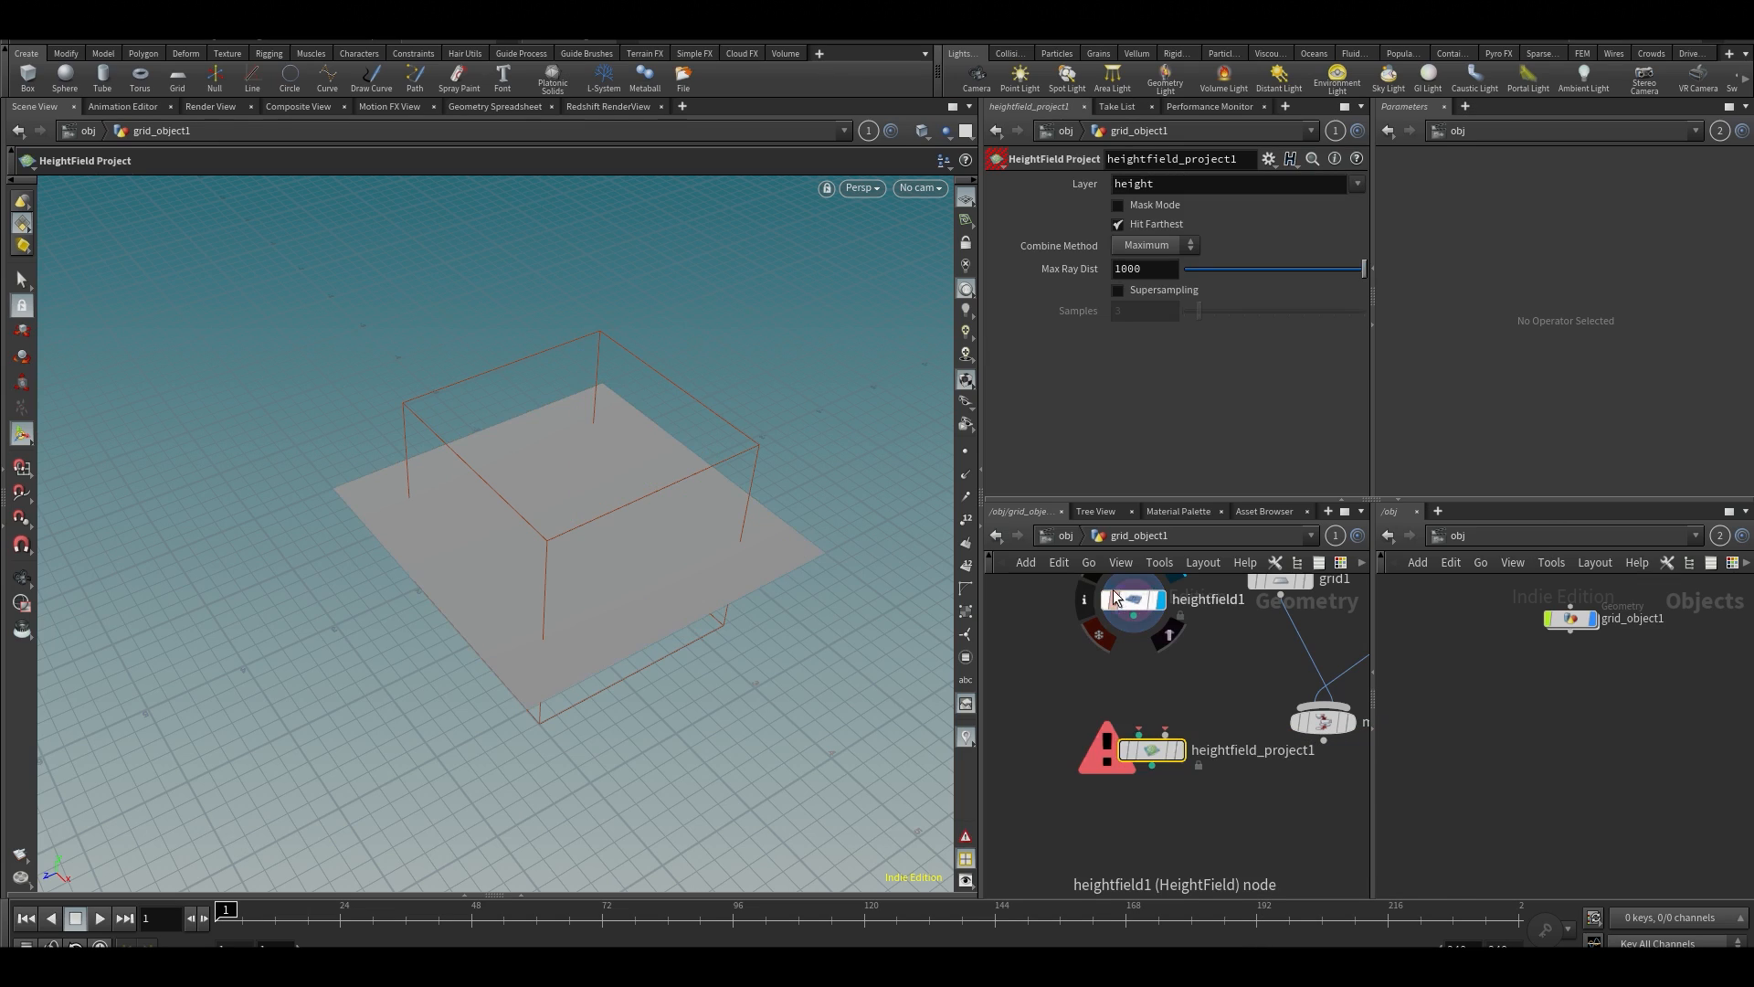
Wire the heightfield into the HeightField Project's first input and the grid-and-sphere merge into its second input
{"action": "left_click", "coordinate": [1134, 619]}
{"action": "left_click", "coordinate": [1138, 735]}
{"action": "left_click_drag", "start_coordinate": [1153, 751], "coordinate": [1170, 801]}
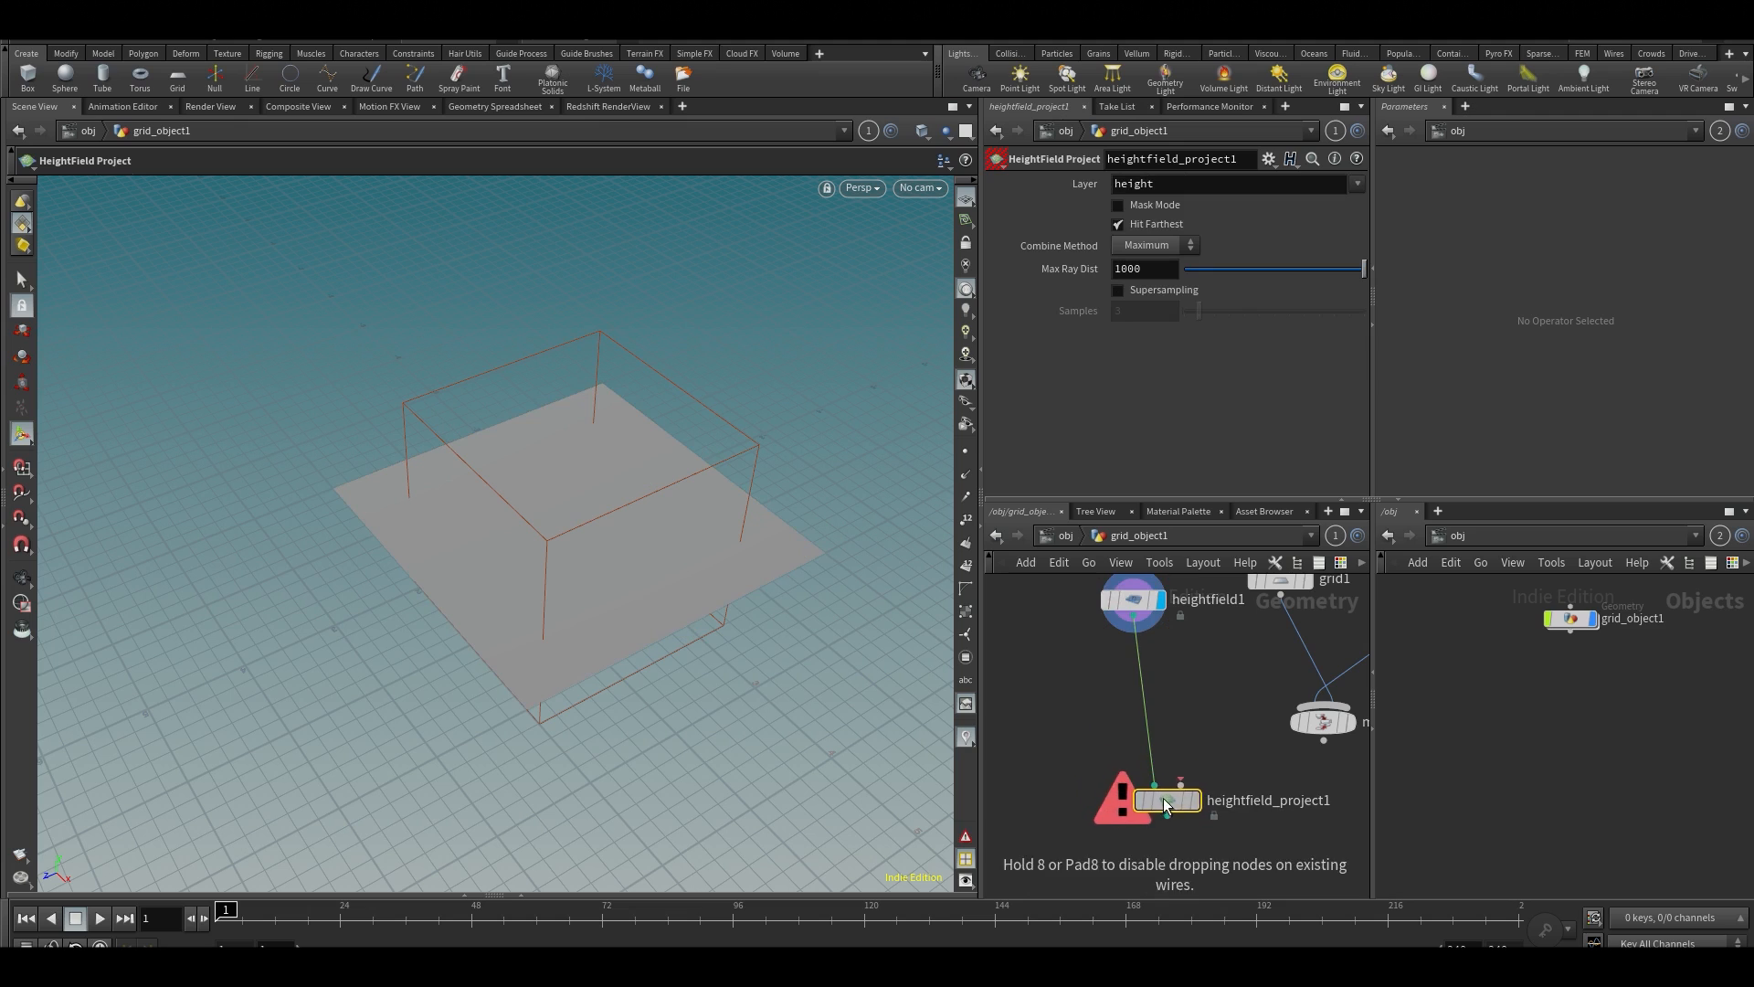
{"action": "left_click", "coordinate": [1178, 783]}
{"action": "left_click", "coordinate": [1322, 740]}
{"action": "middle_click_drag", "start_coordinate": [1196, 767], "coordinate": [1154, 723]}
Display the HeightField Project node's result in the viewport and view it from another angle
{"action": "mouse_move", "coordinate": [1142, 749]}
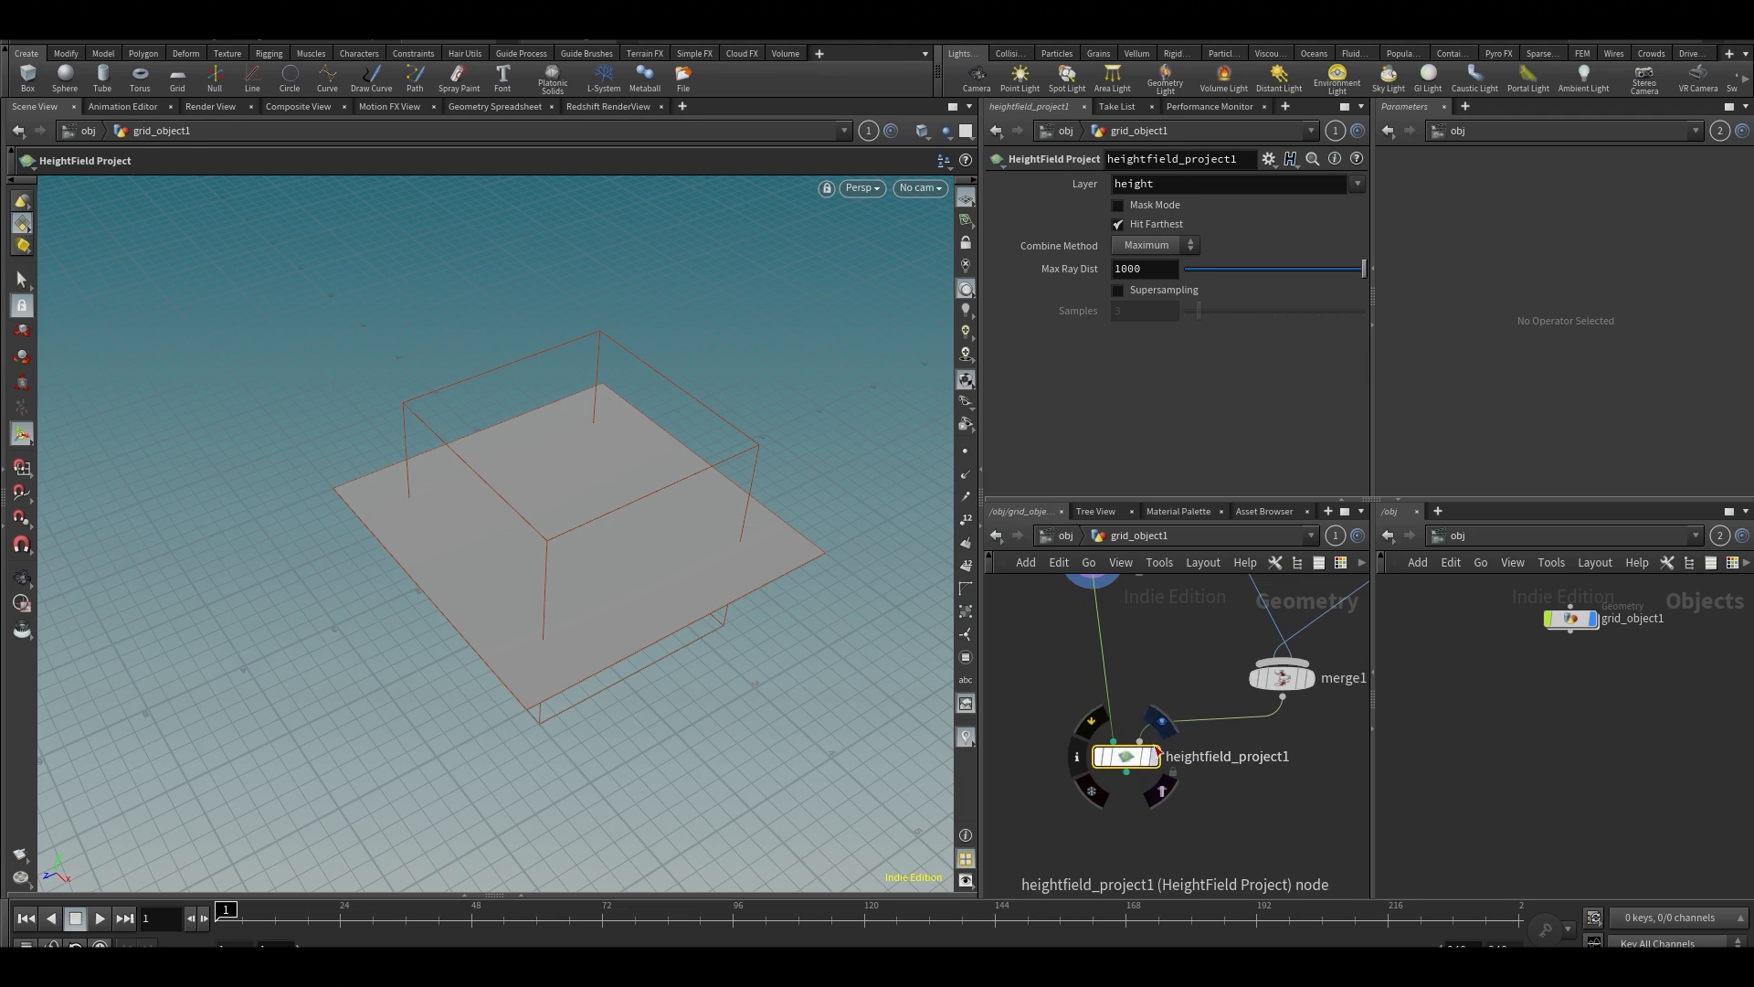
{"action": "left_click", "coordinate": [1162, 722]}
{"action": "middle_click_drag", "start_coordinate": [1171, 798], "coordinate": [1181, 616]}
{"action": "mouse_move", "coordinate": [667, 529]}
{"action": "left_mouse_down", "text": "alt"}
{"action": "mouse_move", "coordinate": [720, 451]}
{"action": "mouse_move", "coordinate": [607, 645]}
{"action": "mouse_move", "coordinate": [657, 509]}
{"action": "left_mouse_up", "text": "alt"}
{"action": "key", "text": "Return"}
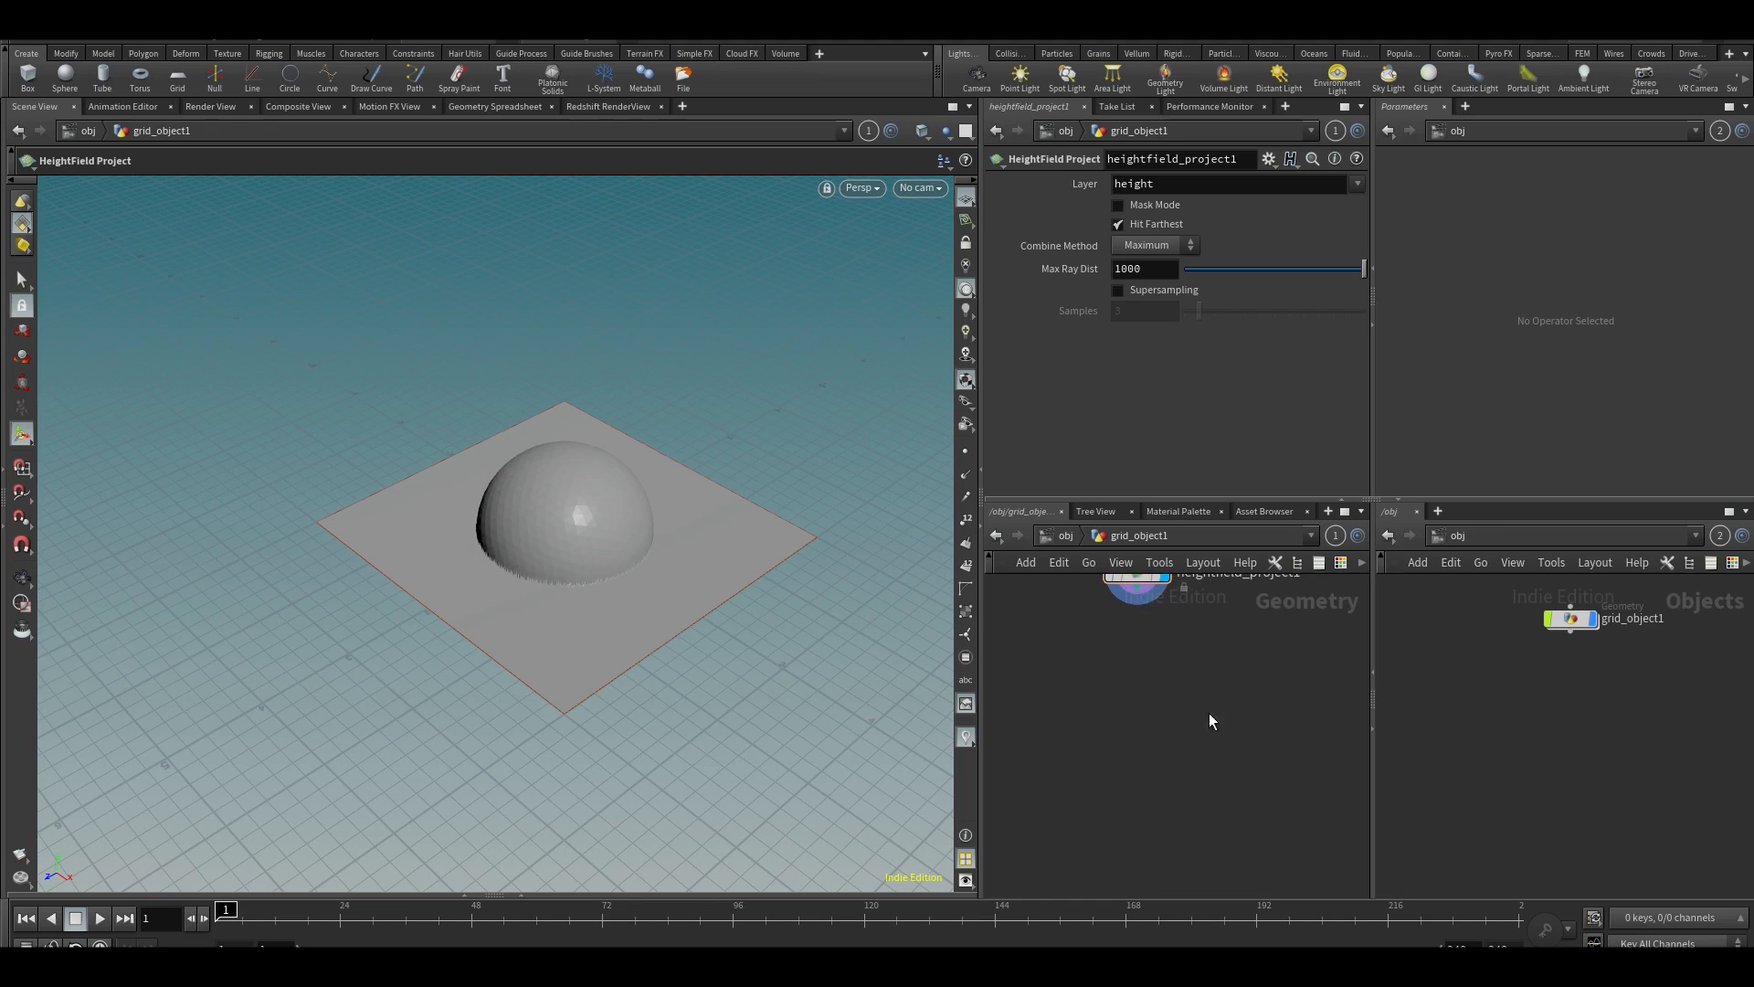
Add a Null node connected below the HeightField Project node, display it, and name it OUT
{"action": "middle_click_drag", "start_coordinate": [1209, 712], "coordinate": [1180, 775]}
{"action": "key", "text": "Tab"}
{"action": "type", "text": "null"}
{"action": "key", "text": "Return"}
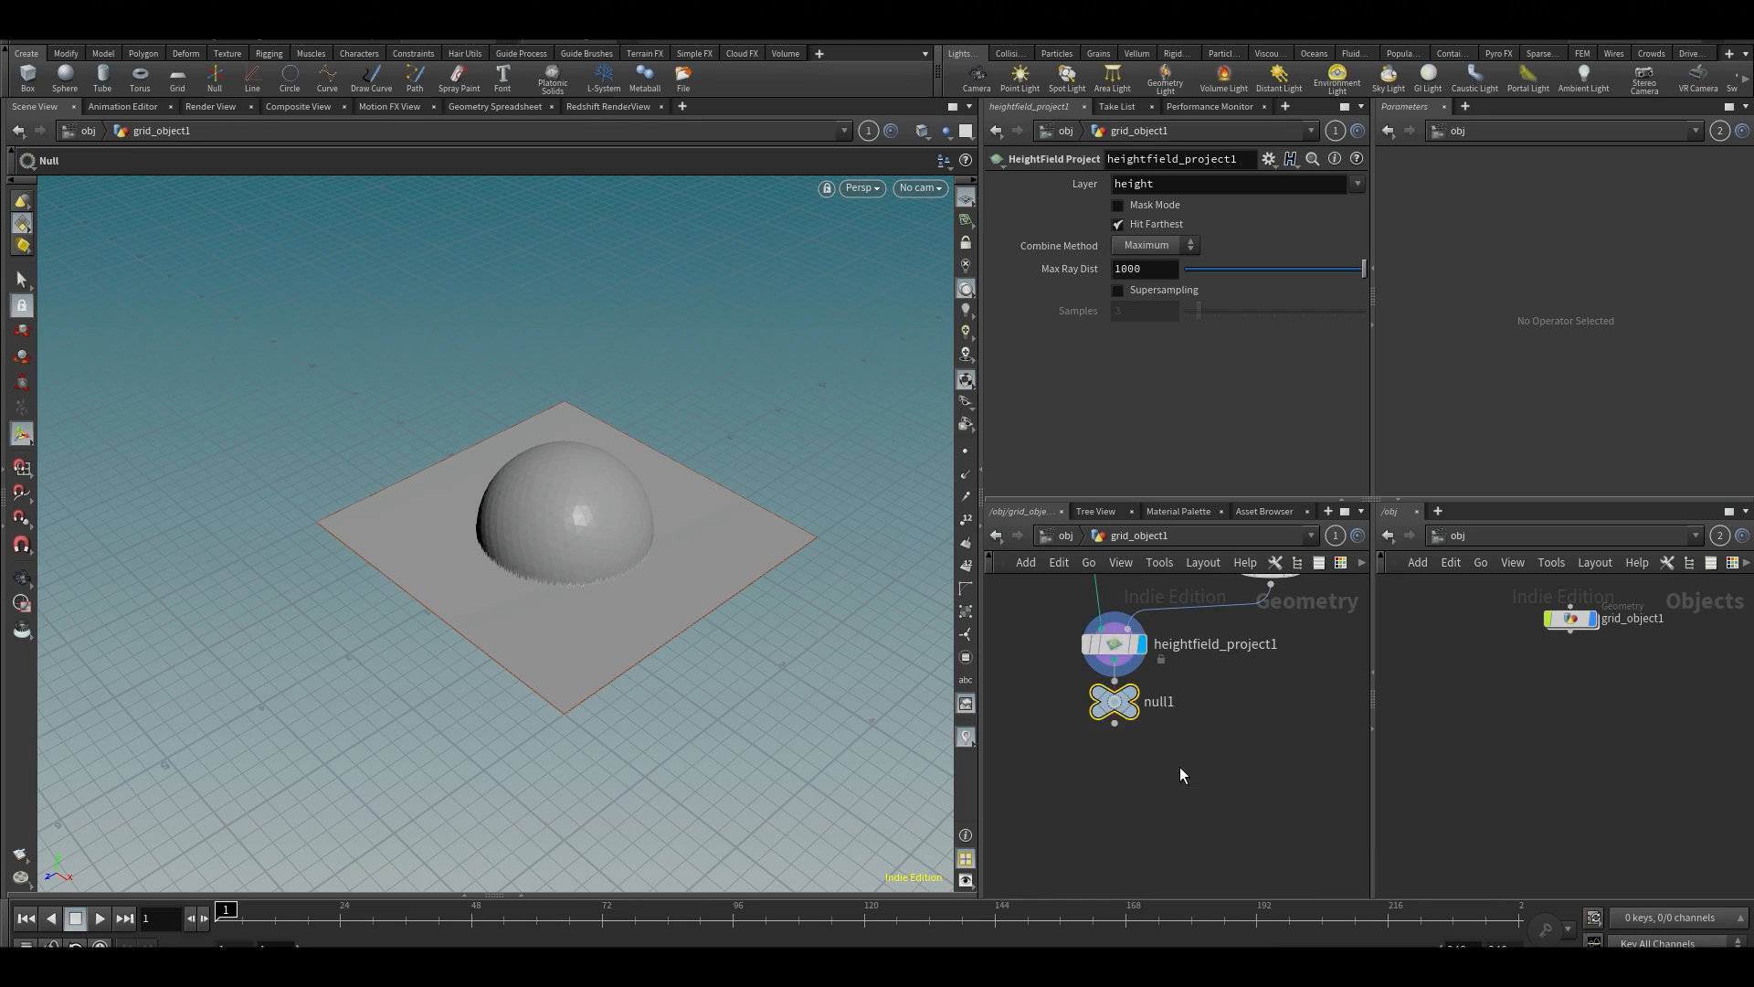
{"action": "double_click", "coordinate": [1166, 717]}
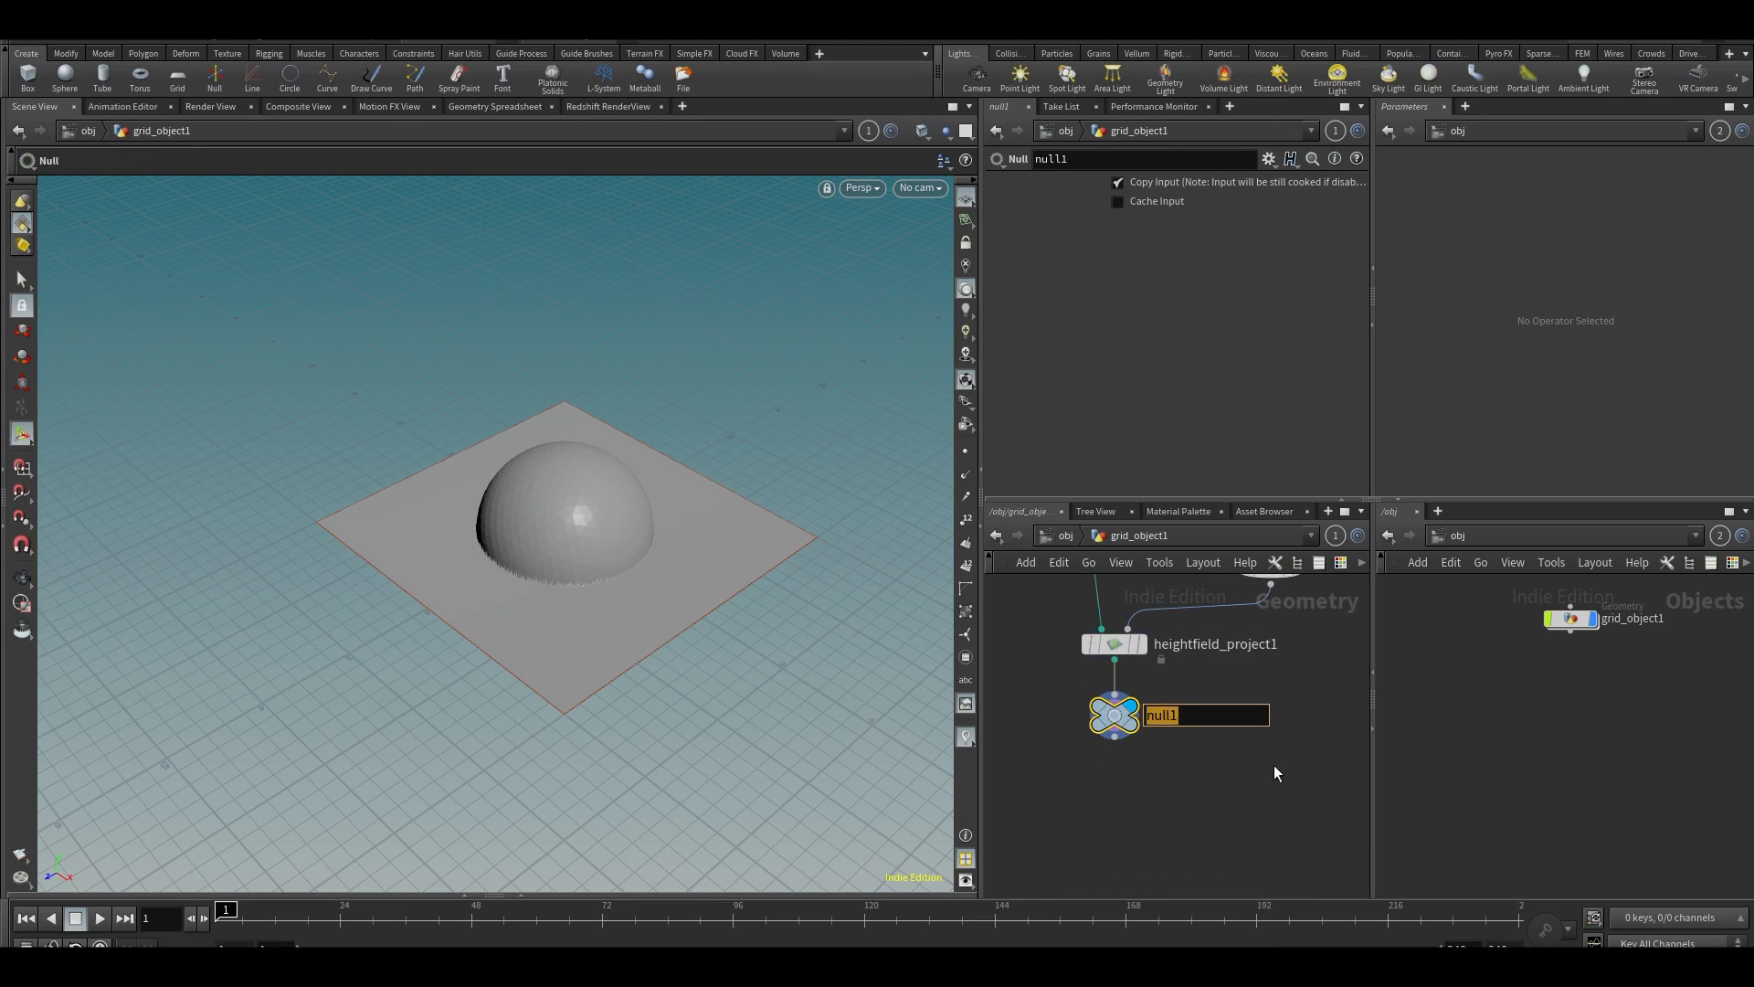
{"action": "type", "text": "OUT"}
{"action": "key", "text": "Return"}
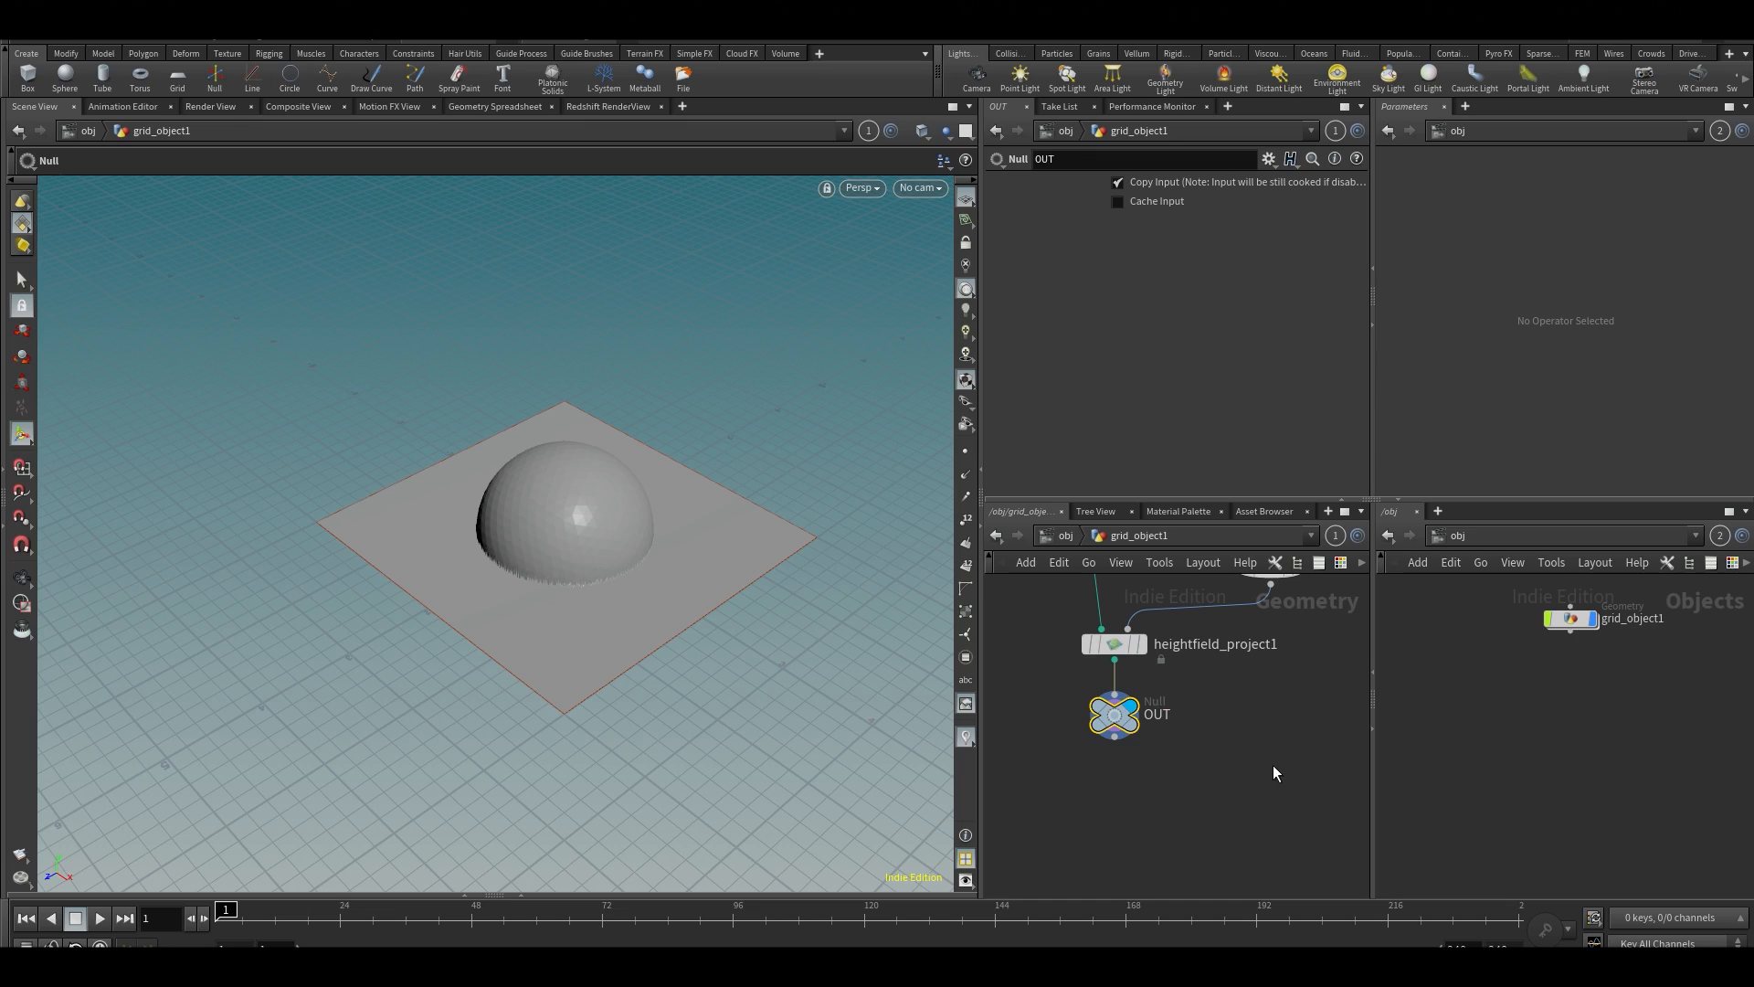
{"action": "middle_click_drag", "start_coordinate": [1238, 719], "coordinate": [1262, 677]}
{"action": "scroll", "coordinate": [1254, 809], "scroll_direction": "down", "scroll_amount": 3}
{"action": "scroll", "coordinate": [1262, 677], "scroll_direction": "up", "scroll_amount": 2}
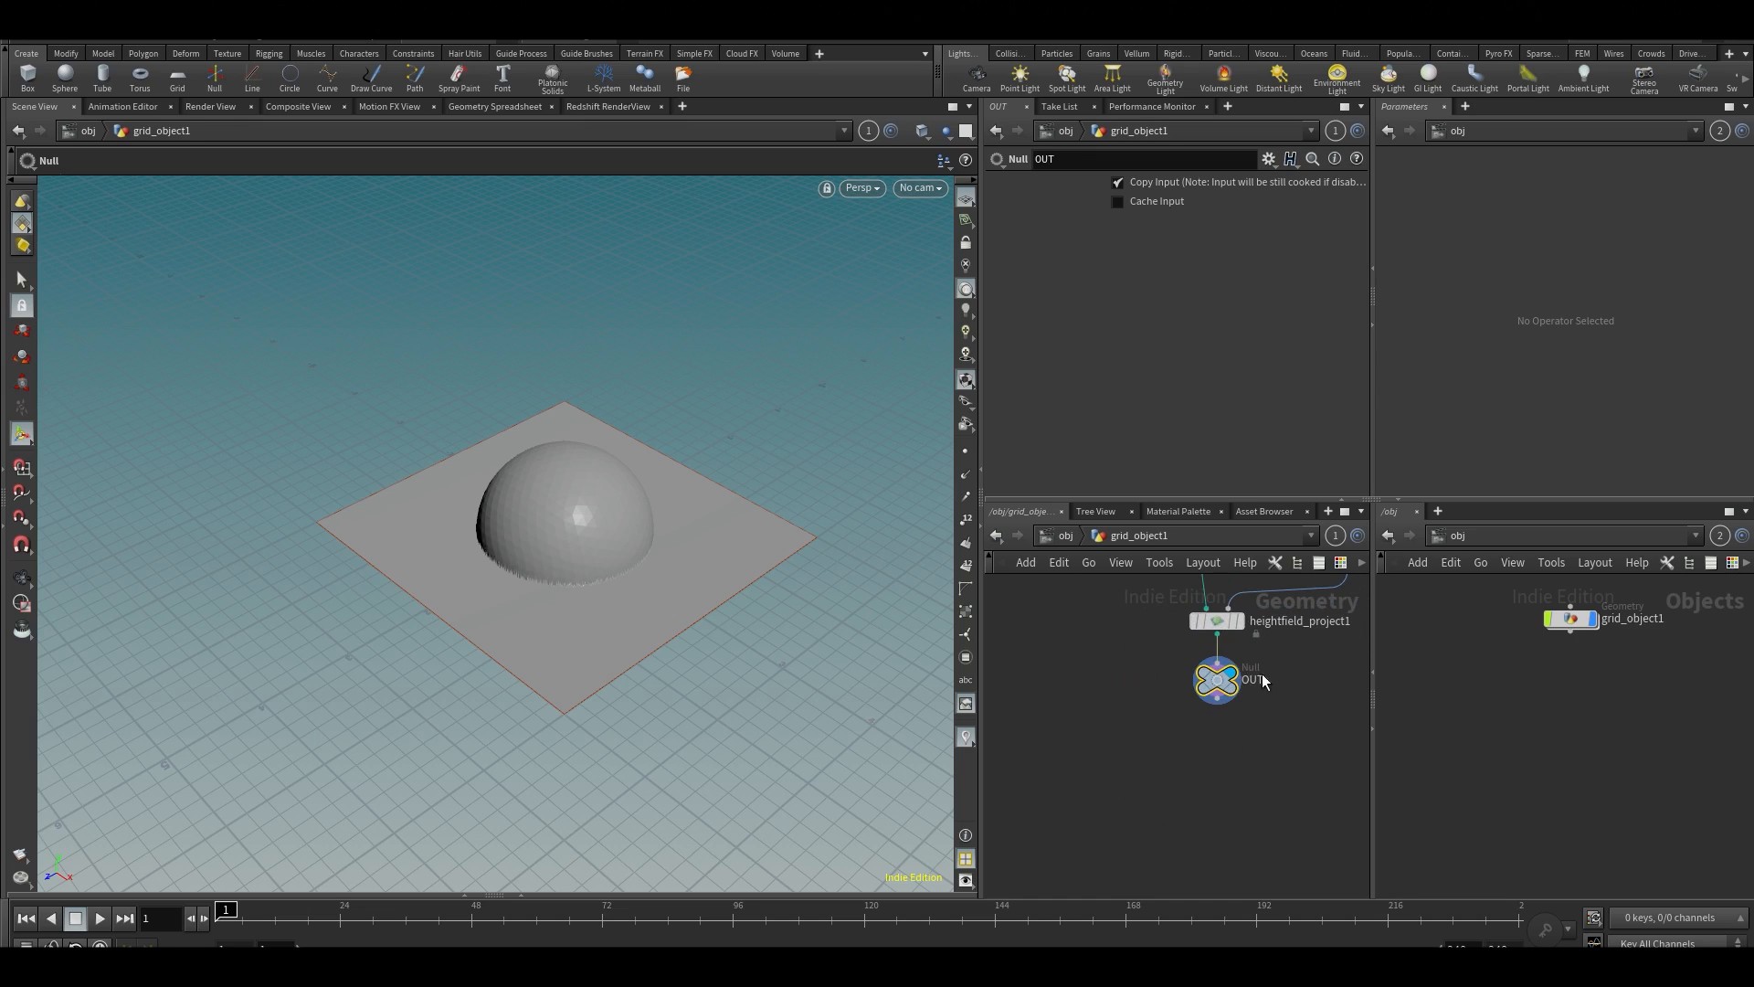
{"action": "left_click_drag", "start_coordinate": [1217, 696], "coordinate": [1218, 726]}
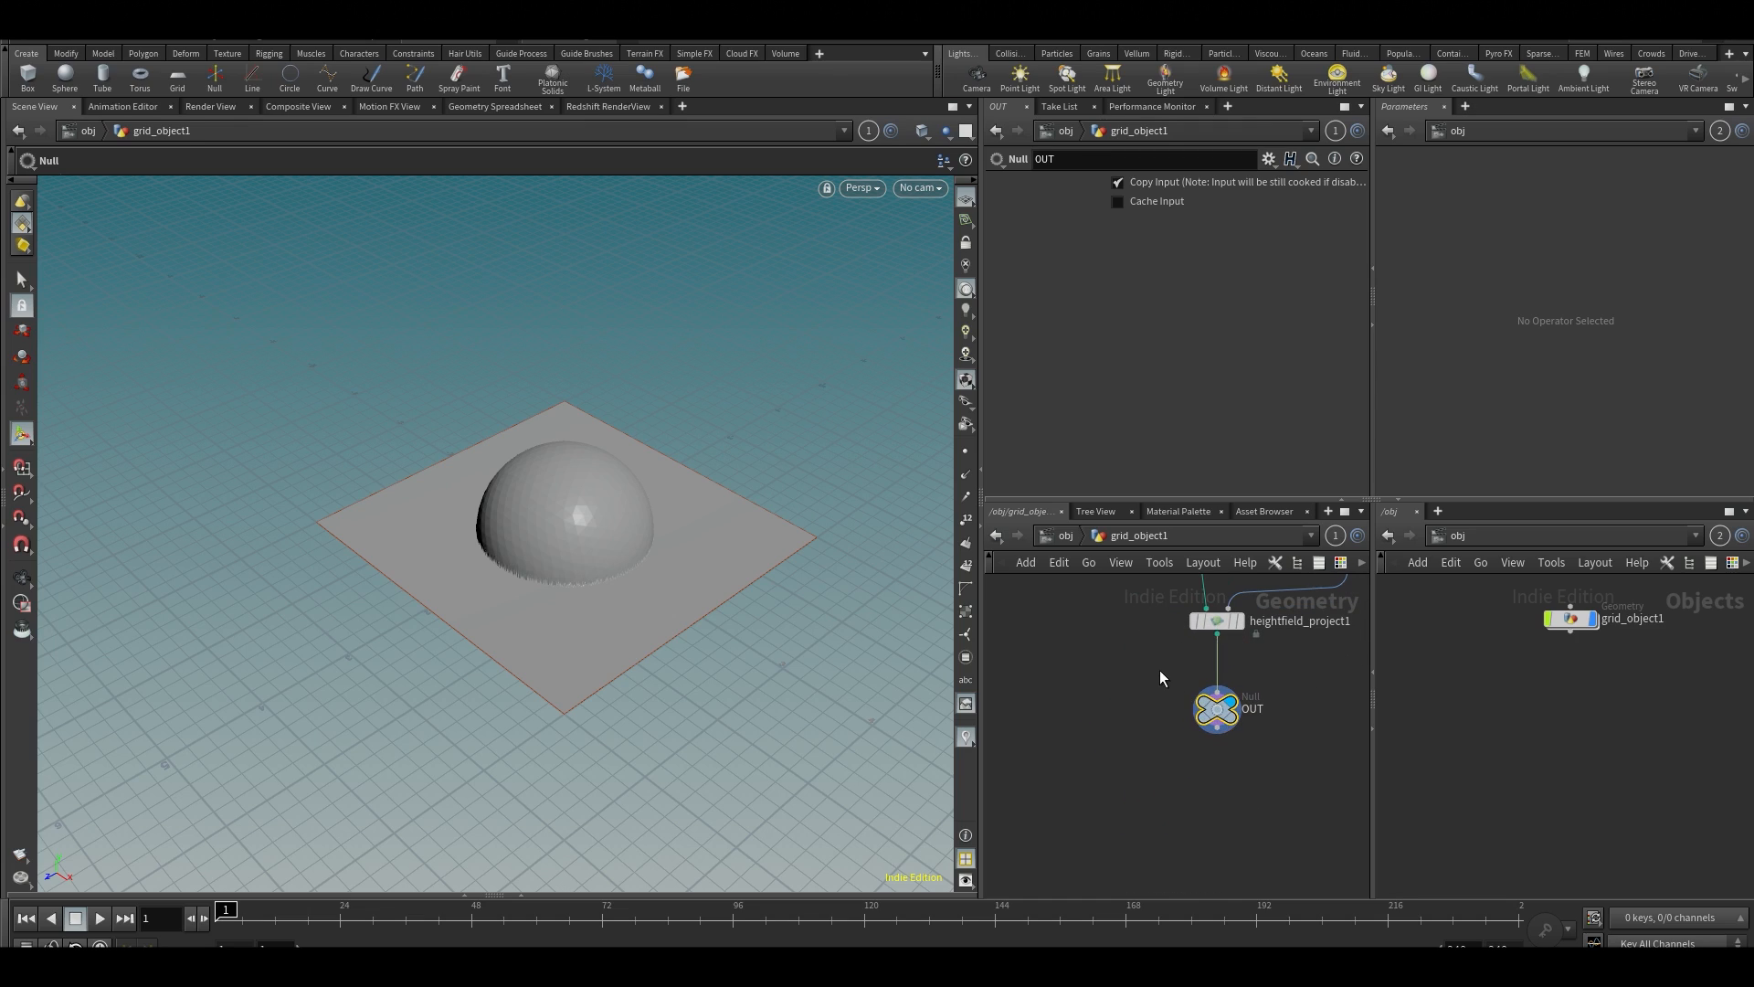
Add a COP2 Network node beside the OUT null inside the grid object
{"action": "middle_click_drag", "start_coordinate": [1160, 670], "coordinate": [1100, 705]}
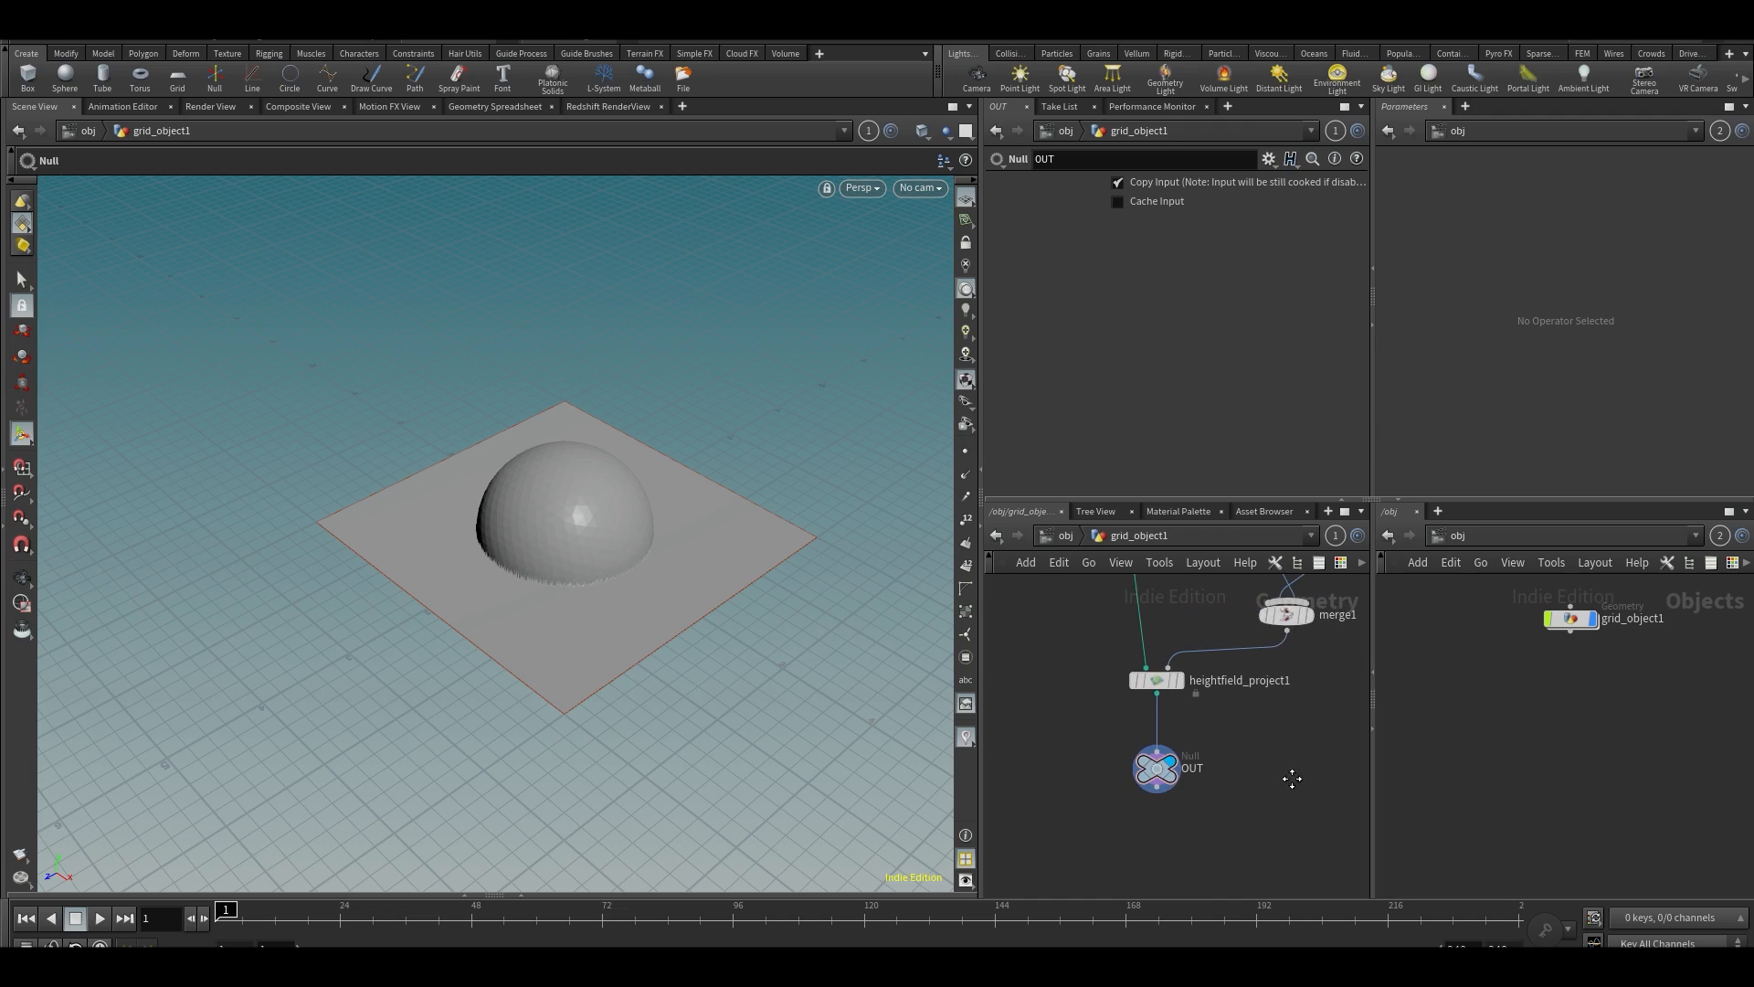
{"action": "left_click", "coordinate": [1482, 535]}
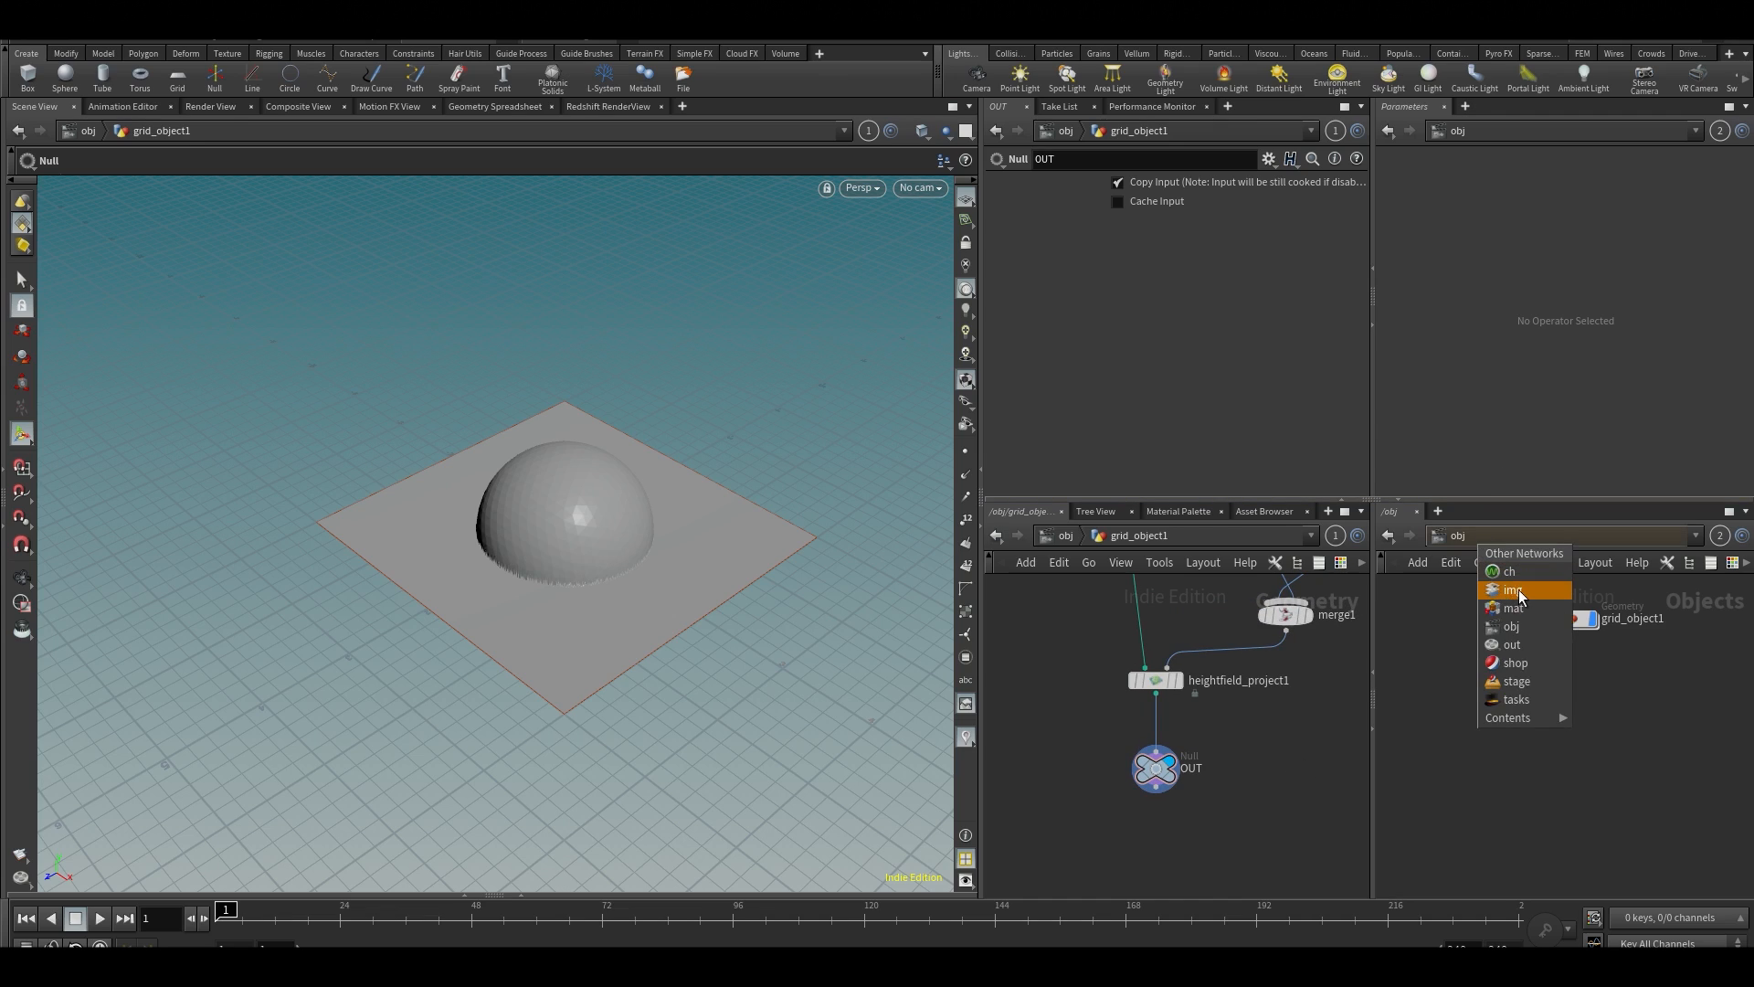
{"action": "key", "text": "Escape"}
{"action": "key", "text": "Tab"}
{"action": "type", "text": "img"}
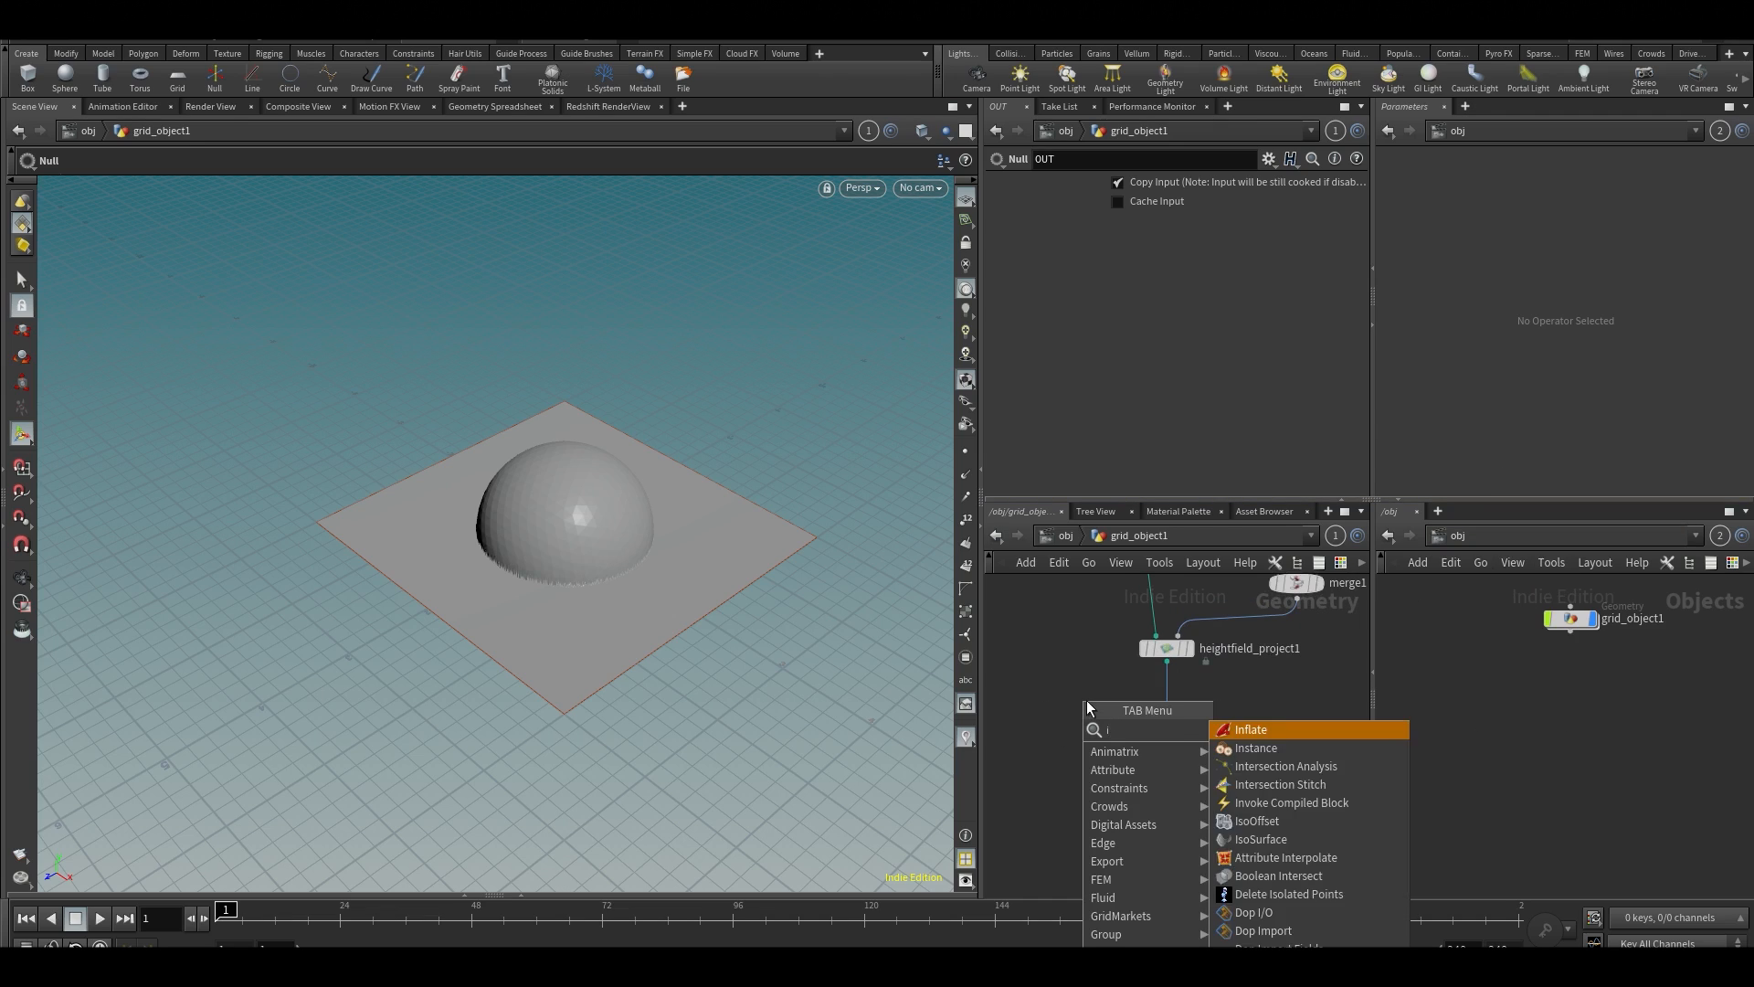
{"action": "key", "text": "BackSpace"}
{"action": "key", "text": "BackSpace"}
{"action": "key", "text": "BackSpace"}
{"action": "type", "text": "copn"}
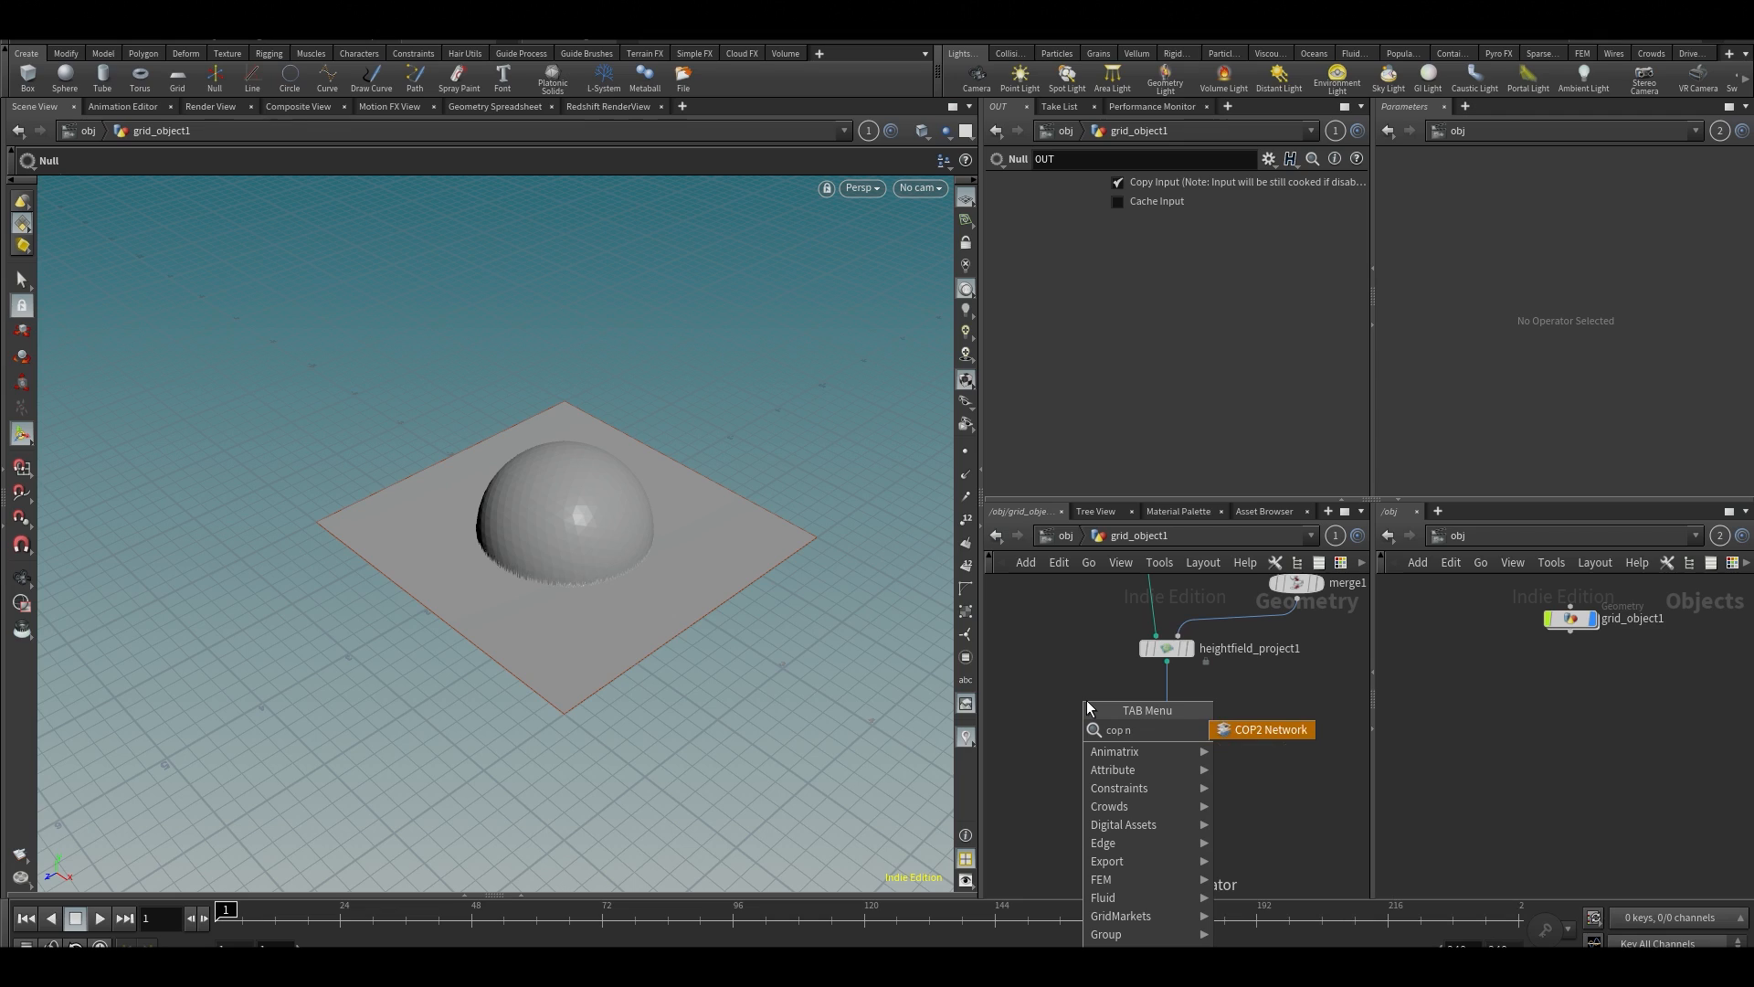
{"action": "key", "text": "Return"}
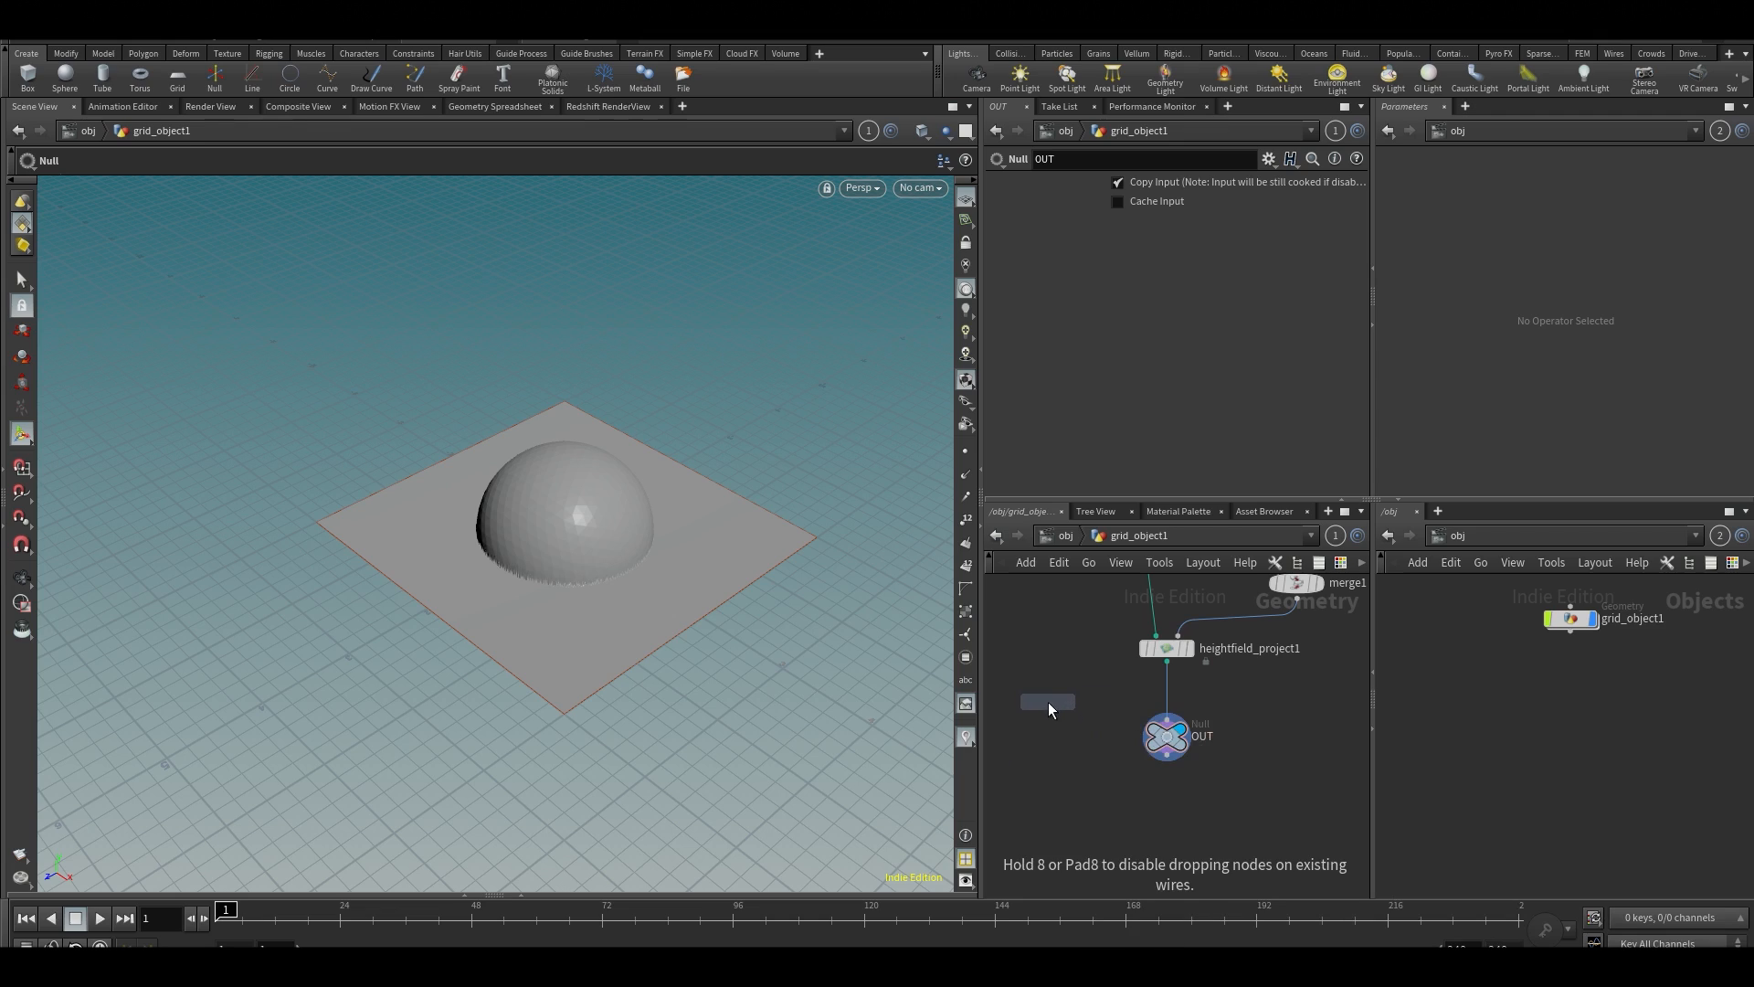
{"action": "left_click", "coordinate": [1056, 713]}
Go inside the COP2 network and add a SOP Import node
{"action": "middle_click_drag", "start_coordinate": [1070, 764], "coordinate": [1122, 736]}
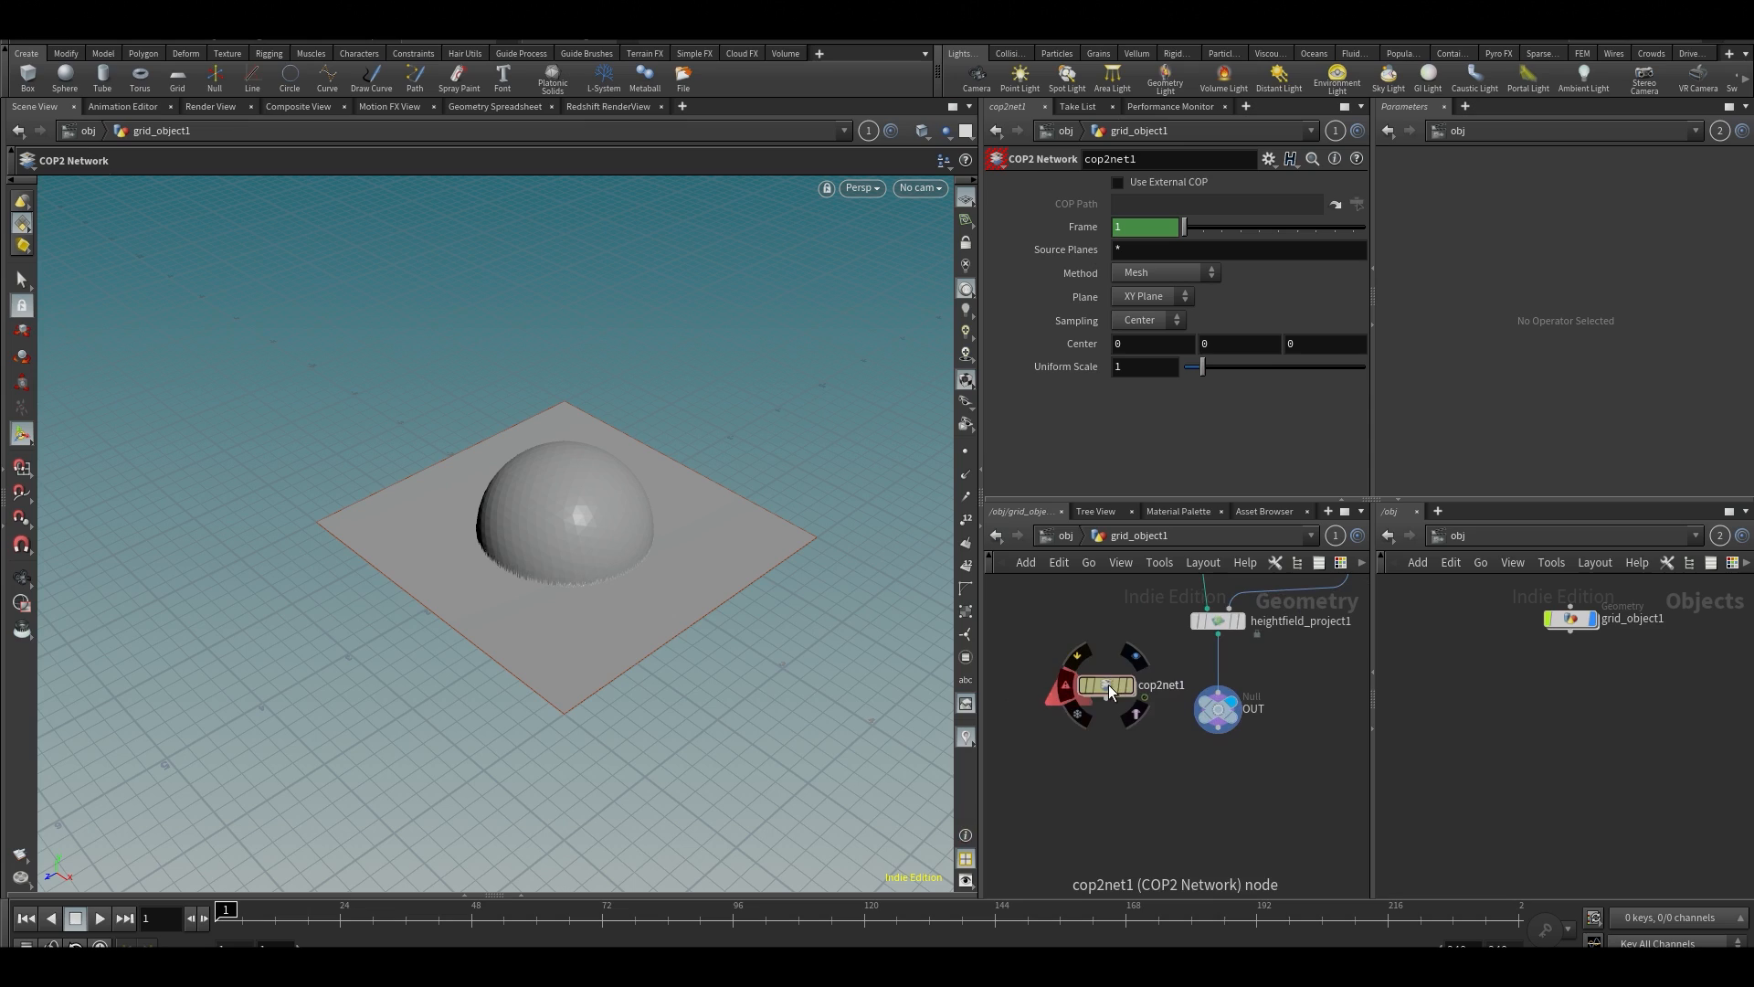
{"action": "double_click", "coordinate": [1109, 683]}
{"action": "key", "text": "Tab"}
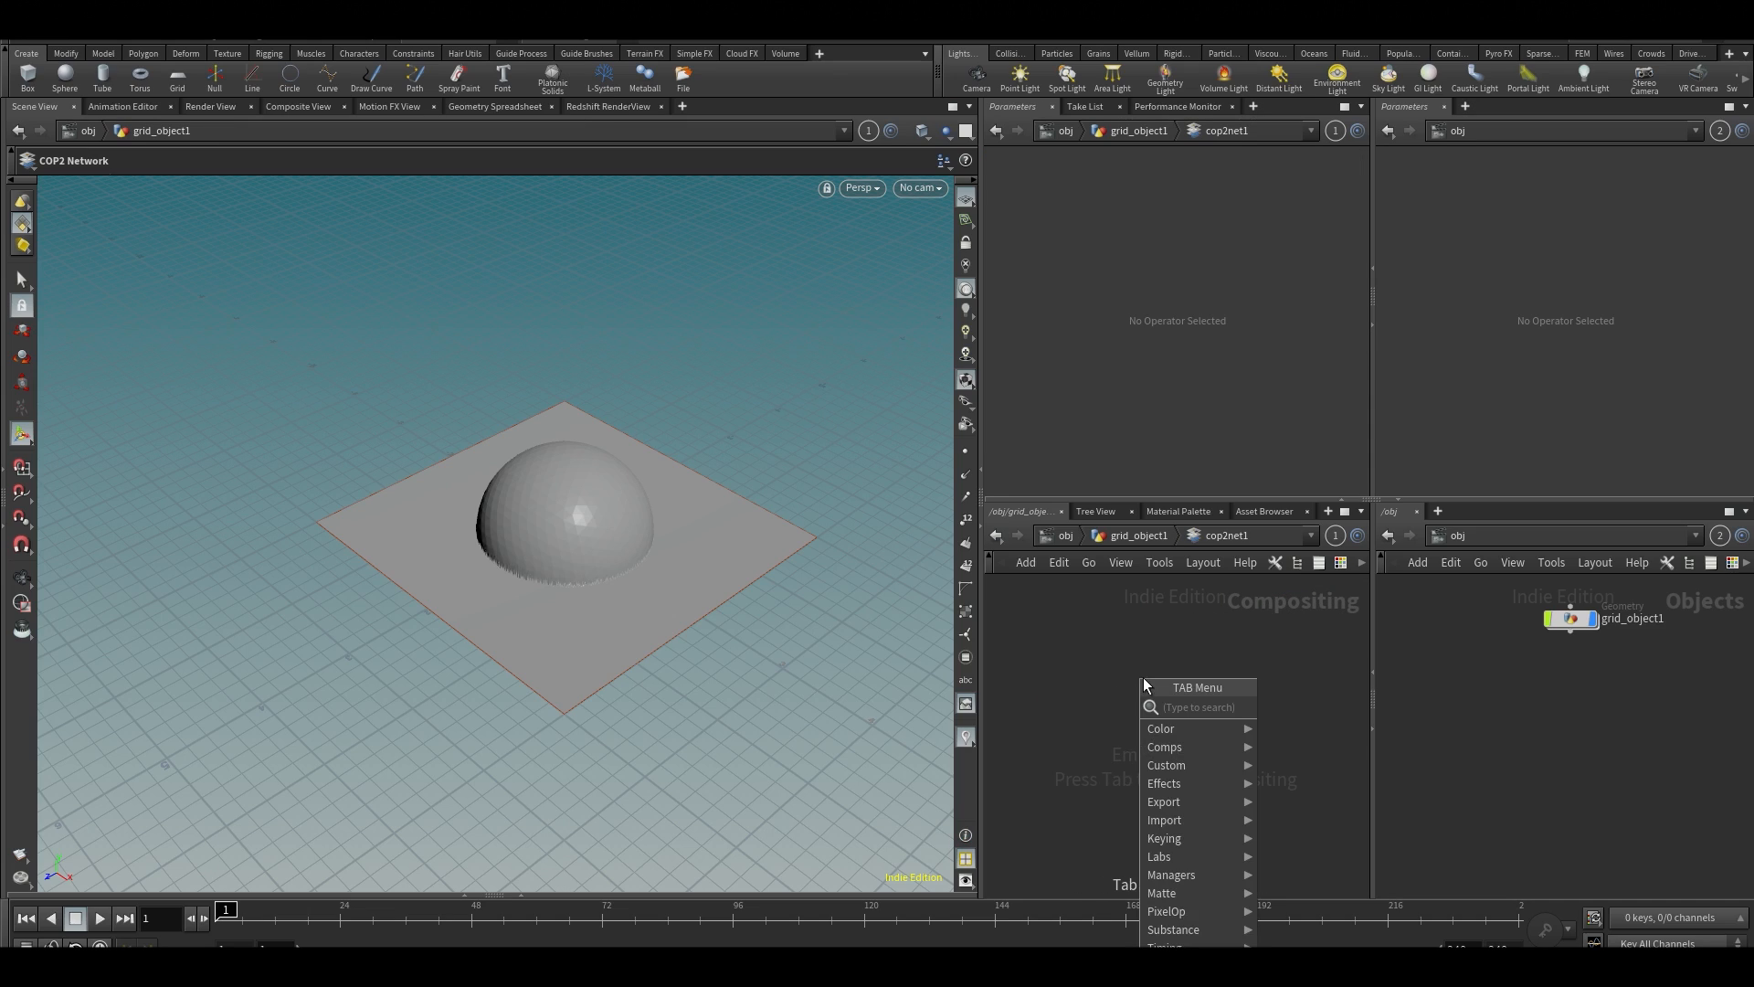
{"action": "type", "text": "im"}
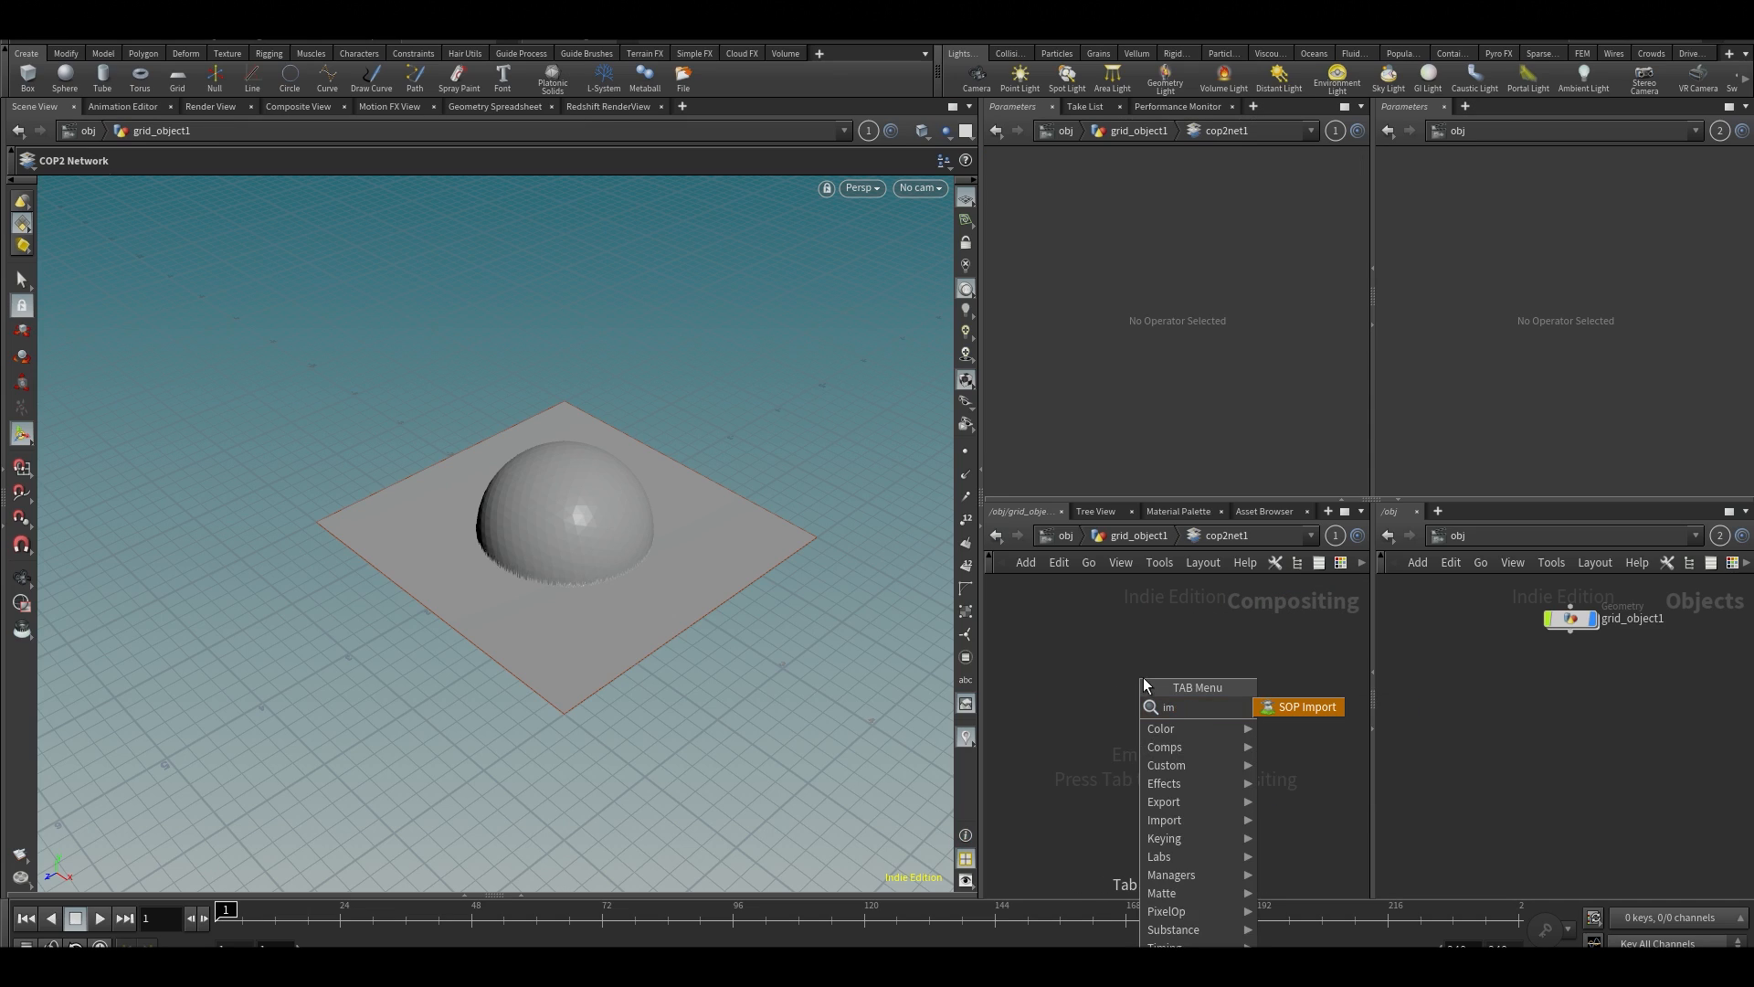
{"action": "key", "text": "BackSpace"}
{"action": "key", "text": "BackSpace"}
{"action": "type", "text": "so"}
{"action": "key", "text": "Return"}
{"action": "left_click", "coordinate": [1144, 681]}
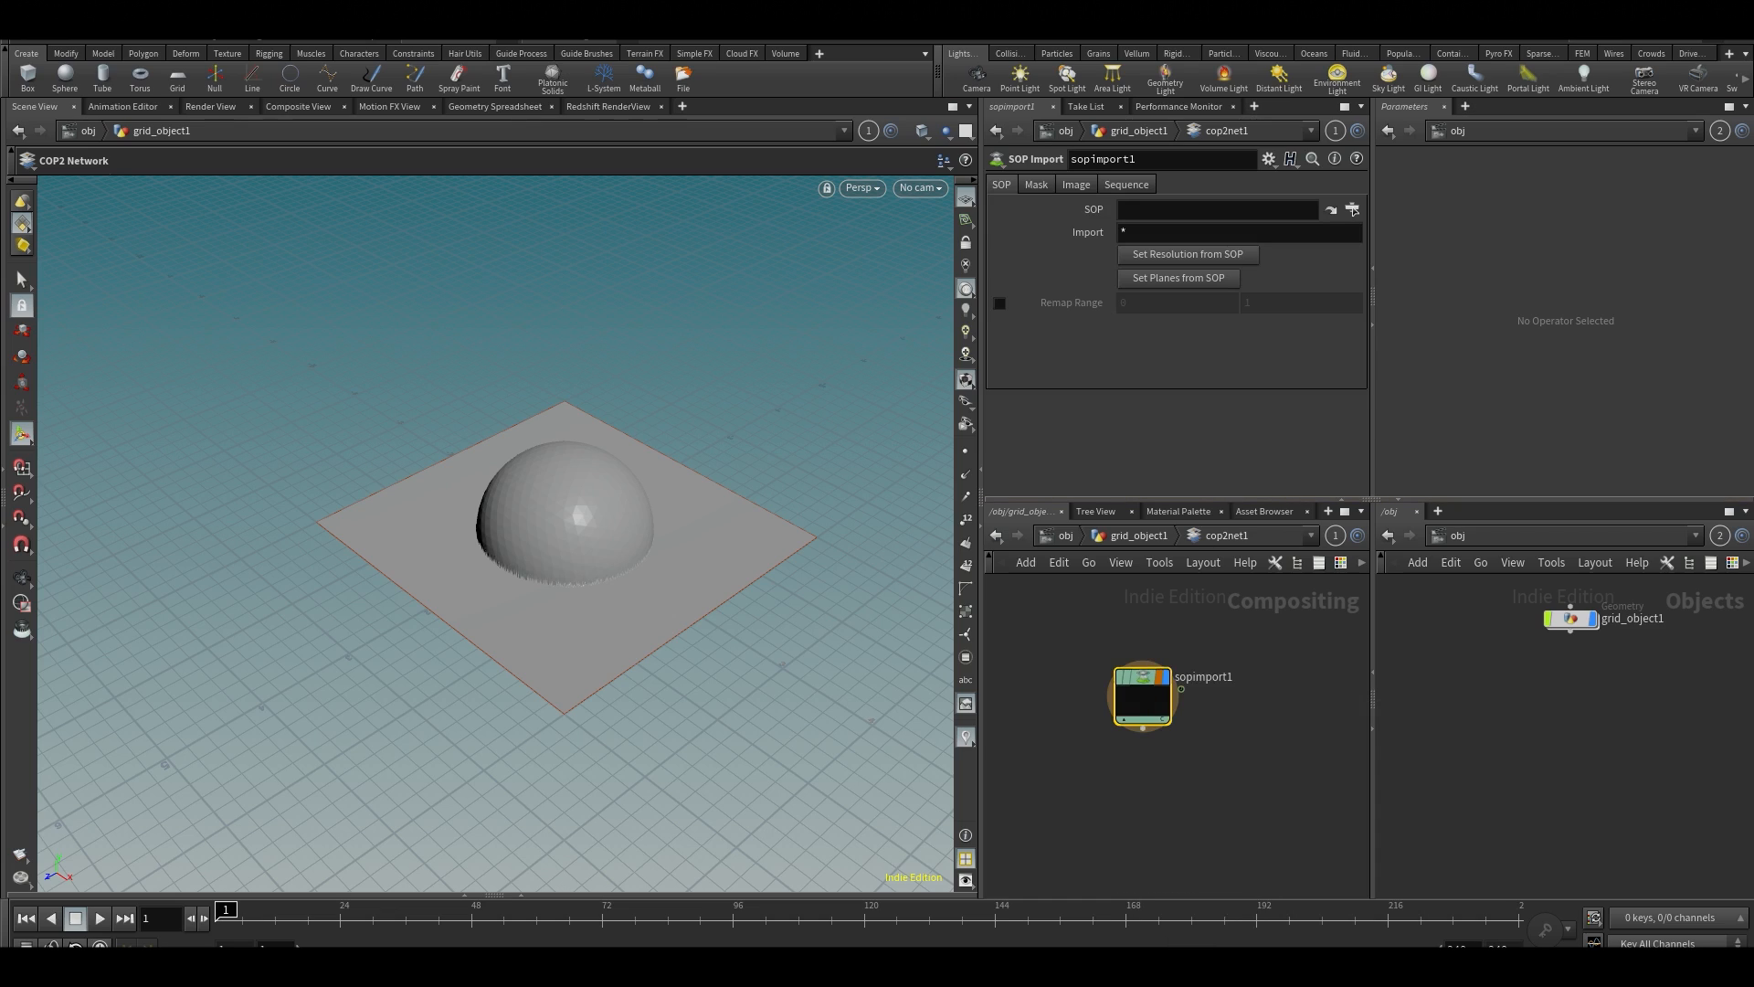
Open the grid object in the second network view and paste the OUT null's path, /obj/grid_object1/OUT, as the SOP Import's source
{"action": "middle_click_drag", "start_coordinate": [1652, 661], "coordinate": [1648, 720]}
{"action": "double_click", "coordinate": [1569, 680]}
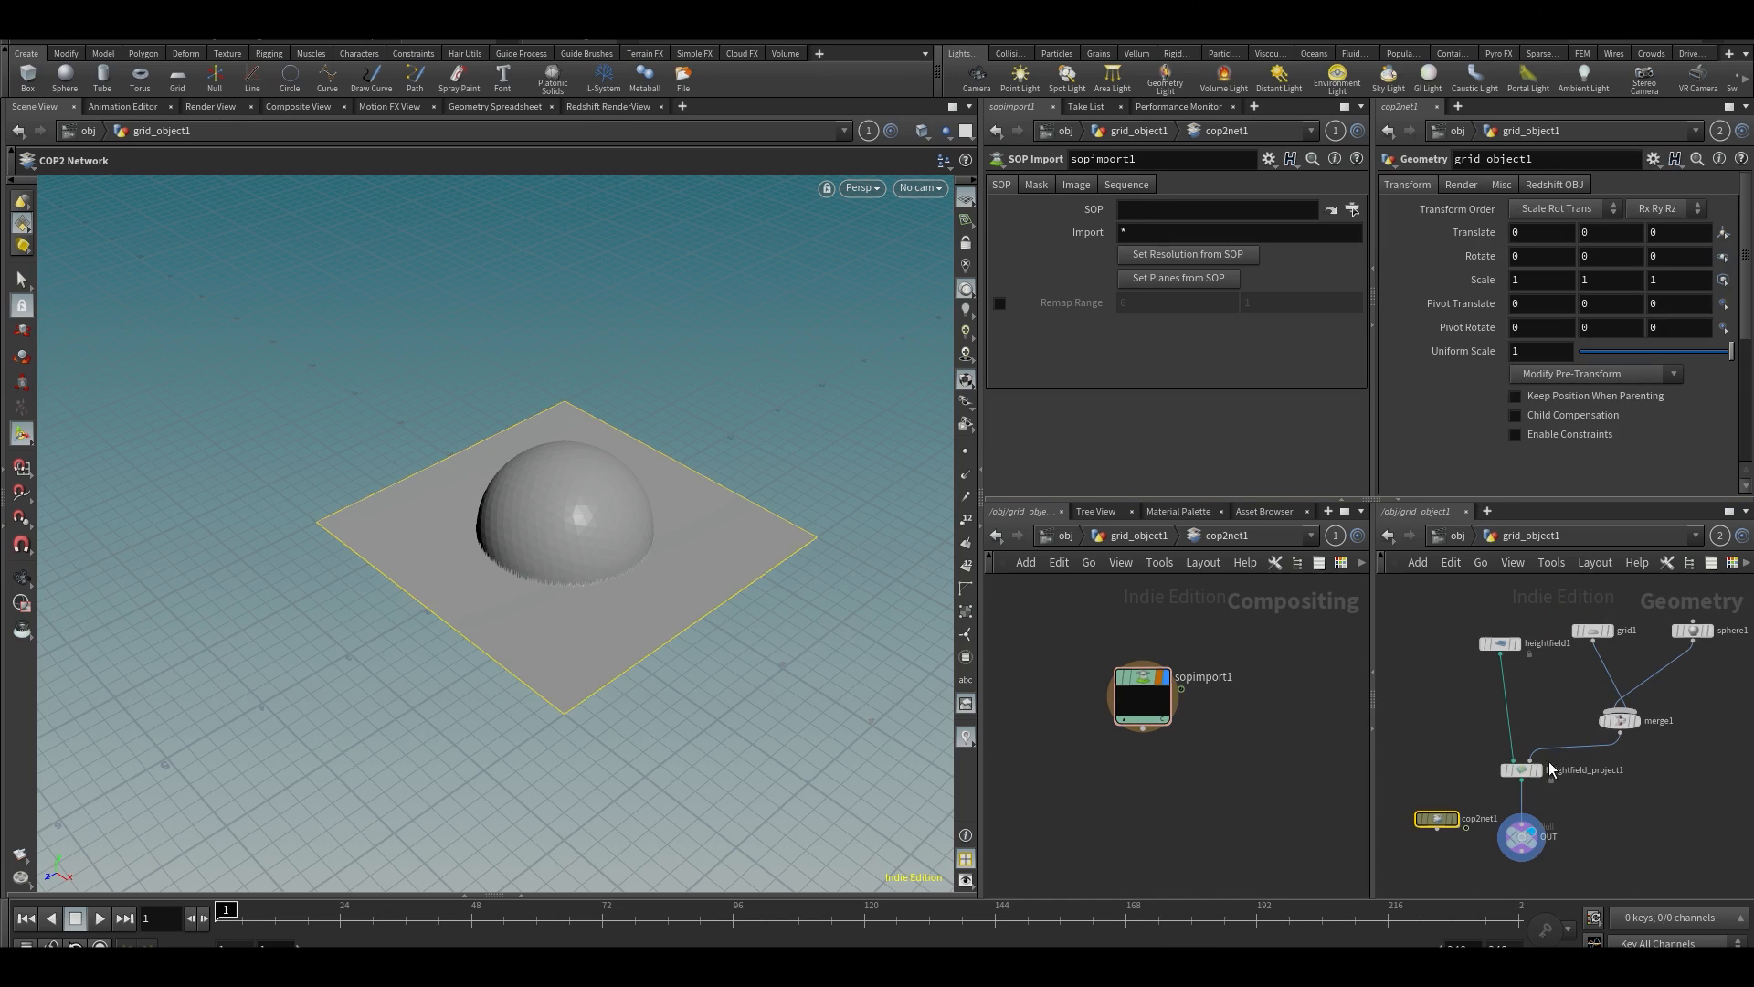
{"action": "left_click", "coordinate": [1521, 836]}
{"action": "scroll", "coordinate": [1522, 827], "scroll_direction": "up", "scroll_amount": 2}
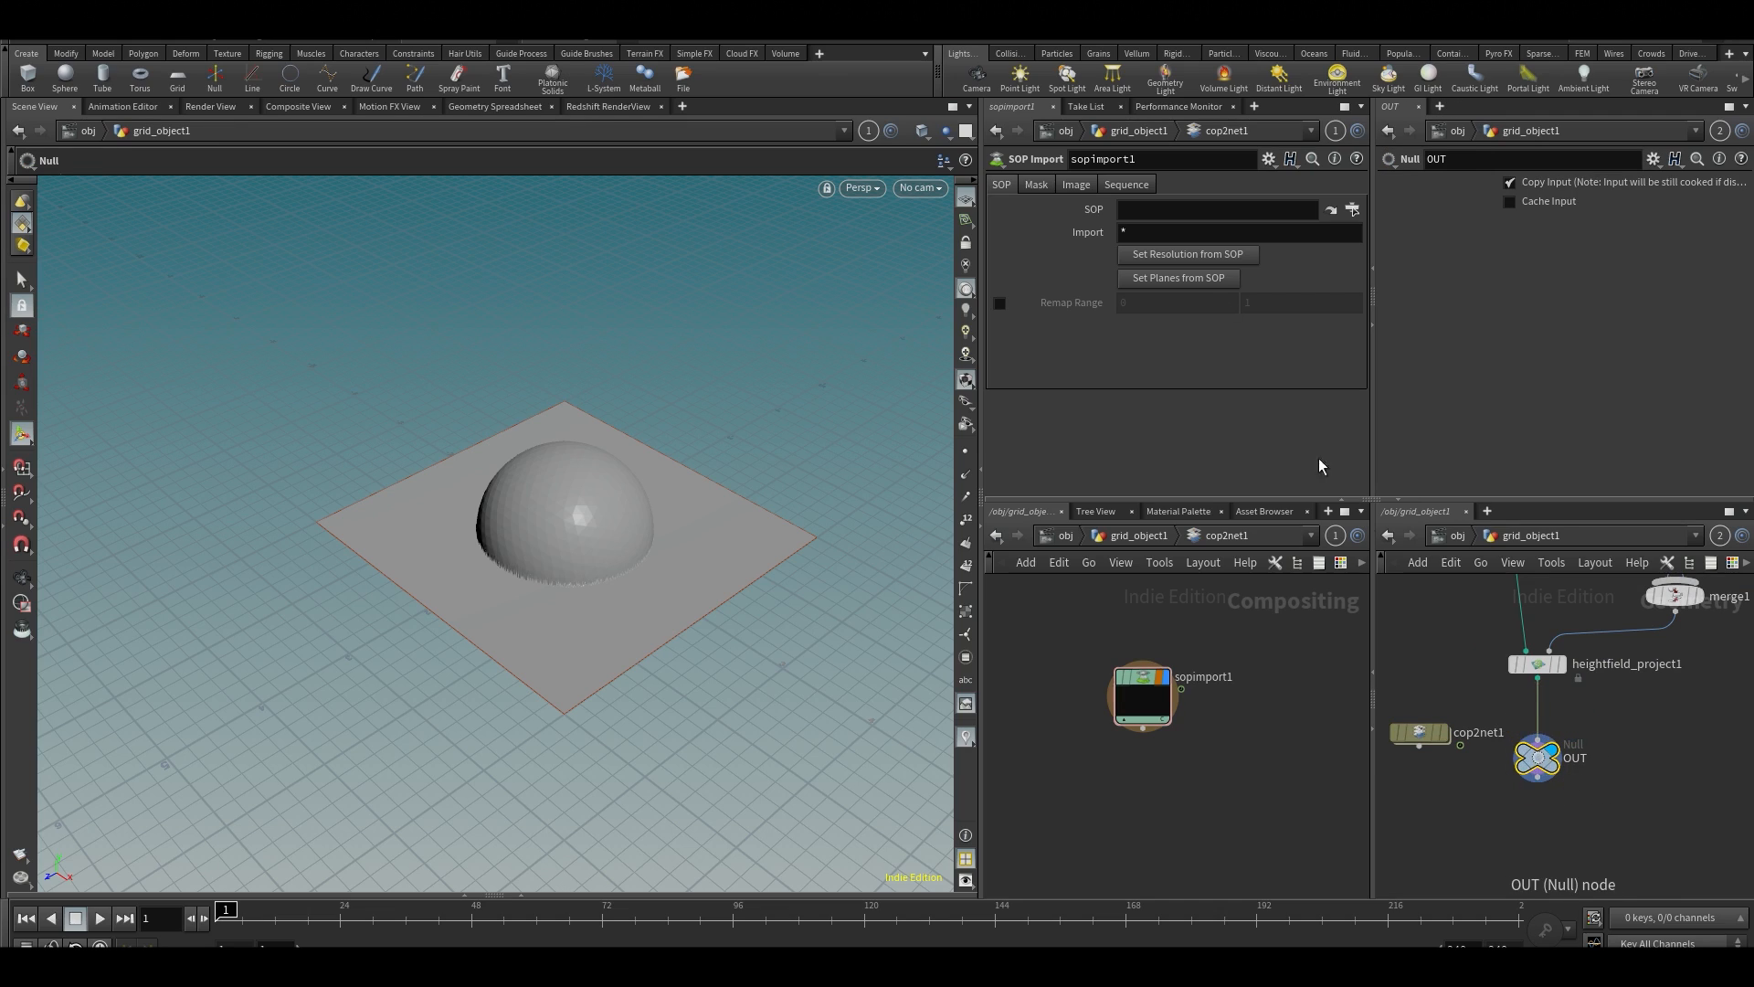
{"action": "left_click", "coordinate": [1131, 209]}
{"action": "type", "text": "/obj/grid_object1/OUT"}
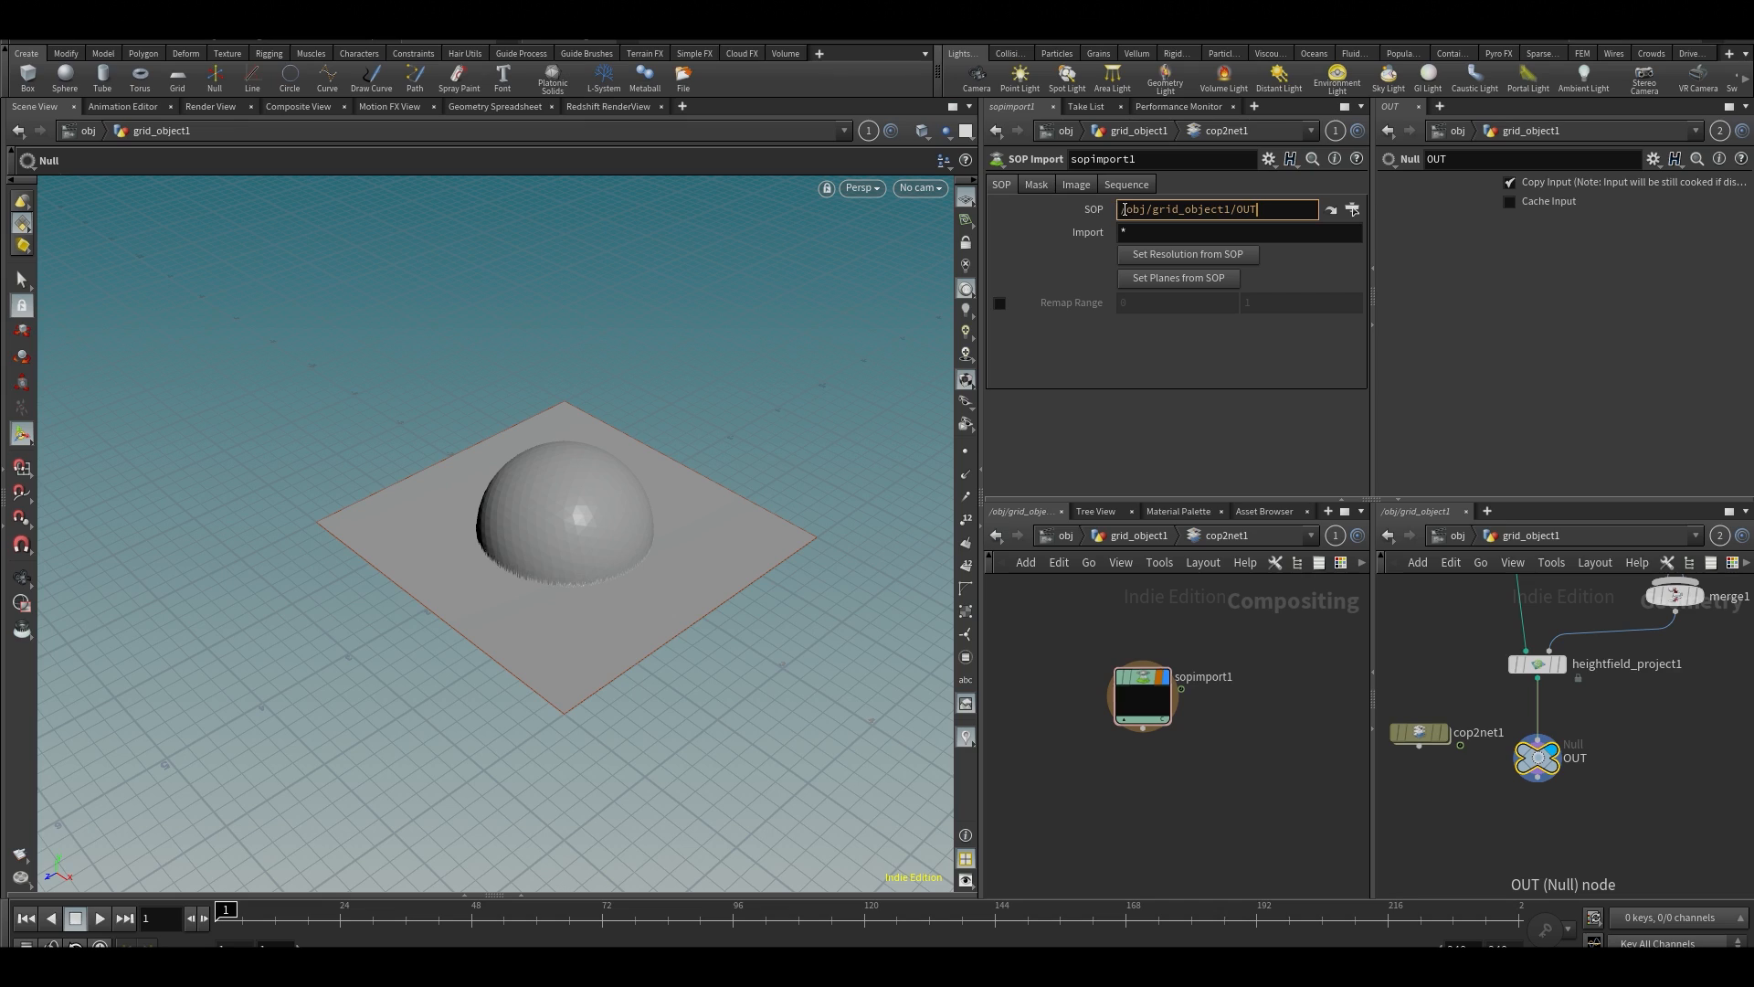
{"action": "key", "text": "Return"}
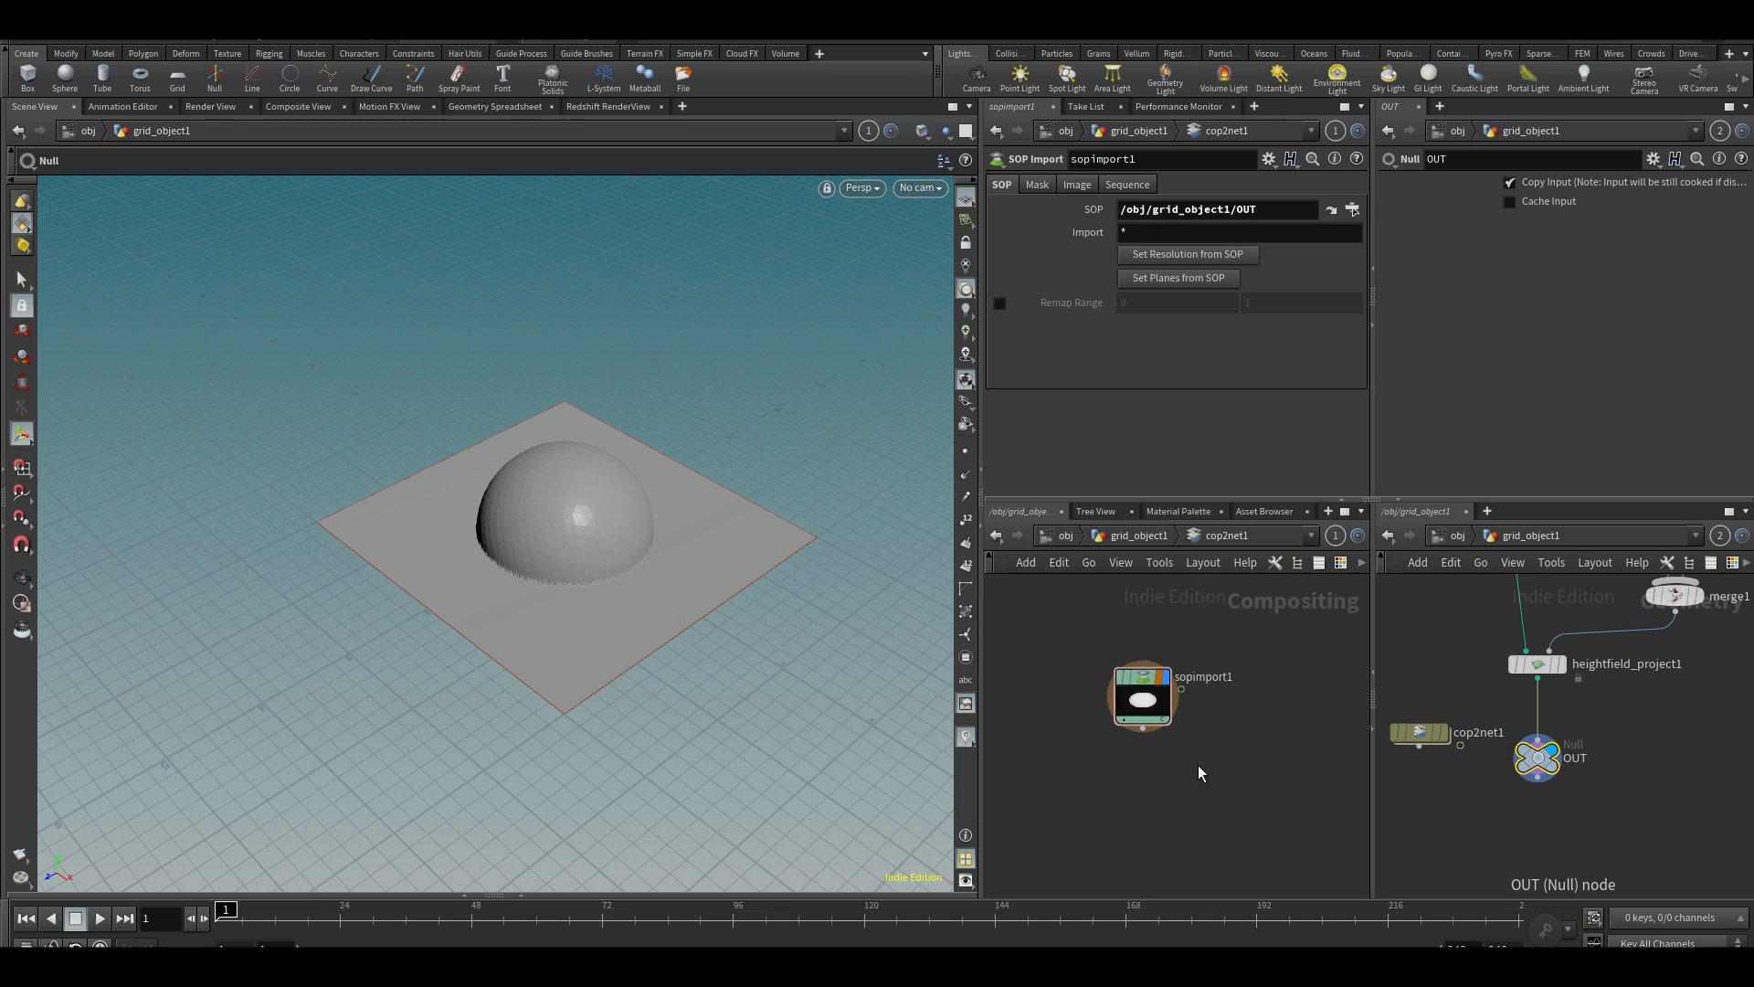
Set the SOP Import's resolution from the SOP and compare its image size with the HeightField Project's resolution
{"action": "scroll", "coordinate": [1199, 773], "scroll_direction": "up", "scroll_amount": 3}
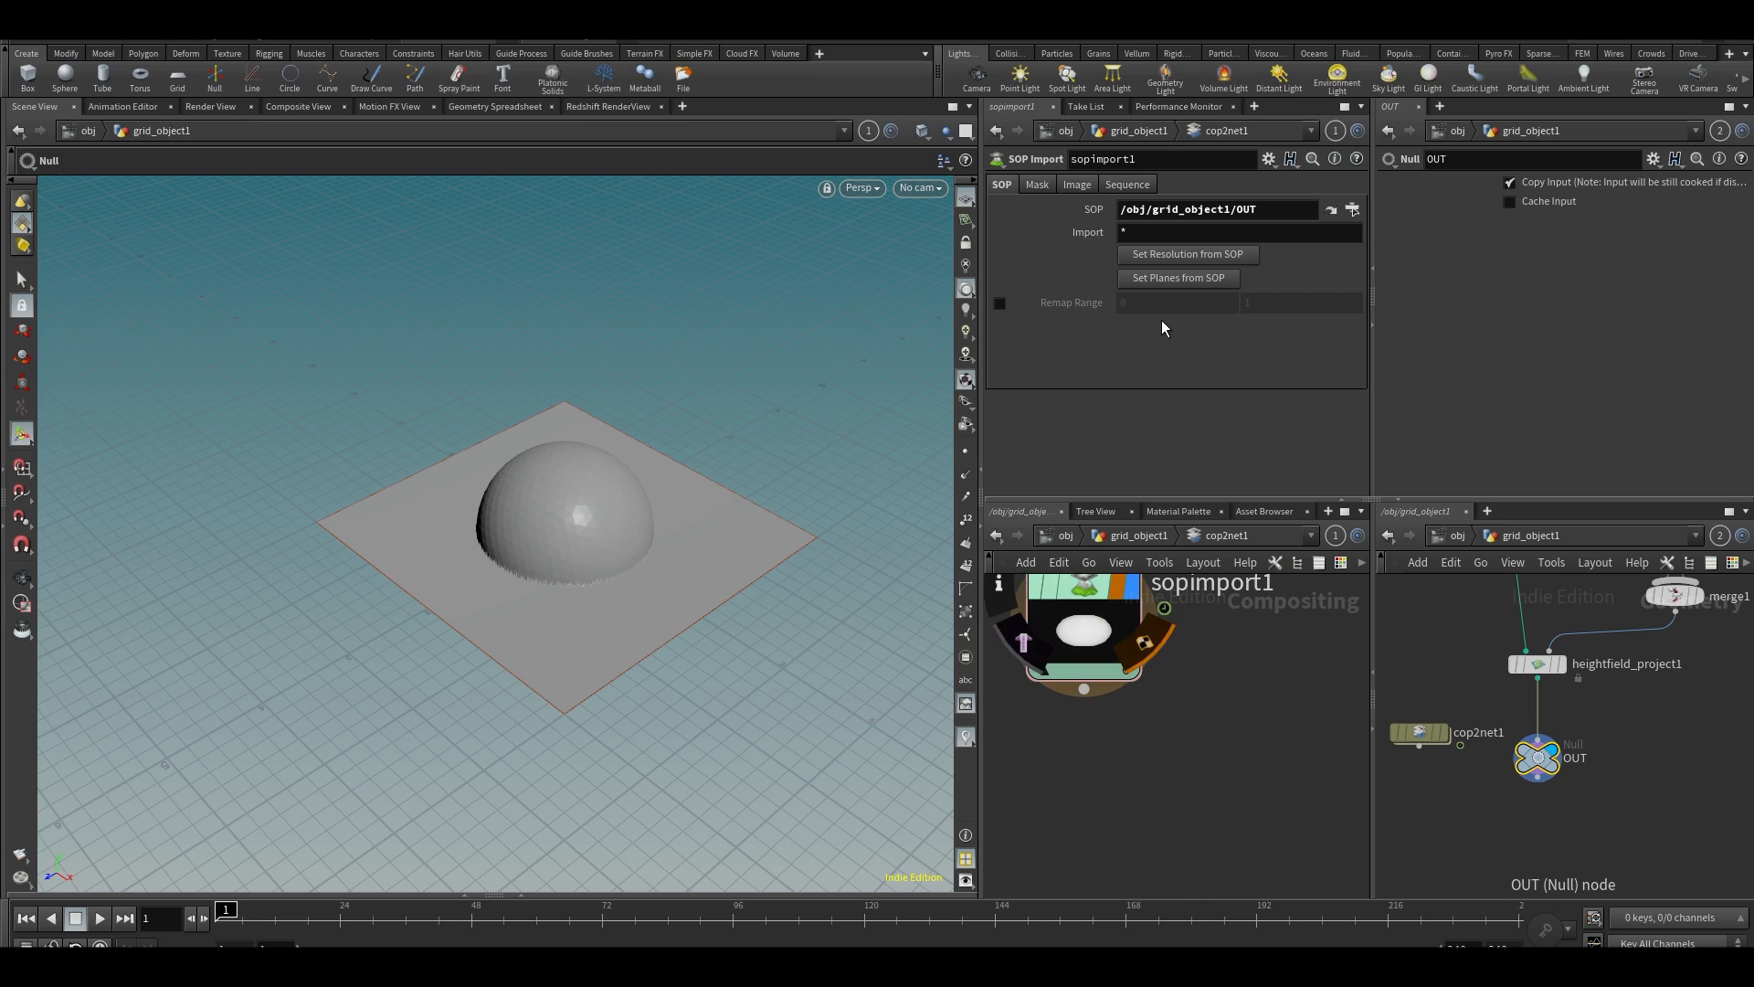
{"action": "left_click", "coordinate": [1176, 258]}
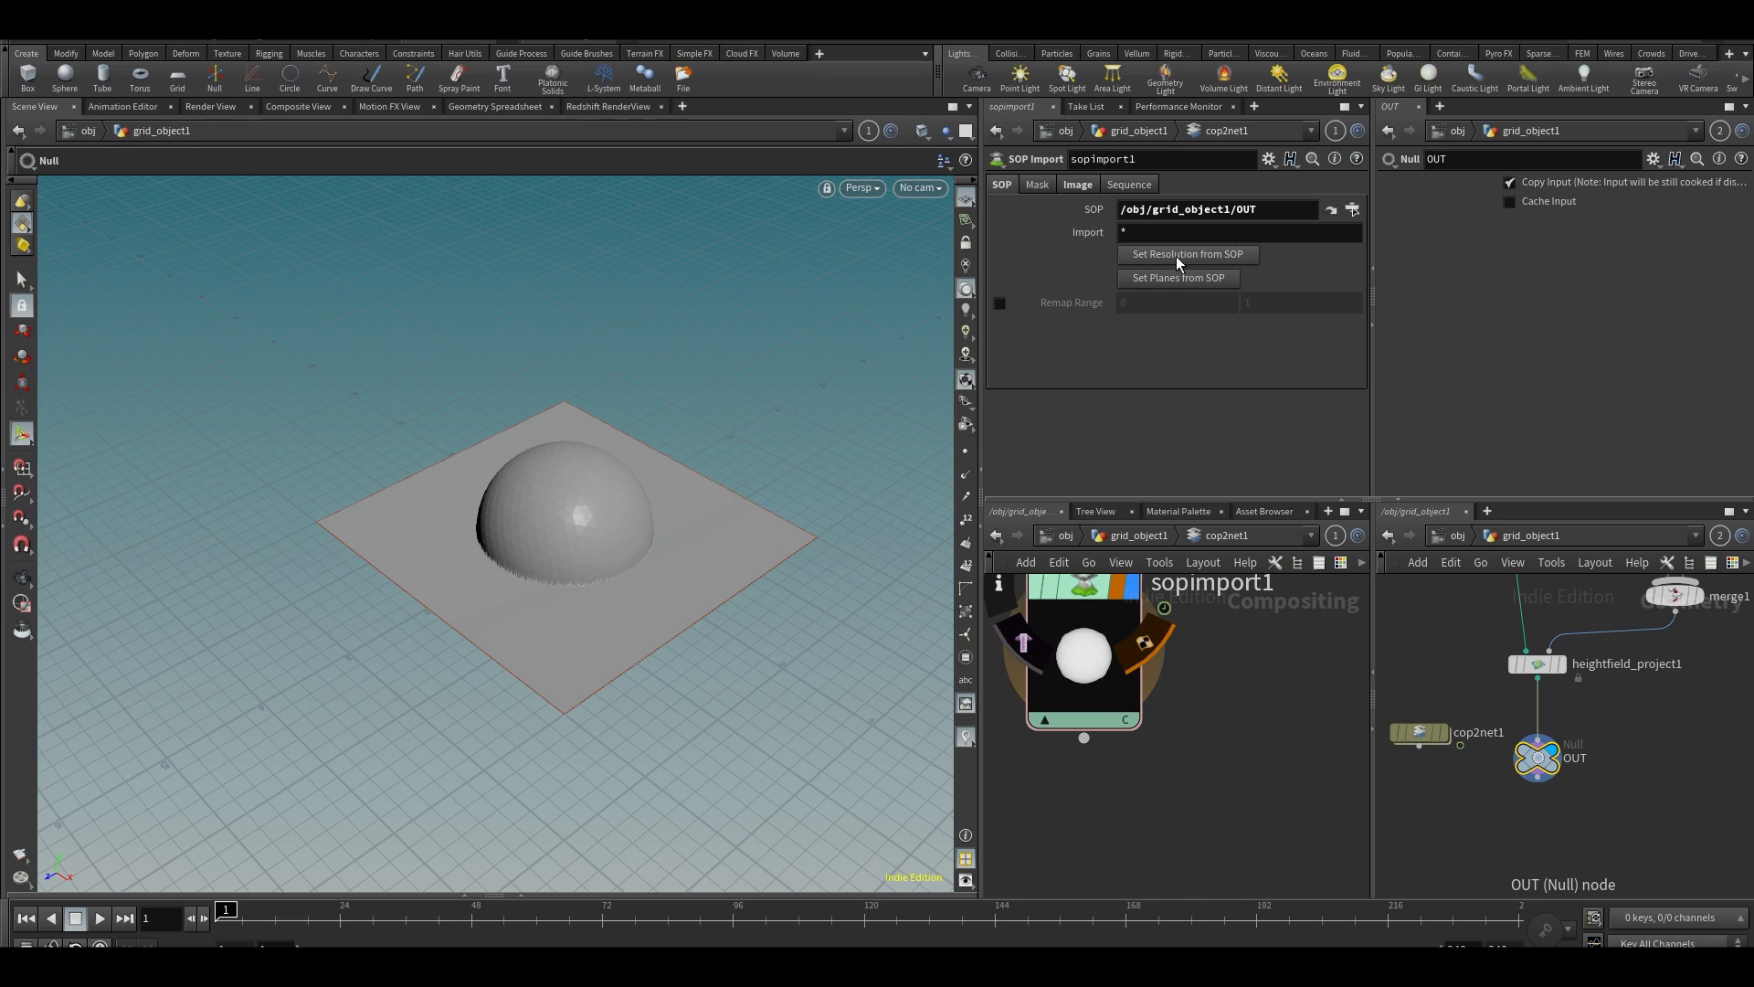
{"action": "middle_click_drag", "start_coordinate": [1259, 715], "coordinate": [1281, 787]}
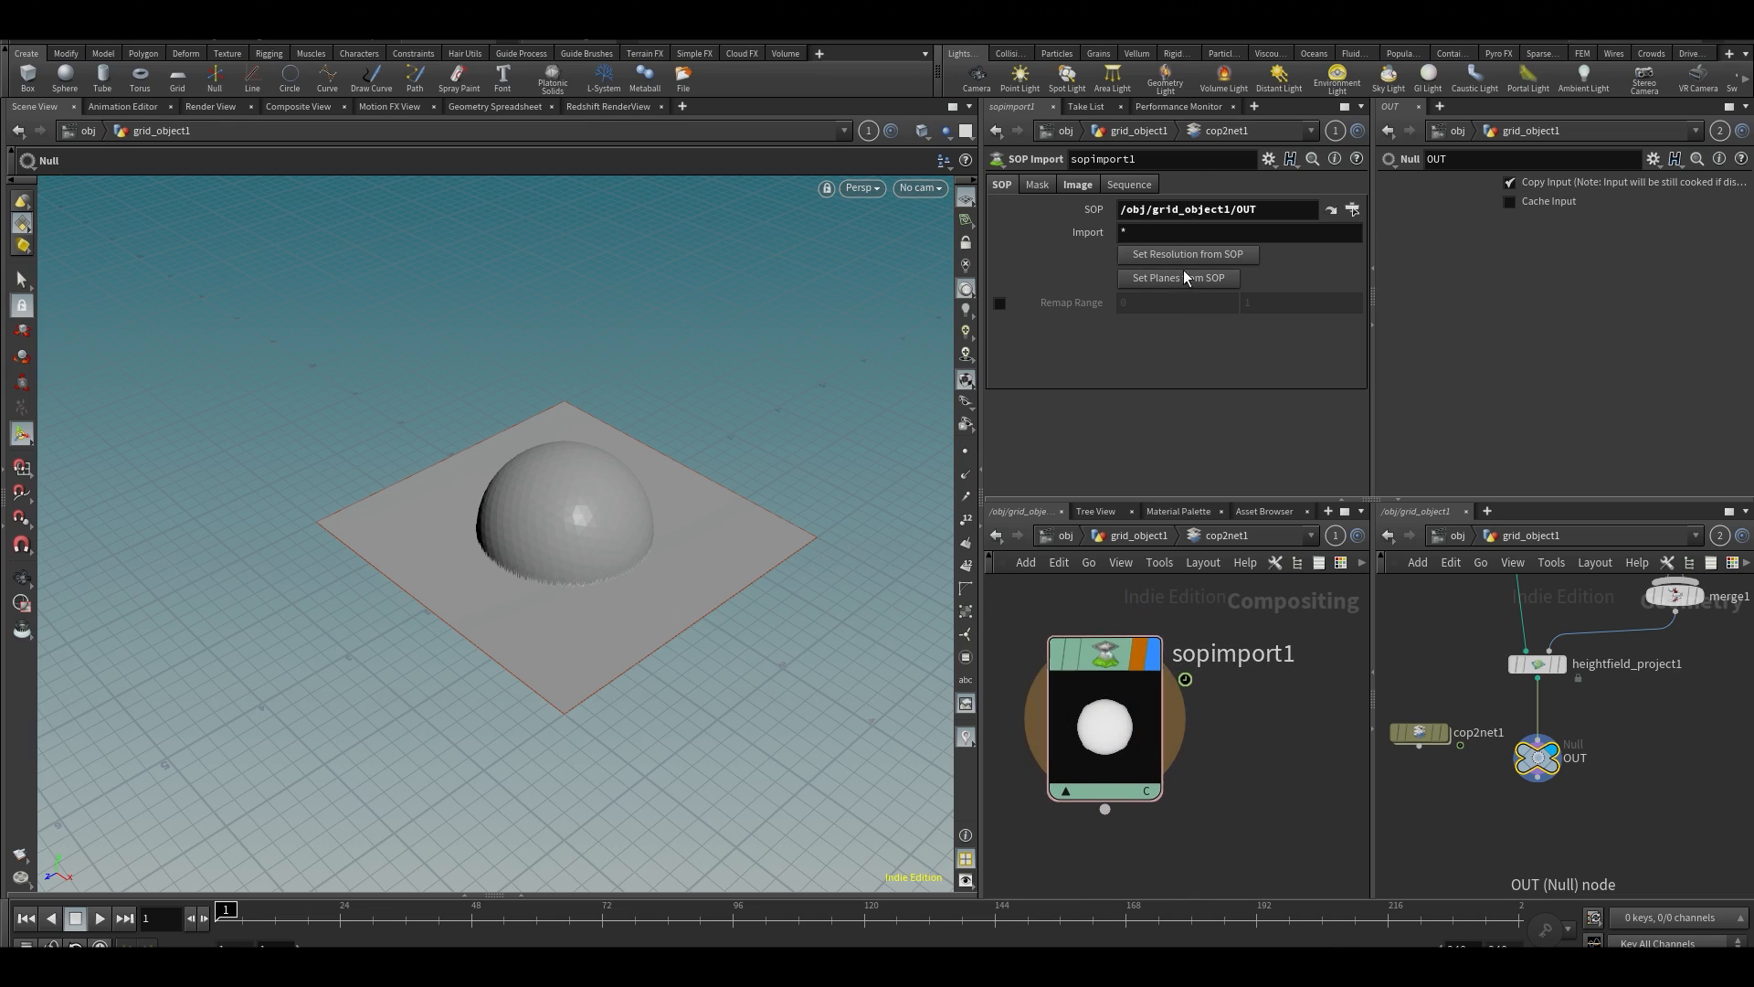
{"action": "left_click", "coordinate": [1038, 186]}
{"action": "left_click", "coordinate": [1078, 188]}
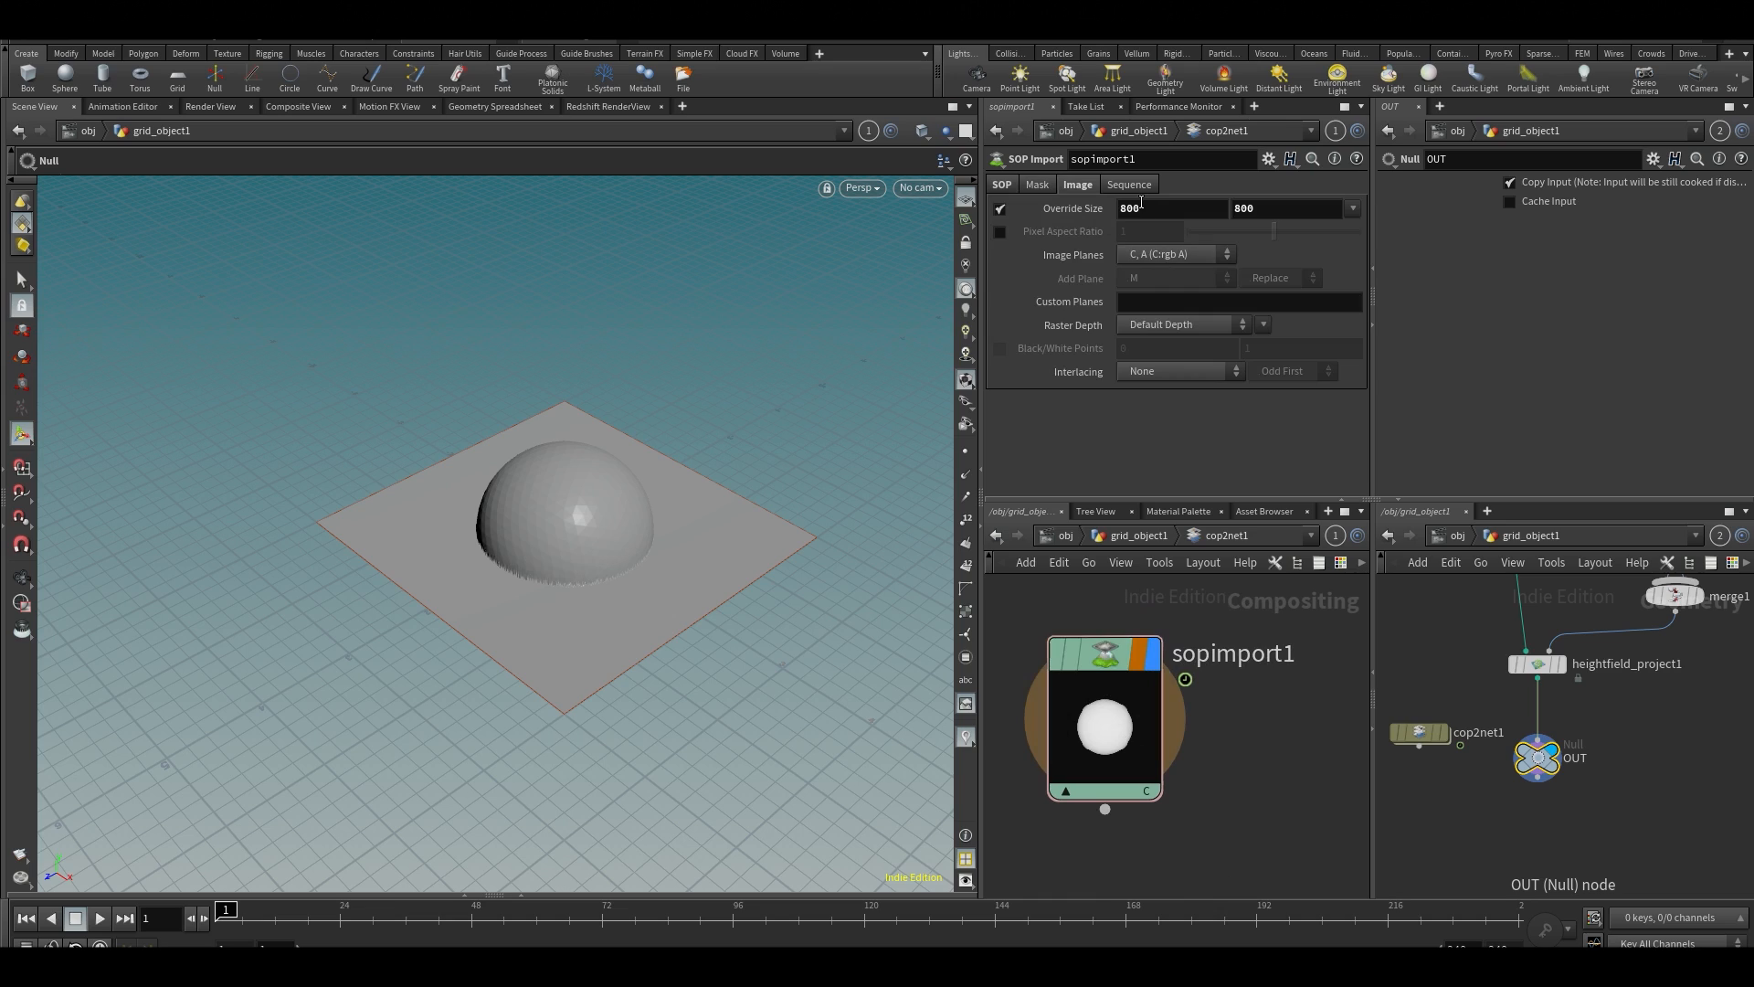
{"action": "mouse_move", "coordinate": [1418, 613]}
{"action": "middle_mouse_down"}
{"action": "mouse_move", "coordinate": [1456, 728]}
{"action": "mouse_move", "coordinate": [1417, 598]}
{"action": "middle_mouse_up"}
{"action": "middle_click", "coordinate": [1542, 647]}
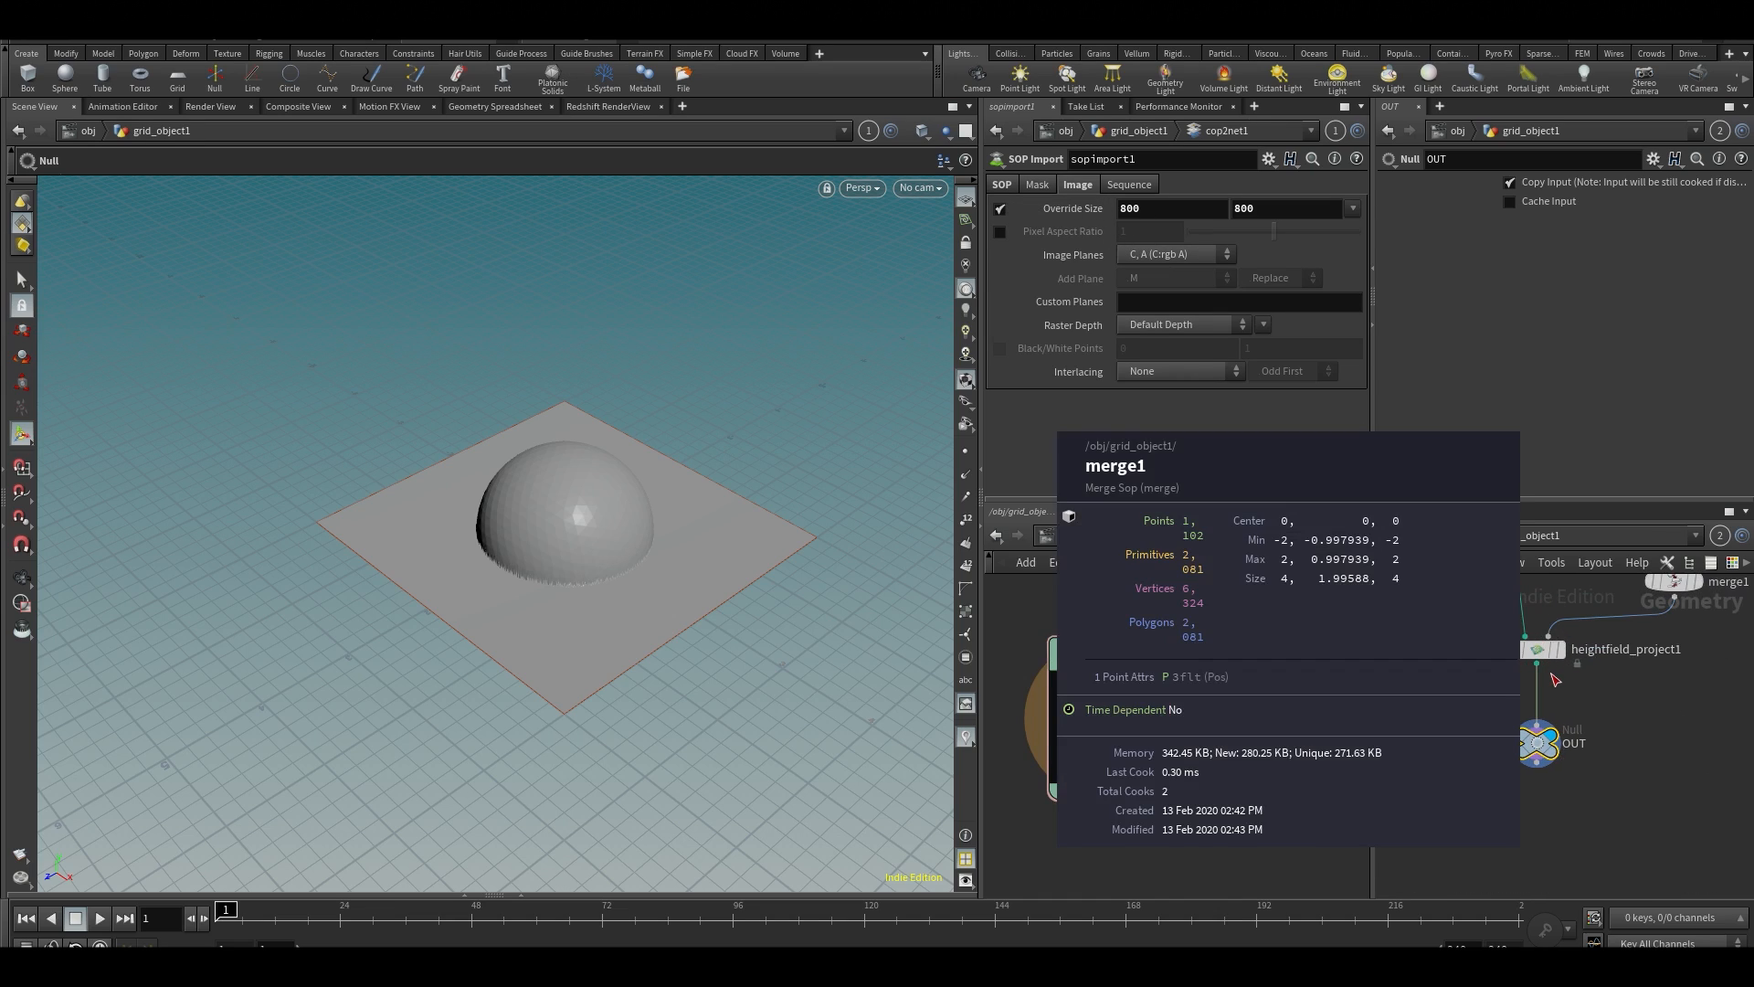
{"action": "middle_click", "coordinate": [1542, 652]}
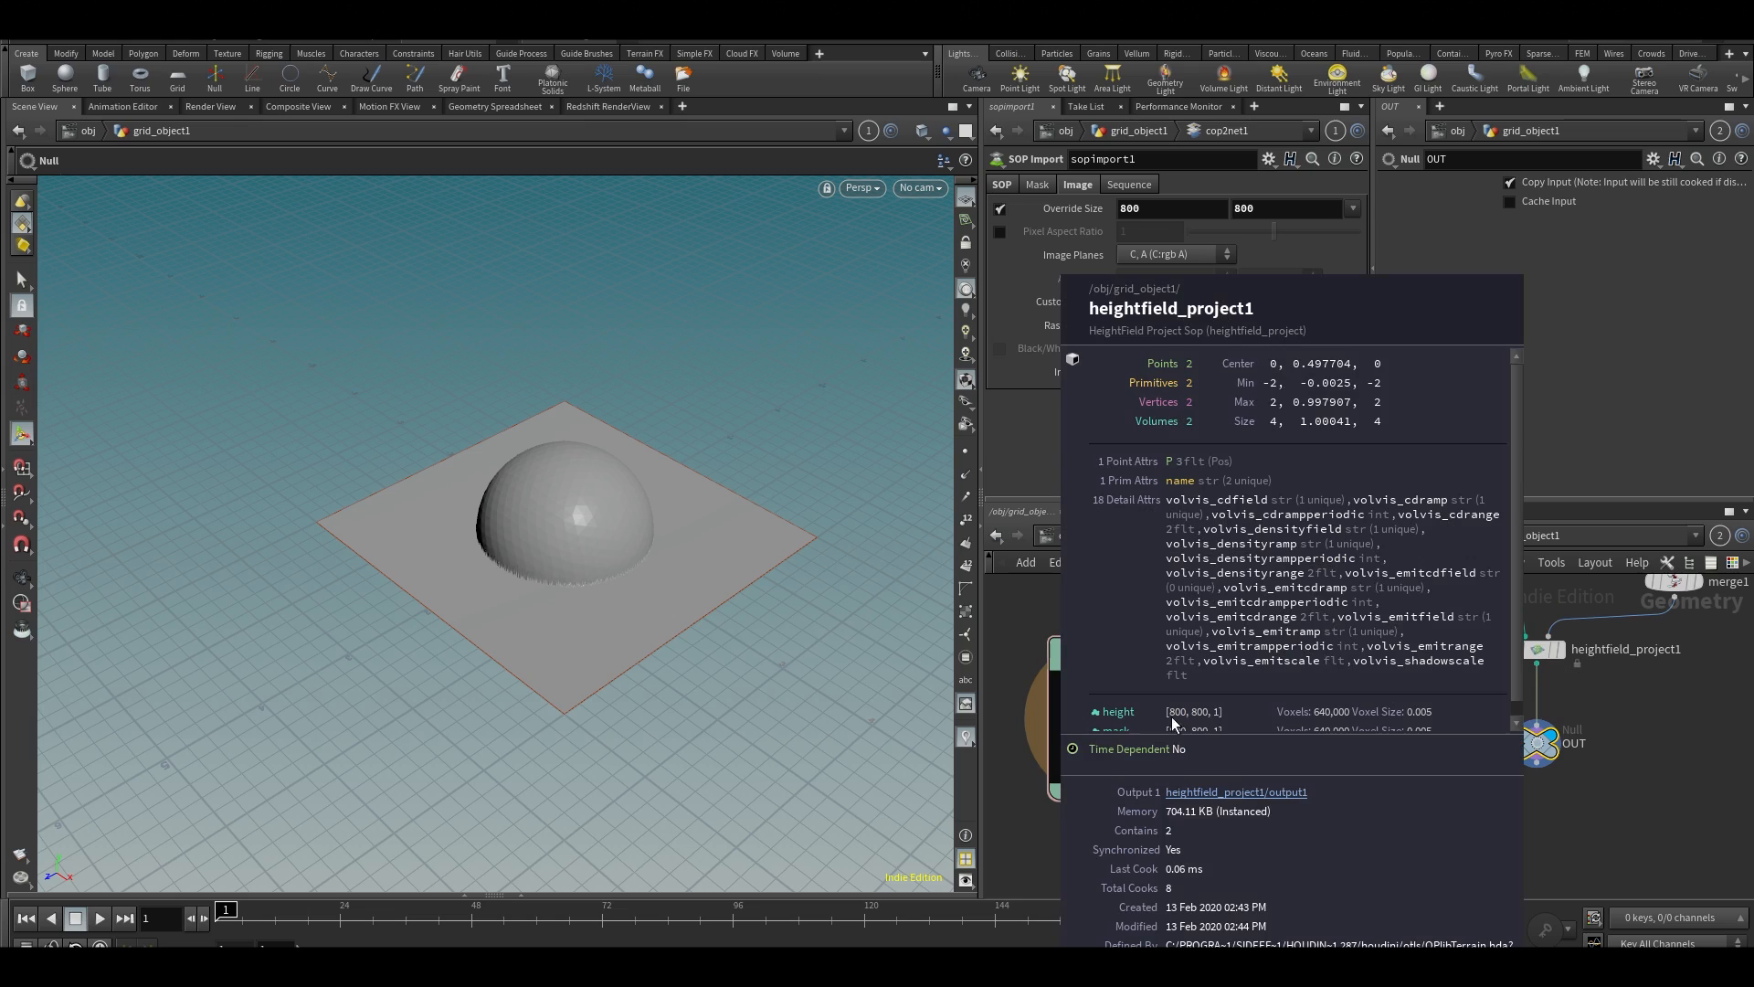
Set the heightfield node's grid spacing to 0.0024
{"action": "middle_click_drag", "start_coordinate": [1447, 689], "coordinate": [1482, 802]}
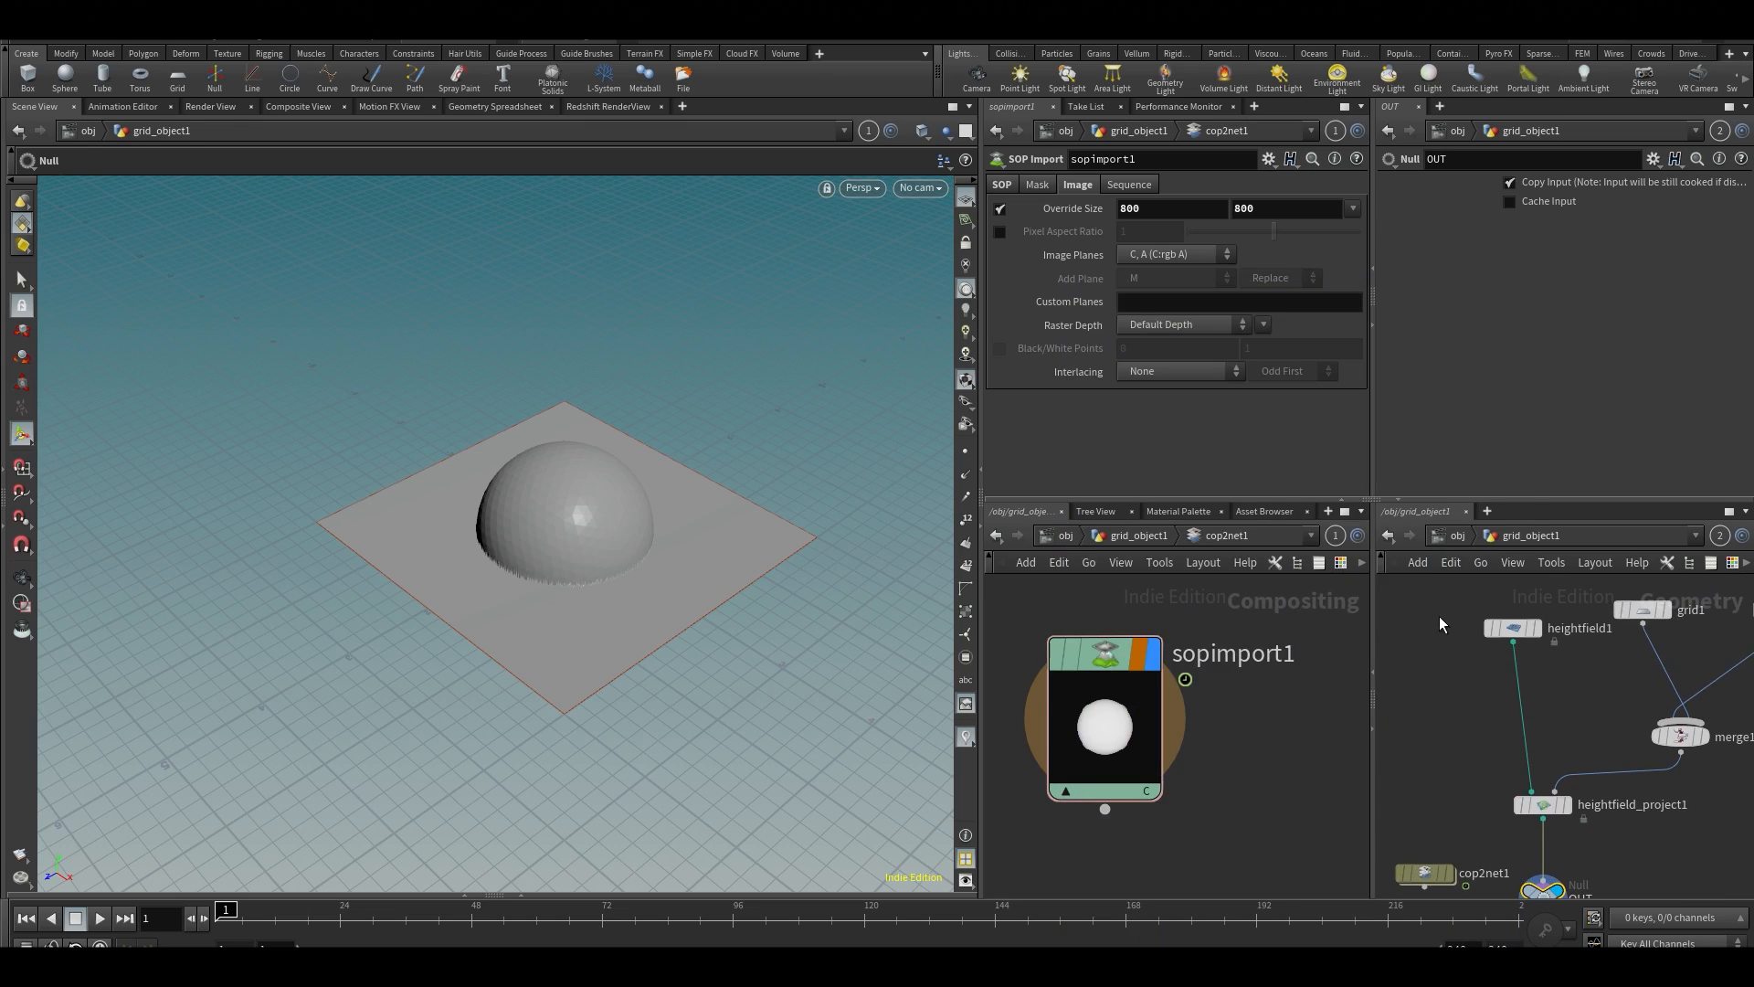
{"action": "left_click", "coordinate": [1513, 628]}
{"action": "left_click", "coordinate": [1551, 301]}
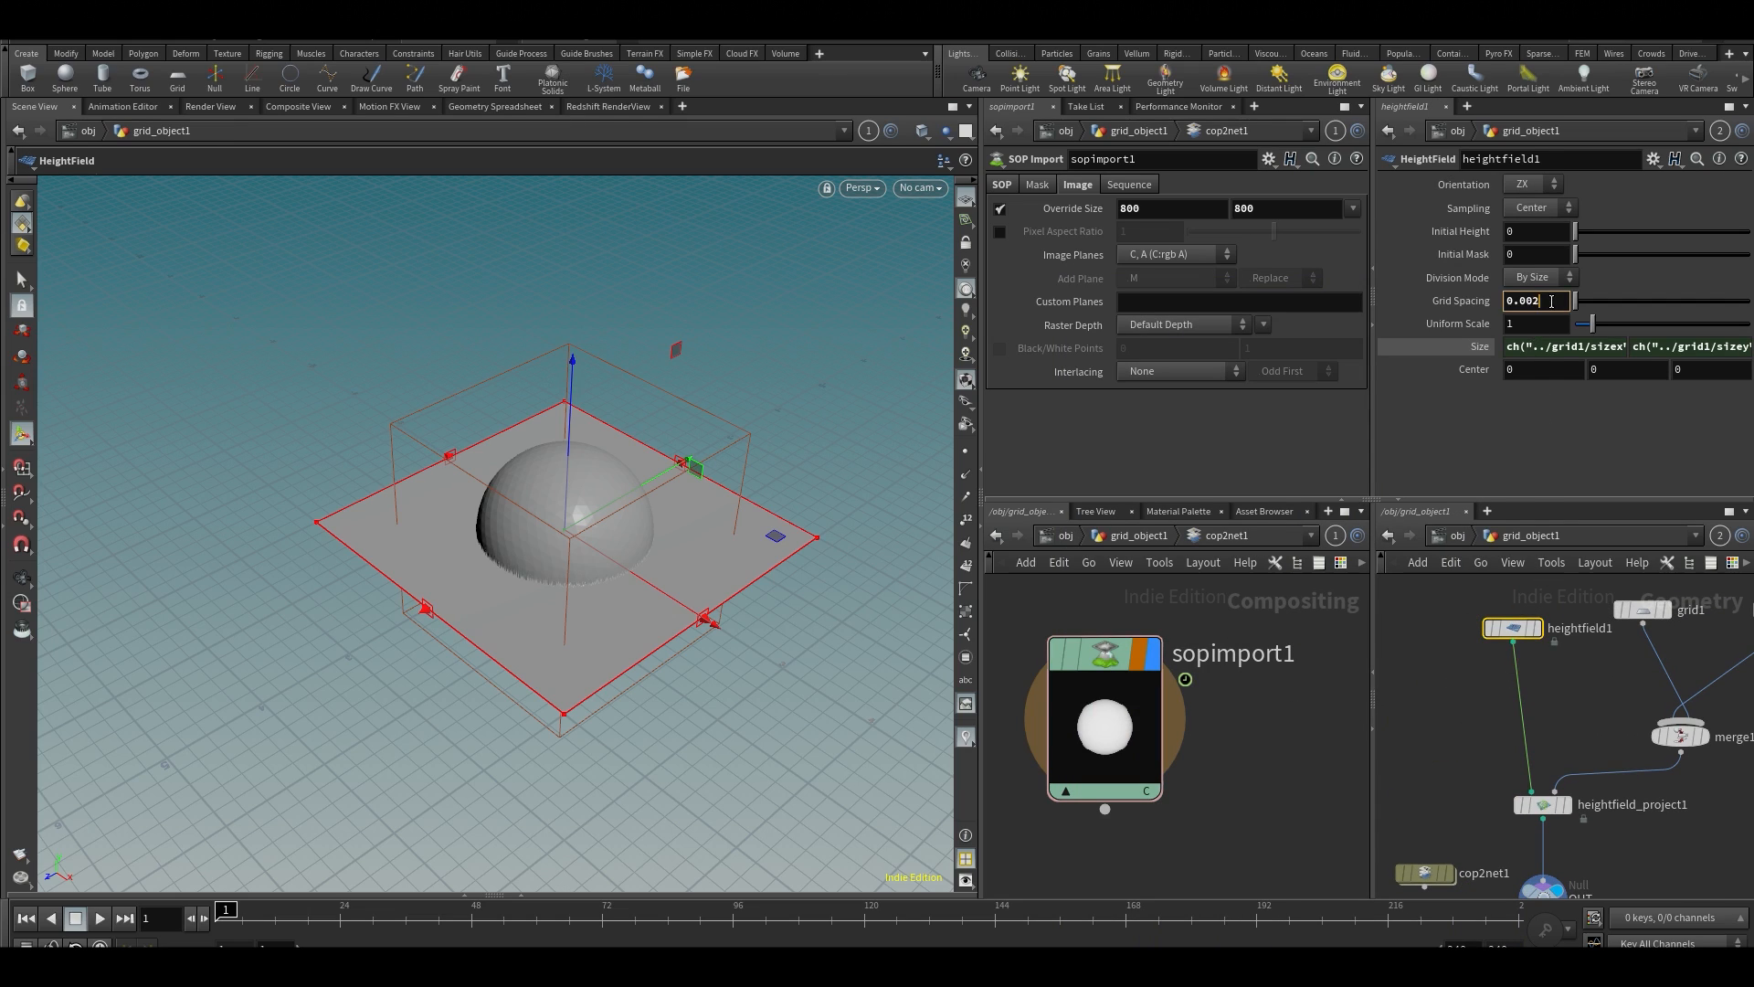
{"action": "type", "text": "4"}
{"action": "key", "text": "Return"}
Update the SOP Import's resolution from the SOP again and check the node's information
{"action": "left_click", "coordinate": [1156, 743]}
{"action": "left_click", "coordinate": [1000, 185]}
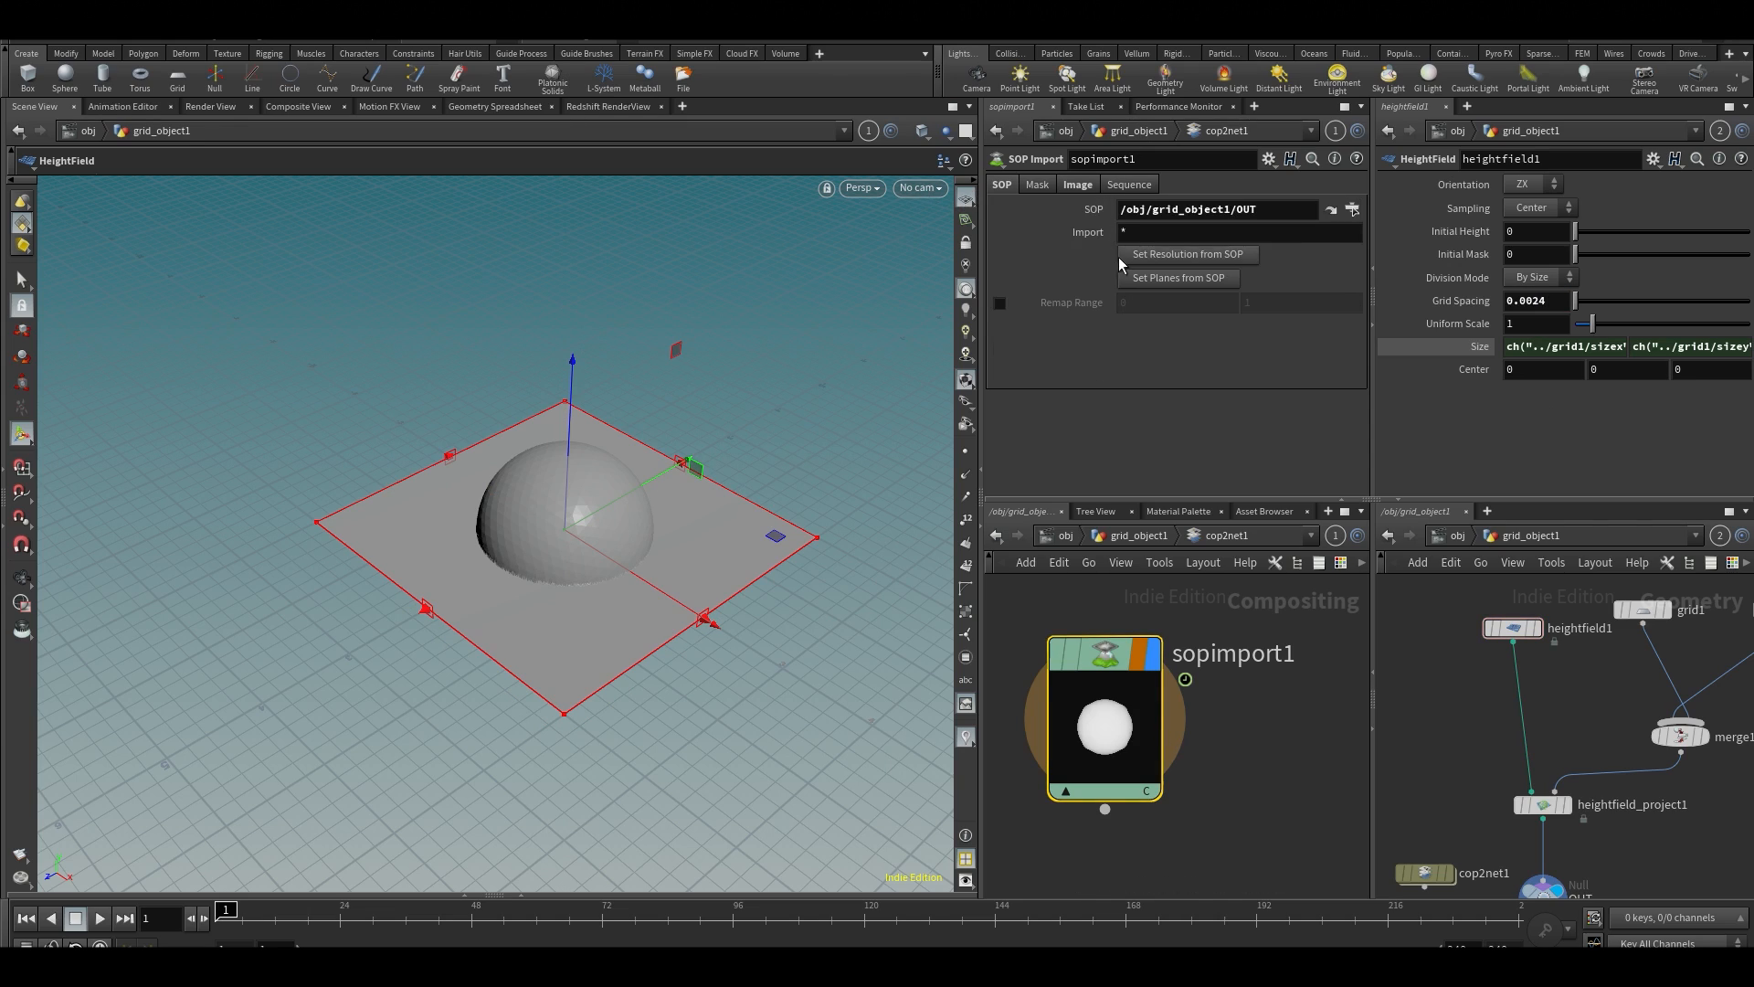
{"action": "middle_click", "coordinate": [1108, 728]}
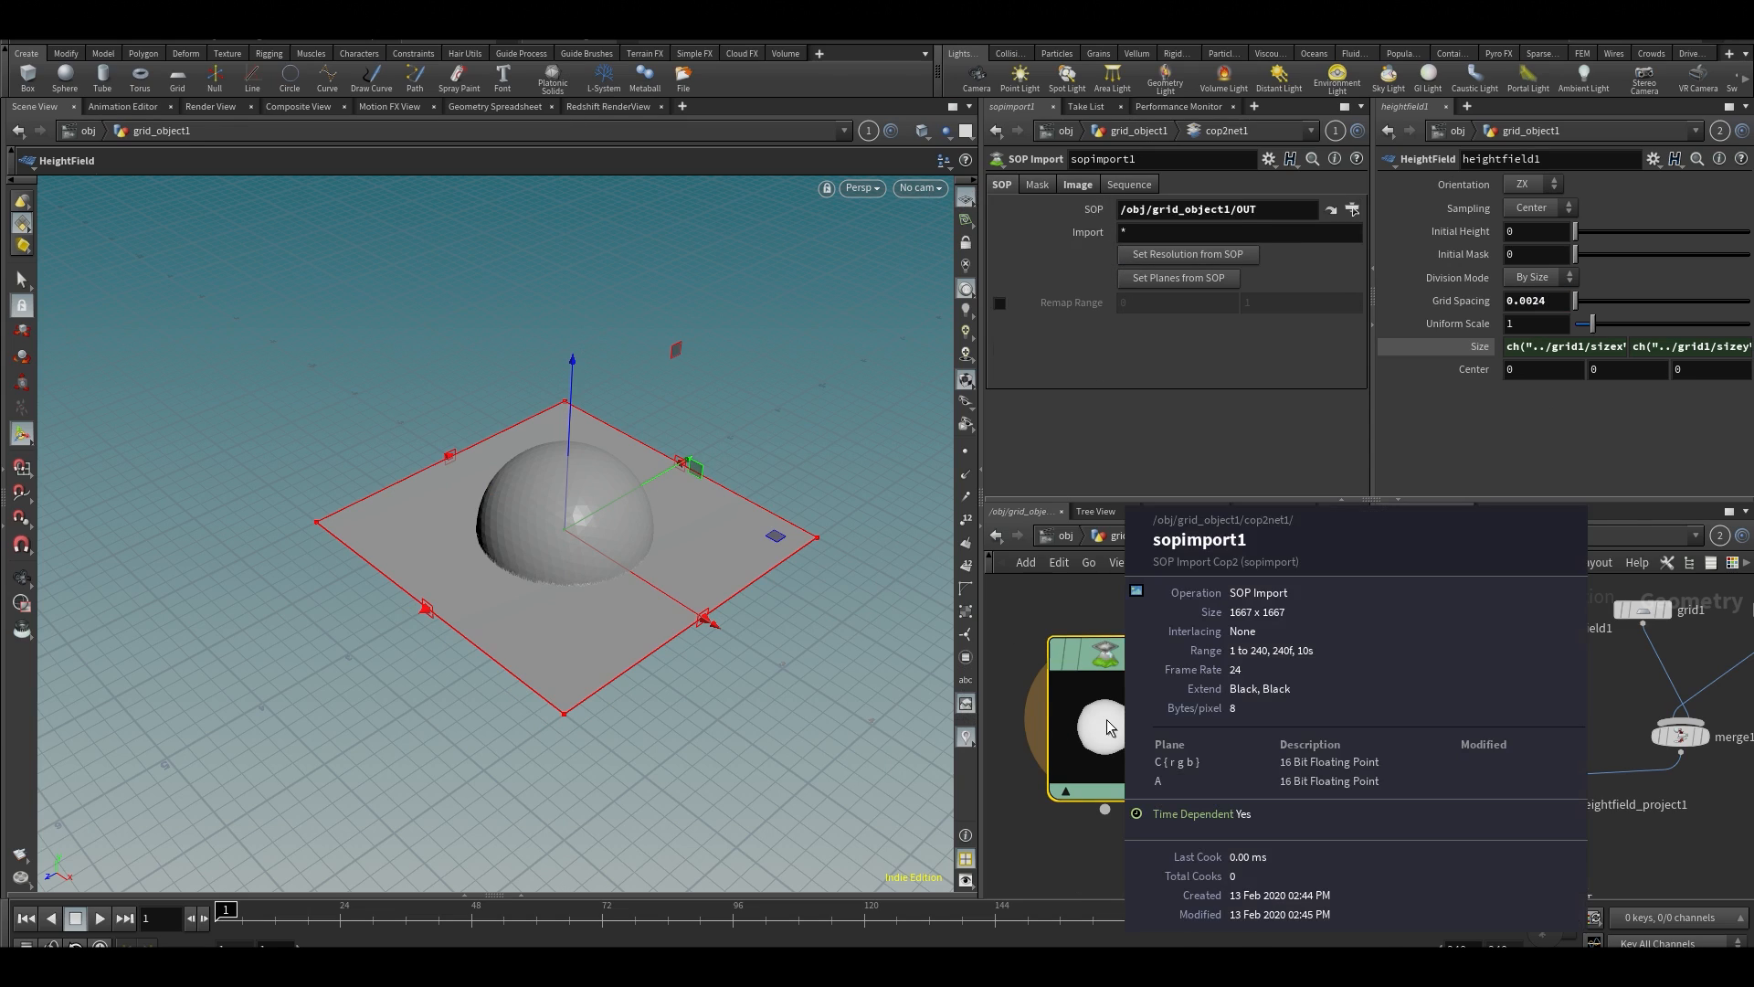
Check the SOP Import's override size in its image settings and inspect the imported sphere image in the Composite View
{"action": "left_click", "coordinate": [1073, 187]}
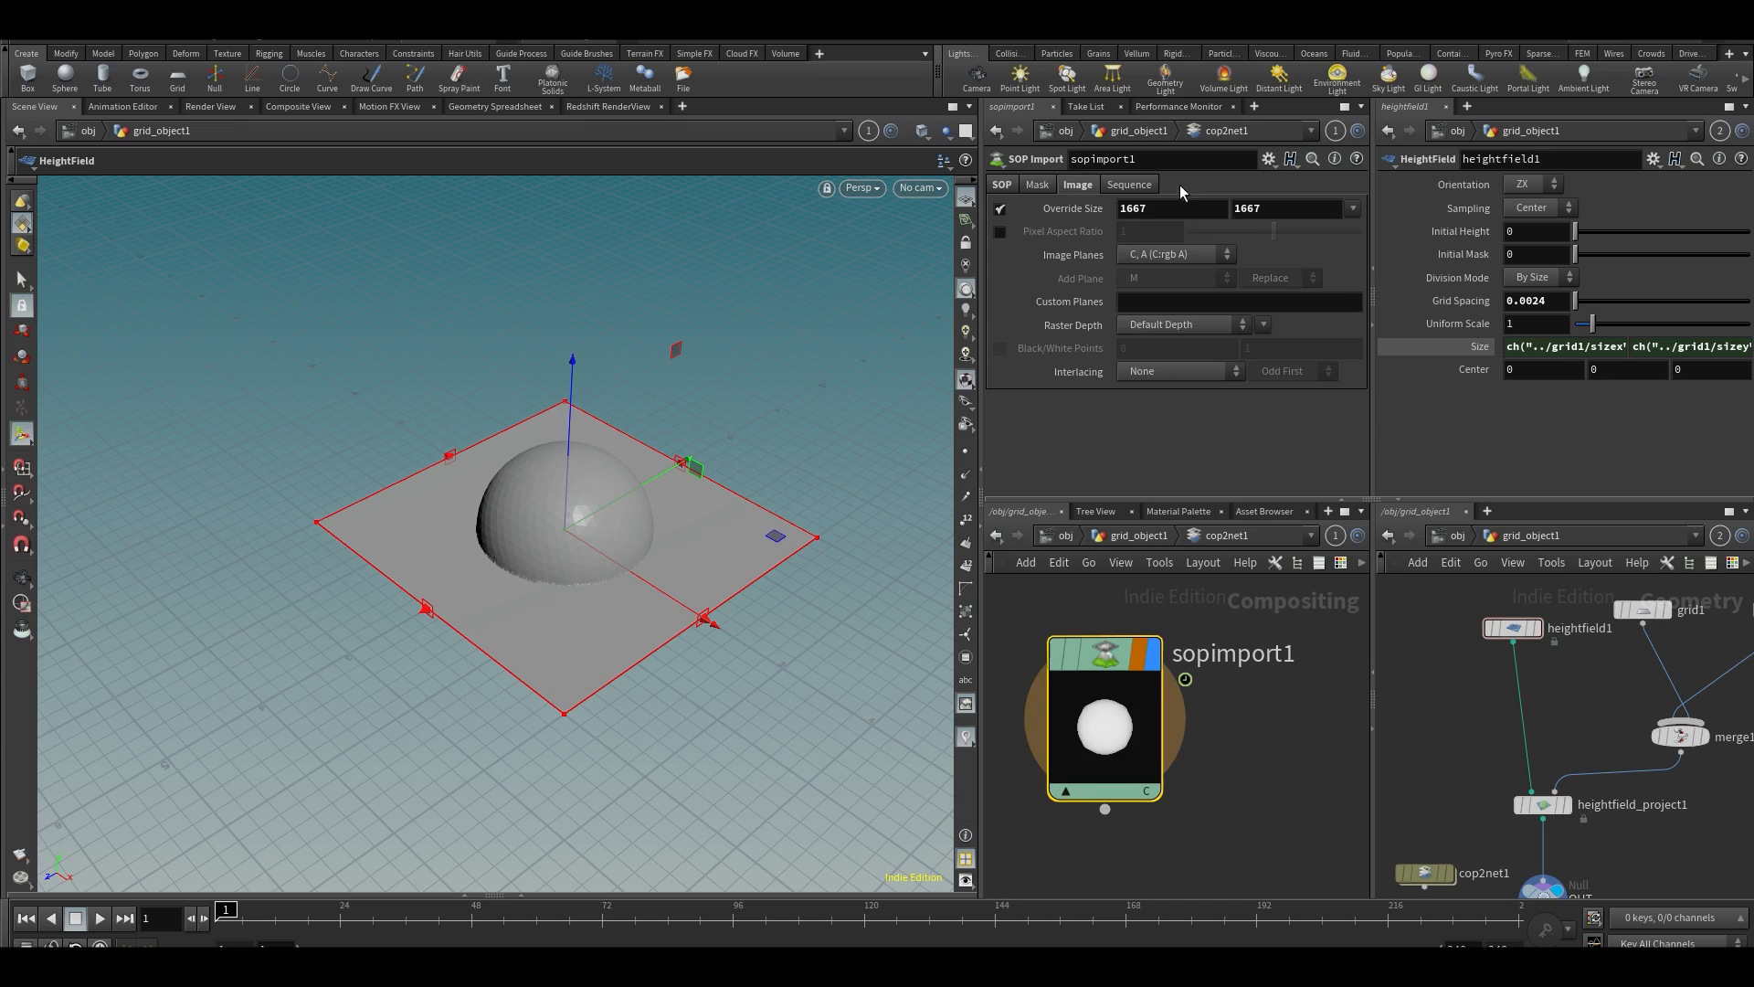
{"action": "middle_click_drag", "start_coordinate": [1212, 824], "coordinate": [1210, 728]}
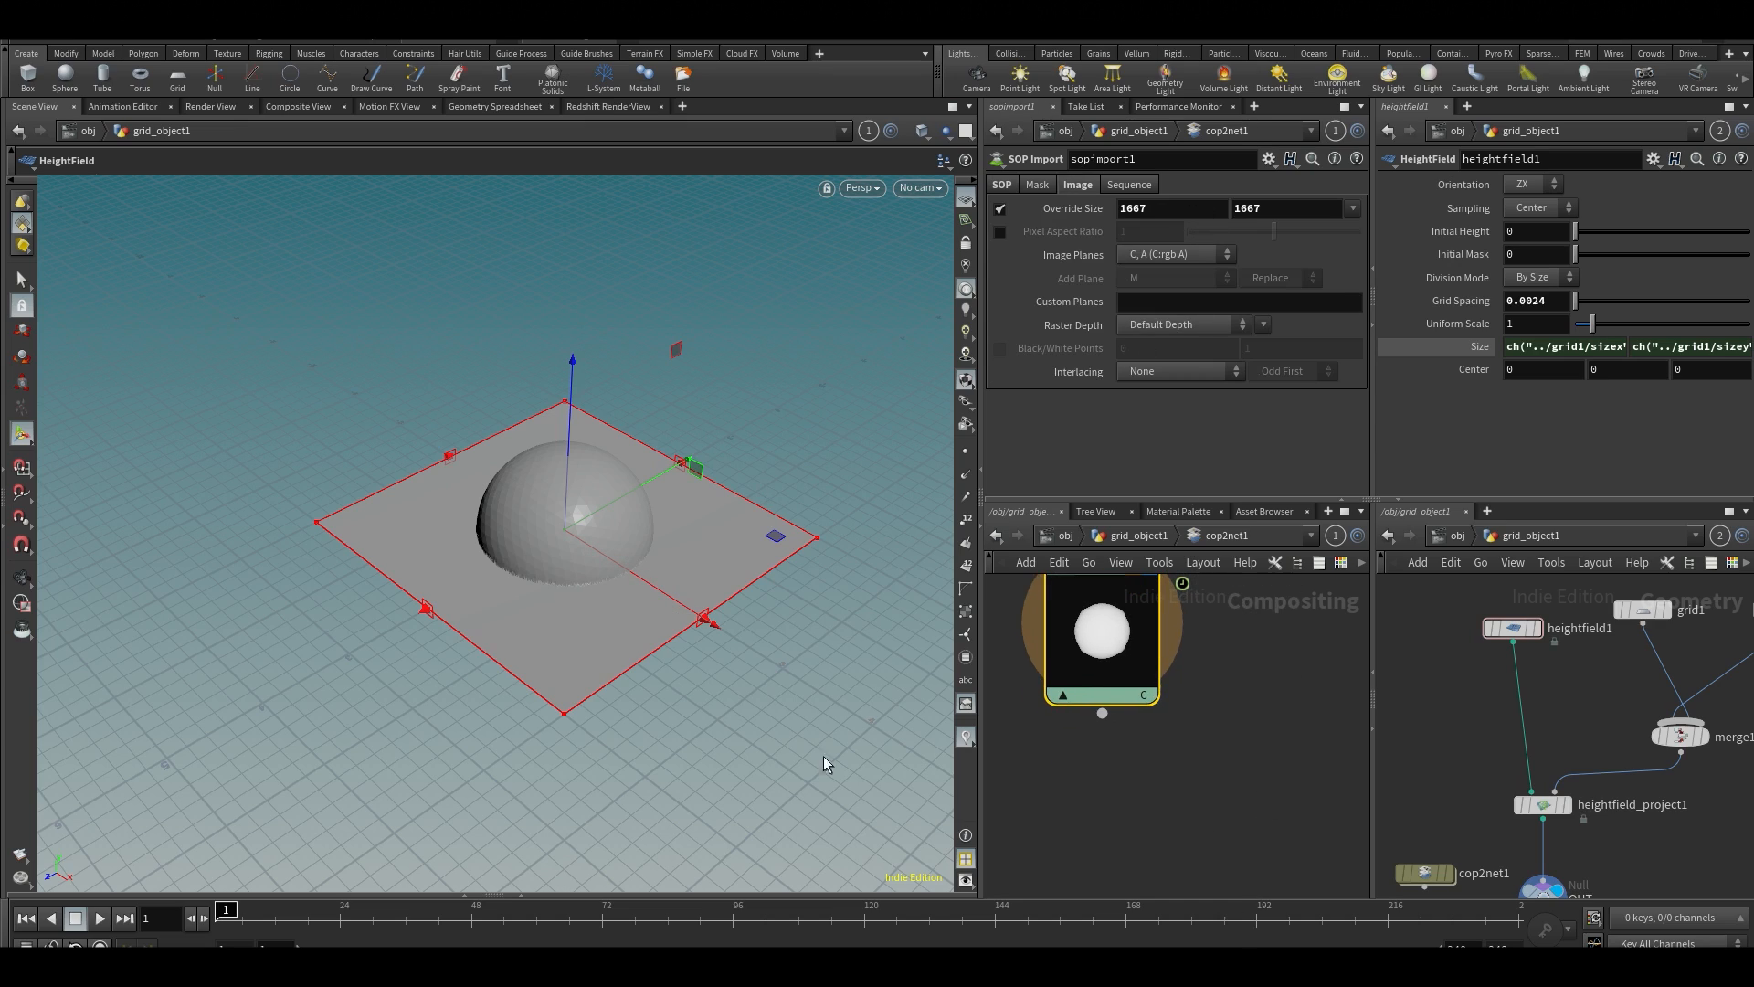
{"action": "middle_click_drag", "start_coordinate": [1191, 674], "coordinate": [1209, 717]}
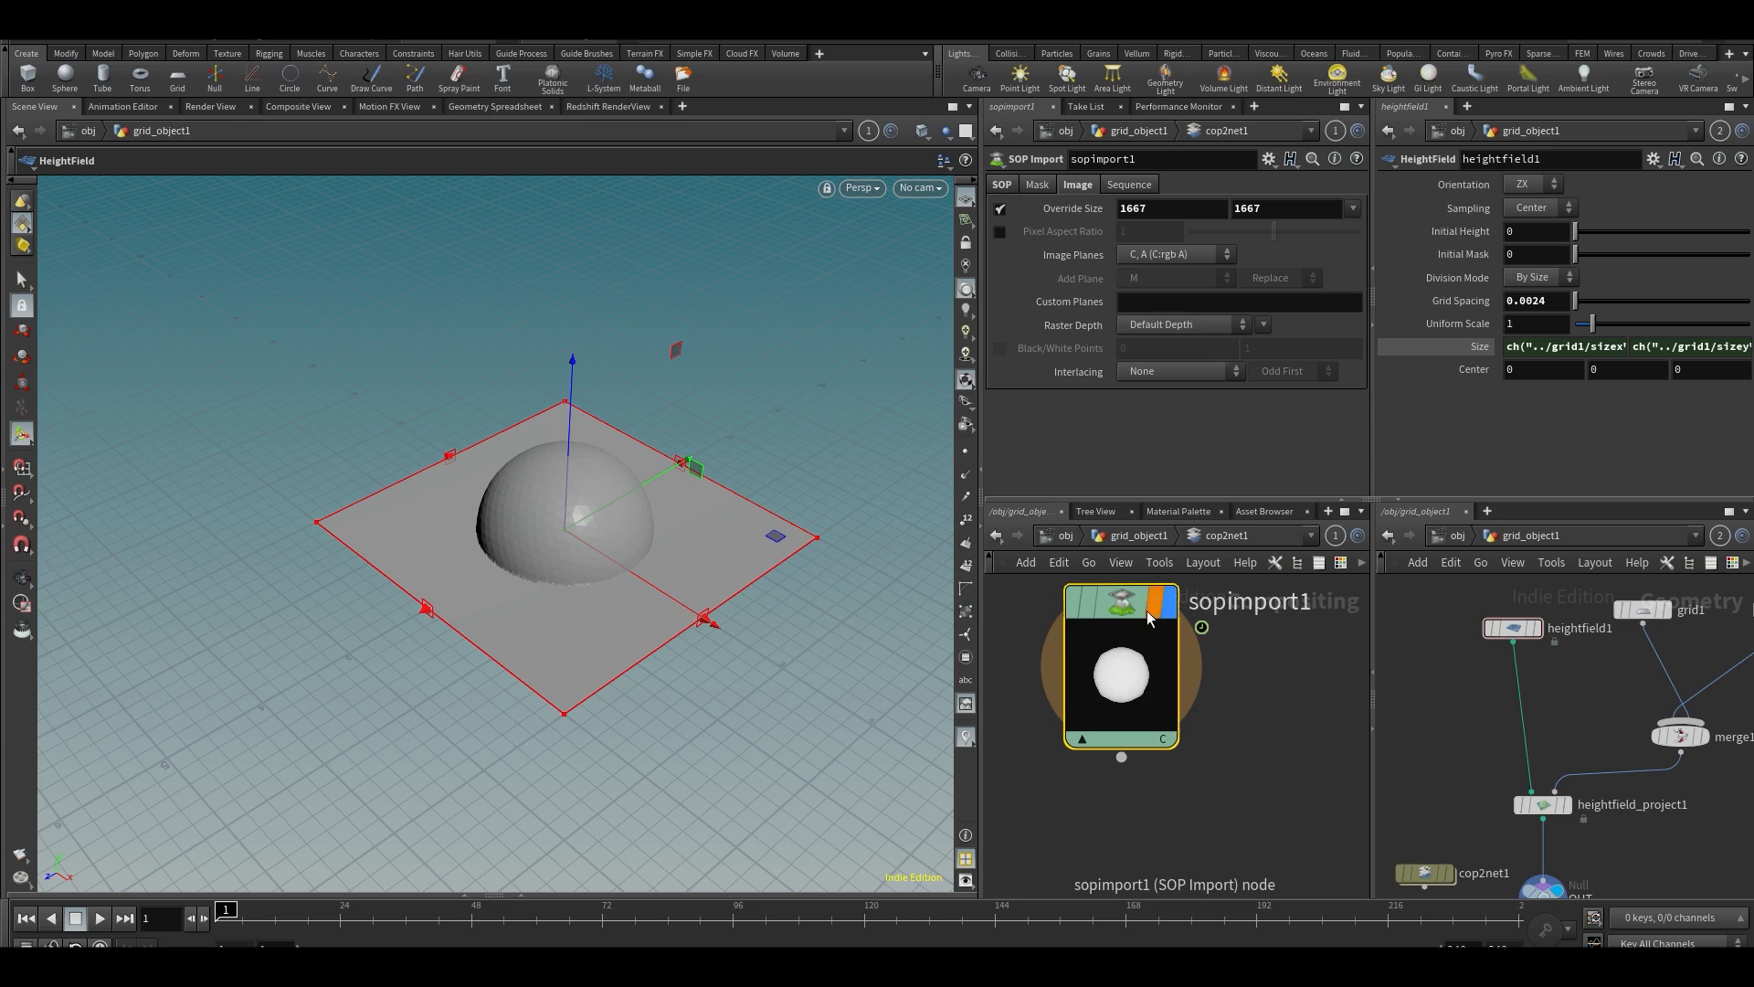
{"action": "left_click", "coordinate": [298, 111]}
{"action": "scroll", "coordinate": [685, 466], "scroll_direction": "down", "scroll_amount": 5}
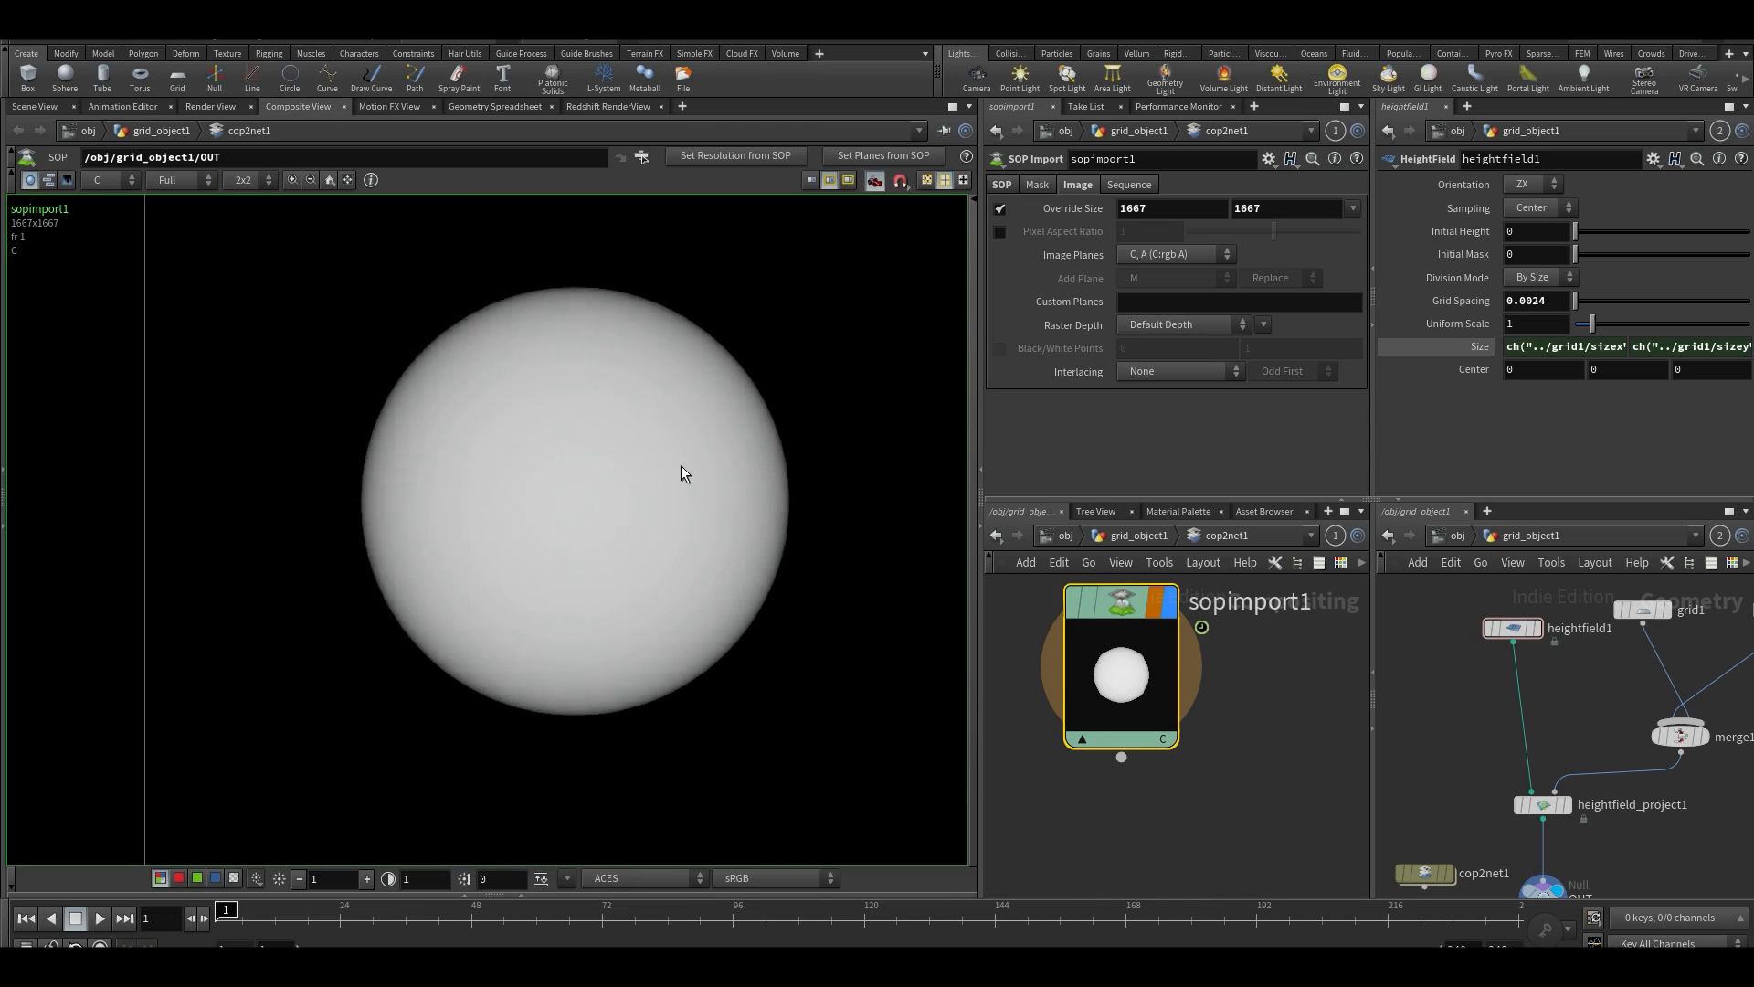
{"action": "scroll", "coordinate": [584, 433], "scroll_direction": "up", "scroll_amount": 6}
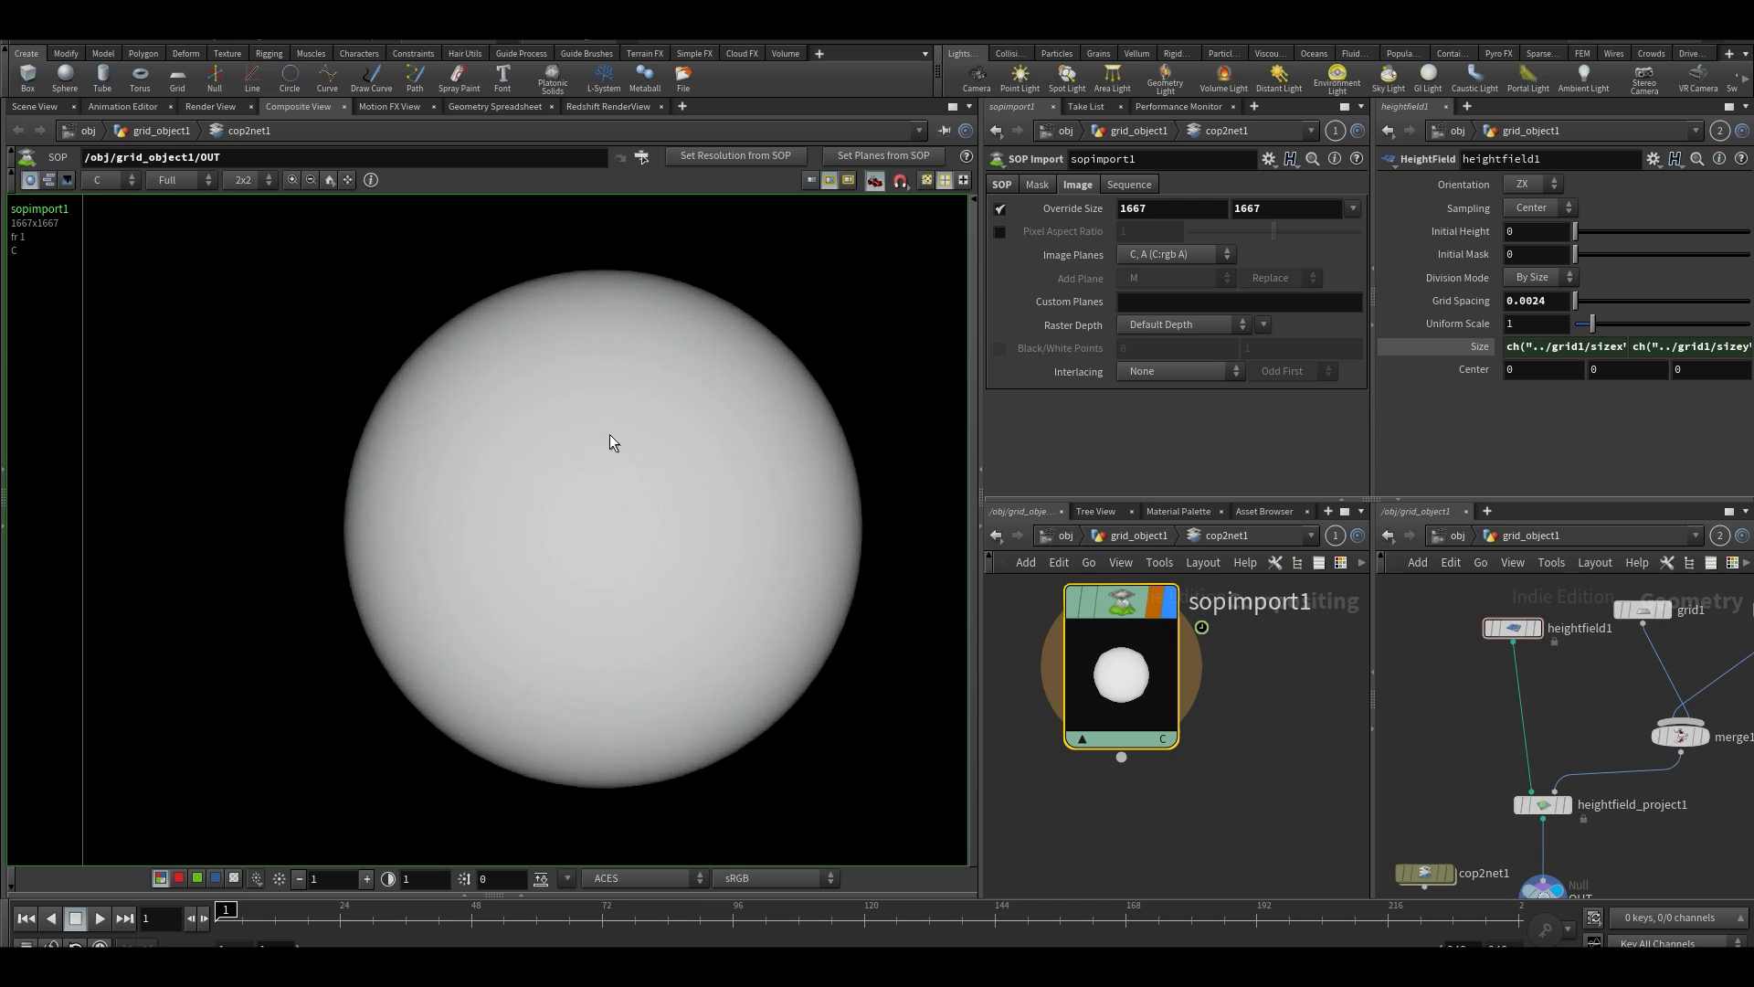
{"action": "middle_click_drag", "start_coordinate": [676, 528], "coordinate": [739, 542]}
Set the sphere node's uniform scale to 0.96 and inspect the updated composite image
{"action": "middle_click_drag", "start_coordinate": [1465, 756], "coordinate": [1466, 584]}
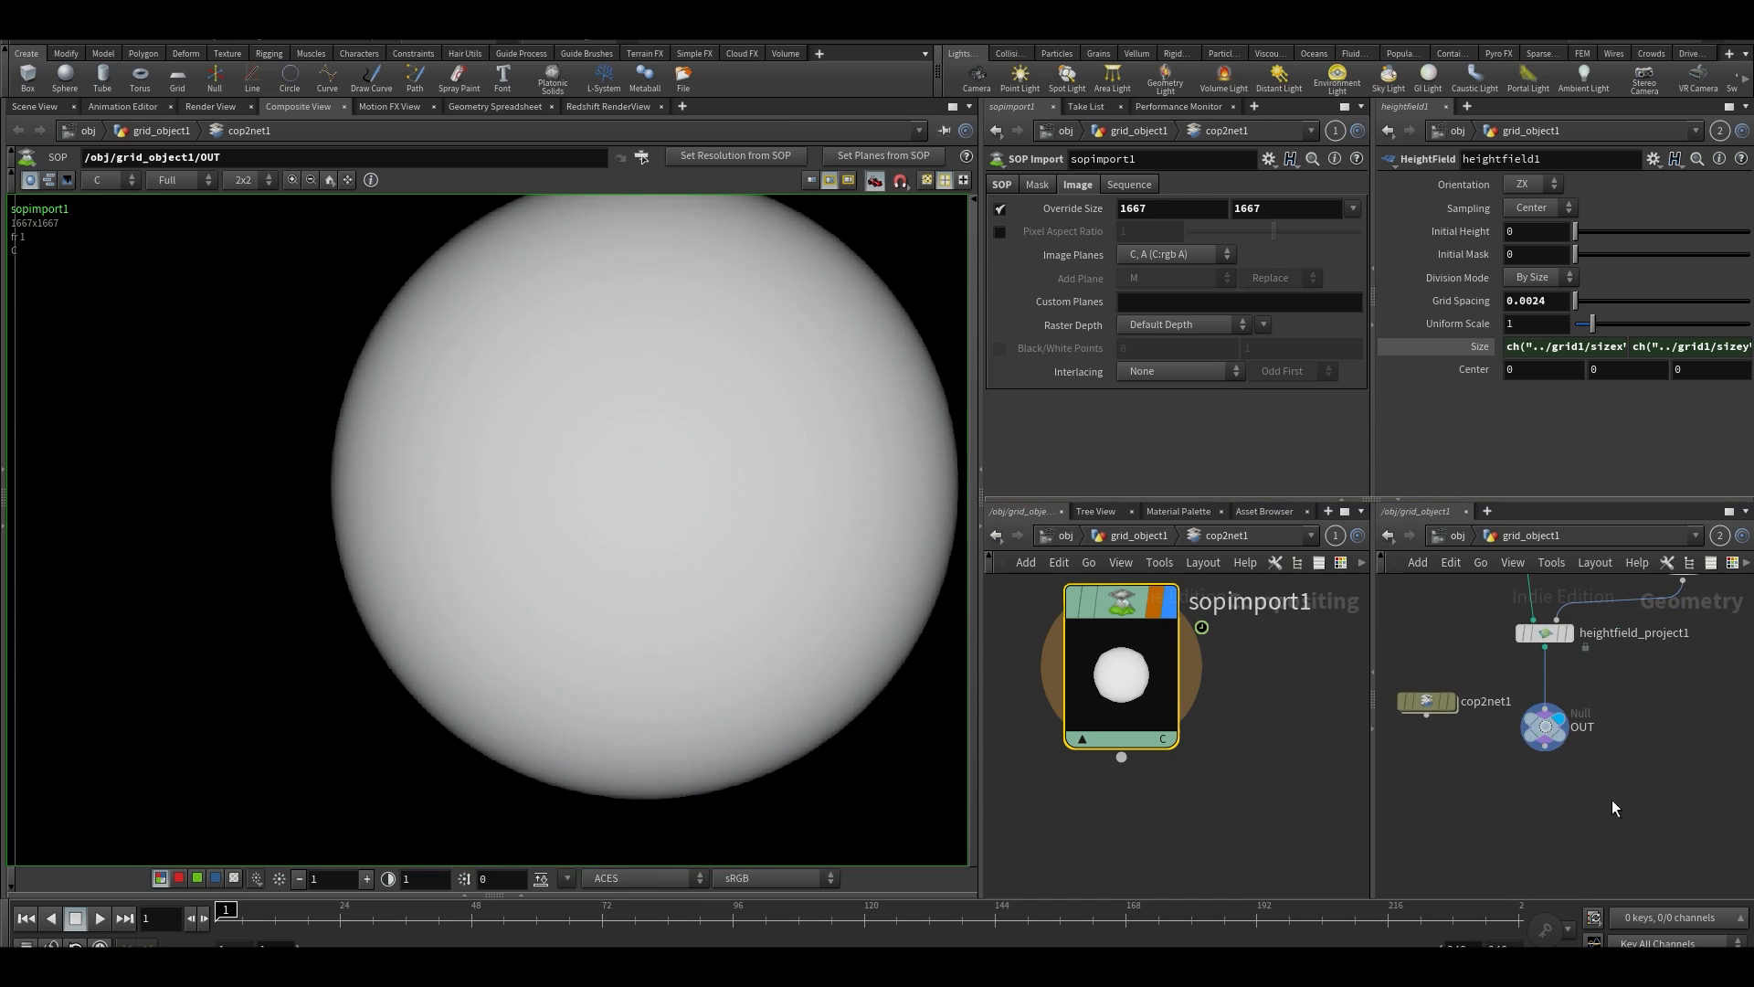
{"action": "middle_click_drag", "start_coordinate": [1669, 586], "coordinate": [1500, 826]}
{"action": "left_click", "coordinate": [1615, 677]}
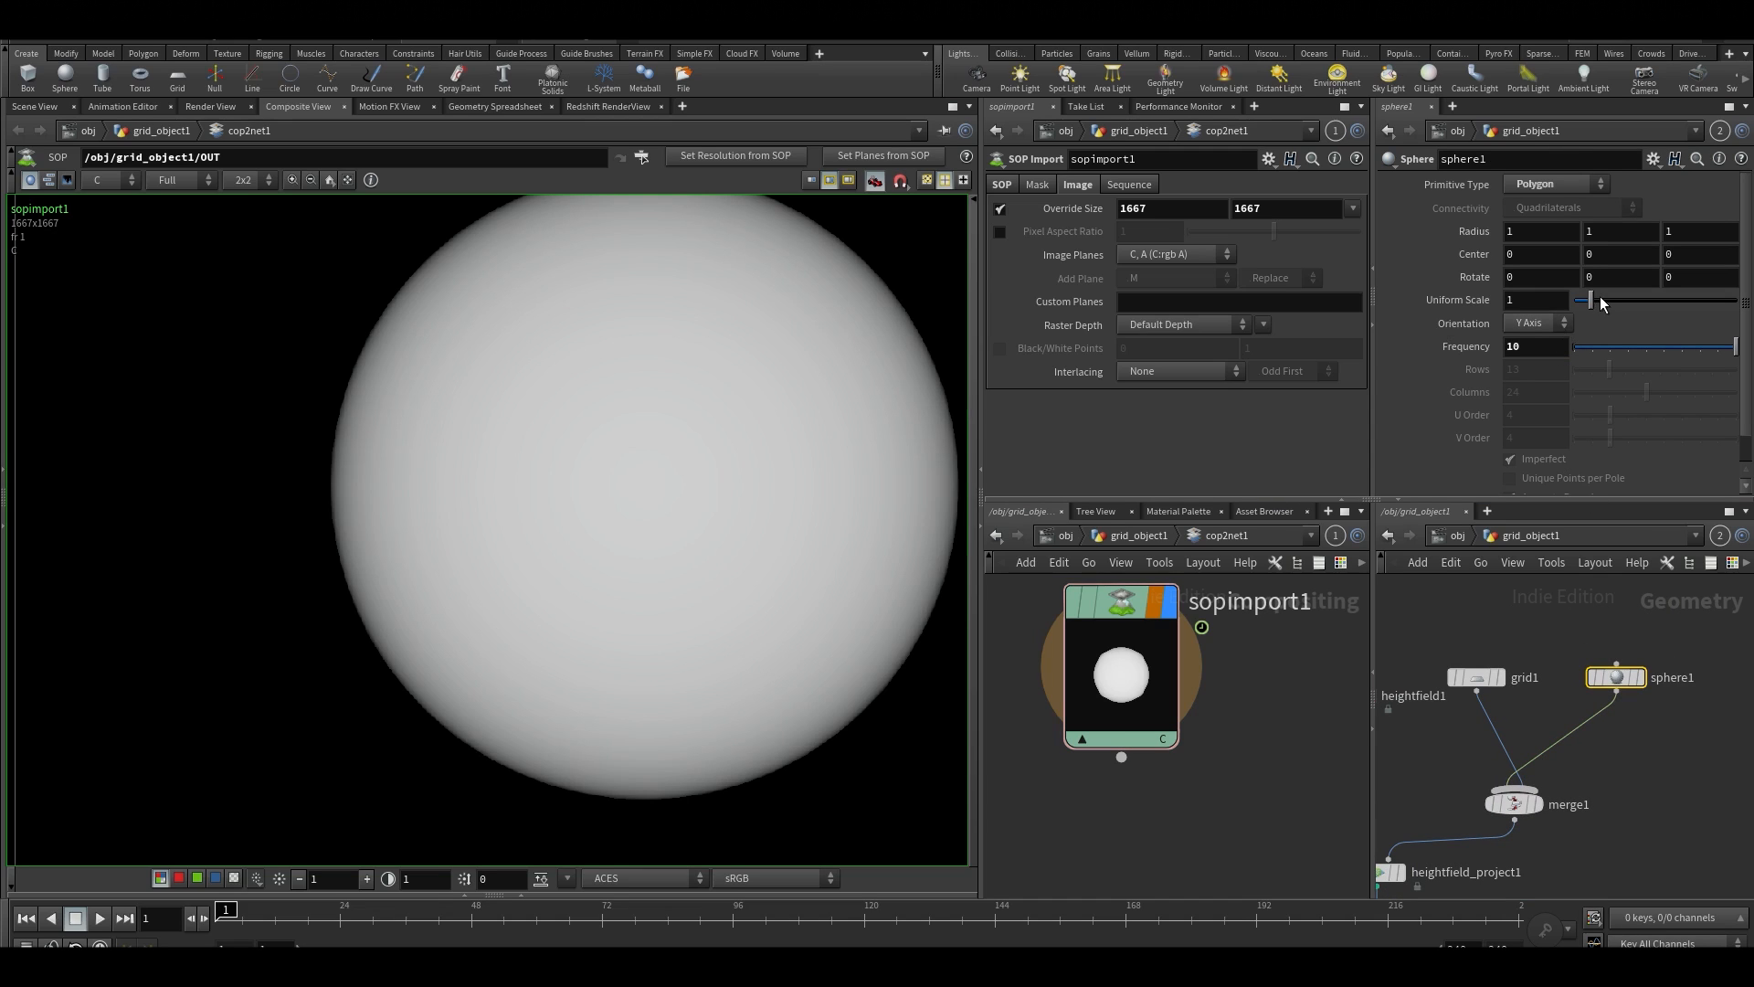
{"action": "mouse_move", "coordinate": [1601, 303]}
{"action": "left_mouse_down"}
{"action": "mouse_move", "coordinate": [1606, 323]}
{"action": "mouse_move", "coordinate": [1591, 304]}
{"action": "left_mouse_up"}
{"action": "scroll", "coordinate": [478, 556], "scroll_direction": "down", "scroll_amount": 5}
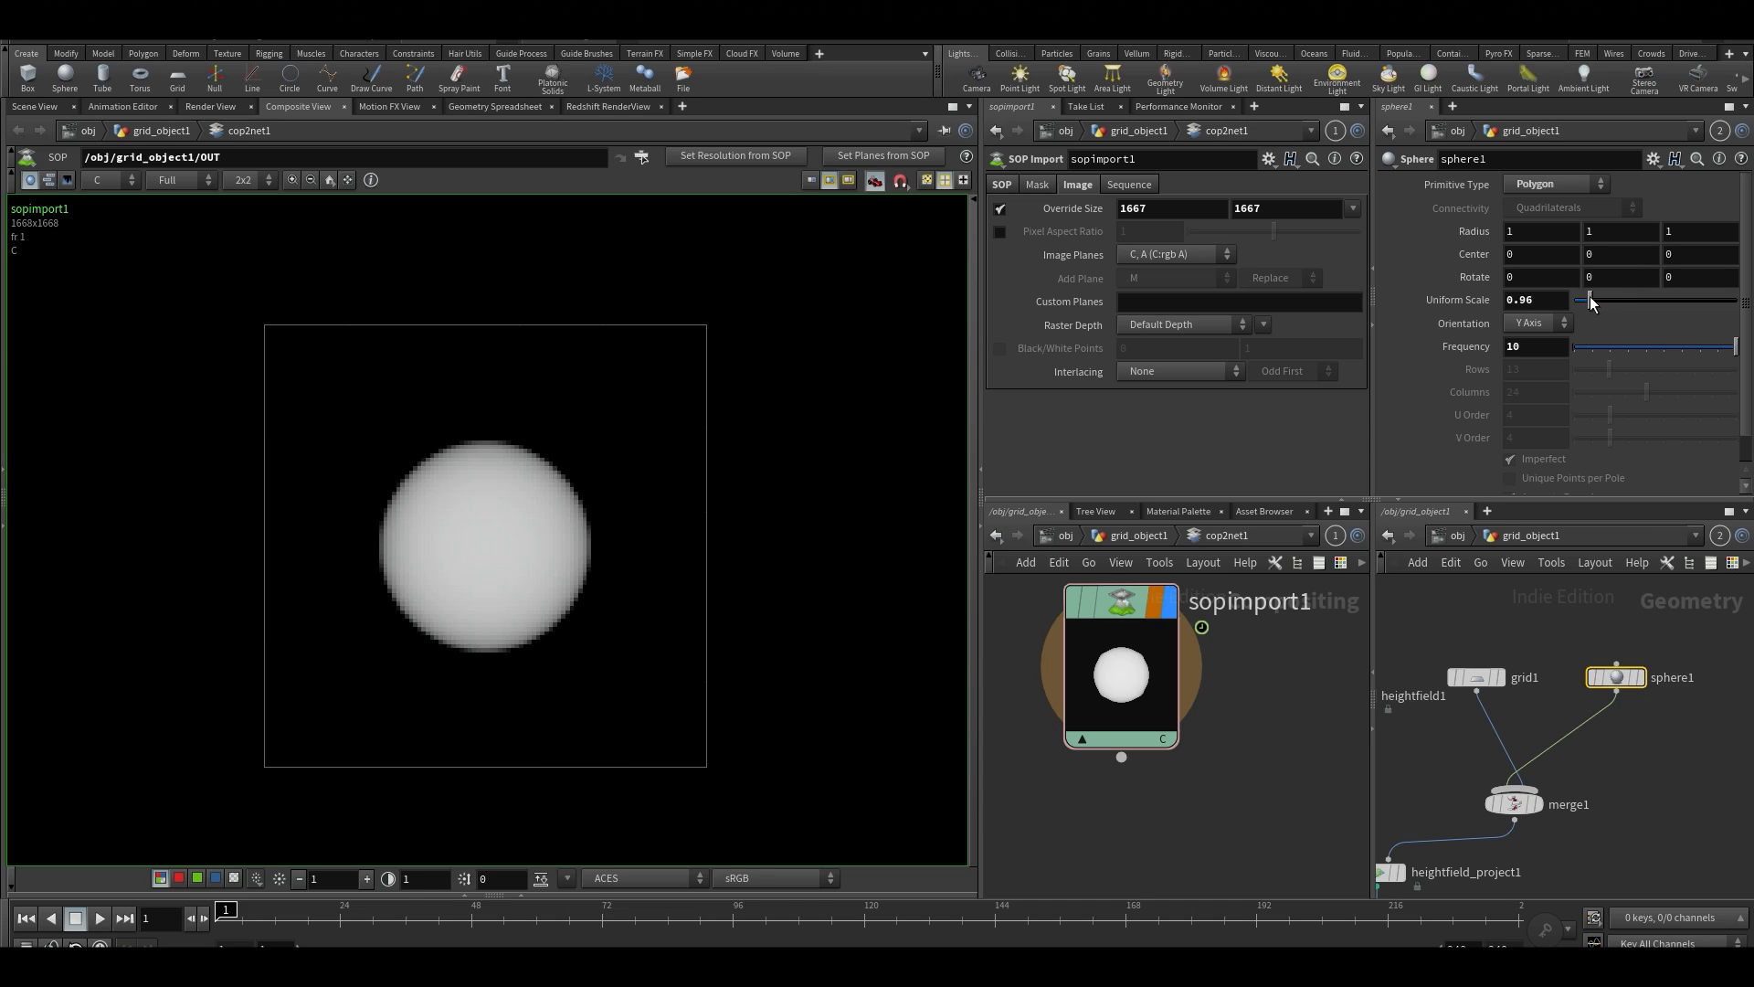
{"action": "scroll", "coordinate": [368, 552], "scroll_direction": "up", "scroll_amount": 5}
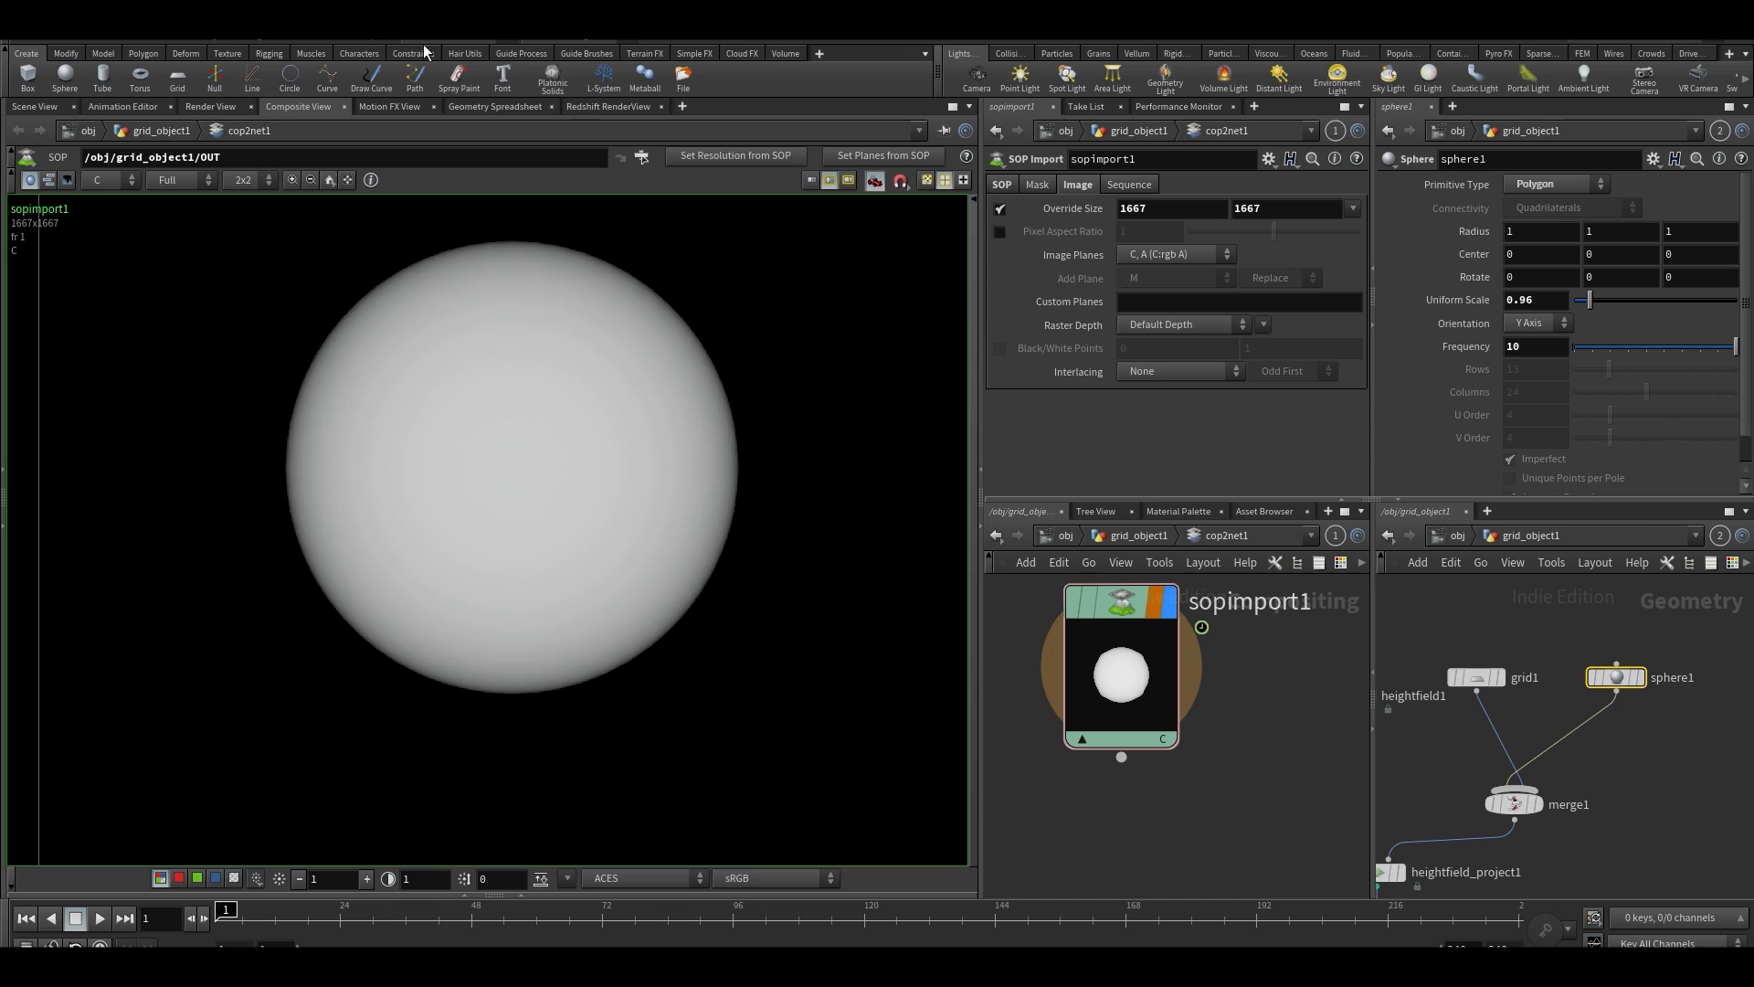
Return to the 3D scene view and hide the reference grid around the projected half-sphere
{"action": "left_click", "coordinate": [34, 107]}
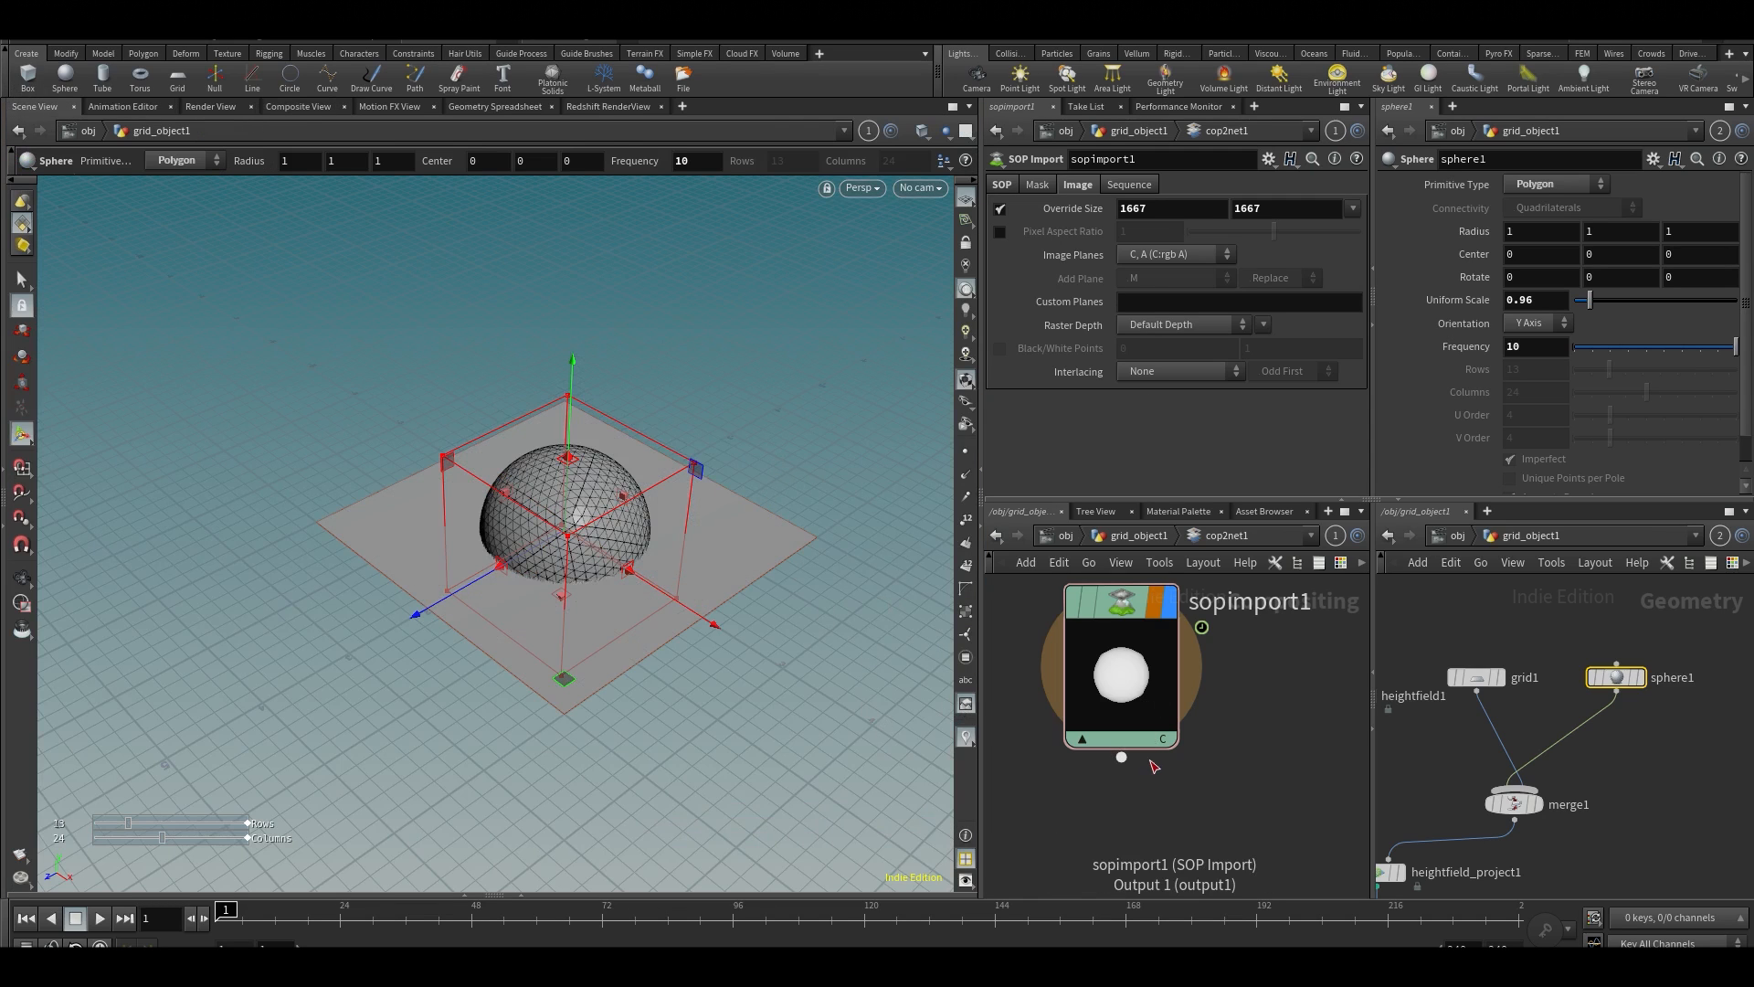
{"action": "middle_click_drag", "start_coordinate": [786, 547], "coordinate": [735, 535], "text": "alt"}
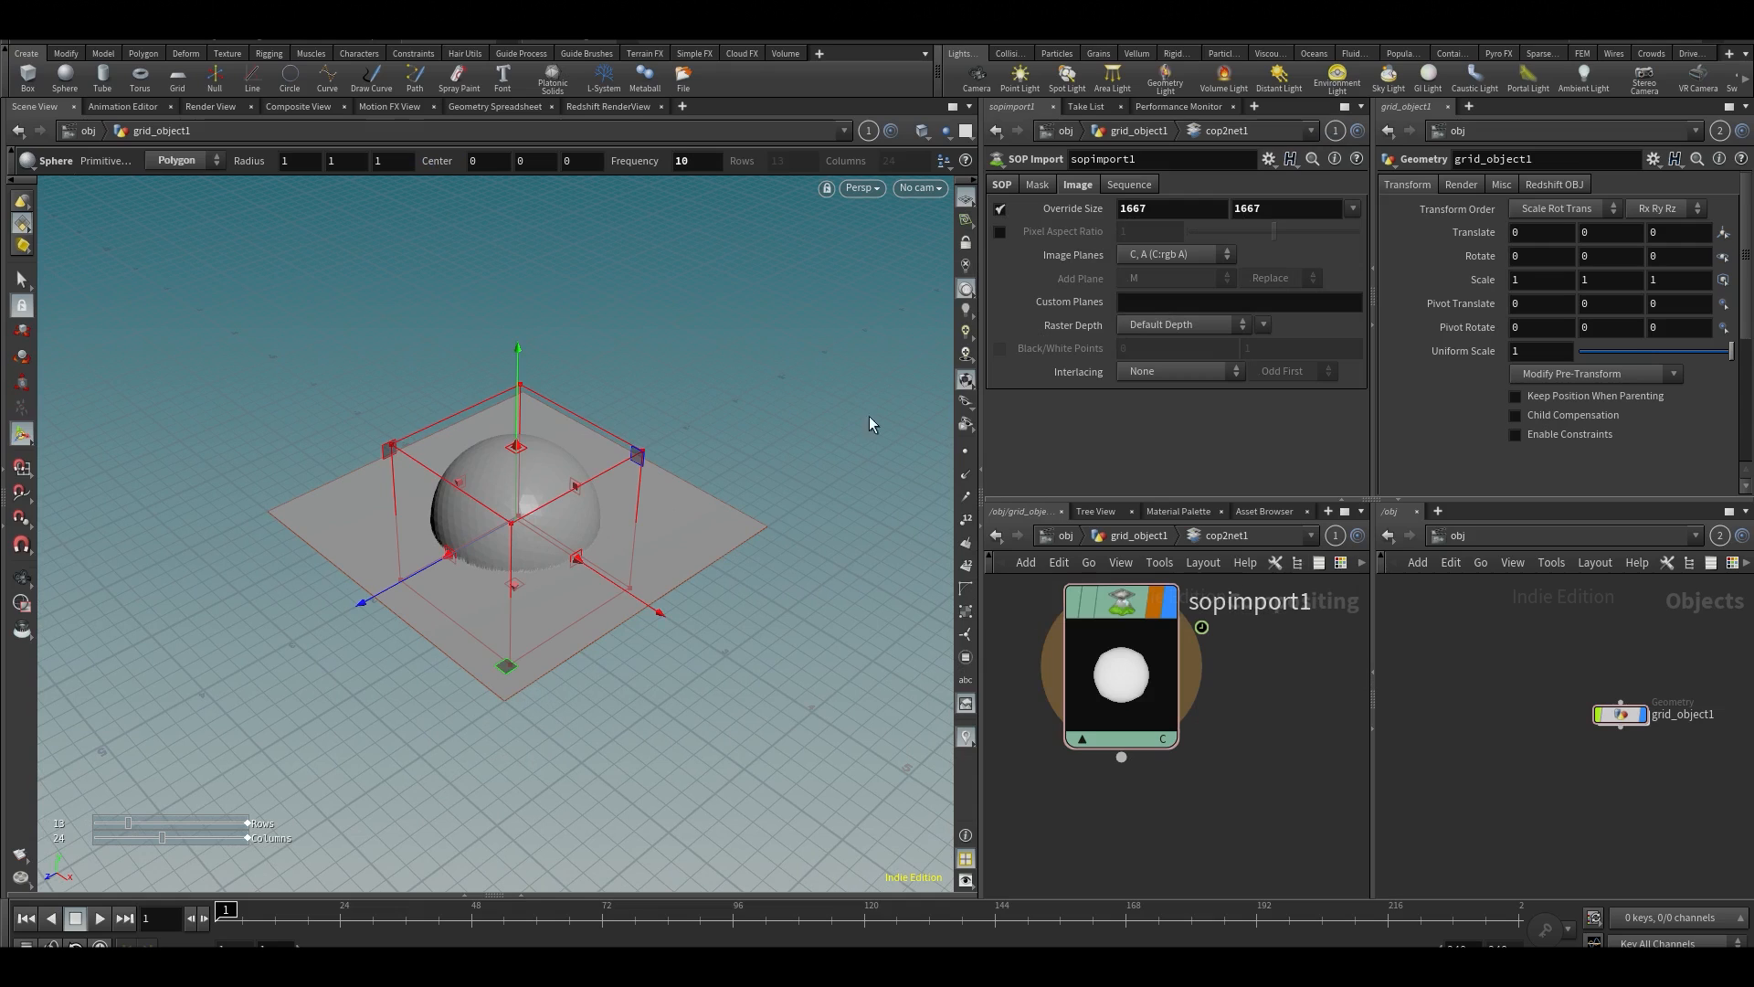
{"action": "left_click_drag", "start_coordinate": [517, 423], "coordinate": [529, 410], "text": "alt"}
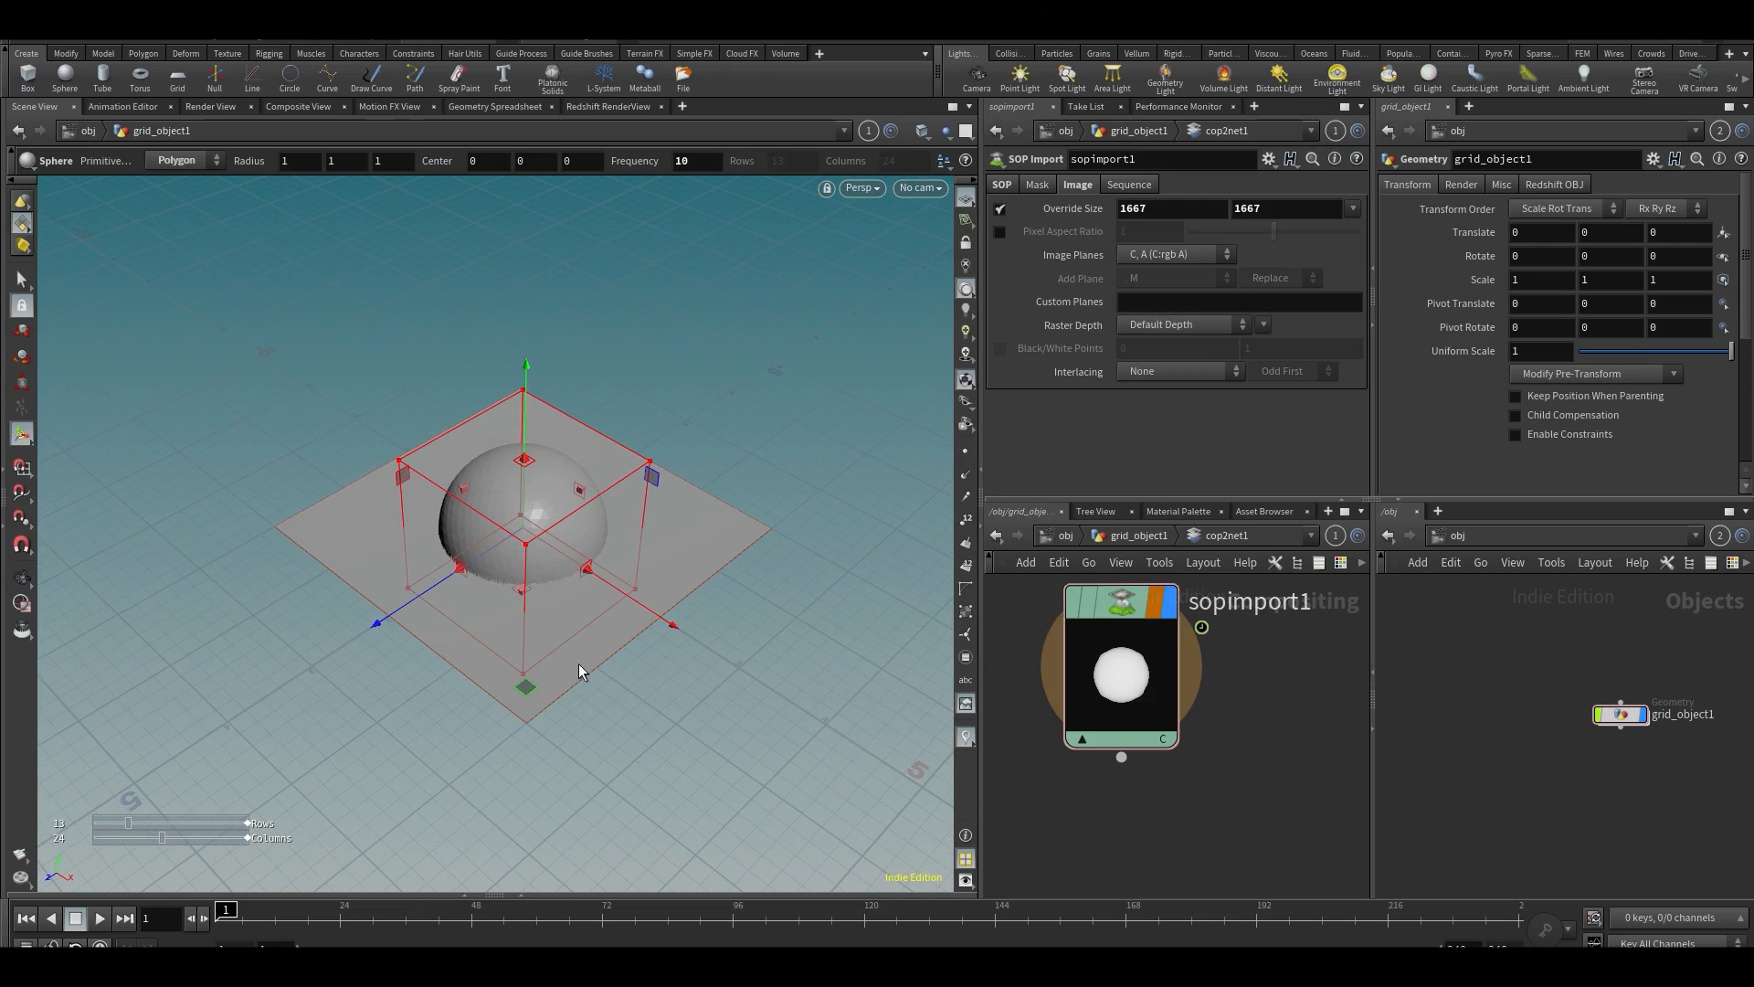
{"action": "middle_click_drag", "start_coordinate": [636, 685], "coordinate": [574, 516], "text": "alt"}
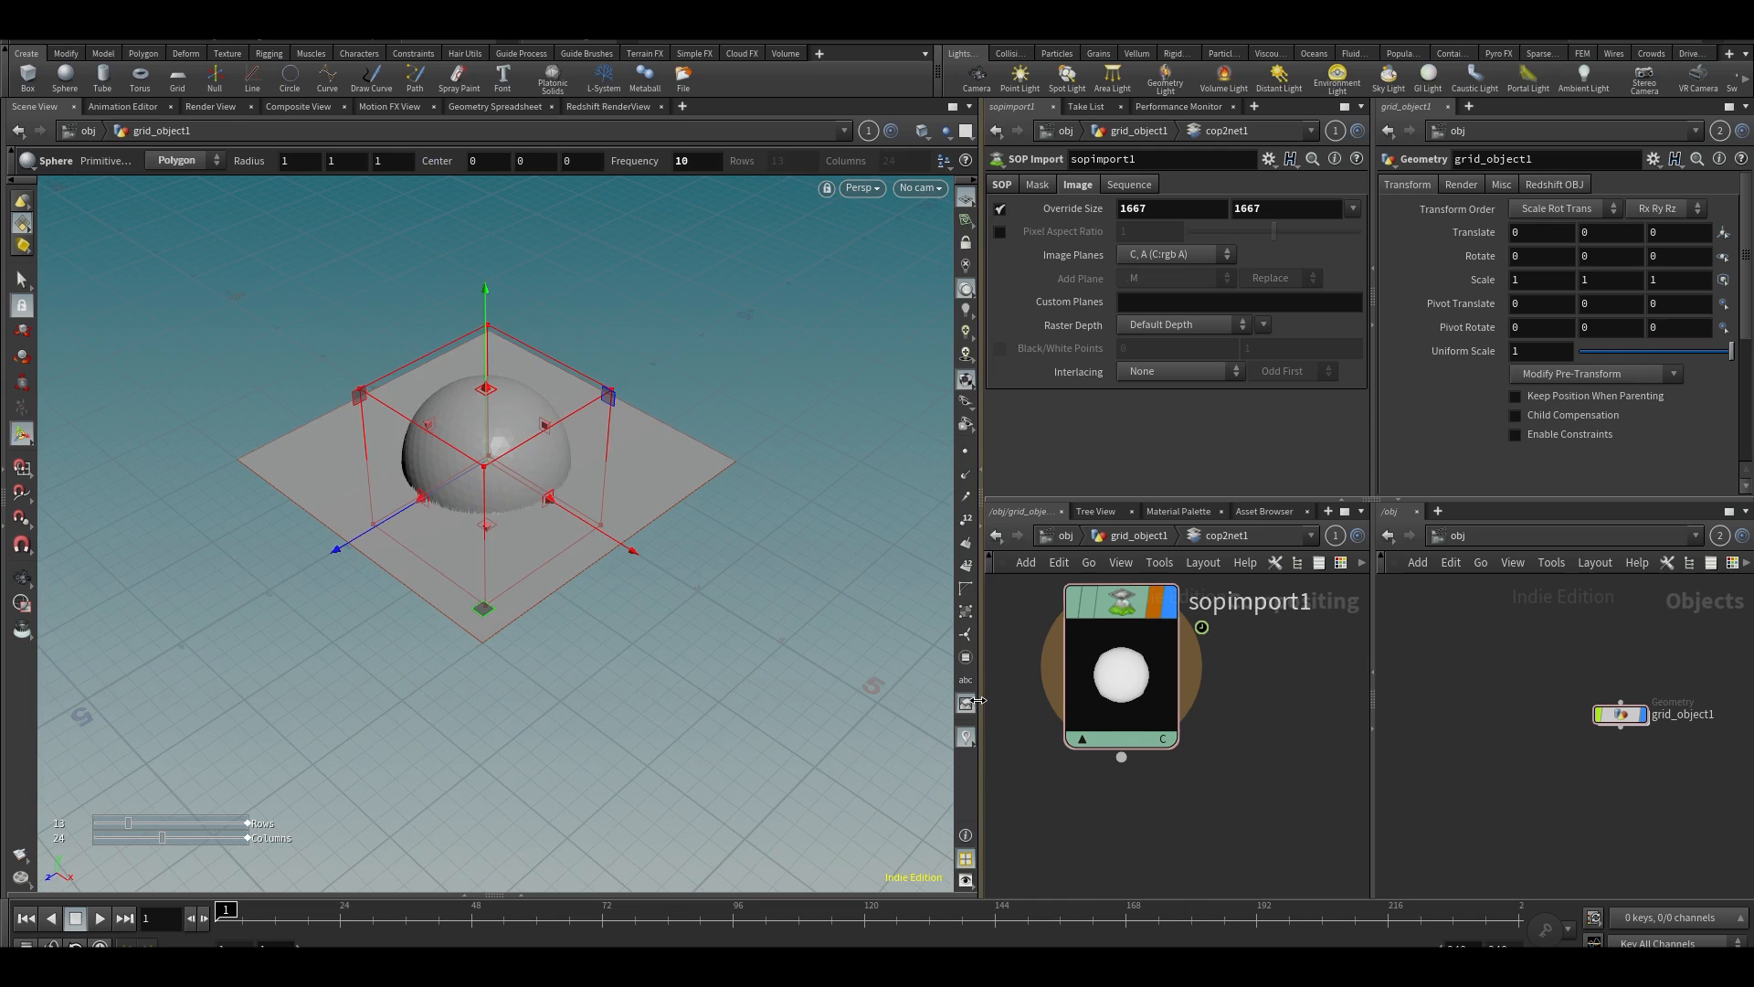
{"action": "left_click_drag", "start_coordinate": [978, 708], "coordinate": [947, 708]}
{"action": "mouse_move", "coordinate": [466, 527]}
{"action": "left_mouse_down", "text": "alt"}
{"action": "mouse_move", "coordinate": [464, 554]}
{"action": "mouse_move", "coordinate": [456, 507]}
{"action": "left_mouse_up", "text": "alt"}
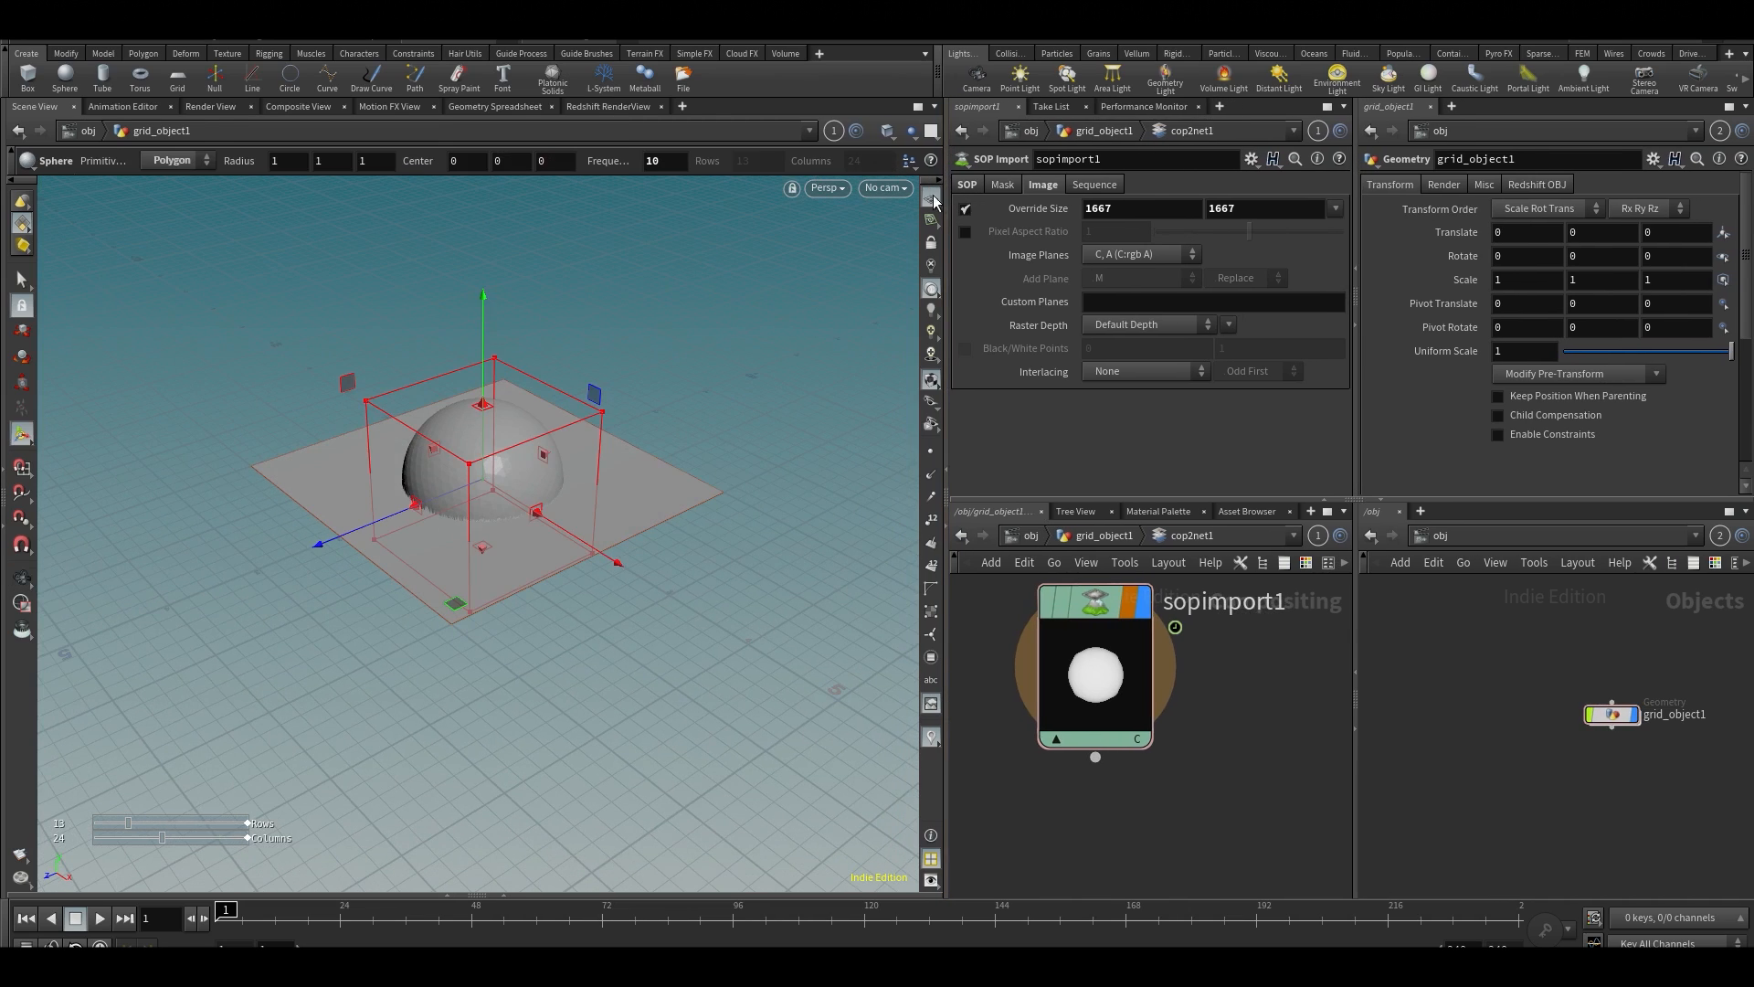
{"action": "left_click", "coordinate": [933, 197]}
{"action": "left_click_drag", "start_coordinate": [580, 463], "coordinate": [593, 467], "text": "alt"}
{"action": "scroll", "coordinate": [374, 451], "scroll_direction": "up", "scroll_amount": 2}
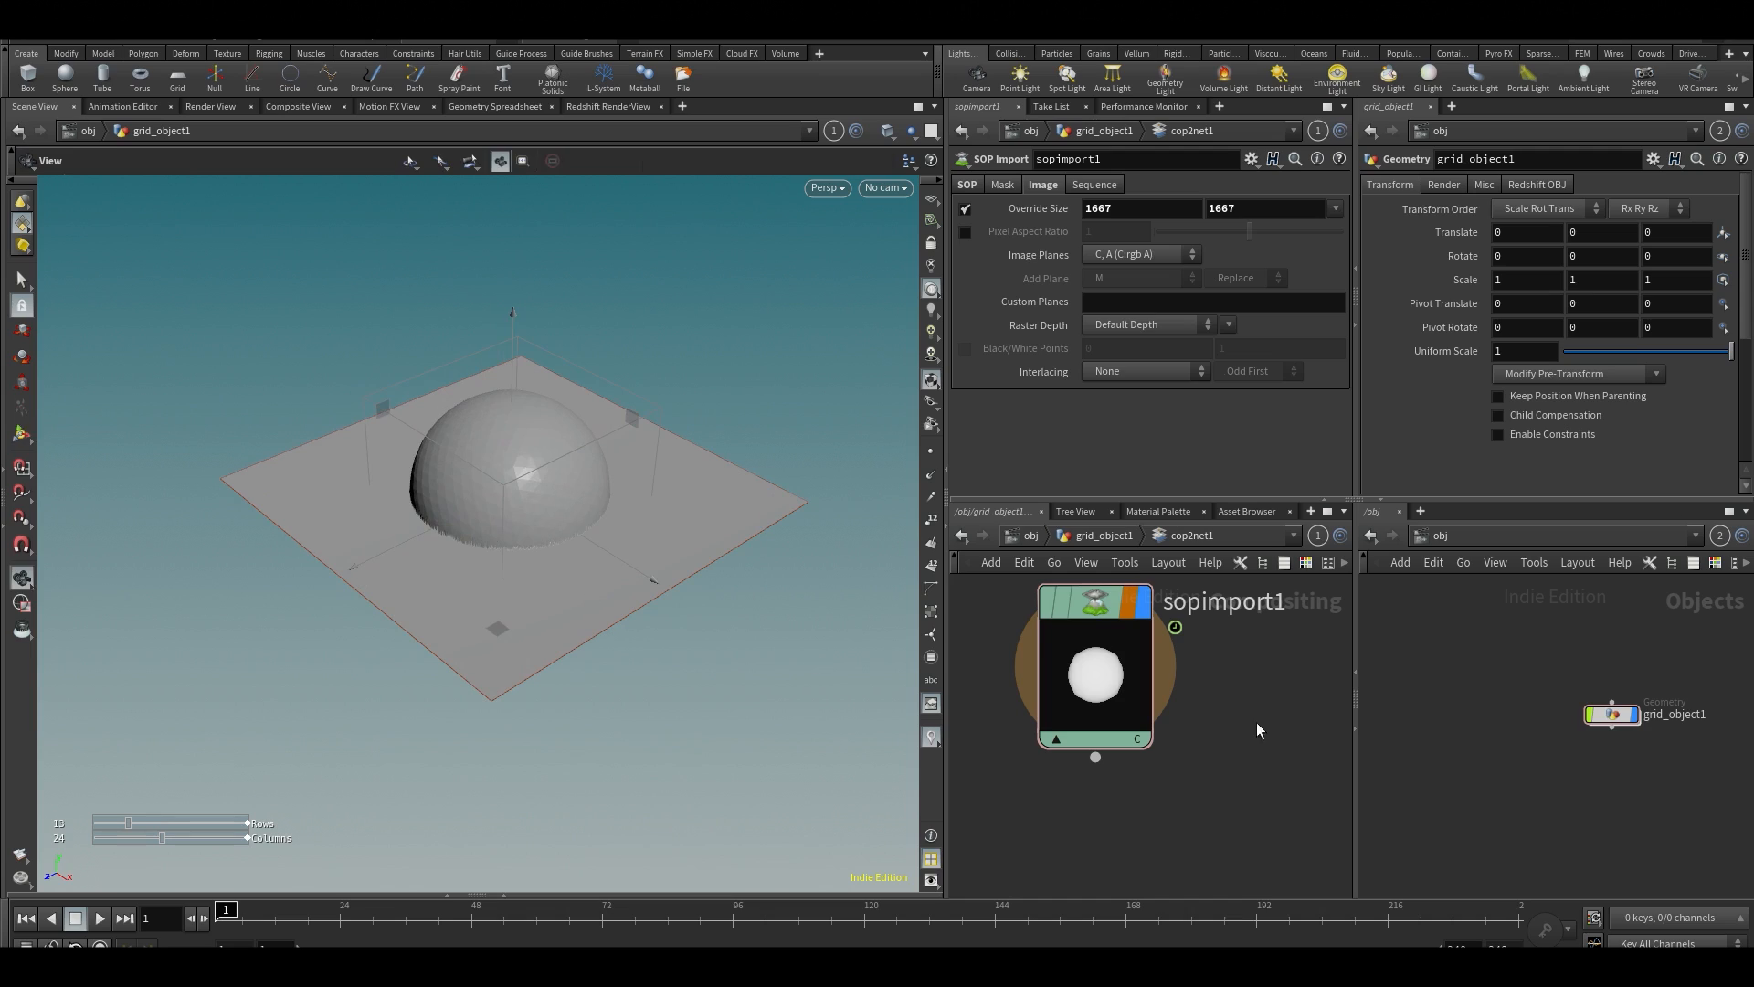
Switch the second network view to the mat context, add an RS Material Builder and enter it
{"action": "left_click", "coordinate": [1447, 535]}
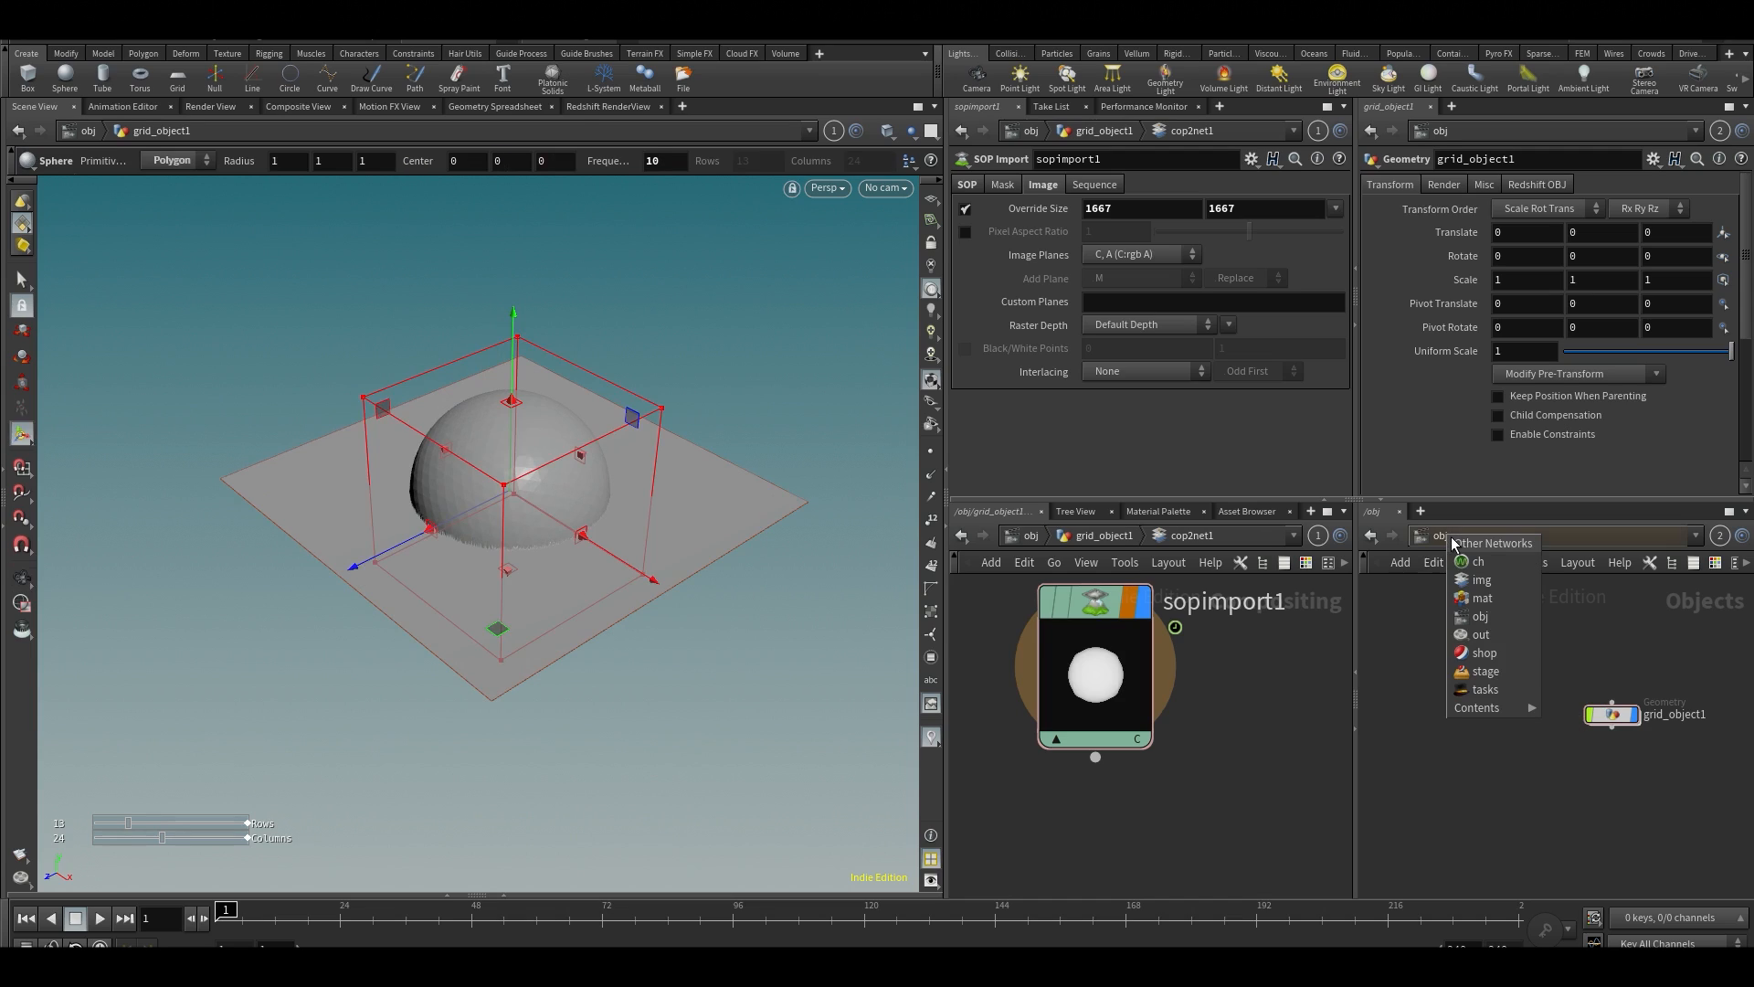
{"action": "left_click", "coordinate": [1481, 598]}
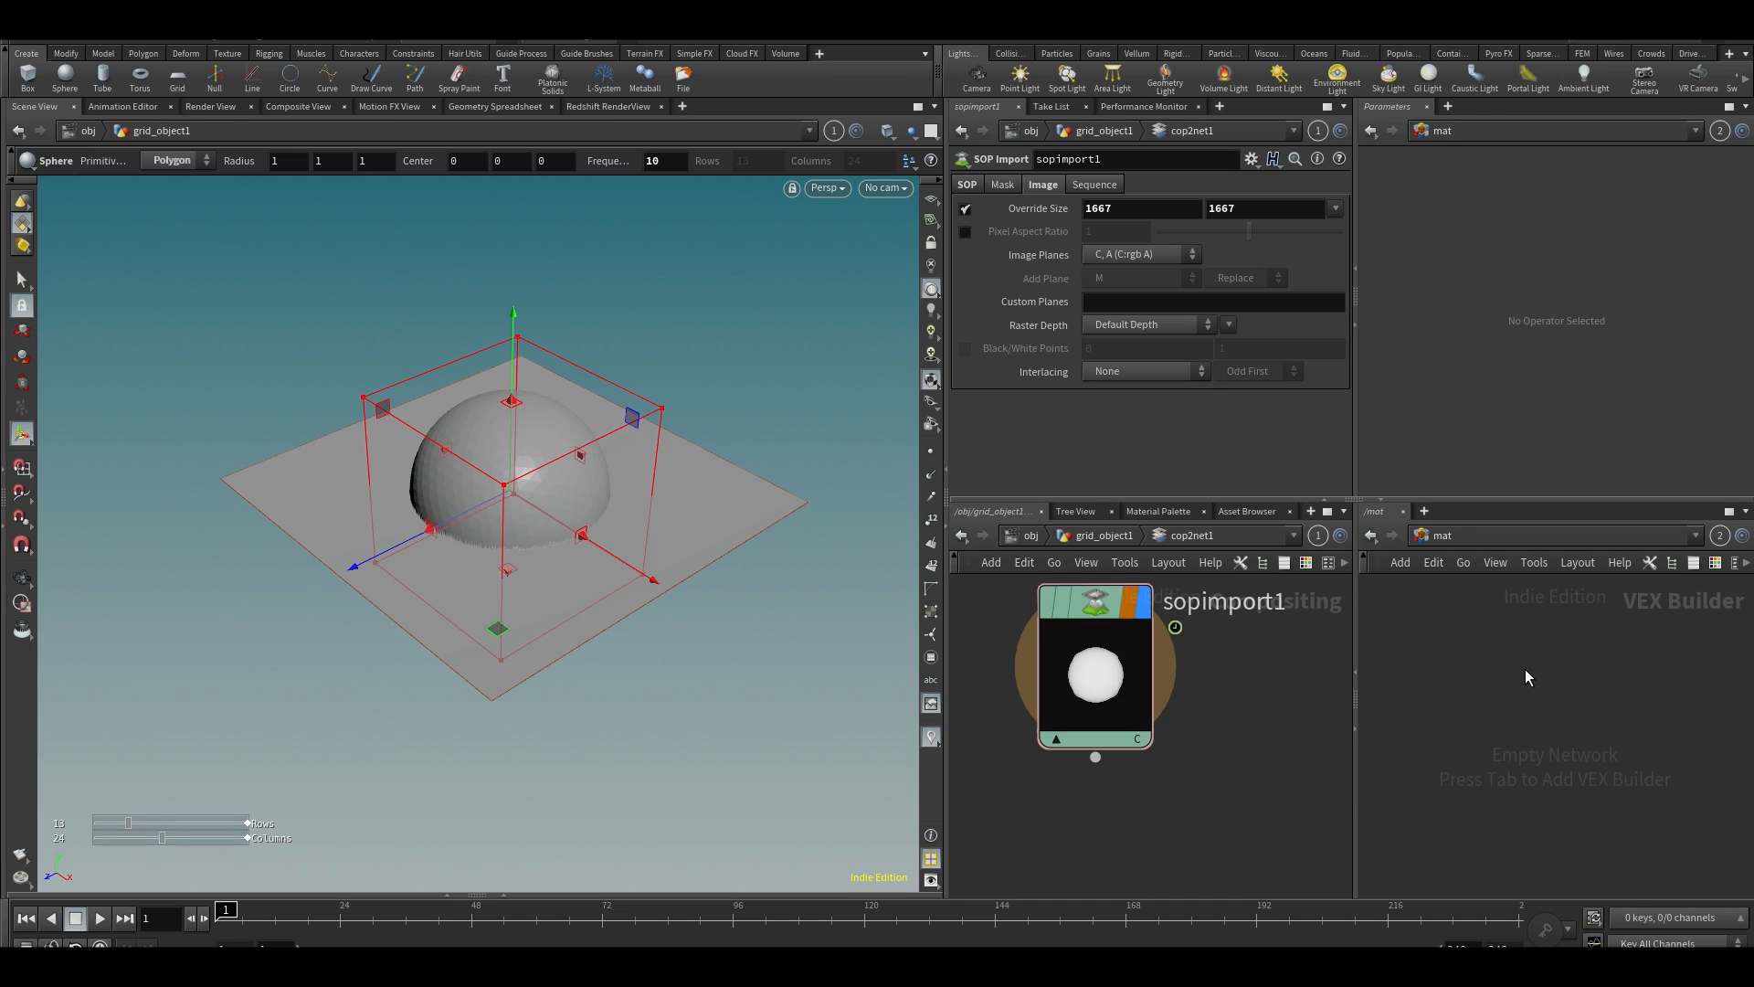
{"action": "key", "text": "Tab"}
{"action": "type", "text": "rs ma"}
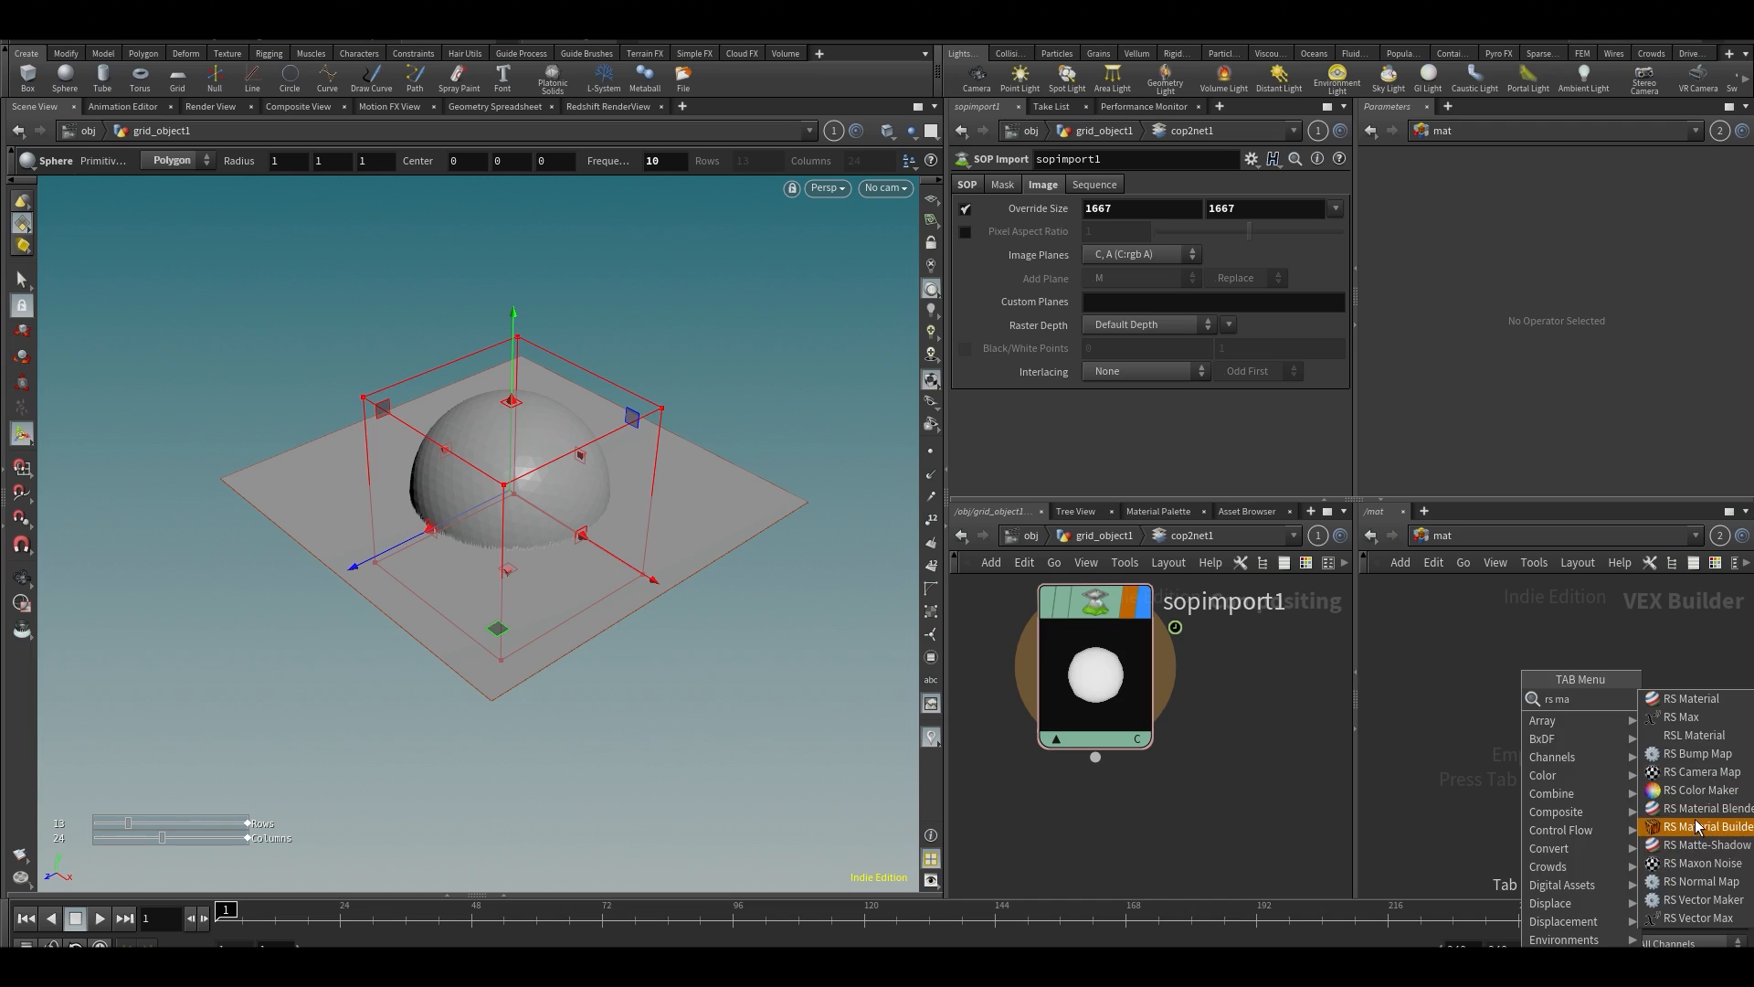
{"action": "left_click", "coordinate": [1701, 826]}
{"action": "left_click", "coordinate": [1519, 687]}
{"action": "left_click_drag", "start_coordinate": [1516, 687], "coordinate": [1609, 691]}
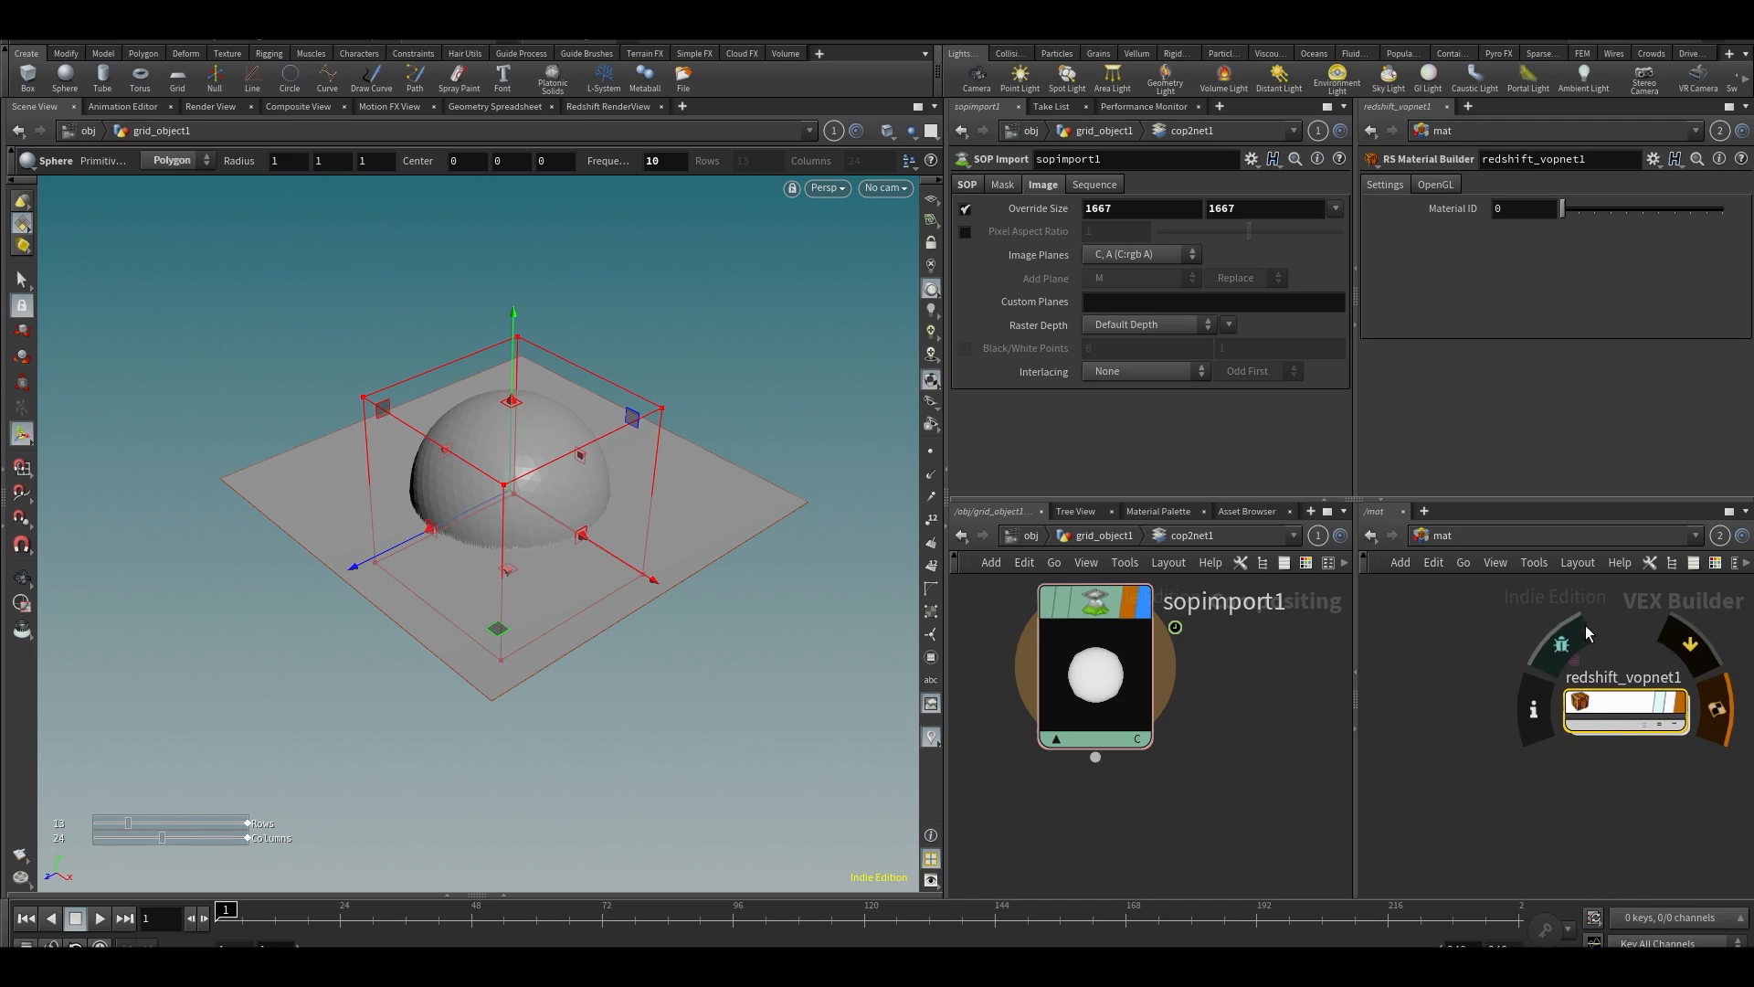
{"action": "double_click", "coordinate": [1597, 698]}
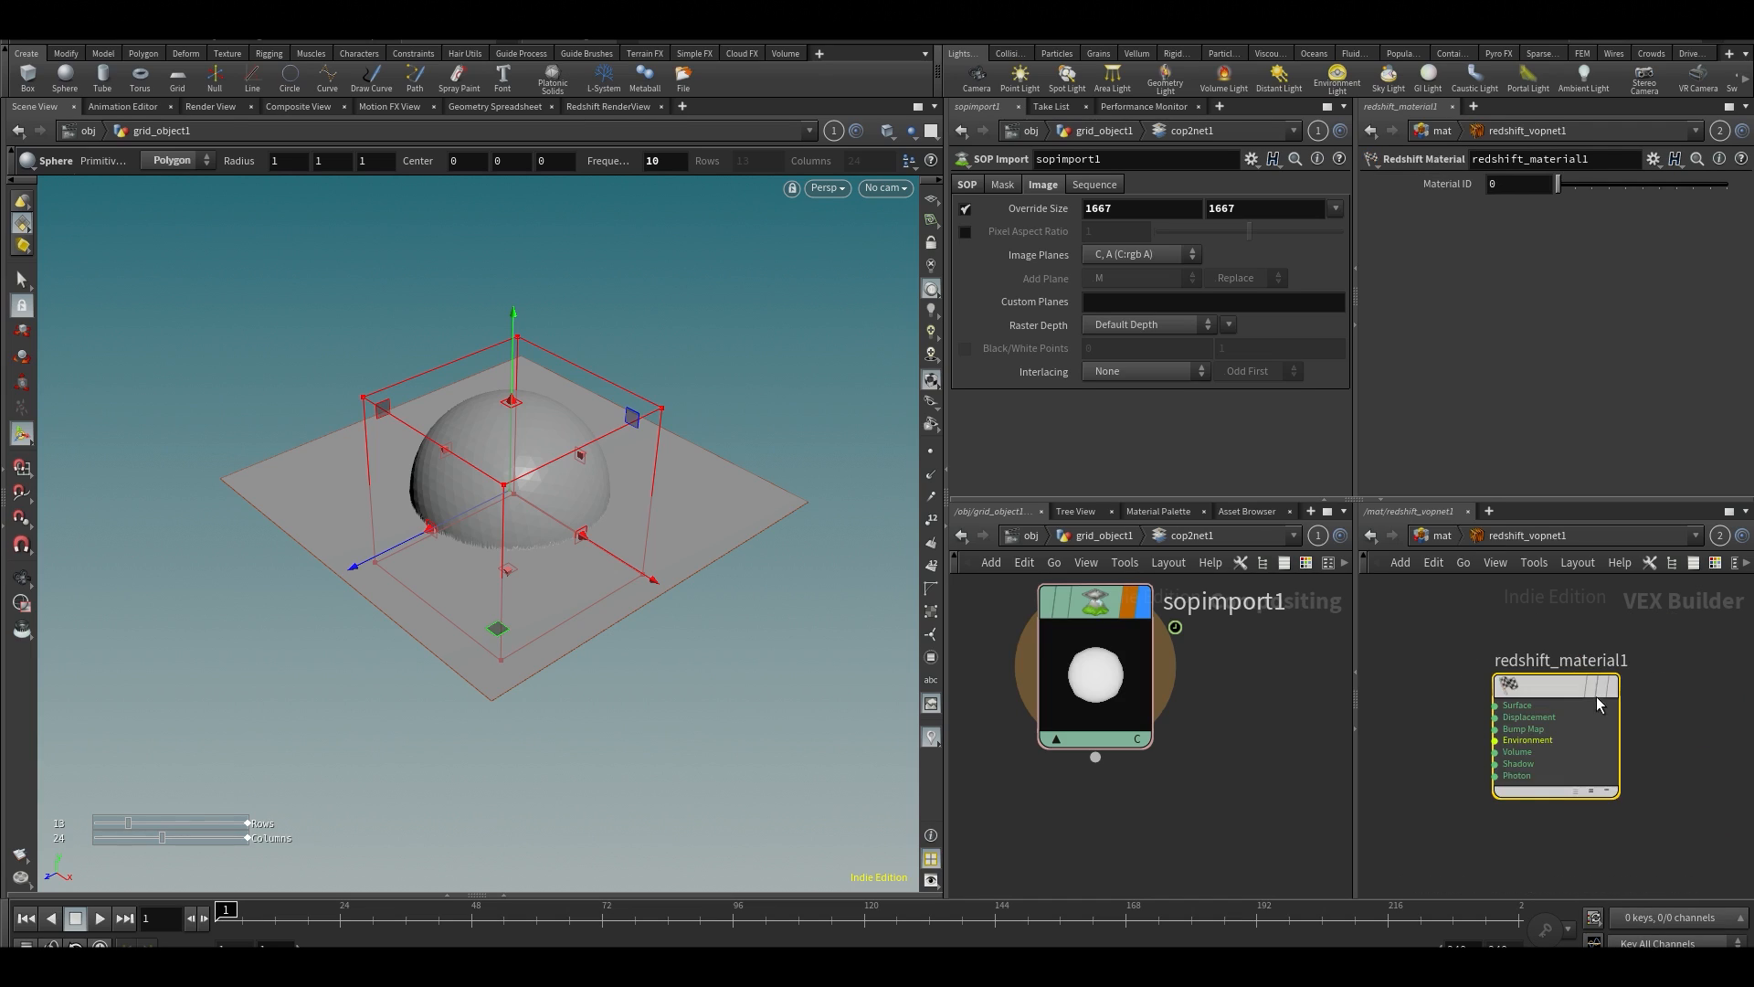
Maximize the network editor, add an RS Material node and connect its outColor to the Redshift material's Surface input
{"action": "left_click", "coordinate": [1449, 644]}
{"action": "key", "text": "ctrl+b"}
{"action": "middle_click_drag", "start_coordinate": [636, 491], "coordinate": [742, 509]}
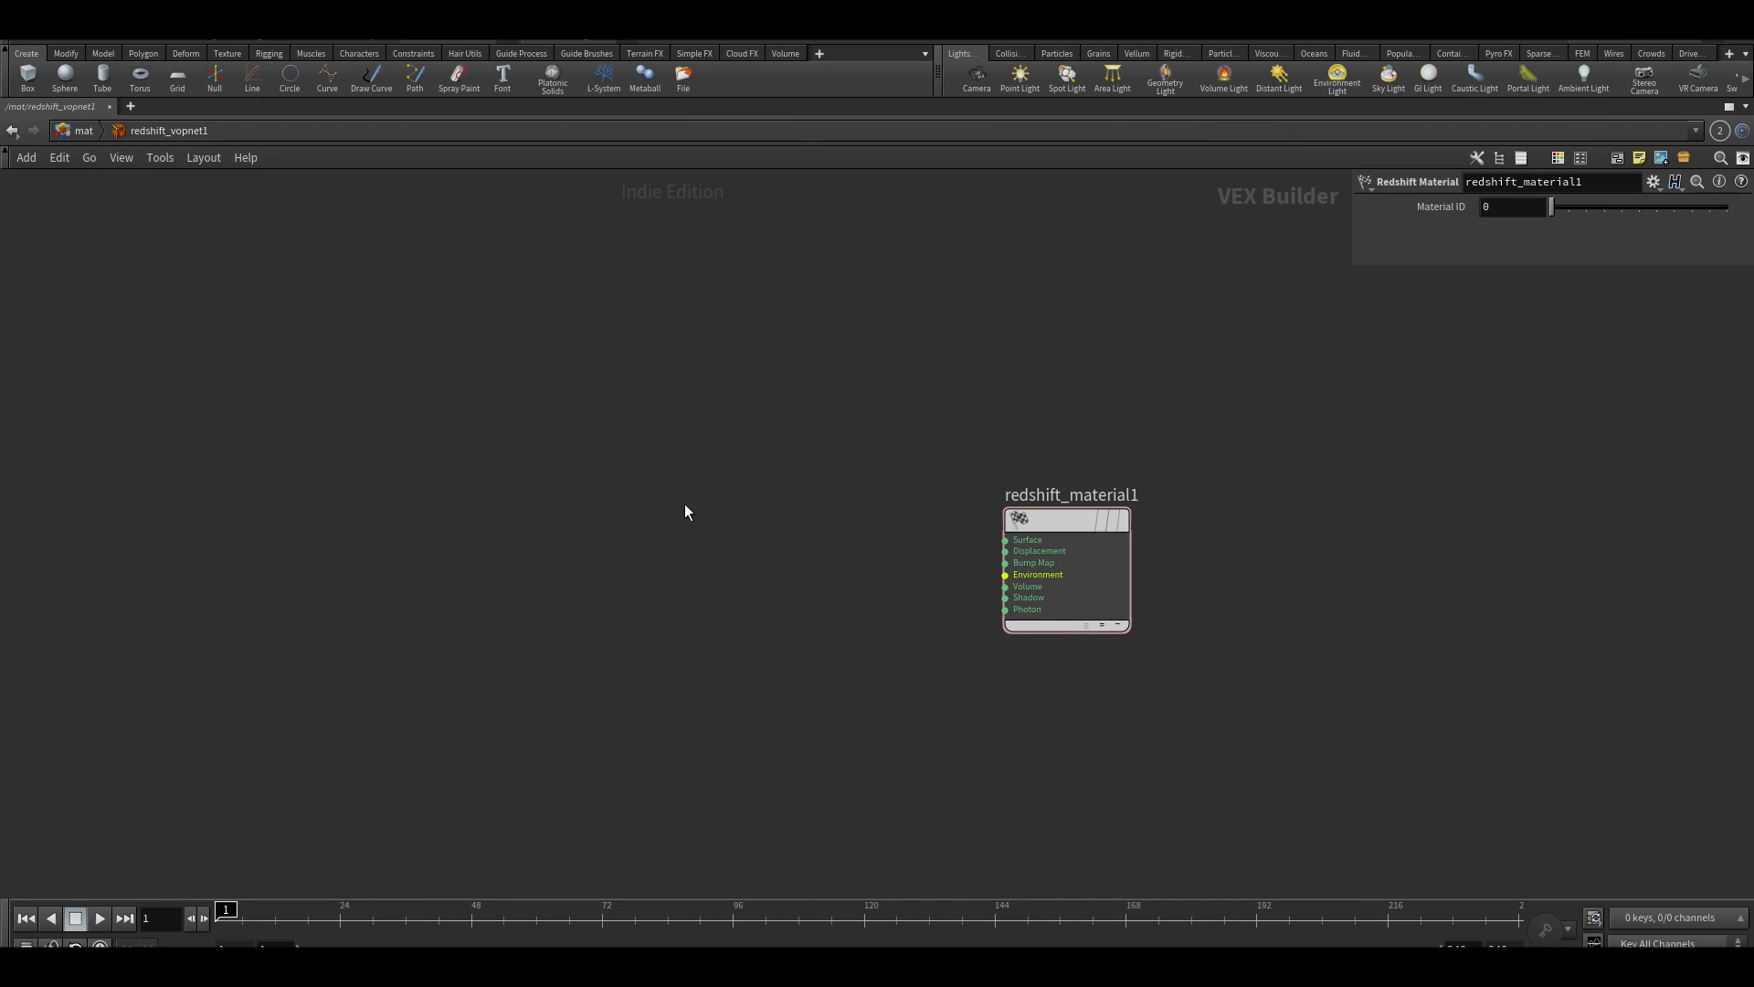
{"action": "key", "text": "Tab"}
{"action": "mouse_move", "coordinate": [746, 628]}
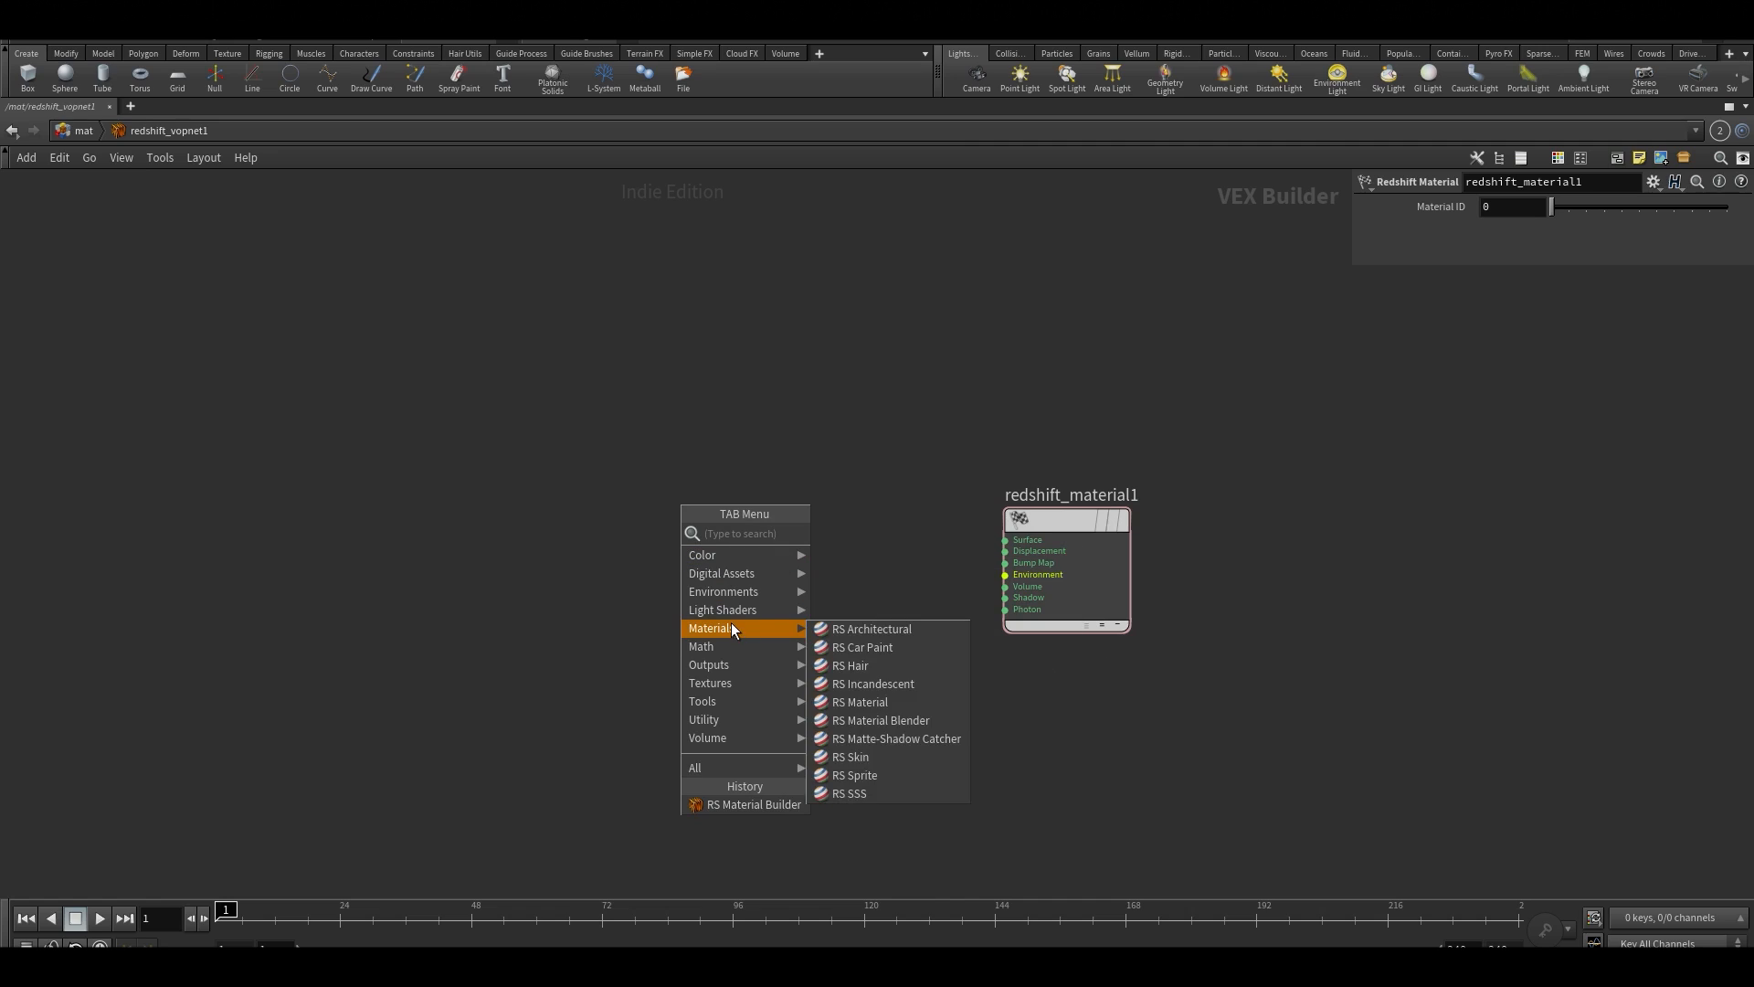
{"action": "left_click", "coordinate": [908, 704]}
{"action": "left_click", "coordinate": [777, 541]}
{"action": "left_click", "coordinate": [838, 561]}
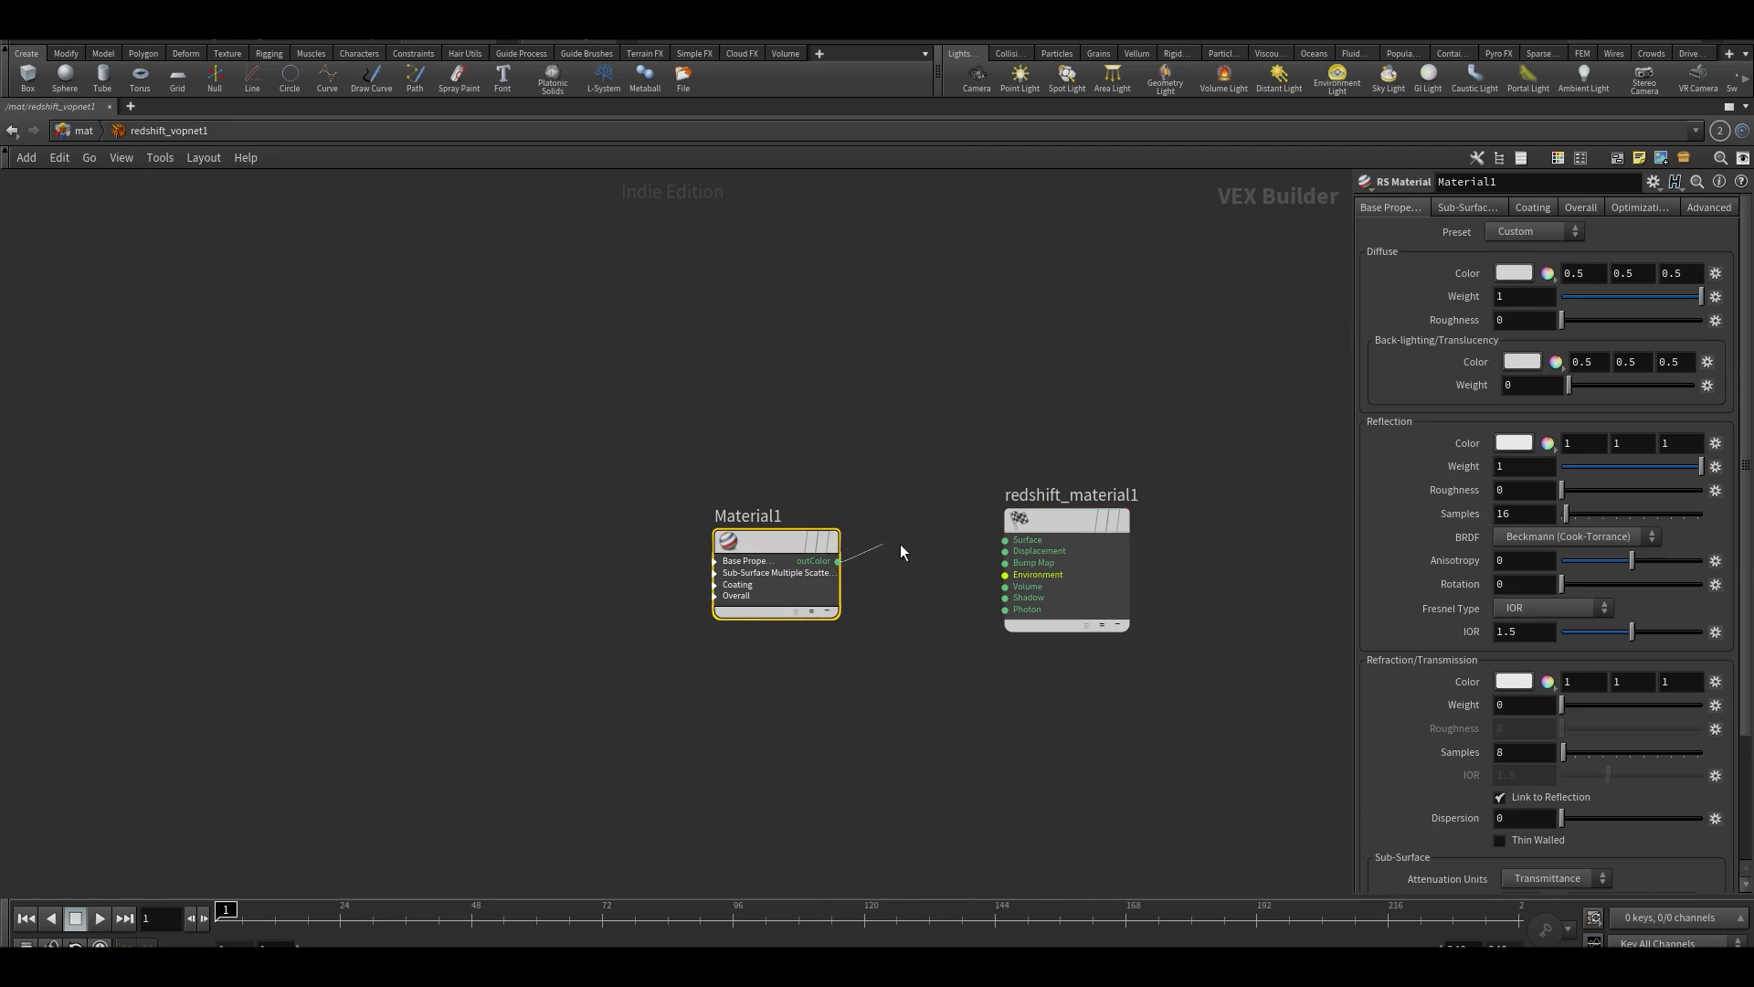
{"action": "left_click", "coordinate": [1004, 540]}
Add an RS Displacement node above the RS Material and connect its output to the Redshift material's Displacement input
{"action": "left_click_drag", "start_coordinate": [776, 540], "coordinate": [699, 593]}
{"action": "middle_click_drag", "start_coordinate": [728, 391], "coordinate": [728, 557]}
{"action": "left_click", "coordinate": [710, 527]}
{"action": "scroll", "coordinate": [702, 550], "scroll_direction": "down", "scroll_amount": 1}
{"action": "scroll", "coordinate": [700, 552], "scroll_direction": "up", "scroll_amount": 2}
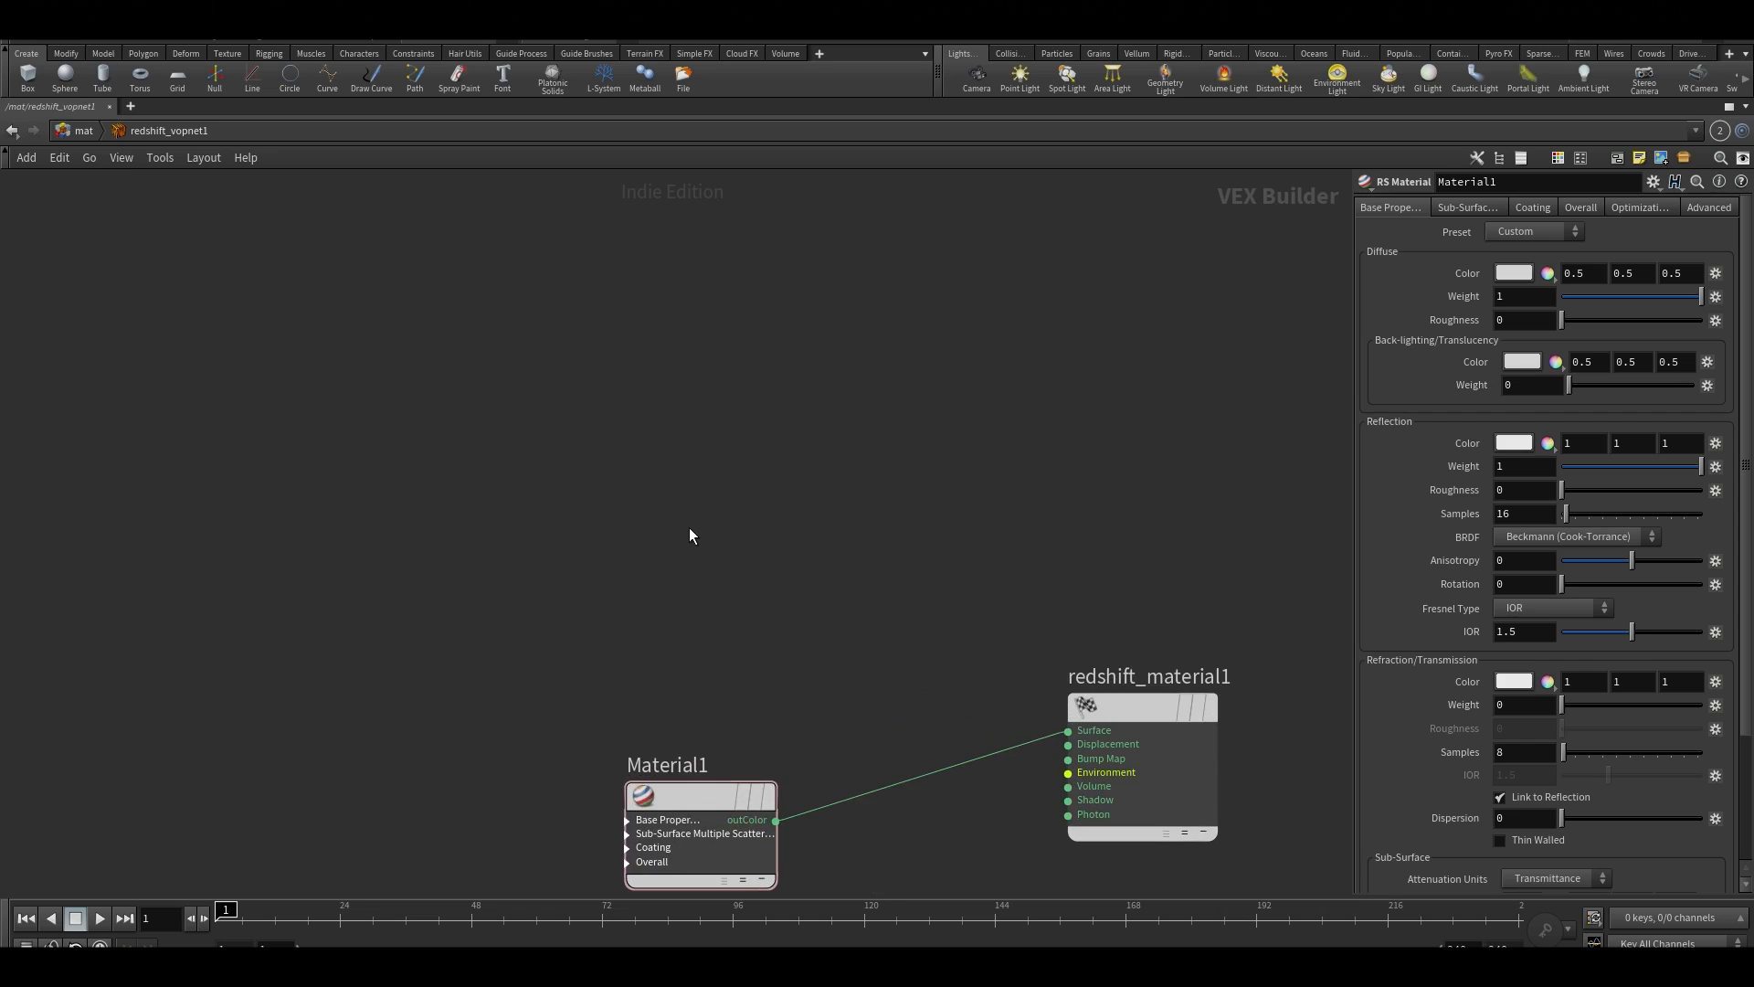
{"action": "key", "text": "Tab"}
{"action": "type", "text": "dis"}
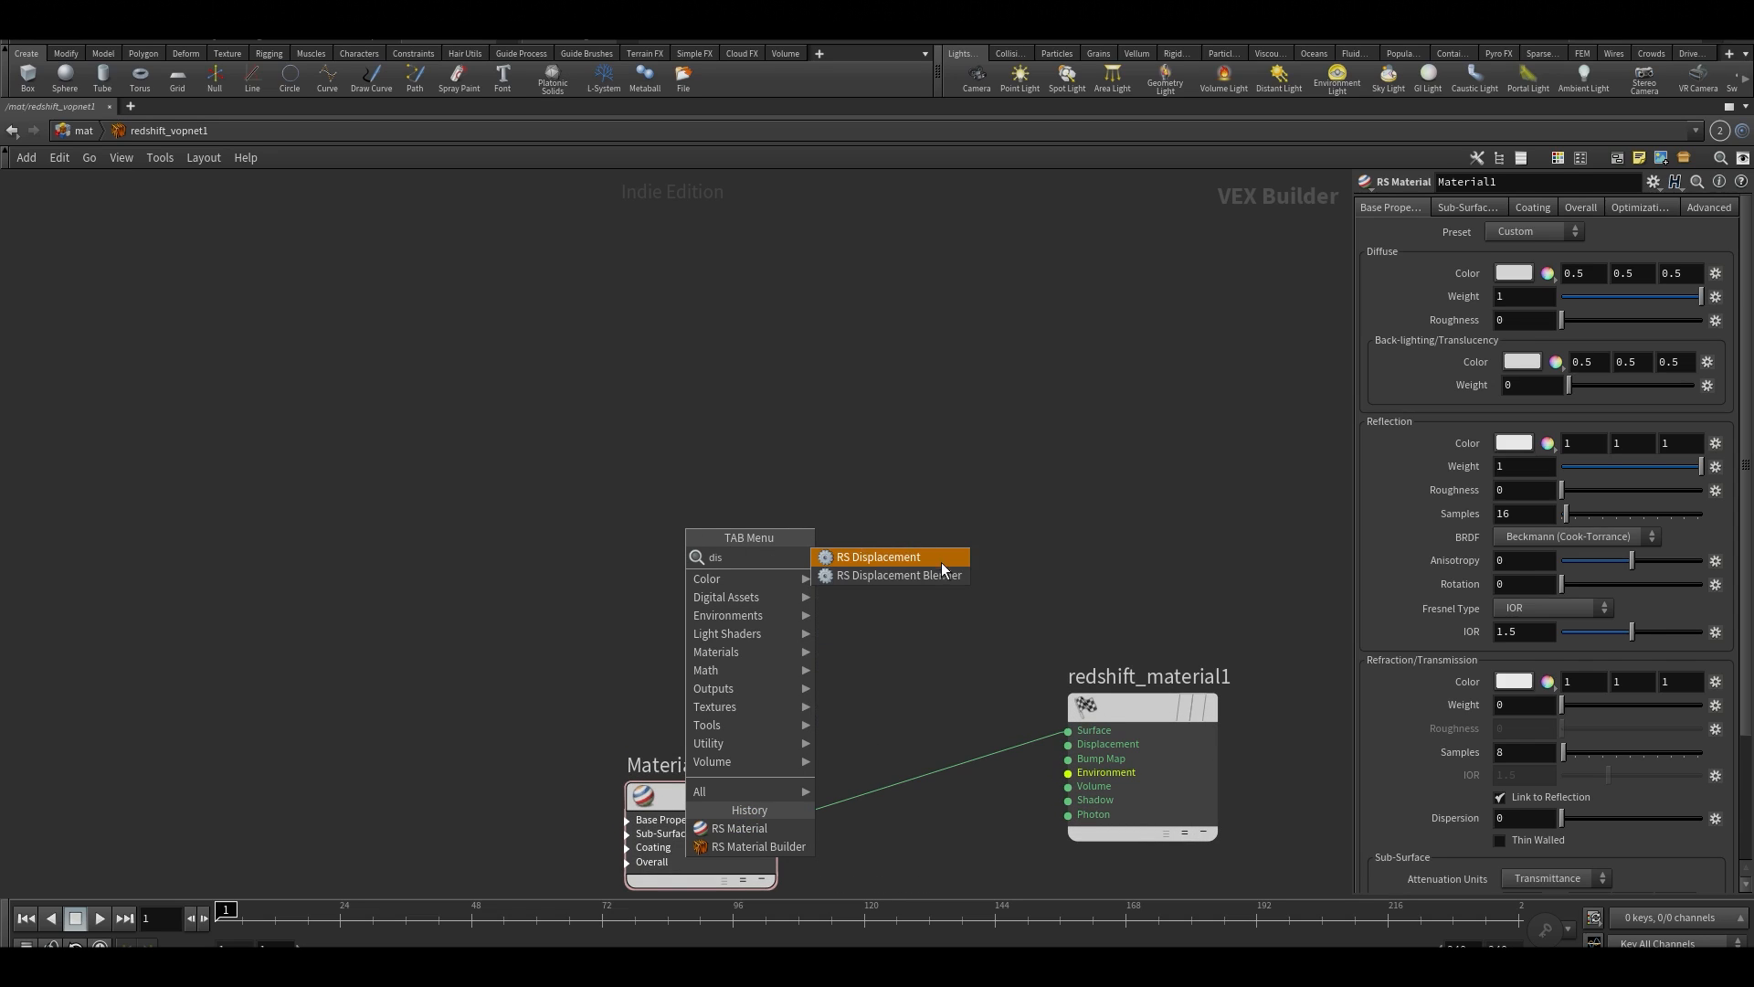
{"action": "left_click", "coordinate": [889, 561]}
{"action": "left_click", "coordinate": [776, 500]}
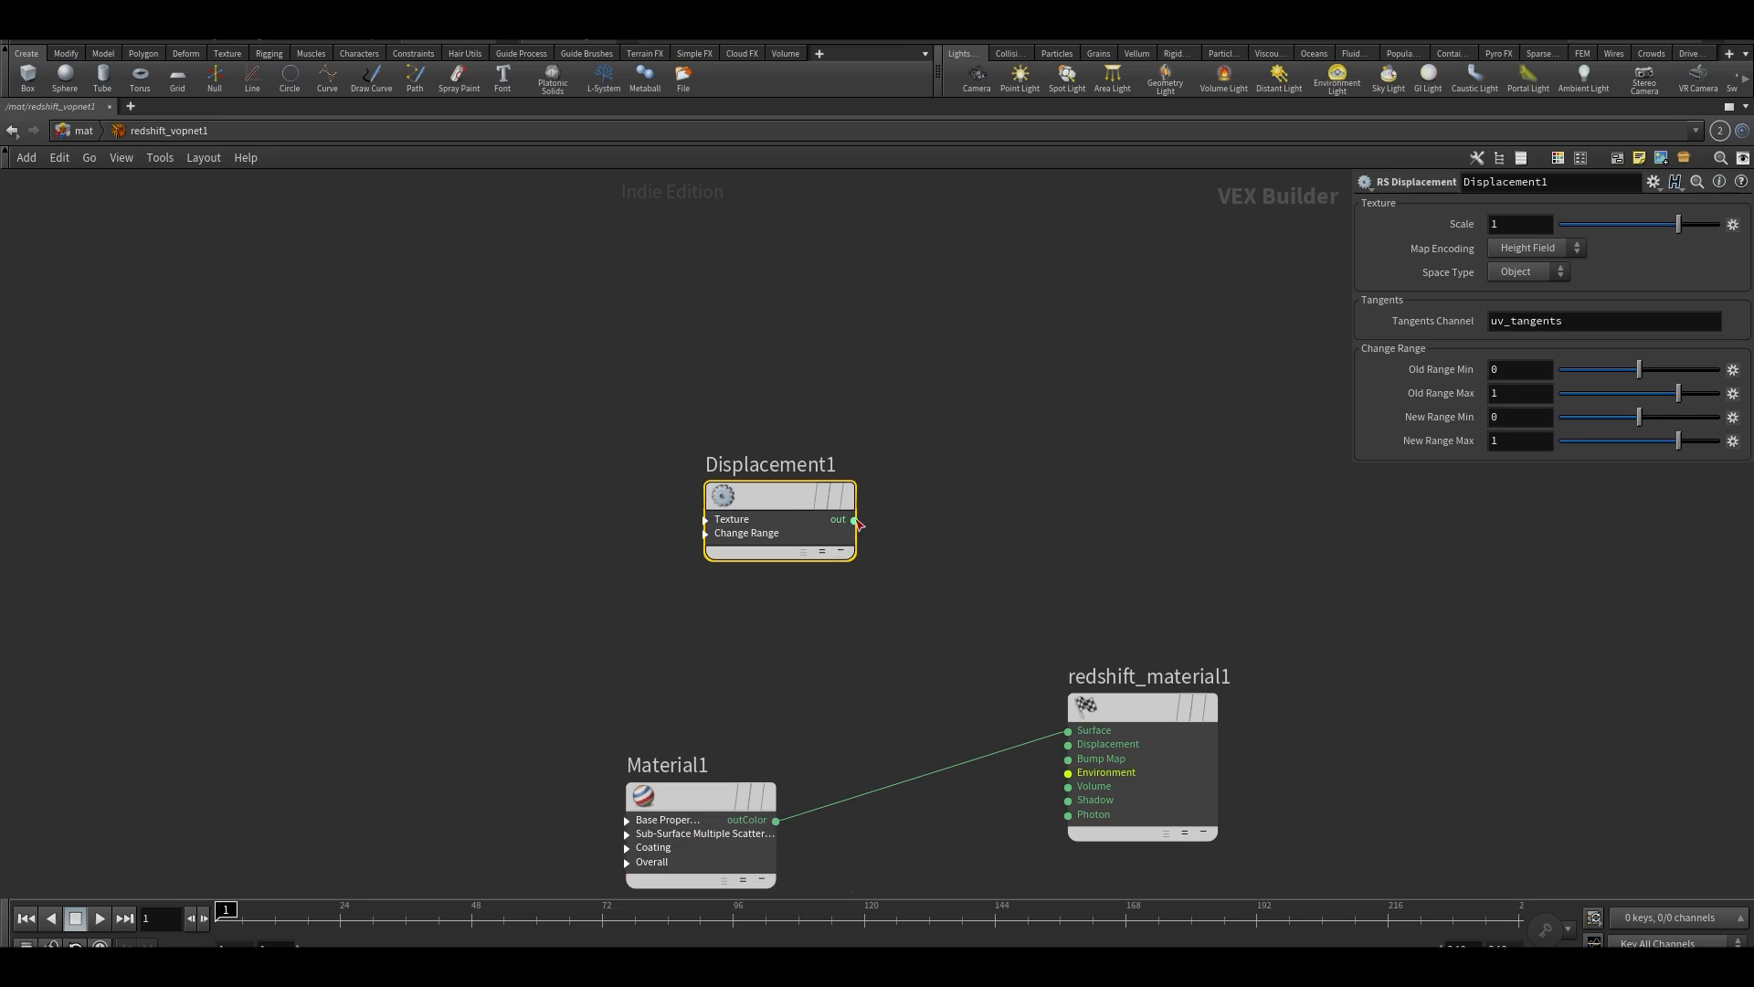
{"action": "left_click", "coordinate": [1056, 743]}
{"action": "left_click_drag", "start_coordinate": [1149, 709], "coordinate": [1344, 719]}
{"action": "middle_click_drag", "start_coordinate": [663, 525], "coordinate": [777, 558]}
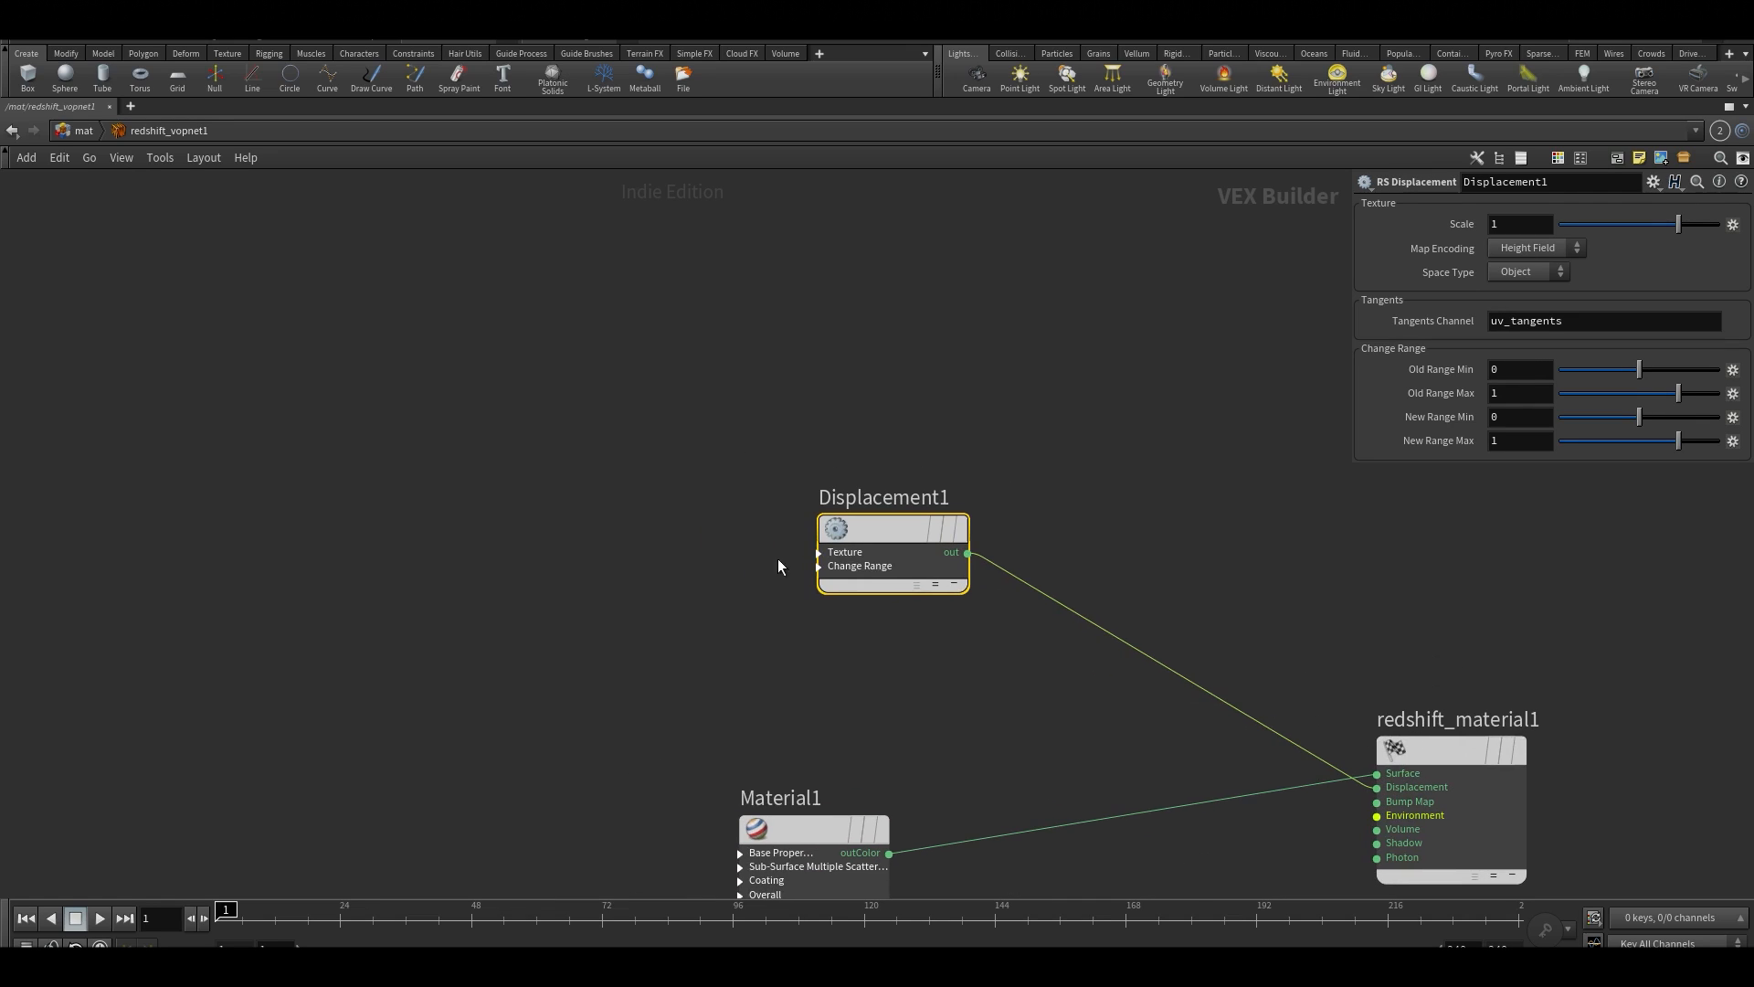
Add an RS Texture node and connect its outColor to the RS Displacement node's texMap input
{"action": "left_click", "coordinate": [818, 552]}
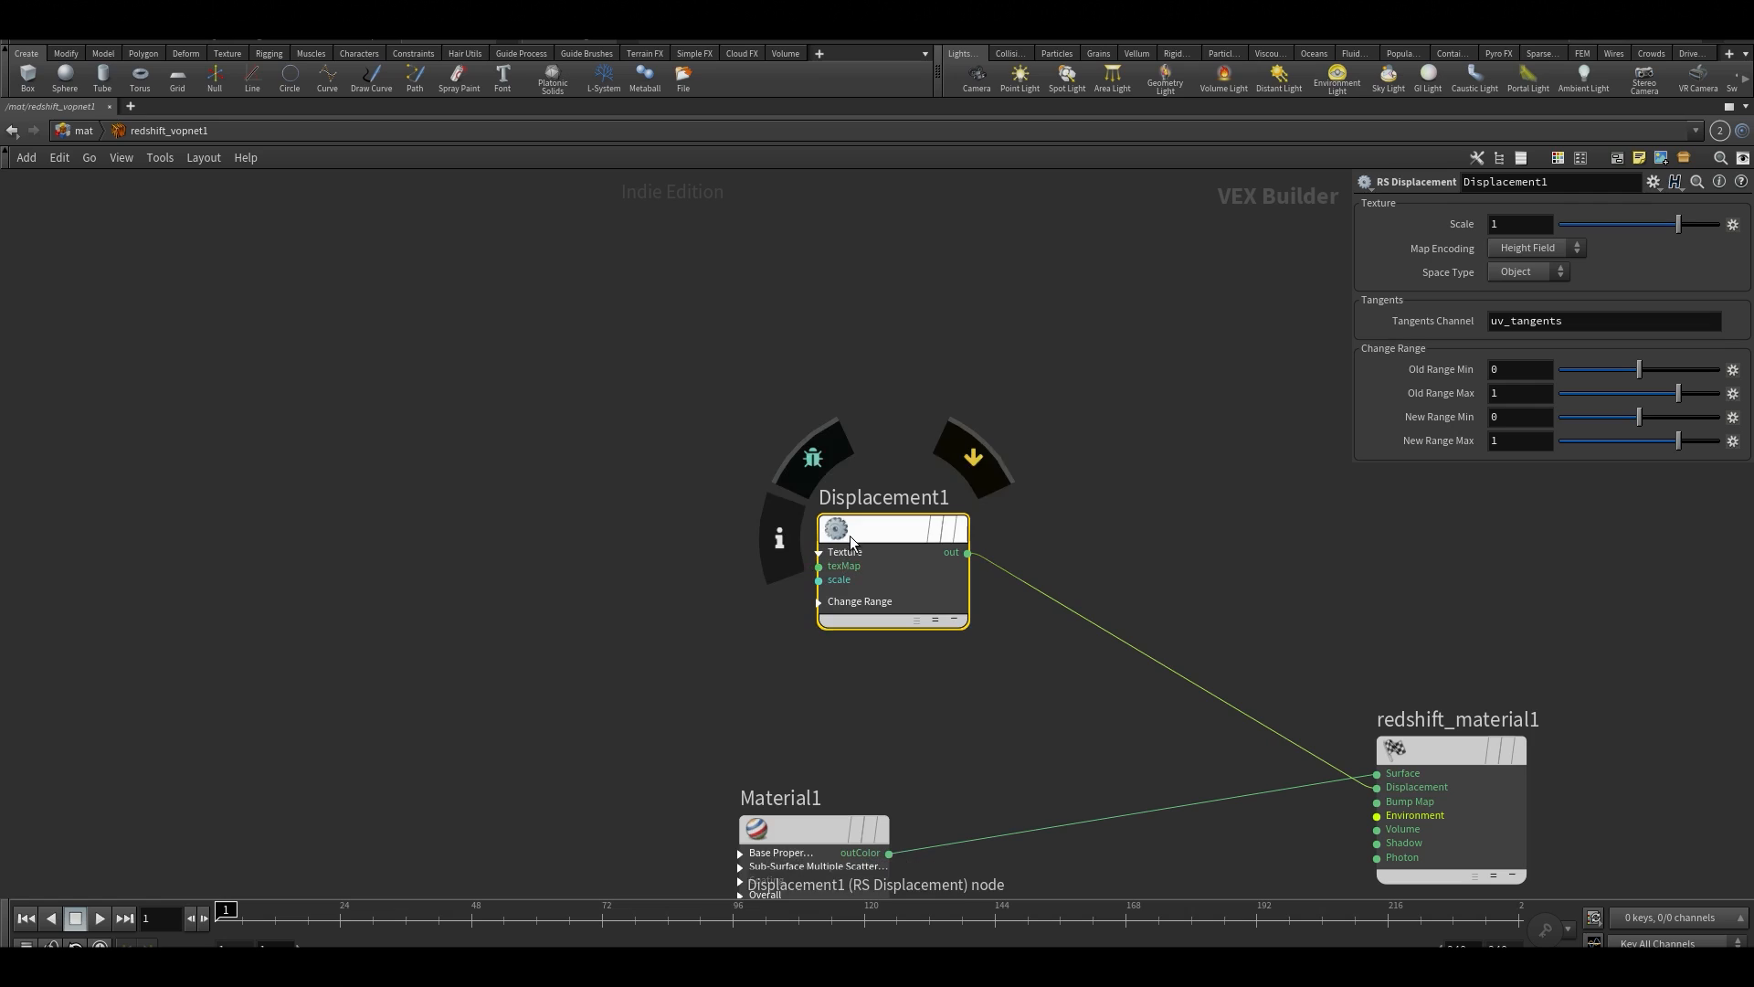
{"action": "left_click_drag", "start_coordinate": [850, 535], "coordinate": [938, 547]}
{"action": "key", "text": "Tab"}
{"action": "type", "text": "te"}
{"action": "mouse_move", "coordinate": [770, 599]}
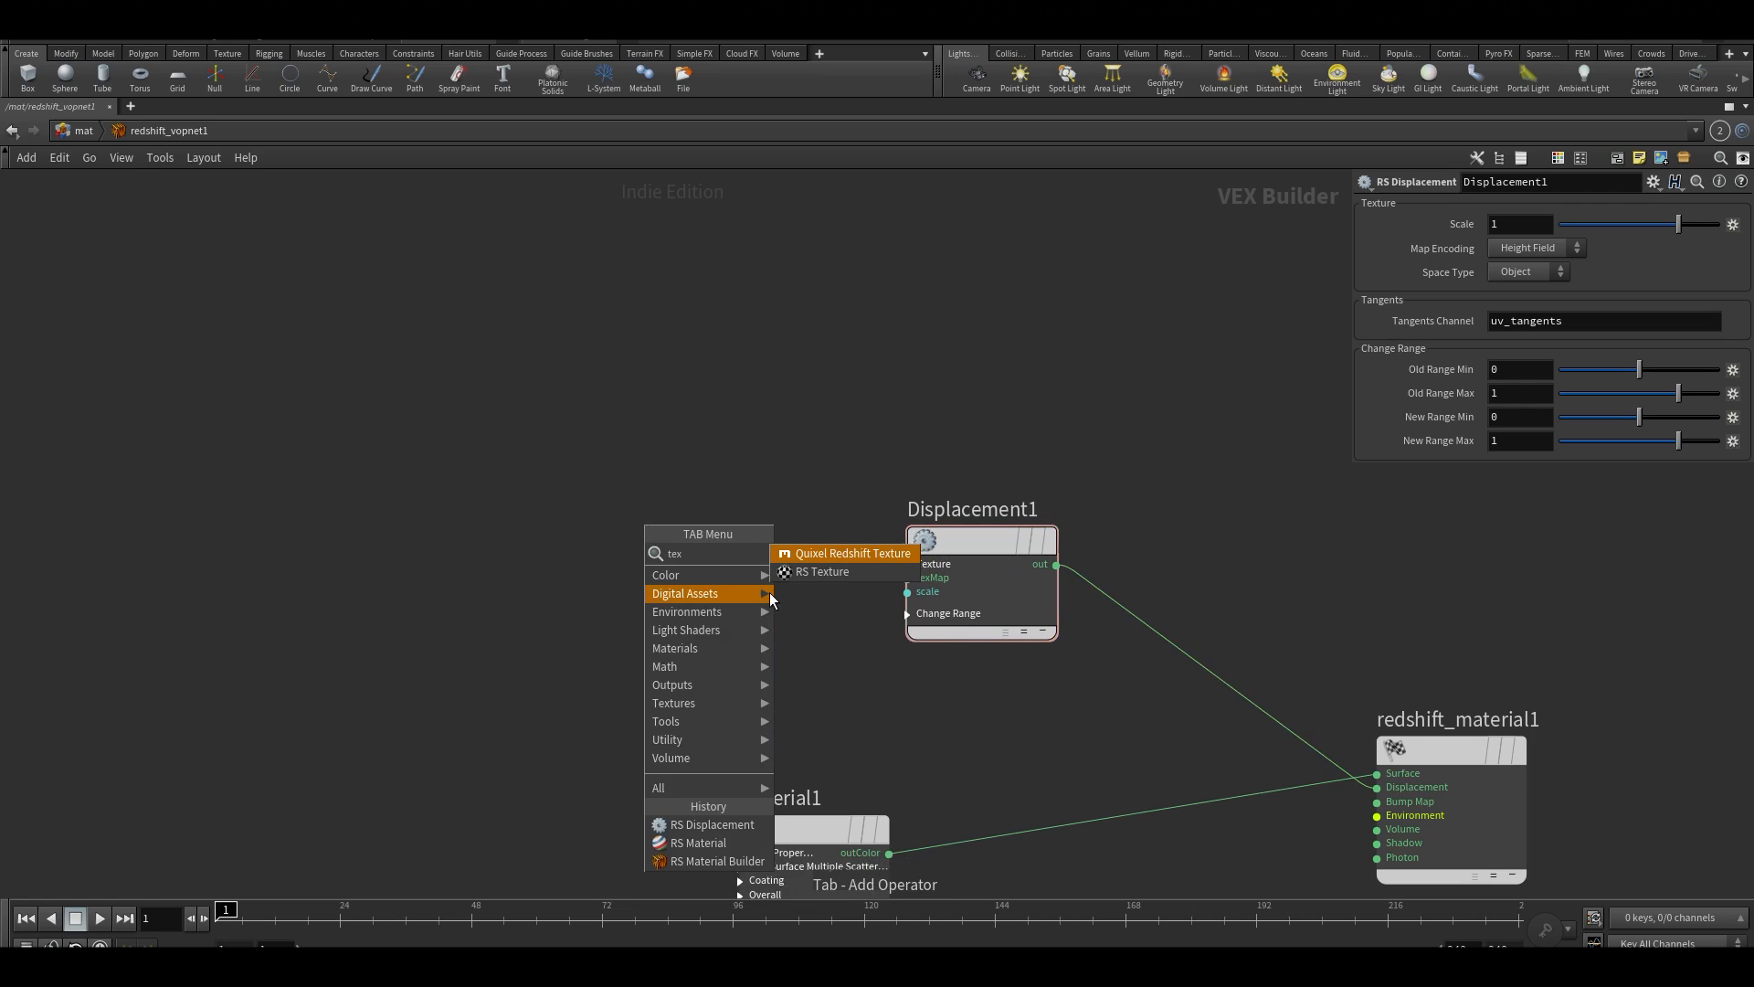
{"action": "left_click", "coordinate": [823, 571]}
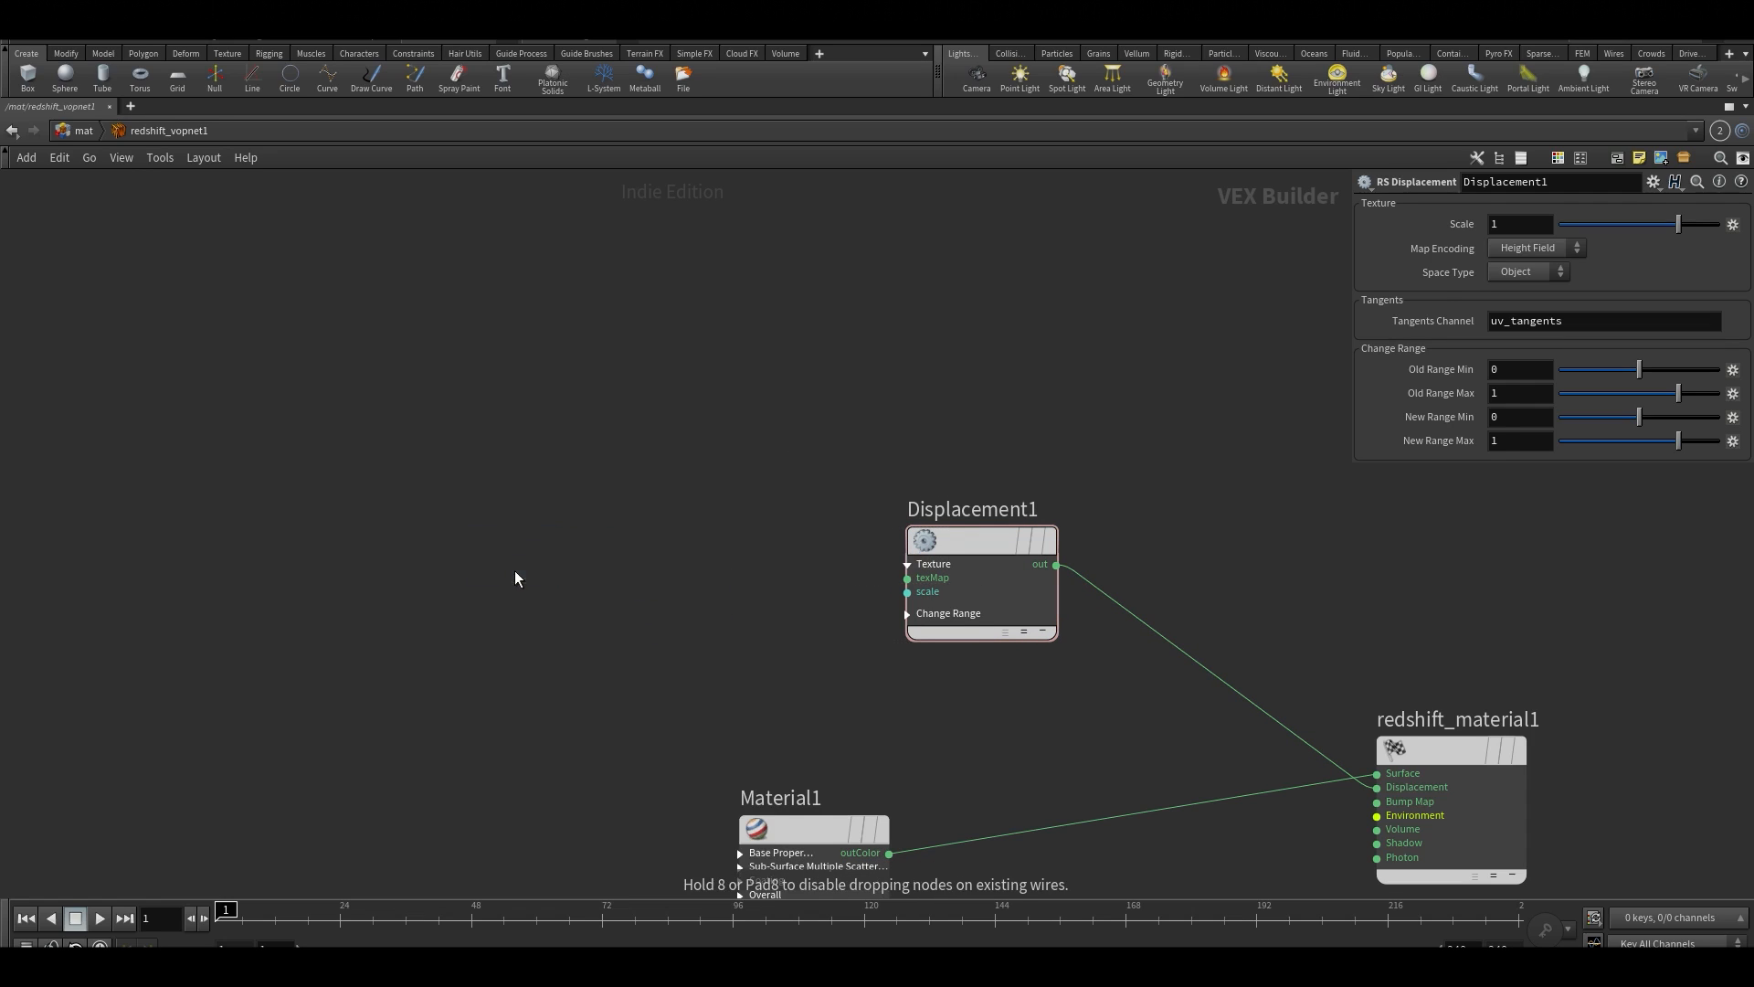
{"action": "left_click", "coordinate": [514, 578]}
{"action": "left_click", "coordinate": [588, 593]}
{"action": "left_click", "coordinate": [907, 578]}
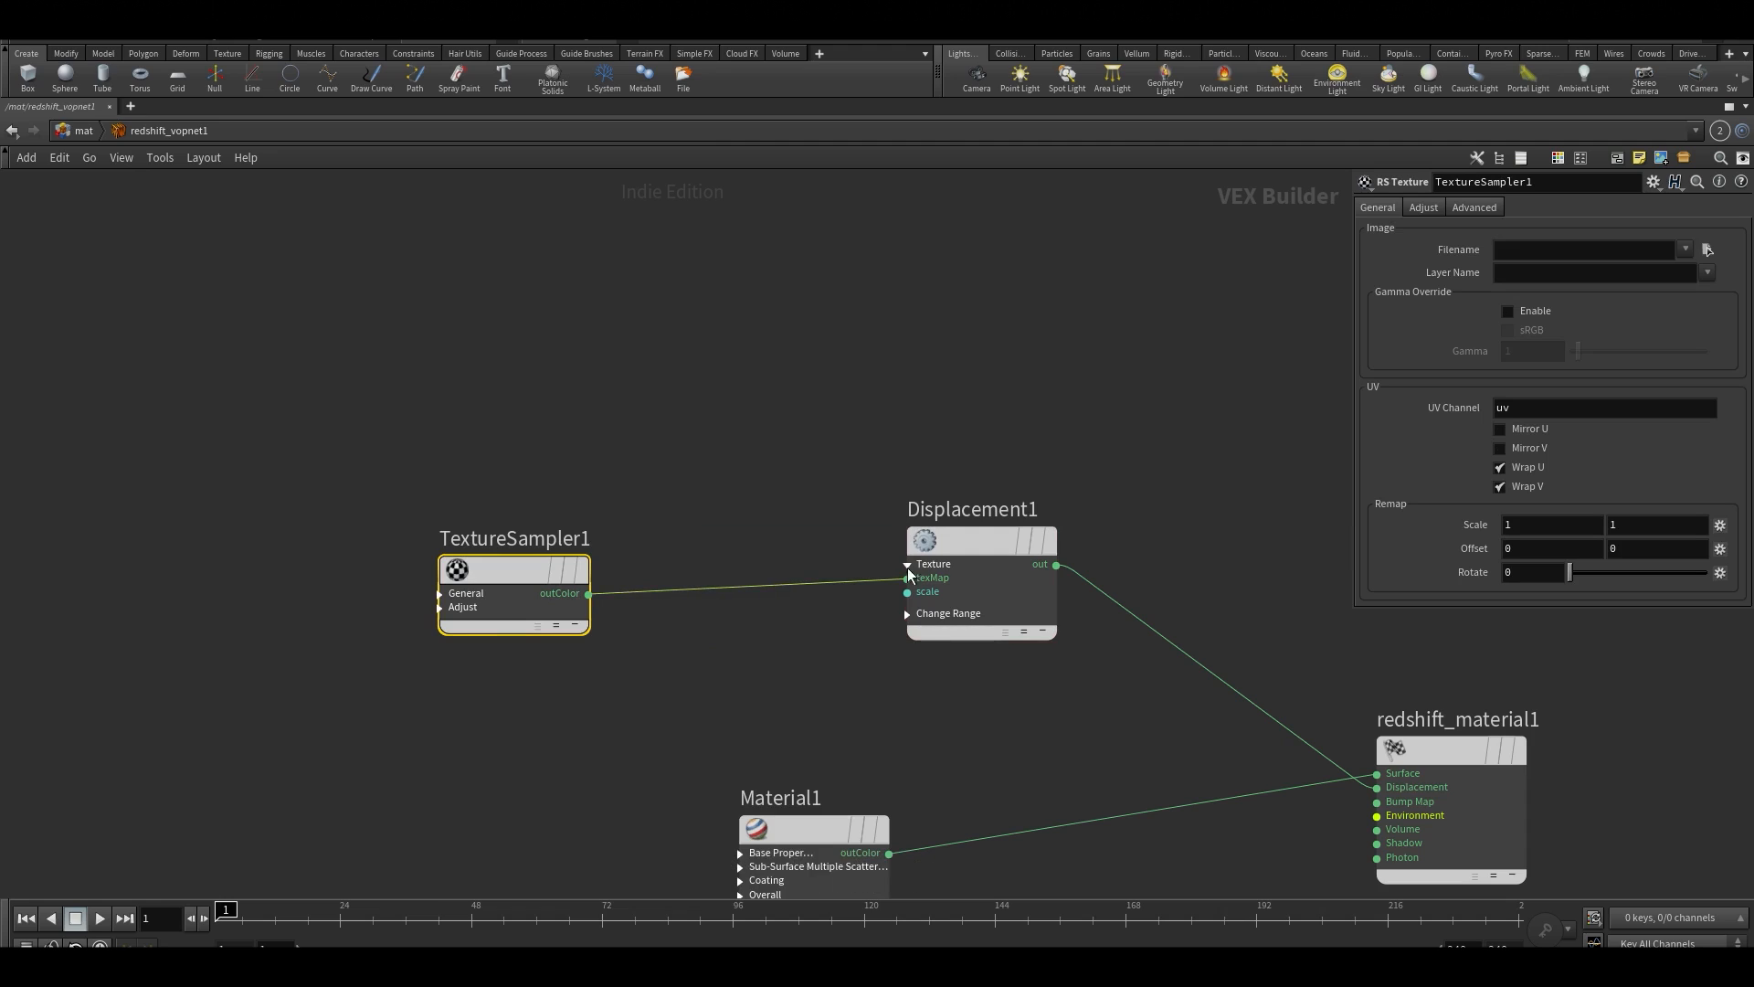
{"action": "scroll", "coordinate": [764, 385], "scroll_direction": "down", "scroll_amount": 3}
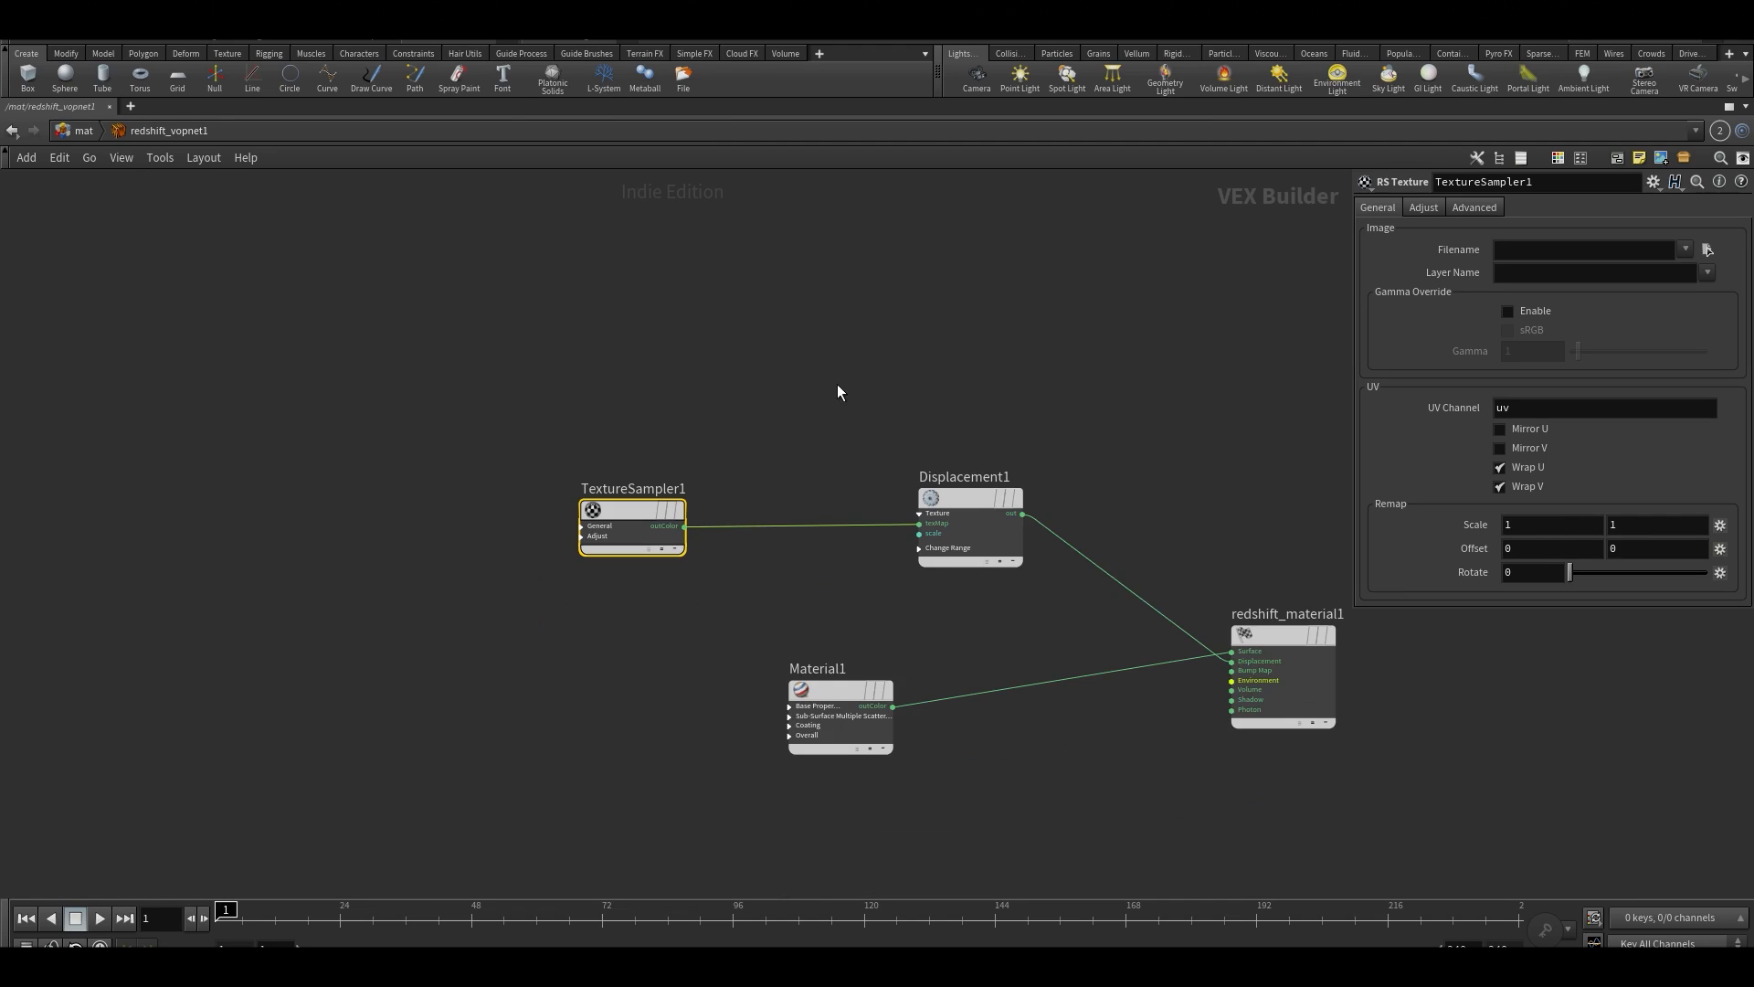
Restore the split layout, add a Null node after sopimport1 in the COP network and name it OUT
{"action": "left_click", "coordinate": [884, 391]}
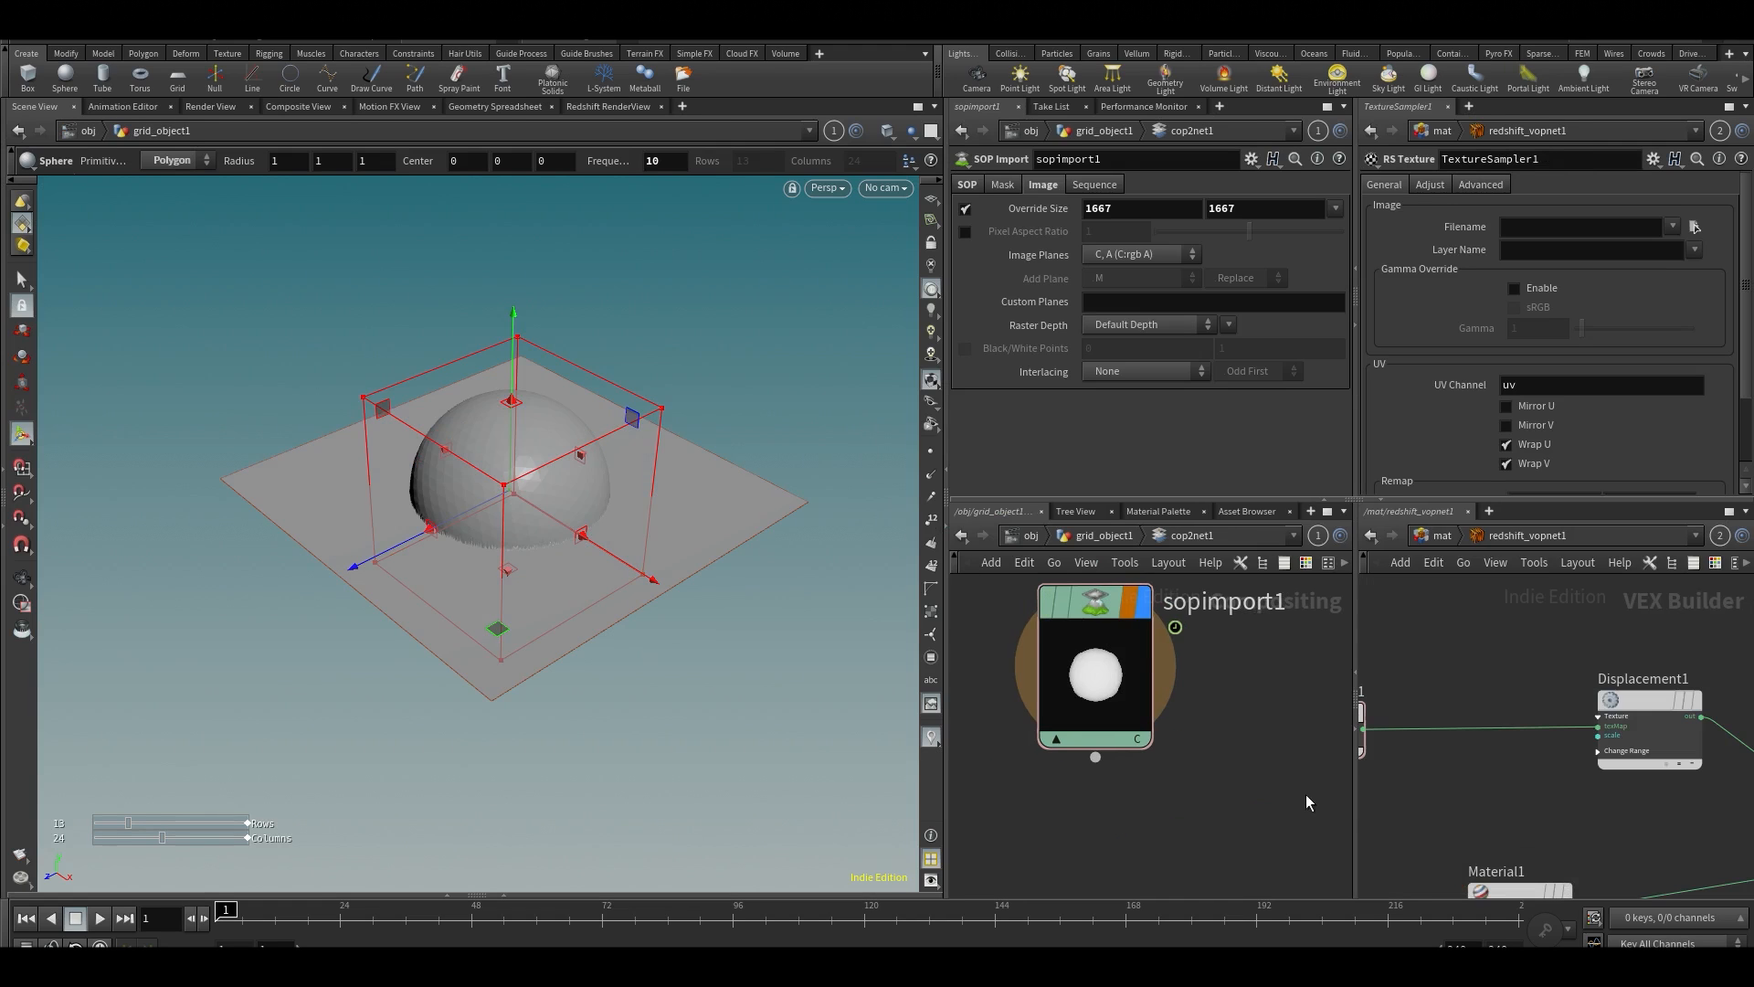
{"action": "key", "text": "h"}
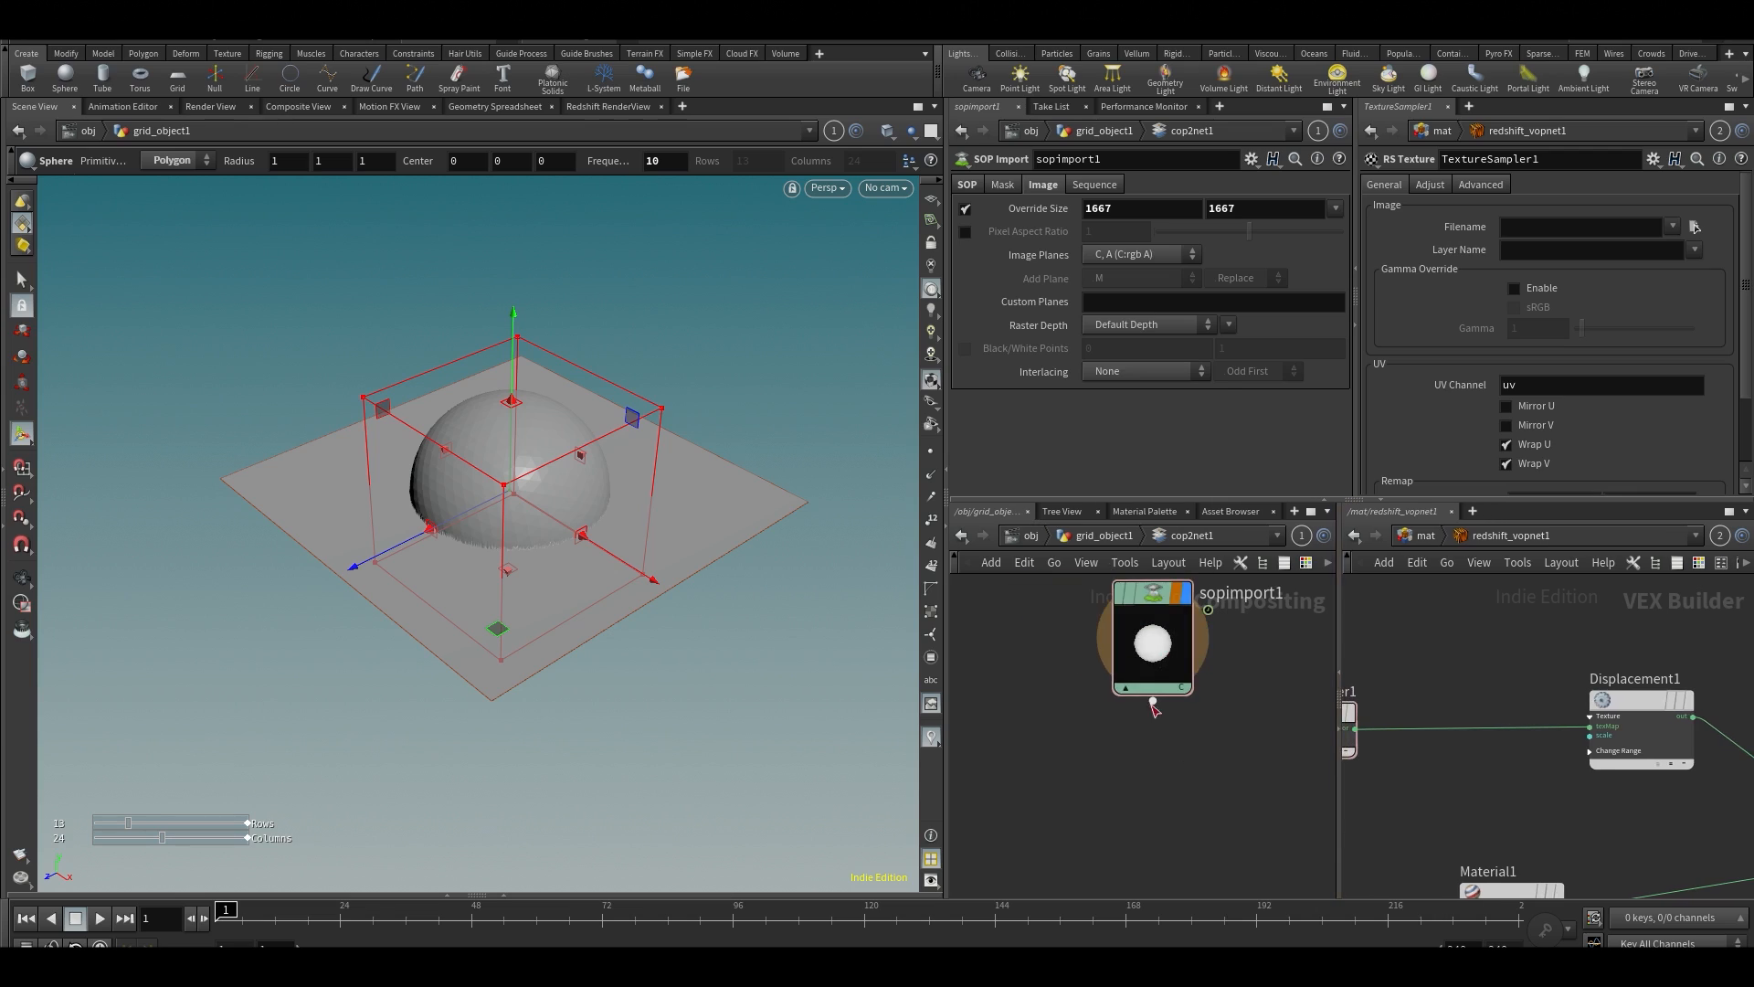
{"action": "key", "text": "Tab"}
{"action": "type", "text": "null"}
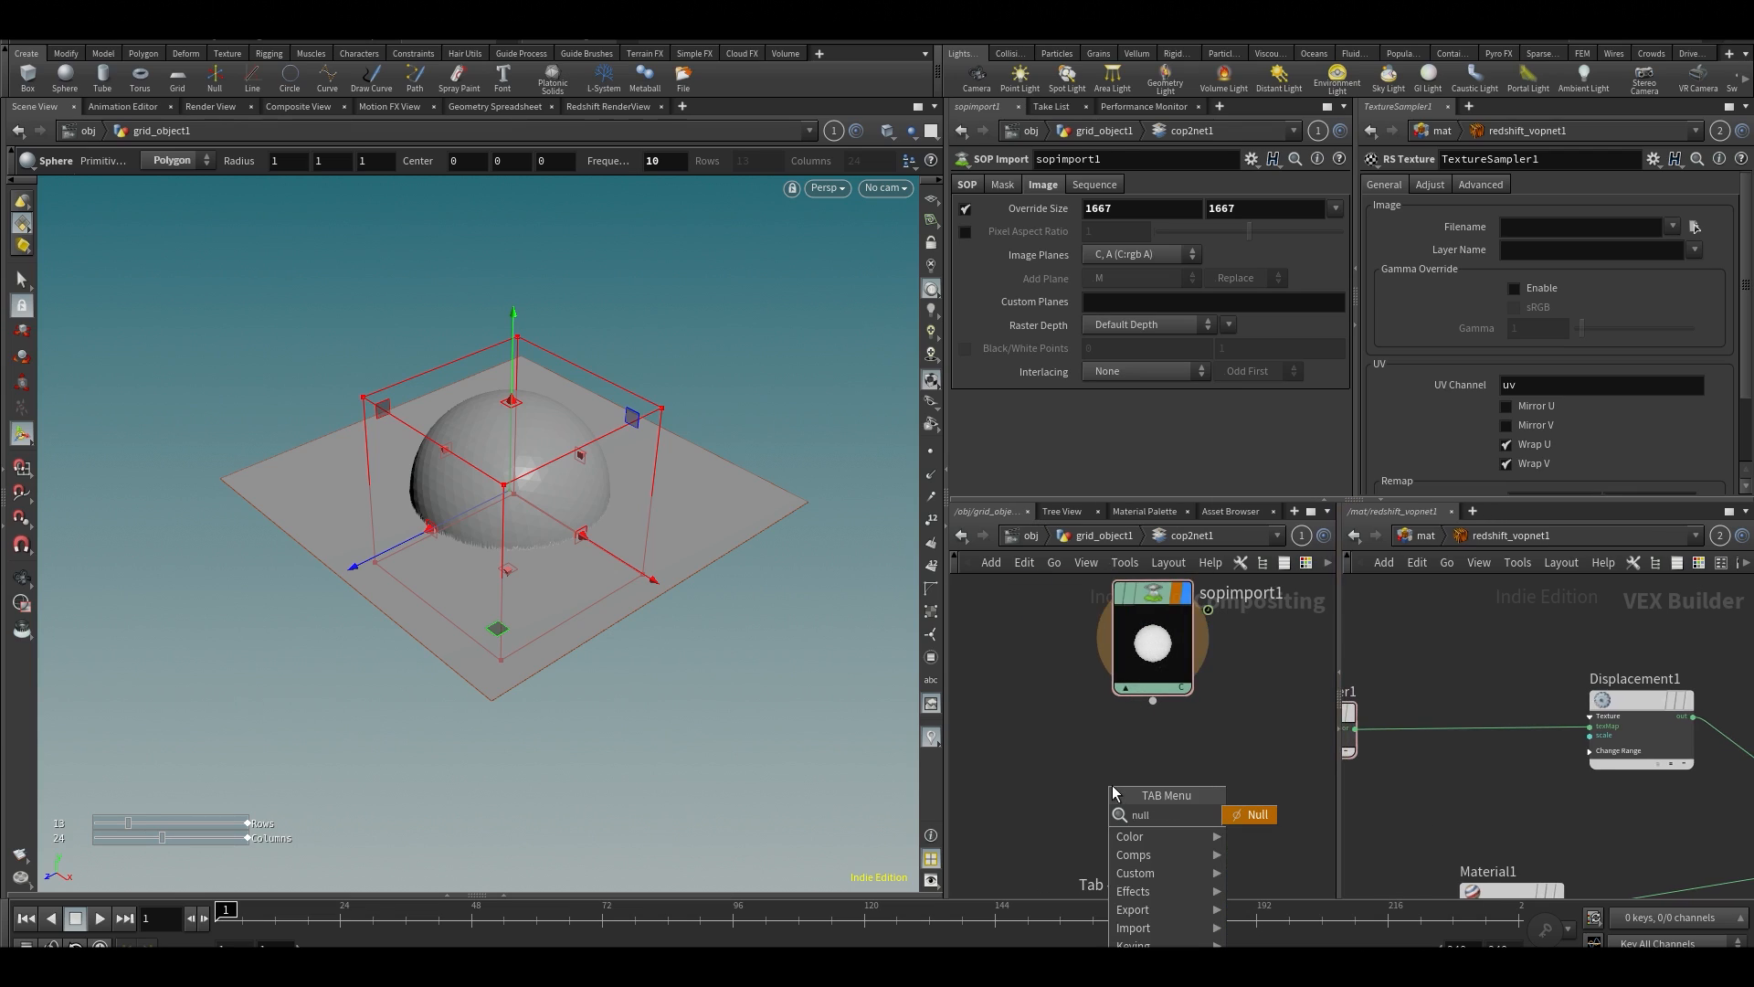
{"action": "key", "text": "Return"}
{"action": "double_click", "coordinate": [1224, 762]}
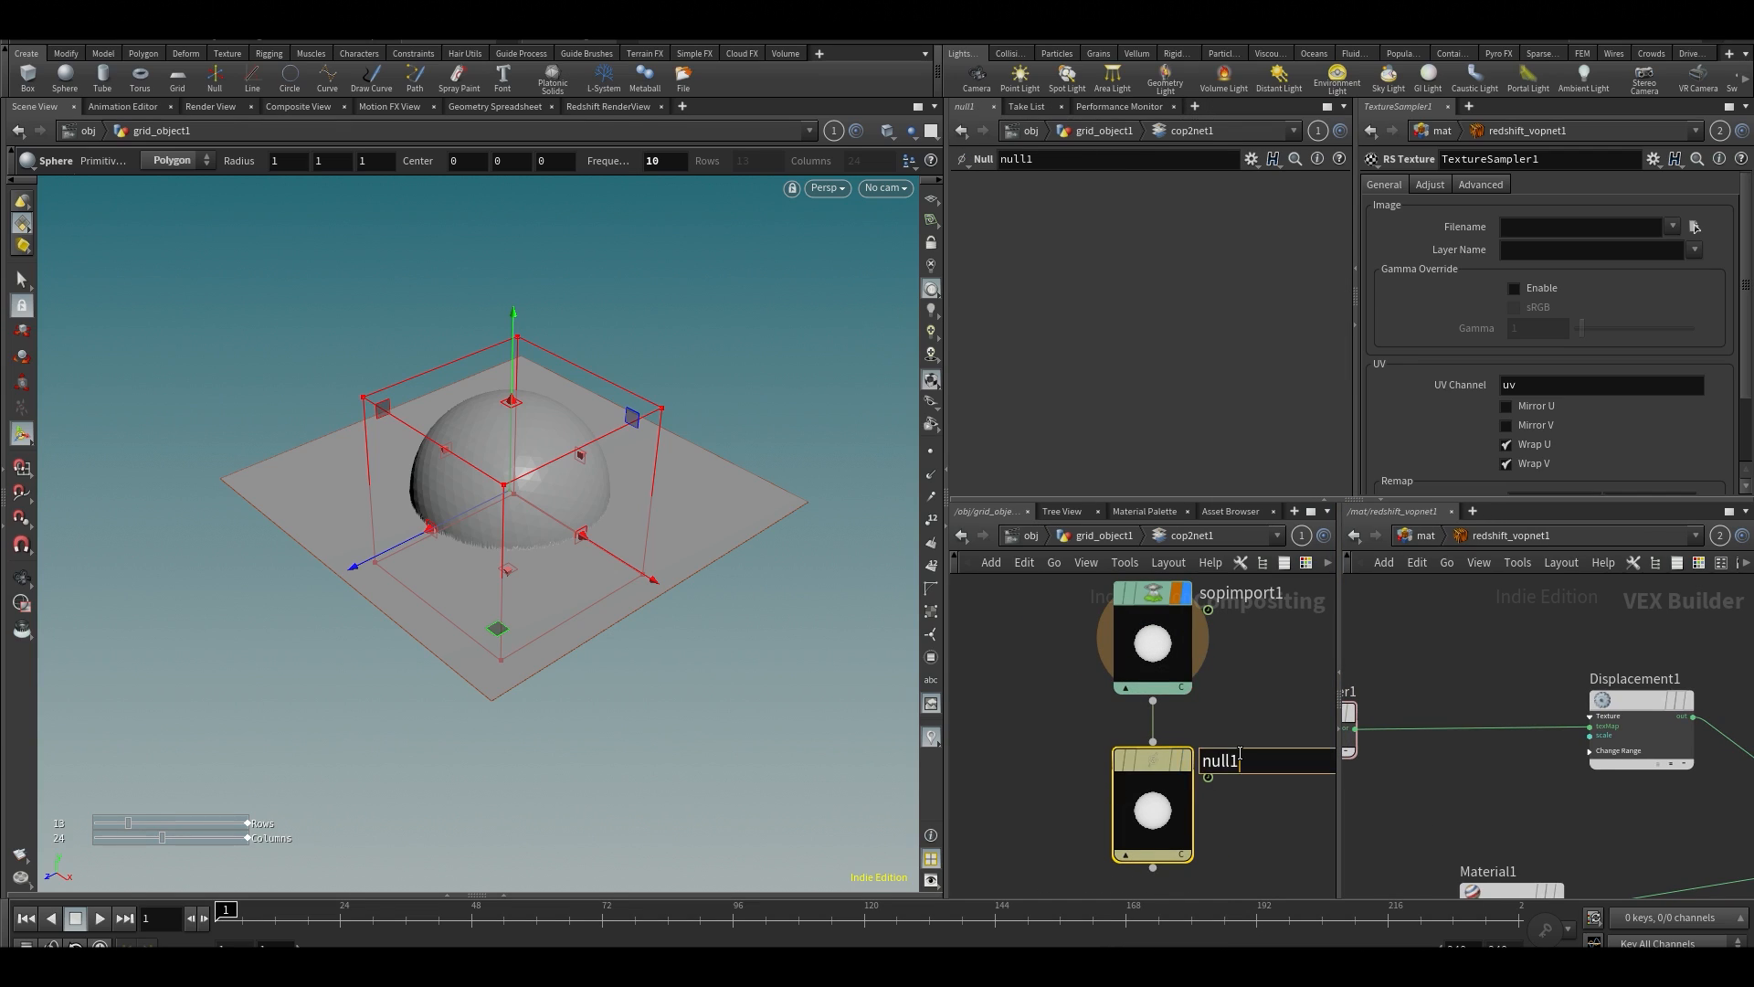
{"action": "type", "text": "OUT"}
{"action": "key", "text": "Return"}
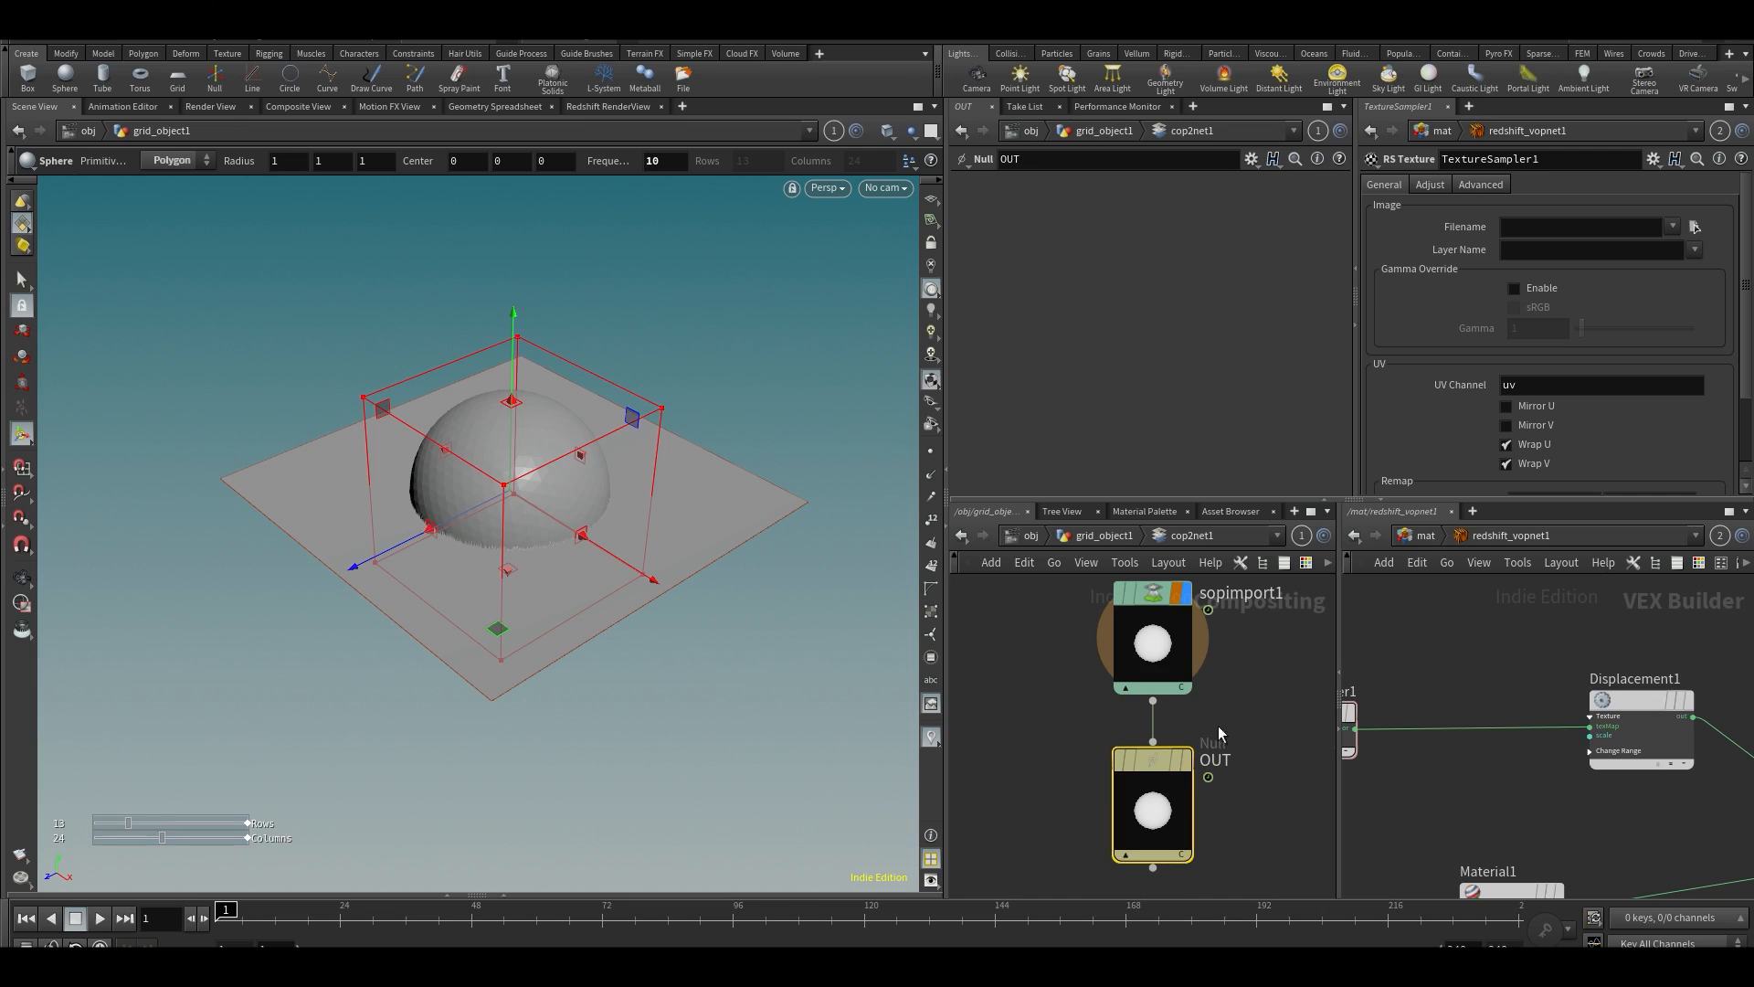
Use the OUT null's node path as the filename of the TextureSampler1 RS Texture node
{"action": "key", "text": "h"}
{"action": "middle_click_drag", "start_coordinate": [1450, 651], "coordinate": [1569, 660]}
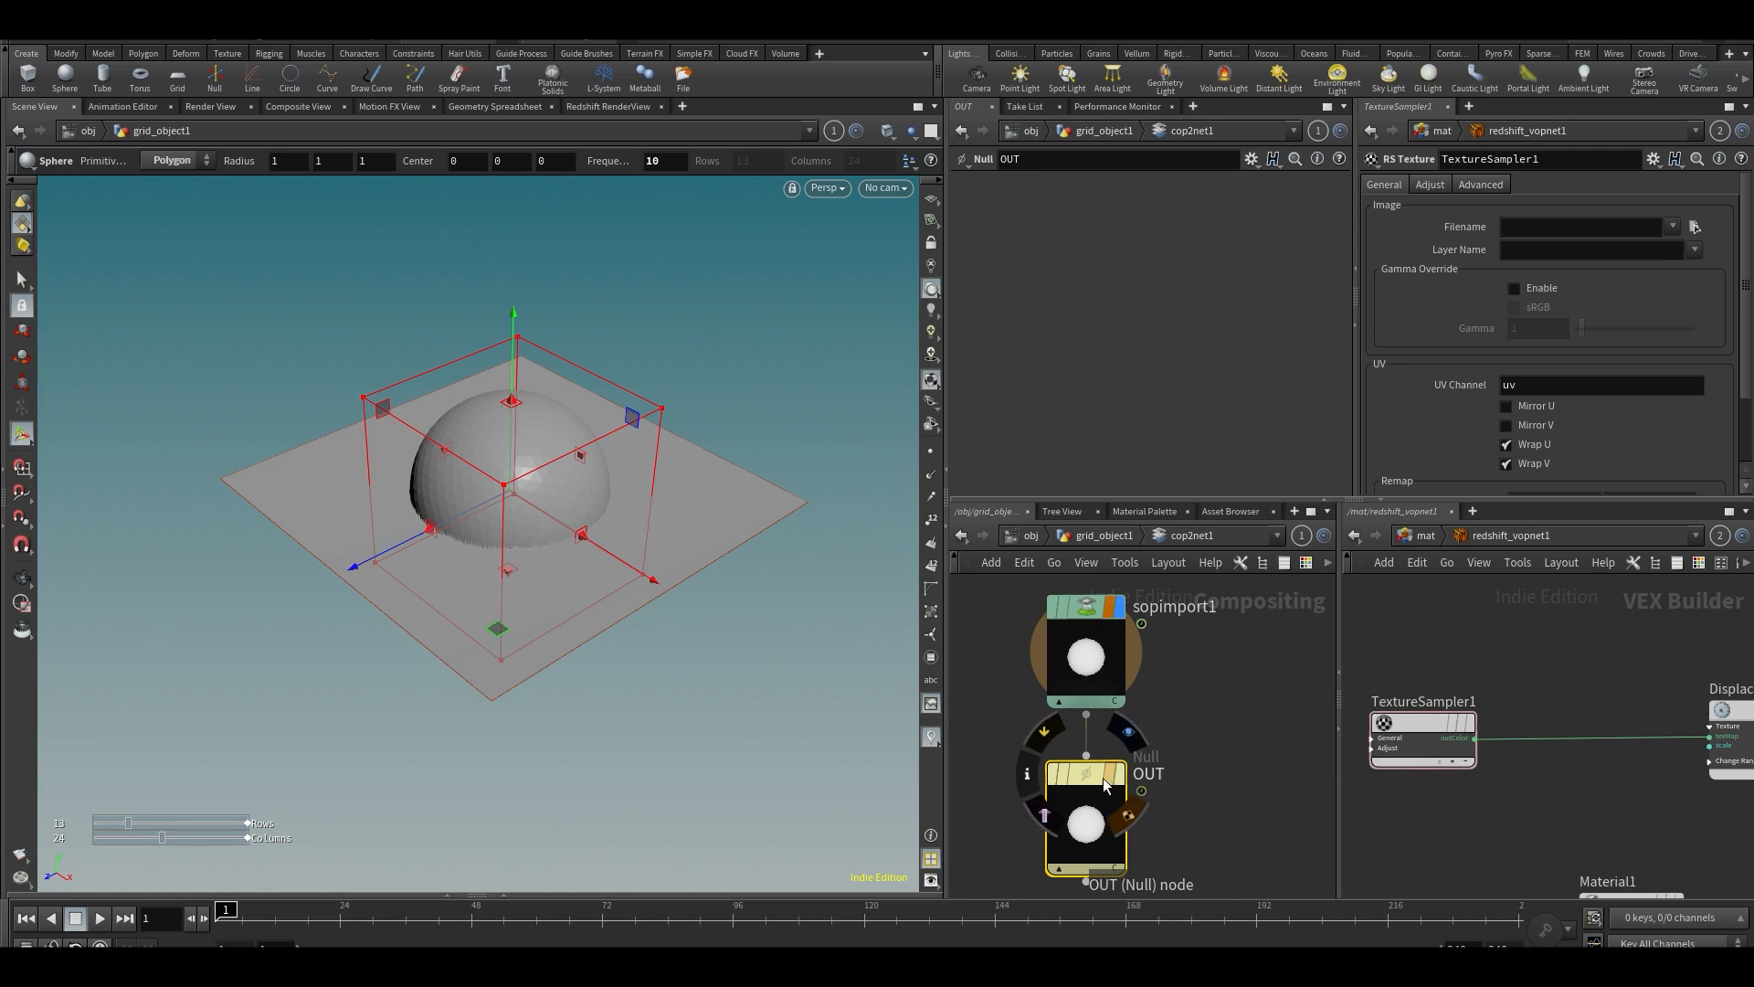
{"action": "left_click_drag", "start_coordinate": [1093, 774], "coordinate": [1522, 230]}
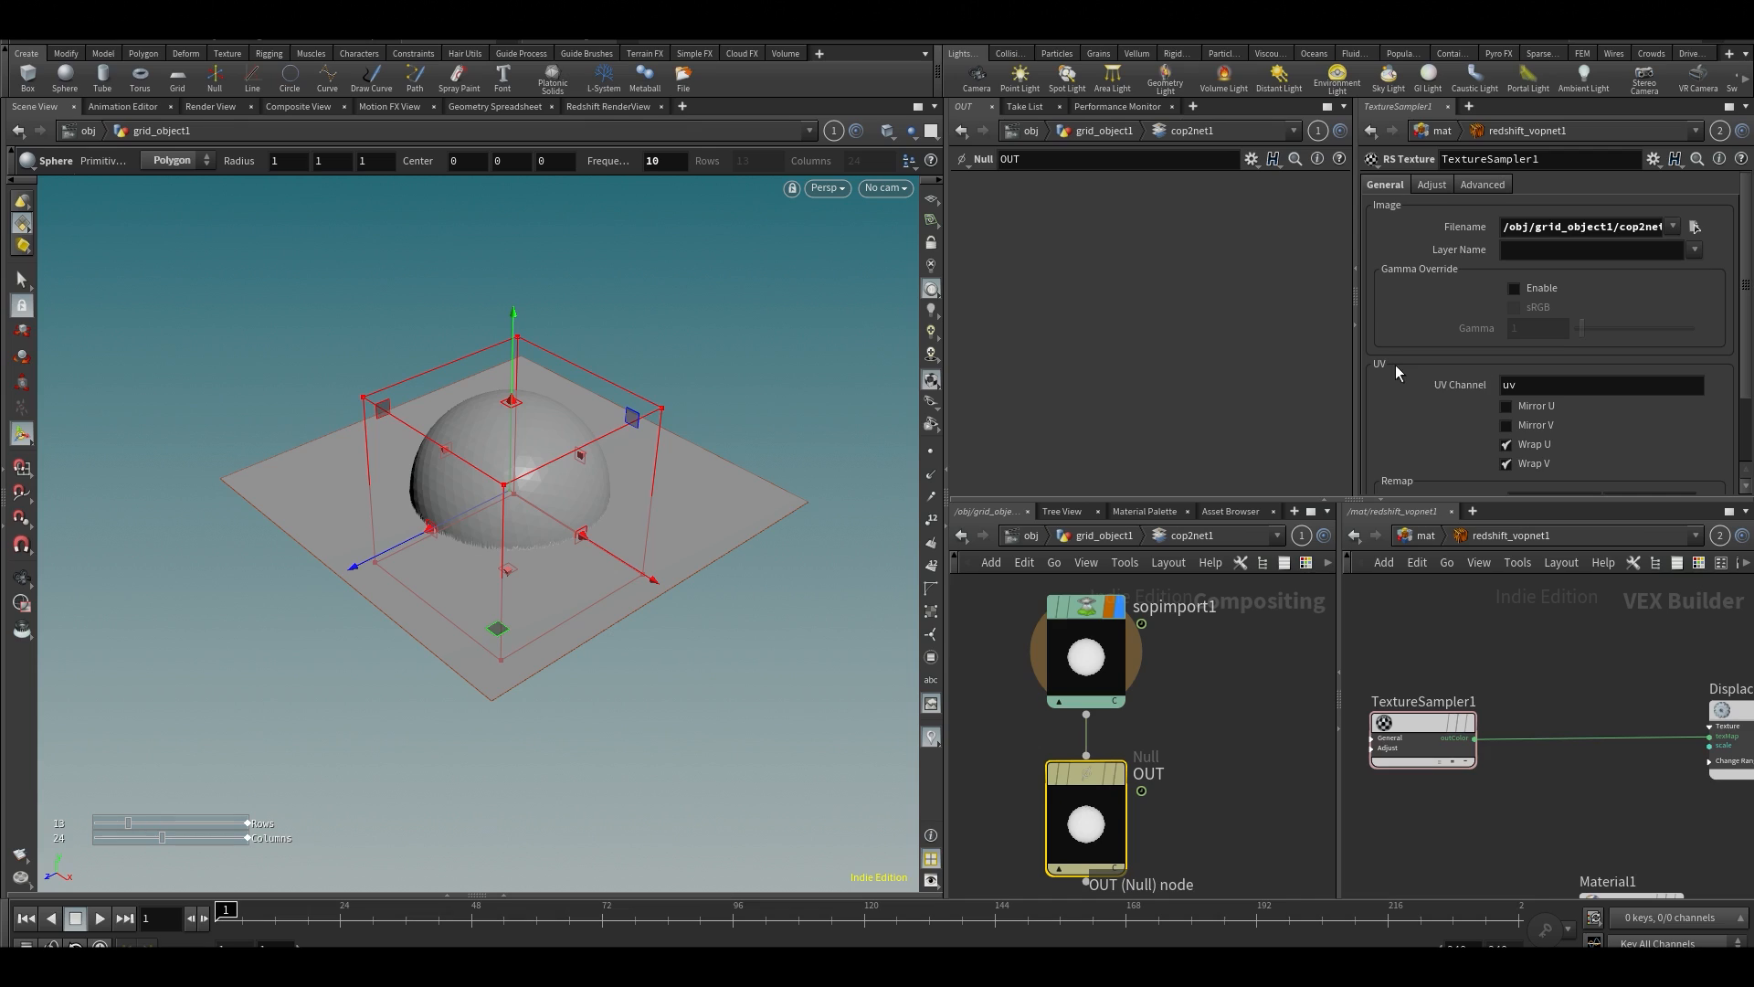
{"action": "left_click", "coordinate": [1591, 223]}
{"action": "key", "text": "ctrl+a"}
{"action": "key", "text": "ctrl+x"}
{"action": "key", "text": "ctrl+v"}
{"action": "key", "text": "Return"}
{"action": "left_click_drag", "start_coordinate": [1507, 231], "coordinate": [1534, 242]}
{"action": "left_click", "coordinate": [1523, 236]}
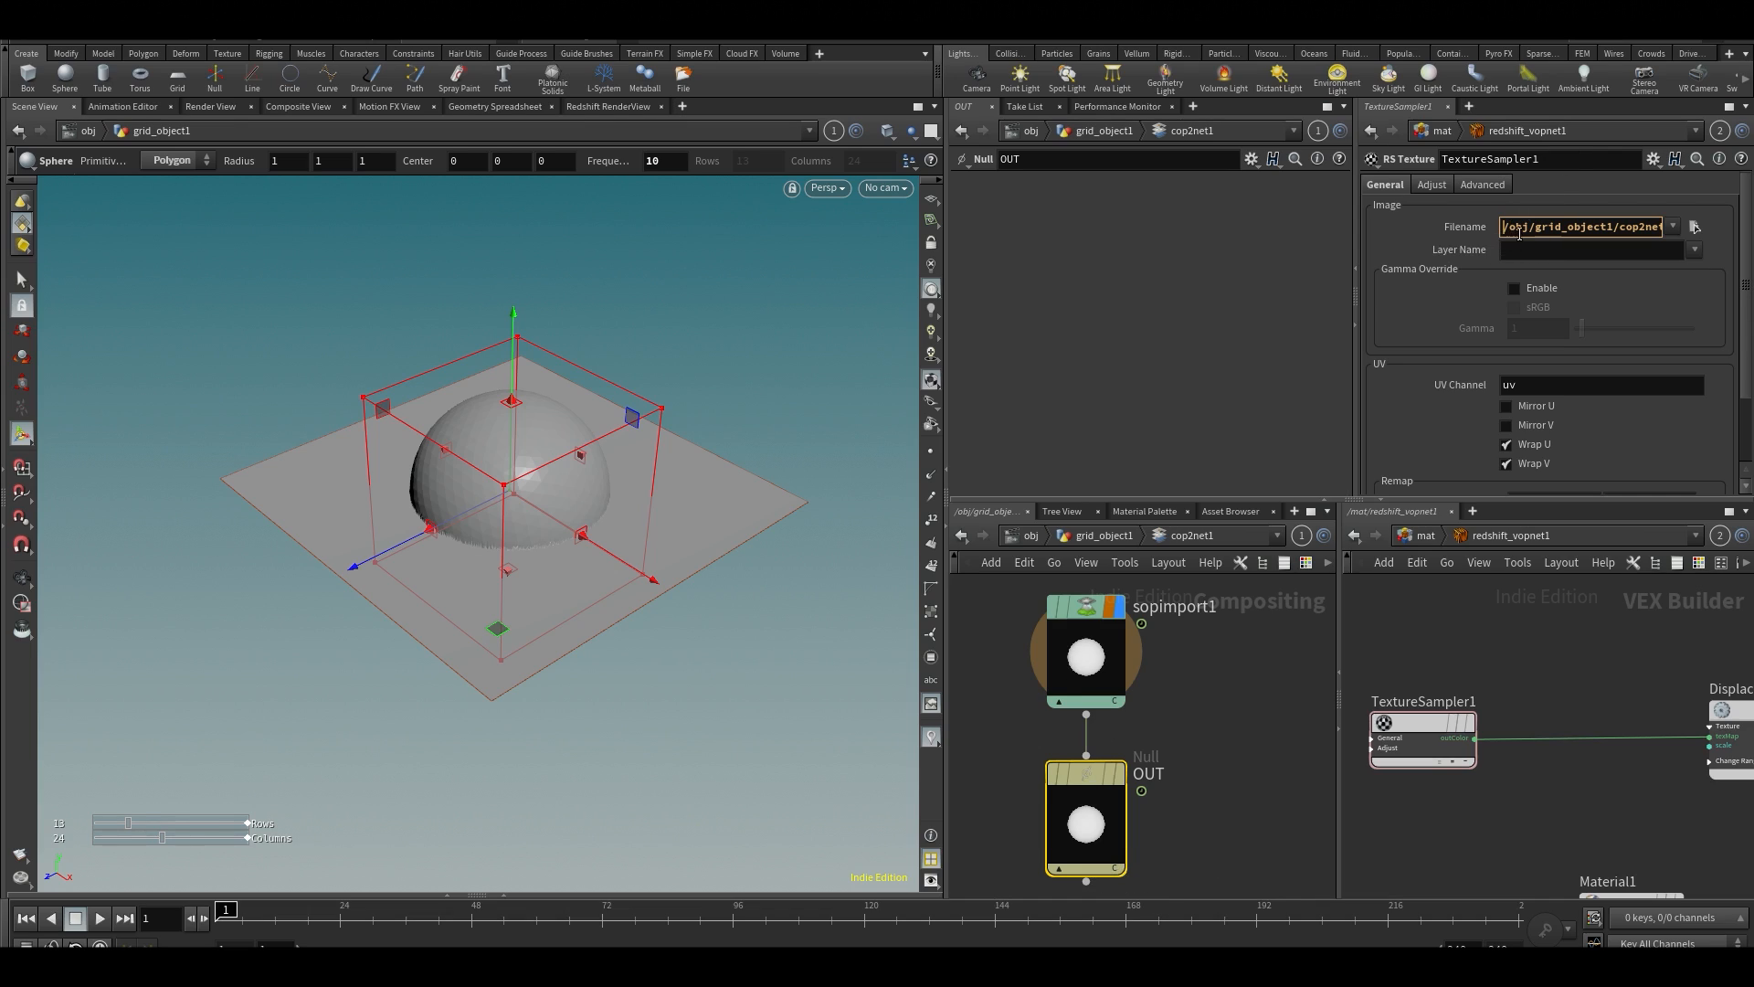
Prefix the RS Texture's filename path with "op:" so it references the COP node
{"action": "left_click_drag", "start_coordinate": [1536, 233], "coordinate": [1113, 332]}
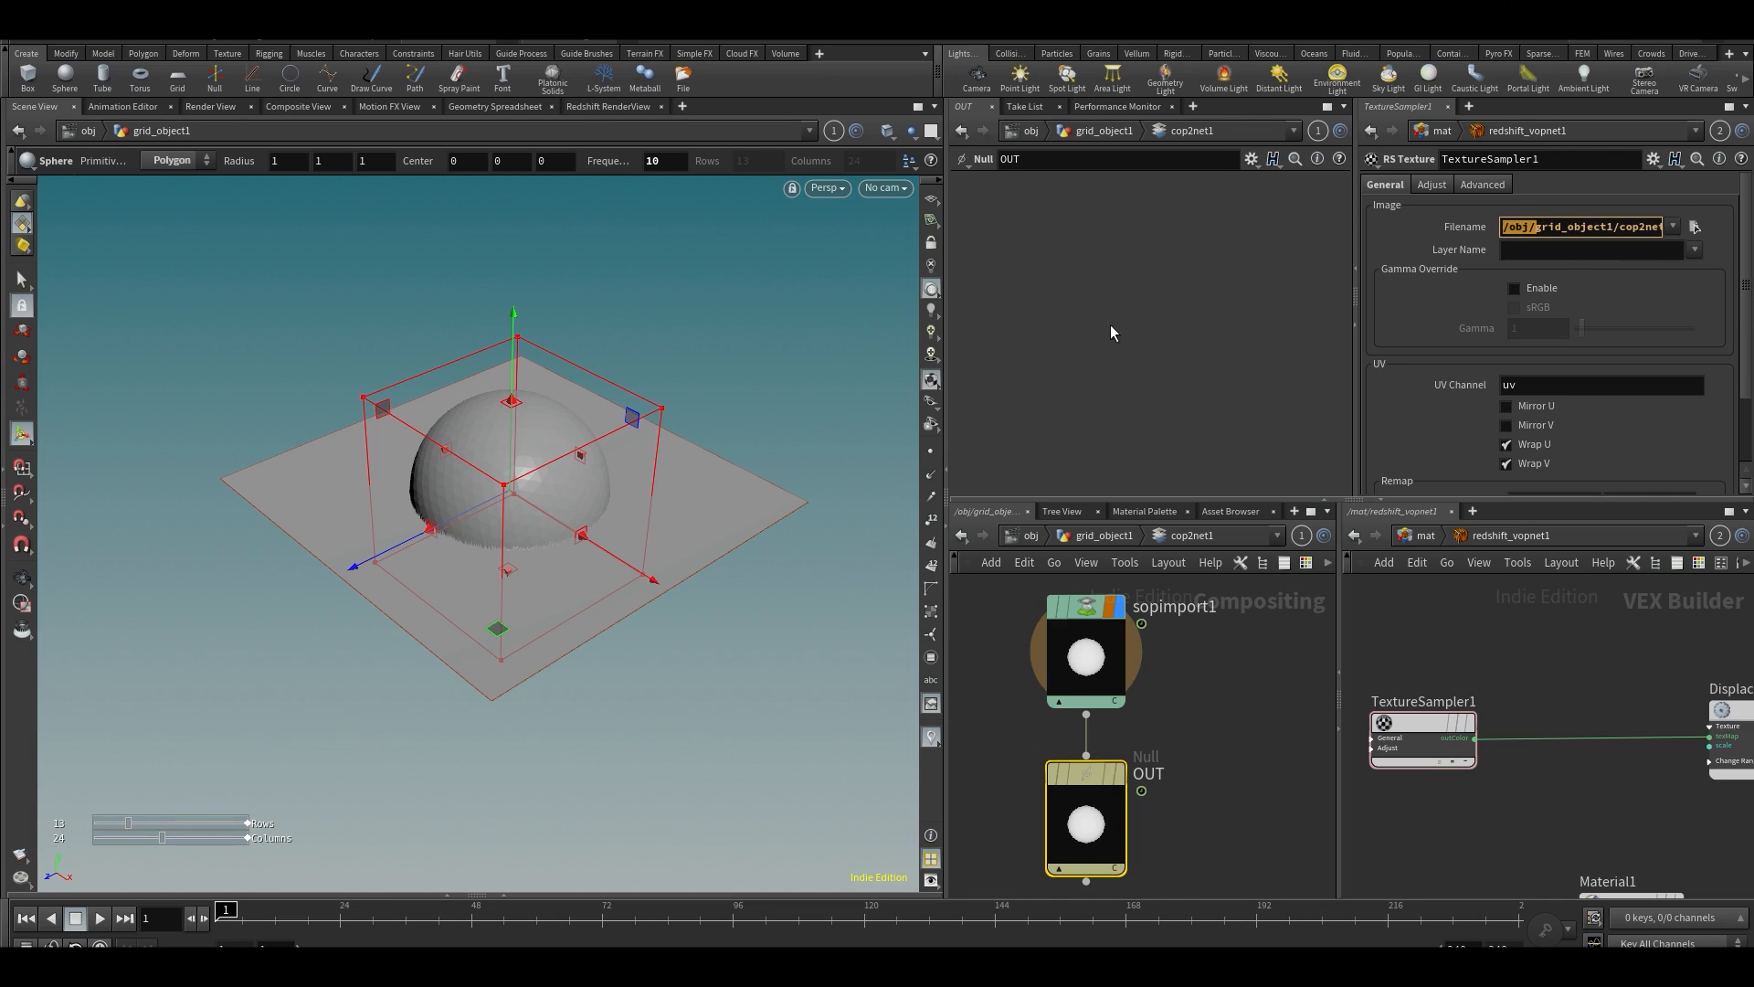
{"action": "left_click", "coordinate": [1502, 229]}
{"action": "type", "text": "op:"}
{"action": "key", "text": "Return"}
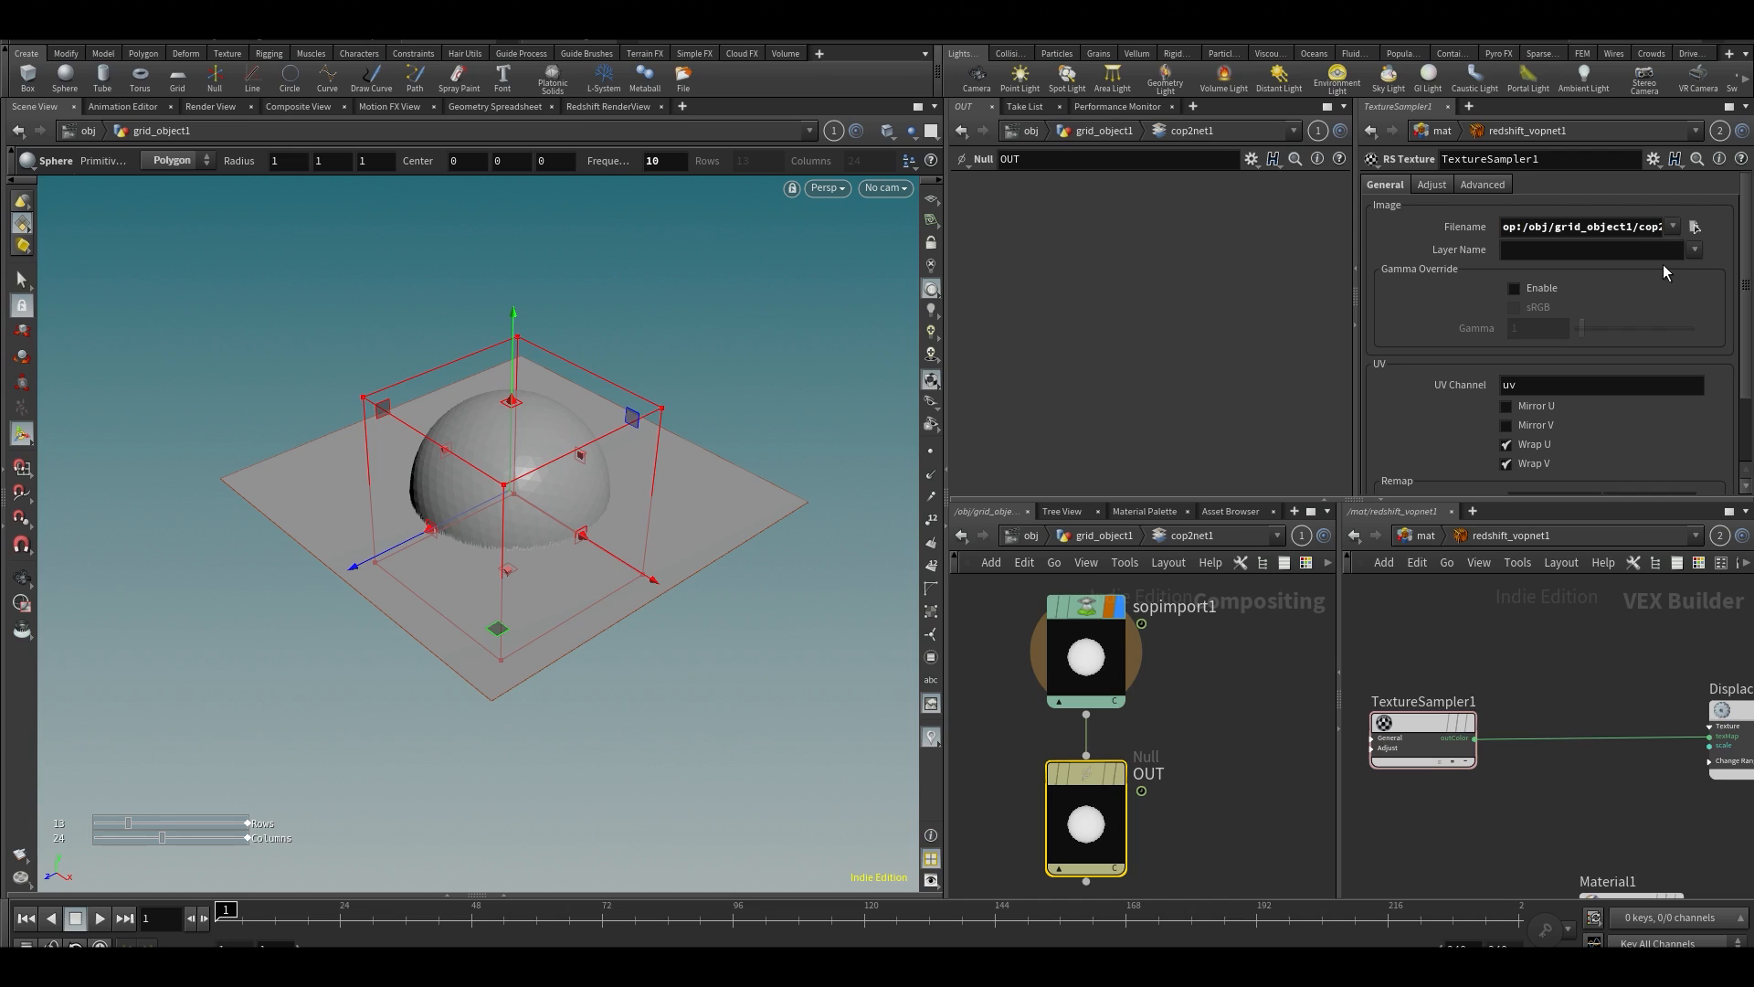
Return the first network view to the object level and hide grid_object1
{"action": "middle_click_drag", "start_coordinate": [1569, 727], "coordinate": [1516, 625]}
{"action": "scroll", "coordinate": [1534, 759], "scroll_direction": "down", "scroll_amount": 3}
{"action": "middle_click_drag", "start_coordinate": [1656, 713], "coordinate": [1573, 707]}
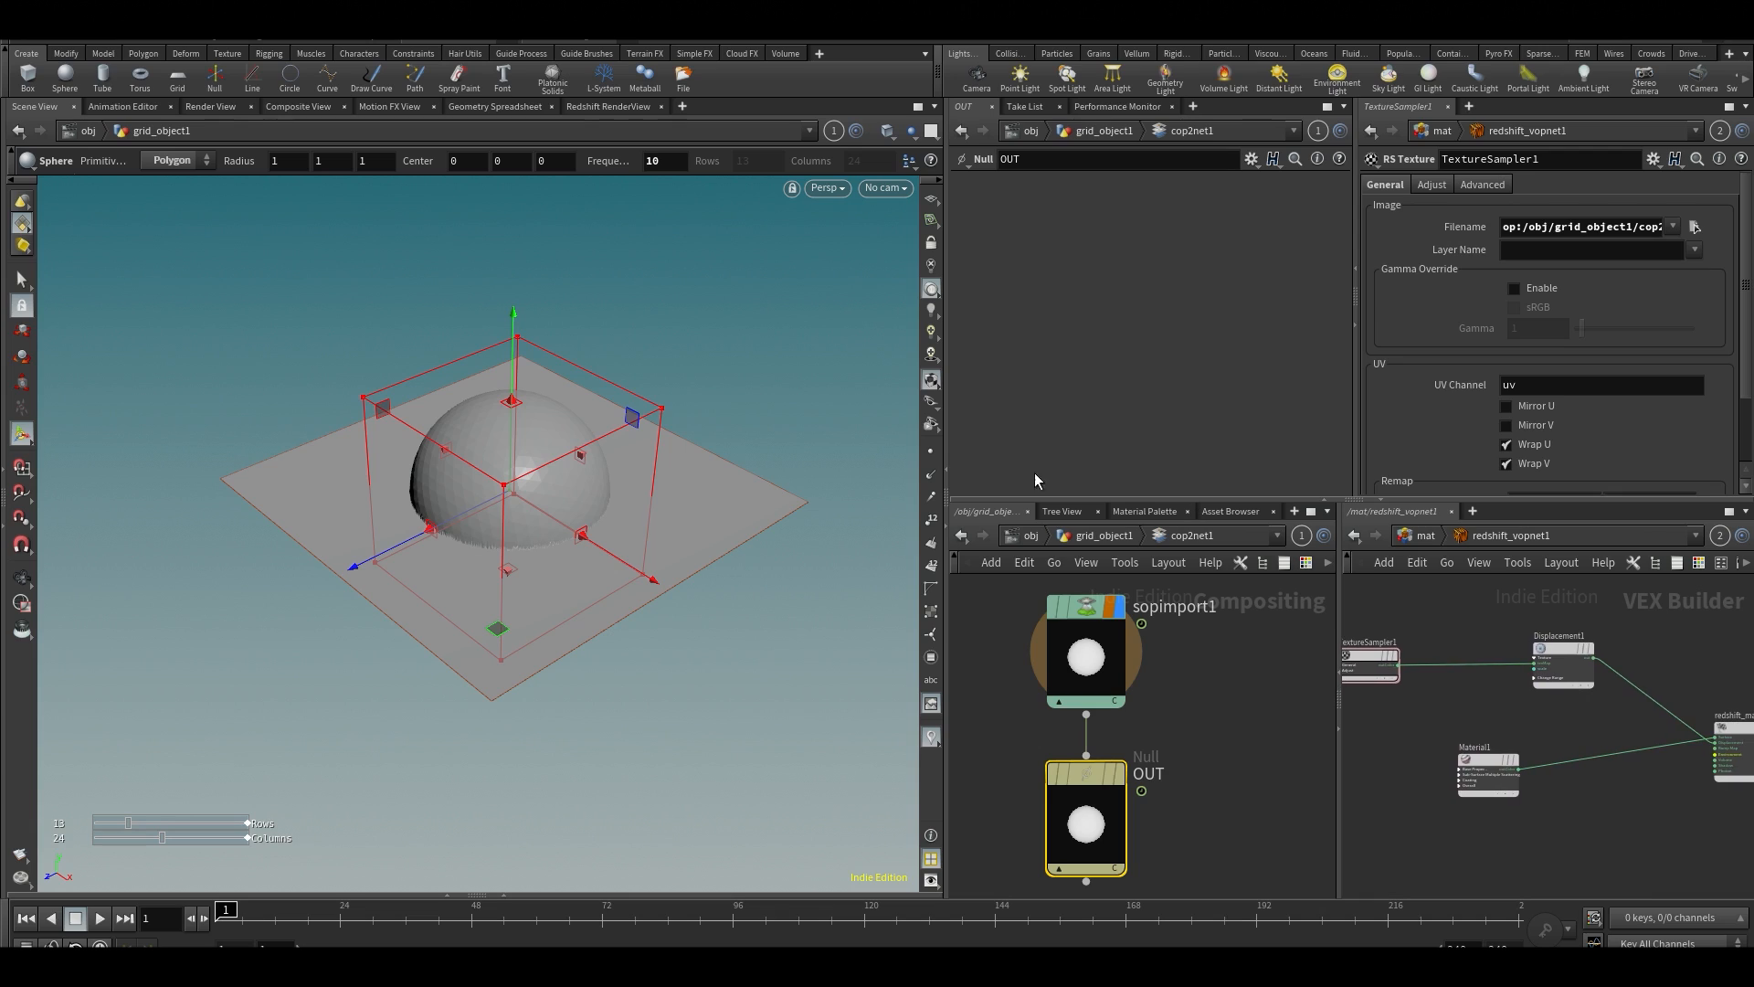
{"action": "left_click", "coordinate": [1020, 539]}
{"action": "key", "text": "f"}
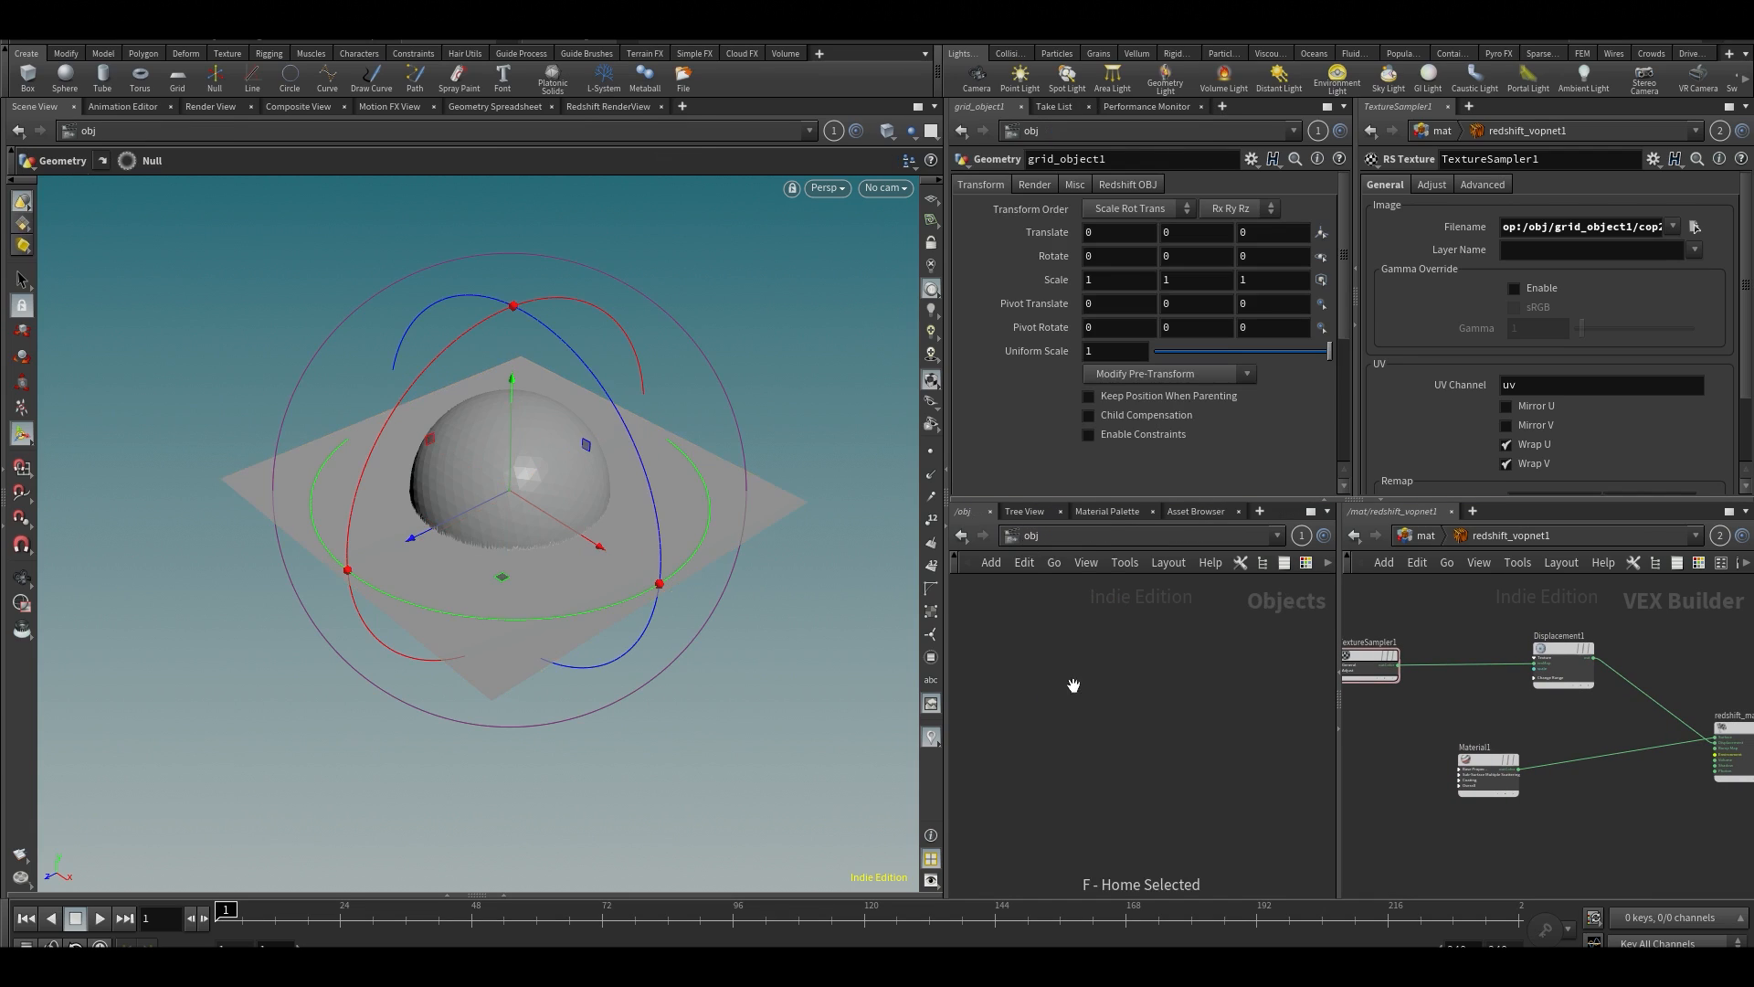
{"action": "middle_click_drag", "start_coordinate": [1099, 704], "coordinate": [1147, 705]}
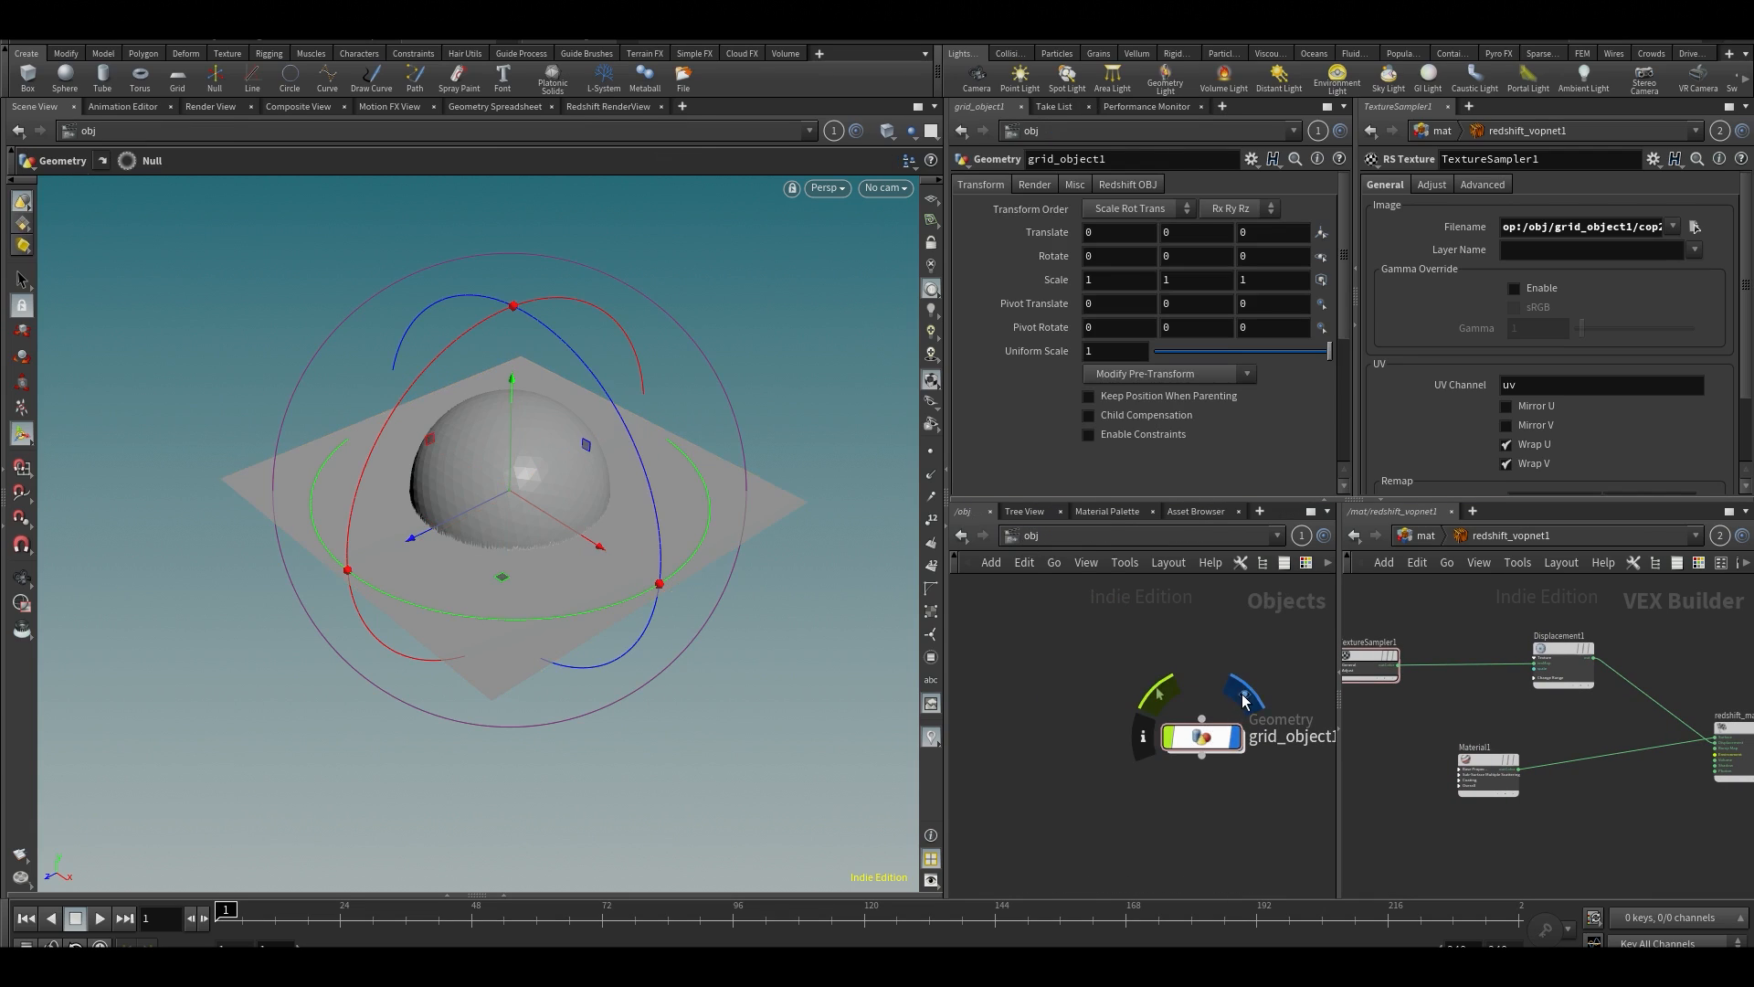
{"action": "left_click", "coordinate": [1244, 700]}
Add a new Grid geometry object above grid_object1 and enter its network
{"action": "middle_click_drag", "start_coordinate": [1225, 640], "coordinate": [1137, 746]}
{"action": "key", "text": "Tab"}
{"action": "type", "text": "gi"}
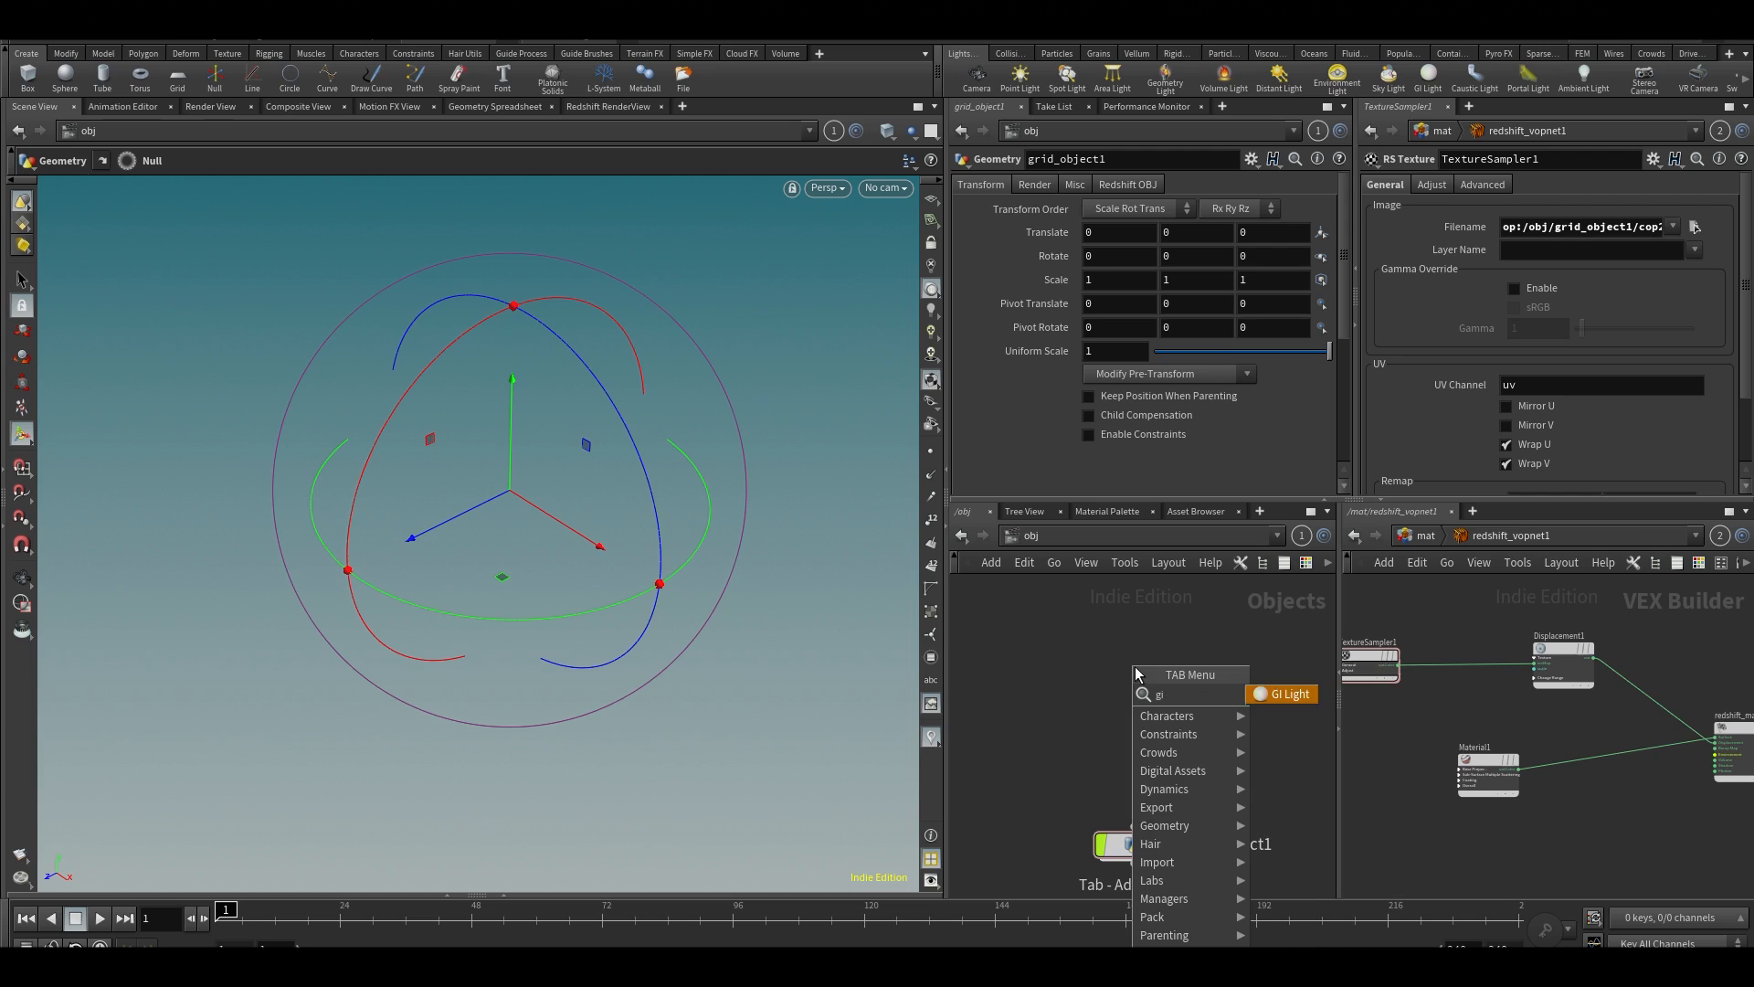
{"action": "key", "text": "BackSpace"}
{"action": "type", "text": "rid"}
{"action": "key", "text": "Return"}
{"action": "key", "text": "Return"}
{"action": "double_click", "coordinate": [1138, 673]}
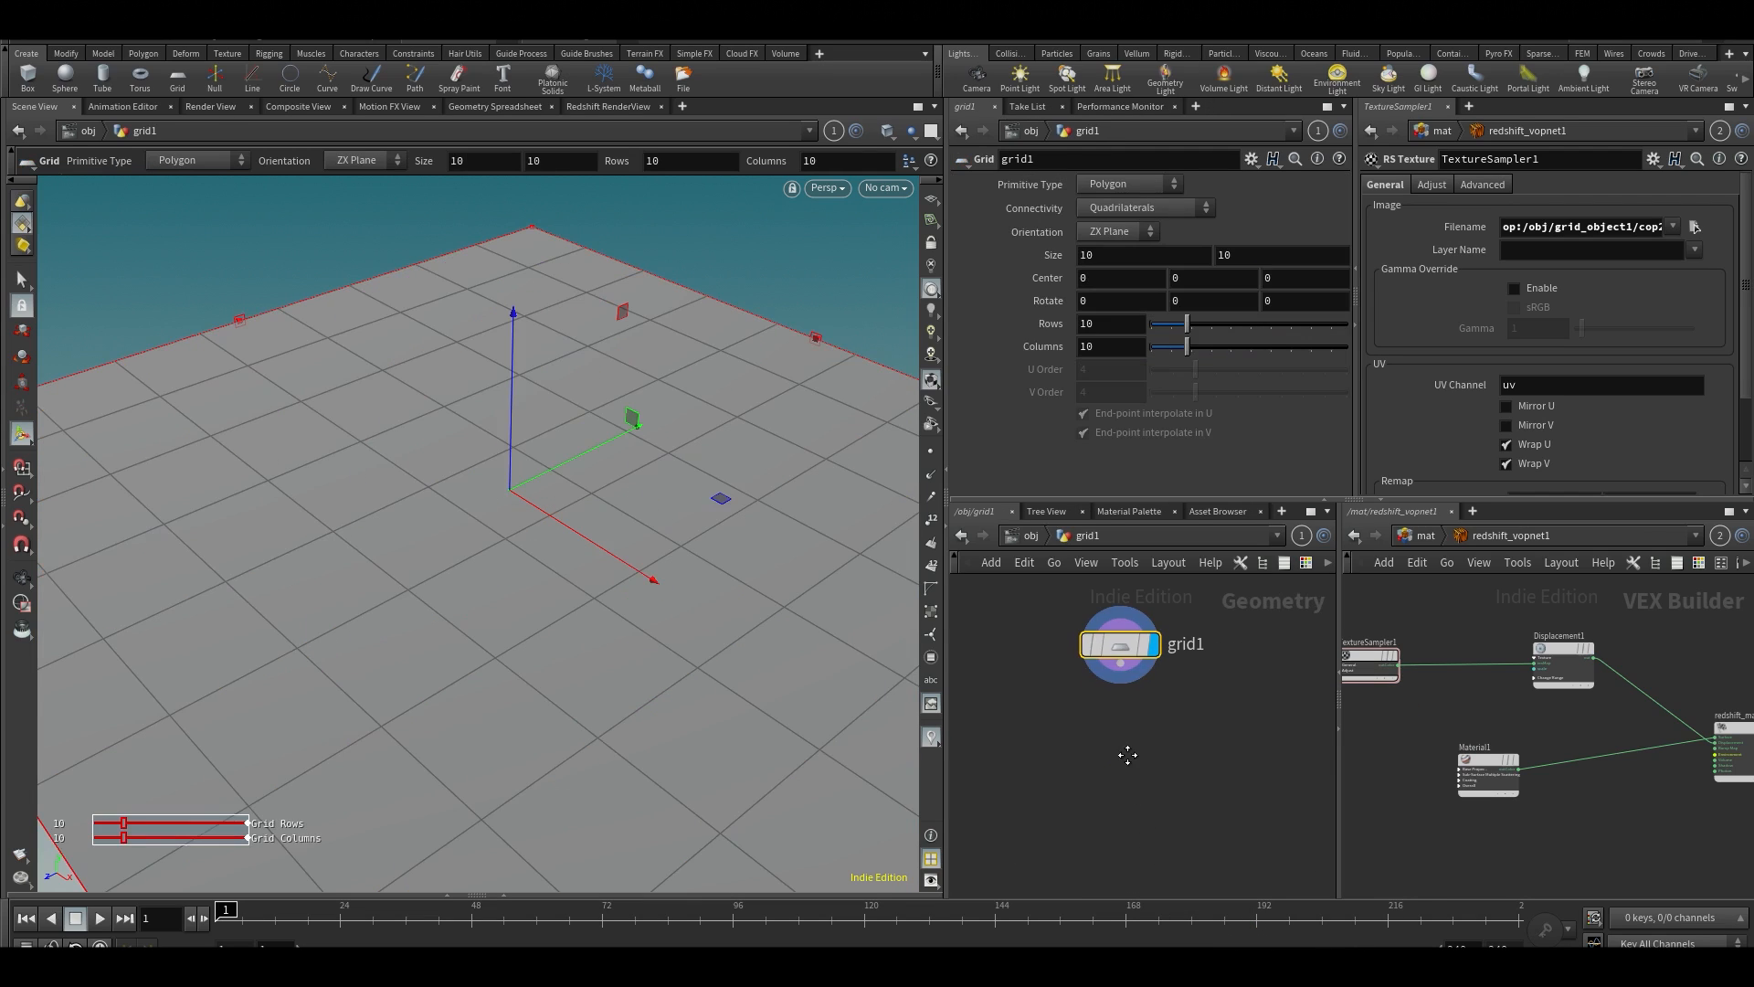
Add a UV Project node after grid1 and show its initialization settings
{"action": "key", "text": "Tab"}
{"action": "type", "text": "vup"}
{"action": "key", "text": "BackSpace"}
{"action": "key", "text": "BackSpace"}
{"action": "key", "text": "BackSpace"}
{"action": "type", "text": "uvpr"}
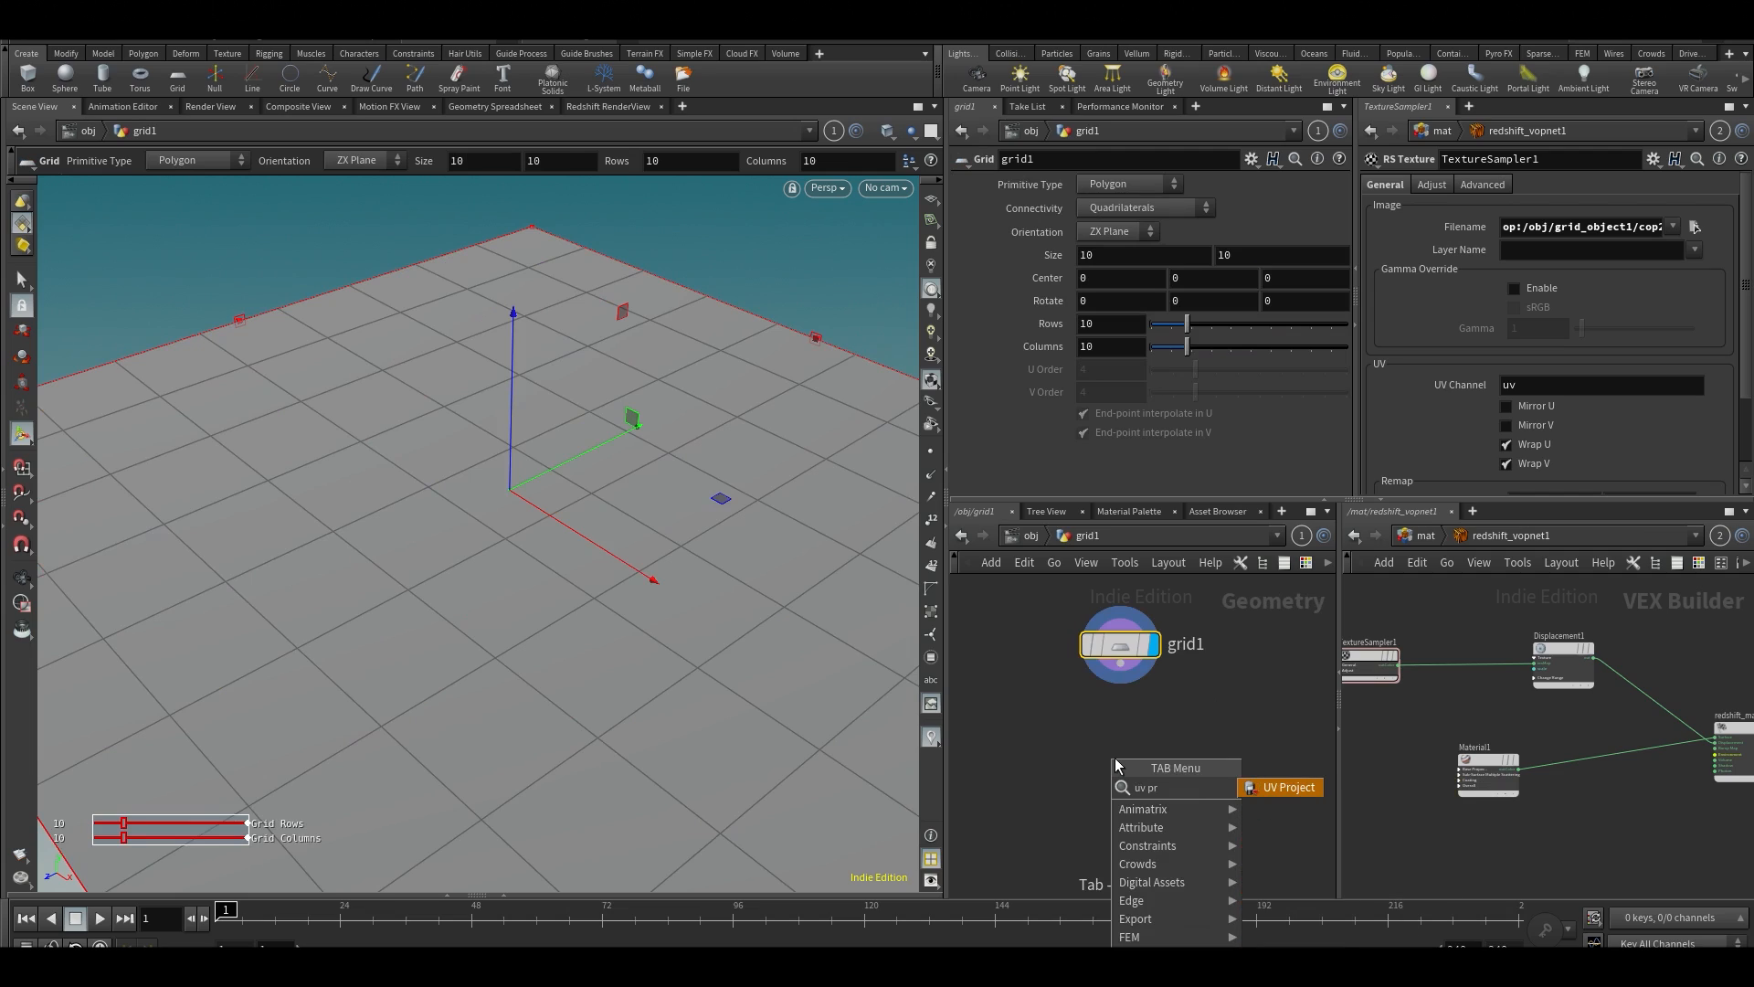
{"action": "key", "text": "Return"}
{"action": "key", "text": "Return"}
{"action": "left_click", "coordinate": [1070, 307]}
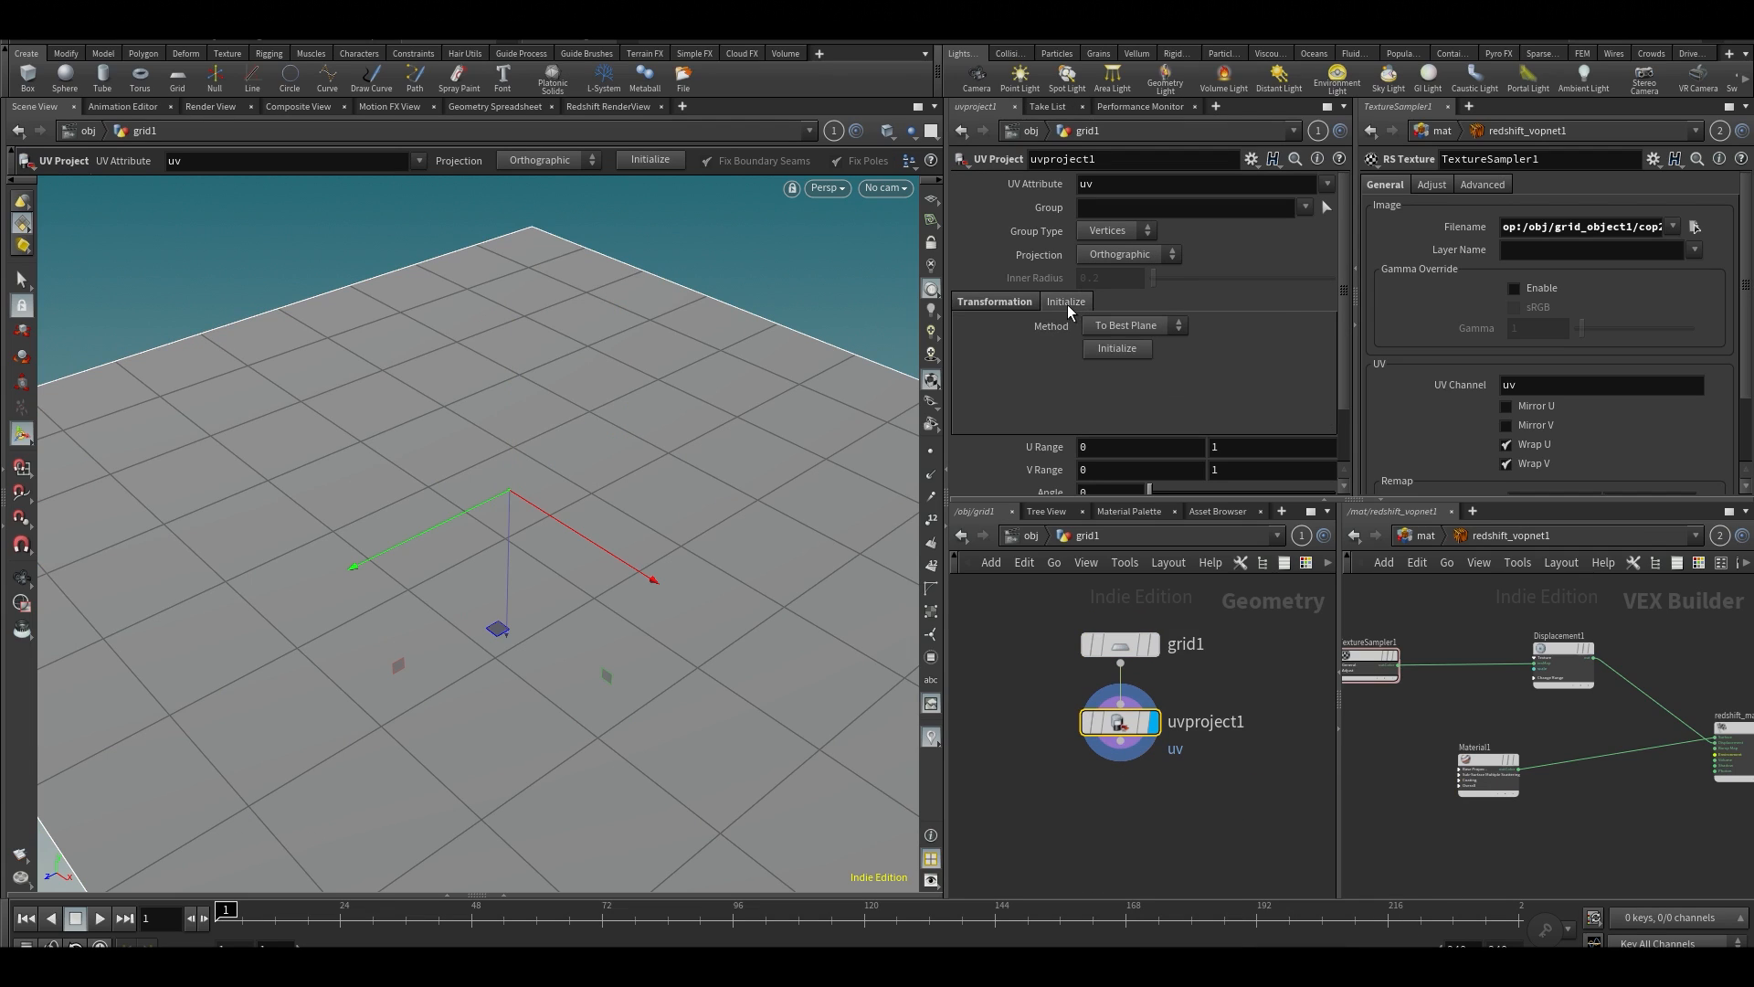
Assign the /mat/redshift_vopnet1 material to the grid1 object and reframe the whole grid in the viewport
{"action": "left_click", "coordinate": [1028, 535]}
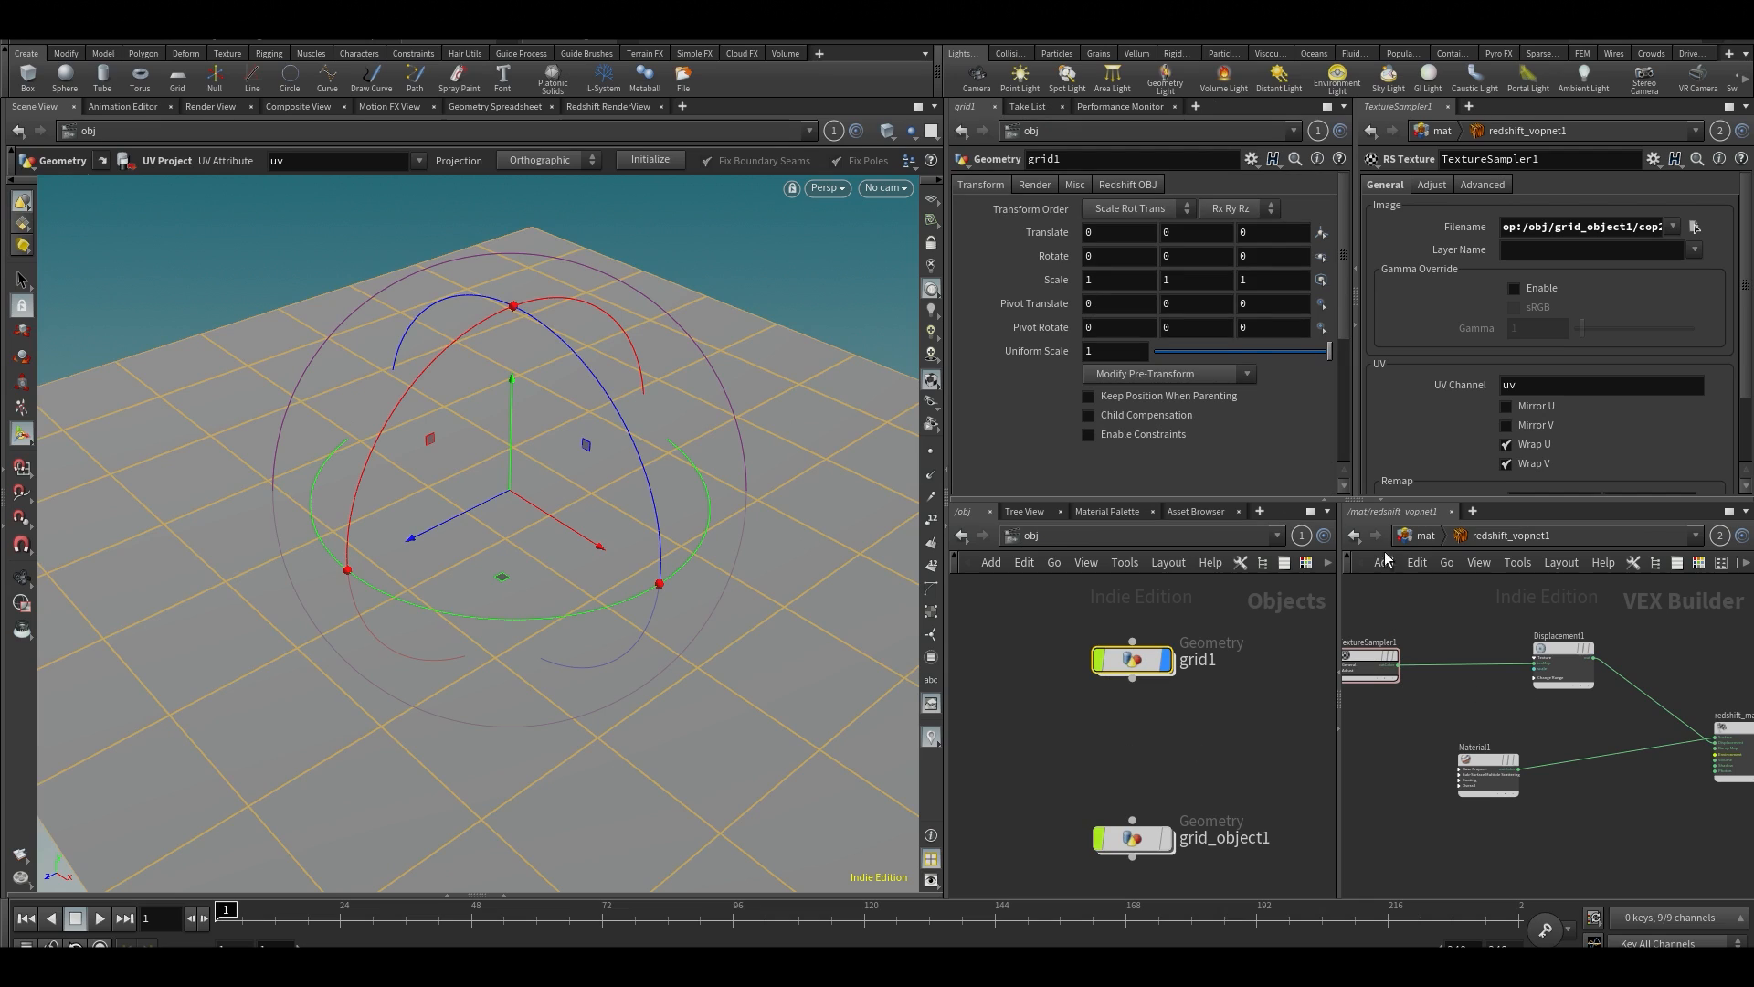
{"action": "left_click", "coordinate": [1426, 535]}
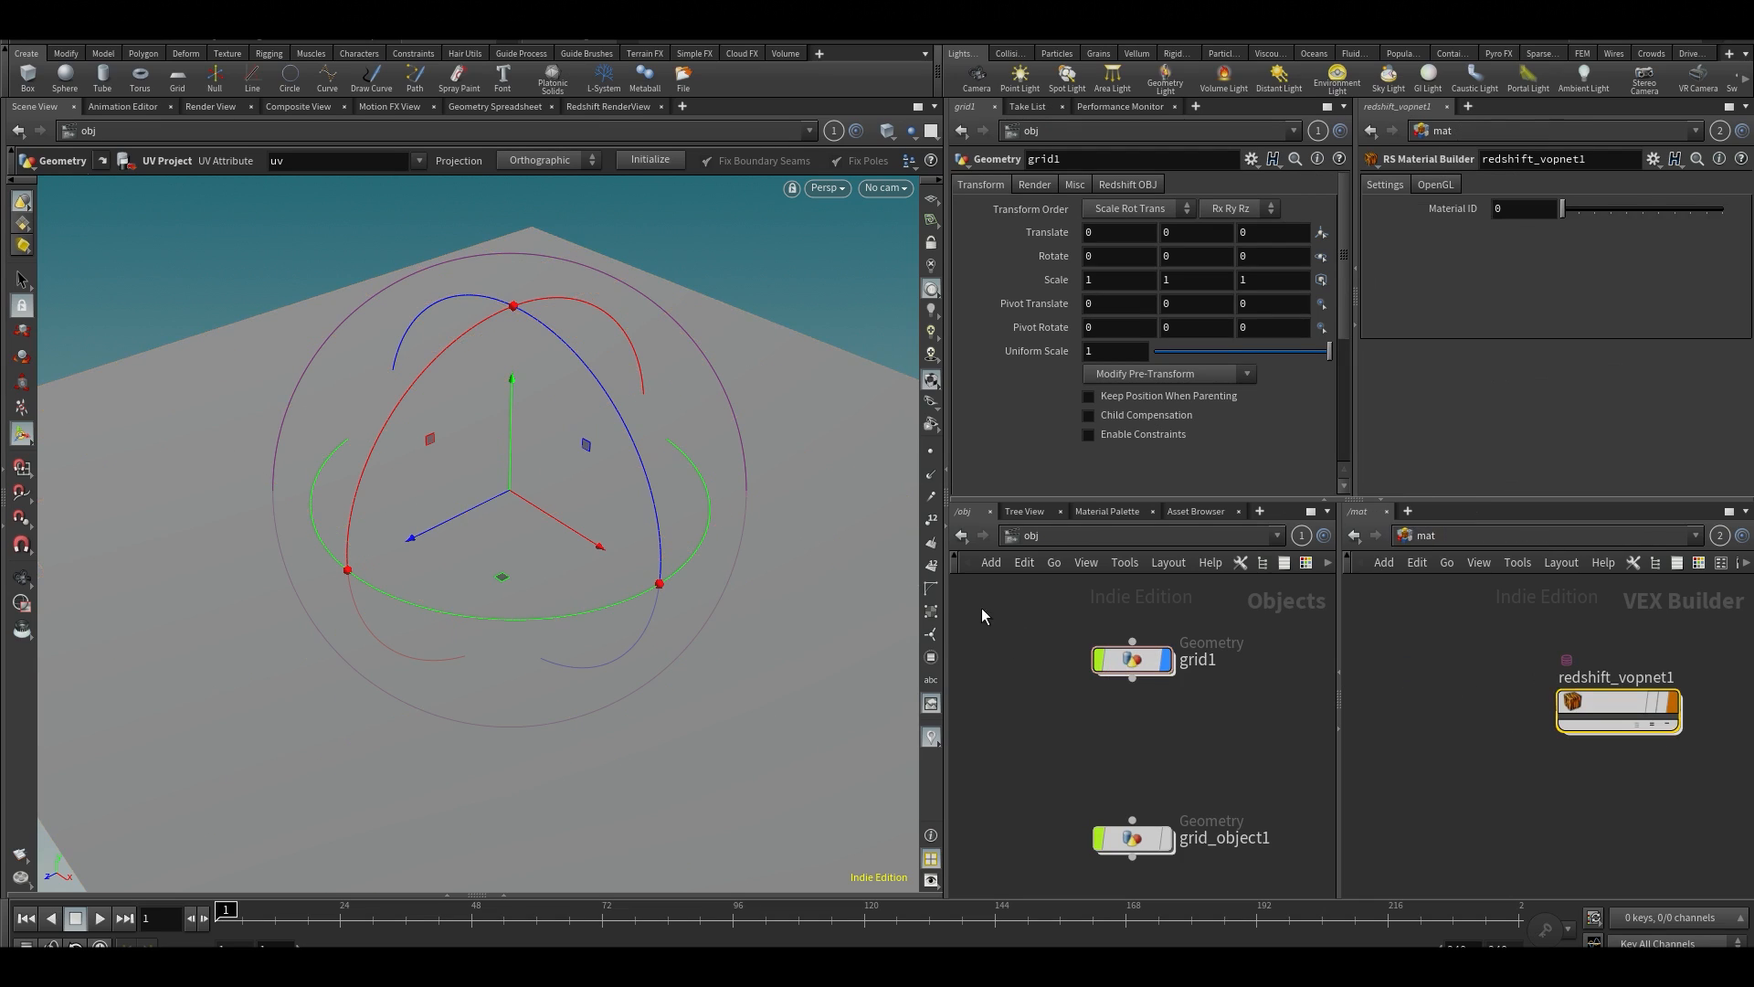
{"action": "left_click", "coordinate": [1034, 183]}
{"action": "left_click_drag", "start_coordinate": [1617, 708], "coordinate": [1115, 217]}
{"action": "scroll", "coordinate": [248, 550], "scroll_direction": "down", "scroll_amount": 5}
{"action": "left_click_drag", "start_coordinate": [325, 532], "coordinate": [539, 534], "text": "alt"}
{"action": "key", "text": "Return"}
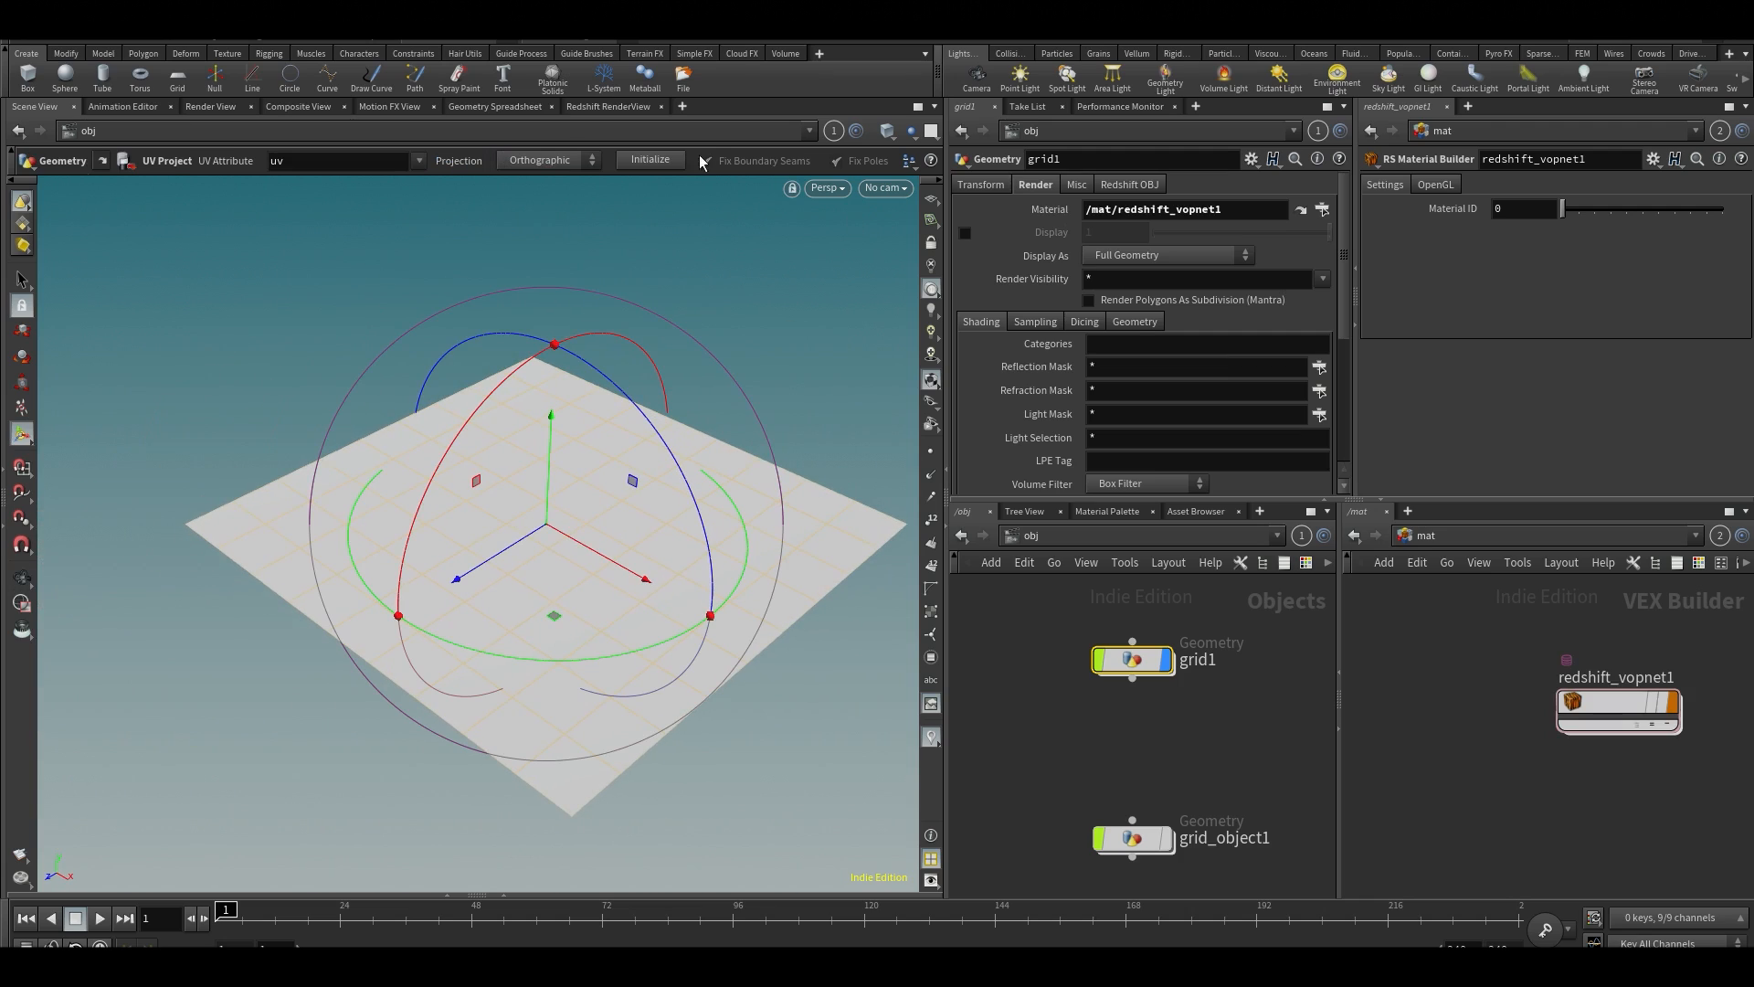
Render the grid in the Redshift RenderView using a new camera
{"action": "left_click", "coordinate": [609, 107]}
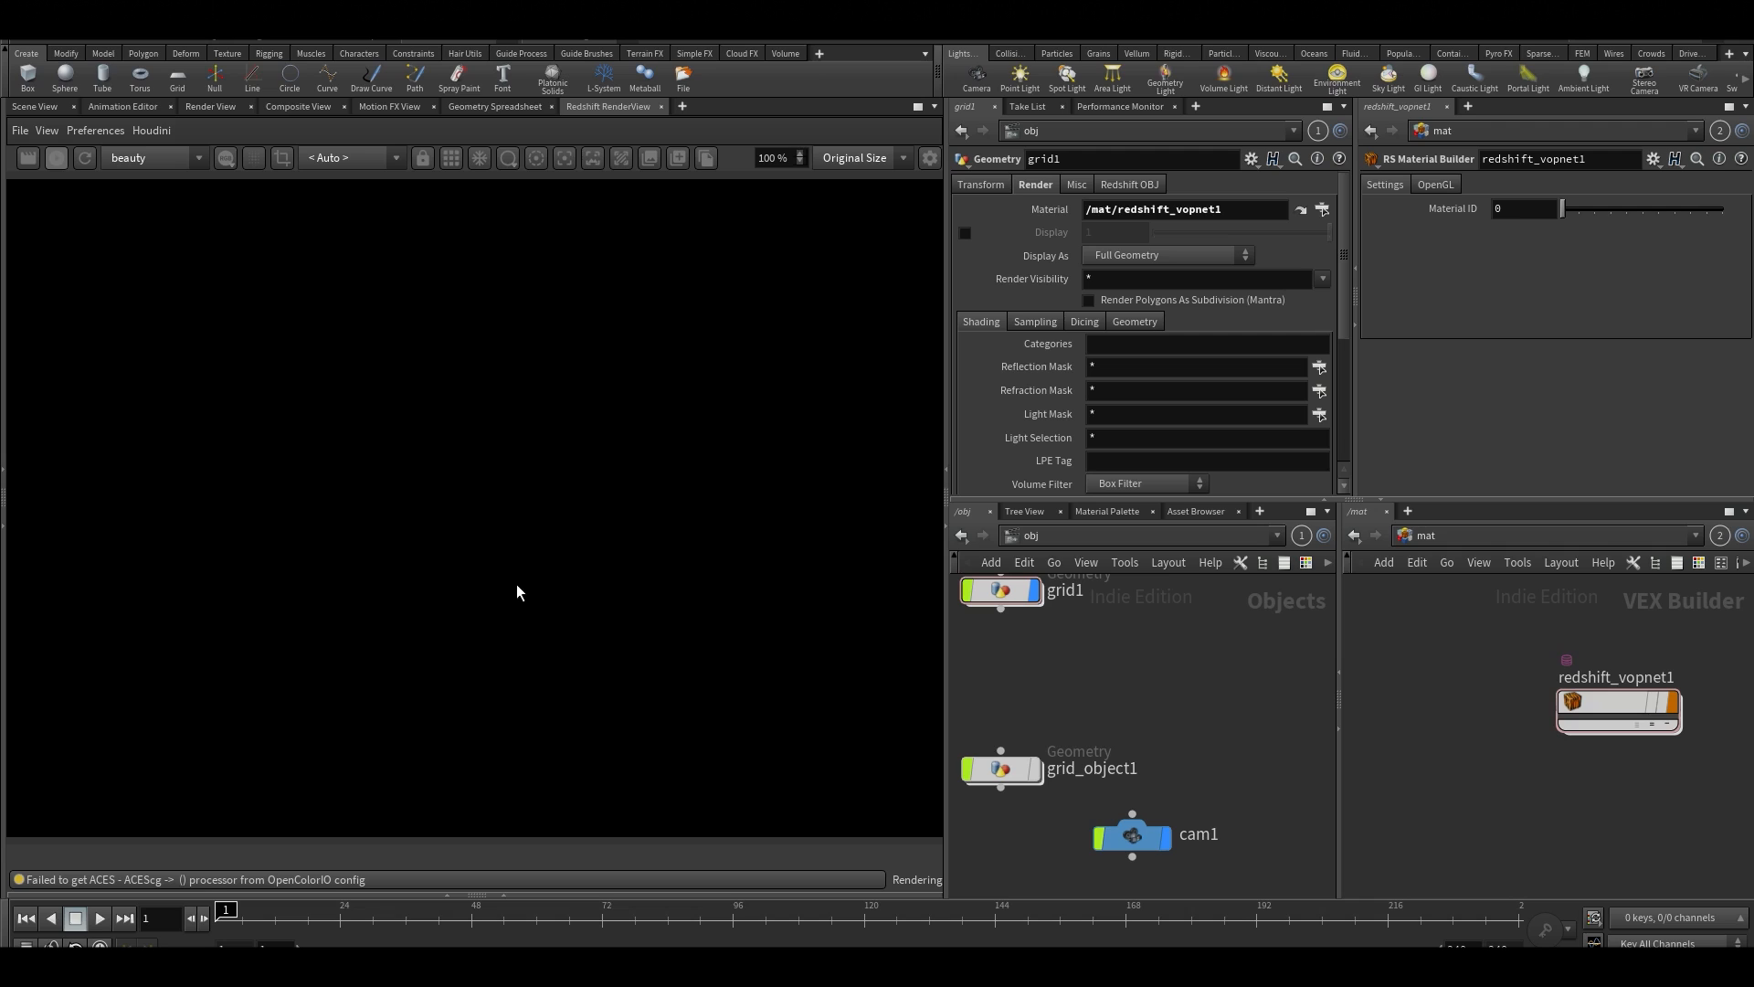
{"action": "scroll", "coordinate": [508, 557], "scroll_direction": "down", "scroll_amount": 4}
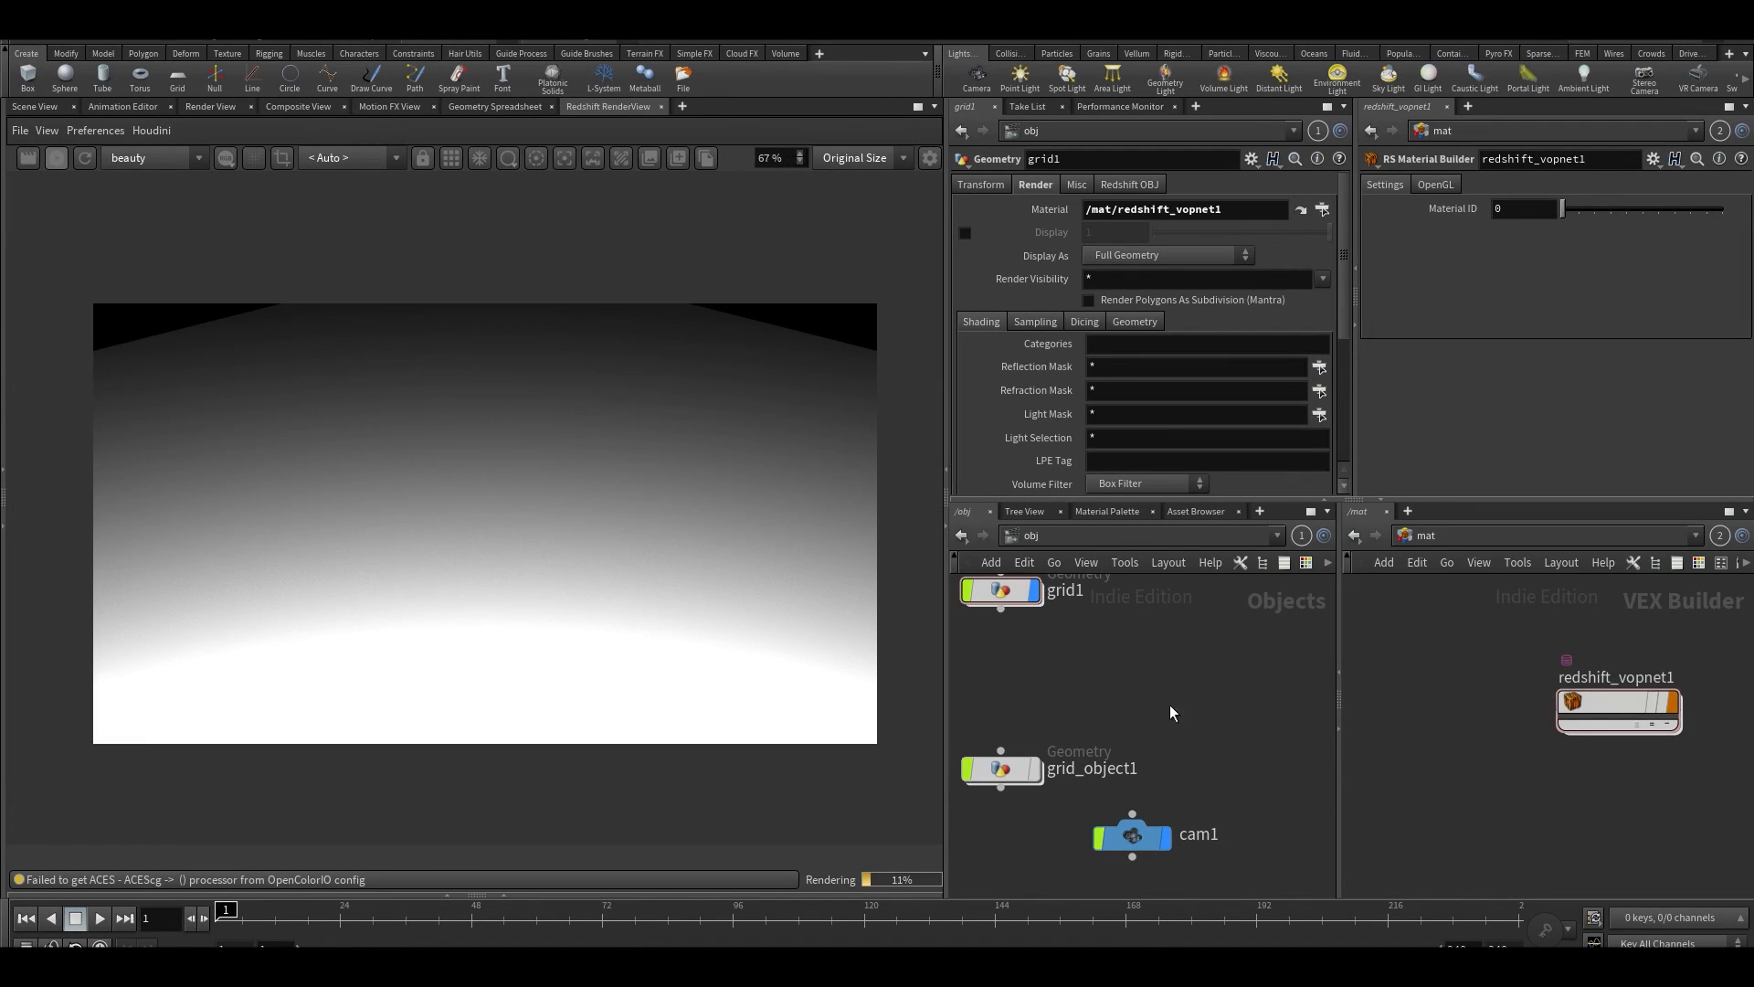
{"action": "middle_click_drag", "start_coordinate": [1170, 737], "coordinate": [1192, 795]}
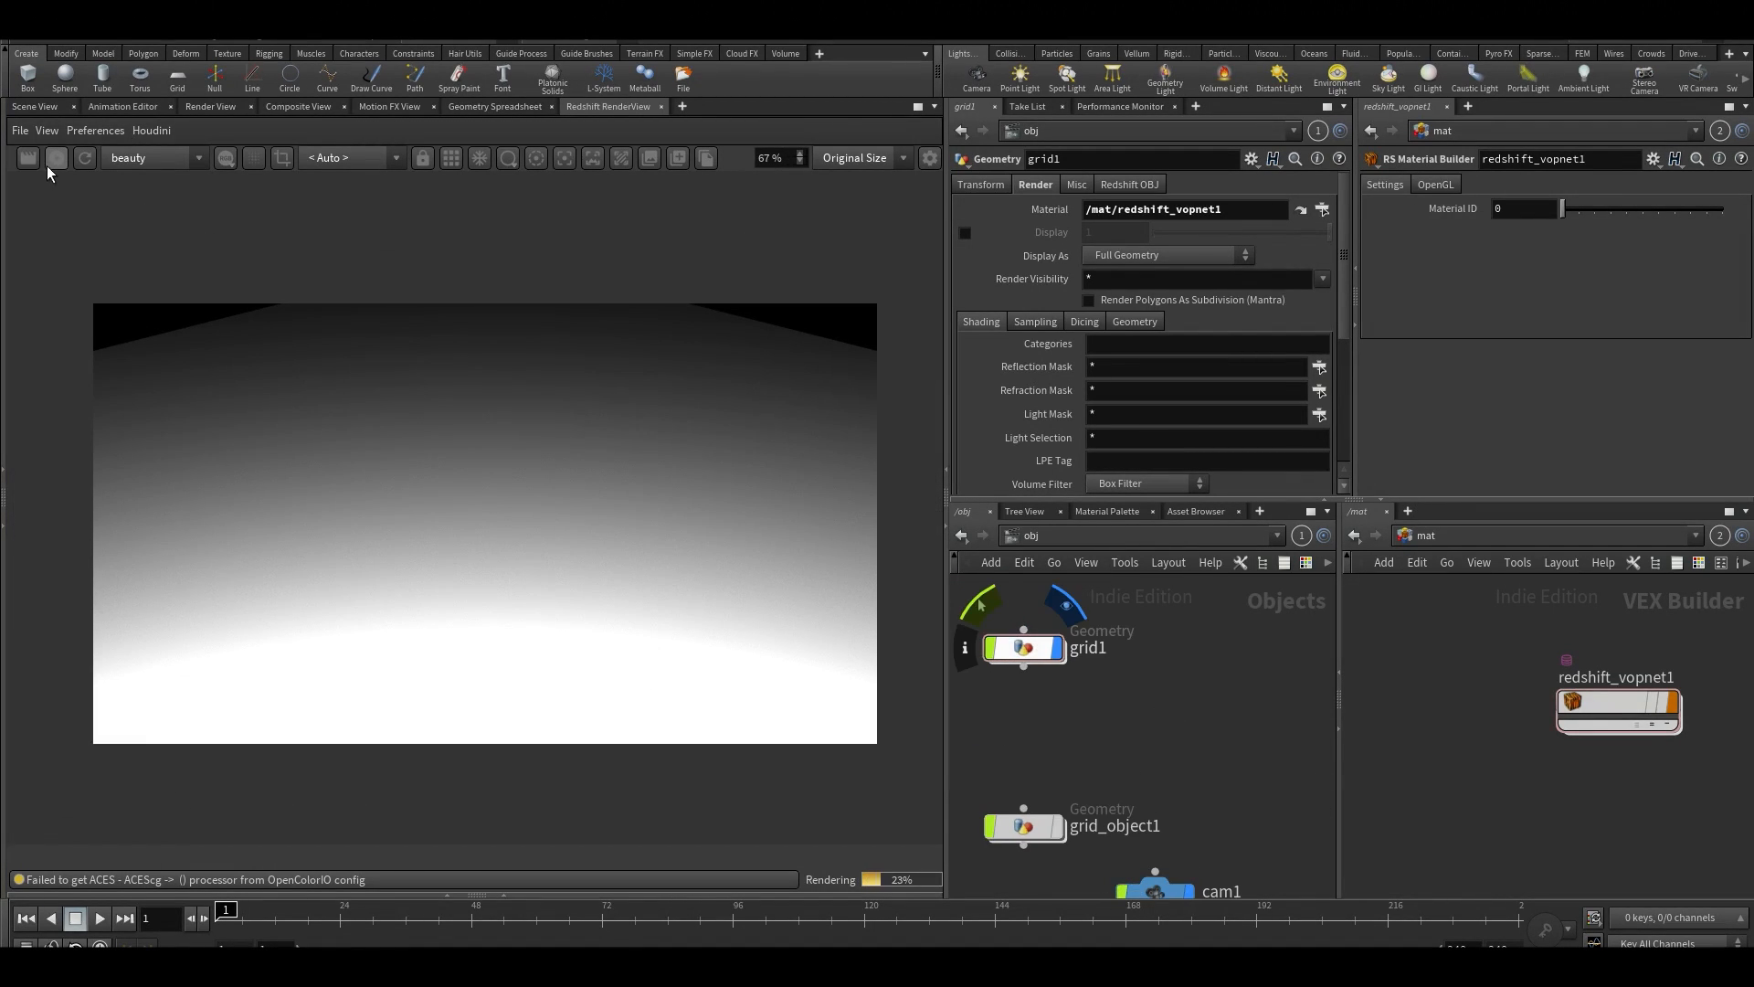
Enable tessellation and displacement in grid1's Redshift object settings
{"action": "left_click", "coordinate": [1118, 188]}
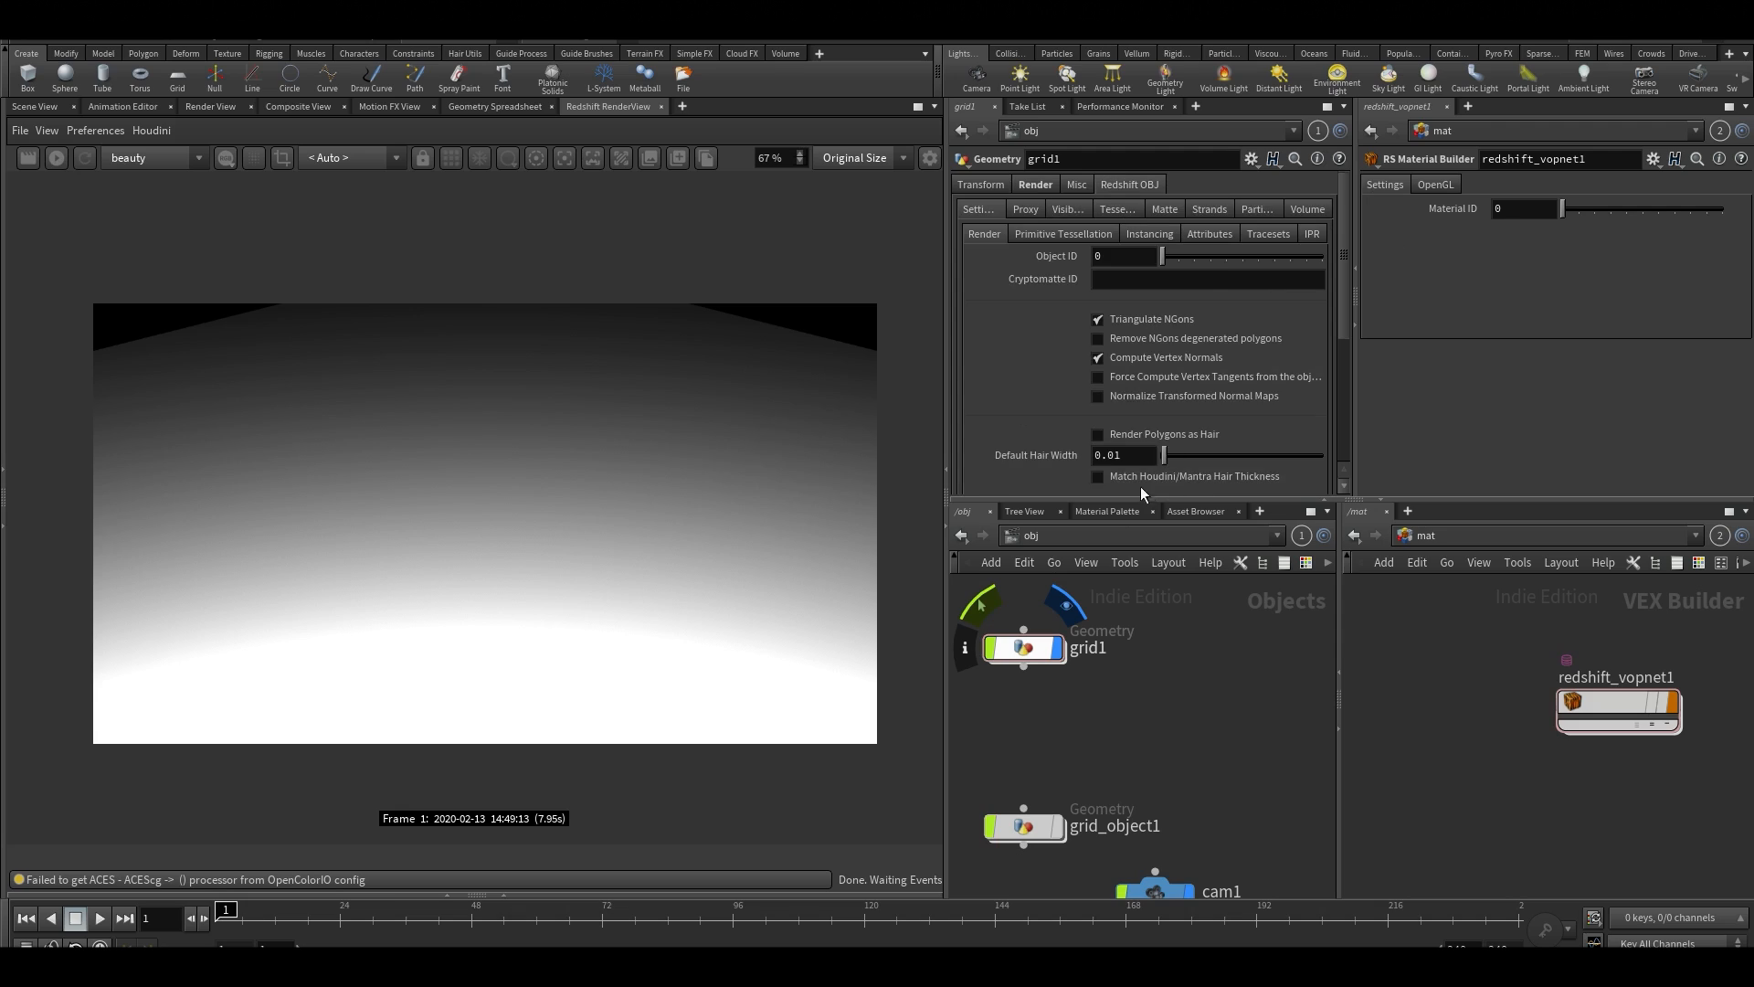
{"action": "left_click", "coordinate": [1035, 656]}
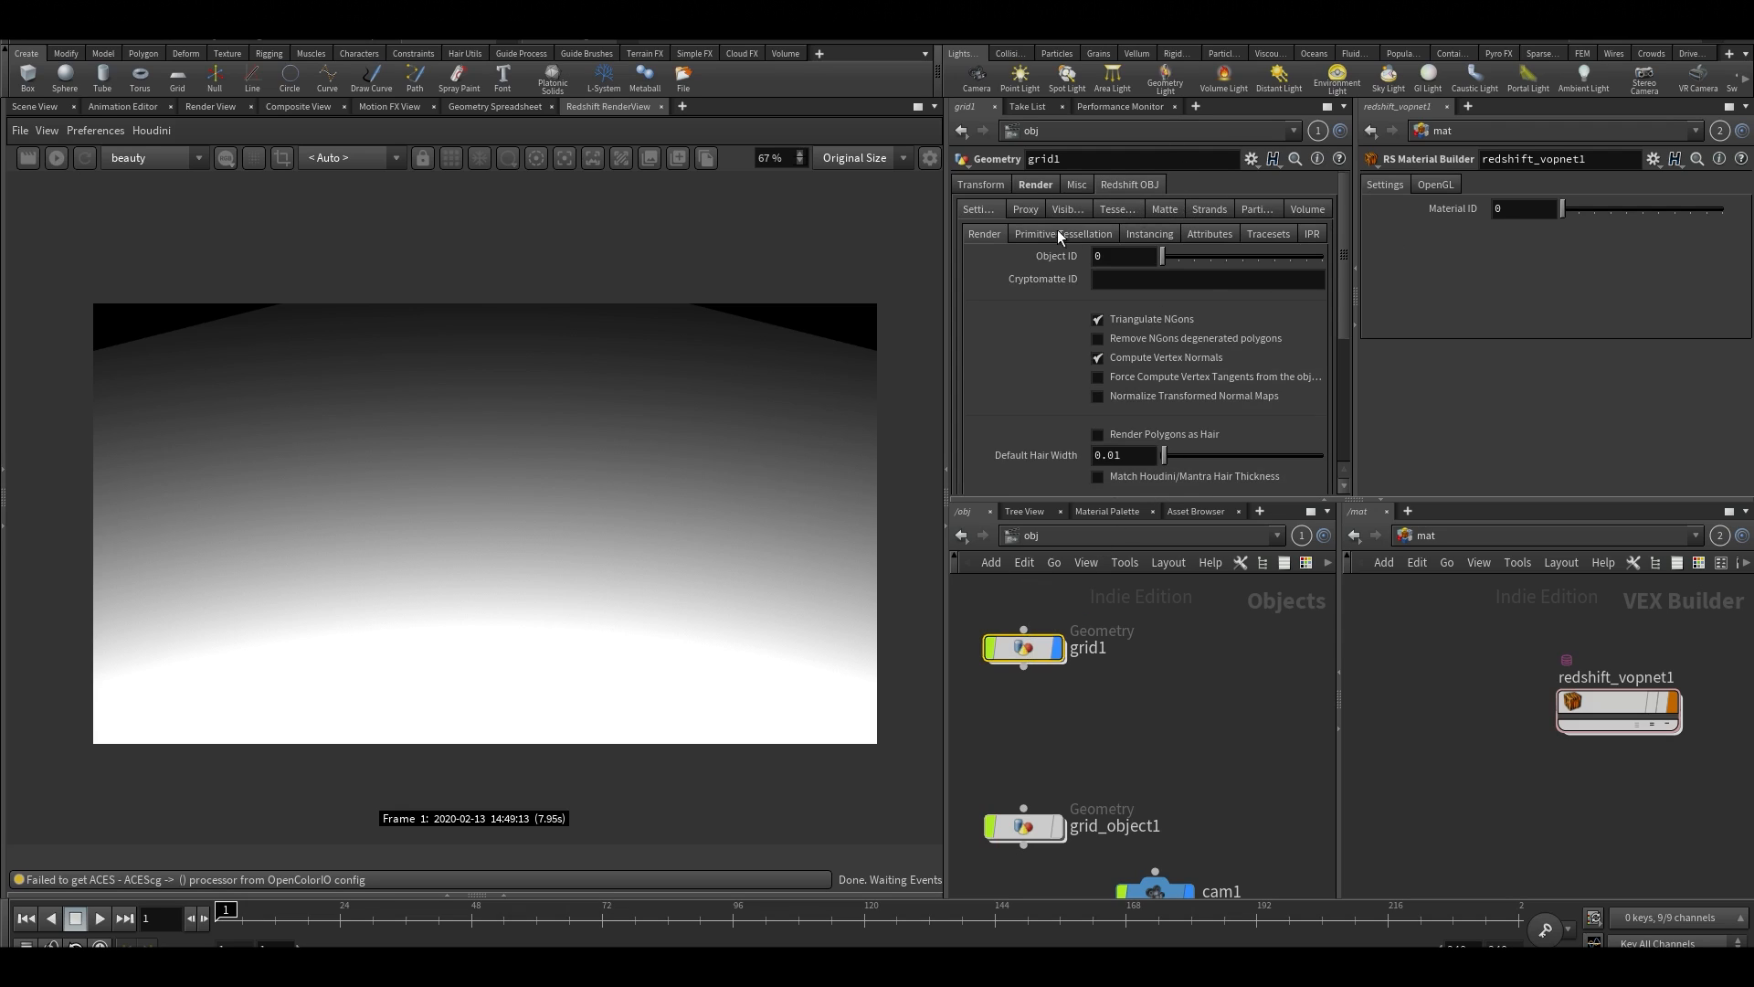
{"action": "left_click_drag", "start_coordinate": [1353, 277], "coordinate": [1481, 277]}
{"action": "left_click", "coordinate": [1143, 214]}
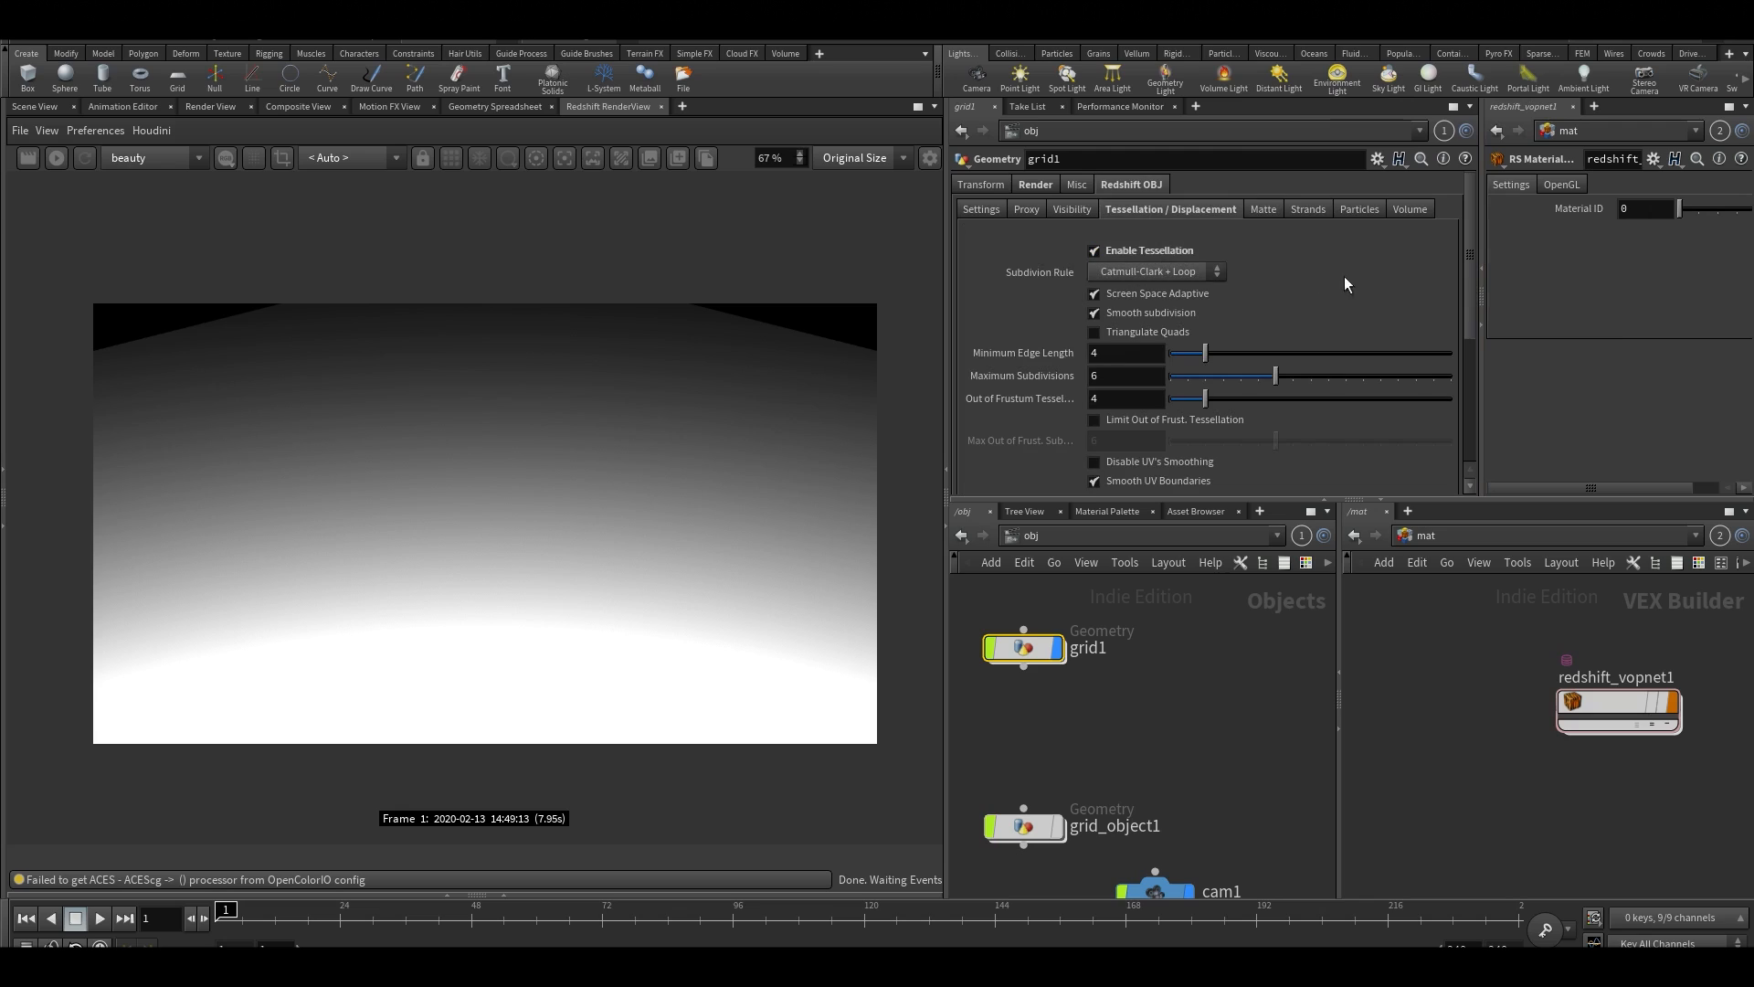
{"action": "scroll", "coordinate": [1110, 366], "scroll_direction": "down", "scroll_amount": 3}
{"action": "left_click", "coordinate": [1095, 420]}
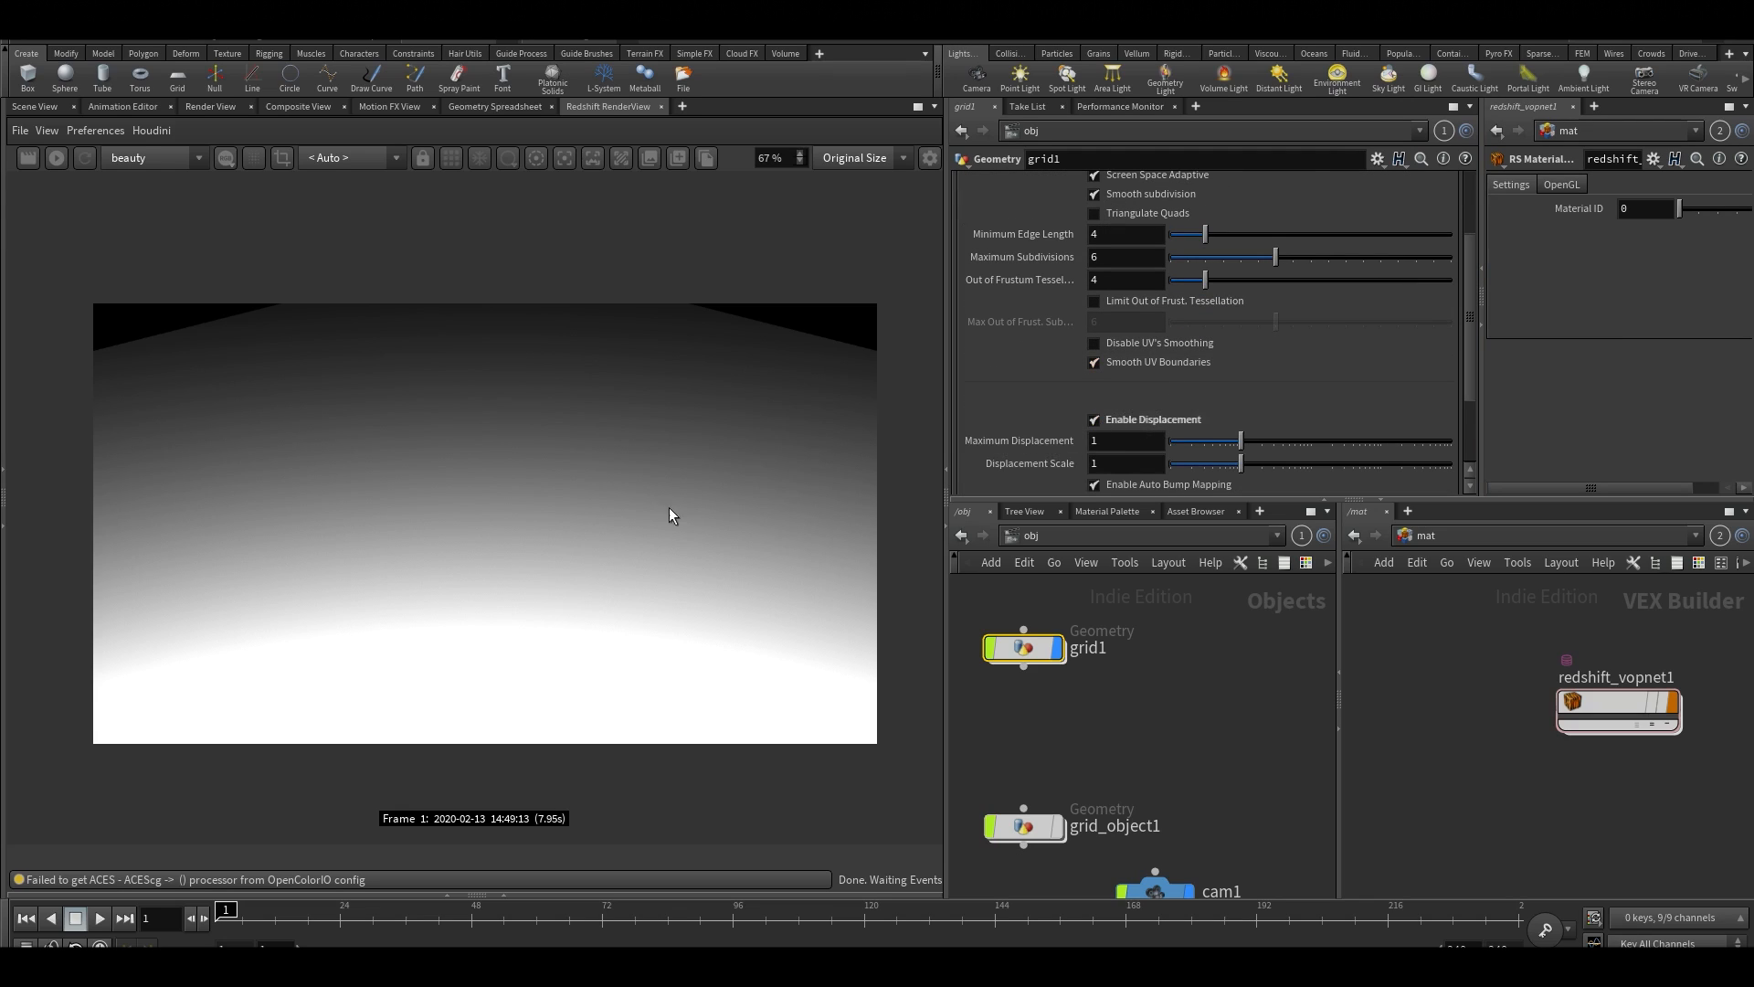
Look through cam1 in the scene view, lock the camera to the view and frame the entire grid
{"action": "left_click", "coordinate": [34, 106]}
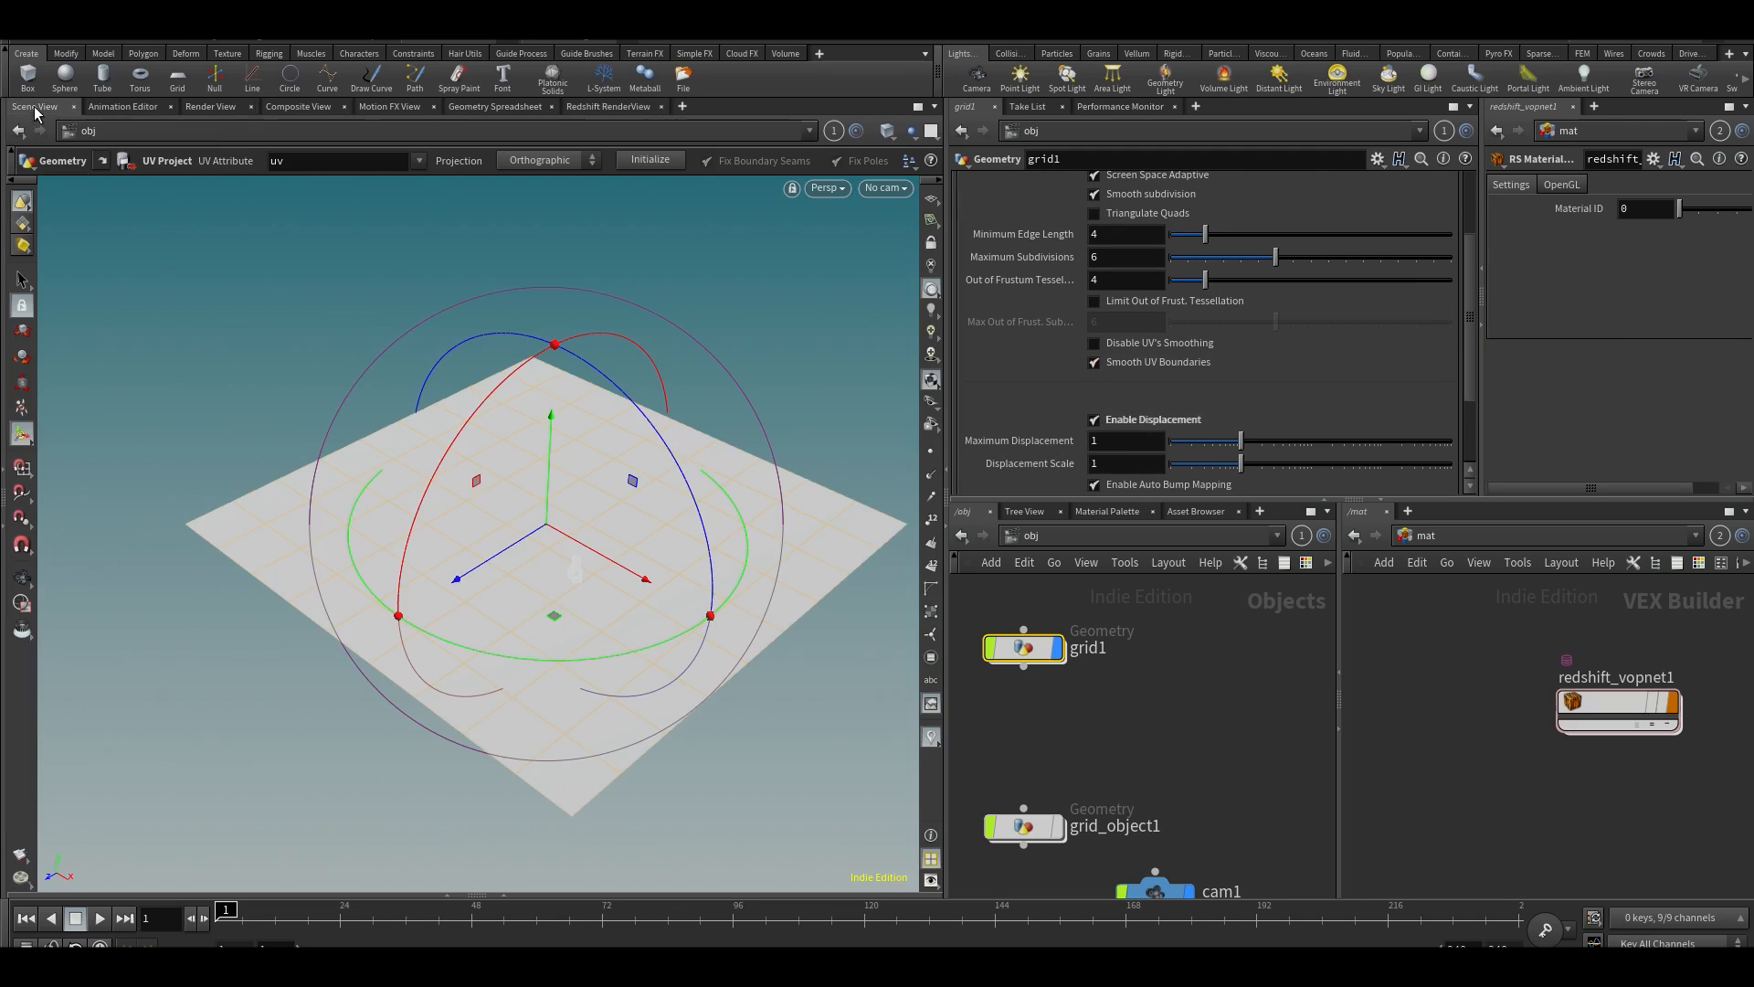
{"action": "left_click", "coordinate": [883, 187]}
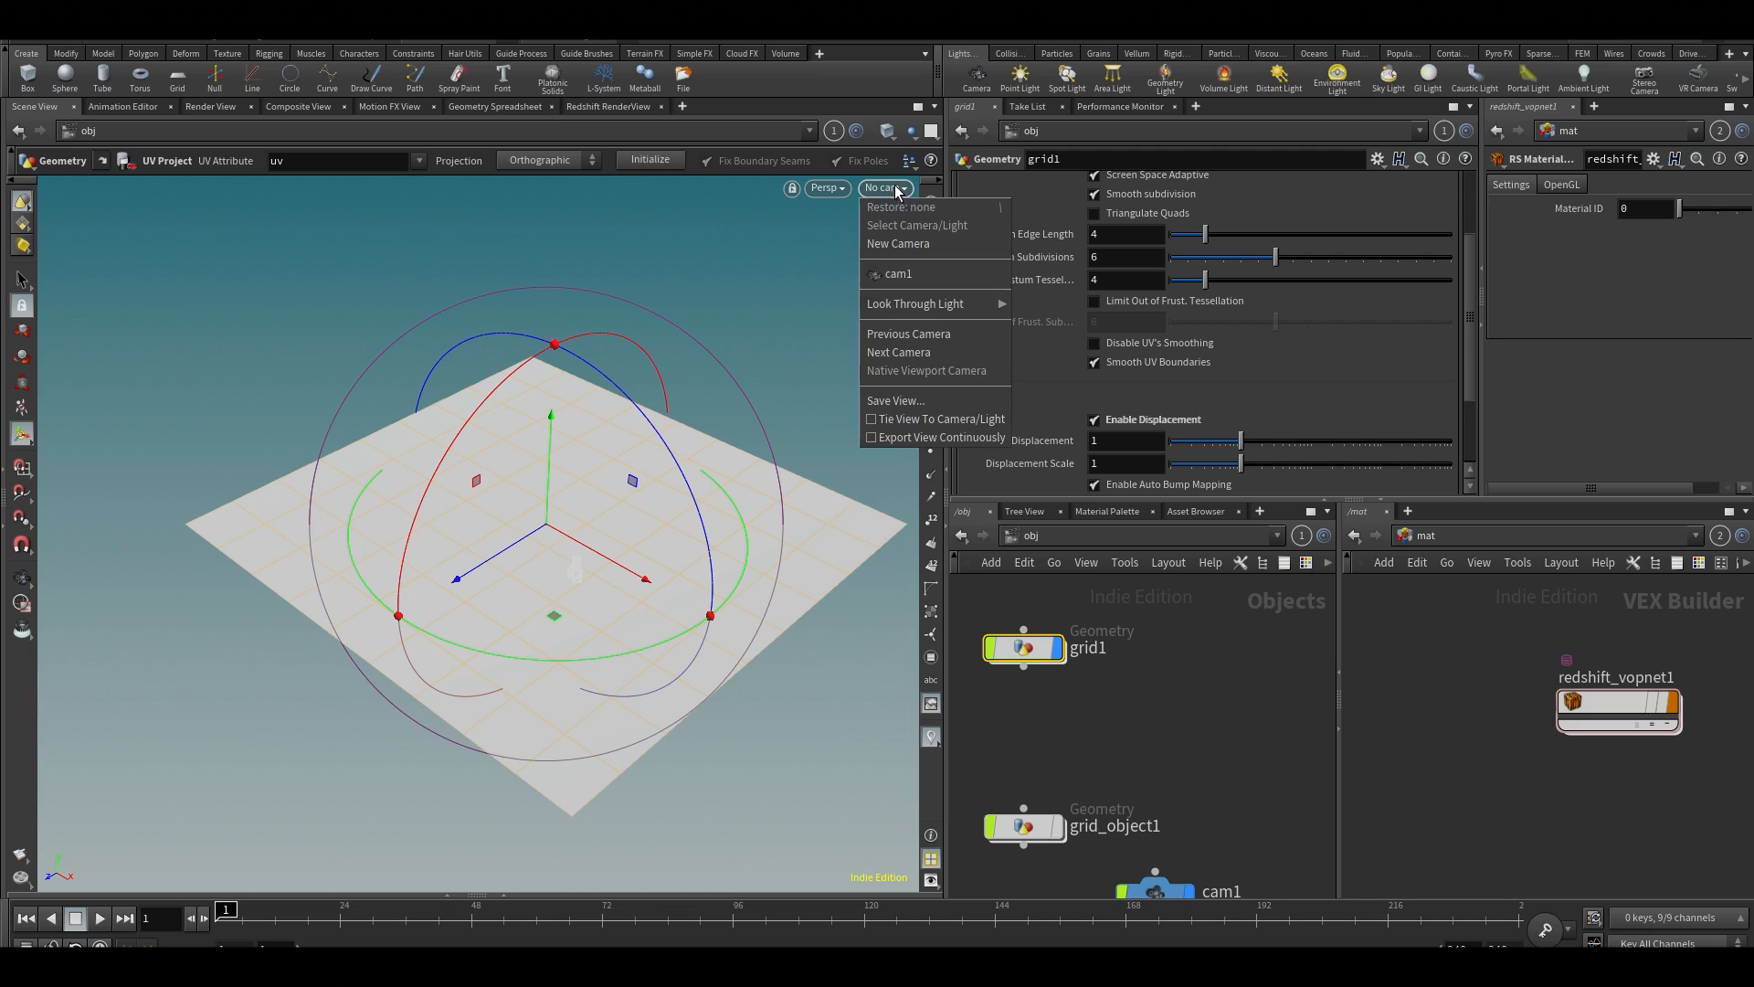
{"action": "left_click", "coordinate": [905, 271]}
{"action": "left_click", "coordinate": [929, 247]}
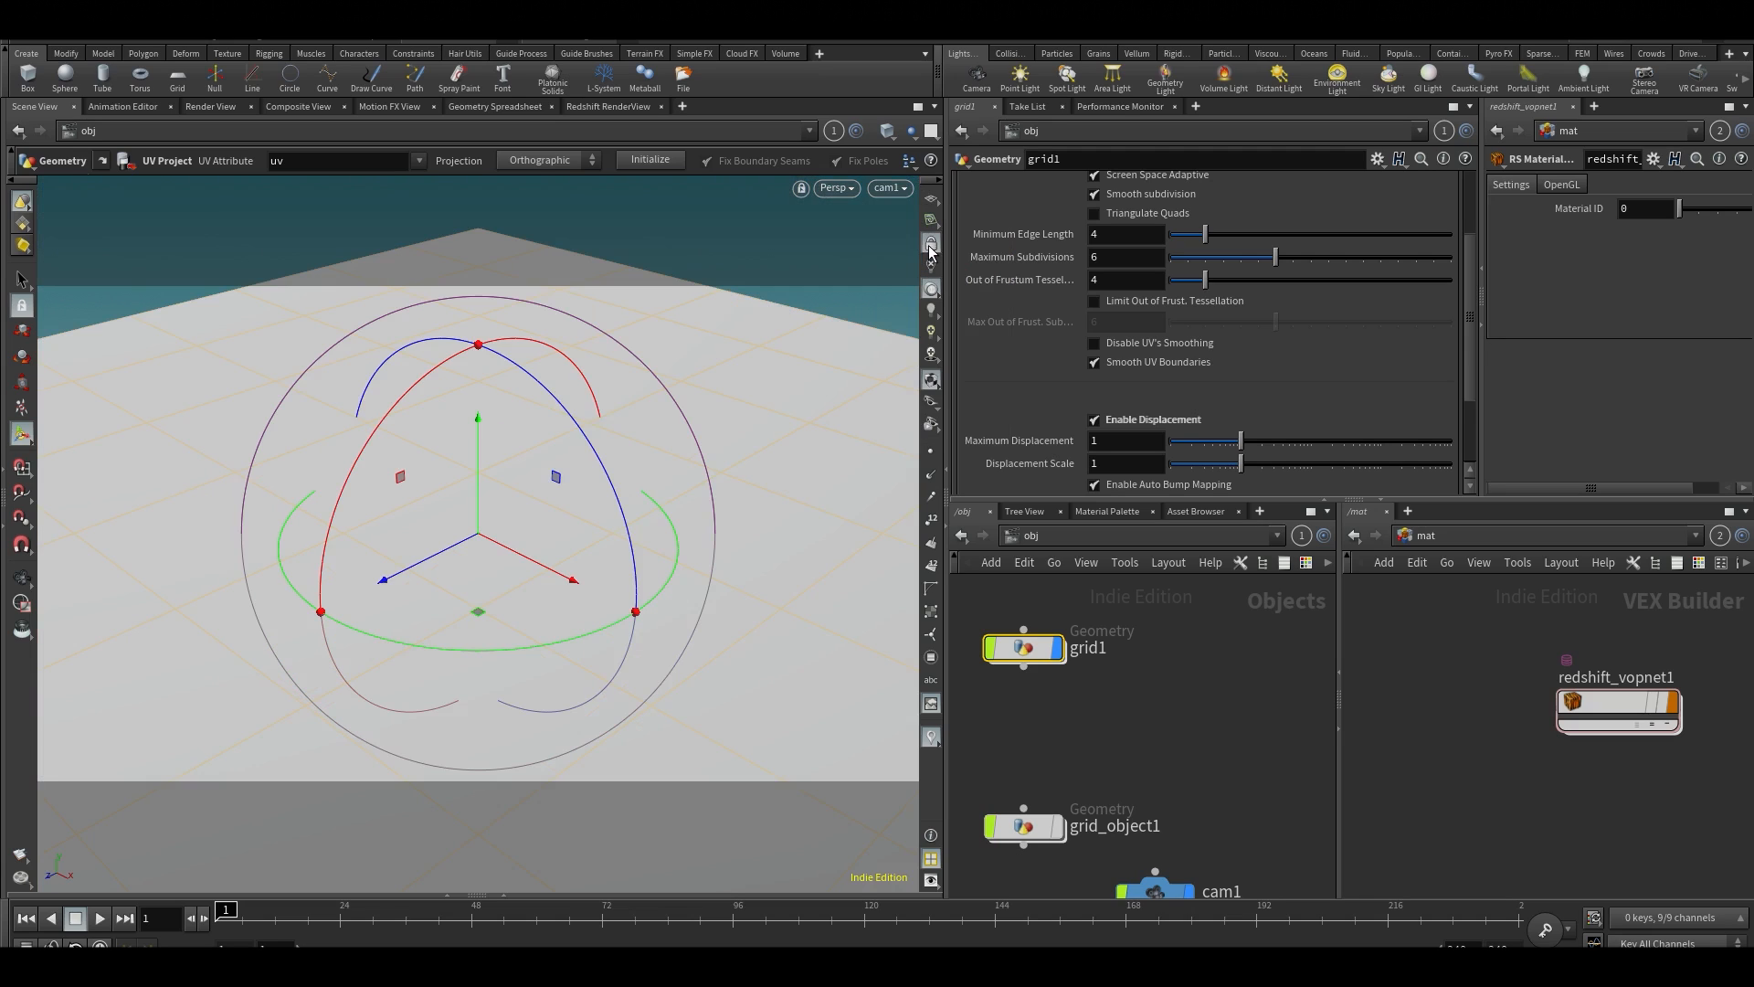
{"action": "right_click_drag", "start_coordinate": [754, 376], "coordinate": [658, 451], "text": "alt"}
{"action": "left_click_drag", "start_coordinate": [658, 450], "coordinate": [672, 481], "text": "alt"}
{"action": "middle_click_drag", "start_coordinate": [672, 482], "coordinate": [535, 445], "text": "alt"}
{"action": "right_click_drag", "start_coordinate": [534, 445], "coordinate": [513, 447], "text": "alt"}
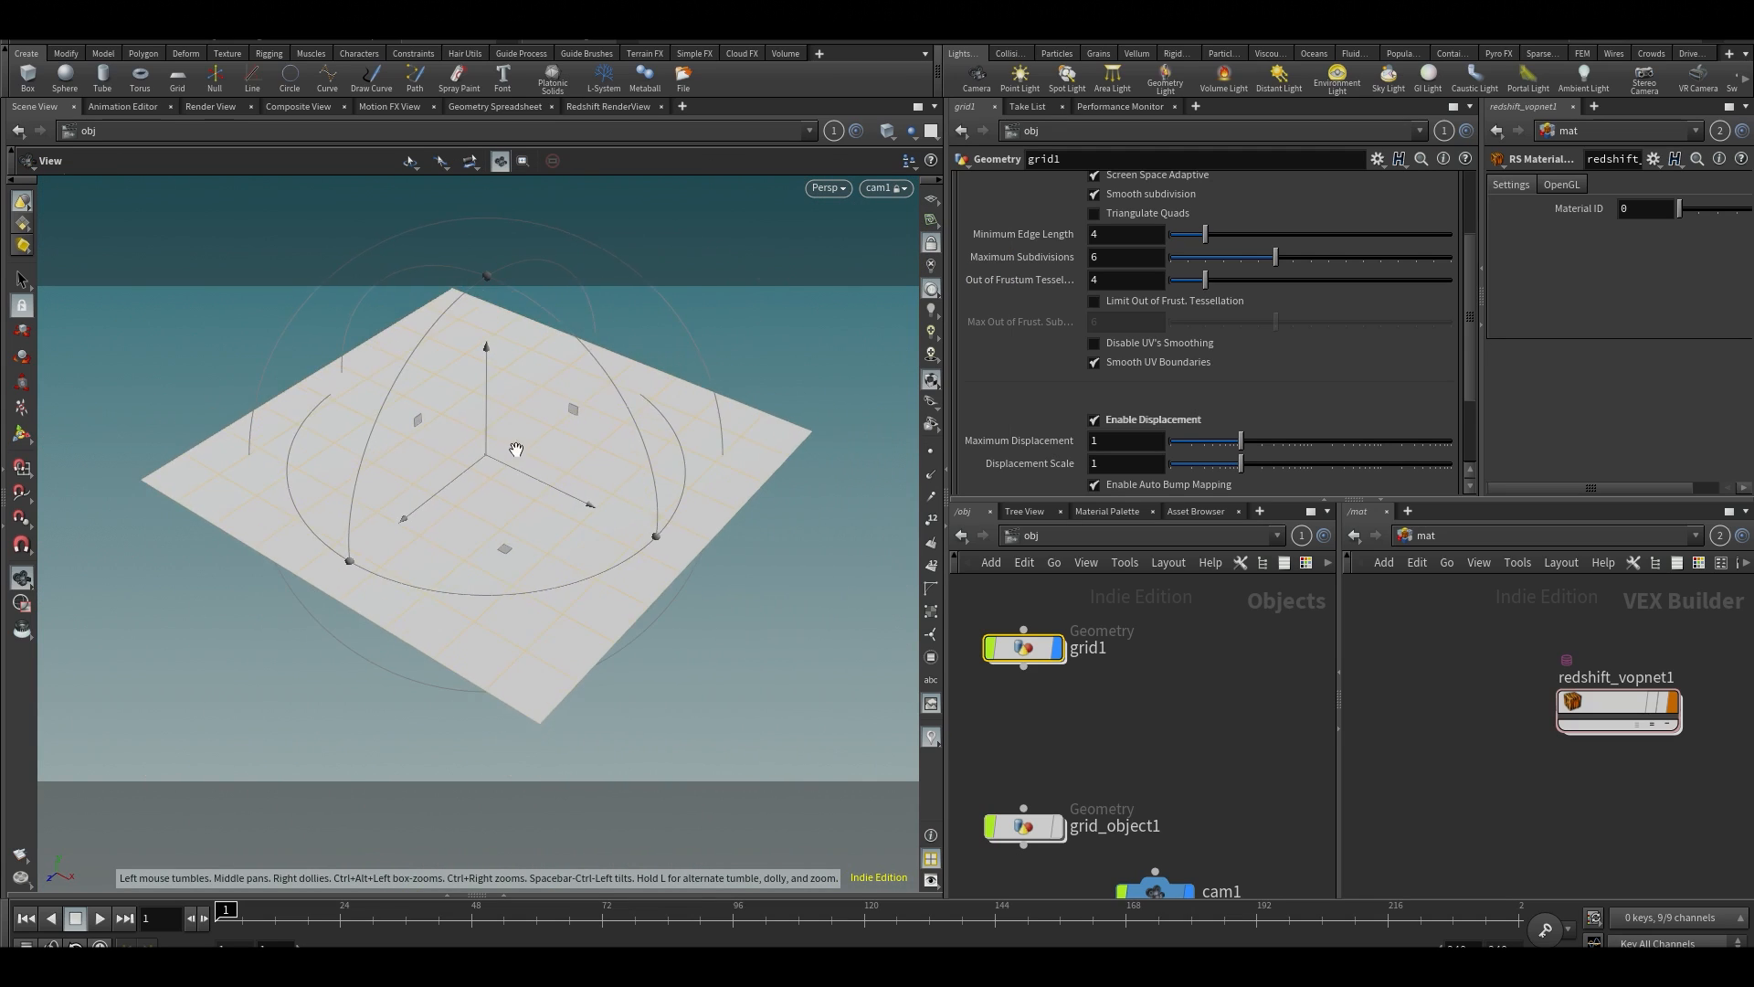
{"action": "left_click_drag", "start_coordinate": [512, 447], "coordinate": [525, 435], "text": "alt"}
{"action": "middle_click_drag", "start_coordinate": [525, 435], "coordinate": [490, 455], "text": "alt"}
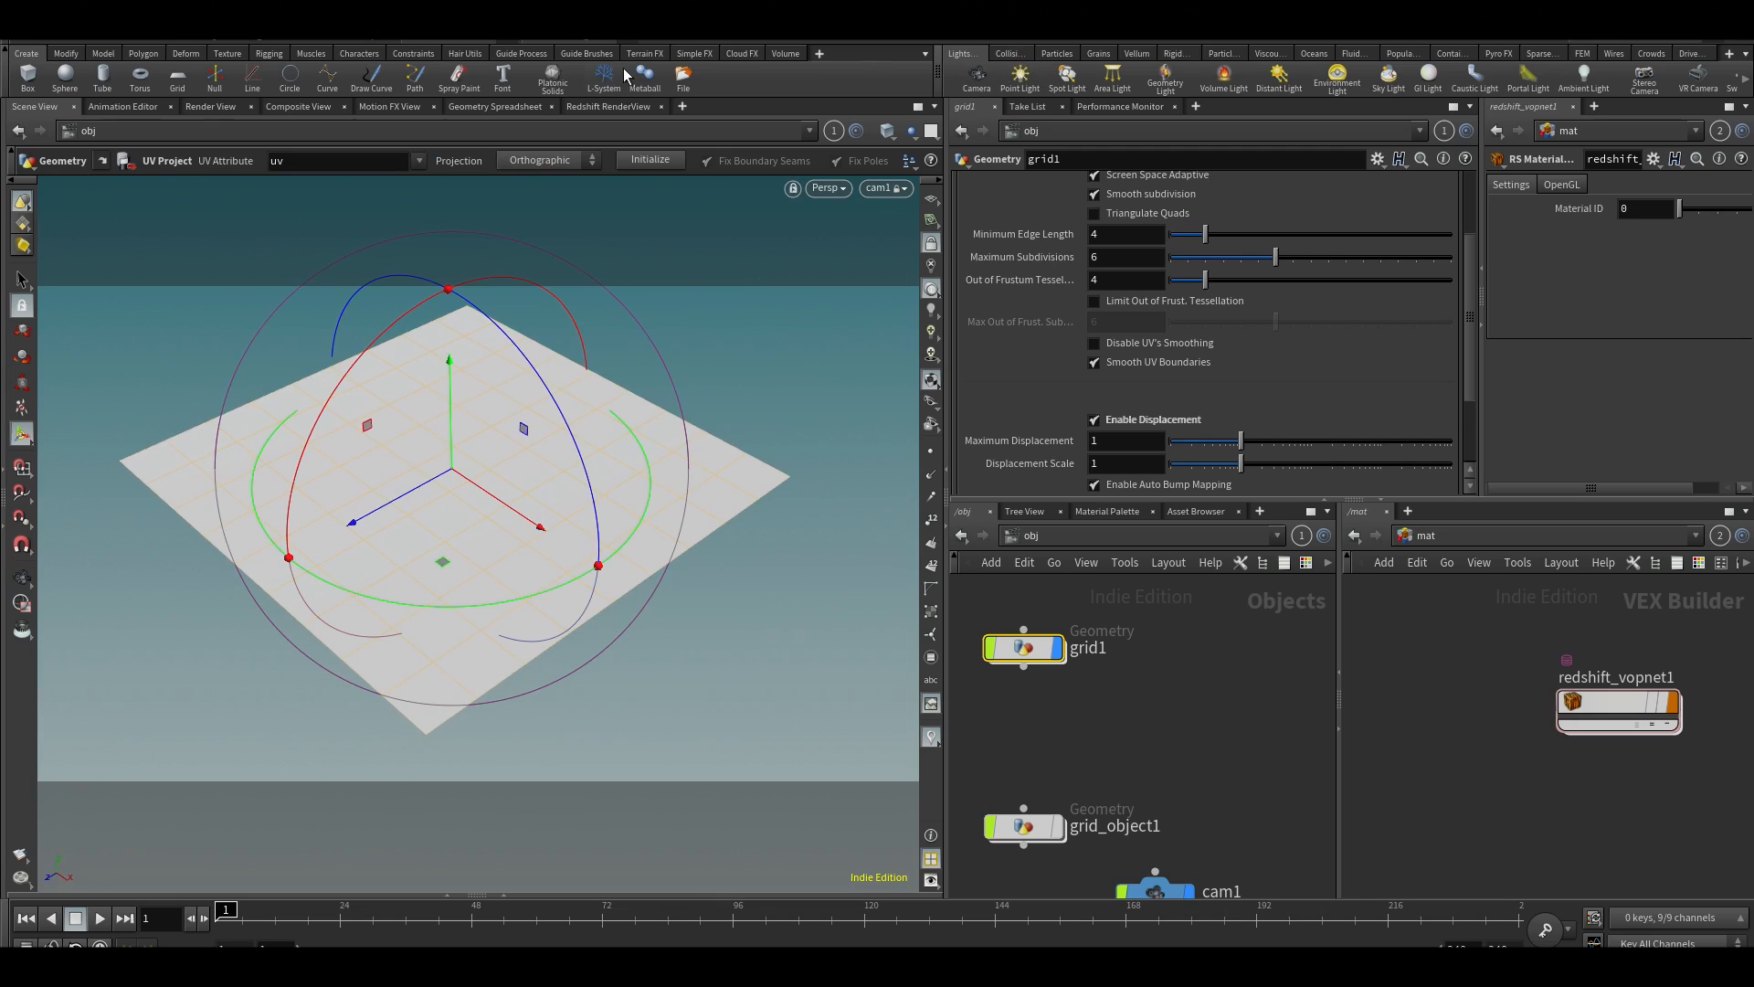
Add the Redshift shelf to the shelf set and create an RS dome light in the scene
{"action": "left_click", "coordinate": [819, 54]}
{"action": "mouse_move", "coordinate": [836, 120]}
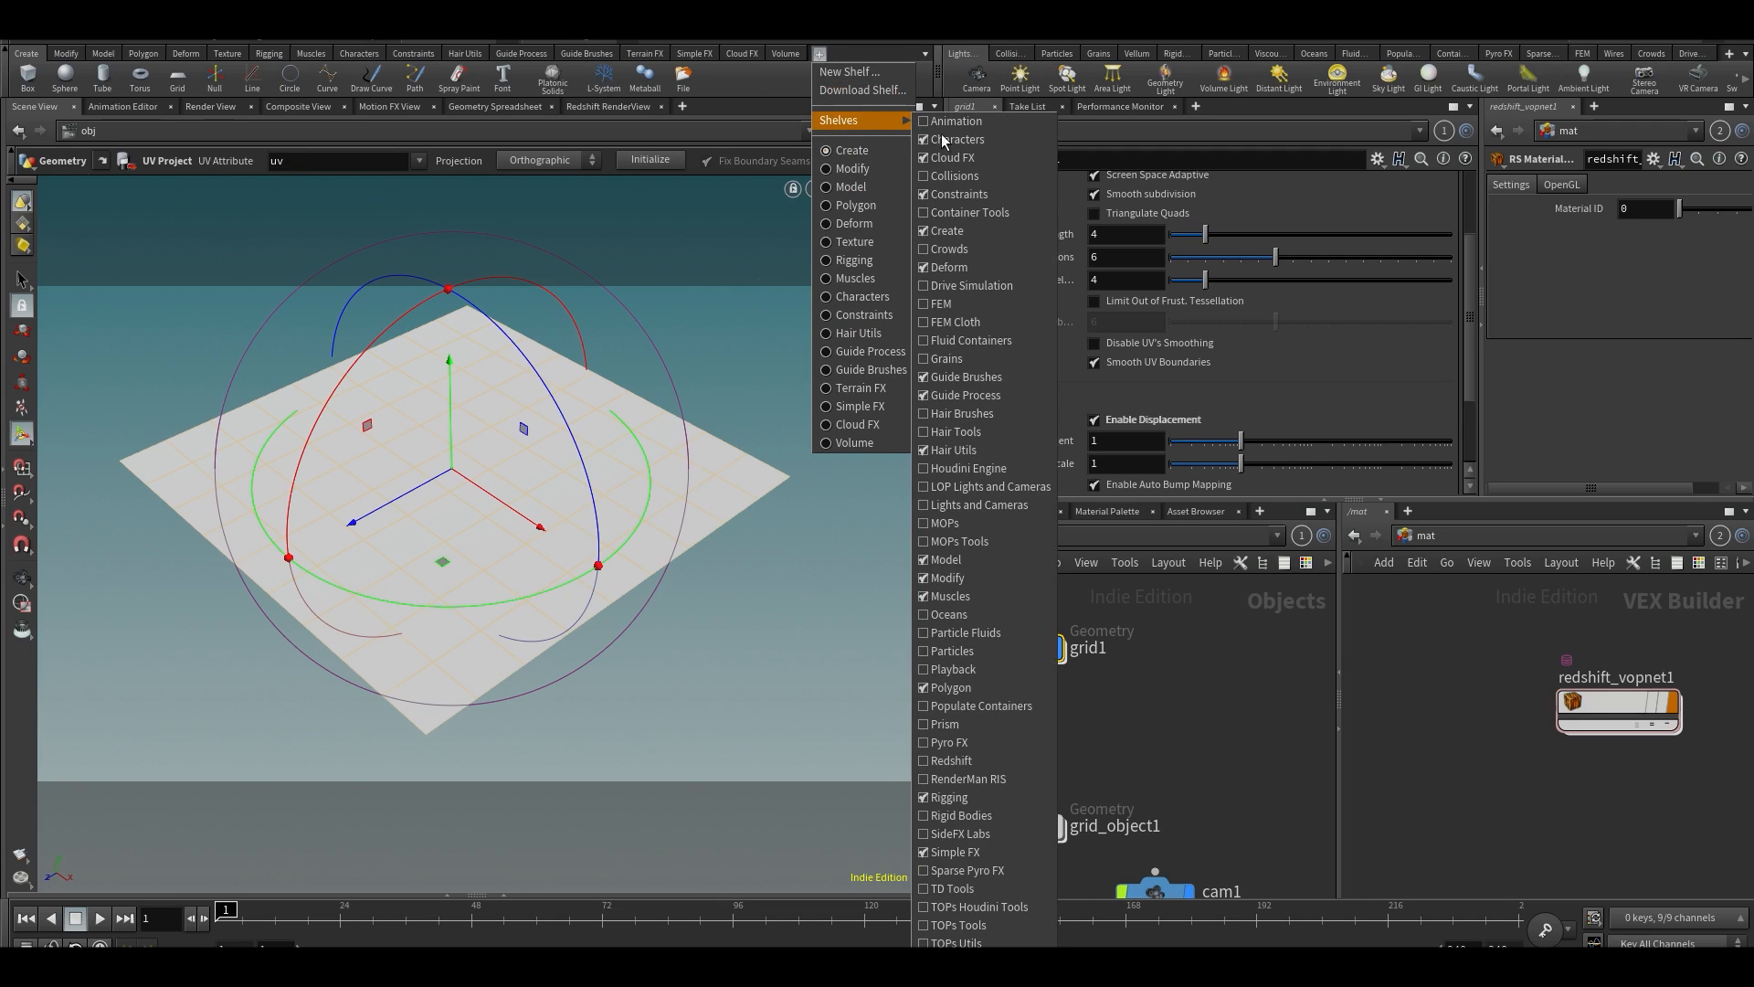
{"action": "left_click", "coordinate": [965, 761]}
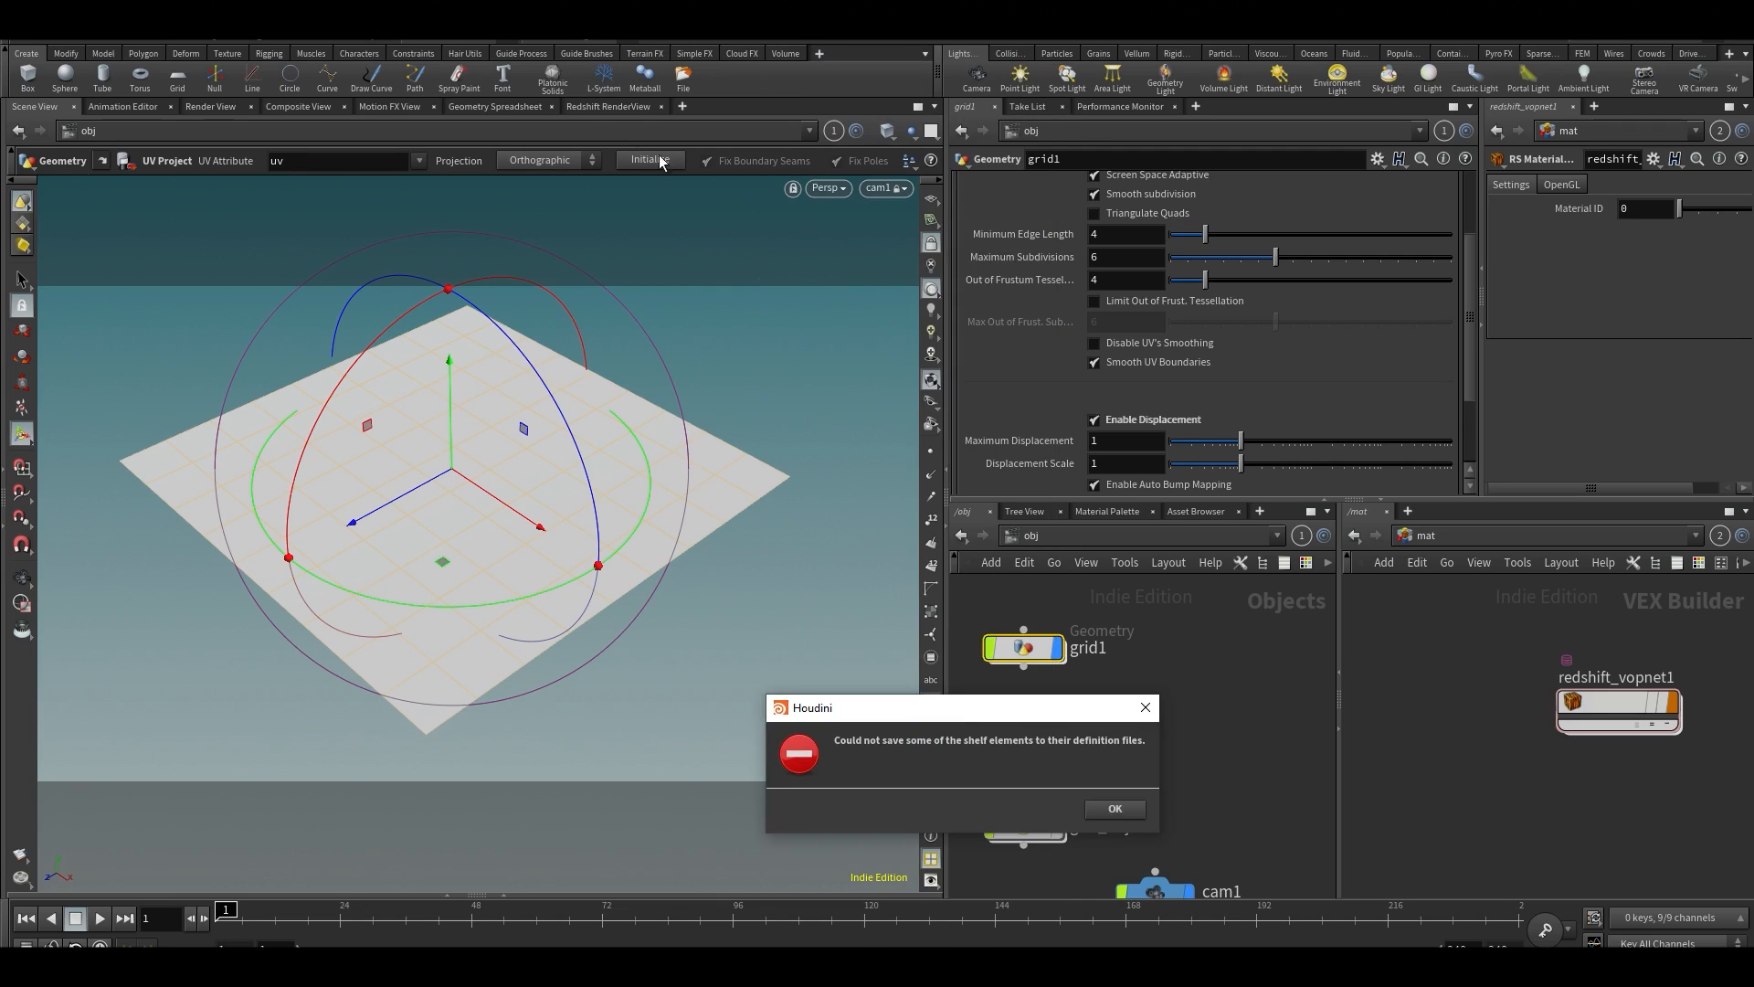
{"action": "left_click", "coordinate": [1113, 809]}
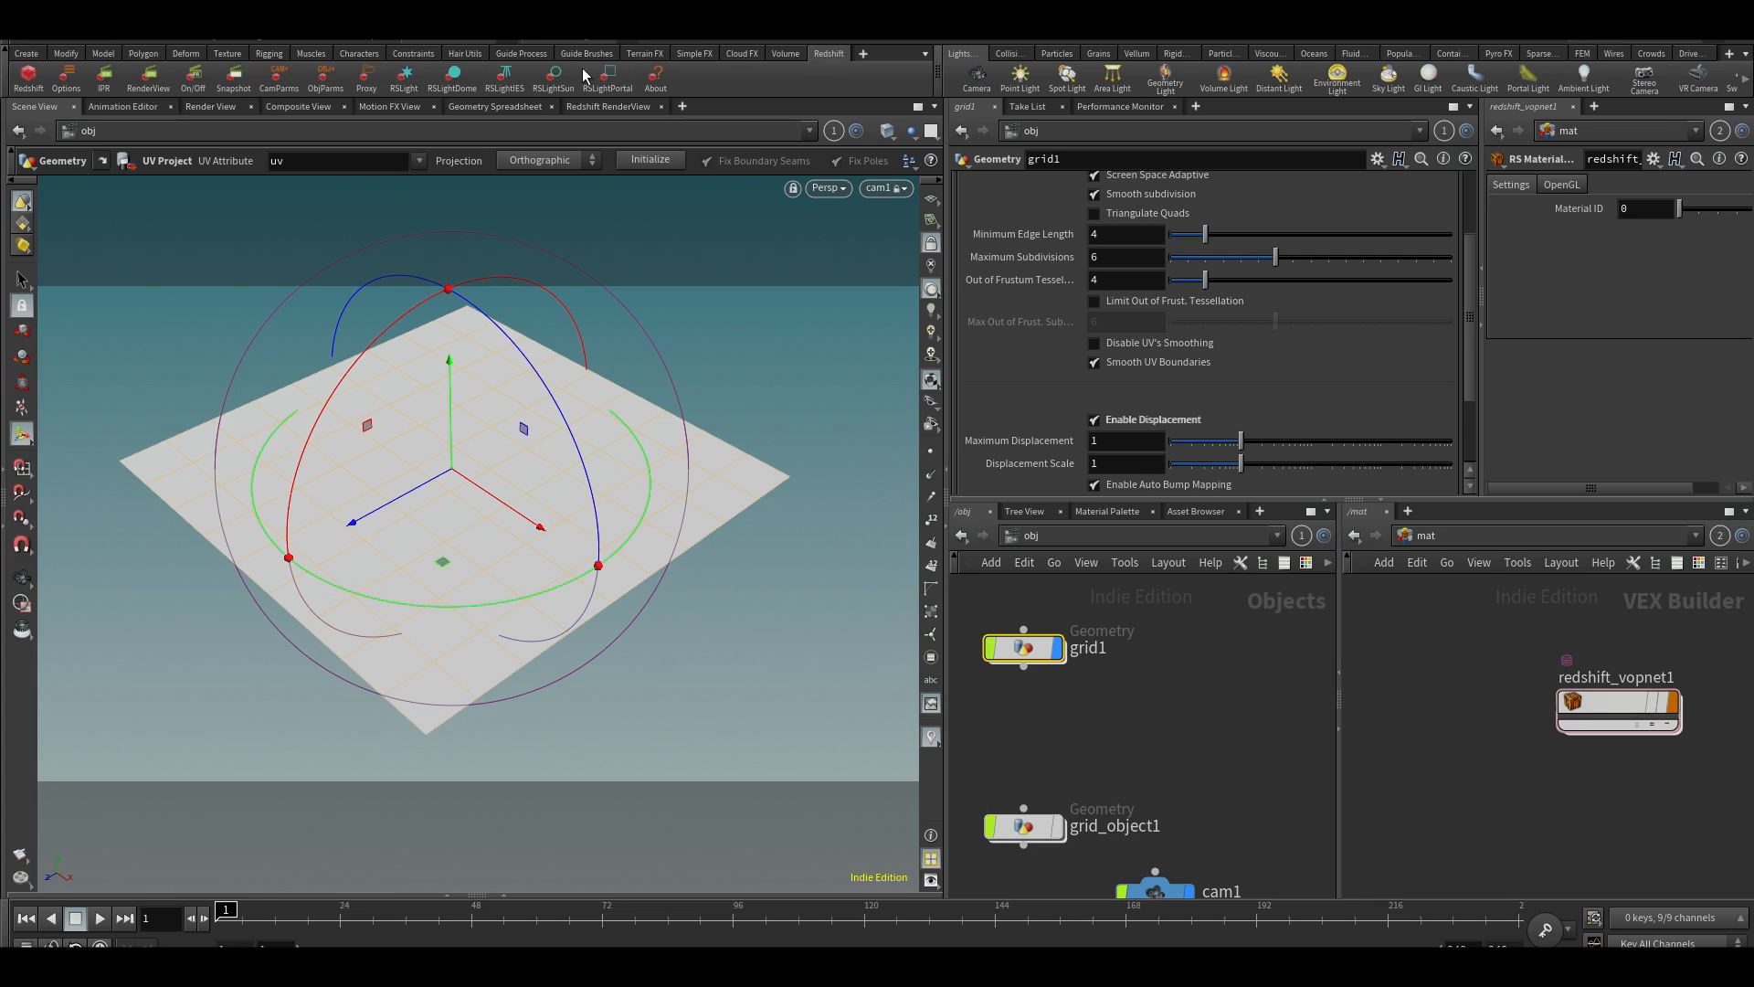
{"action": "left_click", "coordinate": [451, 79]}
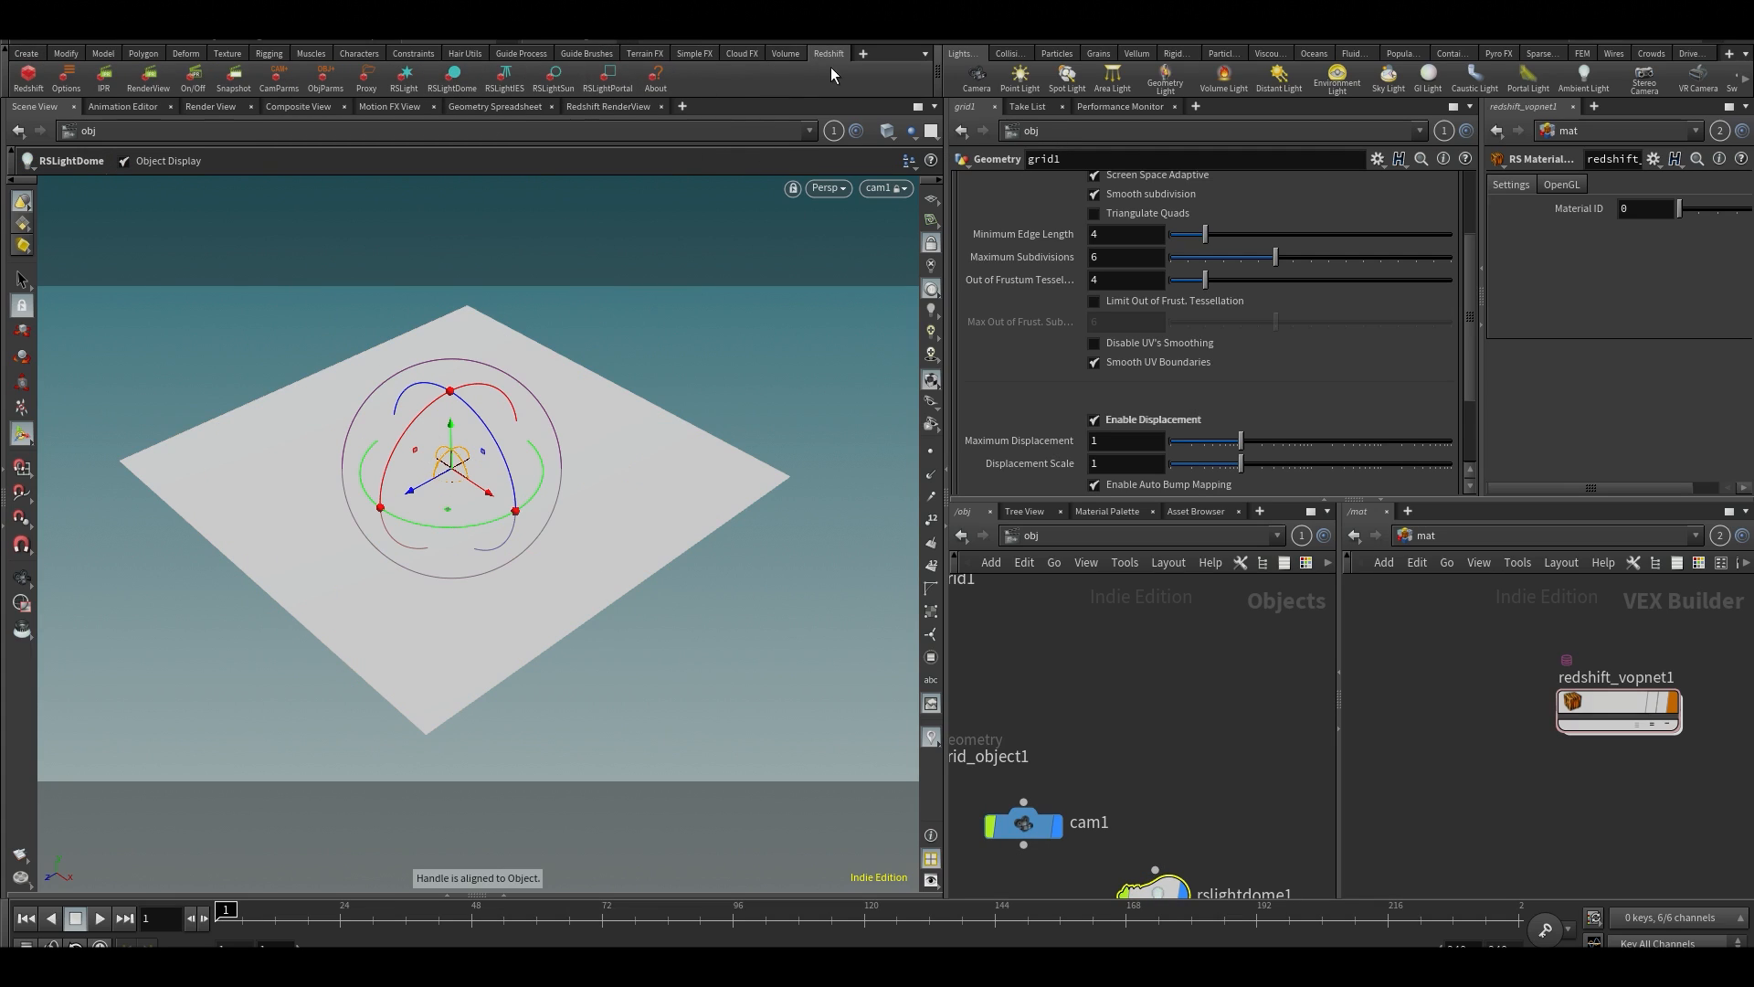
Render the displaced grid with the dome light in the Redshift RenderView and inspect the sphere bump up close
{"action": "left_click", "coordinate": [612, 107]}
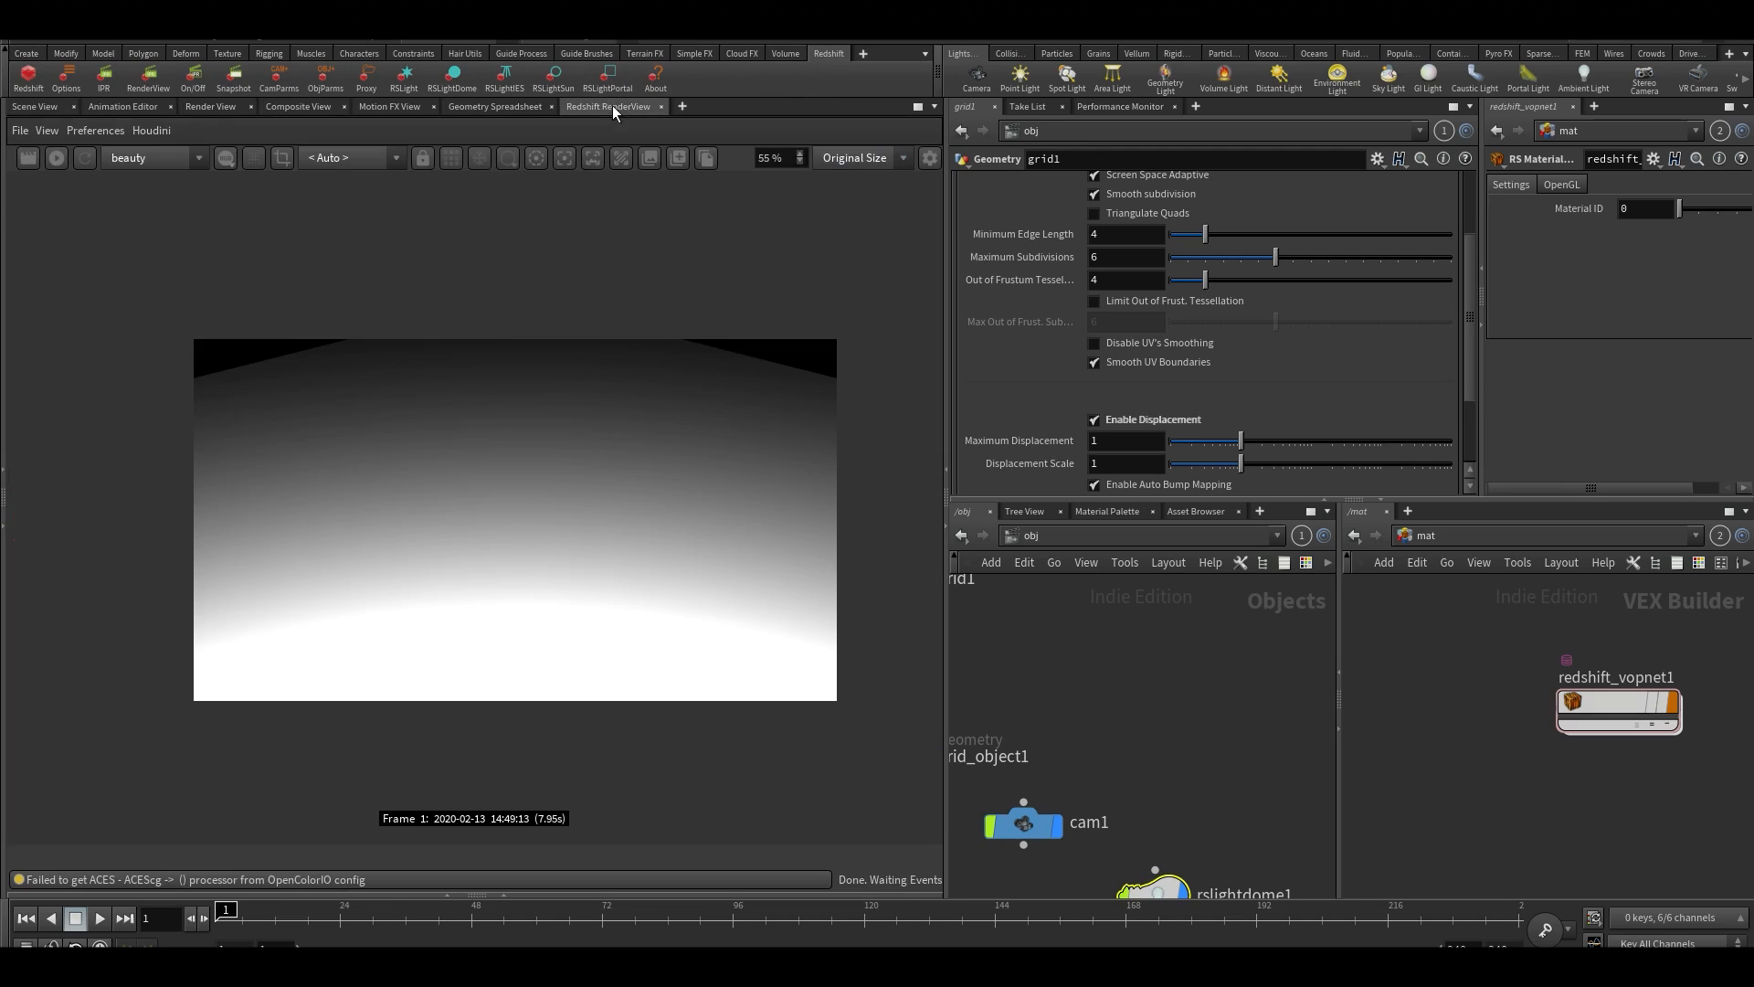
{"action": "left_click", "coordinate": [56, 158]}
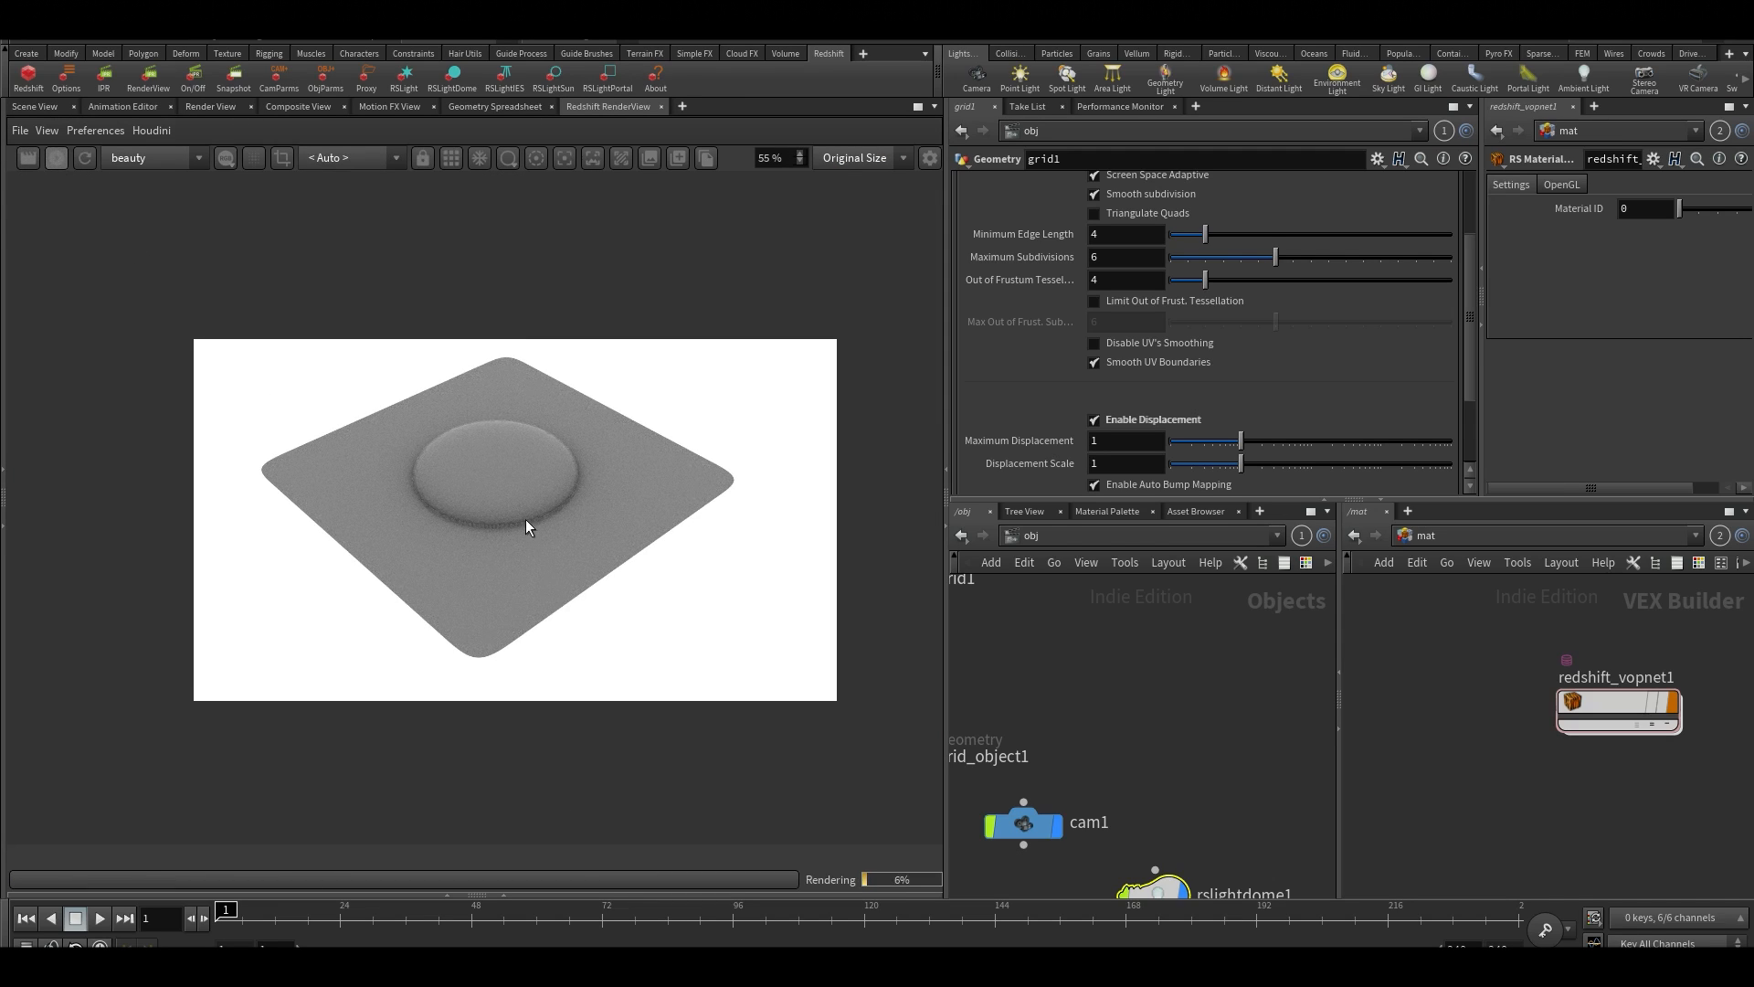
{"action": "scroll", "coordinate": [524, 519], "scroll_direction": "up", "scroll_amount": 2}
{"action": "scroll", "coordinate": [627, 521], "scroll_direction": "down", "scroll_amount": 1}
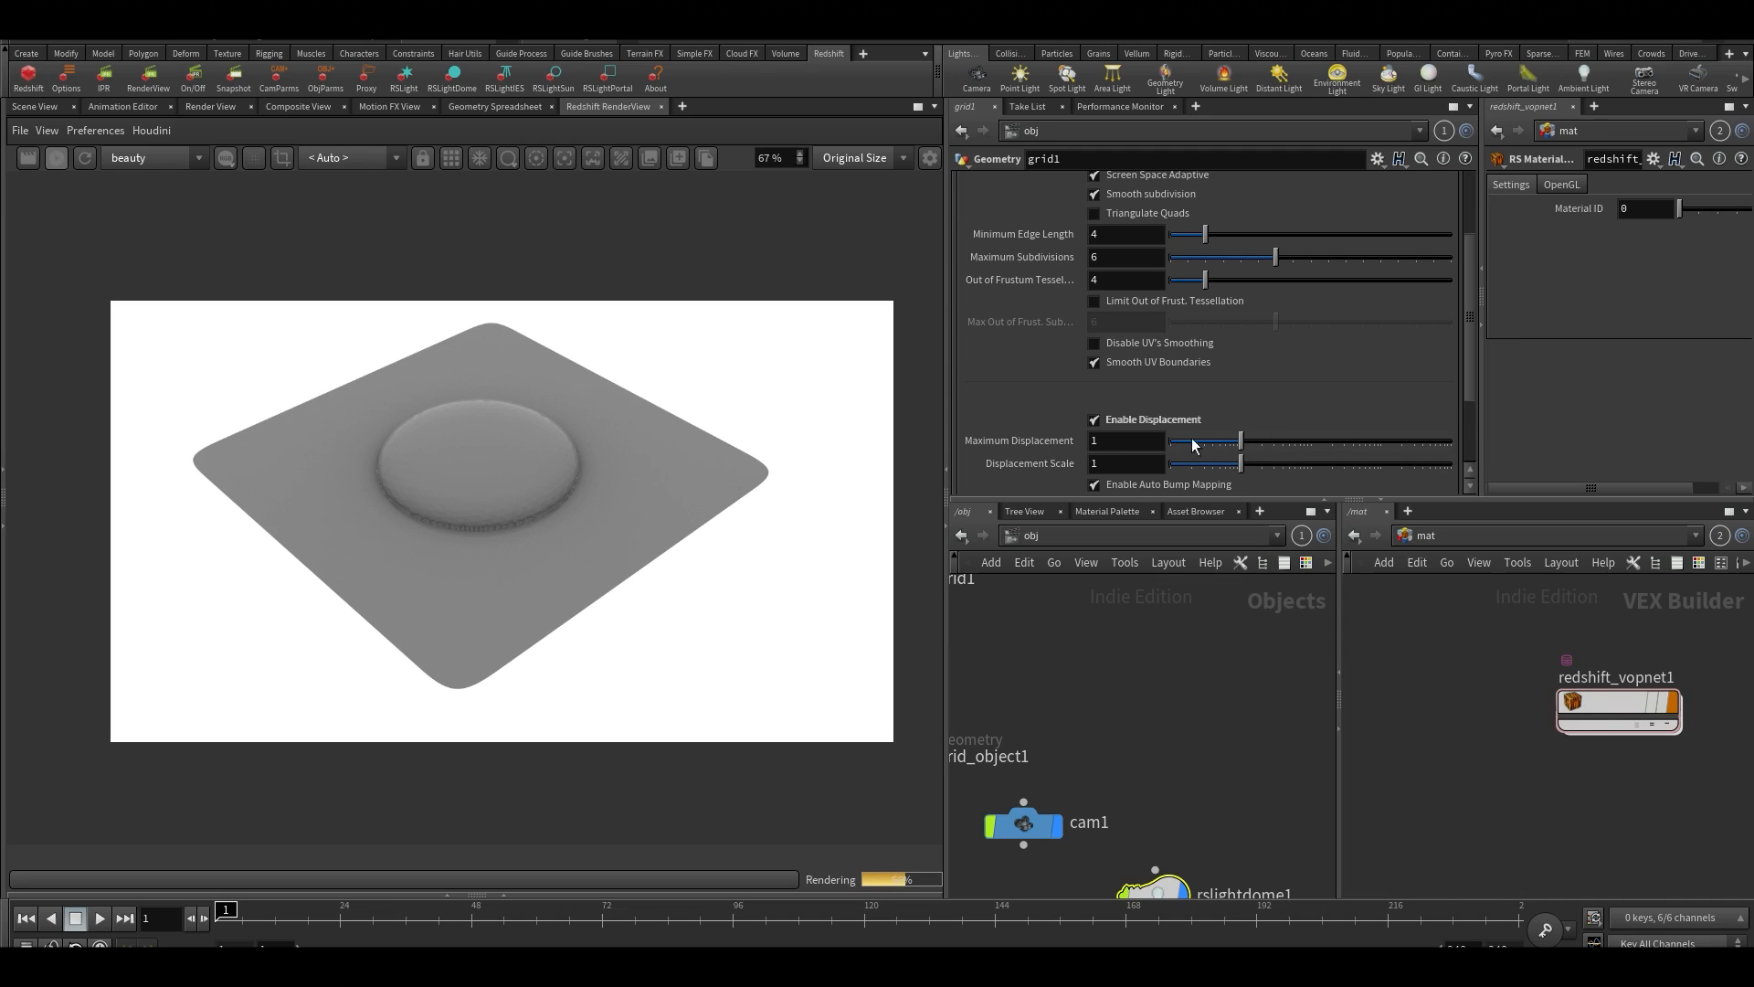
Raise grid1's Maximum Displacement to about 7.52 and its Displacement Scale to about 3.66
{"action": "left_click_drag", "start_coordinate": [1192, 436], "coordinate": [1277, 470]}
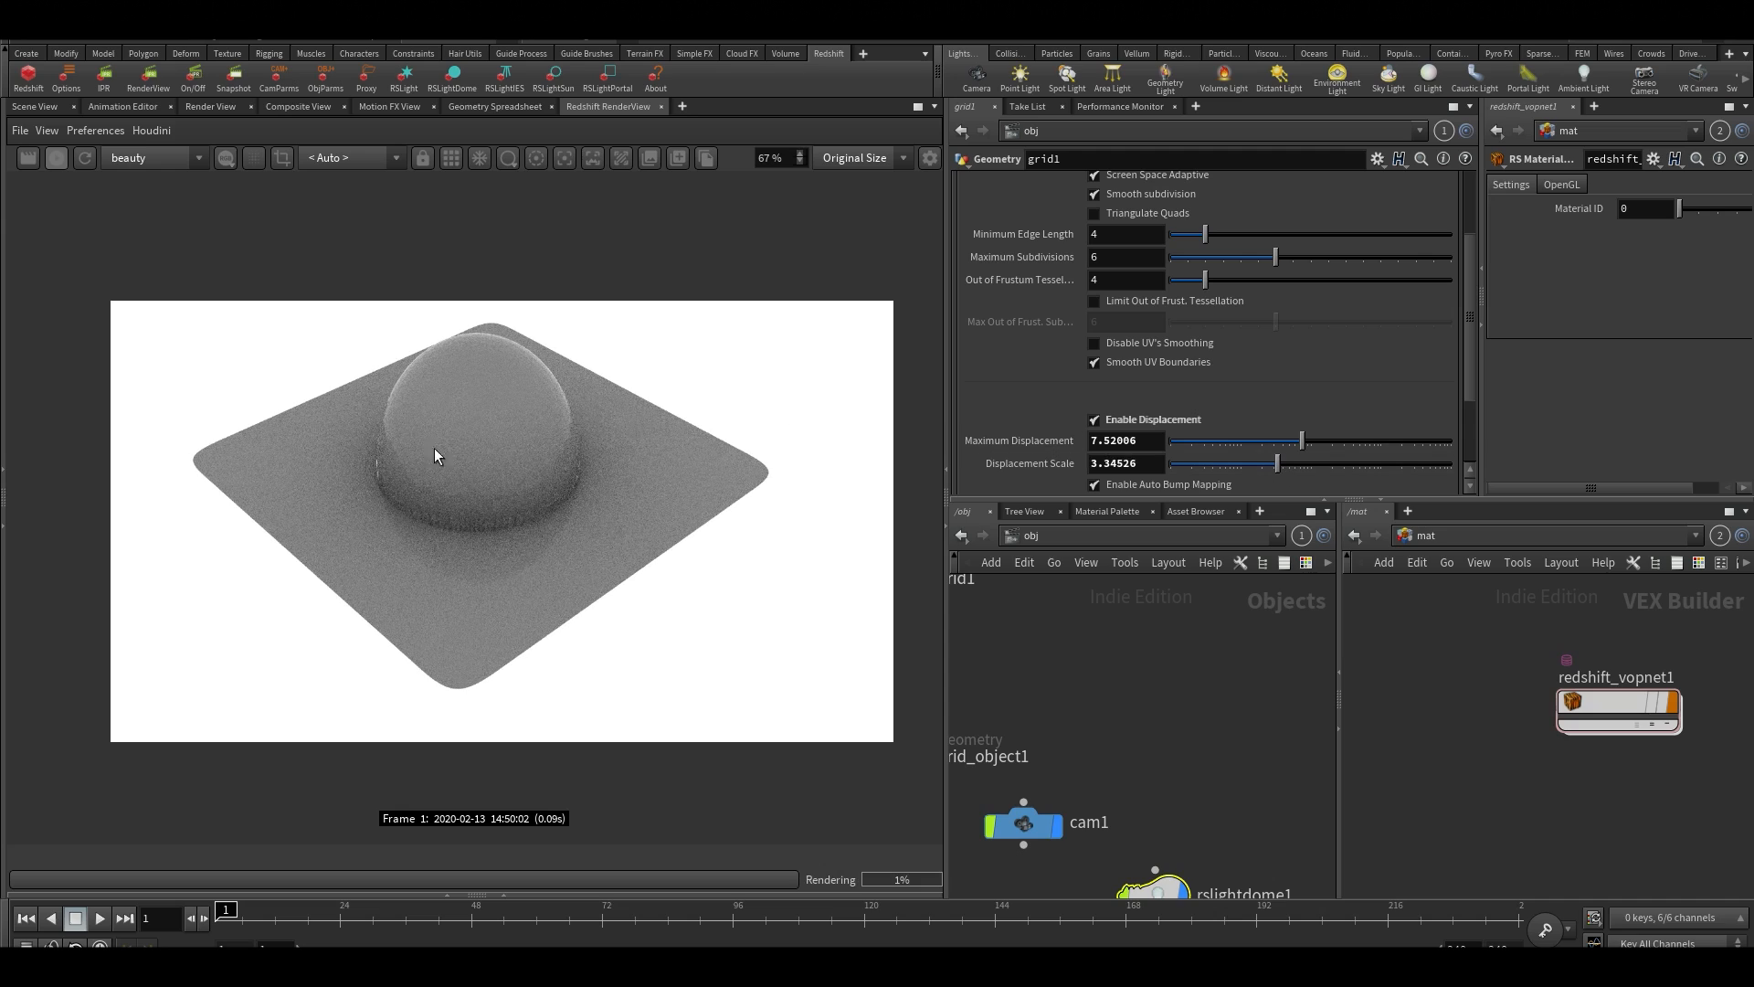
{"action": "scroll", "coordinate": [435, 447], "scroll_direction": "up", "scroll_amount": 2}
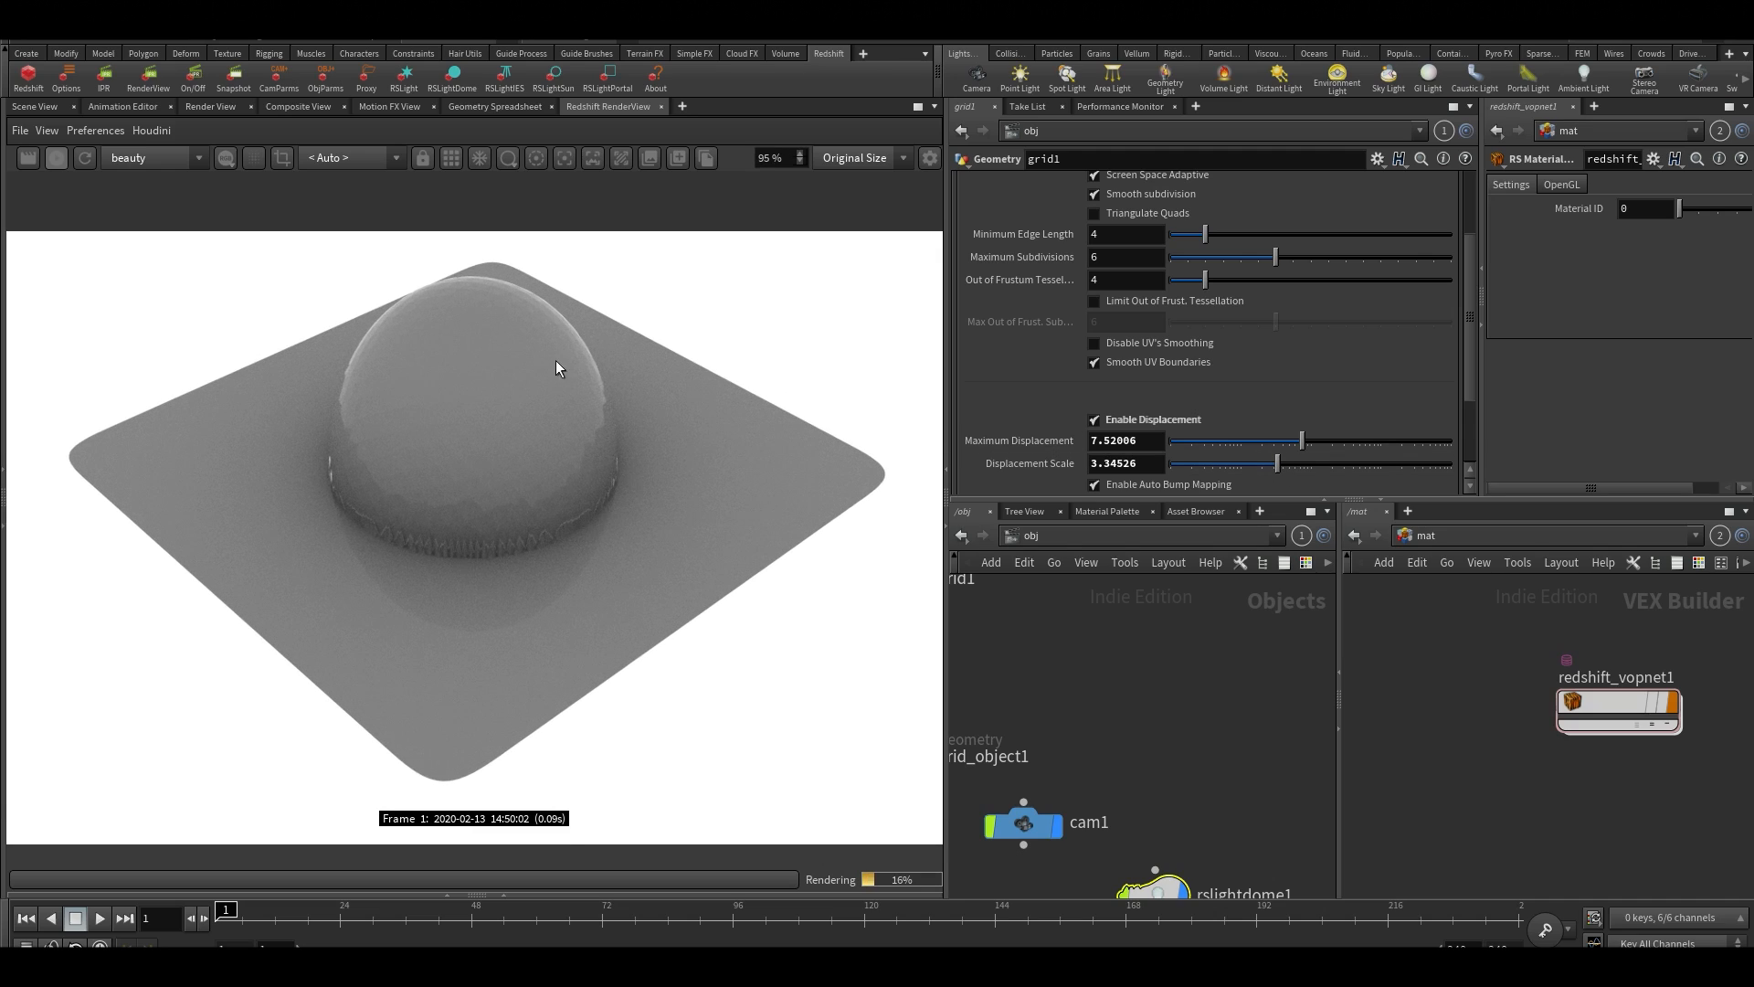
{"action": "scroll", "coordinate": [557, 368], "scroll_direction": "down", "scroll_amount": 1}
{"action": "mouse_move", "coordinate": [1278, 465]}
{"action": "left_mouse_down"}
{"action": "mouse_move", "coordinate": [1237, 465]}
{"action": "mouse_move", "coordinate": [1279, 464]}
{"action": "left_mouse_up"}
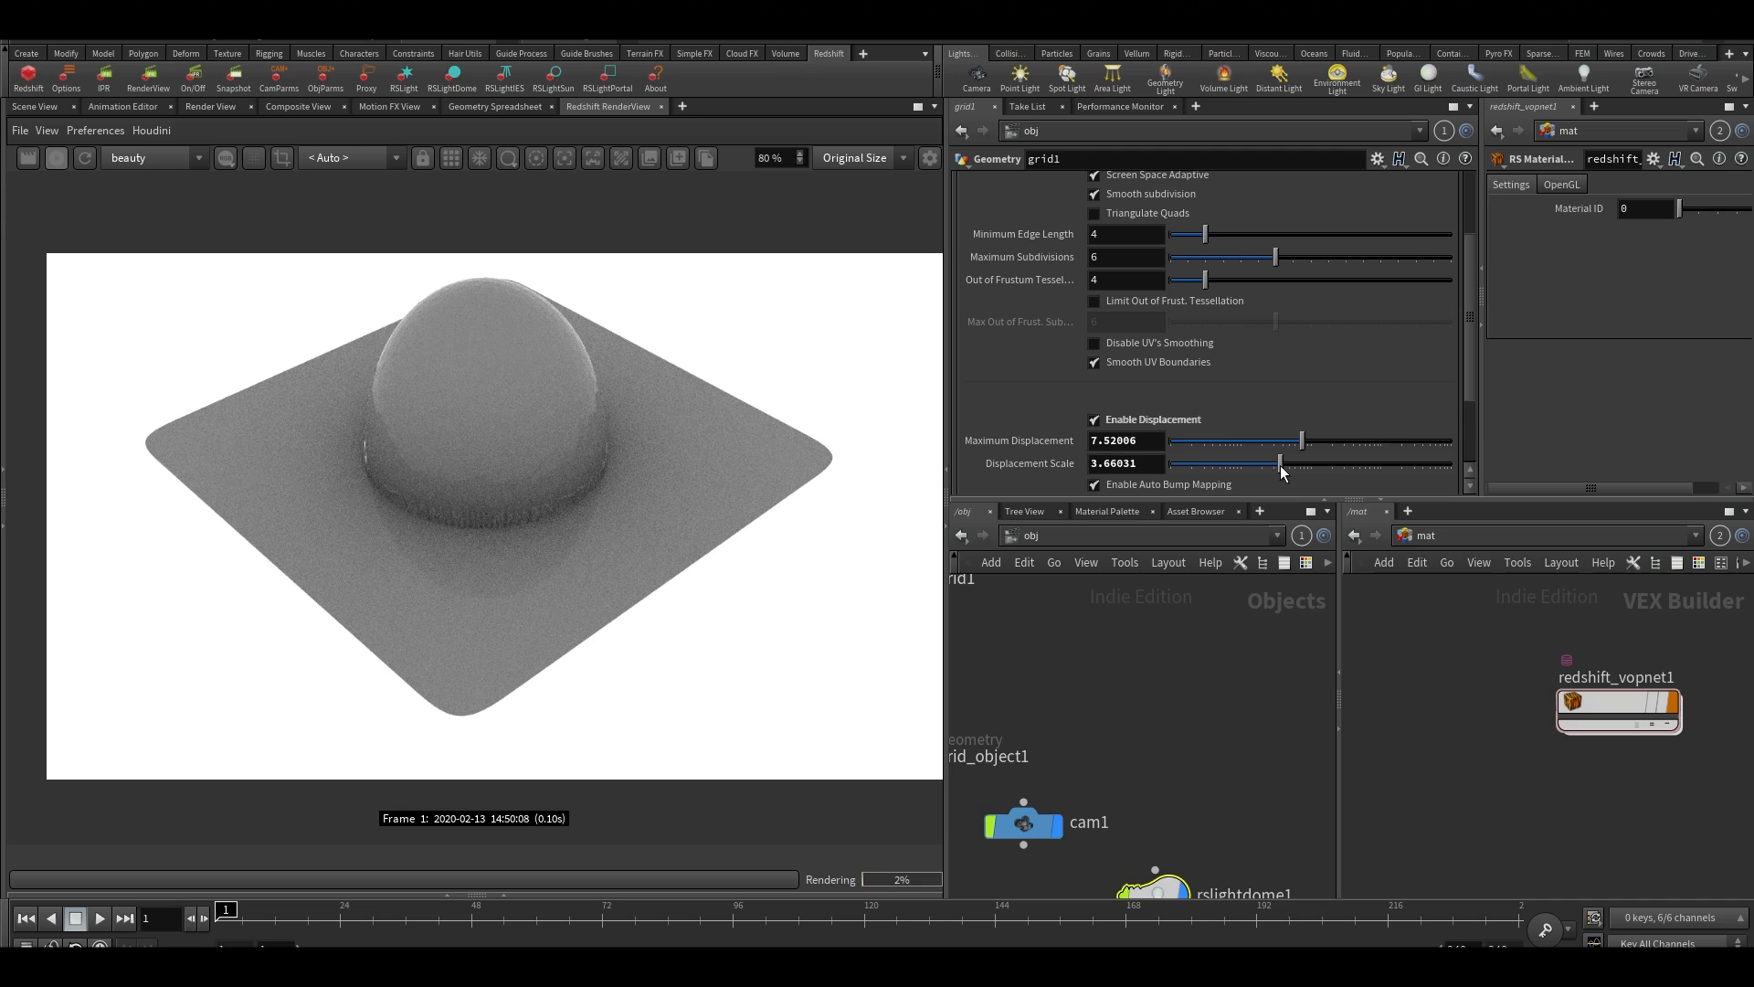
Inside redshift_vopnet1, set TextureSampler1's Remap Scale to 3 by 3 to tile the displacement texture
{"action": "mouse_move", "coordinate": [1571, 702]}
{"action": "scroll", "coordinate": [483, 555], "scroll_direction": "up", "scroll_amount": 1}
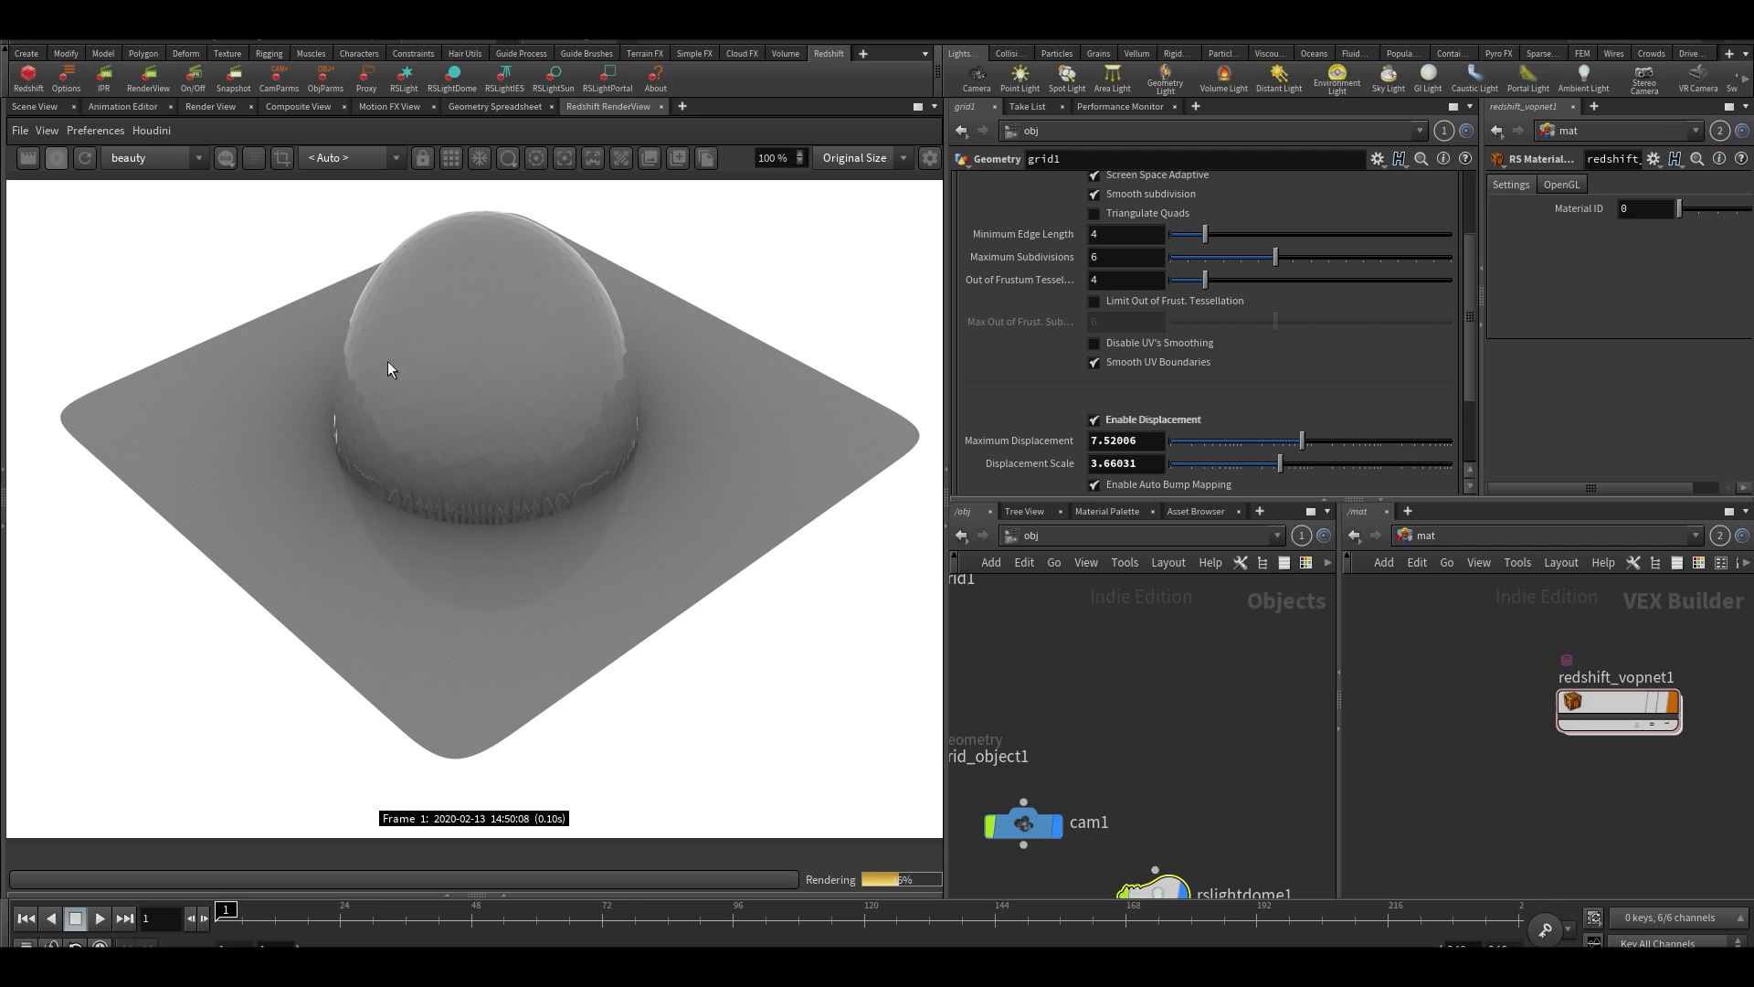
{"action": "double_click", "coordinate": [1630, 706]}
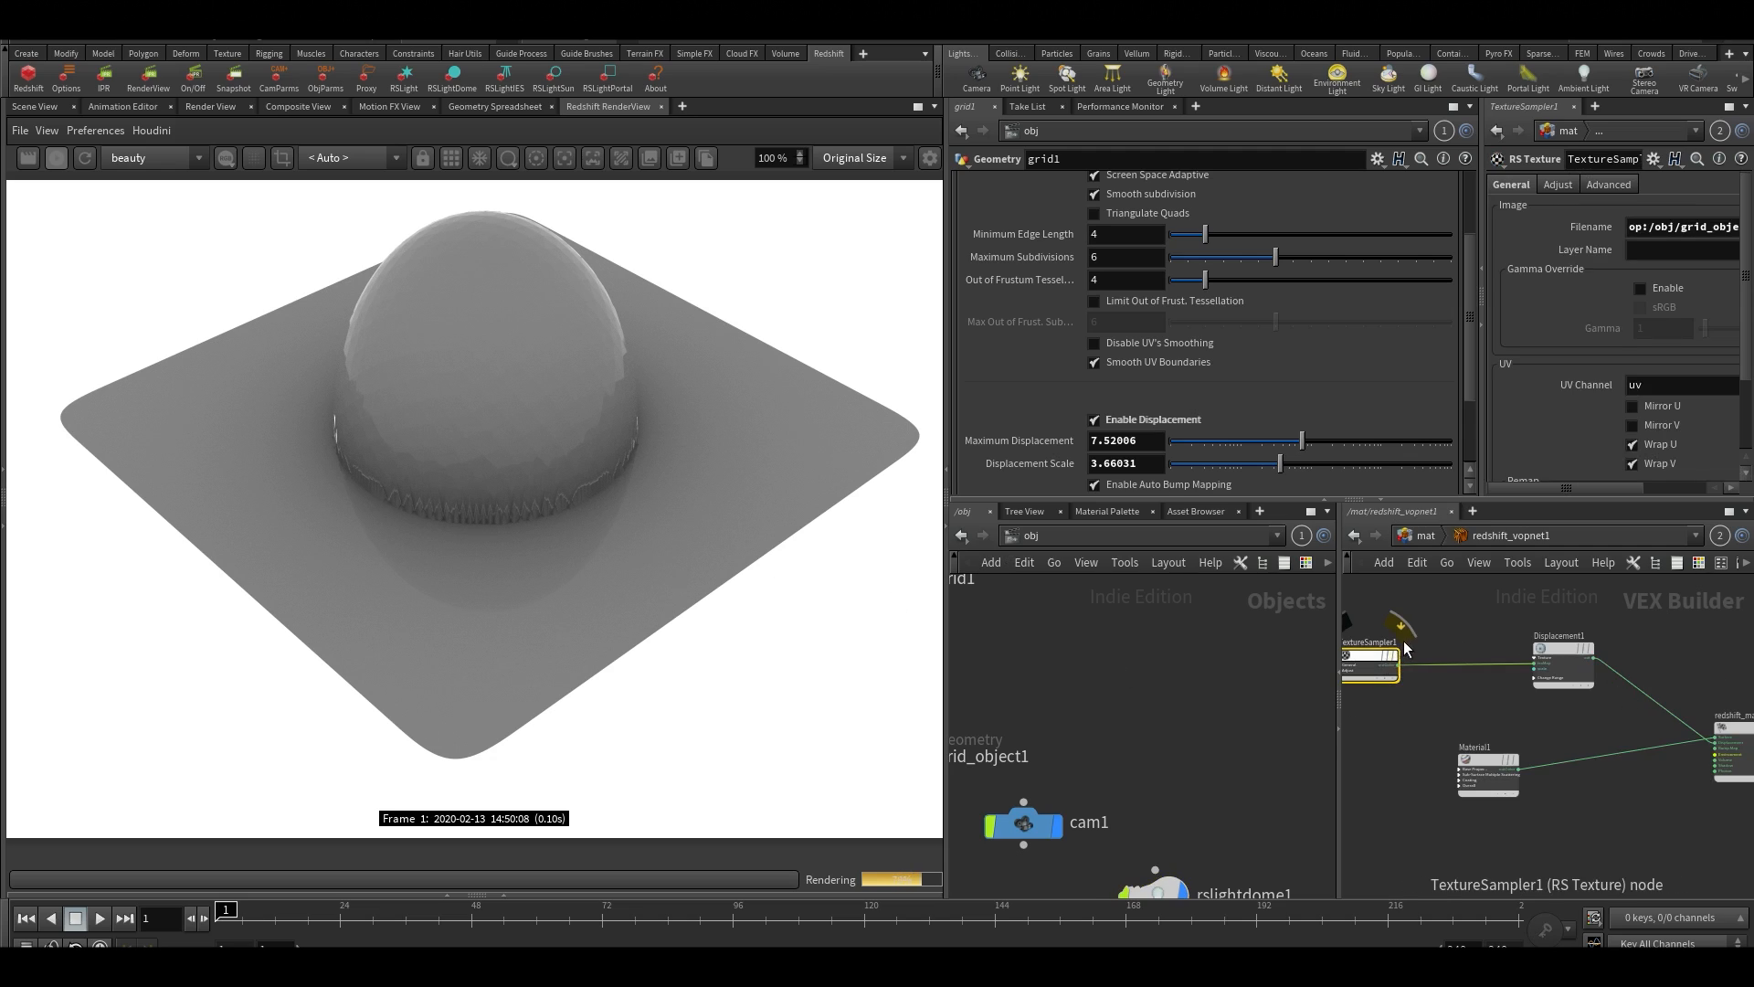
{"action": "middle_click_drag", "start_coordinate": [1430, 625], "coordinate": [1507, 649]}
{"action": "left_click_drag", "start_coordinate": [1538, 488], "coordinate": [1592, 489]}
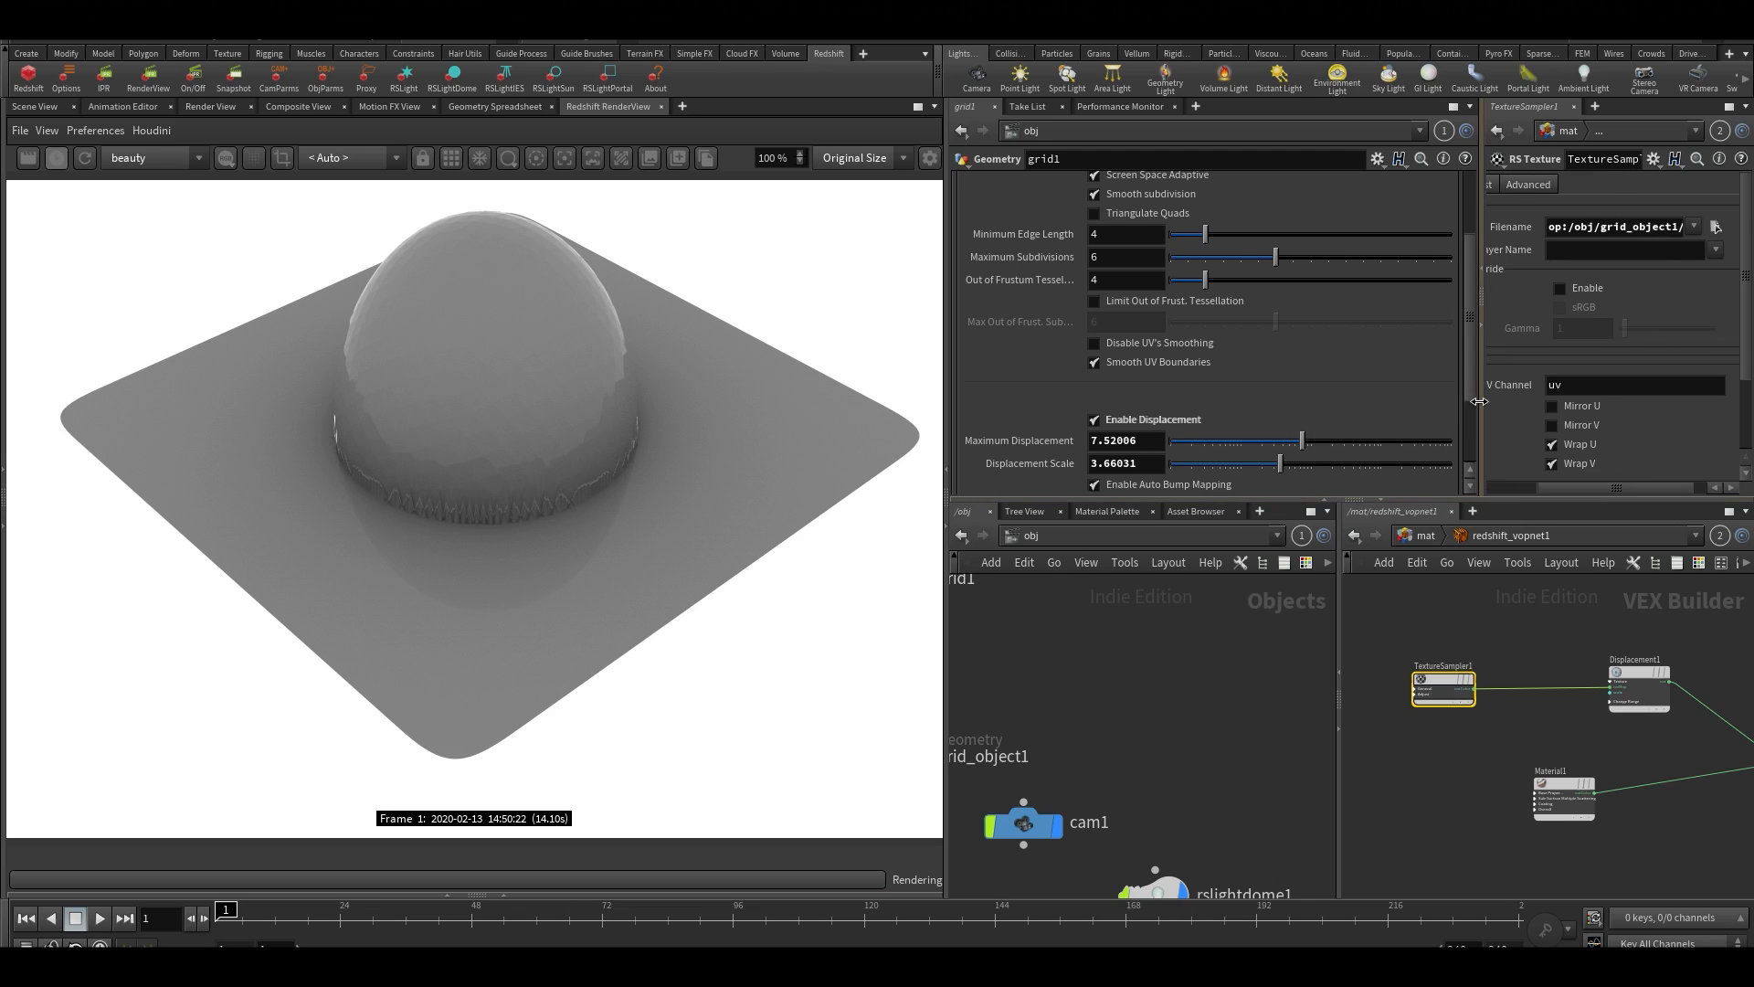
{"action": "left_click_drag", "start_coordinate": [1480, 404], "coordinate": [1343, 400]}
{"action": "scroll", "coordinate": [1462, 347], "scroll_direction": "down", "scroll_amount": 4}
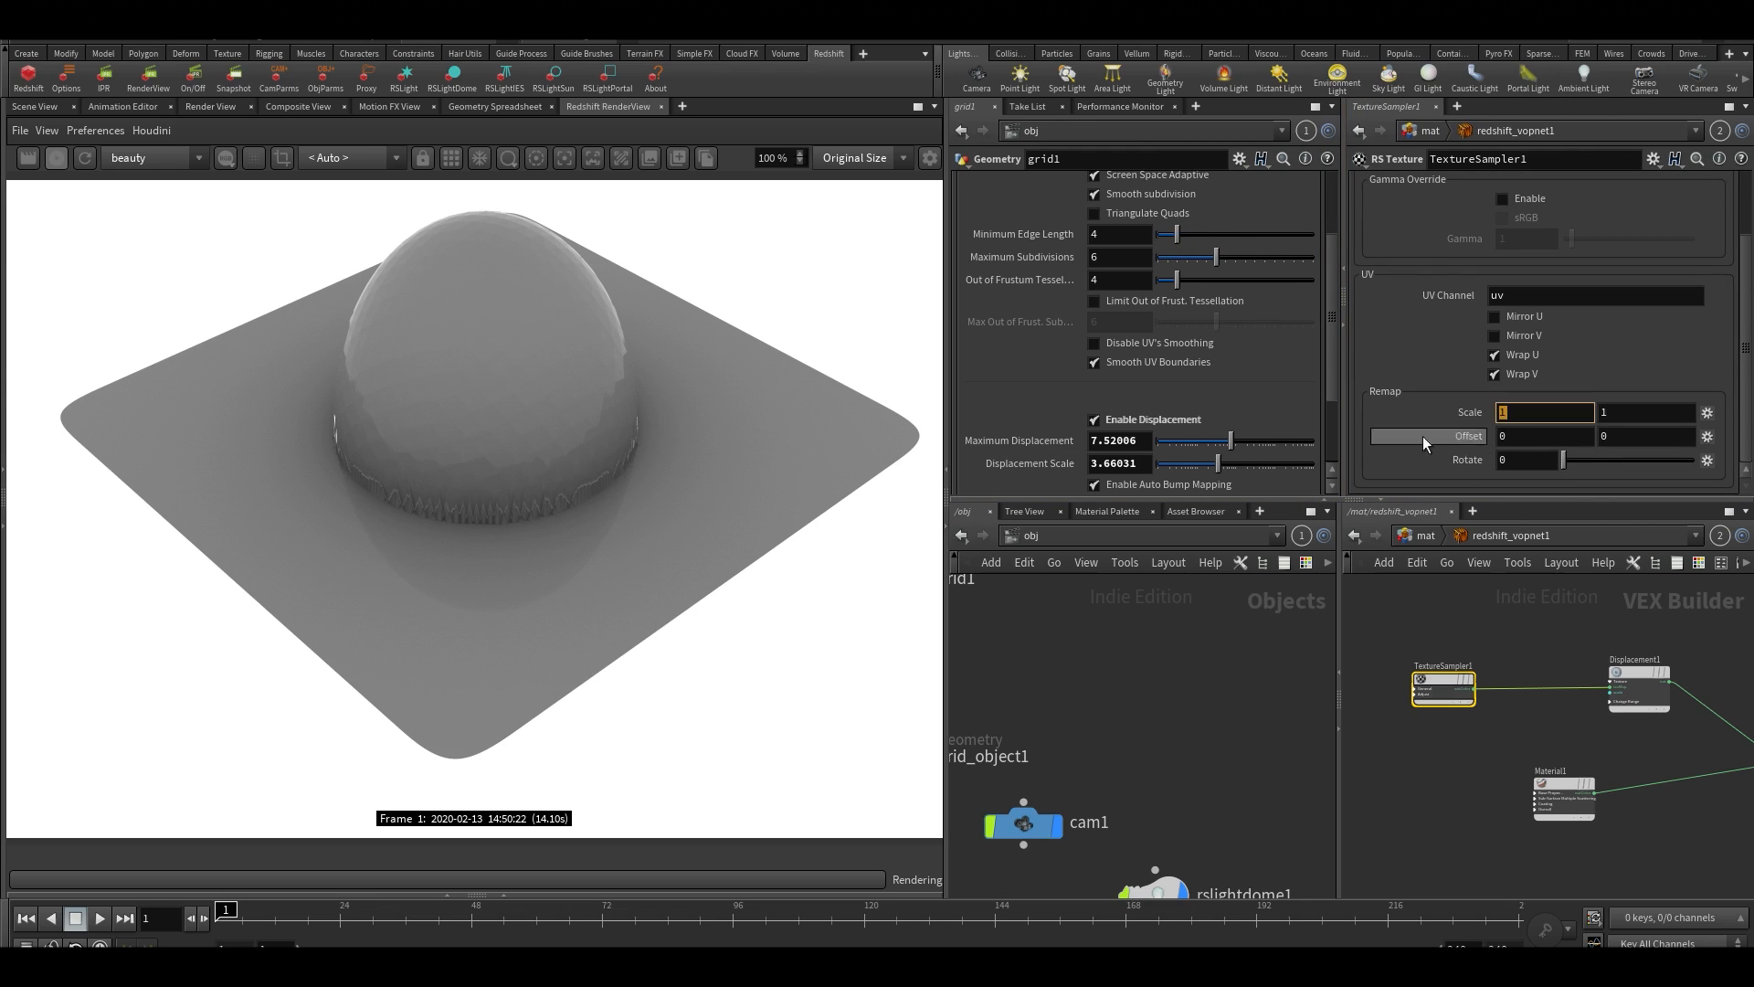
{"action": "left_click", "coordinate": [1521, 412]}
{"action": "type", "text": "3"}
{"action": "key", "text": "Tab"}
{"action": "type", "text": "3"}
{"action": "key", "text": "Return"}
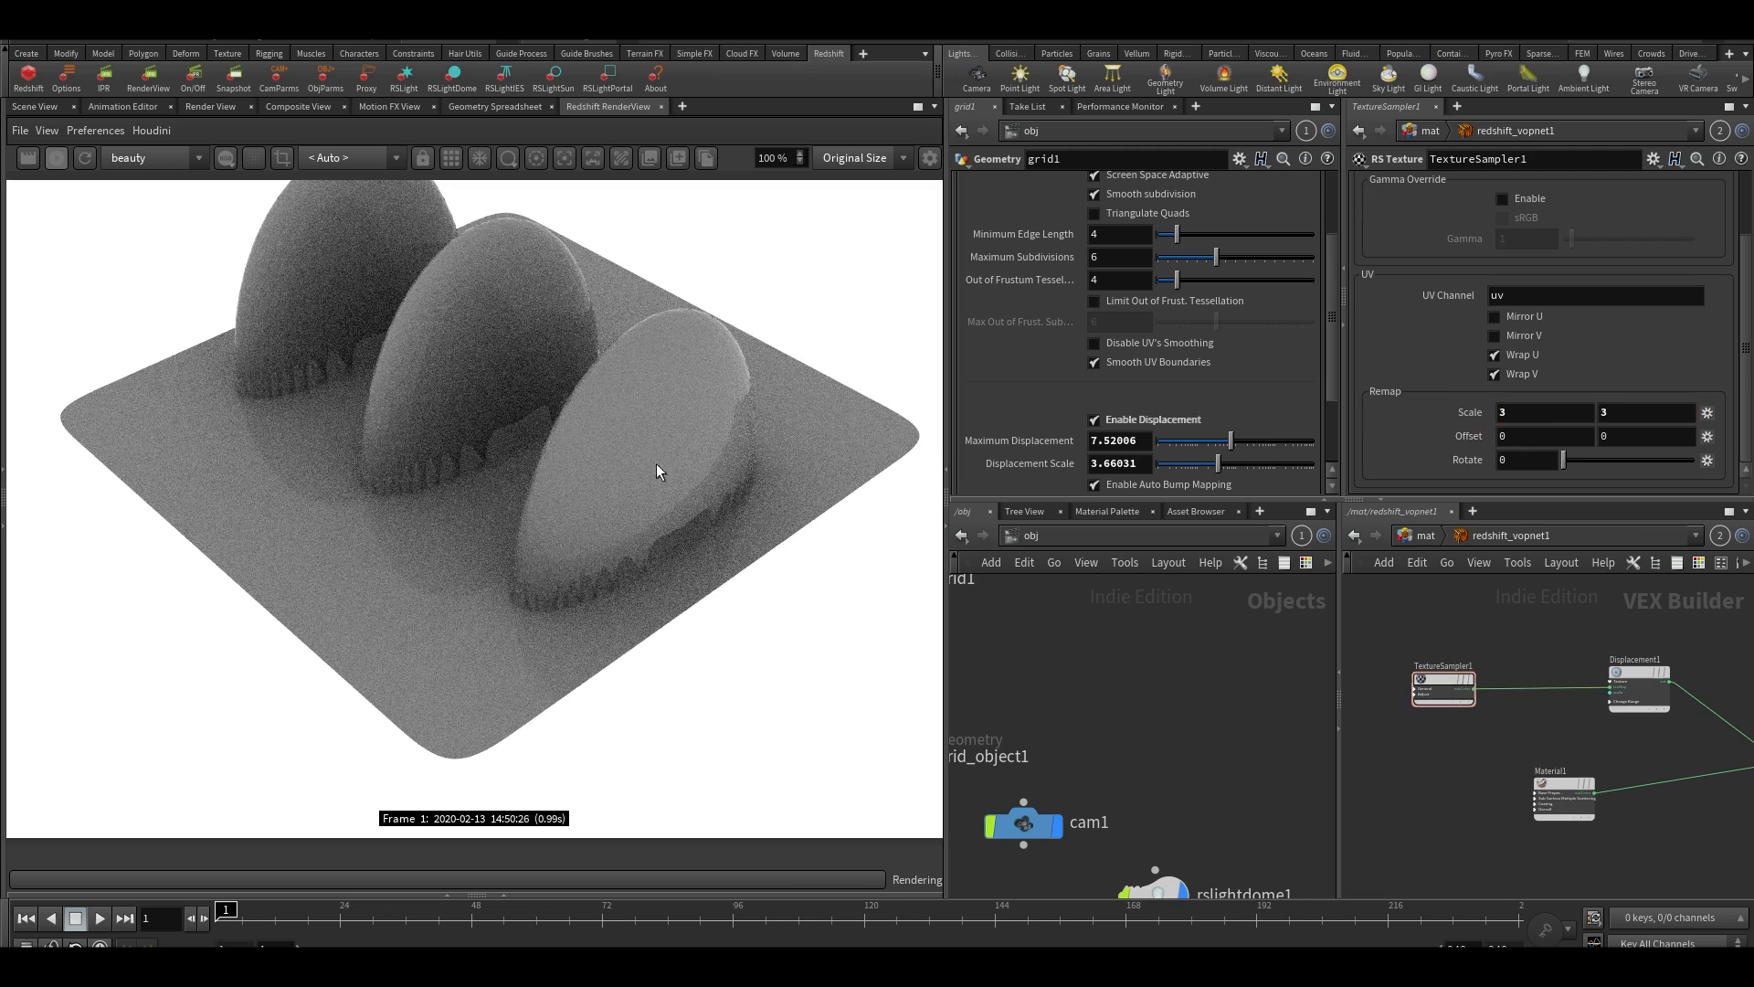
Reduce grid1's Displacement Scale to about 1.35 to lower the tiled bumps
{"action": "scroll", "coordinate": [472, 402], "scroll_direction": "down", "scroll_amount": 2}
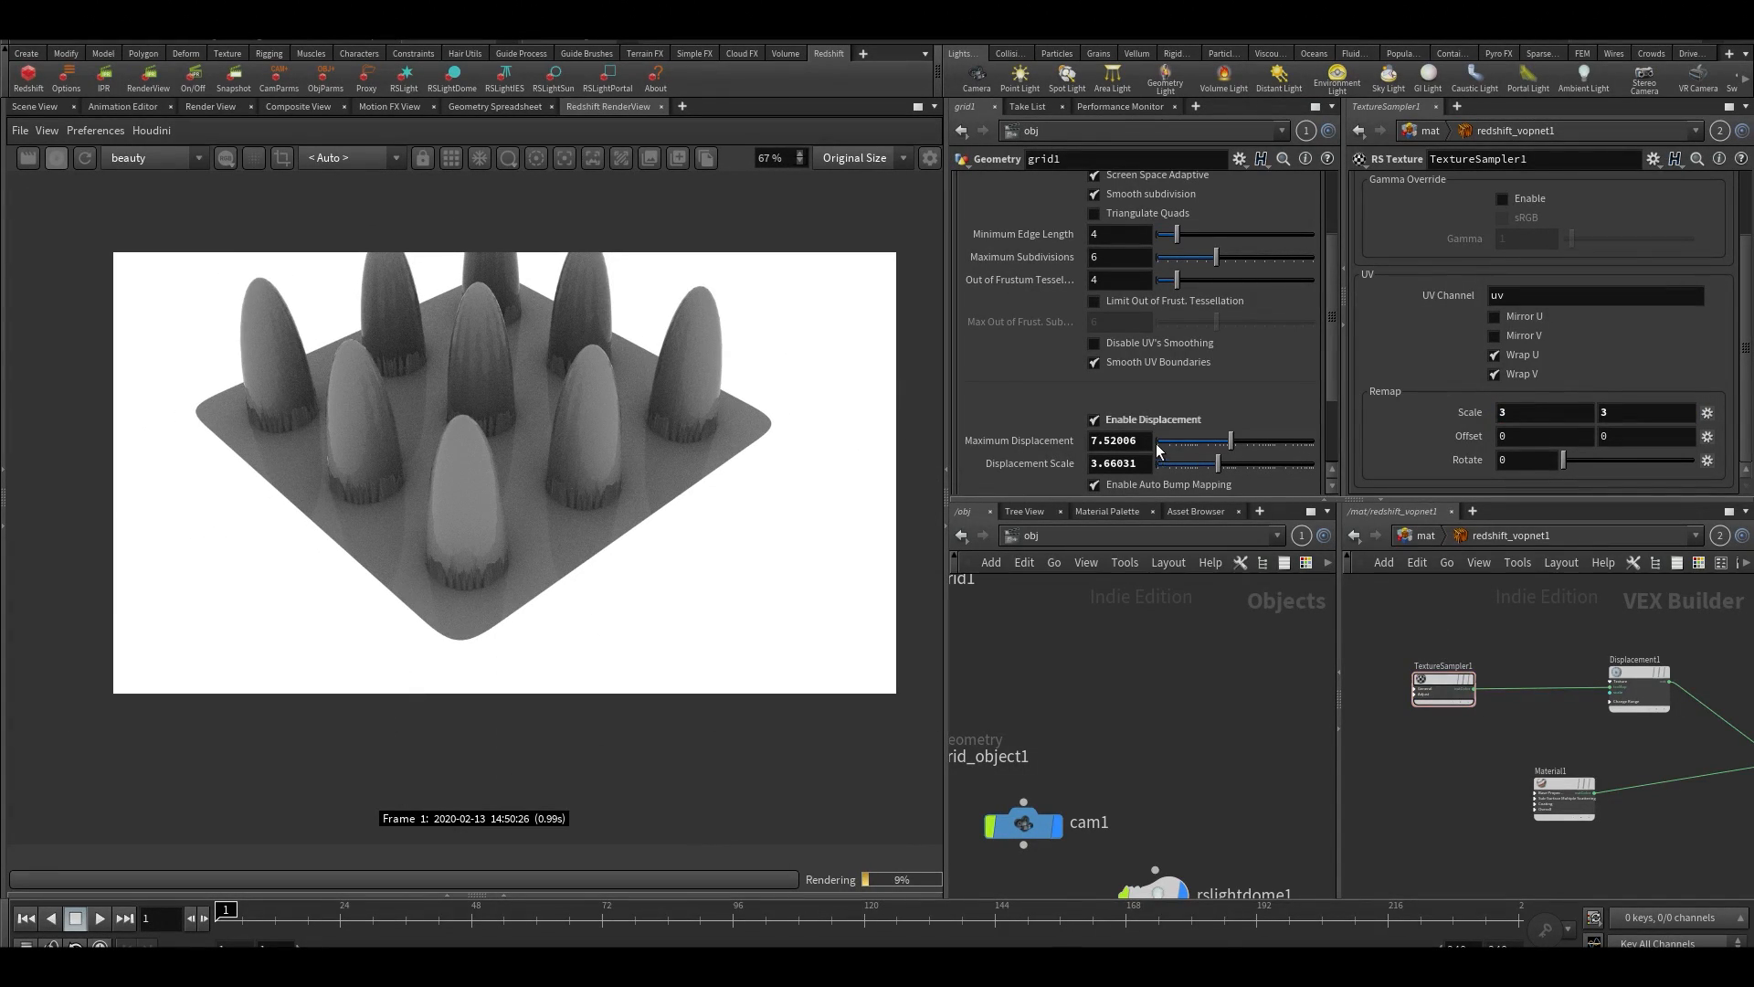
{"action": "left_click_drag", "start_coordinate": [1217, 463], "coordinate": [1185, 463]}
{"action": "scroll", "coordinate": [726, 385], "scroll_direction": "up", "scroll_amount": 2}
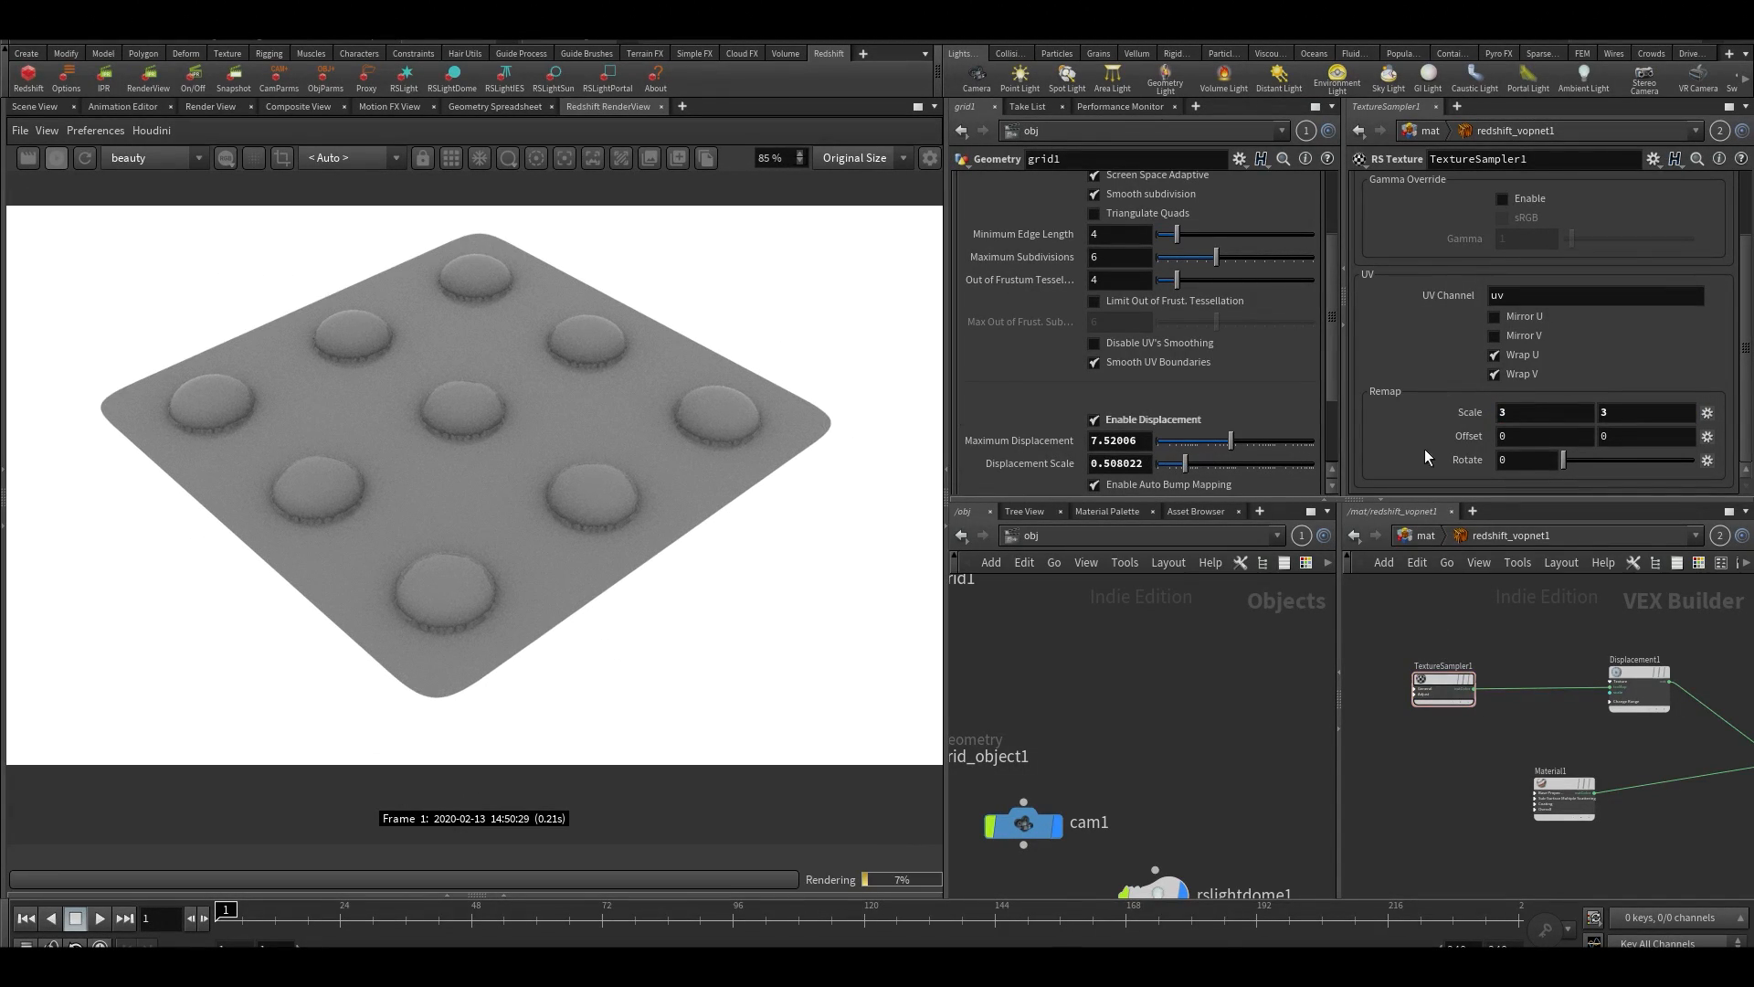
{"action": "left_click", "coordinate": [1202, 464]}
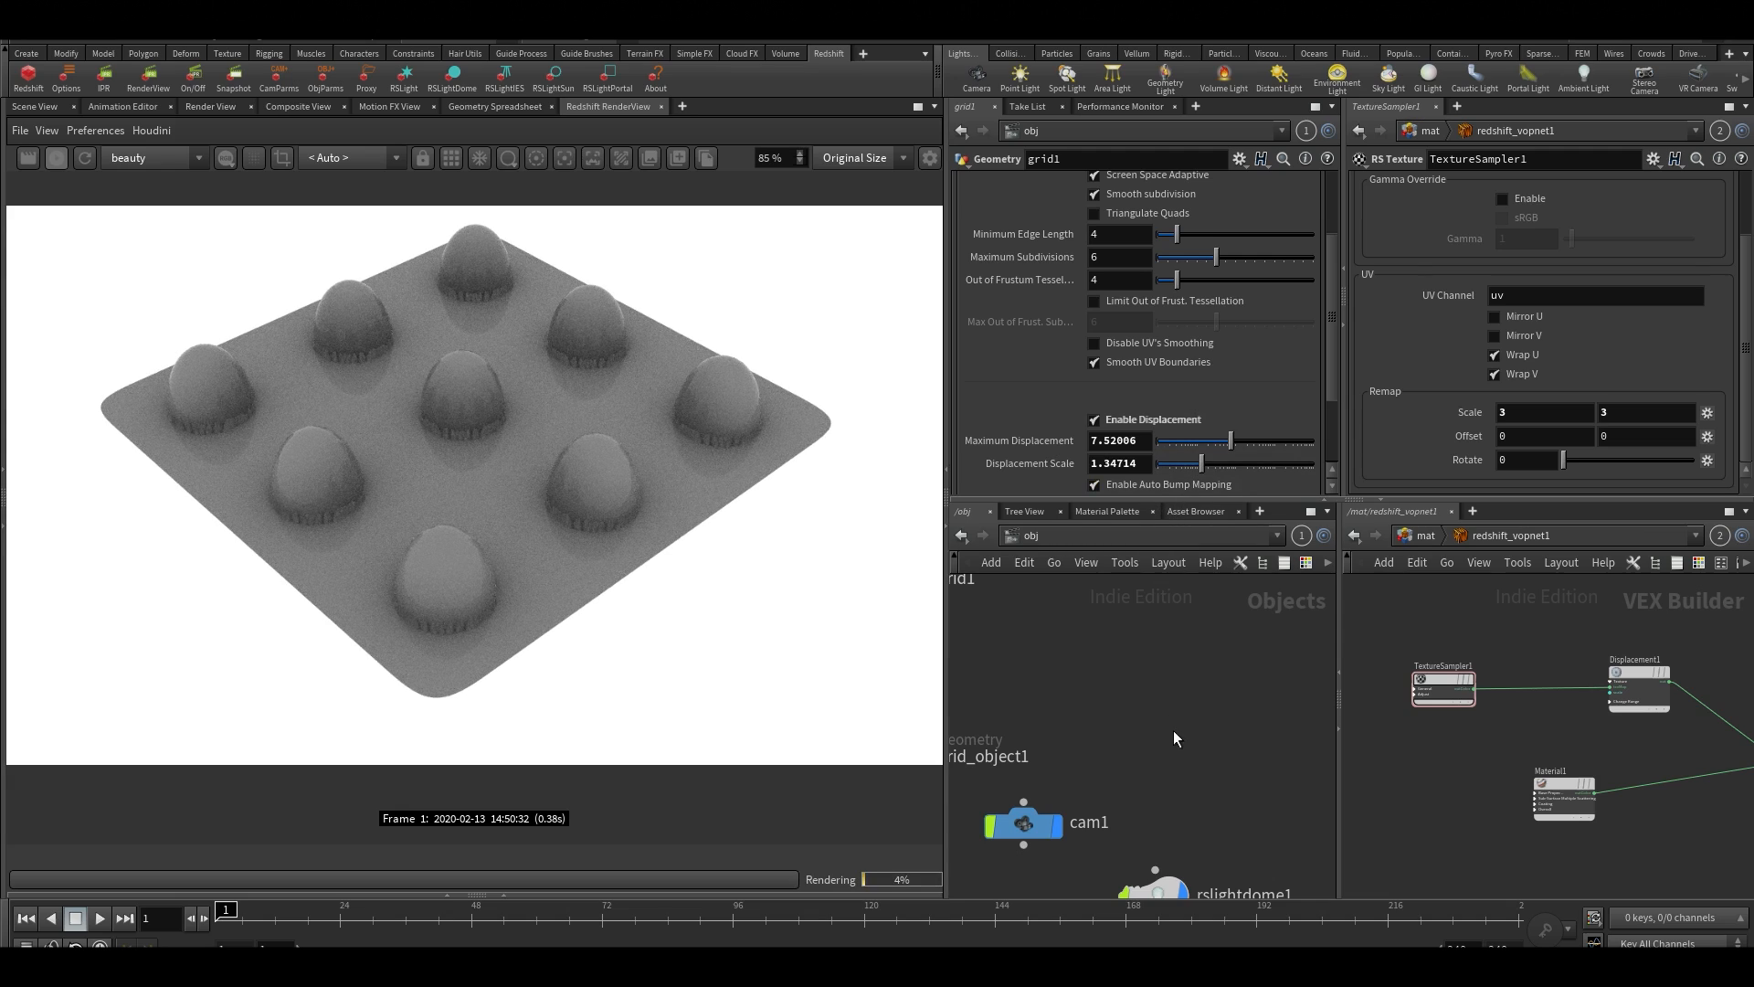
Inside grid_object1, set sphere1's Uniform Scale to 2.26, refresh the Redshift render and inspect it
{"action": "scroll", "coordinate": [1215, 726], "scroll_direction": "down", "scroll_amount": 4}
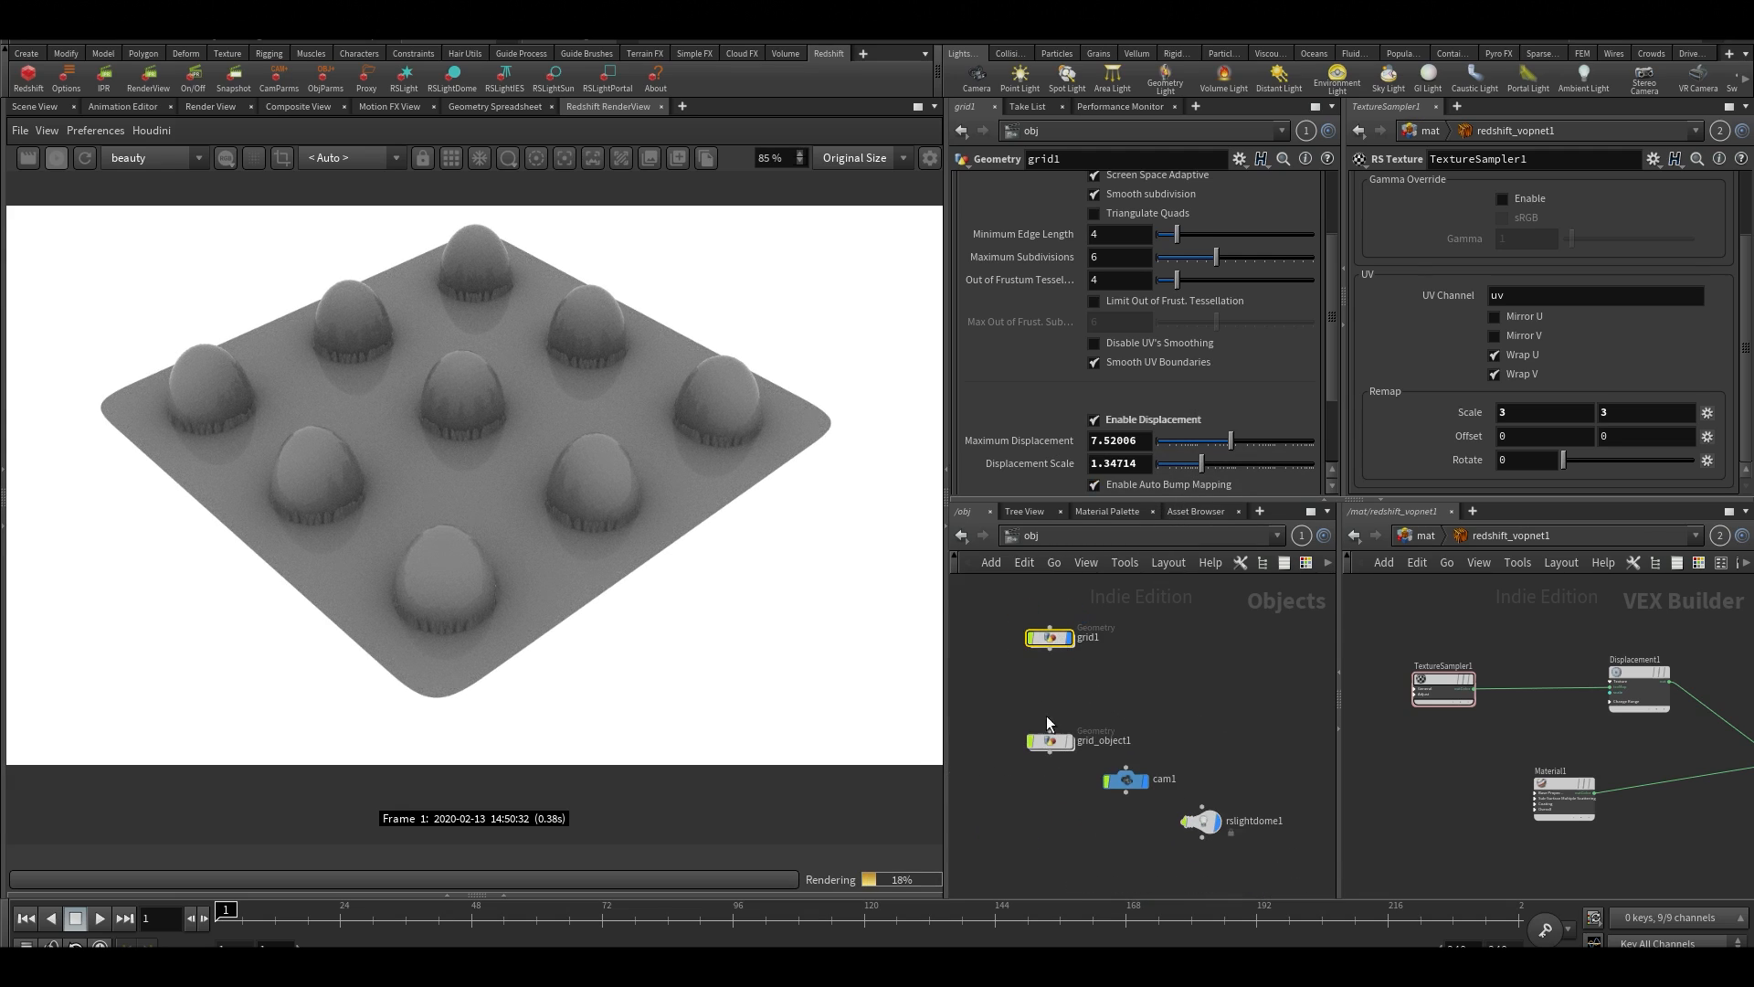
{"action": "double_click", "coordinate": [1051, 738]}
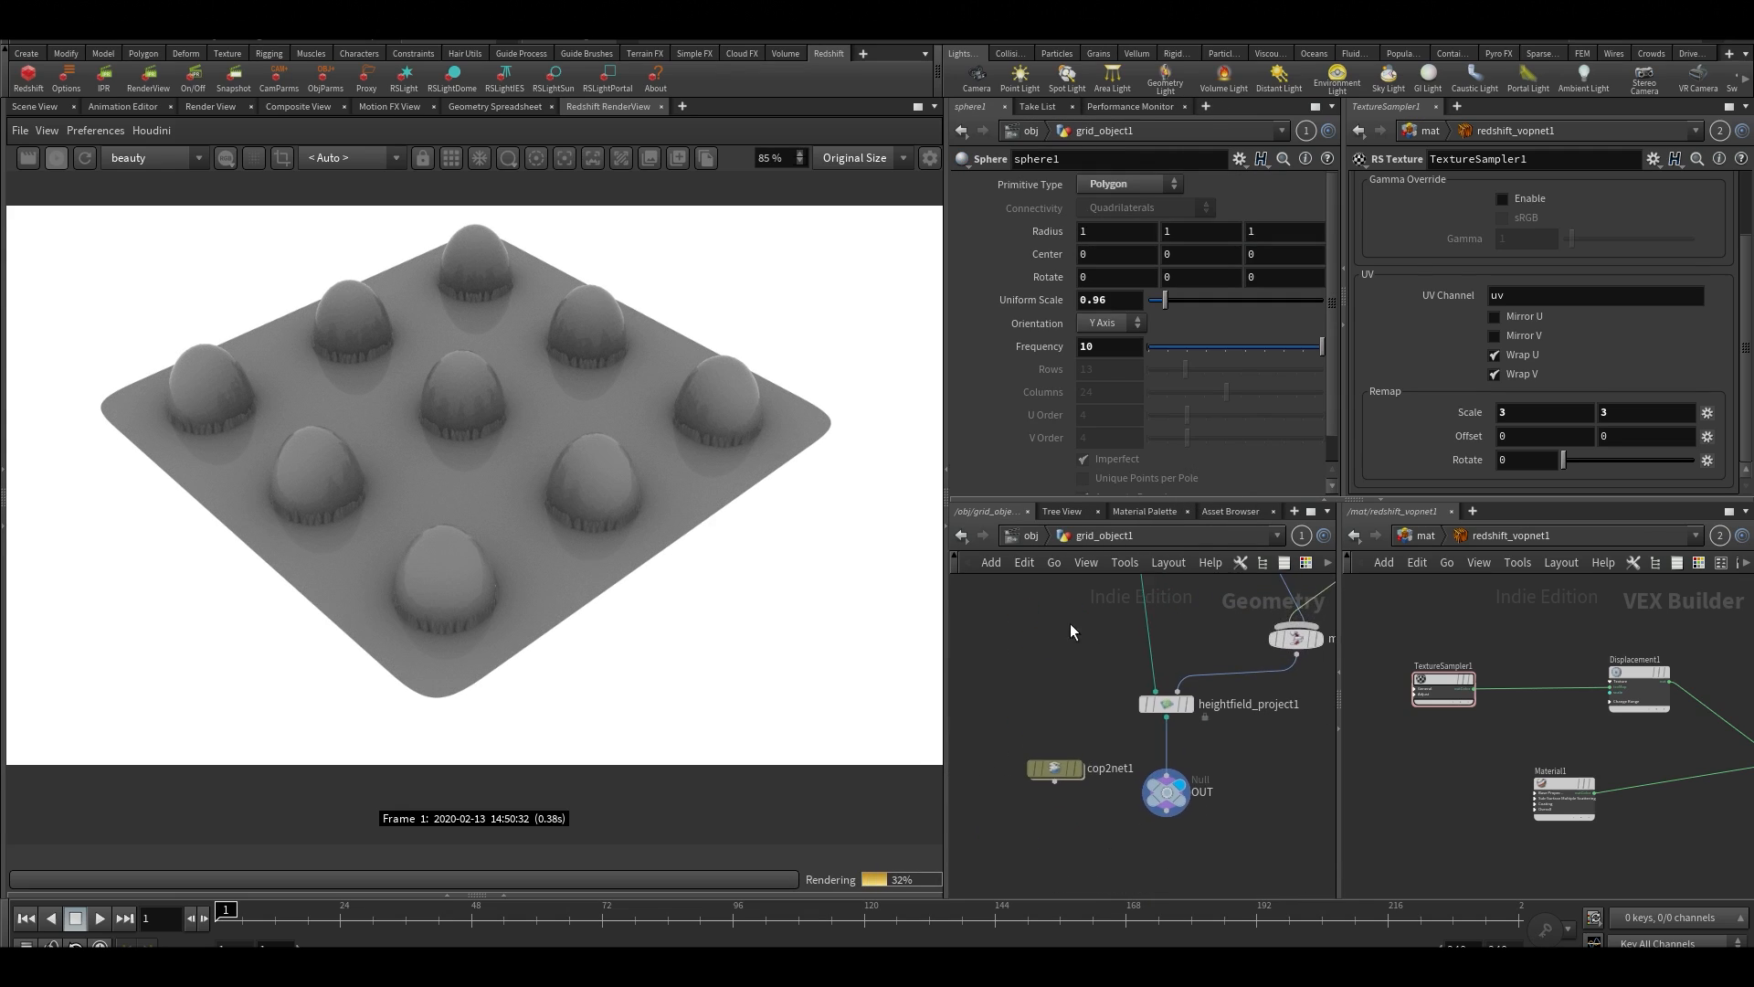
{"action": "middle_click_drag", "start_coordinate": [1080, 612], "coordinate": [1013, 779]}
{"action": "middle_click_drag", "start_coordinate": [1193, 706], "coordinate": [953, 678]}
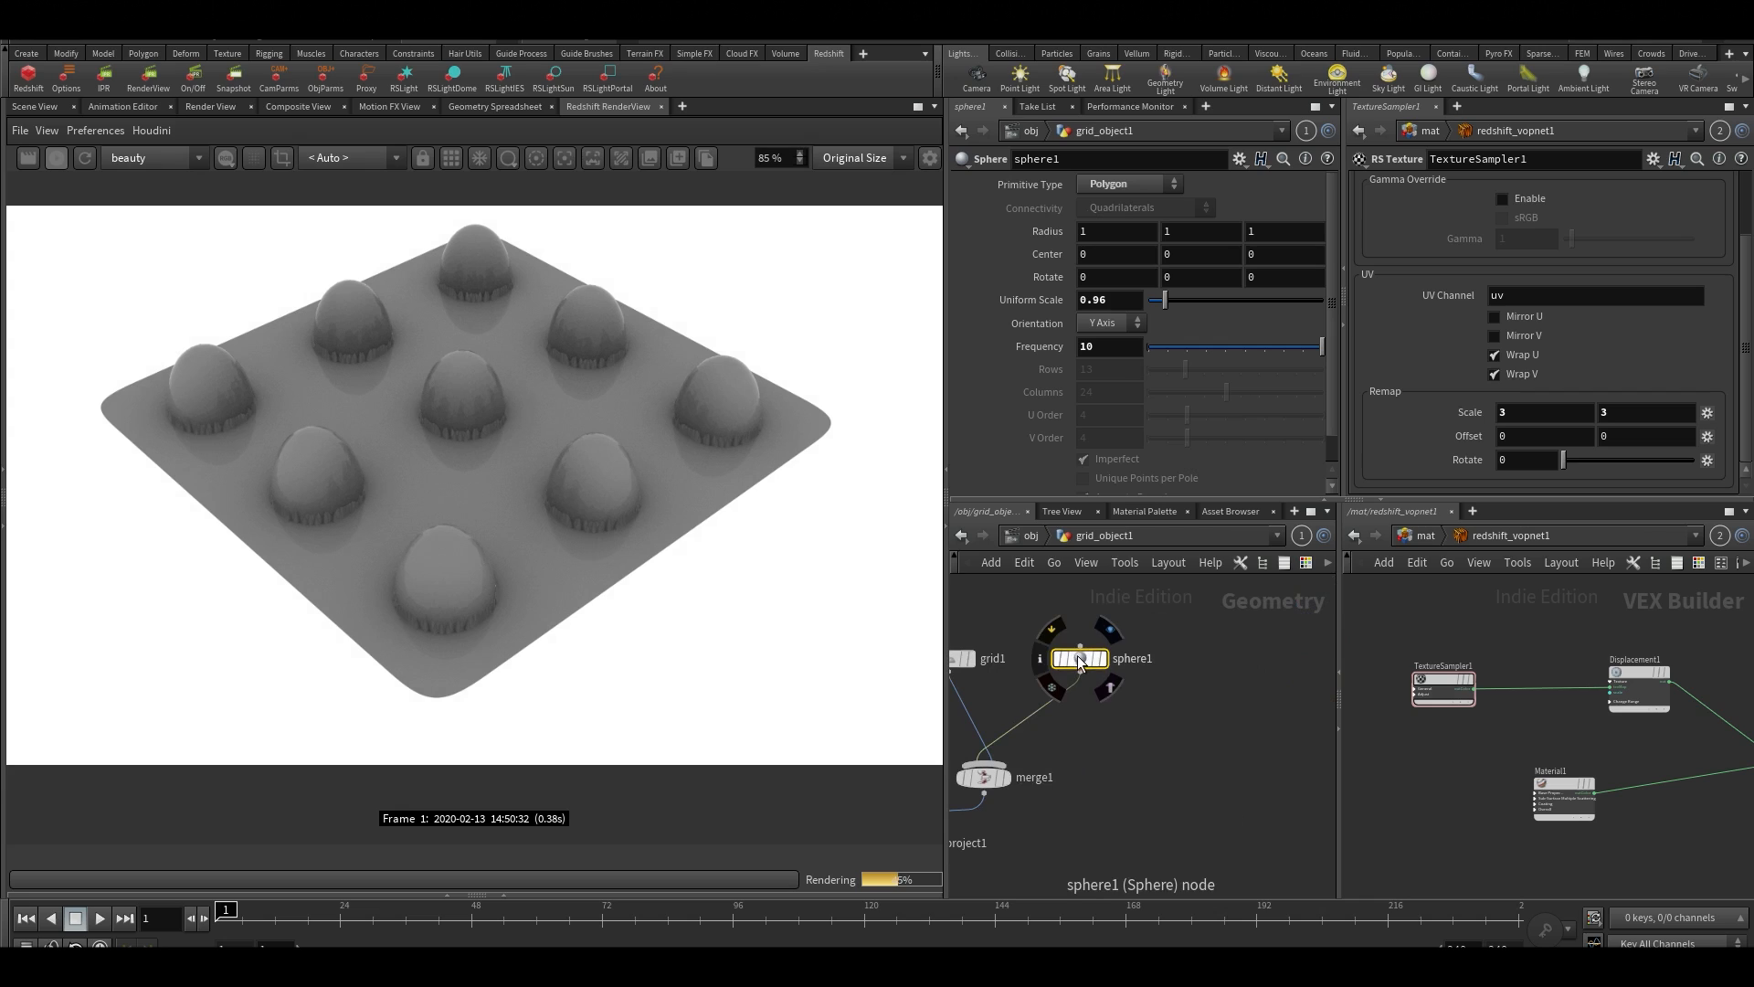
{"action": "left_click_drag", "start_coordinate": [1165, 305], "coordinate": [1187, 305]}
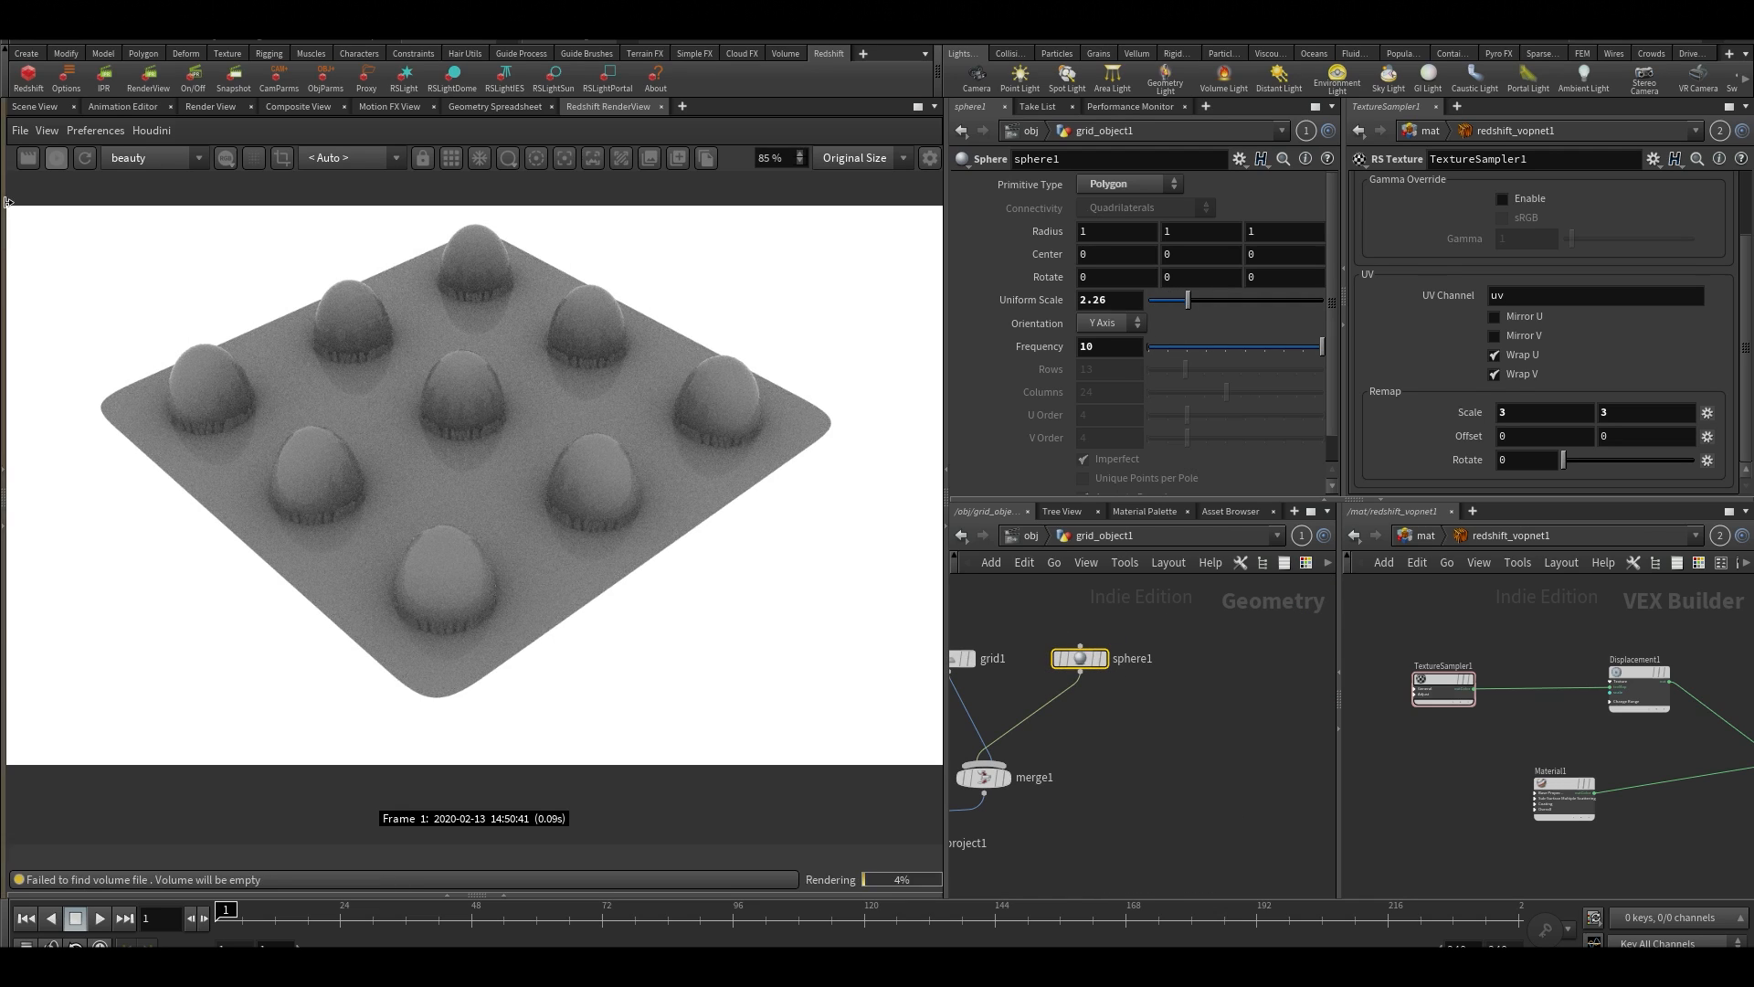
{"action": "left_click", "coordinate": [75, 160]}
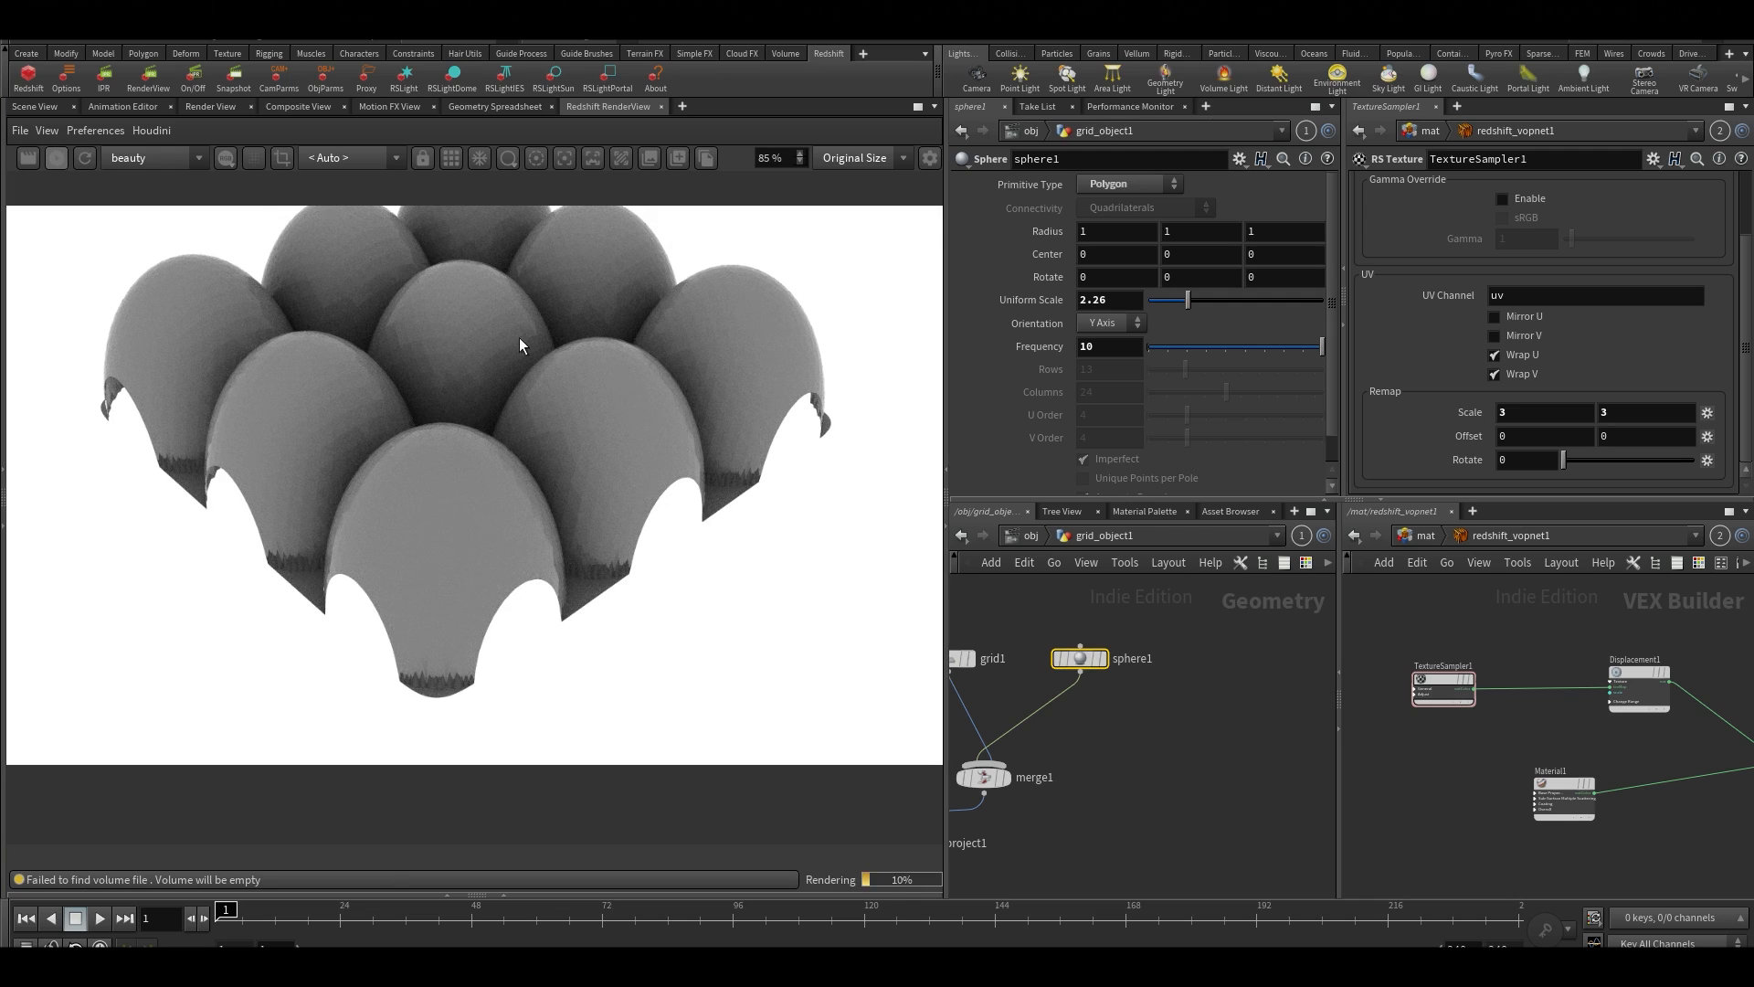
{"action": "scroll", "coordinate": [478, 383], "scroll_direction": "up", "scroll_amount": 1}
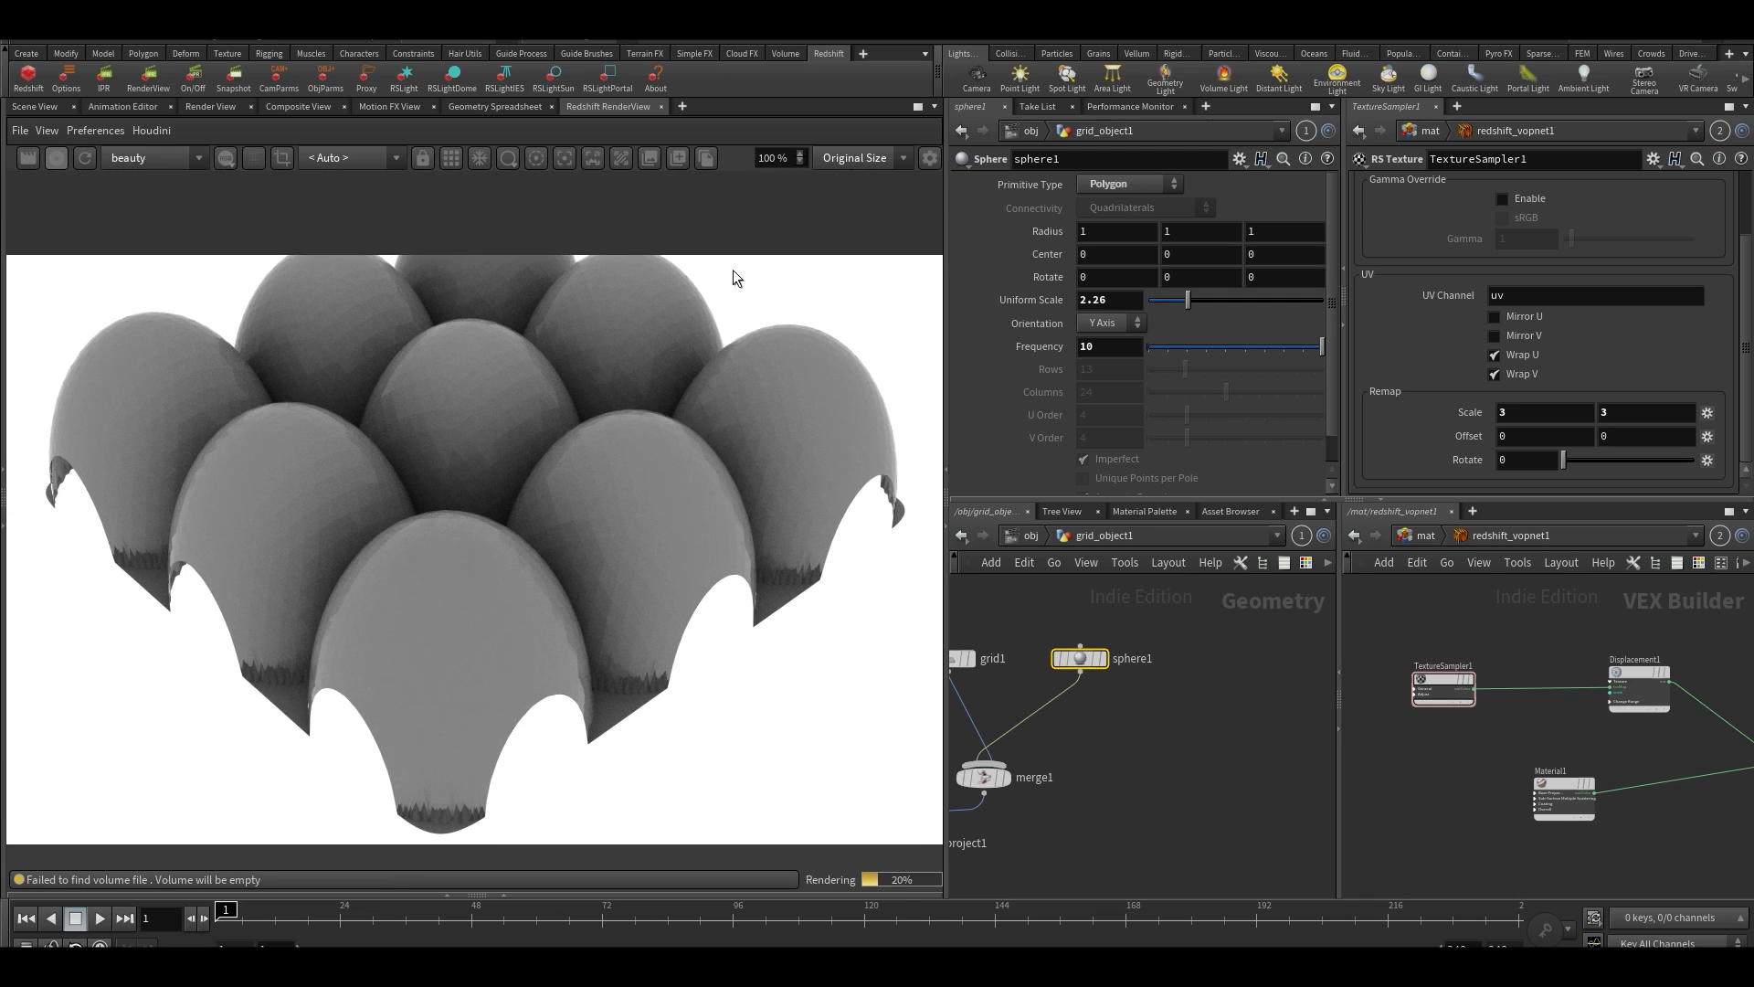
{"action": "scroll", "coordinate": [459, 426], "scroll_direction": "down", "scroll_amount": 1}
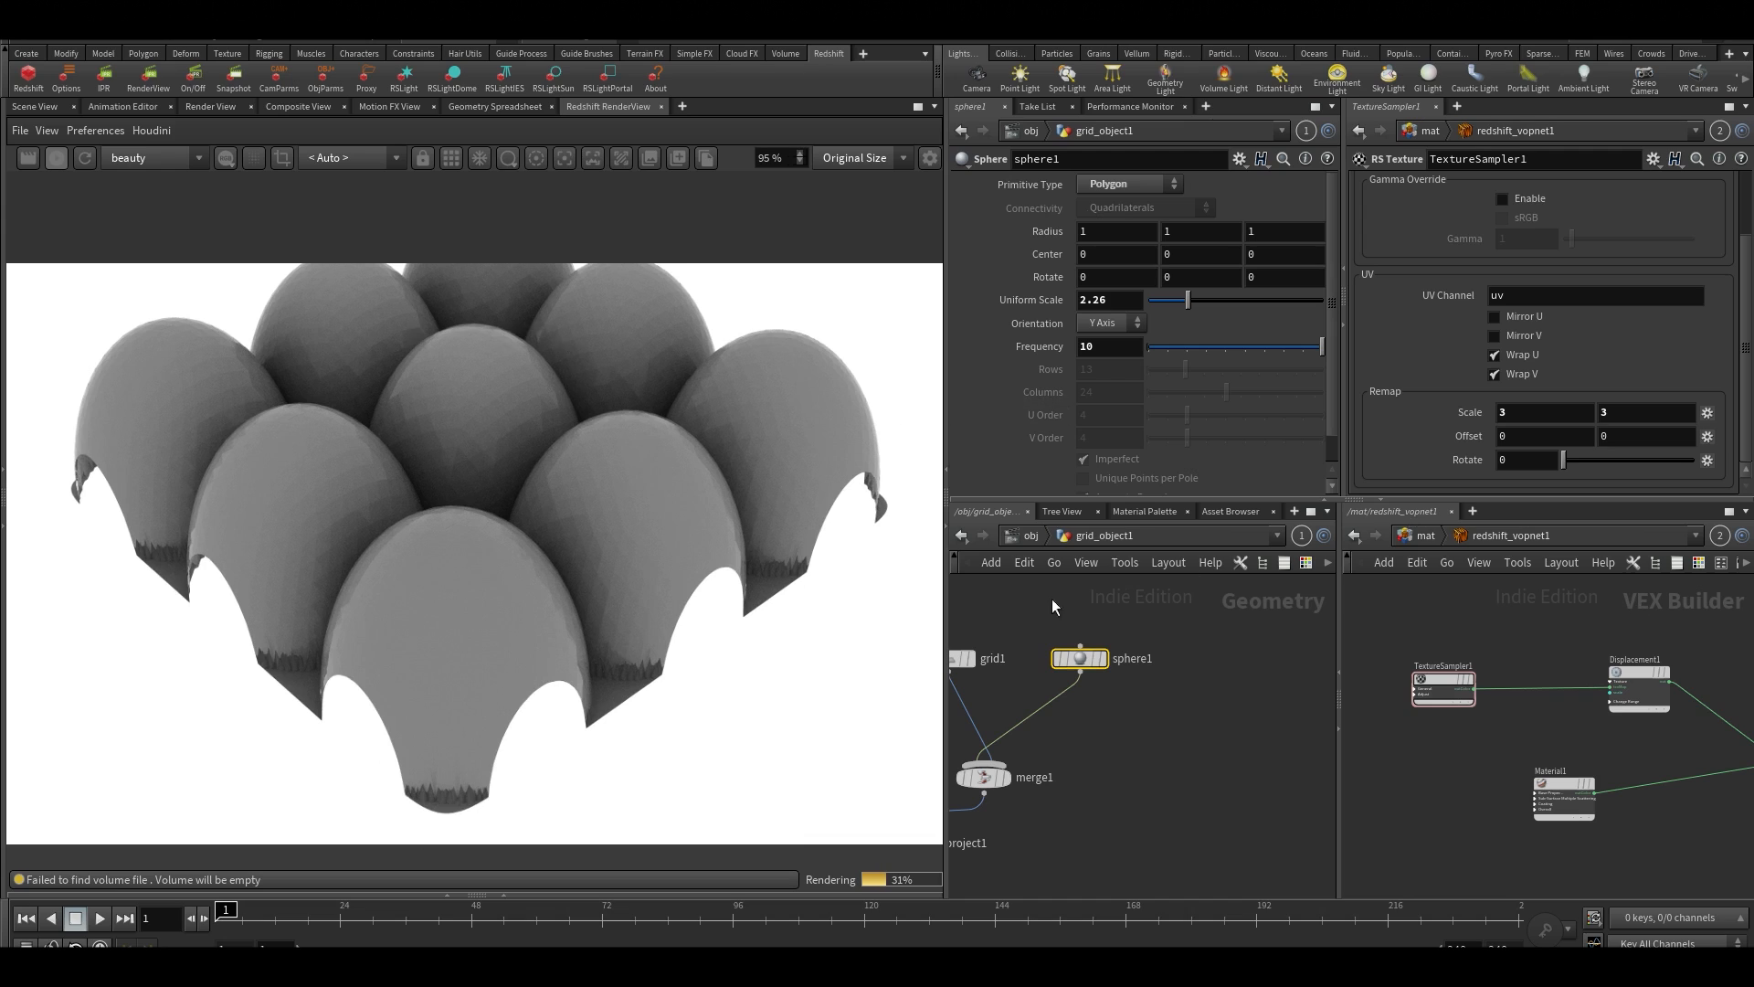
Return to the object level and lower grid1's Displacement Scale to about 0.3
{"action": "left_click", "coordinate": [1030, 534]}
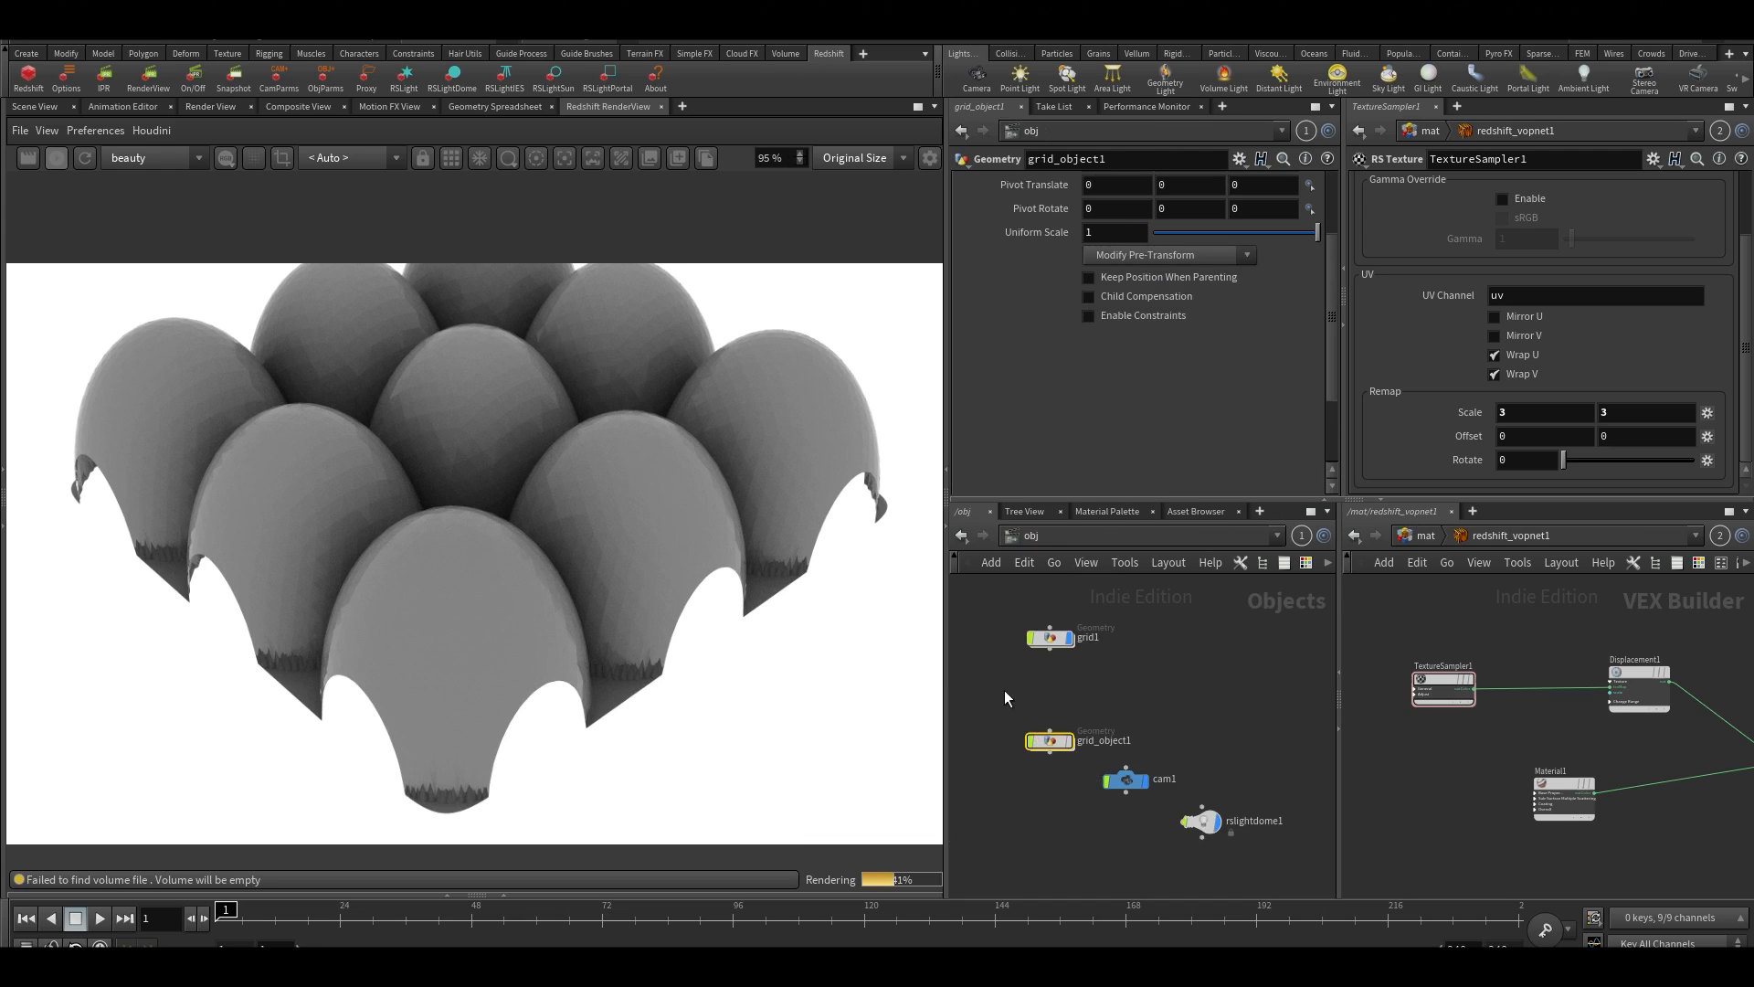
{"action": "left_click_drag", "start_coordinate": [1012, 686], "coordinate": [1062, 625]}
{"action": "scroll", "coordinate": [1165, 365], "scroll_direction": "down", "scroll_amount": 1}
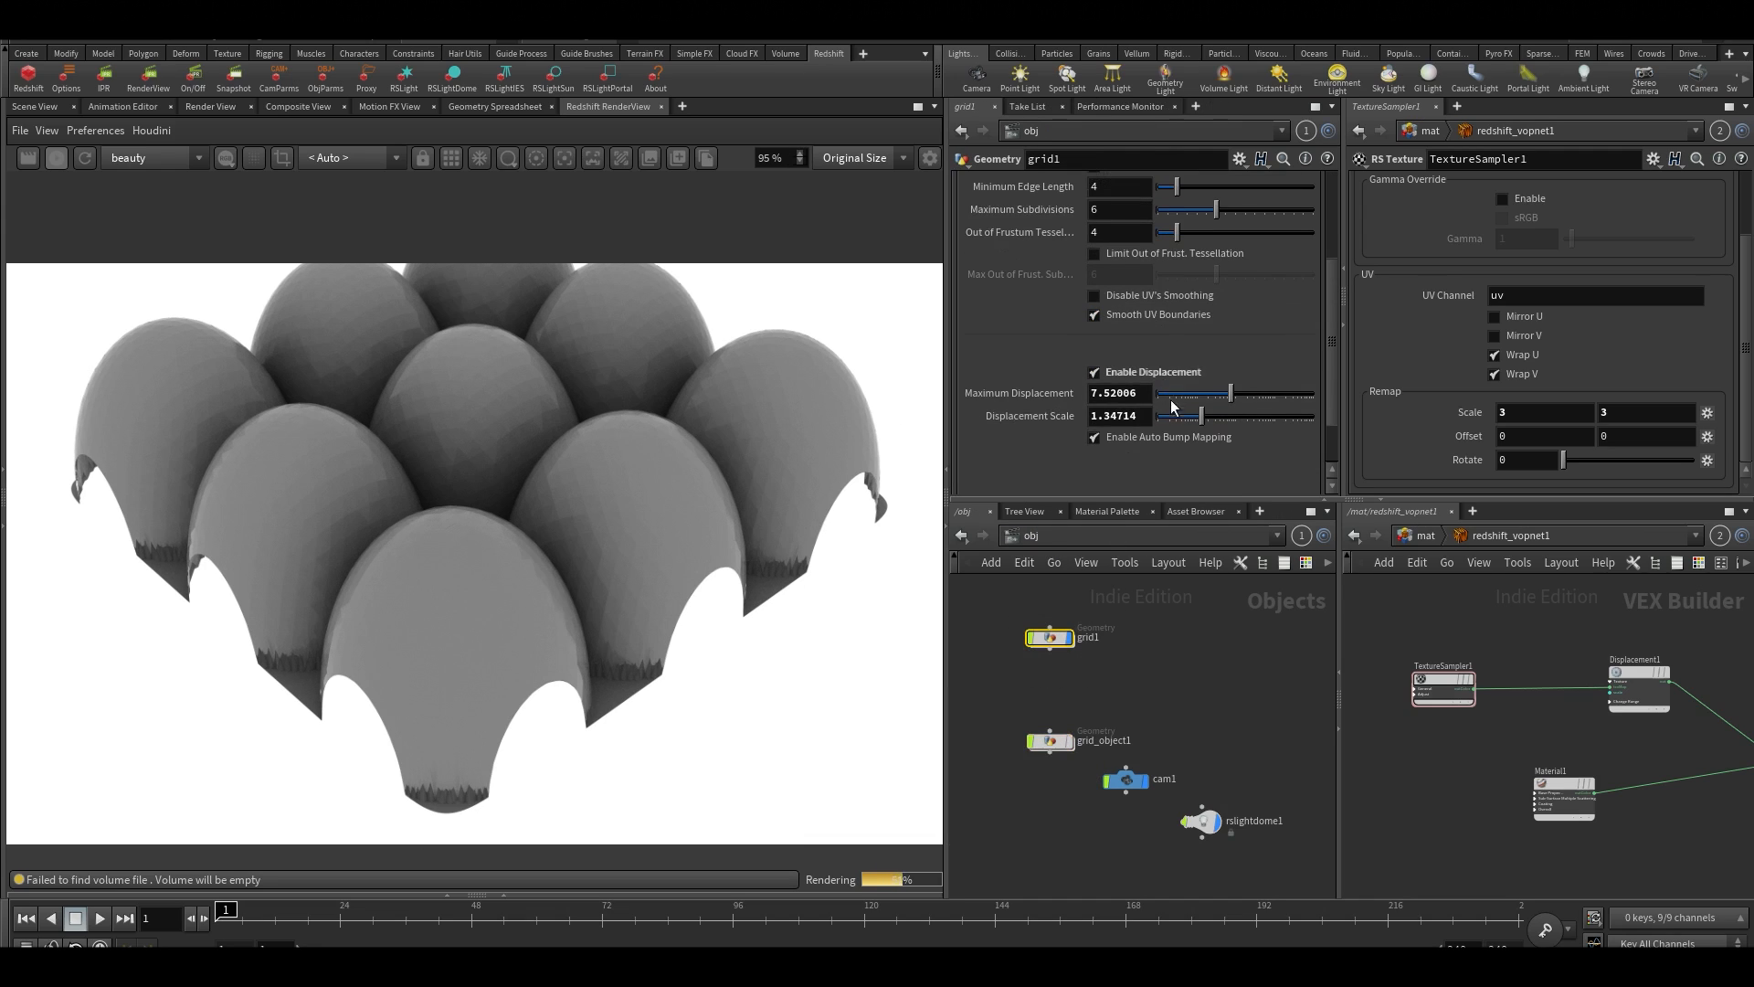
{"action": "left_click_drag", "start_coordinate": [1181, 415], "coordinate": [1173, 416]}
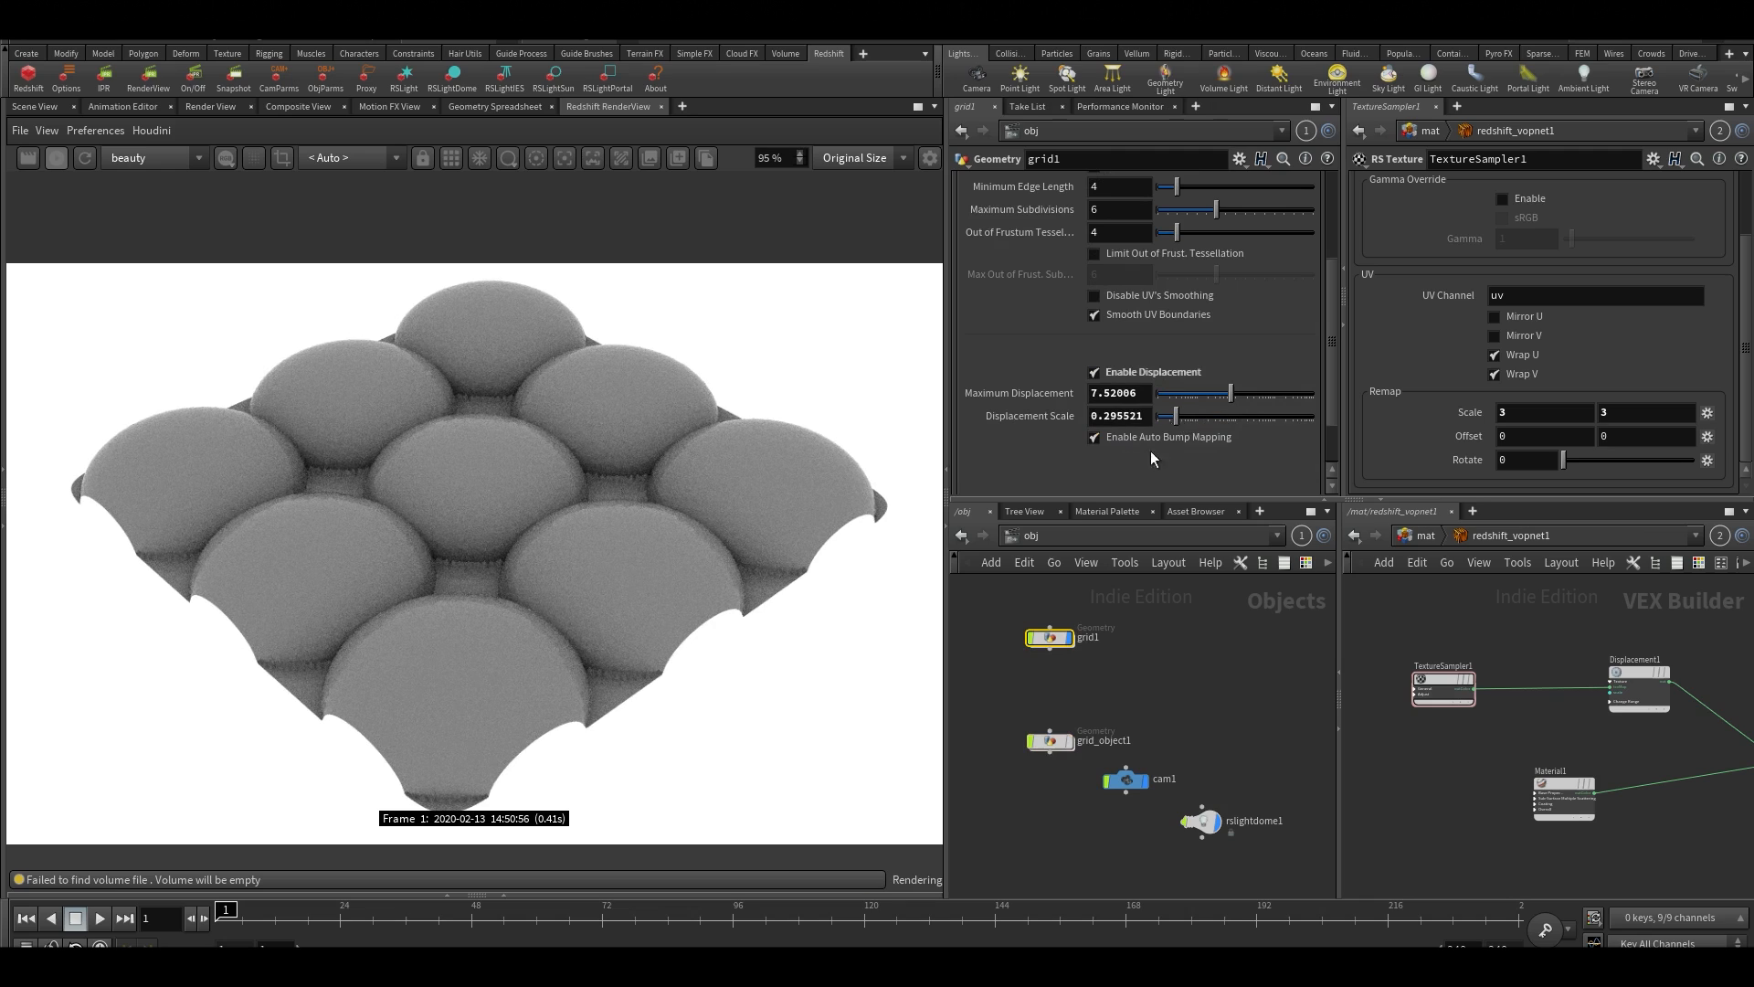
Inside grid_object1, insert a HeightField Blur node between heightfield_project1 and OUT
{"action": "double_click", "coordinate": [1056, 740]}
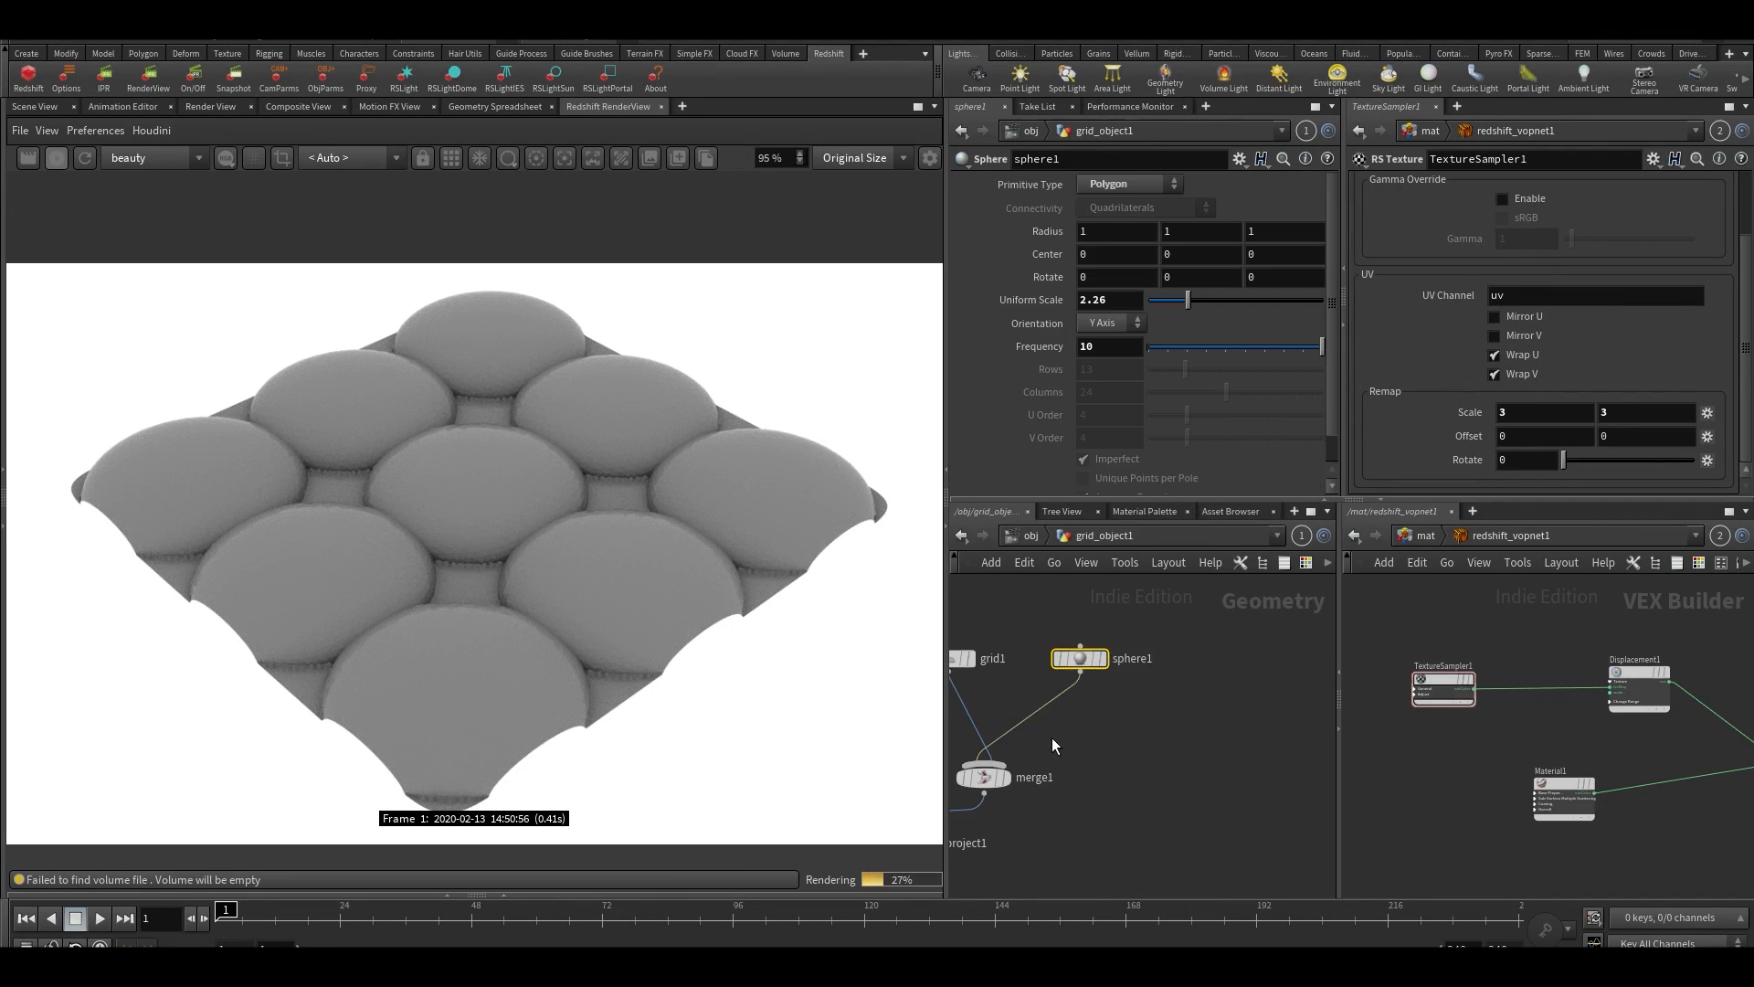
{"action": "key", "text": "Tab"}
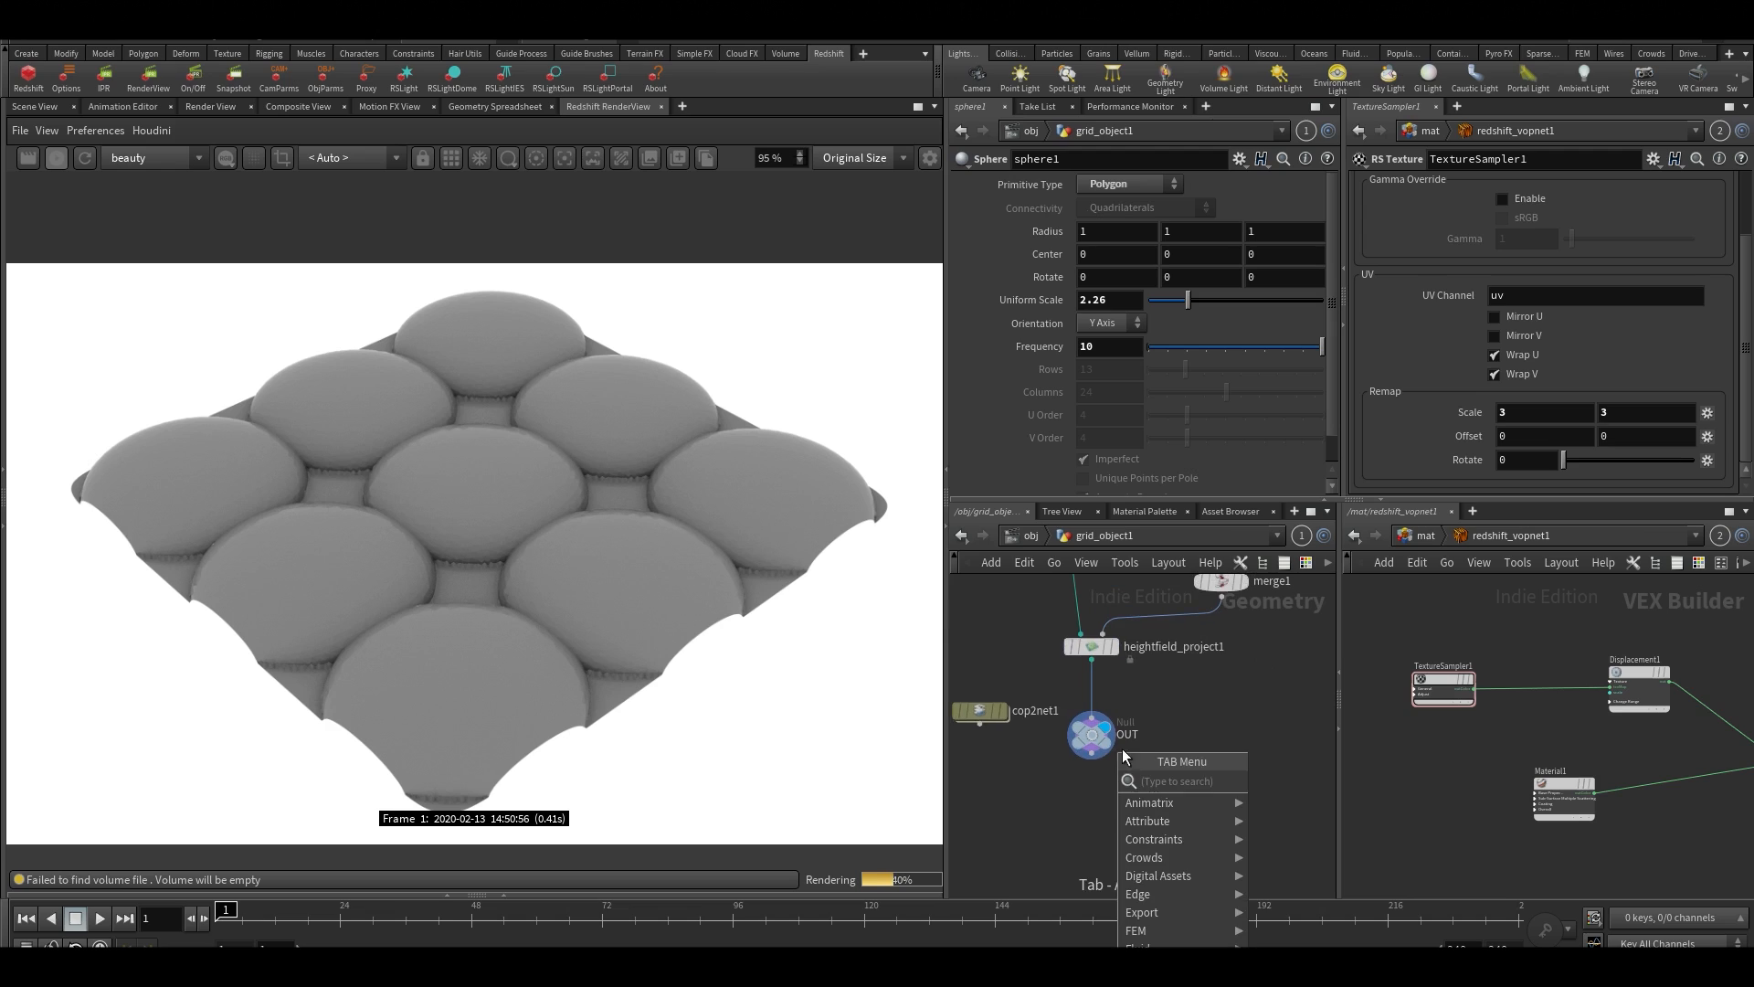
{"action": "type", "text": "height b"}
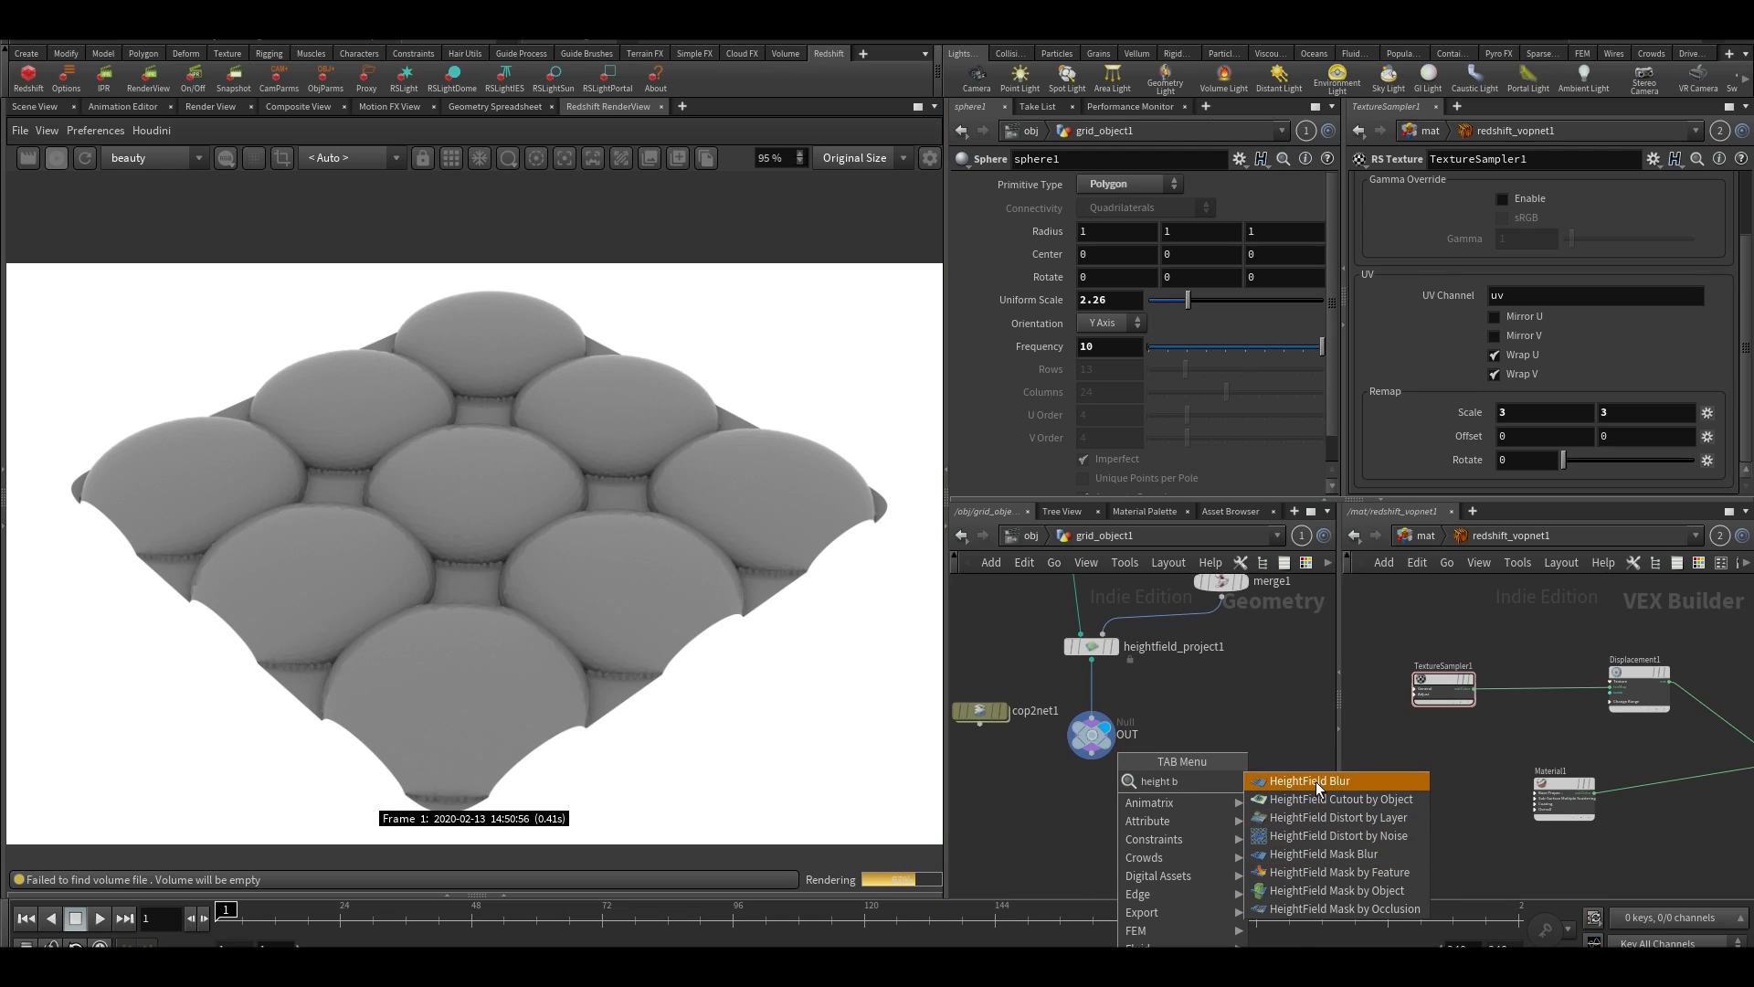
{"action": "key", "text": "Return"}
{"action": "left_click", "coordinate": [1072, 712]}
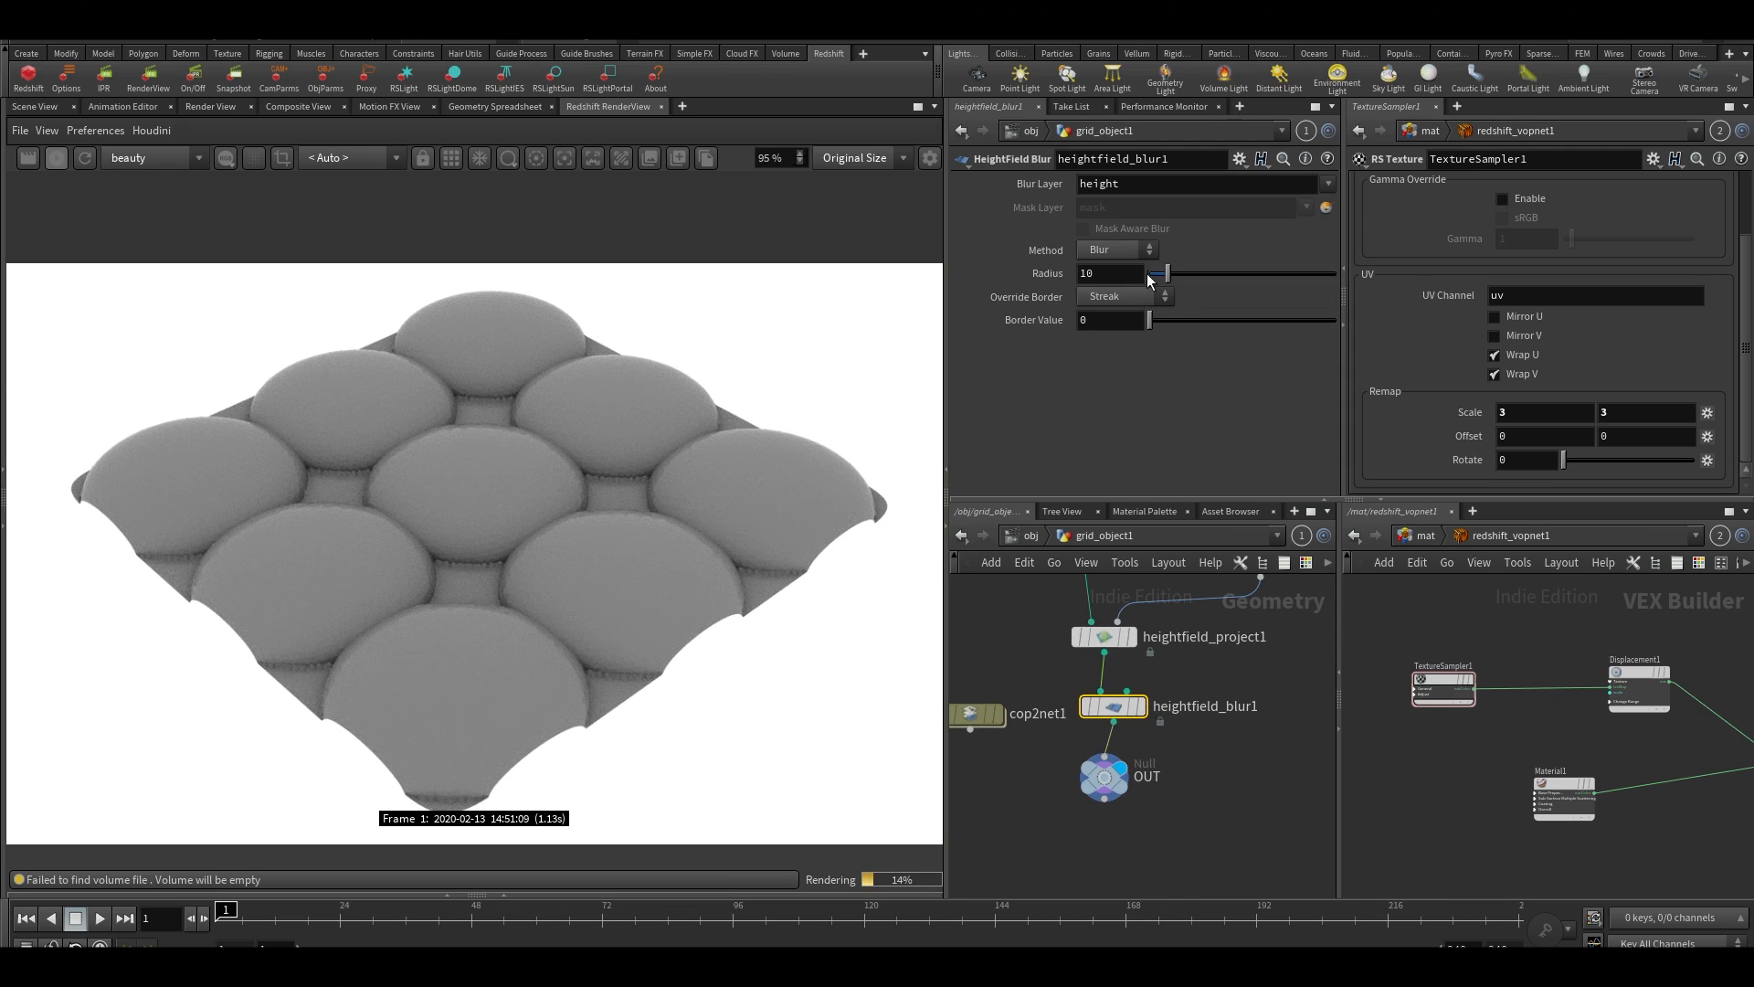
Compare the projected and blurred heightfields in the scene view by displaying heightfield_project1, followed by heightfield_blur1
{"action": "left_click", "coordinate": [35, 106]}
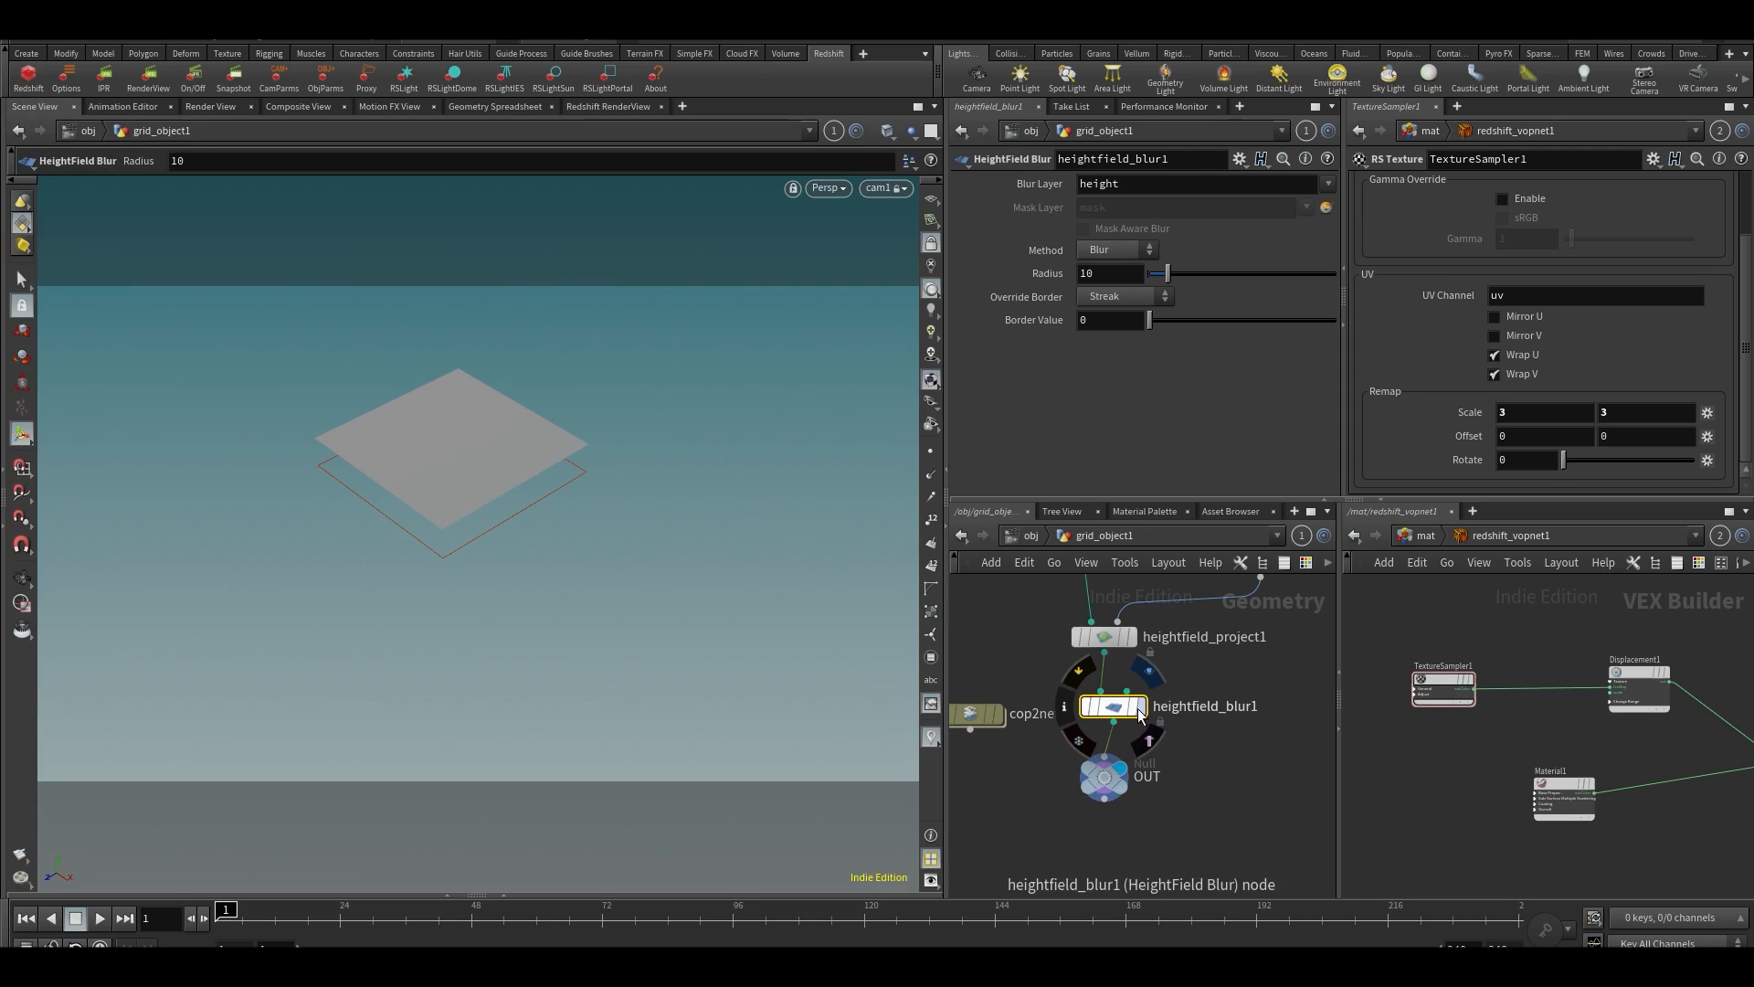
{"action": "left_click", "coordinate": [1138, 612]}
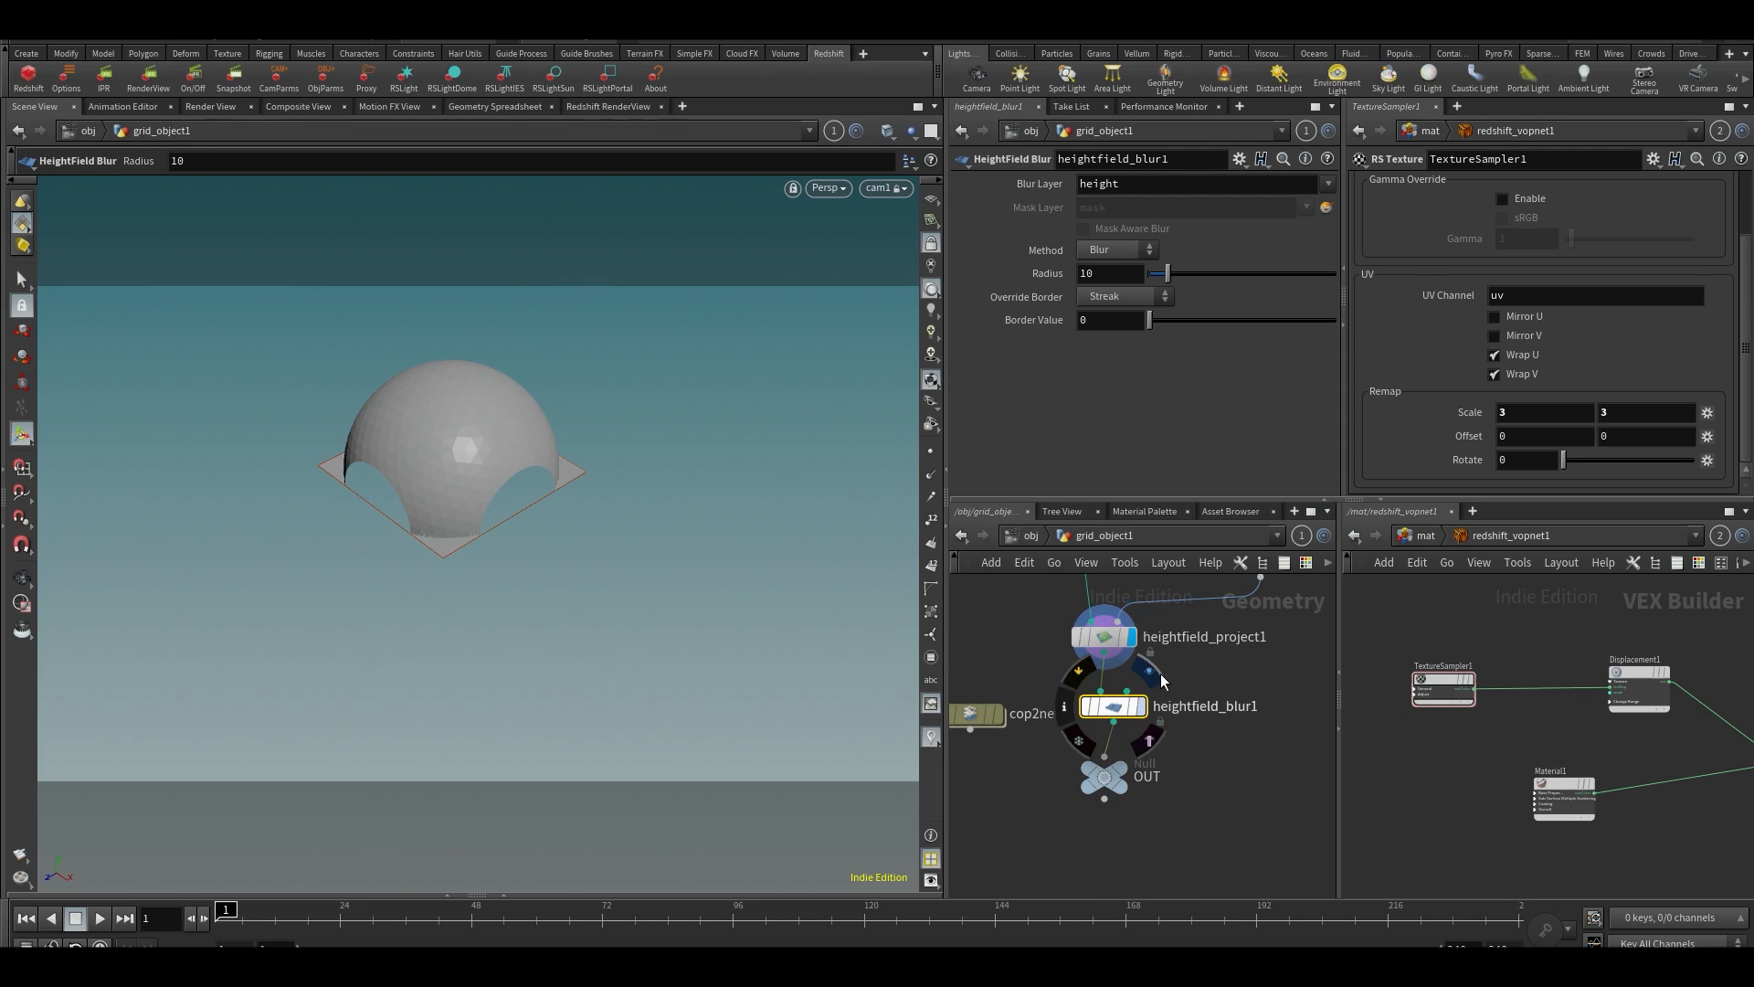
{"action": "left_click", "coordinate": [1146, 674]}
Reduce sphere1's Uniform Scale to 1.05
{"action": "middle_click_drag", "start_coordinate": [1182, 667], "coordinate": [1090, 932]}
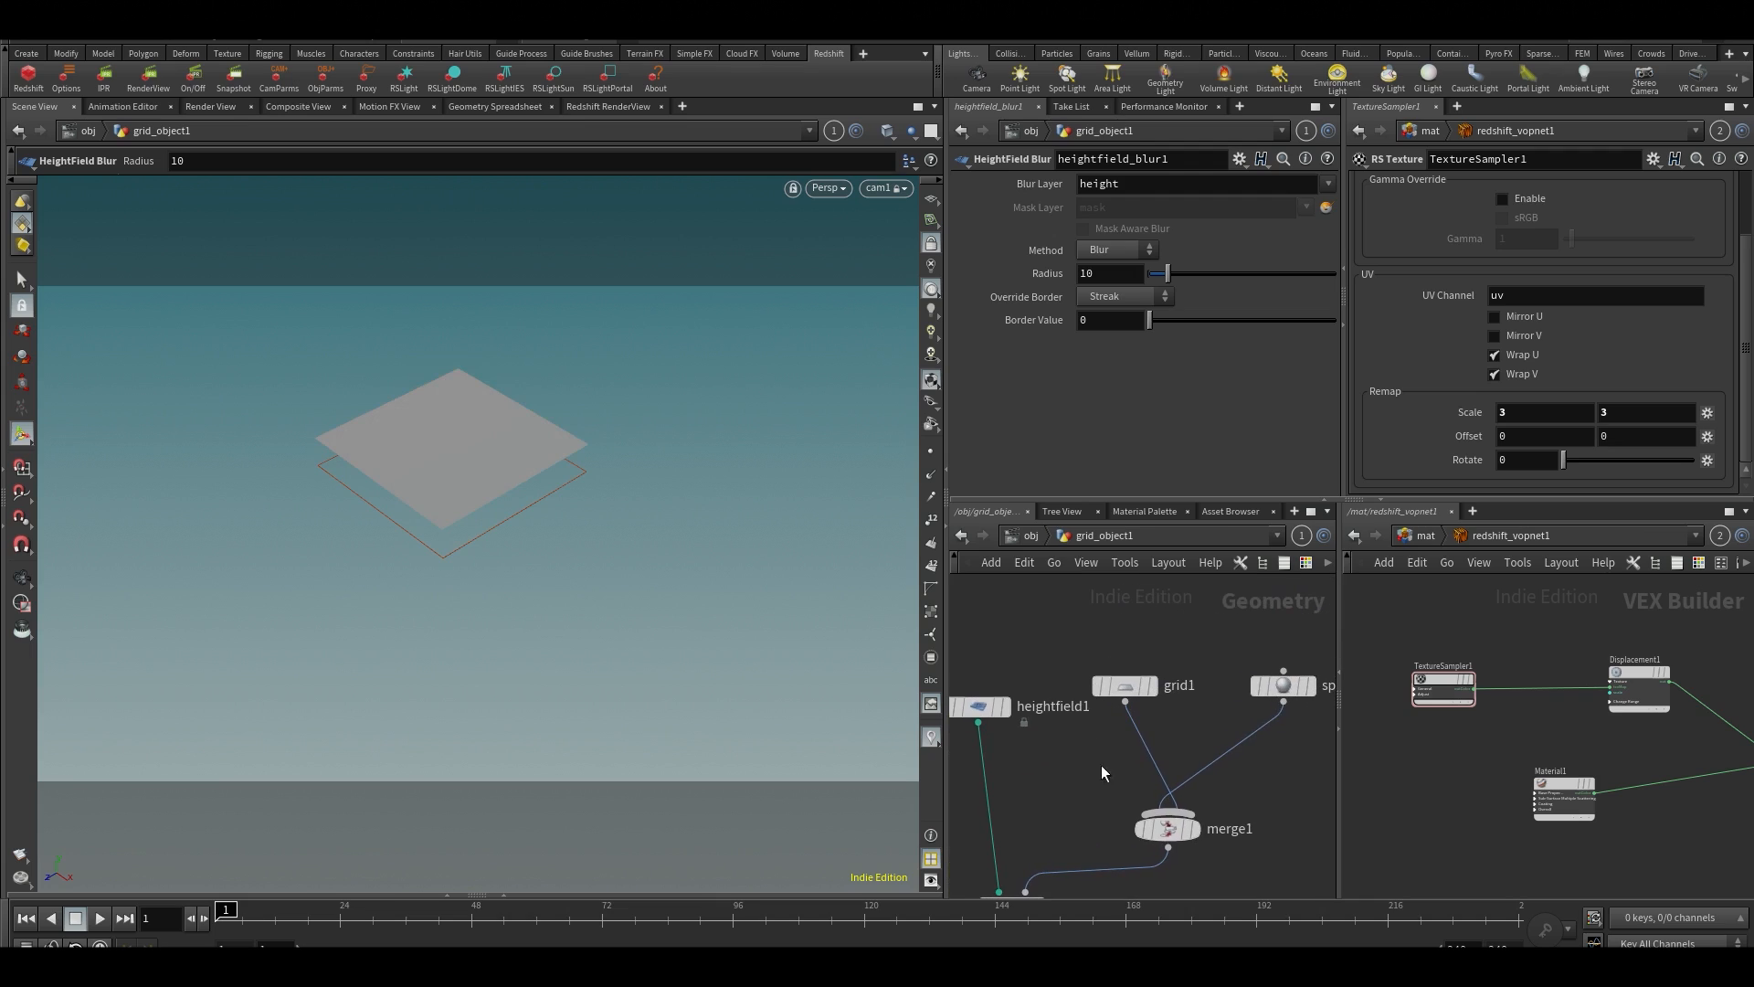
{"action": "left_click", "coordinate": [1283, 686]}
{"action": "left_click_drag", "start_coordinate": [1170, 309], "coordinate": [1168, 309]}
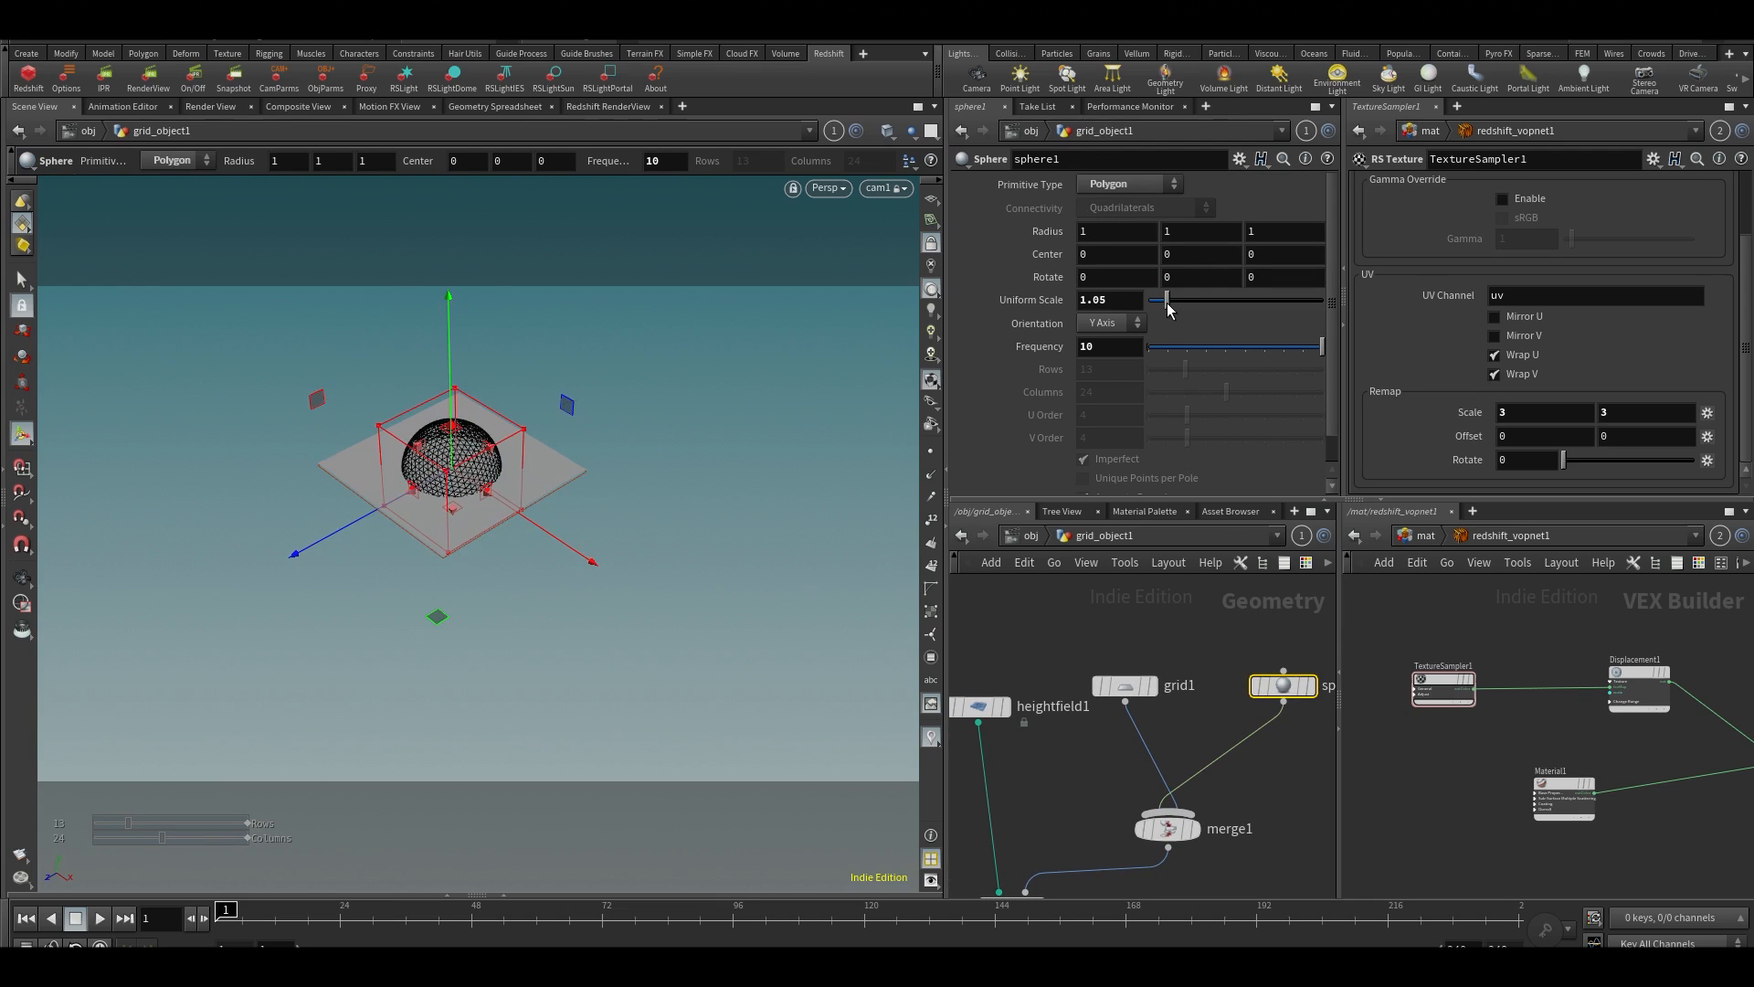
{"action": "left_click", "coordinate": [1279, 853]}
Set heightfield_blur1's blur radius to 0.03
{"action": "middle_click_drag", "start_coordinate": [1255, 855], "coordinate": [1340, 610]}
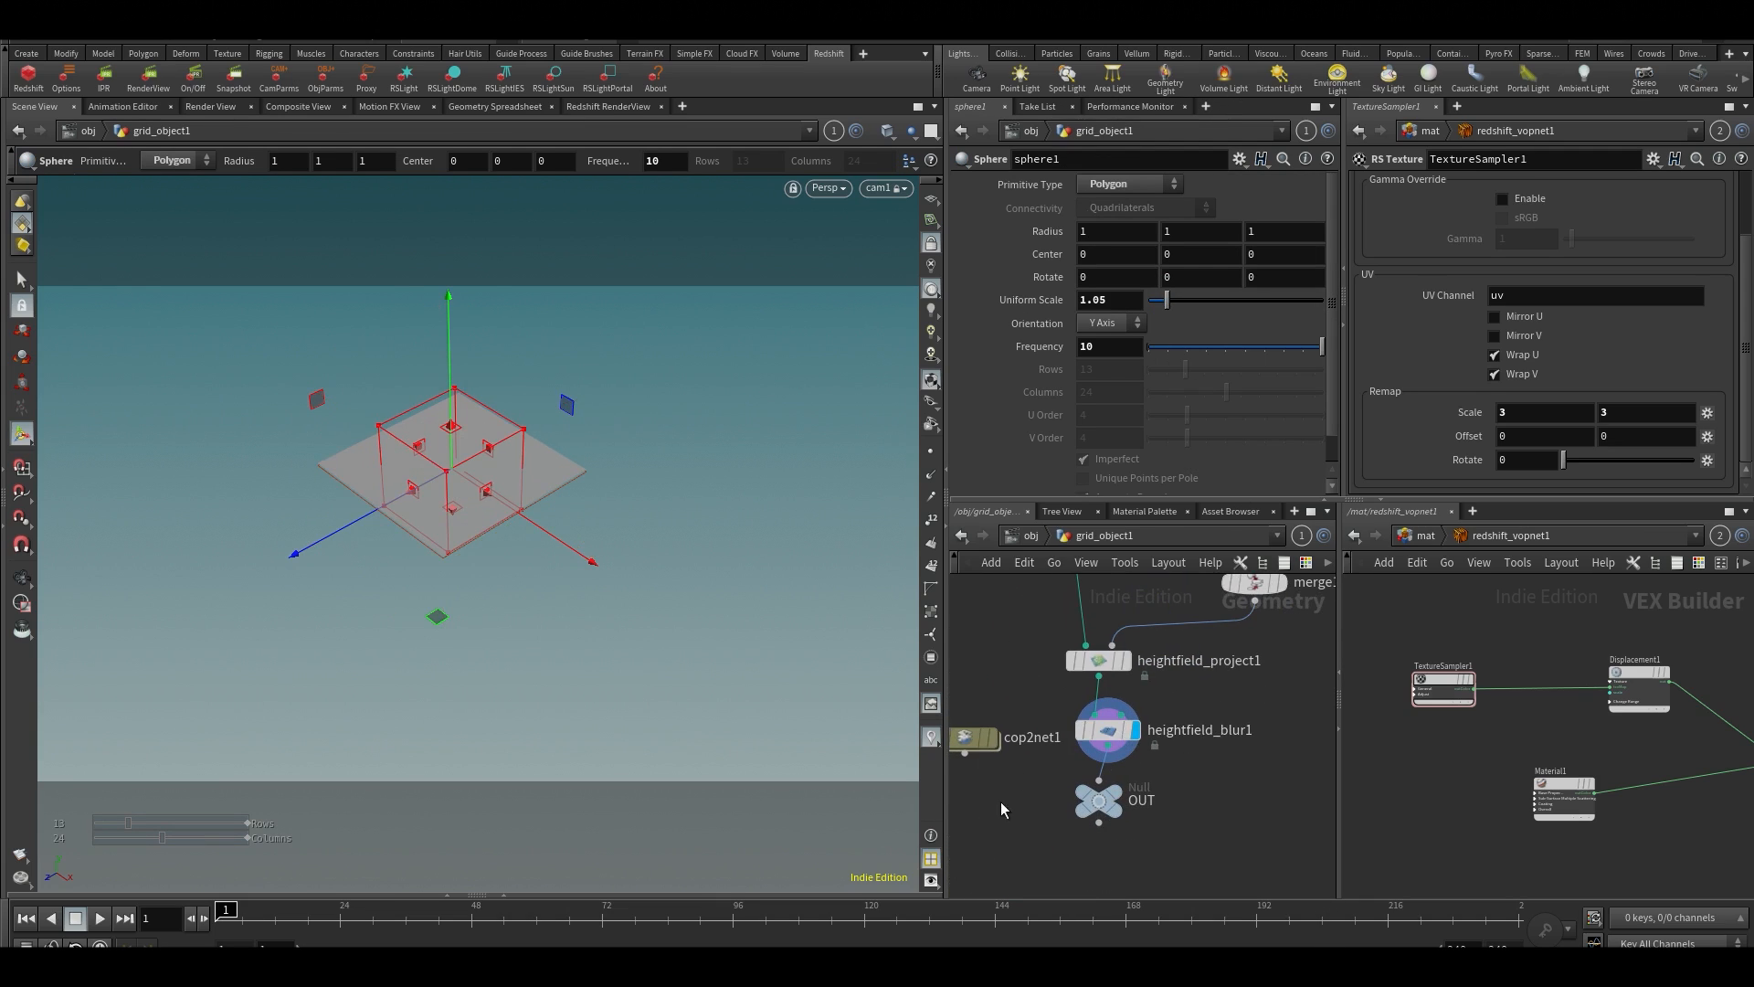
{"action": "left_click", "coordinate": [1107, 729]}
{"action": "left_click_drag", "start_coordinate": [1163, 278], "coordinate": [1142, 272]}
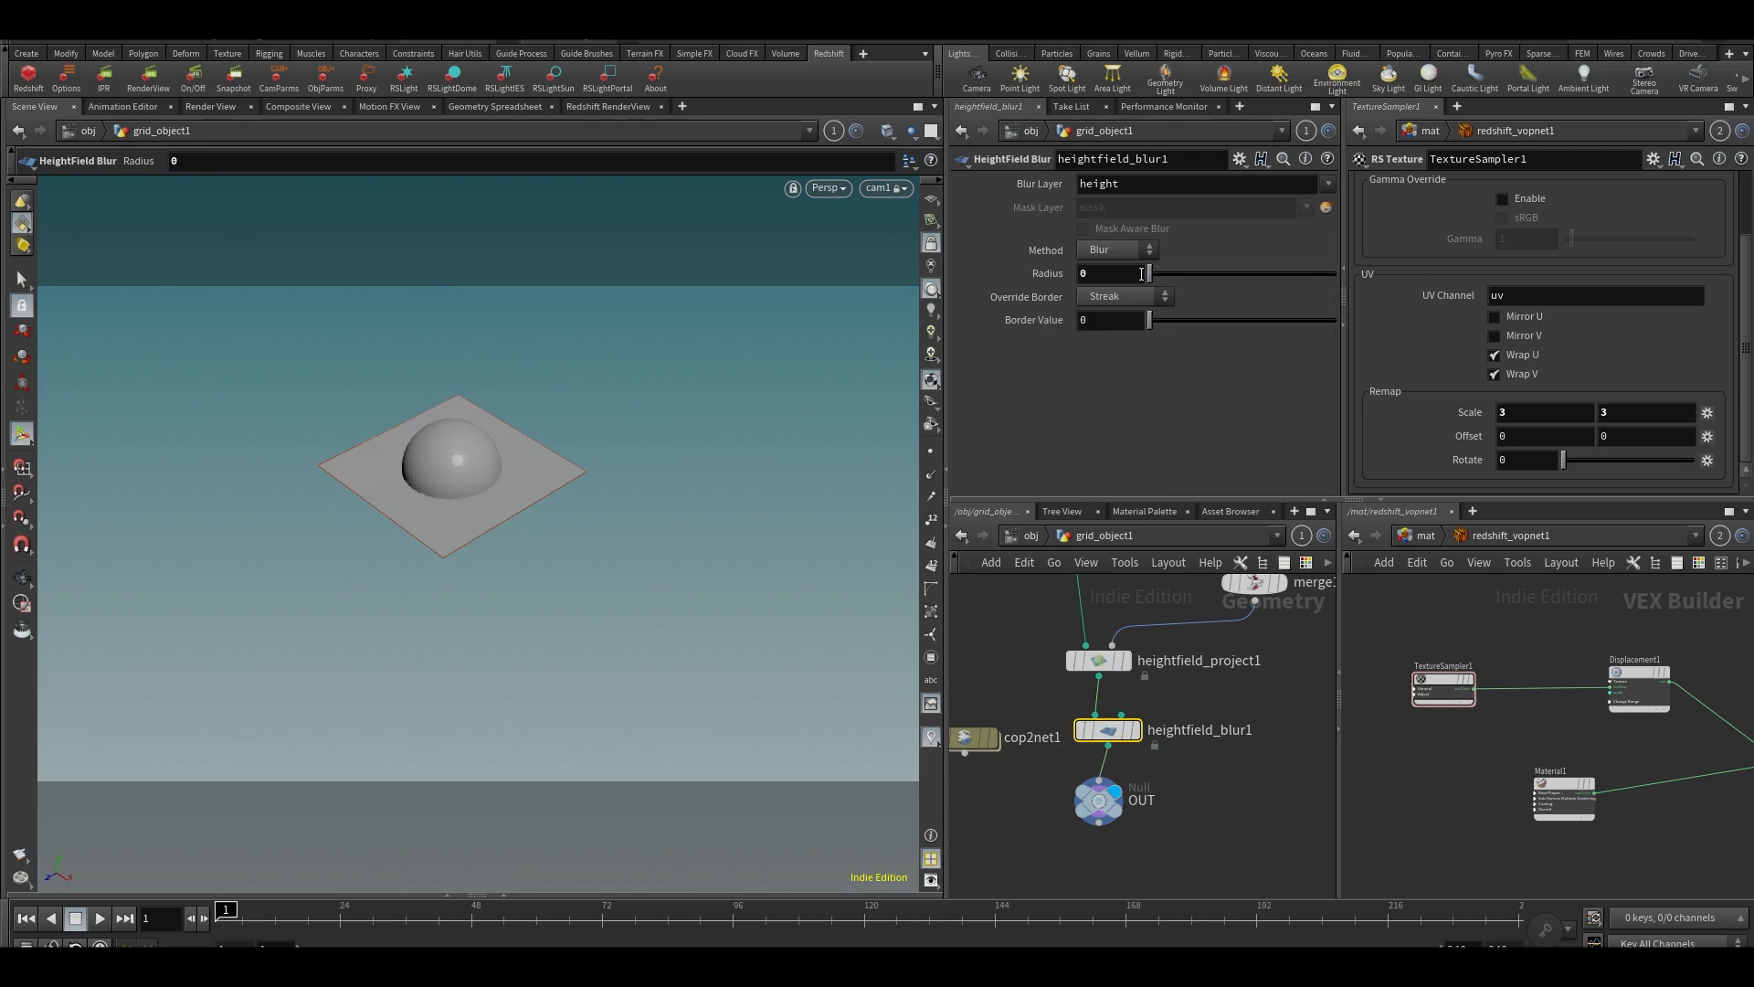
{"action": "type", "text": ".03"}
{"action": "key", "text": "Return"}
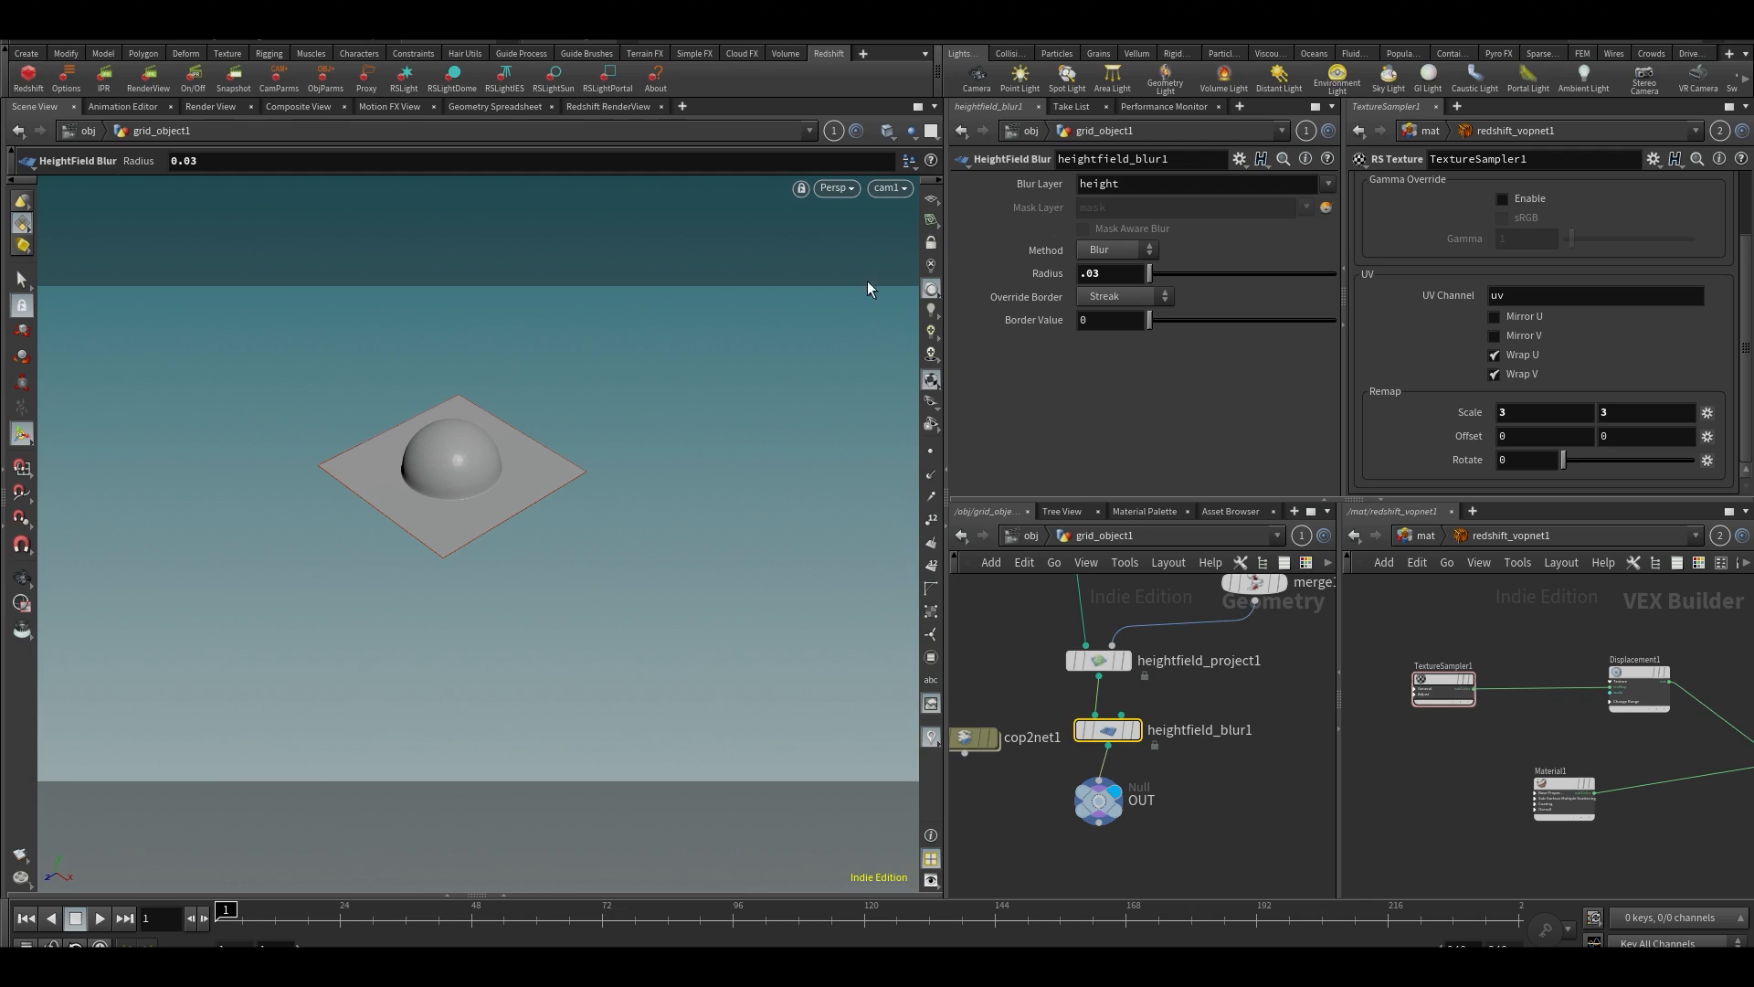
Set heightfield_blur1's blur radius to 0.08 and inspect the smoothed dome in the scene view
{"action": "key", "text": "Escape"}
{"action": "scroll", "coordinate": [434, 491], "scroll_direction": "up", "scroll_amount": 3}
{"action": "scroll", "coordinate": [435, 490], "scroll_direction": "up", "scroll_amount": 3}
{"action": "key", "text": "Return"}
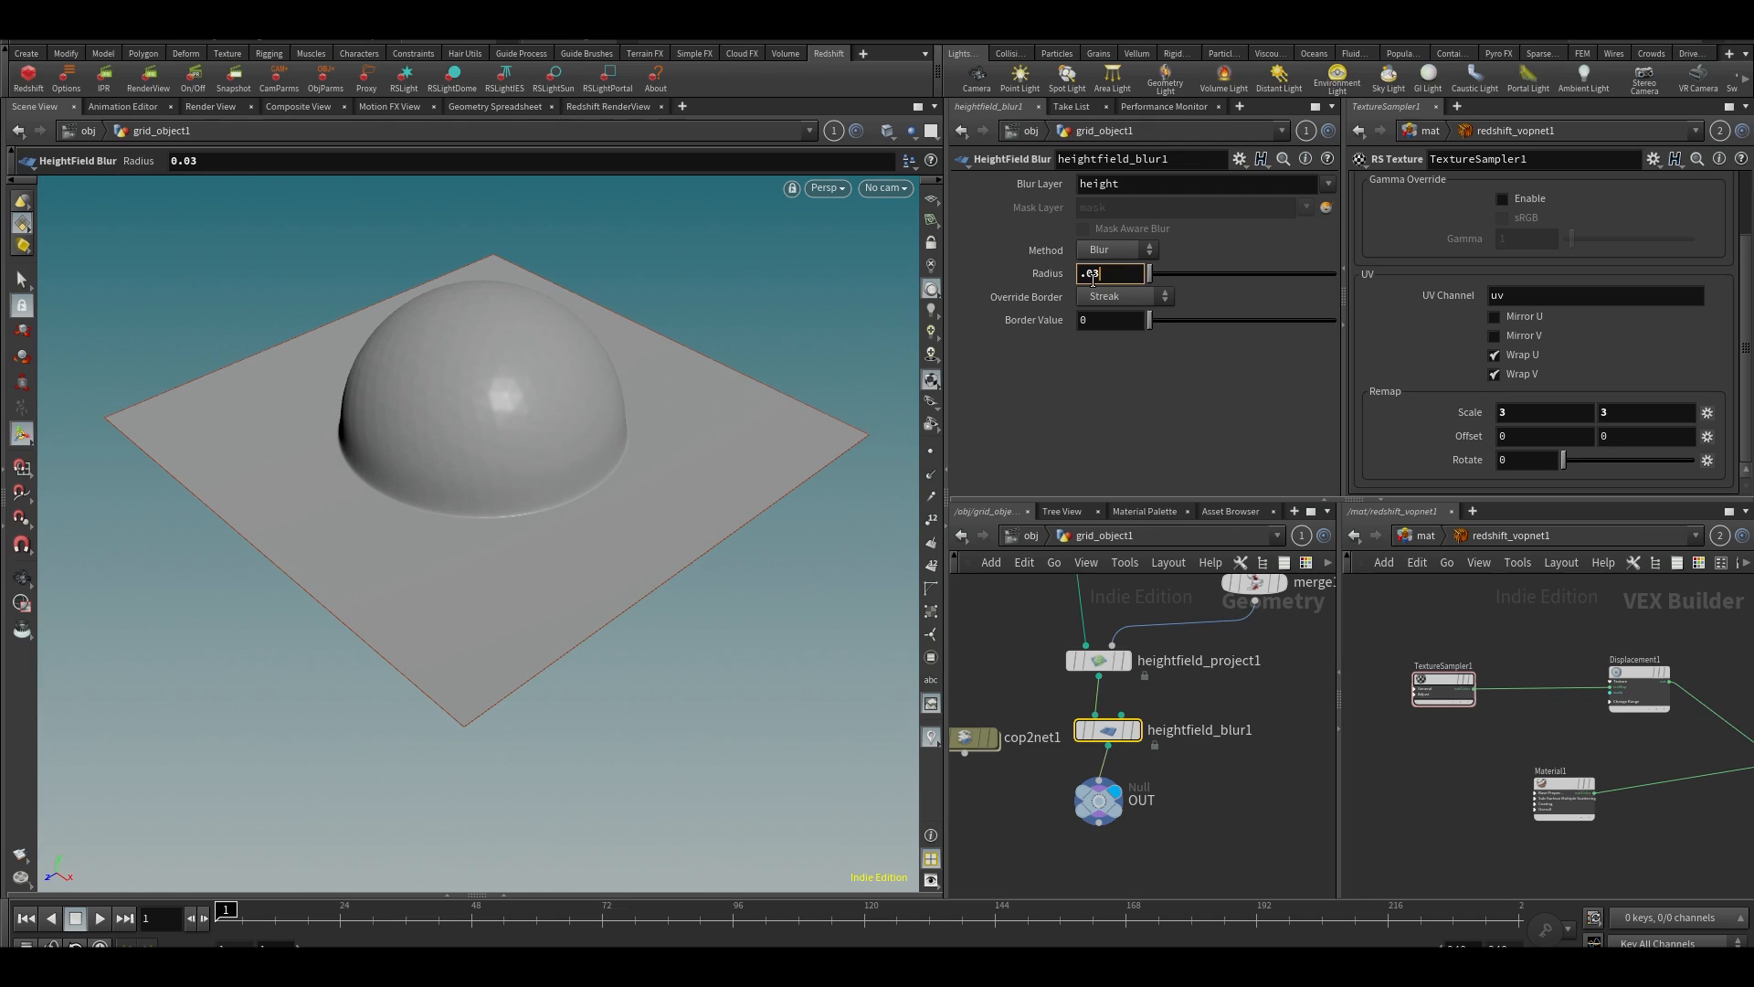
{"action": "key", "text": "BackSpace"}
{"action": "type", "text": "8"}
{"action": "key", "text": "Return"}
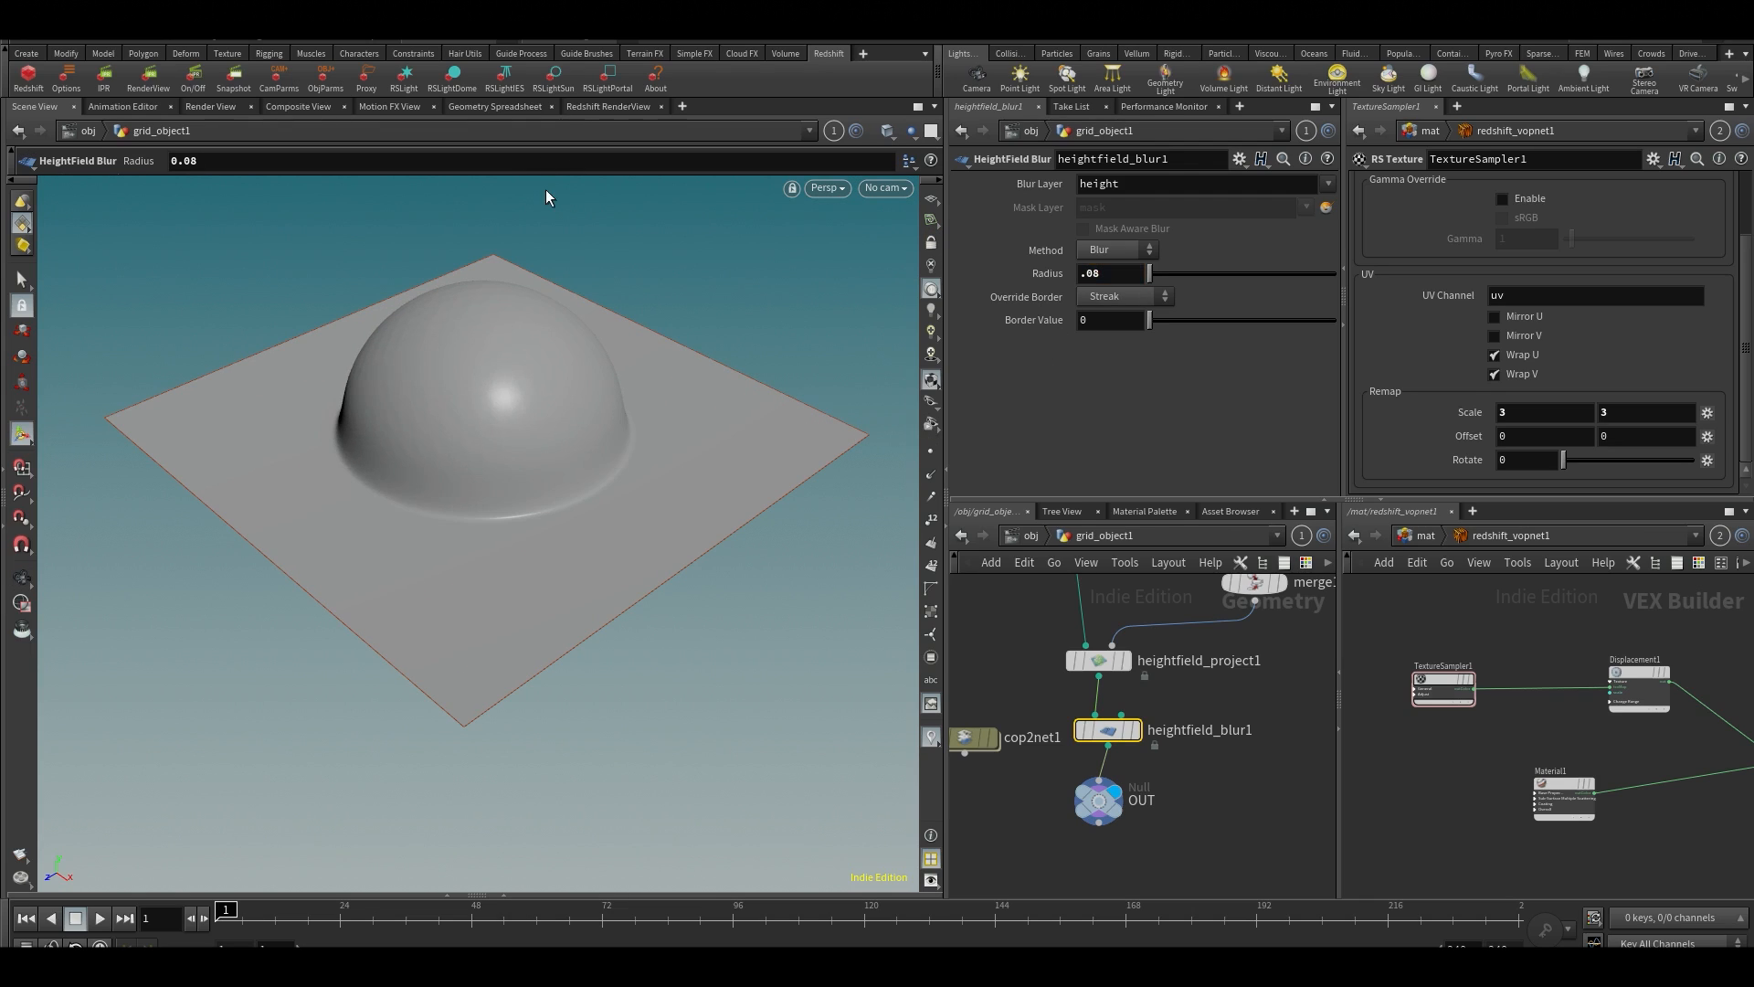
{"action": "scroll", "coordinate": [588, 471], "scroll_direction": "down", "scroll_amount": 1, "text": "alt"}
{"action": "scroll", "coordinate": [521, 425], "scroll_direction": "down", "scroll_amount": 2, "text": "alt"}
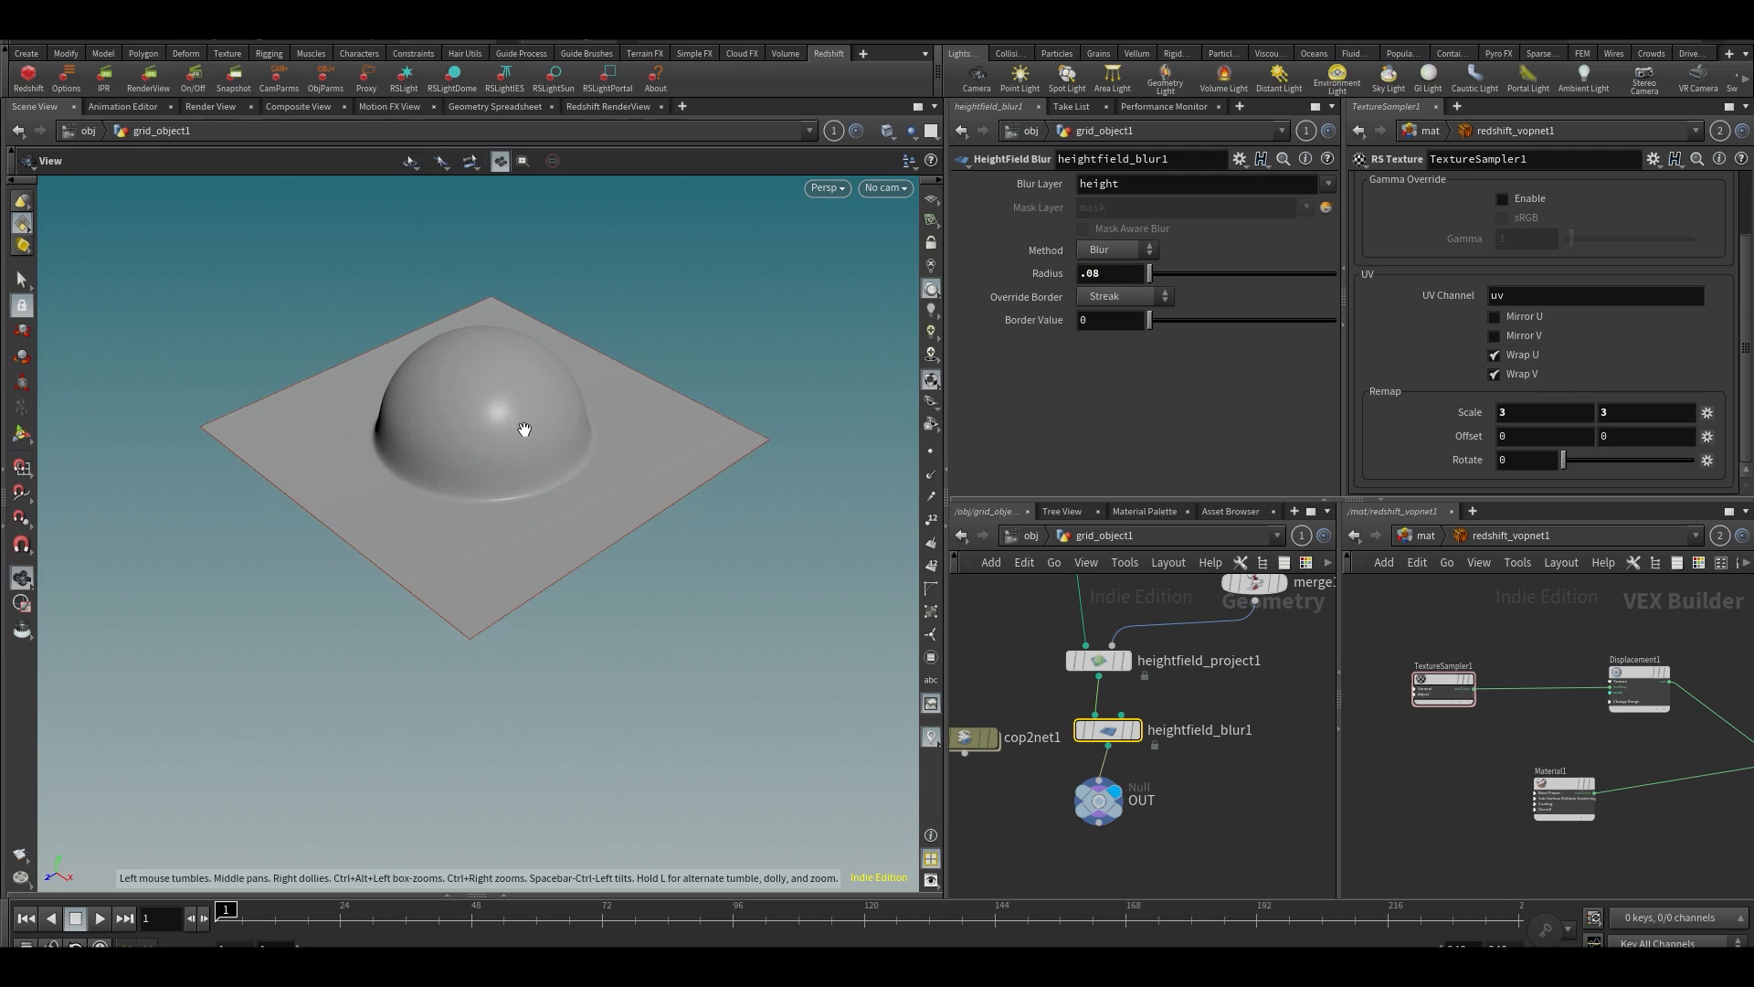
{"action": "middle_click_drag", "start_coordinate": [520, 427], "coordinate": [495, 466], "text": "alt"}
{"action": "scroll", "coordinate": [495, 466], "scroll_direction": "down", "scroll_amount": 1, "text": "alt"}
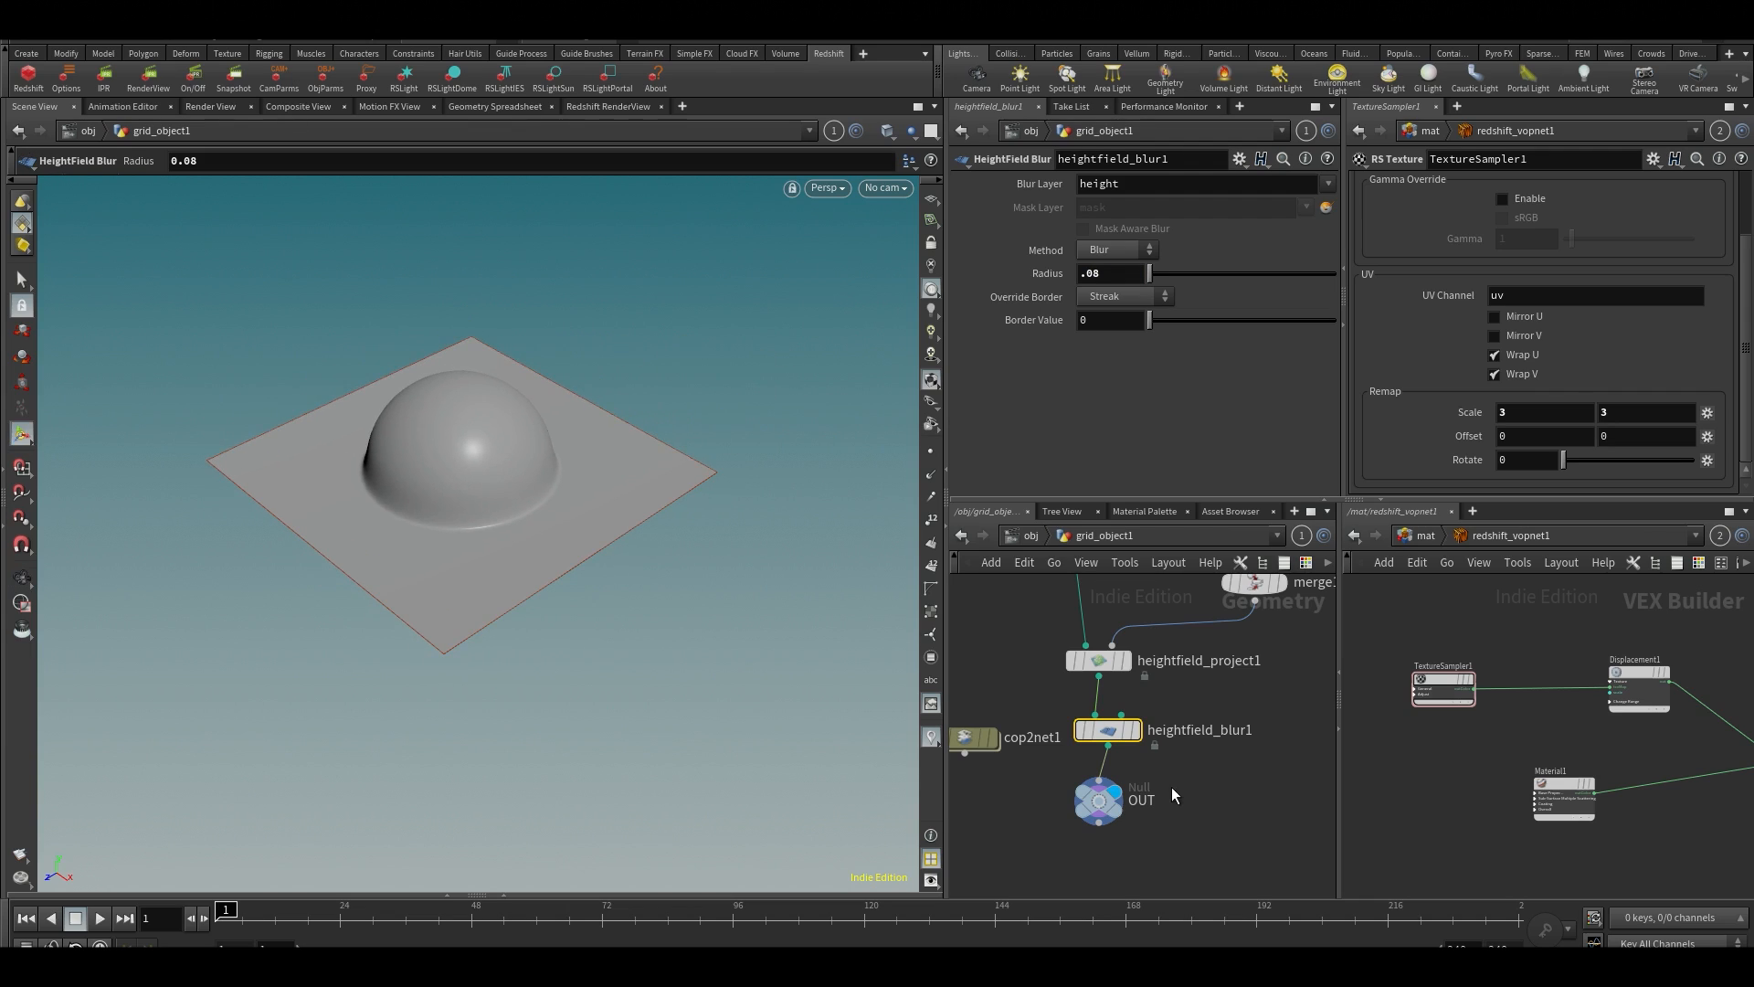
Look through cam1, lock the camera to the view, and move it closer to the displaced grid
{"action": "left_click", "coordinate": [890, 188]}
{"action": "left_click", "coordinate": [917, 268]}
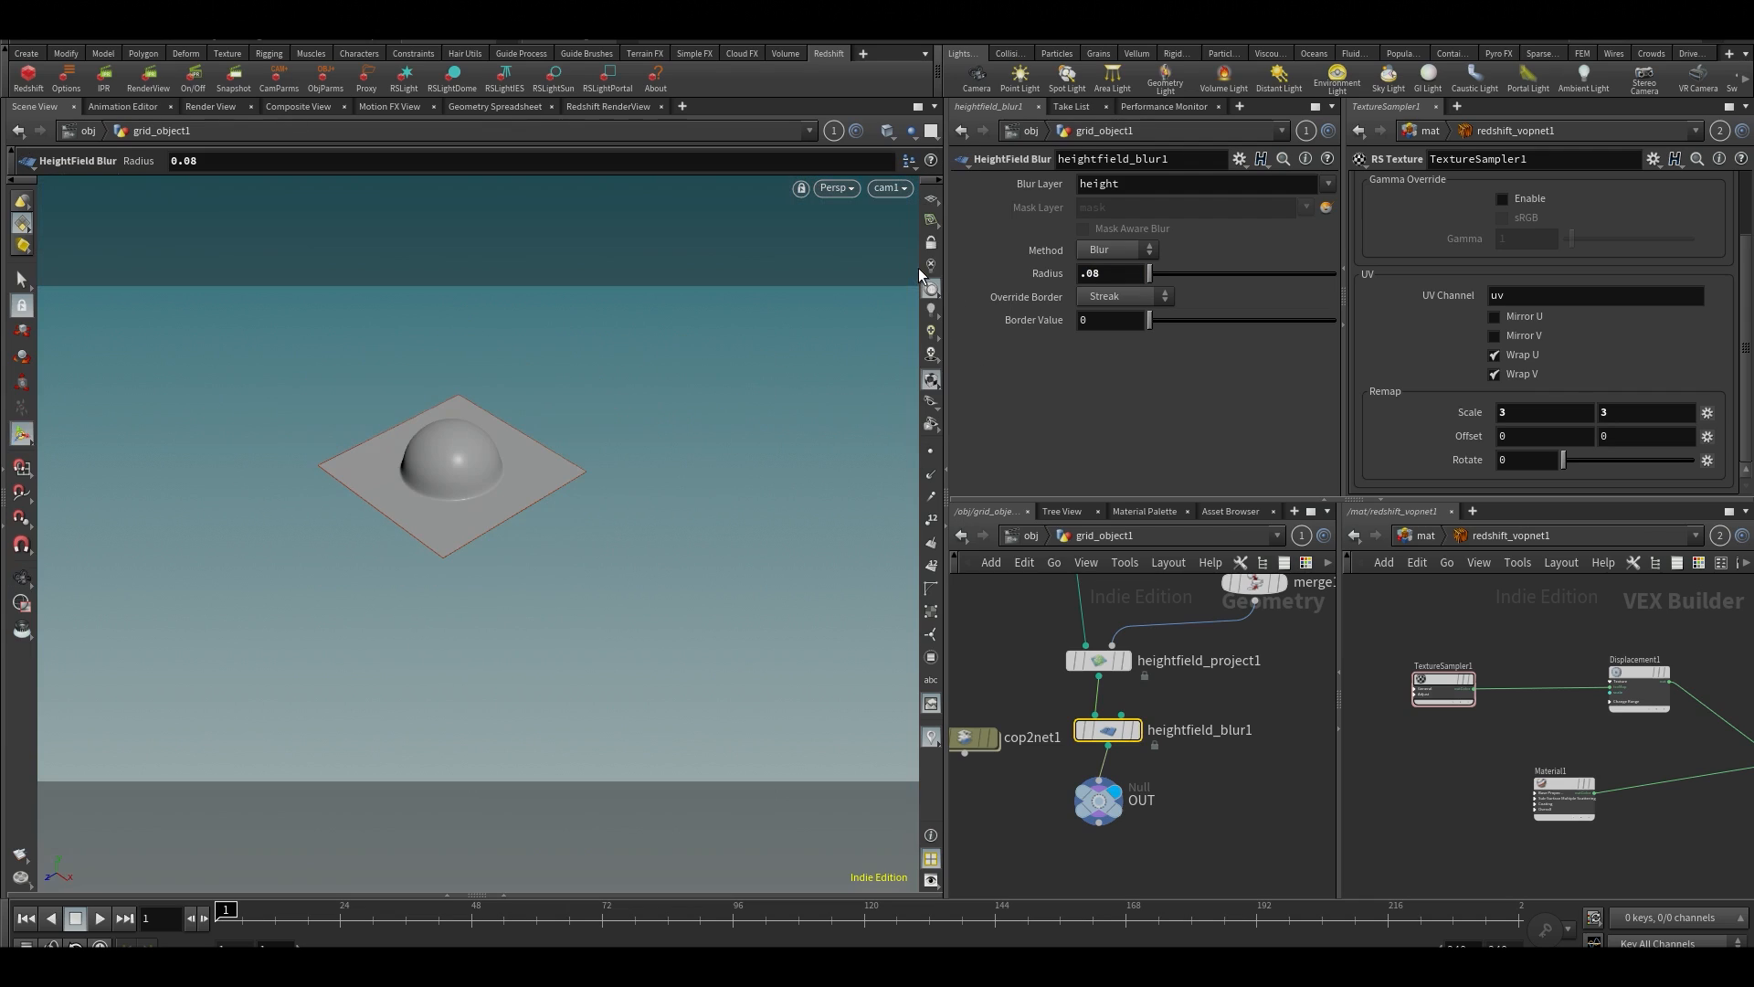
{"action": "left_click", "coordinate": [930, 243]}
{"action": "scroll", "coordinate": [446, 442], "scroll_direction": "up", "scroll_amount": 5, "text": "alt"}
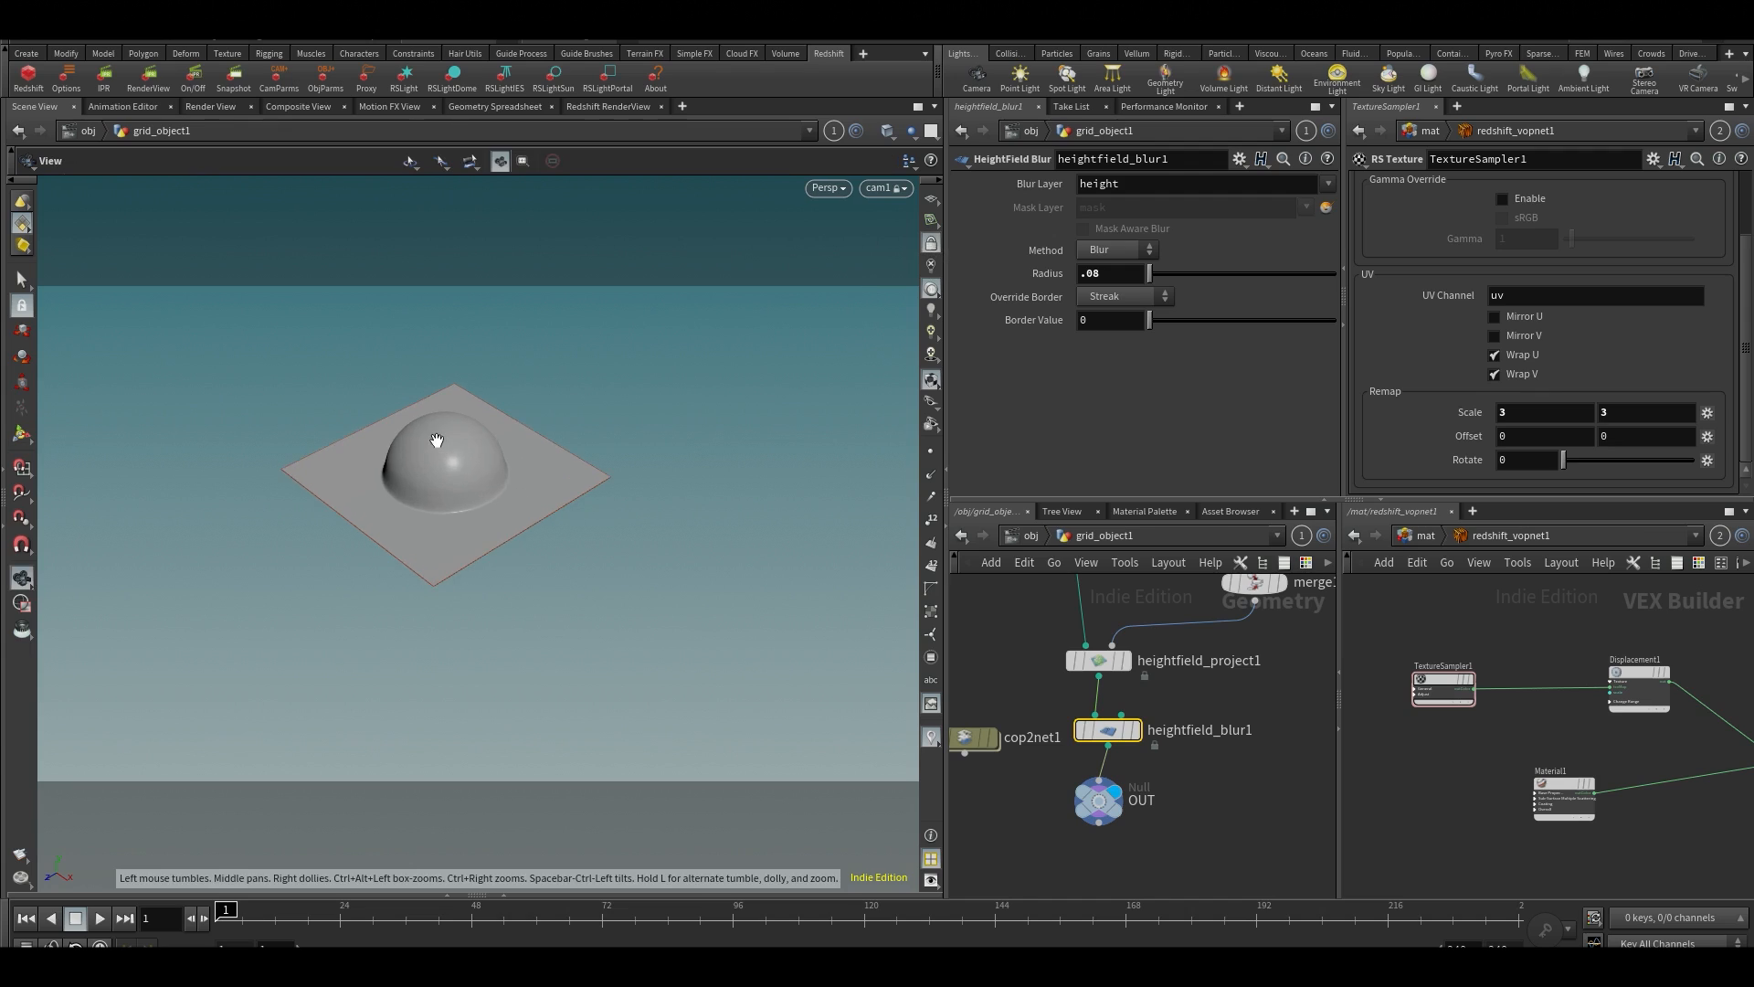
{"action": "middle_click_drag", "start_coordinate": [442, 442], "coordinate": [458, 475], "text": "alt"}
Render the blurred displacement in the Redshift RenderView and frame the whole image
{"action": "left_click", "coordinate": [602, 108]}
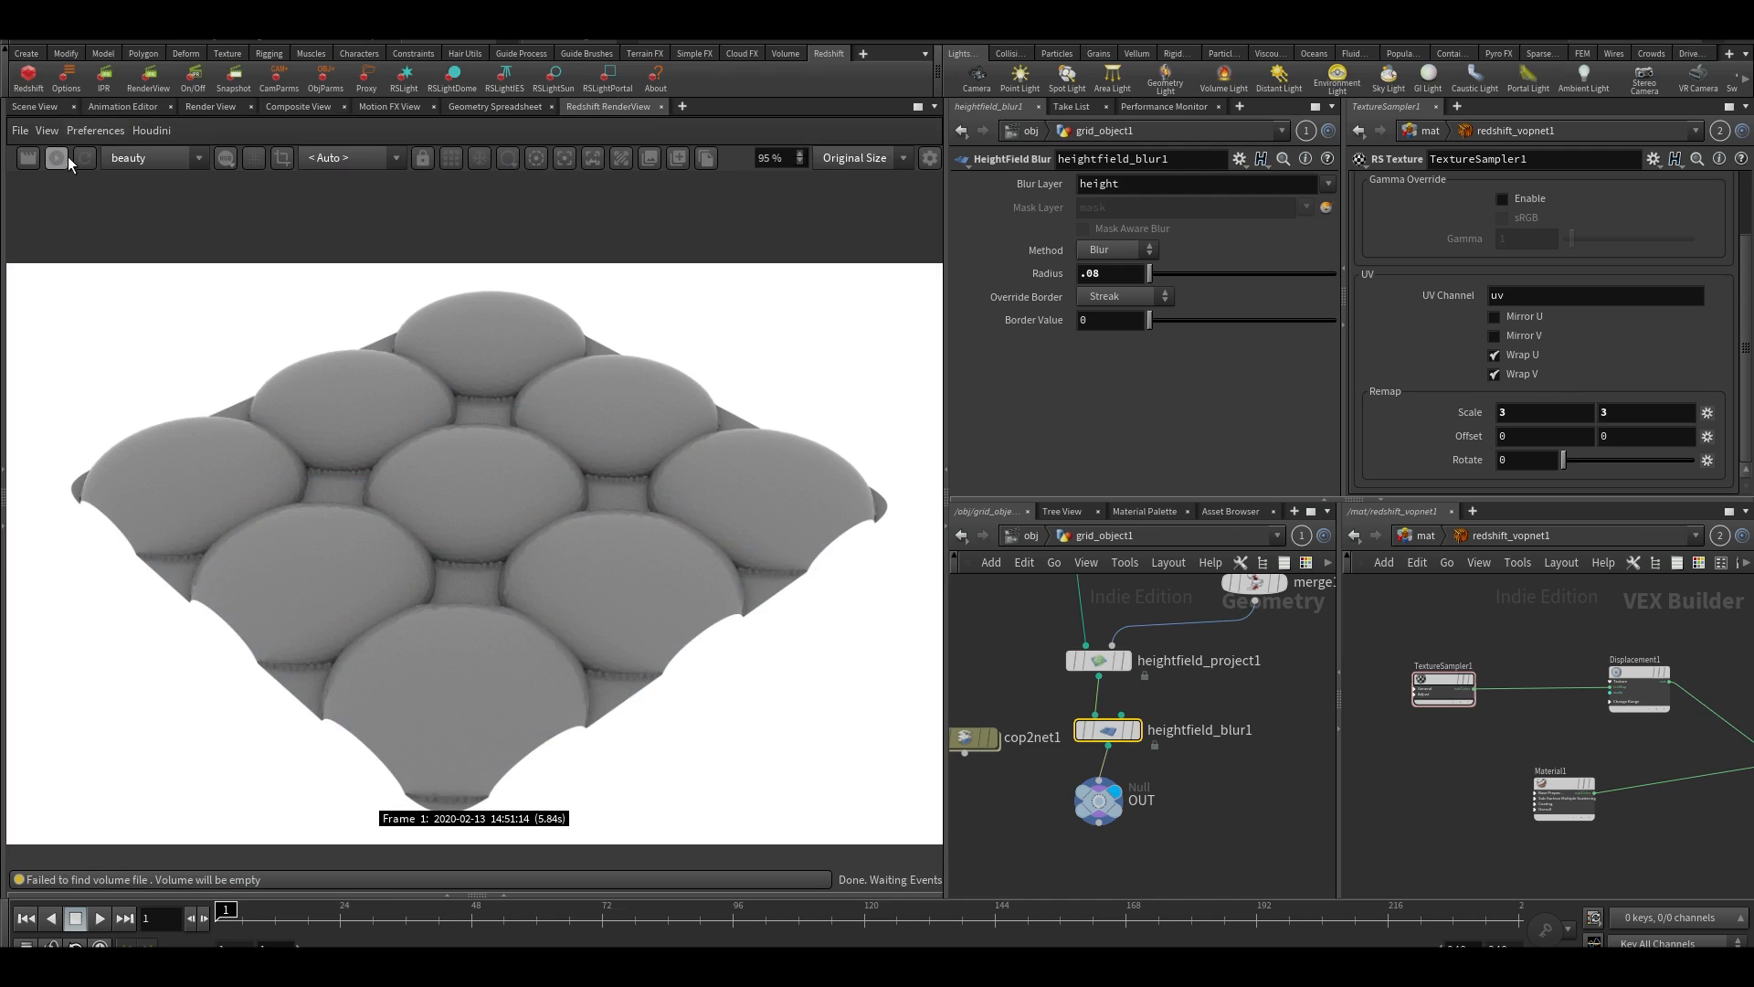
{"action": "scroll", "coordinate": [696, 605], "scroll_direction": "down", "scroll_amount": 3}
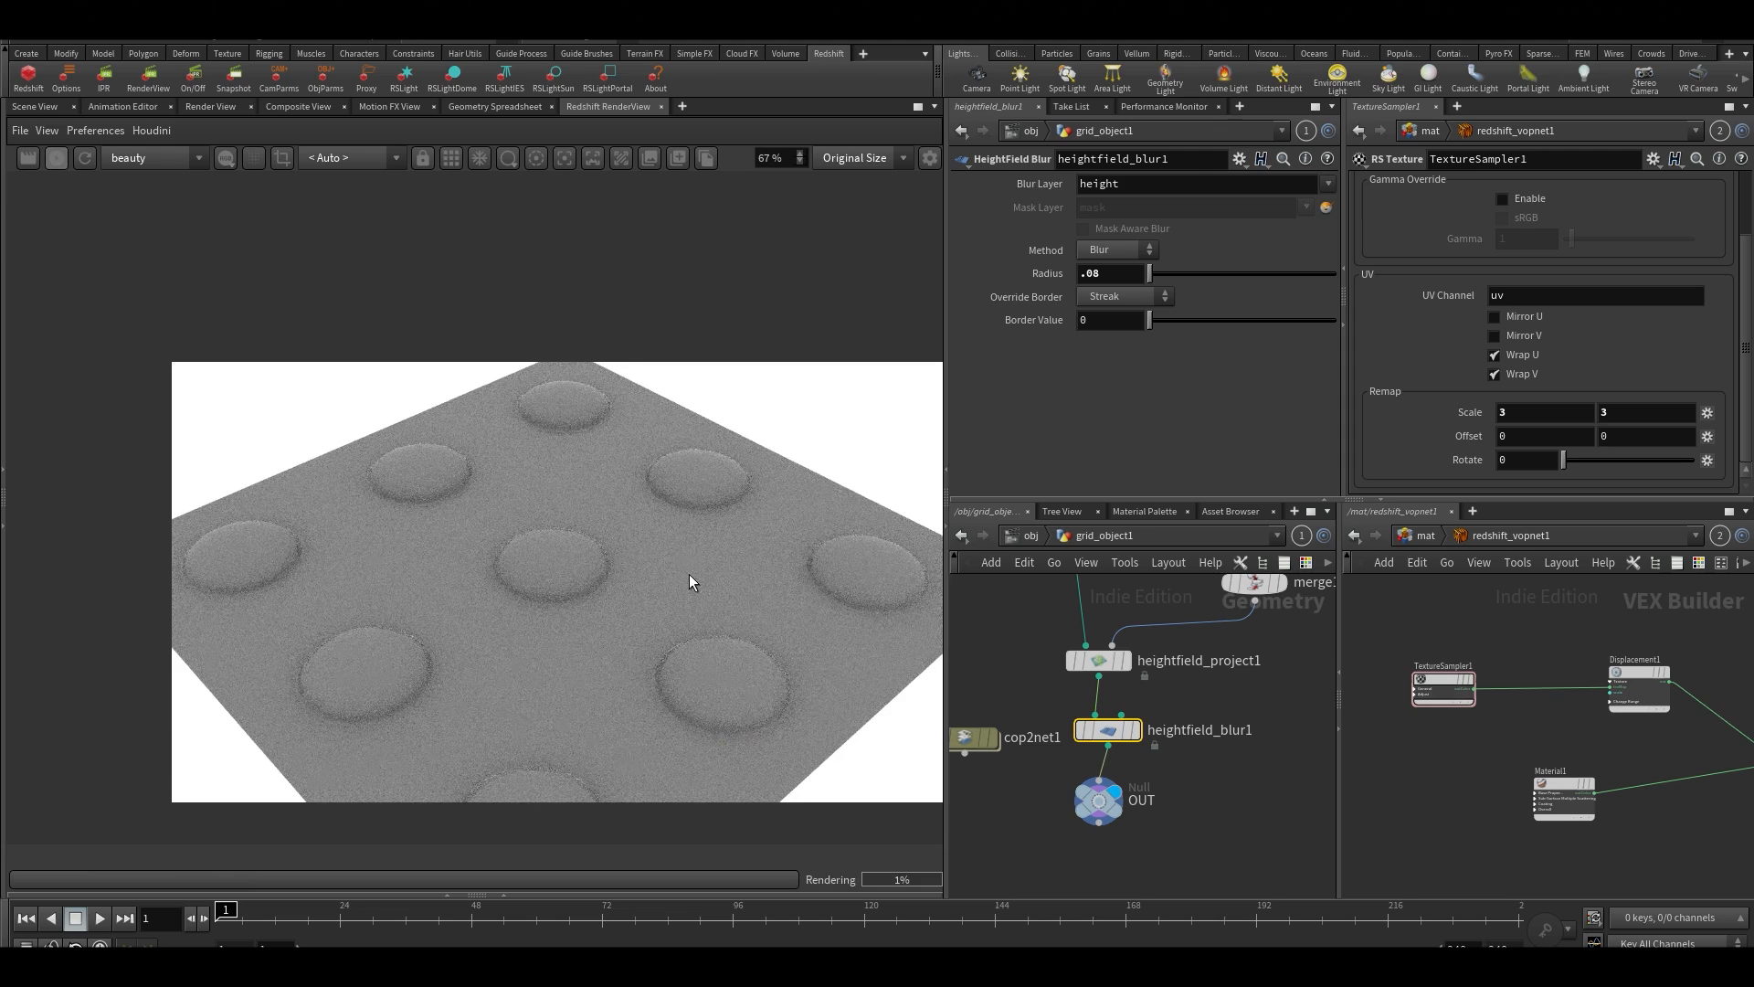
{"action": "scroll", "coordinate": [689, 574], "scroll_direction": "down", "scroll_amount": 1}
{"action": "middle_click_drag", "start_coordinate": [698, 590], "coordinate": [696, 509]}
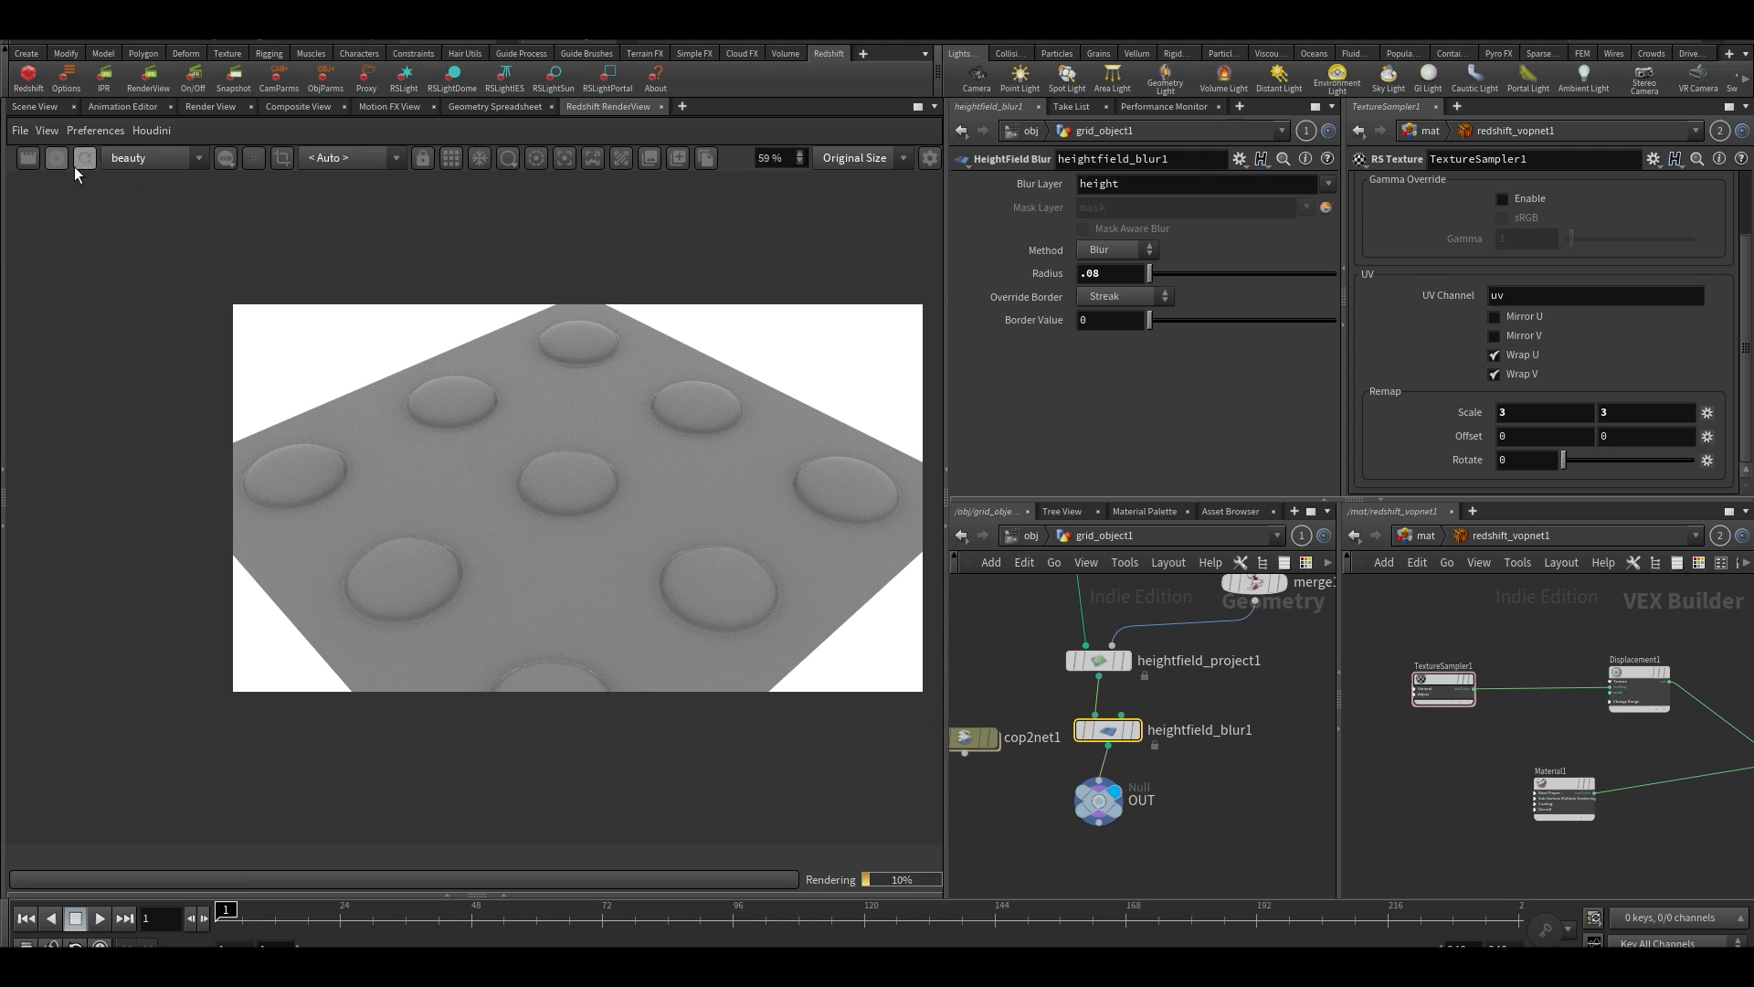
At object level, reframe cam1 so the whole grid is in shot and check the new angle in the Redshift render
{"action": "left_click", "coordinate": [1021, 535]}
{"action": "left_click", "coordinate": [11, 108]}
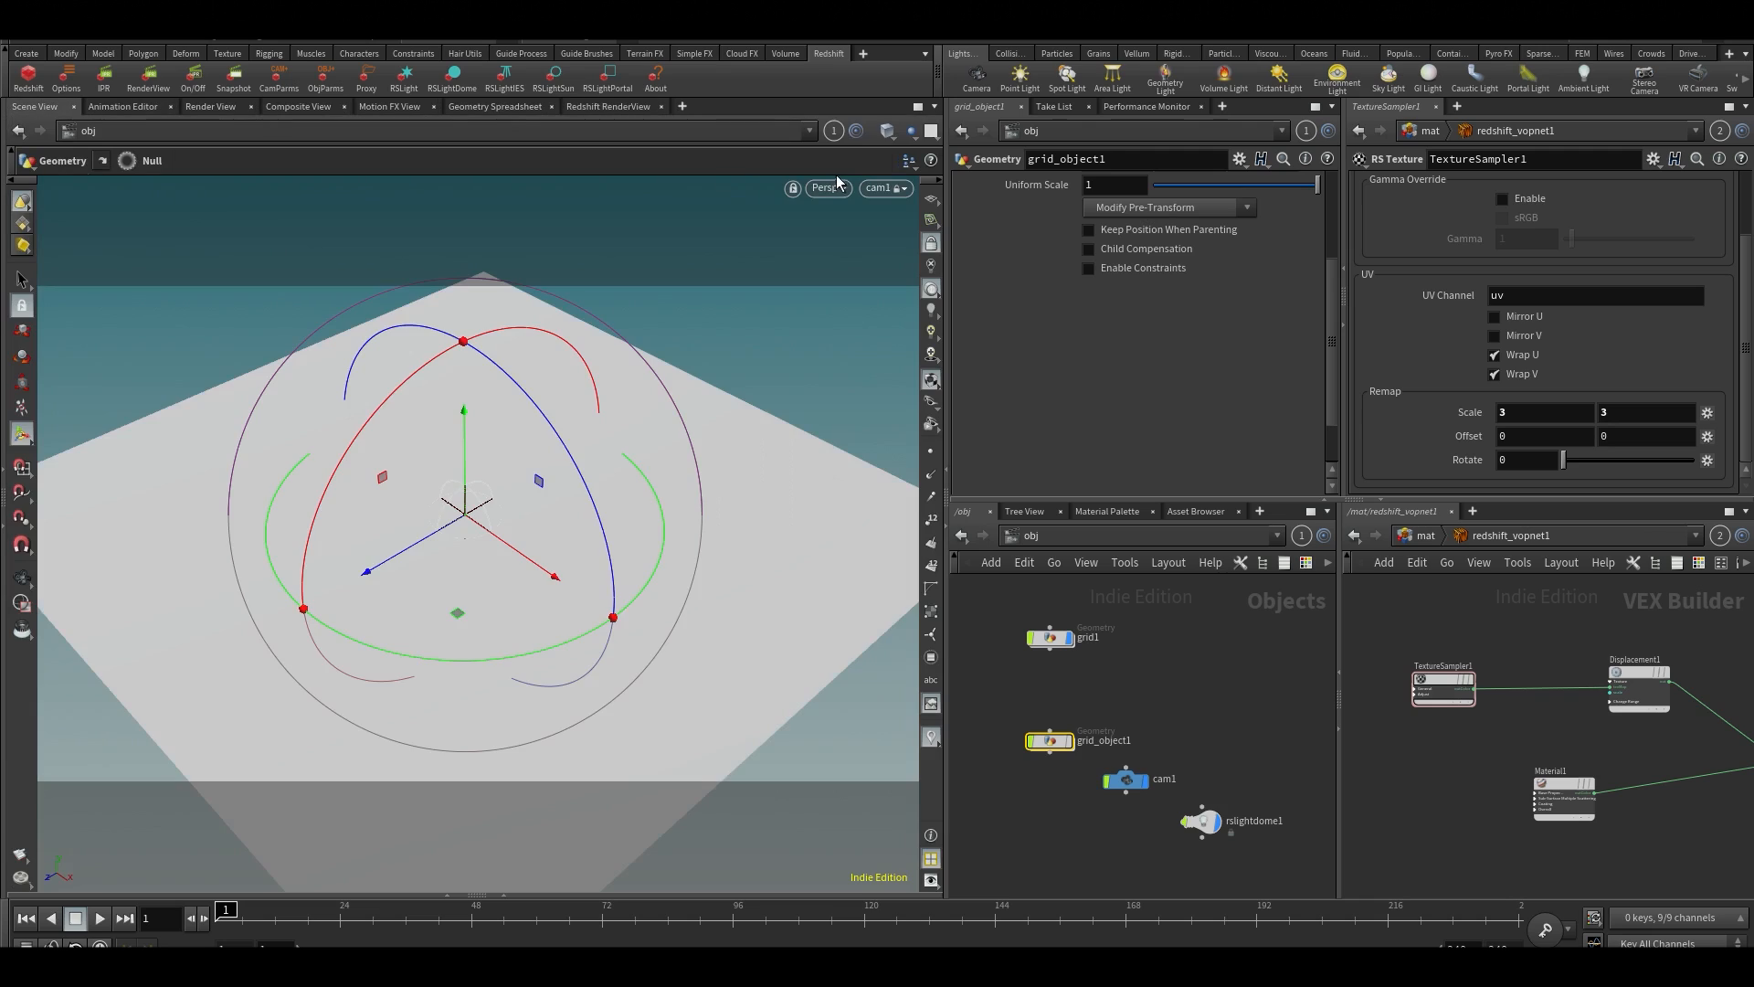
{"action": "left_click_drag", "start_coordinate": [631, 480], "coordinate": [588, 478], "text": "alt"}
{"action": "scroll", "coordinate": [603, 431], "scroll_direction": "down", "scroll_amount": 2}
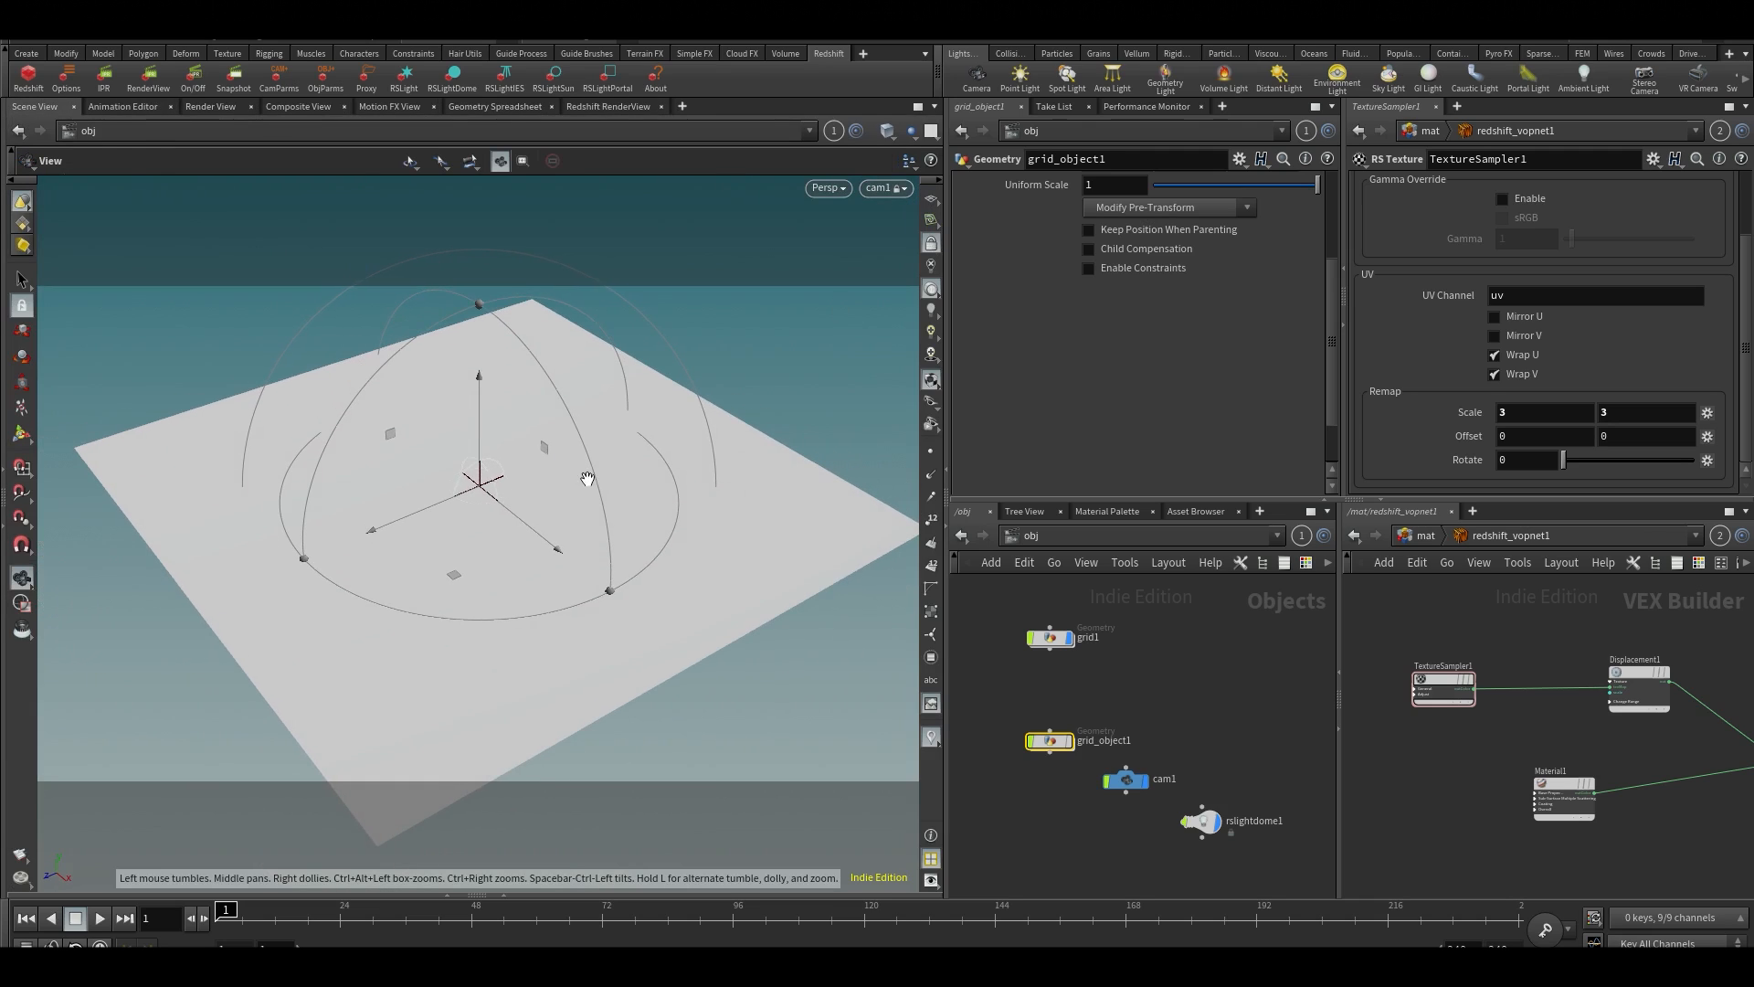
{"action": "left_click", "coordinate": [605, 107]}
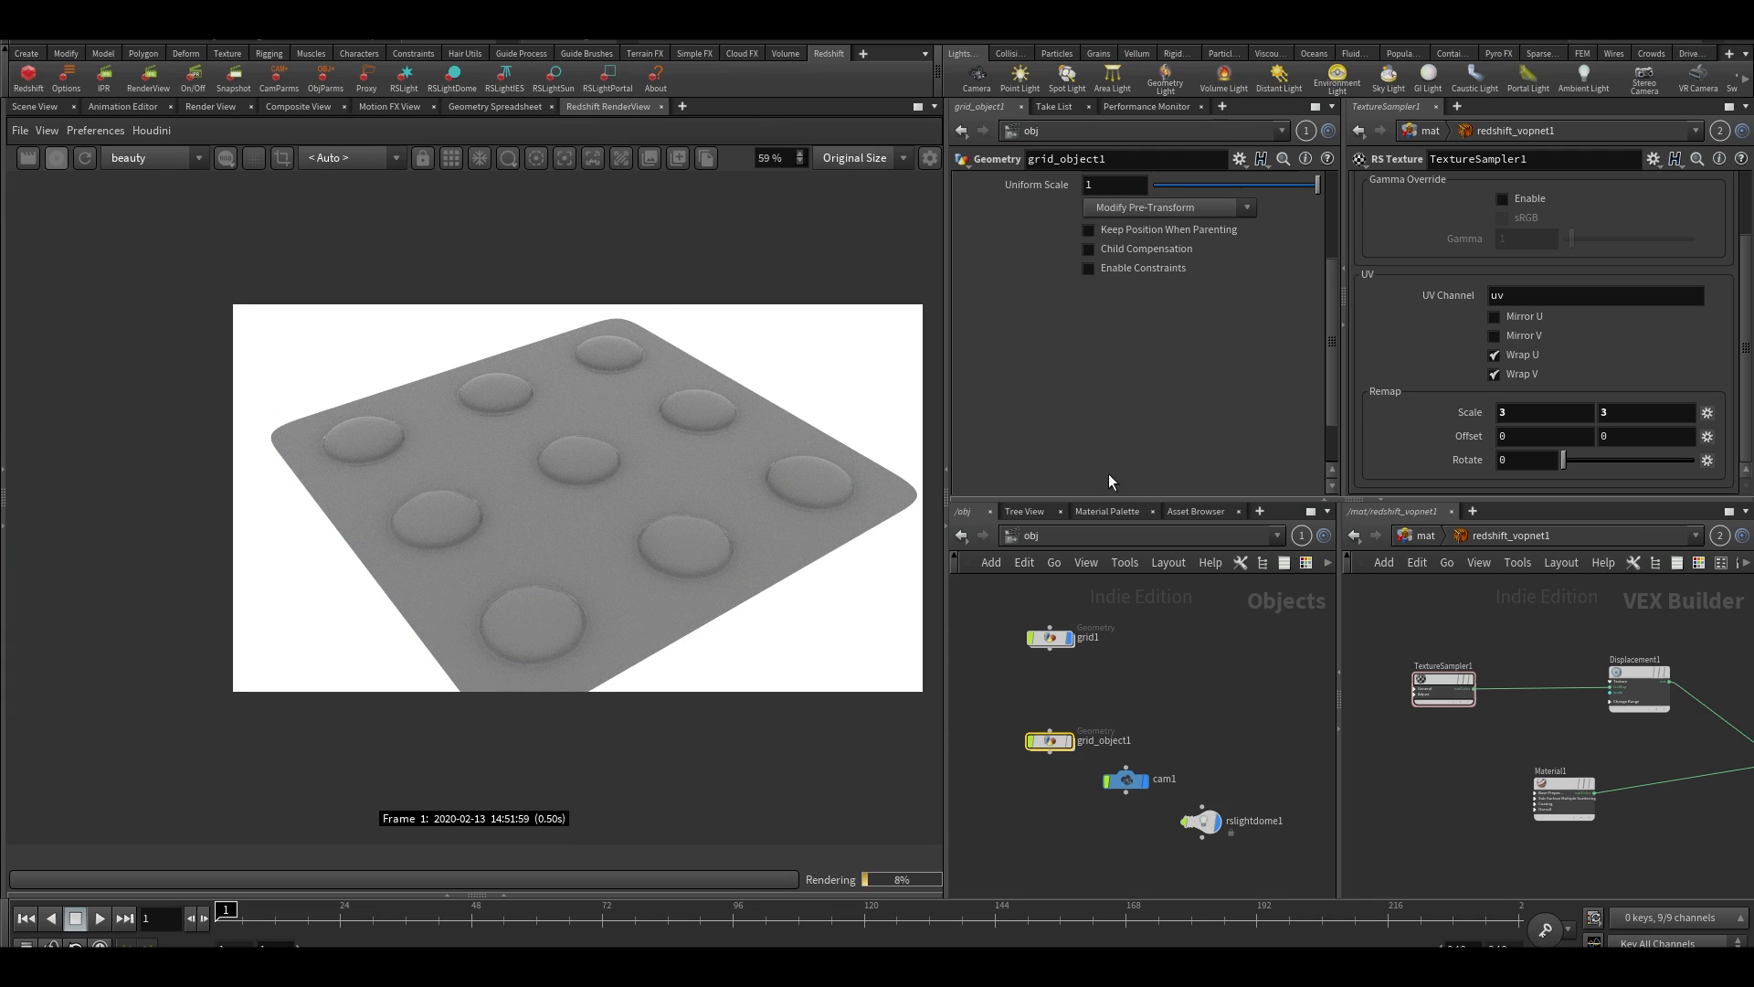
Raise grid1's Redshift Displacement Scale to about 1.085
{"action": "left_click", "coordinate": [1051, 638]}
{"action": "scroll", "coordinate": [1133, 384], "scroll_direction": "down", "scroll_amount": 2}
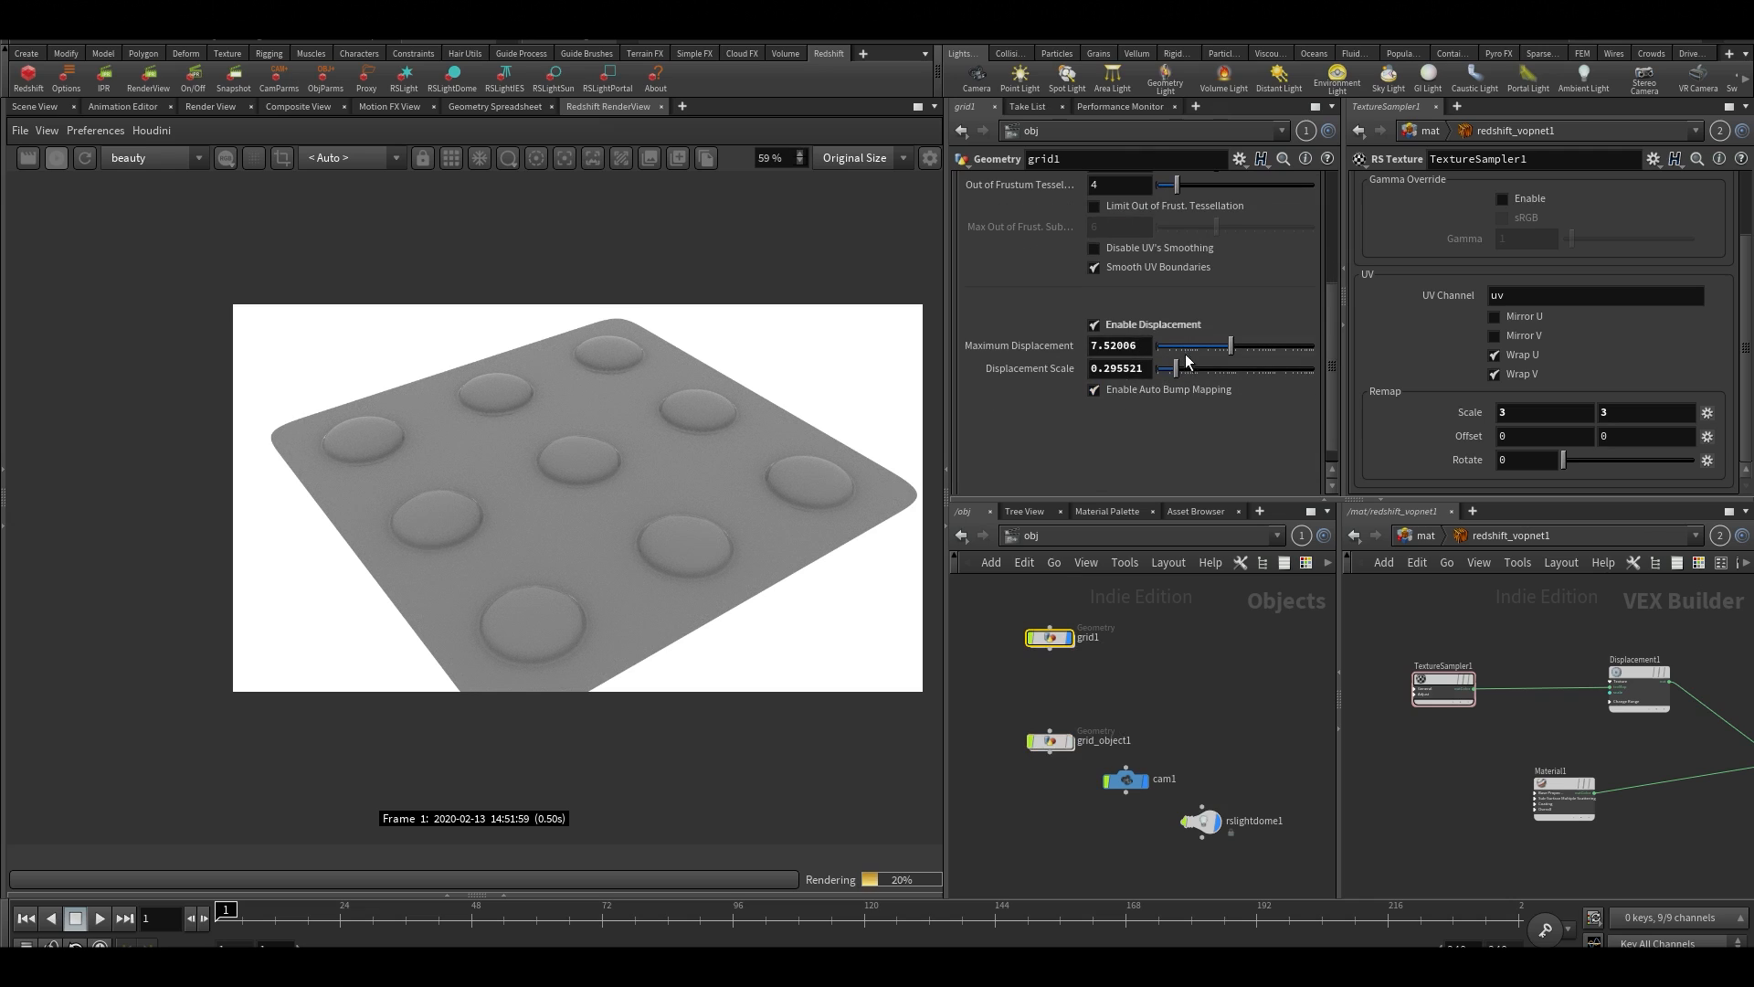
{"action": "mouse_move", "coordinate": [1179, 367]}
{"action": "left_mouse_down"}
{"action": "mouse_move", "coordinate": [1198, 367]}
{"action": "mouse_move", "coordinate": [1184, 360]}
{"action": "left_mouse_up"}
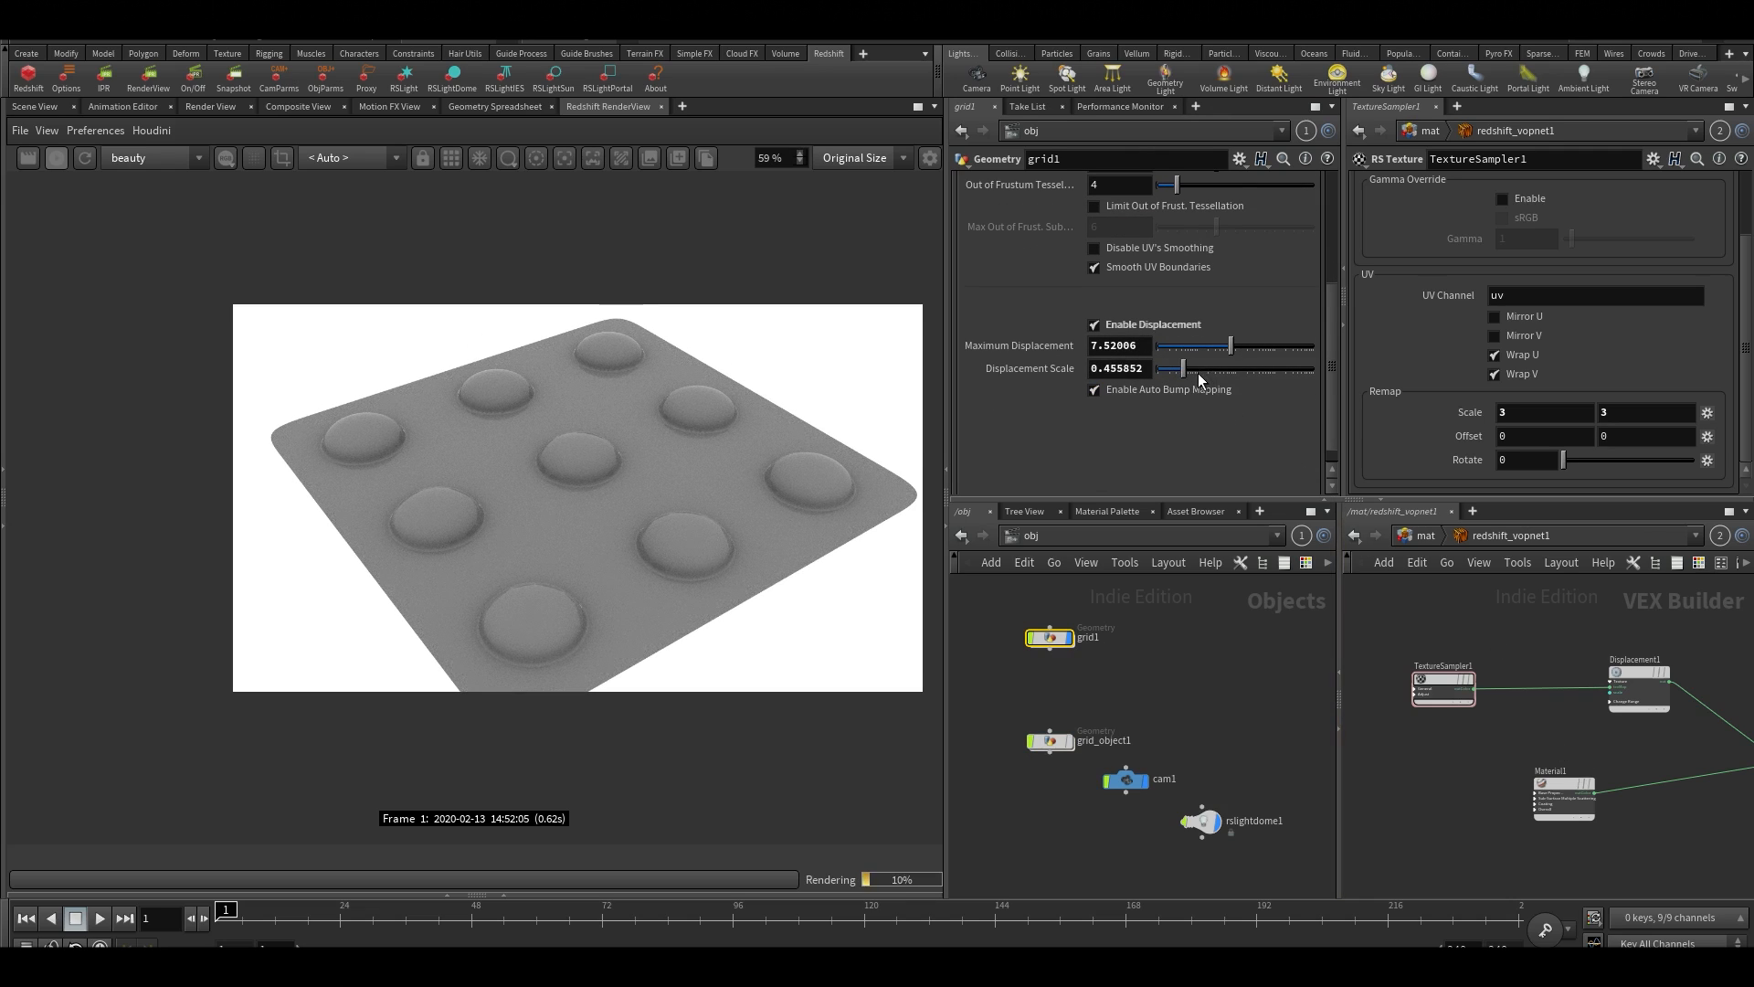
{"action": "left_click", "coordinate": [1198, 373]}
Expand TextureSampler1's General inputs in redshift_vopnet1 to expose scale, offset and rotate
{"action": "scroll", "coordinate": [1541, 758], "scroll_direction": "up", "scroll_amount": 3}
{"action": "middle_click_drag", "start_coordinate": [1456, 753], "coordinate": [1569, 785]}
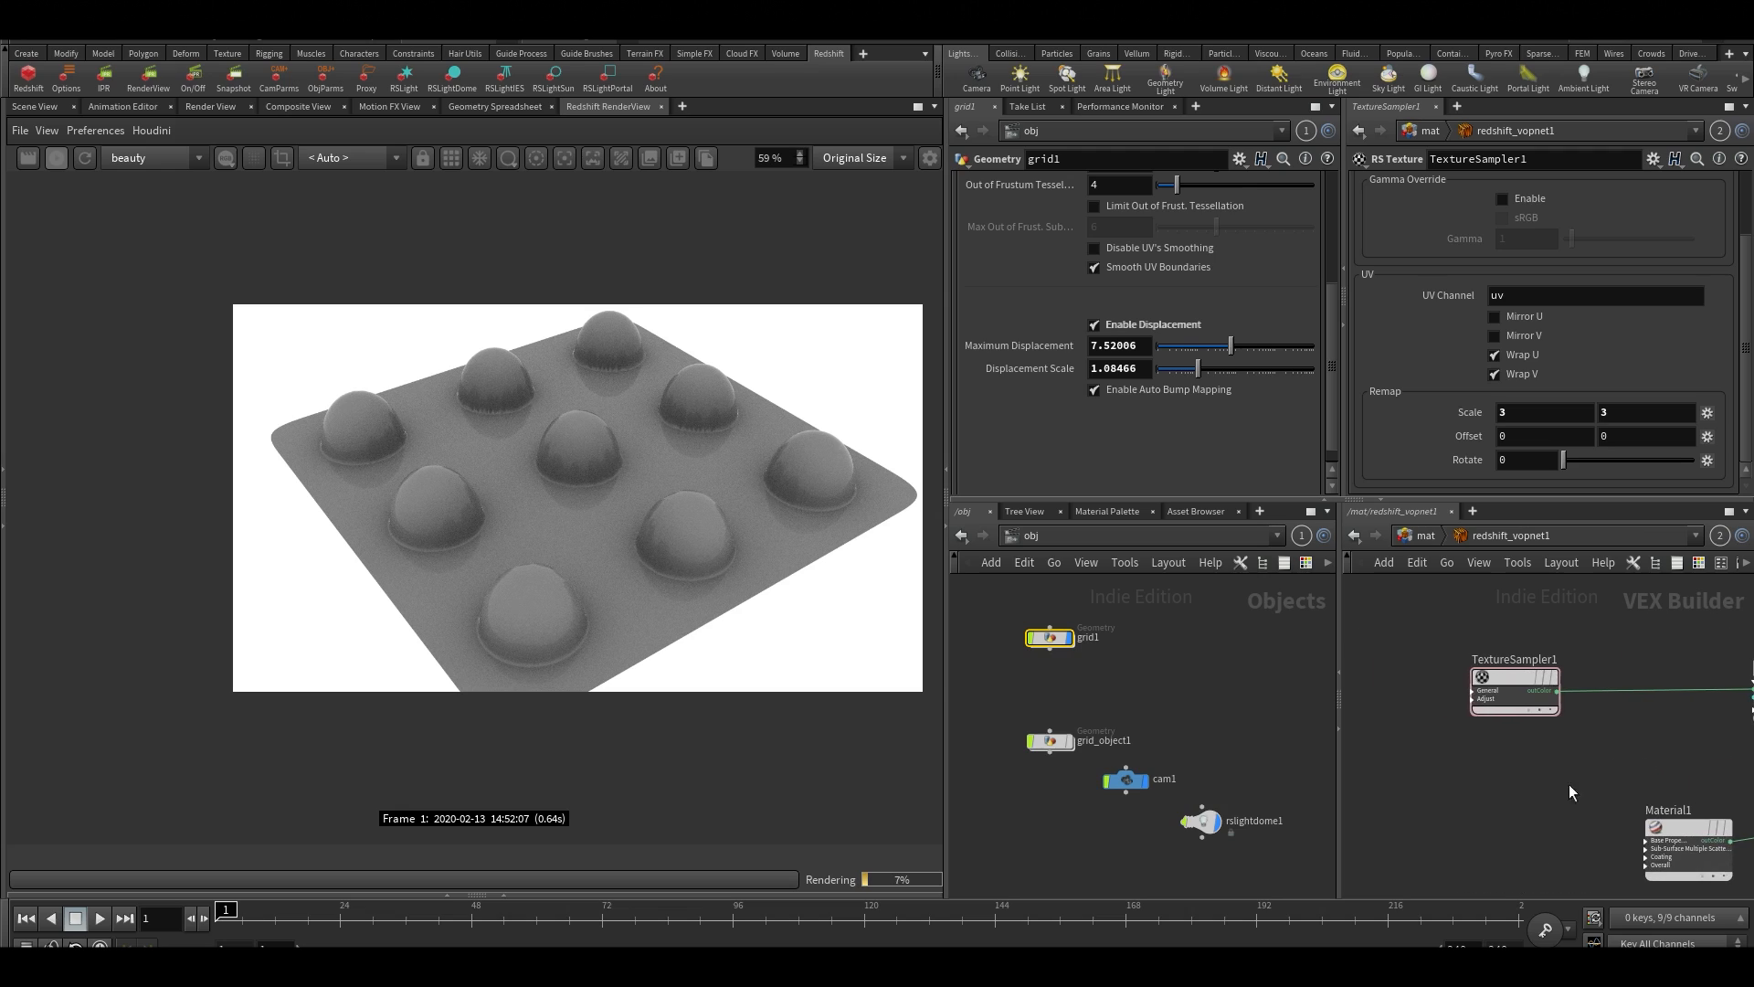
{"action": "scroll", "coordinate": [1467, 693], "scroll_direction": "up", "scroll_amount": 2}
{"action": "left_click", "coordinate": [1493, 709]}
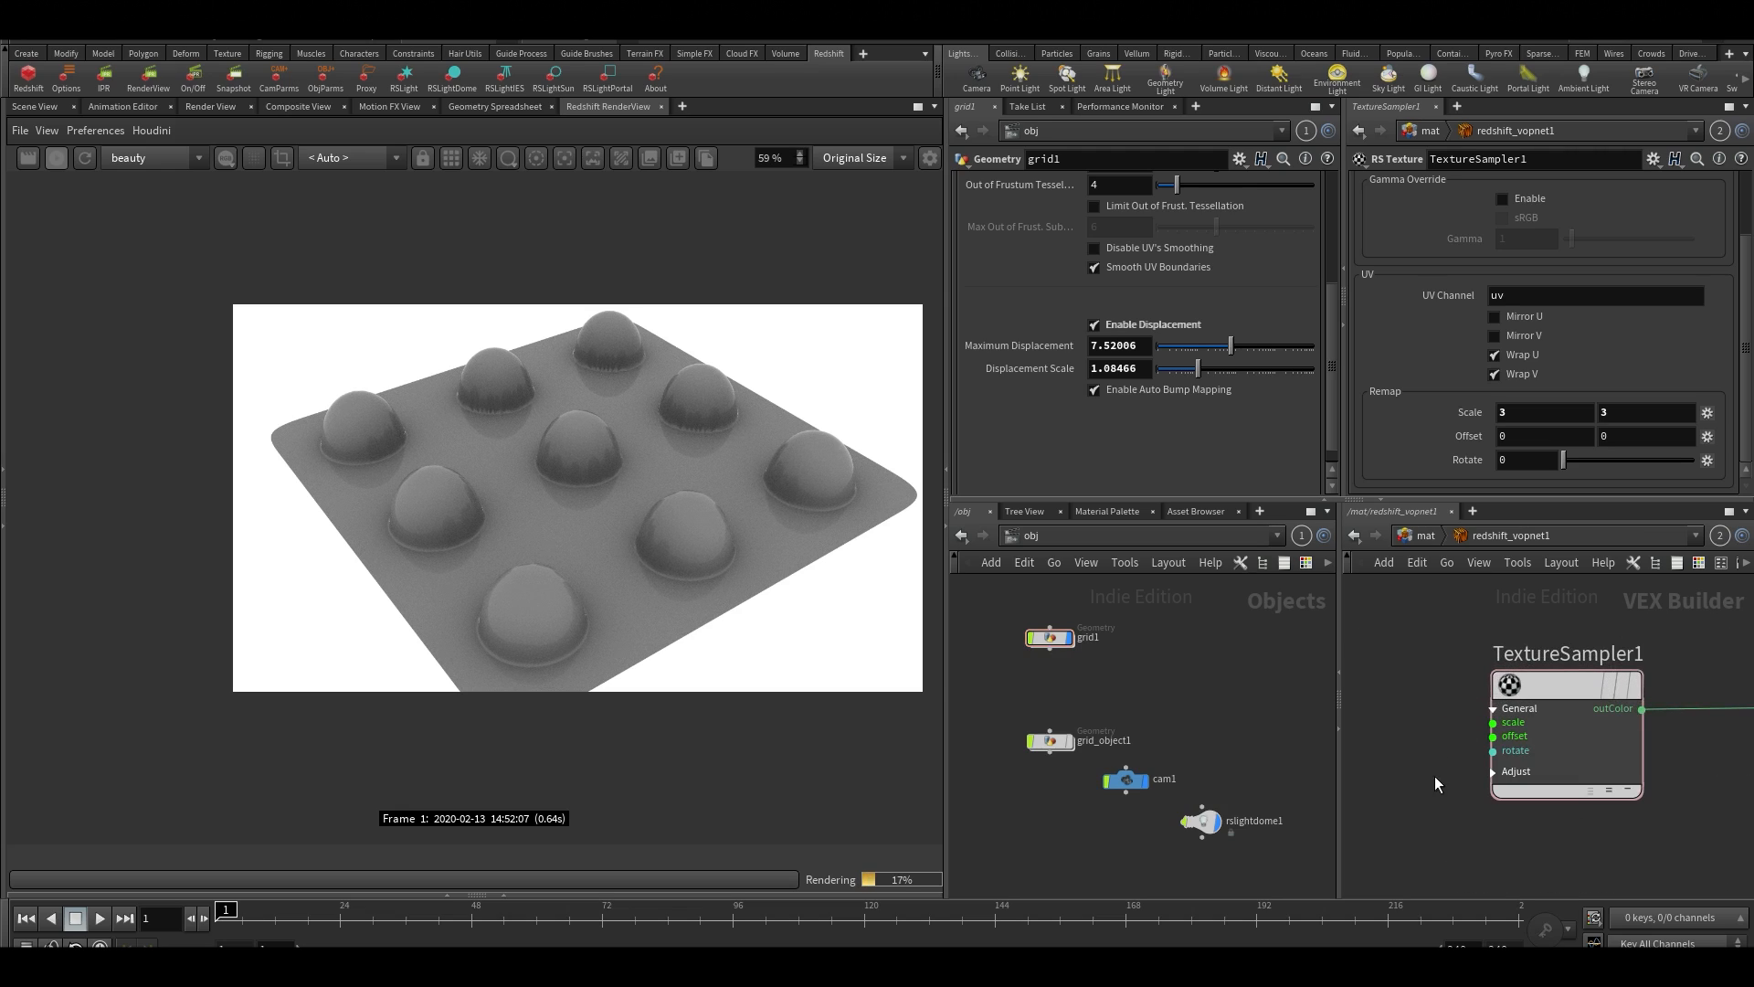
{"action": "middle_click_drag", "start_coordinate": [1395, 685], "coordinate": [1526, 654]}
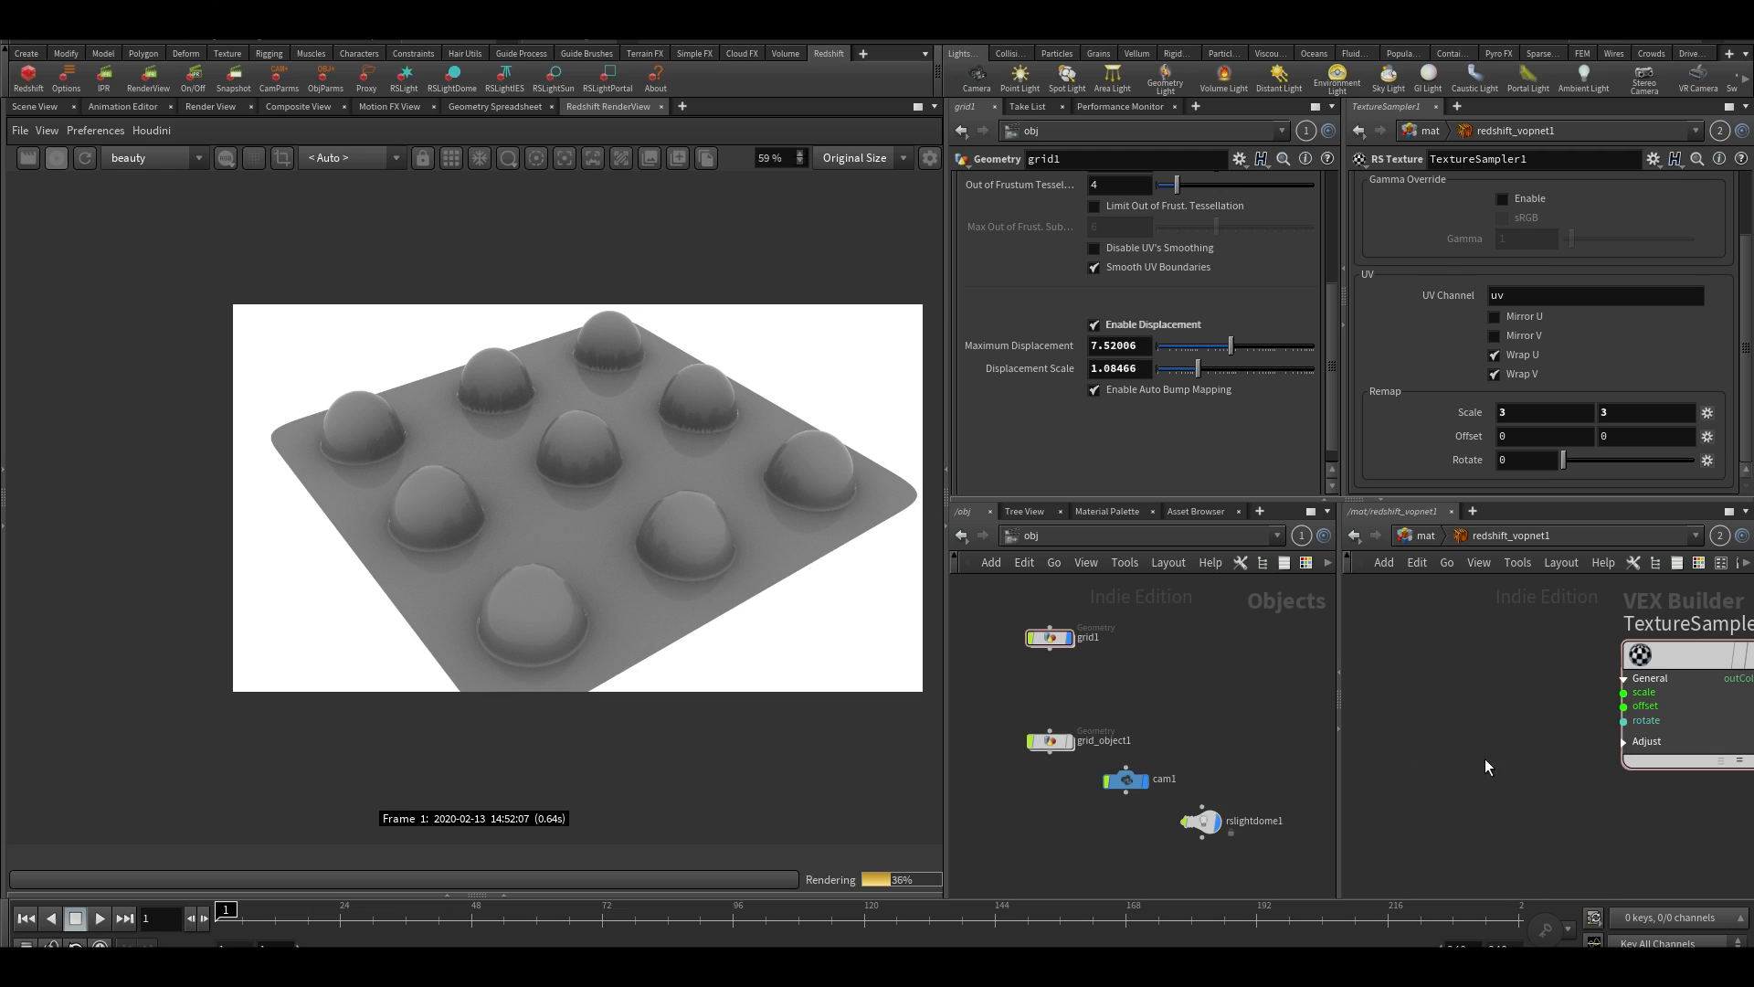
{"action": "scroll", "coordinate": [1480, 758], "scroll_direction": "down", "scroll_amount": 3}
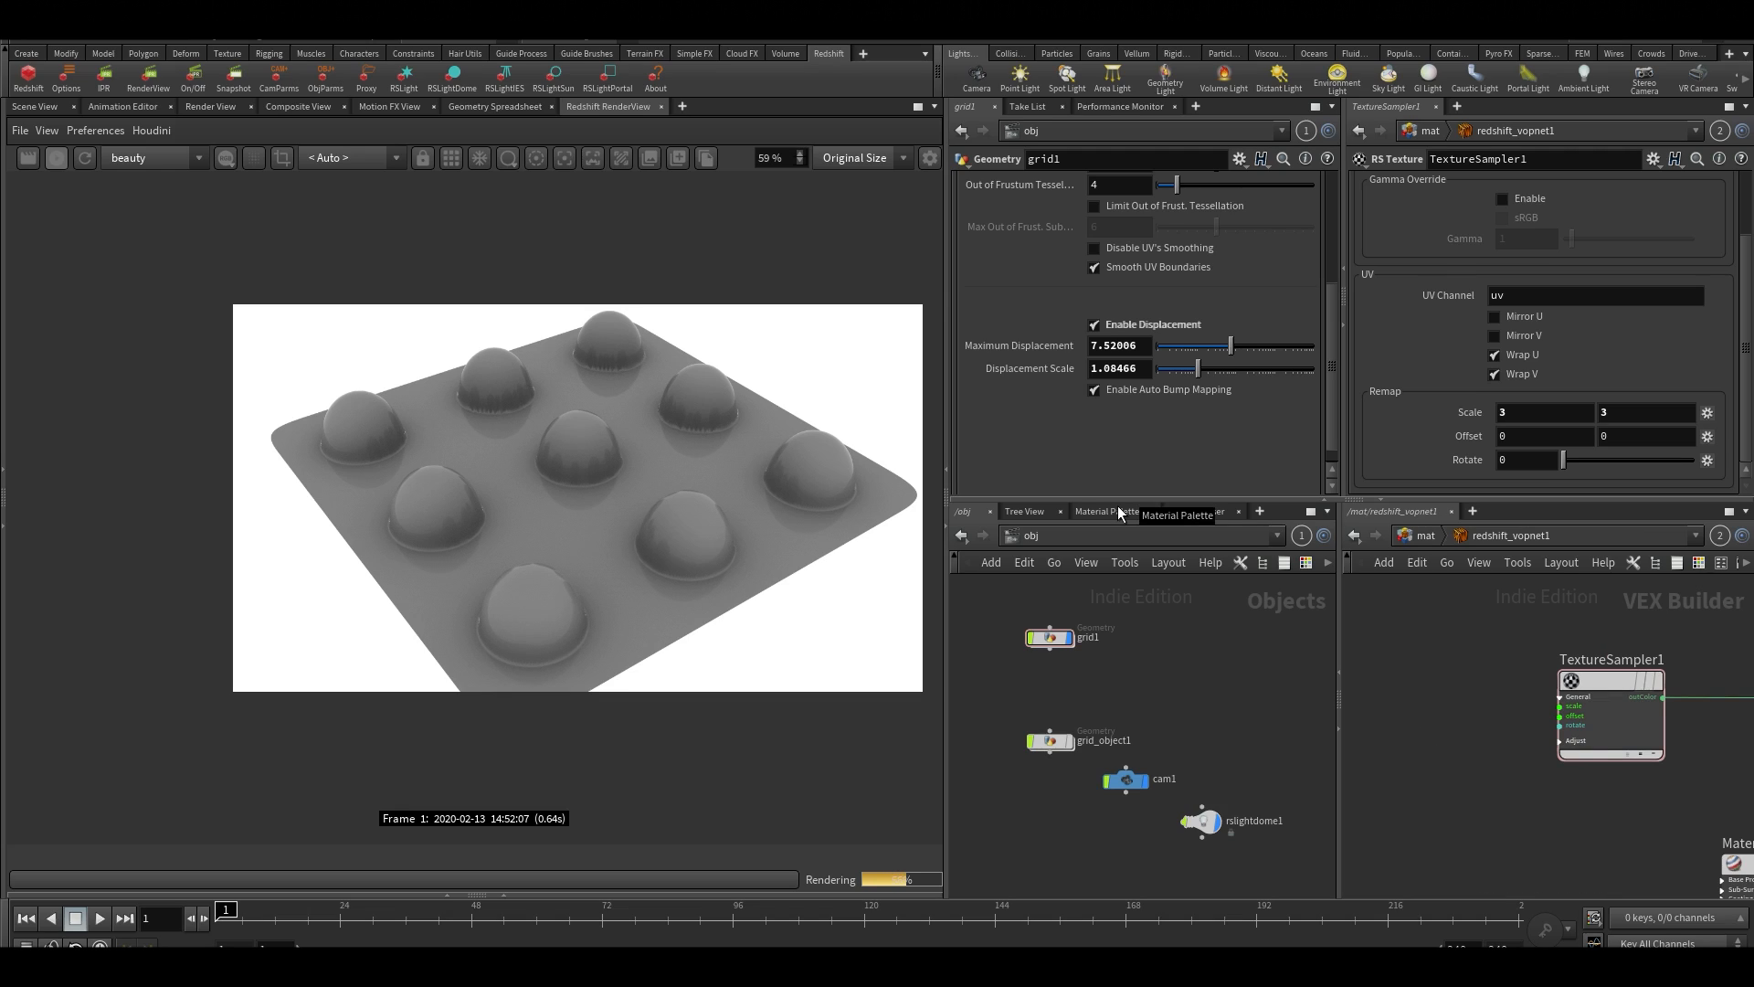
Add an RS Maxon Noise node and connect its outColor to TextureSampler1's offset input
{"action": "key", "text": "Tab"}
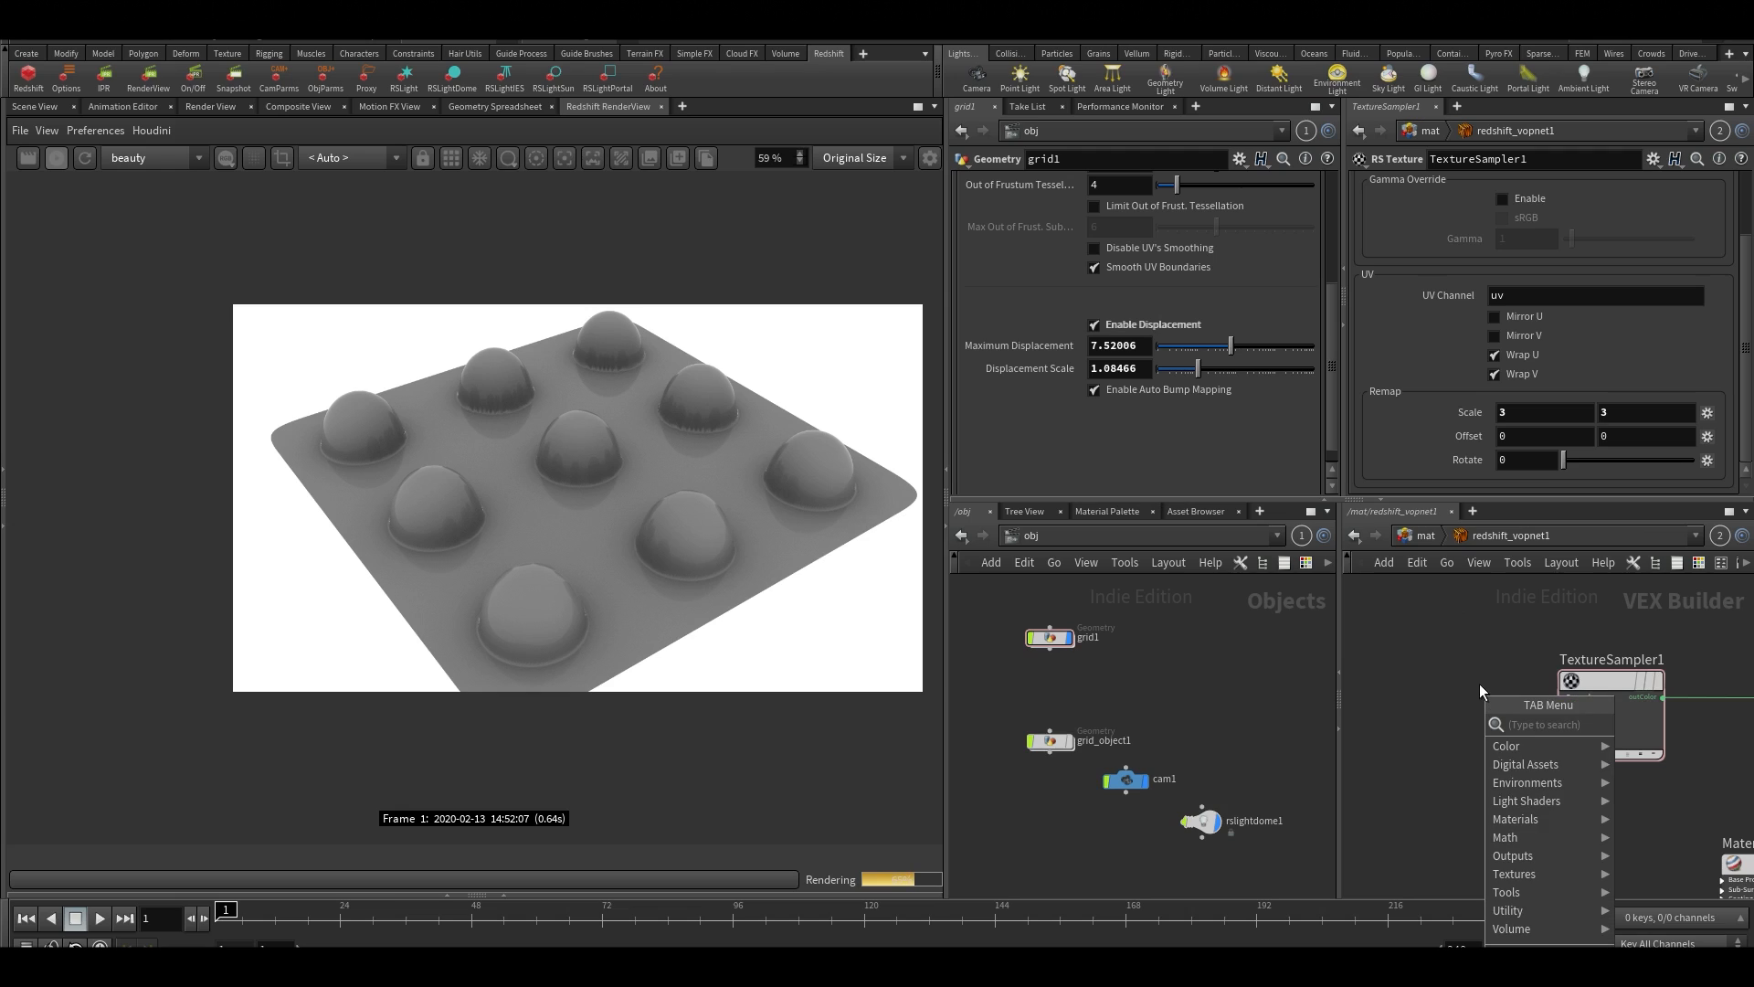
{"action": "type", "text": "maxo"}
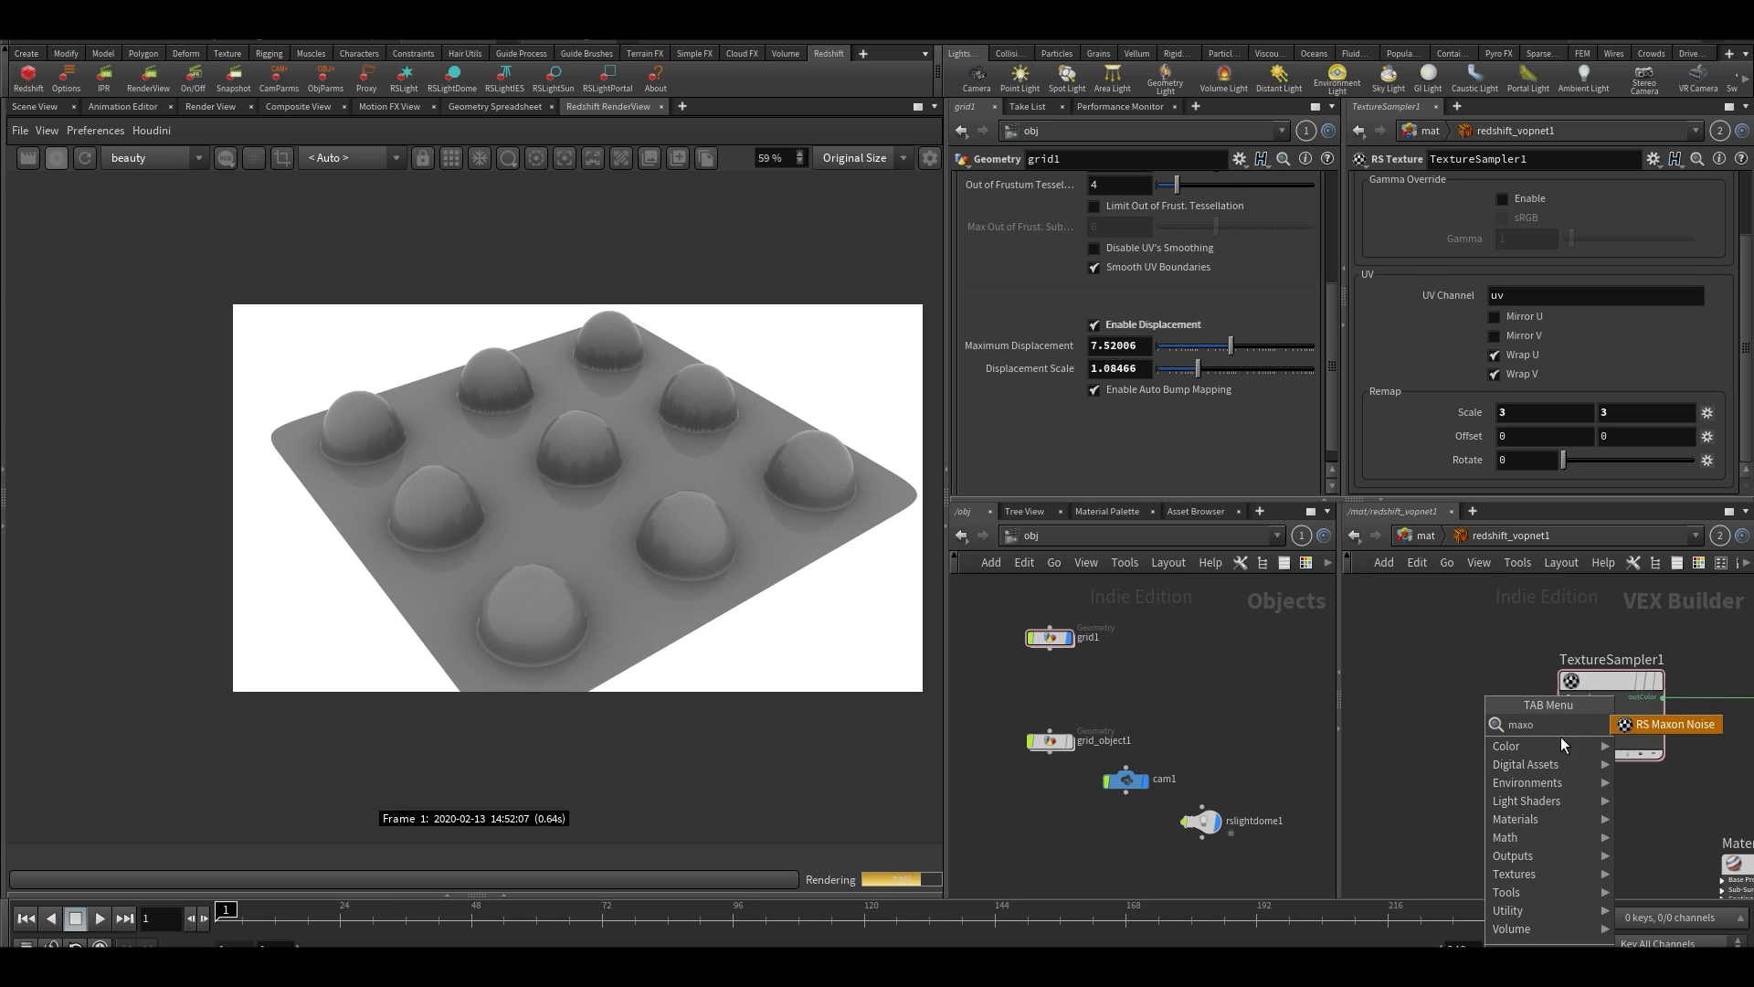
{"action": "left_click", "coordinate": [1653, 724]}
{"action": "left_click", "coordinate": [1436, 689]}
{"action": "scroll", "coordinate": [1436, 704], "scroll_direction": "up", "scroll_amount": 2}
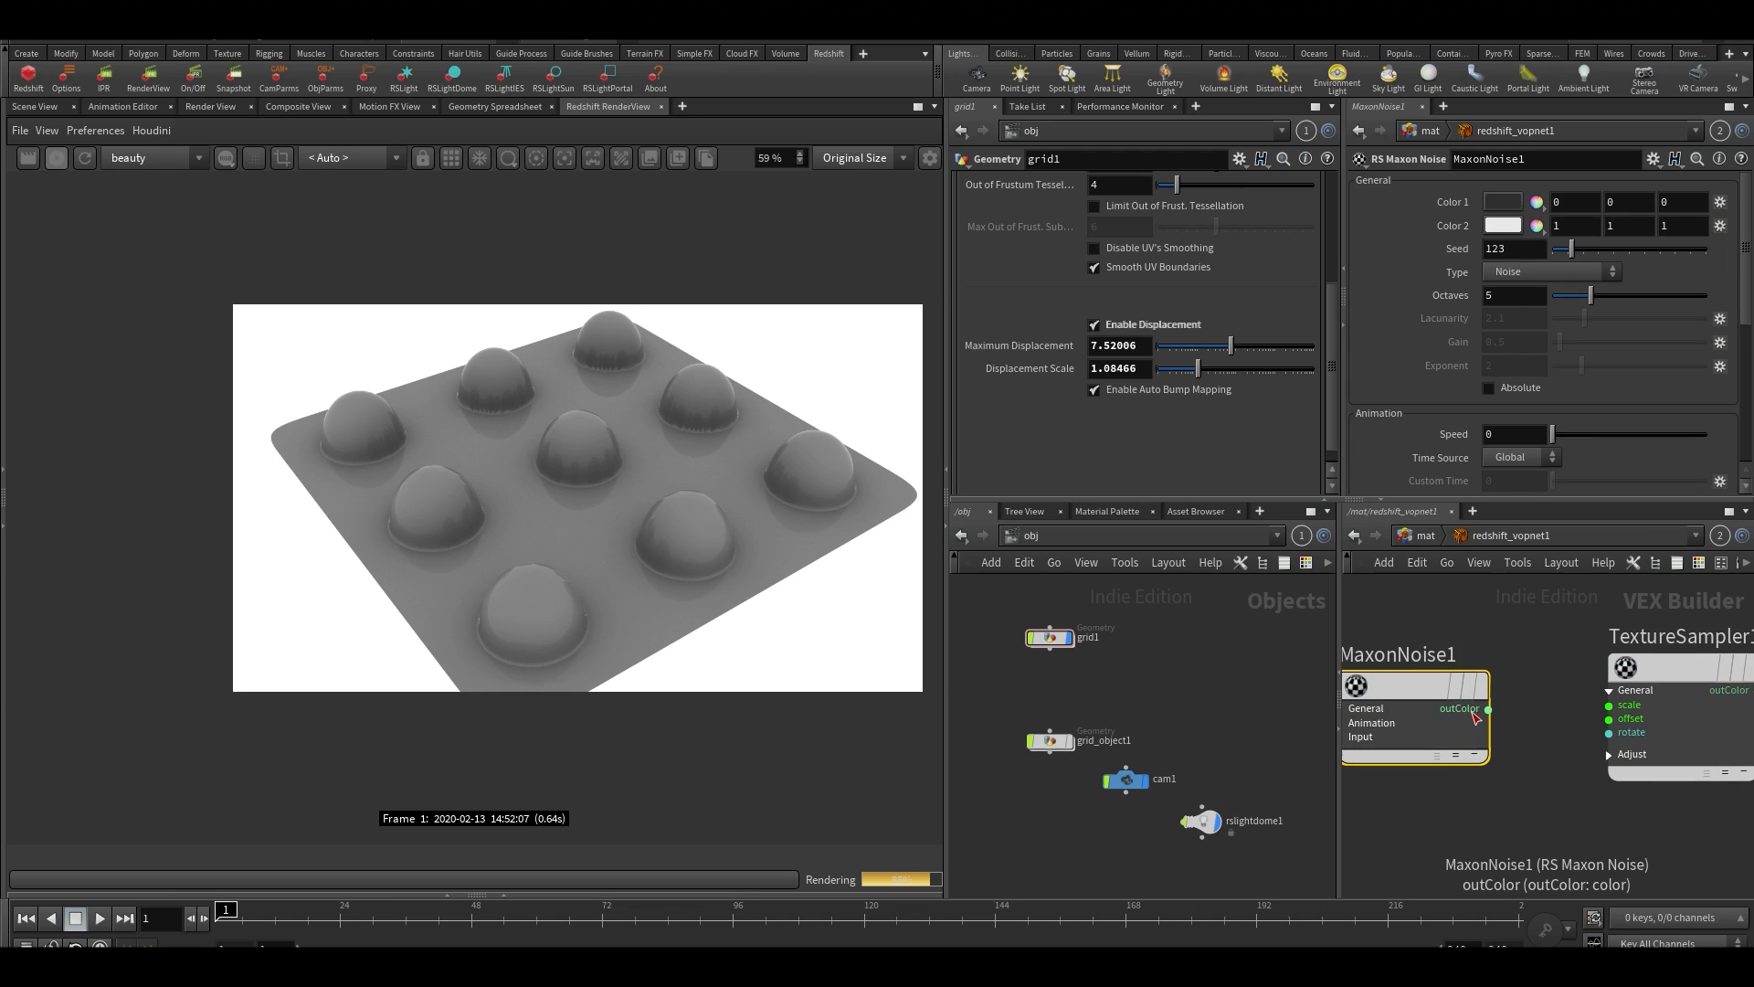
{"action": "left_click", "coordinate": [1488, 709]}
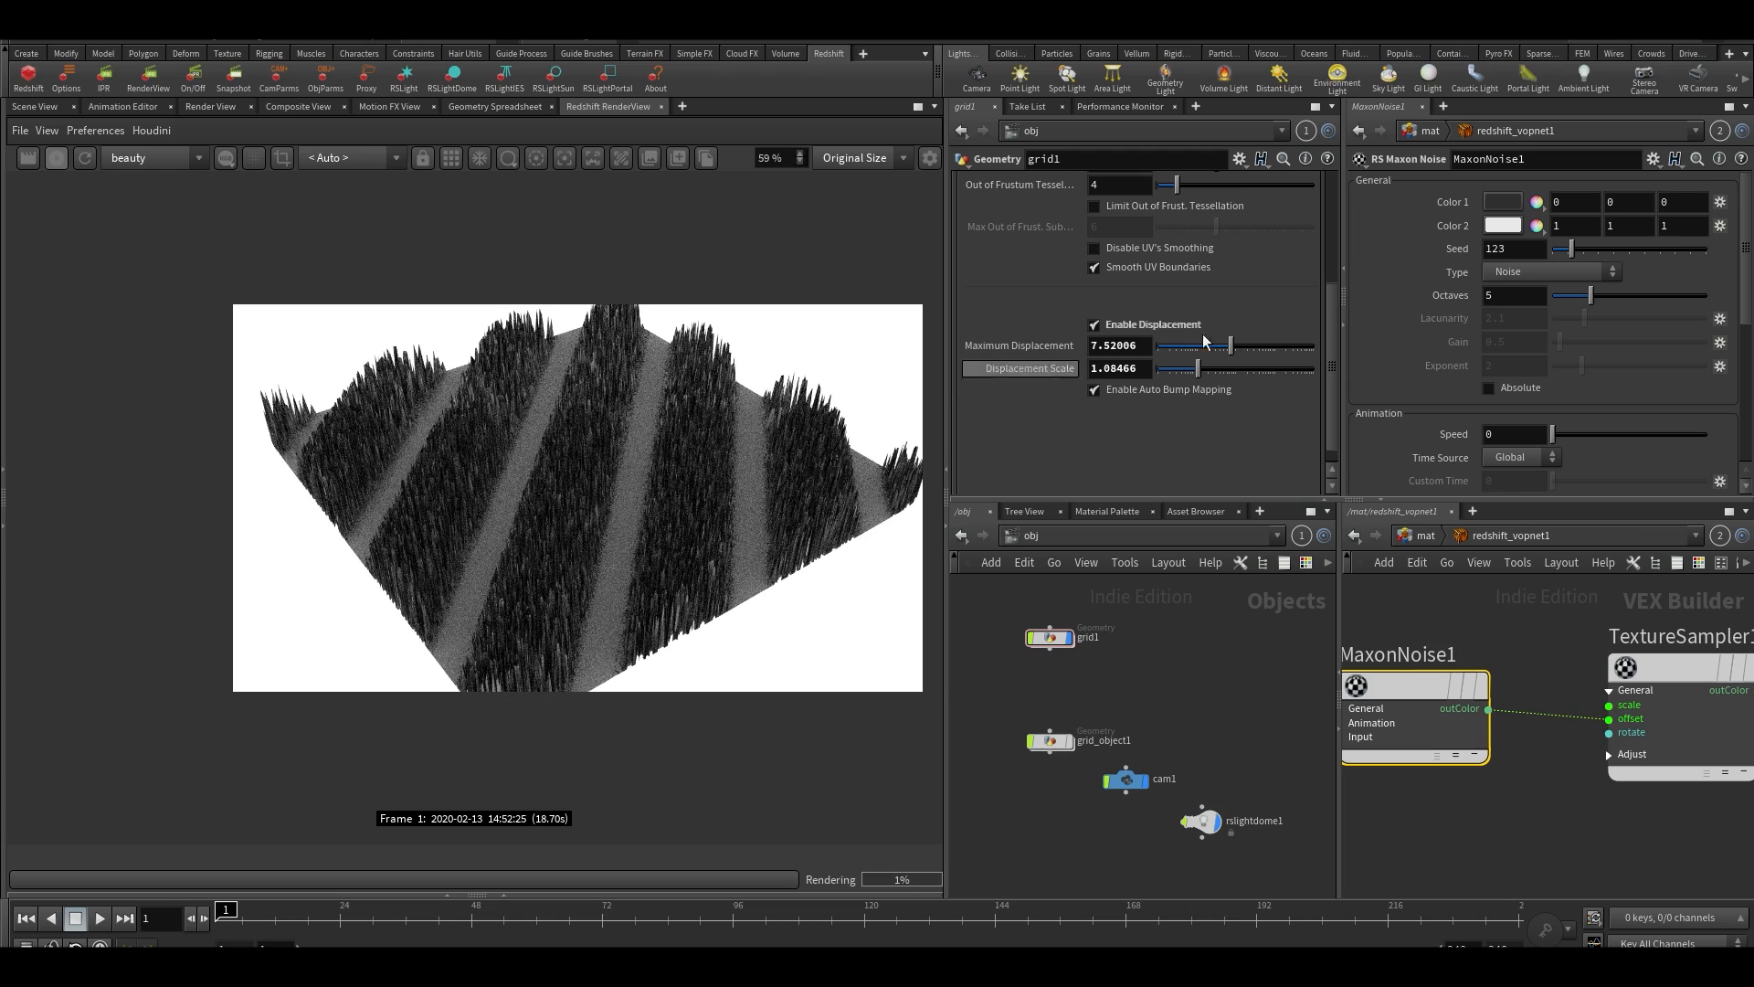
Set MaxonNoise1's Contrast to -0.02
{"action": "scroll", "coordinate": [1617, 364], "scroll_direction": "down", "scroll_amount": 3}
{"action": "scroll", "coordinate": [1657, 363], "scroll_direction": "down", "scroll_amount": 3}
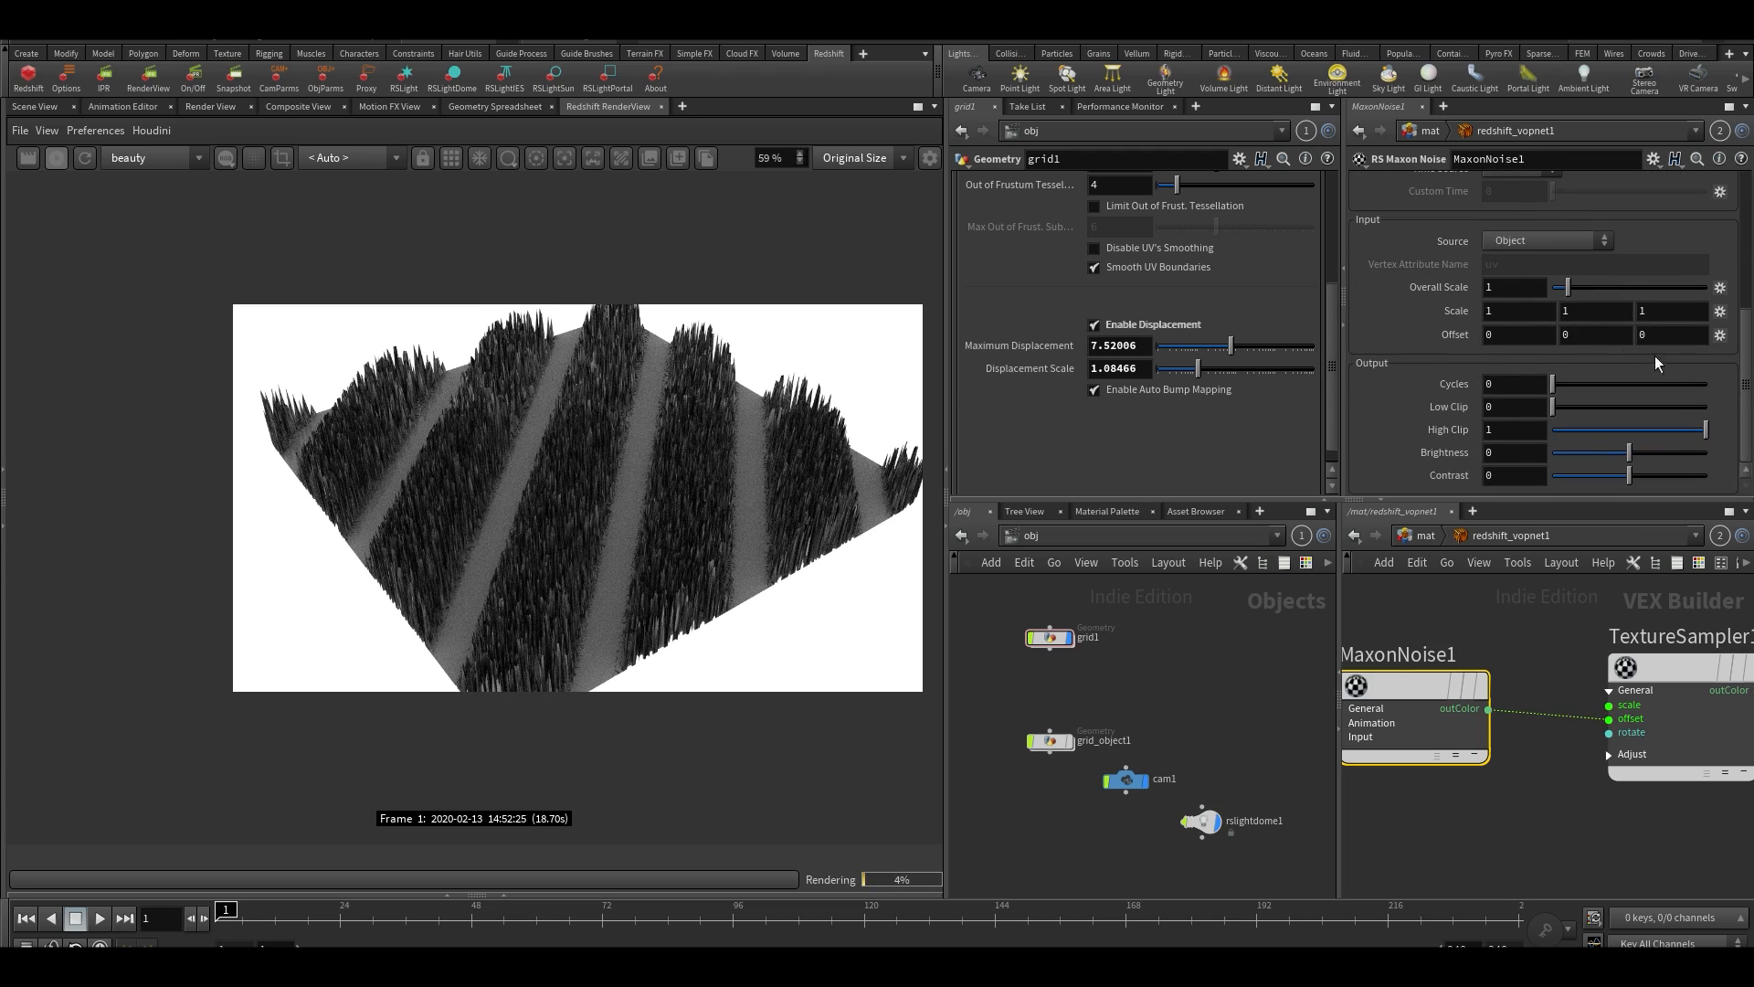
{"action": "left_click_drag", "start_coordinate": [1629, 476], "coordinate": [1362, 508]}
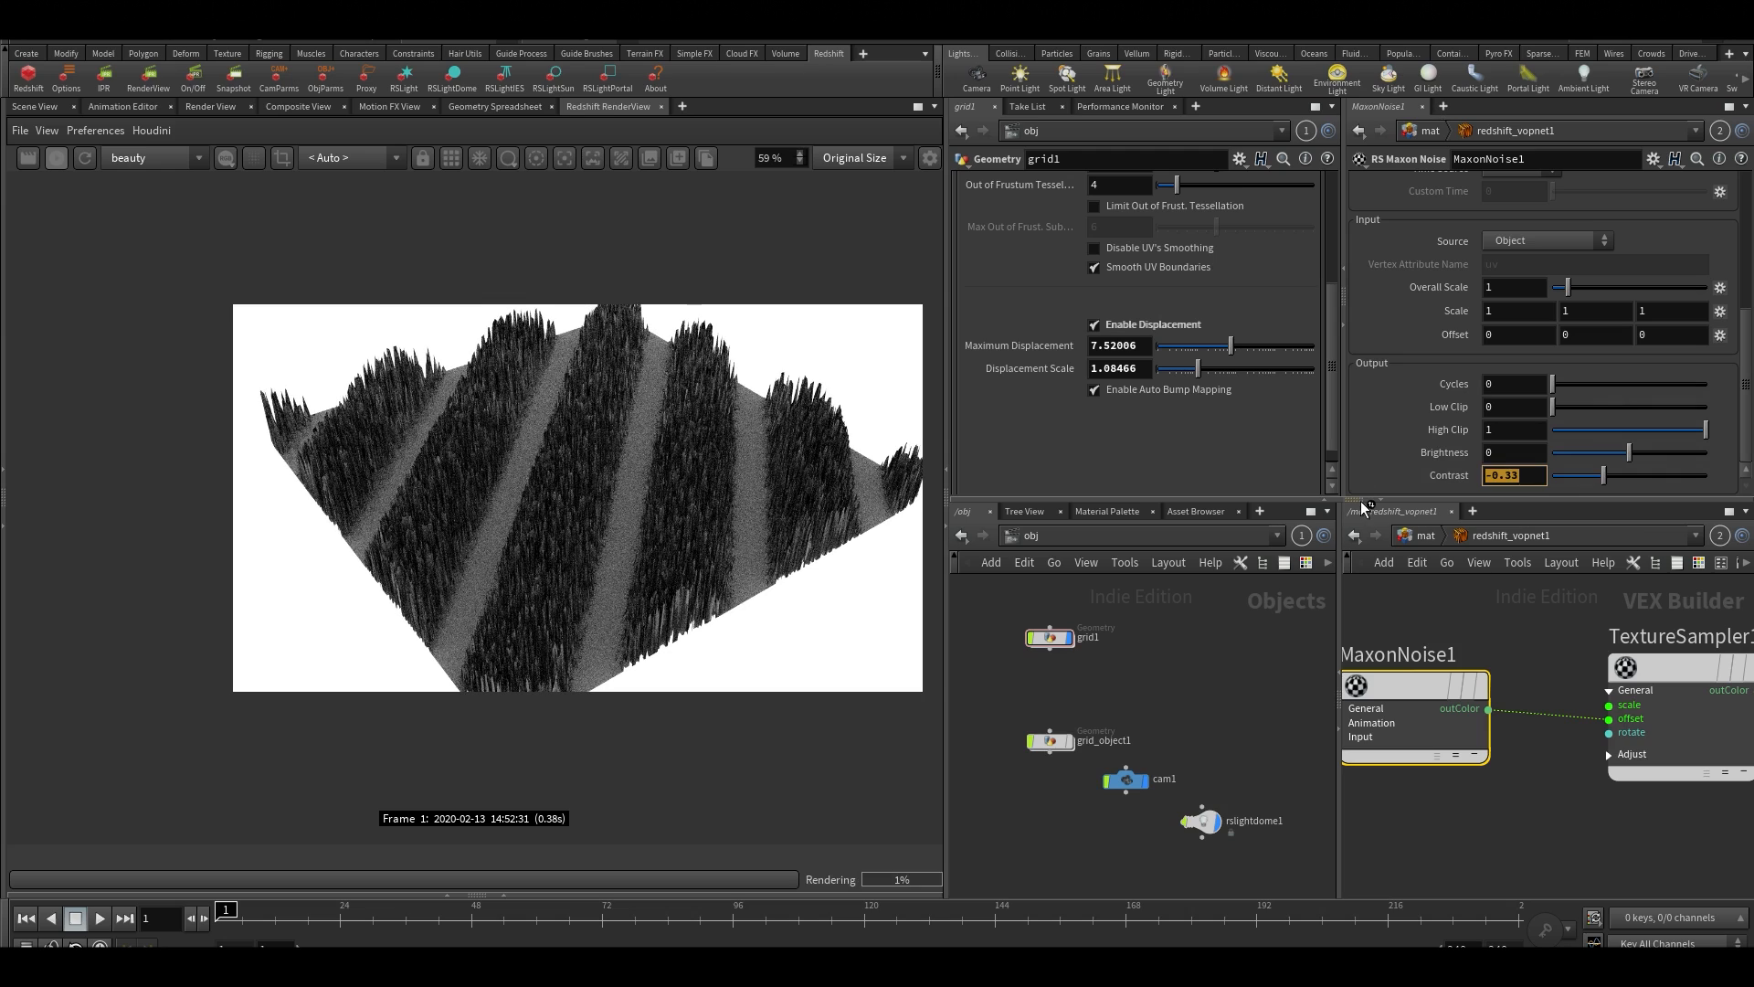
{"action": "type", "text": "-"}
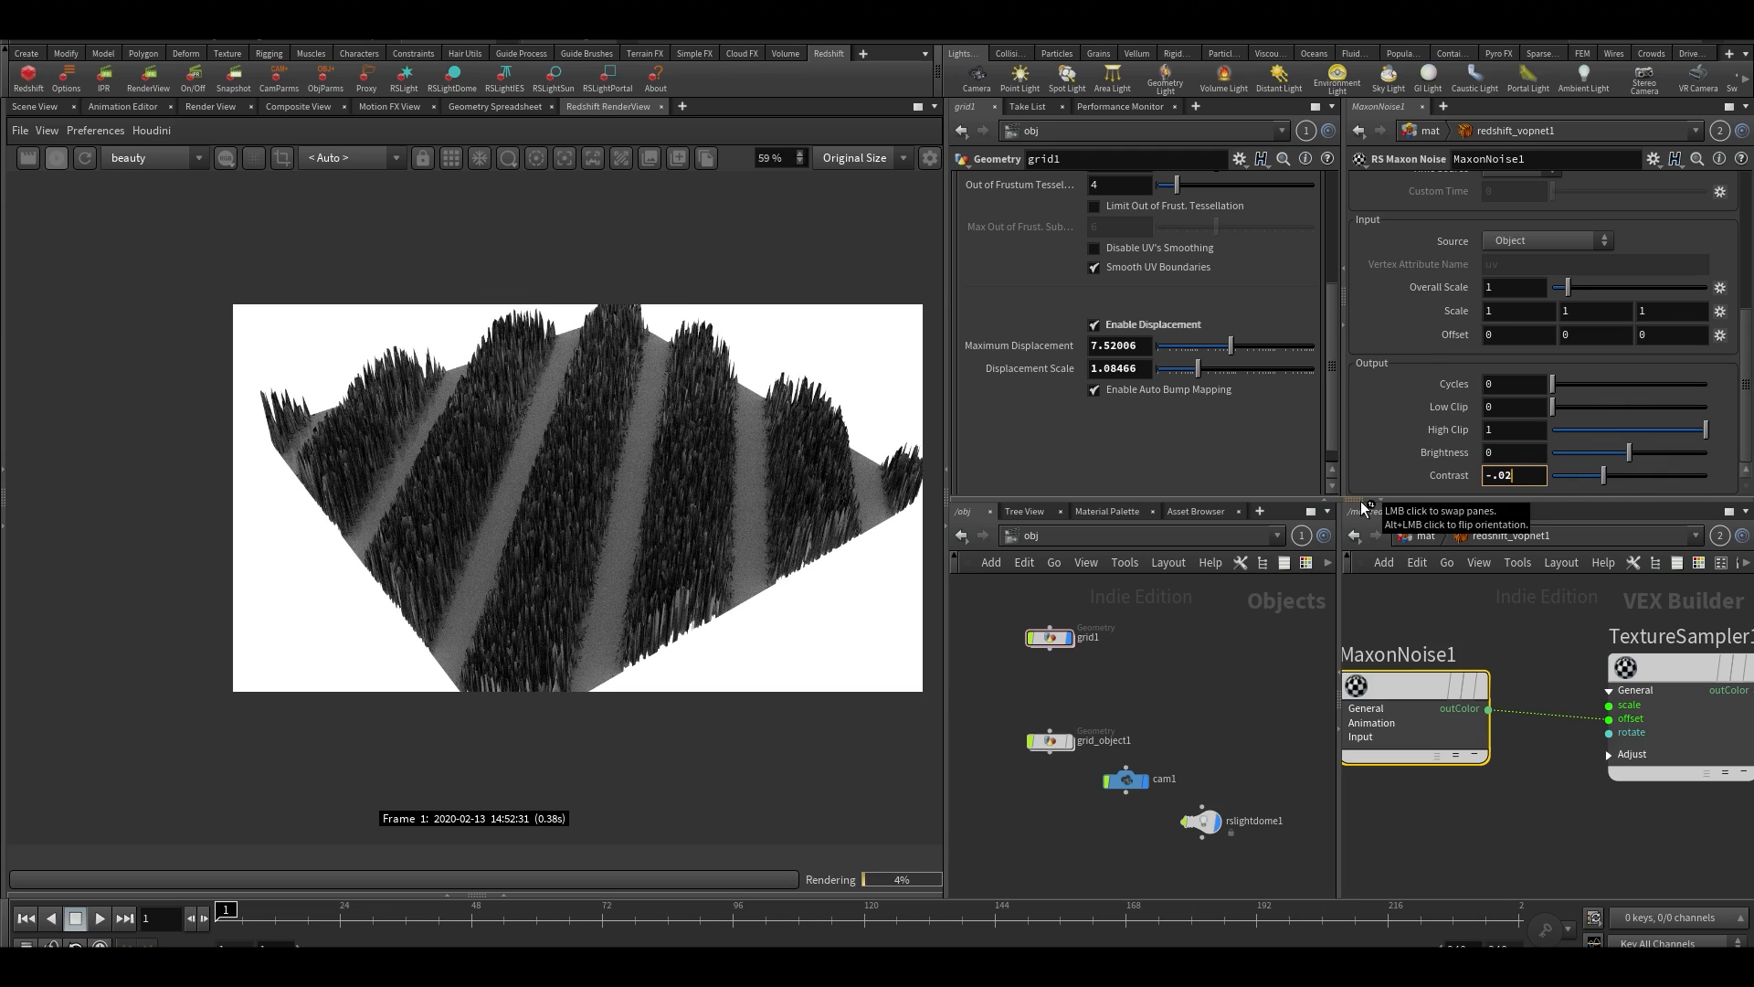
{"action": "type", "text": ".02"}
{"action": "key", "text": "Return"}
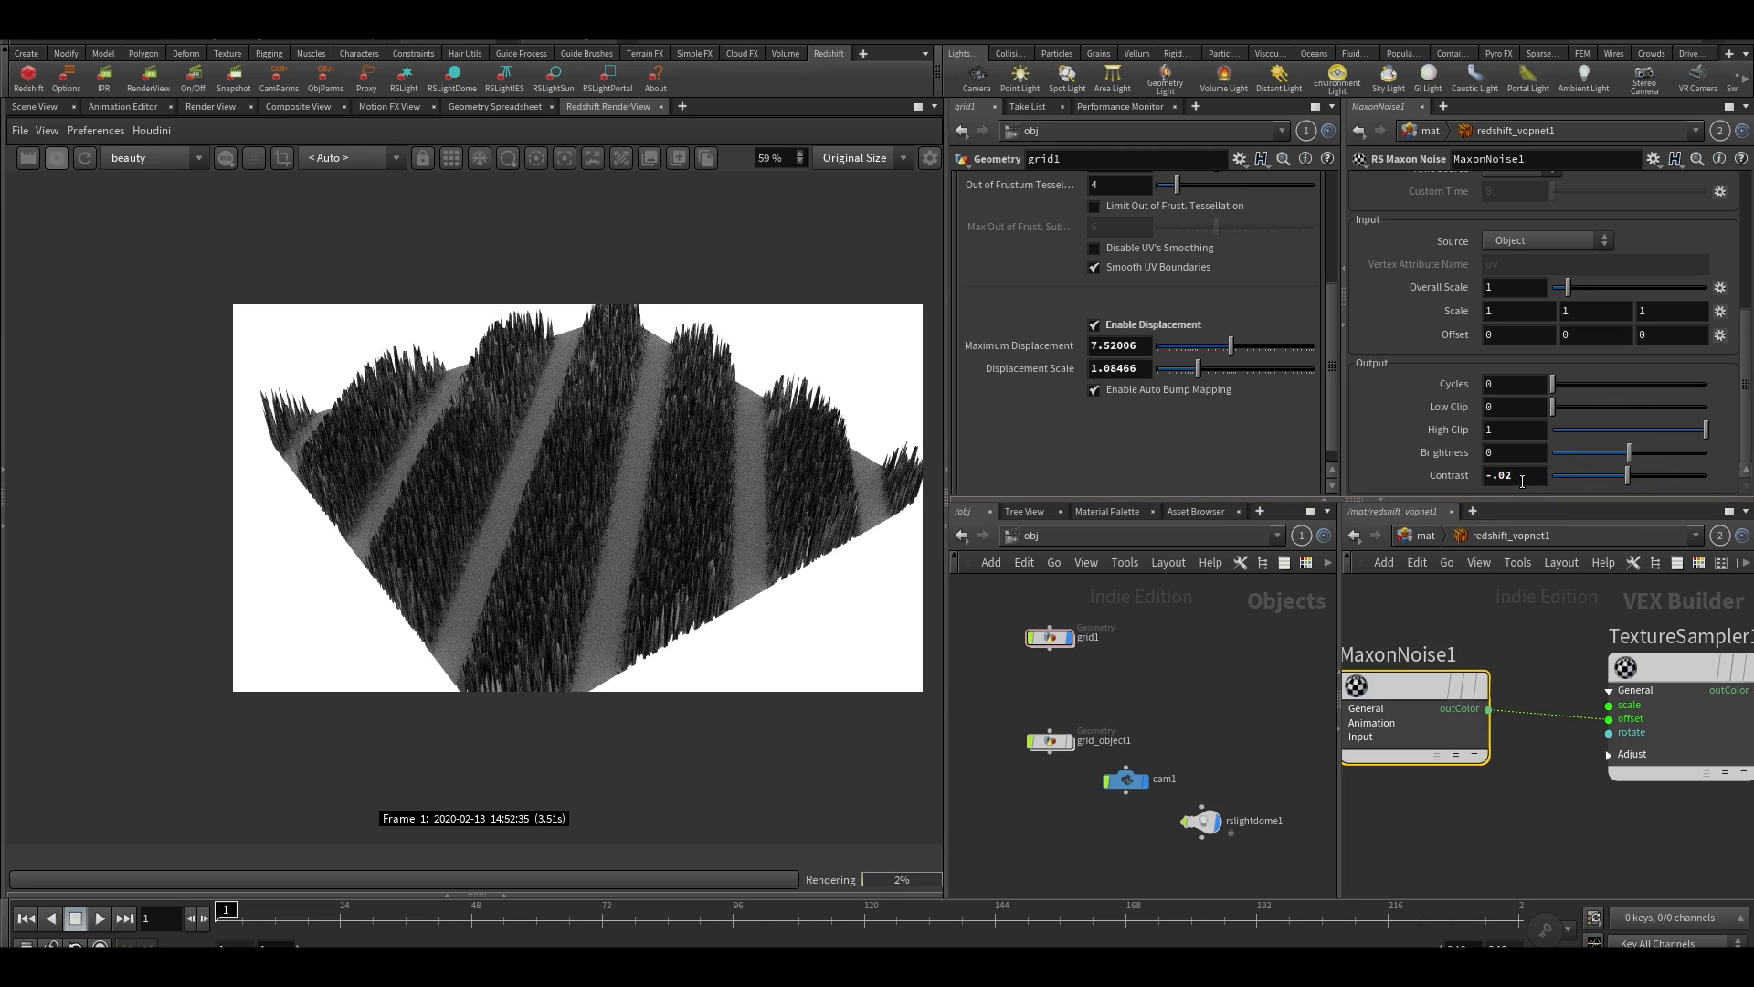
Set MaxonNoise1's Overall Scale to 25
{"action": "scroll", "coordinate": [1549, 393], "scroll_direction": "up", "scroll_amount": 2}
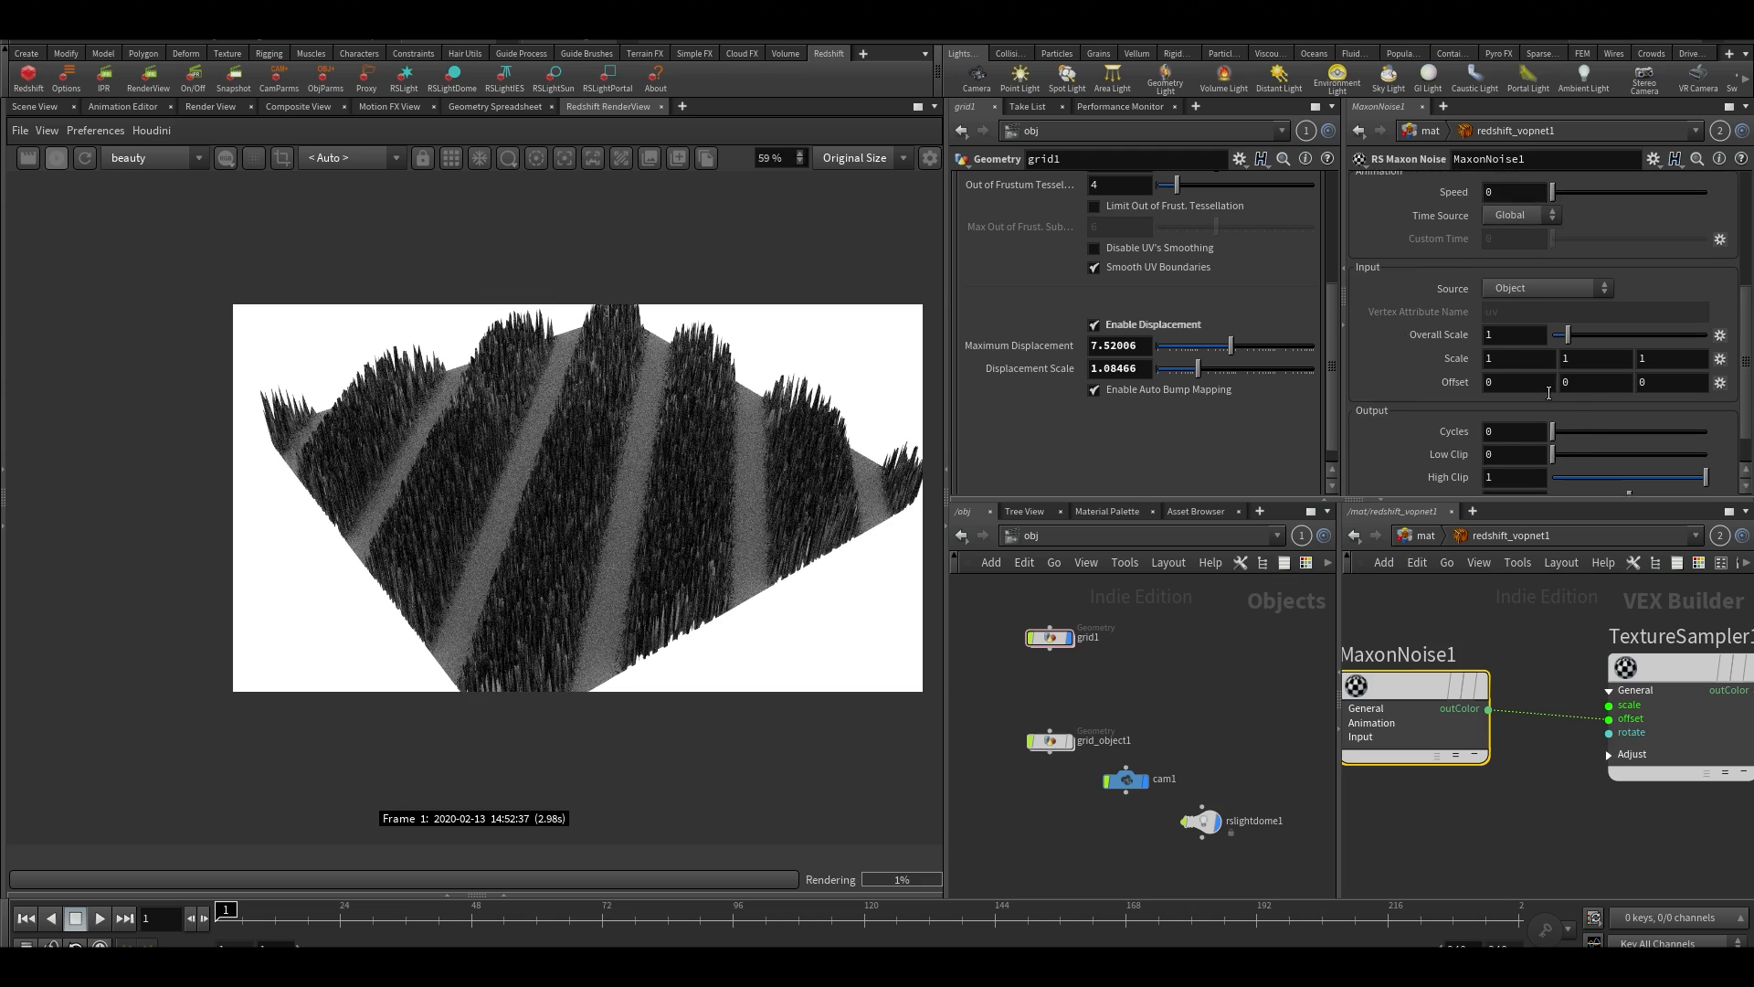
{"action": "scroll", "coordinate": [1548, 393], "scroll_direction": "up", "scroll_amount": 1}
{"action": "left_click_drag", "start_coordinate": [1568, 358], "coordinate": [1726, 364]}
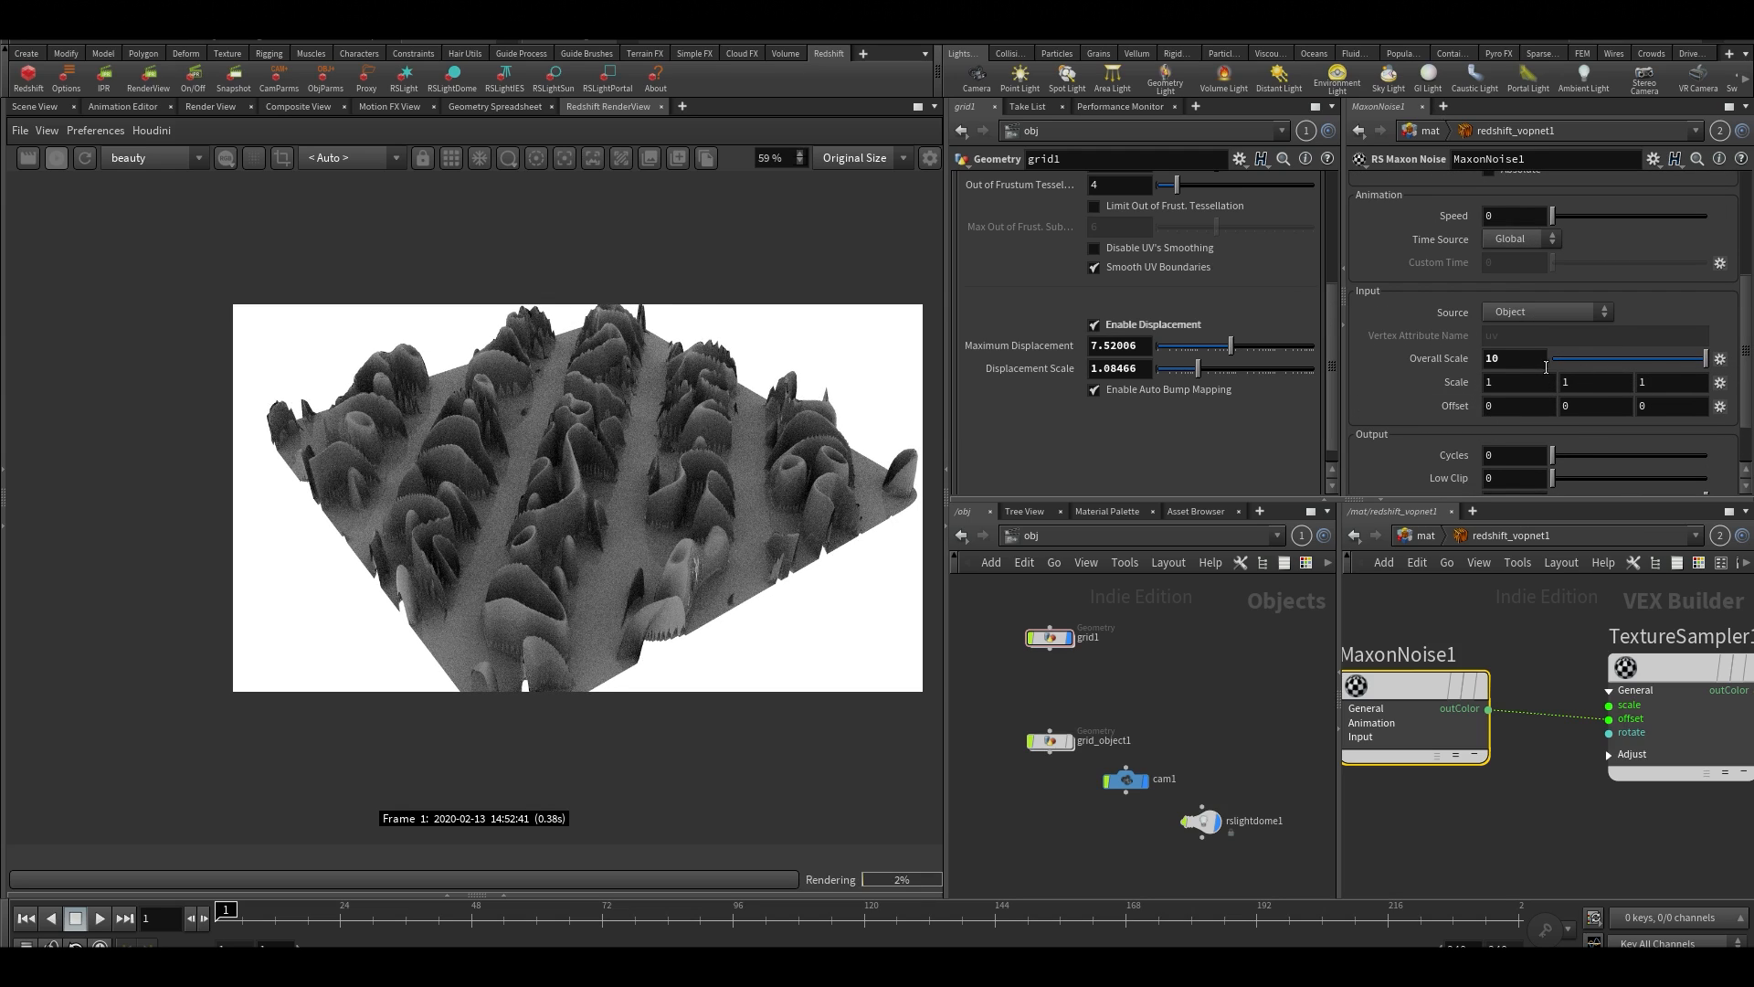
{"action": "left_click", "coordinate": [1531, 358]}
{"action": "type", "text": "25"}
{"action": "key", "text": "Return"}
{"action": "scroll", "coordinate": [1561, 403], "scroll_direction": "down", "scroll_amount": 3}
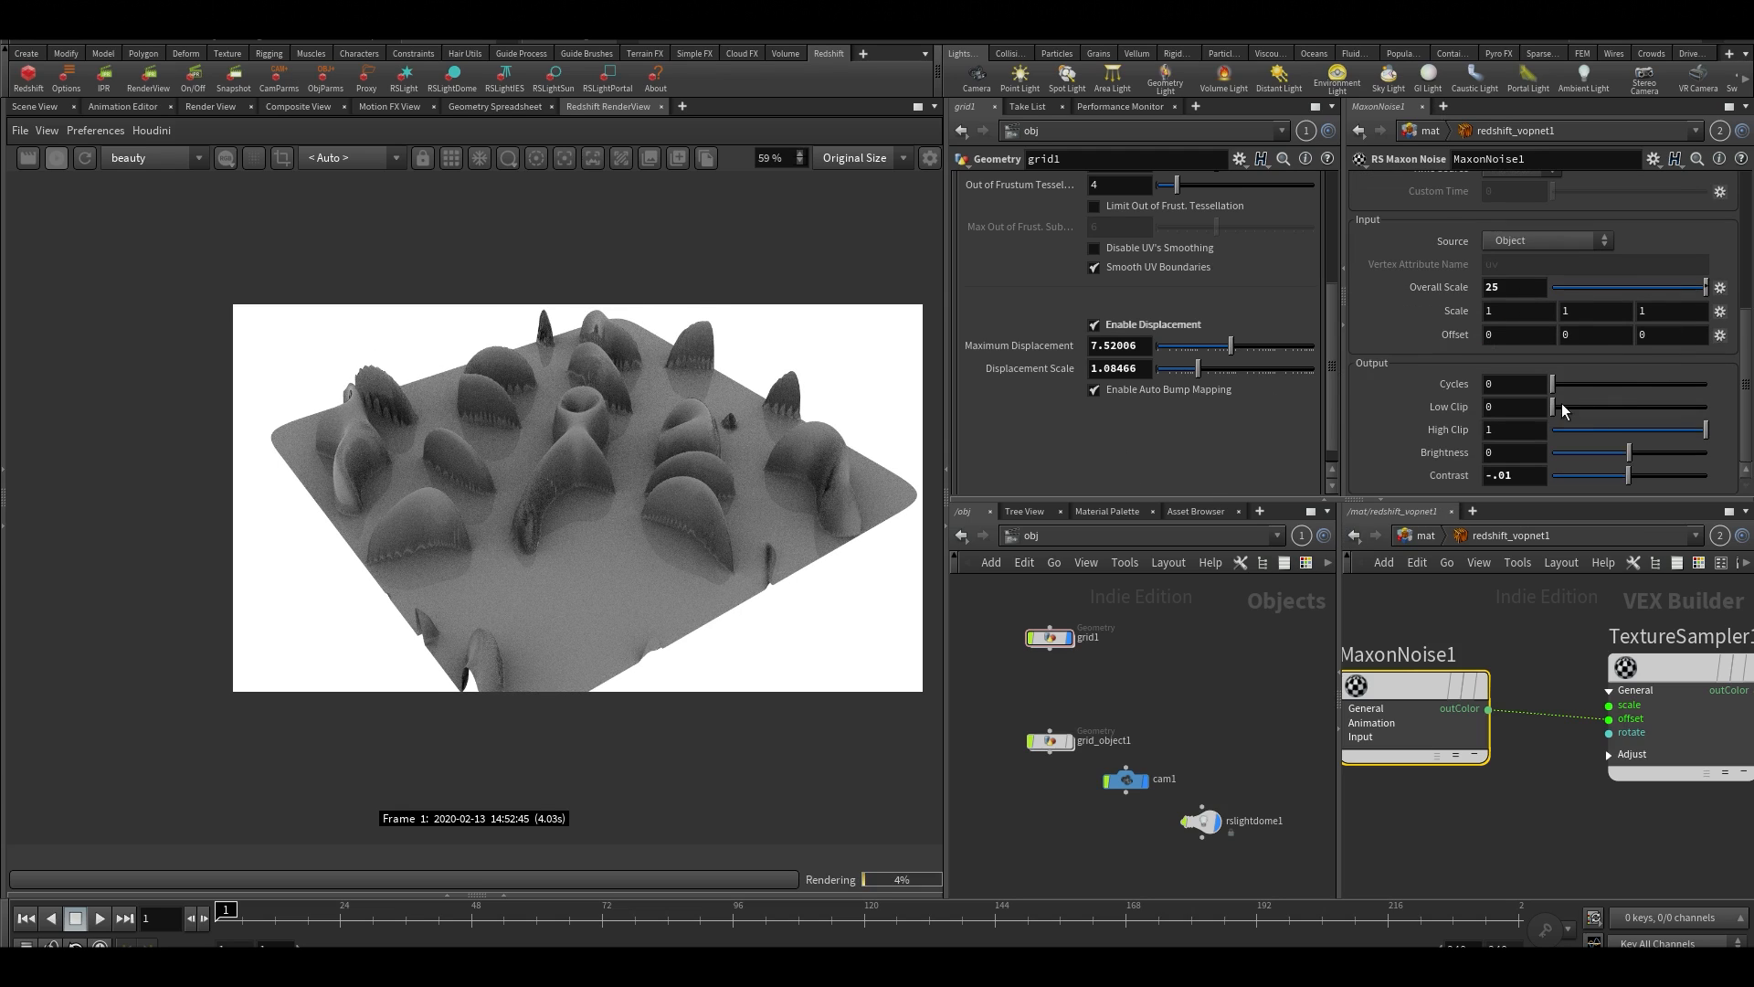
Try a Contrast of -0.002 on MaxonNoise1, and lower it to -0.88
{"action": "left_click", "coordinate": [1535, 475]}
{"action": "type", "text": "2"}
{"action": "key", "text": "Return"}
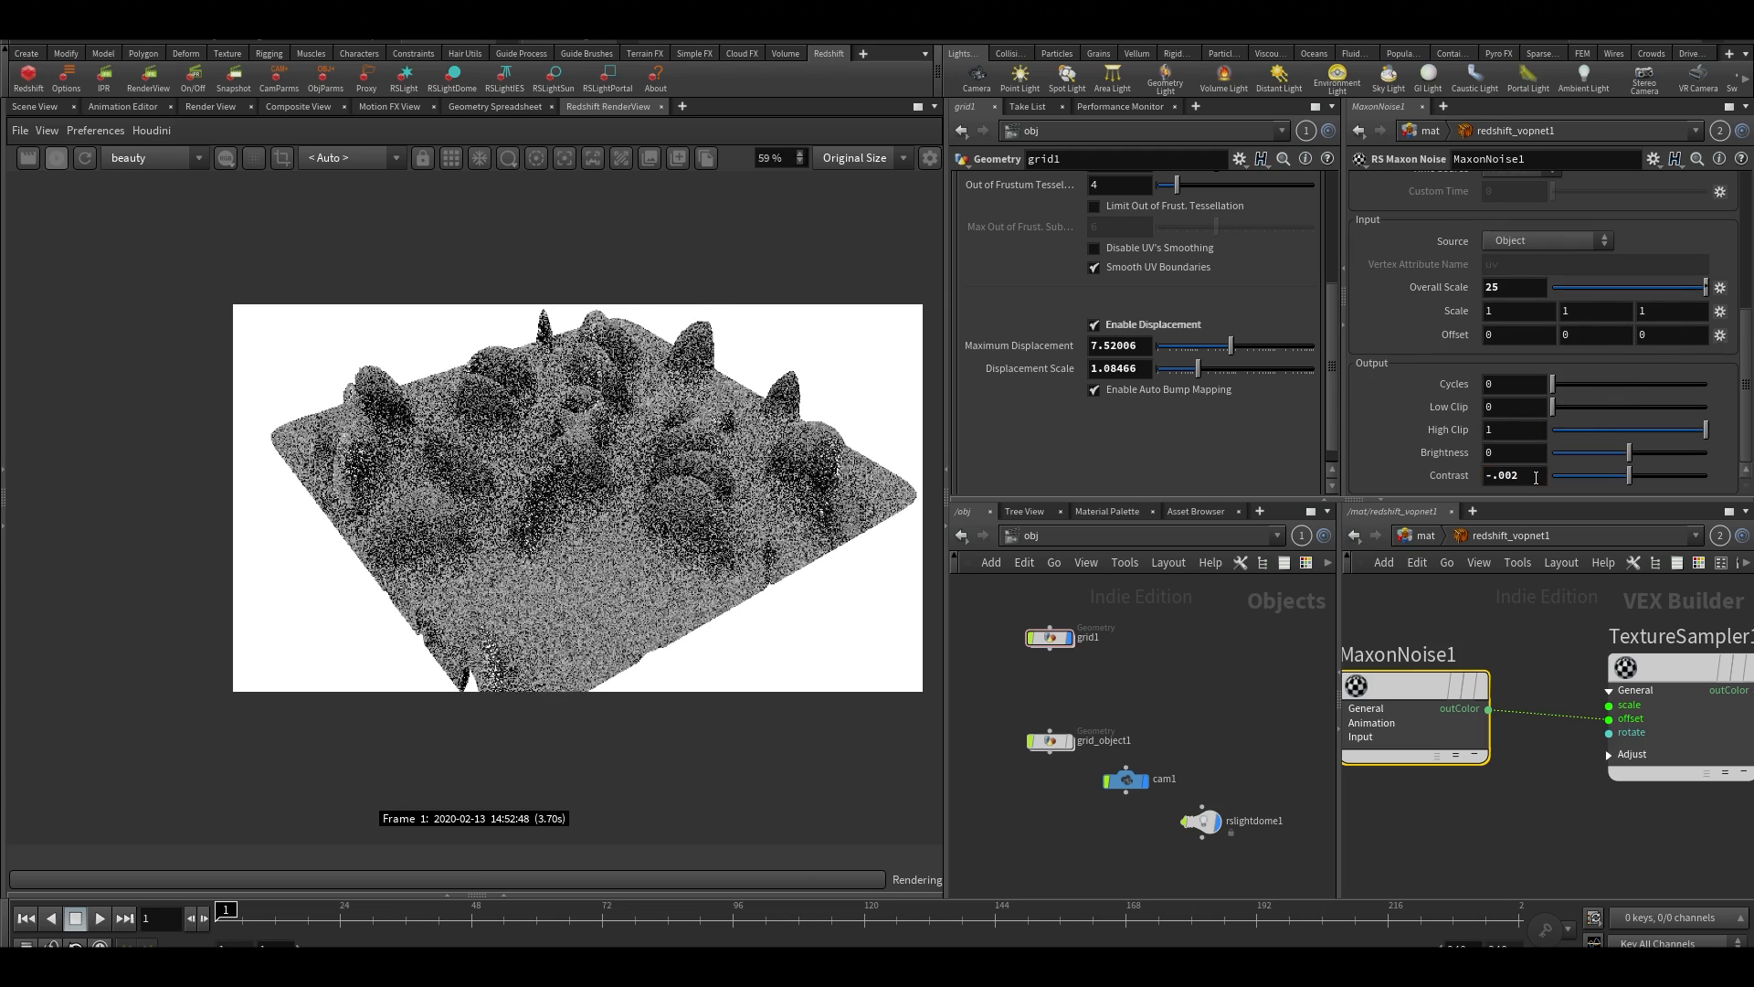
{"action": "left_click", "coordinate": [1572, 476]}
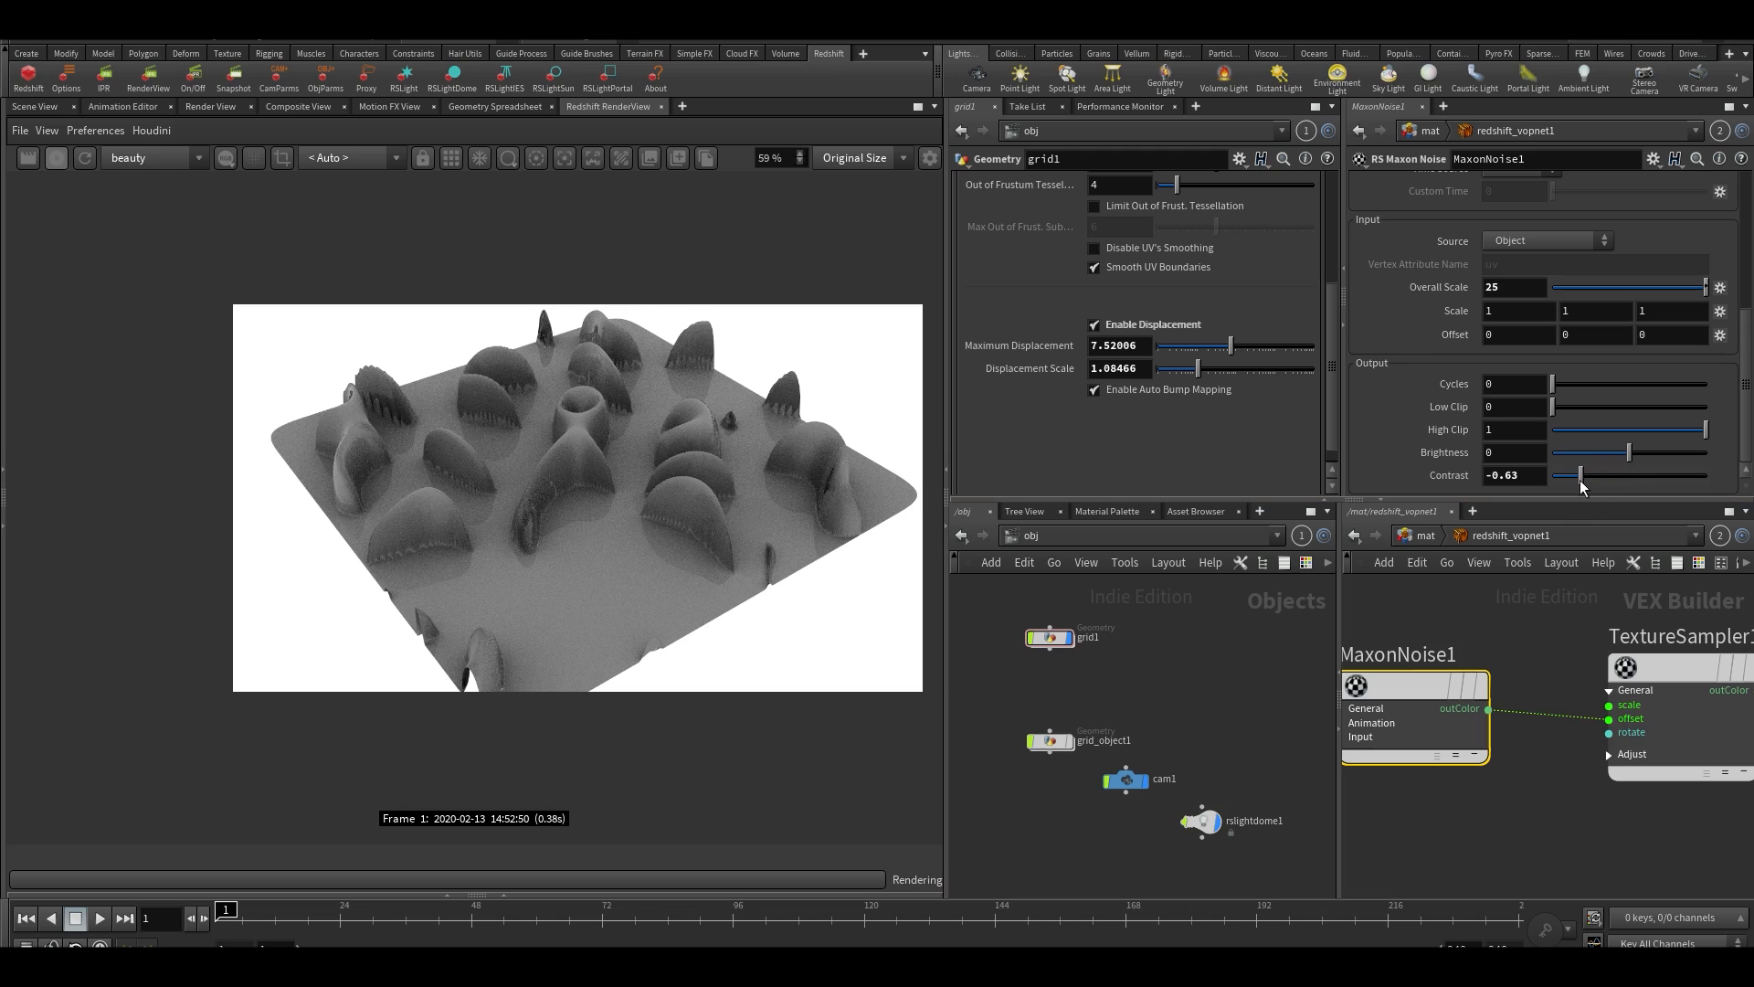
{"action": "left_click_drag", "start_coordinate": [1573, 481], "coordinate": [1561, 481]}
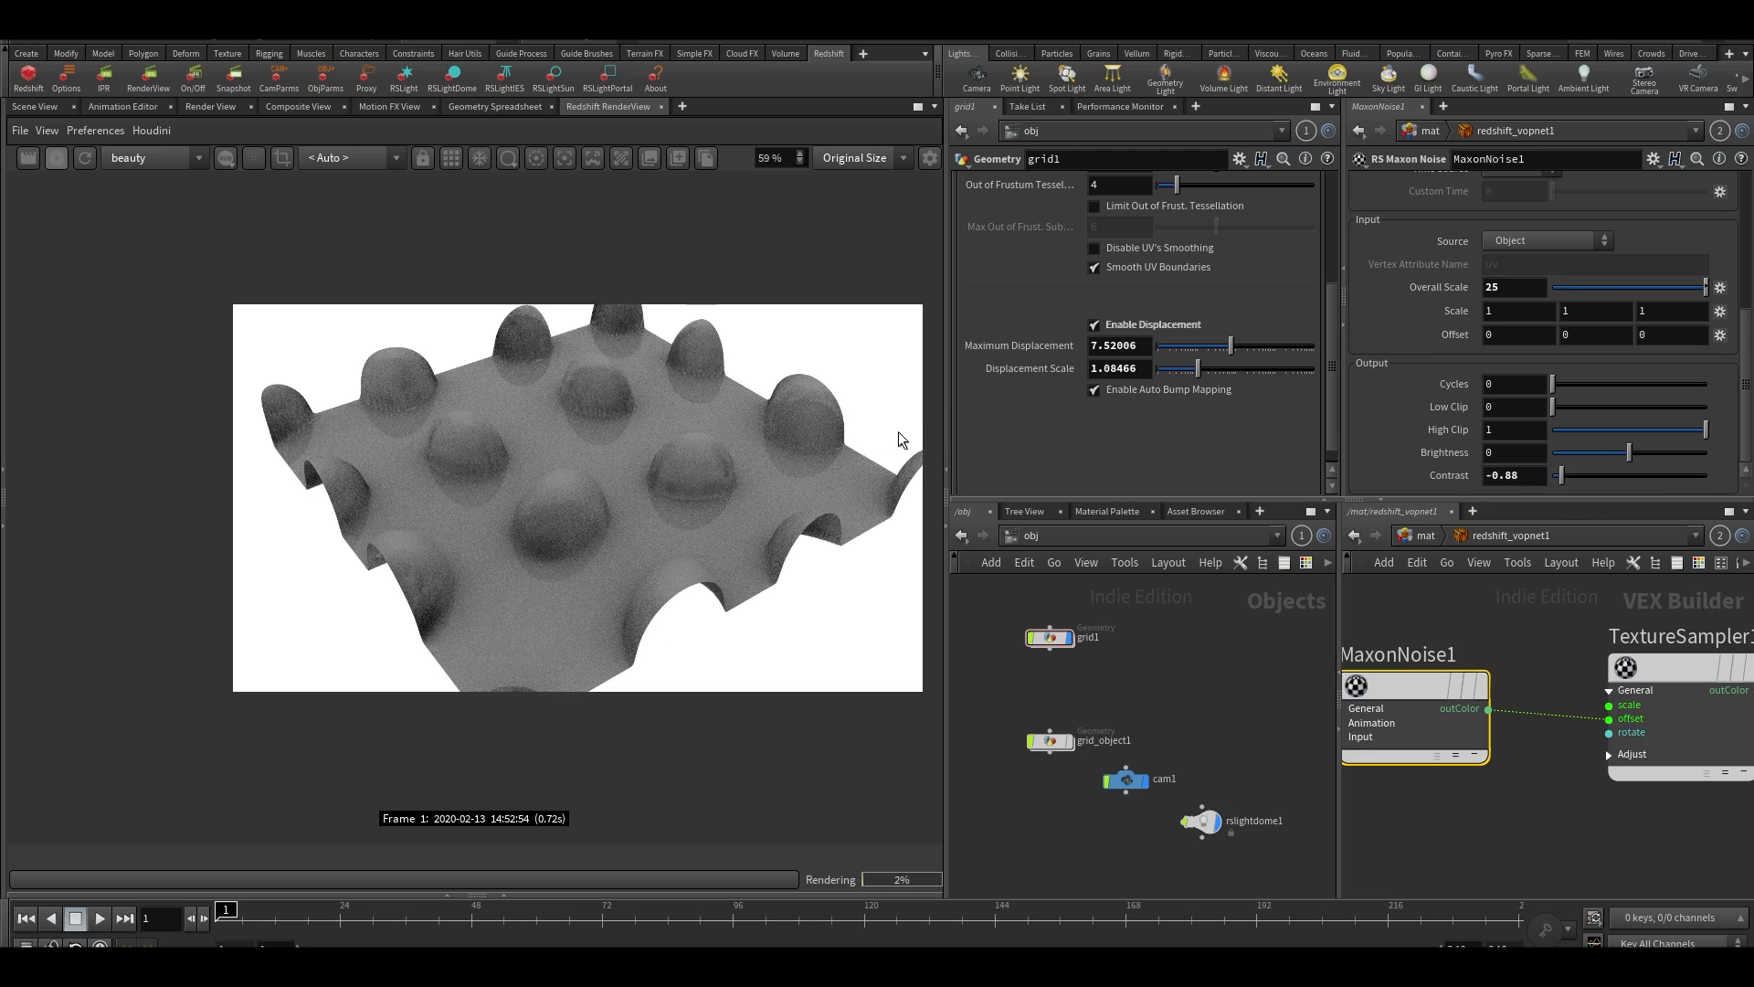
Adjust MaxonNoise1's Overall Scale against the render, settling on 6.19
{"action": "scroll", "coordinate": [656, 474], "scroll_direction": "up", "scroll_amount": 2}
{"action": "scroll", "coordinate": [1585, 357], "scroll_direction": "up", "scroll_amount": 2}
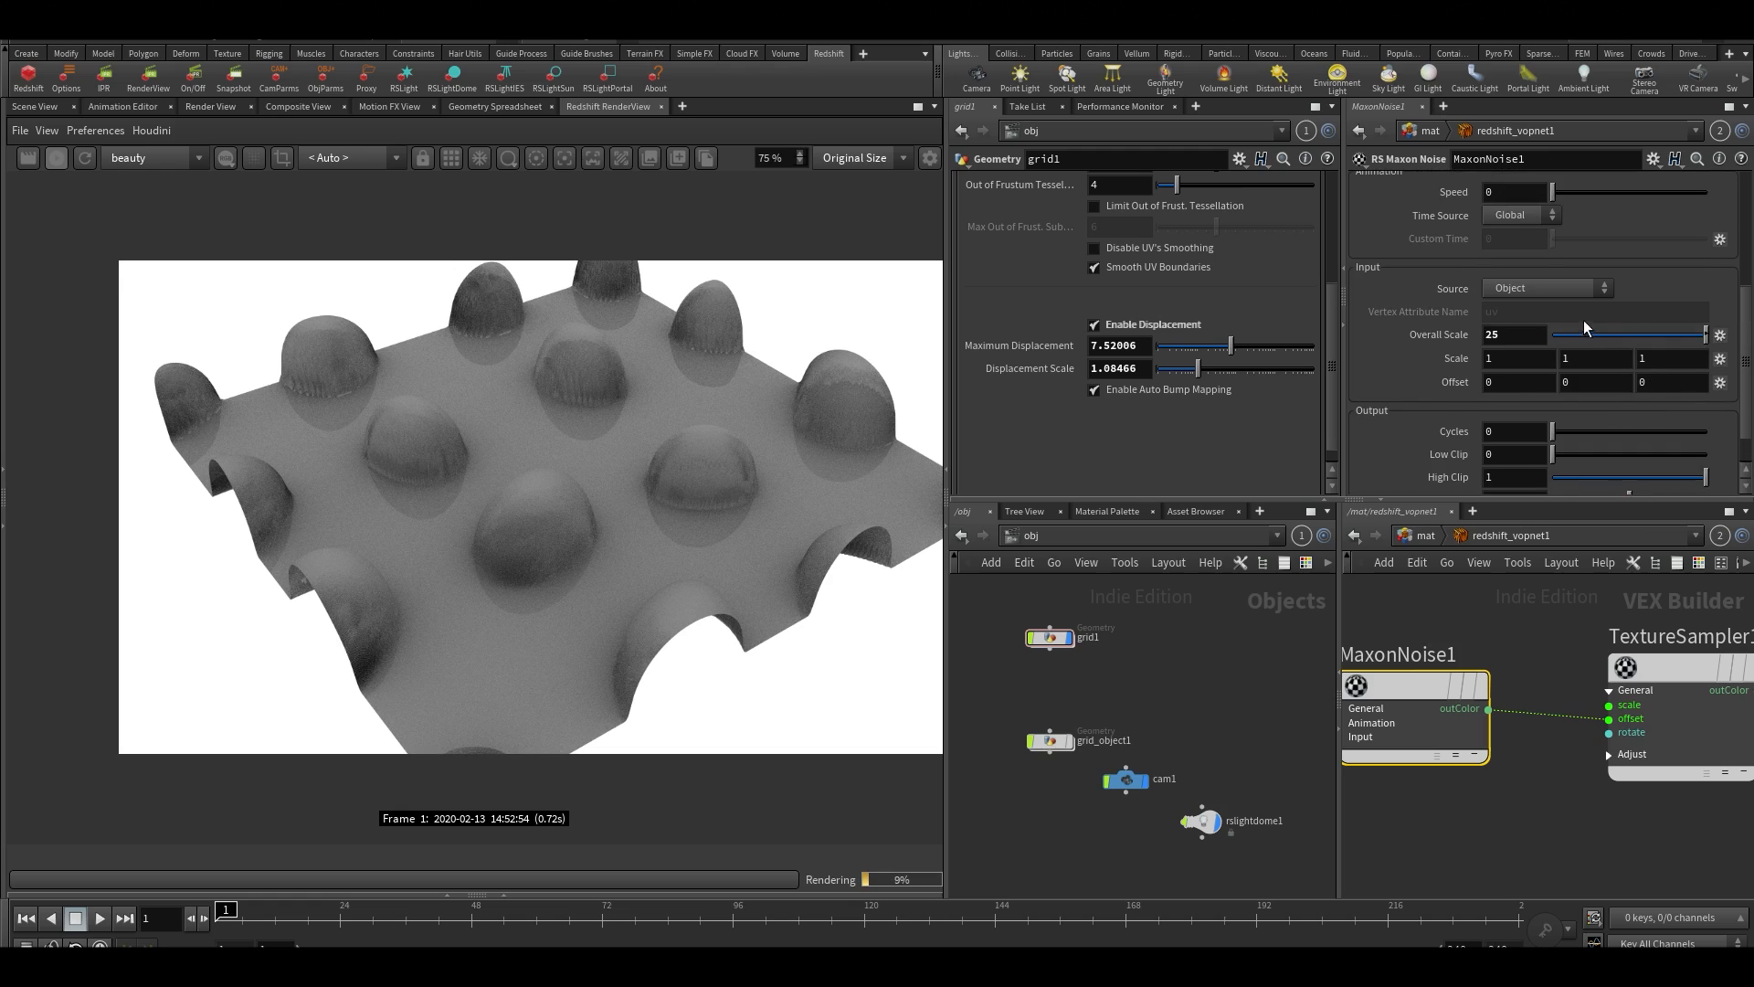
{"action": "mouse_move", "coordinate": [1668, 336]}
{"action": "left_mouse_down"}
{"action": "mouse_move", "coordinate": [1614, 337]}
{"action": "mouse_move", "coordinate": [1634, 336]}
{"action": "left_mouse_up"}
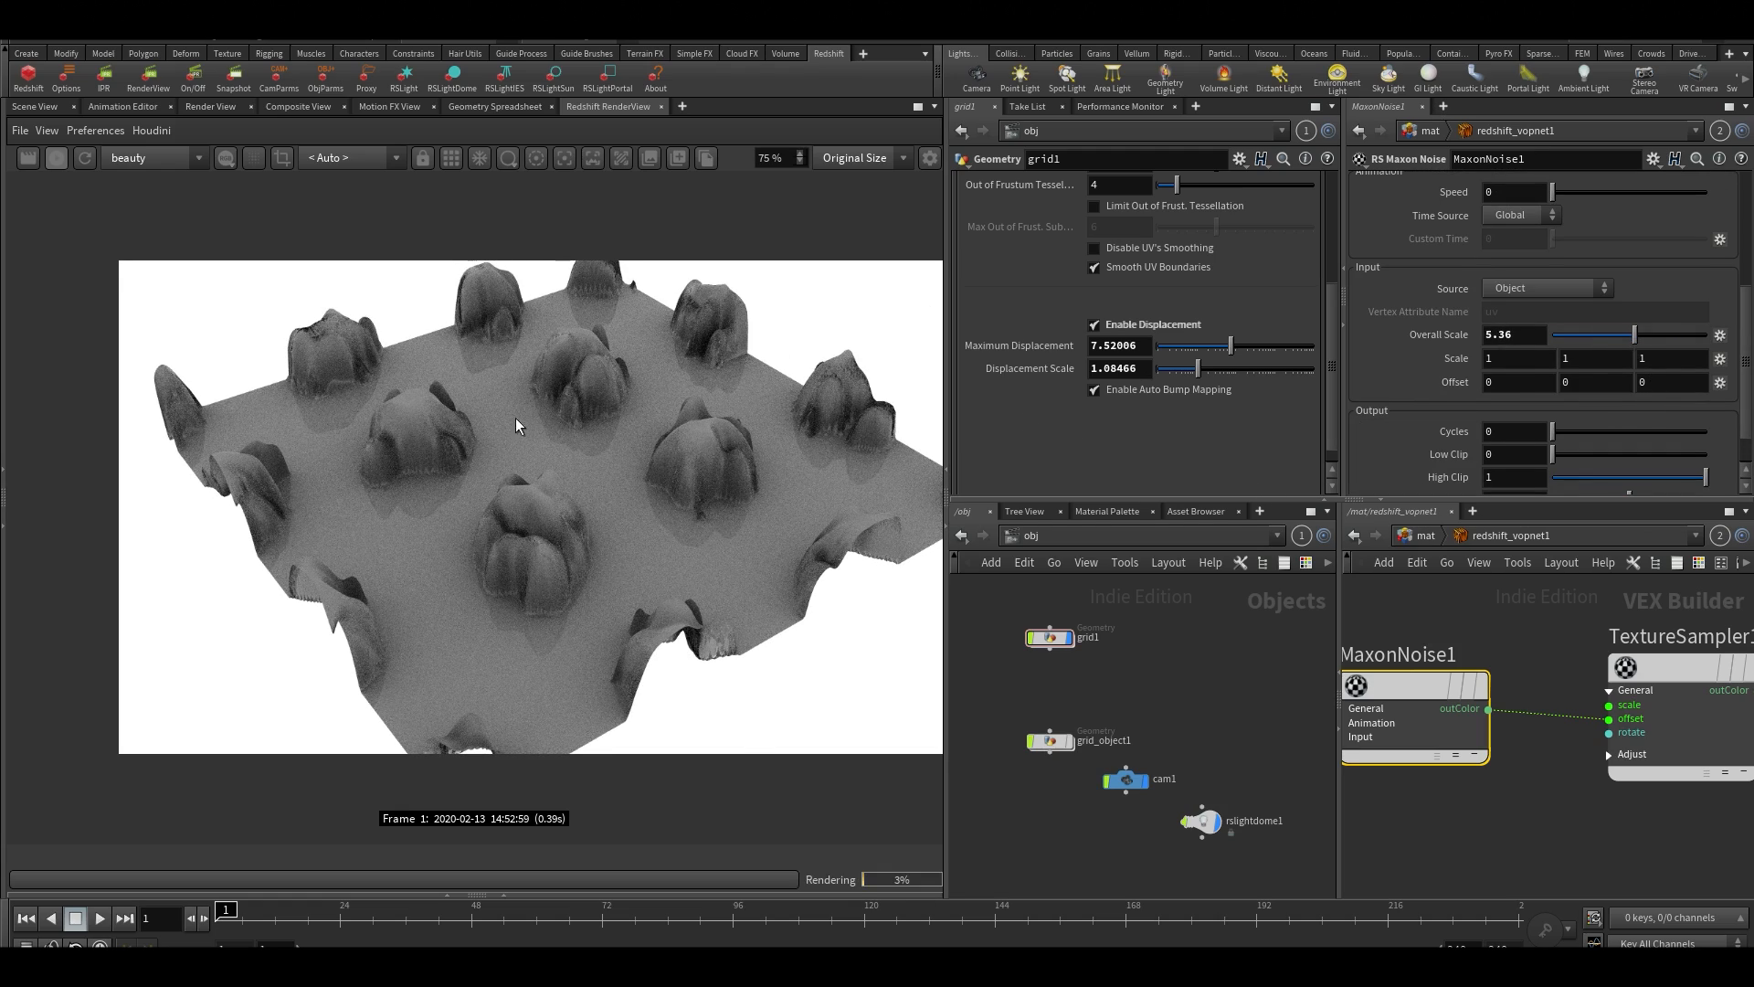
{"action": "scroll", "coordinate": [611, 496], "scroll_direction": "up", "scroll_amount": 2}
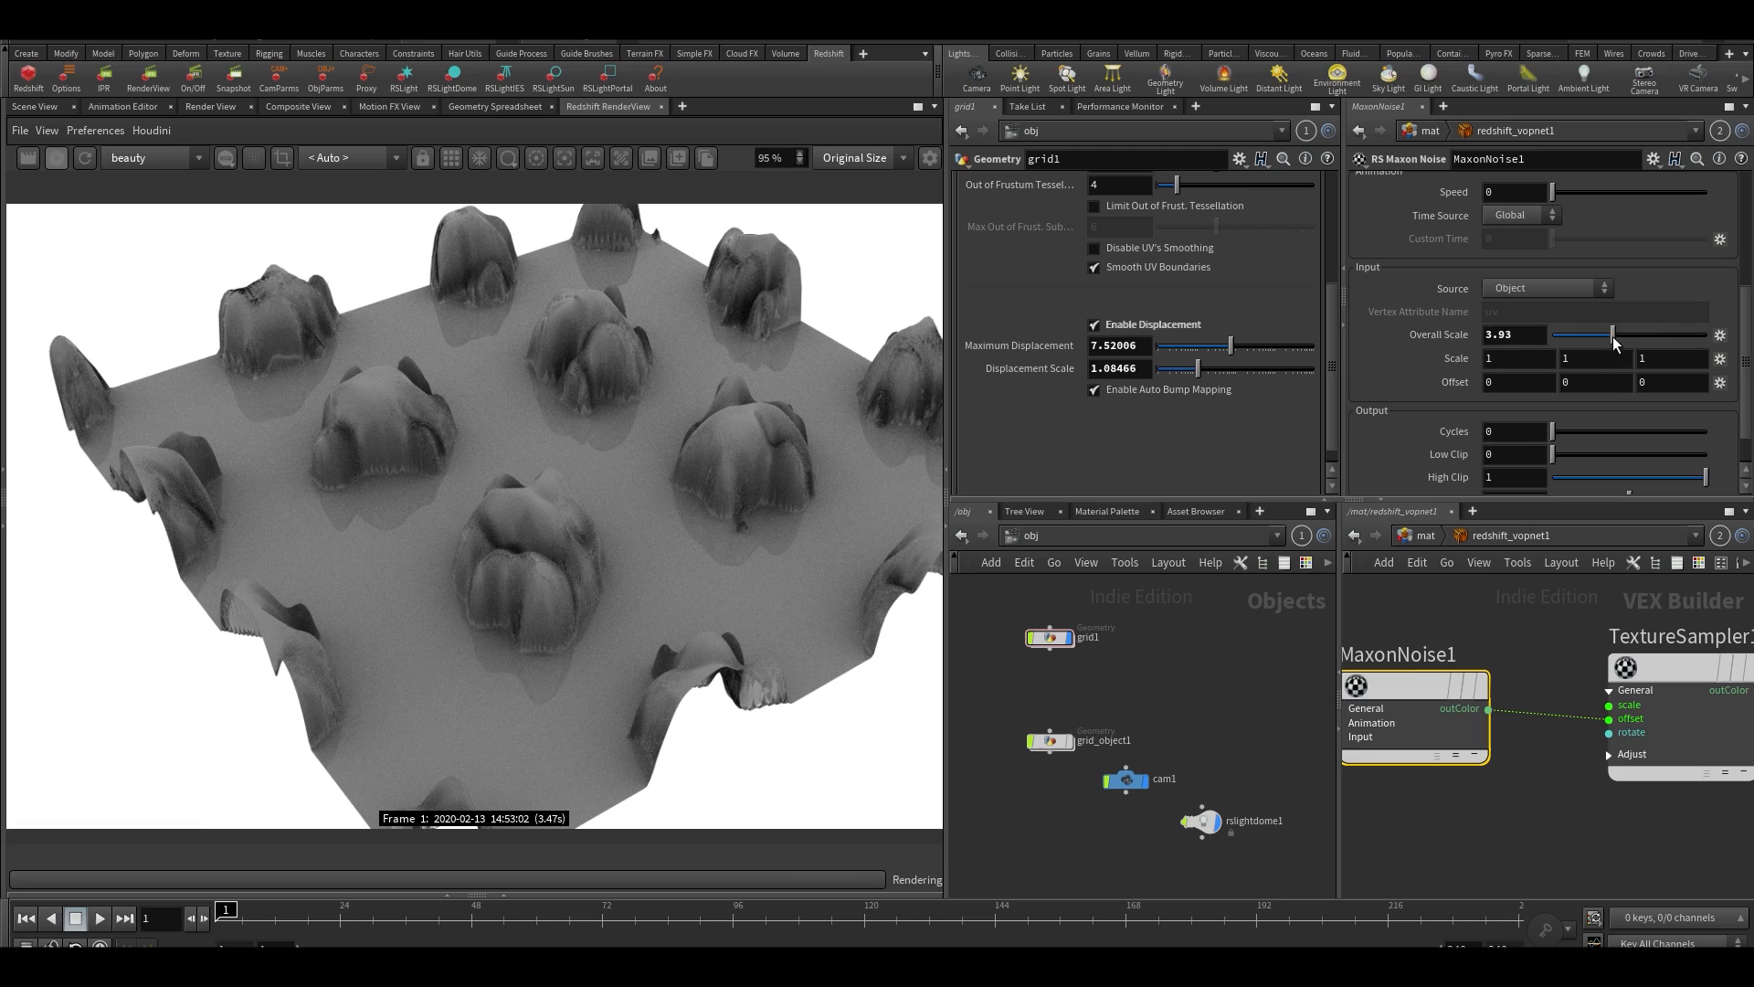
{"action": "left_click_drag", "start_coordinate": [1634, 335], "coordinate": [1626, 335]}
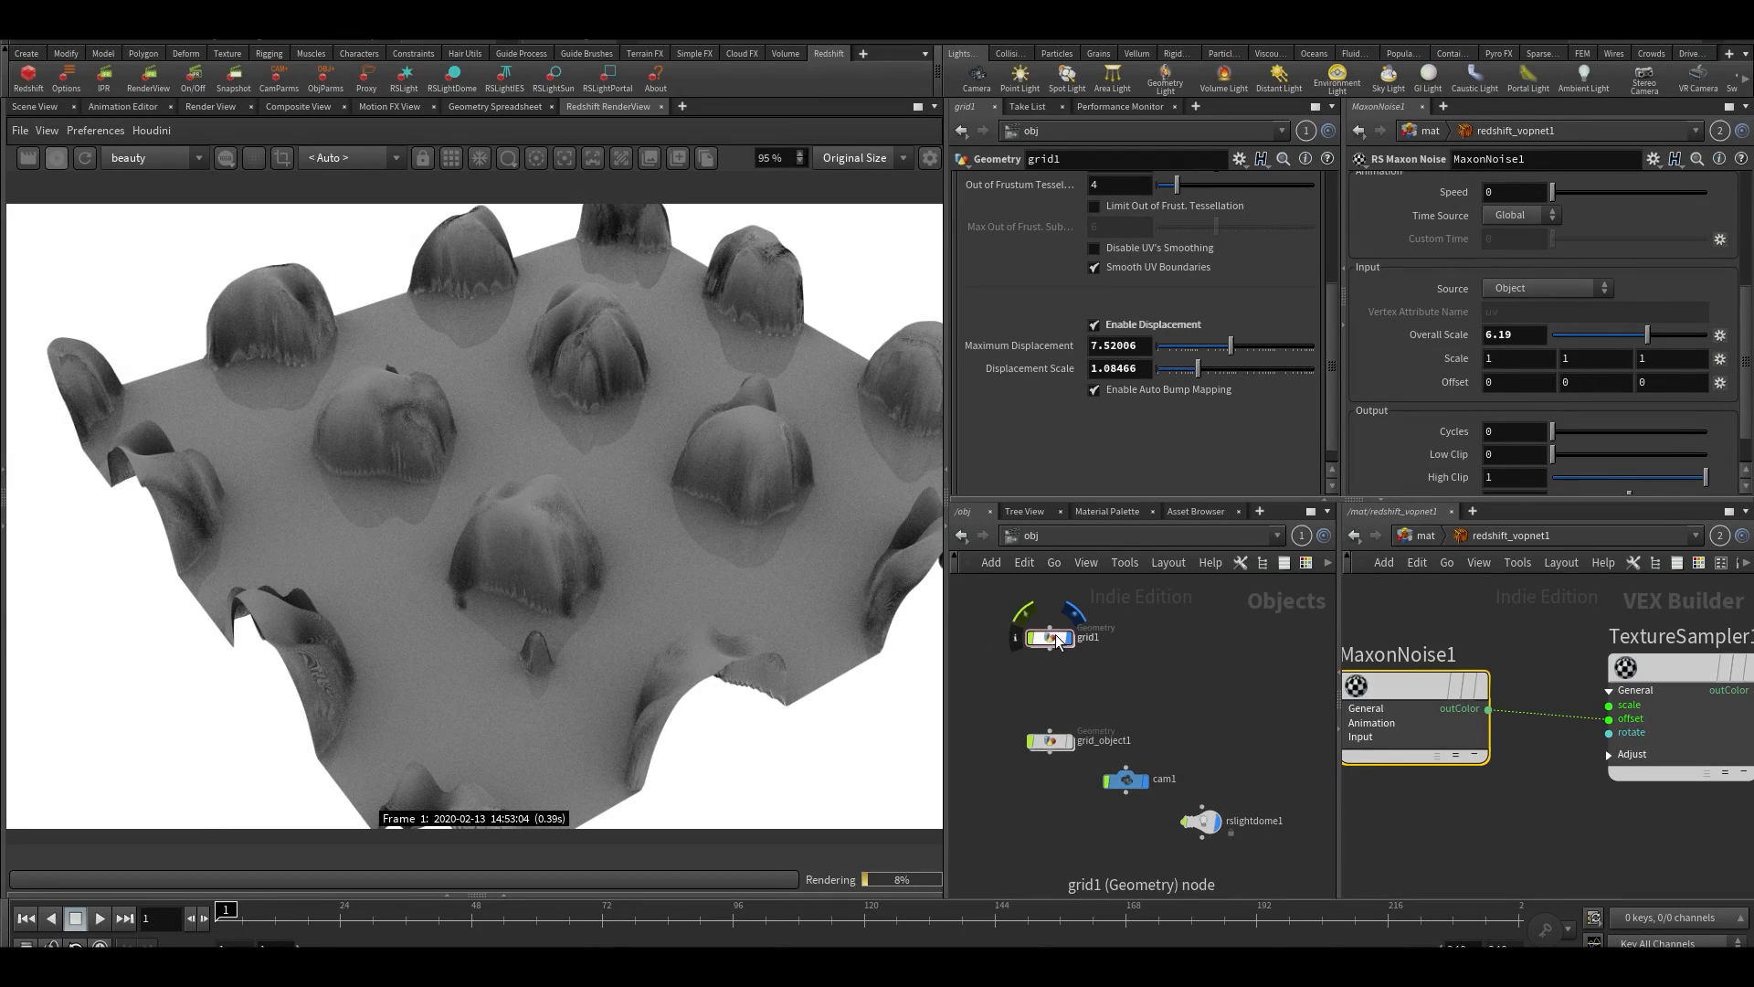
{"action": "scroll", "coordinate": [620, 400], "scroll_direction": "down", "scroll_amount": 3}
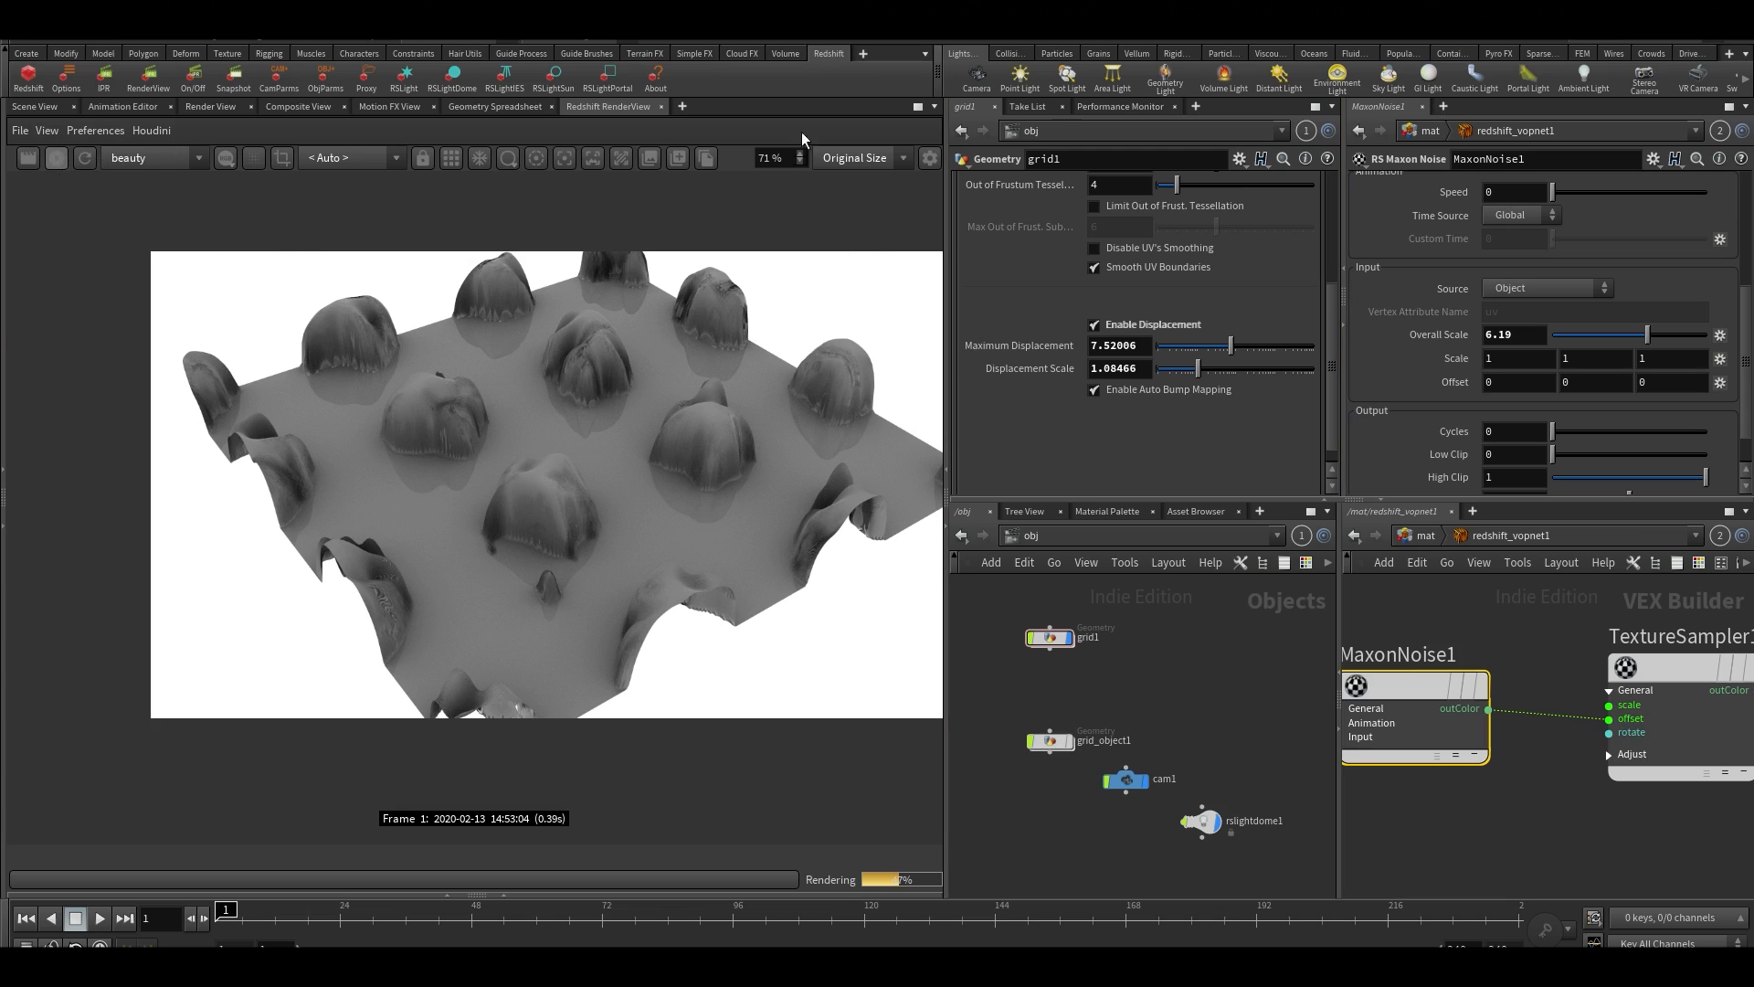
{"action": "scroll", "coordinate": [500, 426], "scroll_direction": "down", "scroll_amount": 1}
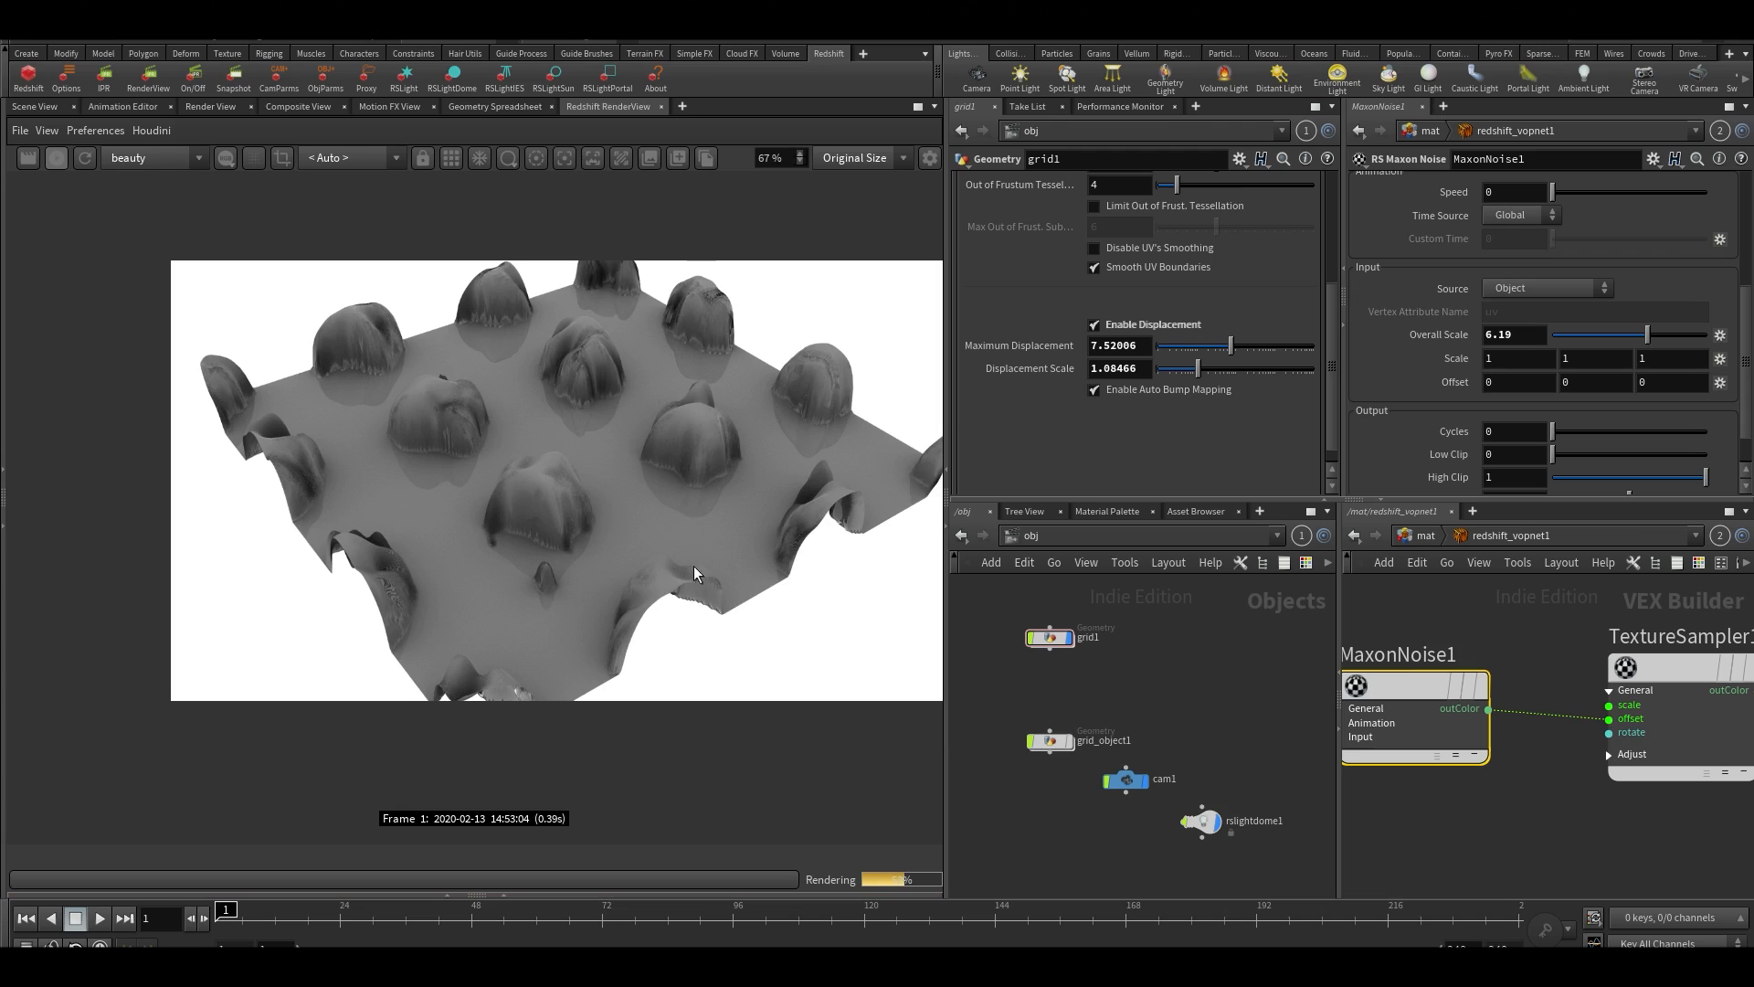
Stop the Redshift render and return to the 3D scene view with the Select tool active
{"action": "left_click", "coordinate": [55, 159]}
{"action": "left_click", "coordinate": [35, 107]}
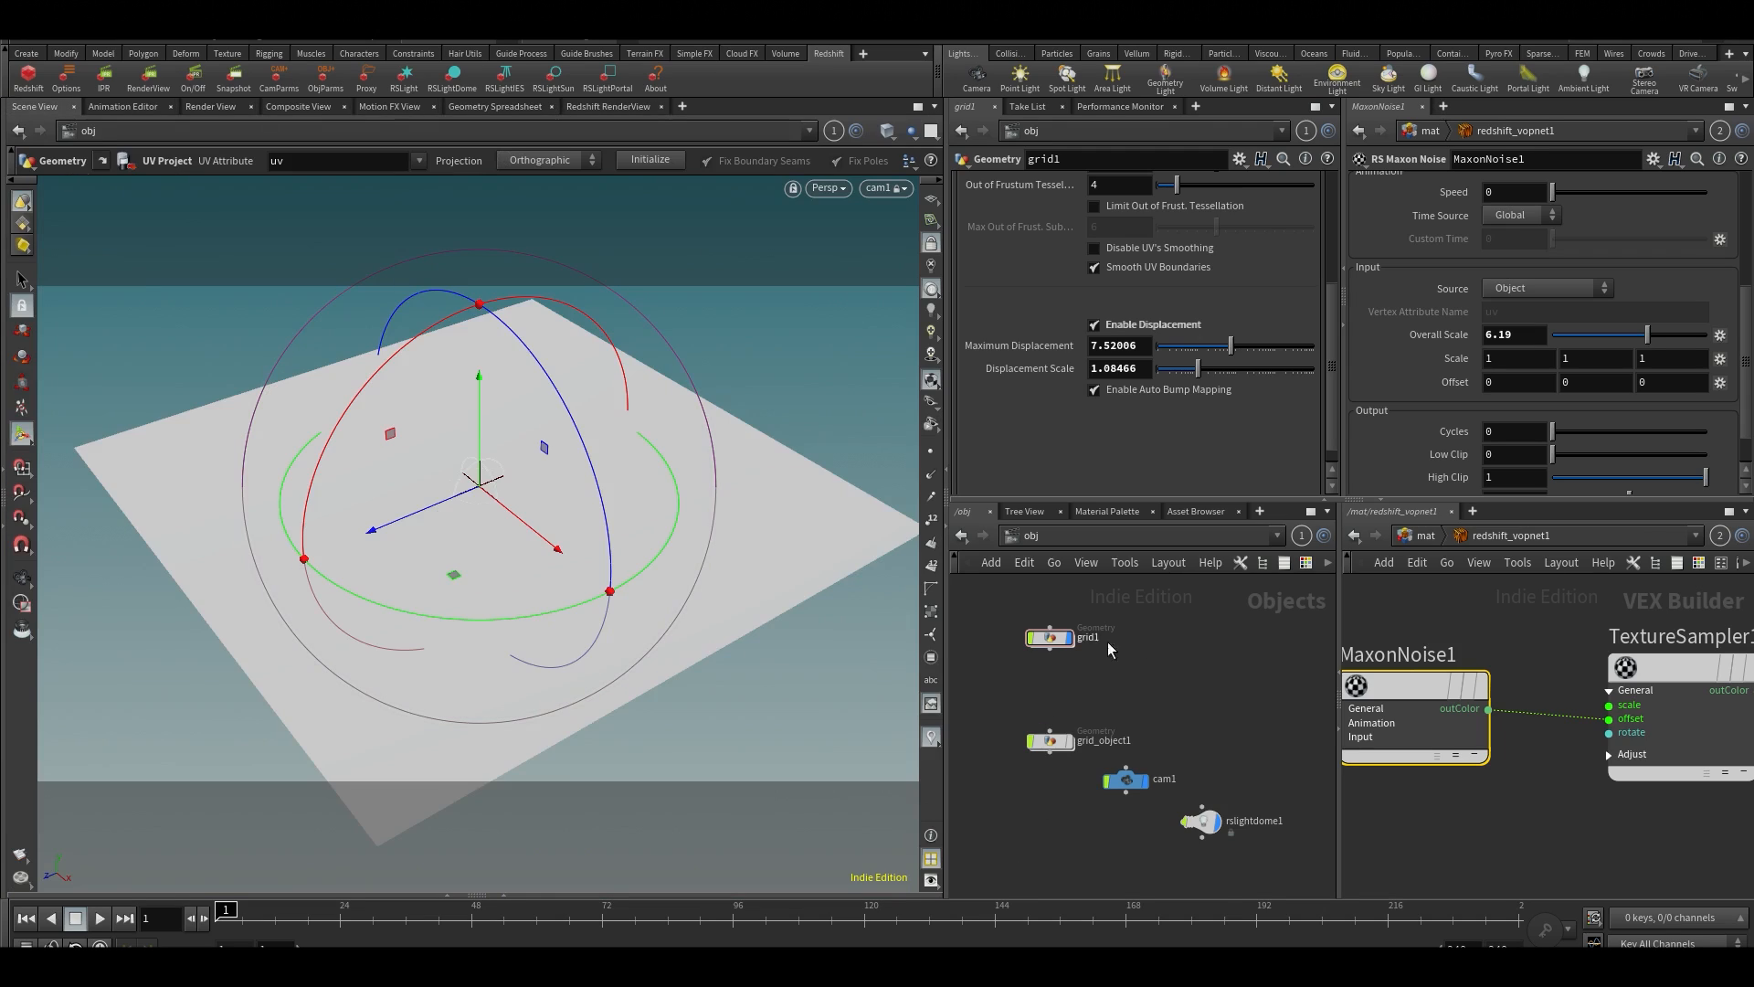
{"action": "middle_click_drag", "start_coordinate": [1157, 652], "coordinate": [1168, 718]}
{"action": "scroll", "coordinate": [1167, 719], "scroll_direction": "up", "scroll_amount": 2}
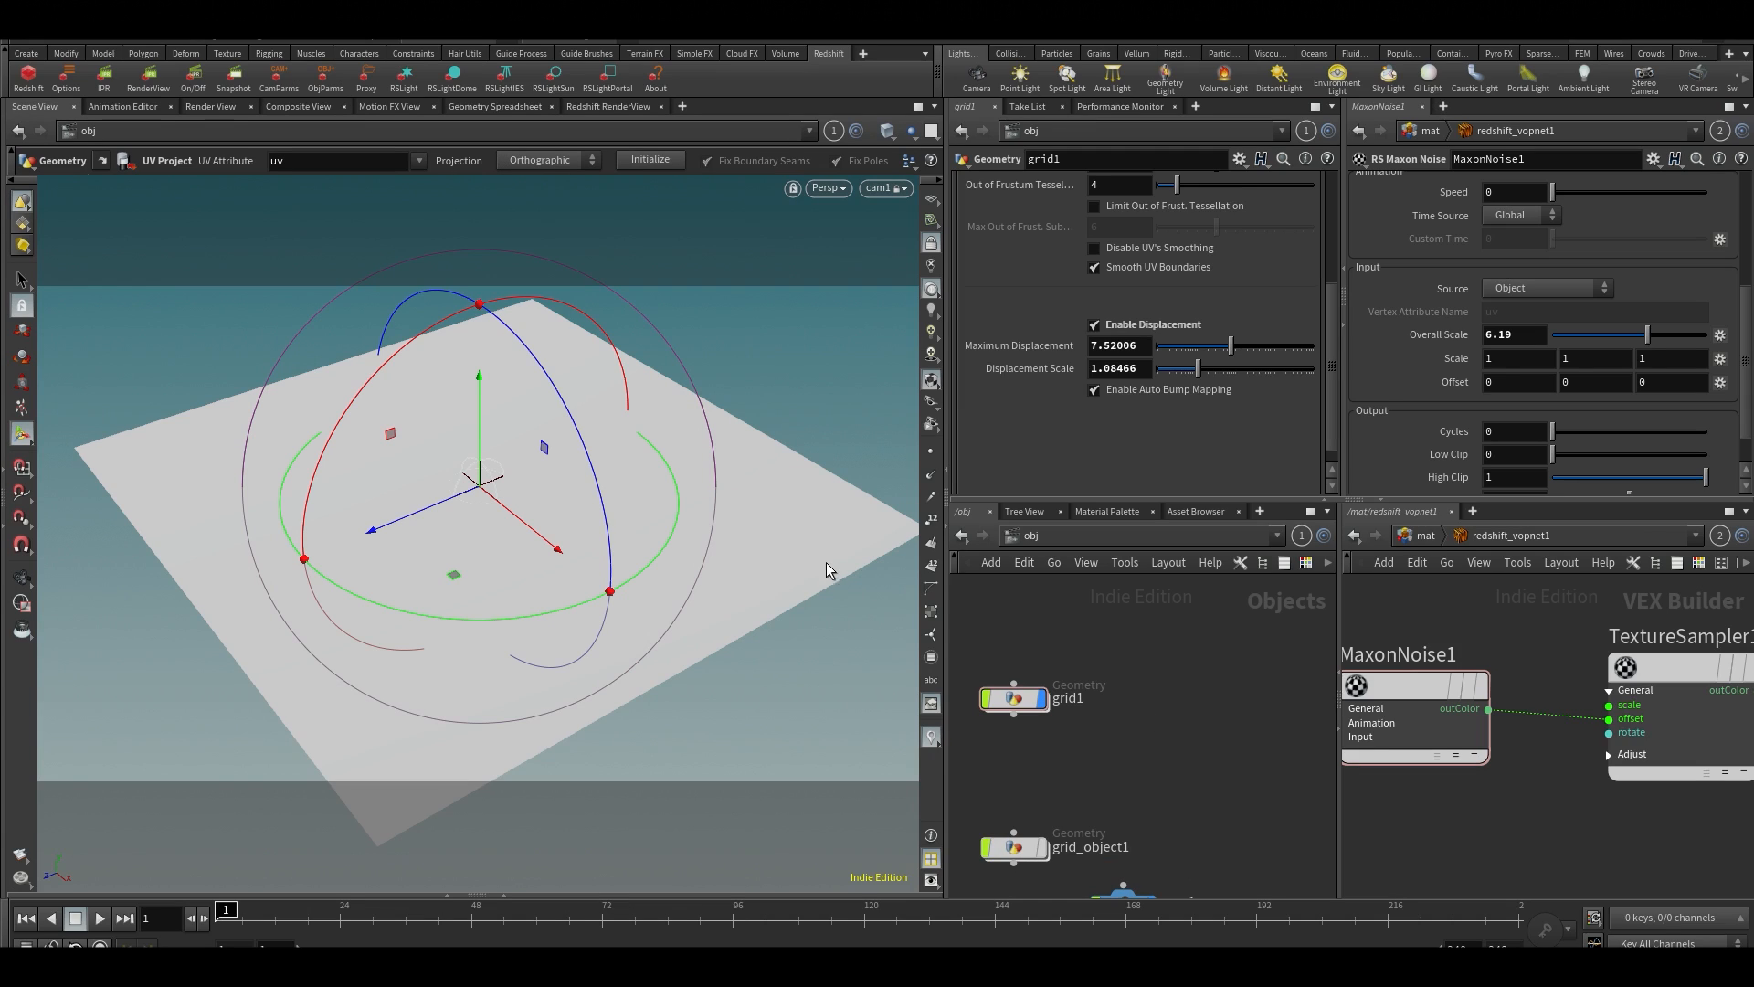
{"action": "key", "text": "s"}
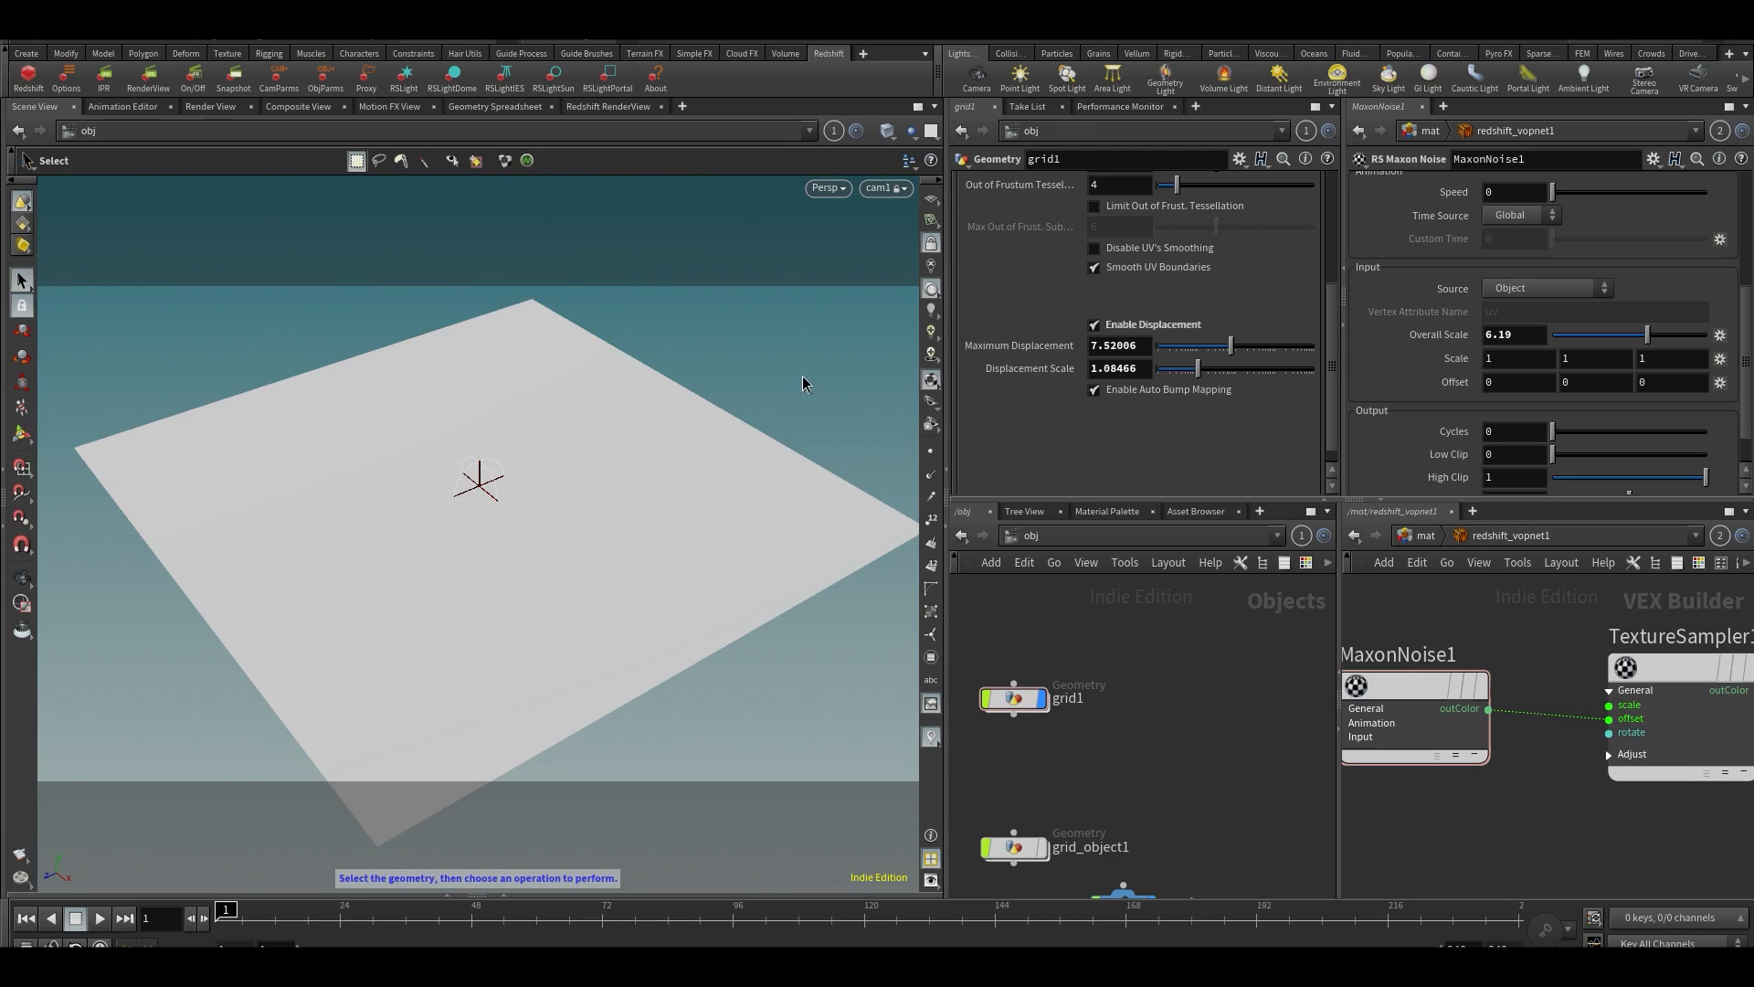
Rename the grid_object1 object as Heightfield_Displacement
{"action": "middle_click_drag", "start_coordinate": [1138, 736], "coordinate": [1181, 736]}
{"action": "middle_click_drag", "start_coordinate": [1139, 627], "coordinate": [1156, 754]}
{"action": "middle_click_drag", "start_coordinate": [1142, 849], "coordinate": [1143, 776]}
{"action": "left_click", "coordinate": [1142, 781]}
{"action": "key", "text": "ctrl+a"}
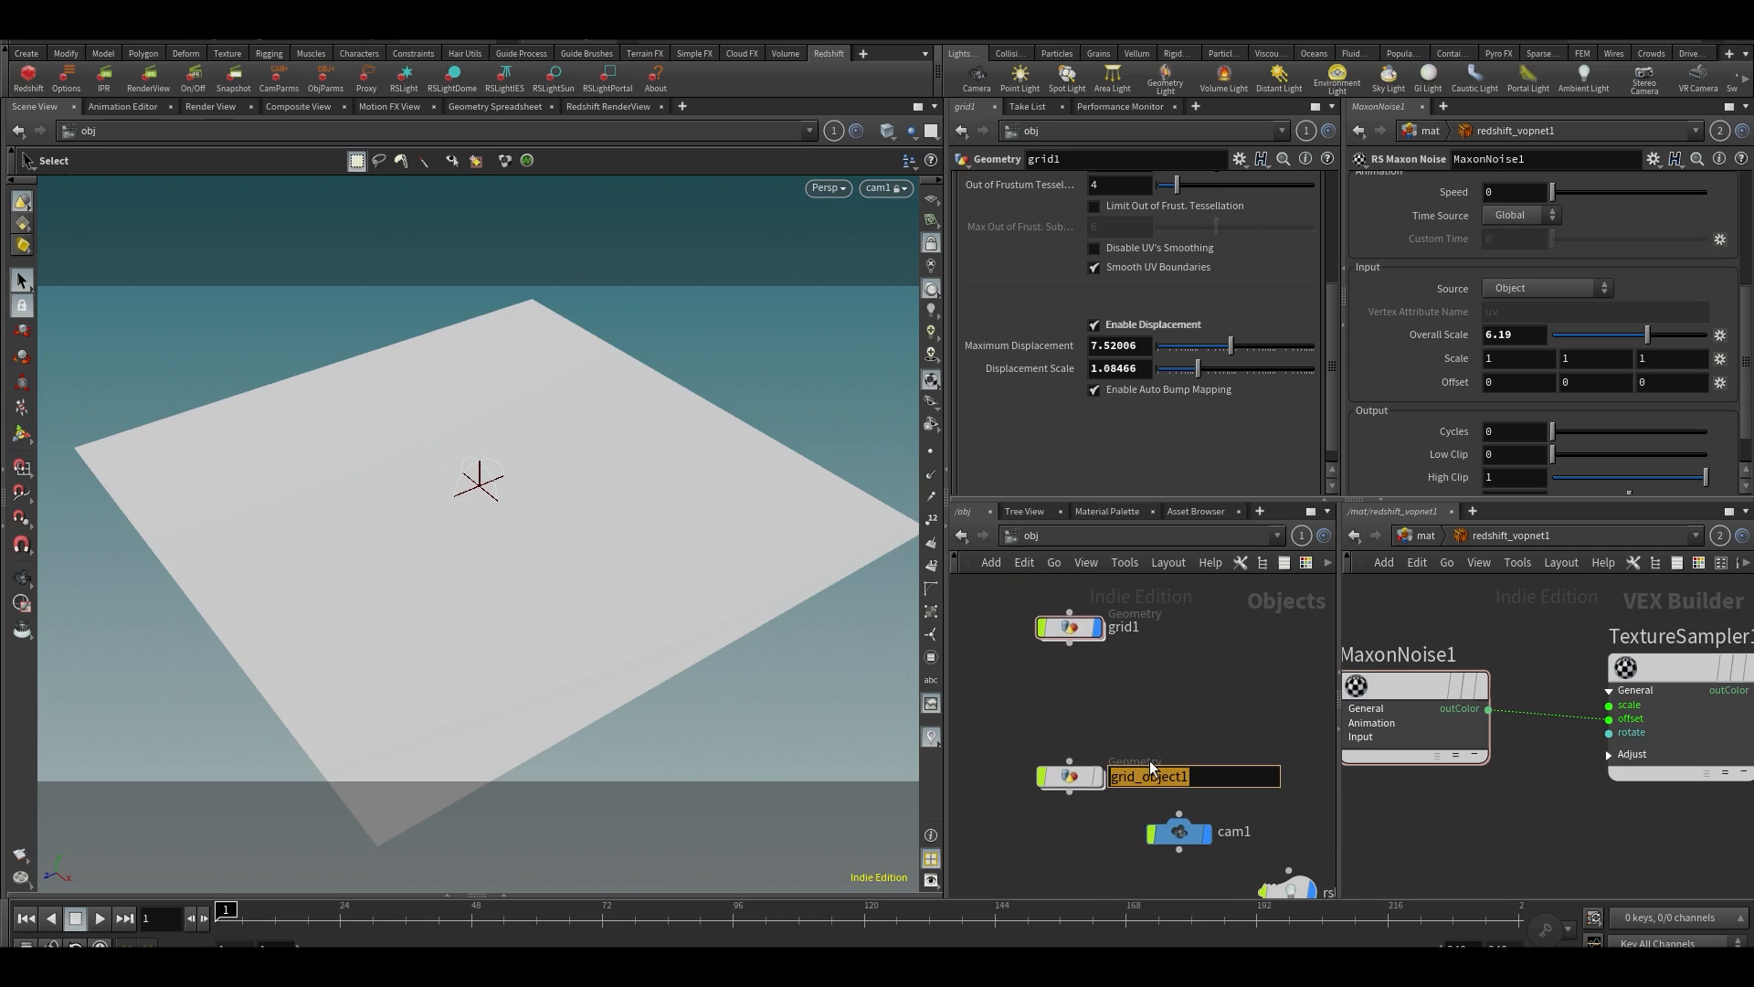
{"action": "type", "text": "Heightfield_Displacement"}
{"action": "key", "text": "Return"}
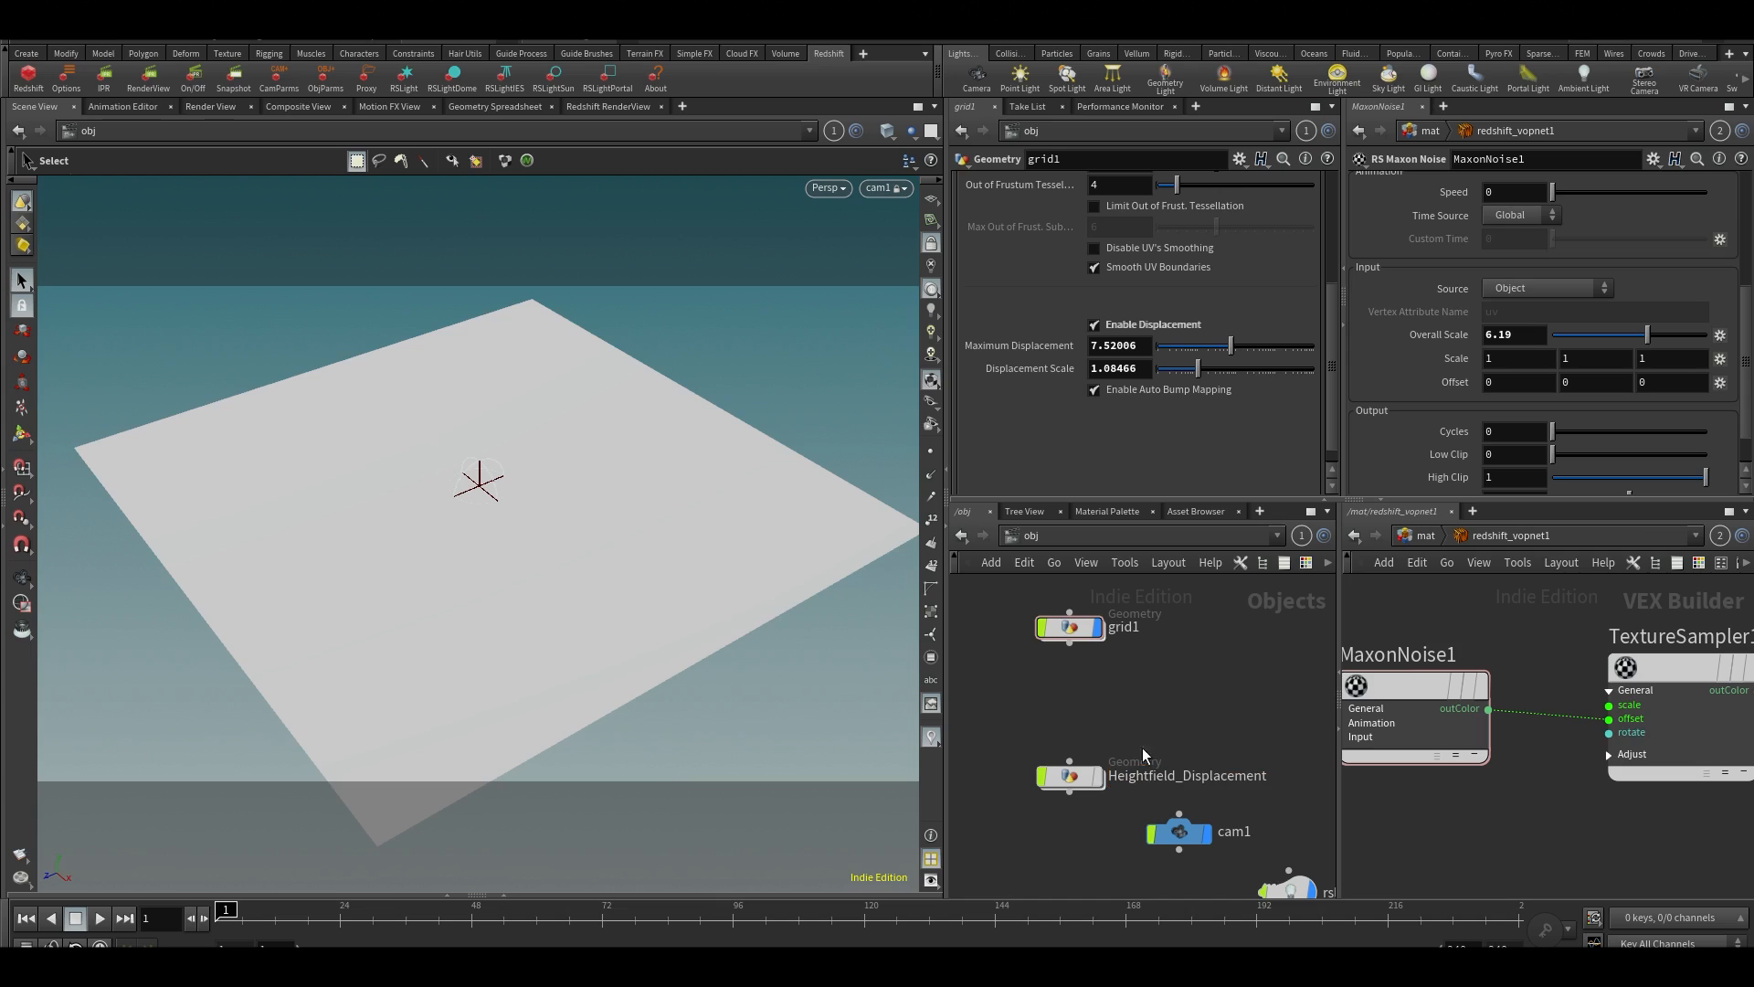
{"action": "middle_click_drag", "start_coordinate": [986, 704], "coordinate": [1008, 704]}
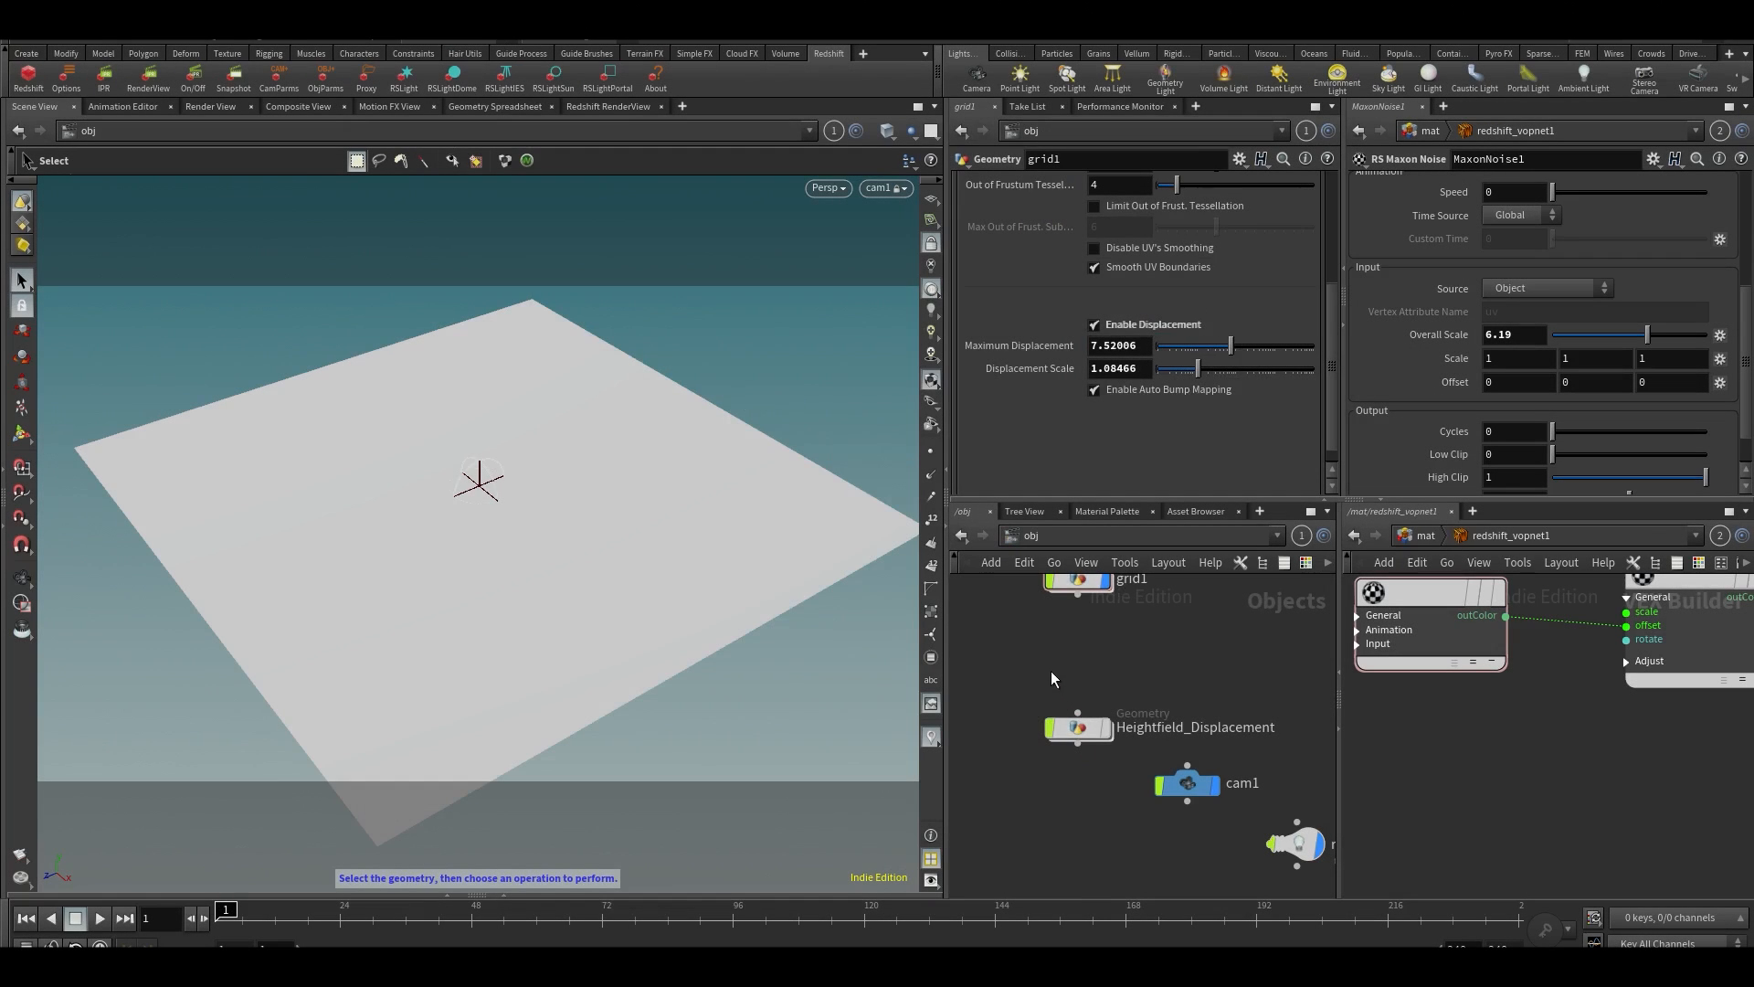
Duplicate the Heightfield_Displacement object and name the copy COP_displacement
{"action": "left_click", "coordinate": [1078, 727]}
{"action": "key", "text": "ctrl+c"}
{"action": "key", "text": "ctrl+v"}
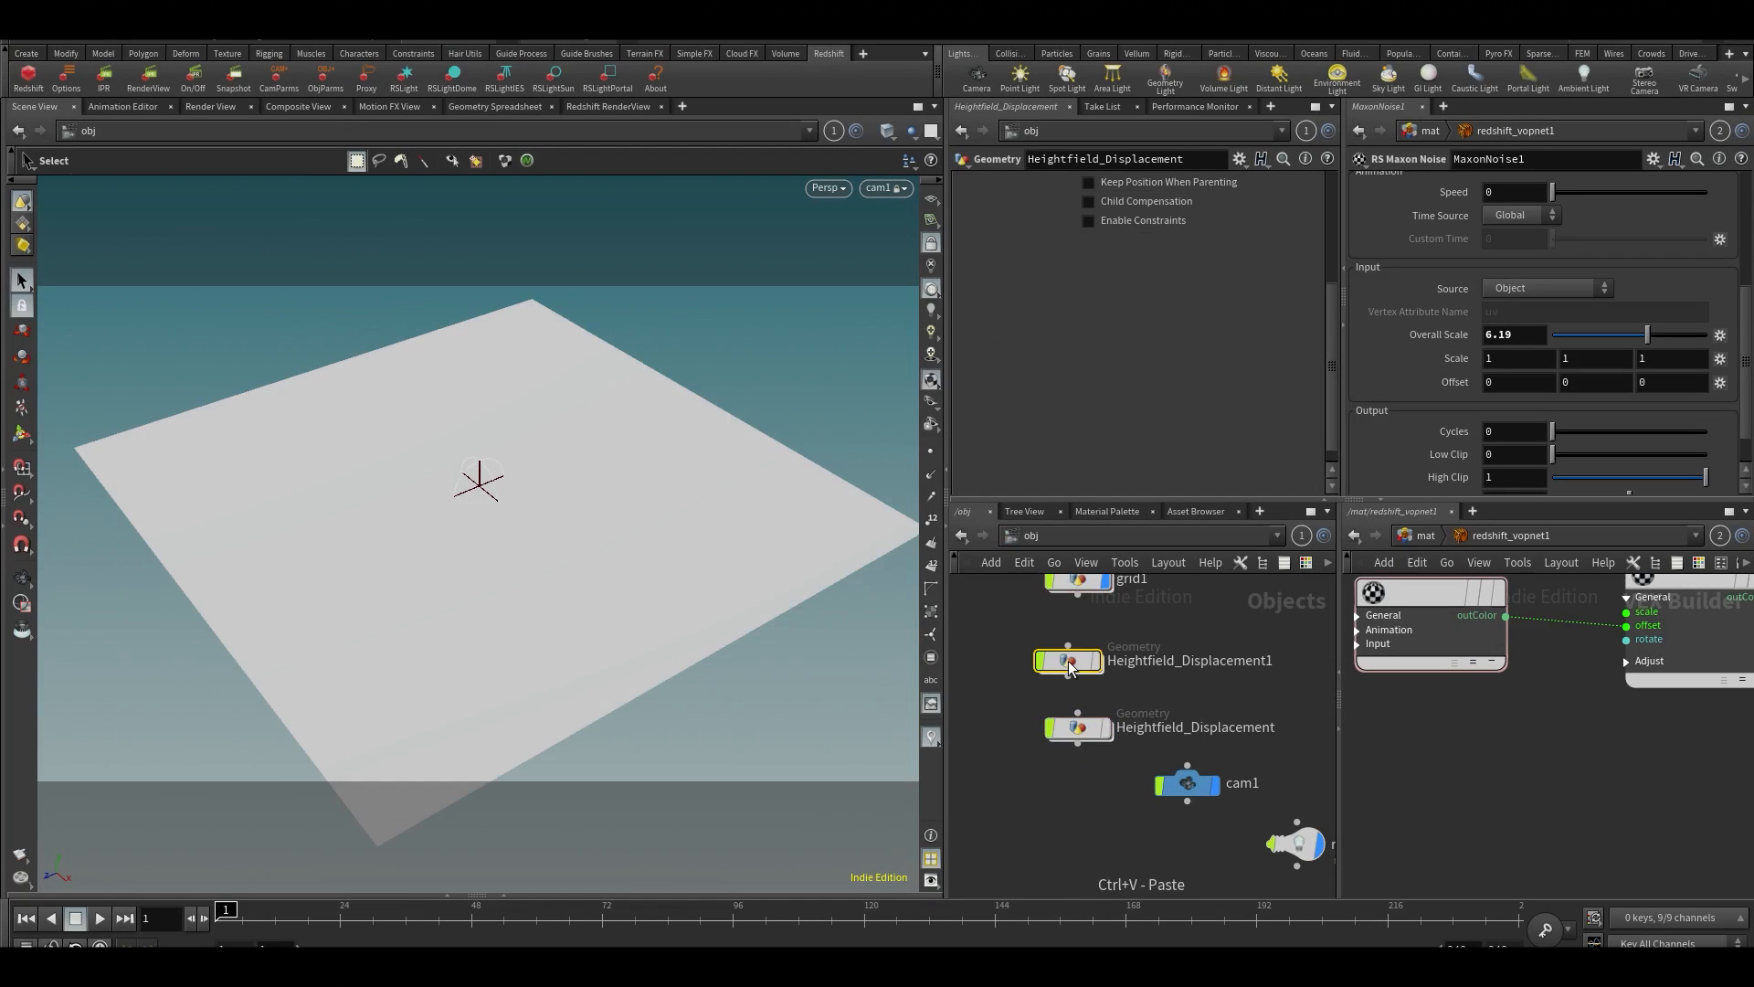
{"action": "left_click", "coordinate": [1214, 674]}
{"action": "double_click", "coordinate": [1214, 661]}
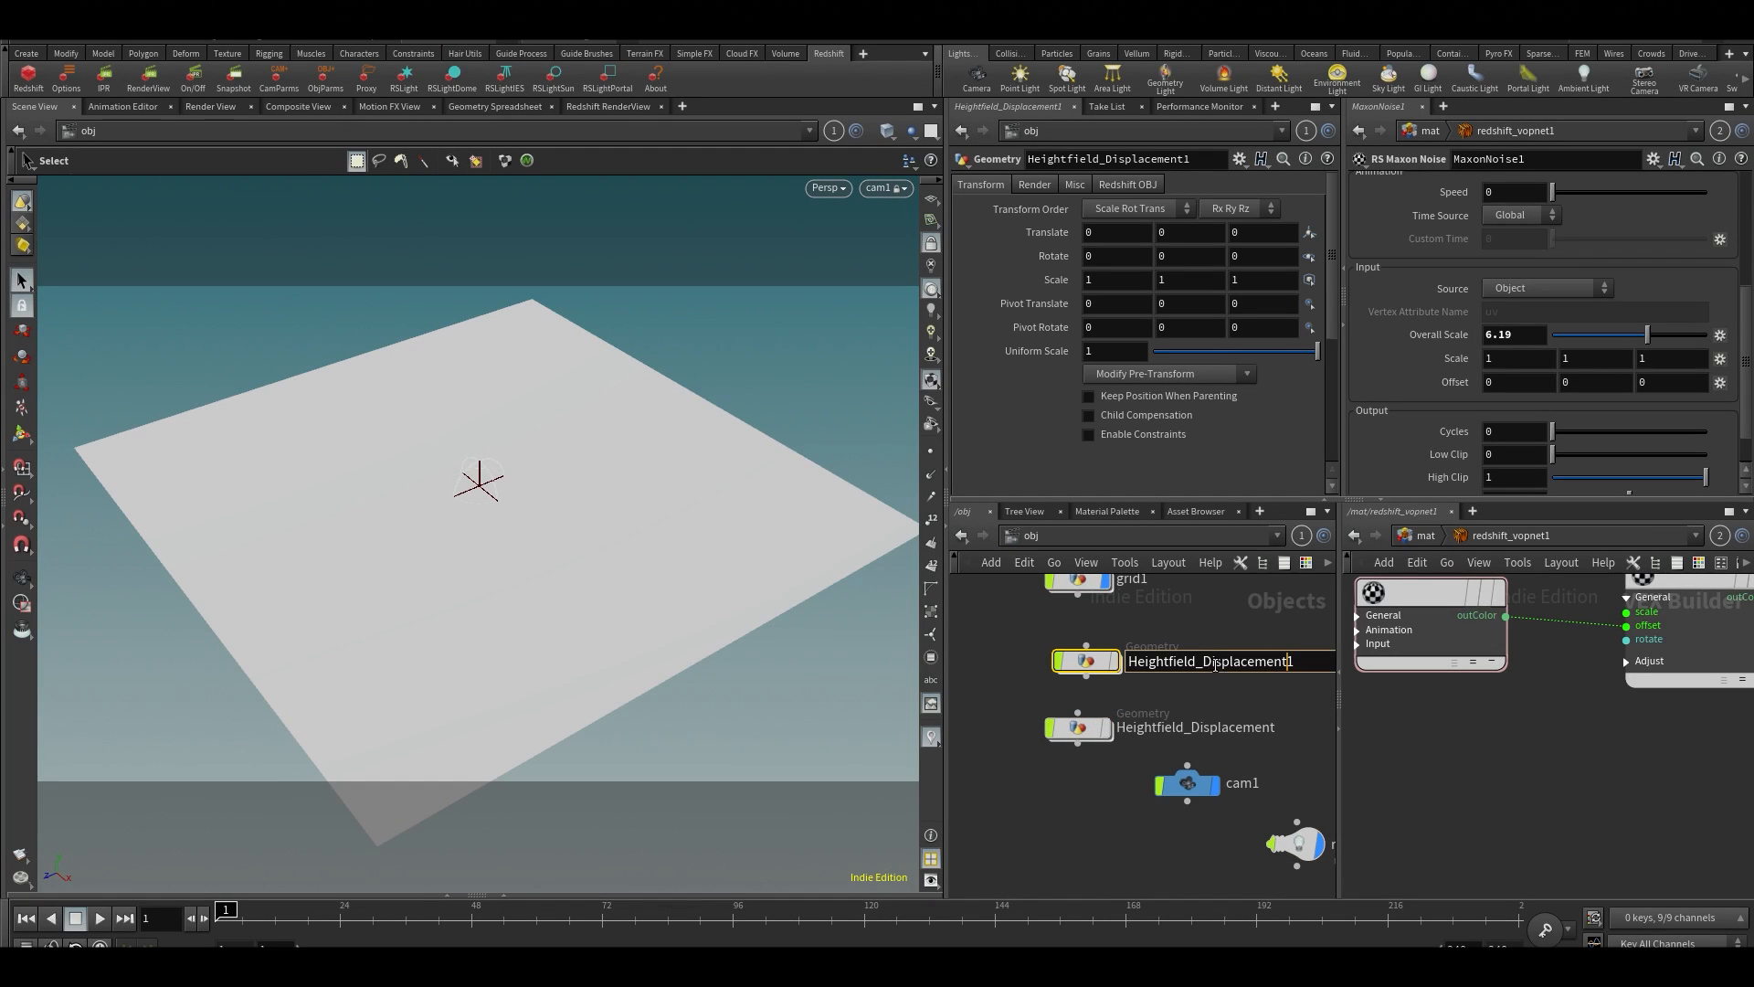
{"action": "left_click_drag", "start_coordinate": [1214, 661], "coordinate": [1647, 715]}
{"action": "key", "text": "ctrl+a"}
{"action": "type", "text": "COP_displacement"}
{"action": "key", "text": "Return"}
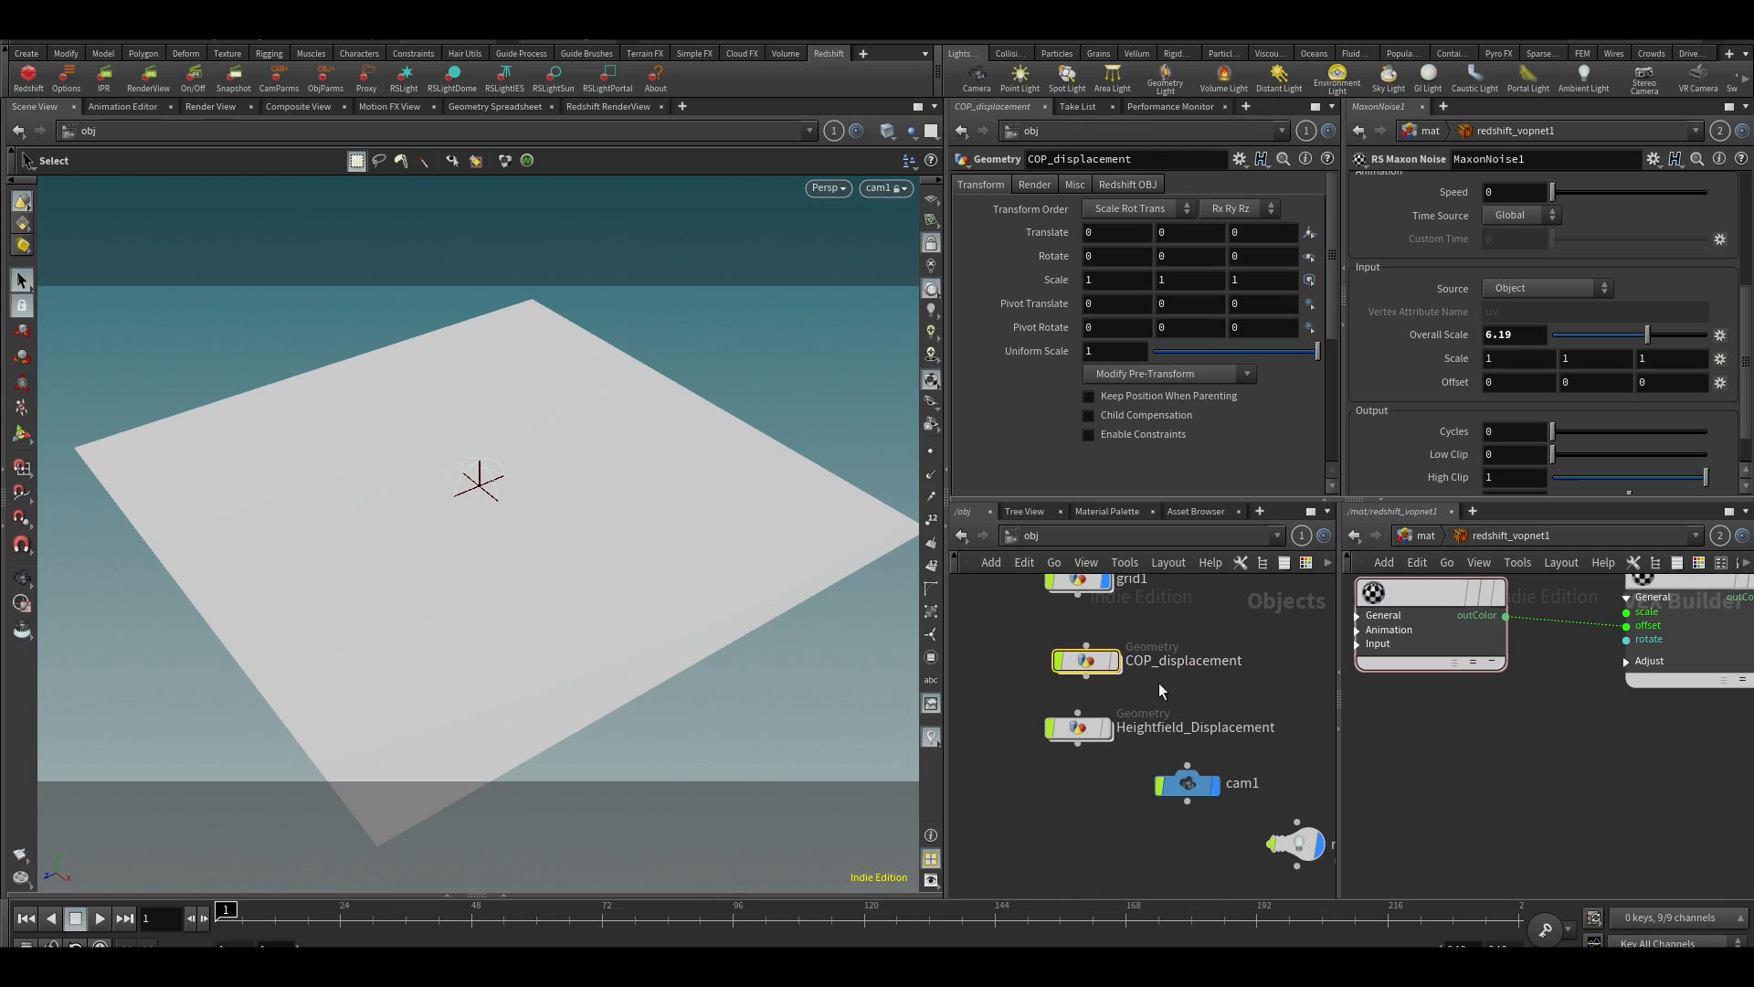
Inside COP_displacement, delete the heightfield, heightfield project and heightfield blur nodes, and connect merge1 to OUT
{"action": "double_click", "coordinate": [1078, 680]}
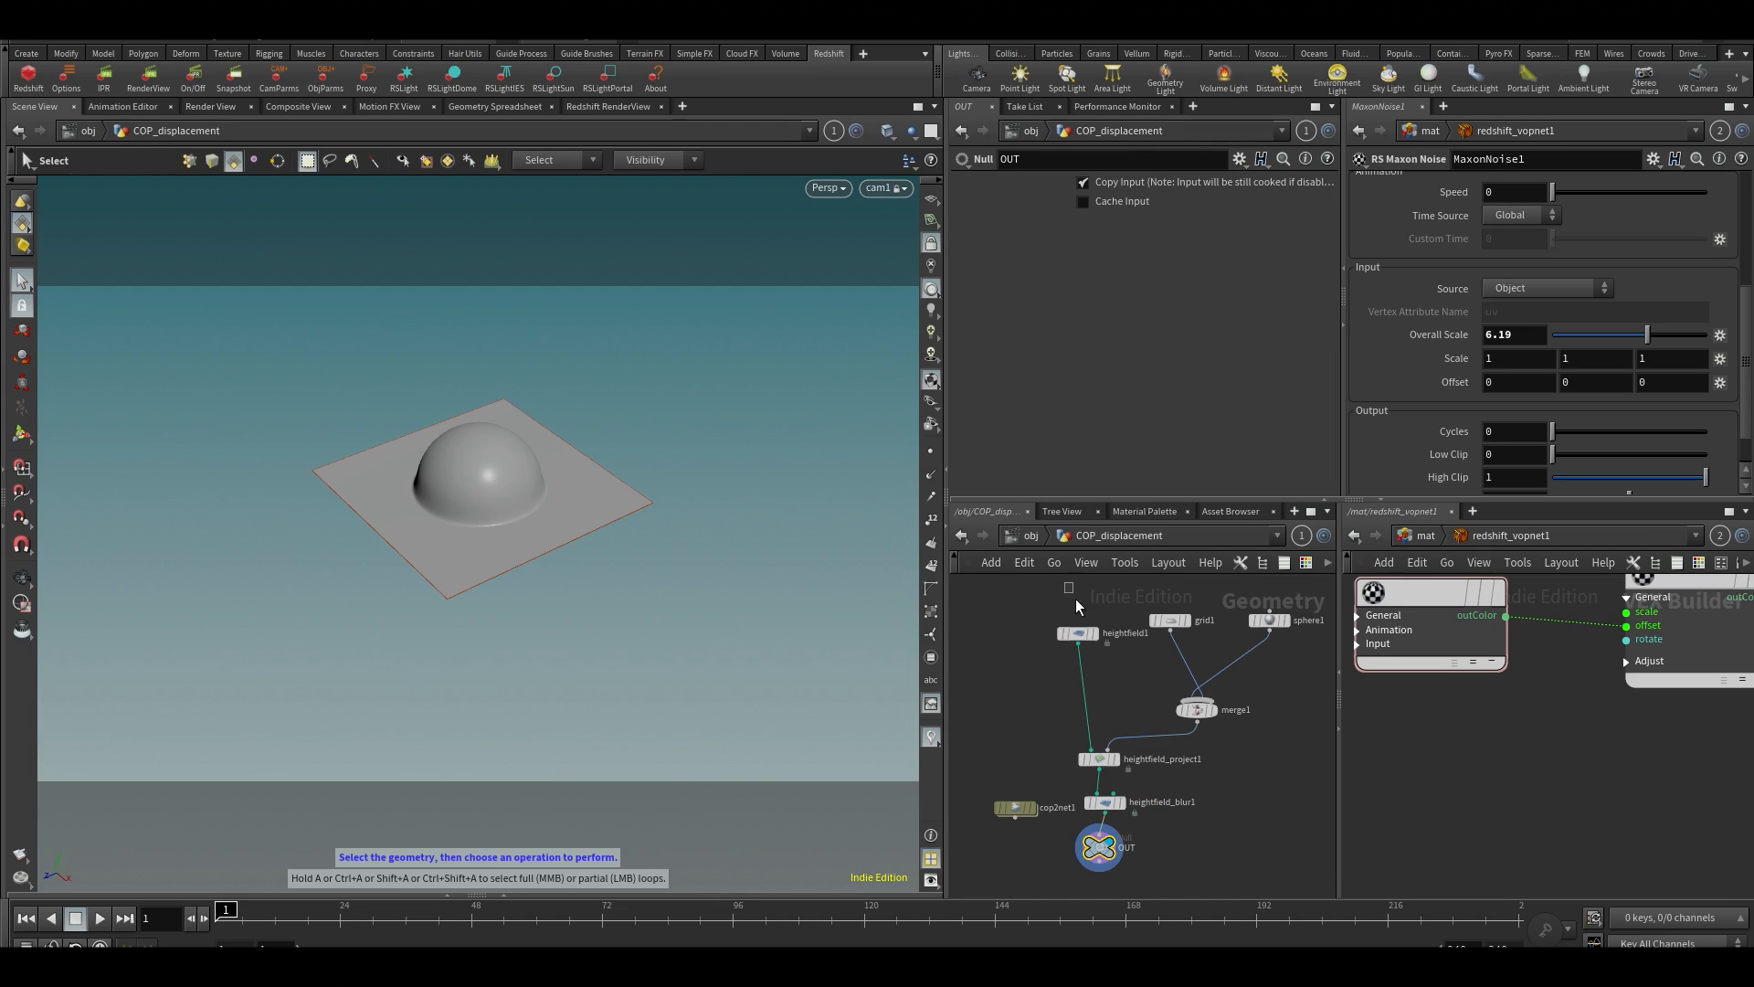
{"action": "left_click_drag", "start_coordinate": [1076, 599], "coordinate": [1195, 784]}
{"action": "key", "text": "Delete"}
{"action": "scroll", "coordinate": [1192, 784], "scroll_direction": "up", "scroll_amount": 3}
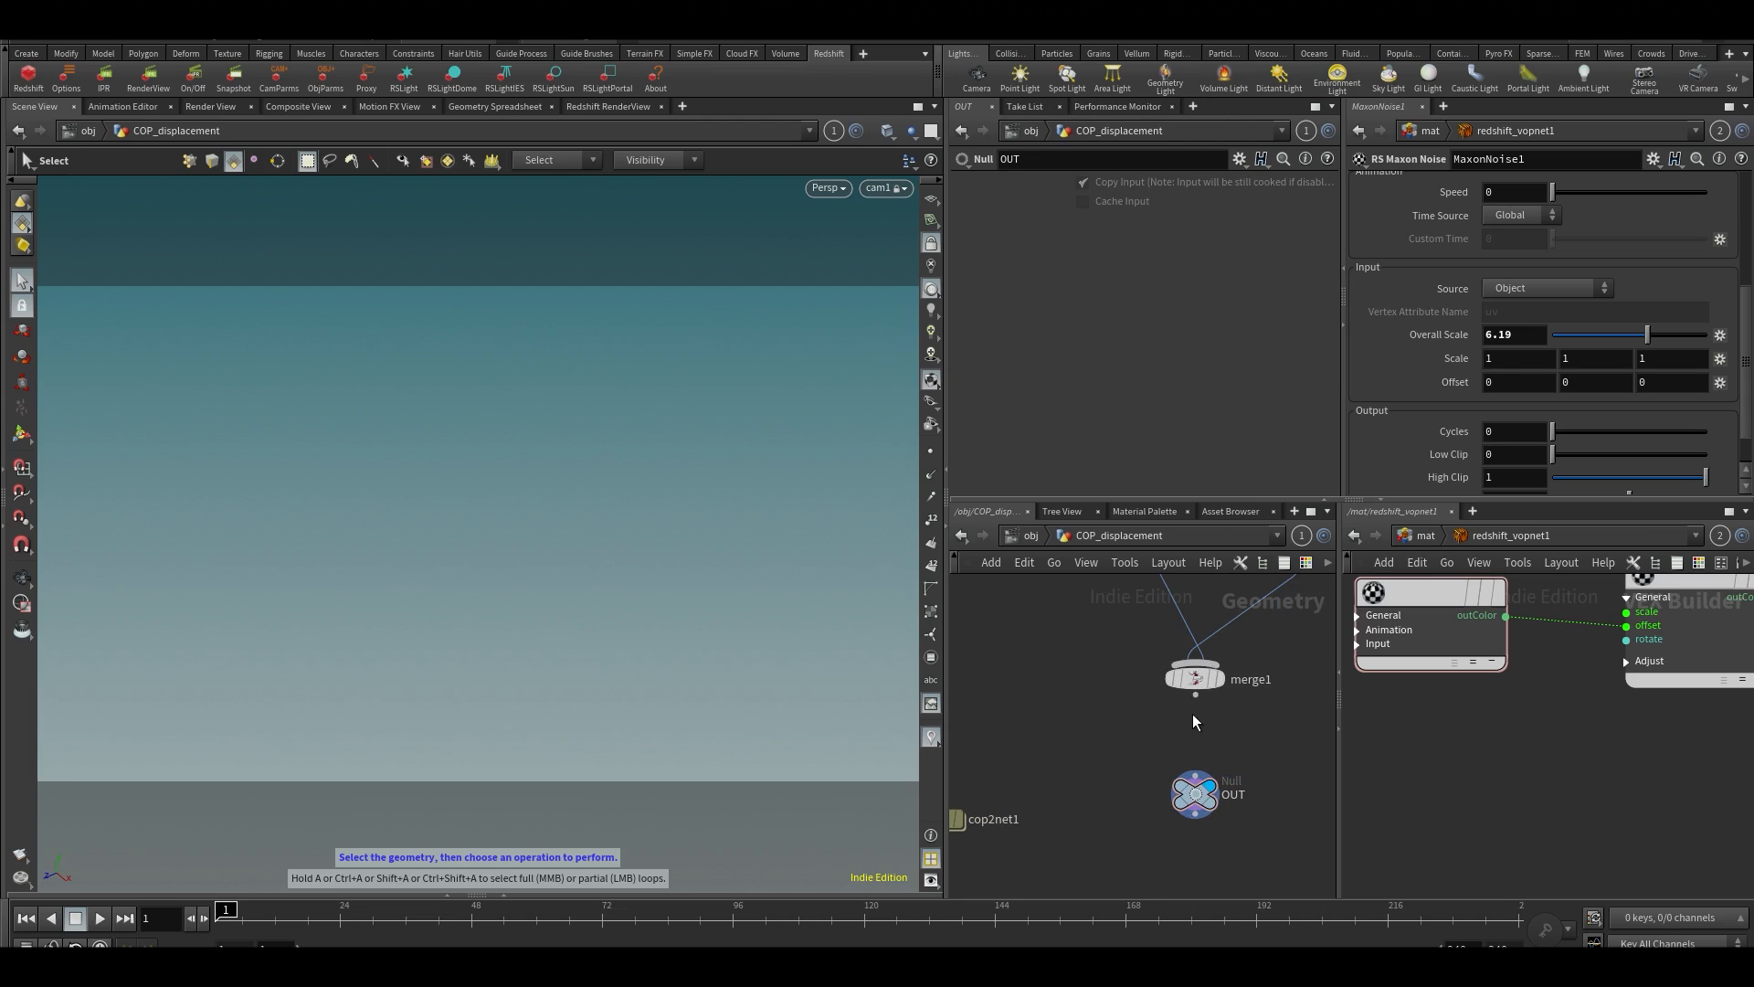
{"action": "left_click", "coordinate": [1195, 696]}
{"action": "left_click", "coordinate": [1197, 774]}
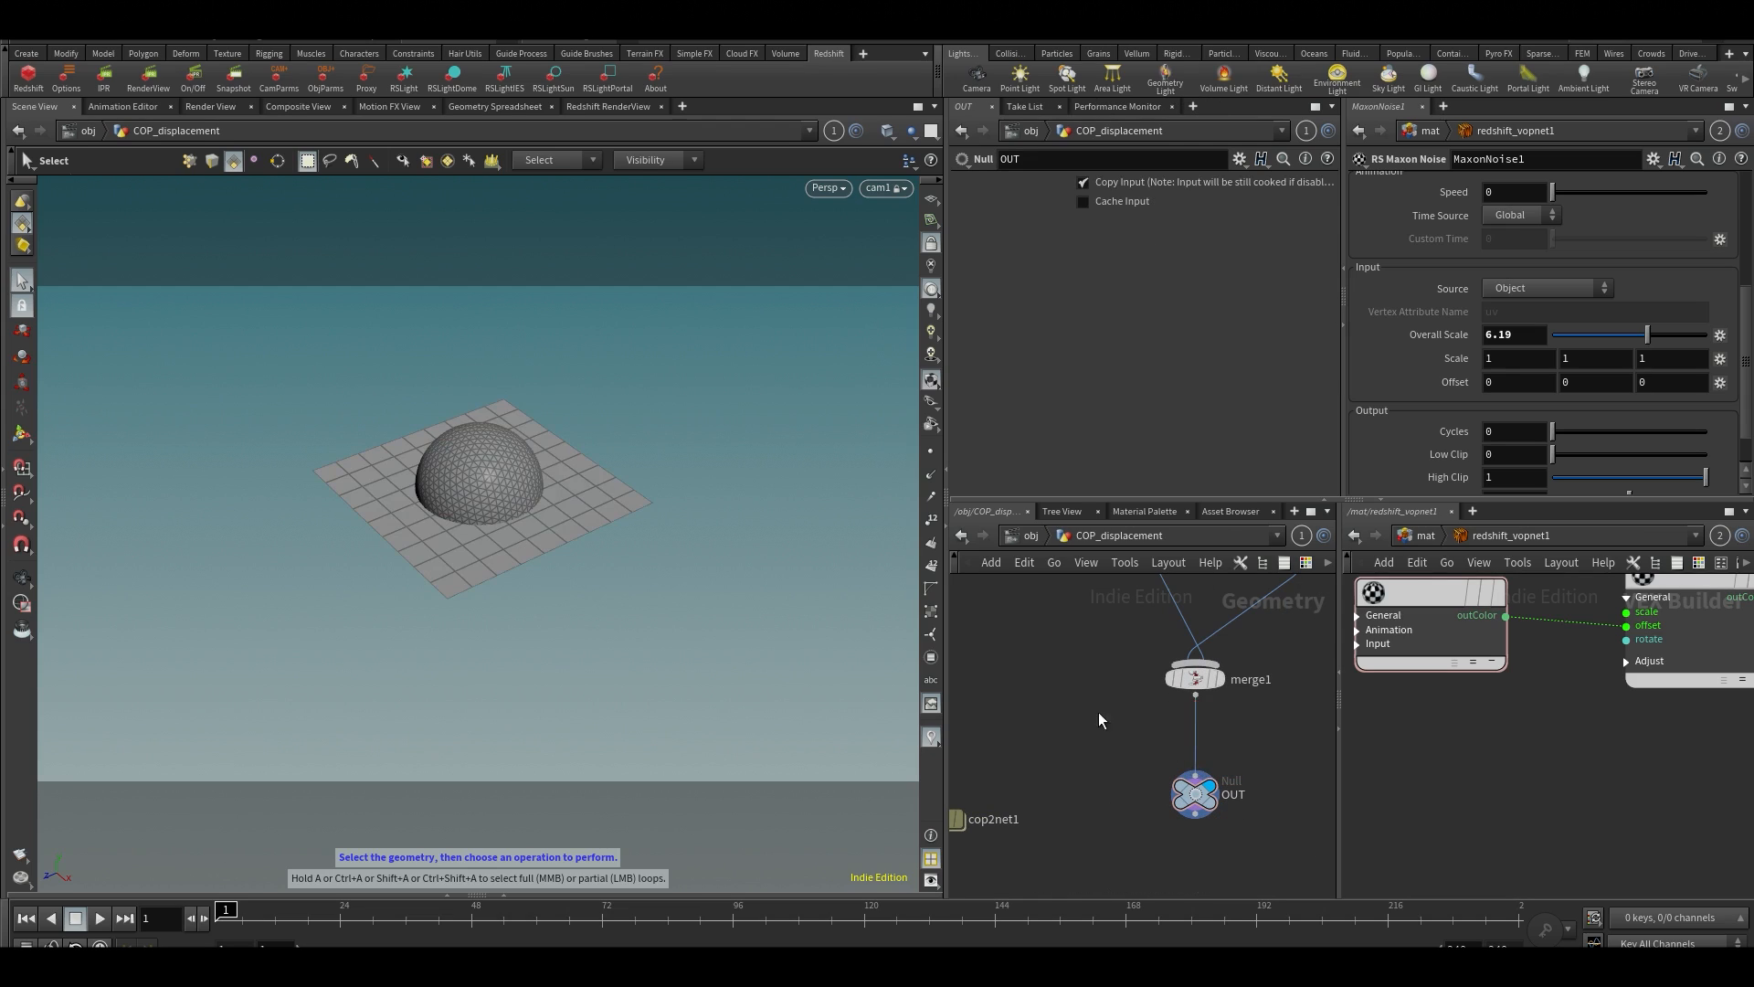
Select the cop2net1 node and move it up level with merge1
{"action": "middle_click_drag", "start_coordinate": [1067, 723], "coordinate": [1133, 693]}
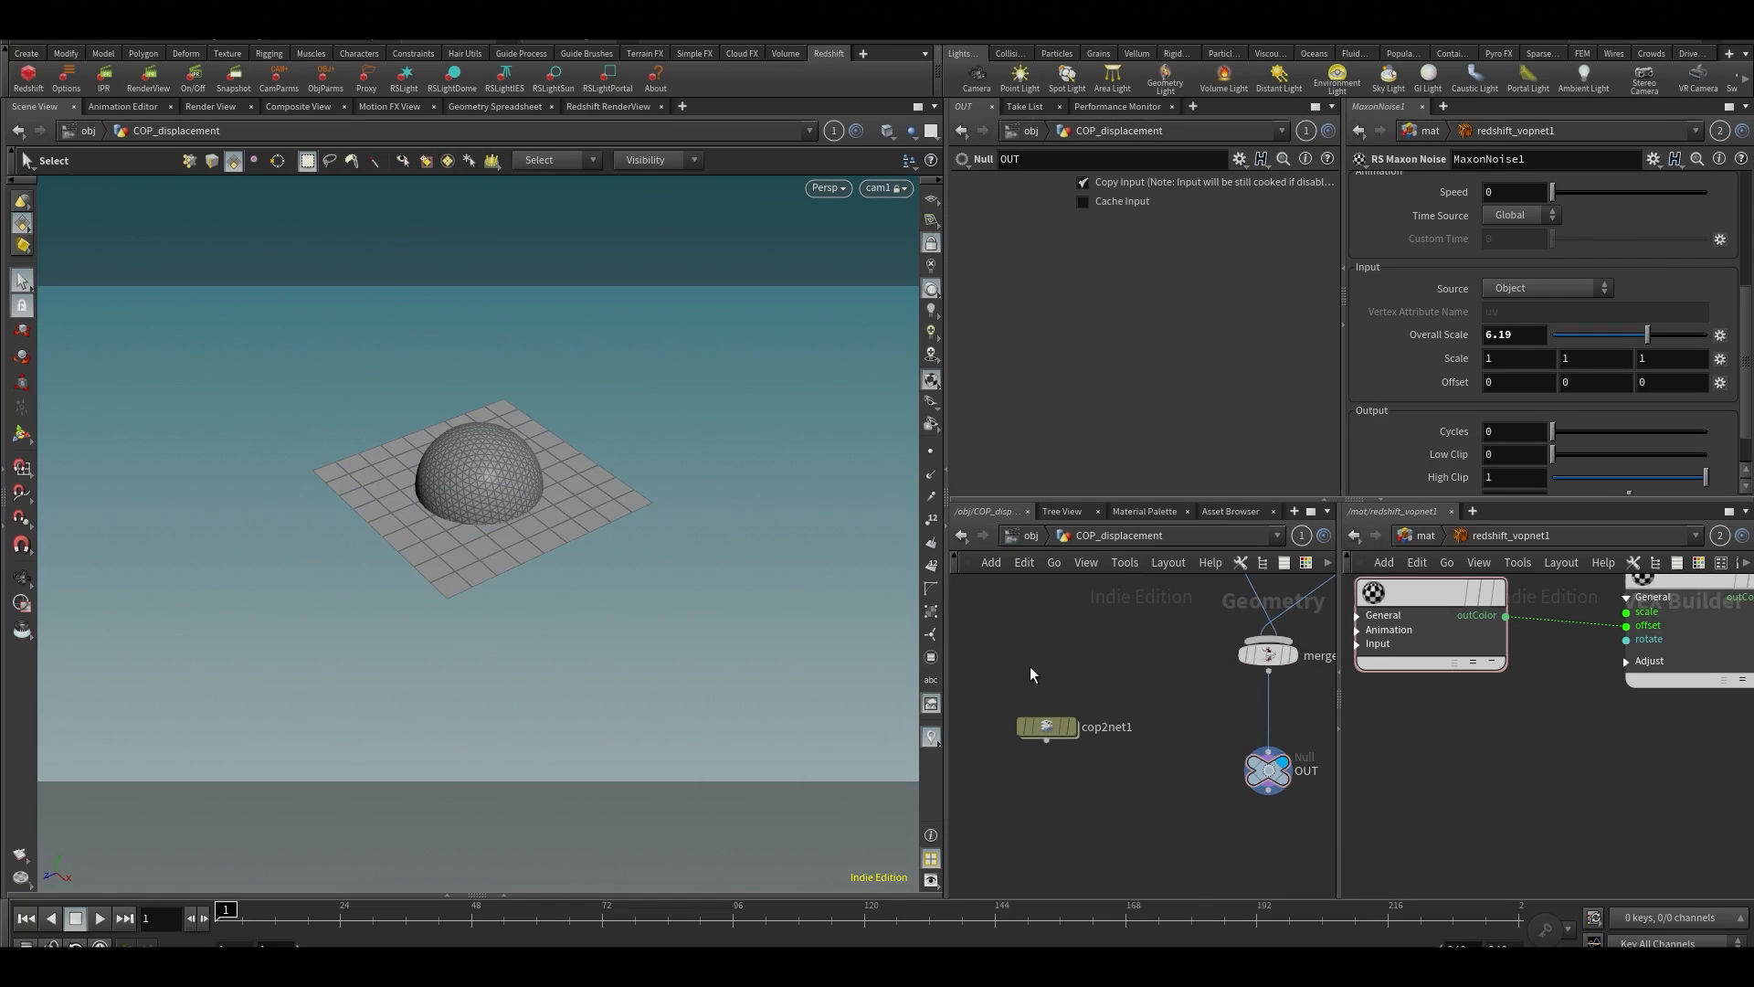
{"action": "left_click_drag", "start_coordinate": [1029, 670], "coordinate": [1105, 809]}
{"action": "left_click", "coordinate": [1048, 729]}
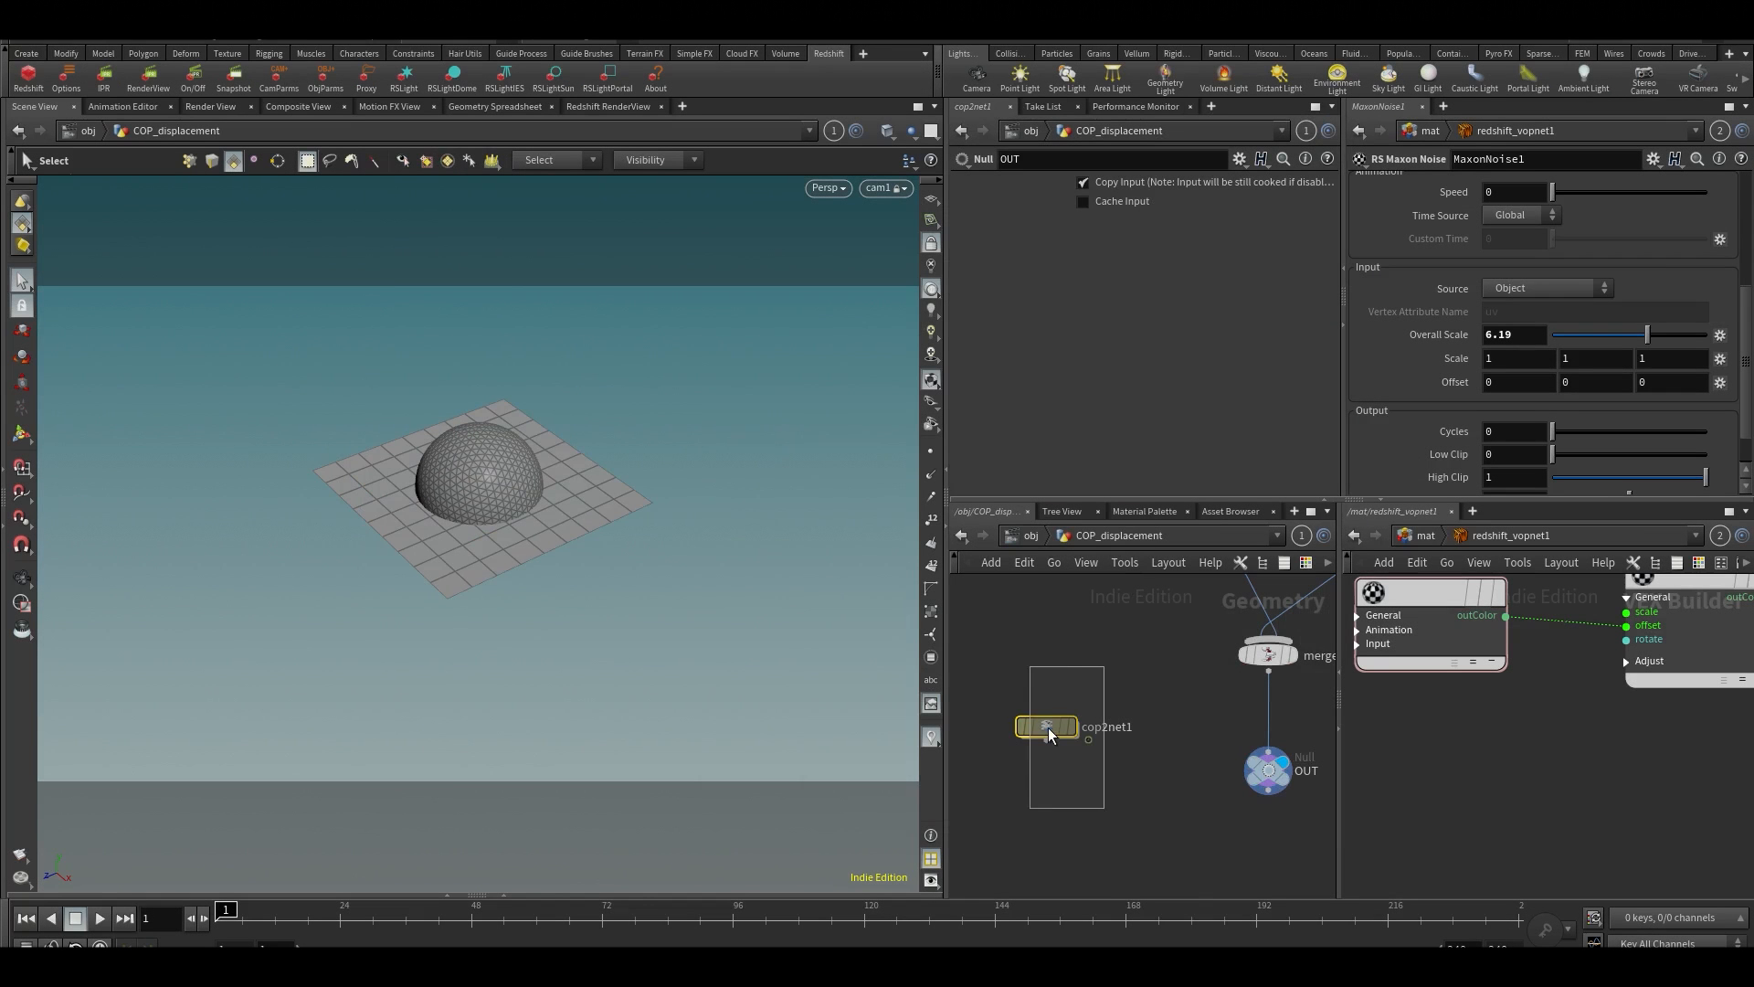
{"action": "left_click", "coordinate": [581, 108]}
{"action": "left_click", "coordinate": [40, 107]}
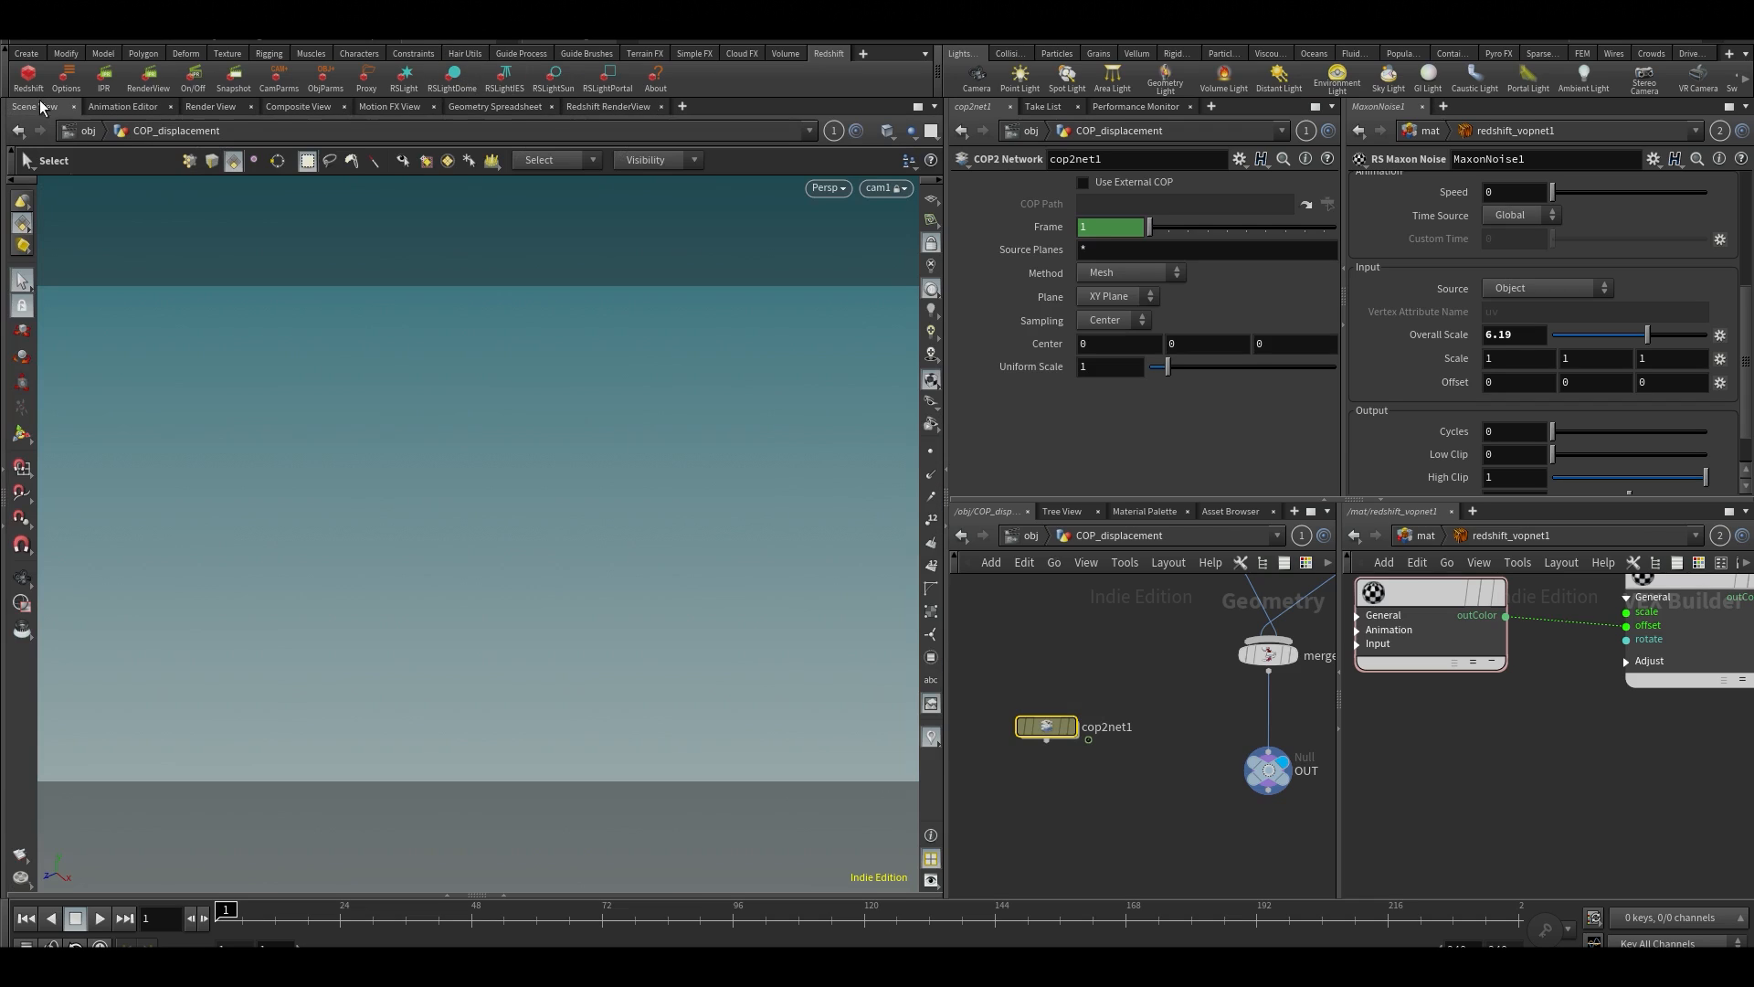
{"action": "left_click_drag", "start_coordinate": [1044, 728], "coordinate": [1069, 668]}
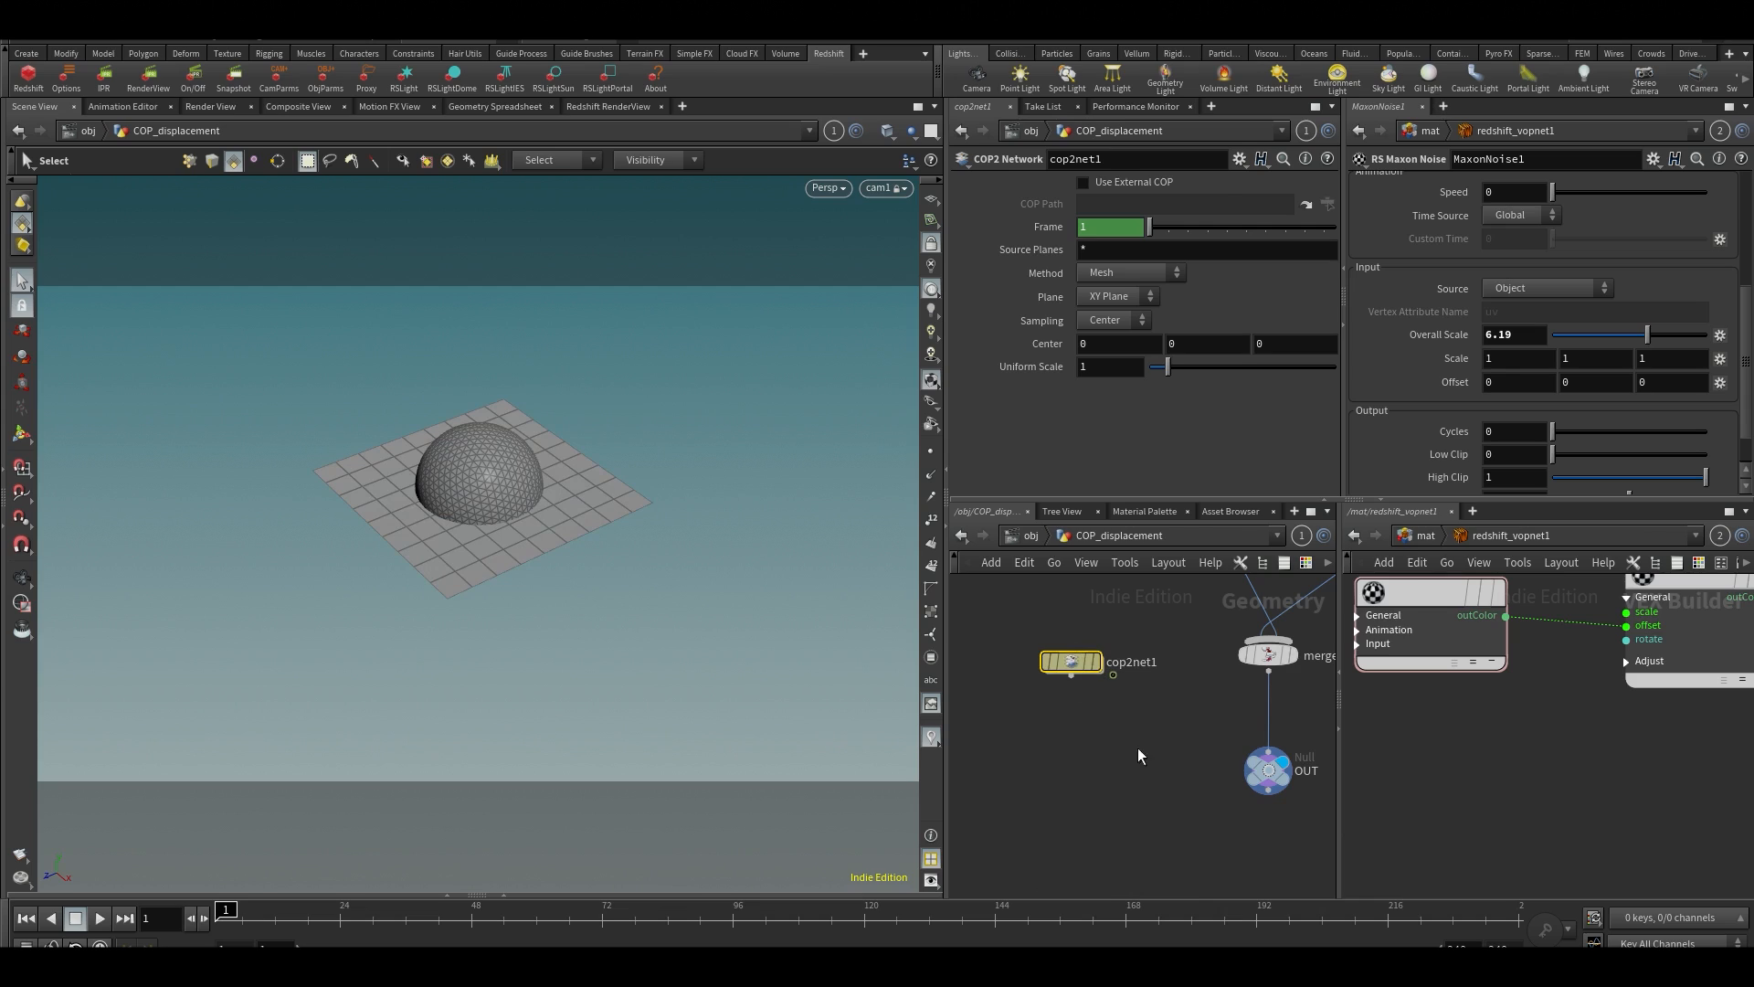
Inside cop2net1, delete the sopimport1 node, and bring the second network editor up to the mat level
{"action": "key", "text": "i"}
{"action": "left_click", "coordinate": [1422, 536]}
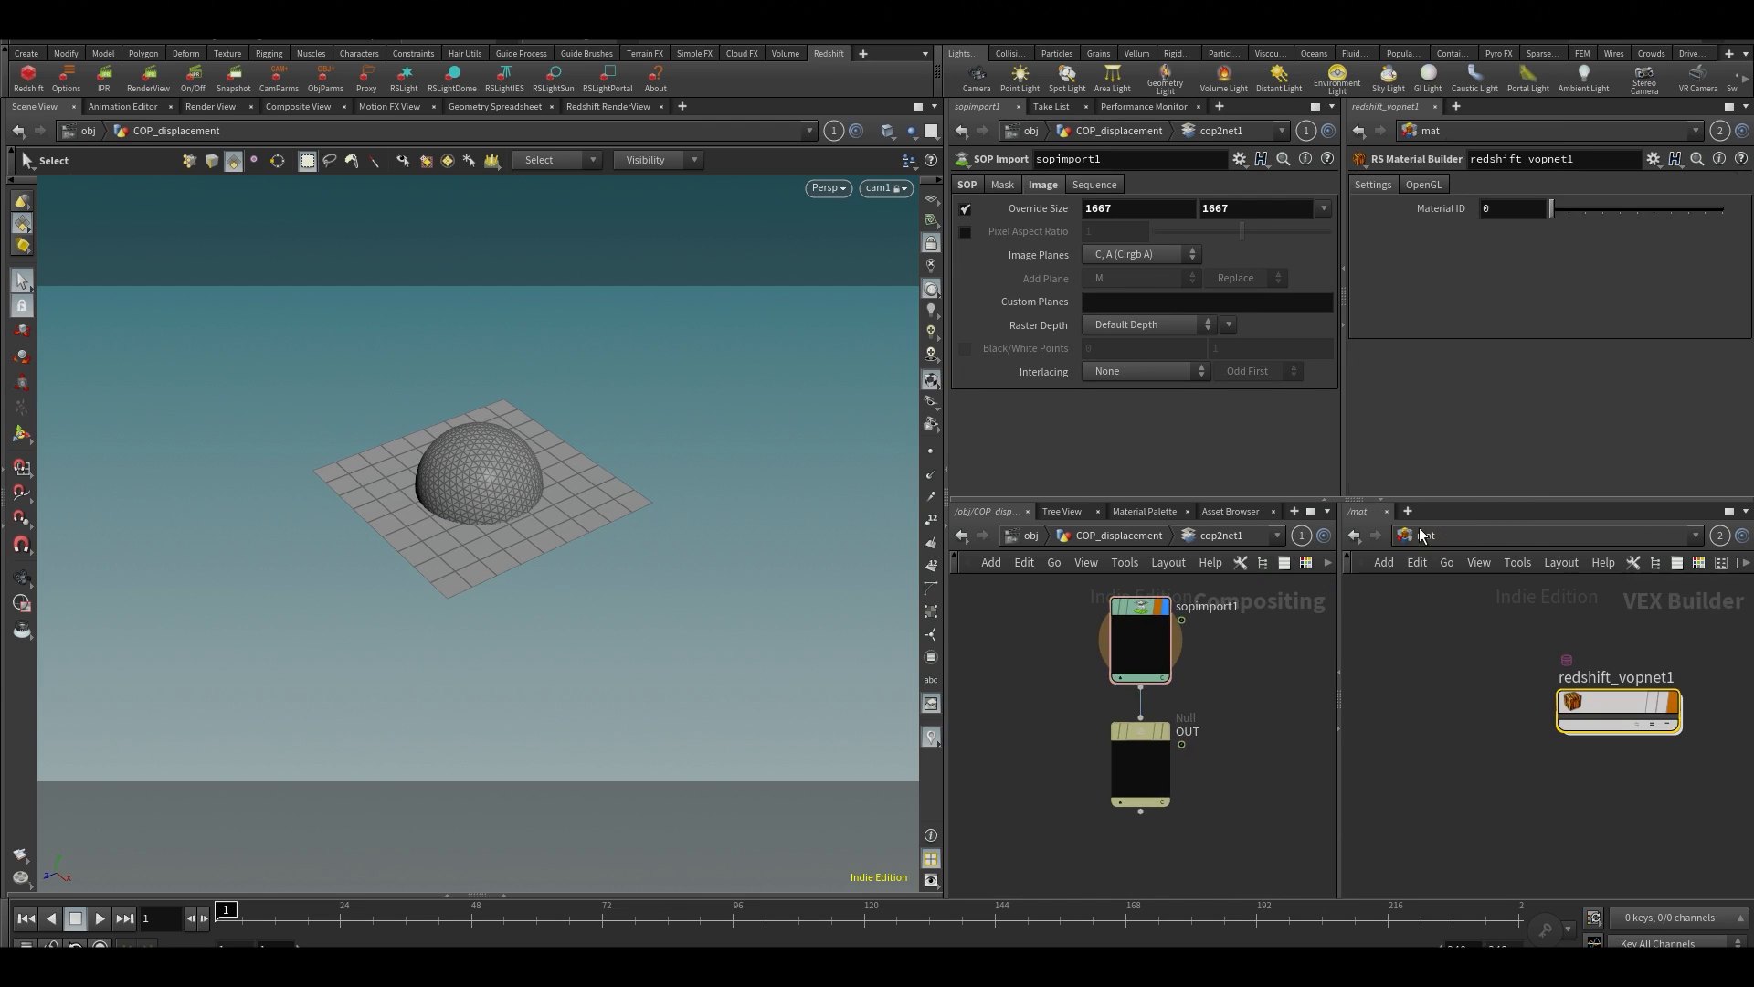
{"action": "key", "text": "h"}
{"action": "left_click_drag", "start_coordinate": [1031, 663], "coordinate": [1259, 716]}
{"action": "key", "text": "Delete"}
{"action": "scroll", "coordinate": [1198, 665], "scroll_direction": "up", "scroll_amount": 2}
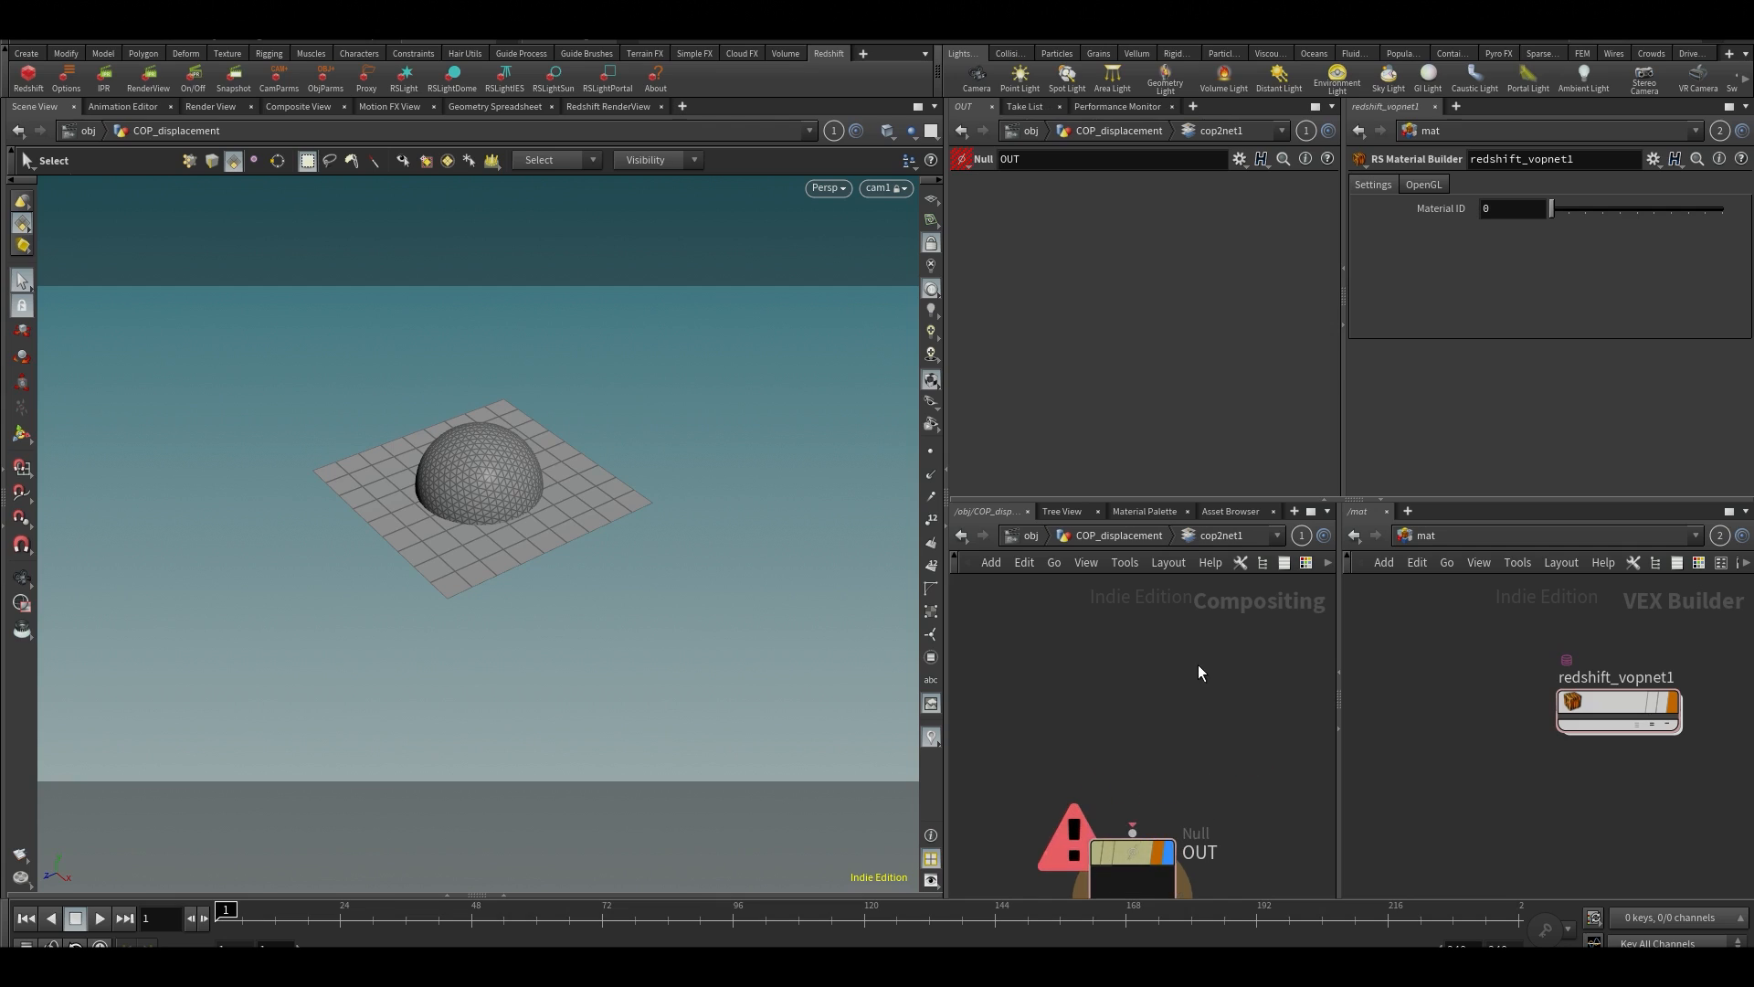
{"action": "middle_click_drag", "start_coordinate": [1153, 651], "coordinate": [1173, 646]}
{"action": "key", "text": "Tab"}
{"action": "left_click", "coordinate": [1109, 639]}
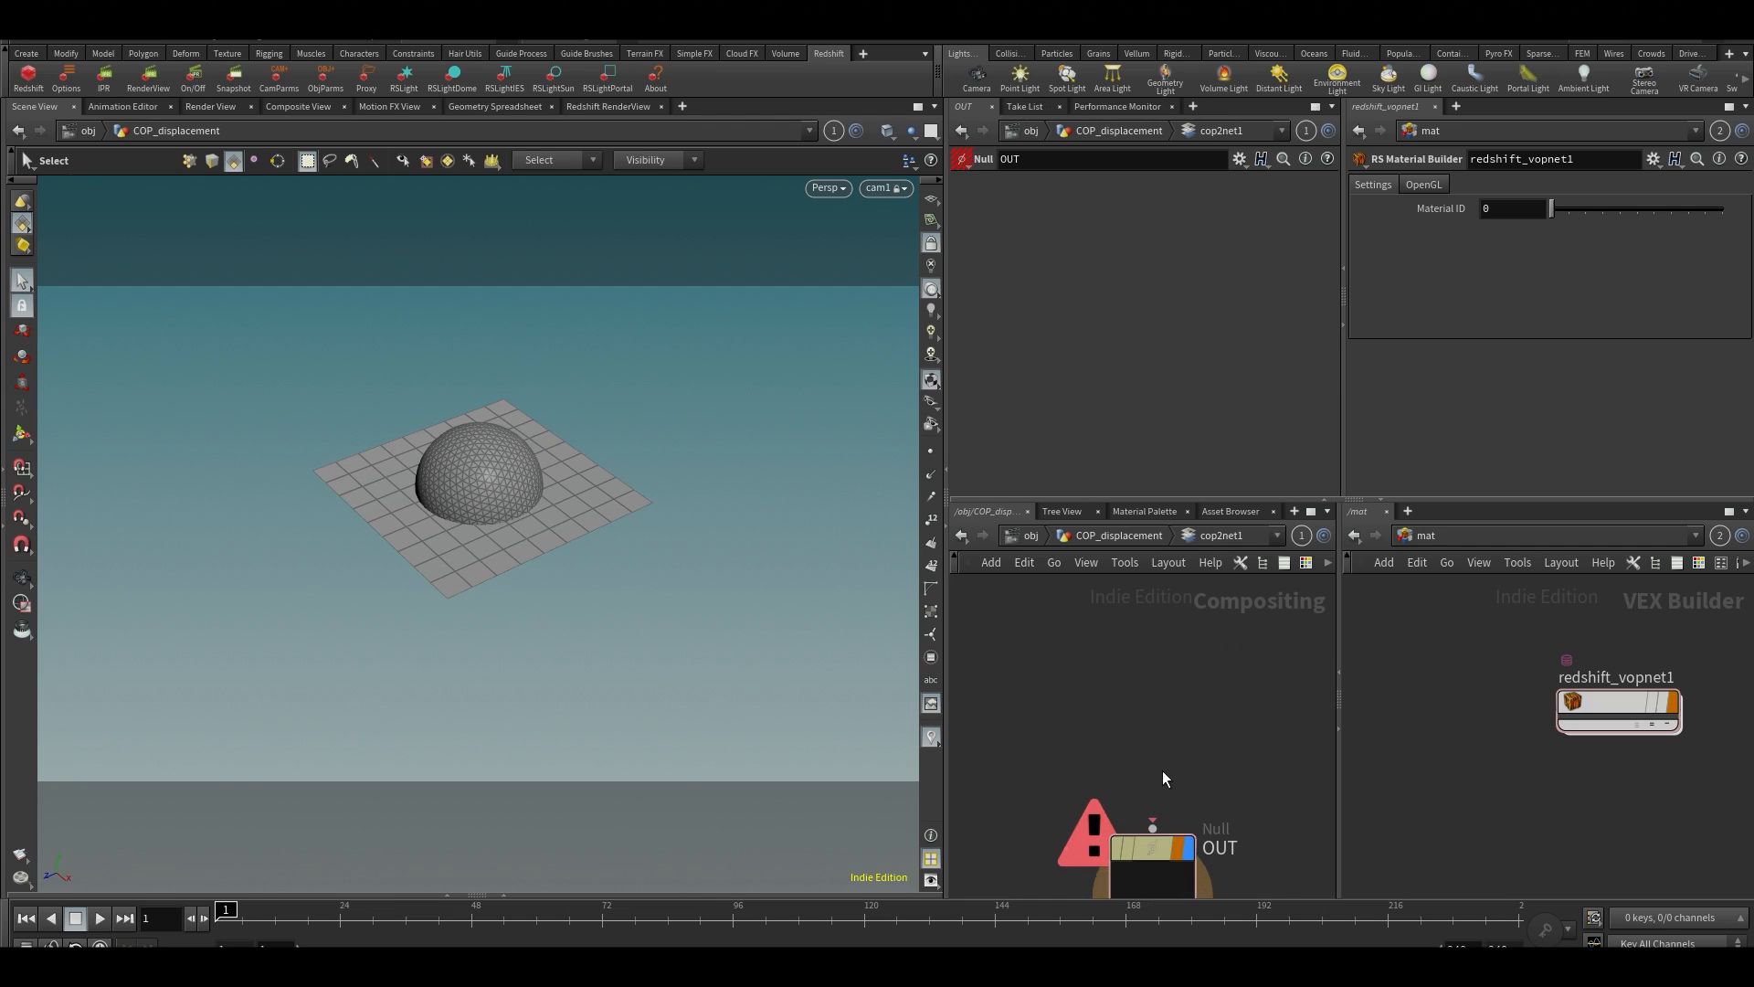
{"action": "mouse_move", "coordinate": [1151, 847]}
{"action": "left_mouse_down"}
{"action": "mouse_move", "coordinate": [1127, 847]}
{"action": "mouse_move", "coordinate": [1147, 827]}
{"action": "left_mouse_up"}
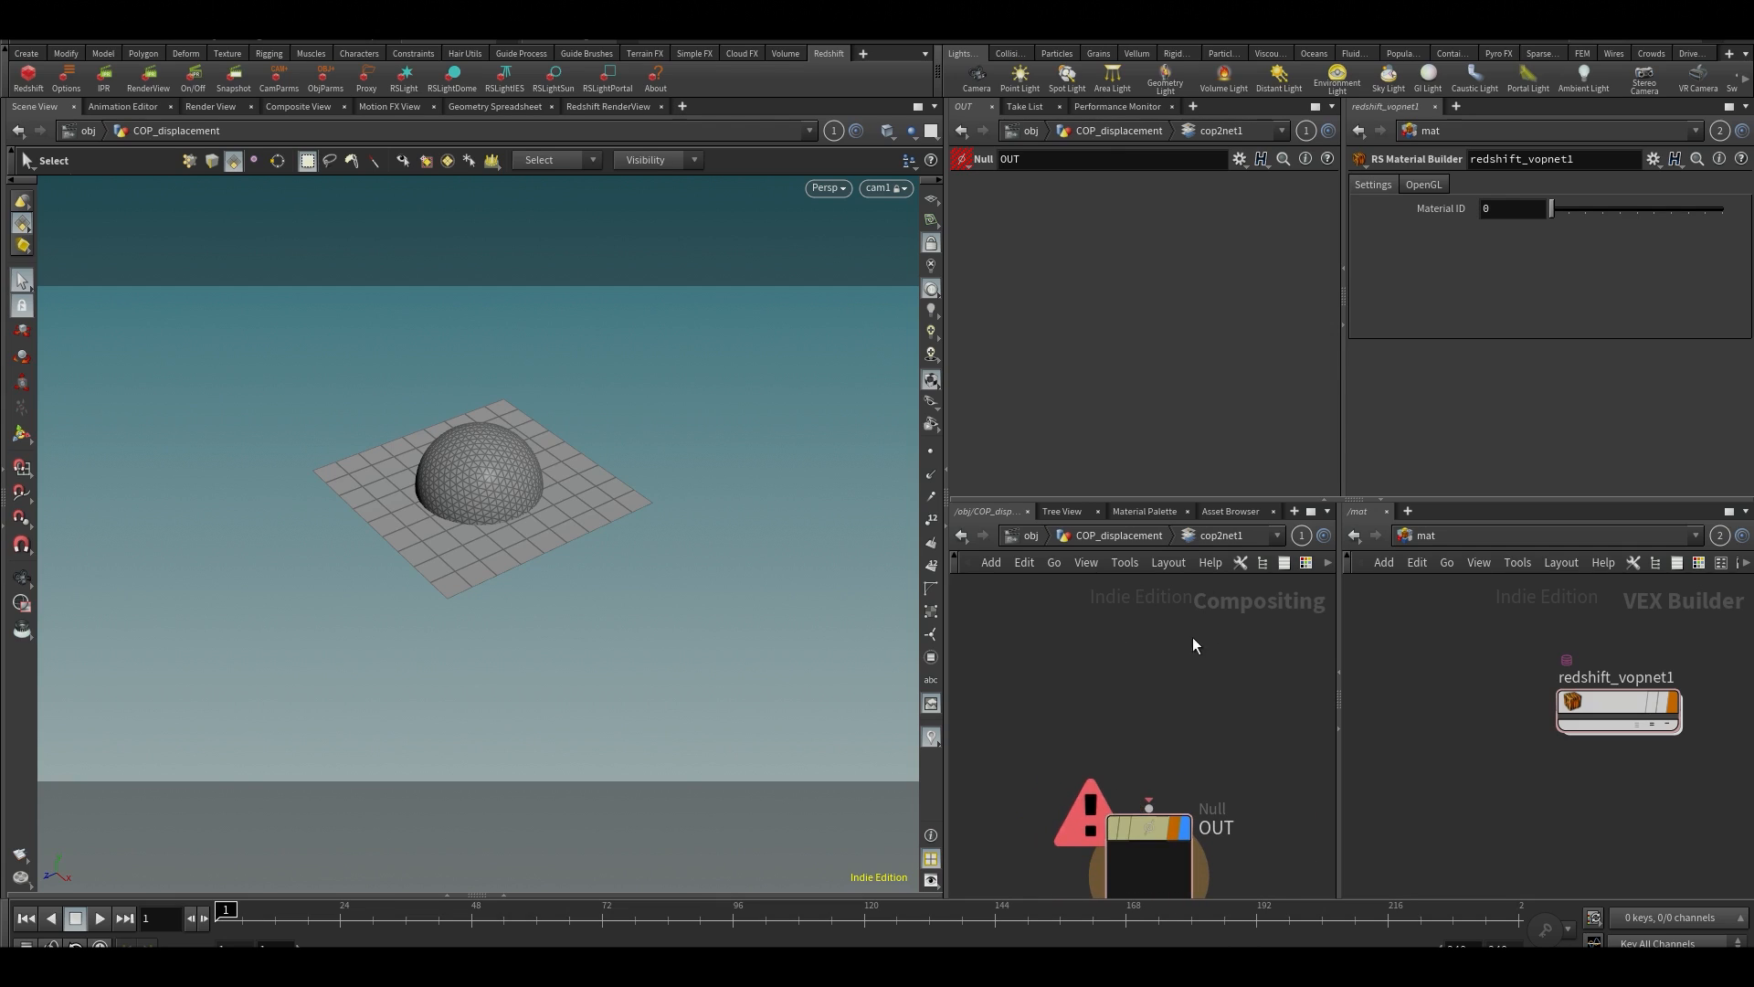
{"action": "key", "text": "Tab"}
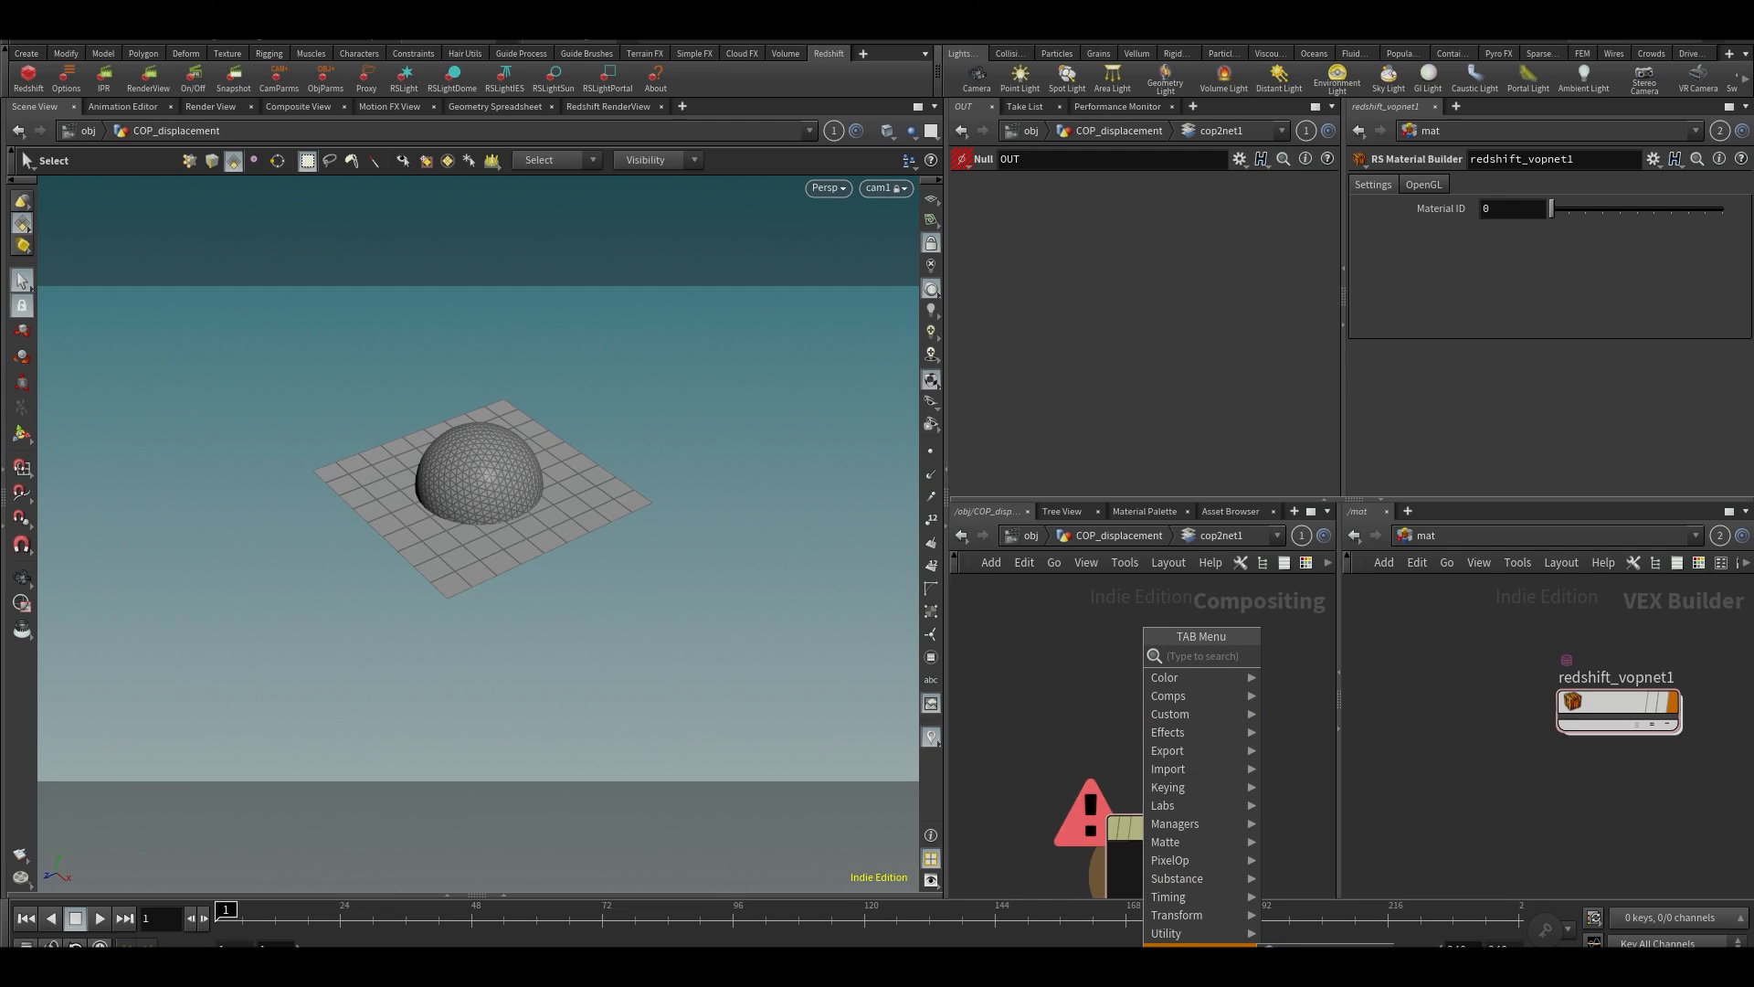
{"action": "left_click", "coordinate": [1214, 581]}
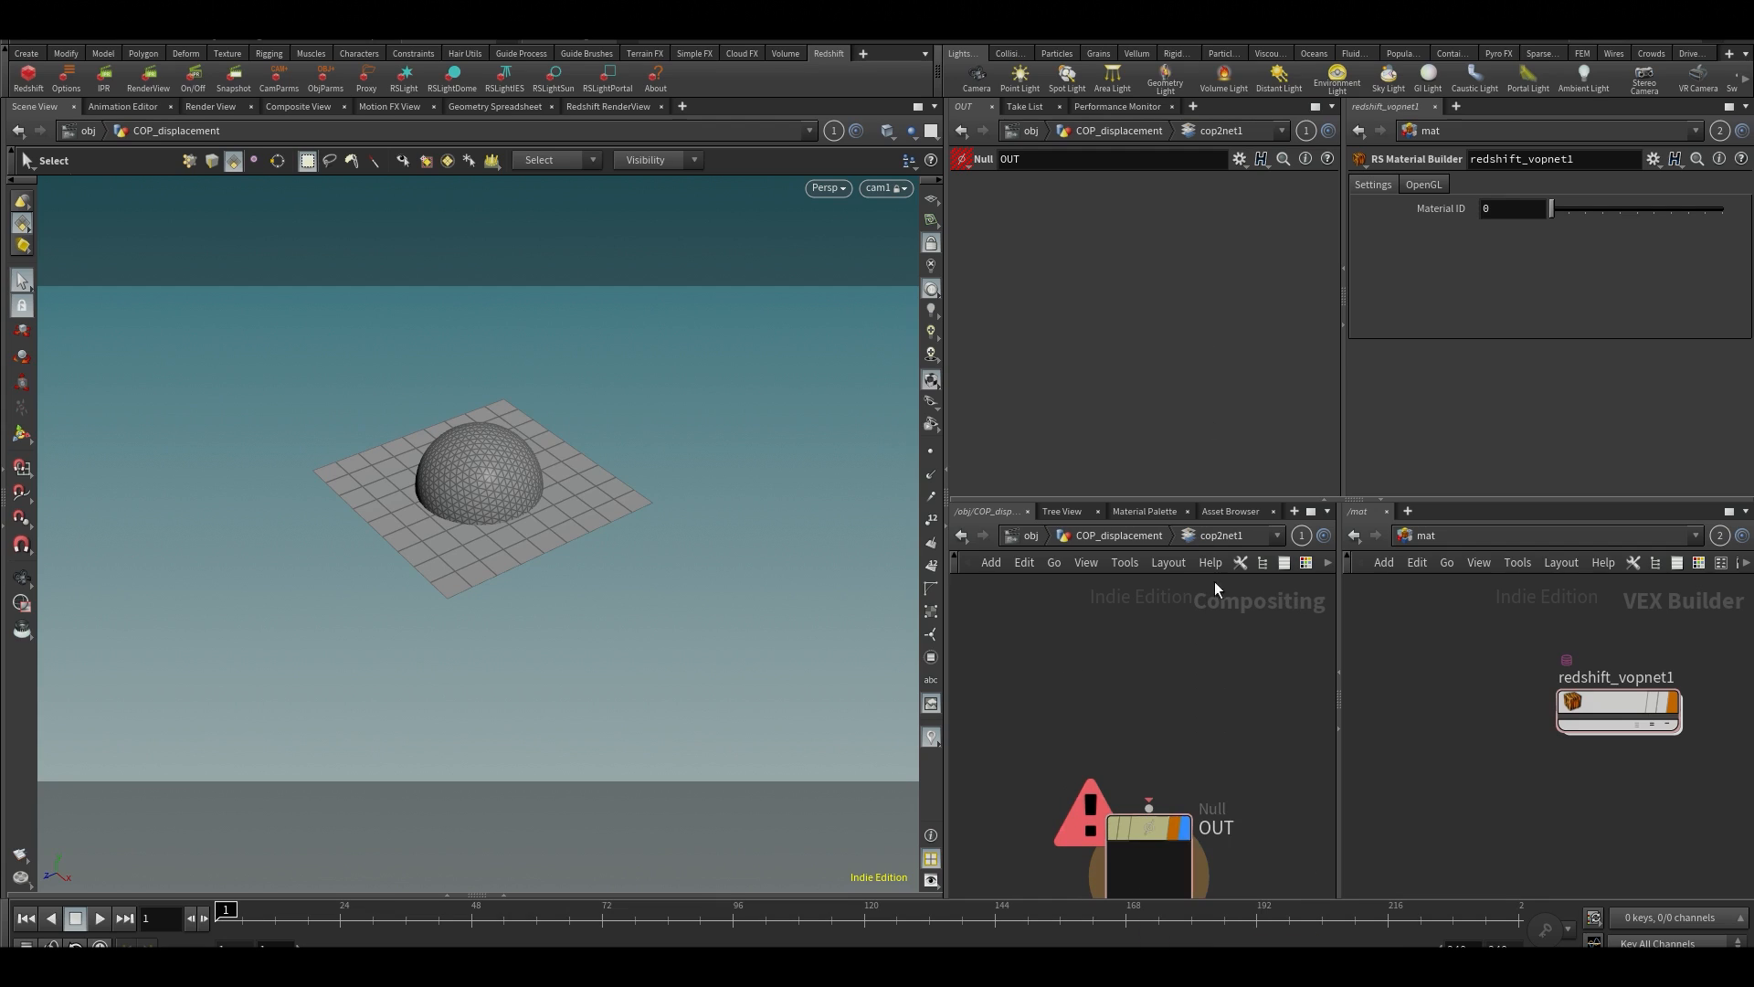
Add a VOP COP2 Generator node above OUT in cop2net1 and connect its output to OUT
{"action": "key", "text": "Tab"}
{"action": "mouse_move", "coordinate": [1198, 913]}
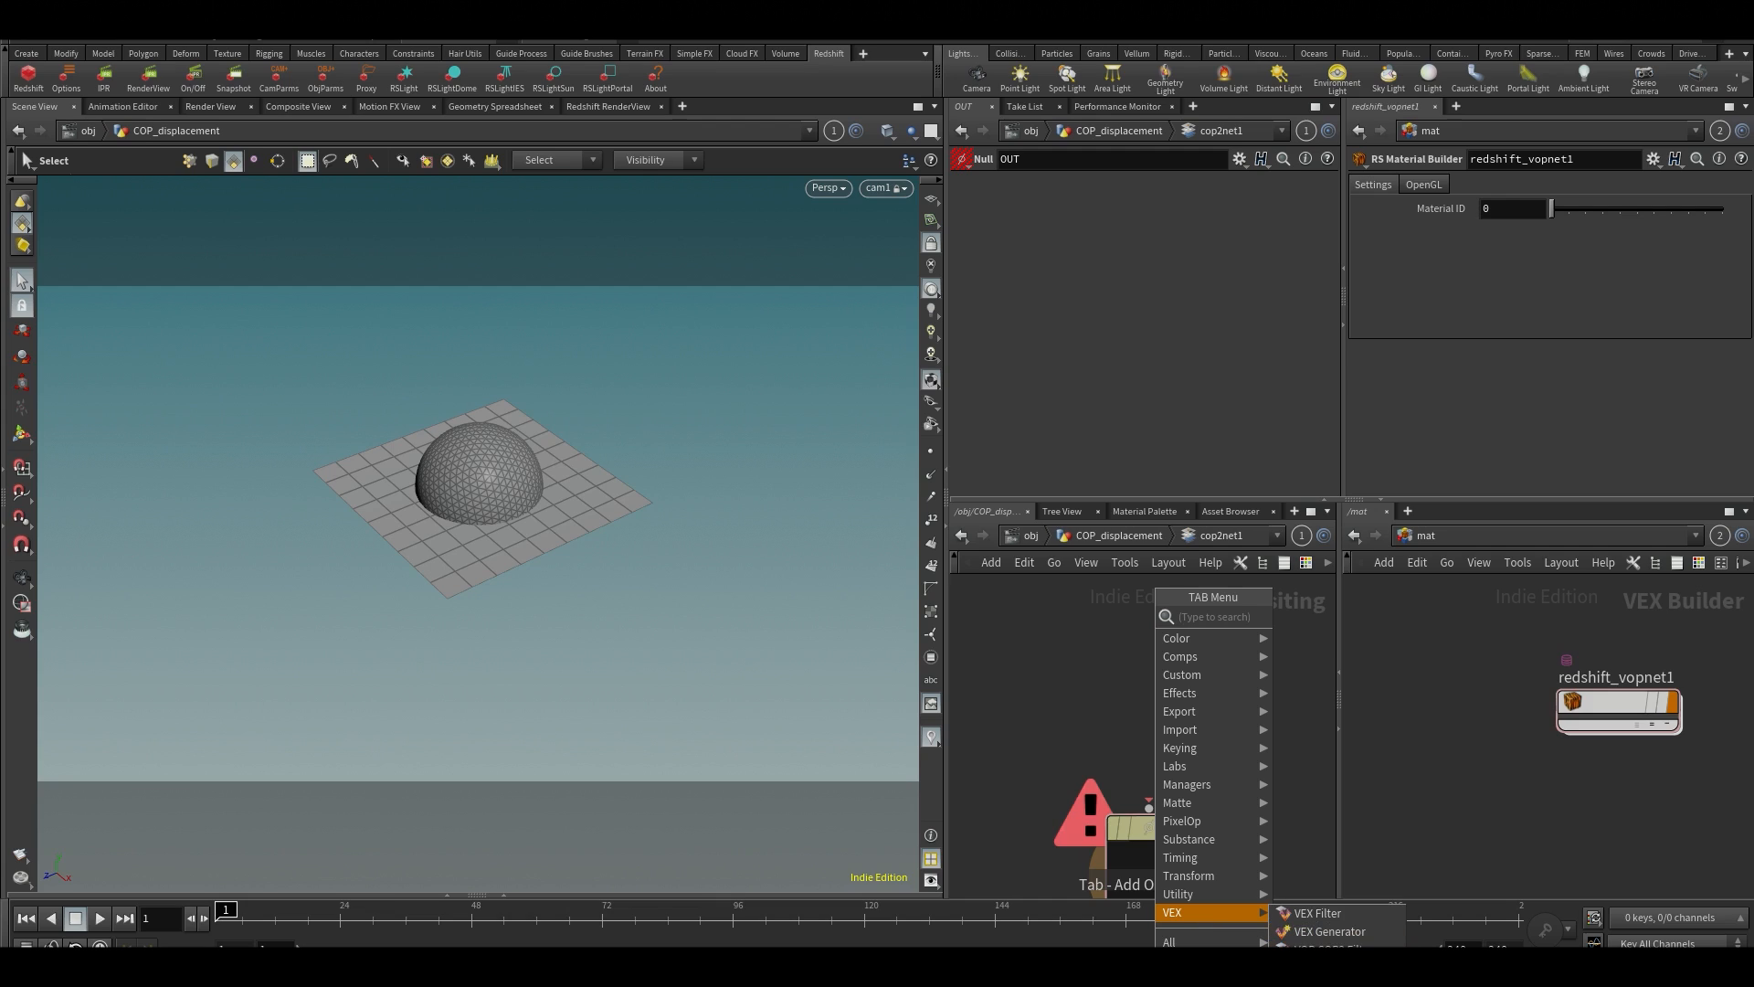
{"action": "left_click", "coordinate": [1329, 930]}
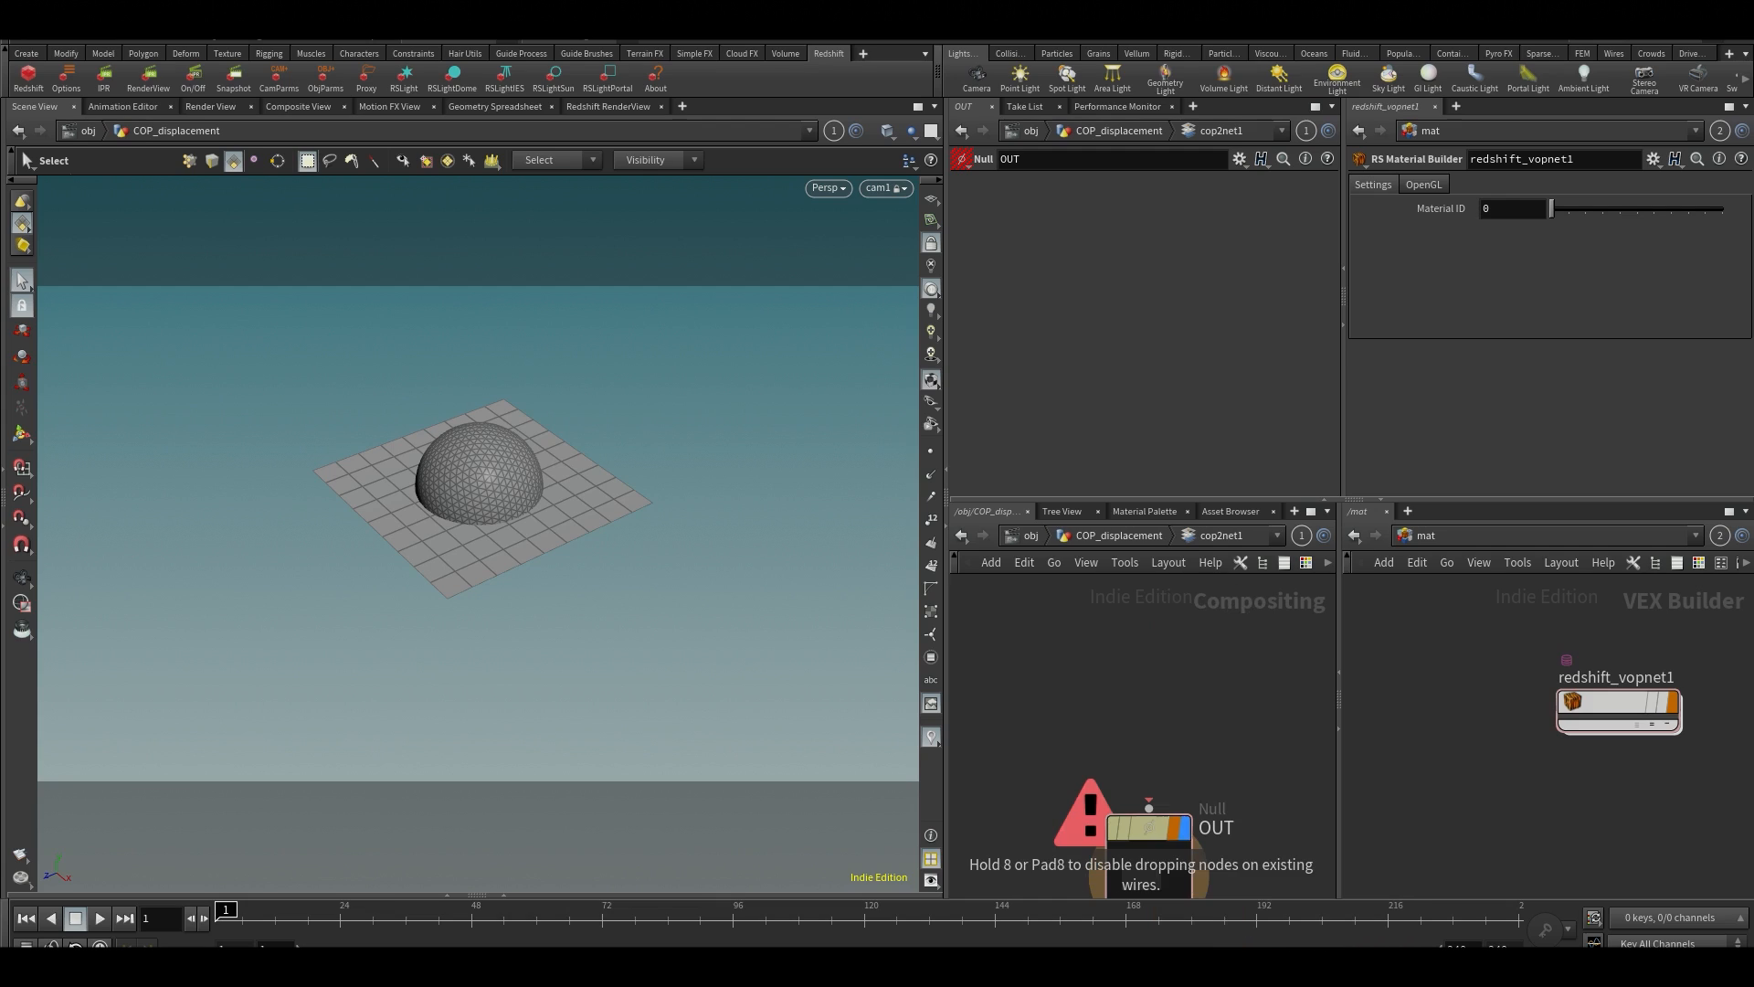
{"action": "left_click", "coordinate": [1133, 694]}
{"action": "left_click_drag", "start_coordinate": [1122, 713], "coordinate": [1149, 807]}
{"action": "left_click_drag", "start_coordinate": [1147, 678], "coordinate": [1156, 678]}
Open the vopcop2gen1 network and move output1 farther away from global1
{"action": "double_click", "coordinate": [1164, 671]}
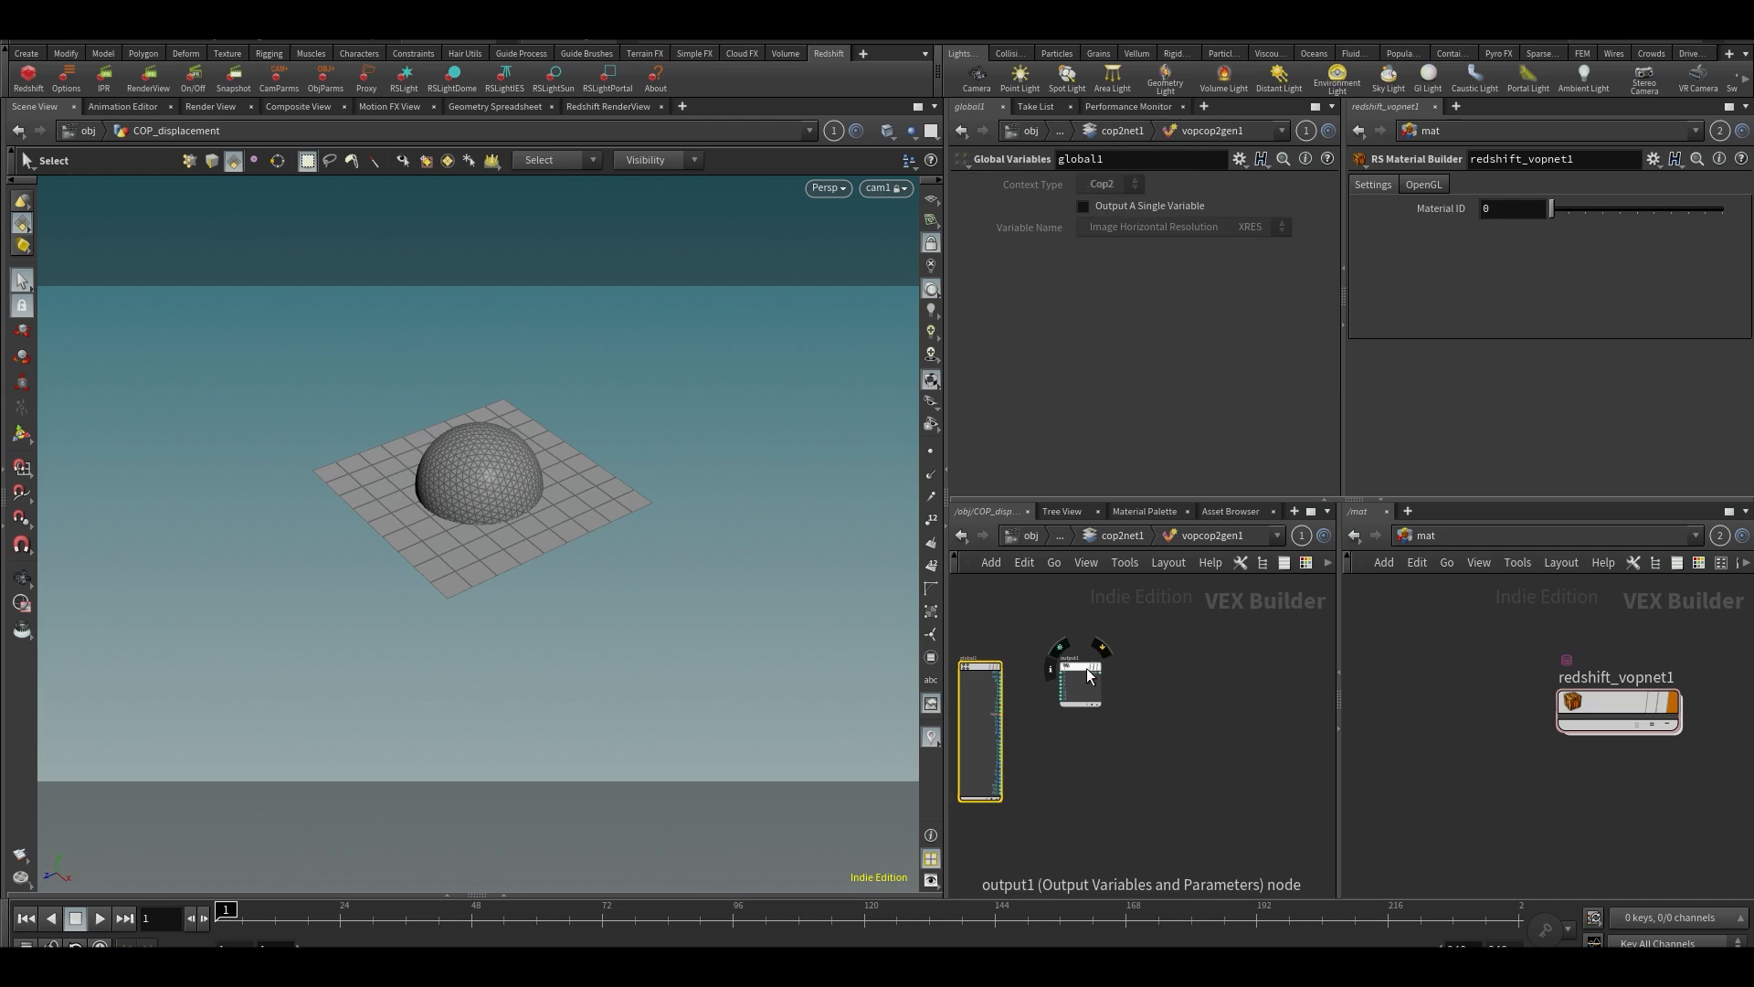
{"action": "left_click_drag", "start_coordinate": [1087, 666], "coordinate": [1192, 678]}
{"action": "key", "text": "h"}
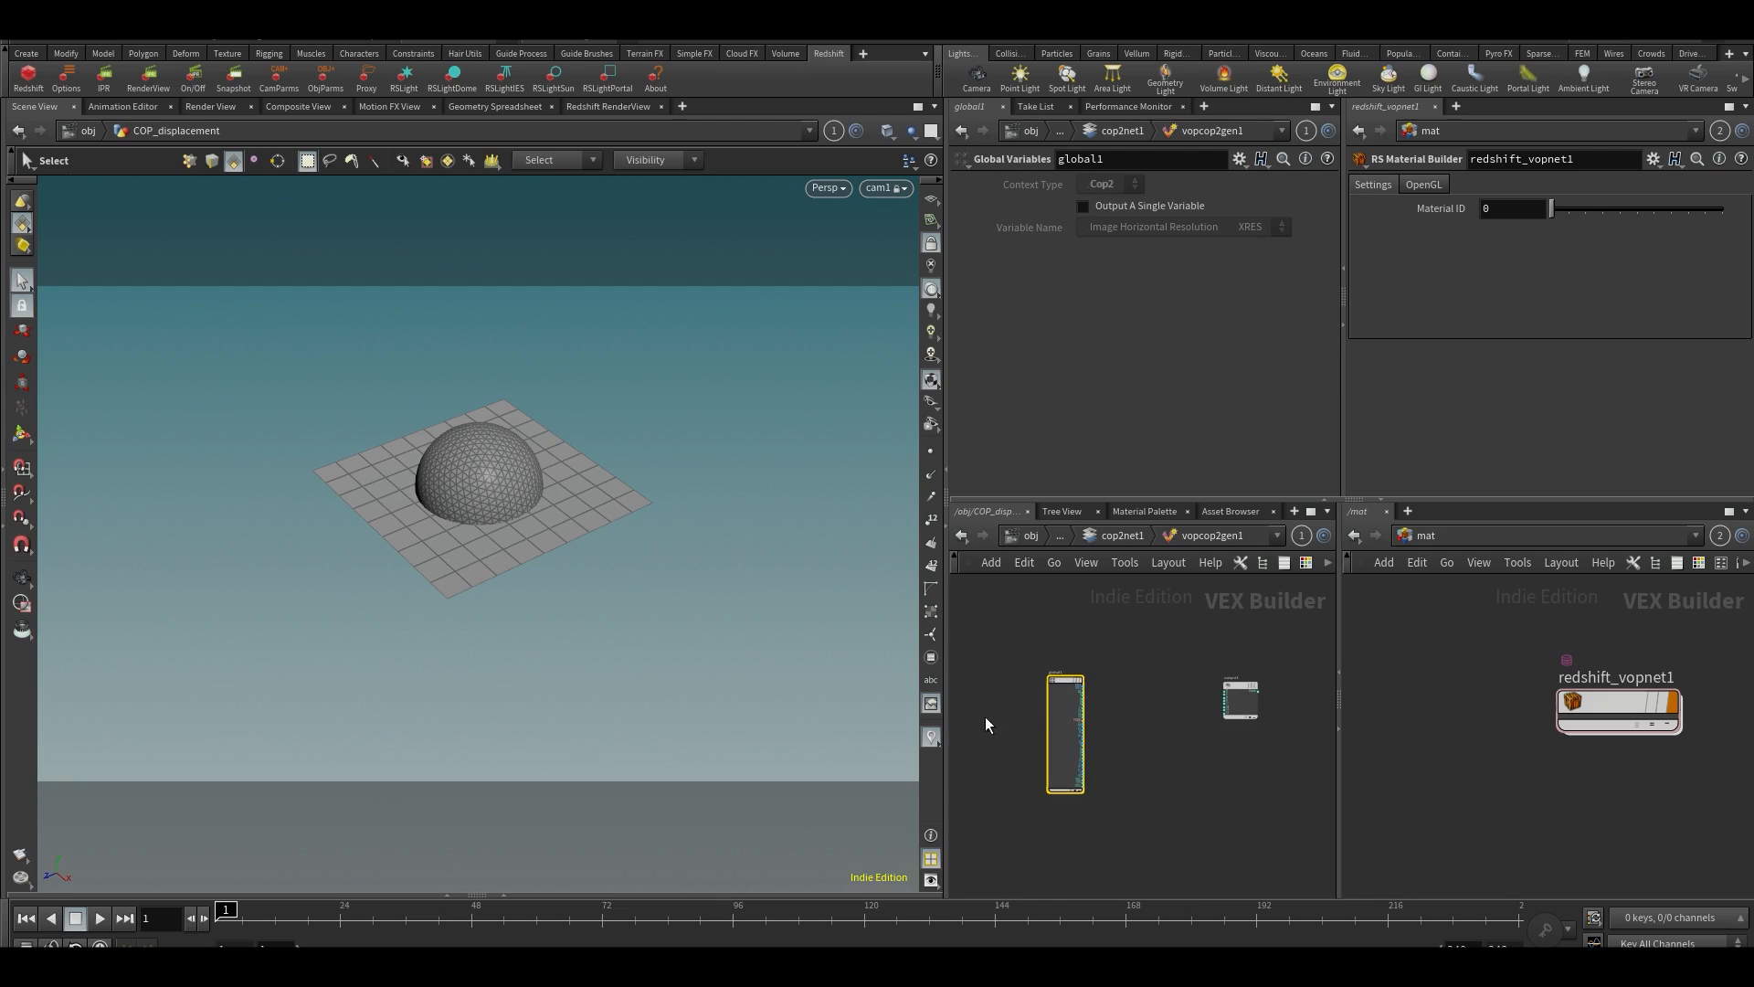
{"action": "key", "text": "h"}
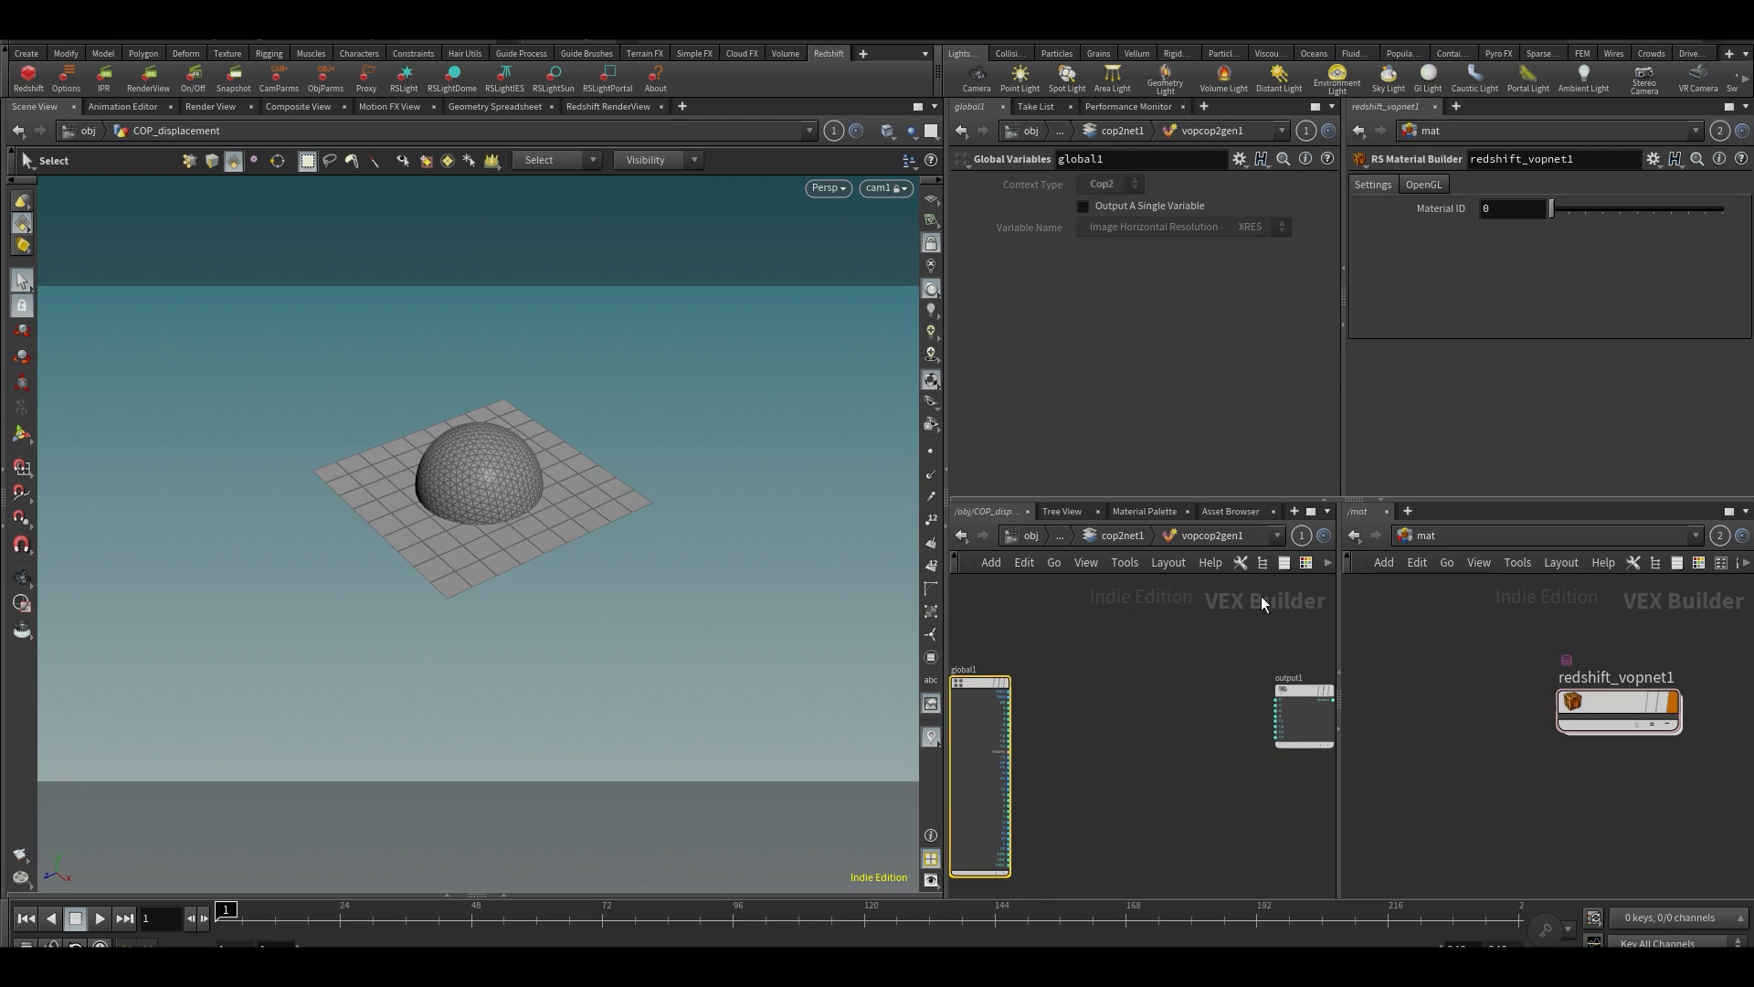
Widen the vopcop2gen1 network and parameter panes, and maximize the network editor
{"action": "left_click_drag", "start_coordinate": [1339, 671], "coordinate": [1423, 670]}
{"action": "left_click_drag", "start_coordinate": [1344, 477], "coordinate": [1426, 476]}
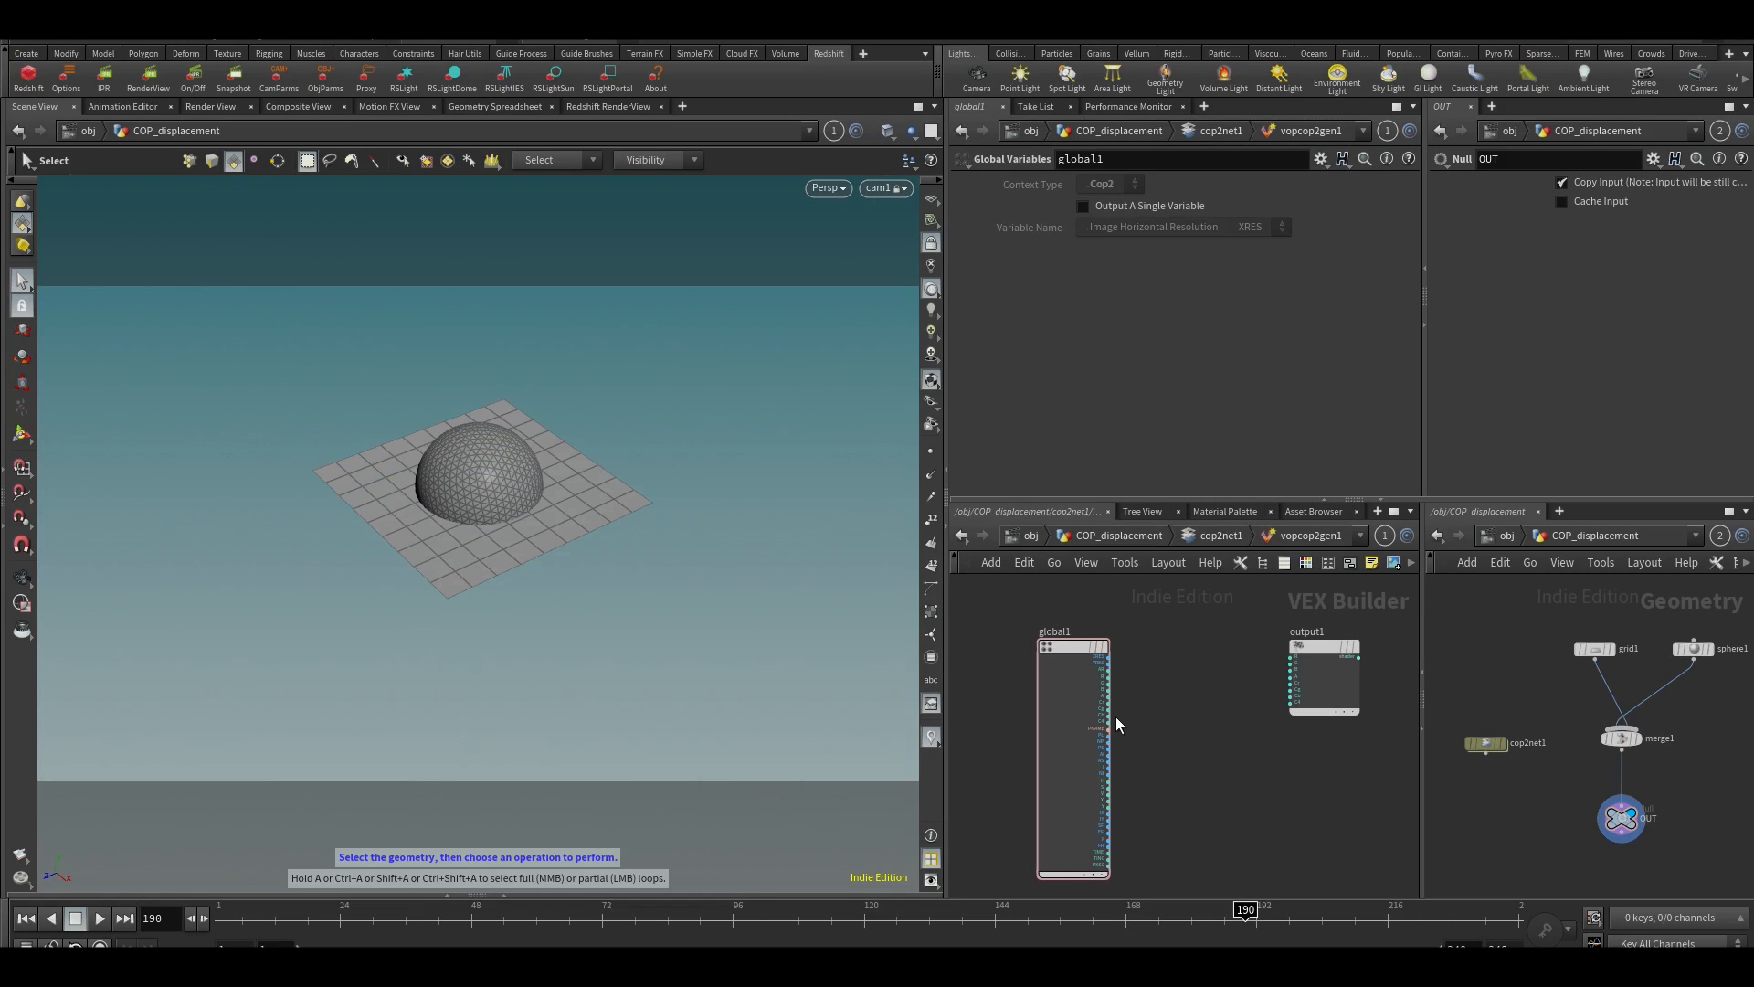
{"action": "key", "text": "ctrl+b"}
{"action": "middle_click_drag", "start_coordinate": [1182, 579], "coordinate": [1108, 692]}
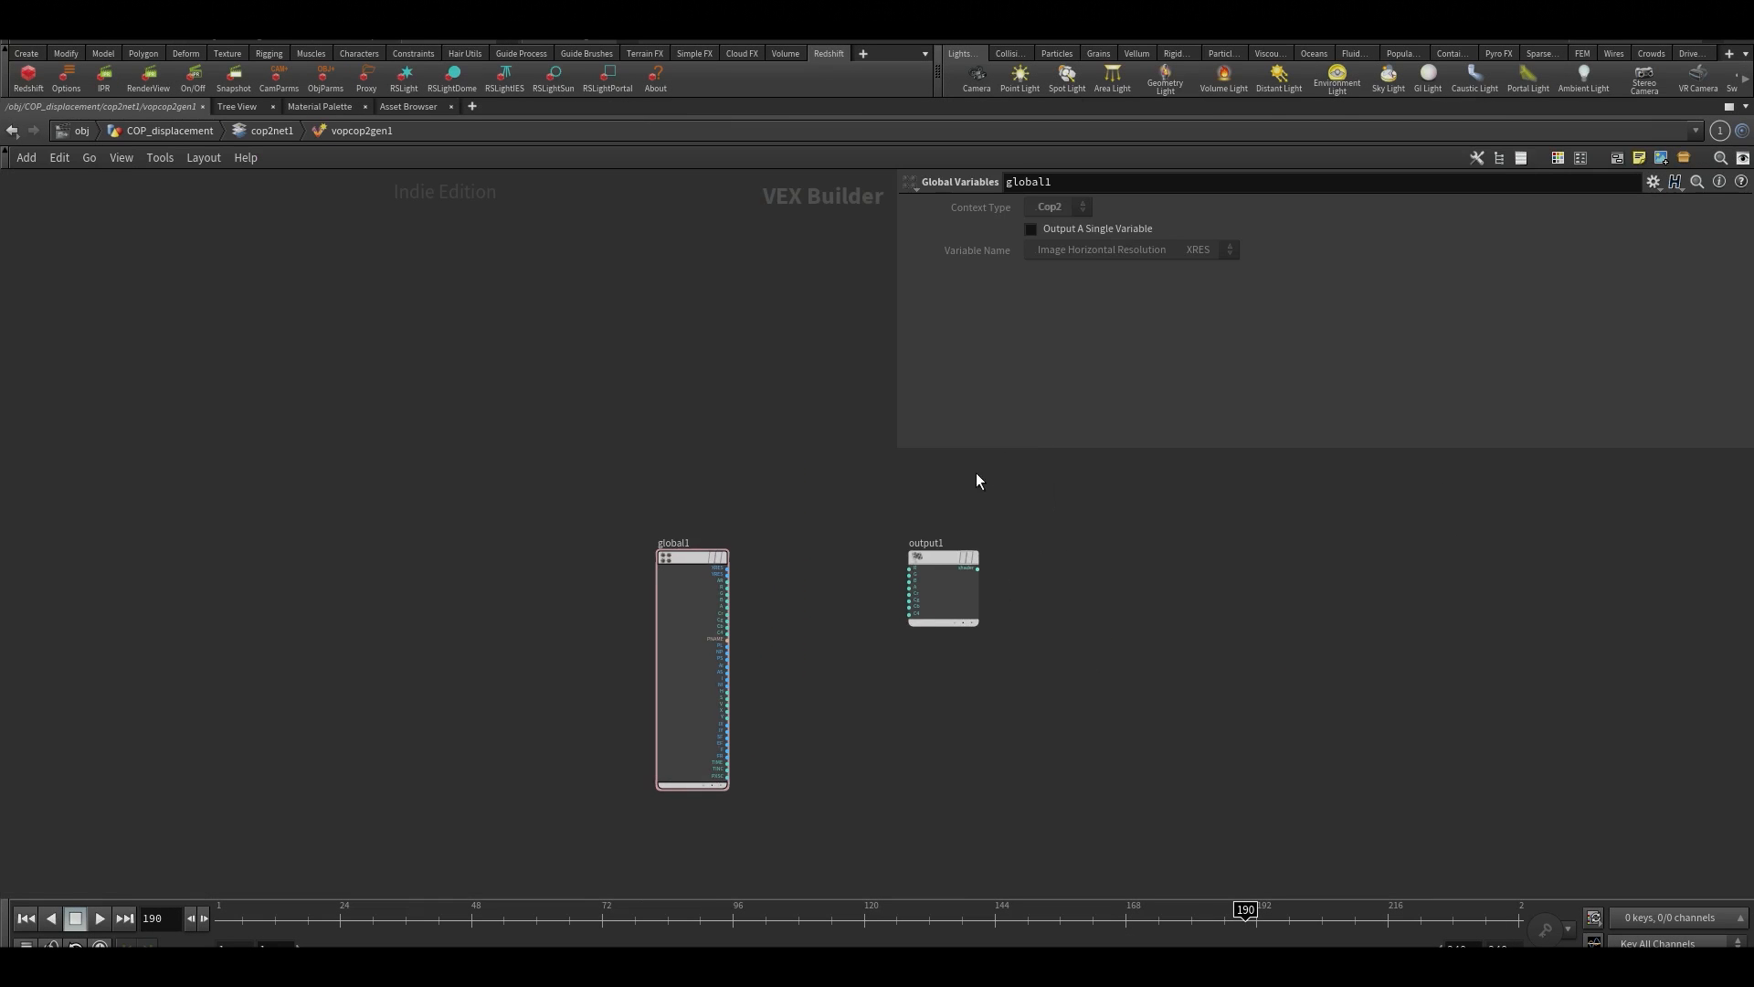
Narrow the parameter pane and spread global1 and output1 farther apart in the vopcop2gen1 network
{"action": "left_click_drag", "start_coordinate": [899, 450], "coordinate": [1343, 447]}
{"action": "scroll", "coordinate": [940, 521], "scroll_direction": "up", "scroll_amount": 3}
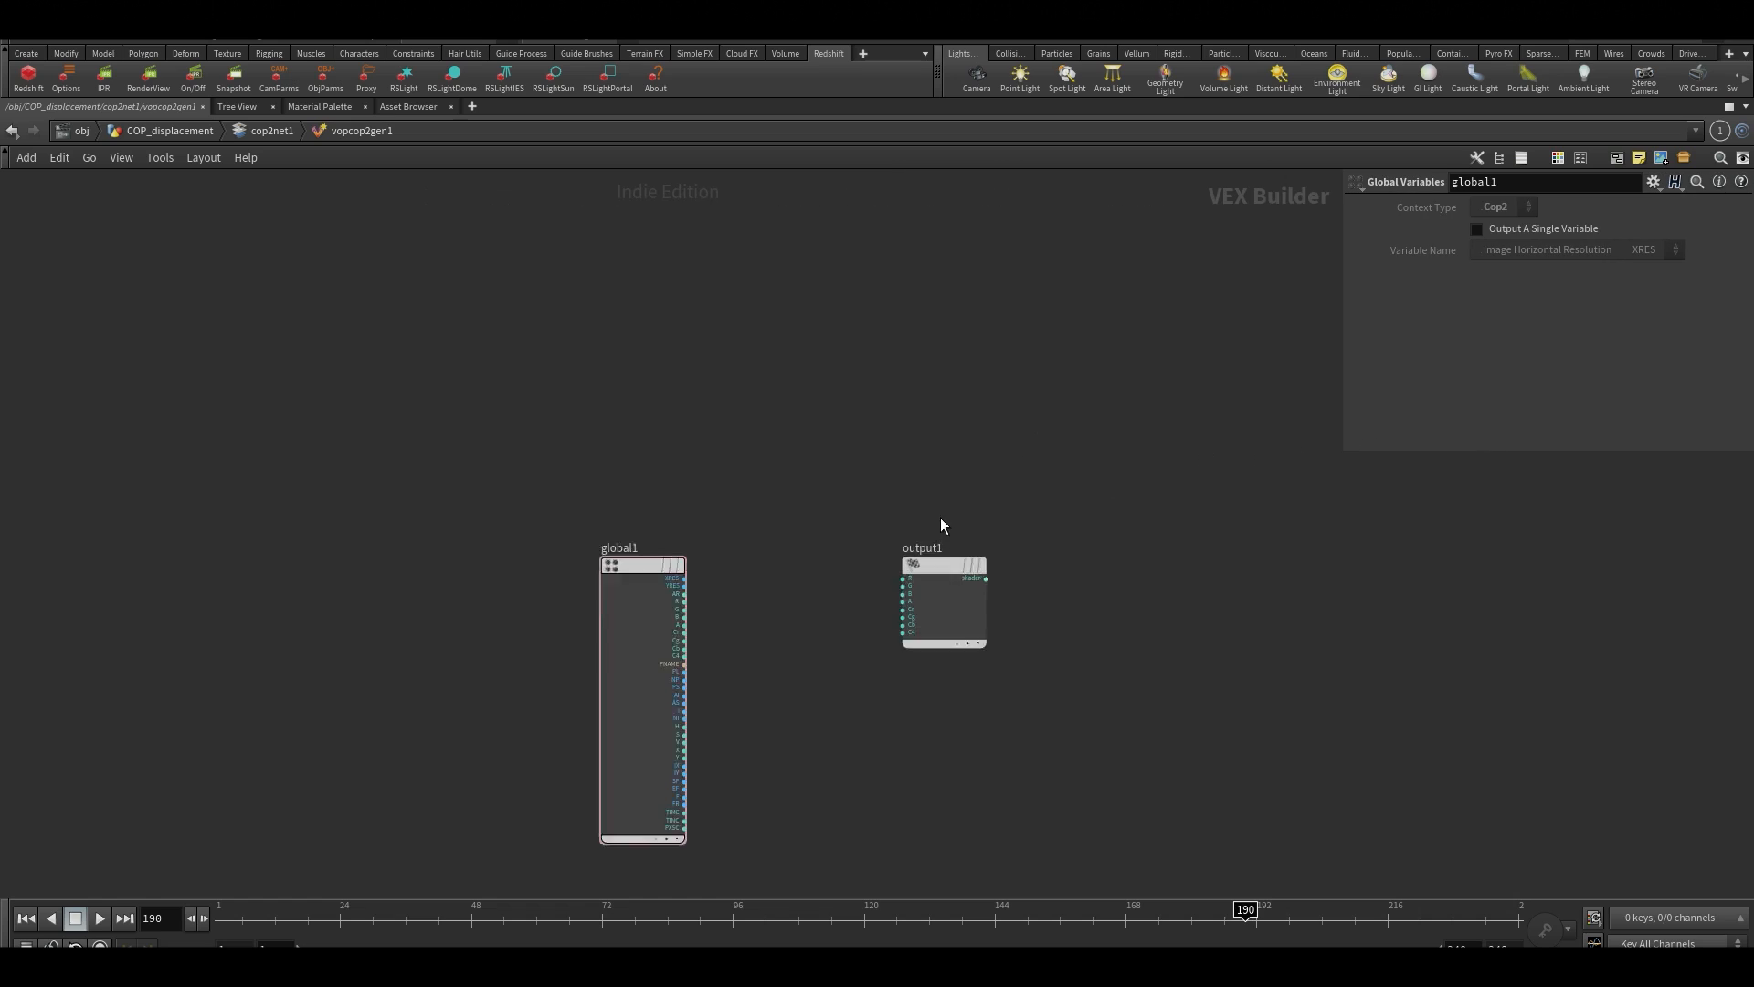
{"action": "left_click_drag", "start_coordinate": [909, 586], "coordinate": [1175, 563]}
{"action": "middle_click_drag", "start_coordinate": [890, 718], "coordinate": [987, 588]}
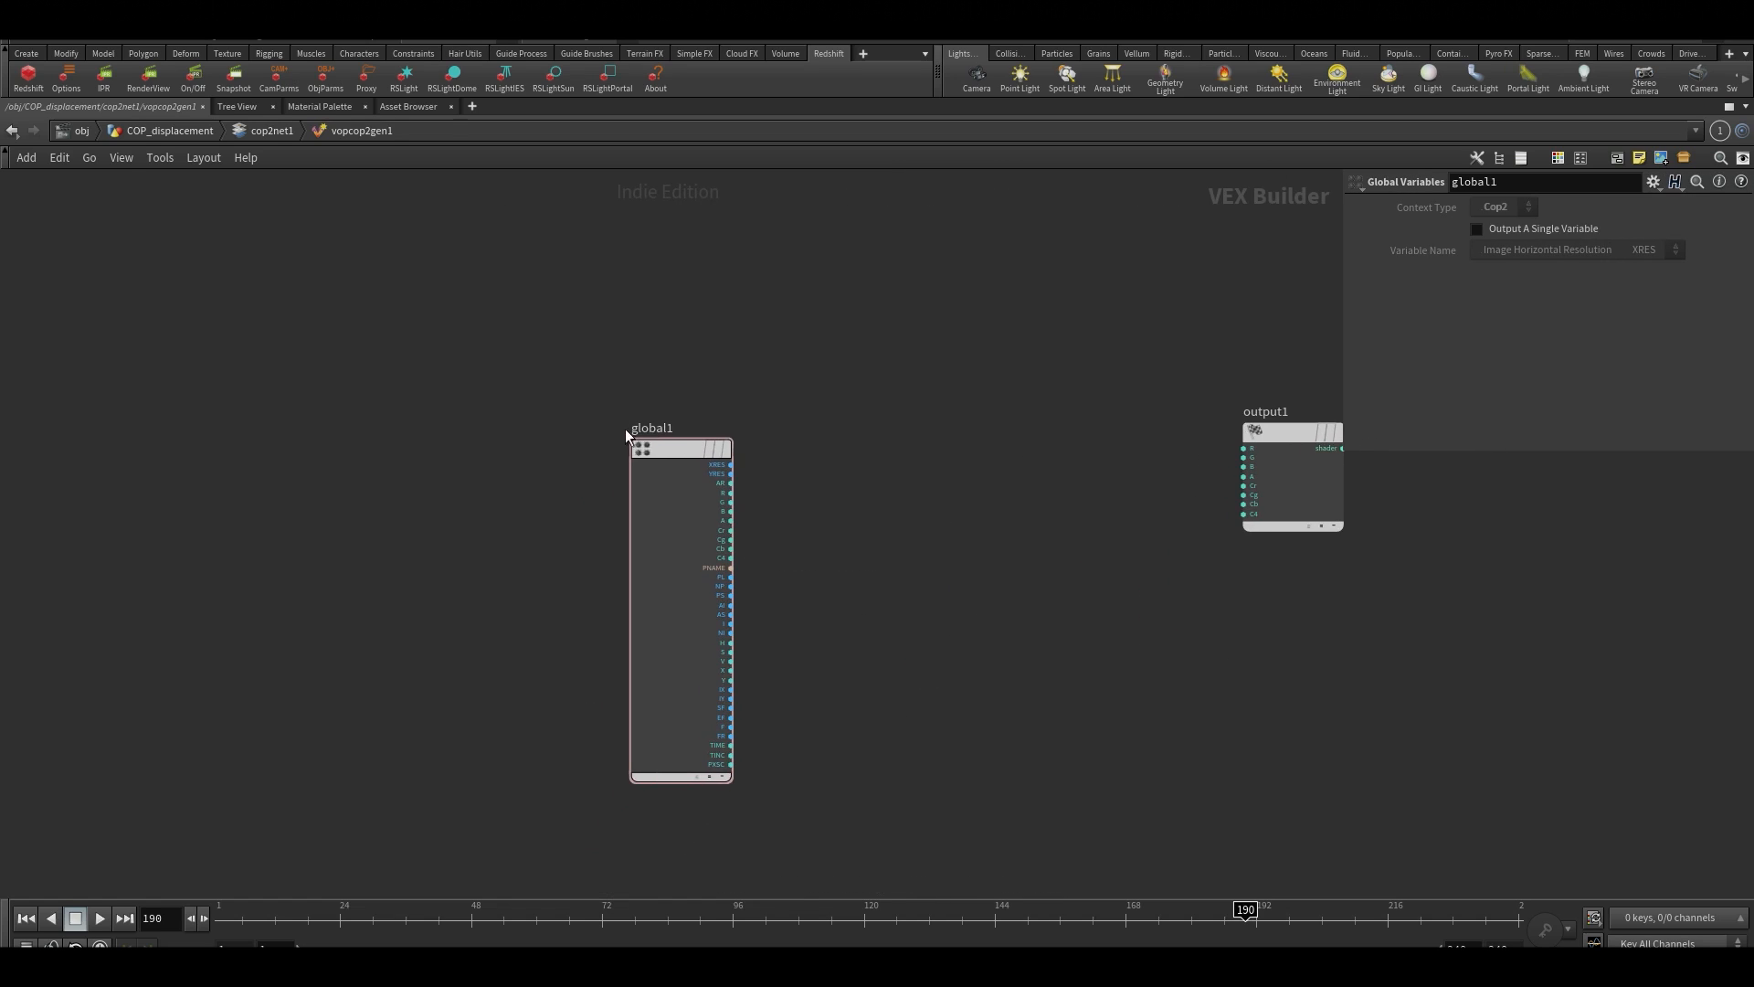
{"action": "left_click_drag", "start_coordinate": [655, 444], "coordinate": [619, 442]}
Add an Intersect node between global1 and output1, placing it closer to output1
{"action": "key", "text": "Tab"}
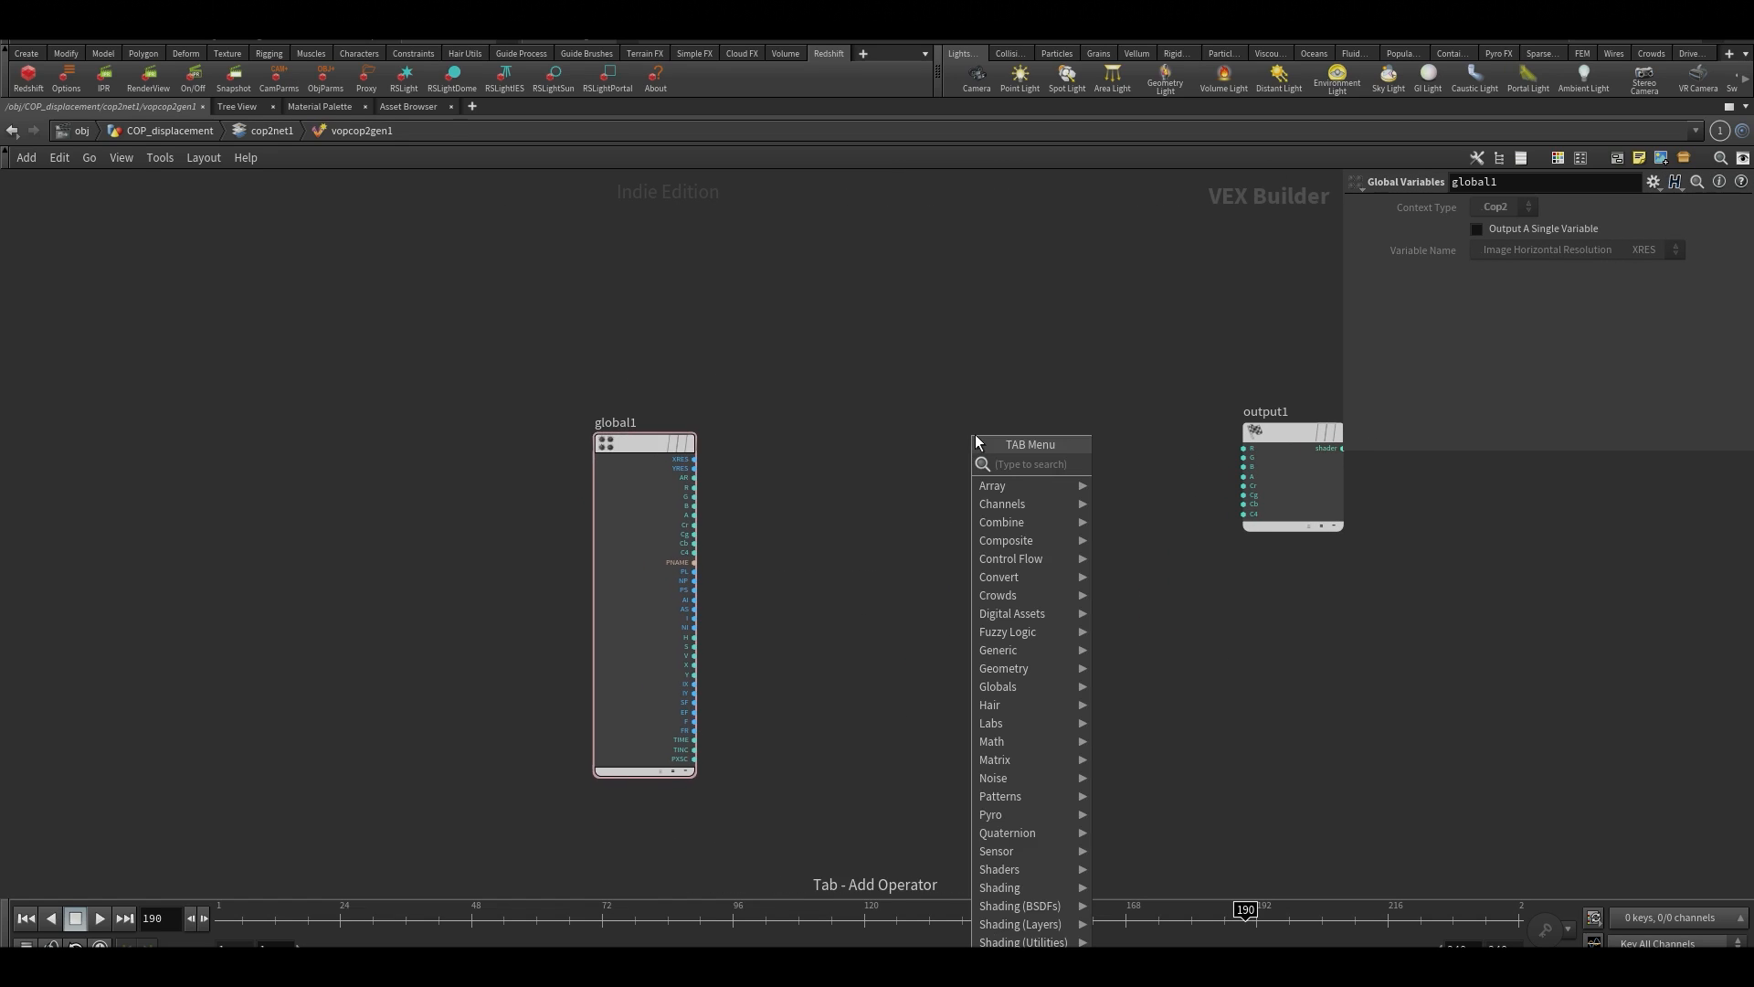
{"action": "type", "text": "int"}
{"action": "key", "text": "Return"}
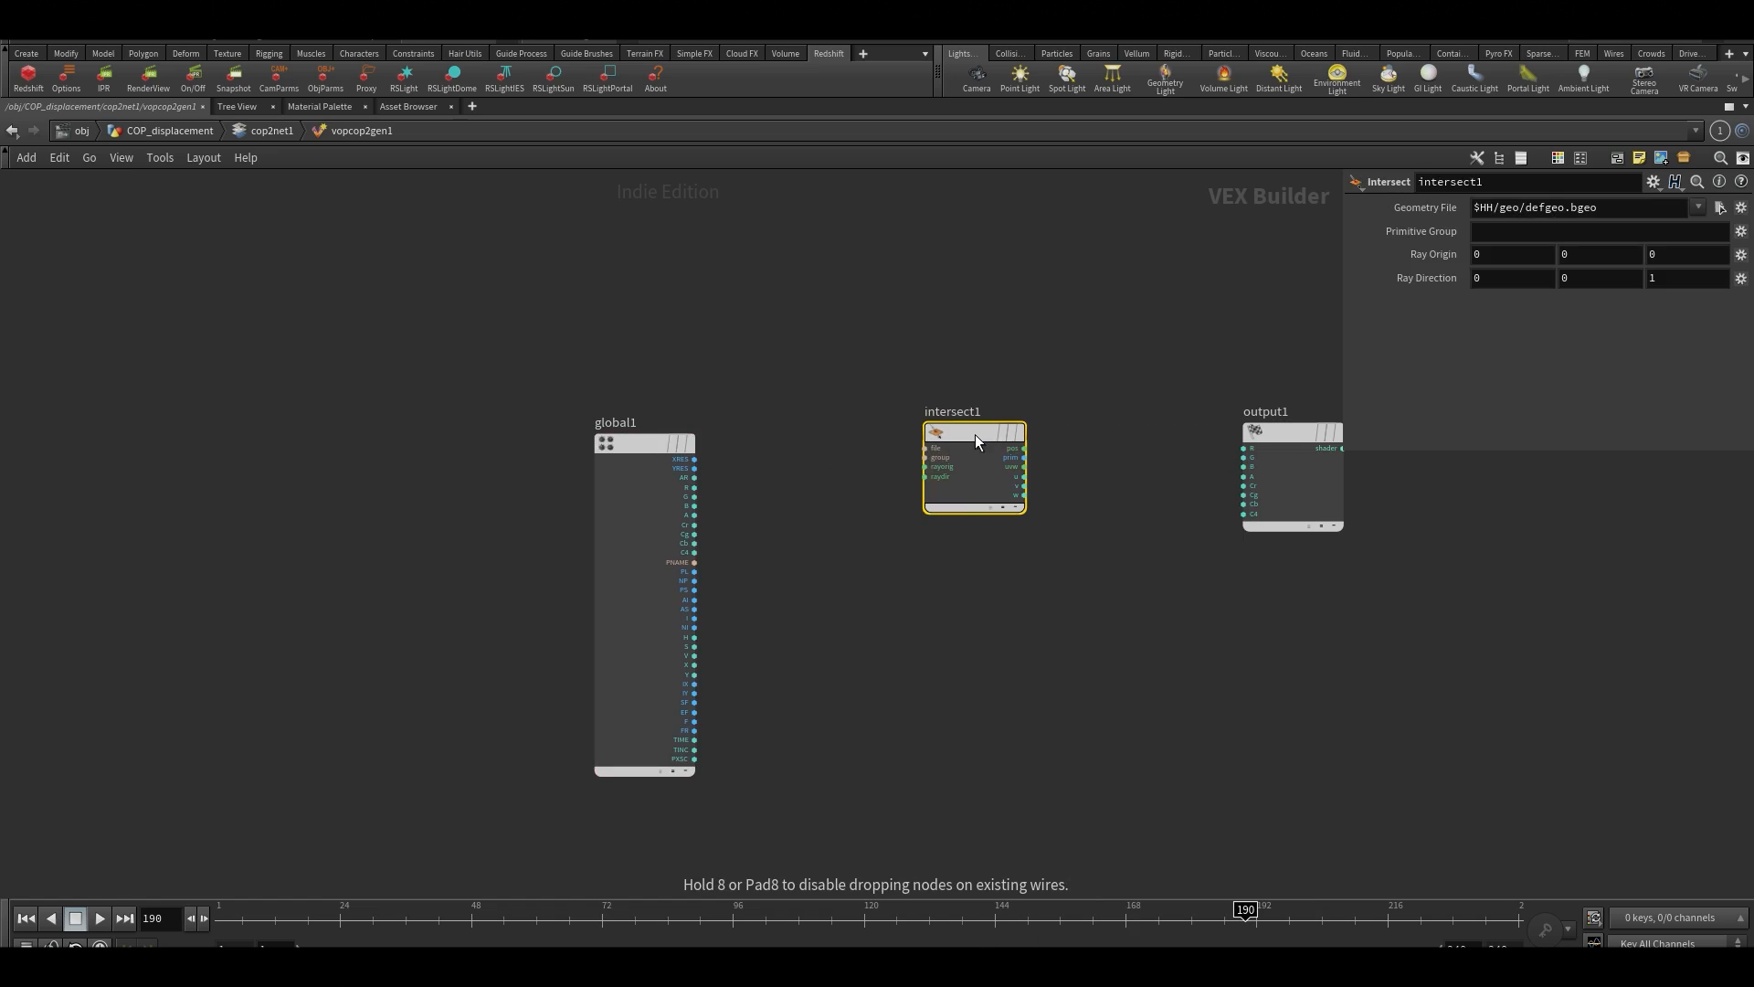
{"action": "left_click_drag", "start_coordinate": [974, 435], "coordinate": [1061, 426]}
{"action": "middle_click_drag", "start_coordinate": [945, 379], "coordinate": [934, 490]}
{"action": "left_click", "coordinate": [852, 417]}
{"action": "middle_click_drag", "start_coordinate": [837, 566], "coordinate": [817, 488]}
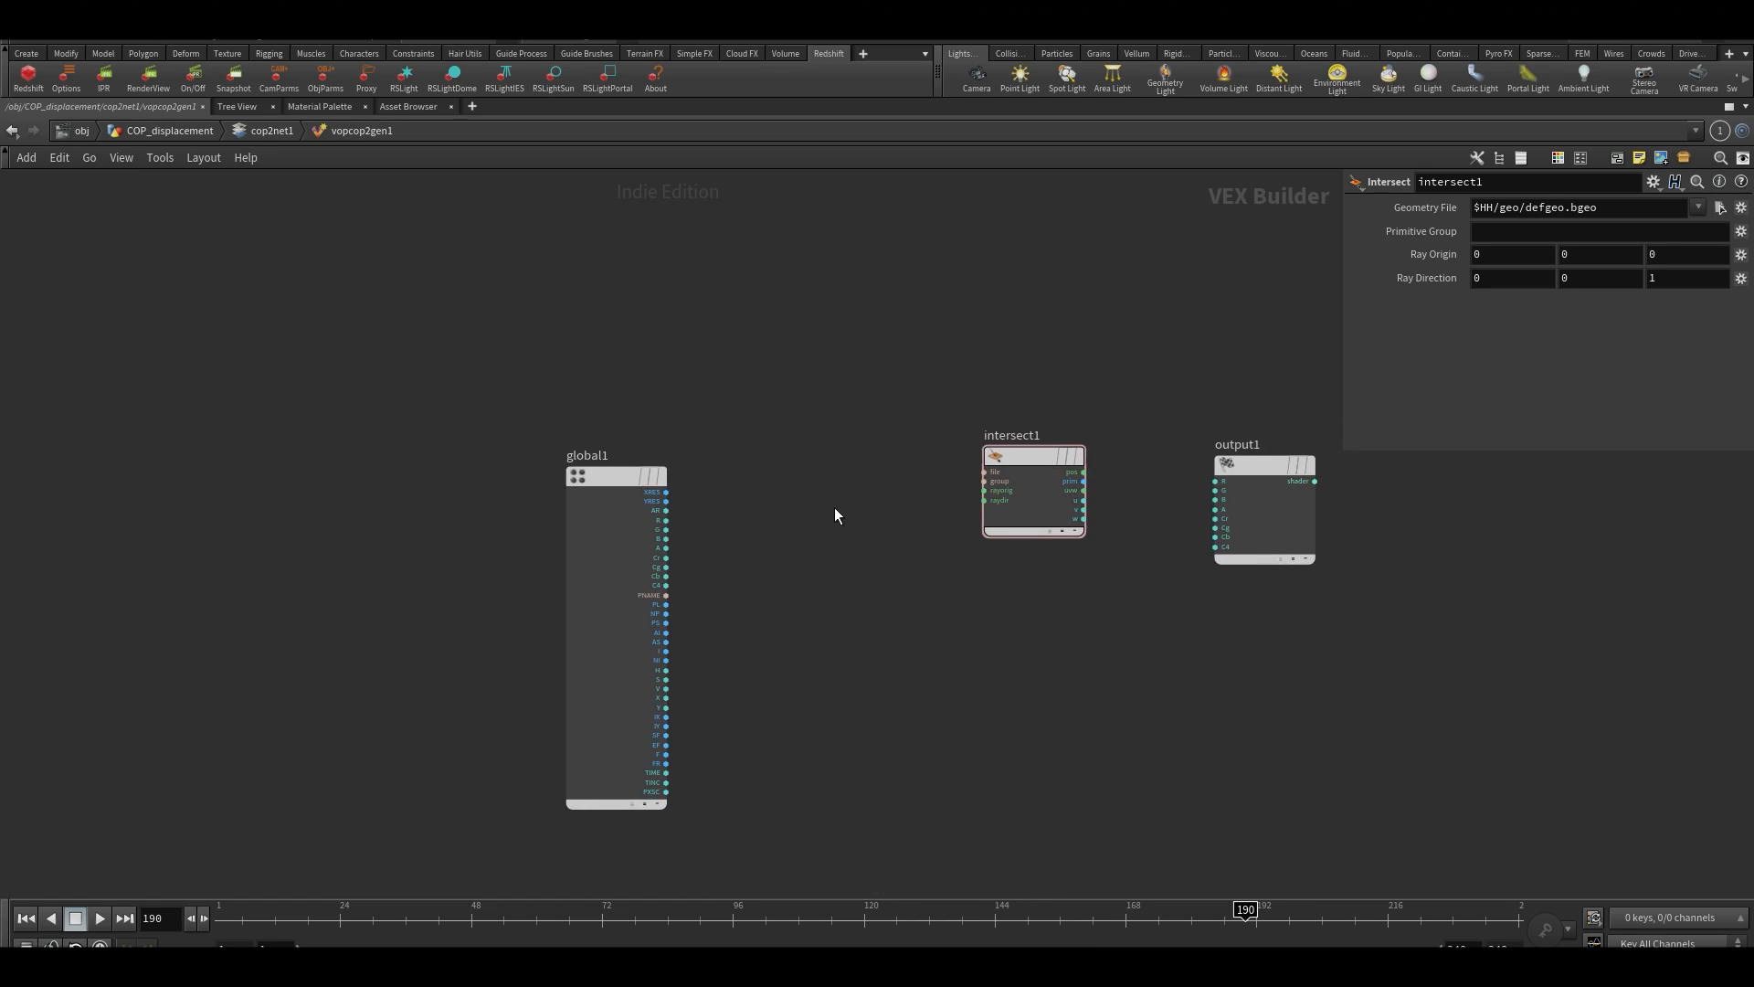
{"action": "scroll", "coordinate": [835, 507], "scroll_direction": "up", "scroll_amount": 3}
{"action": "middle_click_drag", "start_coordinate": [902, 383], "coordinate": [912, 517]}
{"action": "scroll", "coordinate": [911, 523], "scroll_direction": "down", "scroll_amount": 2}
{"action": "middle_click_drag", "start_coordinate": [865, 415], "coordinate": [863, 526]}
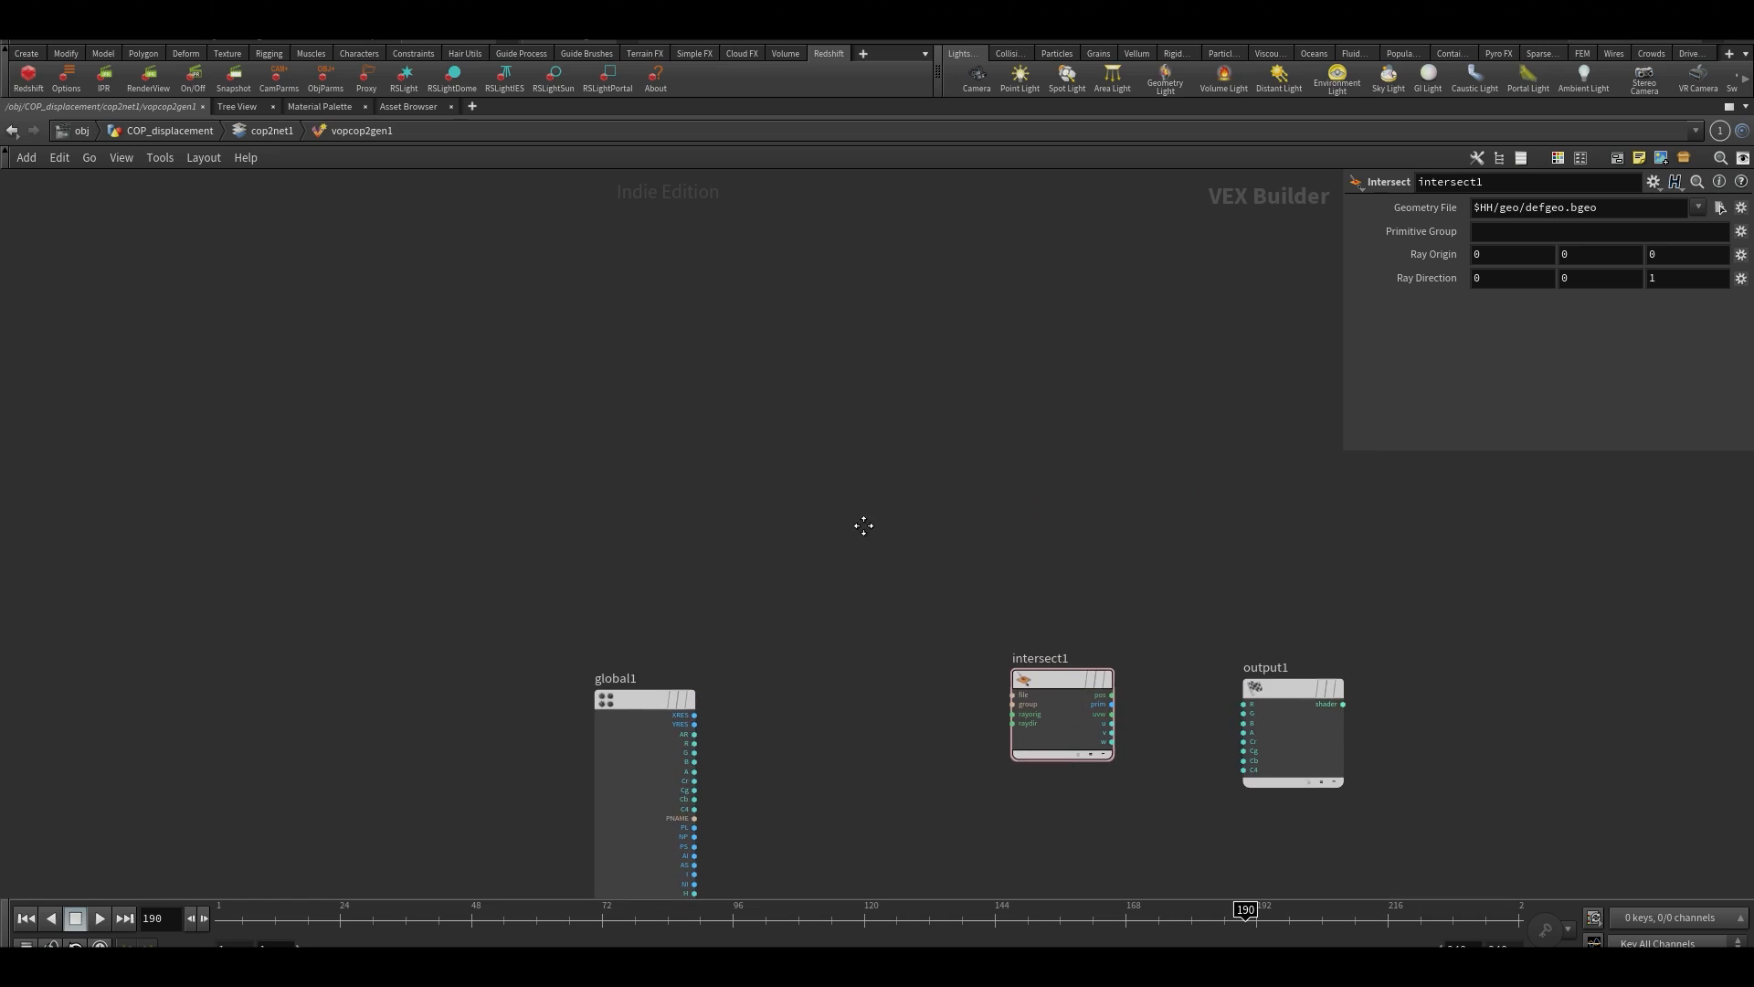
{"action": "scroll", "coordinate": [940, 675], "scroll_direction": "up", "scroll_amount": 2}
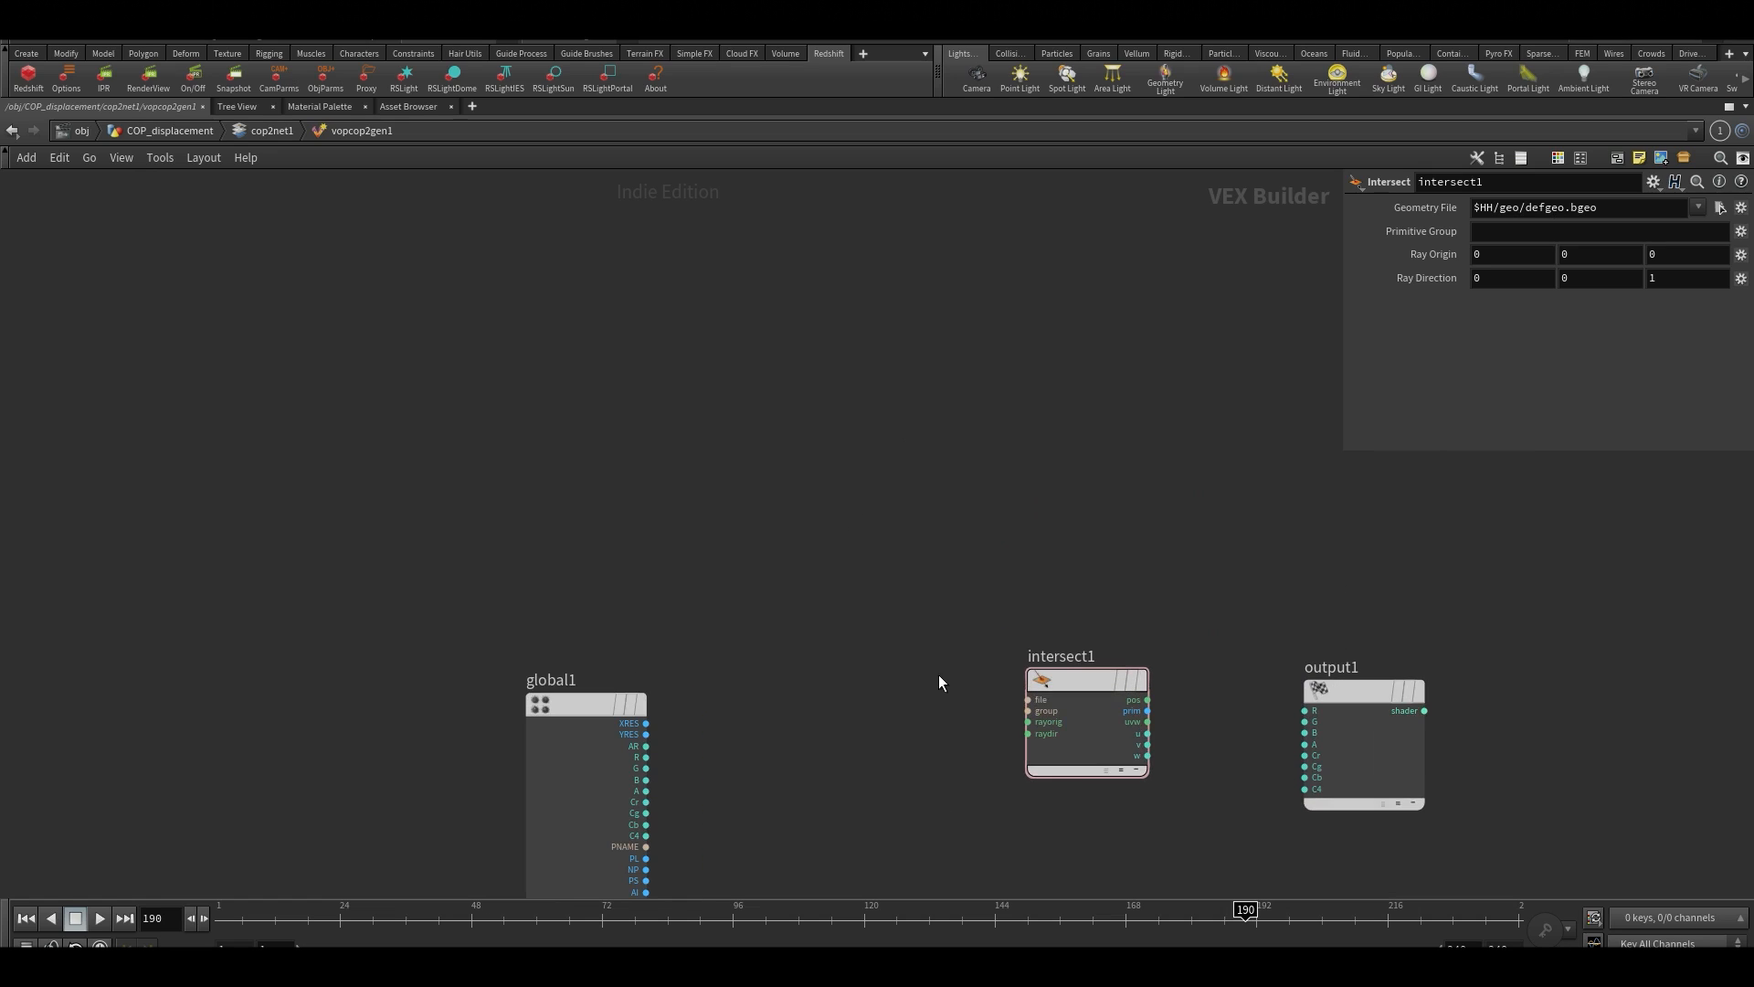
{"action": "middle_click_drag", "start_coordinate": [939, 674], "coordinate": [963, 618]}
{"action": "key", "text": "Tab"}
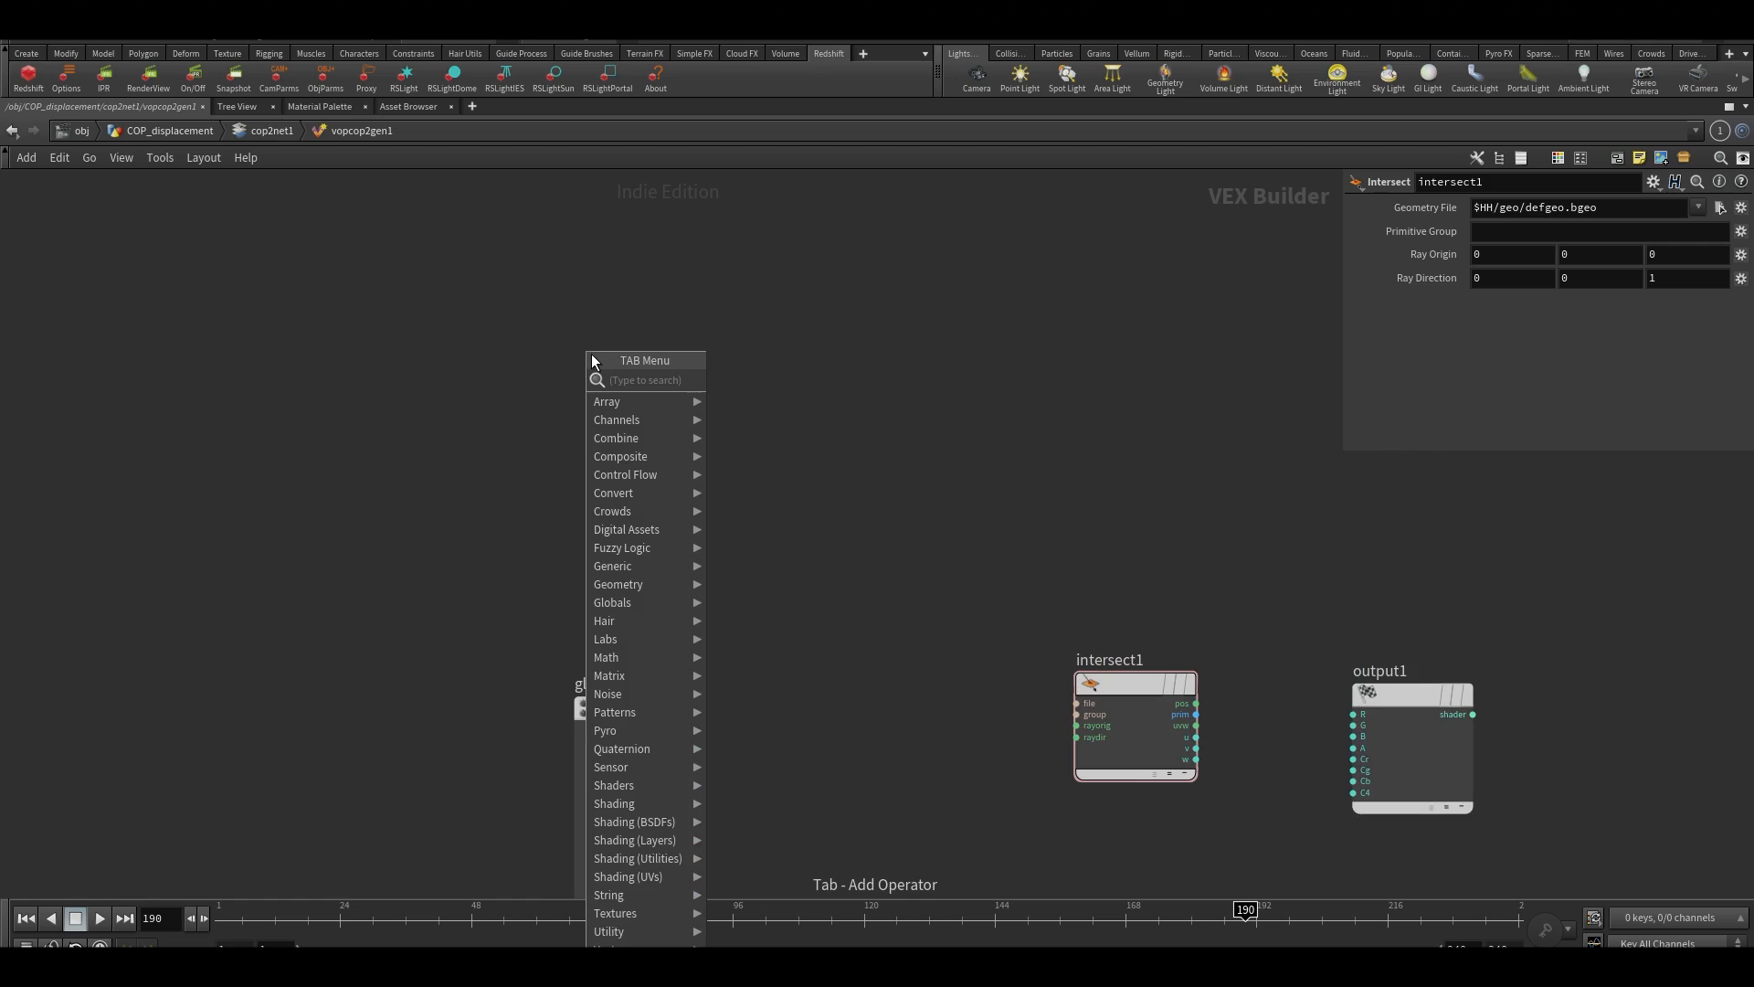
{"action": "type", "text": "parameter"}
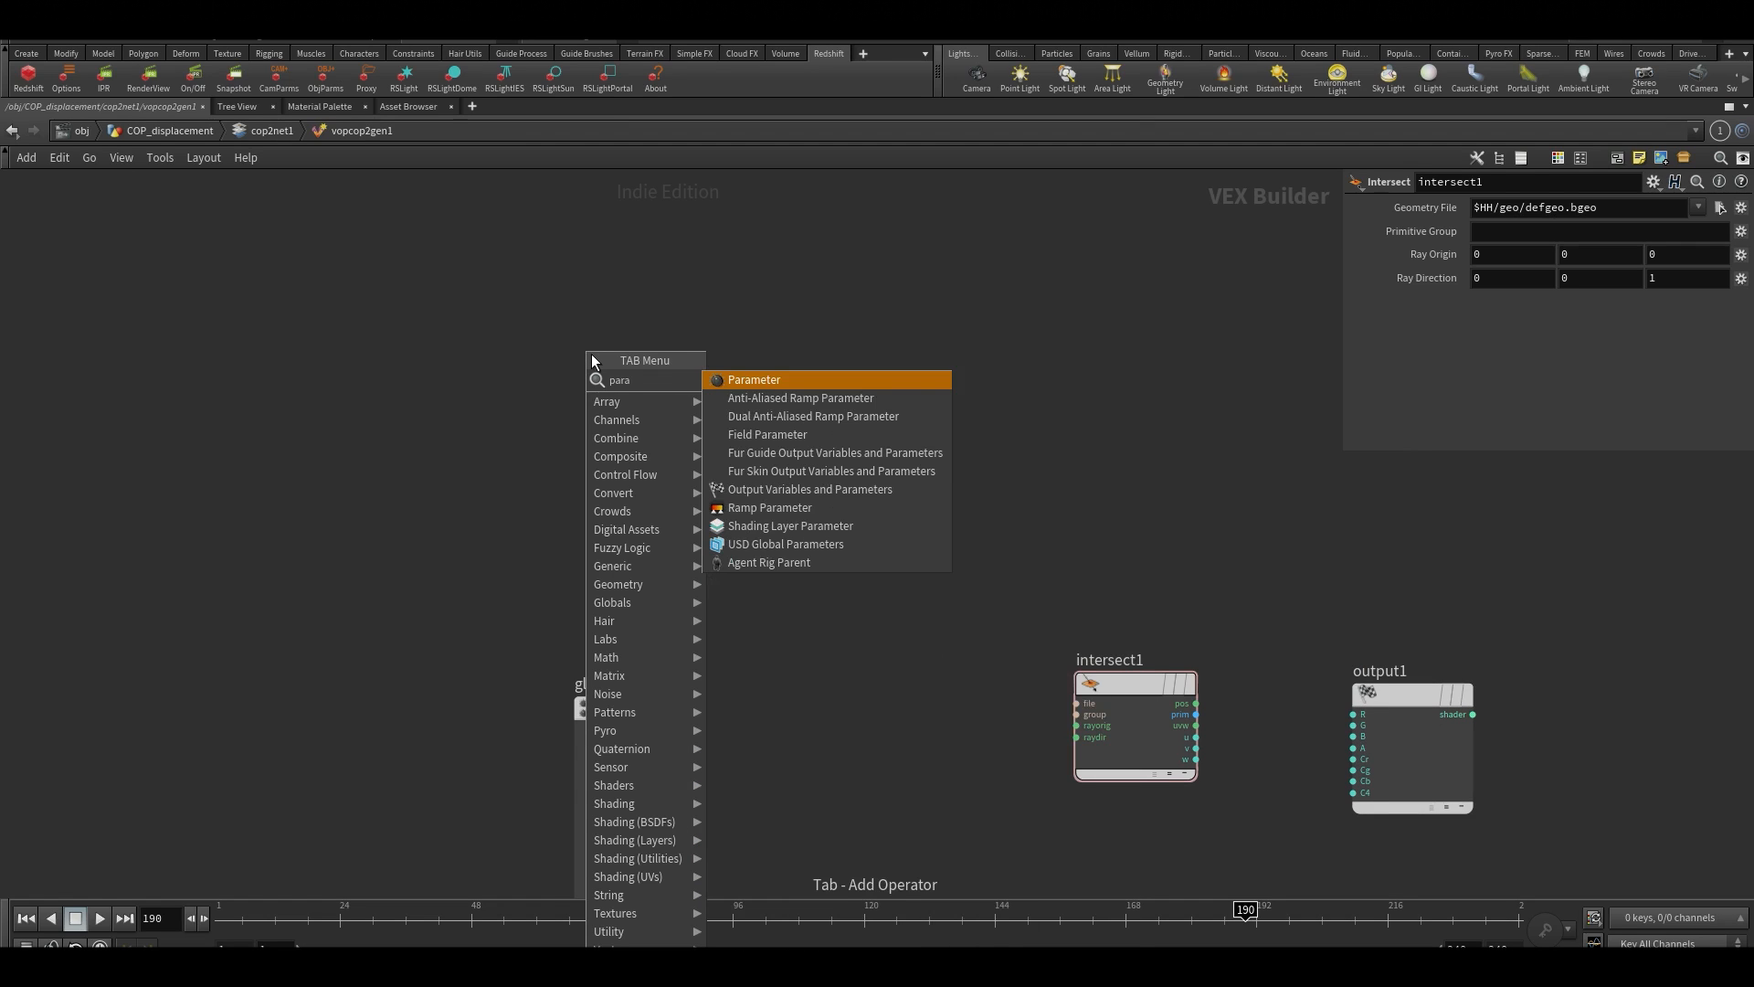
{"action": "key", "text": "Return"}
{"action": "left_click", "coordinate": [634, 376]}
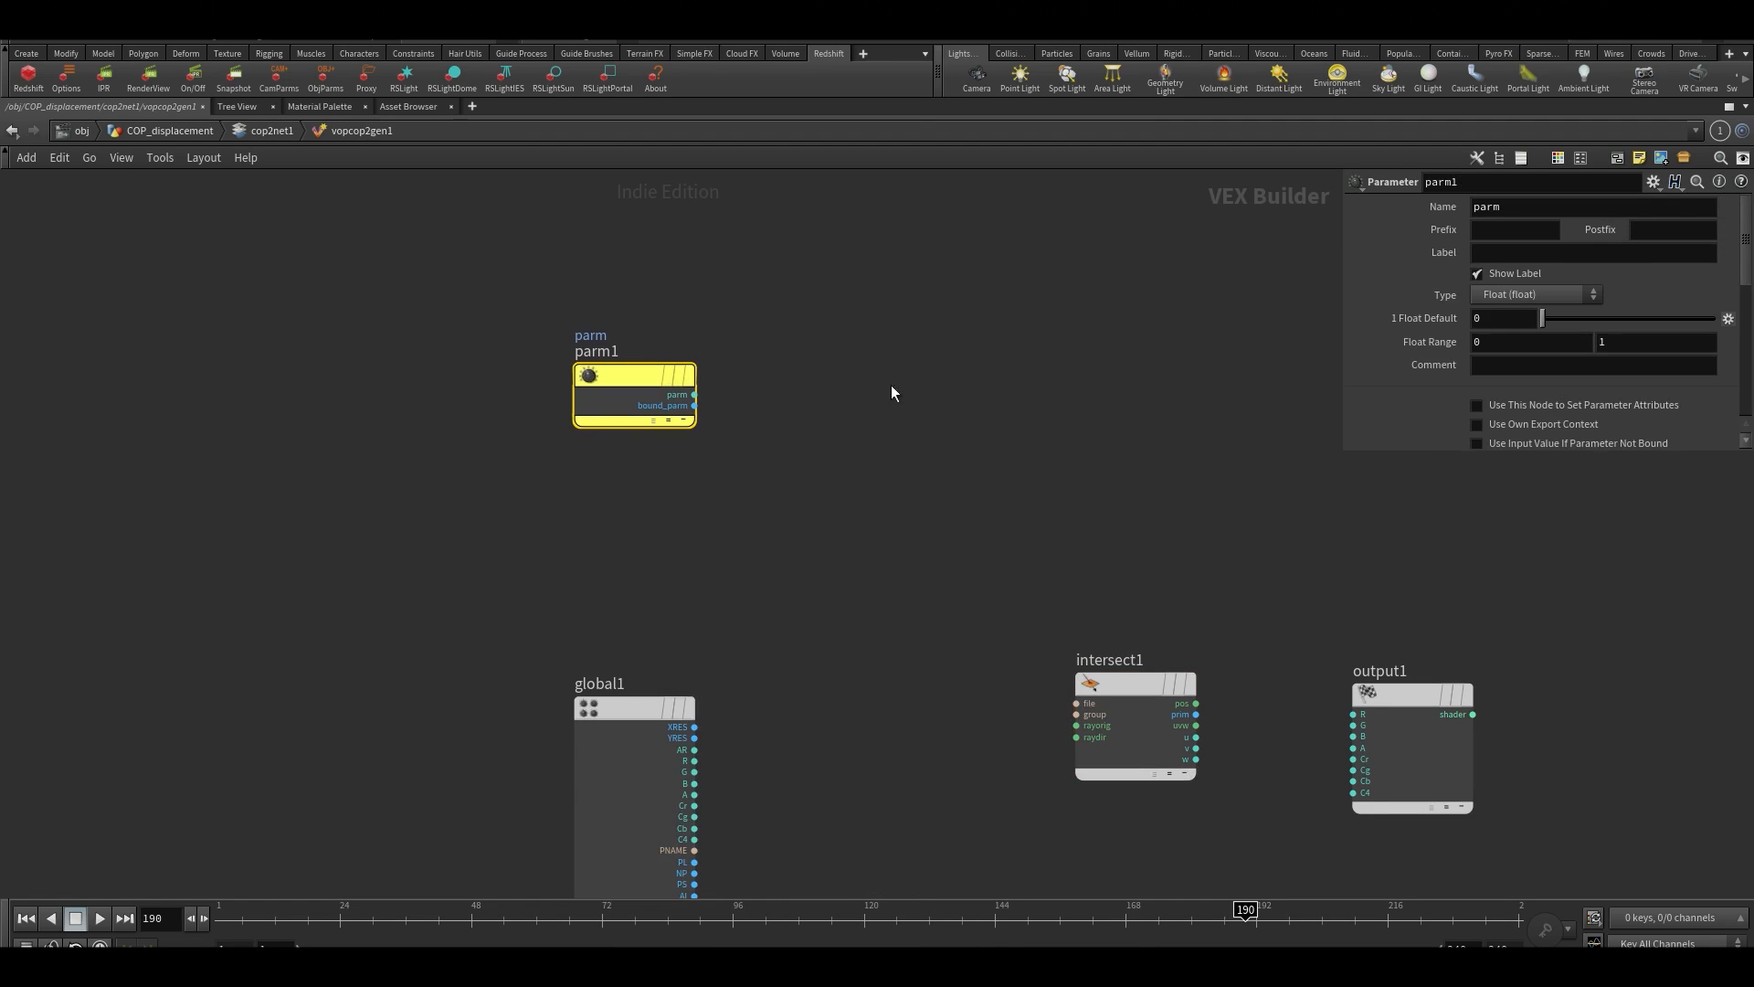
{"action": "left_click", "coordinate": [1503, 295]}
{"action": "left_click_drag", "start_coordinate": [825, 214], "coordinate": [548, 446]}
{"action": "key", "text": "Delete"}
Add a Constant node above global1 and set its constant type to File (string)
{"action": "key", "text": "Tab"}
{"action": "type", "text": "cons"}
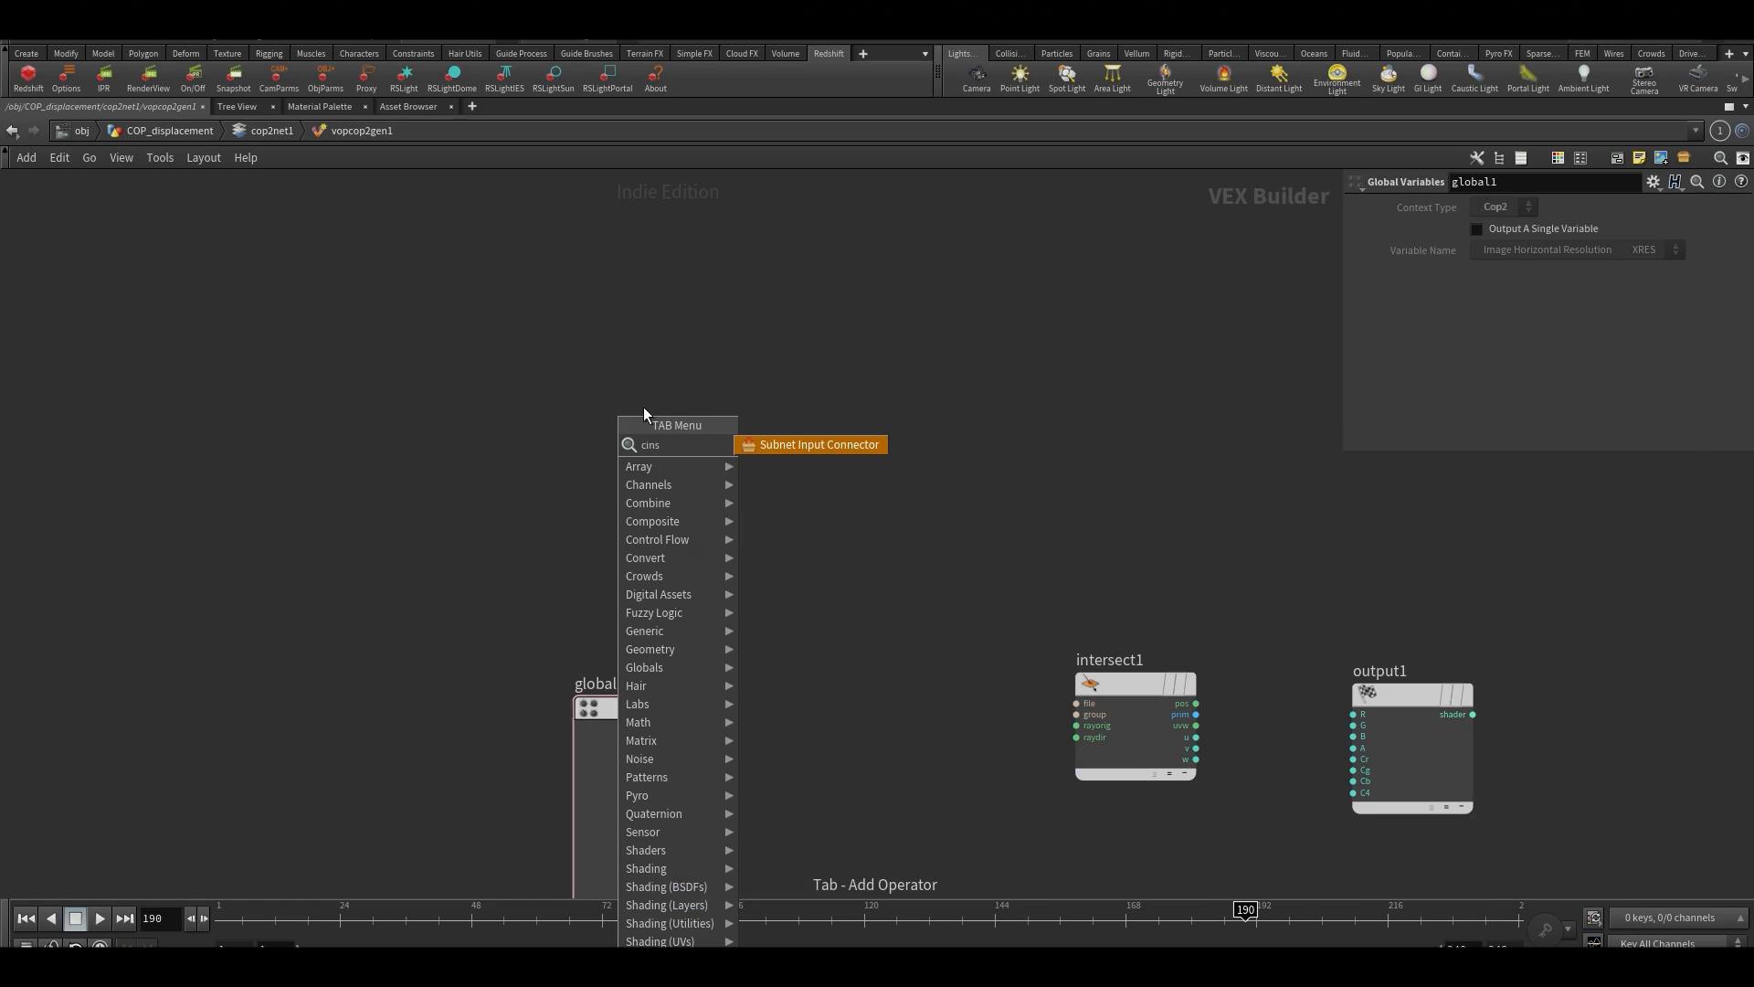
{"action": "key", "text": "Return"}
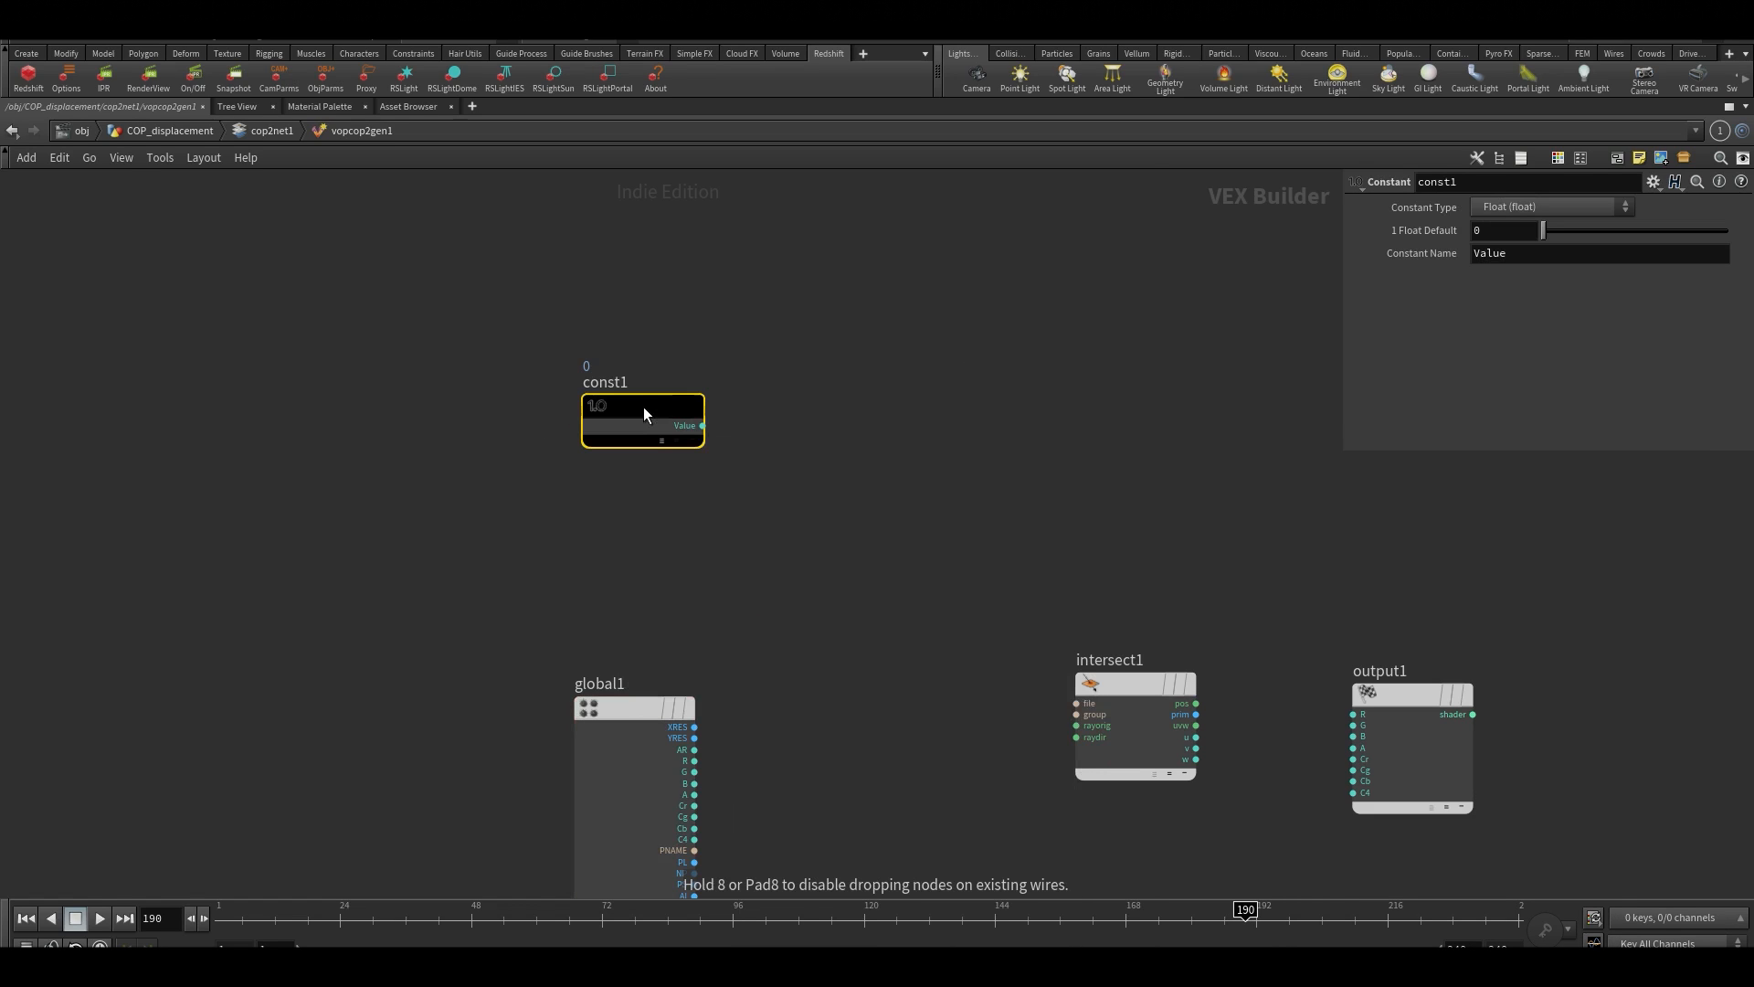
{"action": "left_click", "coordinate": [643, 408]}
{"action": "left_click", "coordinate": [1541, 210]}
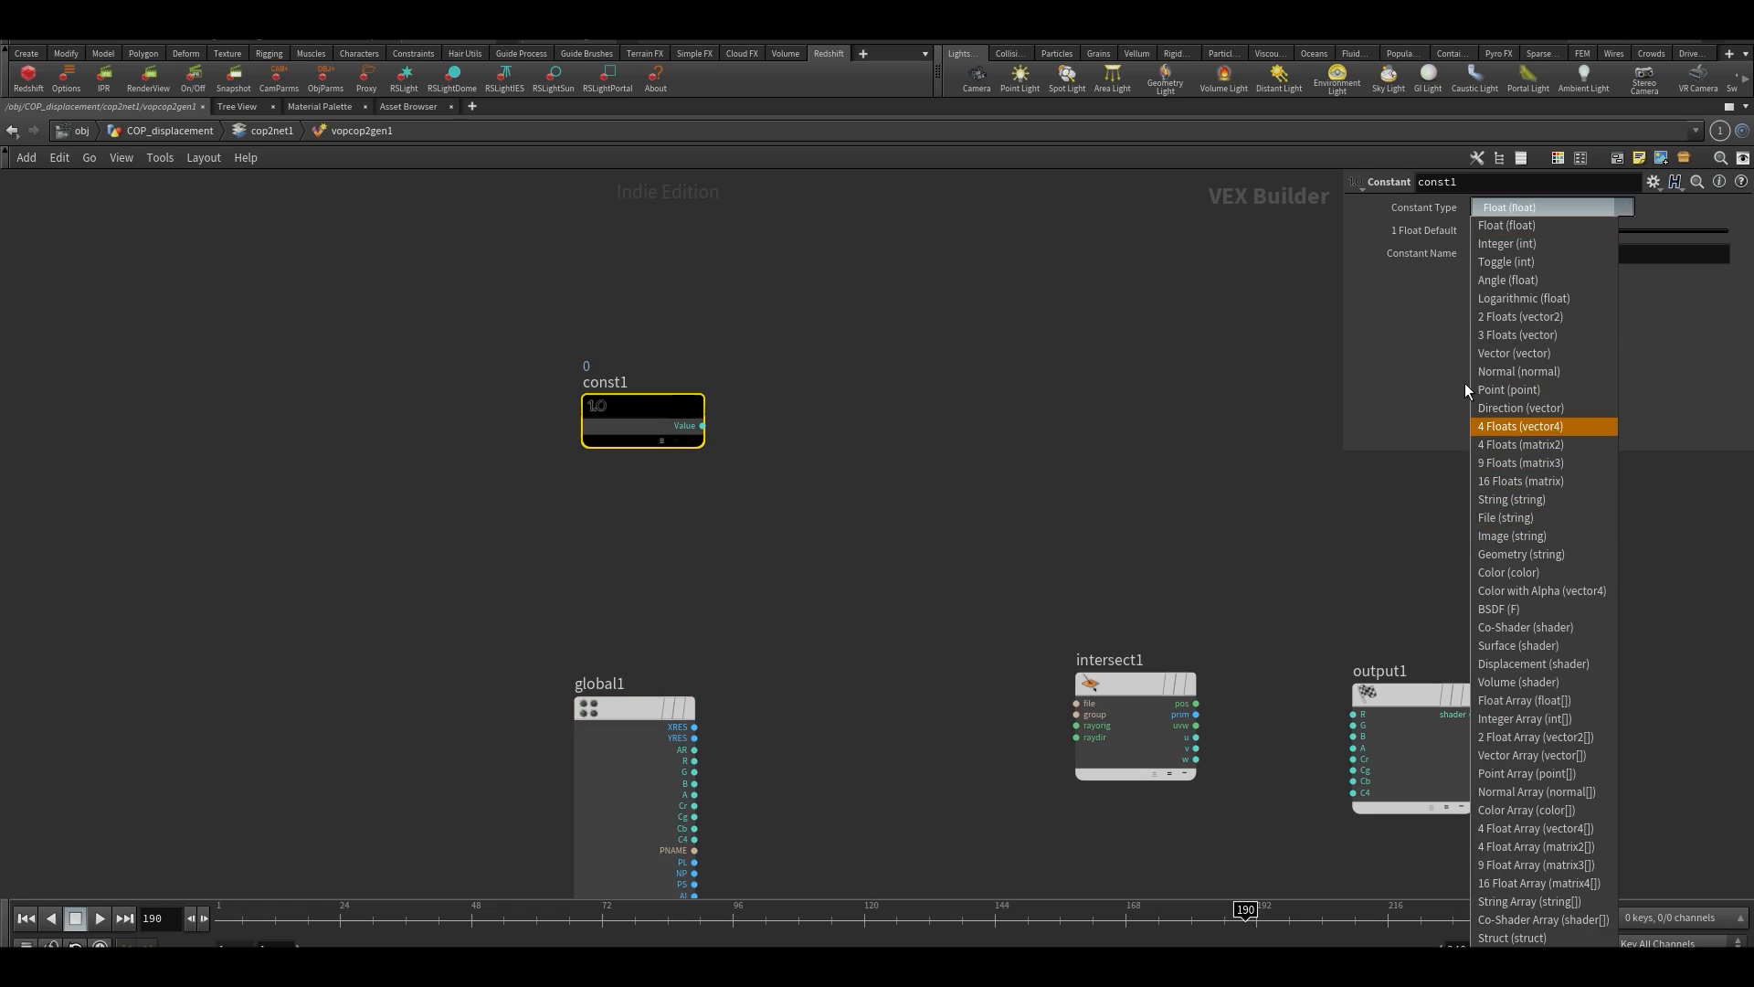
{"action": "left_click", "coordinate": [1509, 517]}
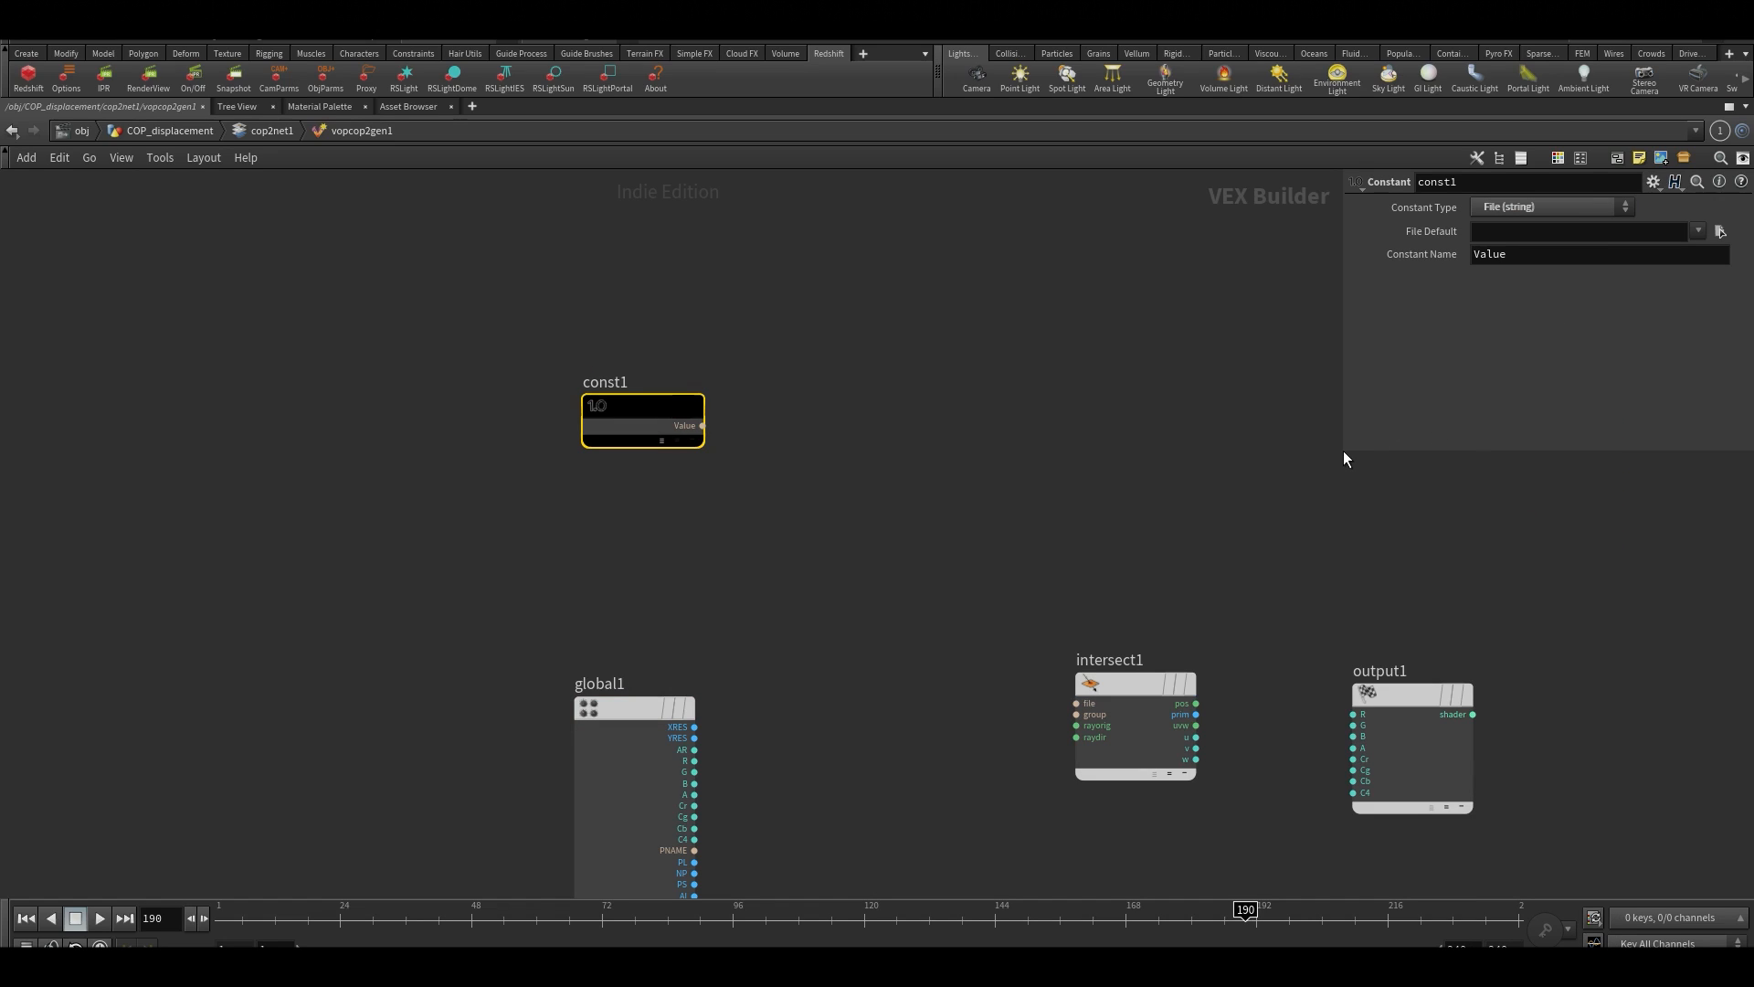
Enlarge the parameter pane and show the parameters of intersect1
{"action": "left_click_drag", "start_coordinate": [1343, 451], "coordinate": [1085, 563]}
{"action": "middle_click_drag", "start_coordinate": [986, 538], "coordinate": [906, 615]}
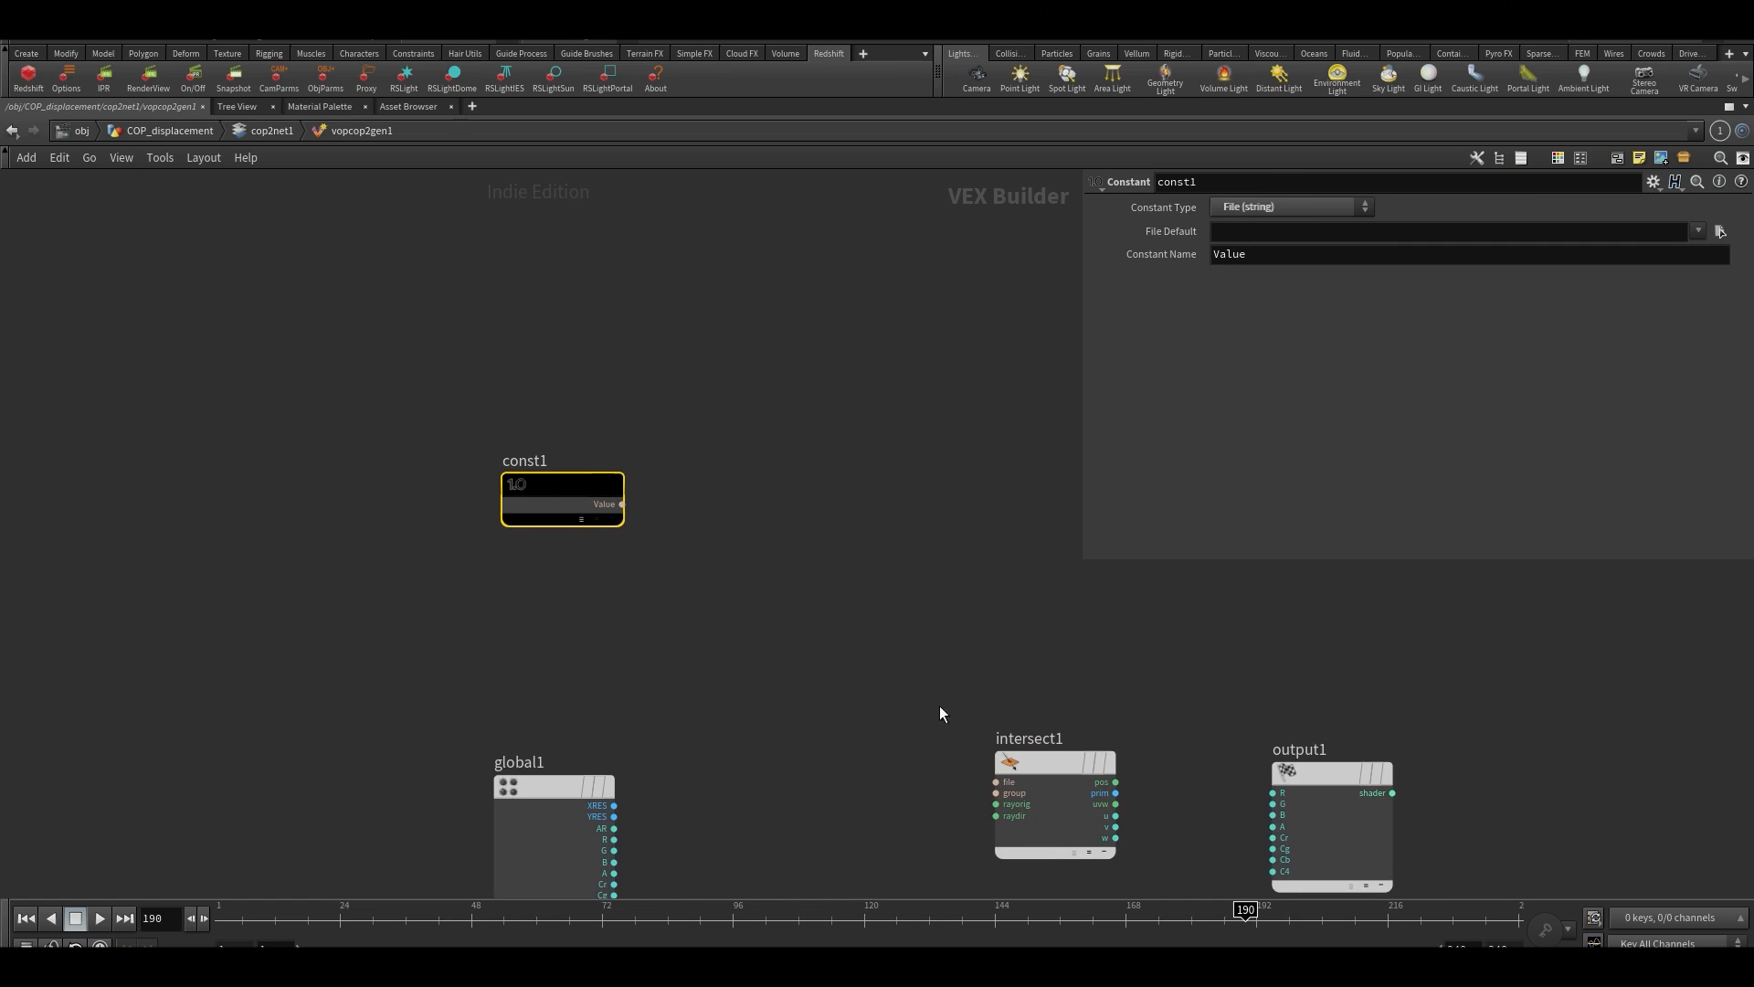
{"action": "left_click", "coordinate": [1036, 764]}
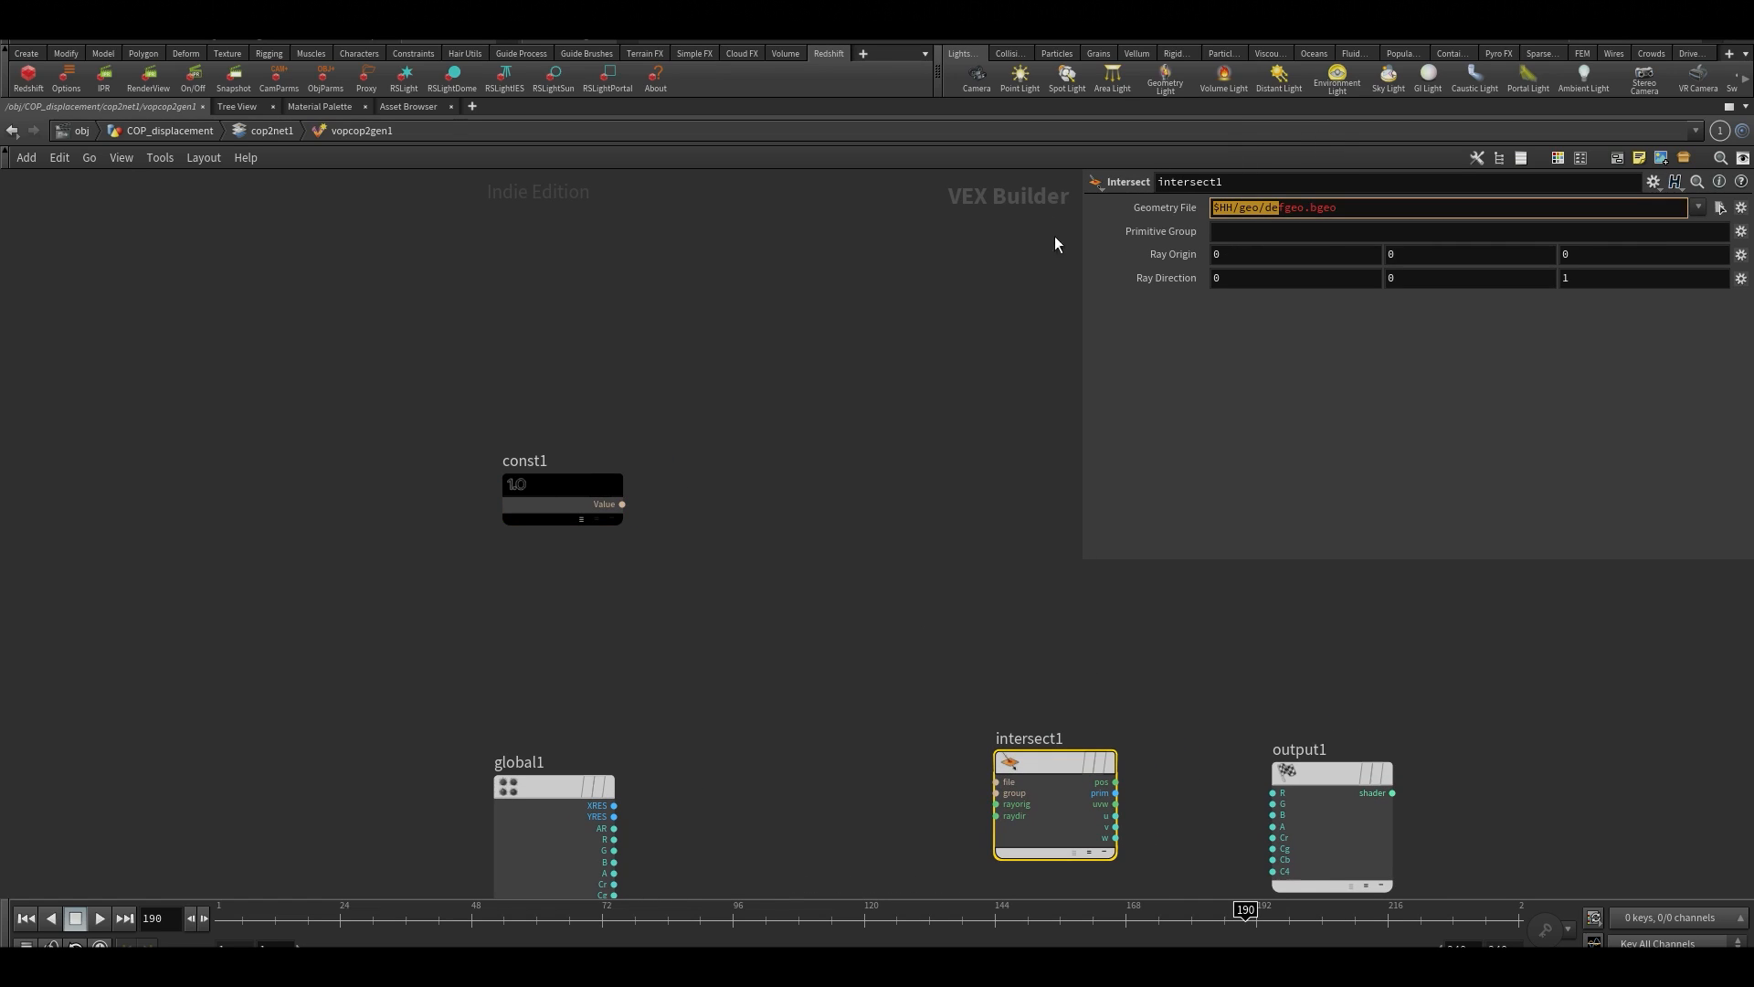
Go up to the COP_displacement level to view cop2net1, and return to the vopcop2gen1 network
{"action": "key", "text": "u"}
{"action": "key", "text": "u"}
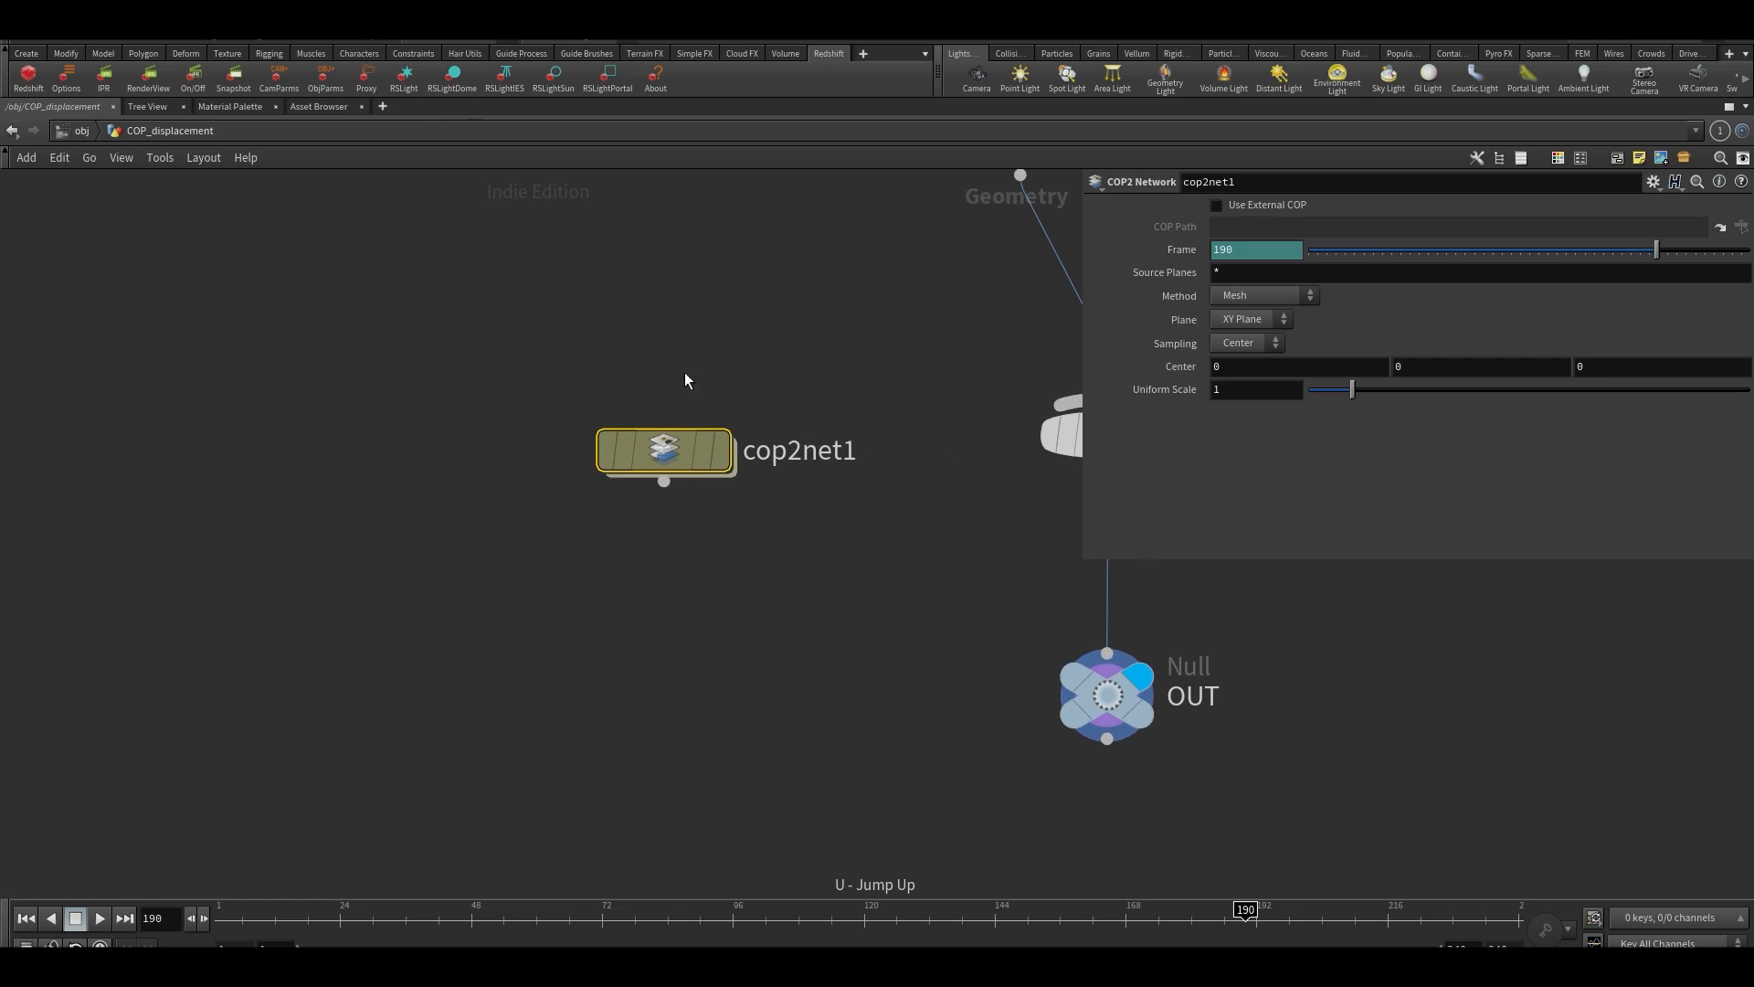
{"action": "double_click", "coordinate": [674, 444]}
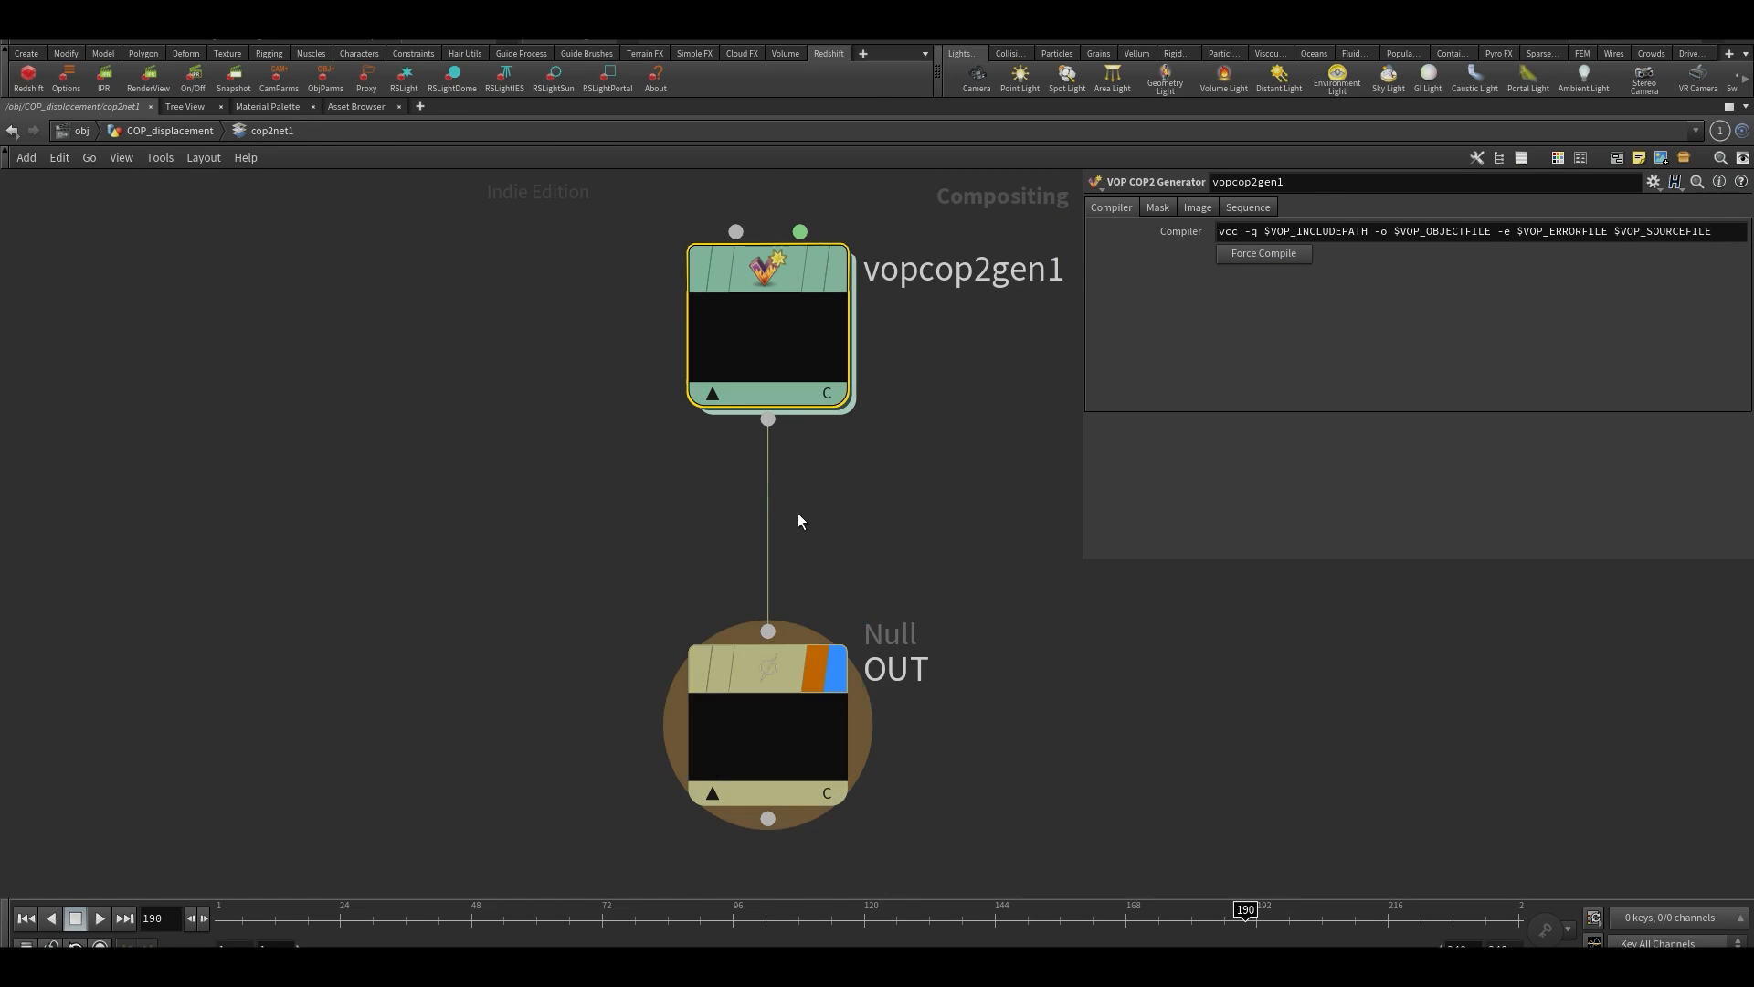
{"action": "double_click", "coordinate": [803, 331]}
{"action": "left_click_drag", "start_coordinate": [490, 408], "coordinate": [462, 410]}
{"action": "middle_click_drag", "start_coordinate": [893, 465], "coordinate": [817, 477]}
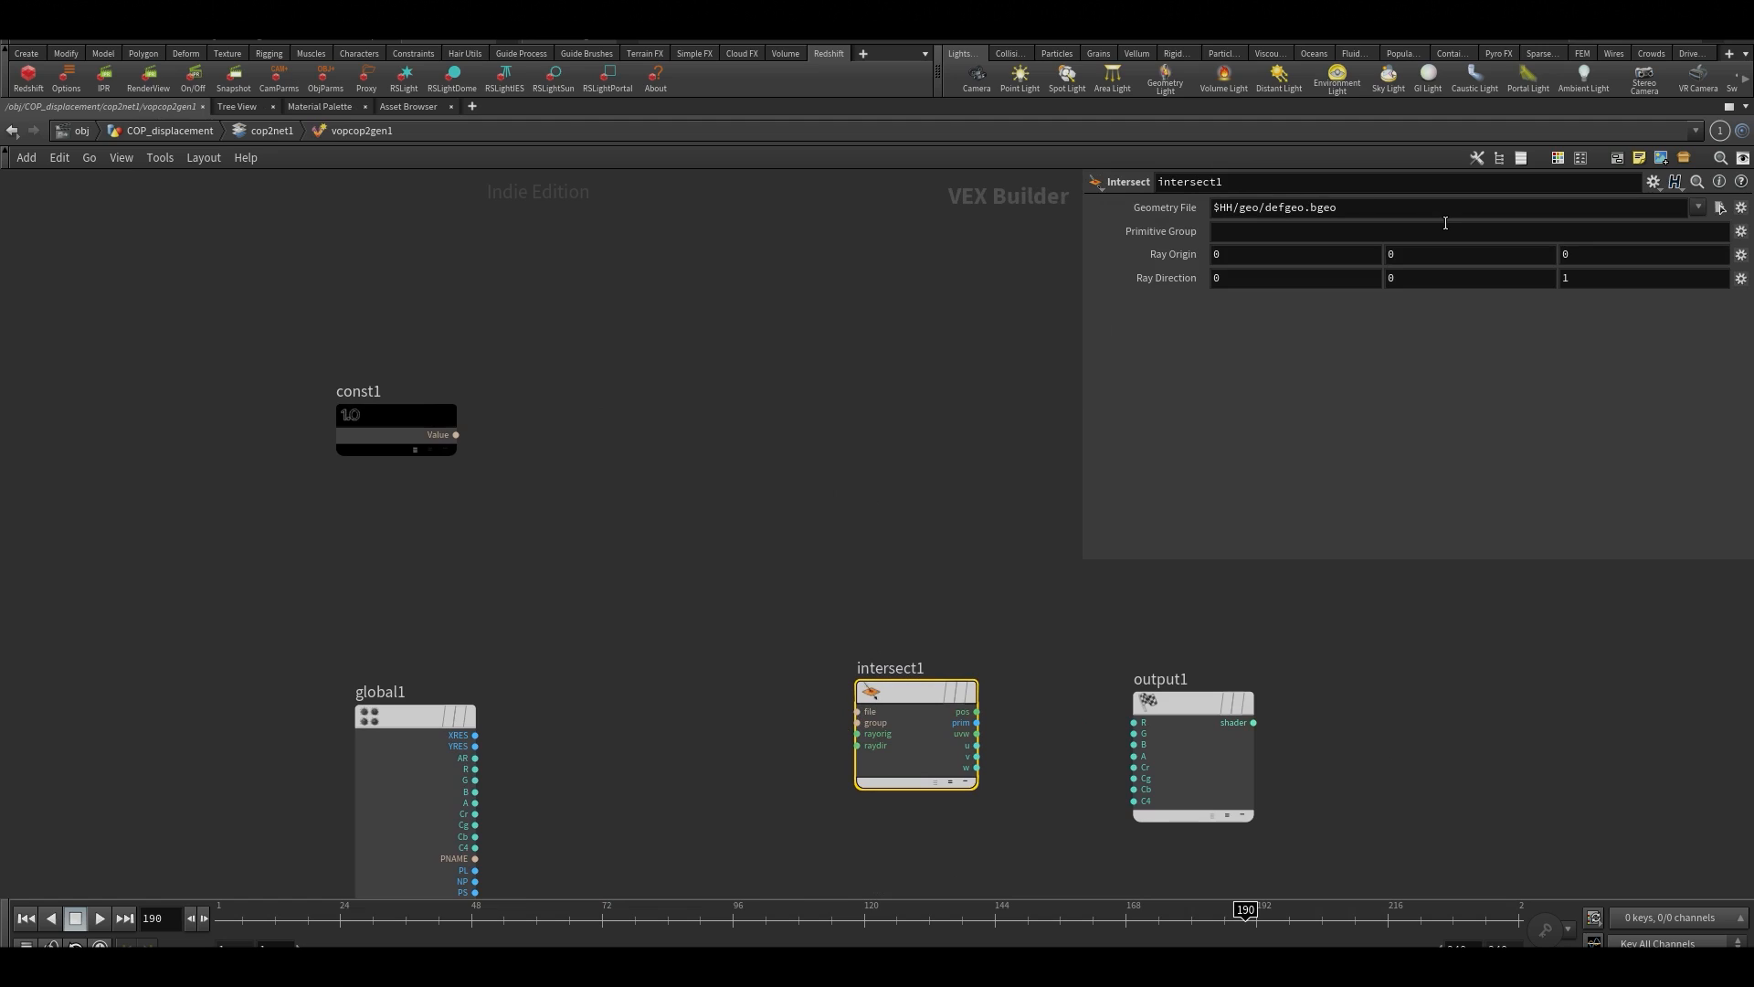
Examine the Geometry File path of the intersect1 node
{"action": "left_click_drag", "start_coordinate": [1434, 213], "coordinate": [1133, 210]}
{"action": "left_click", "coordinate": [1357, 216]}
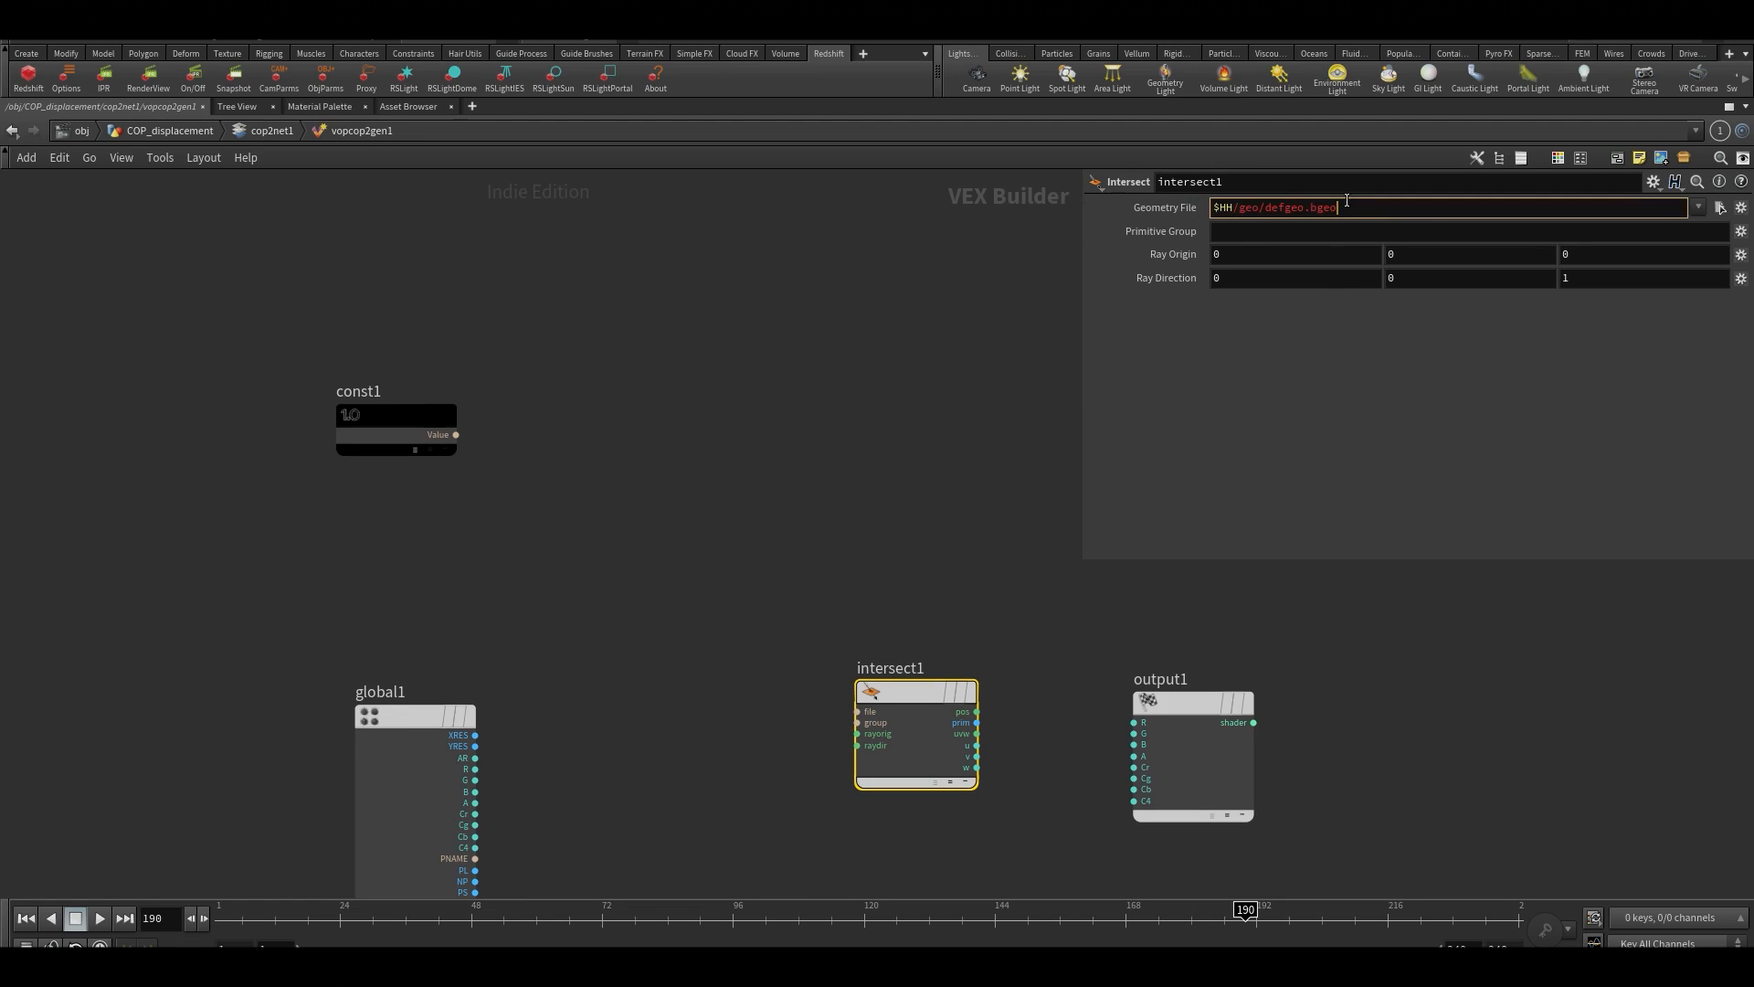
{"action": "left_click_drag", "start_coordinate": [1347, 201], "coordinate": [1146, 222]}
{"action": "left_click", "coordinate": [1353, 213]}
{"action": "middle_click_drag", "start_coordinate": [725, 475], "coordinate": [756, 542]}
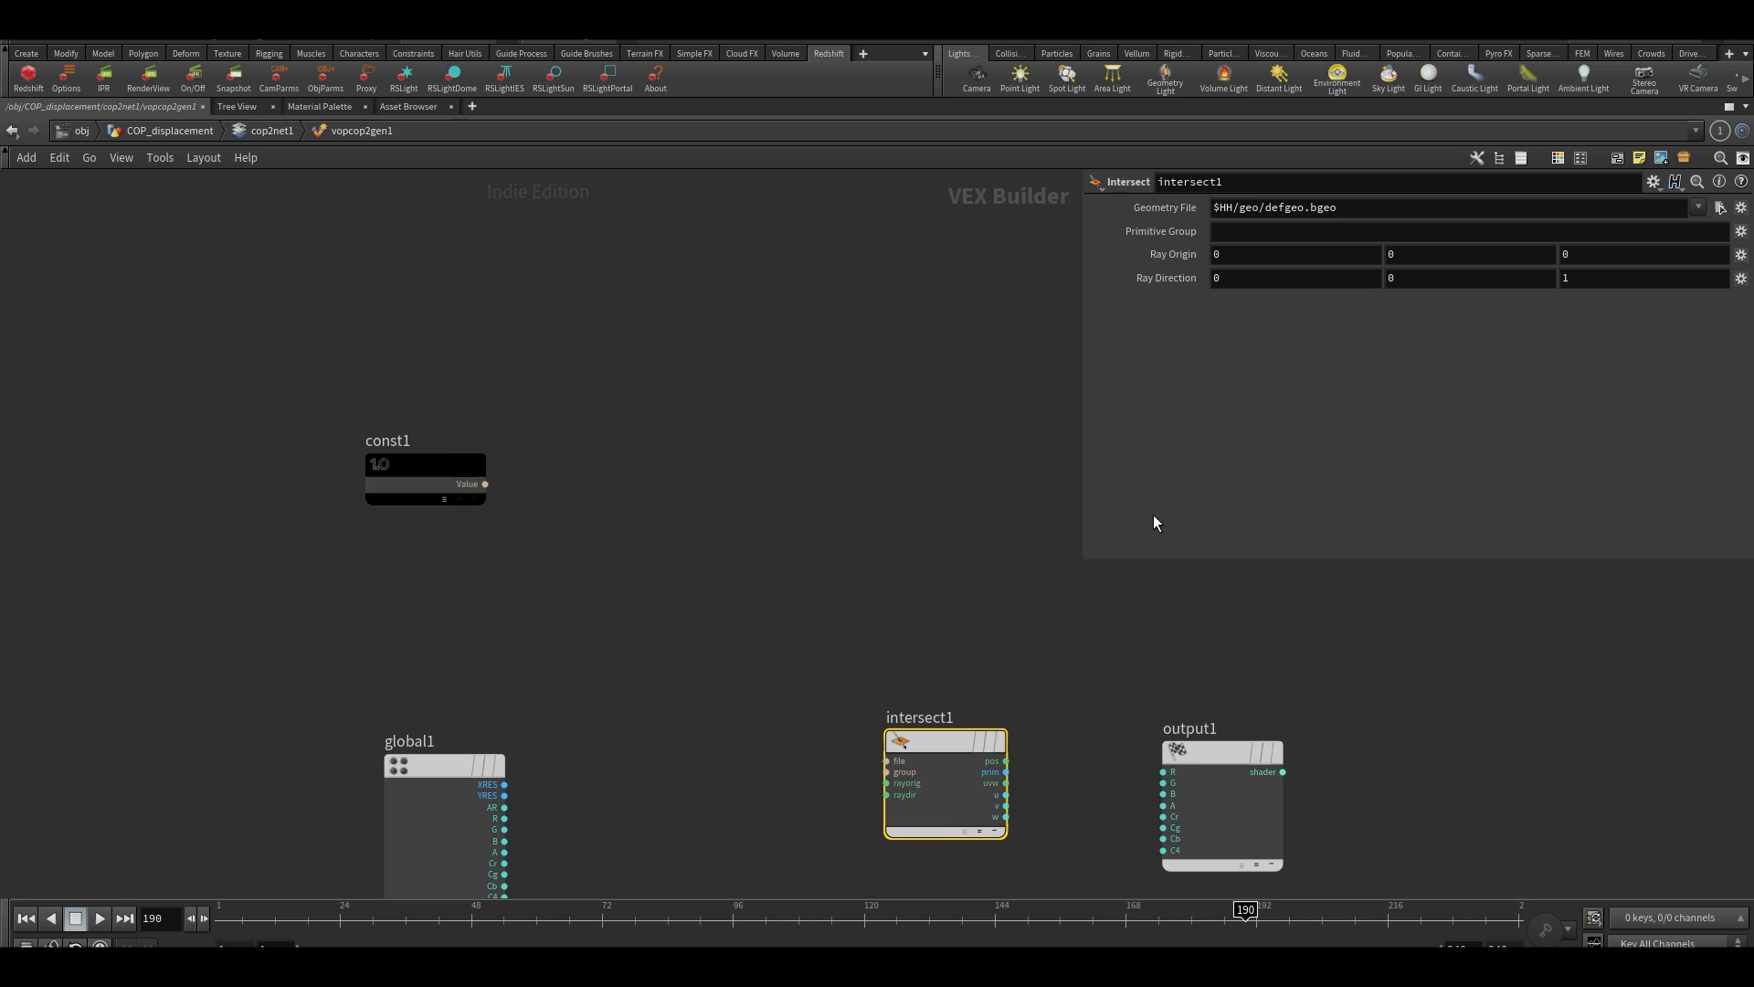
Select const1 and start its File Default path with "op"
{"action": "left_click_drag", "start_coordinate": [461, 384], "coordinate": [526, 559]}
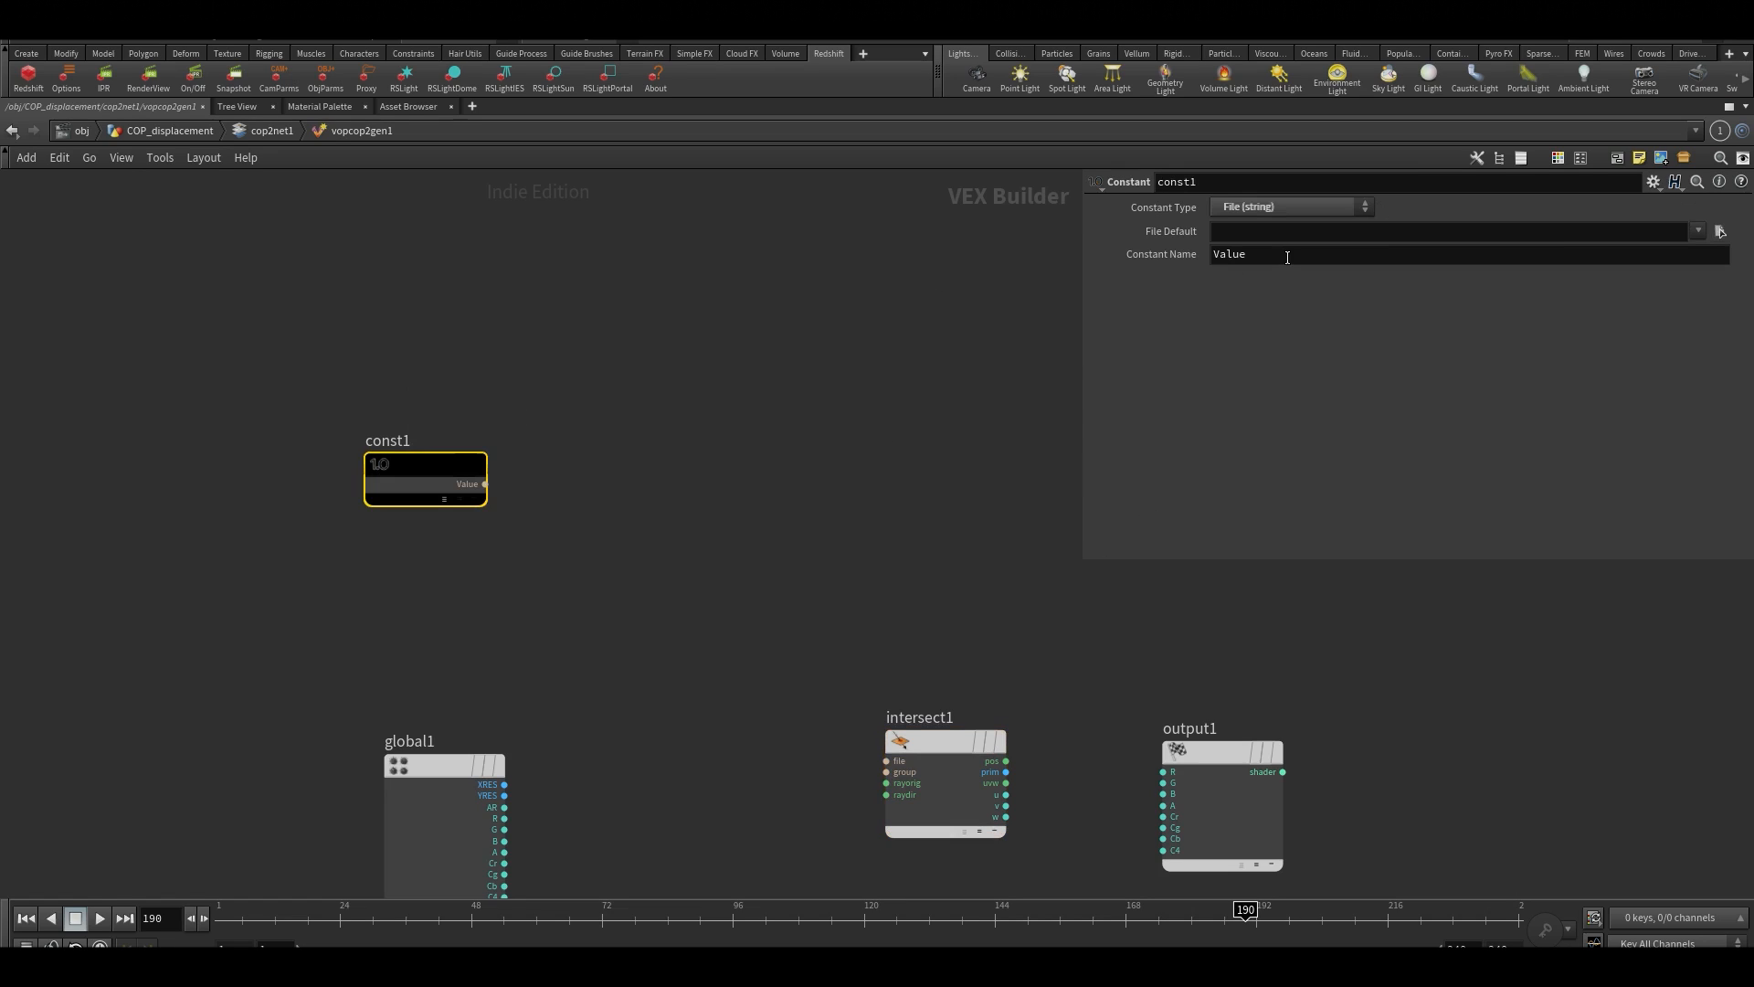
{"action": "left_click", "coordinate": [1289, 235]}
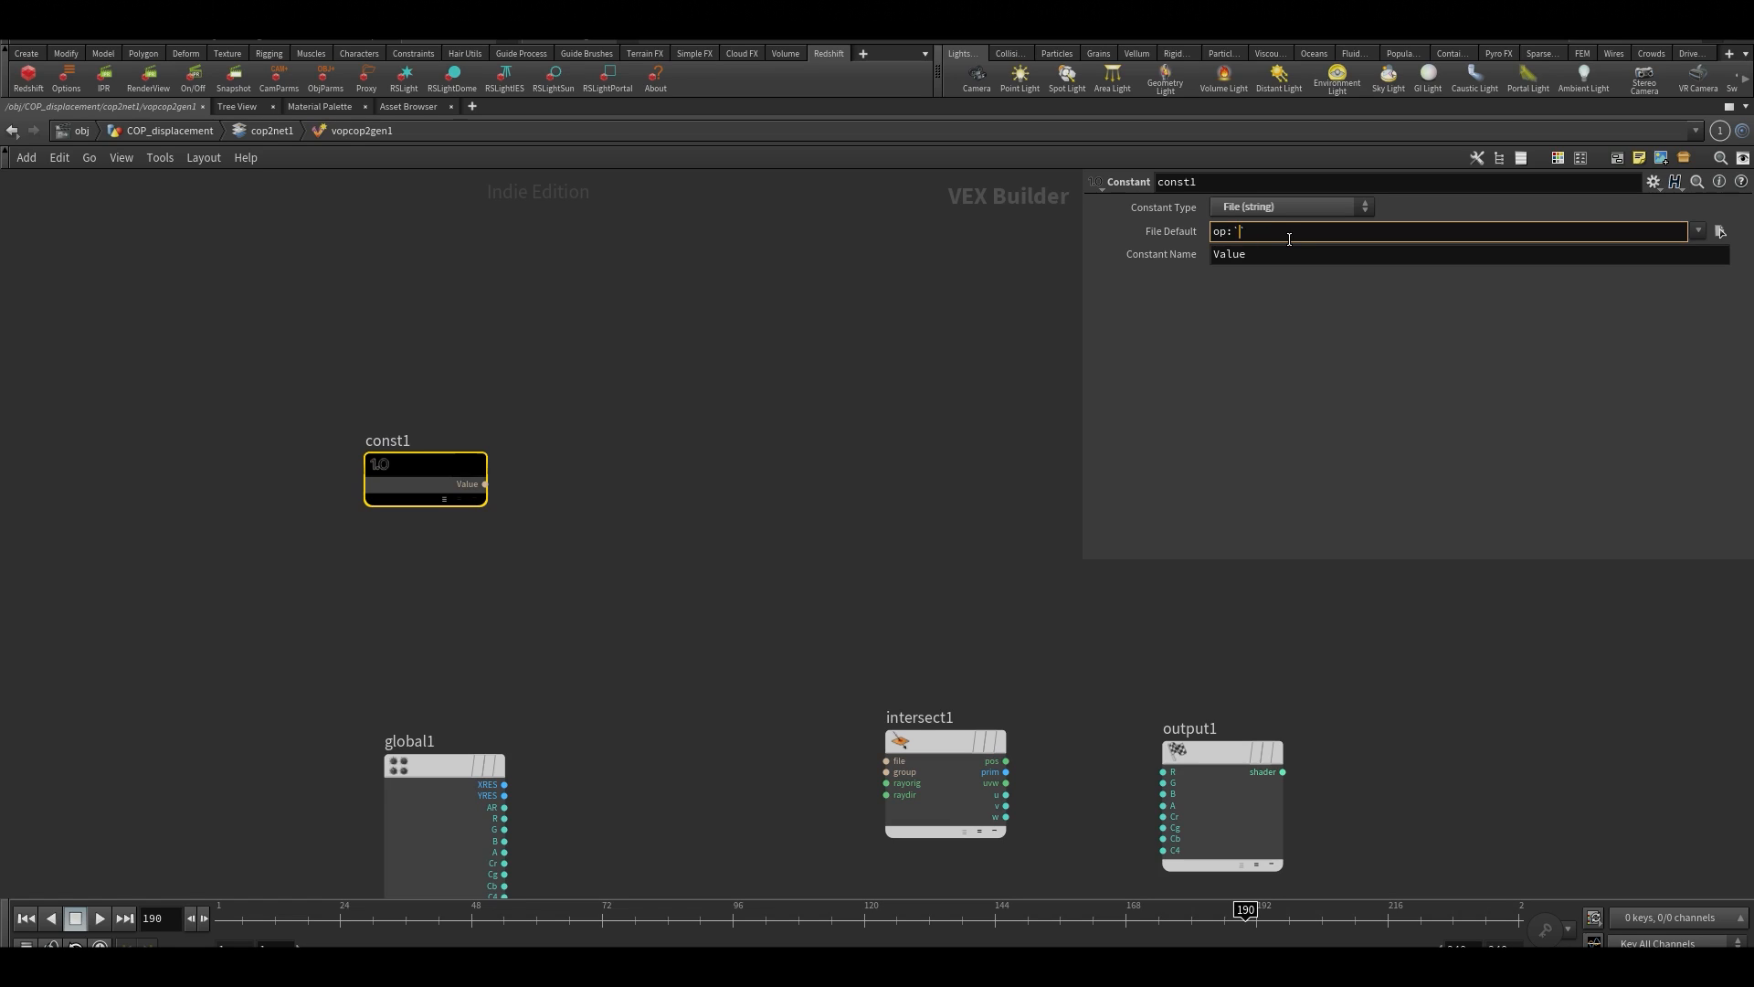
Set the File Default of const1 to the expression op:`opfullpath("../../../OUT")`
{"action": "type", "text": "op:`opfu"}
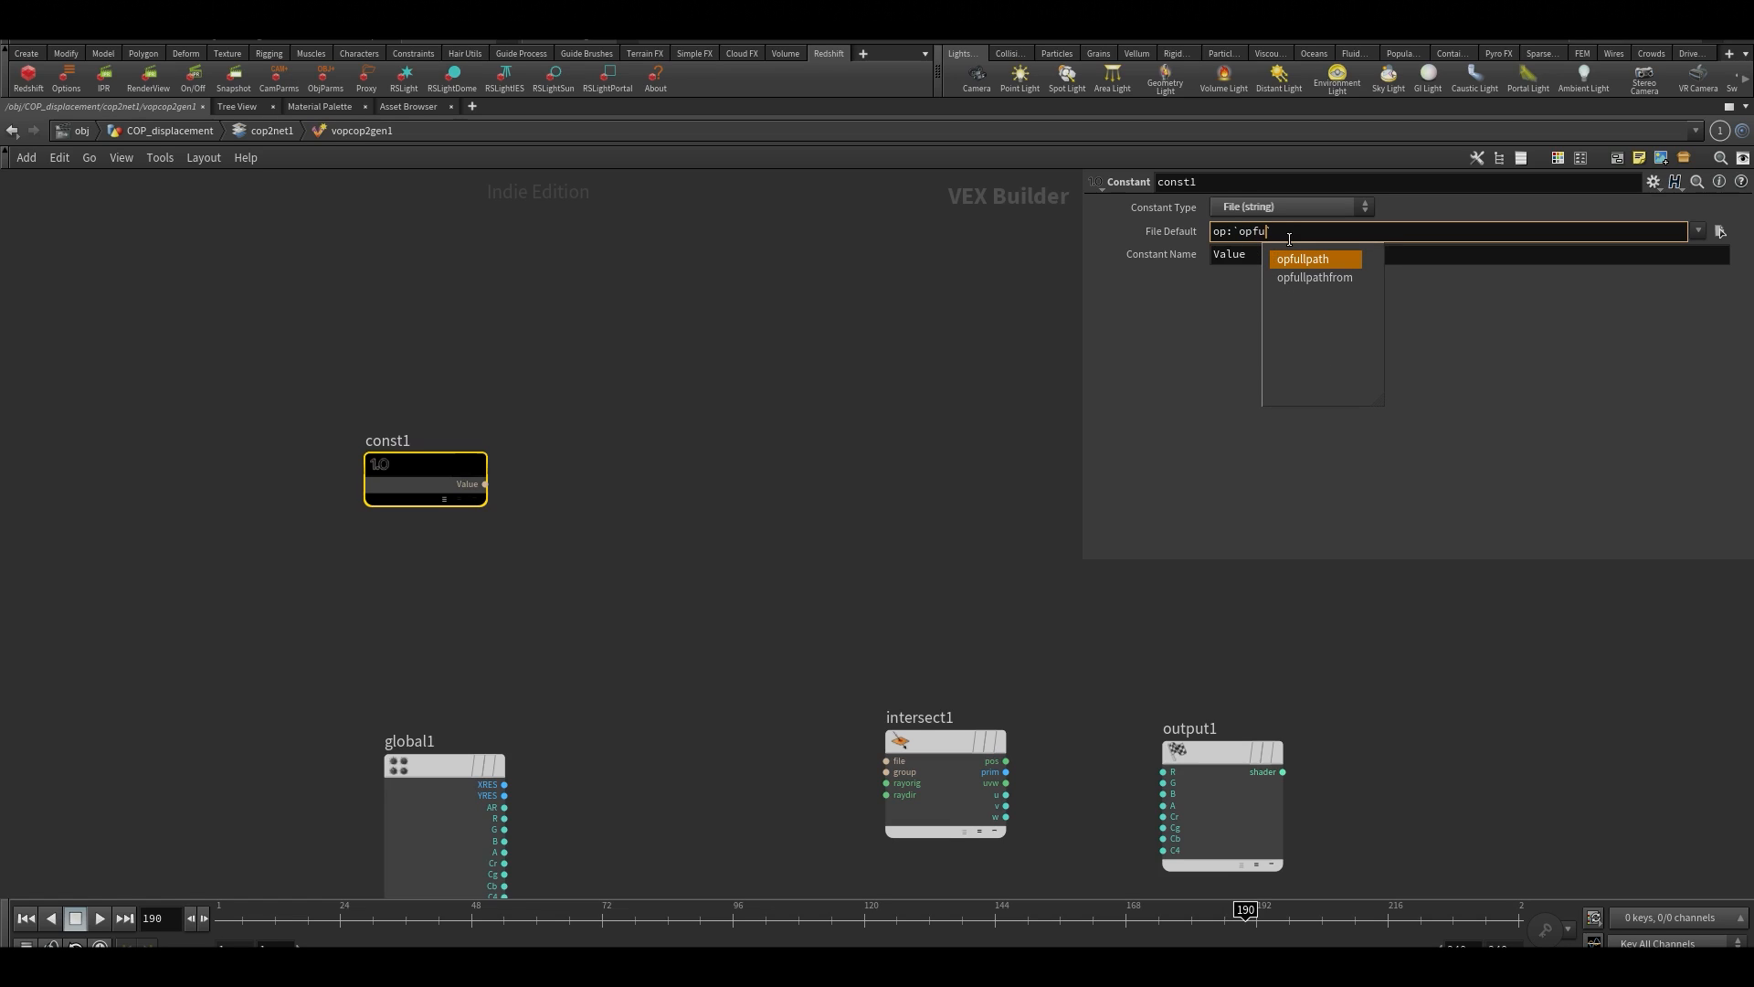
{"action": "type", "text": "llpath"}
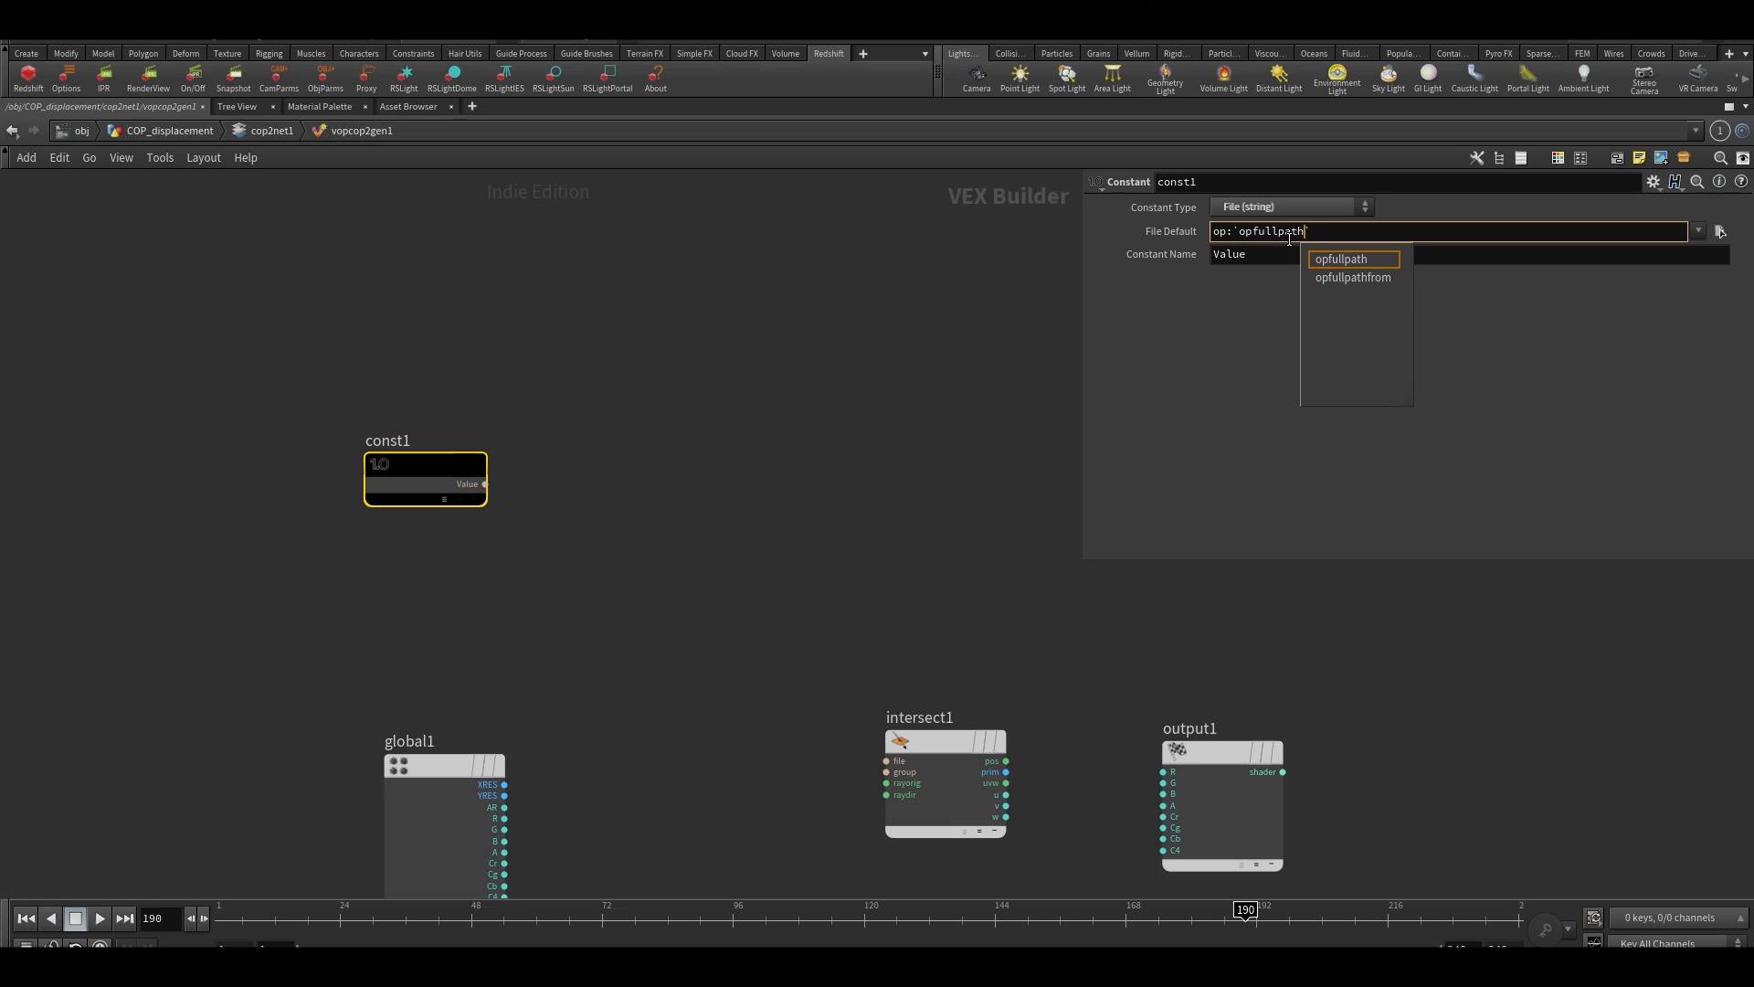
{"action": "type", "text": "(\".."}
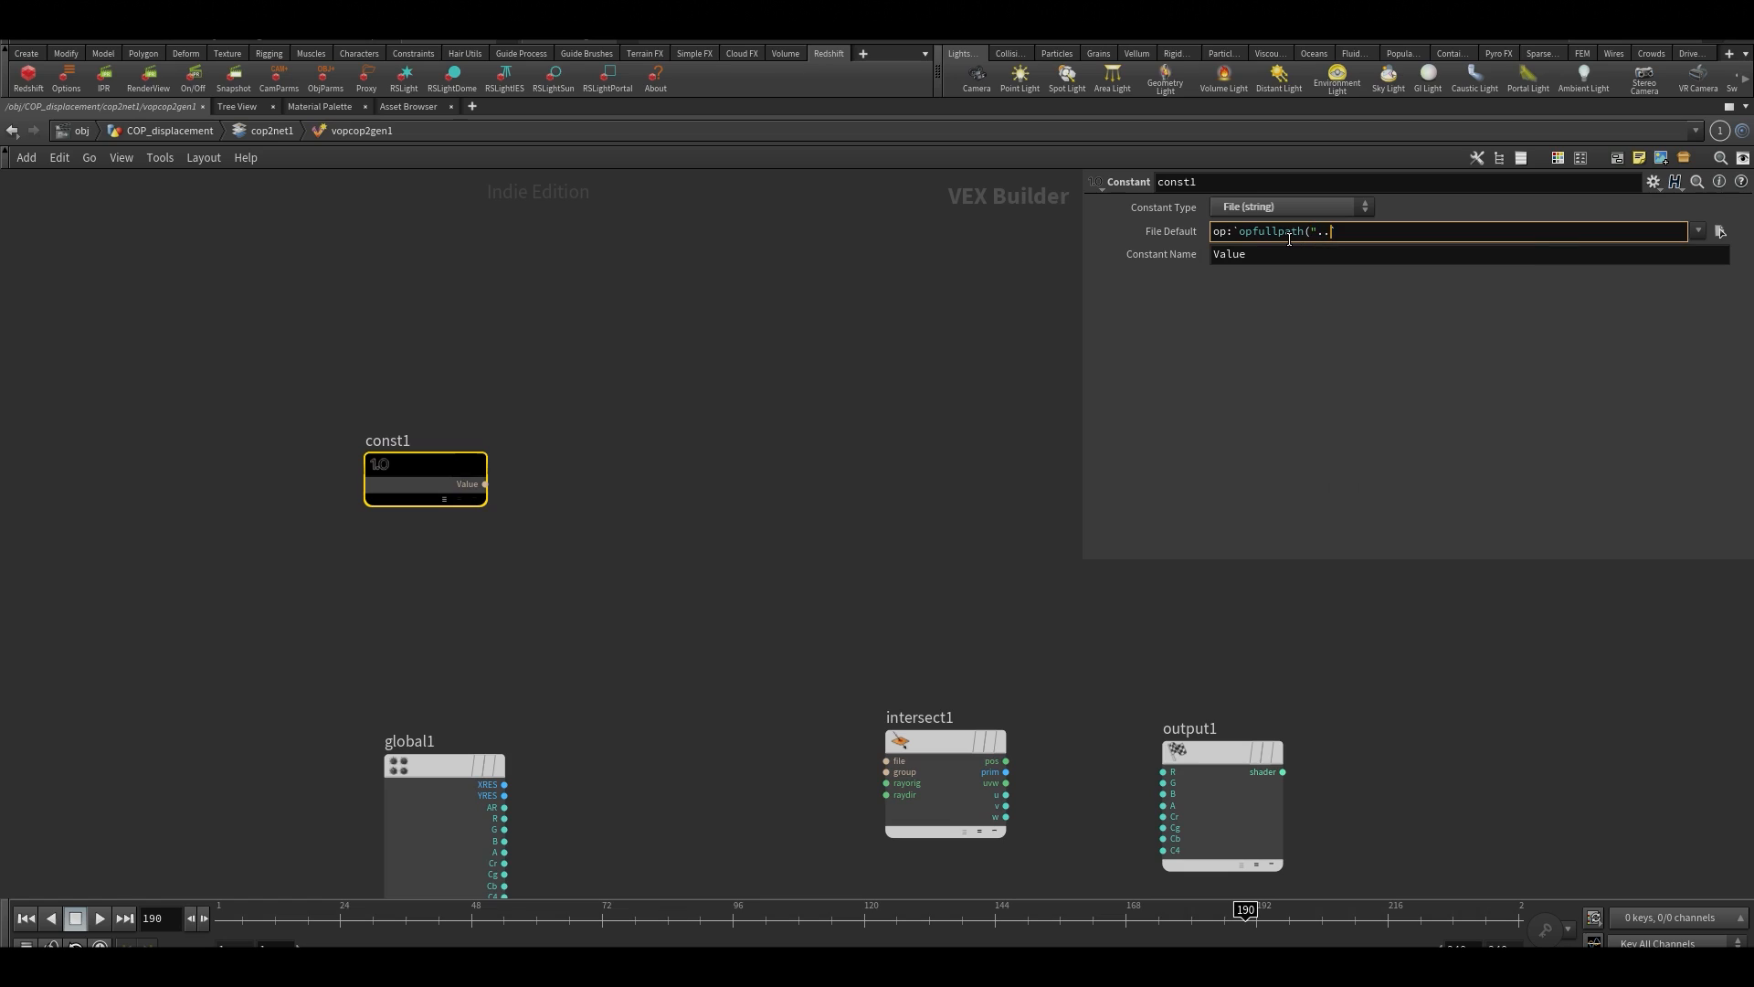
{"action": "type", "text": "../../../"}
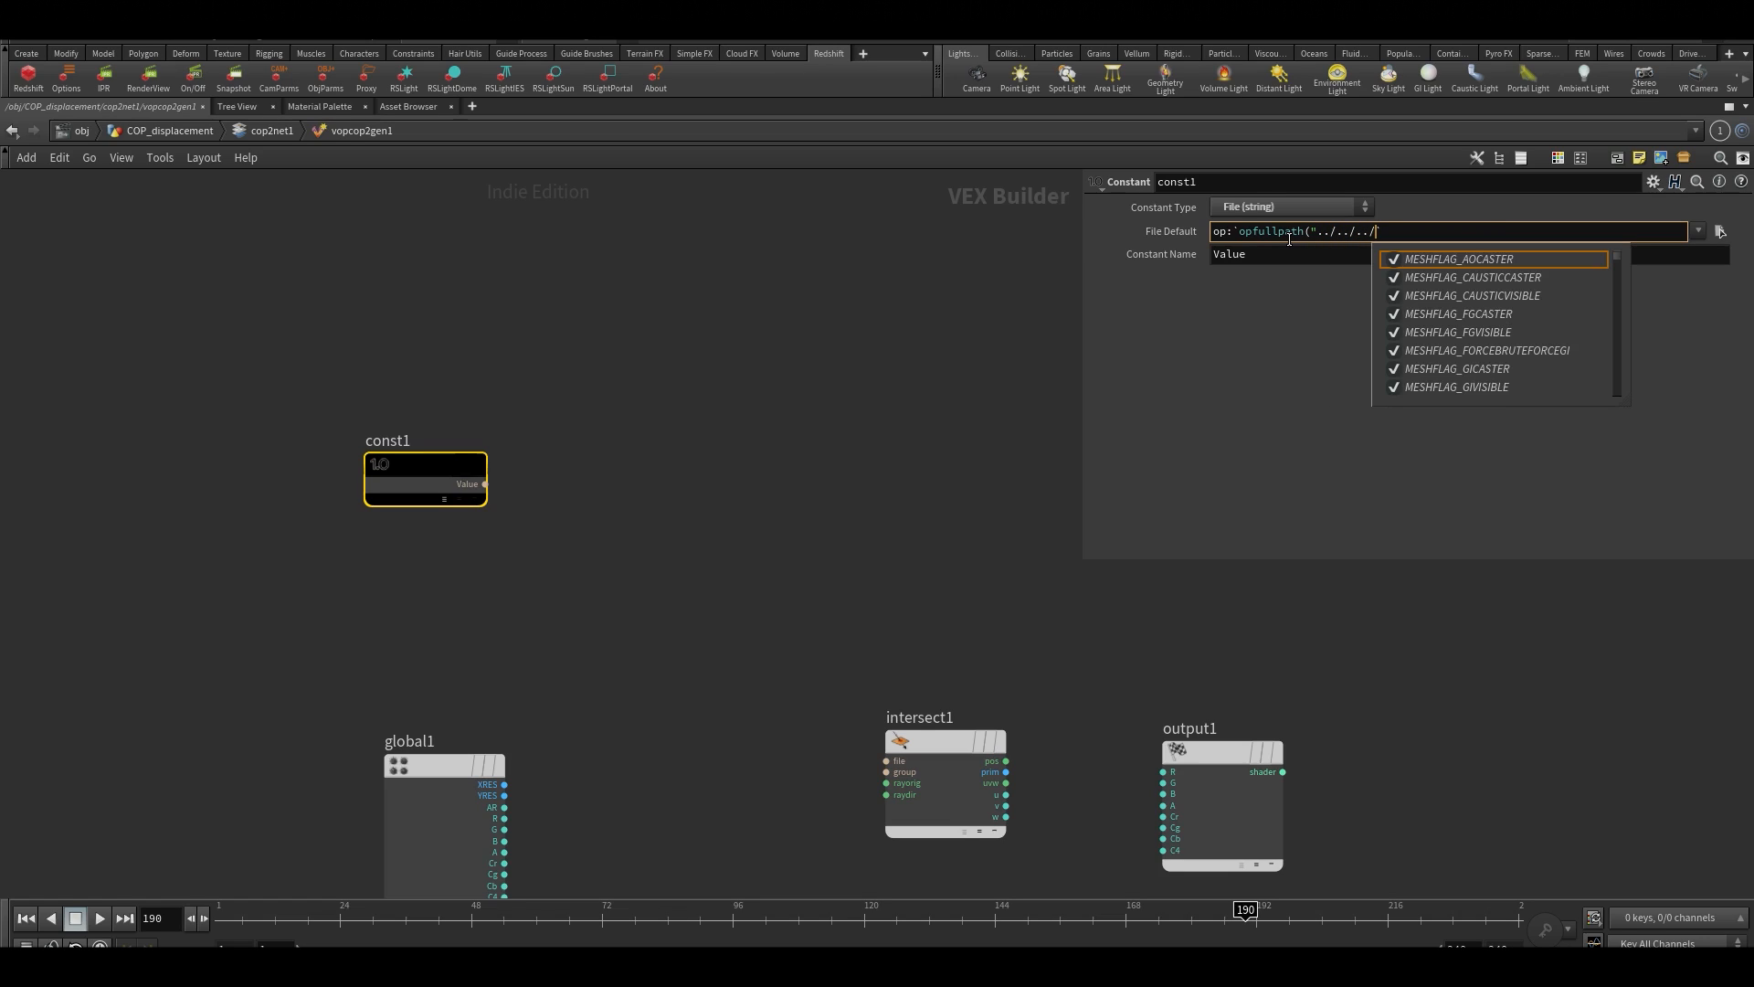
{"action": "type", "text": "OU"}
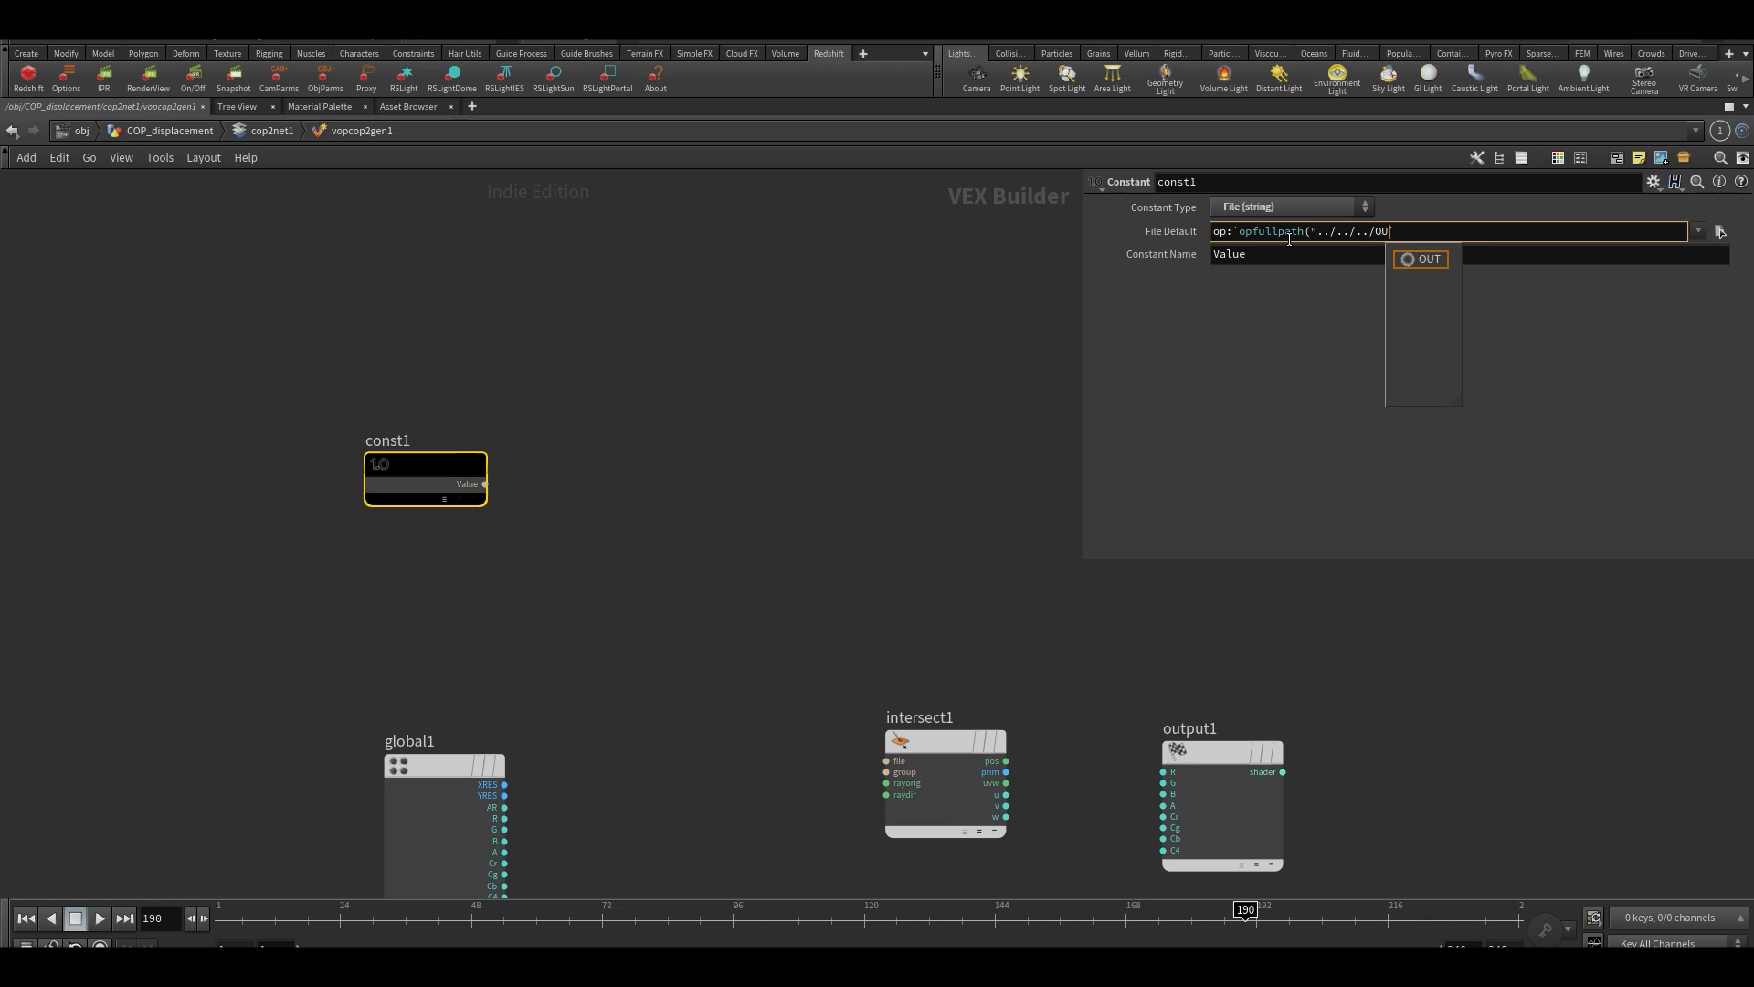
{"action": "type", "text": "T\")`"}
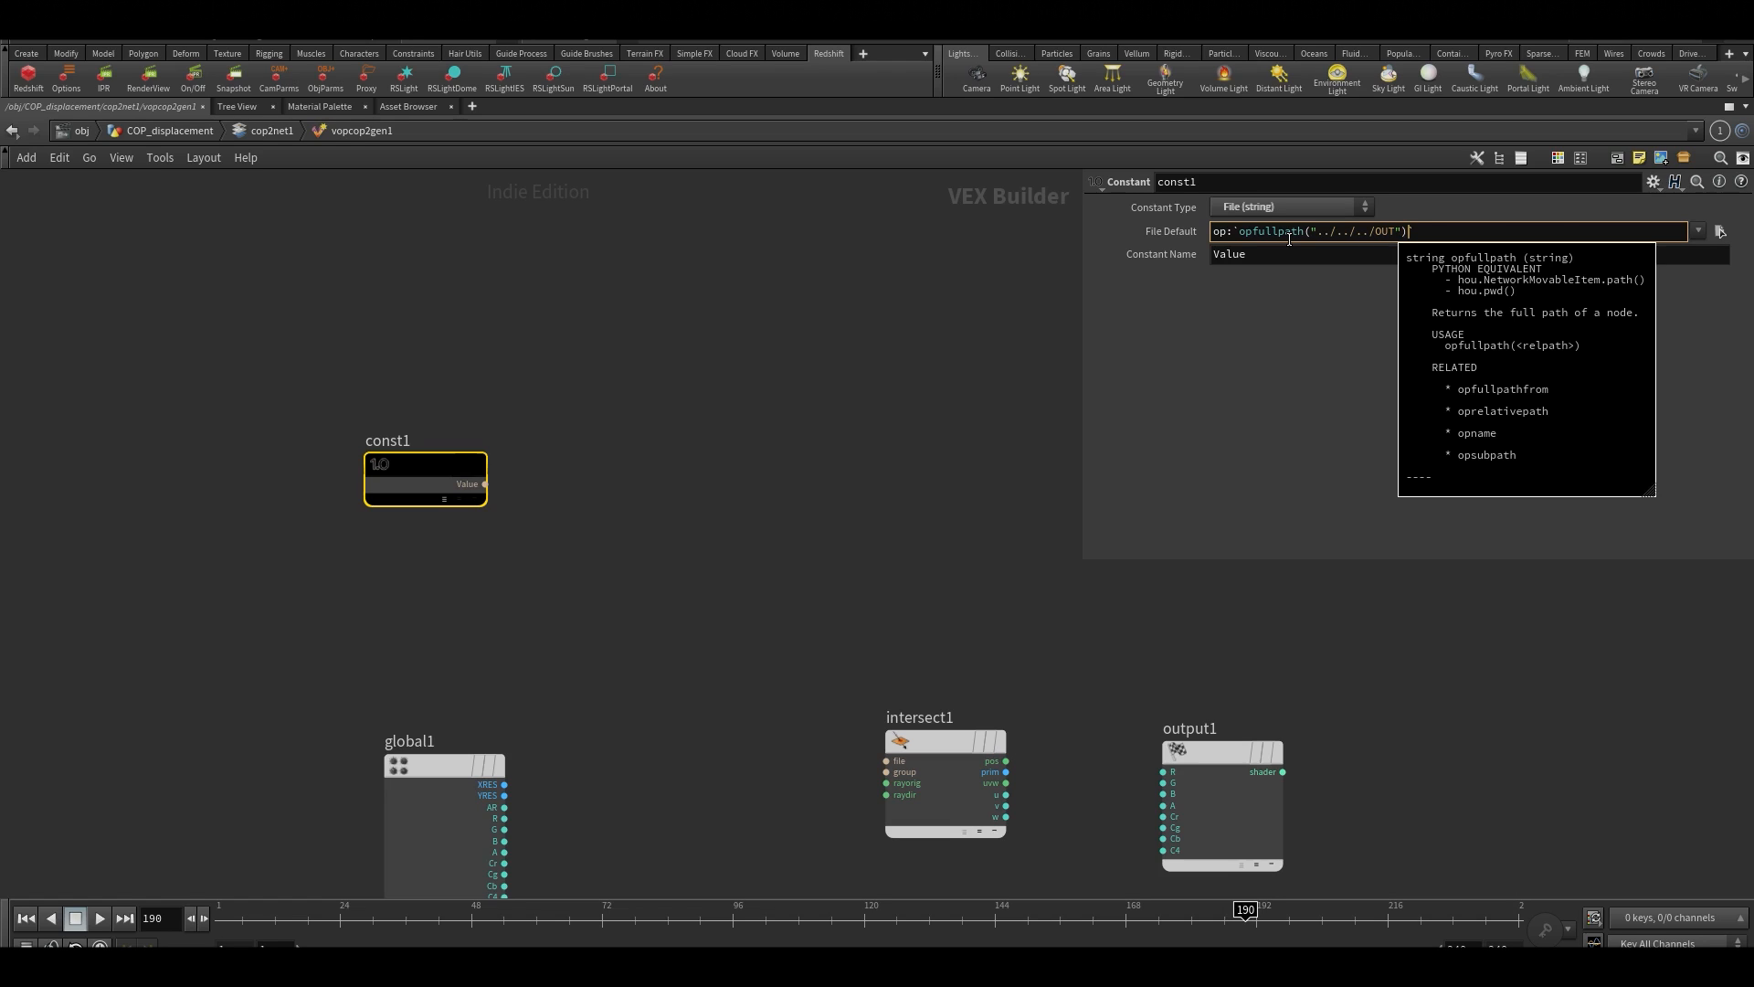
{"action": "key", "text": "Return"}
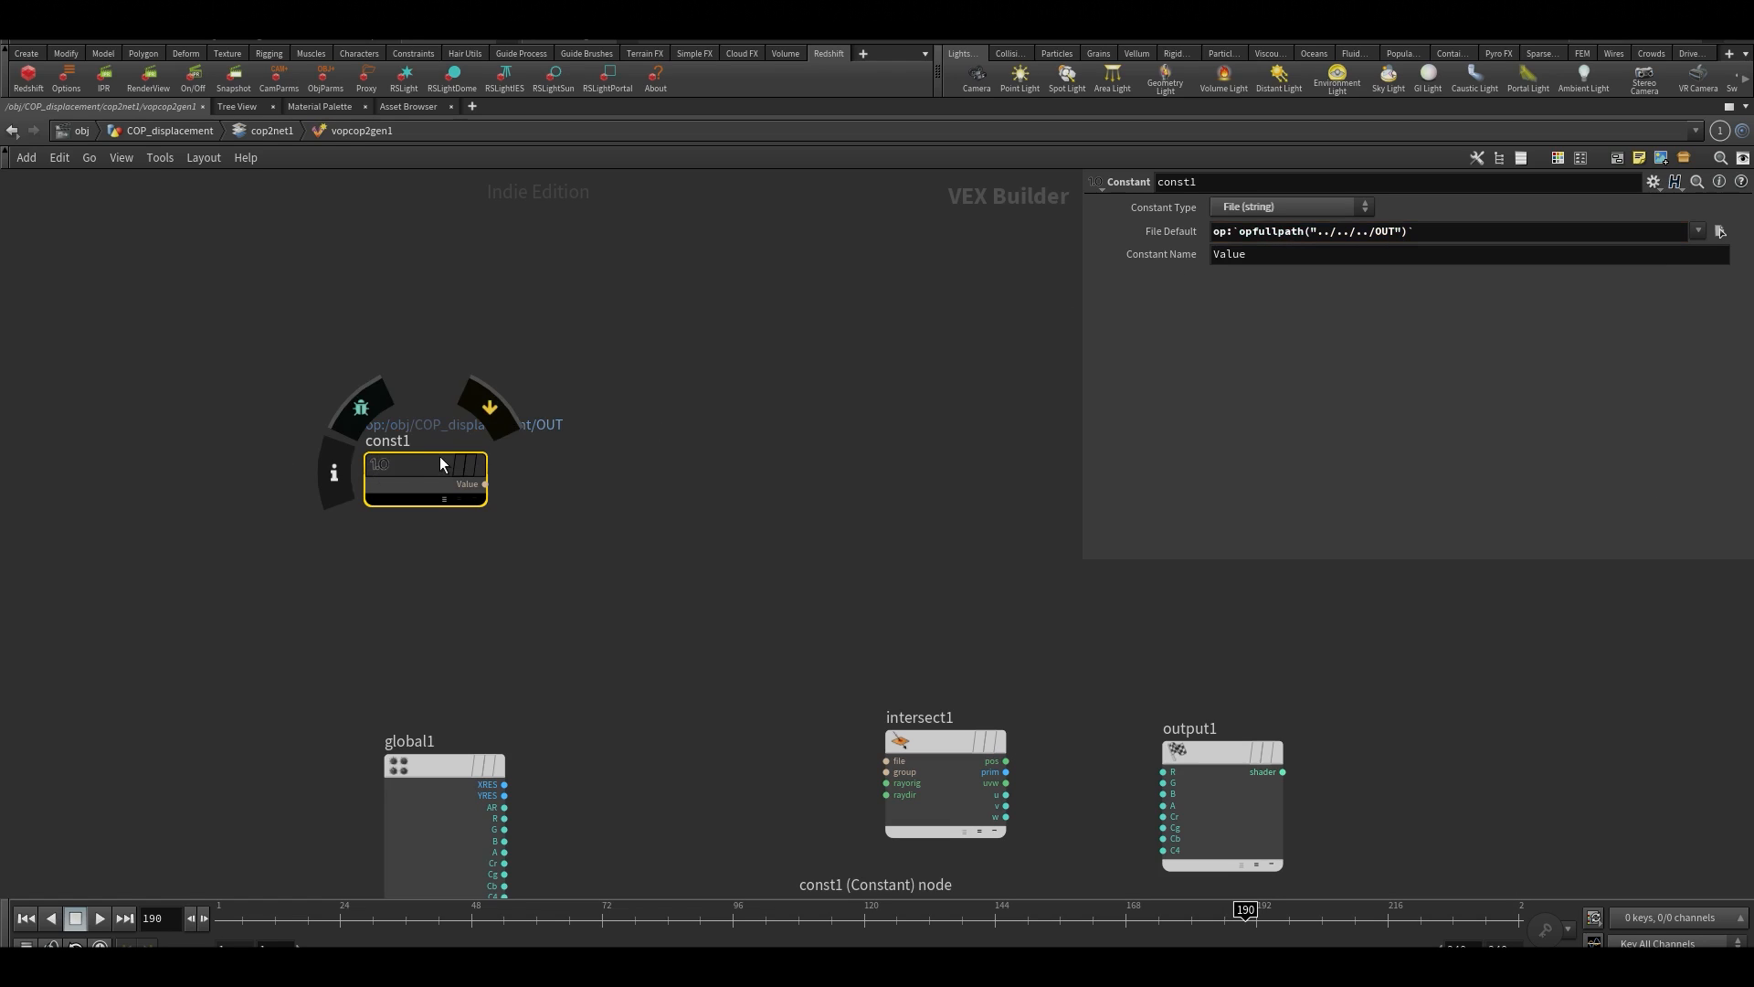
Reposition the const1 and intersect1 nodes in the vopcop2gen1 network
{"action": "left_click_drag", "start_coordinate": [440, 456], "coordinate": [469, 409]}
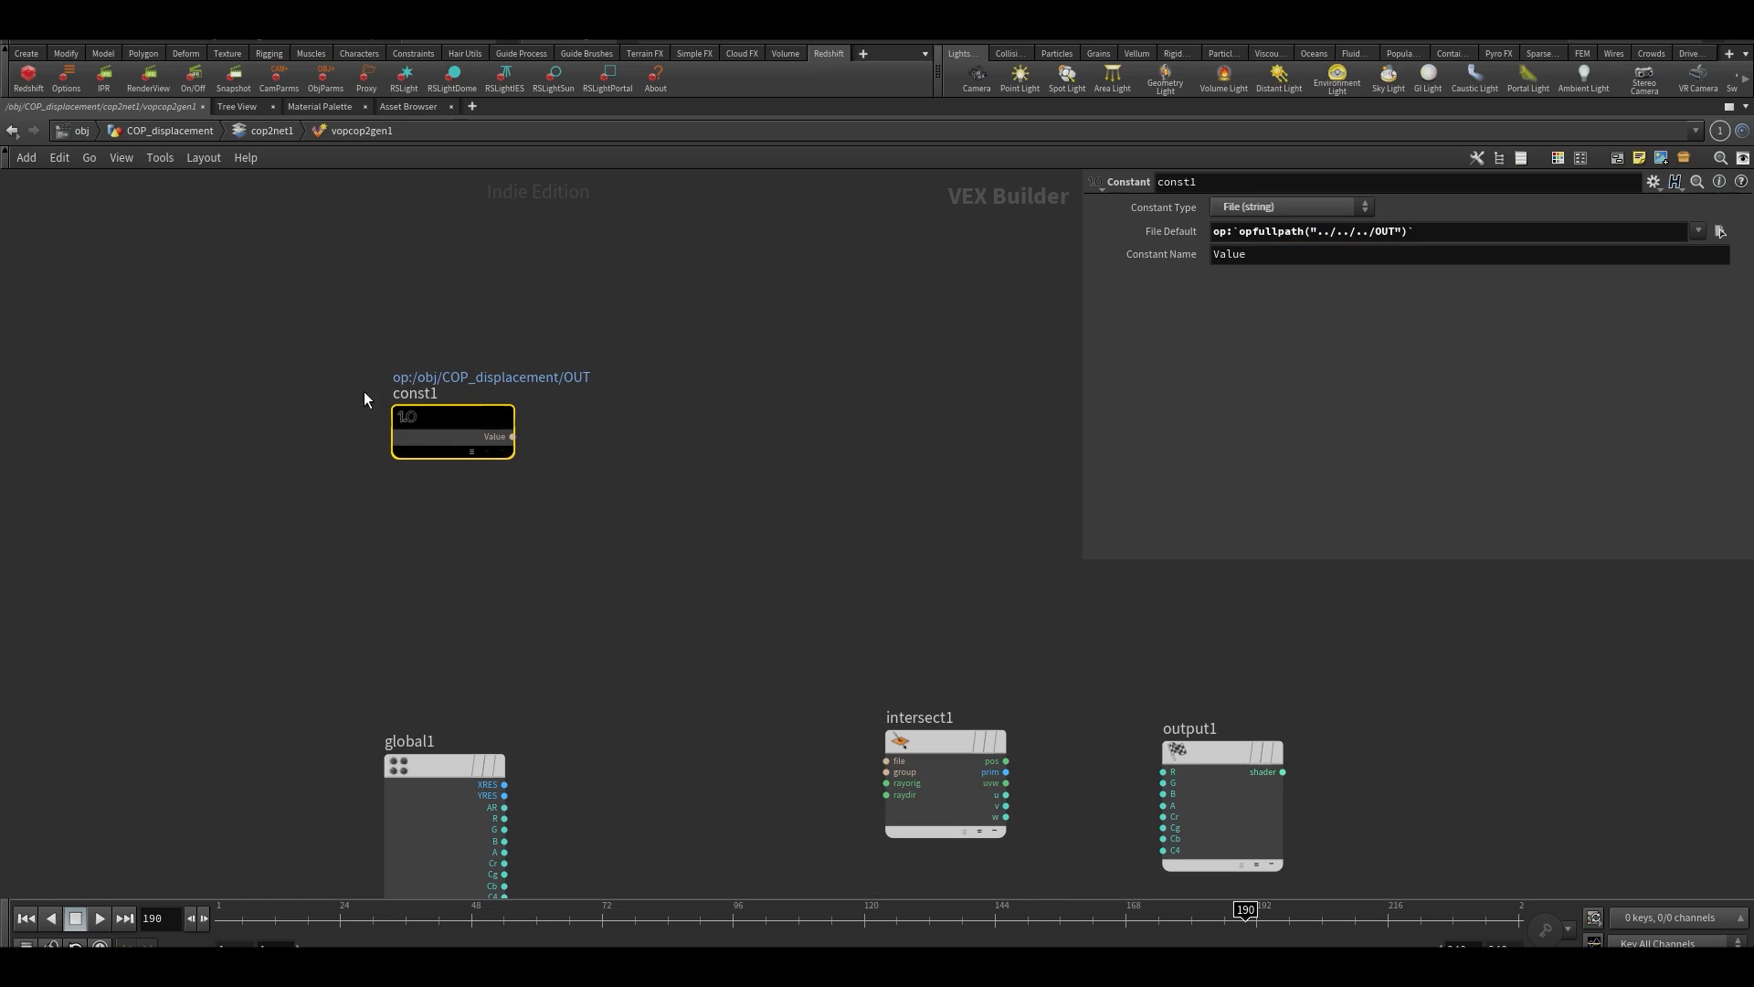
{"action": "middle_click_drag", "start_coordinate": [645, 491], "coordinate": [556, 517]}
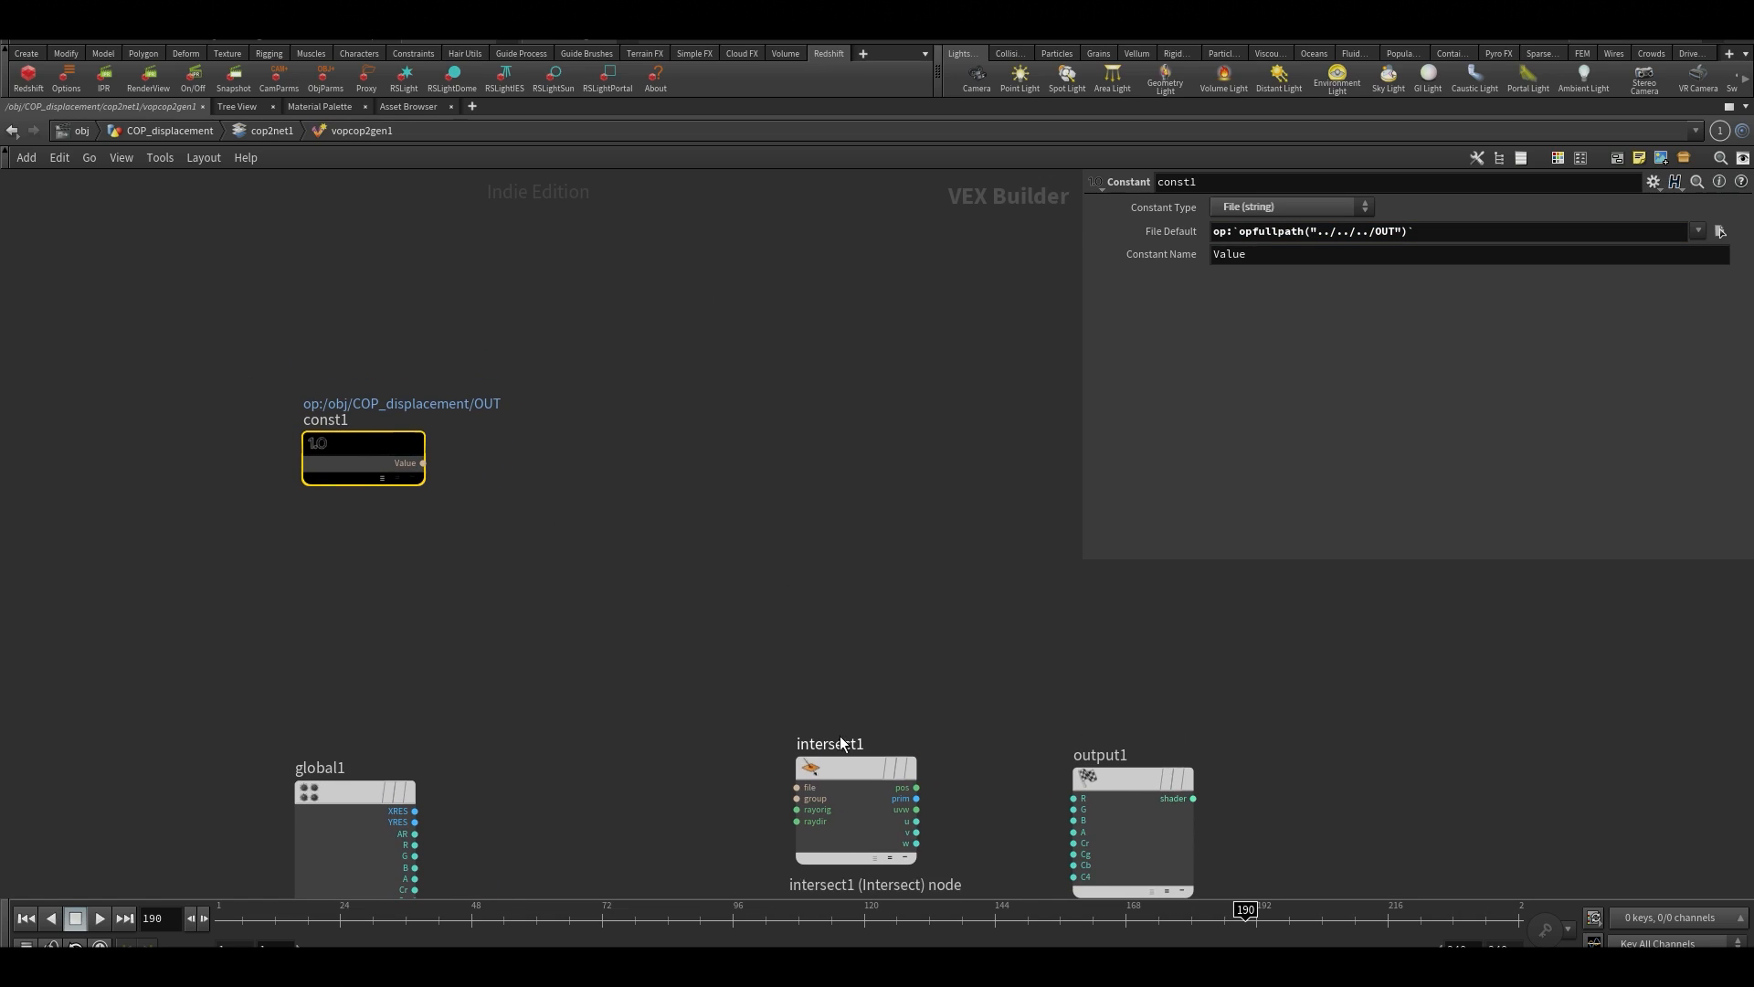
{"action": "left_click_drag", "start_coordinate": [849, 761], "coordinate": [887, 720]}
Go up to the COP_displacement geometry network to view its OUT null, and return inside vopcop2gen1
{"action": "key", "text": "u"}
{"action": "key", "text": "u"}
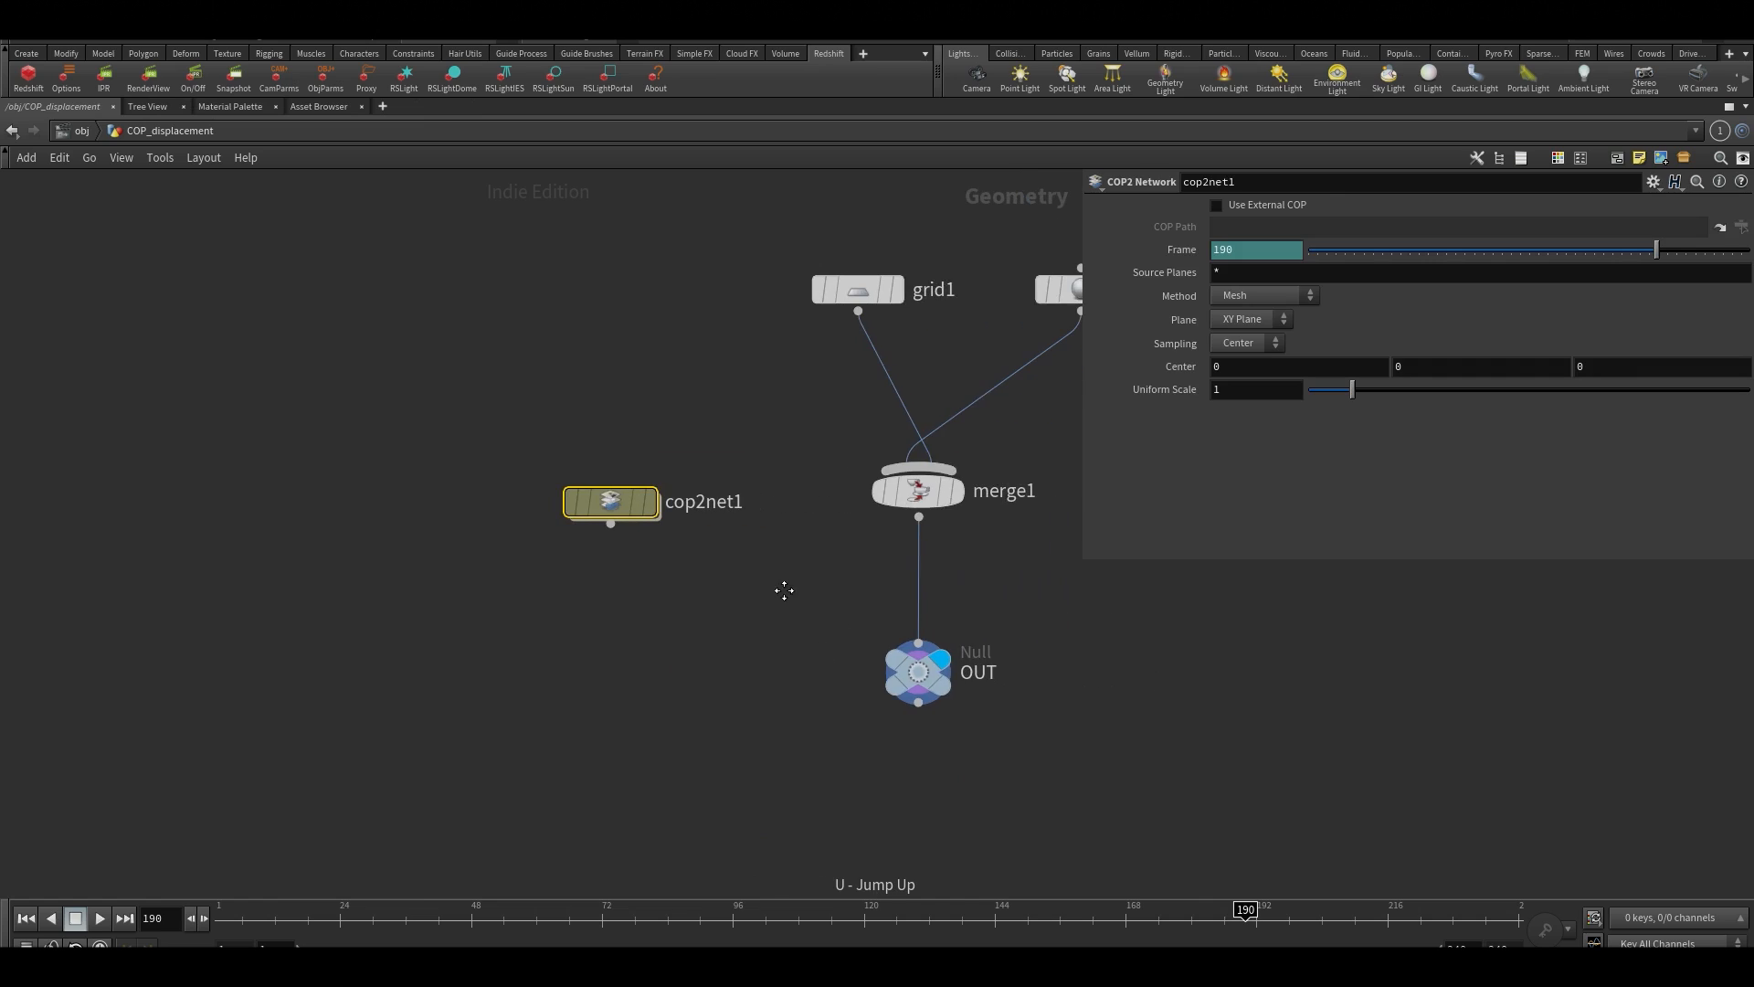
{"action": "left_click_drag", "start_coordinate": [823, 607], "coordinate": [1038, 822]}
{"action": "double_click", "coordinate": [595, 498]}
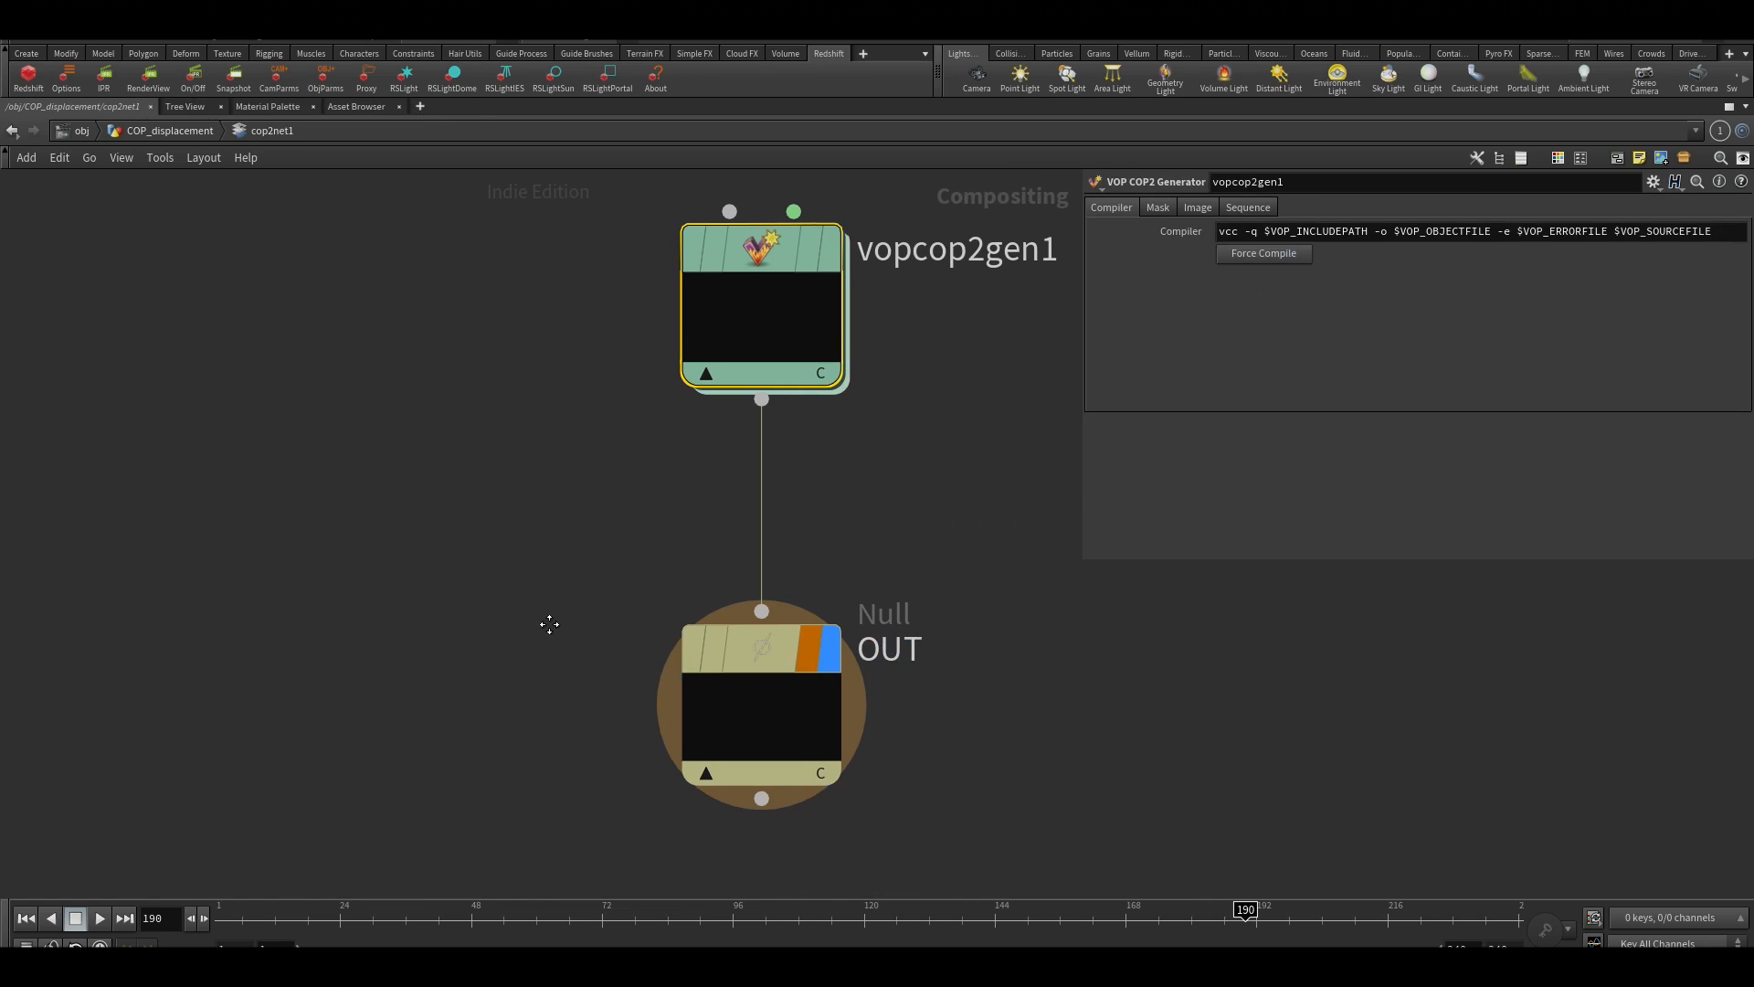
{"action": "double_click", "coordinate": [730, 287]}
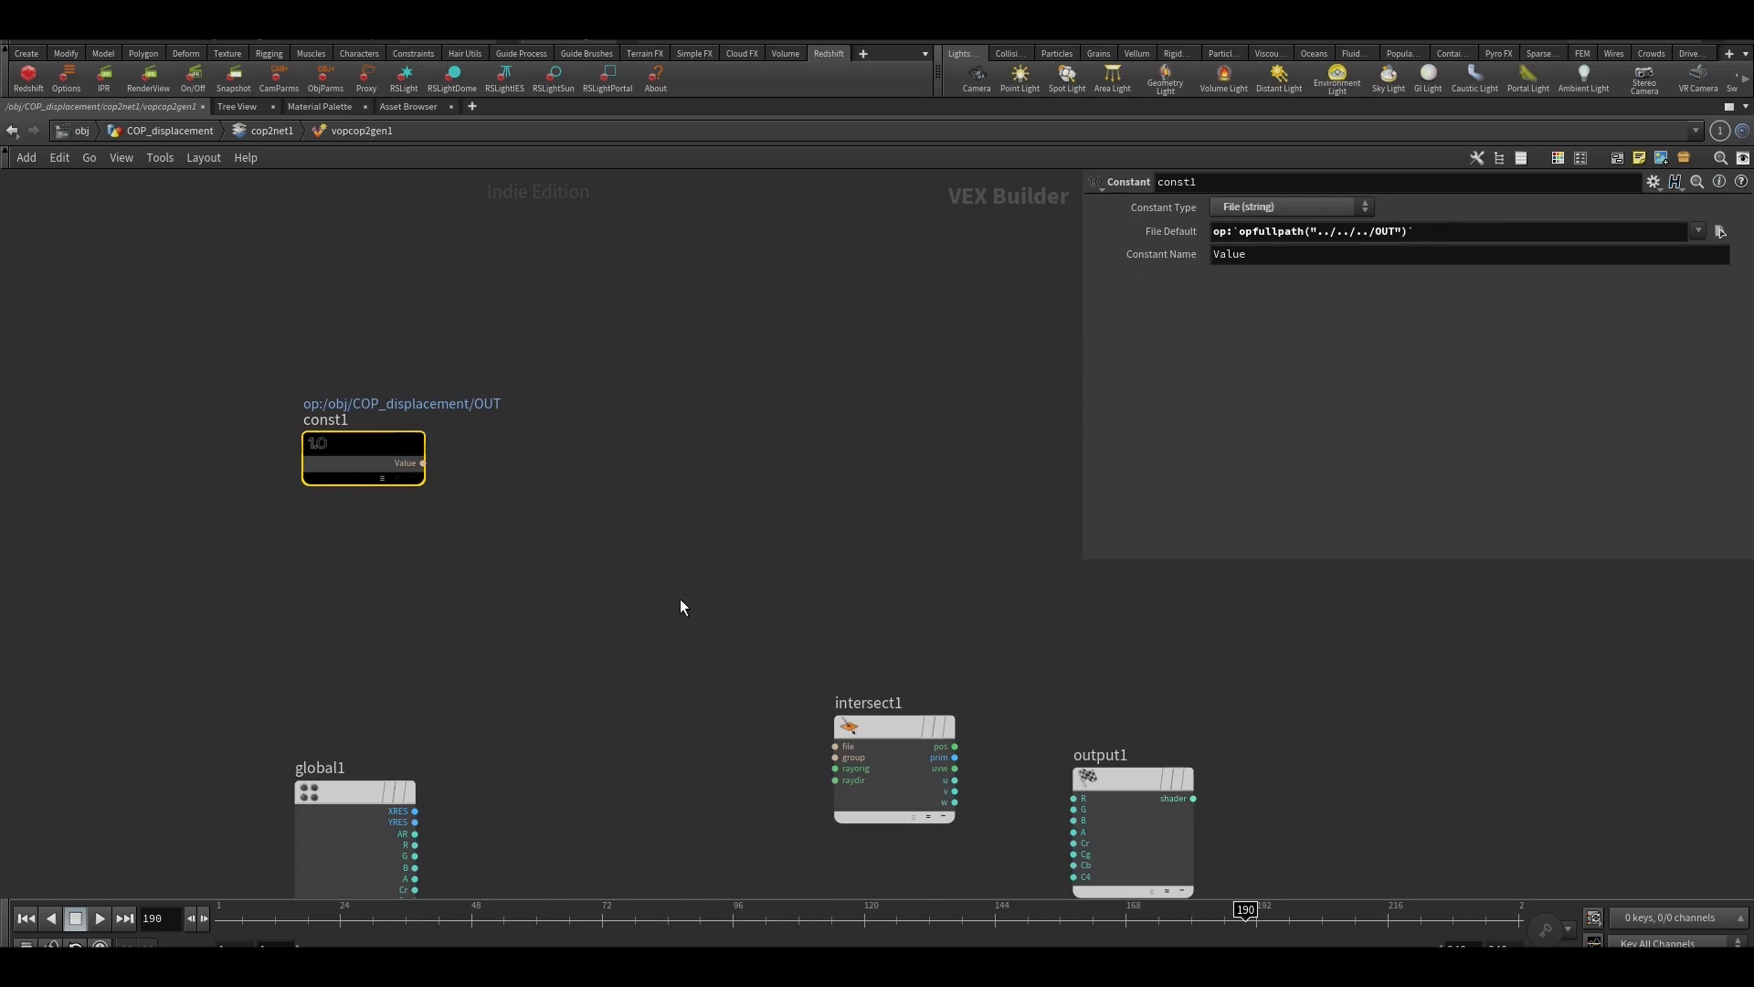
Connect the Value output of const1 to the file input of intersect1
{"action": "left_click", "coordinate": [423, 463]}
{"action": "left_click", "coordinate": [827, 743]}
{"action": "middle_click_drag", "start_coordinate": [709, 810], "coordinate": [711, 572]}
{"action": "scroll", "coordinate": [720, 556], "scroll_direction": "up", "scroll_amount": 2}
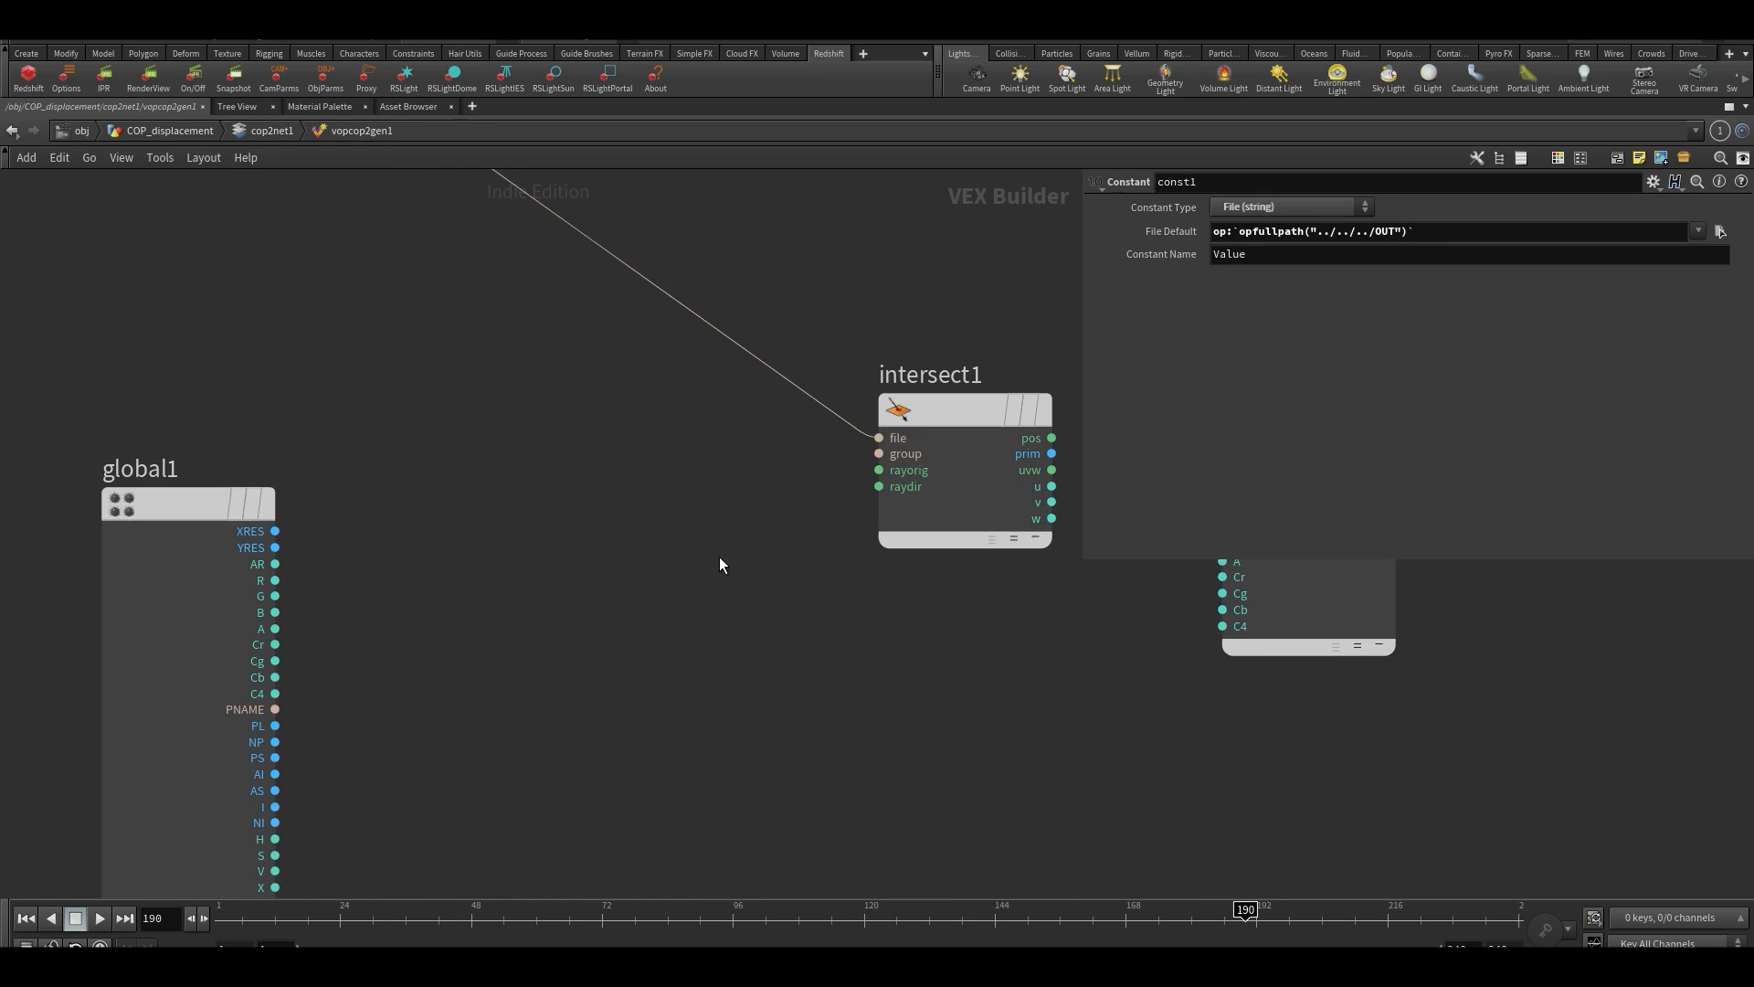
Space out intersect1 and output1 in the network, leaving intersect1 selected with its parameters shown
{"action": "middle_click_drag", "start_coordinate": [704, 604], "coordinate": [707, 496]}
{"action": "left_click_drag", "start_coordinate": [911, 283], "coordinate": [930, 263]}
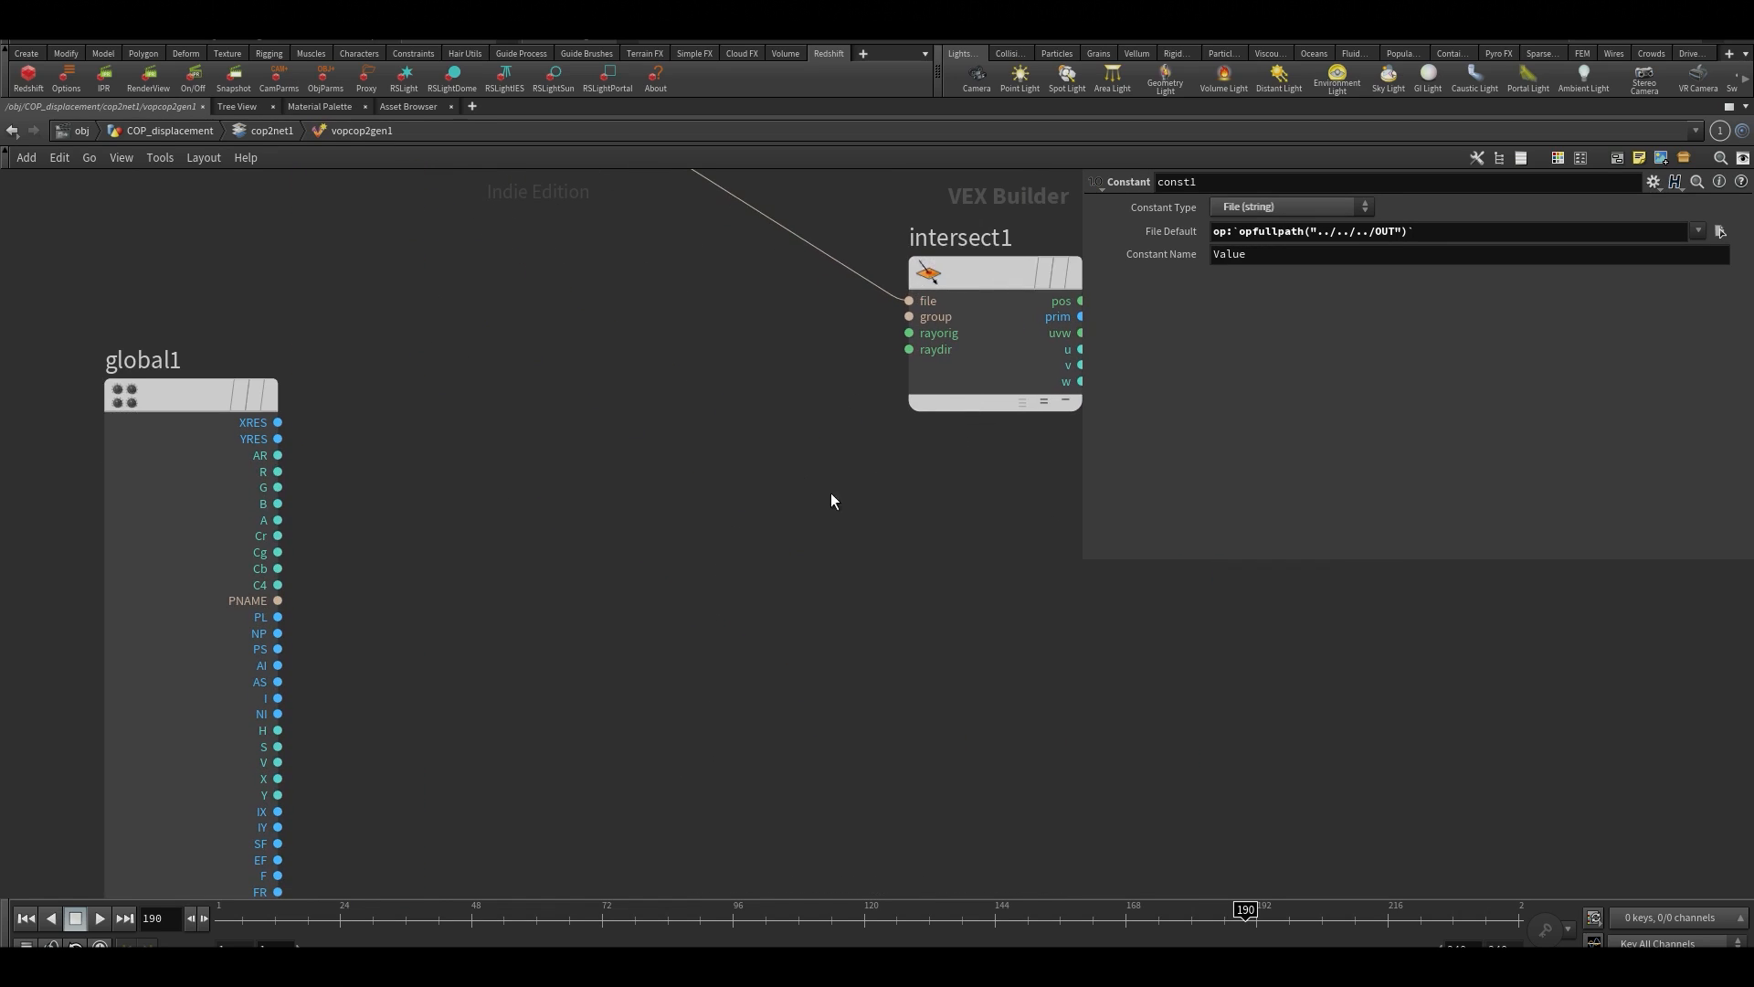
{"action": "scroll", "coordinate": [752, 567], "scroll_direction": "down", "scroll_amount": 5}
{"action": "scroll", "coordinate": [661, 603], "scroll_direction": "up", "scroll_amount": 2}
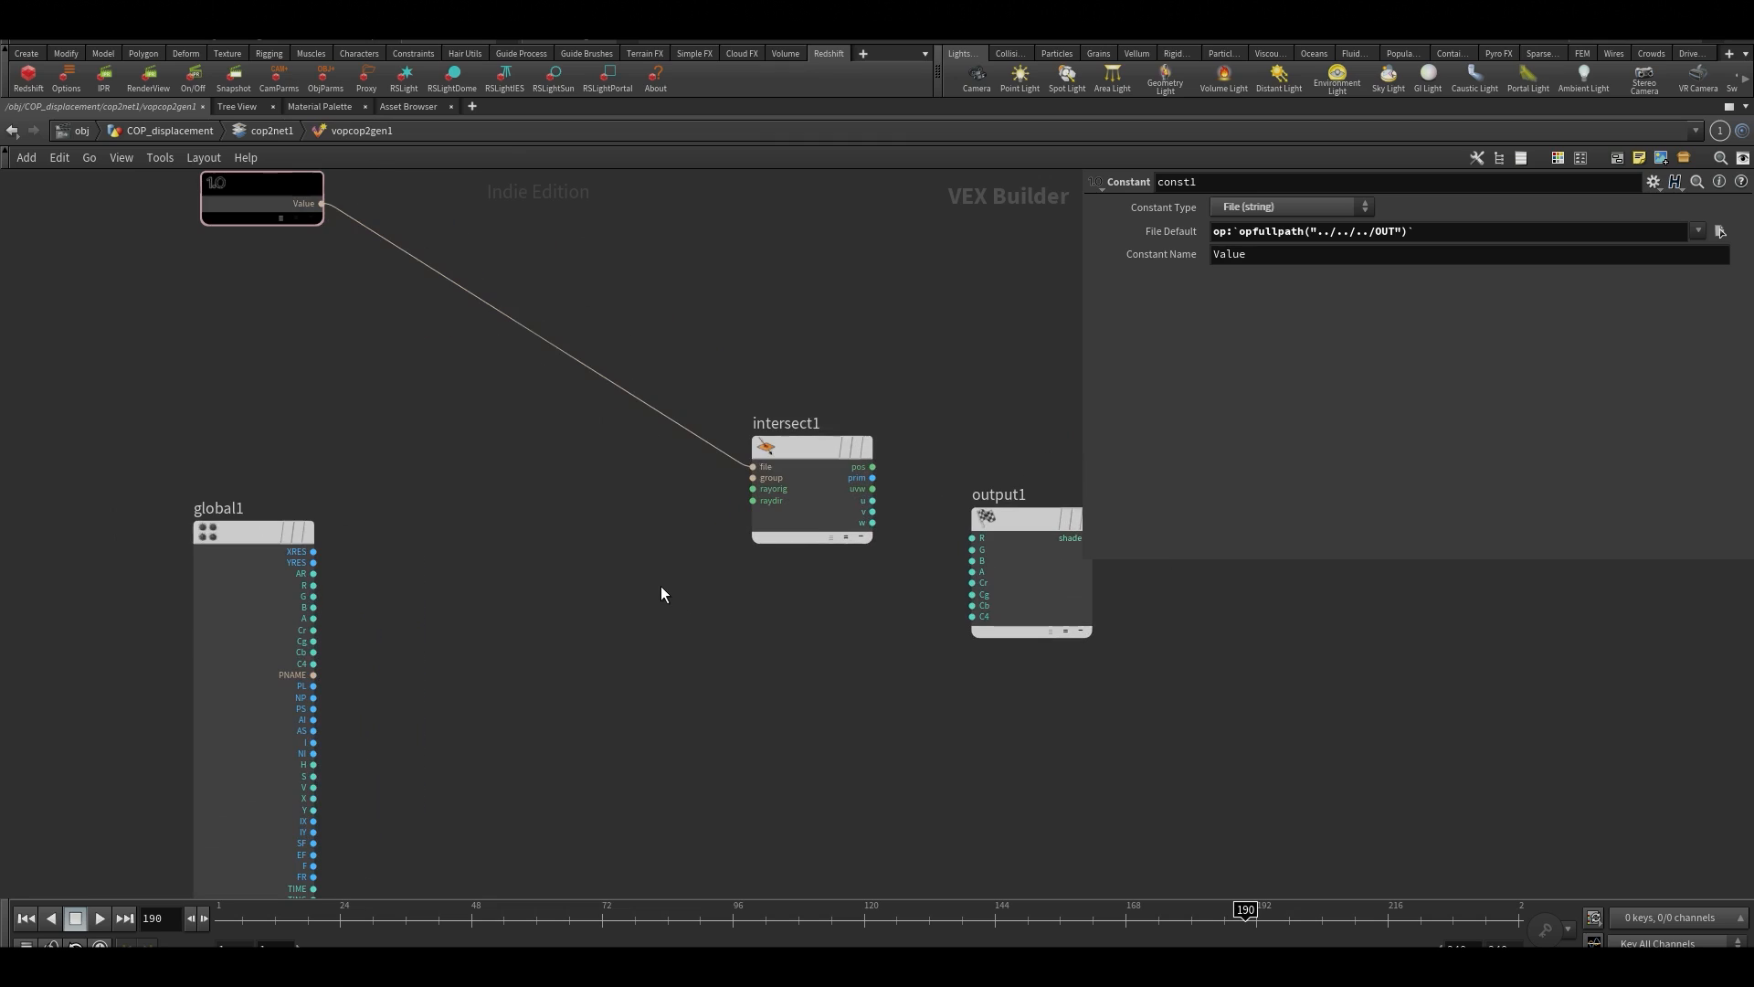
{"action": "middle_click_drag", "start_coordinate": [1011, 804], "coordinate": [835, 756]}
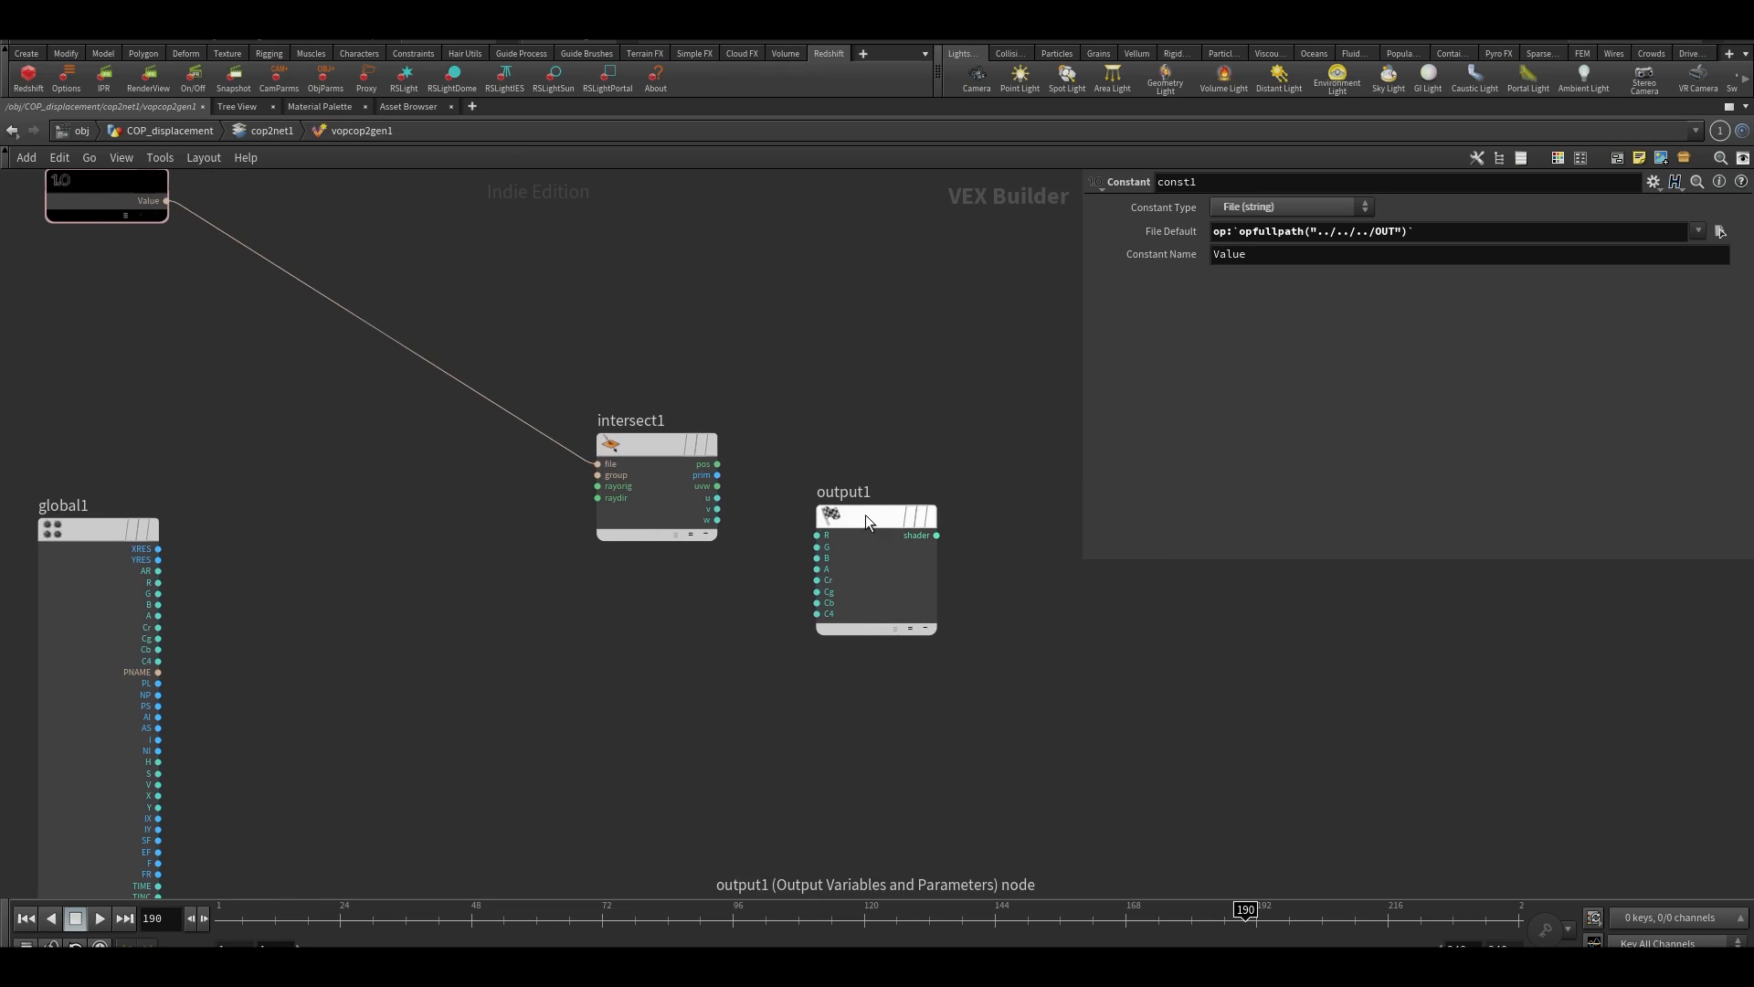
{"action": "left_click_drag", "start_coordinate": [864, 513], "coordinate": [934, 449]}
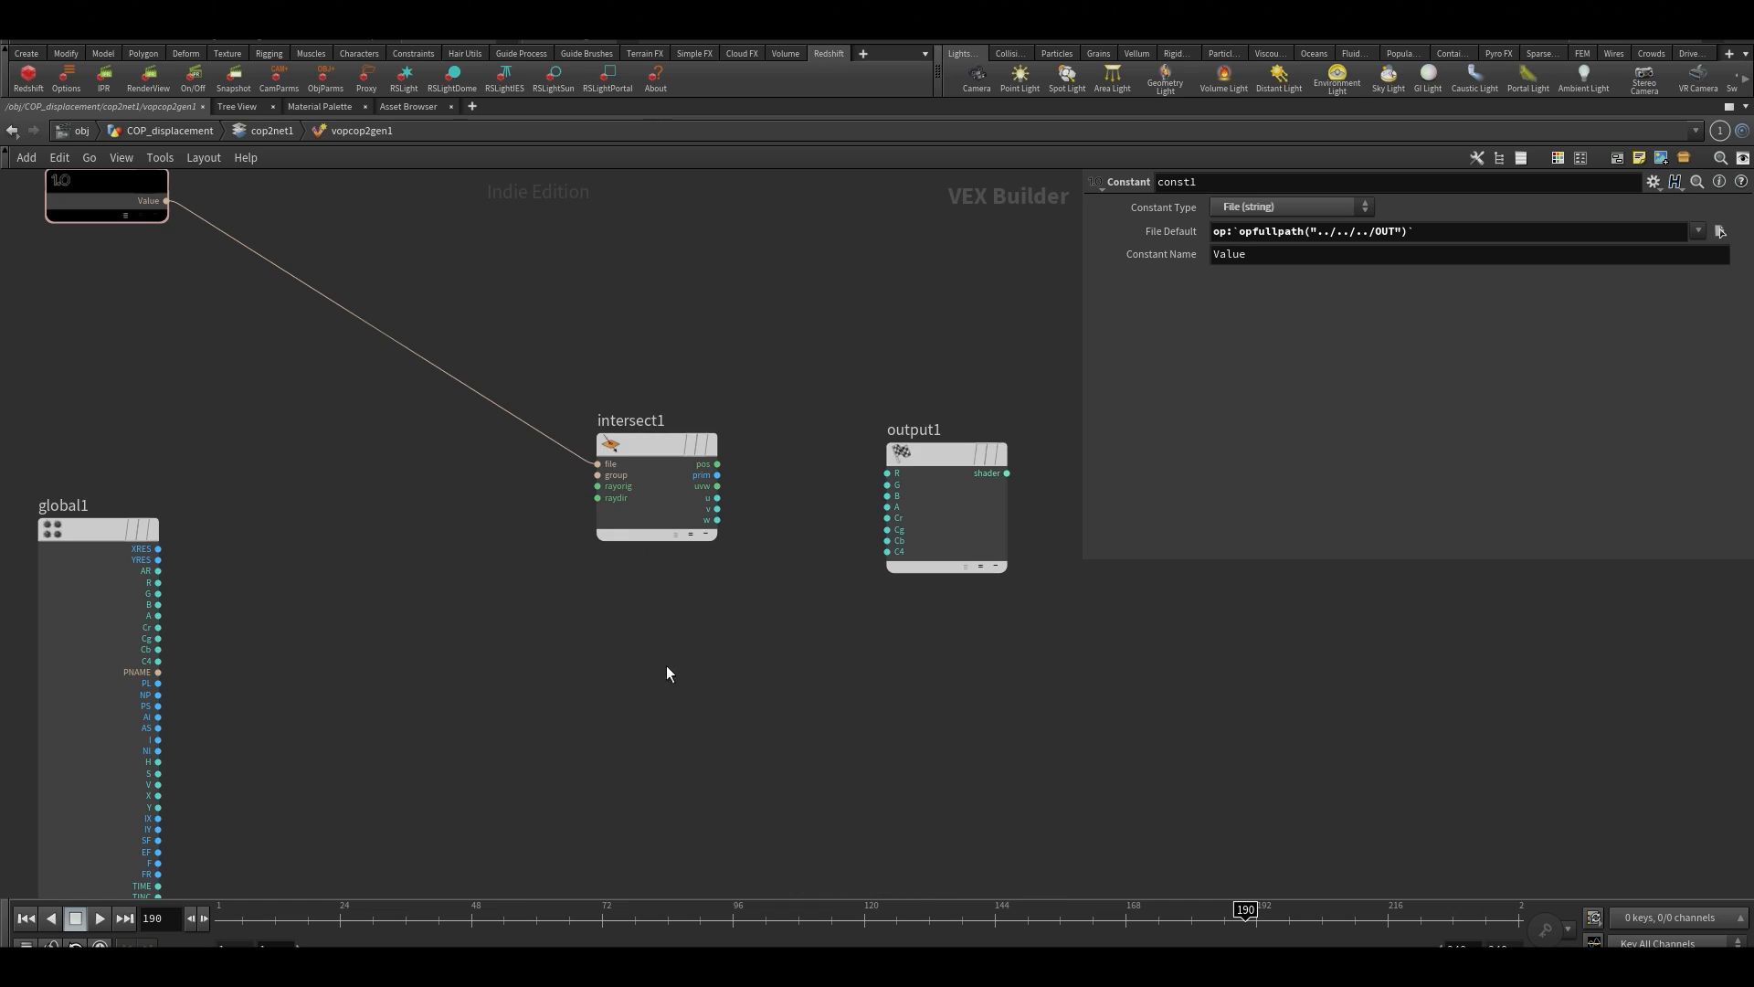
{"action": "left_click_drag", "start_coordinate": [655, 440], "coordinate": [678, 416]}
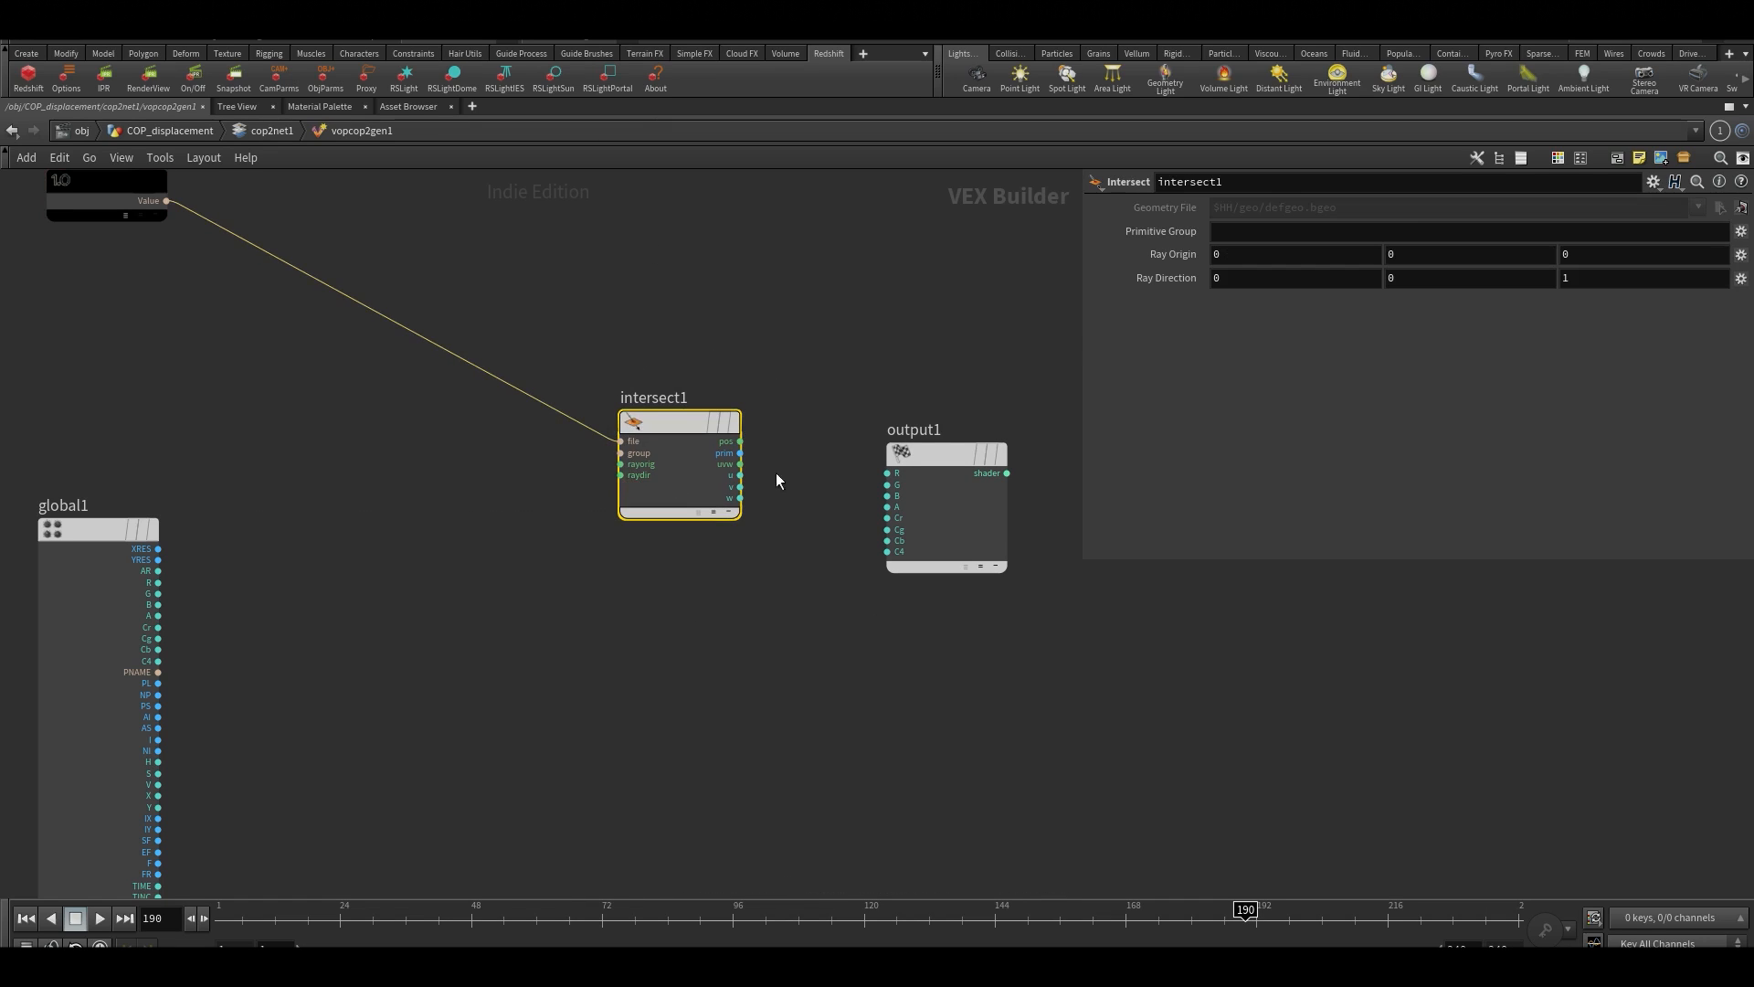
Set the Y component of the Ray Direction of intersect1 to -10
{"action": "left_click", "coordinate": [1445, 283]}
{"action": "type", "text": "-10"}
{"action": "key", "text": "BackSpace"}
{"action": "key", "text": "BackSpace"}
{"action": "key", "text": "BackSpace"}
{"action": "type", "text": "110"}
{"action": "key", "text": "Return"}
Move the global1 node slightly to tidy its position below the const1 and intersect1 nodes
{"action": "left_click", "coordinate": [621, 660]}
{"action": "middle_click_drag", "start_coordinate": [612, 669], "coordinate": [784, 407]}
{"action": "mouse_move", "coordinate": [297, 291]}
{"action": "left_mouse_down"}
{"action": "mouse_move", "coordinate": [271, 288]}
{"action": "mouse_move", "coordinate": [279, 301]}
{"action": "left_mouse_up"}
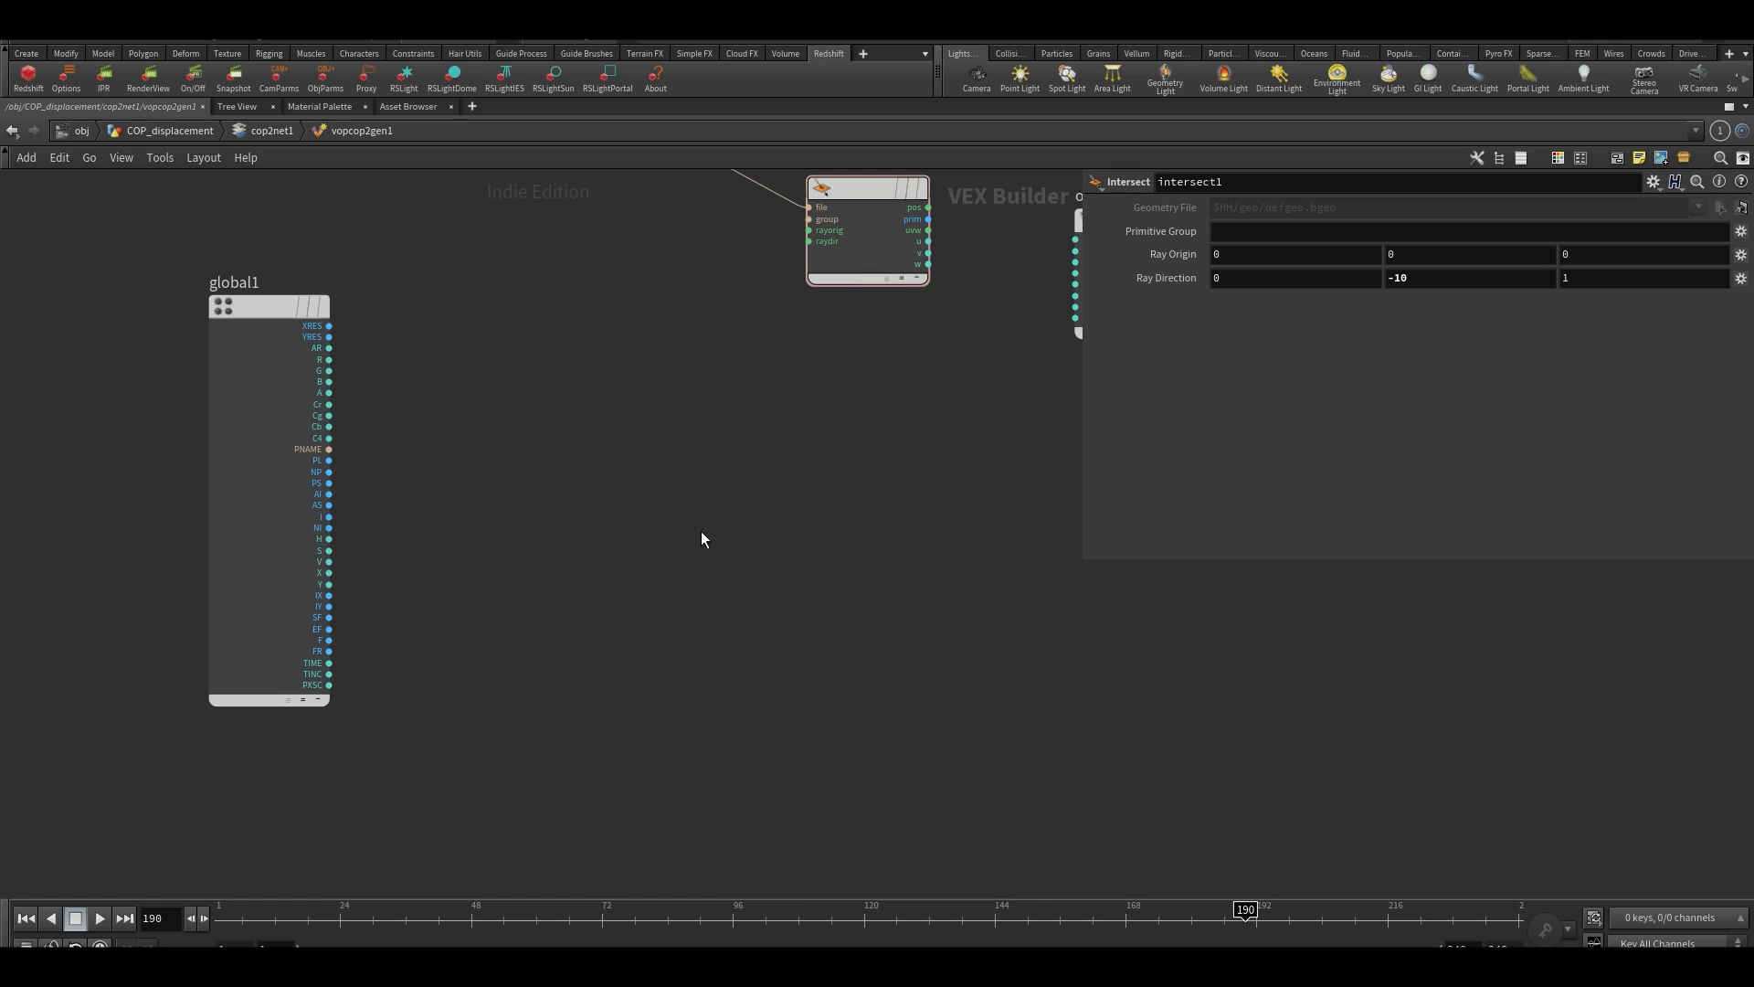
Add a Float to Vector node beside the outputs of global1
{"action": "middle_click_drag", "start_coordinate": [674, 589], "coordinate": [234, 658]}
{"action": "scroll", "coordinate": [501, 404], "scroll_direction": "up", "scroll_amount": 3}
{"action": "middle_click_drag", "start_coordinate": [183, 548], "coordinate": [694, 393]}
{"action": "middle_click_drag", "start_coordinate": [902, 477], "coordinate": [504, 595]}
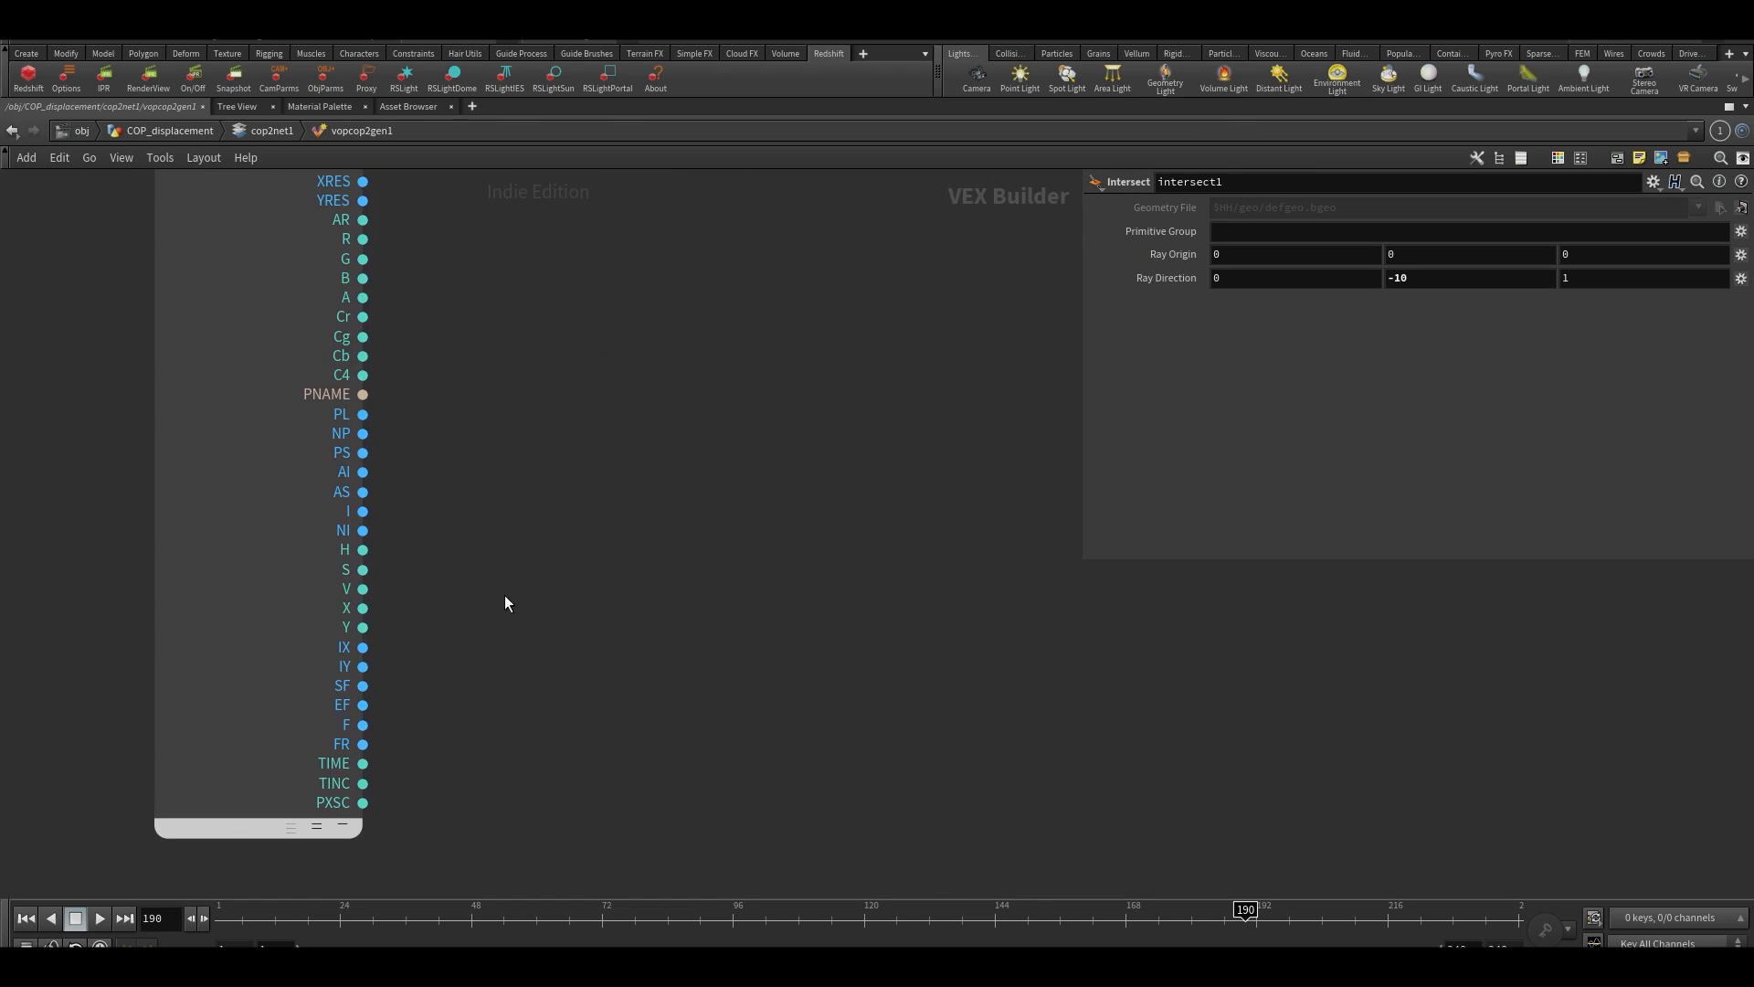
{"action": "scroll", "coordinate": [679, 511], "scroll_direction": "down", "scroll_amount": 3}
{"action": "key", "text": "Tab"}
{"action": "type", "text": "ftv"}
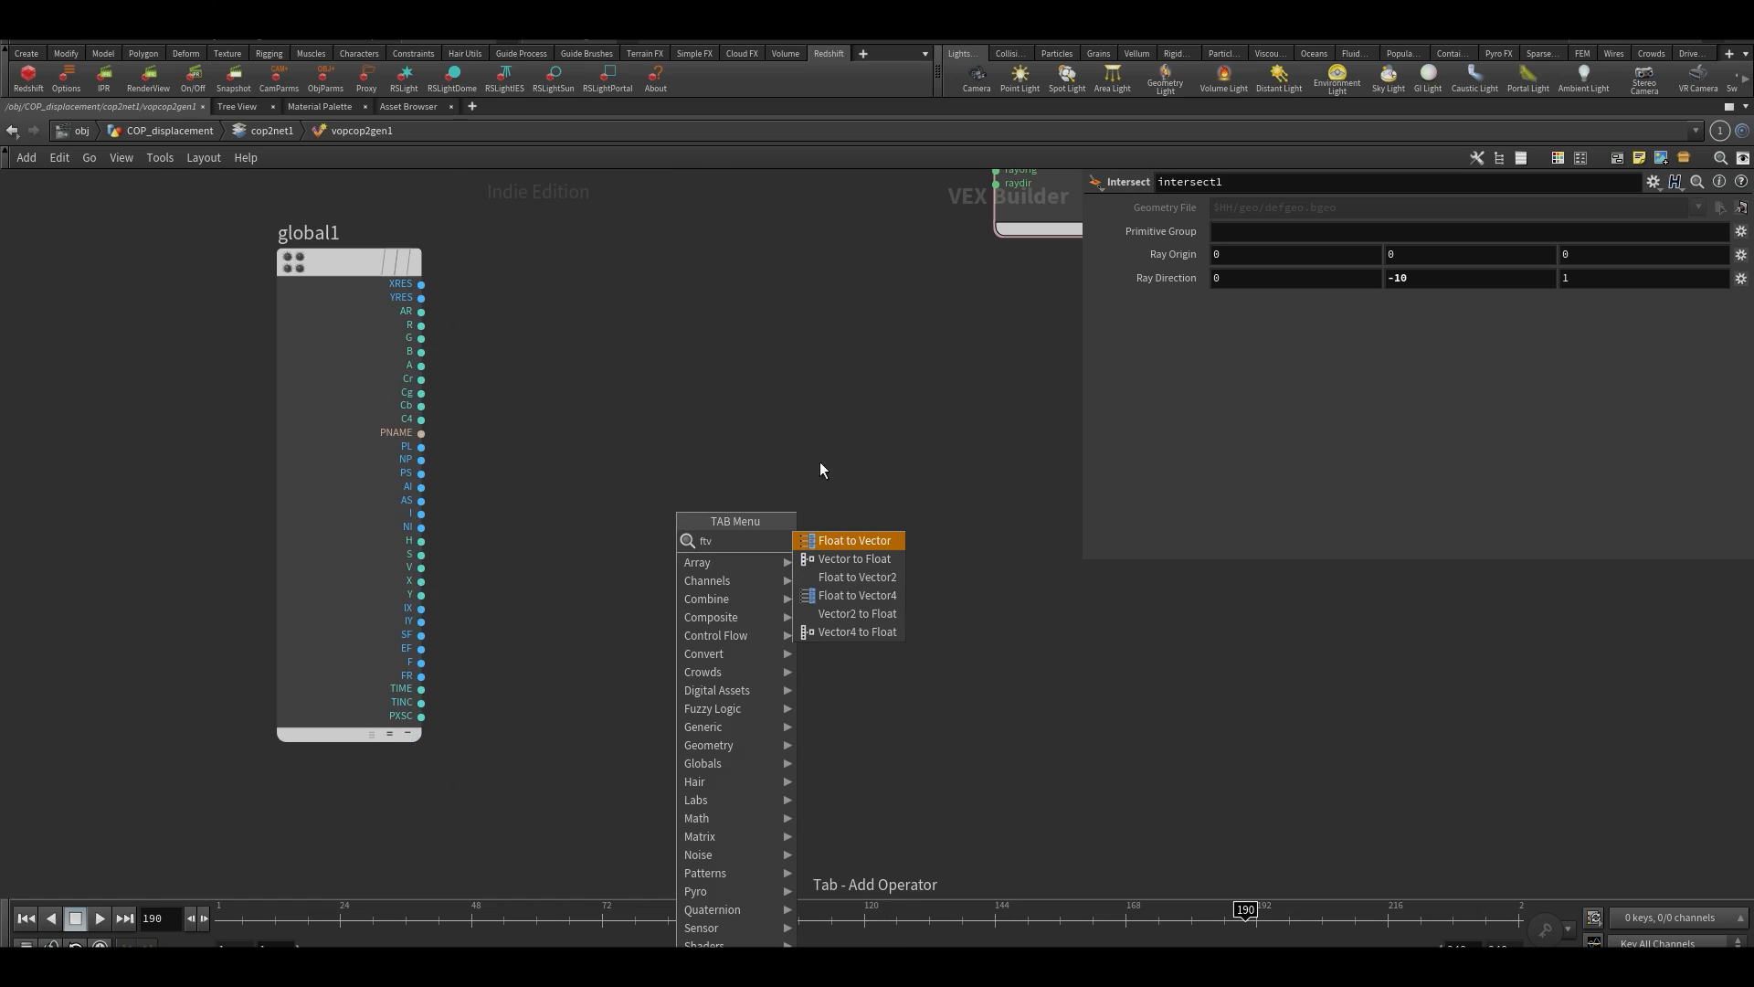
{"action": "left_click", "coordinate": [857, 540]}
{"action": "left_click", "coordinate": [743, 533]}
Go up to the cop2net1 level to look at the vopcop2gen1 generator, and return inside it
{"action": "scroll", "coordinate": [600, 605], "scroll_direction": "up", "scroll_amount": 1}
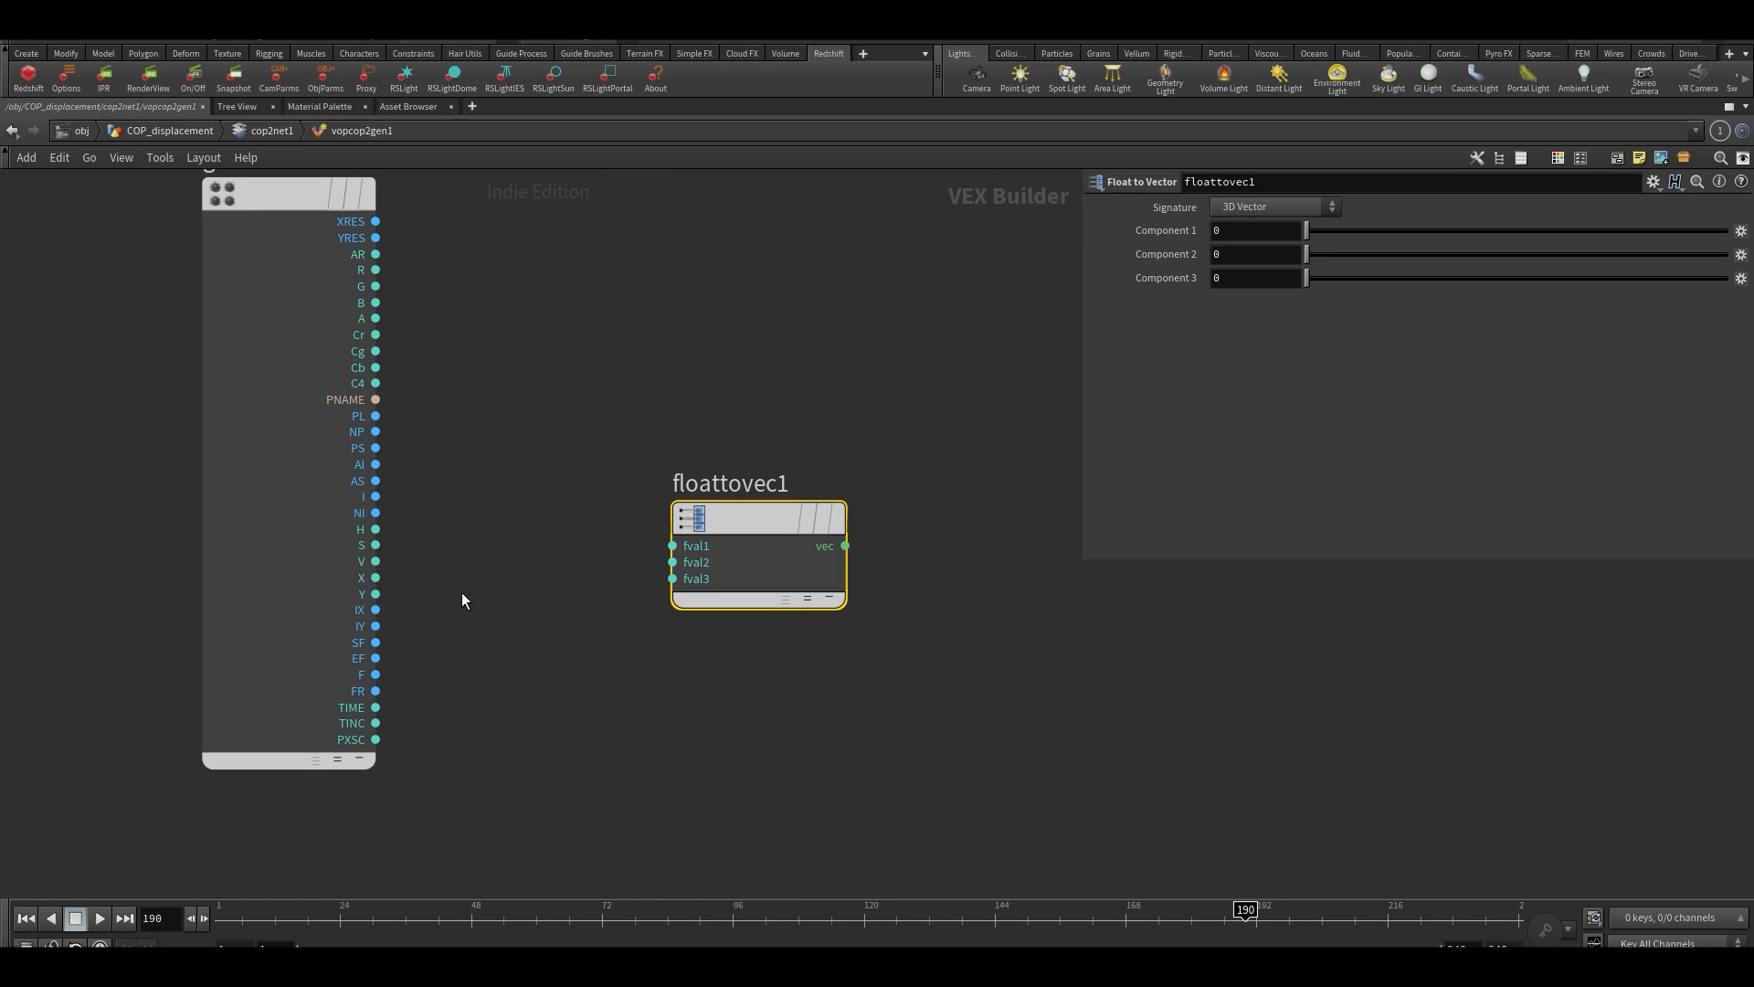
{"action": "scroll", "coordinate": [464, 596], "scroll_direction": "up", "scroll_amount": 1}
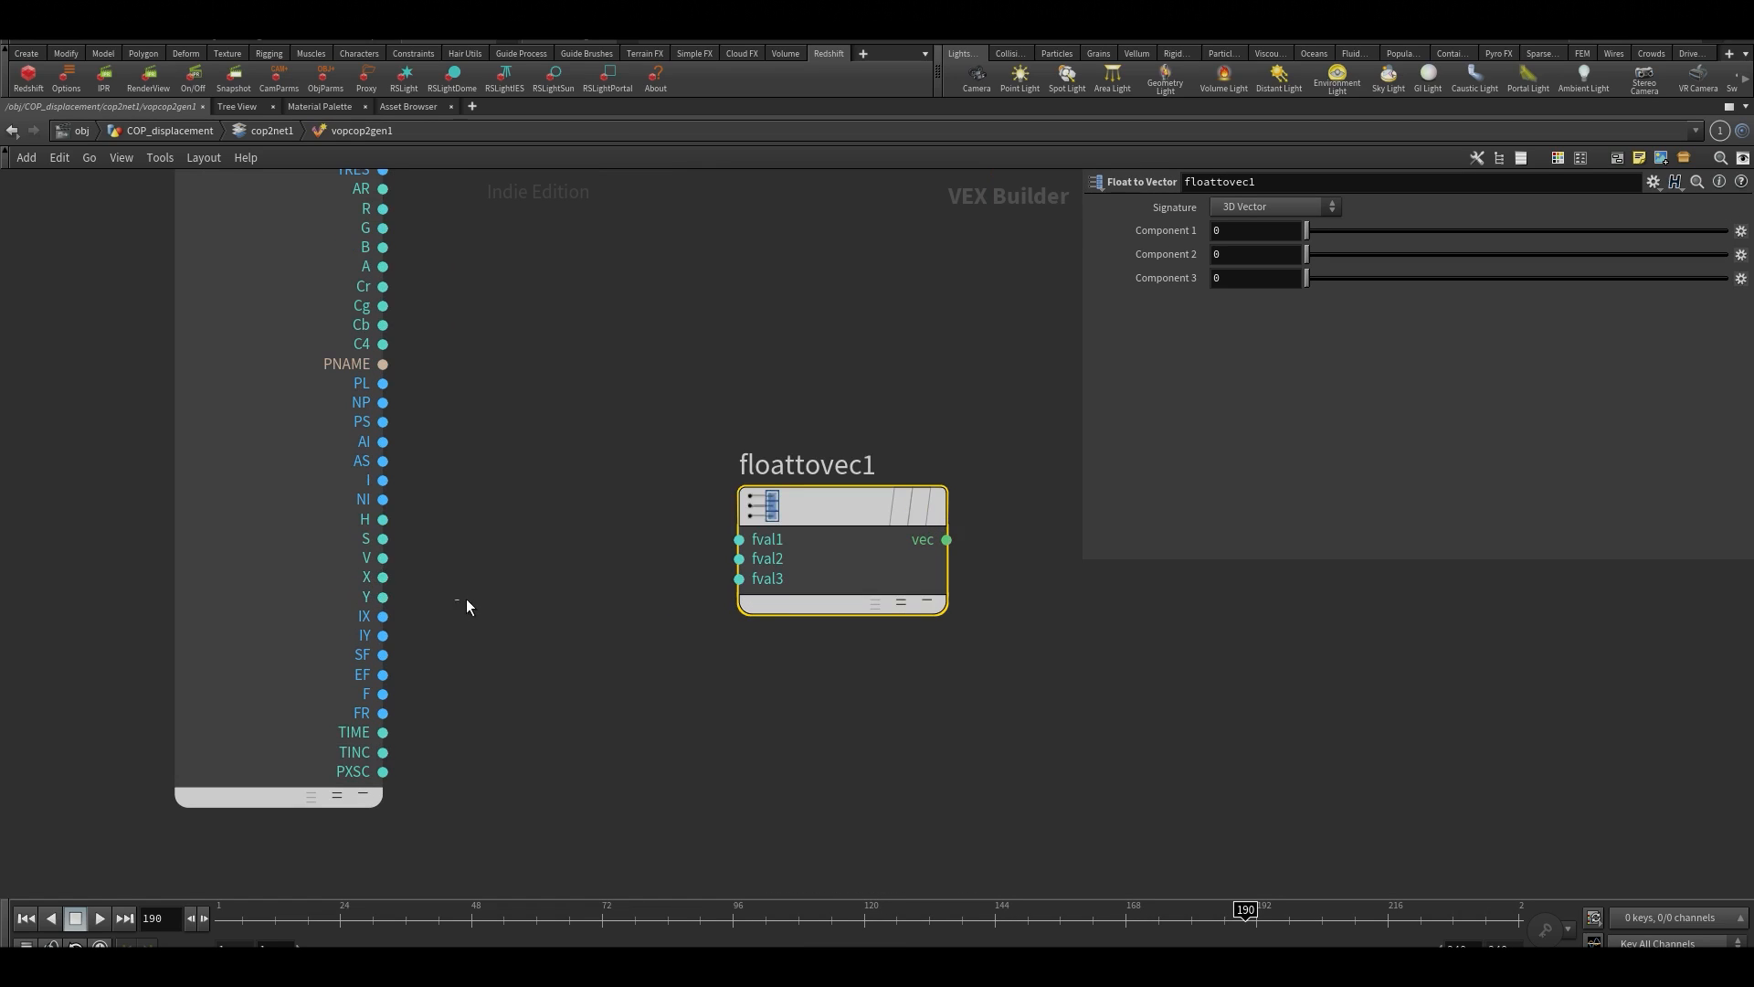
{"action": "key", "text": "u"}
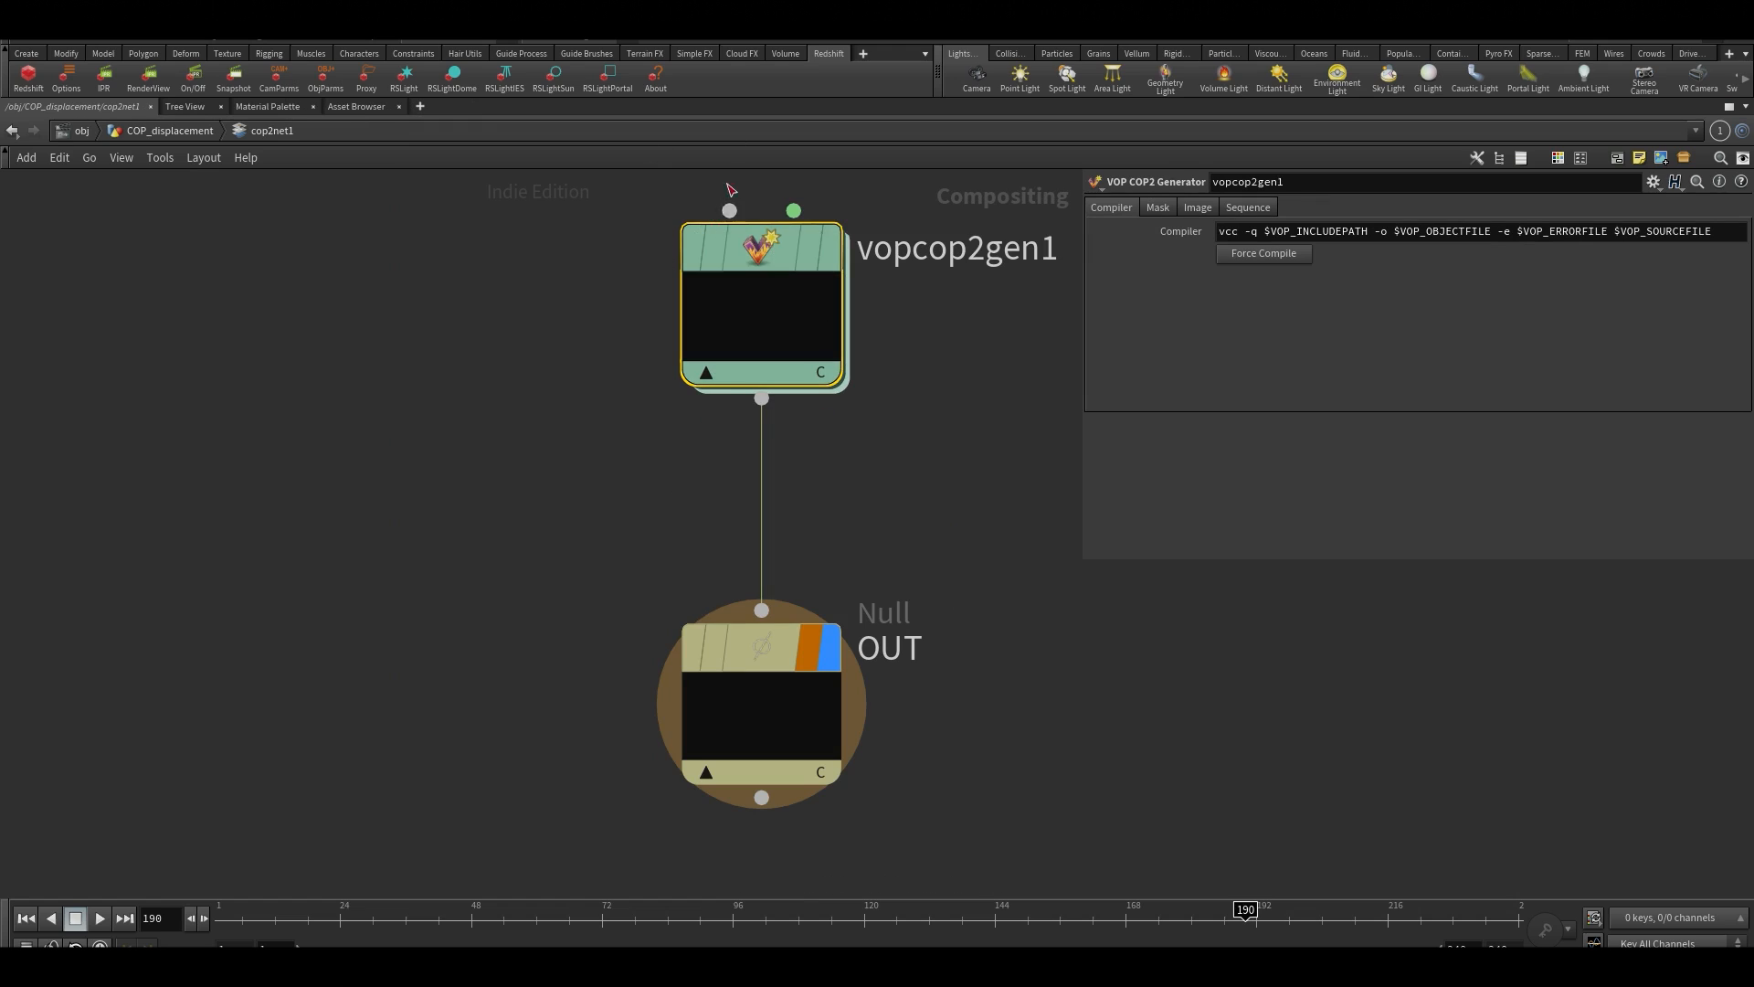
{"action": "double_click", "coordinate": [781, 298]}
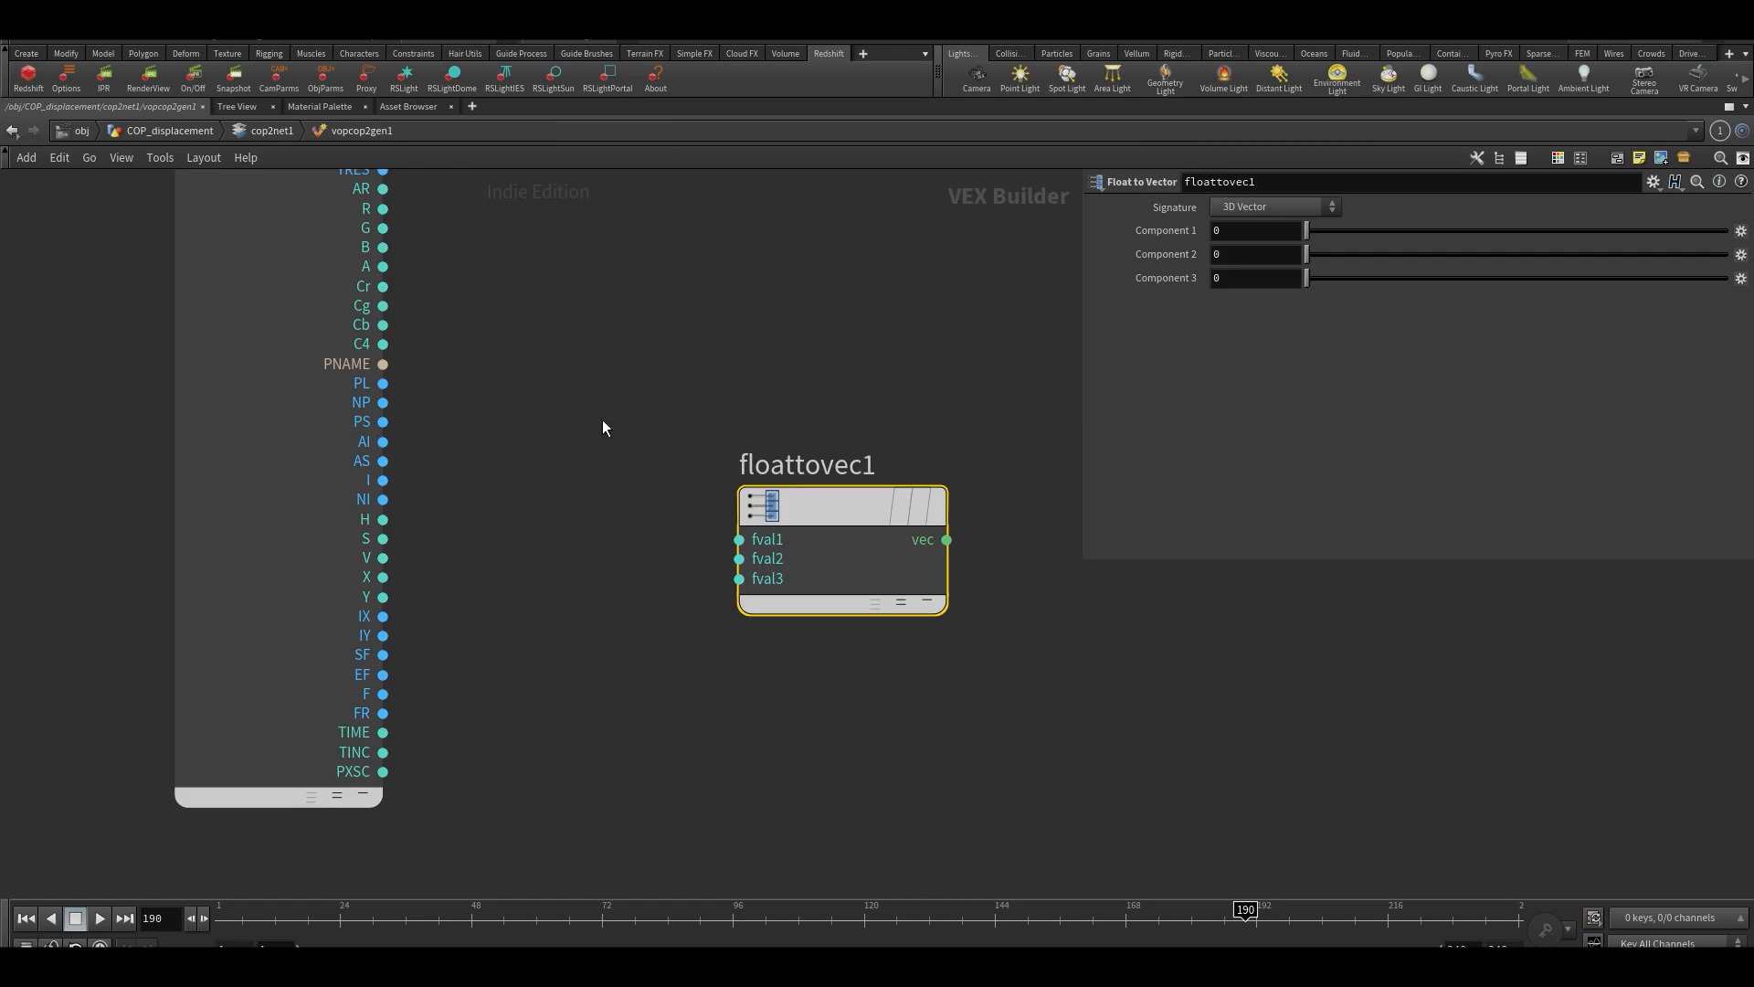
{"action": "middle_click_drag", "start_coordinate": [711, 366], "coordinate": [766, 373]}
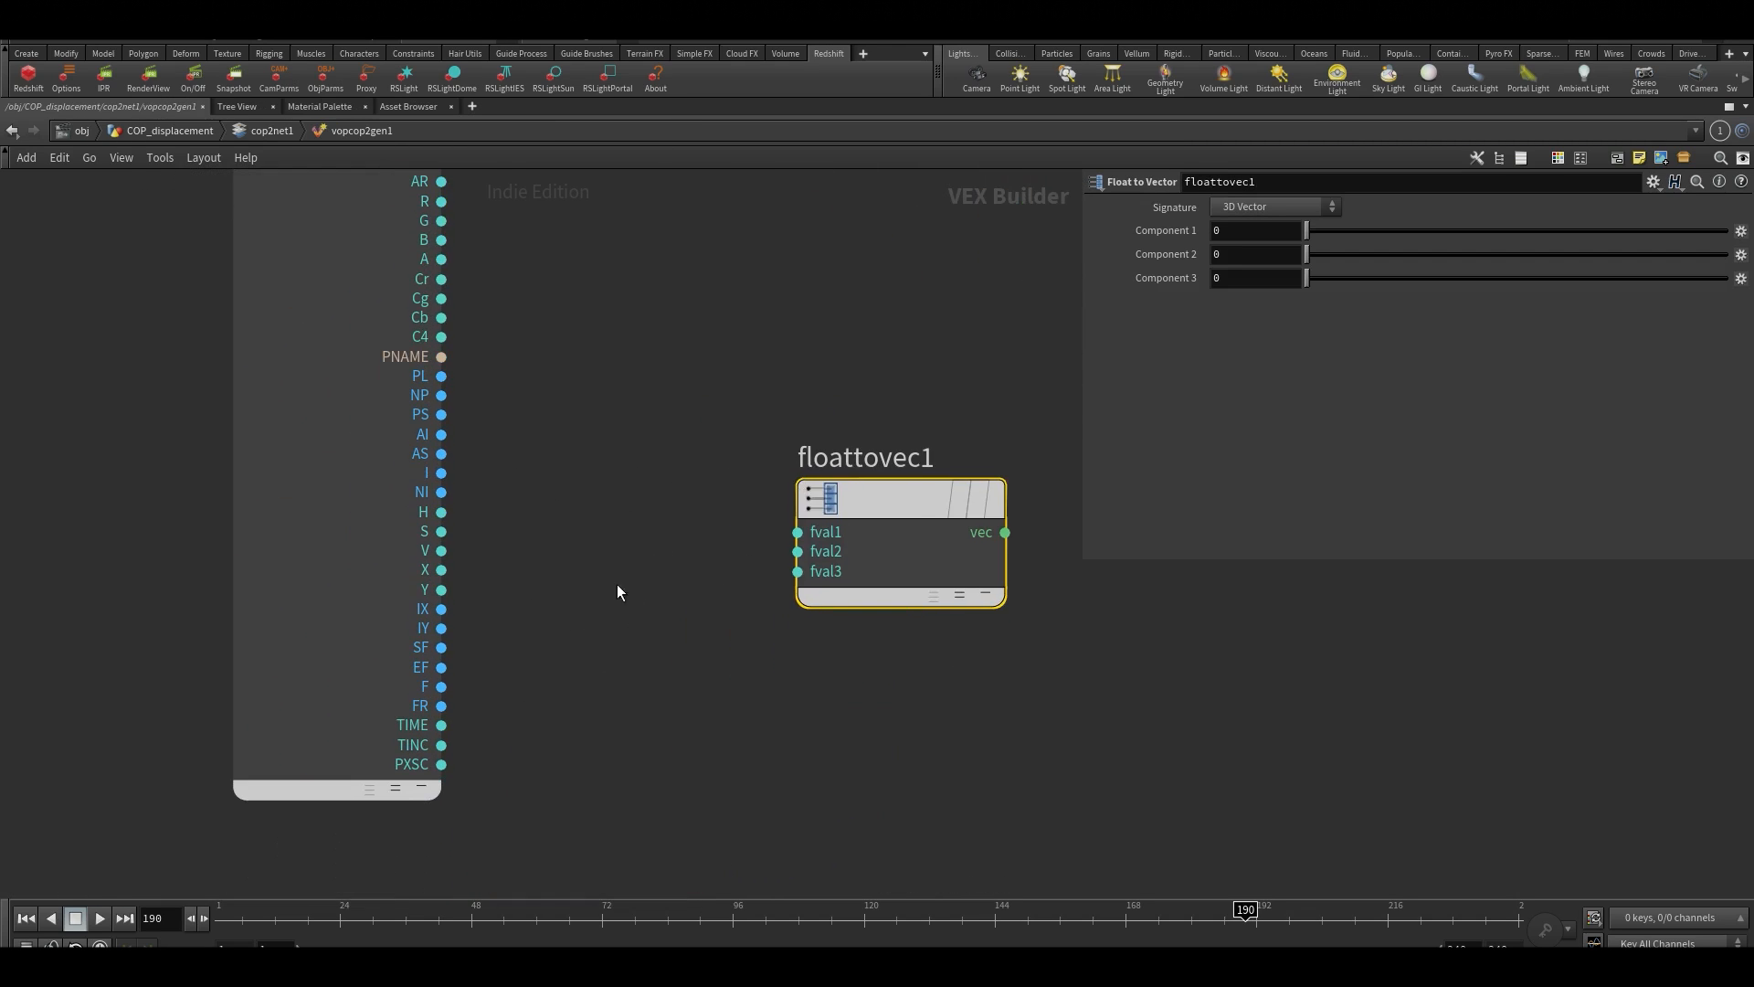
{"action": "key", "text": "u"}
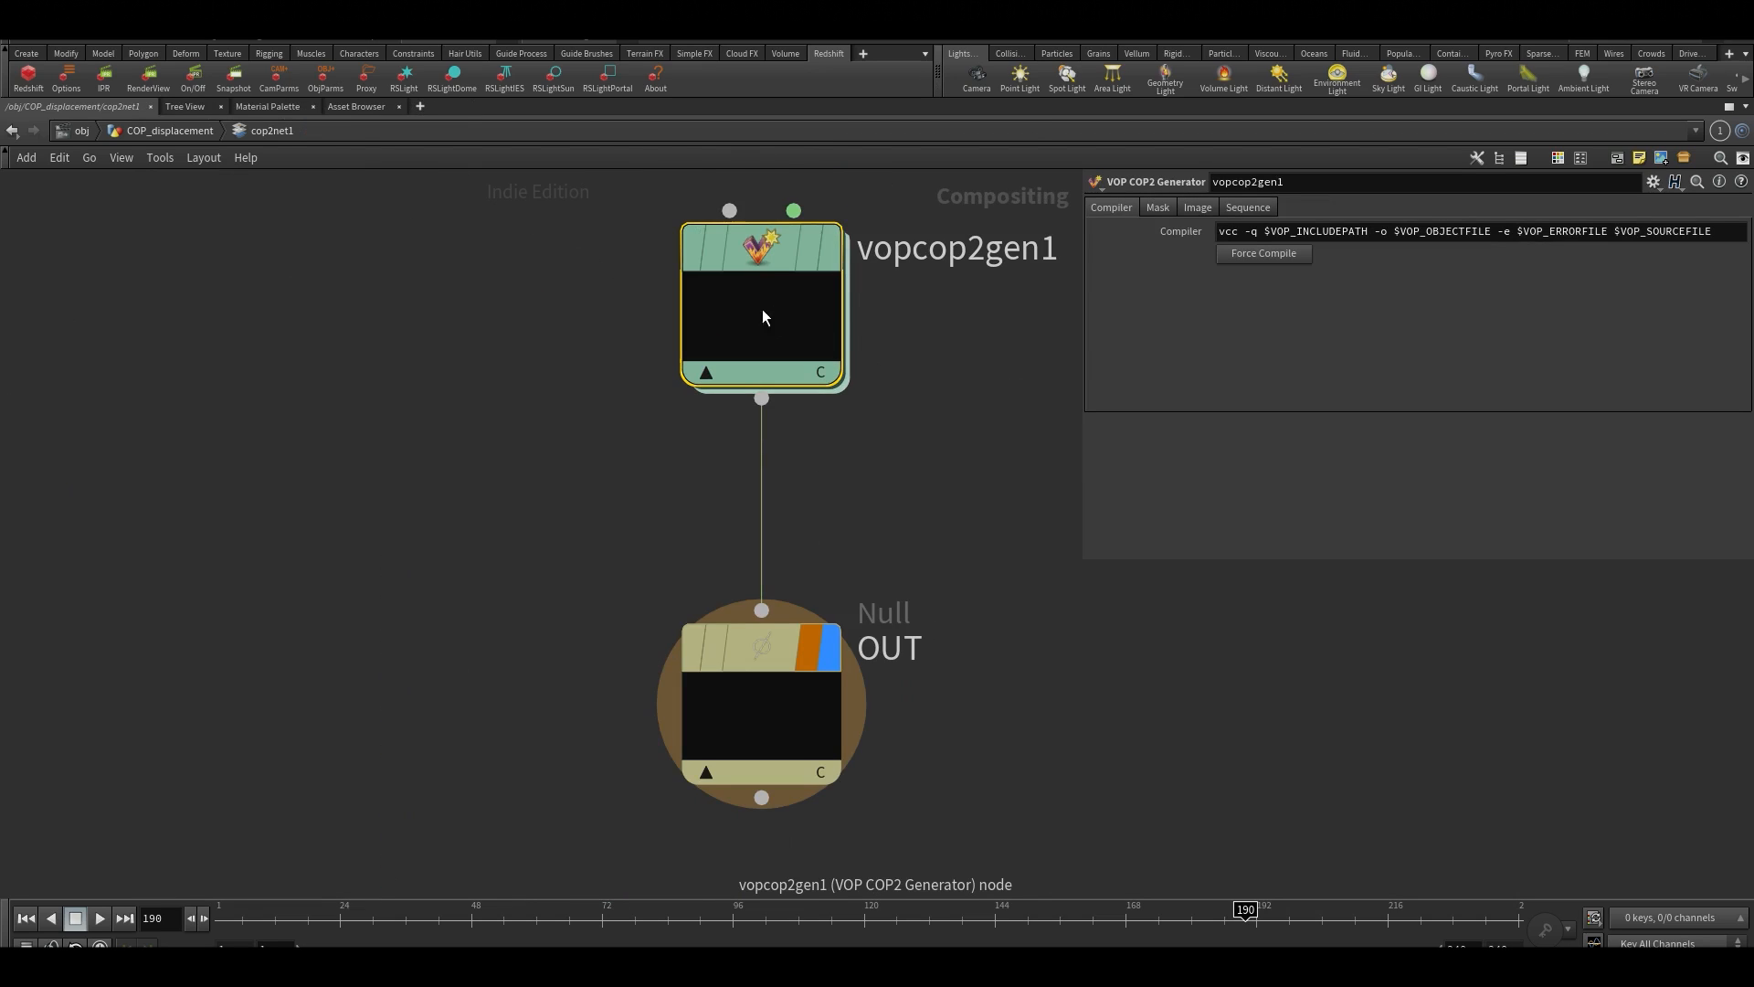
{"action": "double_click", "coordinate": [818, 327]}
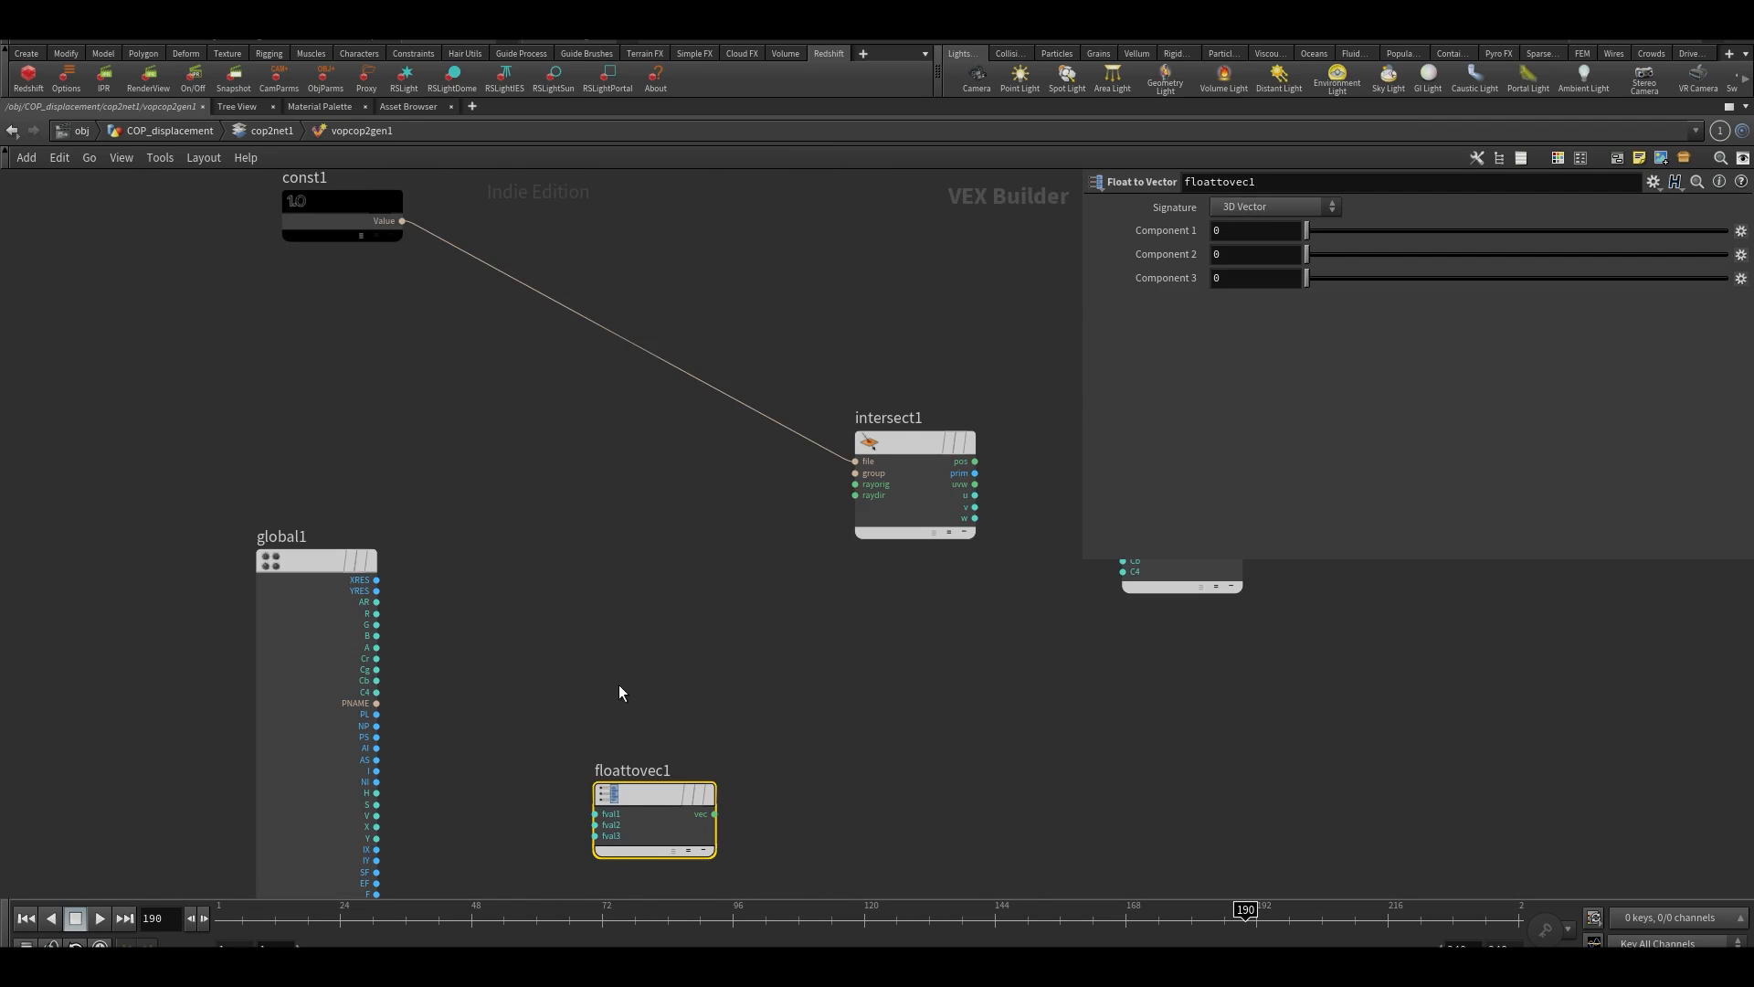
Reposition floattovec1 closer to the X and Y outputs of global1
{"action": "scroll", "coordinate": [620, 626], "scroll_direction": "up", "scroll_amount": 5}
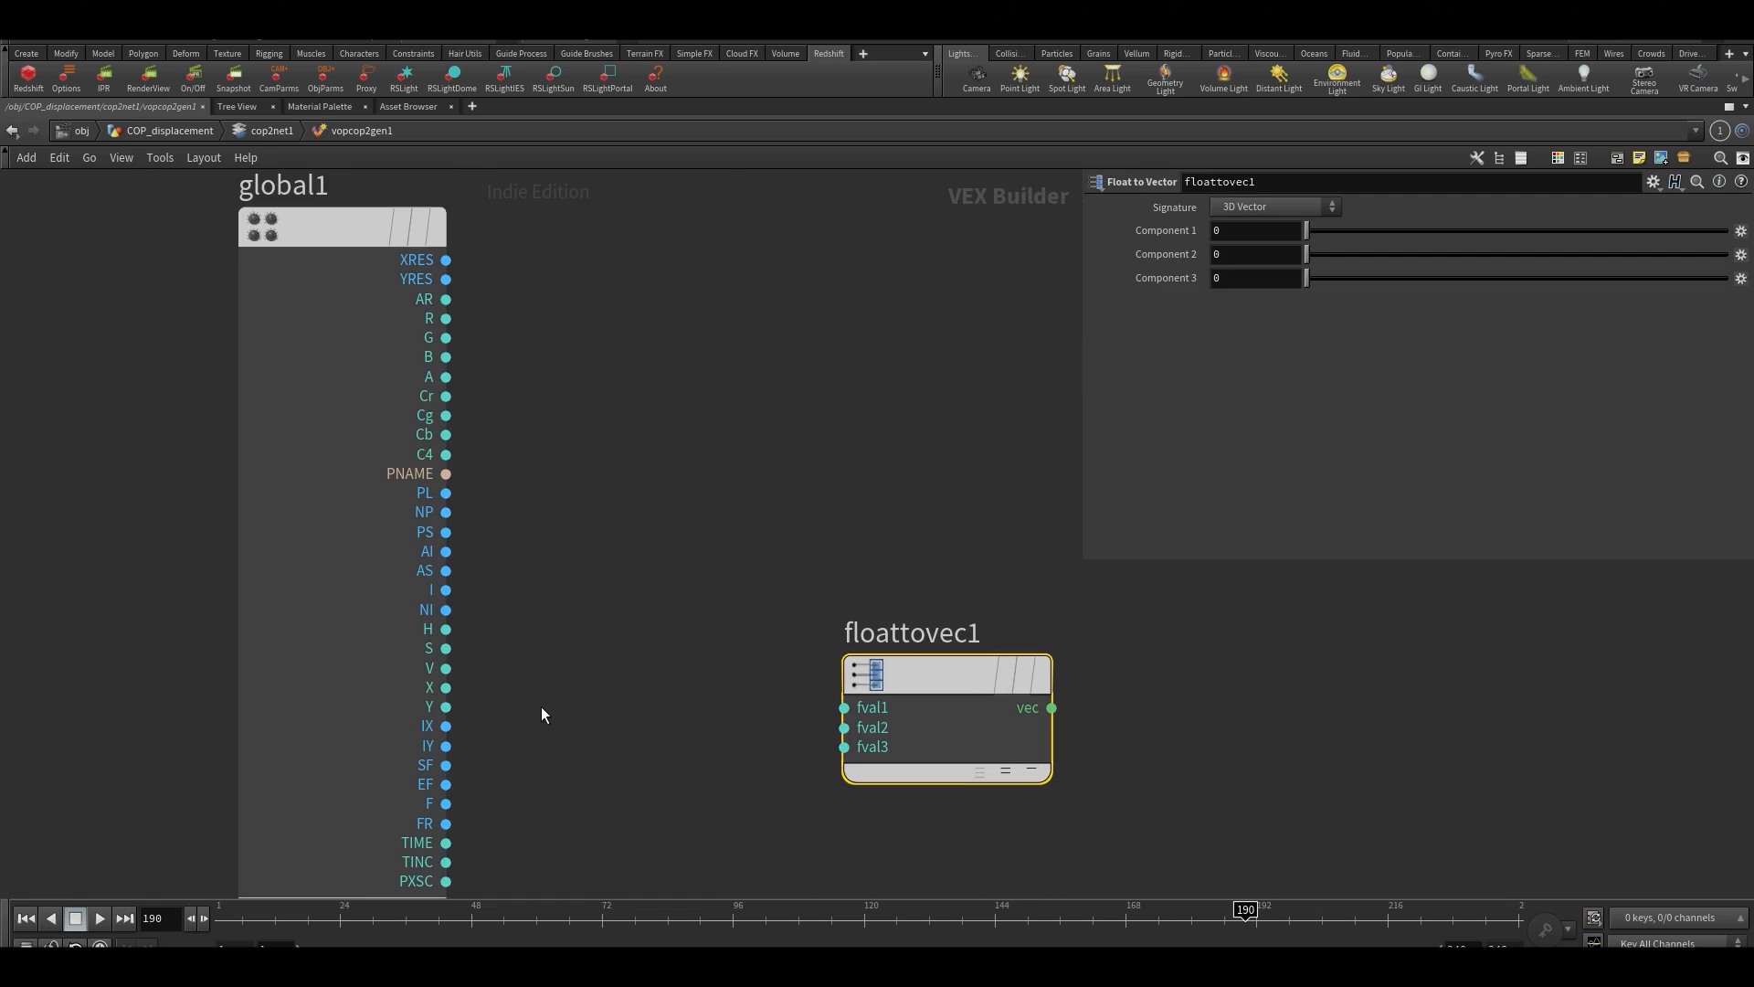
{"action": "left_click_drag", "start_coordinate": [988, 678], "coordinate": [979, 577]}
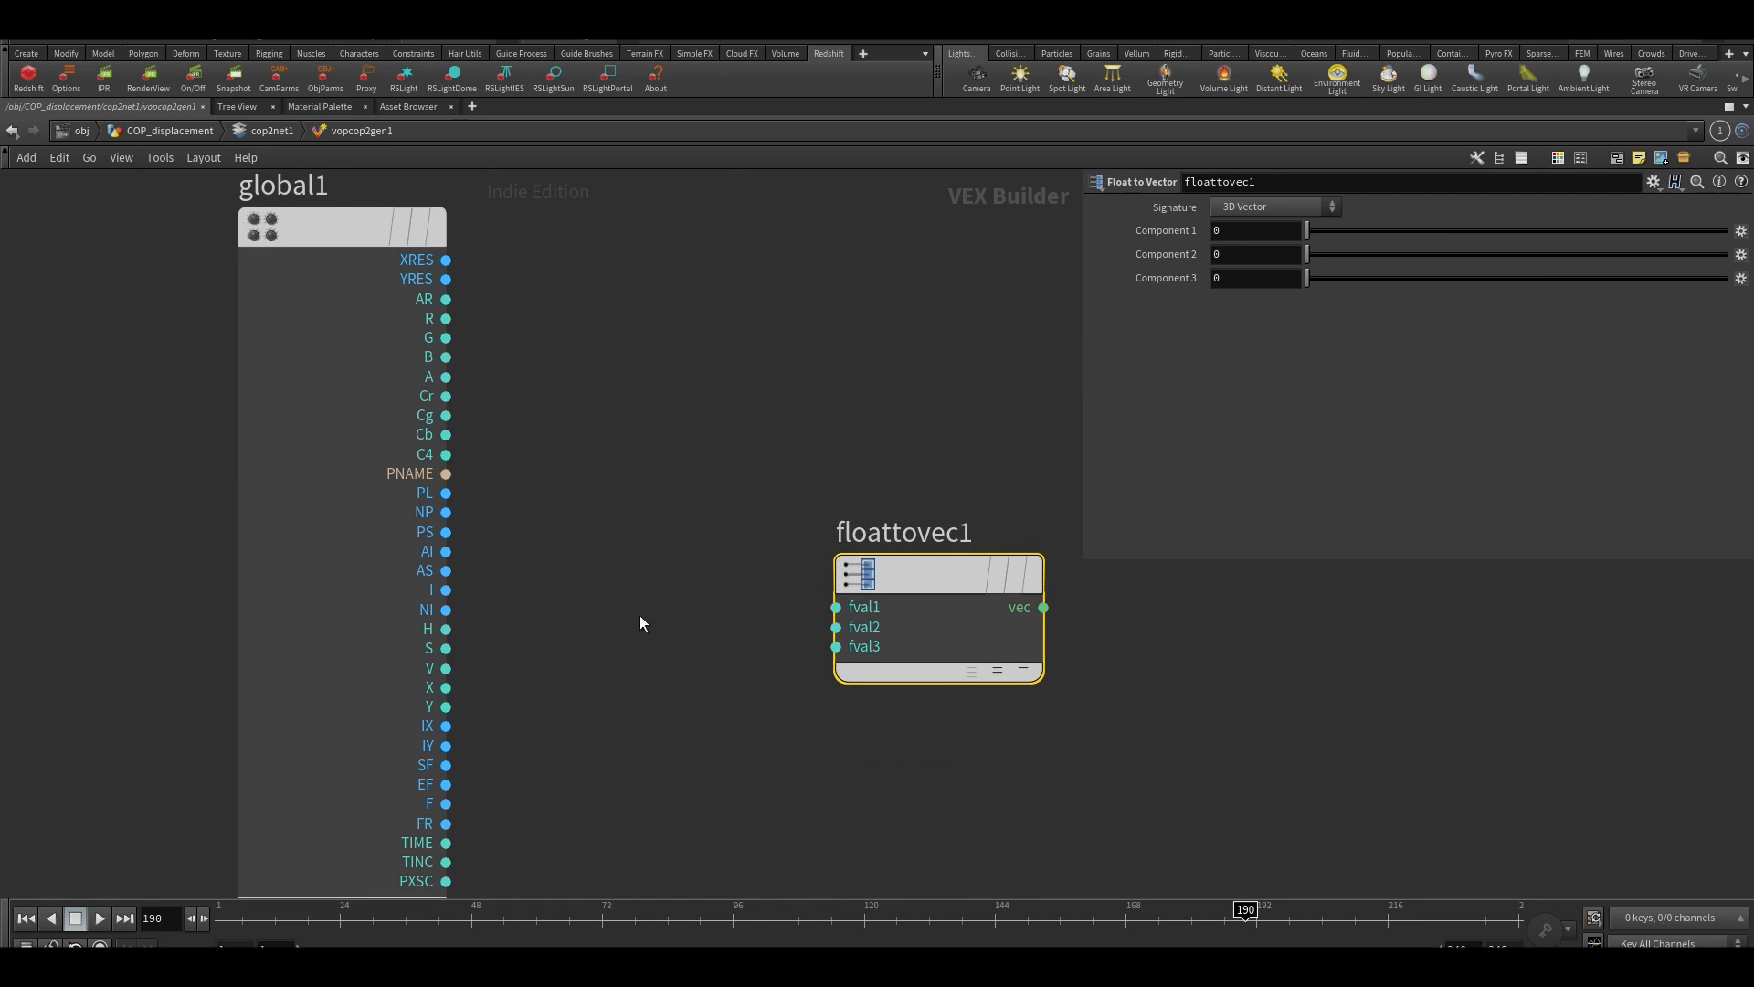
{"action": "middle_click_drag", "start_coordinate": [640, 617], "coordinate": [662, 559]}
{"action": "middle_click_drag", "start_coordinate": [732, 509], "coordinate": [476, 720]}
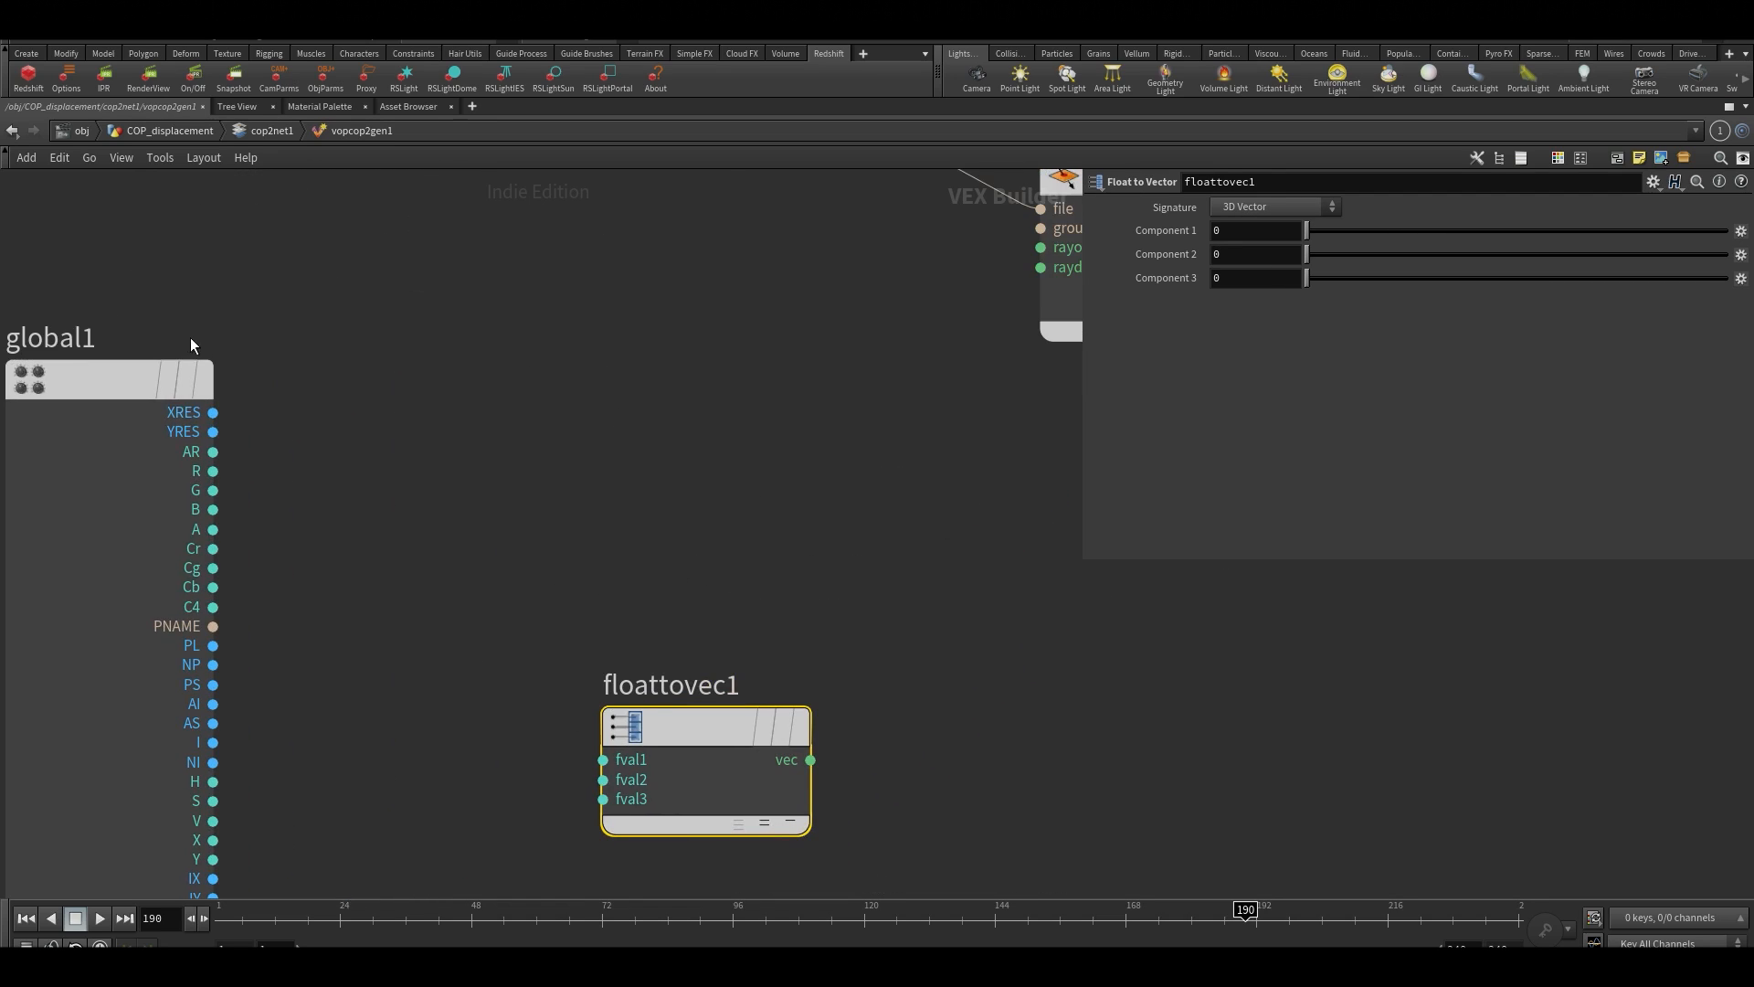
{"action": "left_click_drag", "start_coordinate": [103, 410], "coordinate": [90, 391]}
{"action": "middle_click_drag", "start_coordinate": [514, 518], "coordinate": [707, 432]}
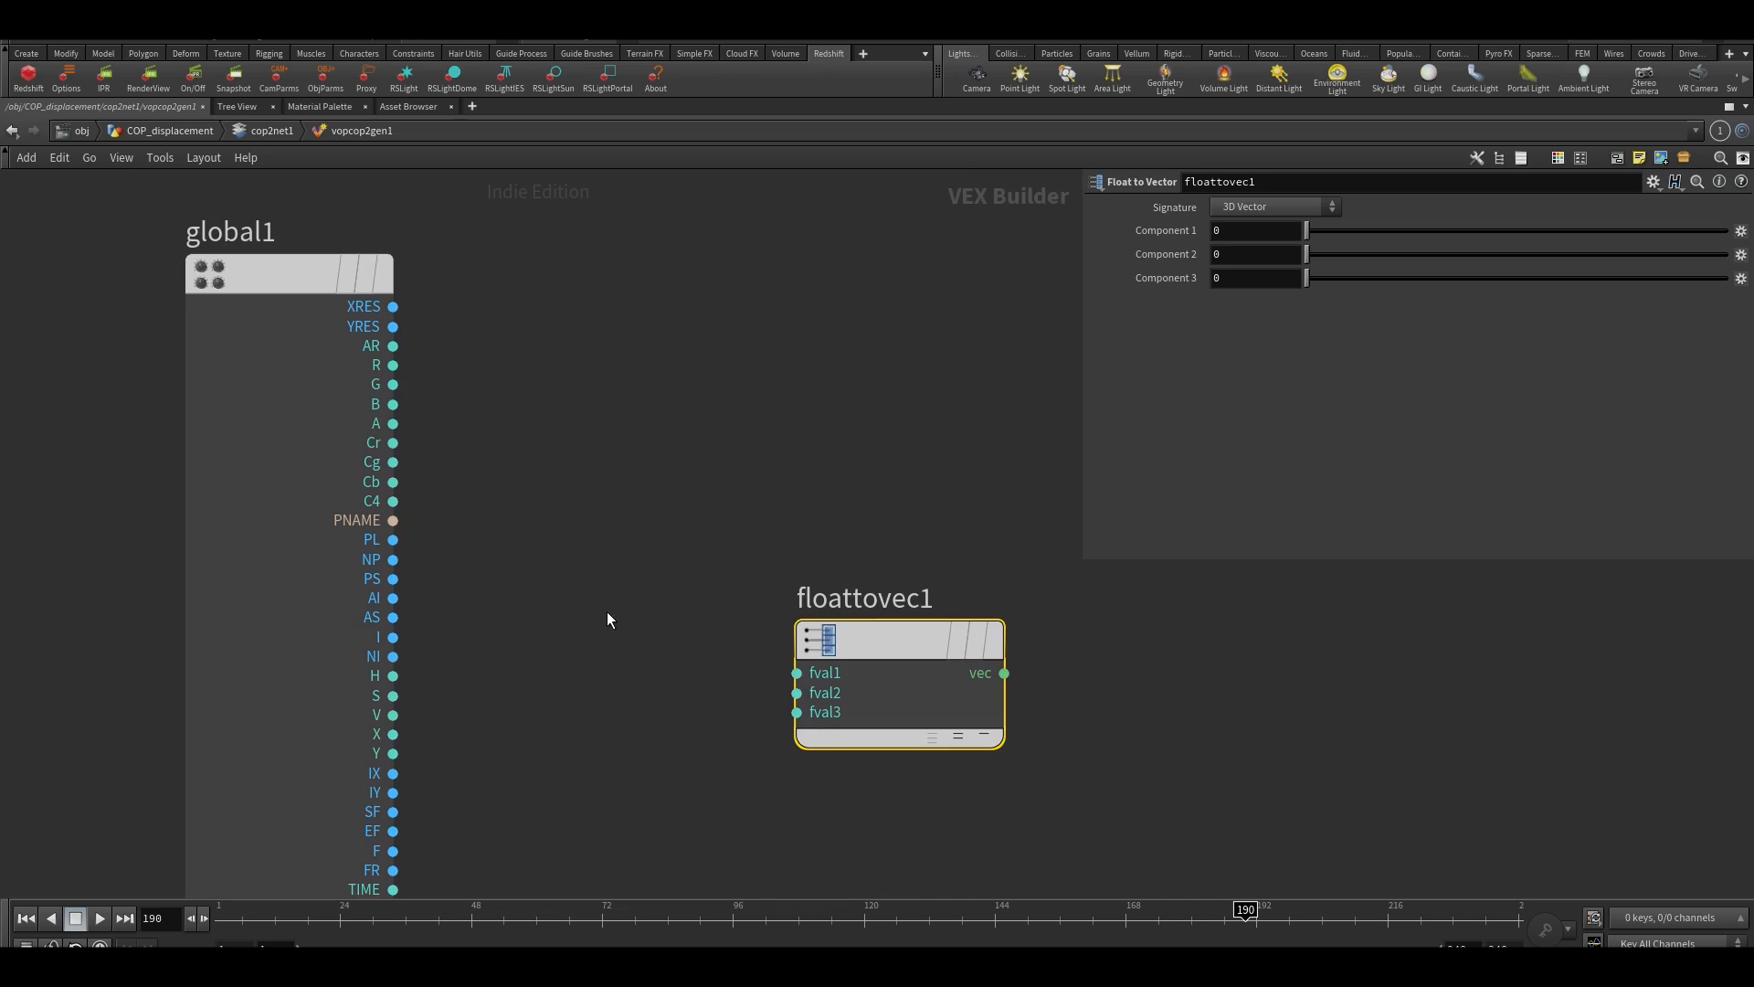
{"action": "left_click_drag", "start_coordinate": [801, 644], "coordinate": [736, 676]}
{"action": "middle_click_drag", "start_coordinate": [654, 705], "coordinate": [622, 649]}
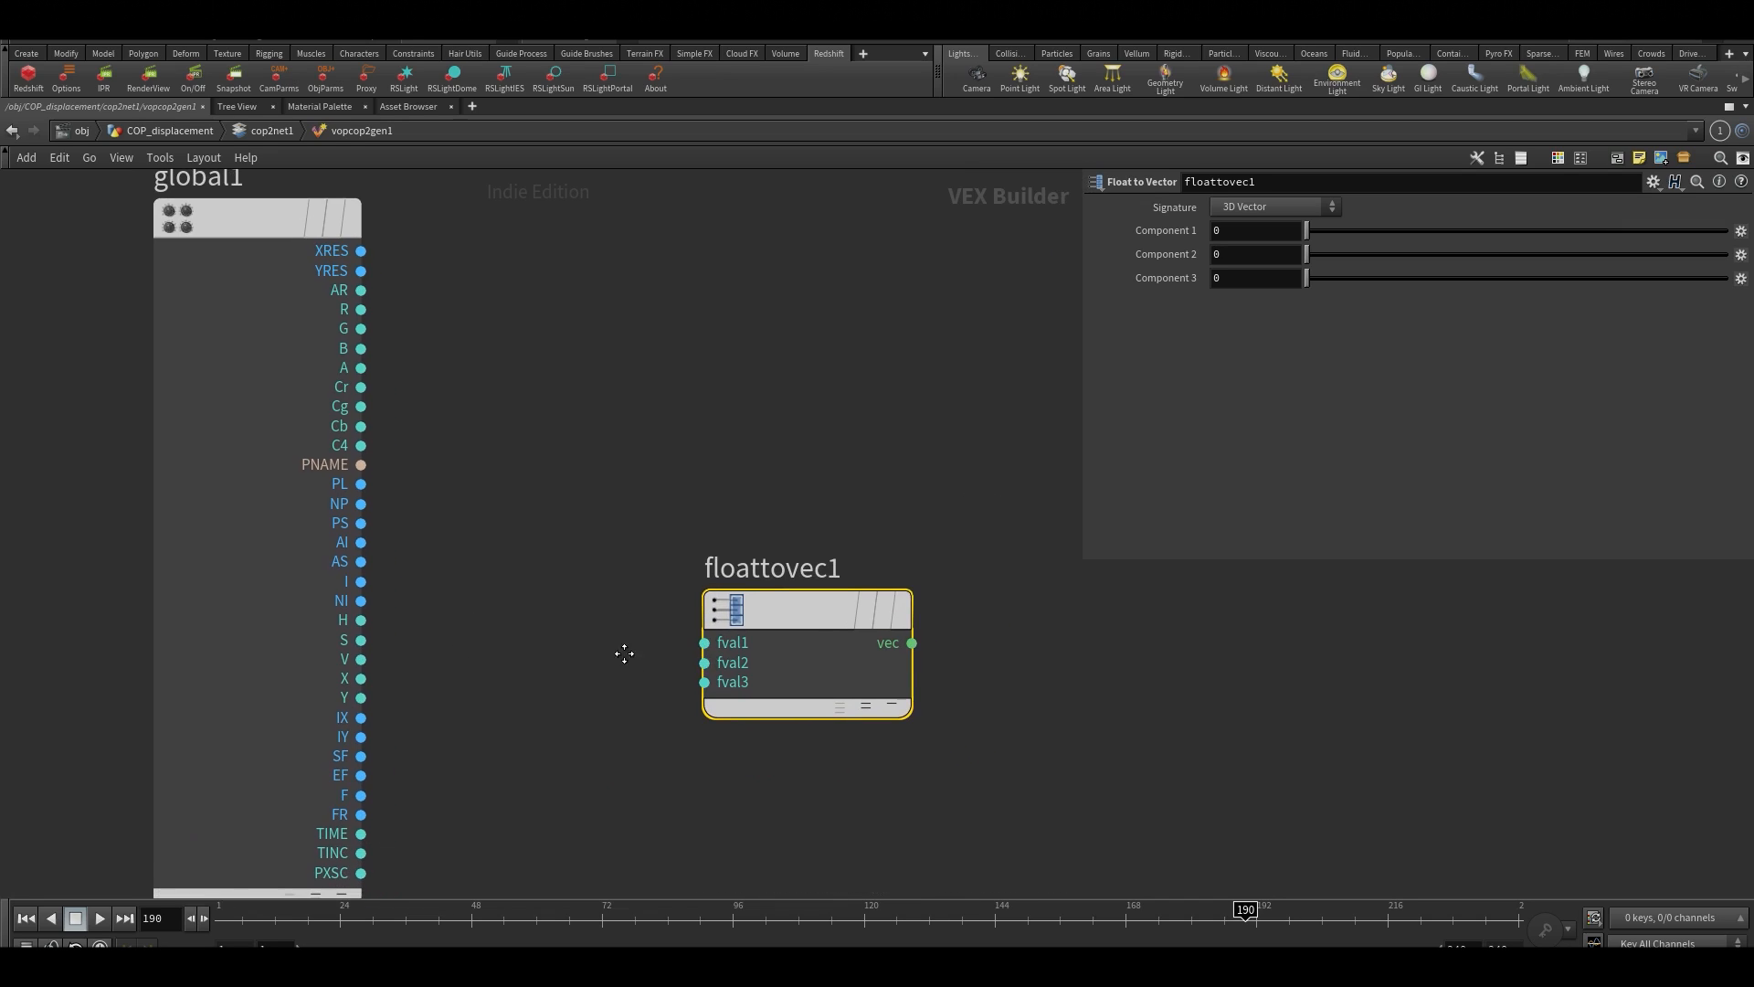
Connect the X output of global1 to the fval1 input of floattovec1
{"action": "left_click", "coordinate": [362, 679]}
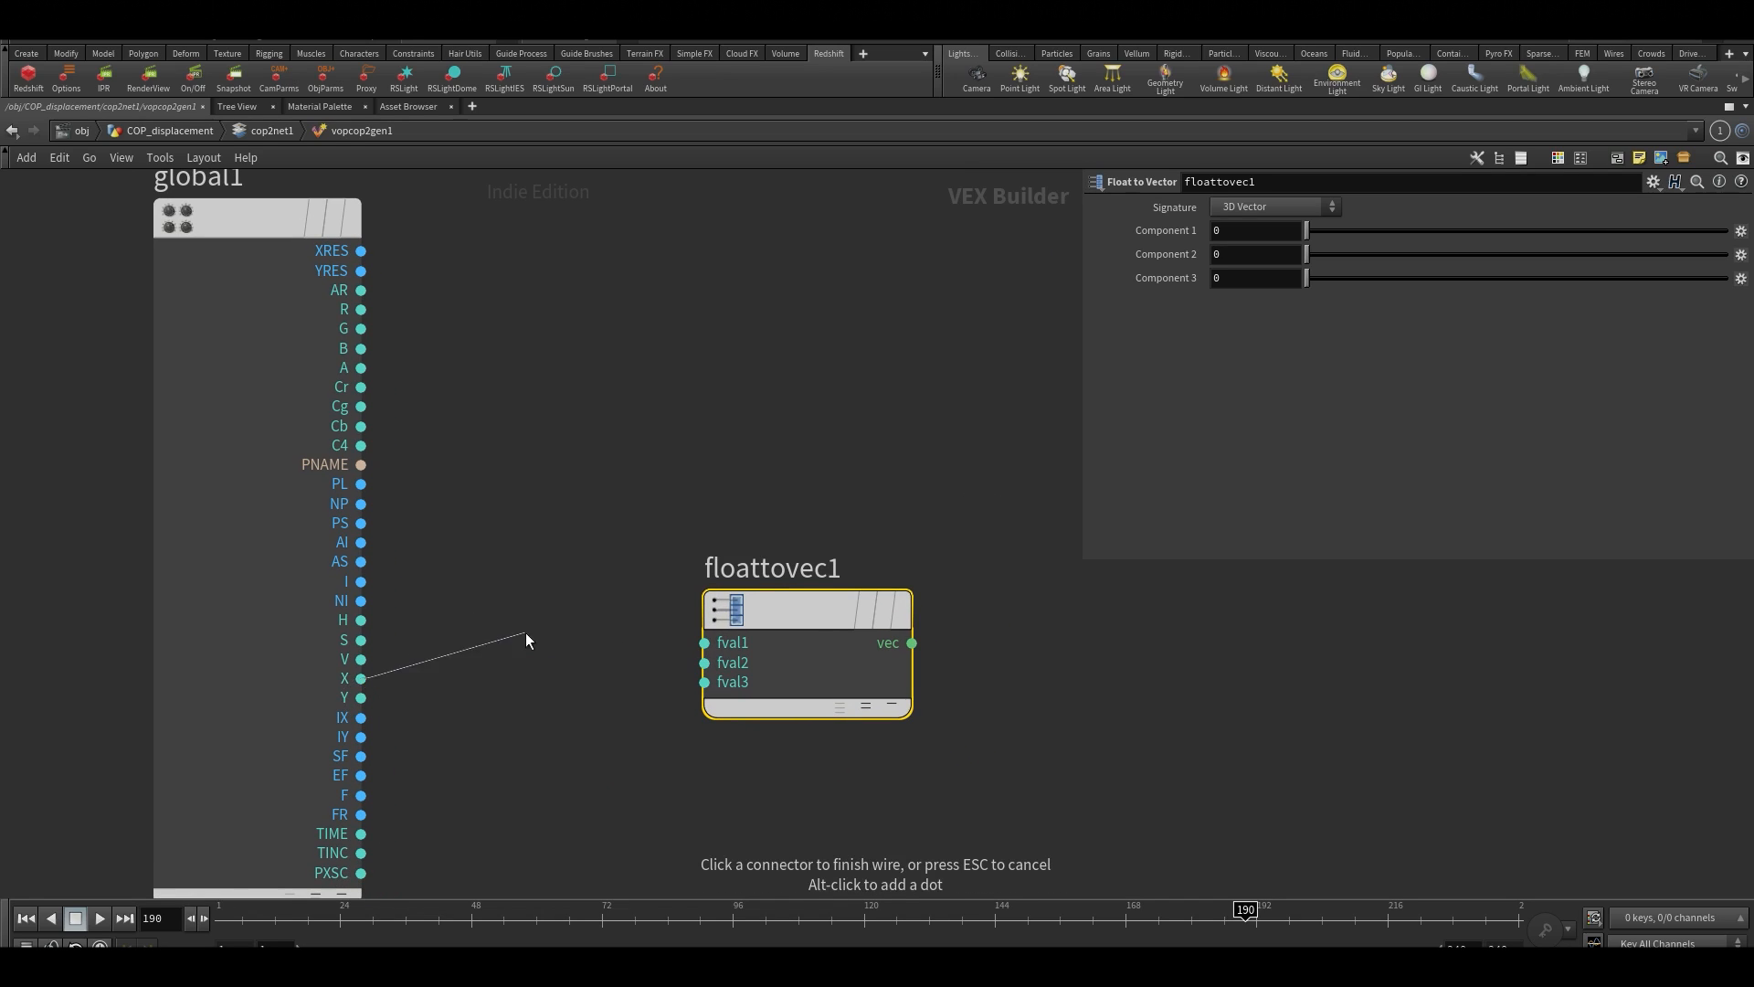
{"action": "left_click", "coordinate": [758, 614]}
{"action": "mouse_move", "coordinate": [760, 617]}
{"action": "left_mouse_down"}
{"action": "mouse_move", "coordinate": [798, 662]}
{"action": "mouse_move", "coordinate": [787, 592]}
{"action": "mouse_move", "coordinate": [767, 618]}
{"action": "left_mouse_up"}
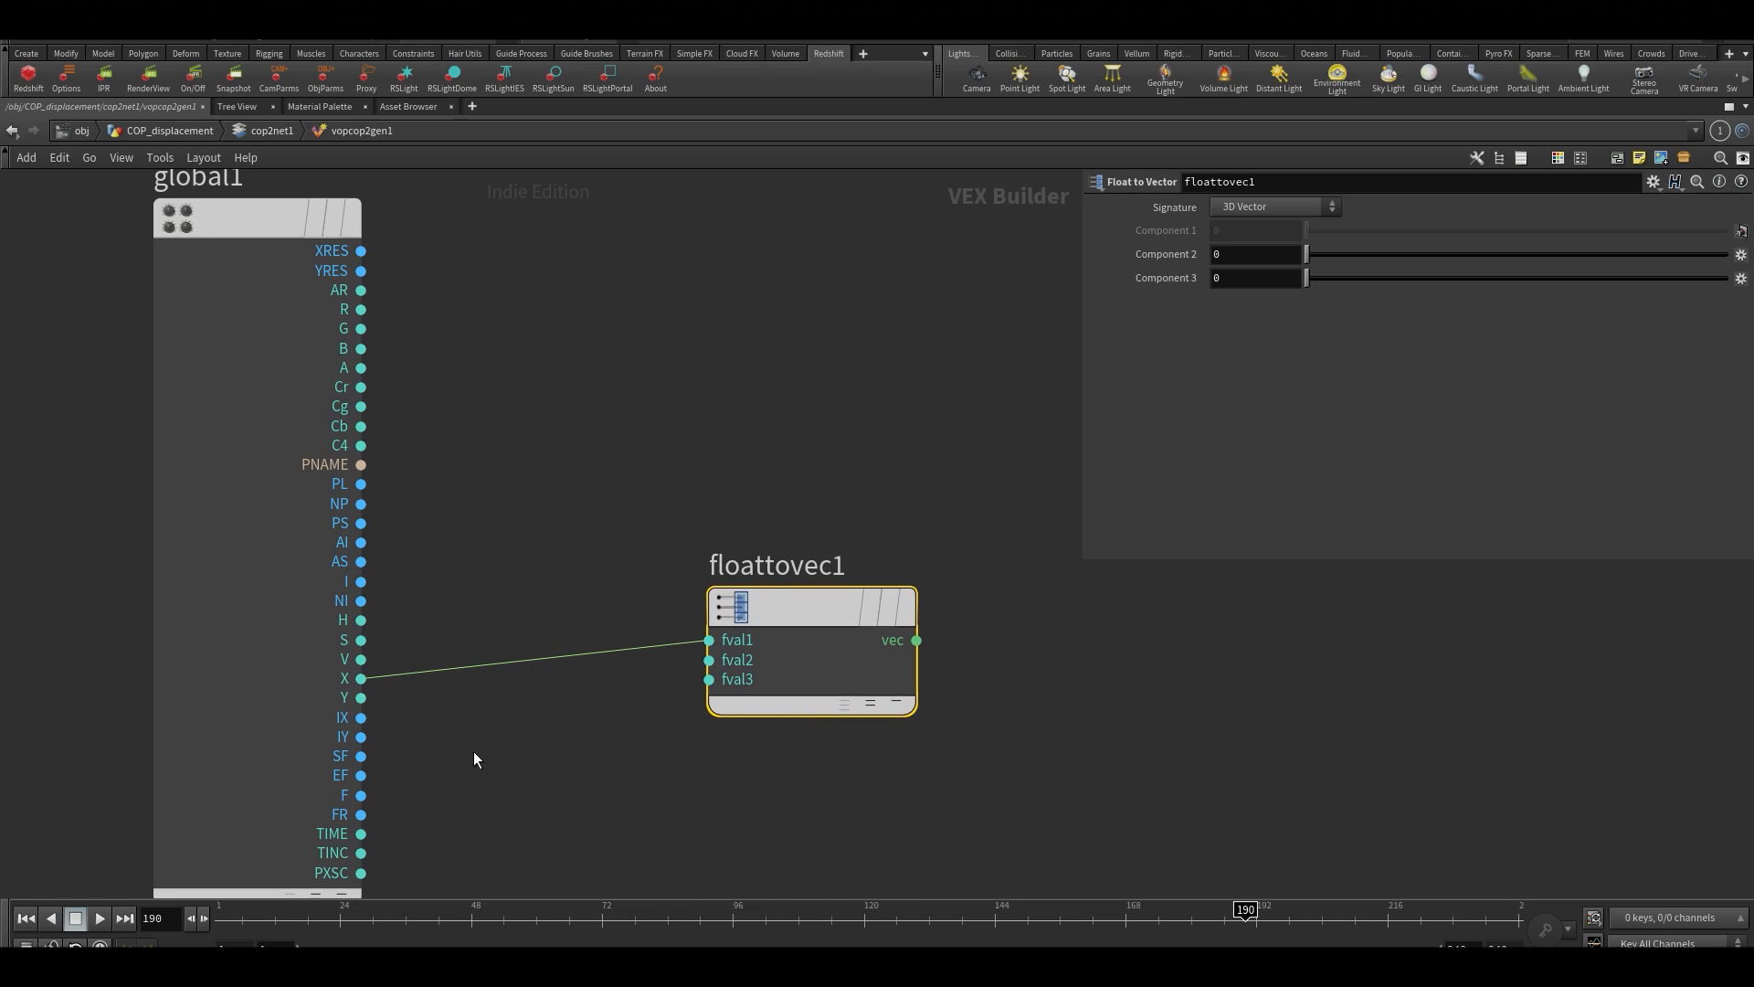
Connect the Y output of global1 to the fval3 input of floattovec1, and move floattovec1 slightly closer to global1
{"action": "left_click", "coordinate": [362, 698]}
{"action": "left_click", "coordinate": [726, 679]}
{"action": "left_click_drag", "start_coordinate": [819, 621], "coordinate": [774, 638]}
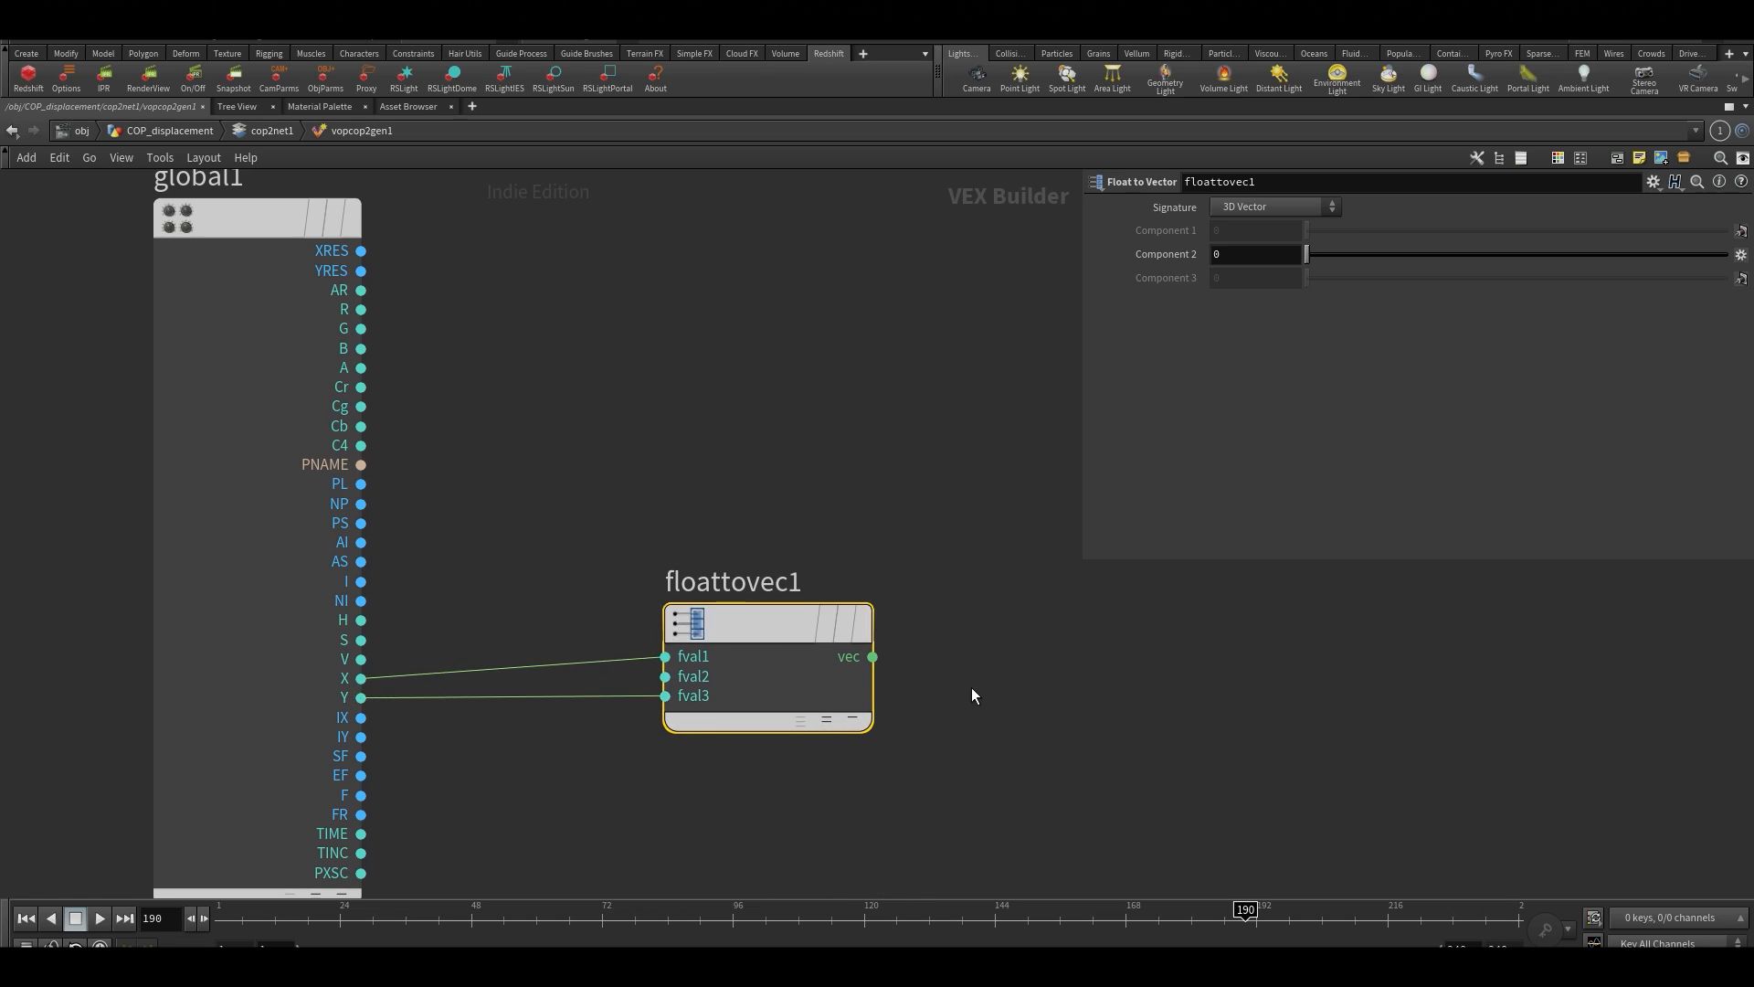
{"action": "middle_click_drag", "start_coordinate": [800, 643], "coordinate": [699, 661]}
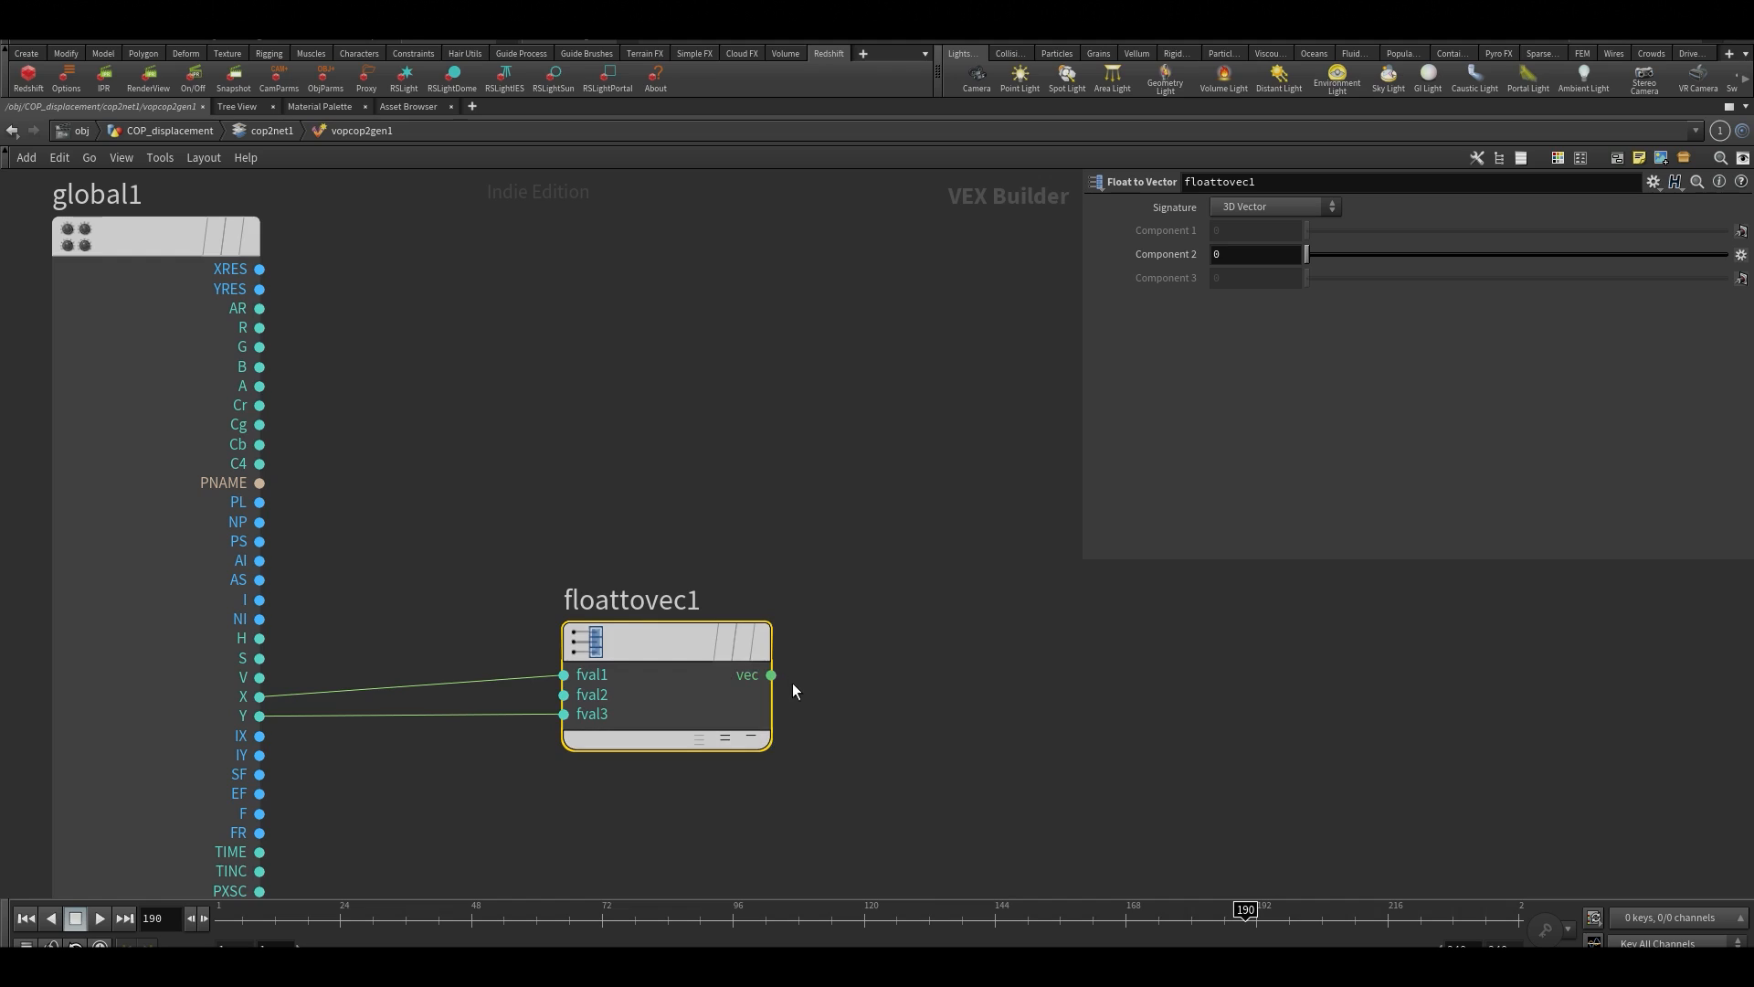
Add a Fit Range node beside floattovec1
{"action": "middle_click_drag", "start_coordinate": [1092, 749], "coordinate": [892, 752]}
{"action": "scroll", "coordinate": [912, 658], "scroll_direction": "down", "scroll_amount": 2}
{"action": "key", "text": "Tab"}
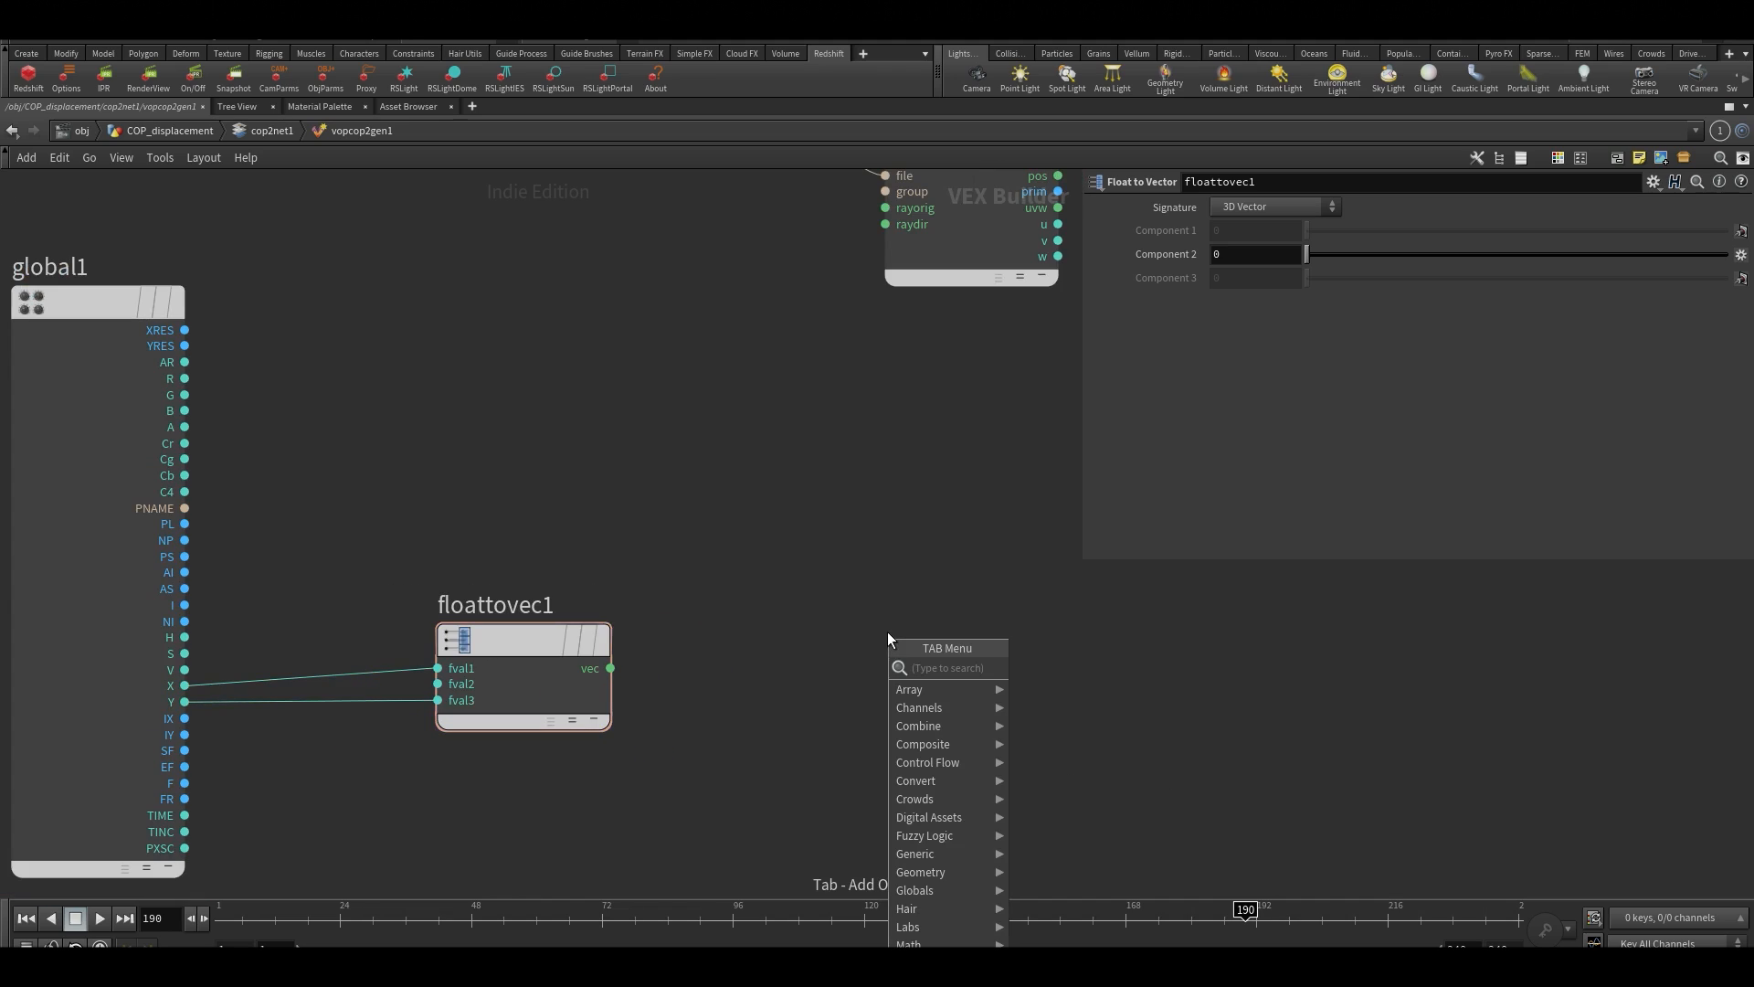
{"action": "type", "text": "fit"}
{"action": "key", "text": "Return"}
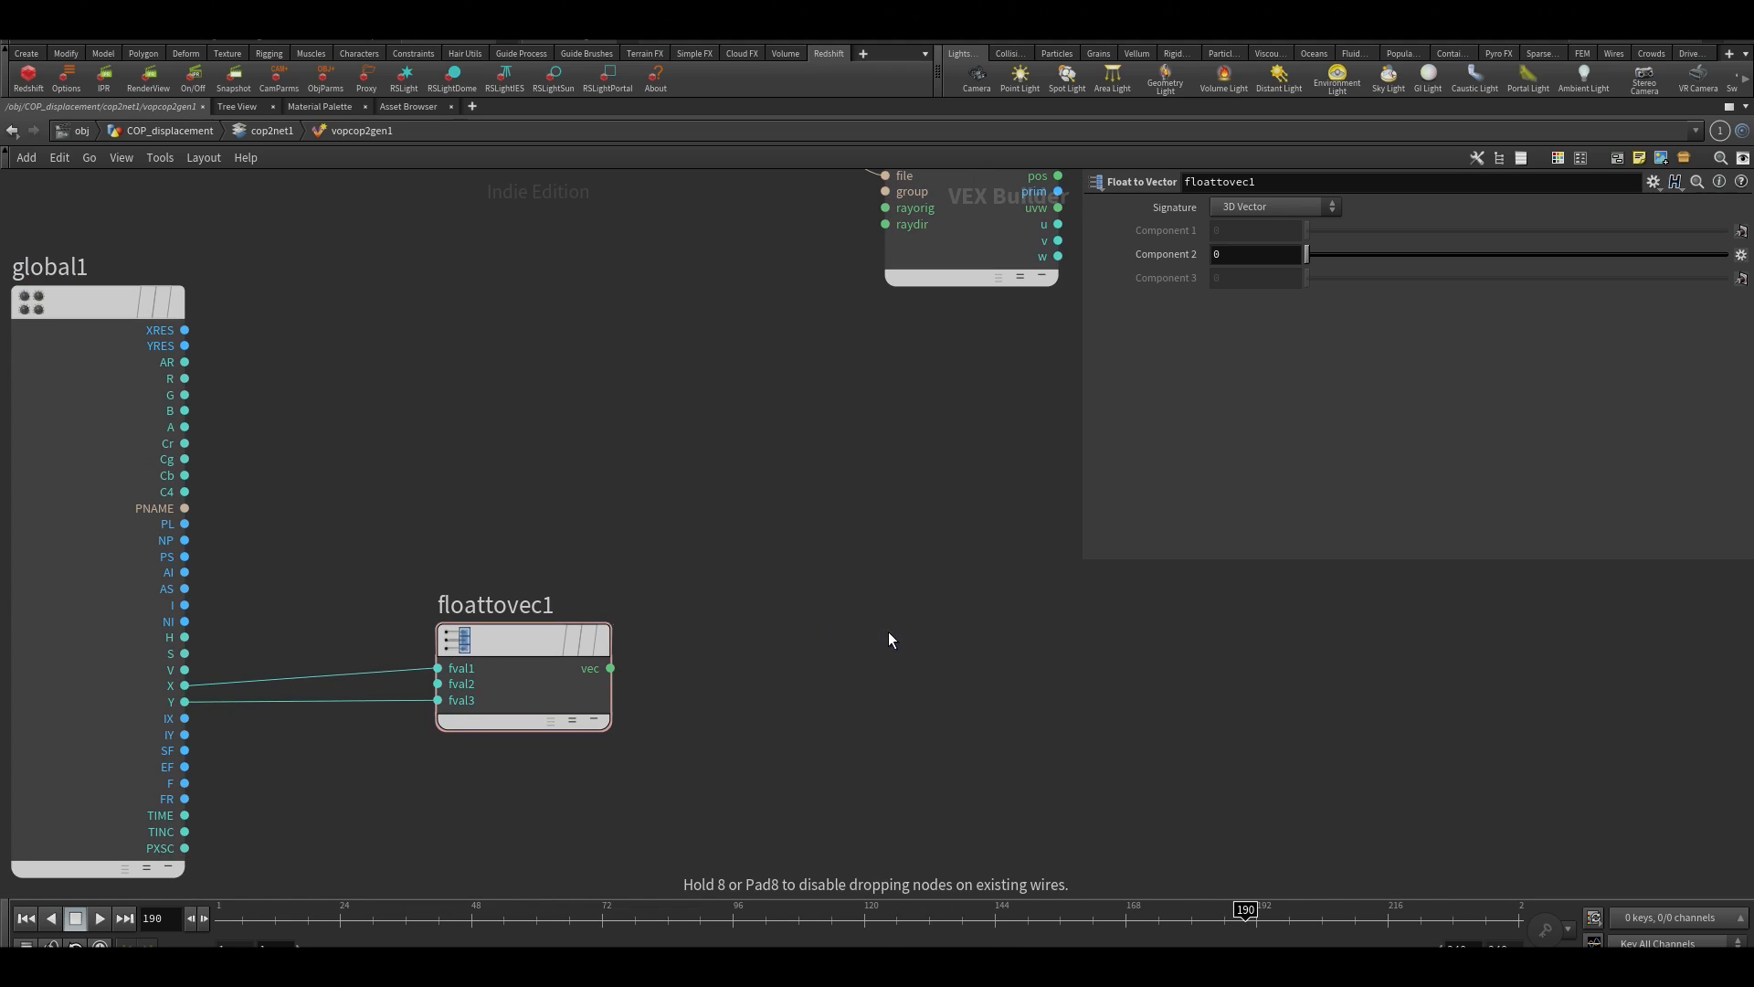
{"action": "left_click", "coordinate": [886, 634]}
Connect the vec output of floattovec1 to the val input of fit1, and move fit1 closer to floattovec1
{"action": "left_click", "coordinate": [611, 668]}
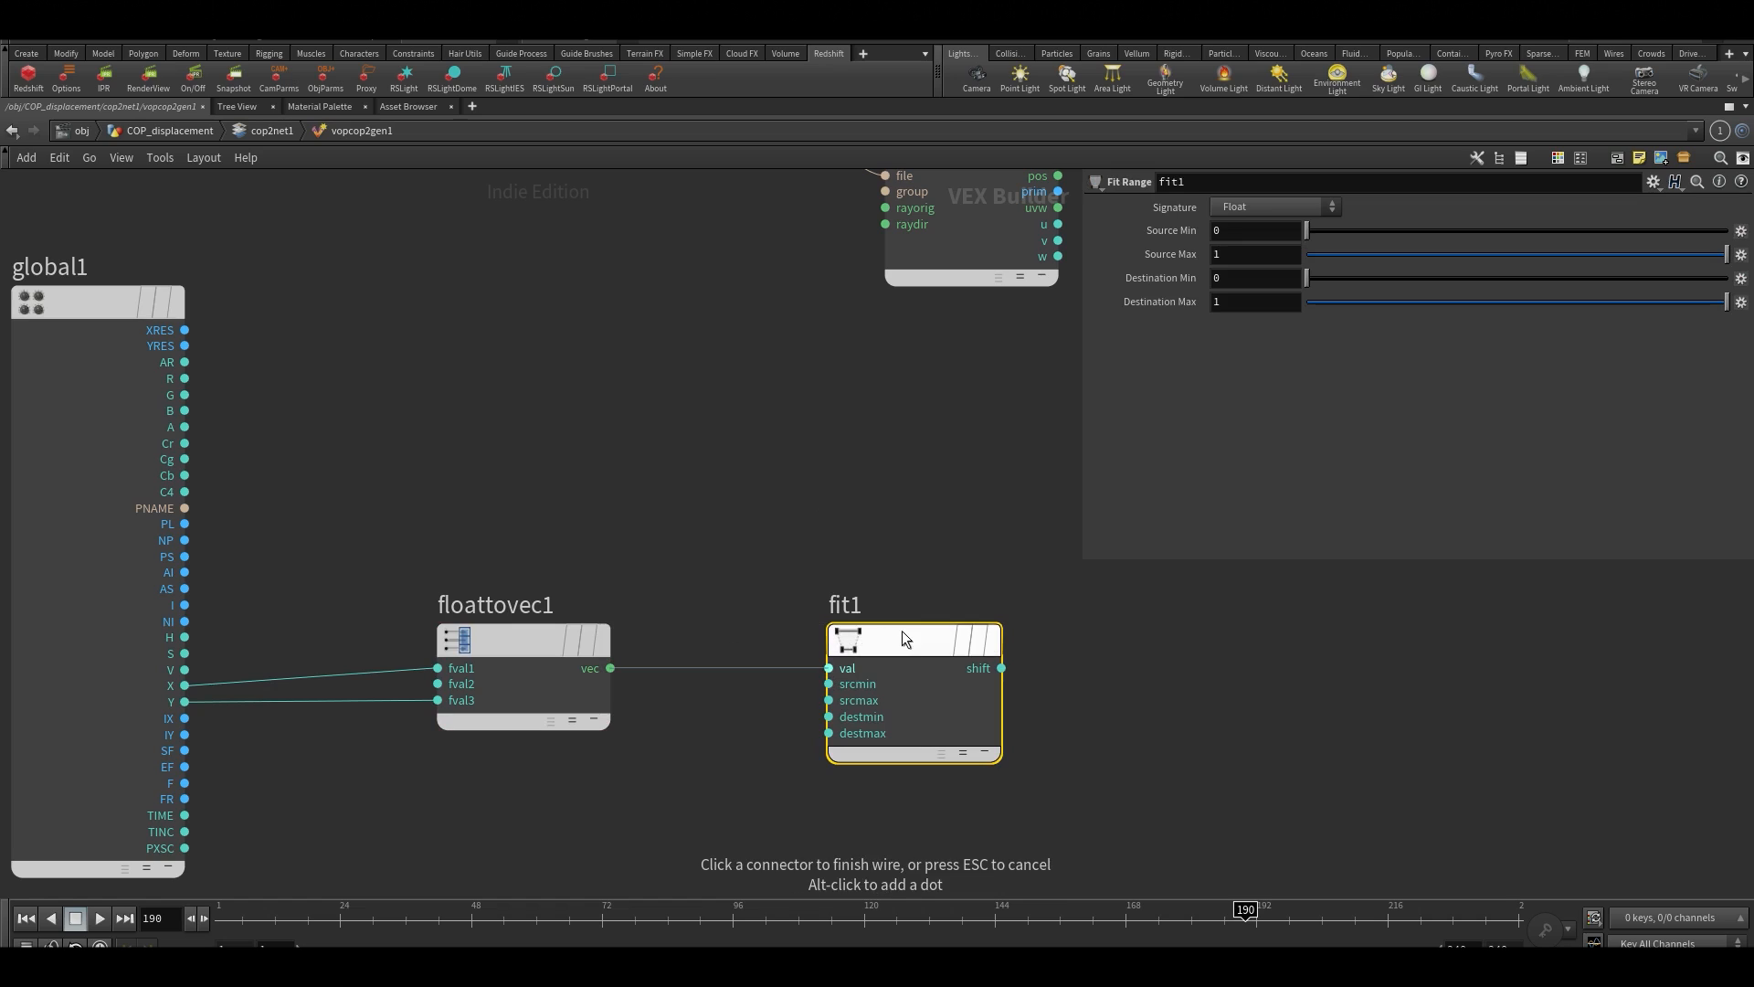
{"action": "left_click", "coordinate": [900, 631]}
{"action": "mouse_move", "coordinate": [895, 634]}
{"action": "left_mouse_down"}
{"action": "mouse_move", "coordinate": [838, 627]}
{"action": "mouse_move", "coordinate": [842, 645]}
{"action": "left_mouse_up"}
{"action": "scroll", "coordinate": [705, 508], "scroll_direction": "down", "scroll_amount": 2}
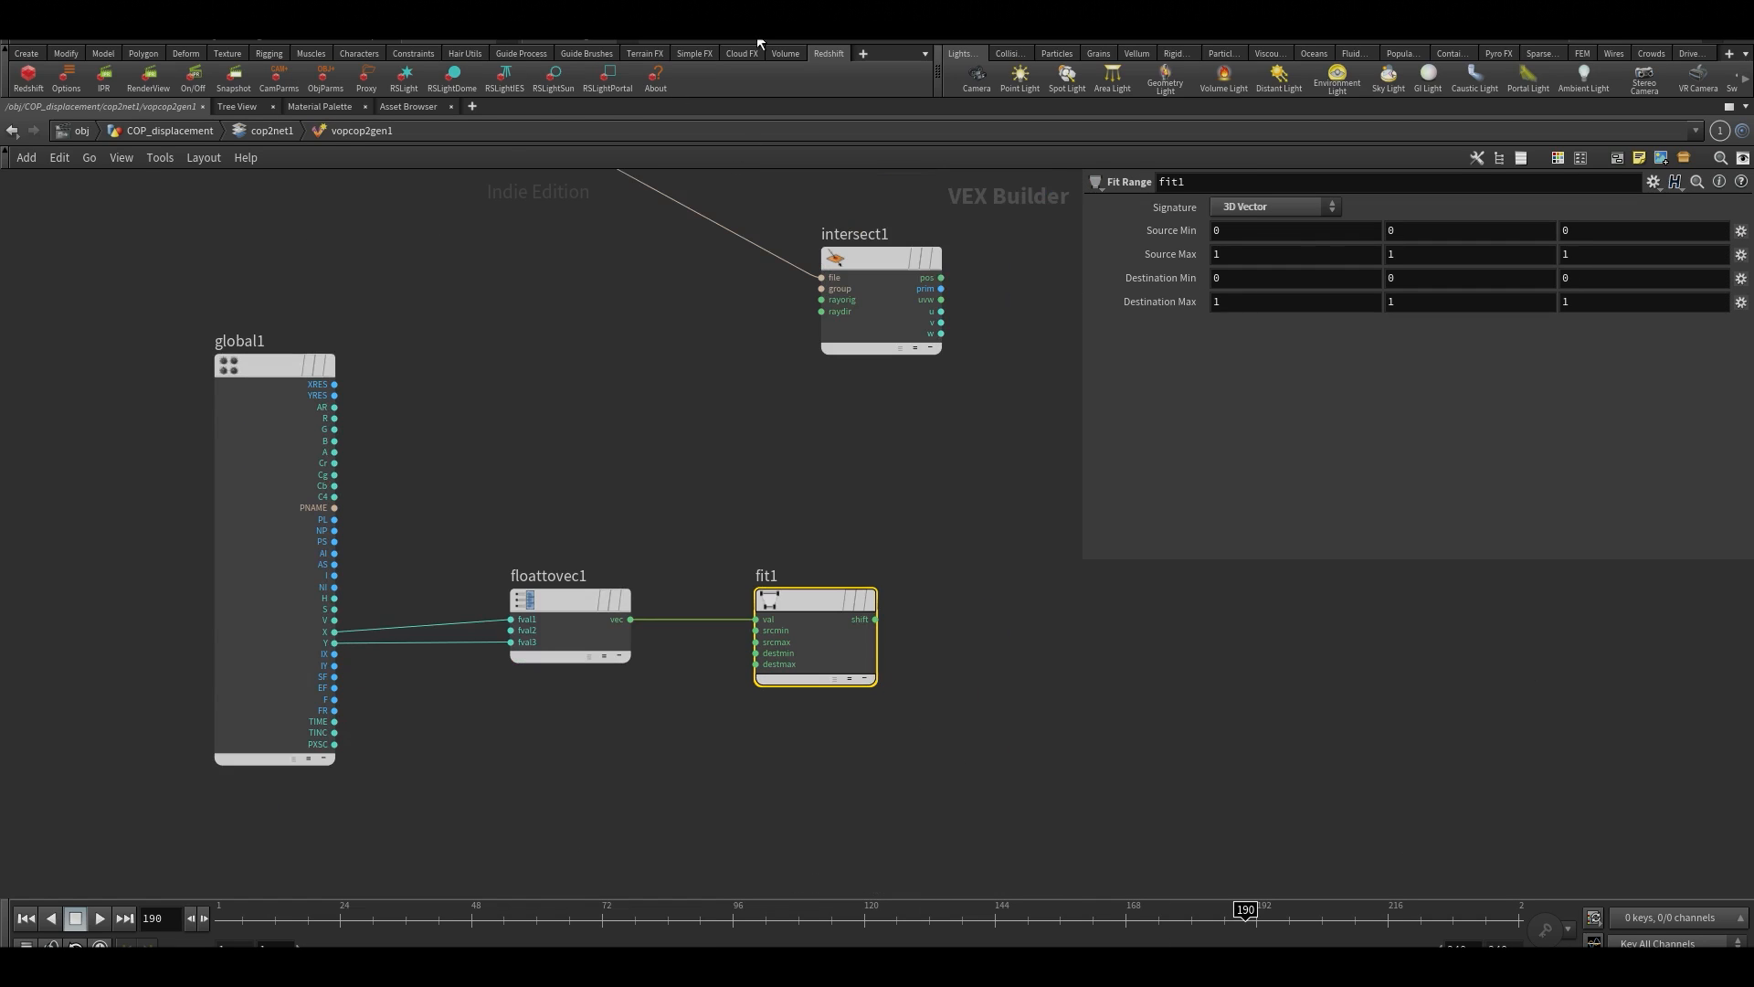
{"action": "scroll", "coordinate": [789, 531], "scroll_direction": "up", "scroll_amount": 2}
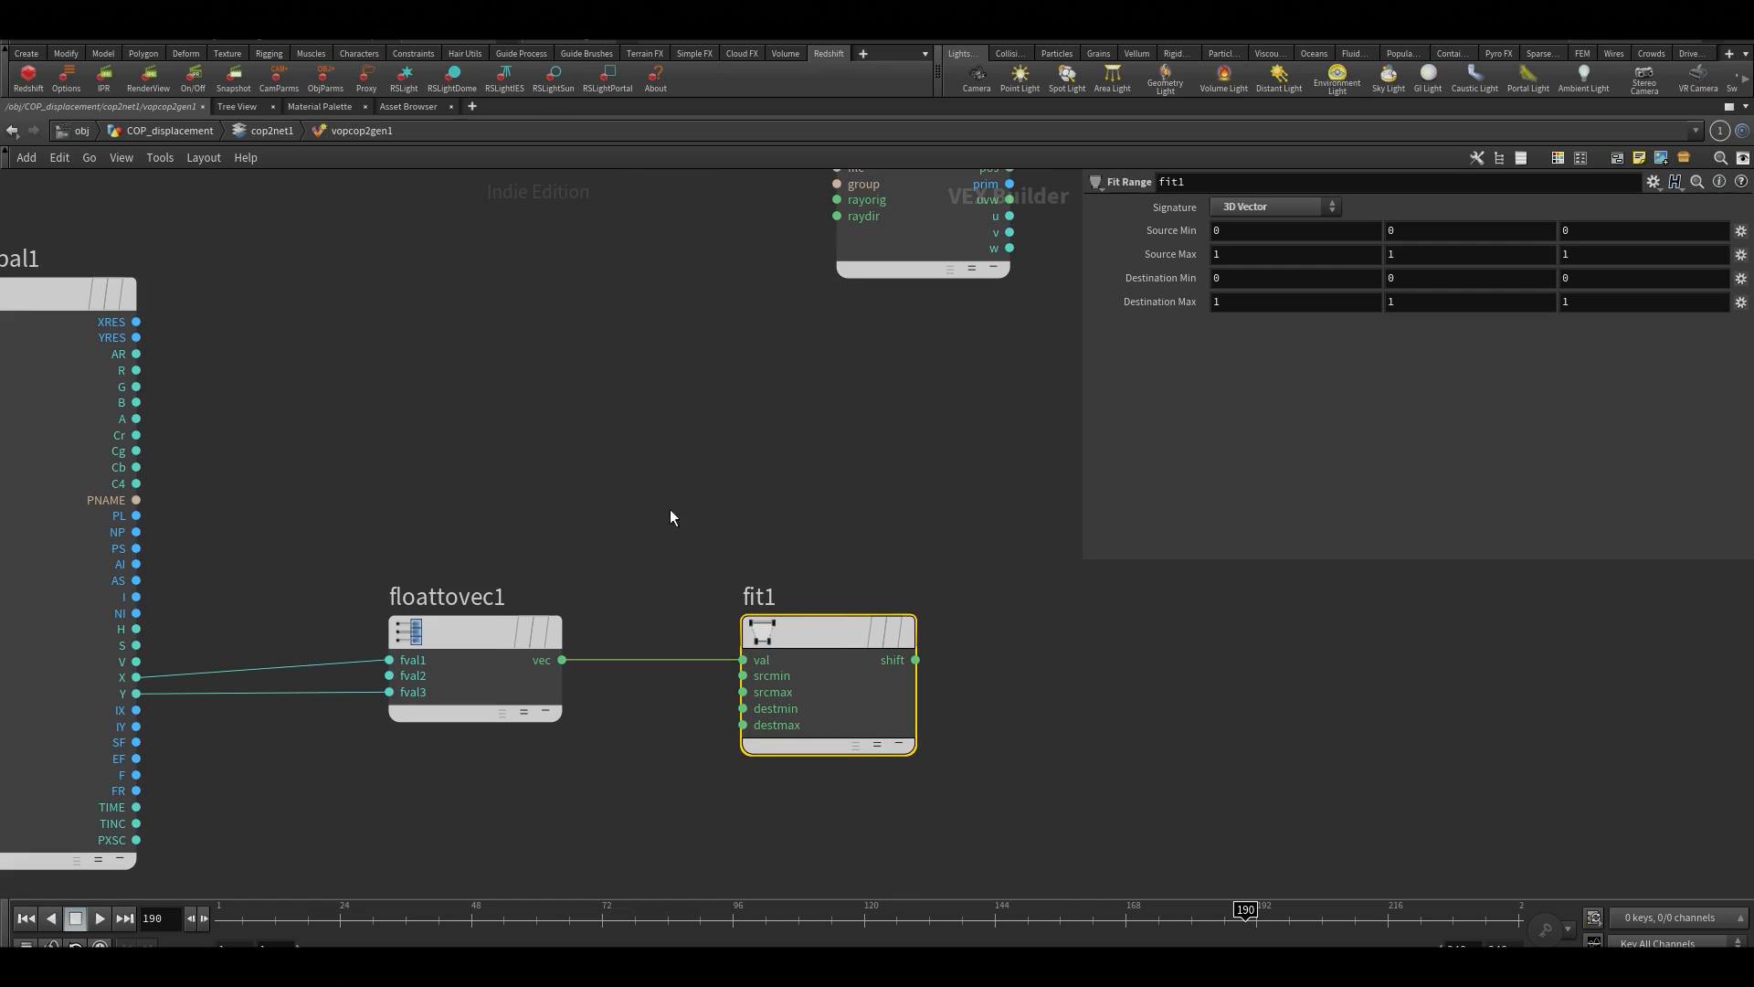
Go up to the COP_displacement level, restore the multi-pane layout with the 3D viewport, and return inside vopcop2gen1
{"action": "key", "text": "u"}
{"action": "key", "text": "u"}
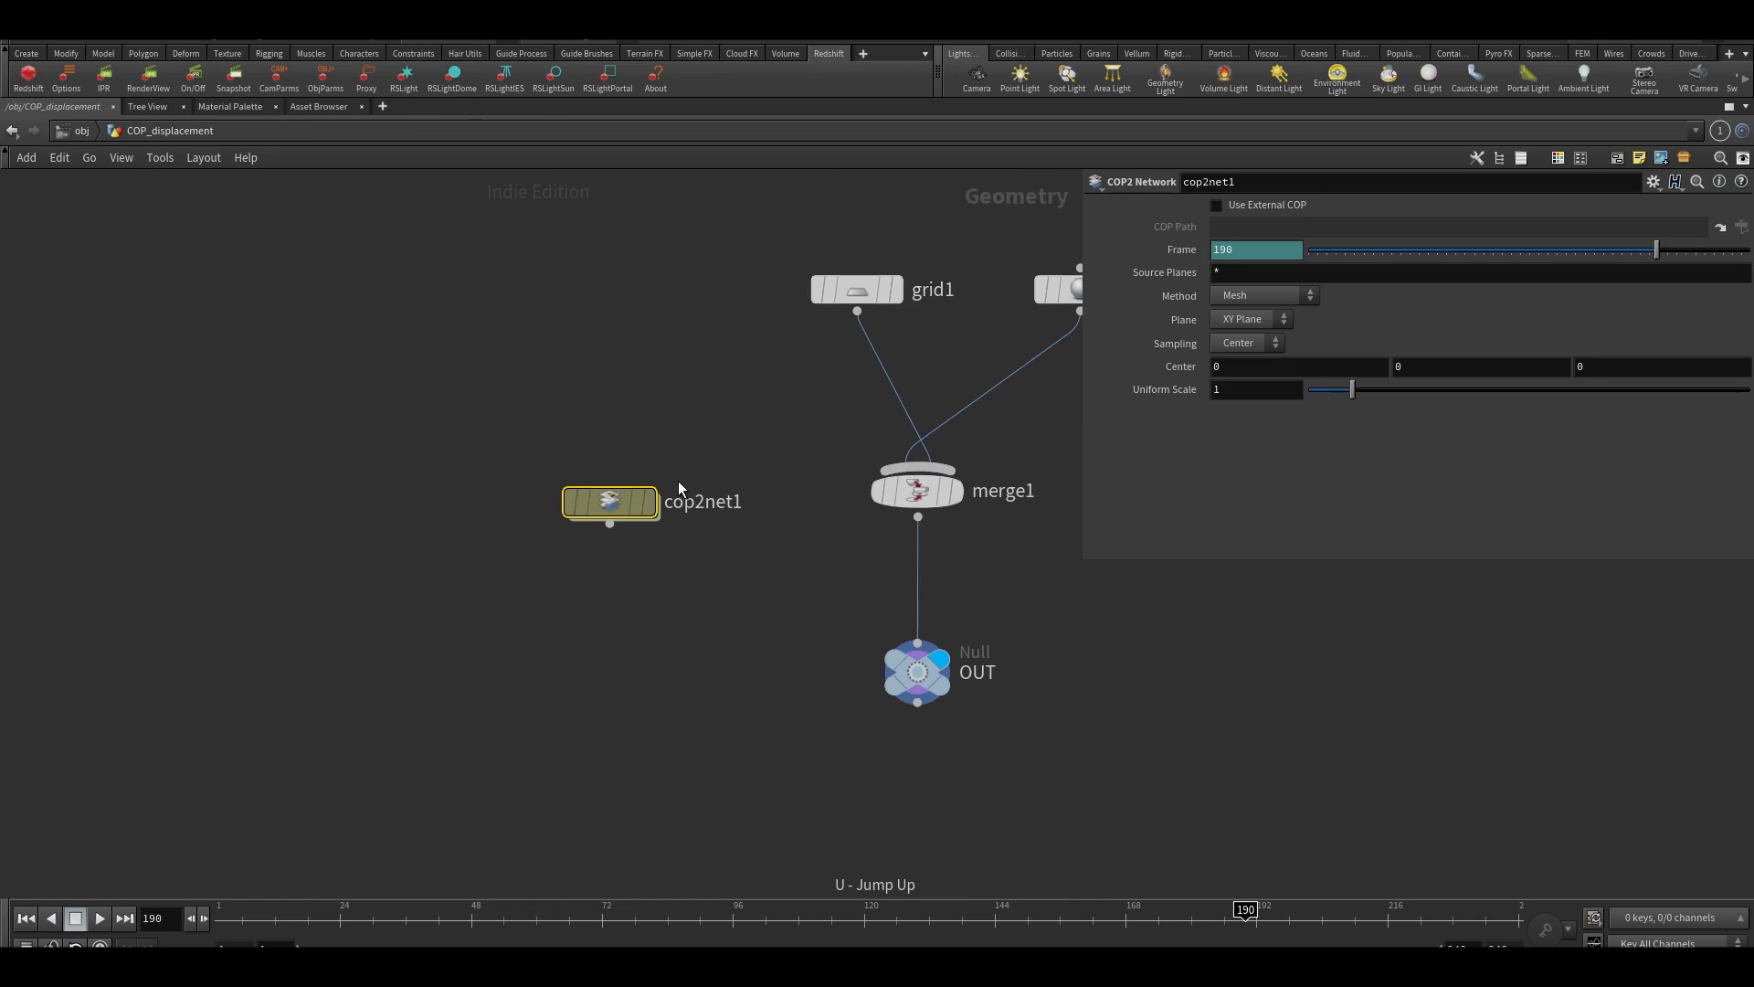
{"action": "key", "text": "ctrl+b"}
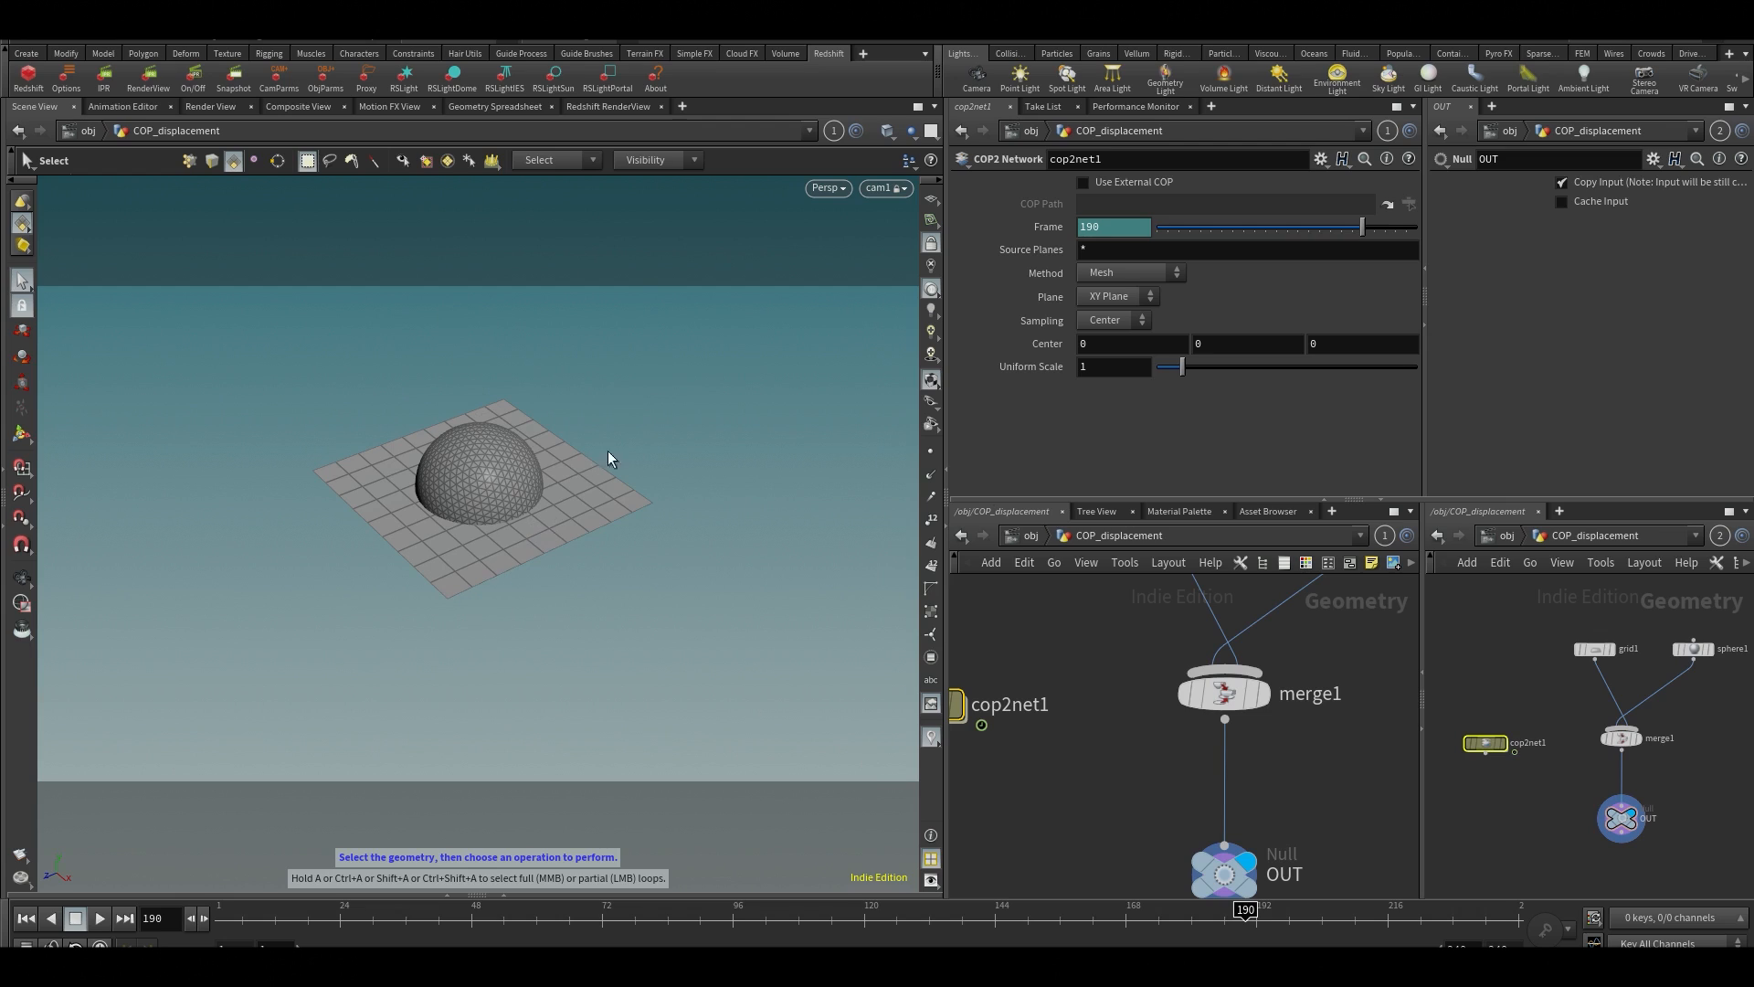
{"action": "middle_click_drag", "start_coordinate": [1110, 691], "coordinate": [1209, 701]}
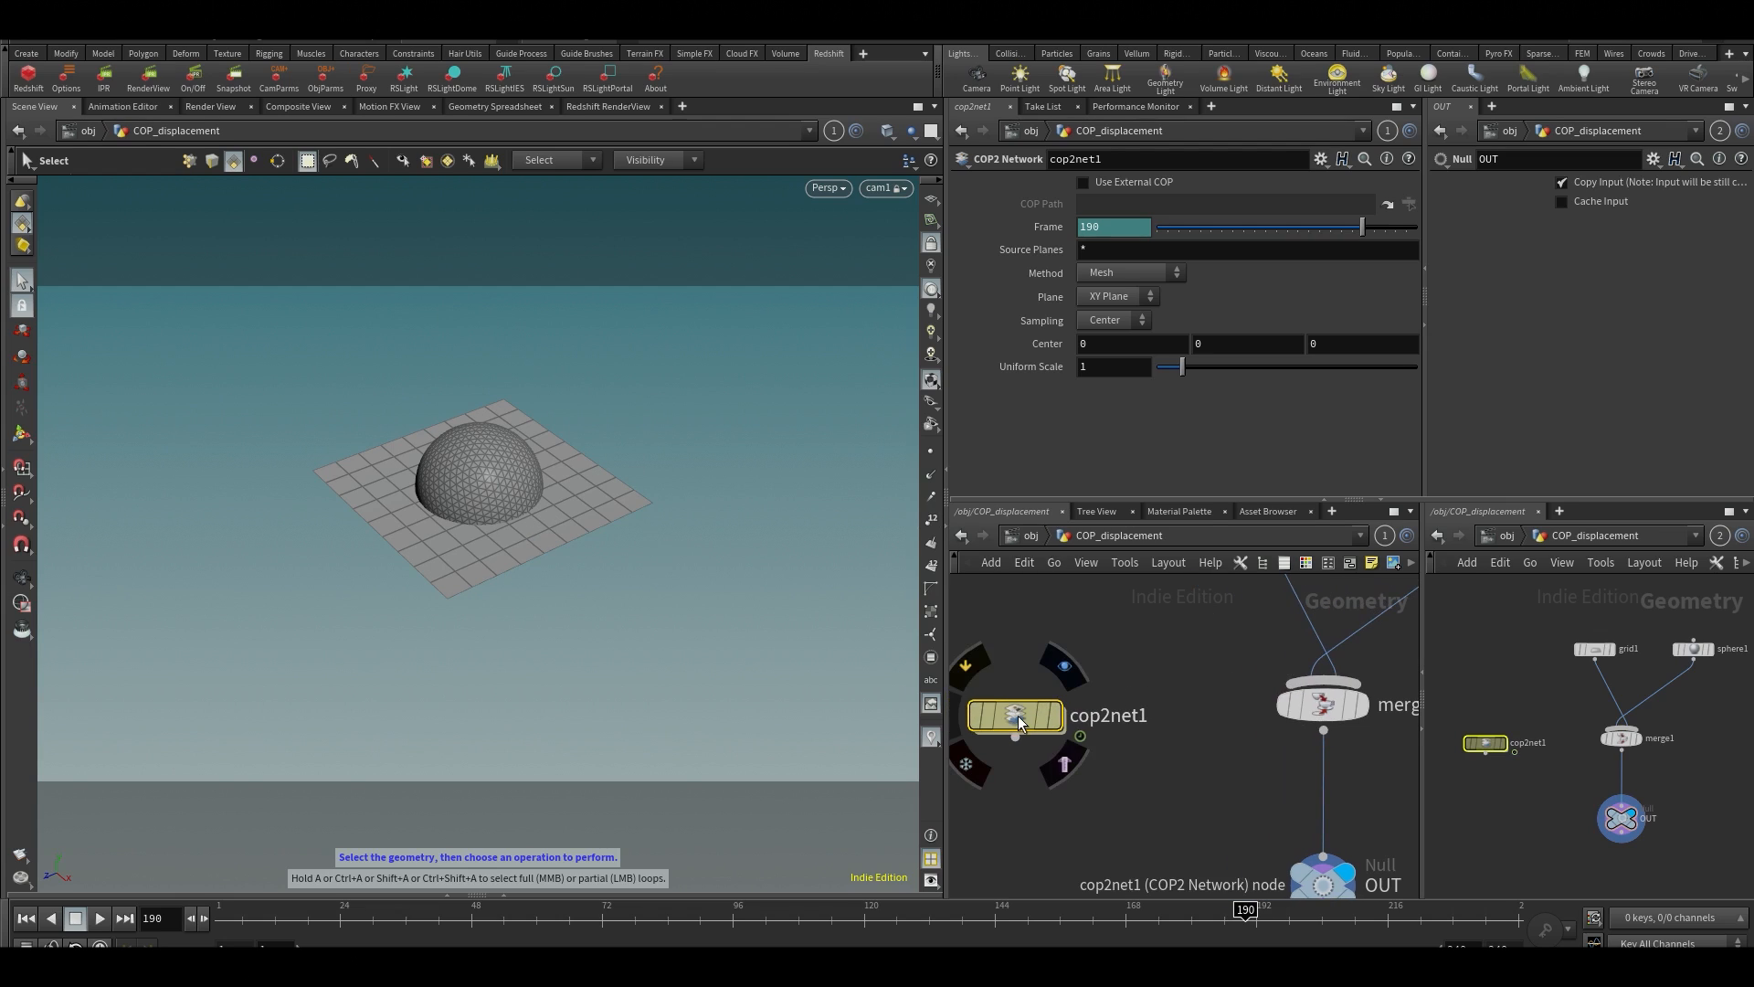
{"action": "double_click", "coordinate": [1018, 717]}
{"action": "double_click", "coordinate": [1154, 677]}
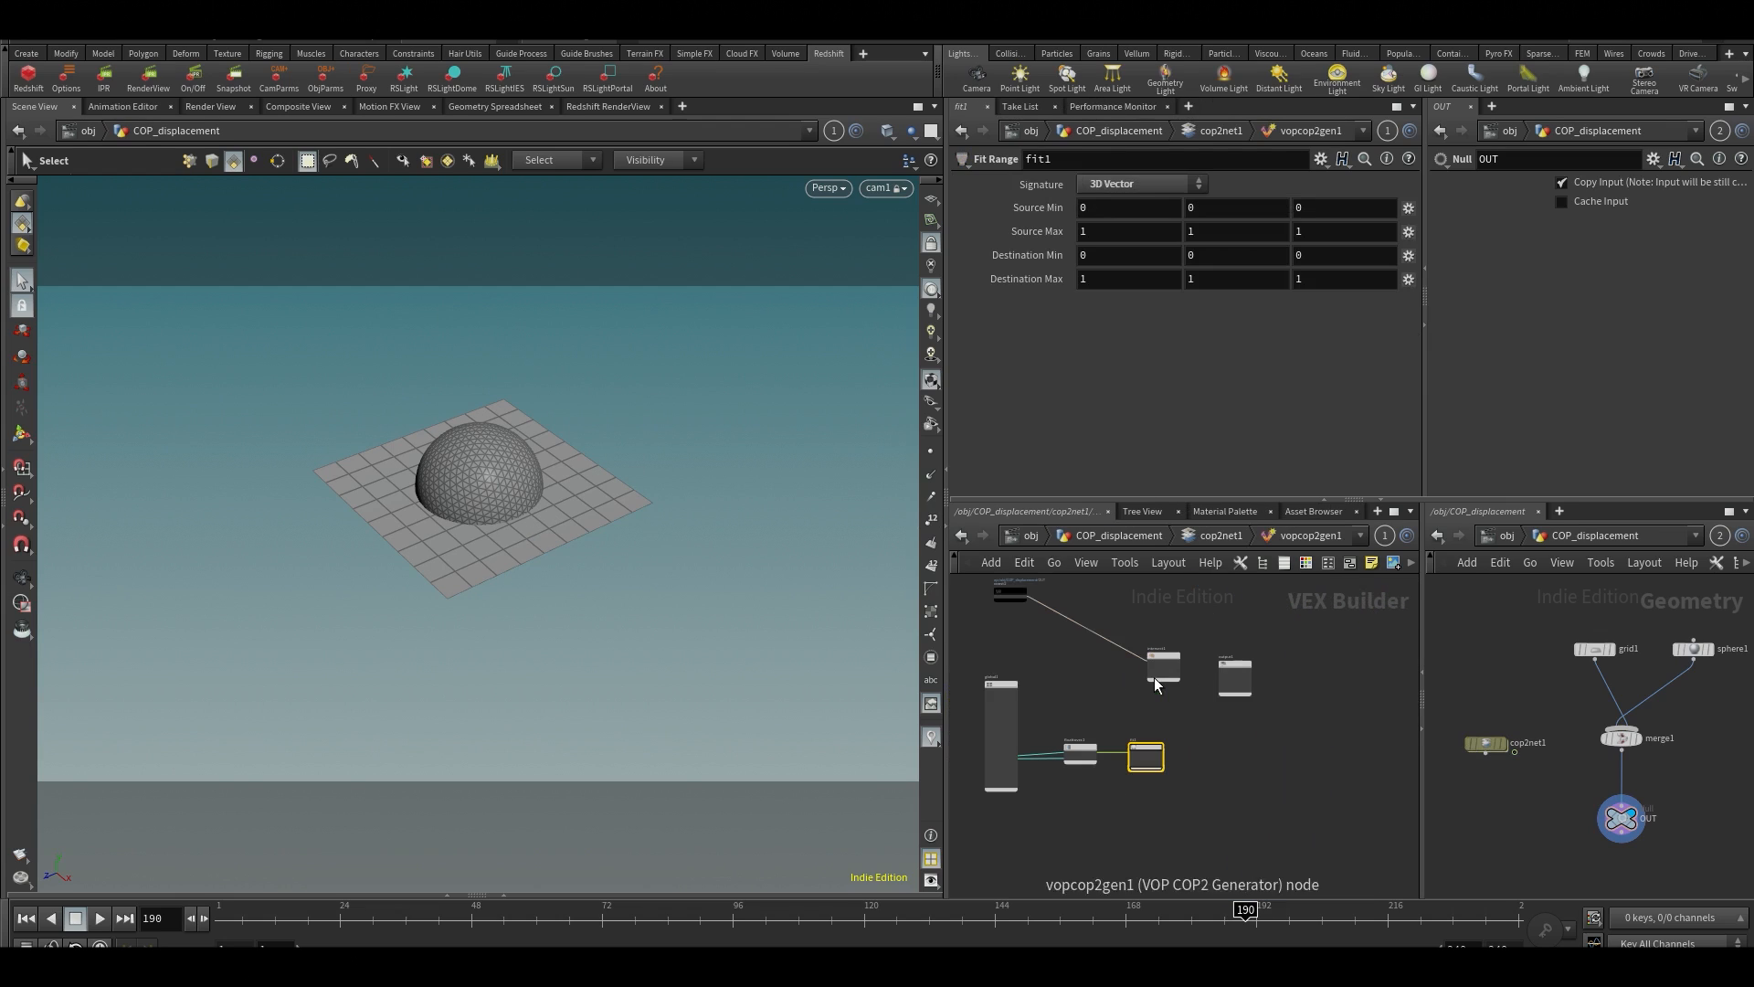
{"action": "key", "text": "ctrl+b"}
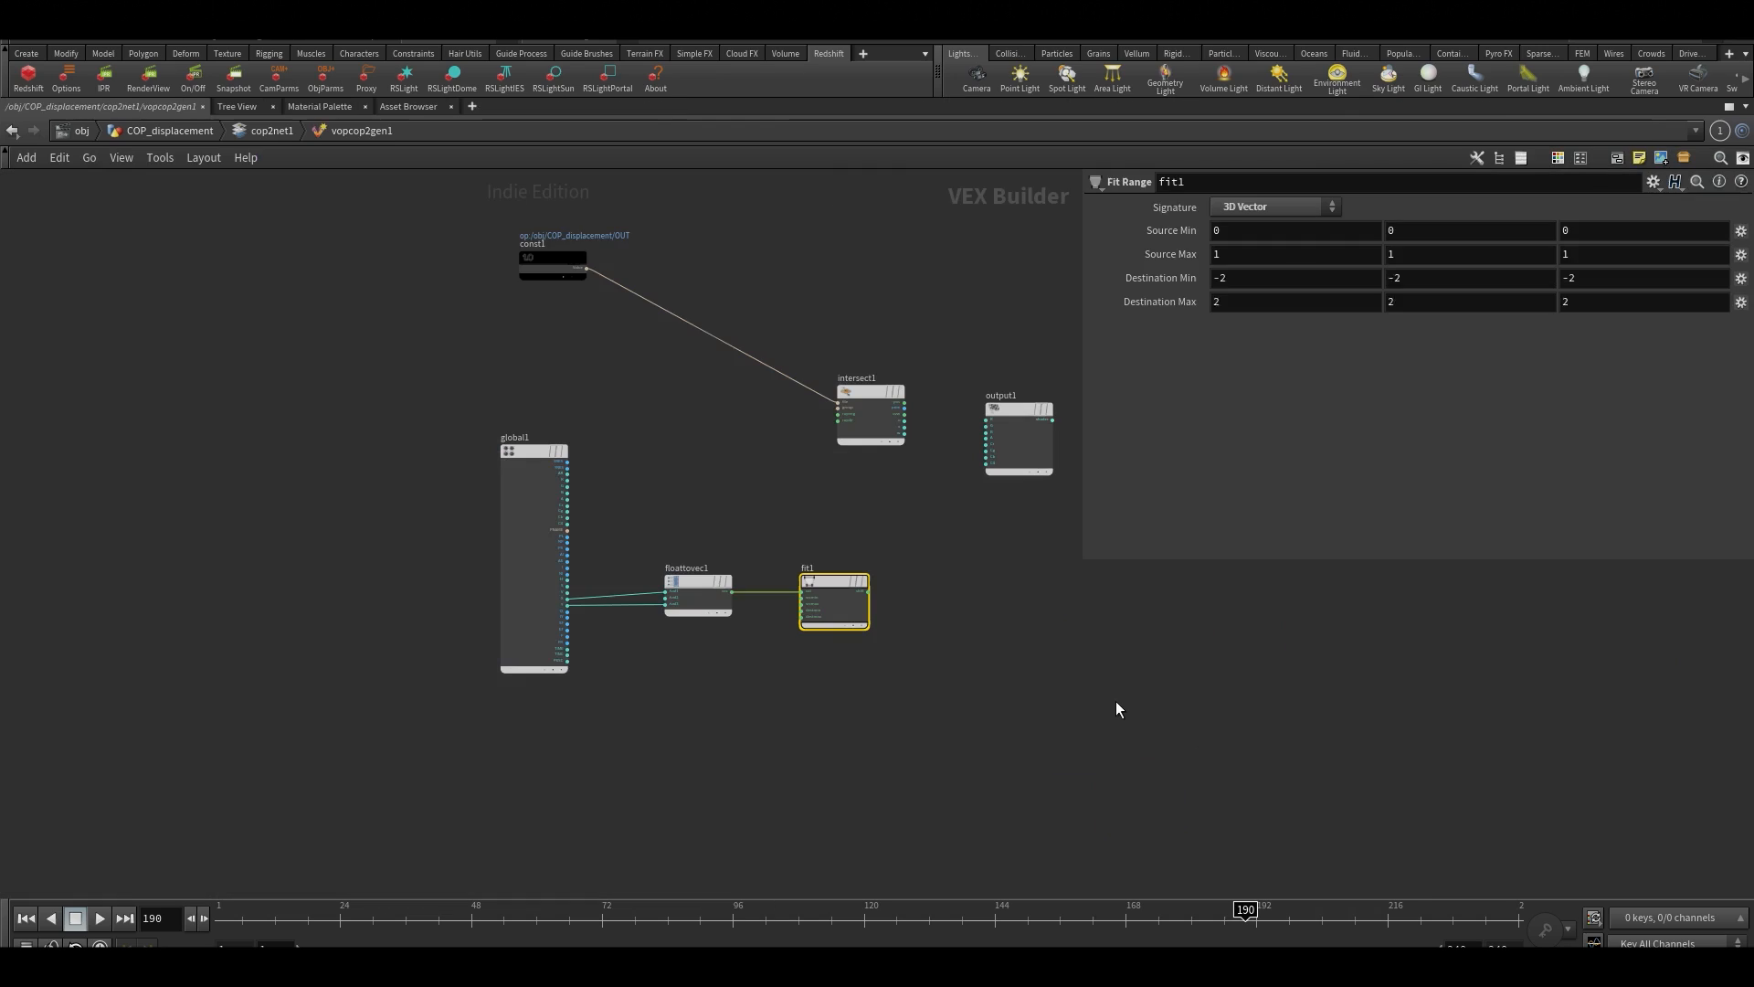
{"action": "scroll", "coordinate": [663, 530], "scroll_direction": "up", "scroll_amount": 4}
{"action": "mouse_move", "coordinate": [748, 562]}
{"action": "middle_mouse_down"}
{"action": "mouse_move", "coordinate": [834, 501]}
{"action": "mouse_move", "coordinate": [753, 584]}
{"action": "middle_mouse_up"}
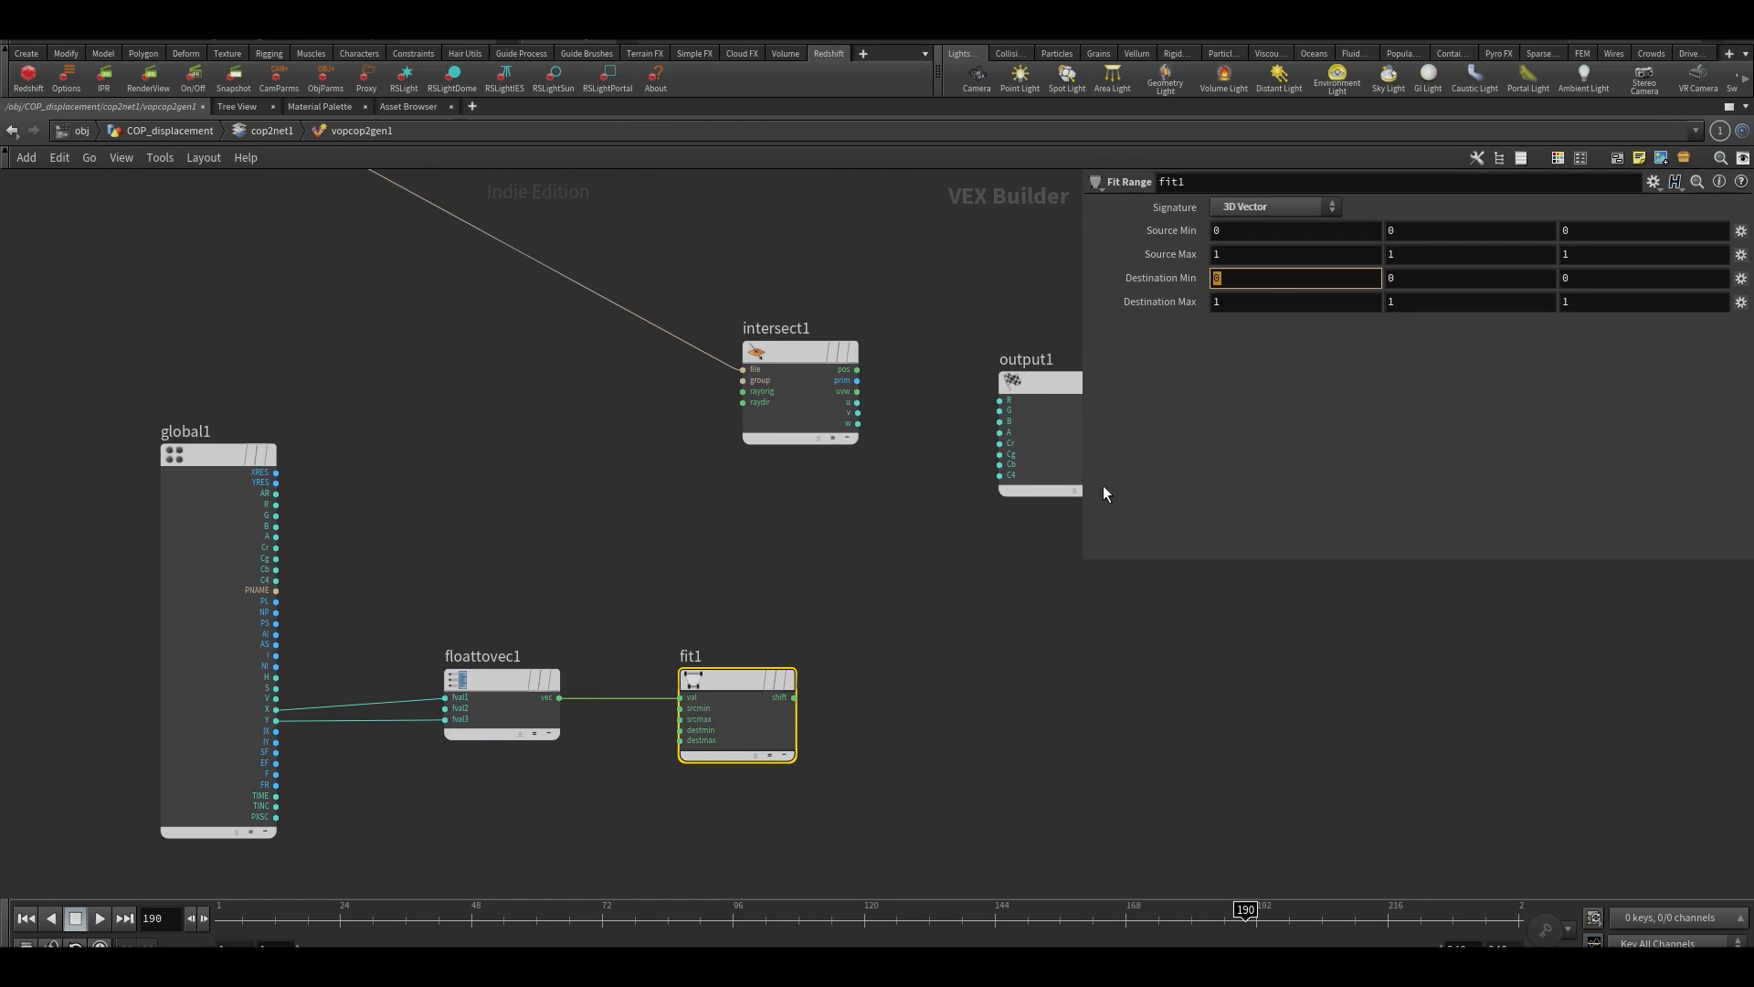
{"action": "left_click", "coordinate": [923, 596]}
{"action": "key", "text": "ctrl+b"}
{"action": "key", "text": "Escape"}
Turn on the reference grid in the viewport under the merged sphere and grid geometry
{"action": "left_click_drag", "start_coordinate": [530, 553], "coordinate": [513, 647]}
{"action": "key", "text": "s"}
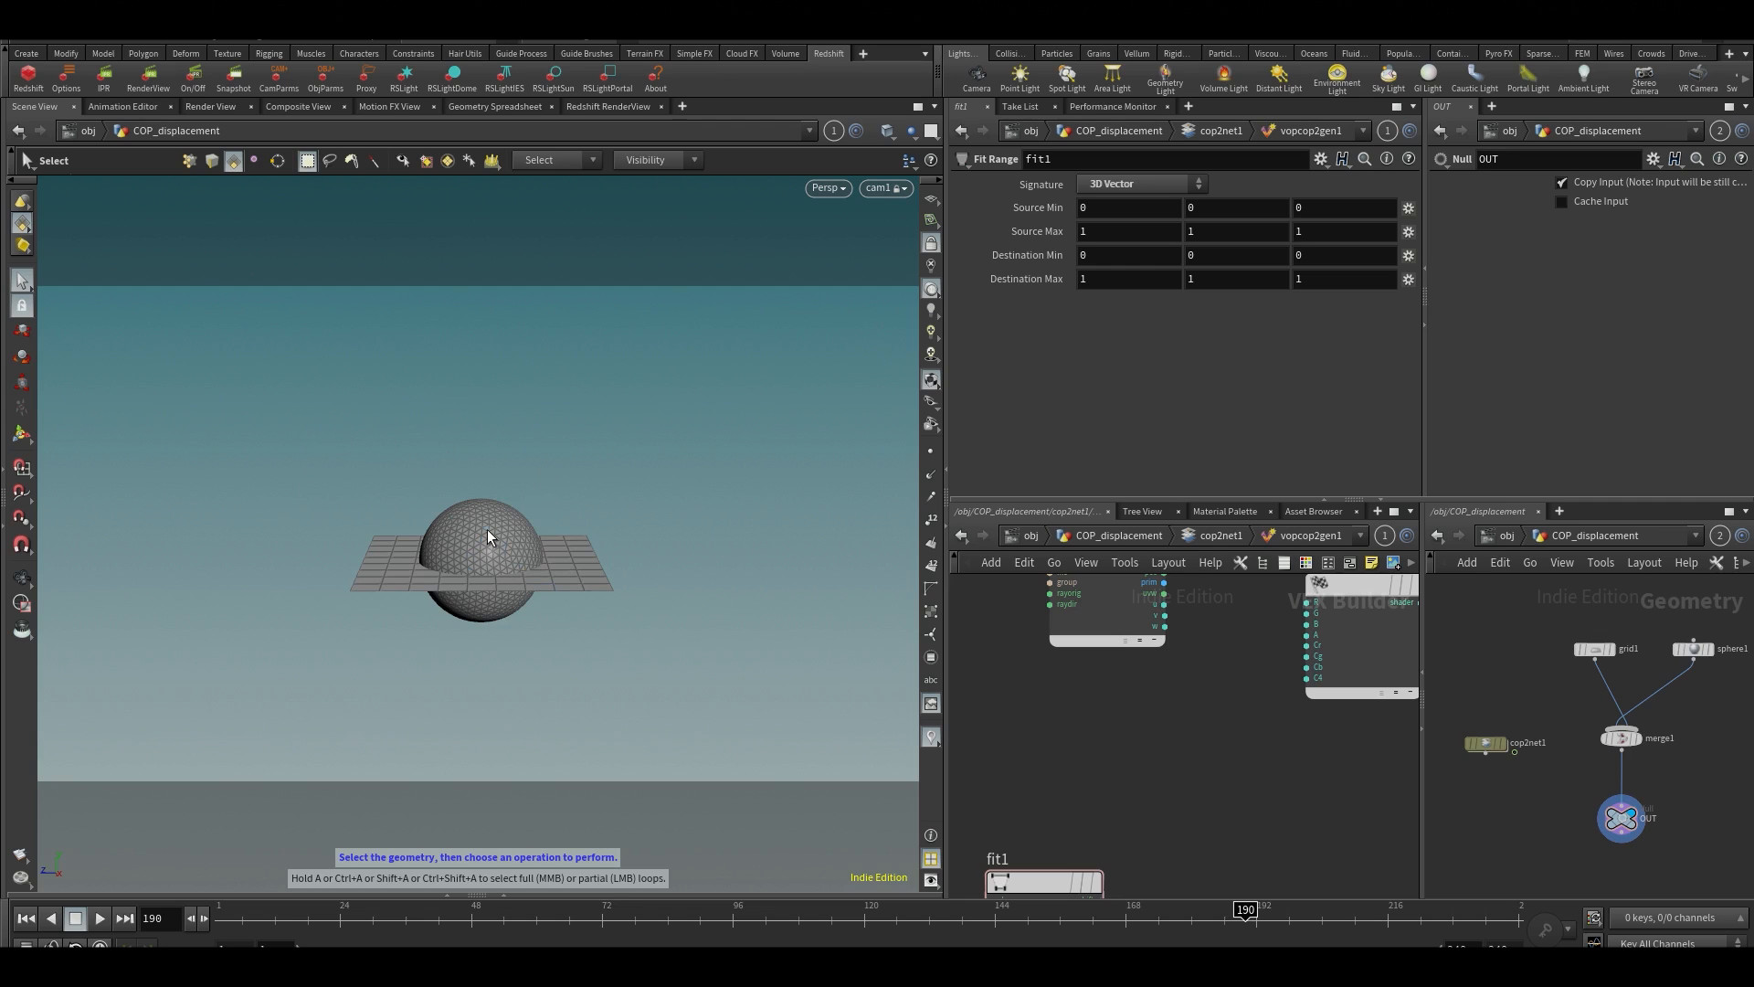
{"action": "left_click_drag", "start_coordinate": [332, 524], "coordinate": [343, 579], "text": "alt"}
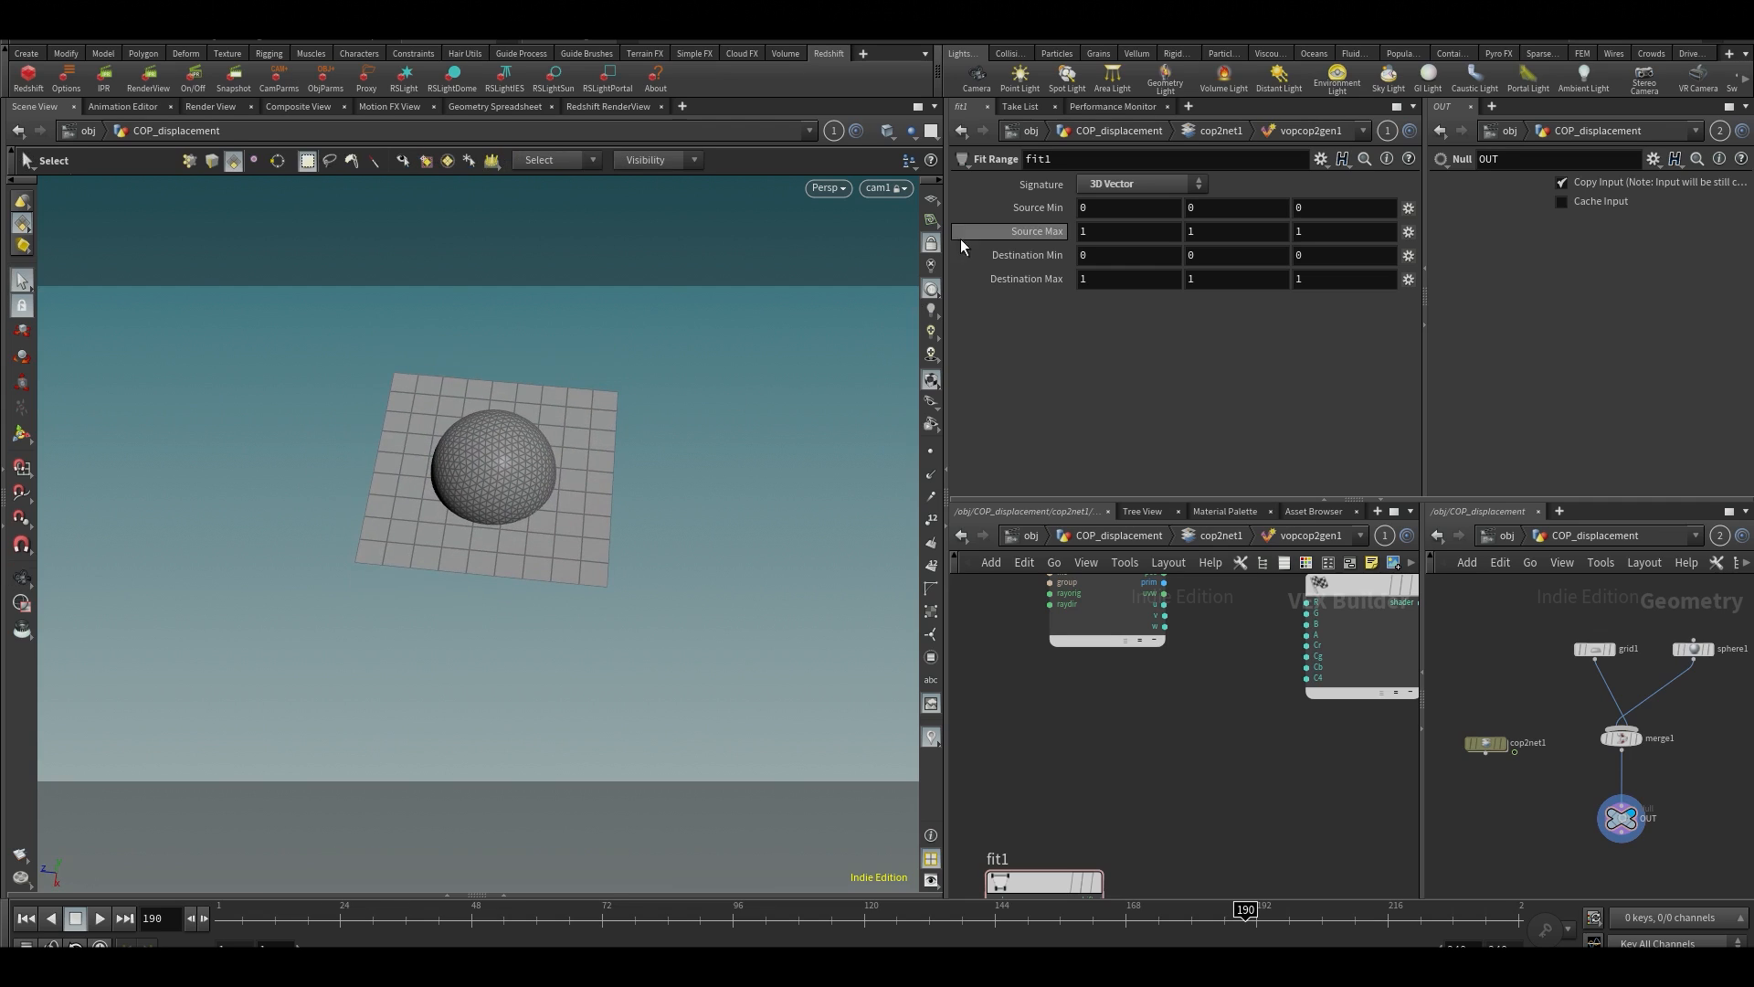
{"action": "left_click", "coordinate": [931, 199]}
{"action": "mouse_move", "coordinate": [632, 450]}
{"action": "left_mouse_down"}
{"action": "mouse_move", "coordinate": [657, 501]}
{"action": "mouse_move", "coordinate": [650, 477]}
{"action": "left_mouse_up"}
{"action": "key", "text": "s"}
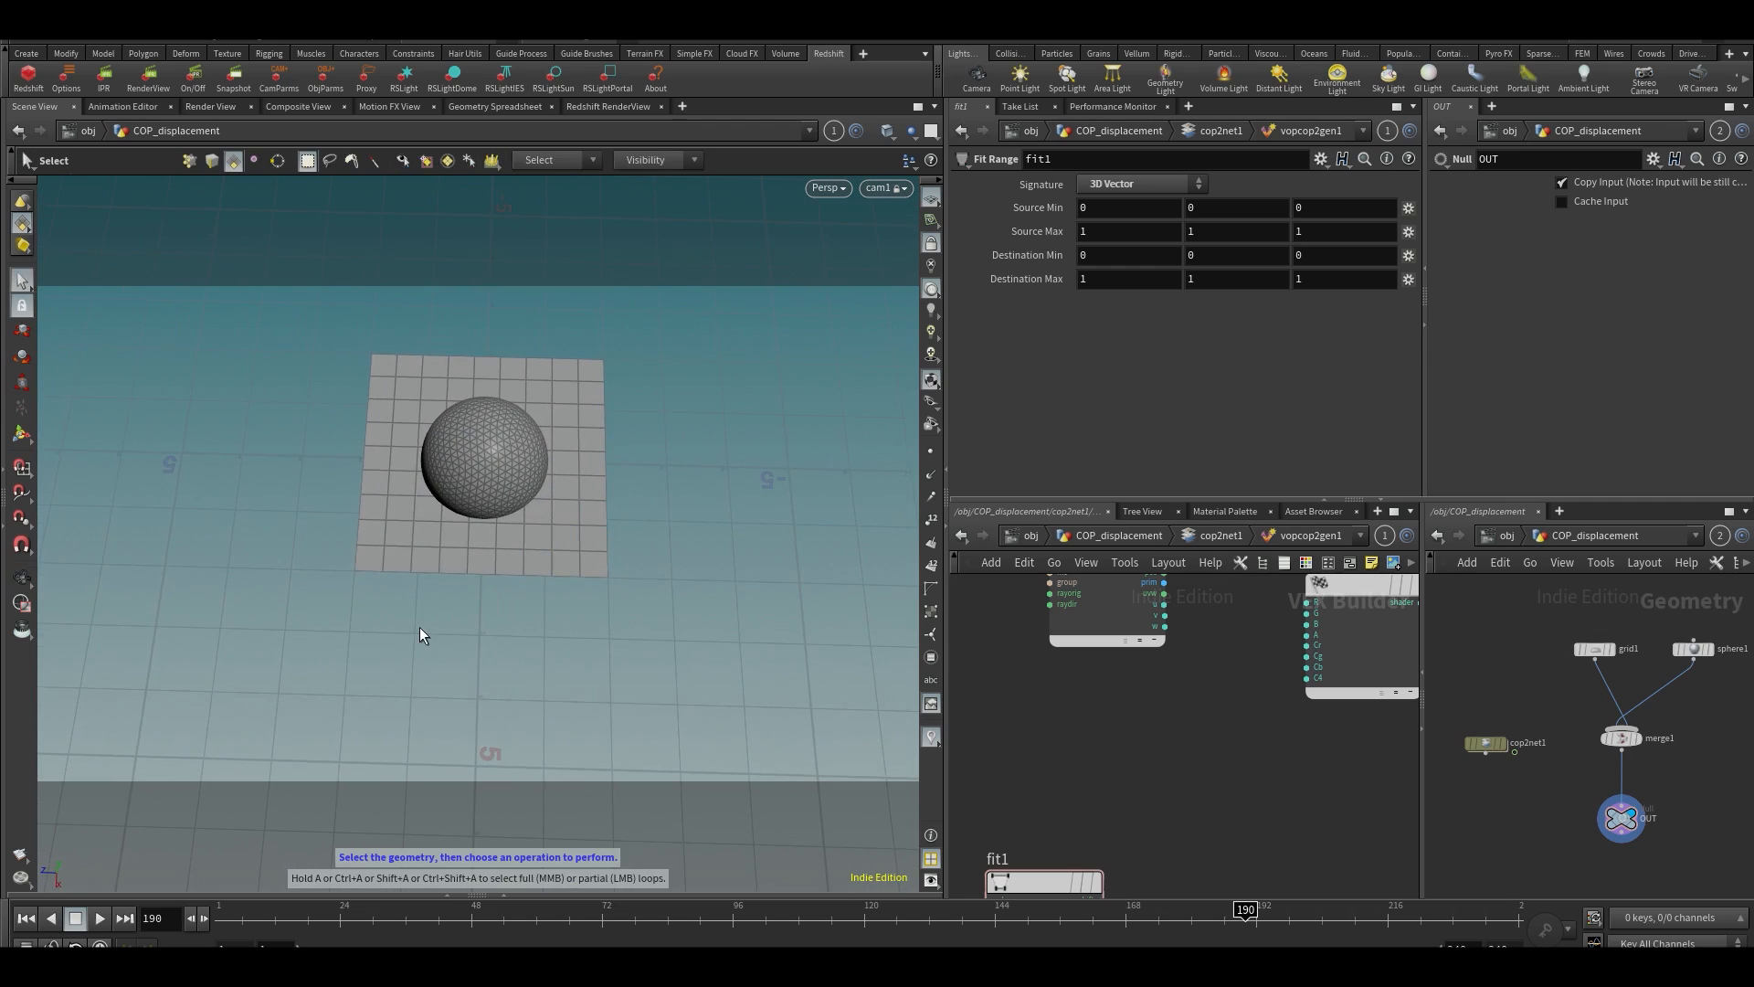
Examine the extents of the grid and sphere against the reference grid from above and from the side
{"action": "left_click_drag", "start_coordinate": [407, 614], "coordinate": [480, 644], "text": "alt"}
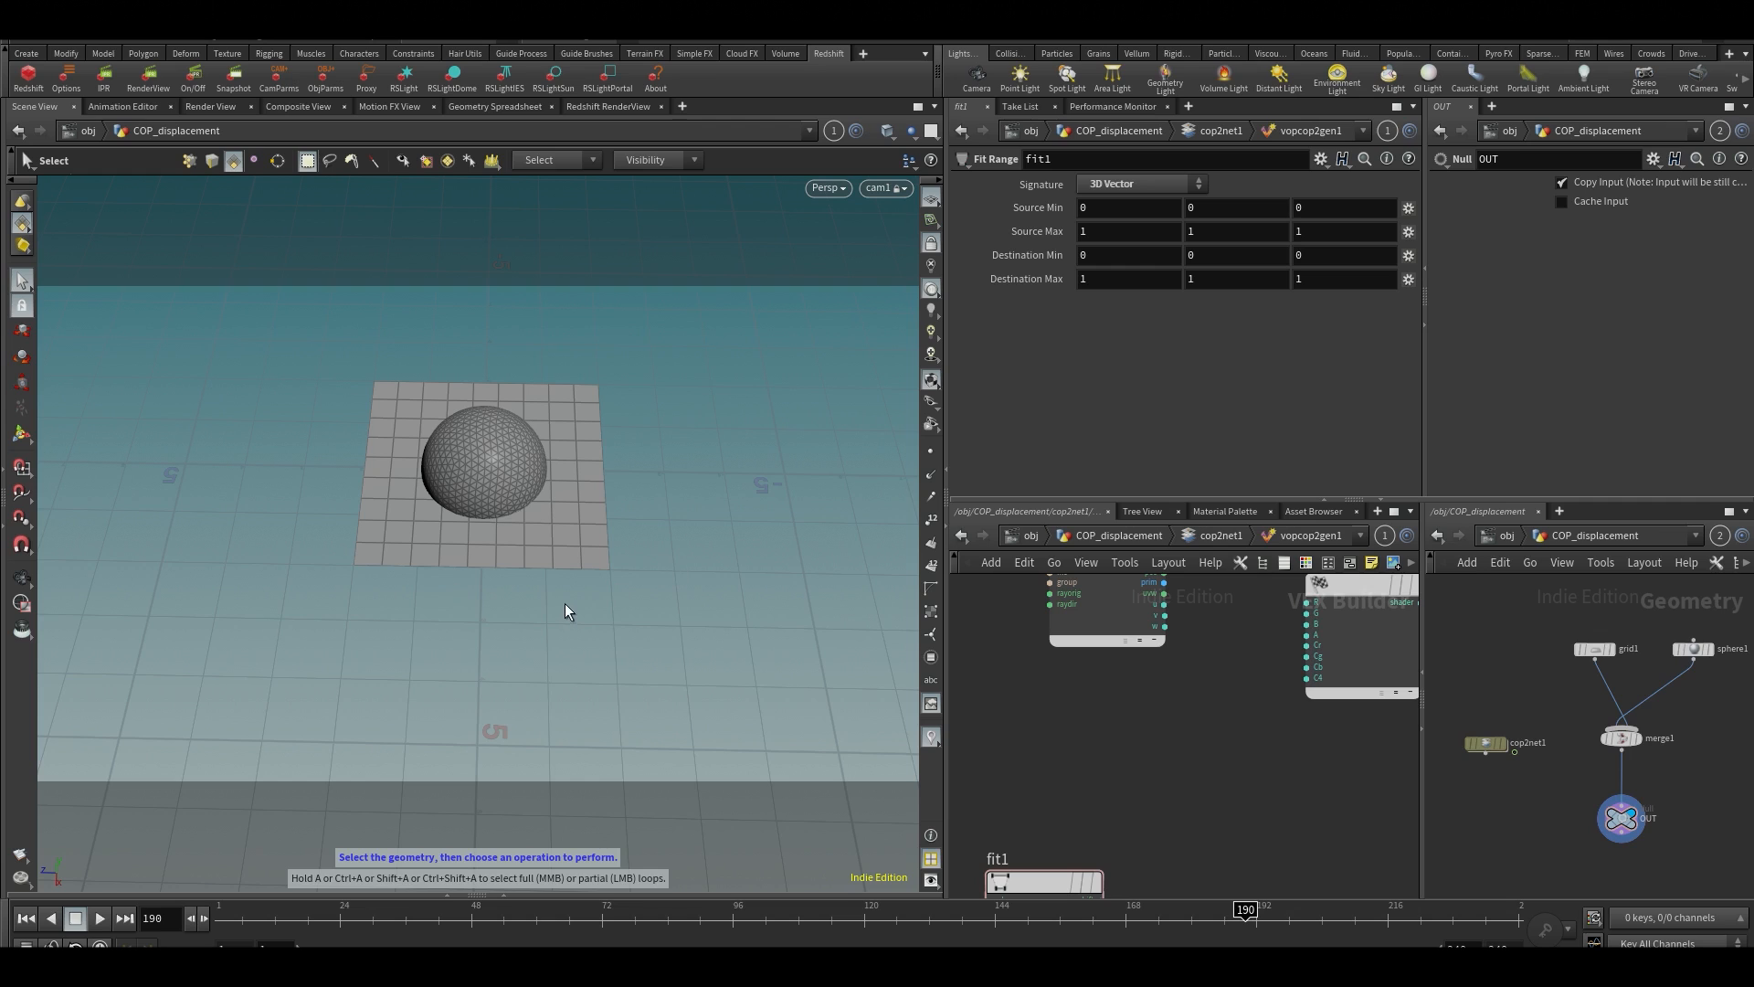
{"action": "left_click_drag", "start_coordinate": [600, 588], "coordinate": [438, 509], "text": "alt"}
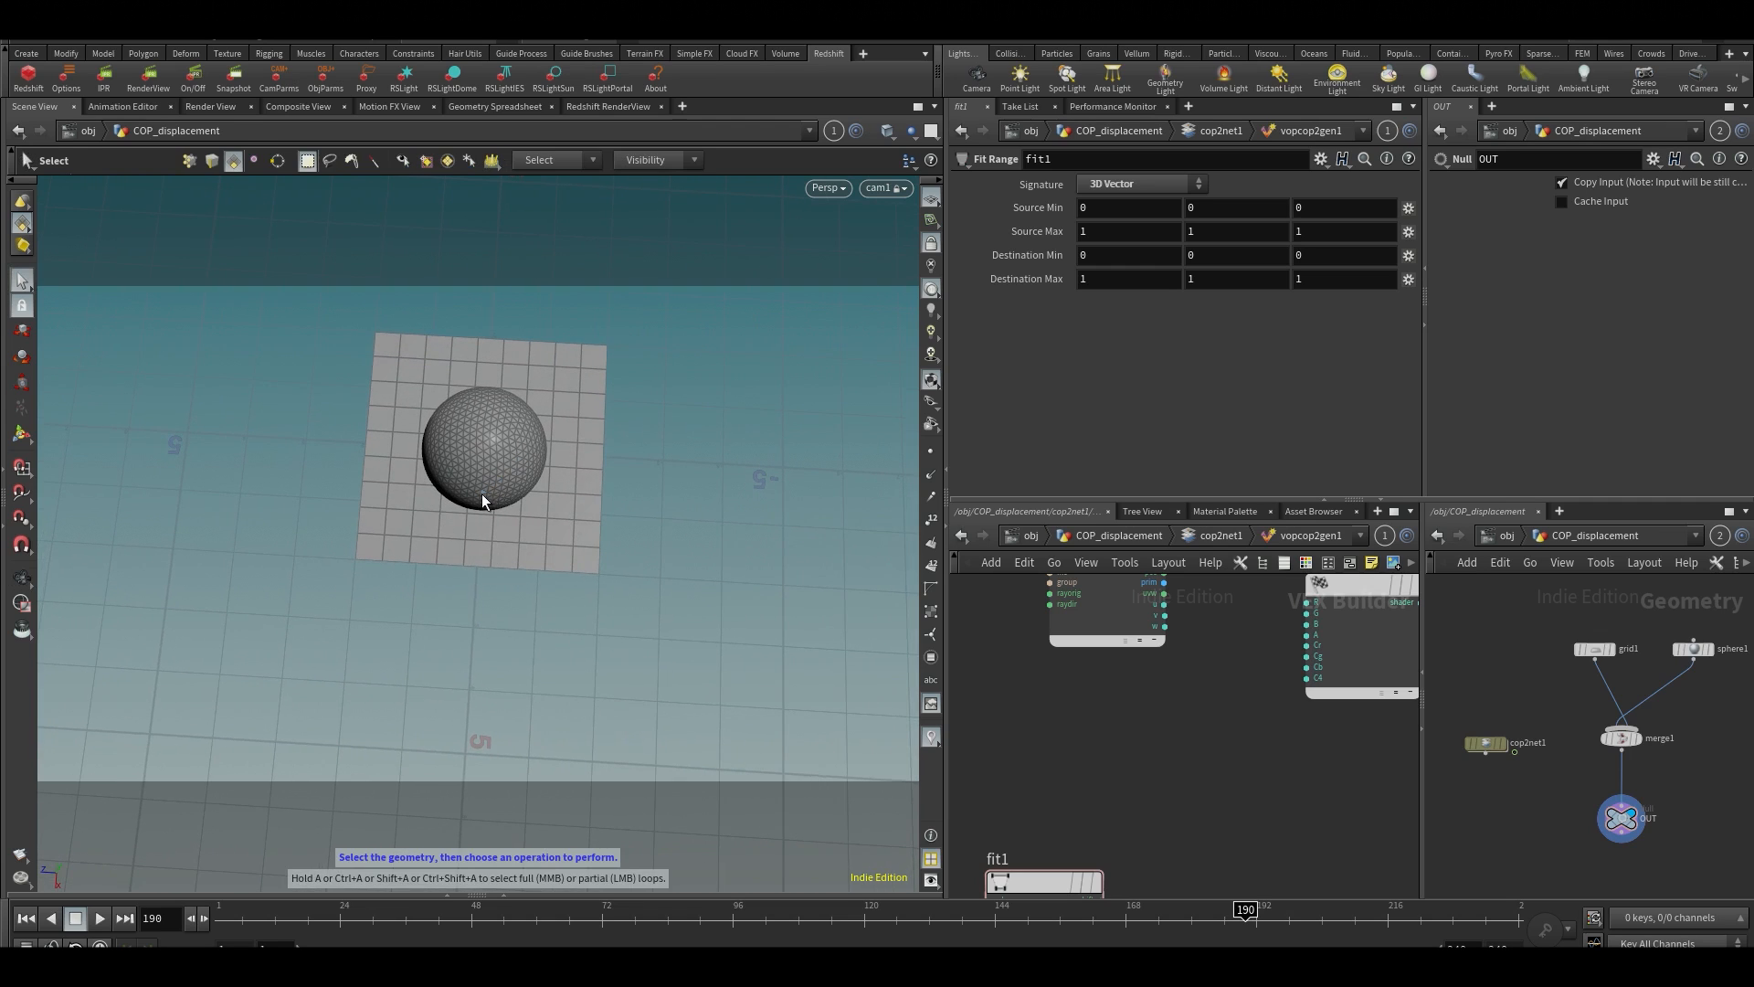
{"action": "left_click_drag", "start_coordinate": [588, 482], "coordinate": [623, 358], "text": "alt"}
{"action": "middle_click_drag", "start_coordinate": [1254, 782], "coordinate": [1269, 683]}
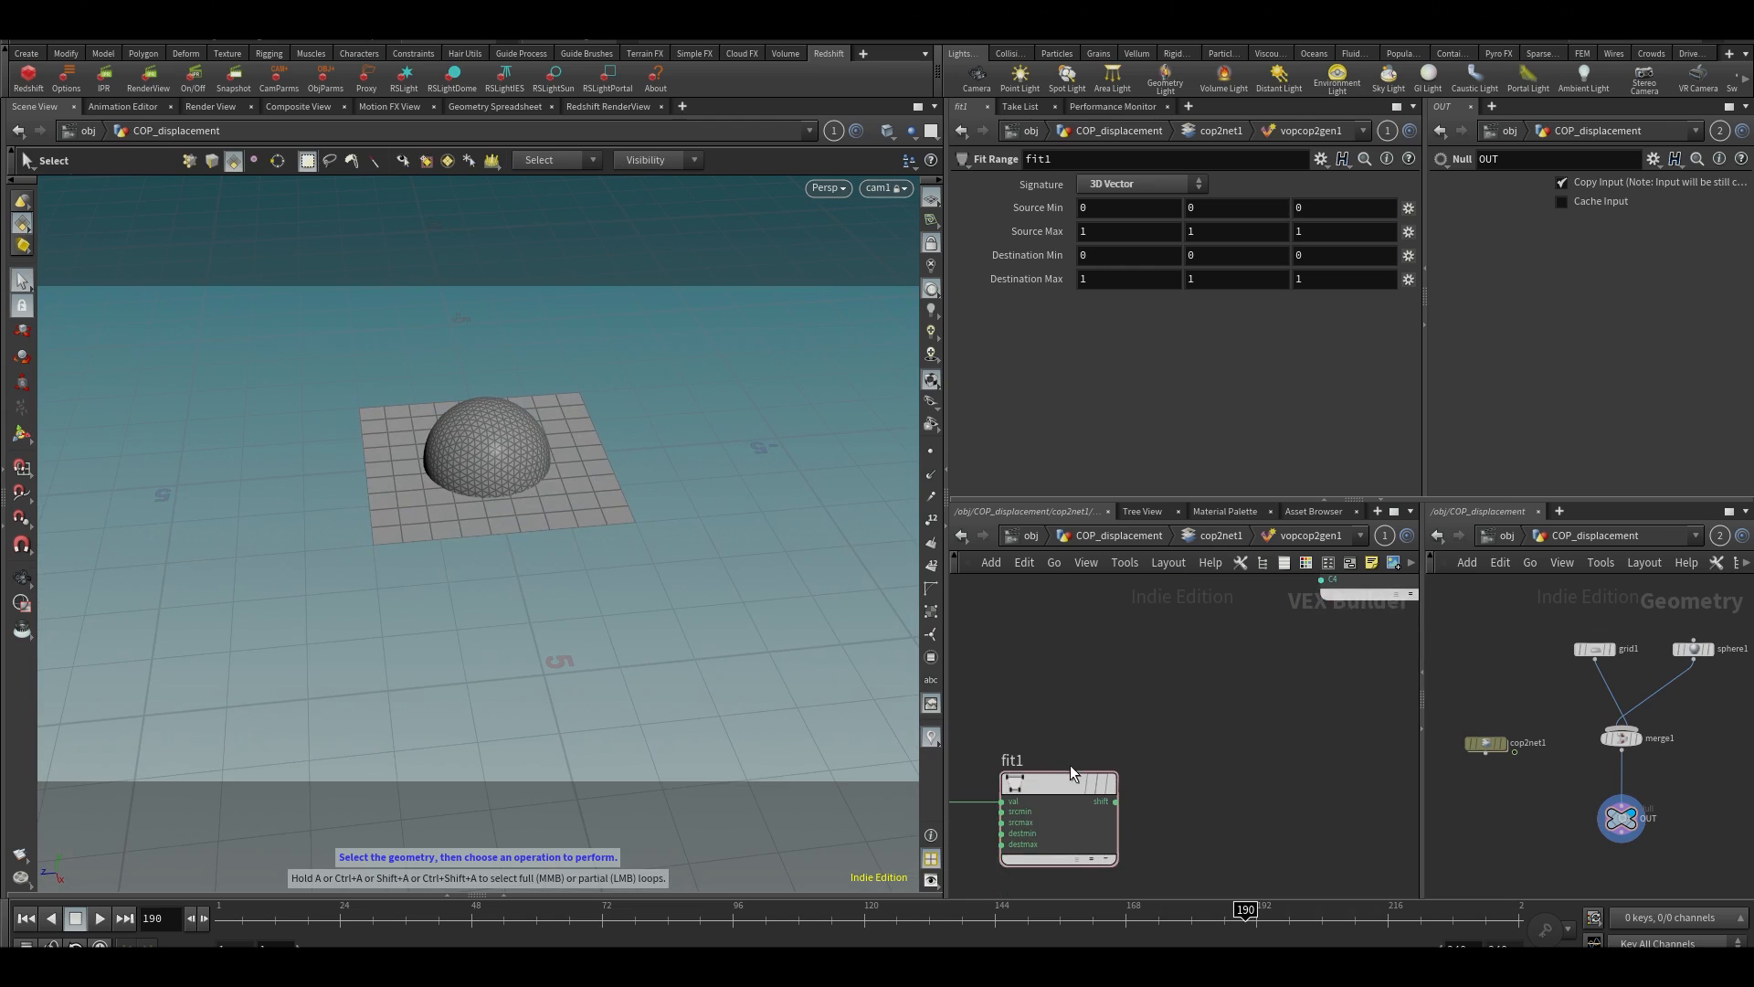
{"action": "left_click_drag", "start_coordinate": [1073, 781], "coordinate": [1101, 782]}
{"action": "left_click_drag", "start_coordinate": [681, 436], "coordinate": [523, 447], "text": "alt"}
{"action": "left_click_drag", "start_coordinate": [490, 388], "coordinate": [536, 469], "text": "alt"}
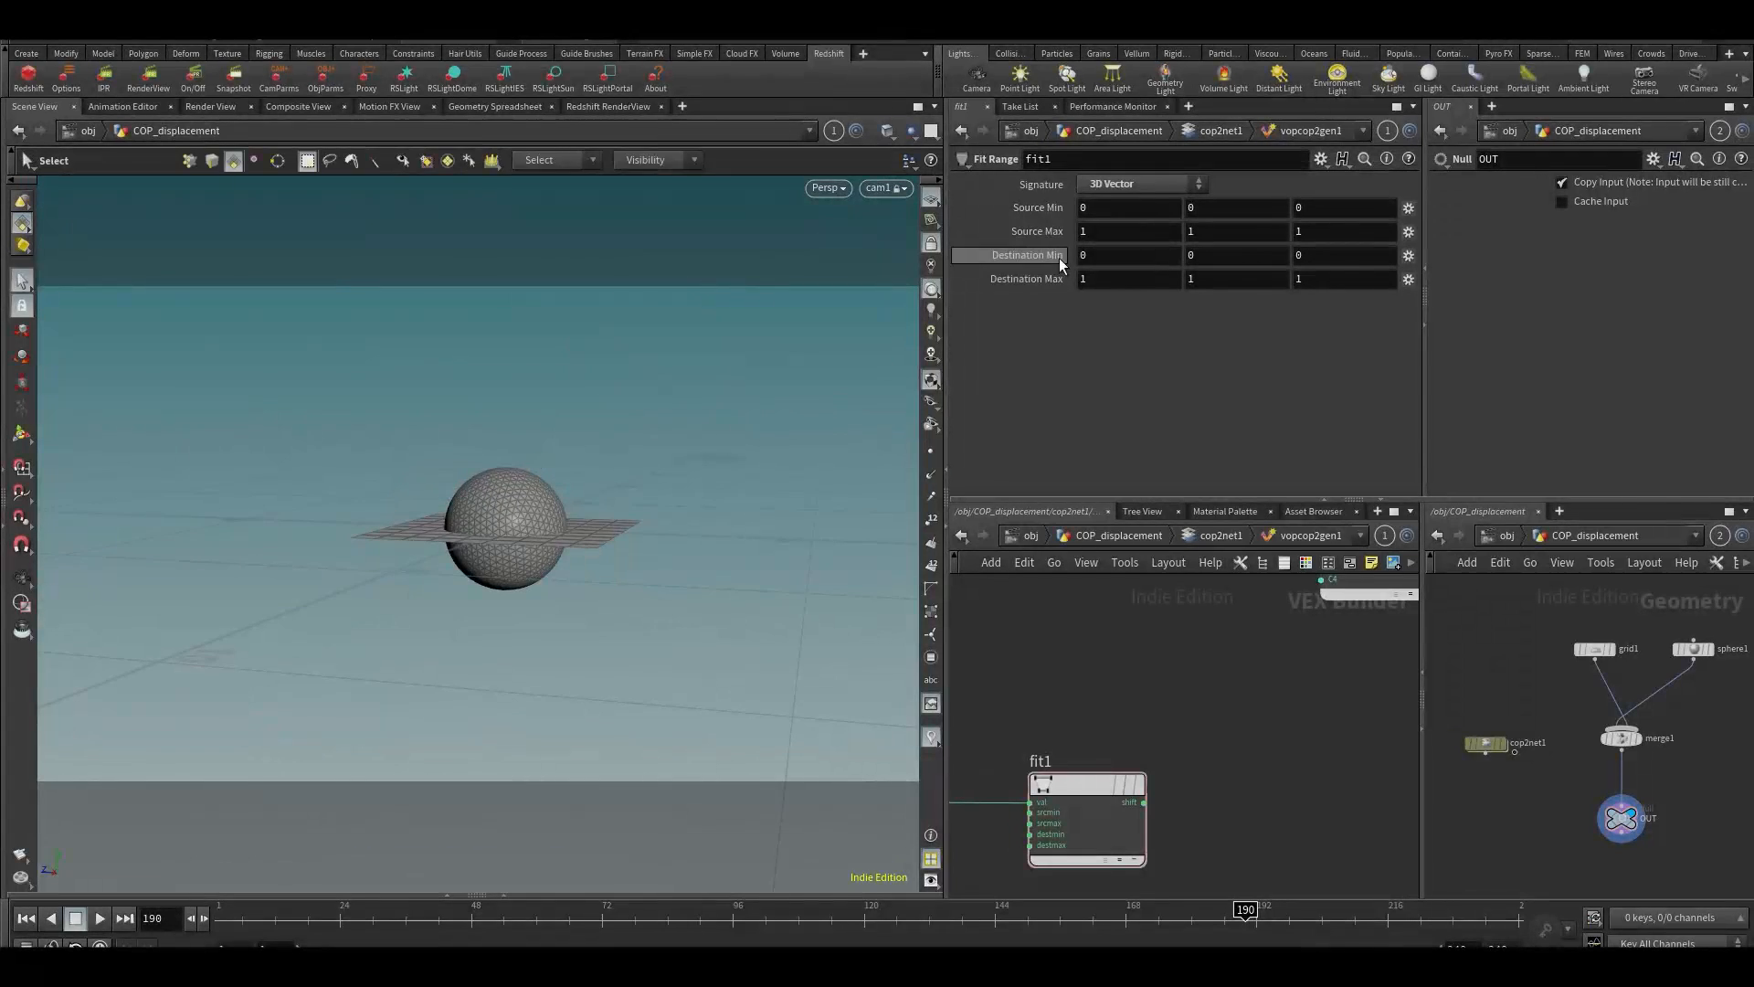
{"action": "left_click_drag", "start_coordinate": [478, 645], "coordinate": [564, 734]}
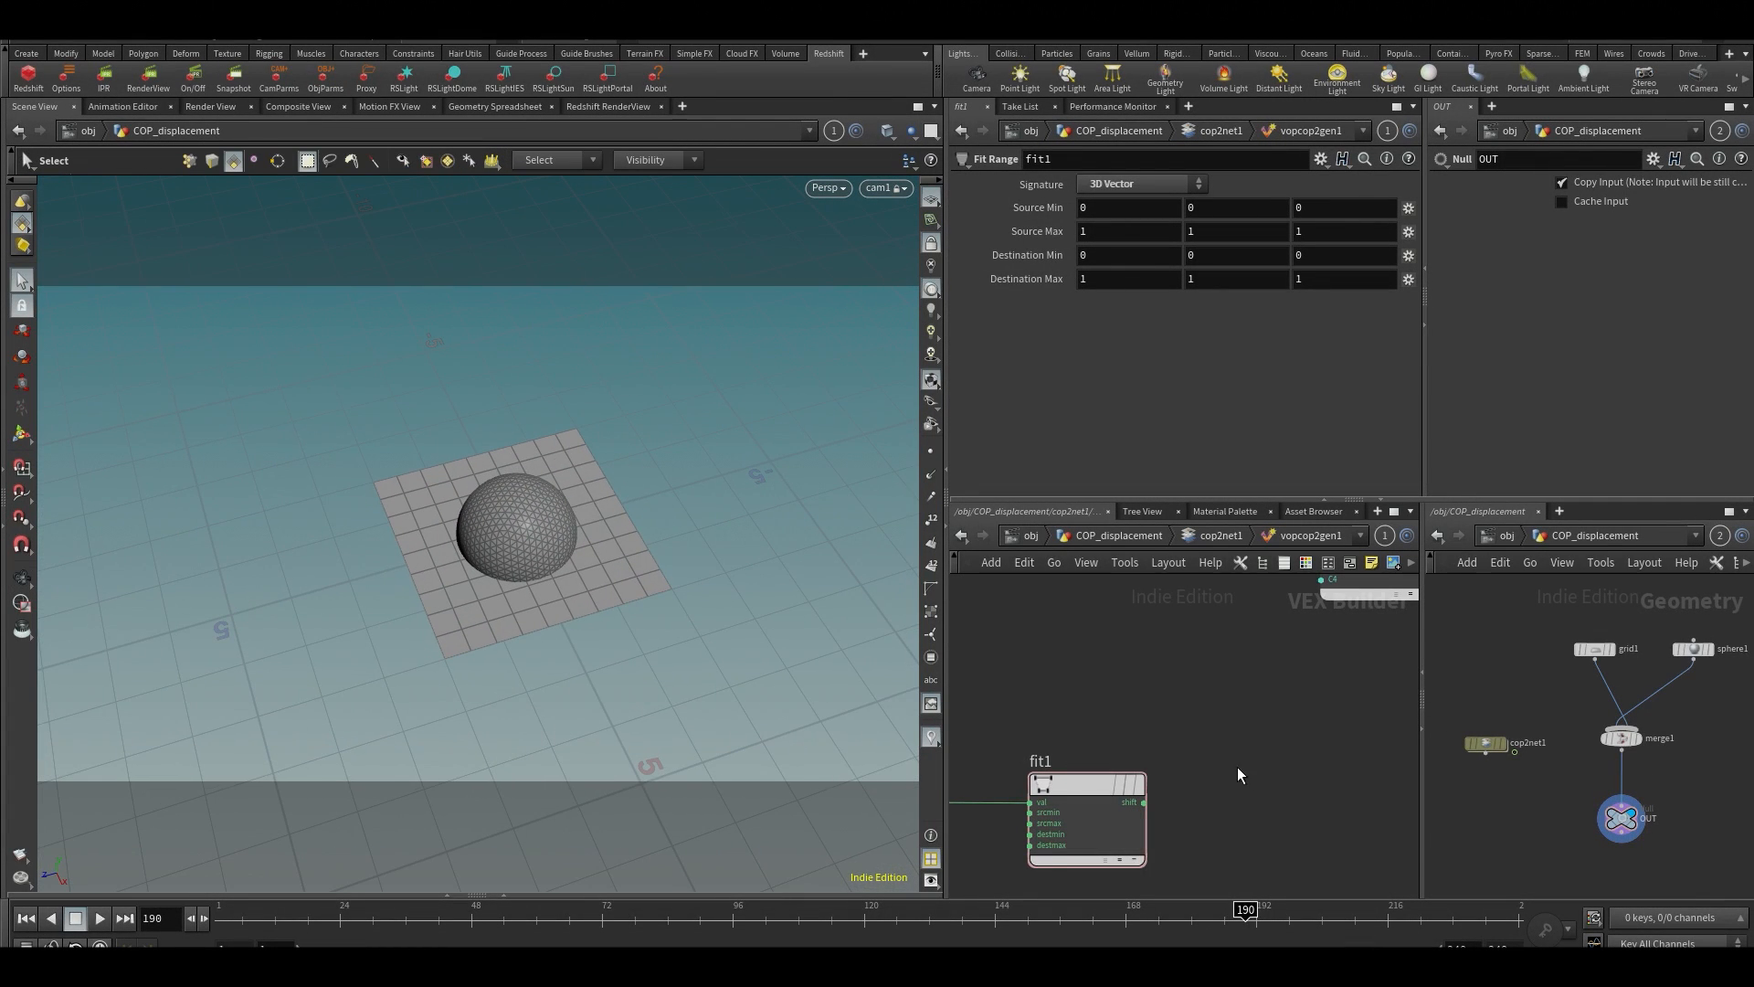
Set the X and Z components of fit1's Destination Min to -2 and of its Destination Max to 2
{"action": "middle_click_drag", "start_coordinate": [1237, 766], "coordinate": [1264, 753]}
{"action": "left_click", "coordinate": [1122, 264]}
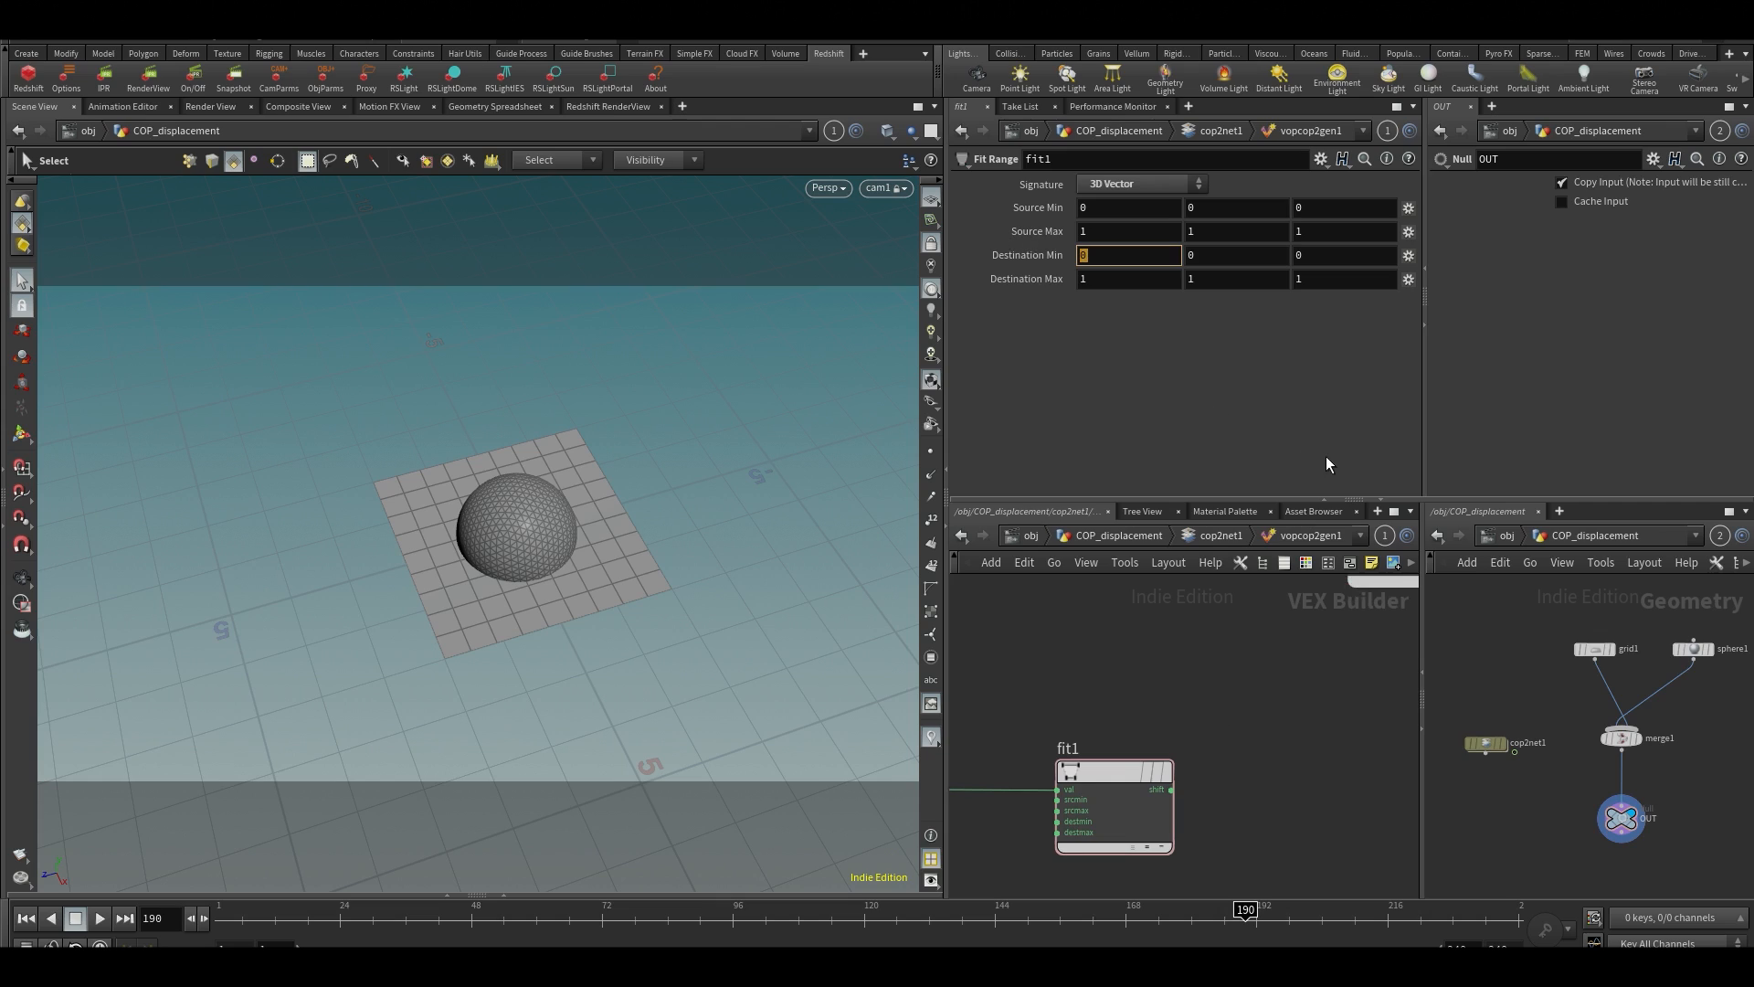
{"action": "type", "text": "-2"}
{"action": "left_click", "coordinate": [1146, 272]}
{"action": "type", "text": "2"}
{"action": "left_click", "coordinate": [1300, 256]}
{"action": "type", "text": "-2"}
{"action": "key", "text": "Tab"}
{"action": "type", "text": "2"}
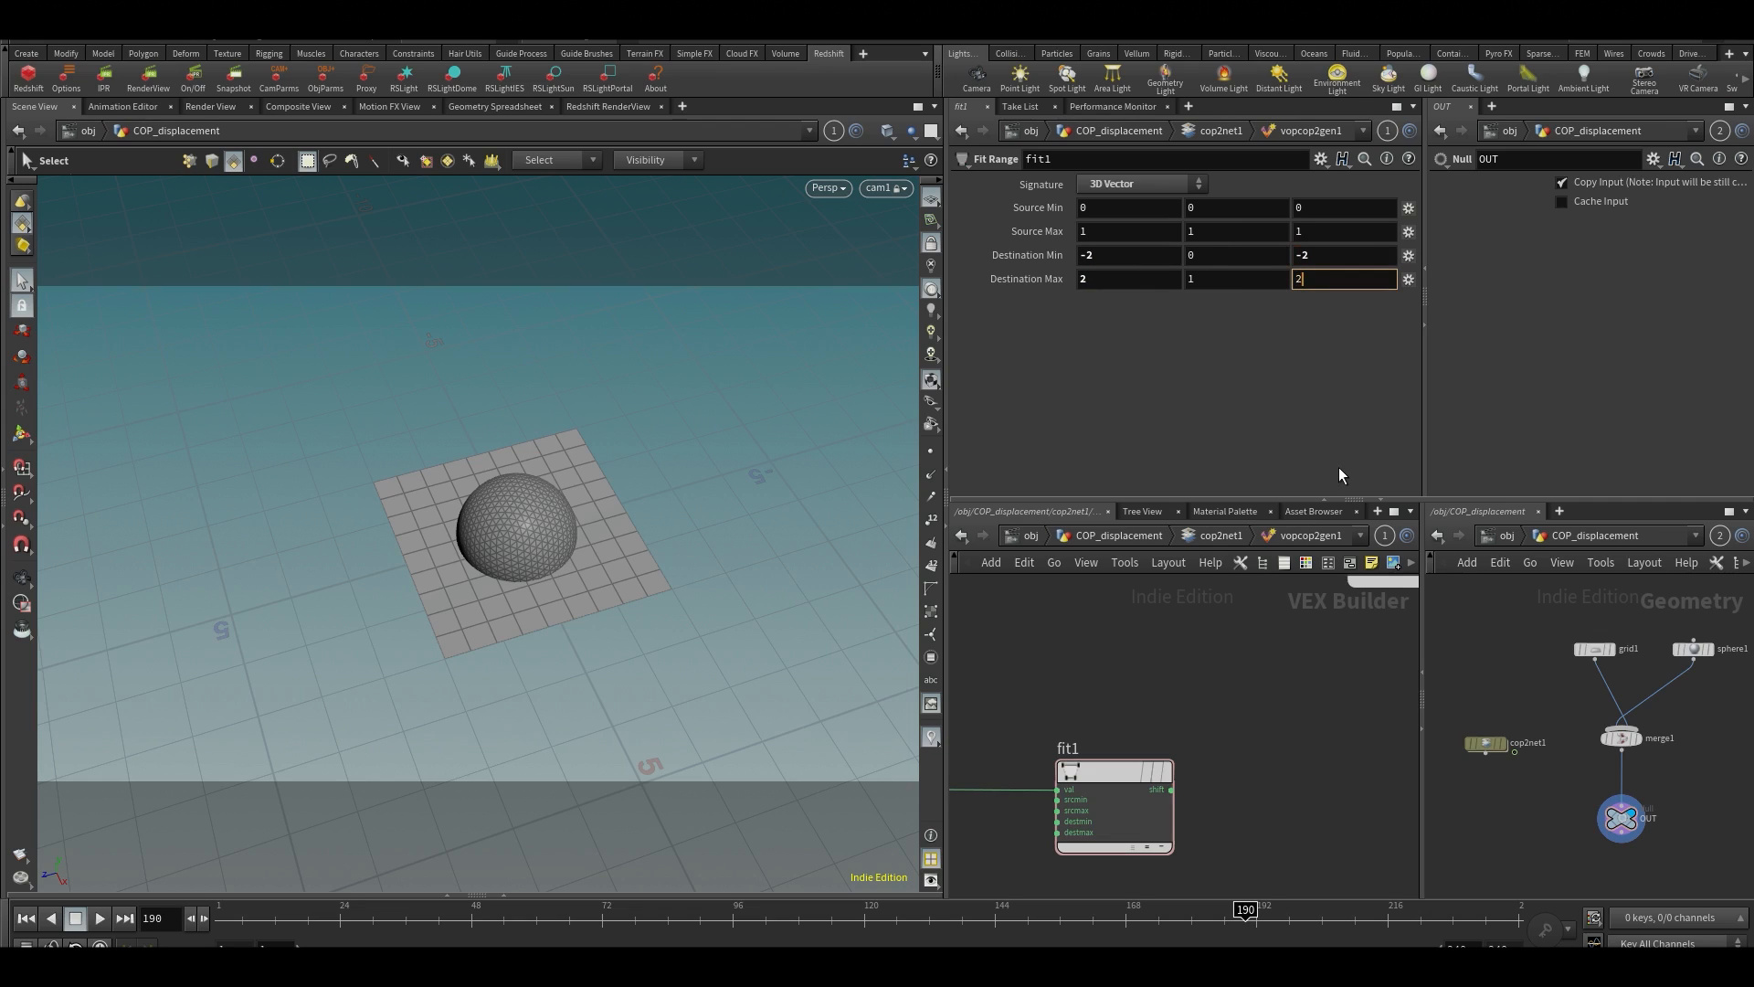
{"action": "key", "text": "Return"}
Set the Y component of both Destination Min and Destination Max on fit1 to 2
{"action": "middle_click_drag", "start_coordinate": [1254, 779], "coordinate": [1252, 649]}
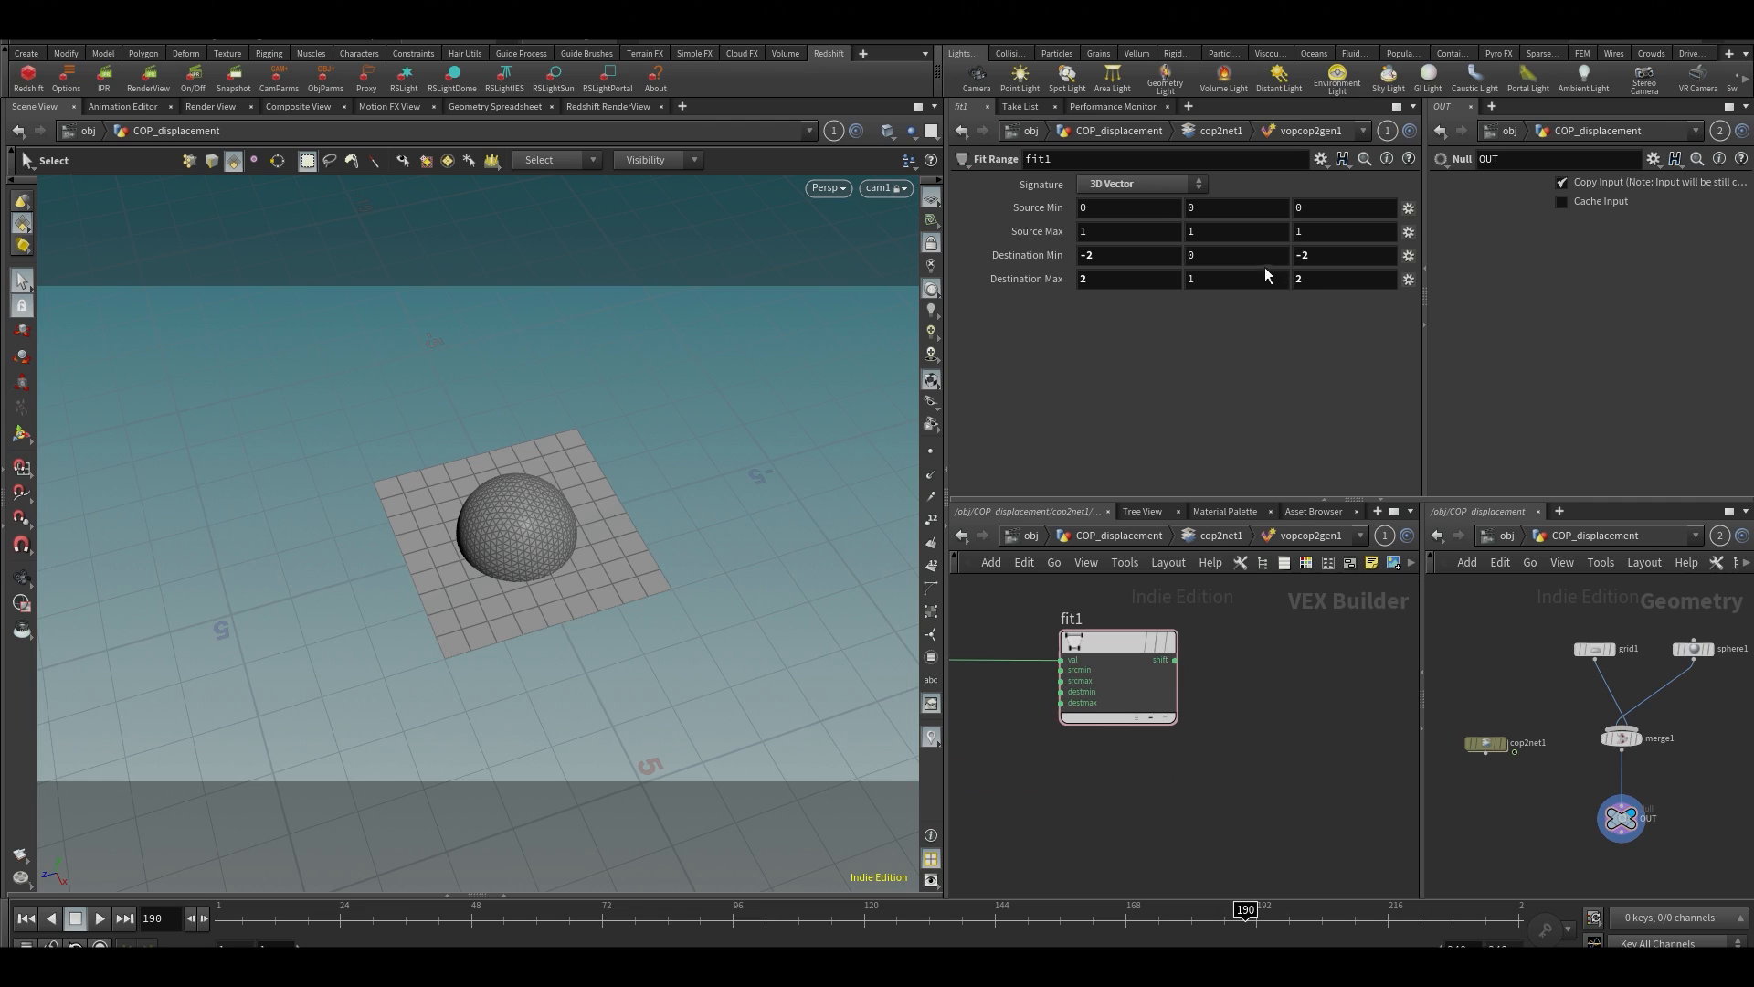
{"action": "left_click", "coordinate": [1238, 259]}
{"action": "type", "text": "2"}
{"action": "key", "text": "Tab"}
{"action": "type", "text": "2"}
{"action": "key", "text": "Return"}
Connect the shift output of fit1 to the rayorig input of intersect1
{"action": "middle_click_drag", "start_coordinate": [1256, 743], "coordinate": [1218, 944]}
{"action": "left_click_drag", "start_coordinate": [1099, 641], "coordinate": [1119, 640]}
{"action": "middle_click_drag", "start_coordinate": [1171, 801], "coordinate": [1211, 711]}
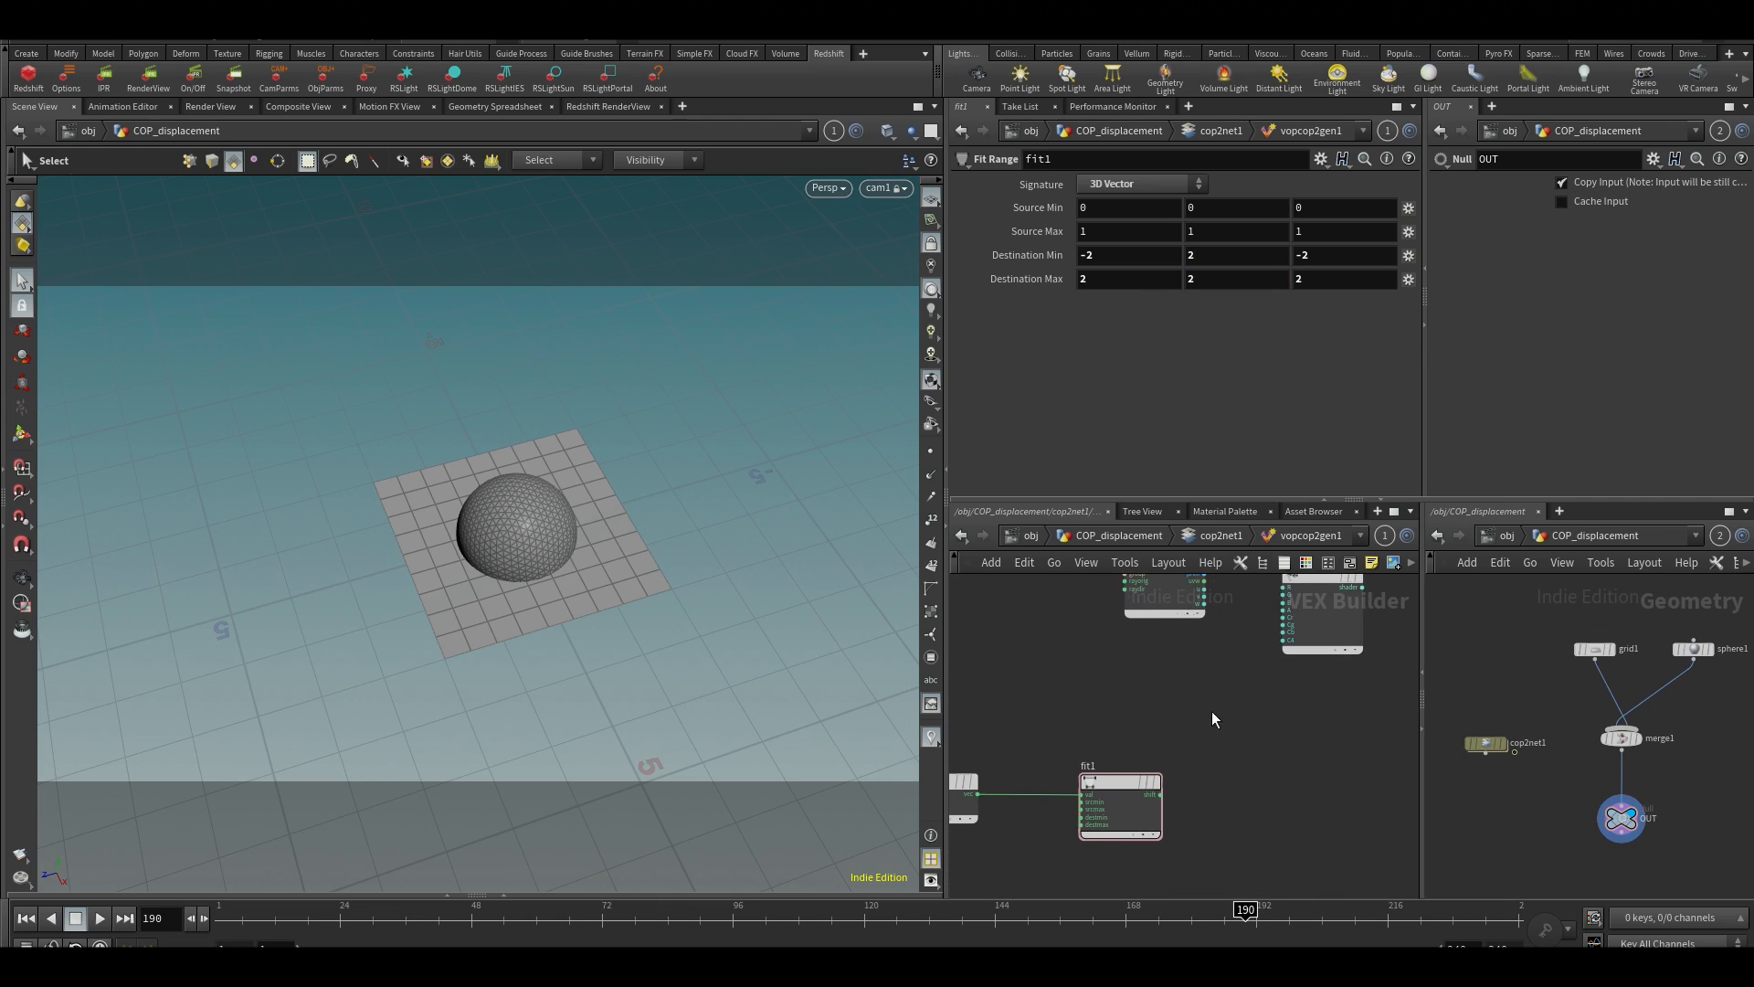
{"action": "left_click_drag", "start_coordinate": [1160, 795], "coordinate": [1159, 762]}
{"action": "middle_click_drag", "start_coordinate": [1100, 614], "coordinate": [1108, 668]}
{"action": "scroll", "coordinate": [1089, 641], "scroll_direction": "up", "scroll_amount": 2}
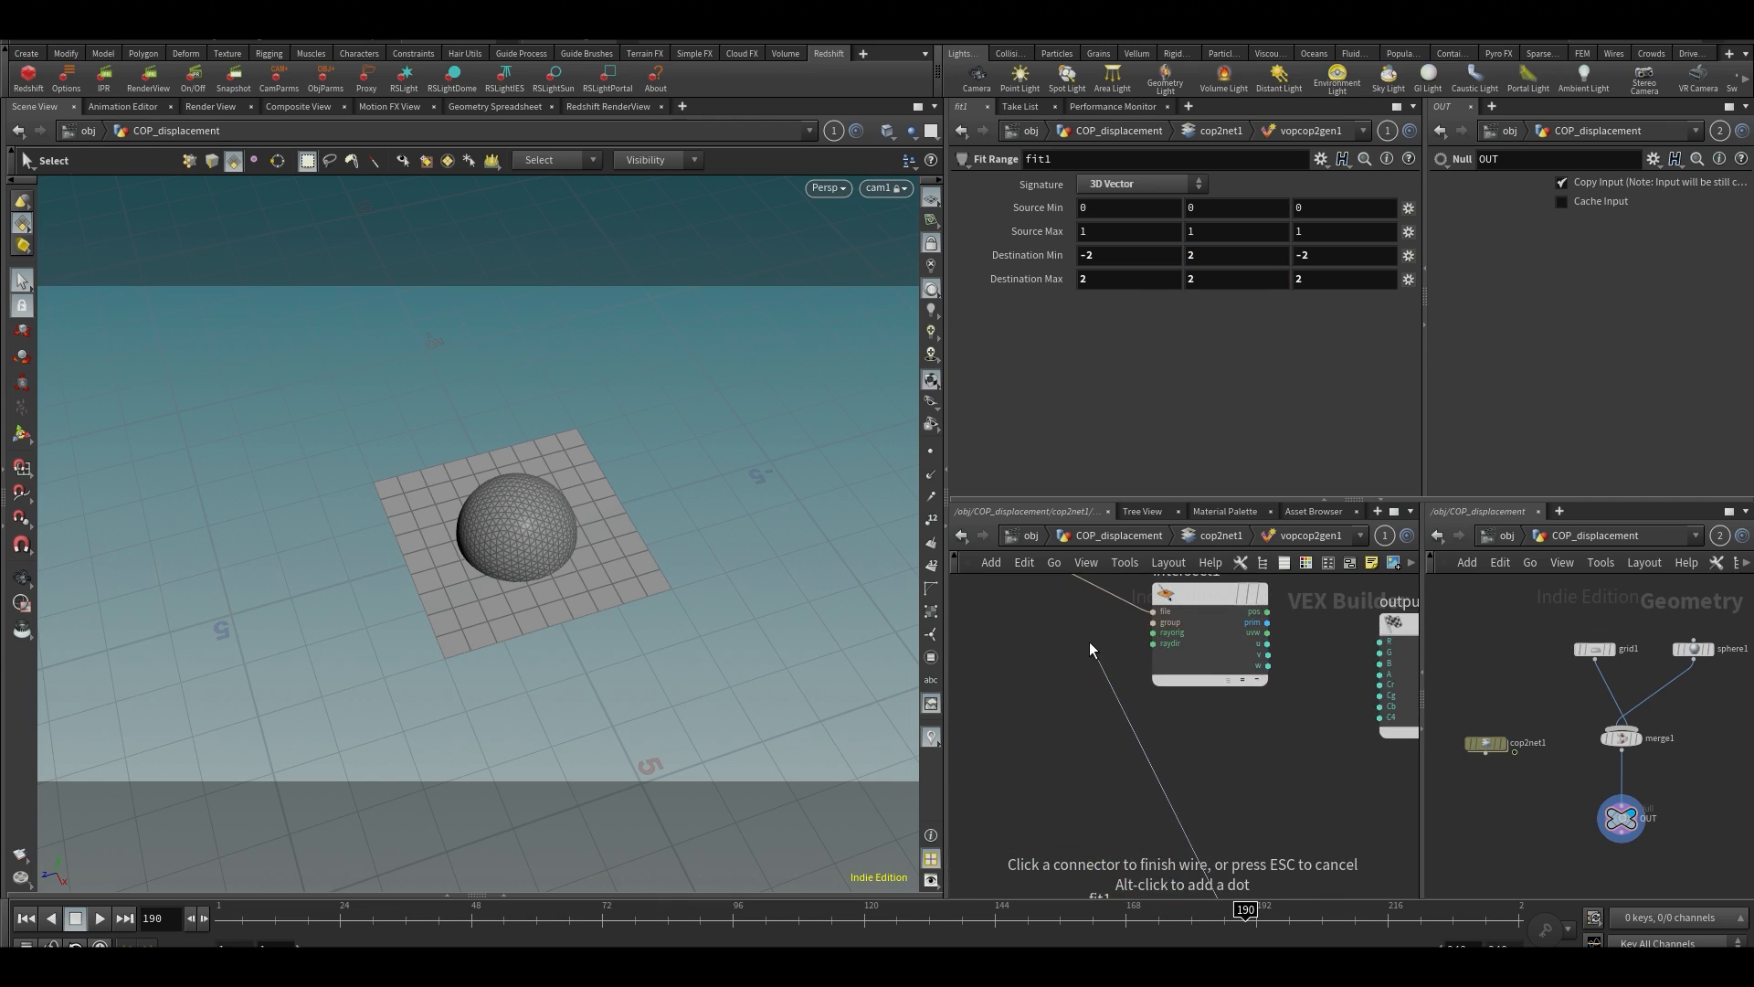
{"action": "left_click", "coordinate": [1122, 628]}
{"action": "scroll", "coordinate": [1198, 780], "scroll_direction": "down", "scroll_amount": 3}
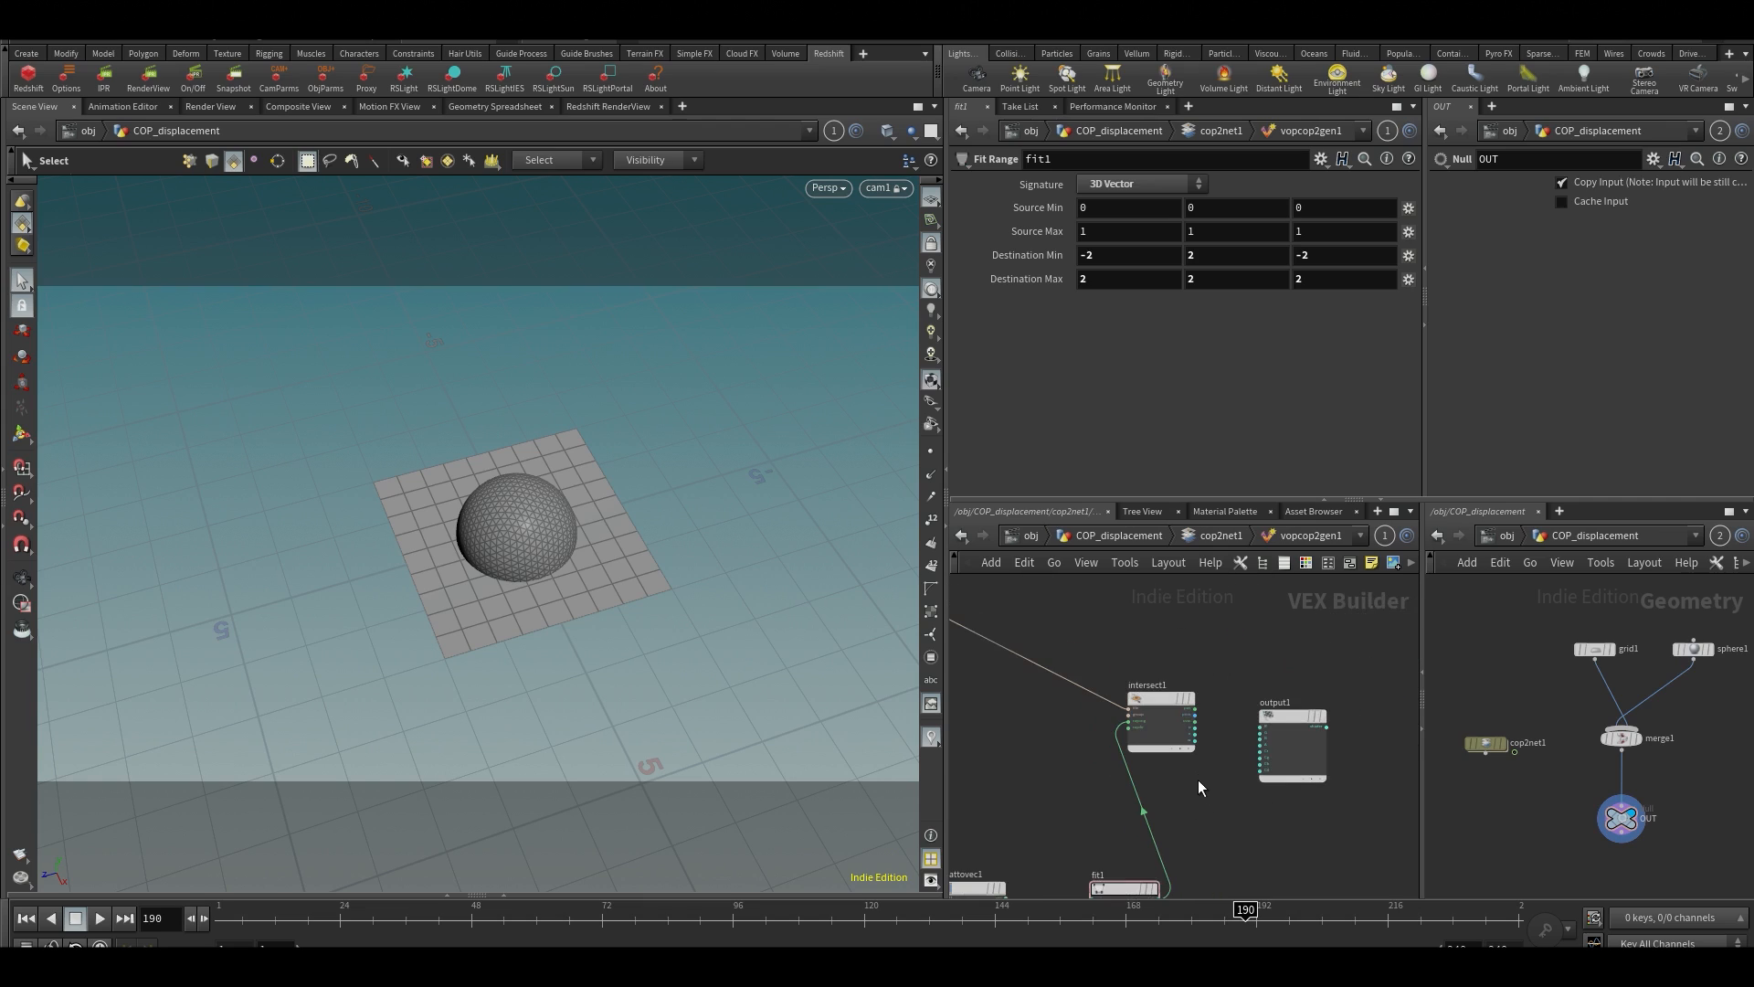
Move intersect1 and output1 apart to leave room for a node between them
{"action": "left_click_drag", "start_coordinate": [1161, 688], "coordinate": [1186, 650]}
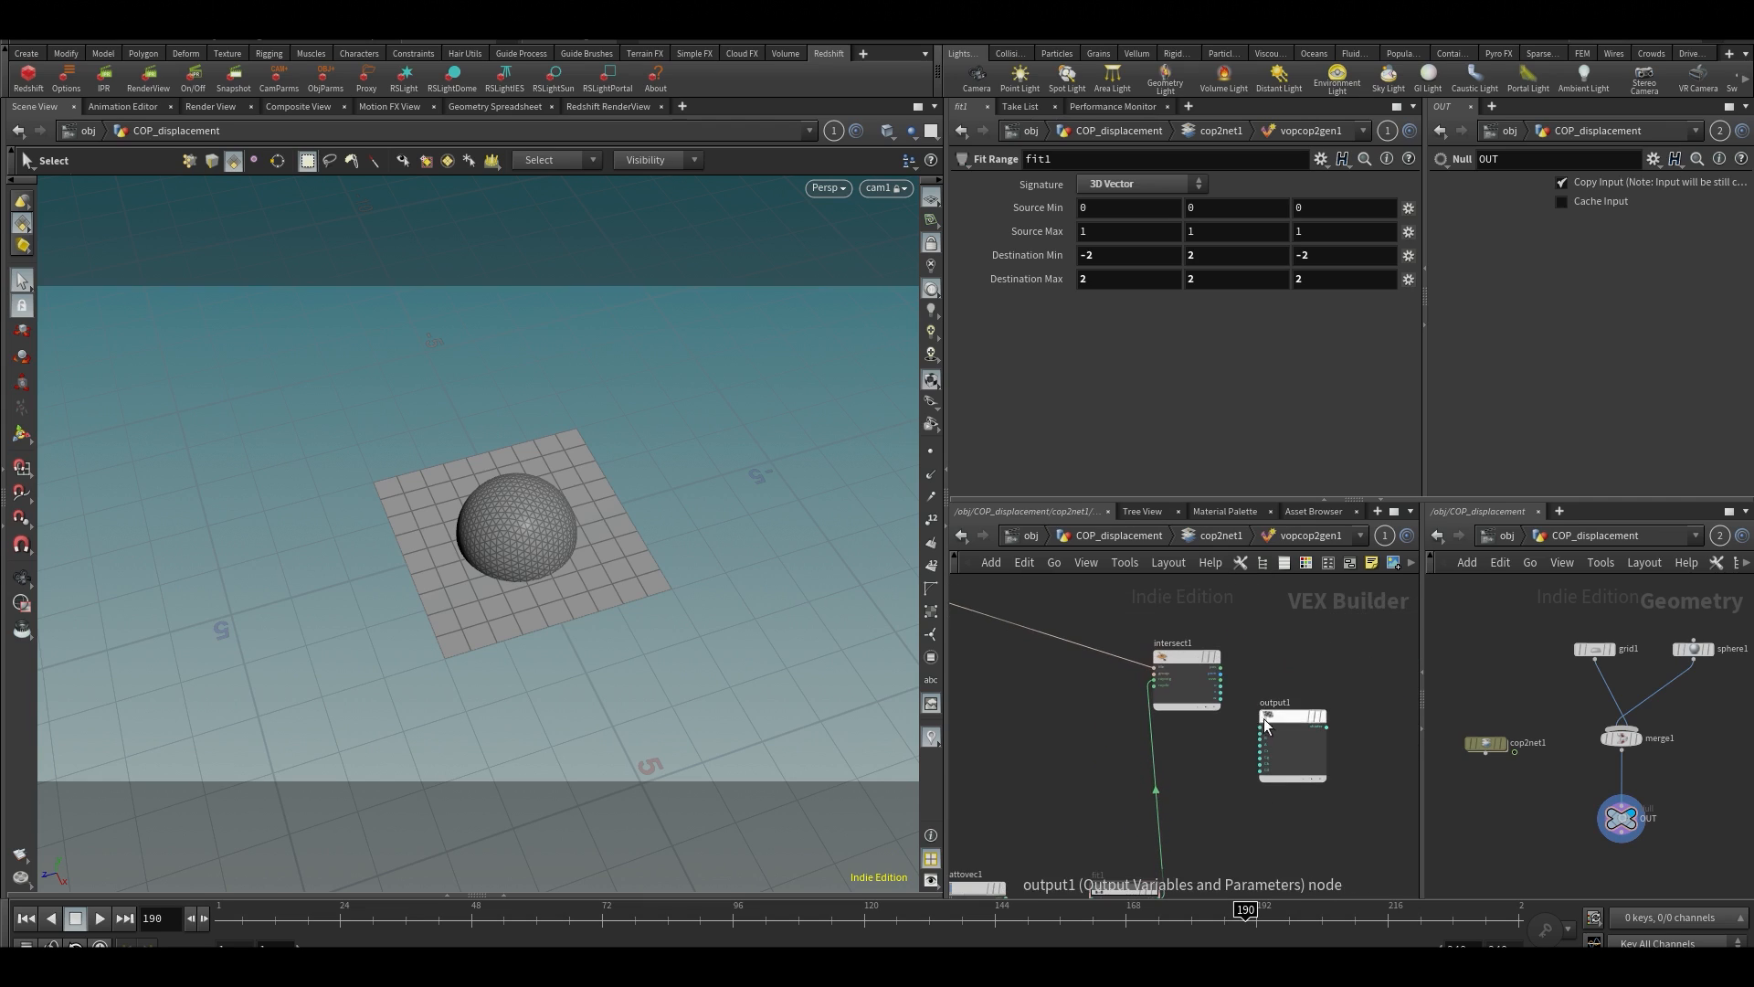
{"action": "middle_click_drag", "start_coordinate": [1325, 651], "coordinate": [1237, 668]}
{"action": "left_click_drag", "start_coordinate": [1208, 734], "coordinate": [1383, 674]}
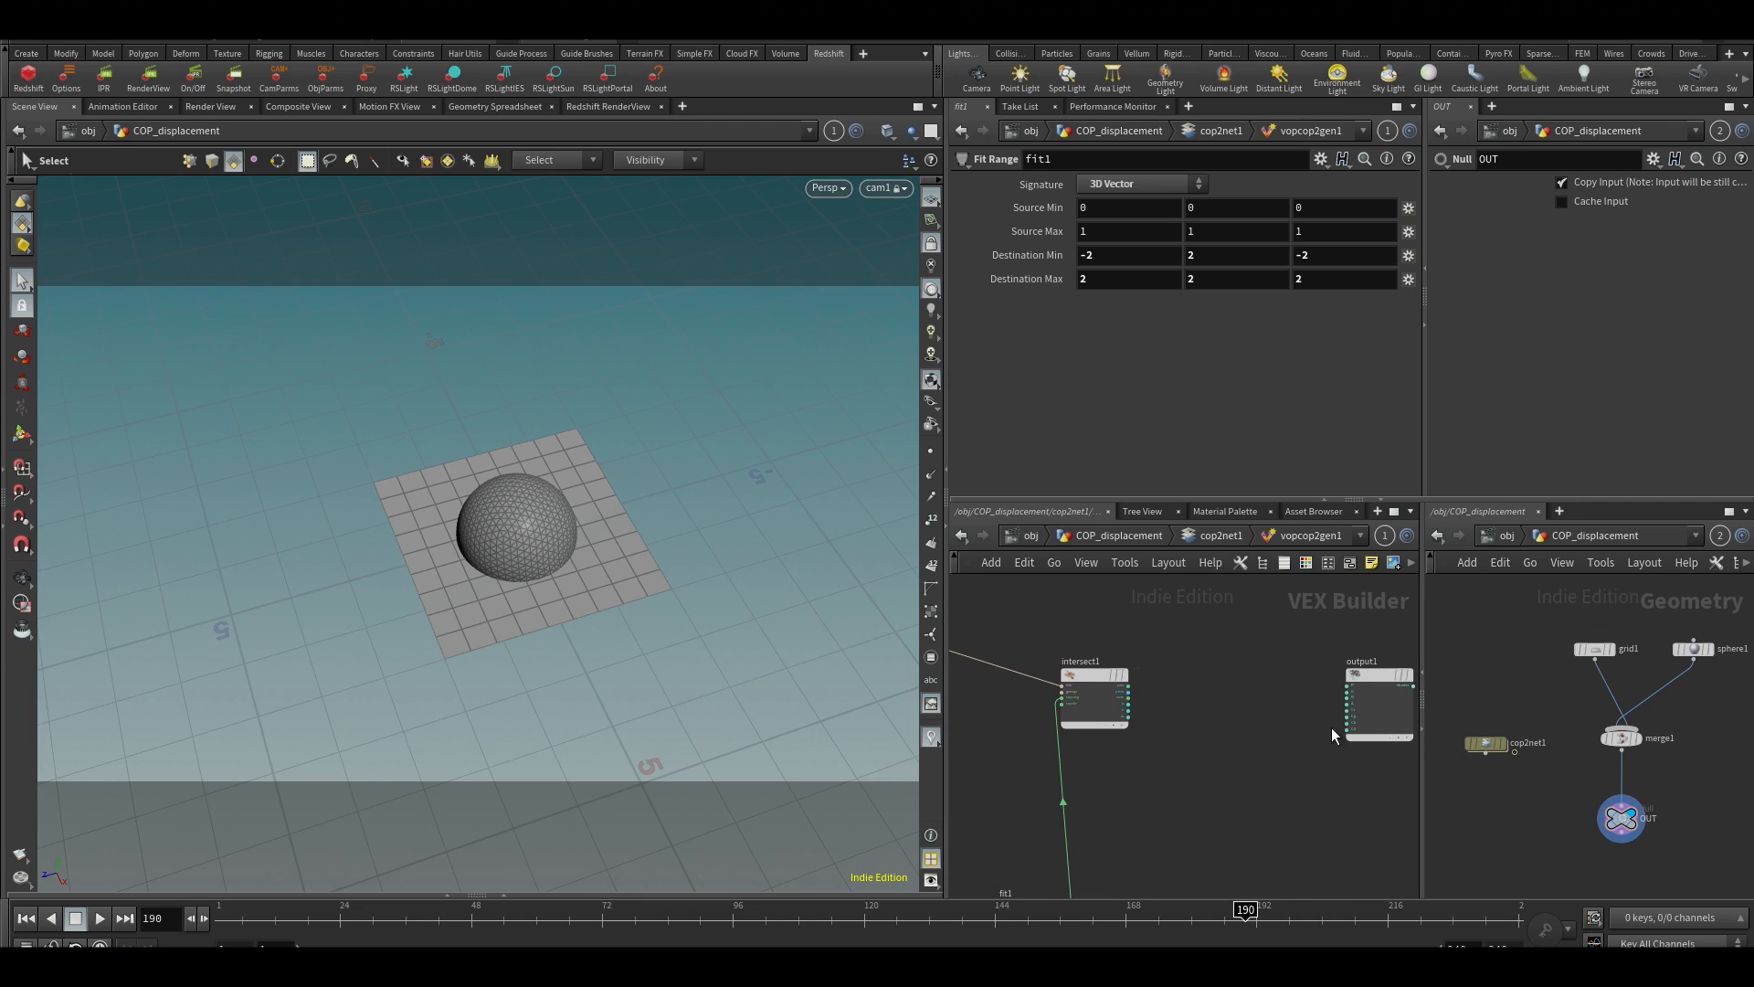
{"action": "middle_click_drag", "start_coordinate": [1240, 735], "coordinate": [1216, 731]}
Add a Distance node between intersect1 and output1
{"action": "scroll", "coordinate": [1166, 673], "scroll_direction": "up", "scroll_amount": 5}
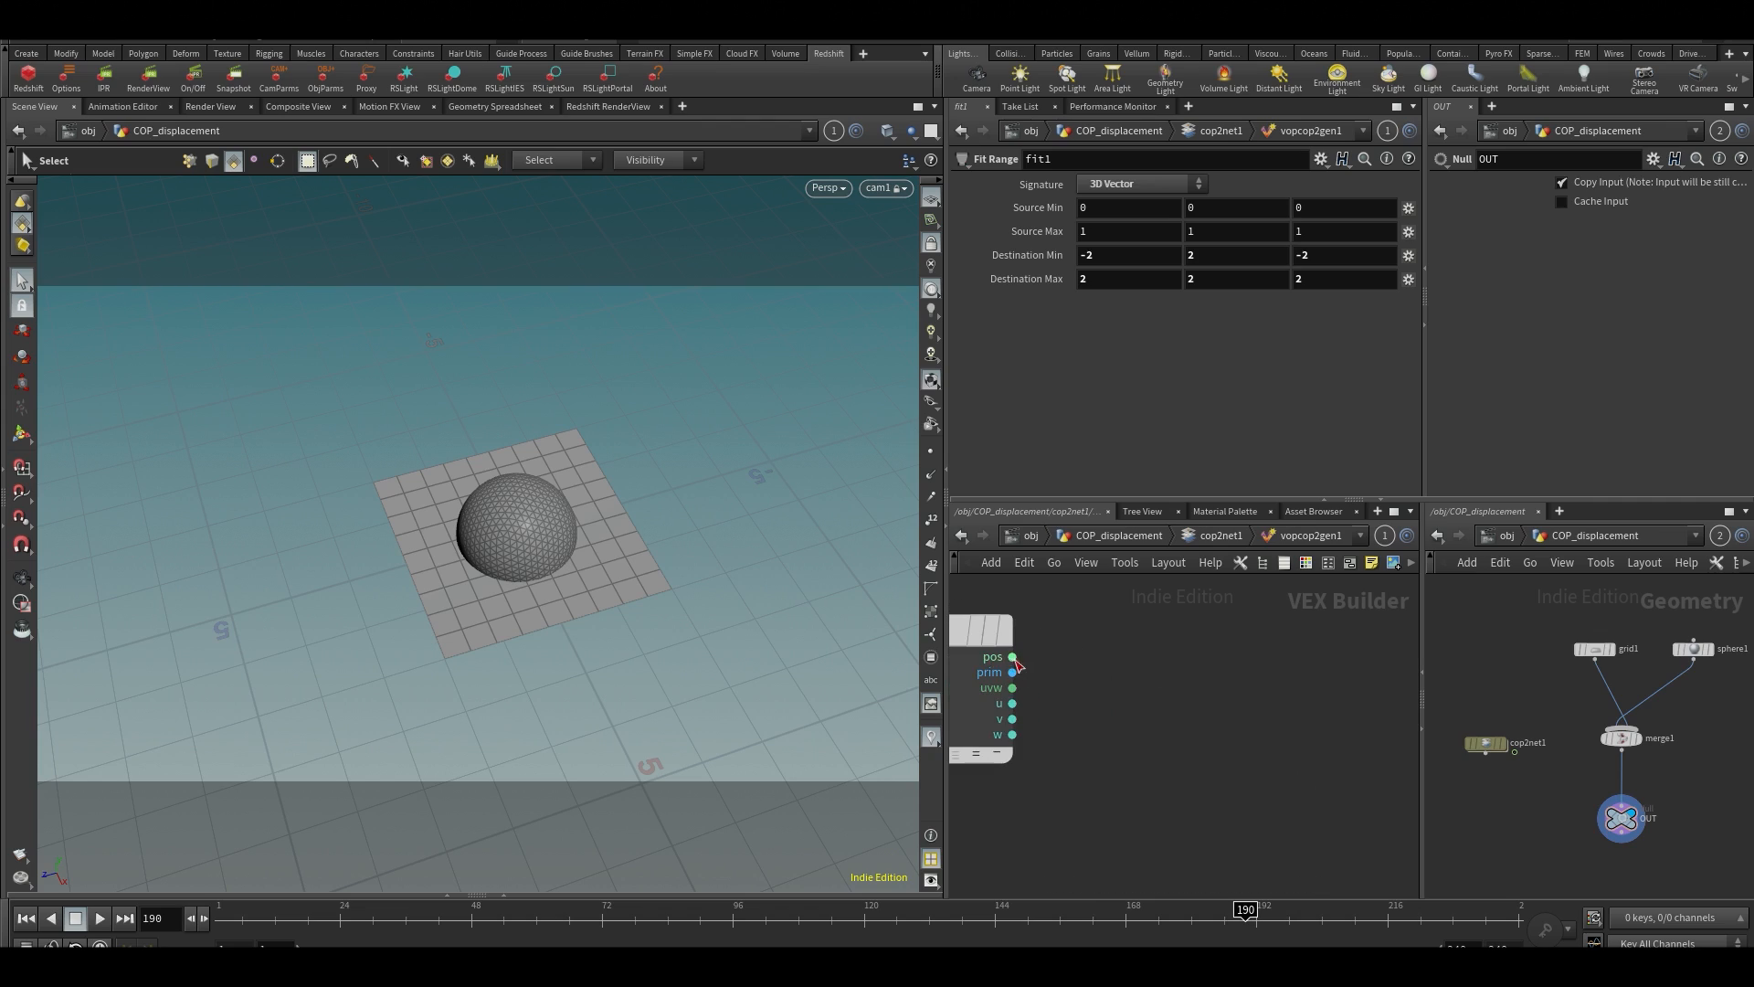
{"action": "scroll", "coordinate": [1162, 657], "scroll_direction": "down", "scroll_amount": 3}
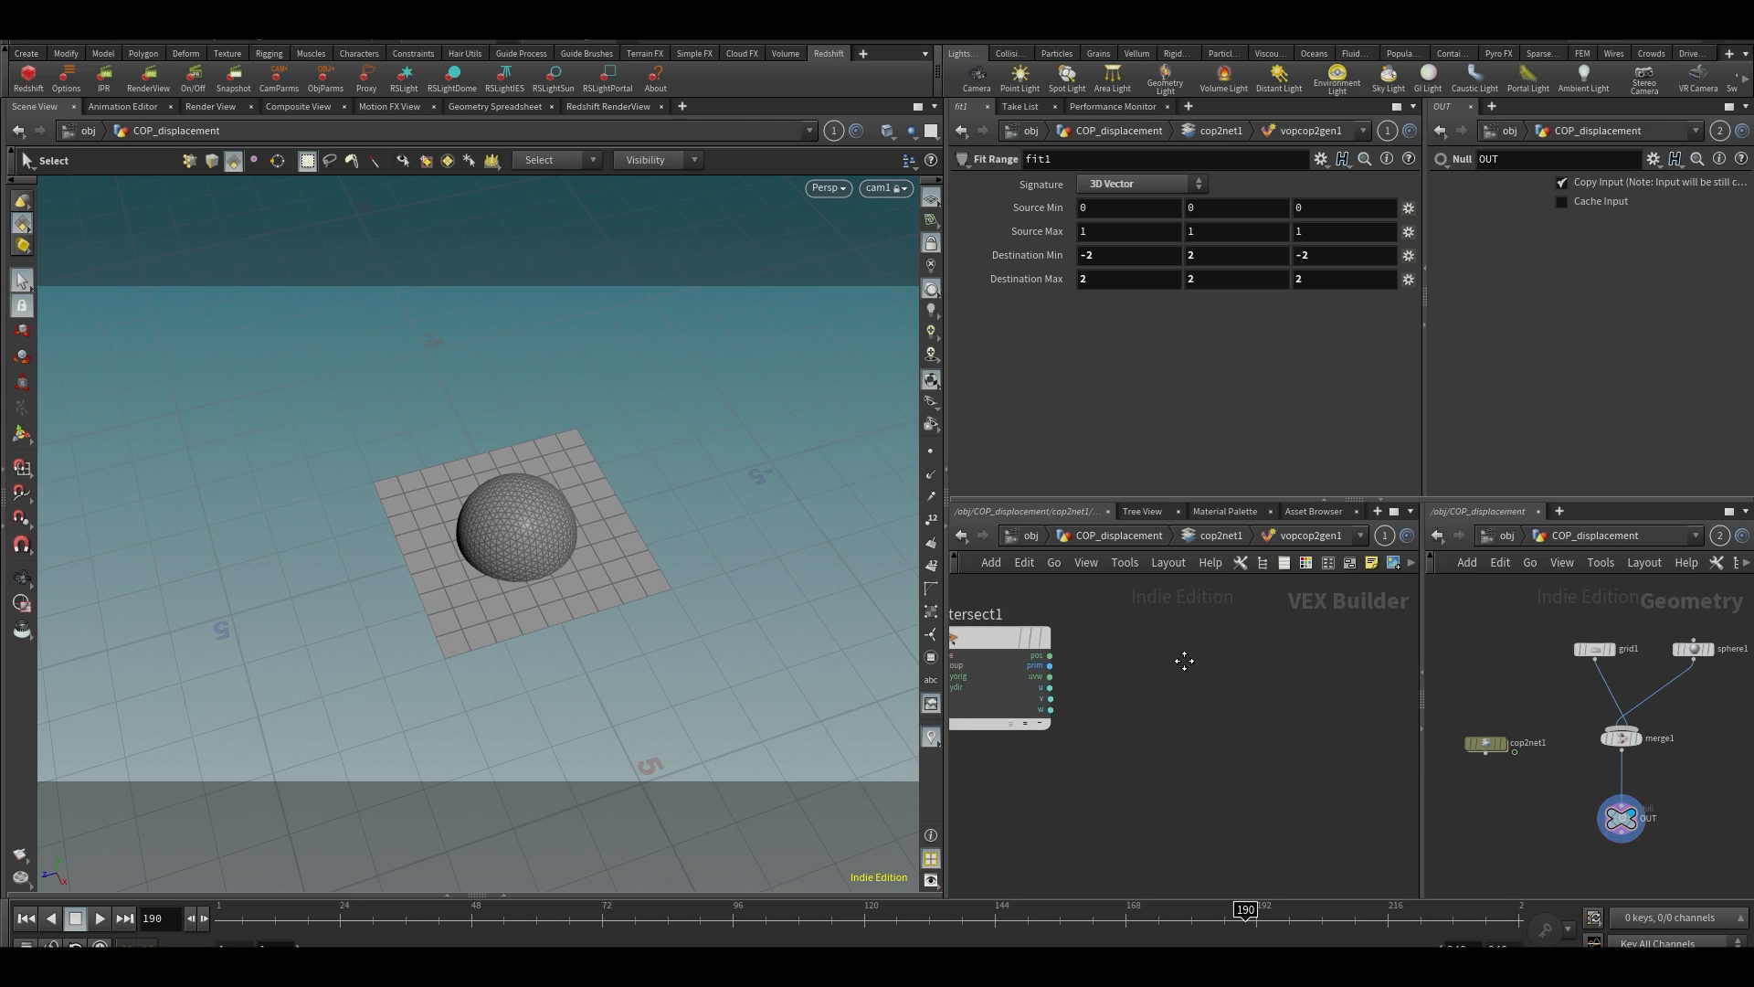
{"action": "key", "text": "Tab"}
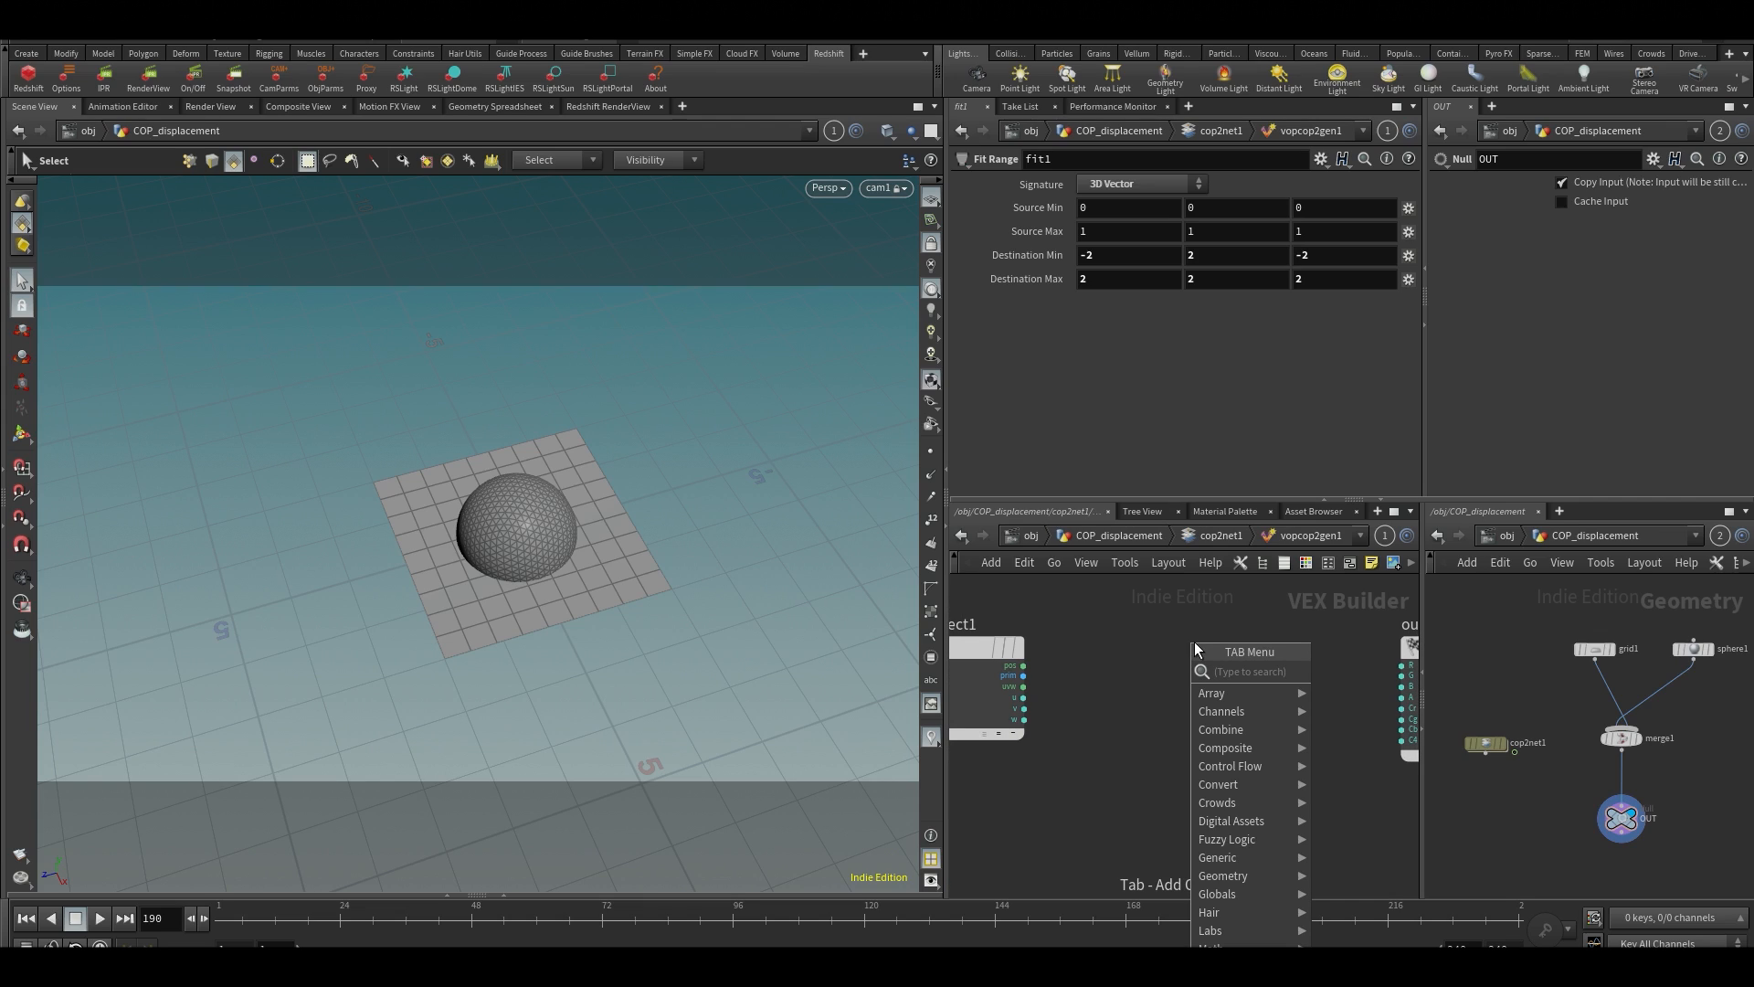
{"action": "type", "text": "di"}
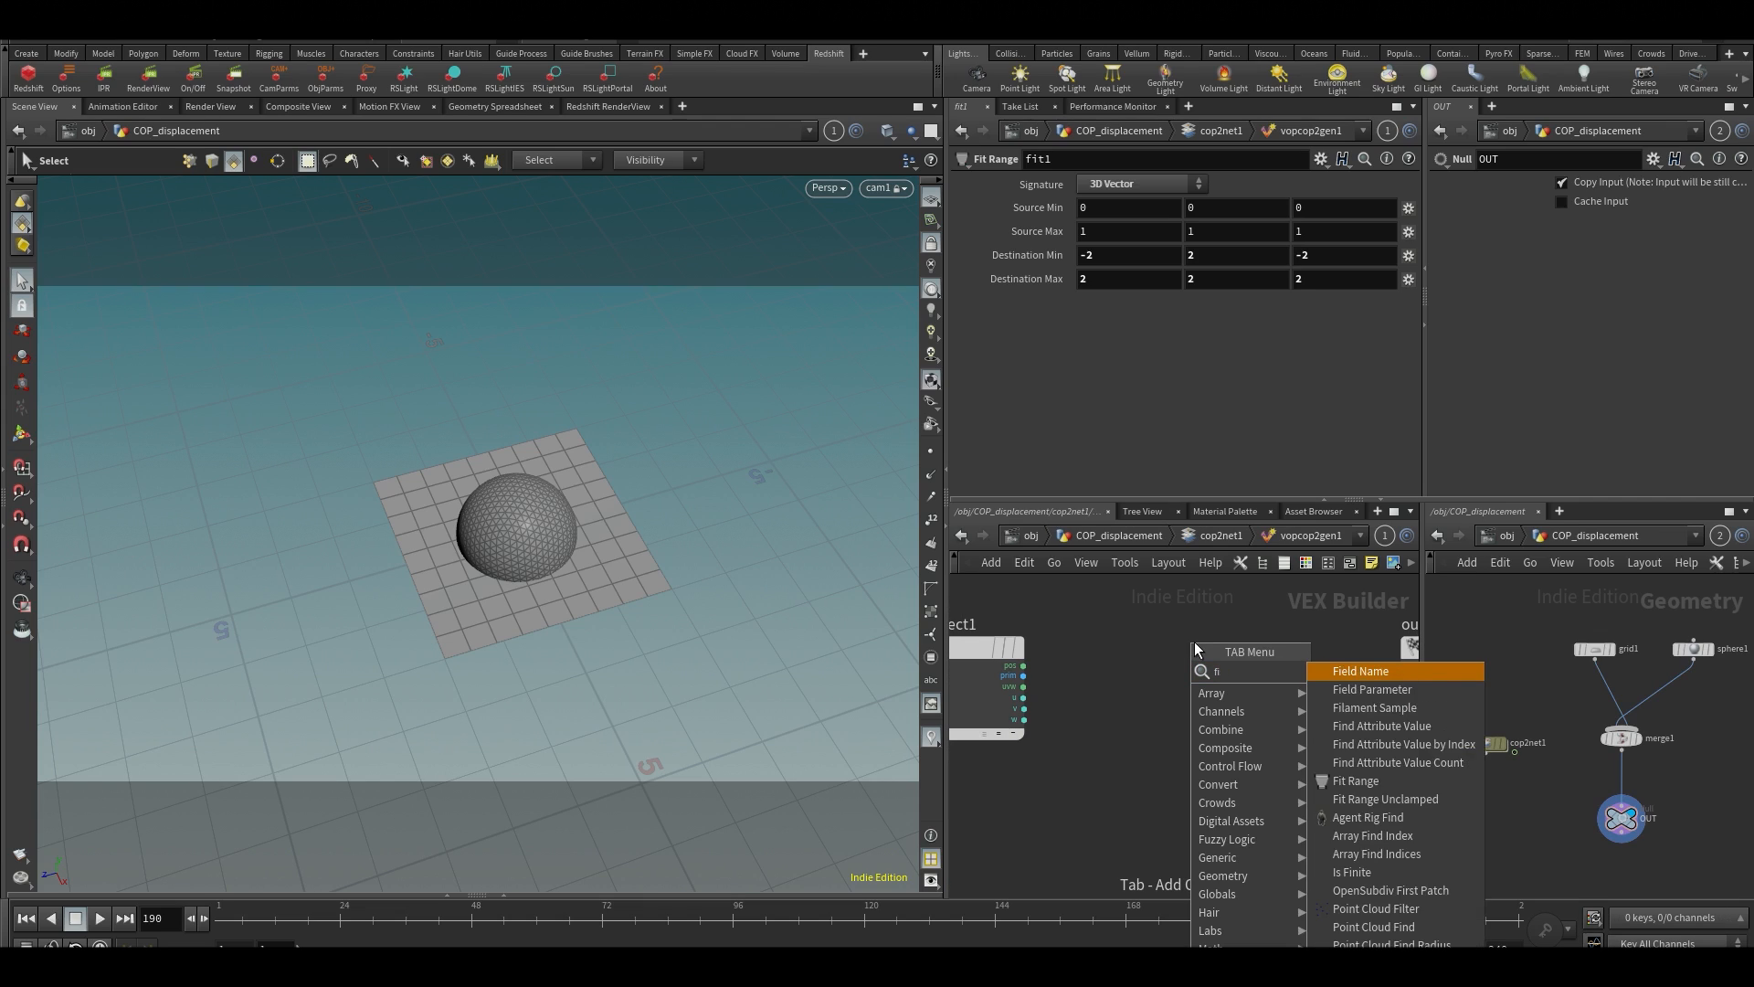
{"action": "key", "text": "Return"}
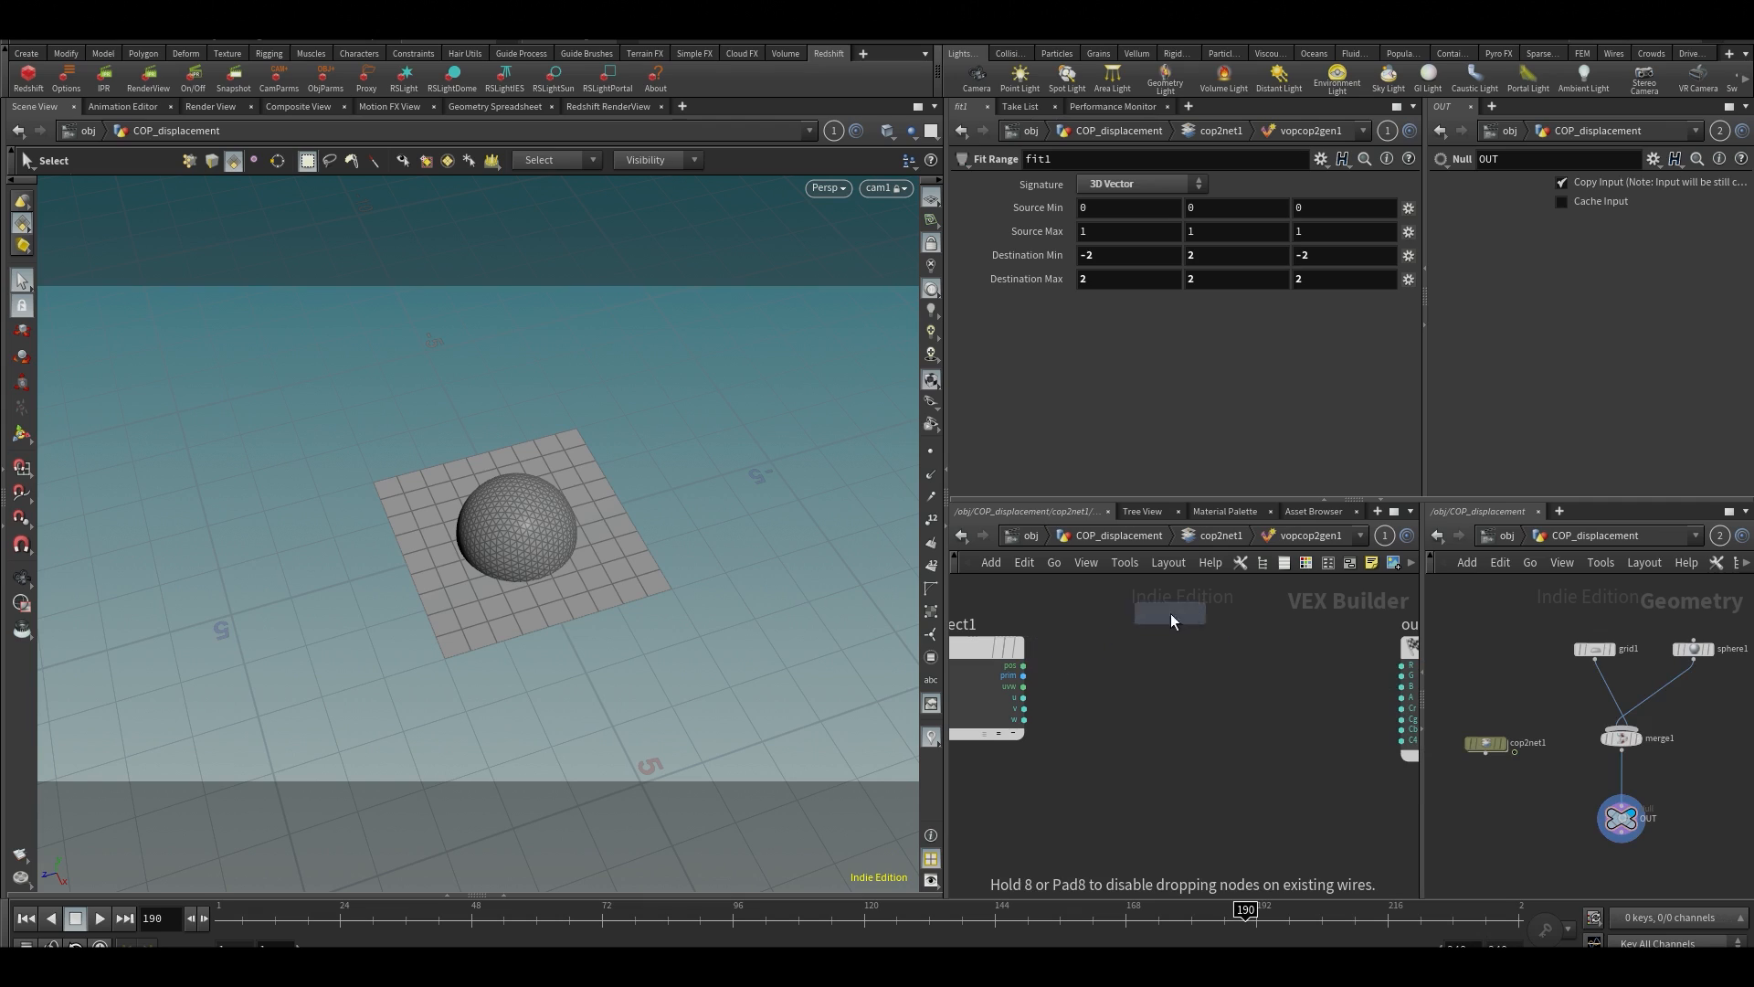
{"action": "left_click", "coordinate": [1204, 660]}
{"action": "scroll", "coordinate": [1100, 677], "scroll_direction": "up", "scroll_amount": 3}
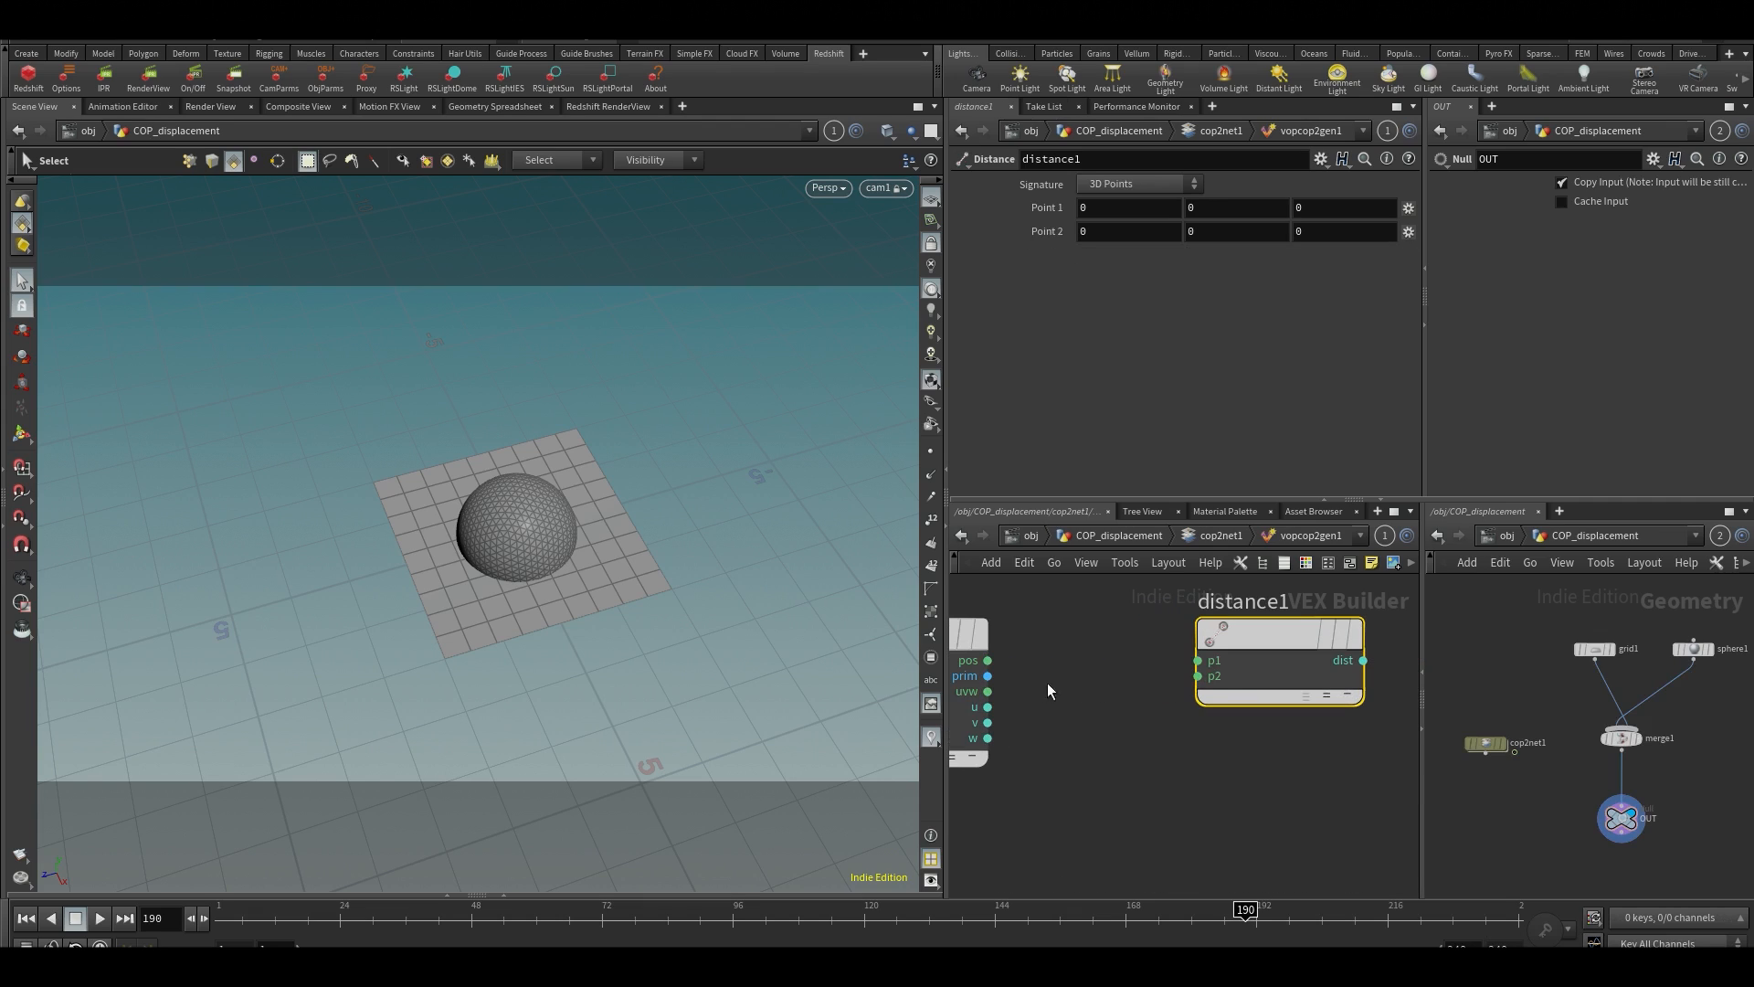
Wire intersect1's pos output to distance1's p1 input and fit1's shift output to distance1's p2 input
{"action": "left_click", "coordinate": [987, 660]}
{"action": "left_click", "coordinate": [1197, 661]}
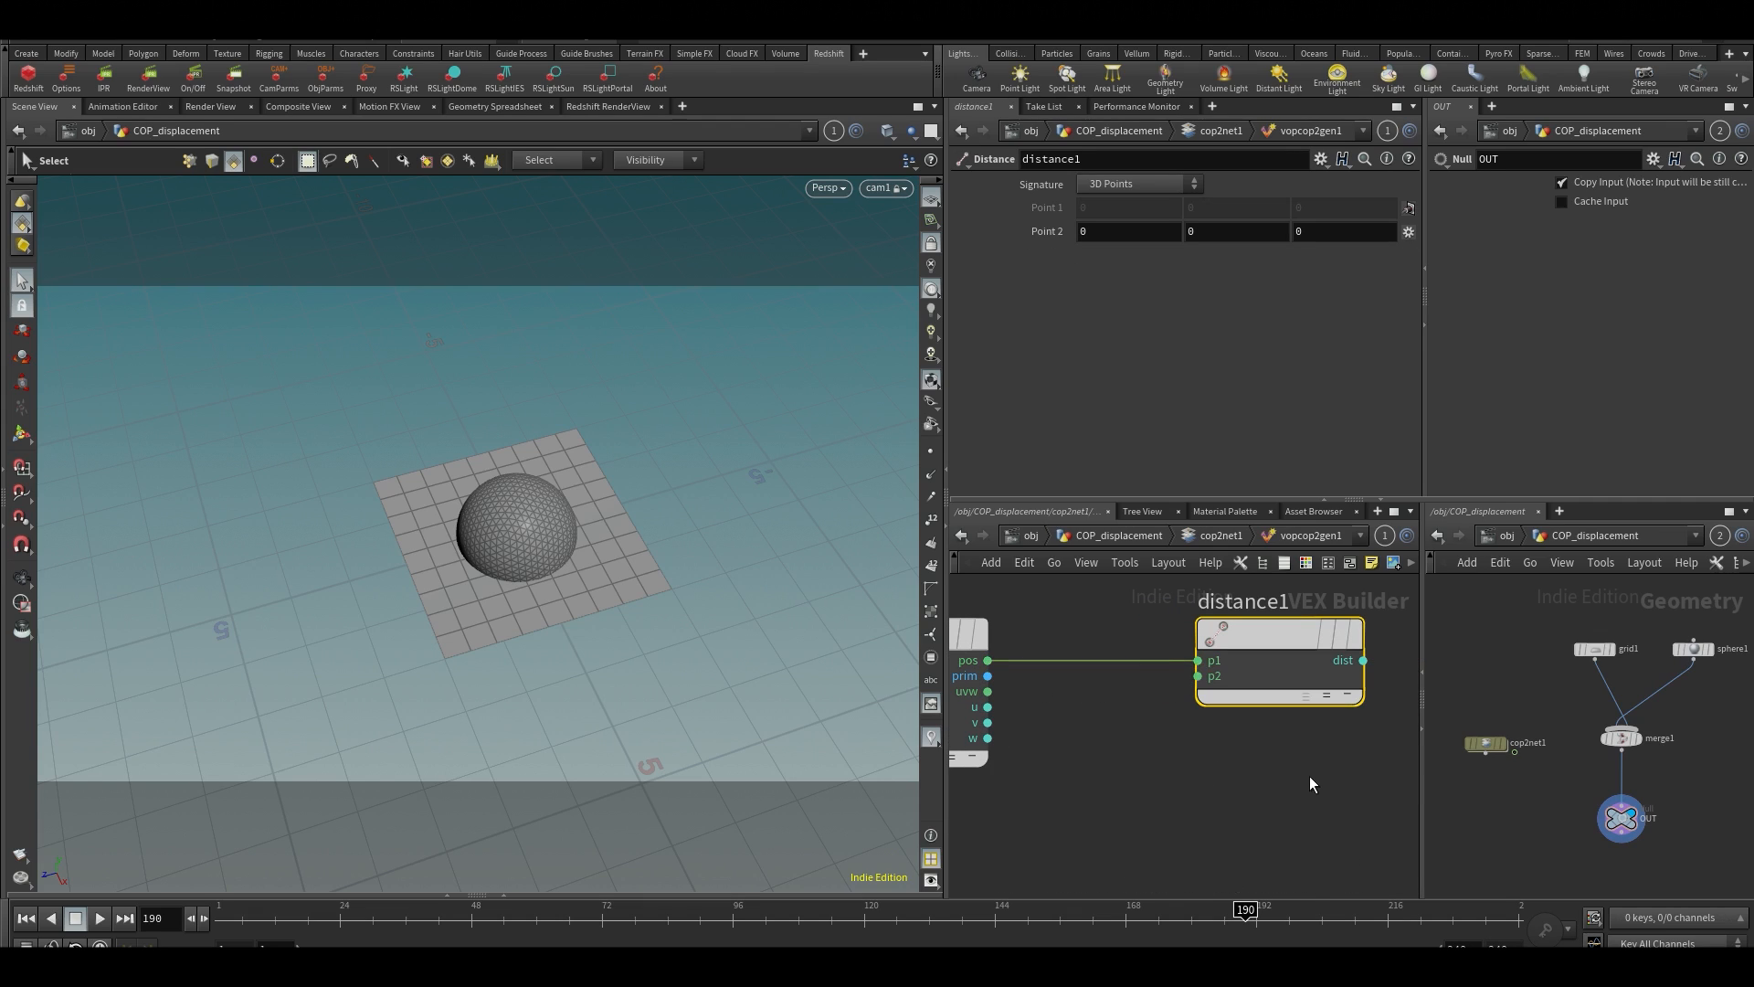
{"action": "middle_click_drag", "start_coordinate": [1310, 777], "coordinate": [1253, 705]}
{"action": "scroll", "coordinate": [1254, 705], "scroll_direction": "down", "scroll_amount": 4}
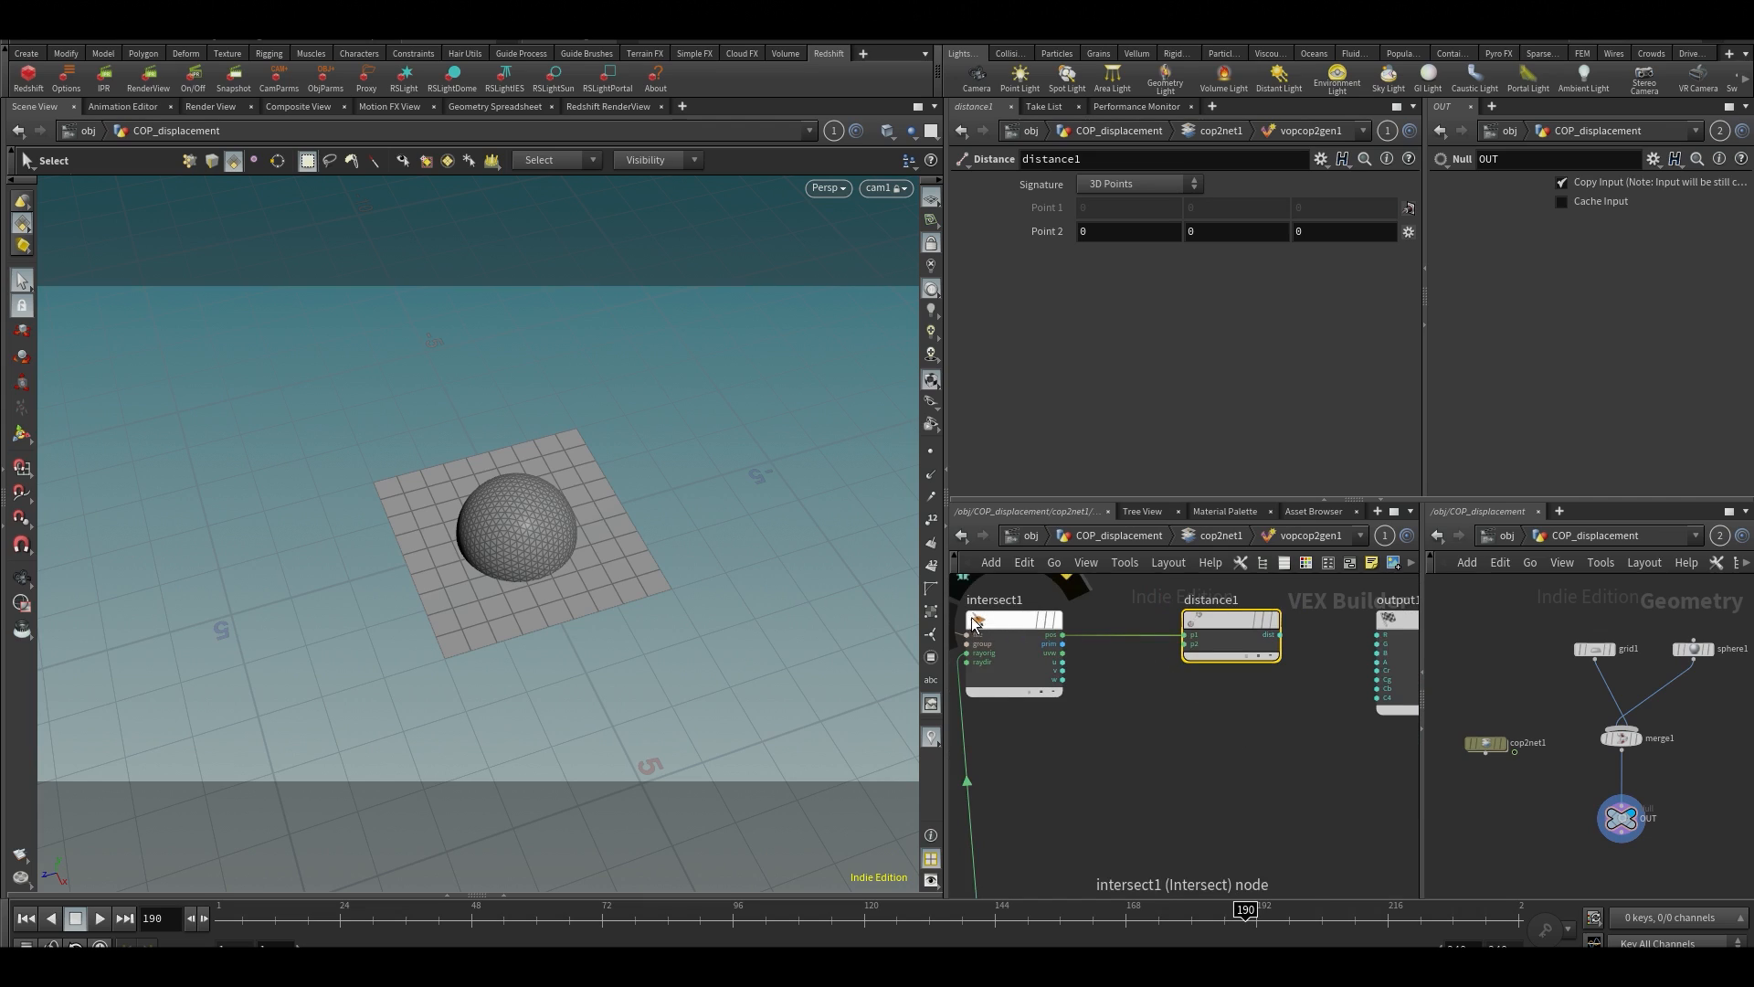
{"action": "middle_click_drag", "start_coordinate": [1022, 873], "coordinate": [1197, 723]}
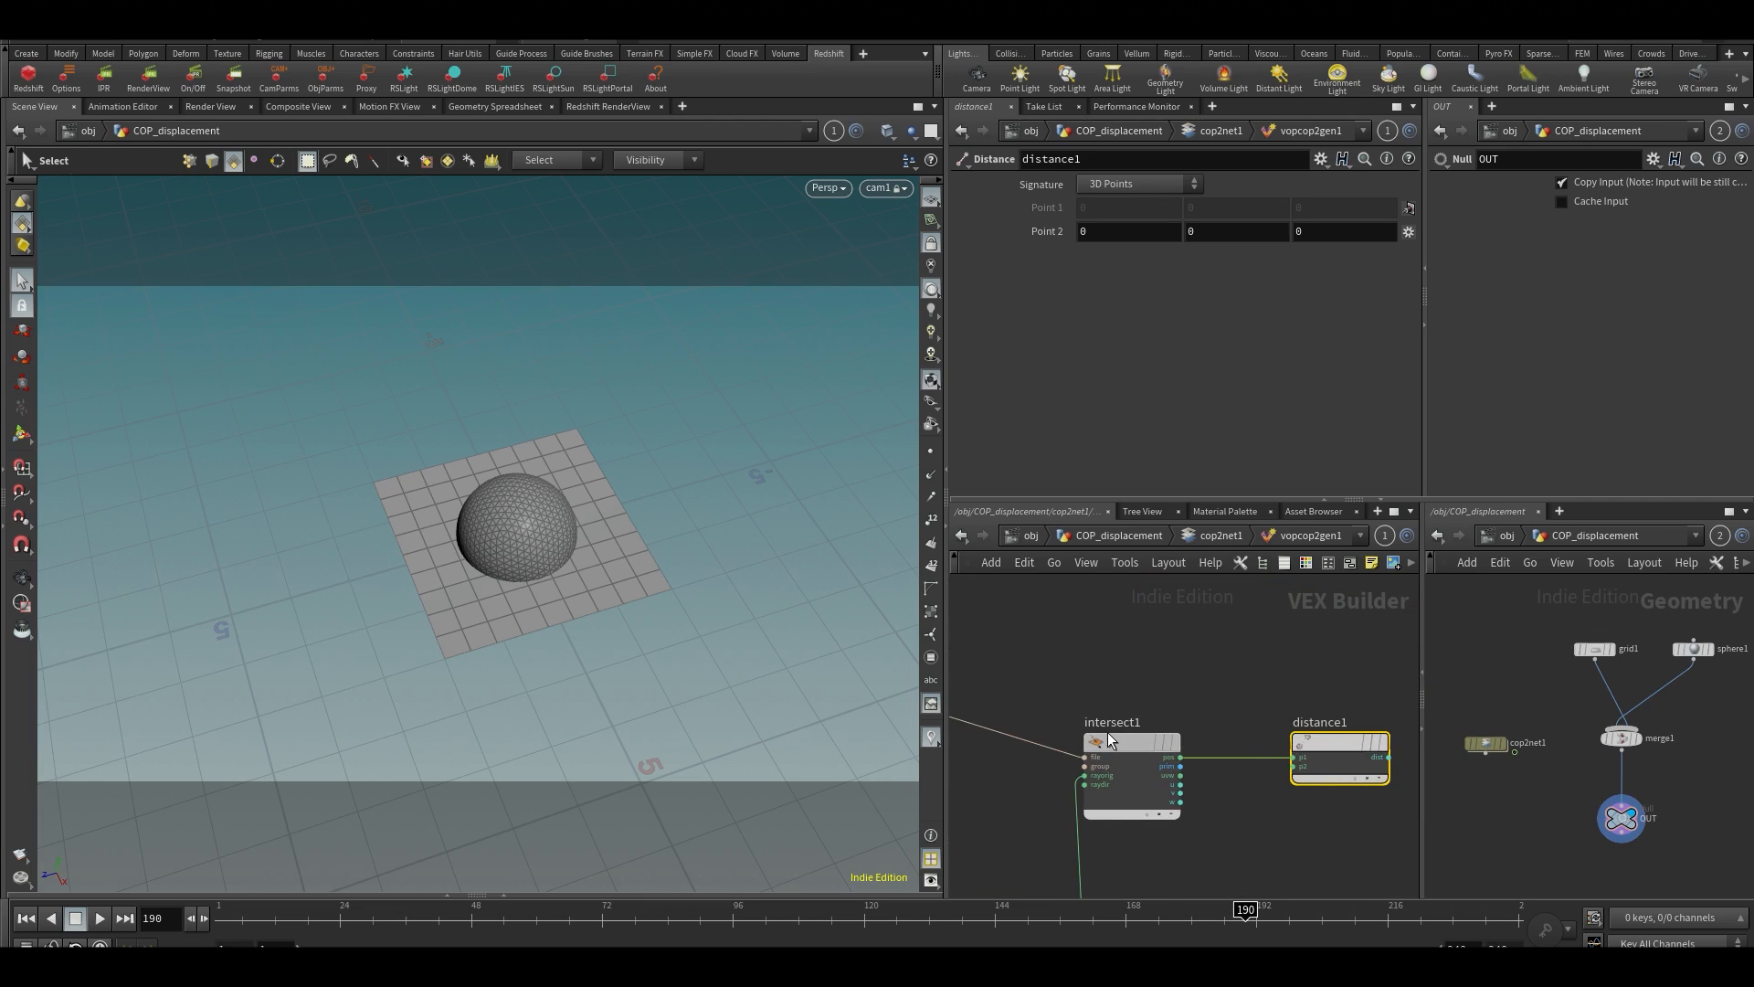
{"action": "left_click_drag", "start_coordinate": [1107, 733], "coordinate": [1122, 754]}
{"action": "middle_click_drag", "start_coordinate": [1216, 702], "coordinate": [1186, 634]}
{"action": "left_click_drag", "start_coordinate": [1117, 699], "coordinate": [1109, 682]}
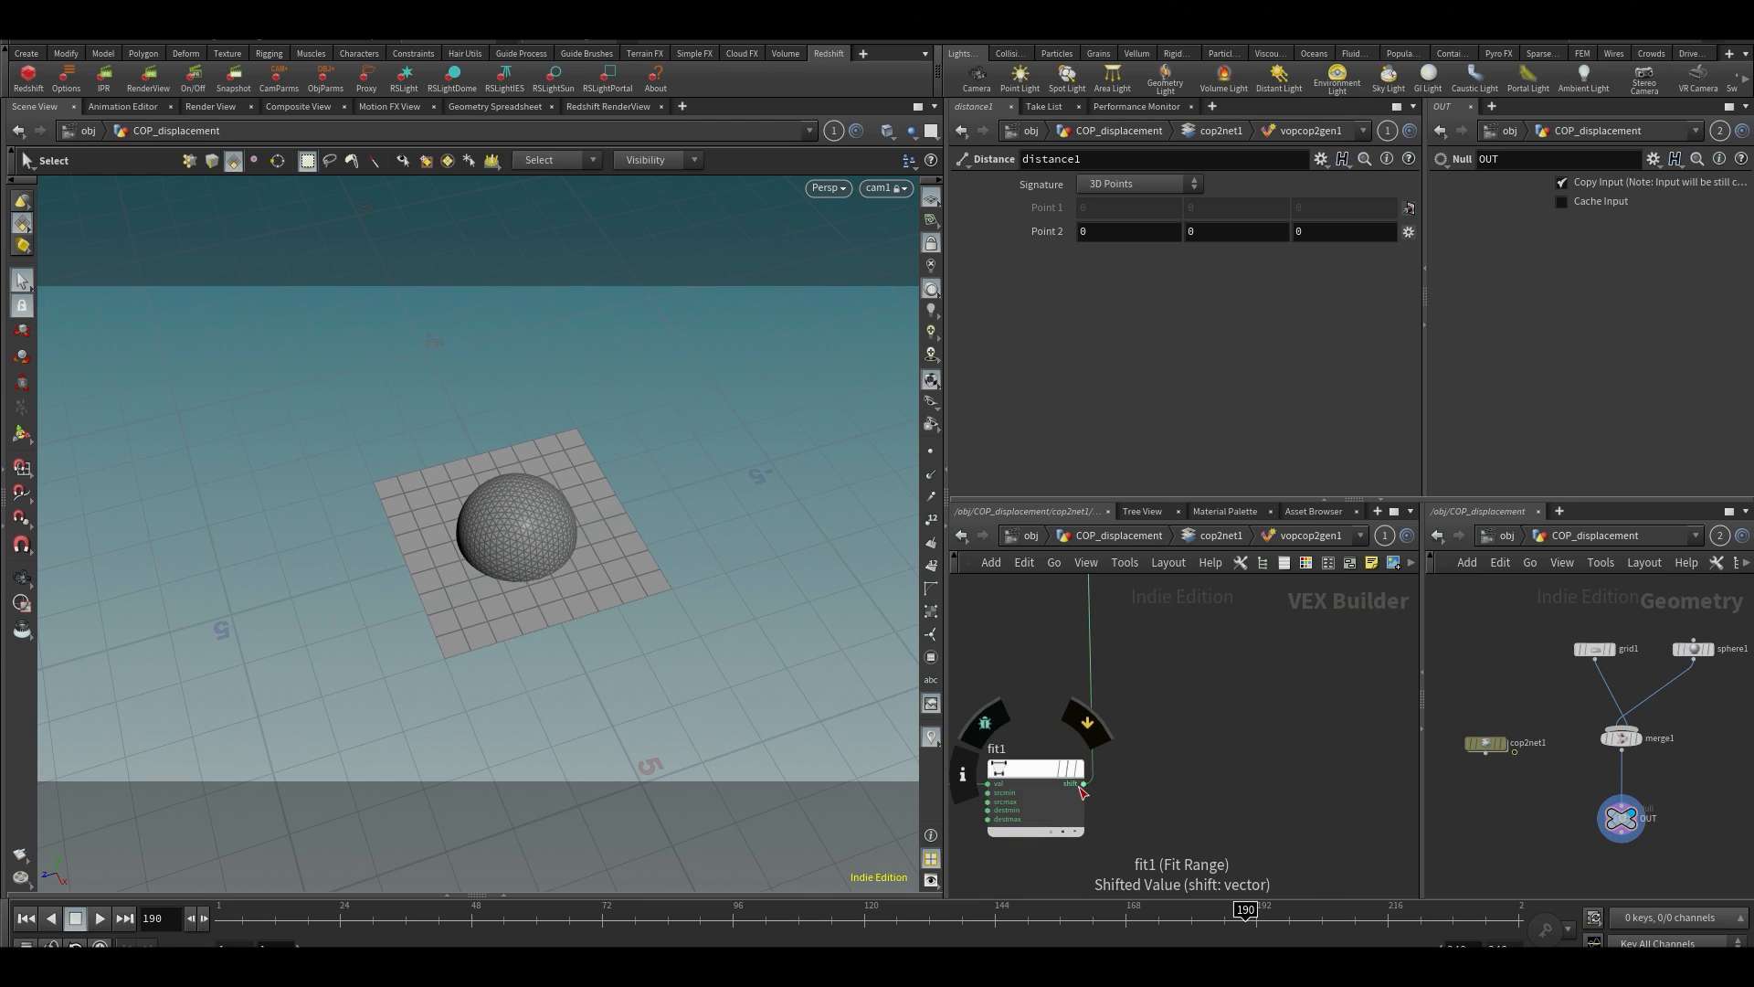
{"action": "left_click", "coordinate": [1080, 796]}
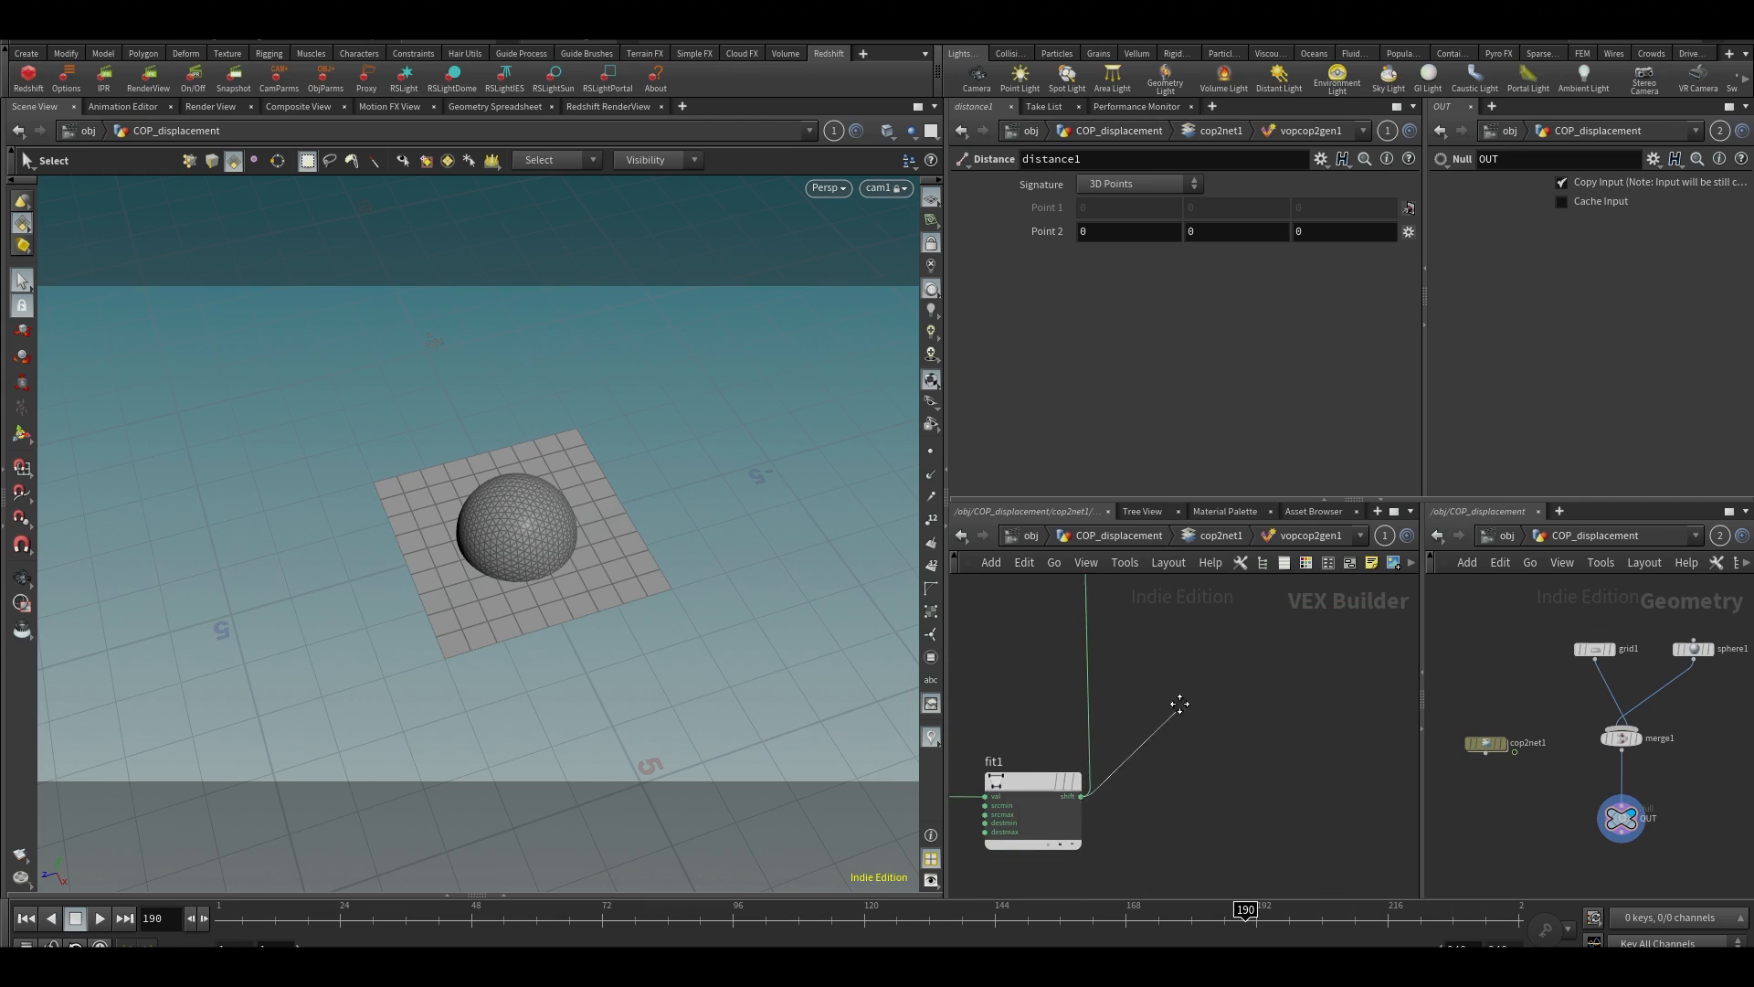
{"action": "middle_click_drag", "start_coordinate": [1179, 704], "coordinate": [1130, 874]}
{"action": "middle_click_drag", "start_coordinate": [1082, 656], "coordinate": [1080, 777]}
{"action": "left_click", "coordinate": [1266, 716]}
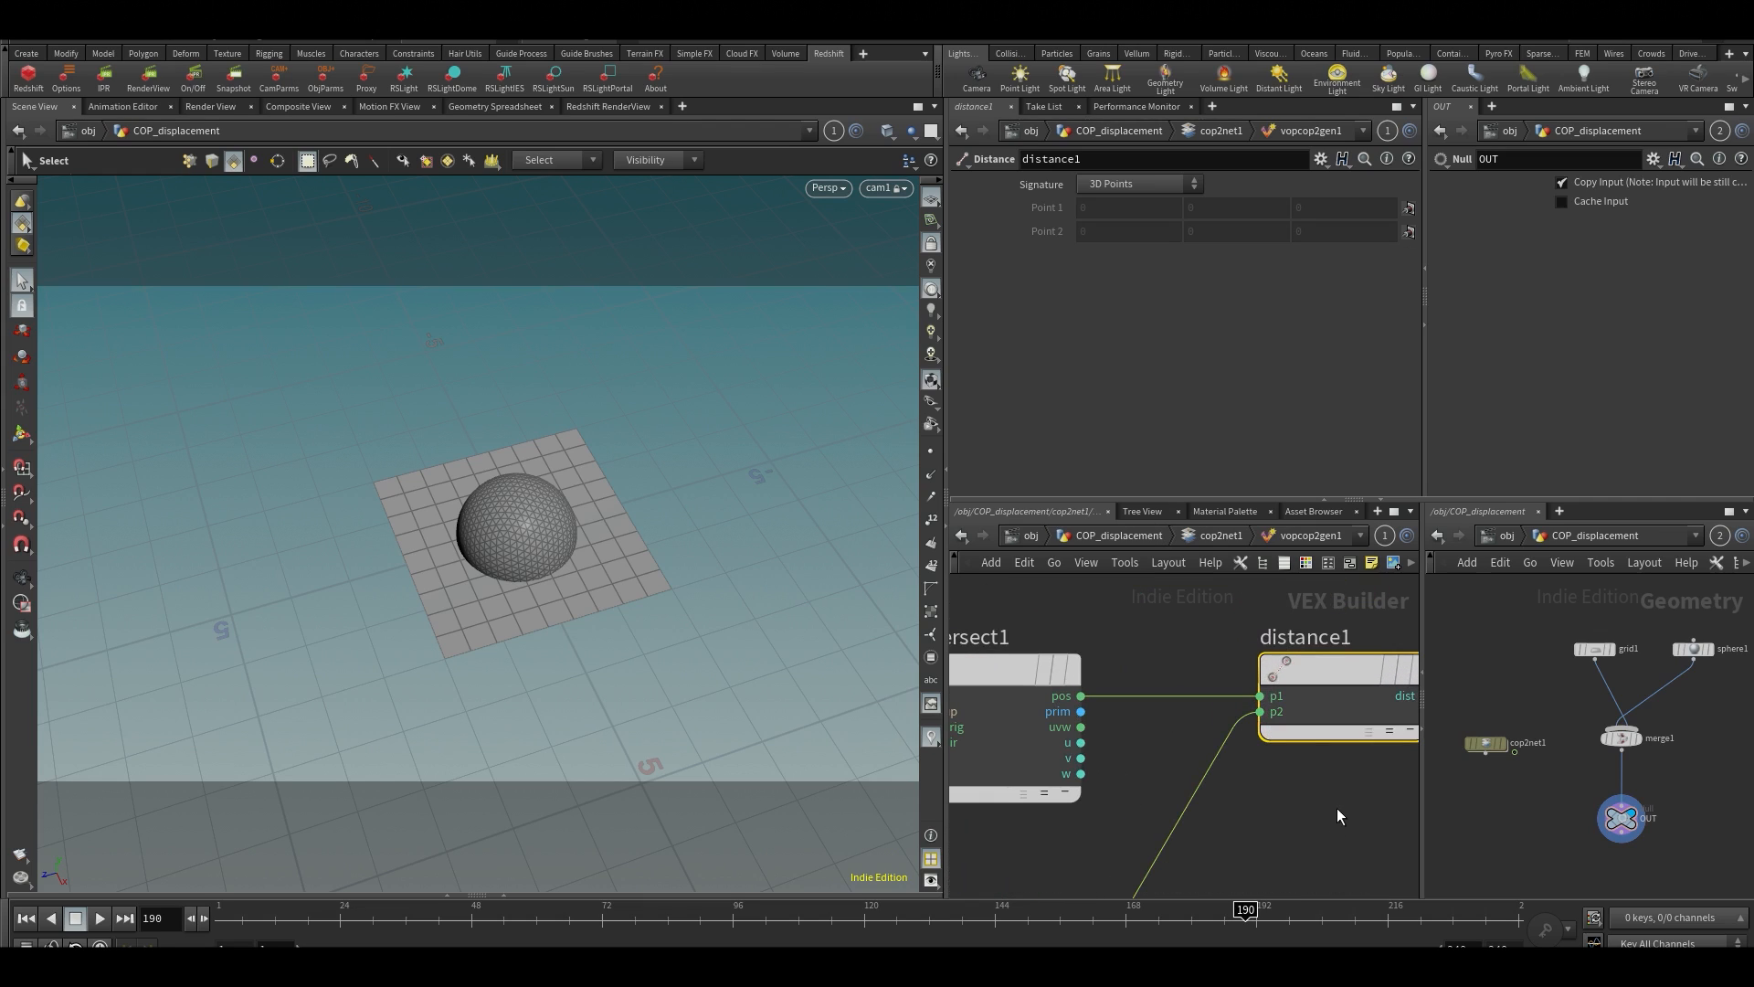
Connect distance1's dist output to the R, G and B inputs of output1
{"action": "scroll", "coordinate": [1241, 837], "scroll_direction": "down", "scroll_amount": 2}
{"action": "middle_click_drag", "start_coordinate": [1241, 837], "coordinate": [1182, 675]}
{"action": "middle_click_drag", "start_coordinate": [1310, 717], "coordinate": [1129, 823]}
{"action": "scroll", "coordinate": [1285, 697], "scroll_direction": "up", "scroll_amount": 2}
{"action": "middle_click_drag", "start_coordinate": [1239, 692], "coordinate": [1169, 709]}
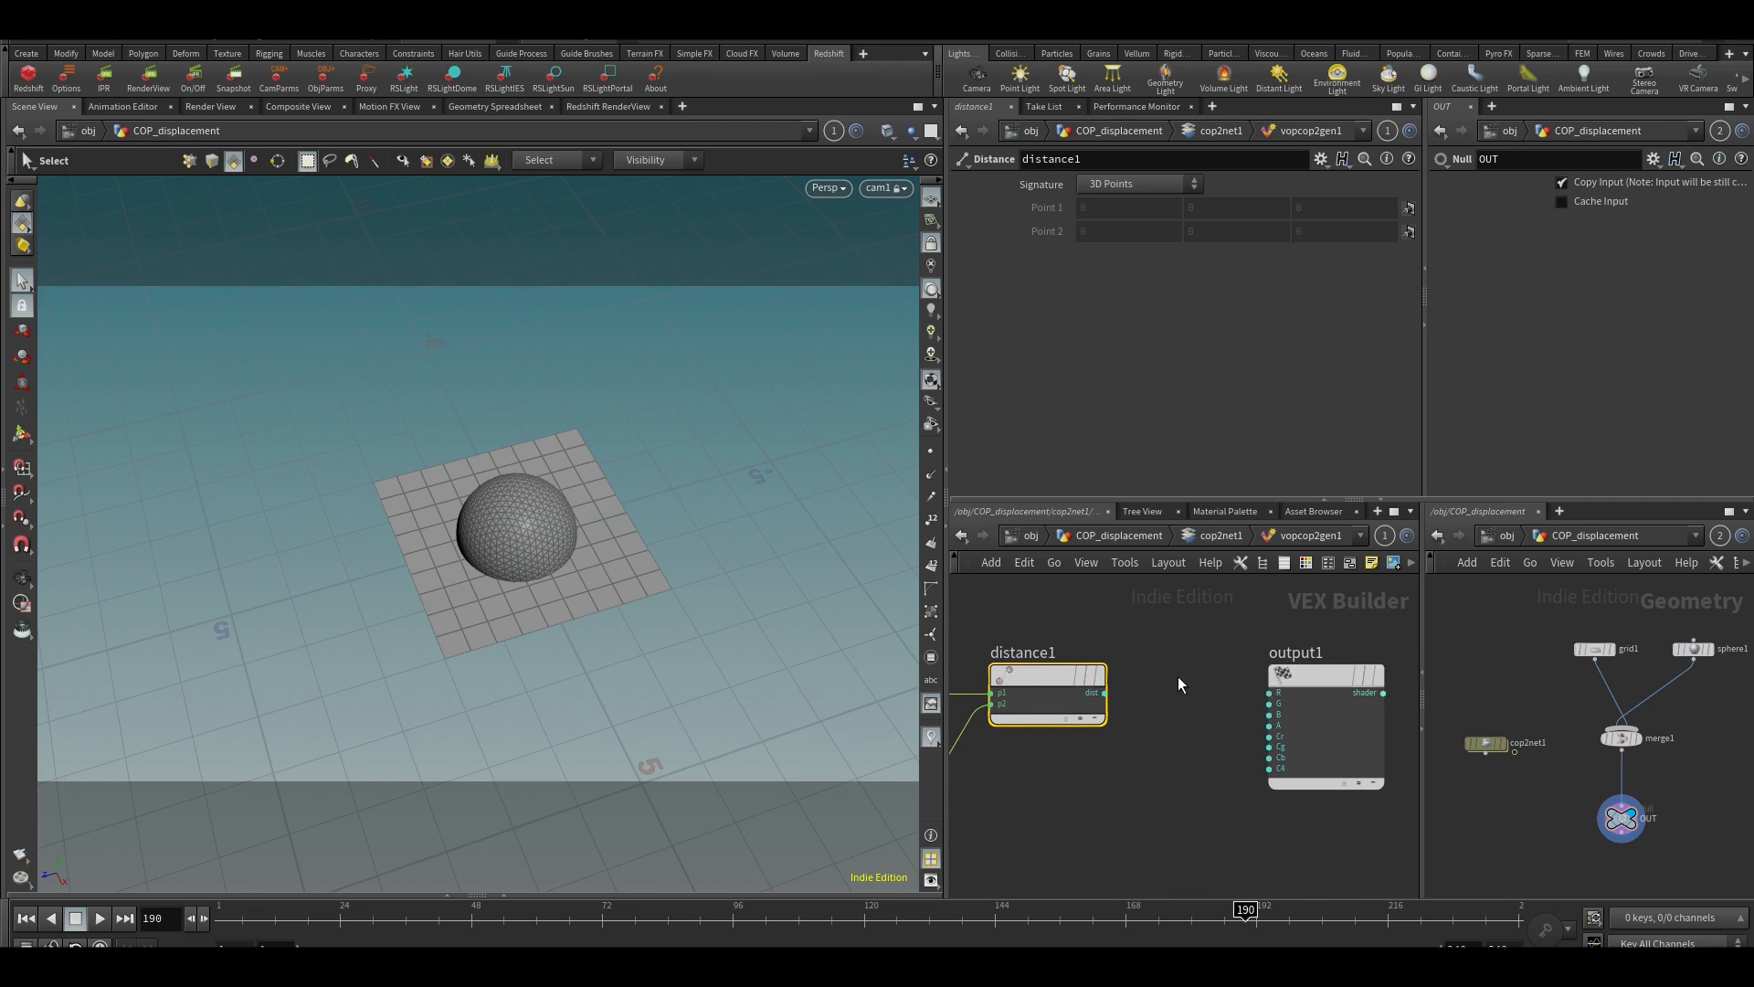
{"action": "scroll", "coordinate": [1142, 685], "scroll_direction": "up", "scroll_amount": 2}
{"action": "left_click", "coordinate": [1076, 702]}
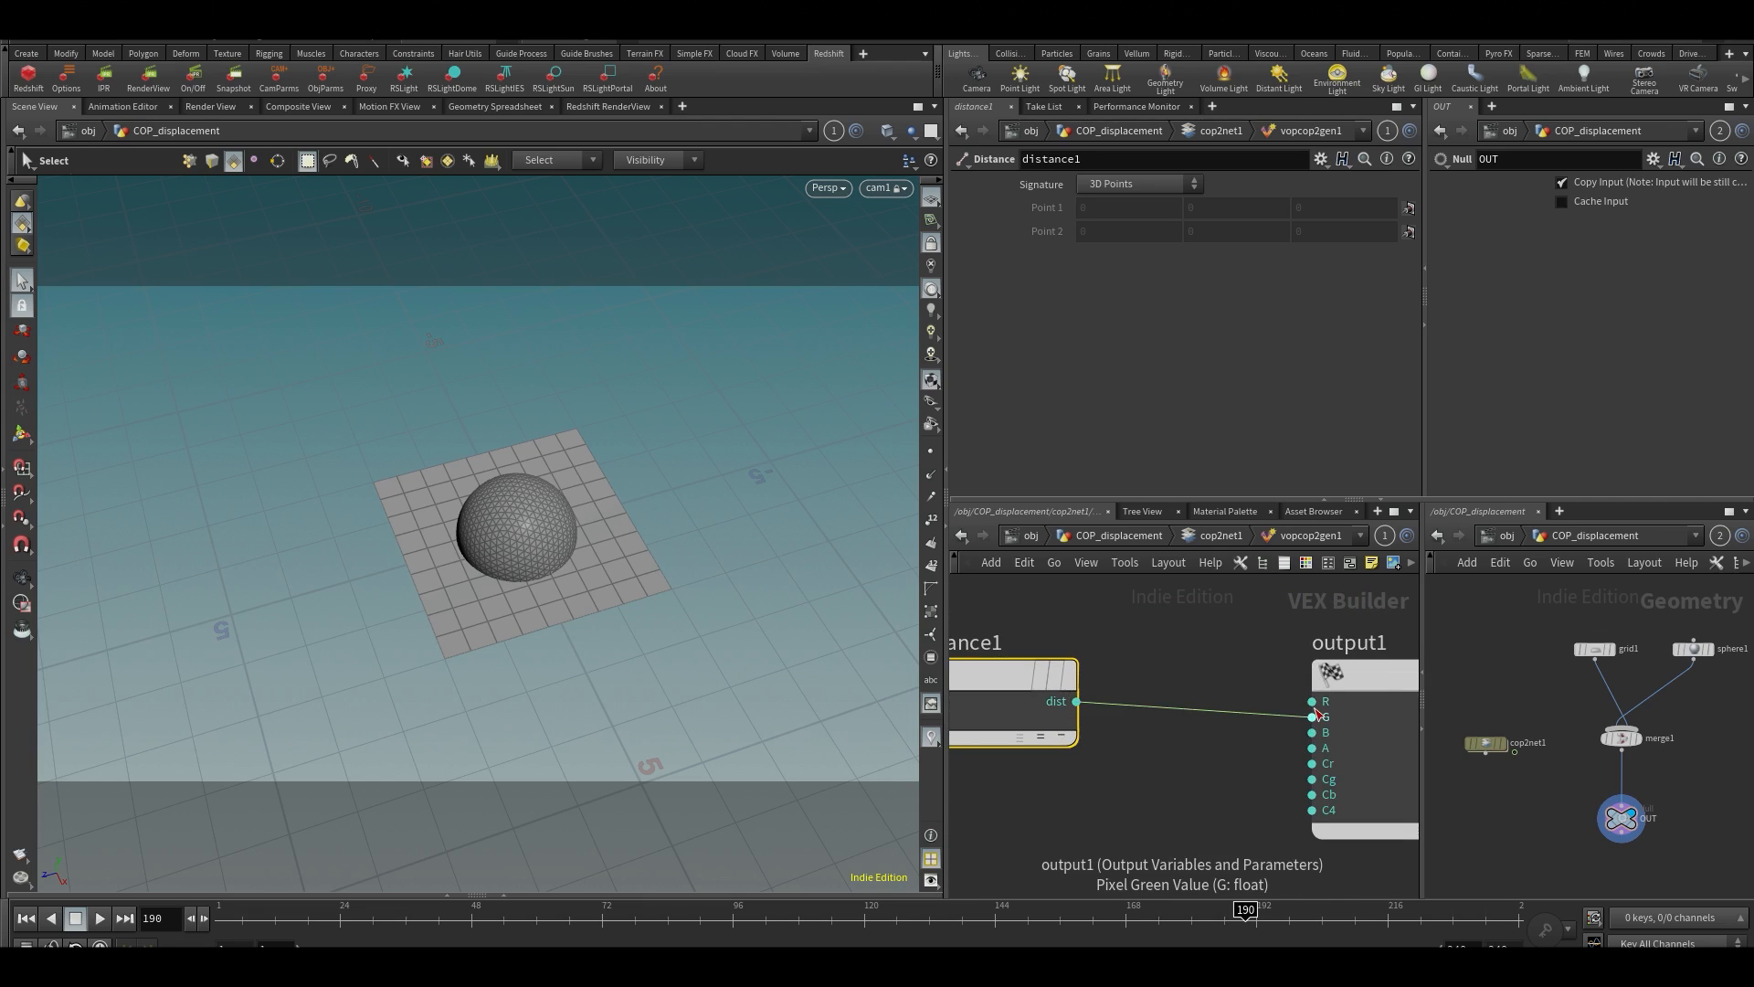
{"action": "key", "text": "Escape"}
{"action": "left_click", "coordinate": [1076, 702]}
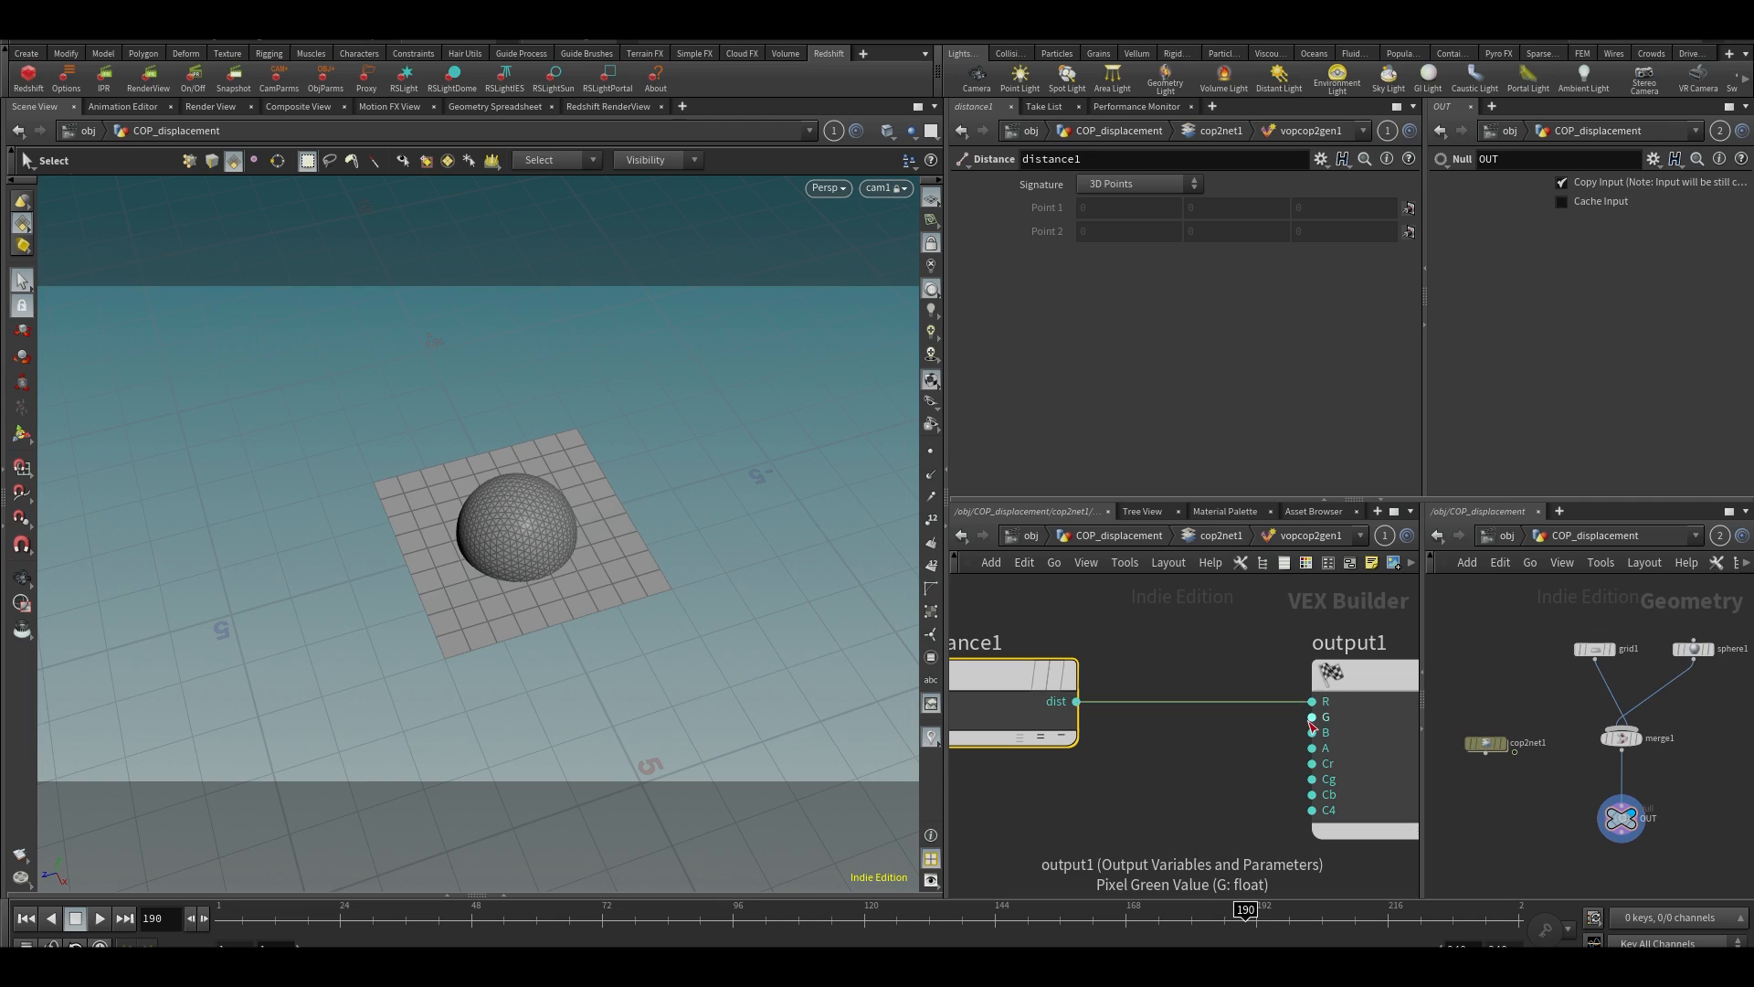
{"action": "left_click", "coordinate": [1076, 702]}
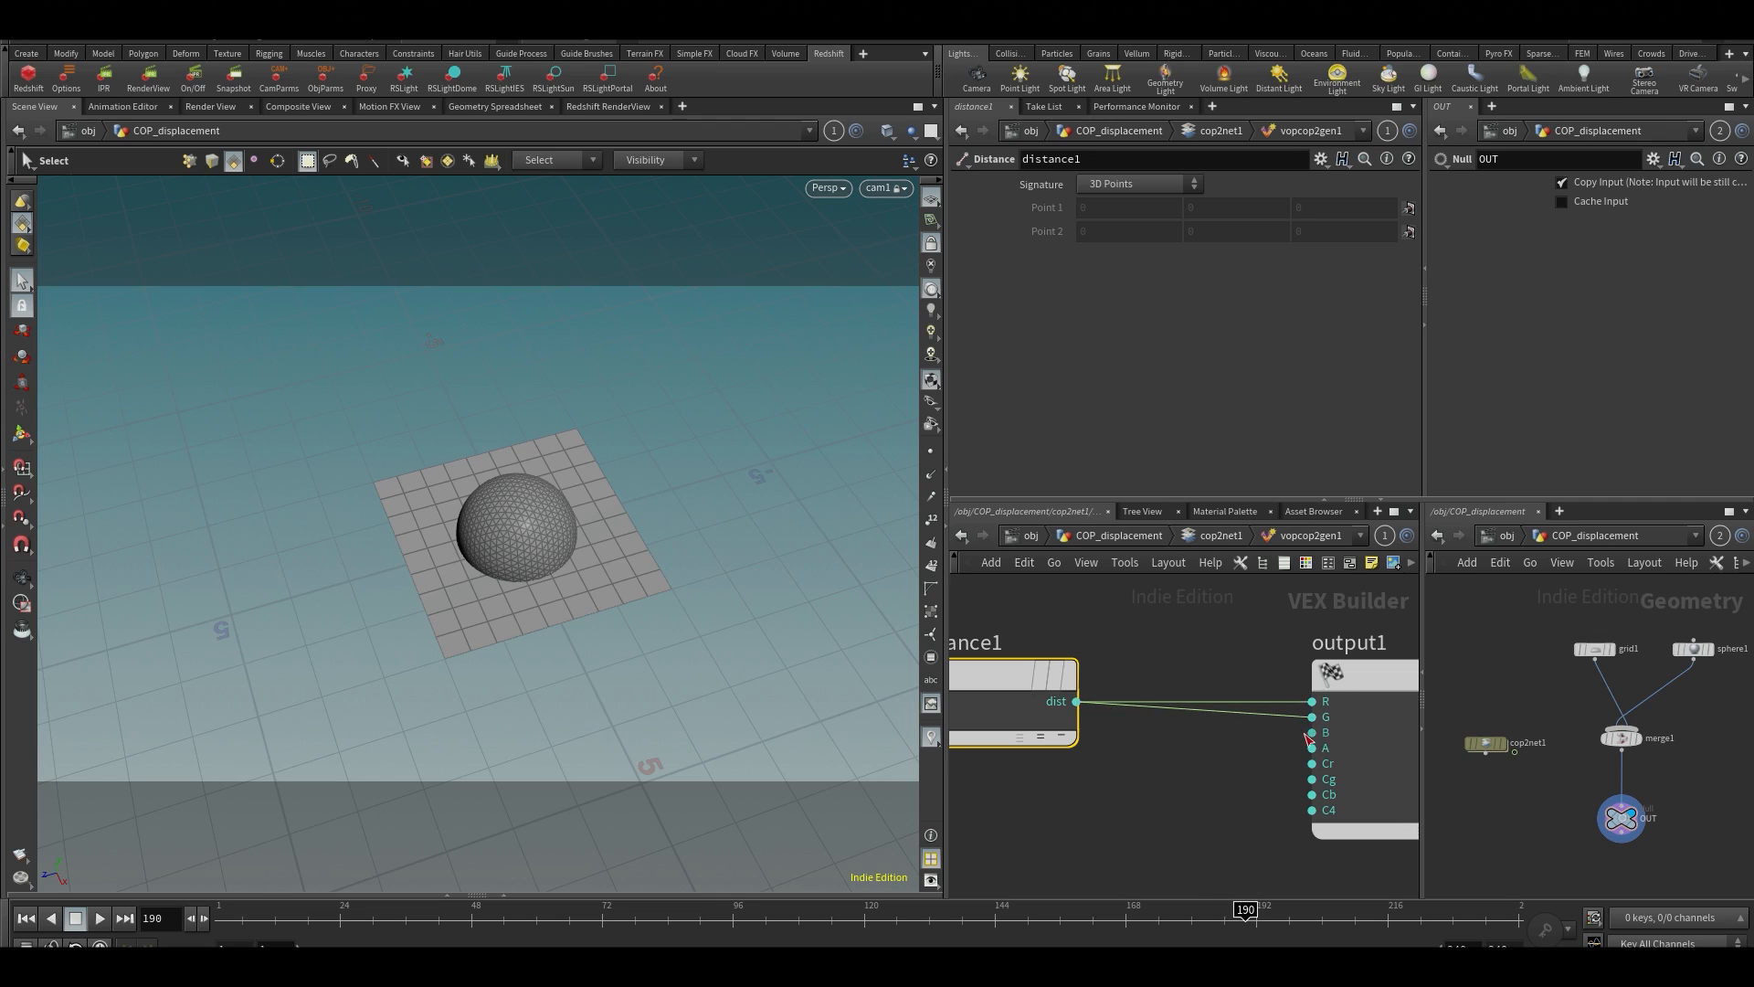
{"action": "left_click", "coordinate": [1312, 732]}
{"action": "left_click", "coordinate": [1076, 702]}
Override the image size of vopcop2gen1 to 1024 by 1024 and show the result in the Composite View
{"action": "key", "text": "u"}
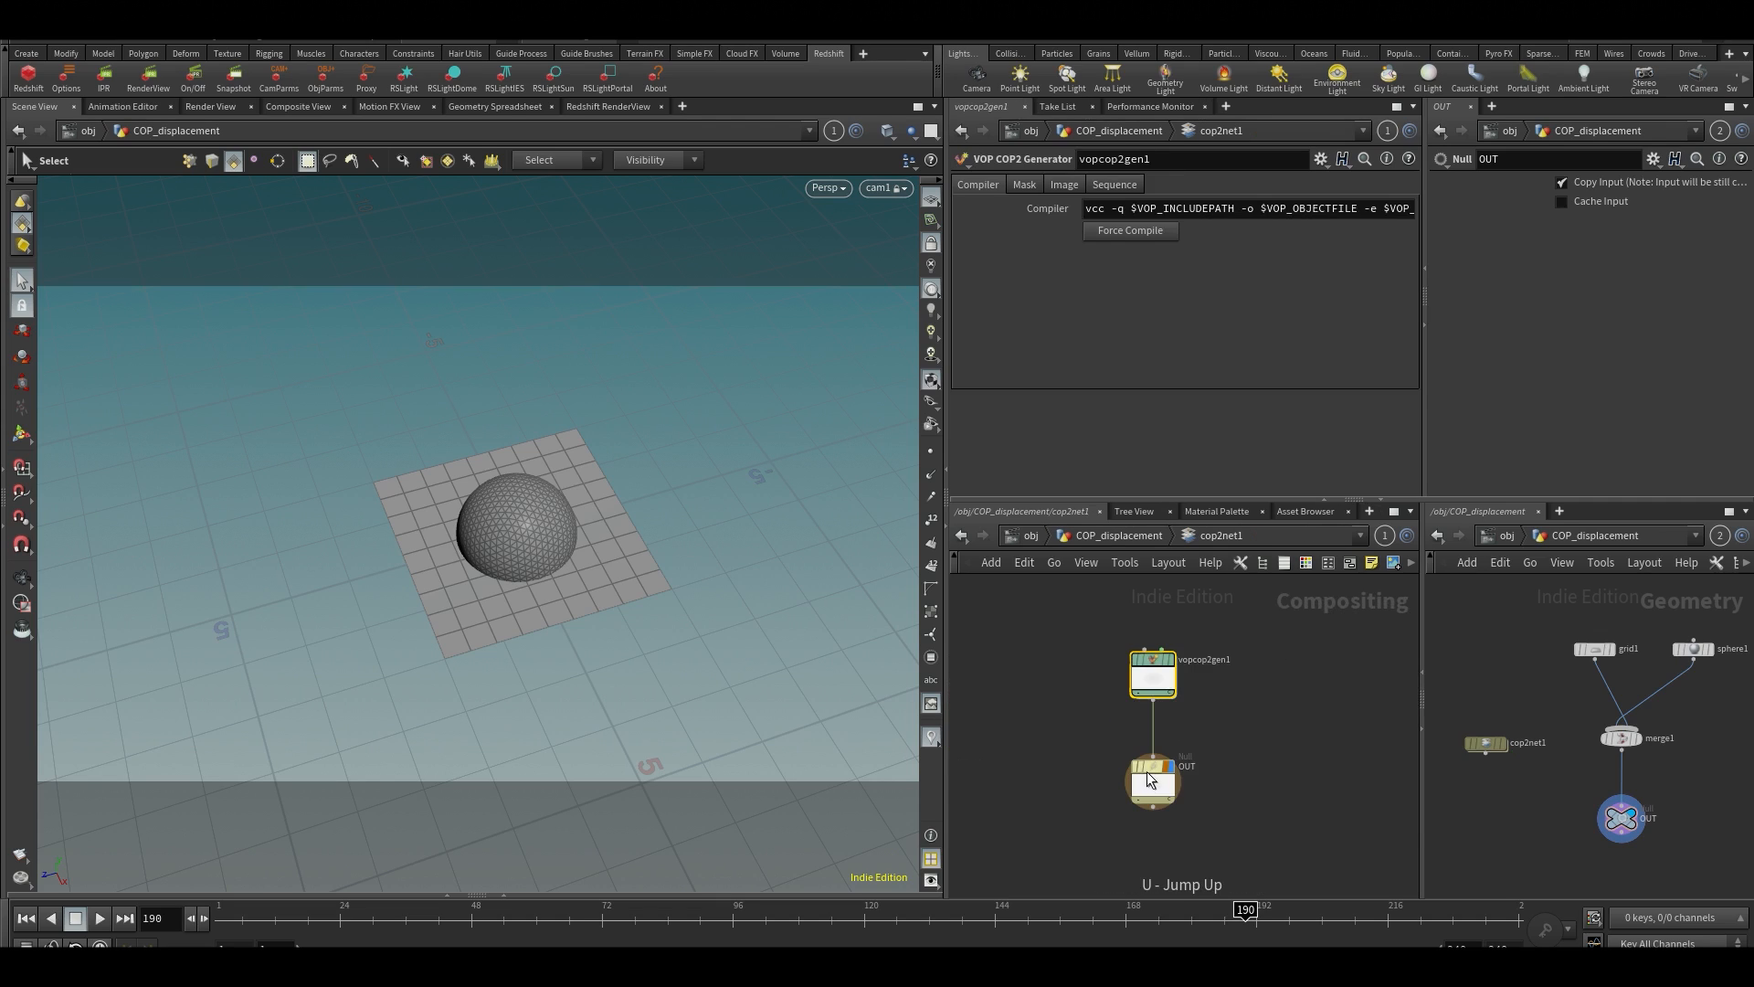
{"action": "middle_click_drag", "start_coordinate": [1121, 682], "coordinate": [1259, 691]}
{"action": "scroll", "coordinate": [1175, 667], "scroll_direction": "up", "scroll_amount": 2}
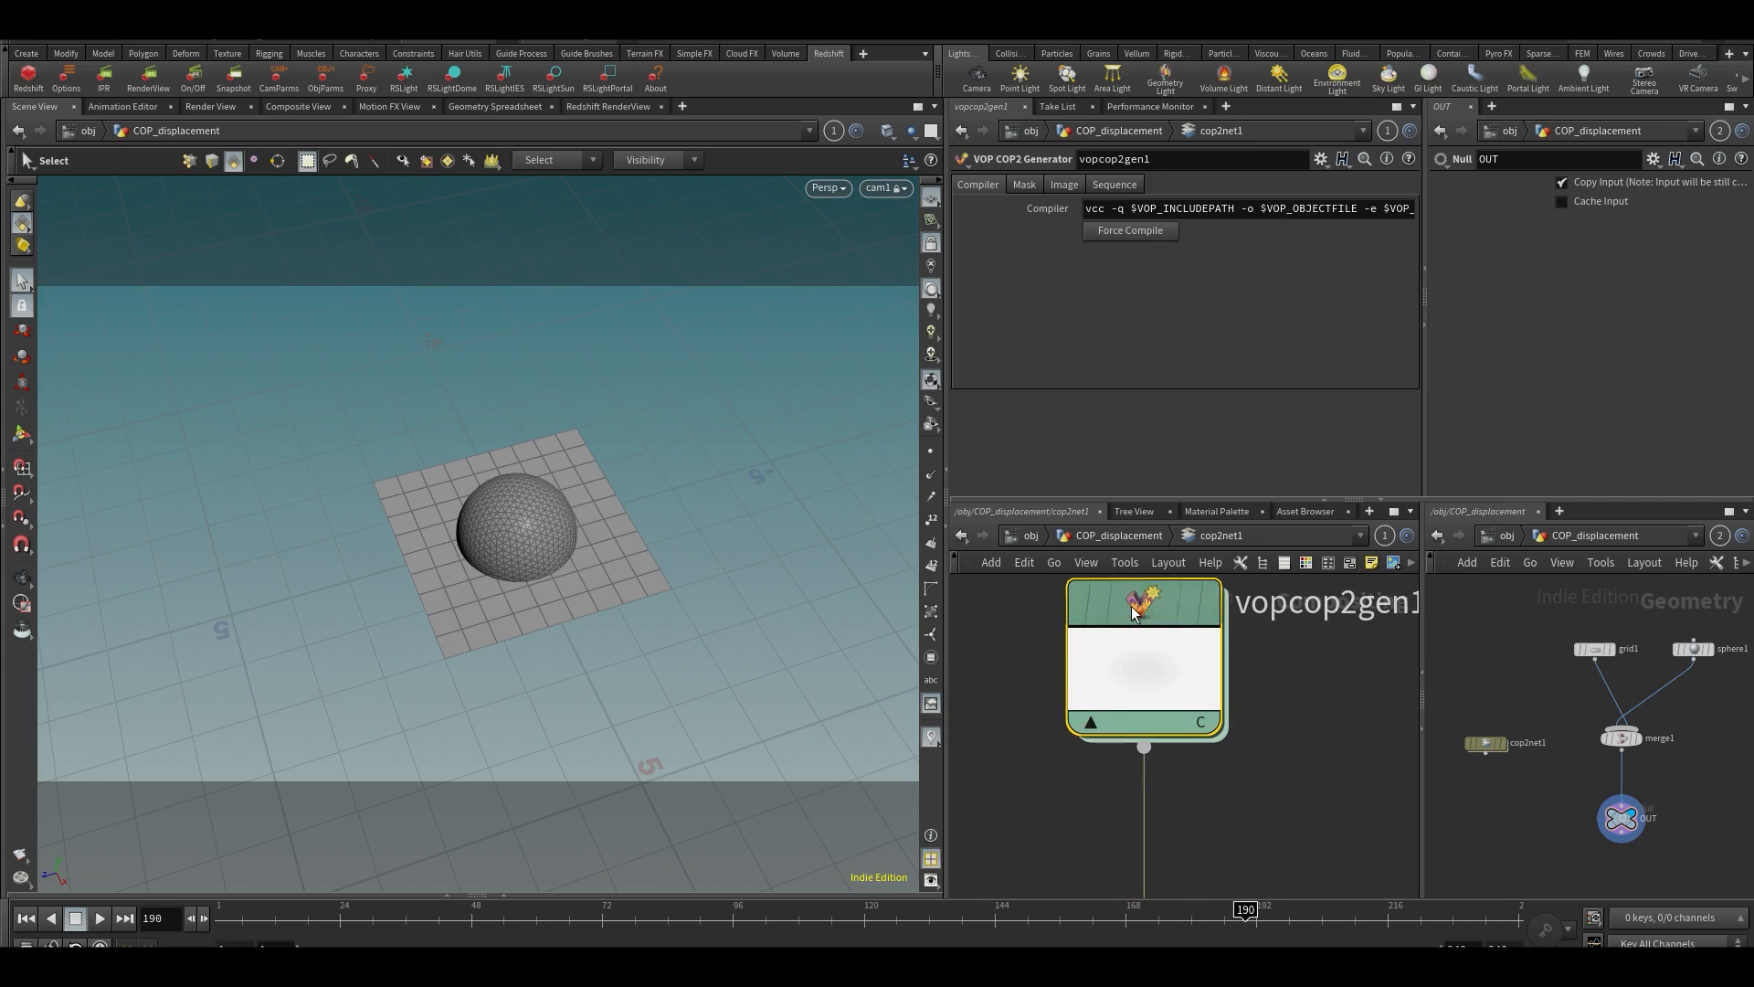
{"action": "left_click", "coordinate": [1064, 186]}
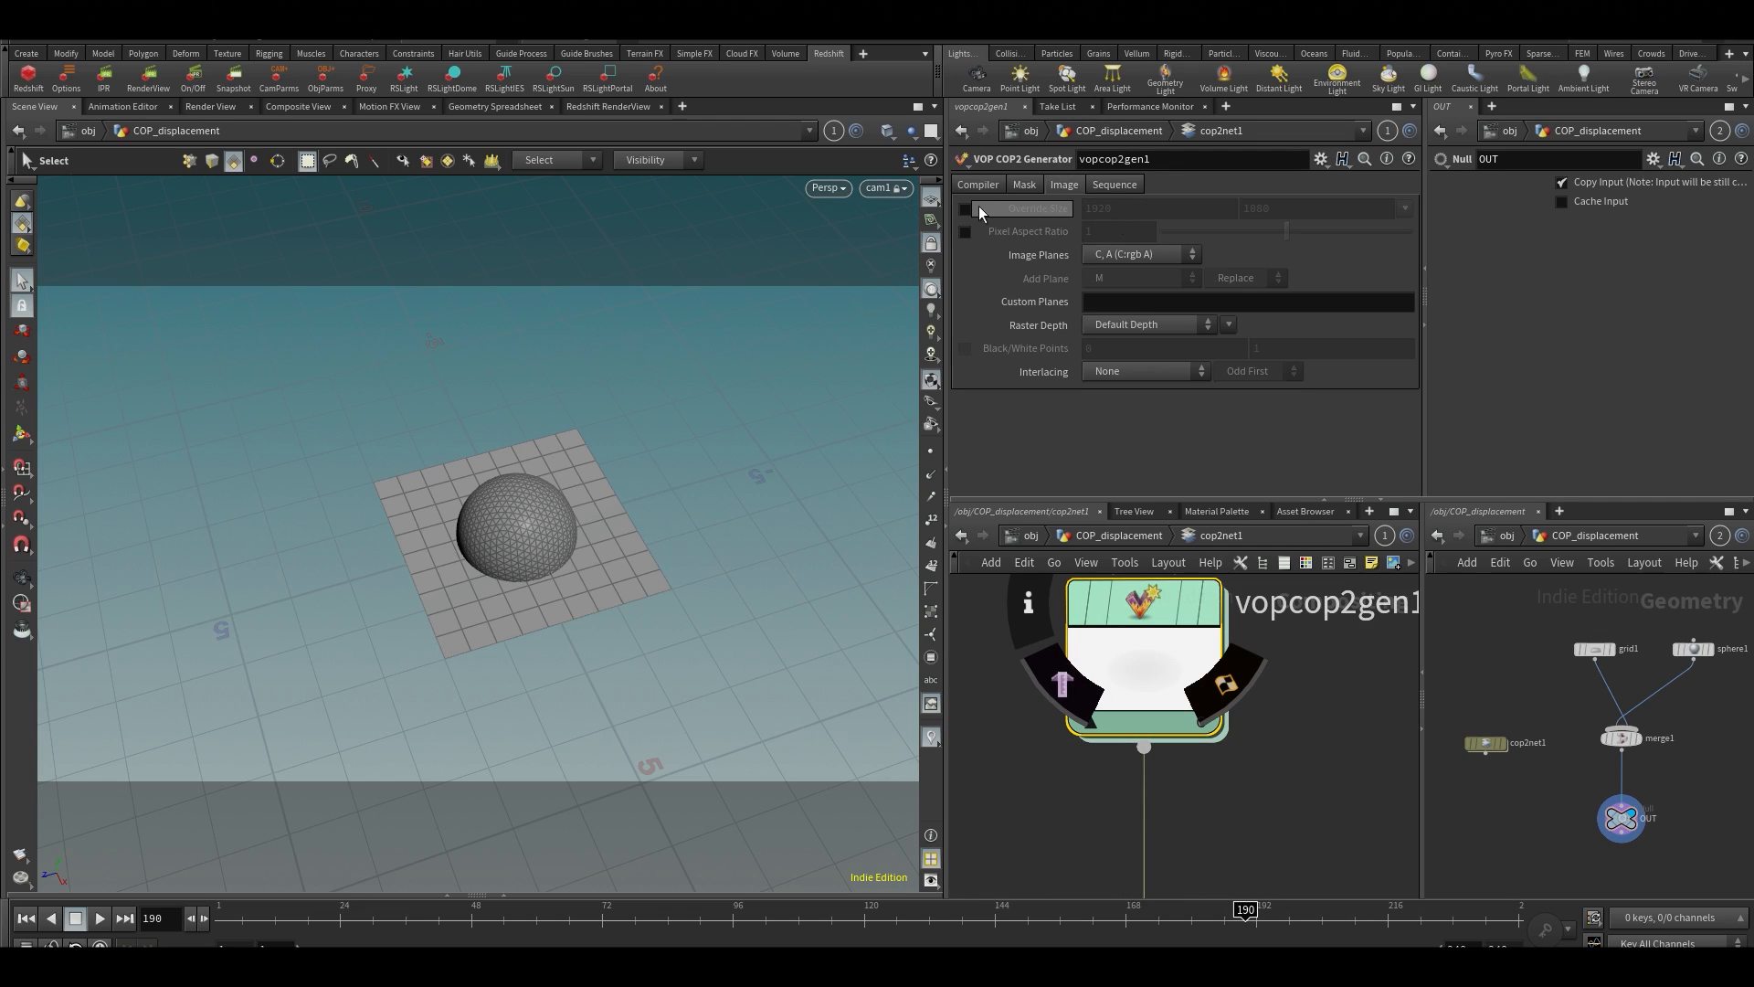
{"action": "left_click", "coordinate": [1181, 210]}
{"action": "type", "text": "1024"}
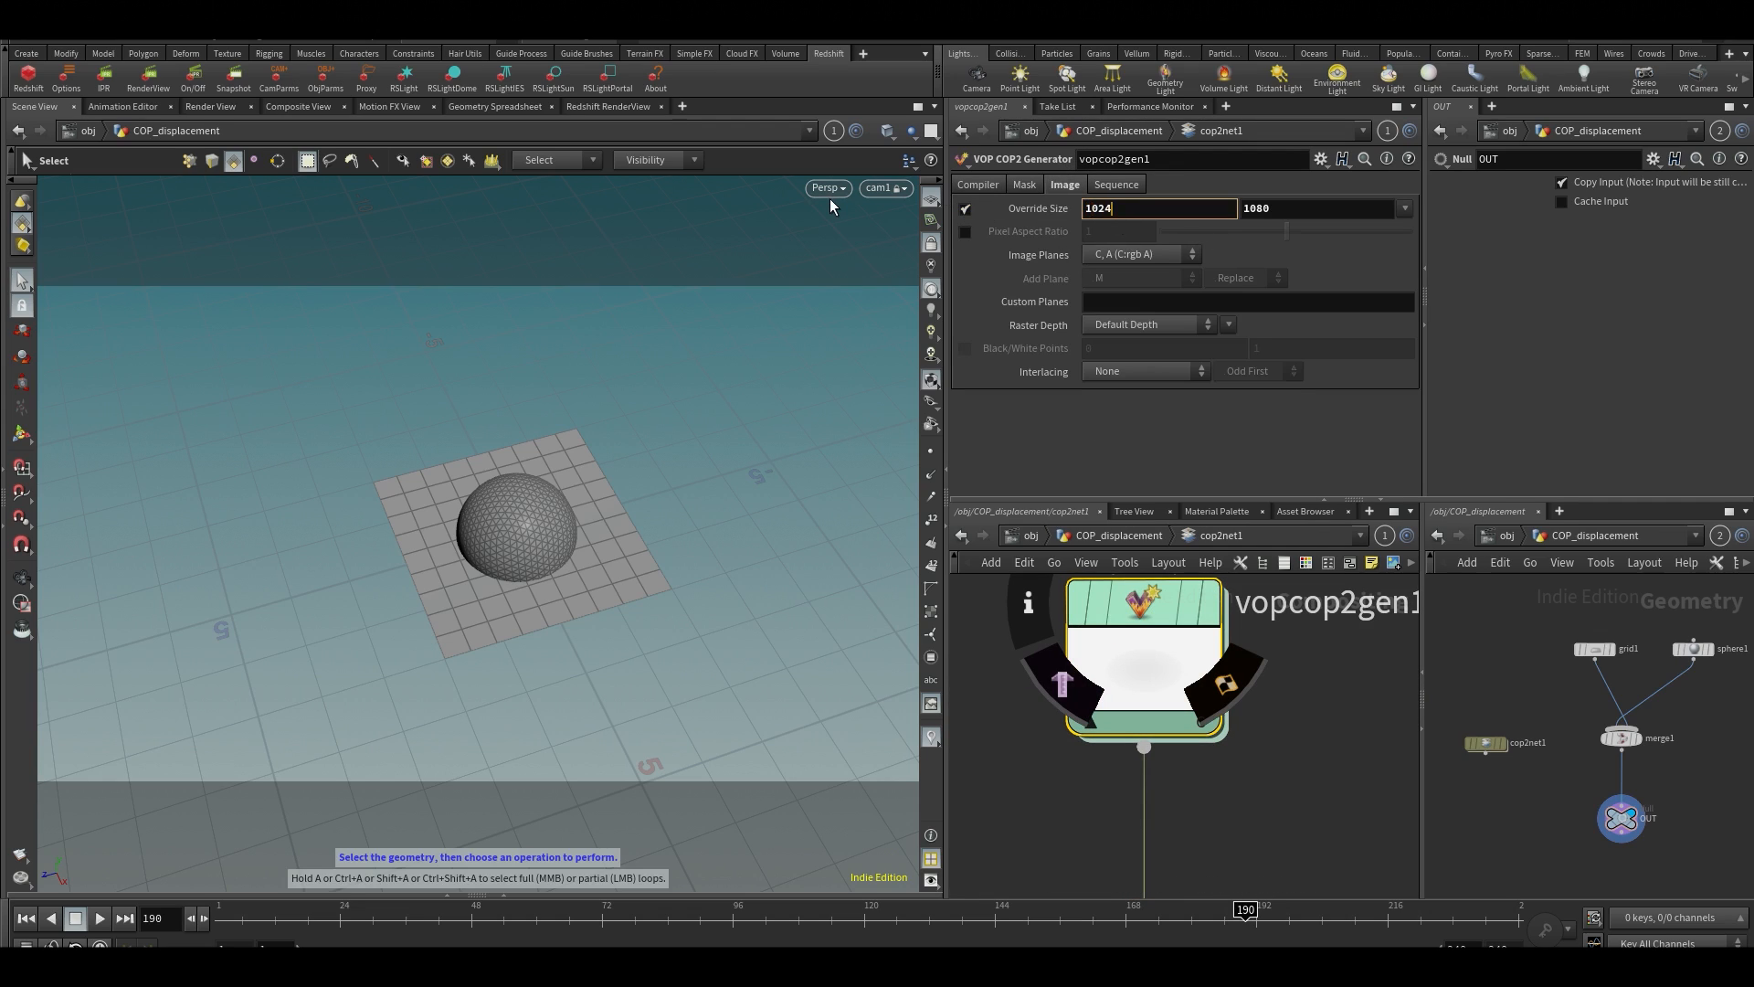
{"action": "key", "text": "Tab"}
{"action": "type", "text": "102"}
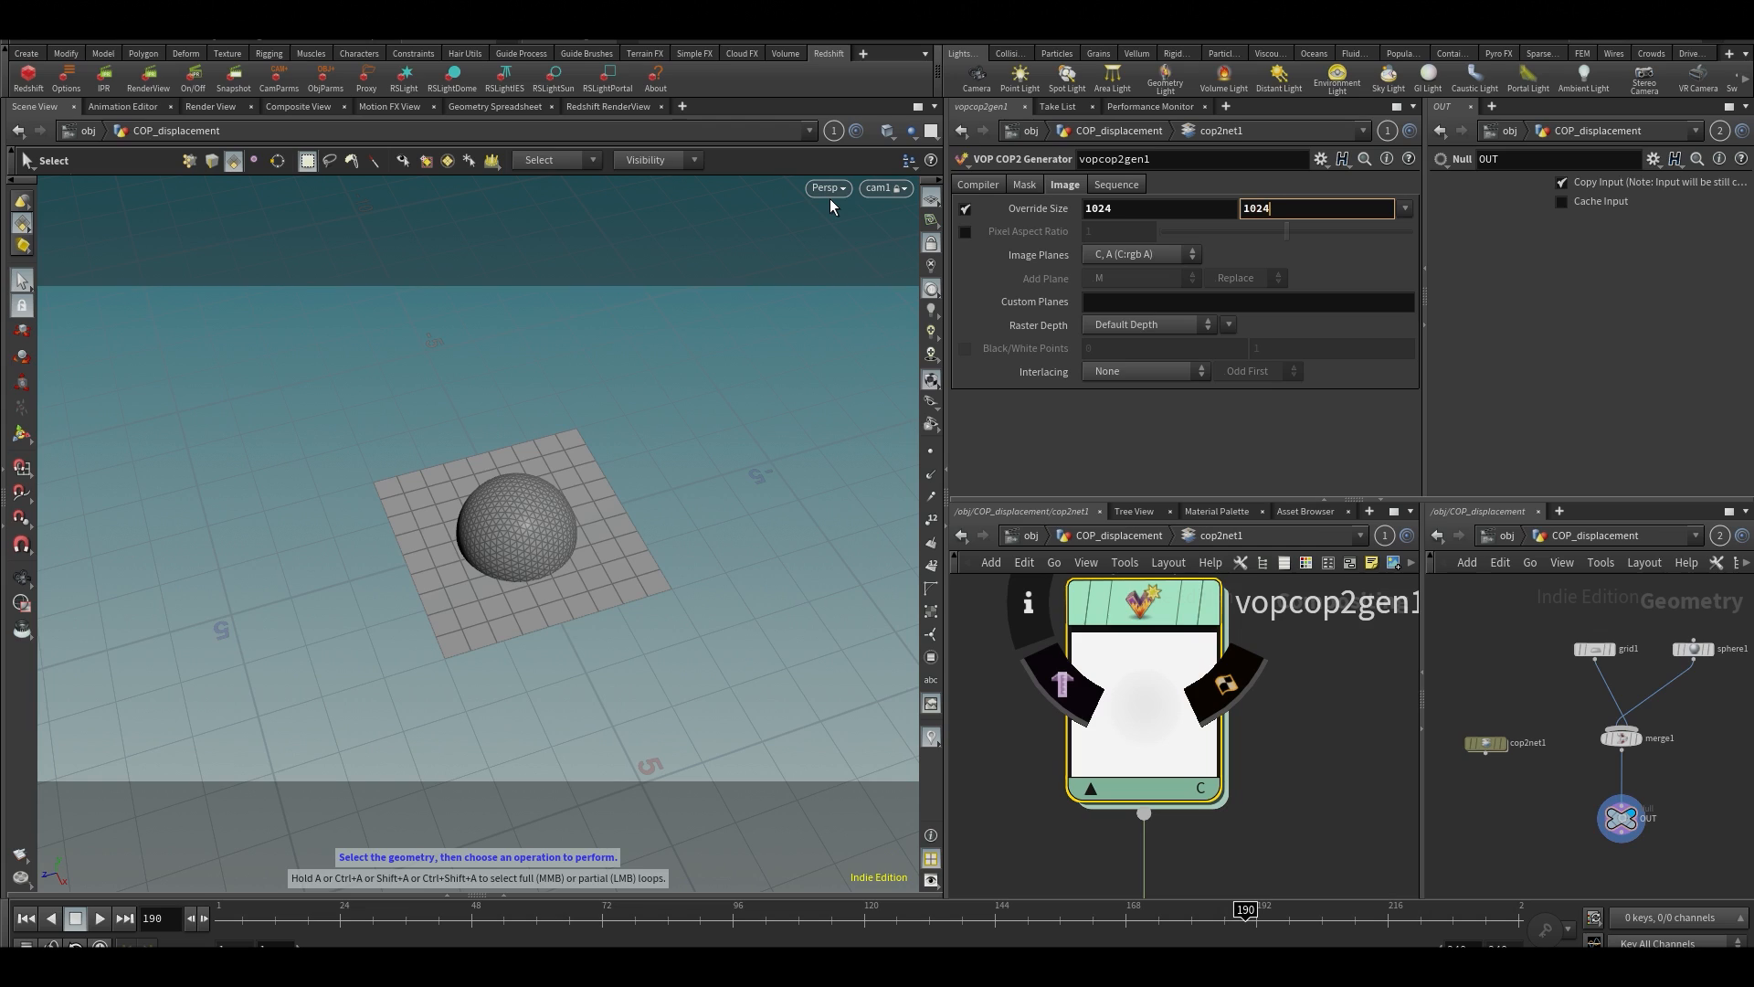
{"action": "type", "text": "4"}
{"action": "key", "text": "Return"}
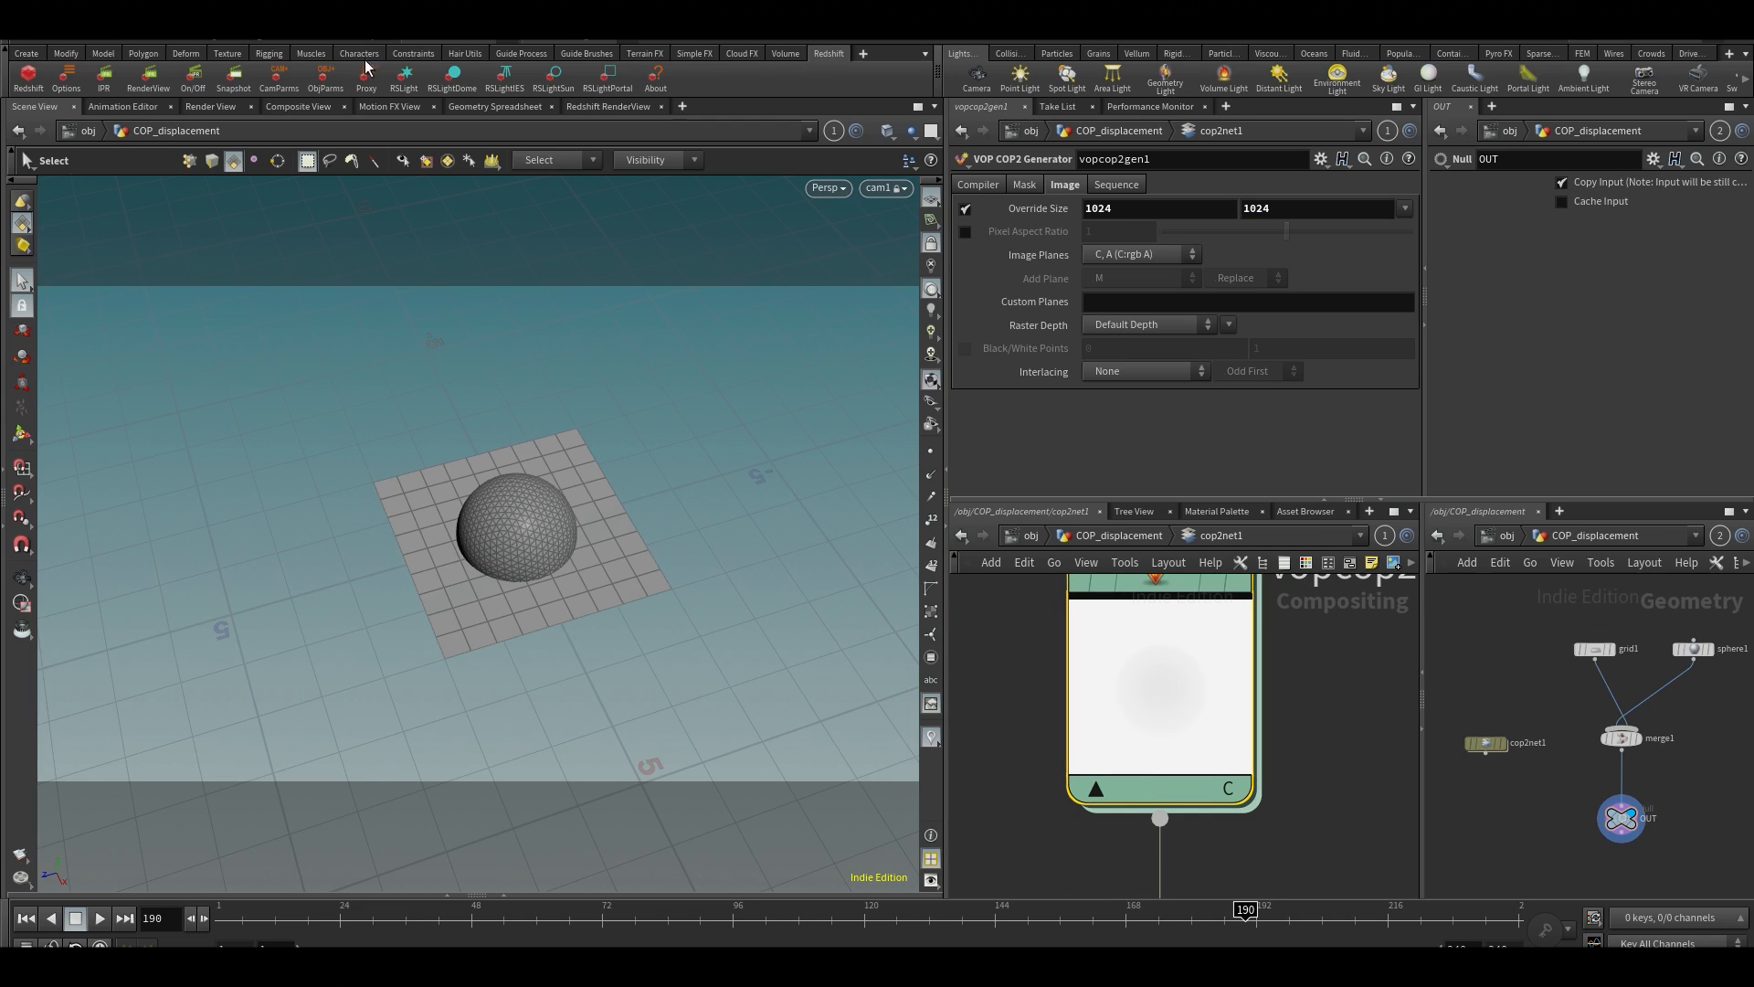
{"action": "left_click", "coordinate": [303, 107]}
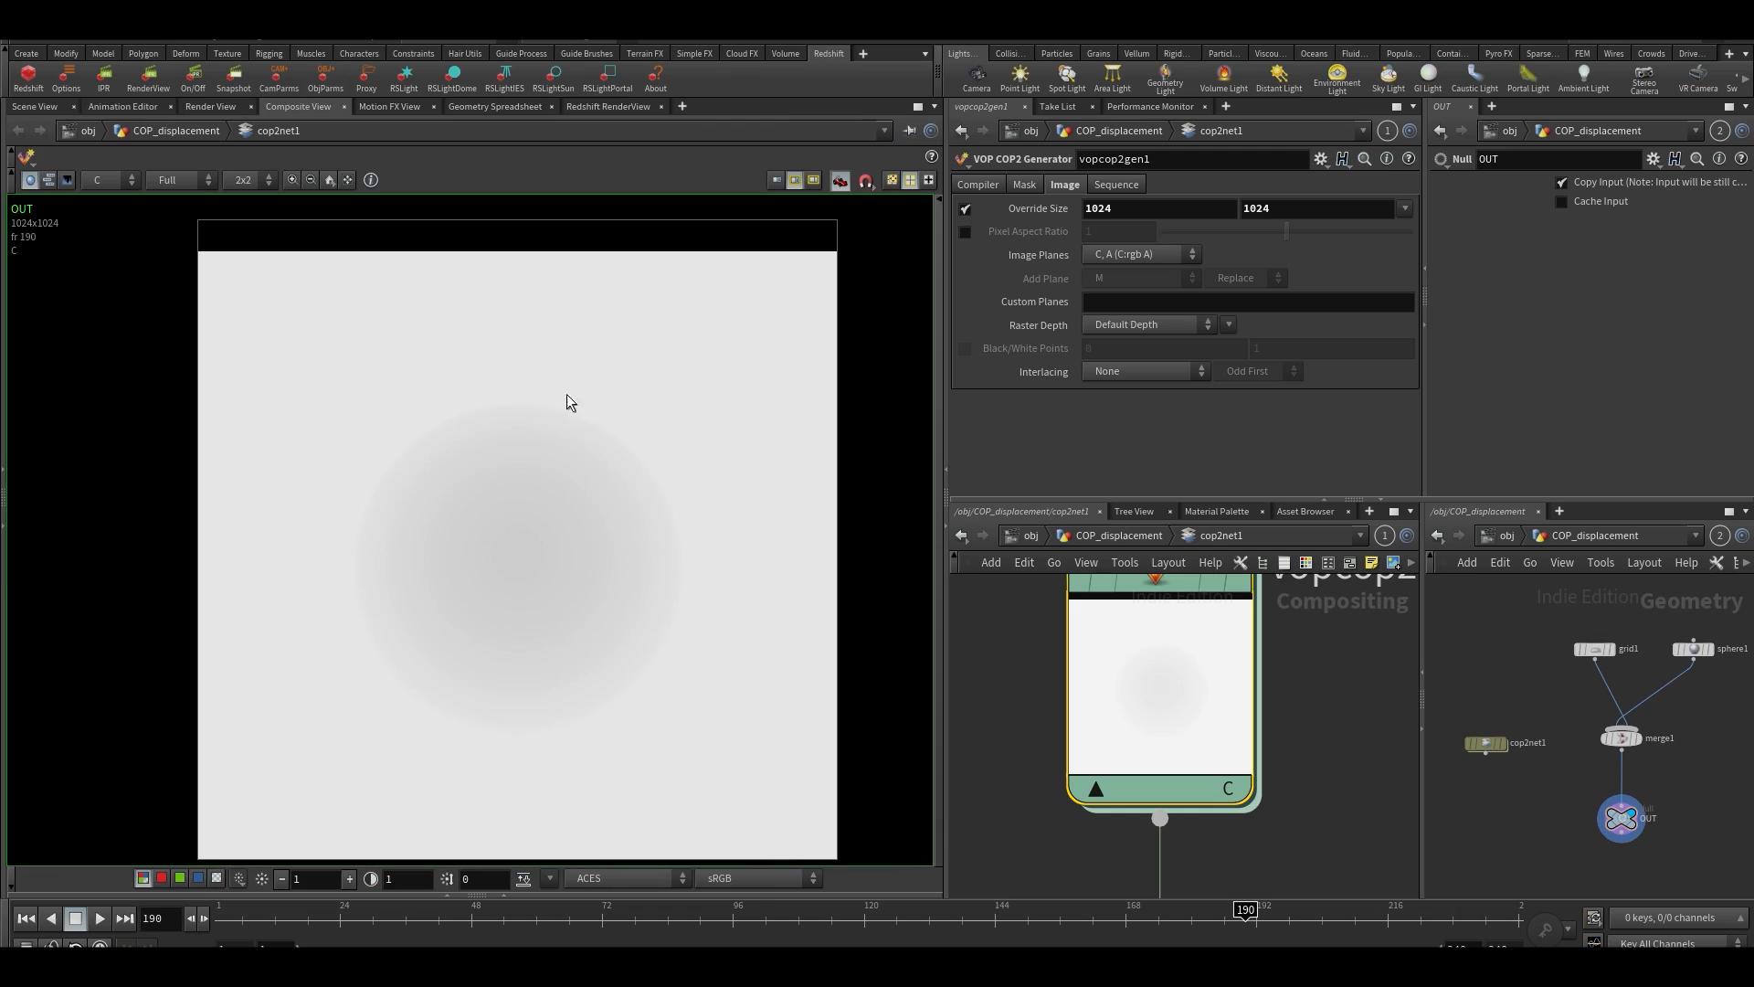
Go back inside vopcop2gen1 and cut the three wires between distance1 and output1
{"action": "double_click", "coordinate": [1128, 658]}
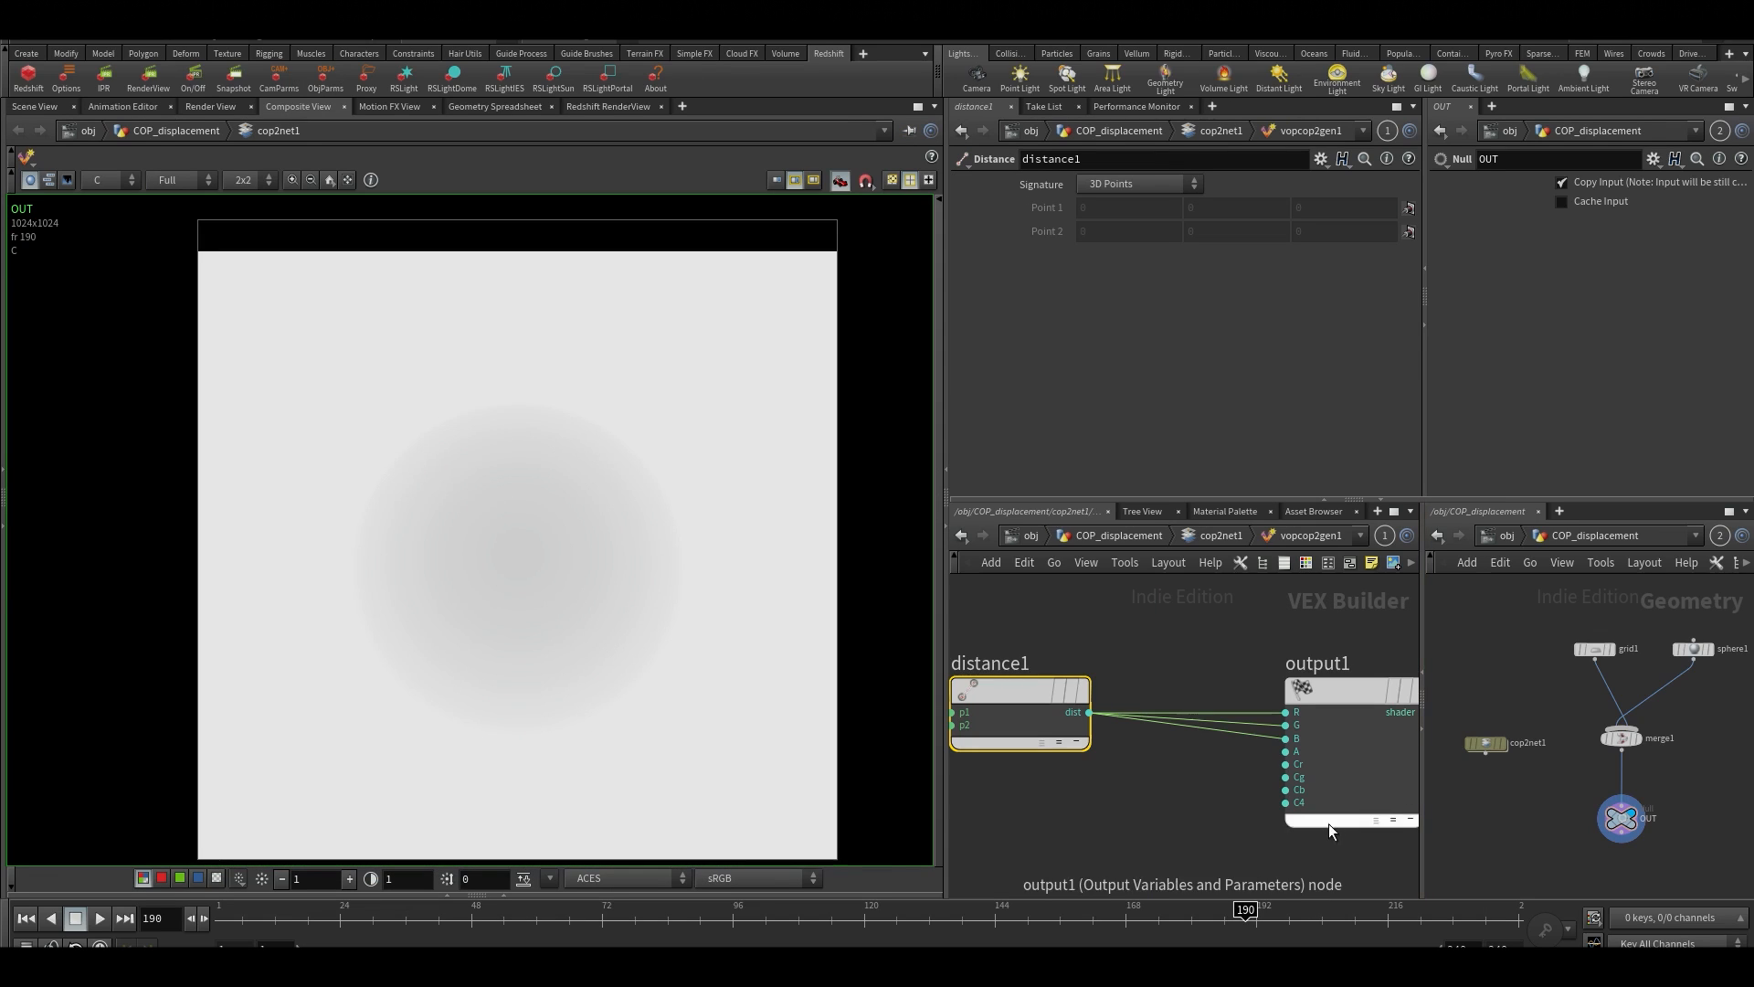
{"action": "middle_click_drag", "start_coordinate": [1151, 802], "coordinate": [1068, 740]}
{"action": "scroll", "coordinate": [1068, 740], "scroll_direction": "down", "scroll_amount": 2}
{"action": "left_click_drag", "start_coordinate": [1211, 645], "coordinate": [1361, 669]}
{"action": "left_click", "coordinate": [1253, 760]}
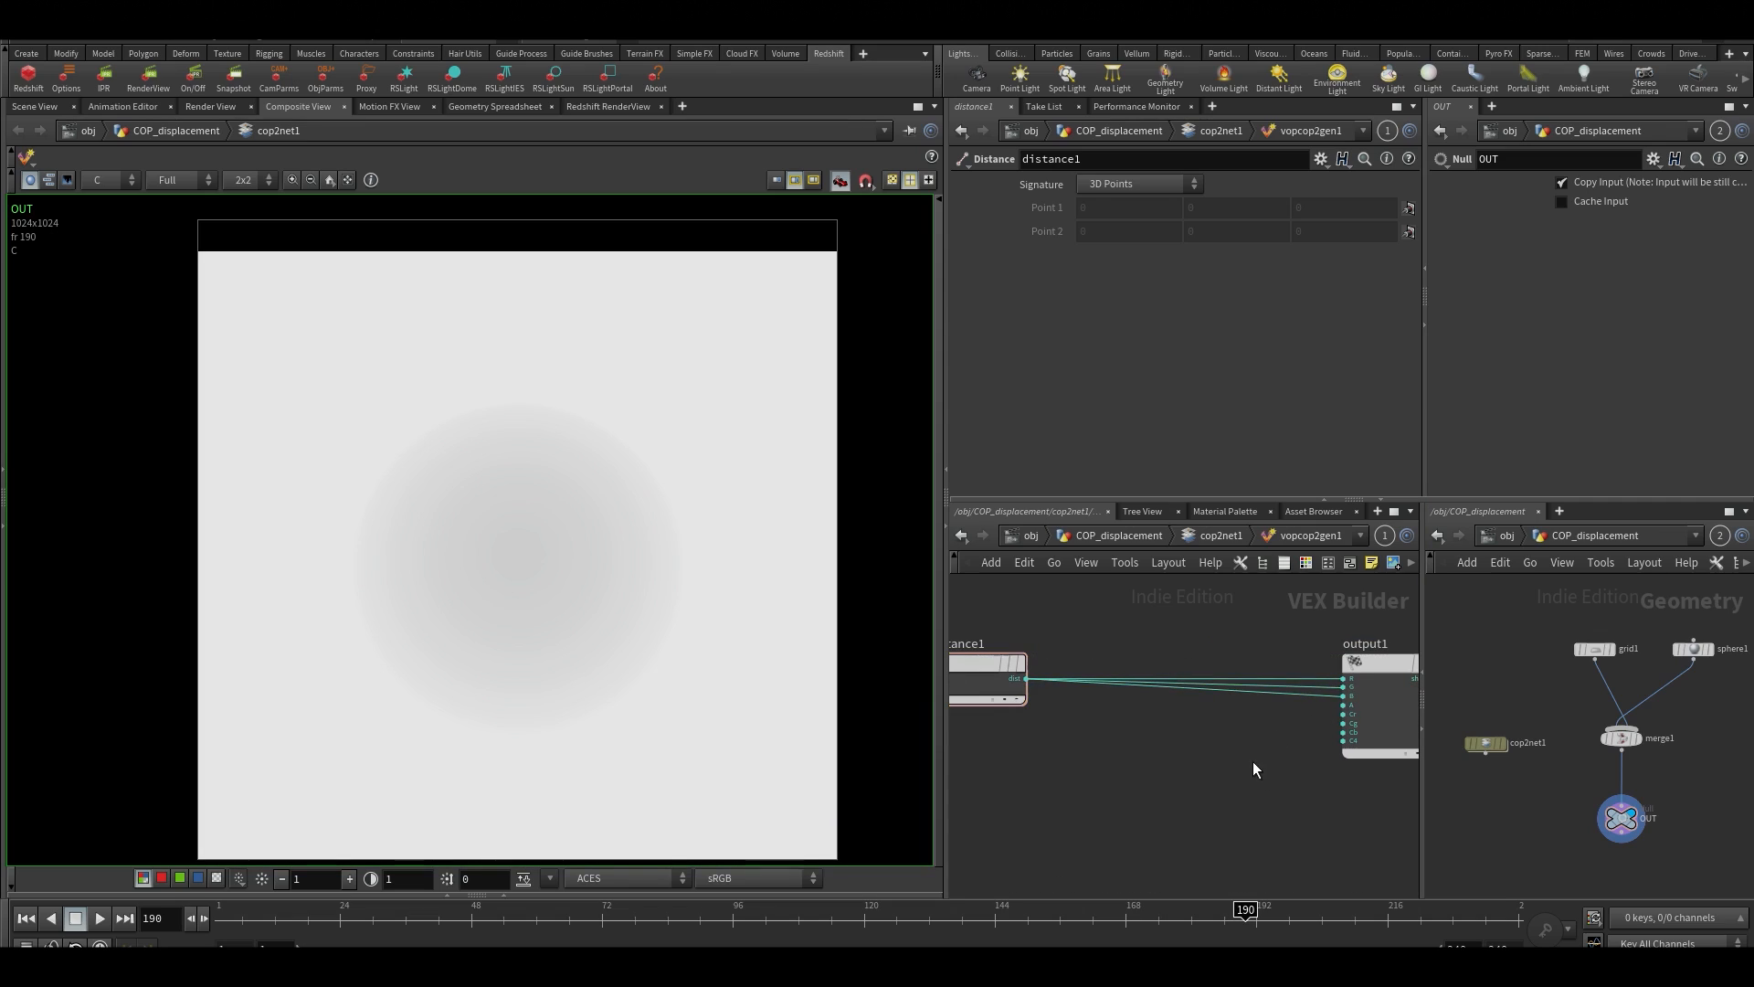
{"action": "key", "text": "y"}
{"action": "left_click_drag", "start_coordinate": [1246, 762], "coordinate": [1275, 664]}
Add a Fit Range node between distance1 and output1 and connect distance1's dist output to its val input
{"action": "key", "text": "Tab"}
{"action": "type", "text": "fit"}
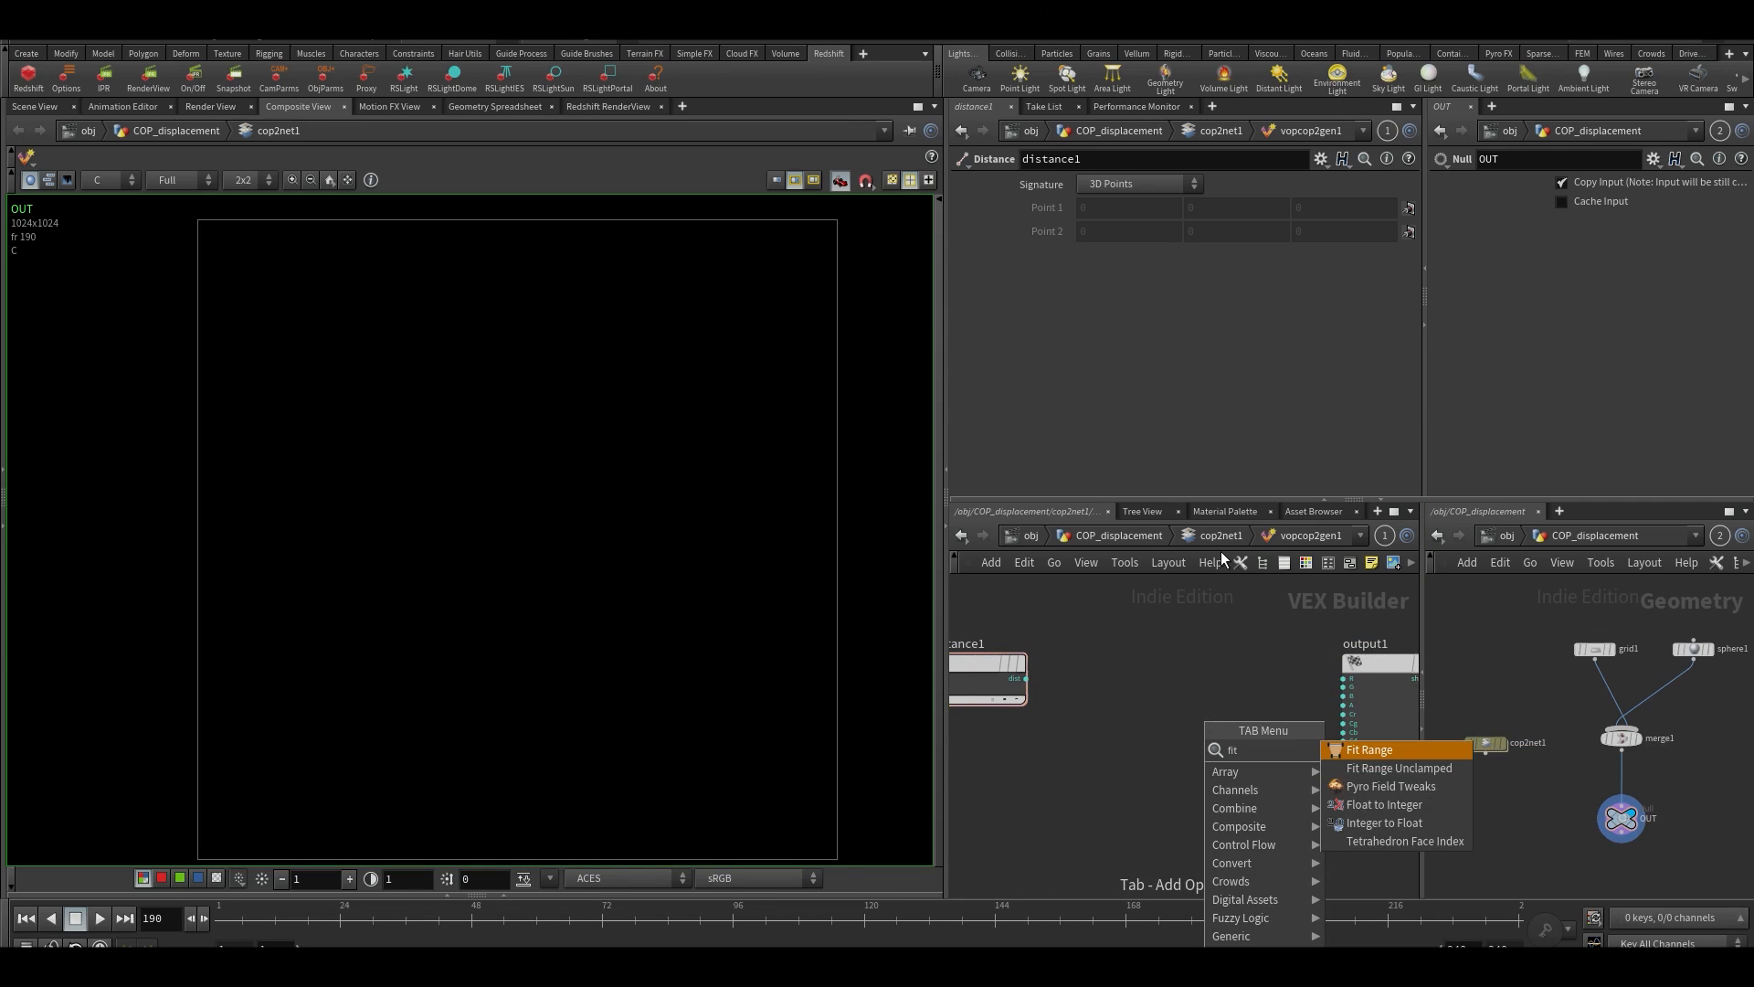
{"action": "key", "text": "Return"}
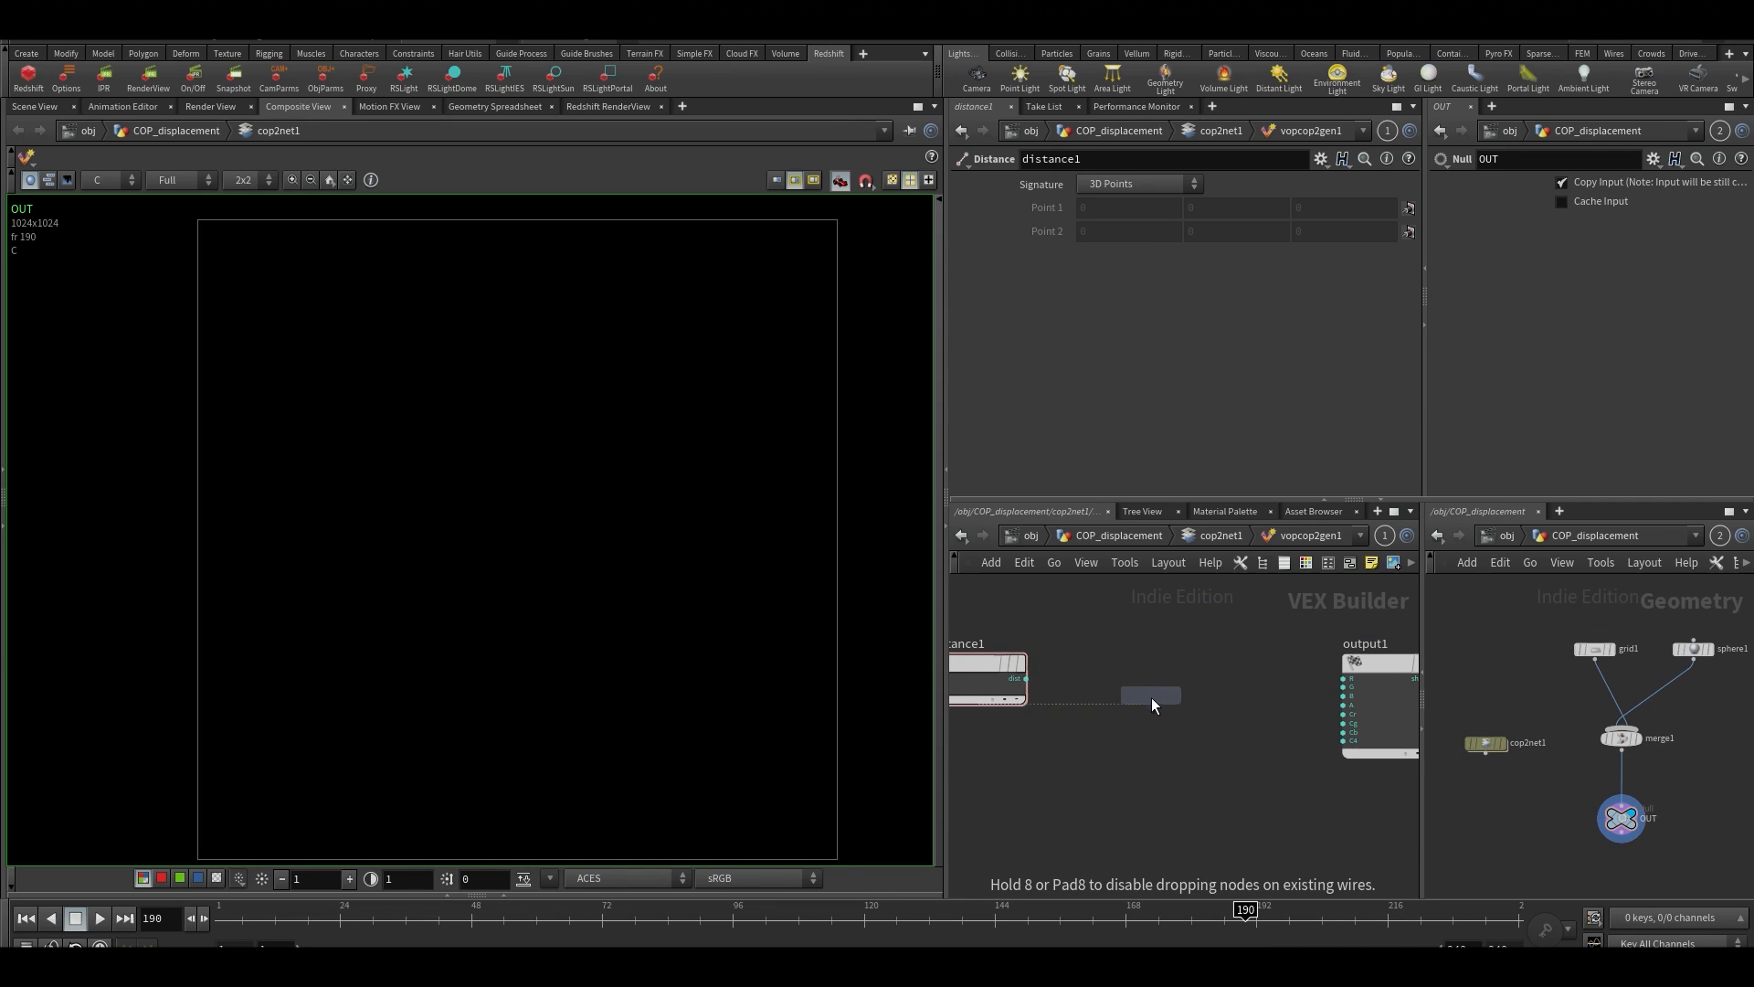
{"action": "left_click", "coordinate": [1153, 699]}
{"action": "scroll", "coordinate": [1078, 696], "scroll_direction": "up", "scroll_amount": 2}
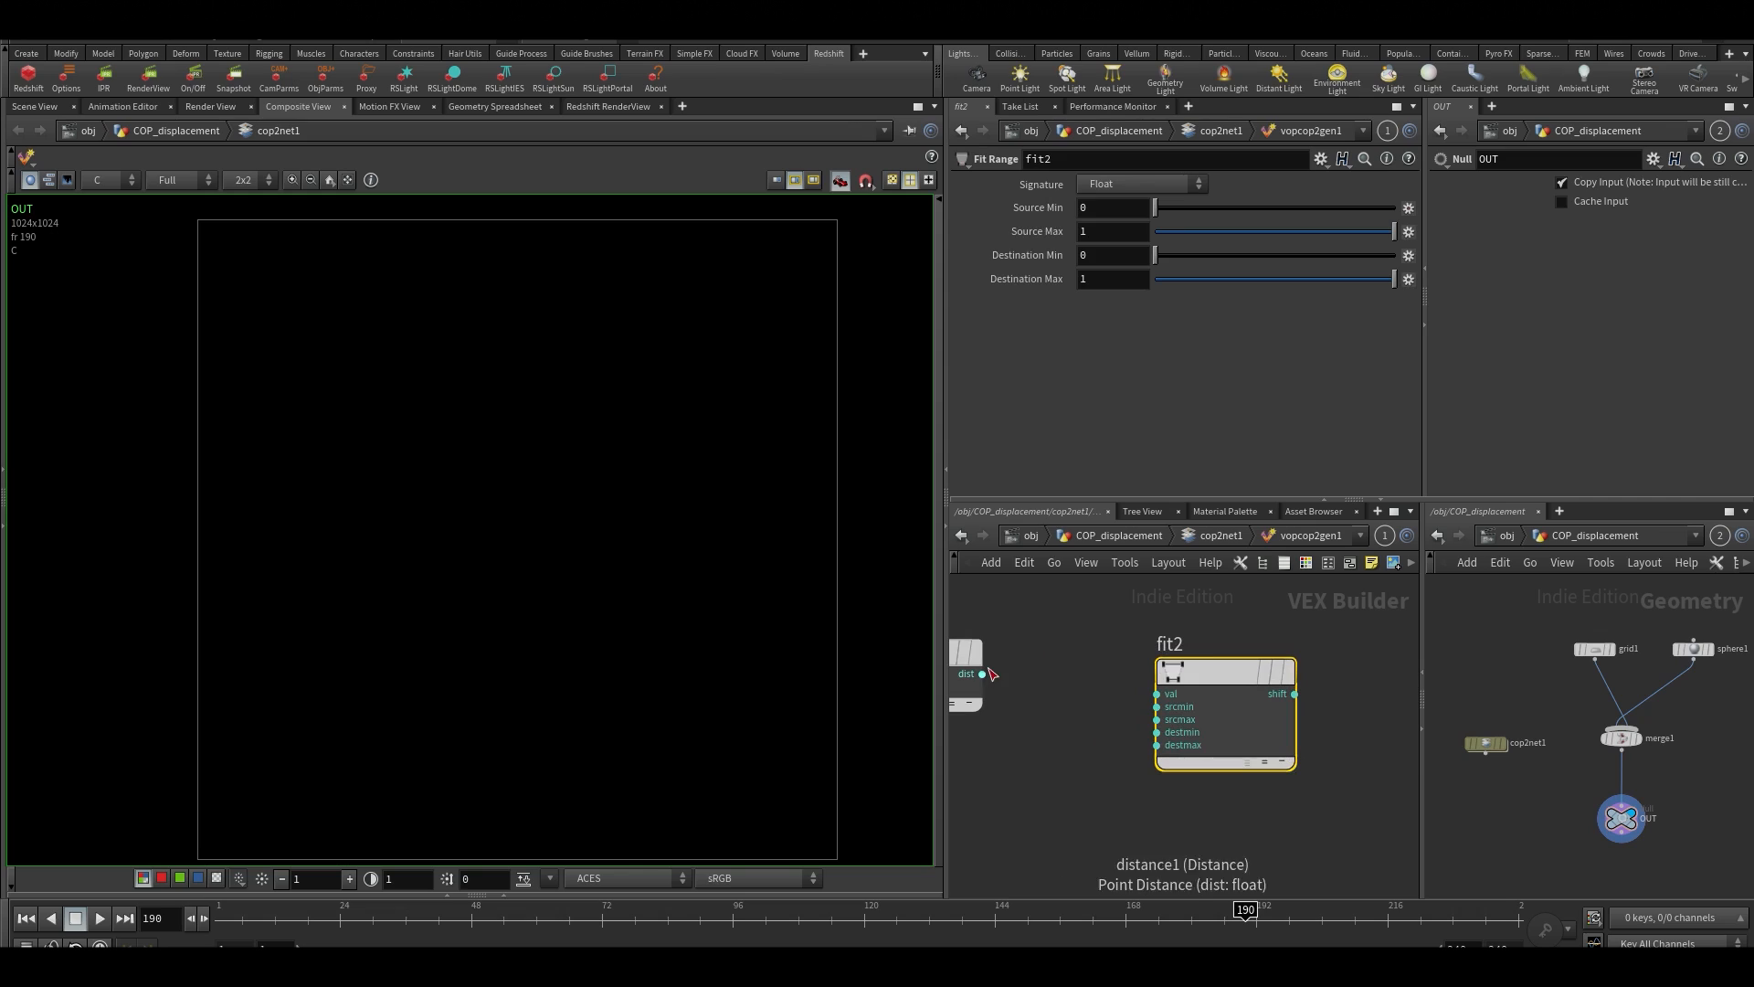
{"action": "left_click", "coordinate": [982, 673]}
{"action": "left_click", "coordinate": [1157, 694]}
{"action": "middle_click_drag", "start_coordinate": [1182, 622], "coordinate": [1075, 641]}
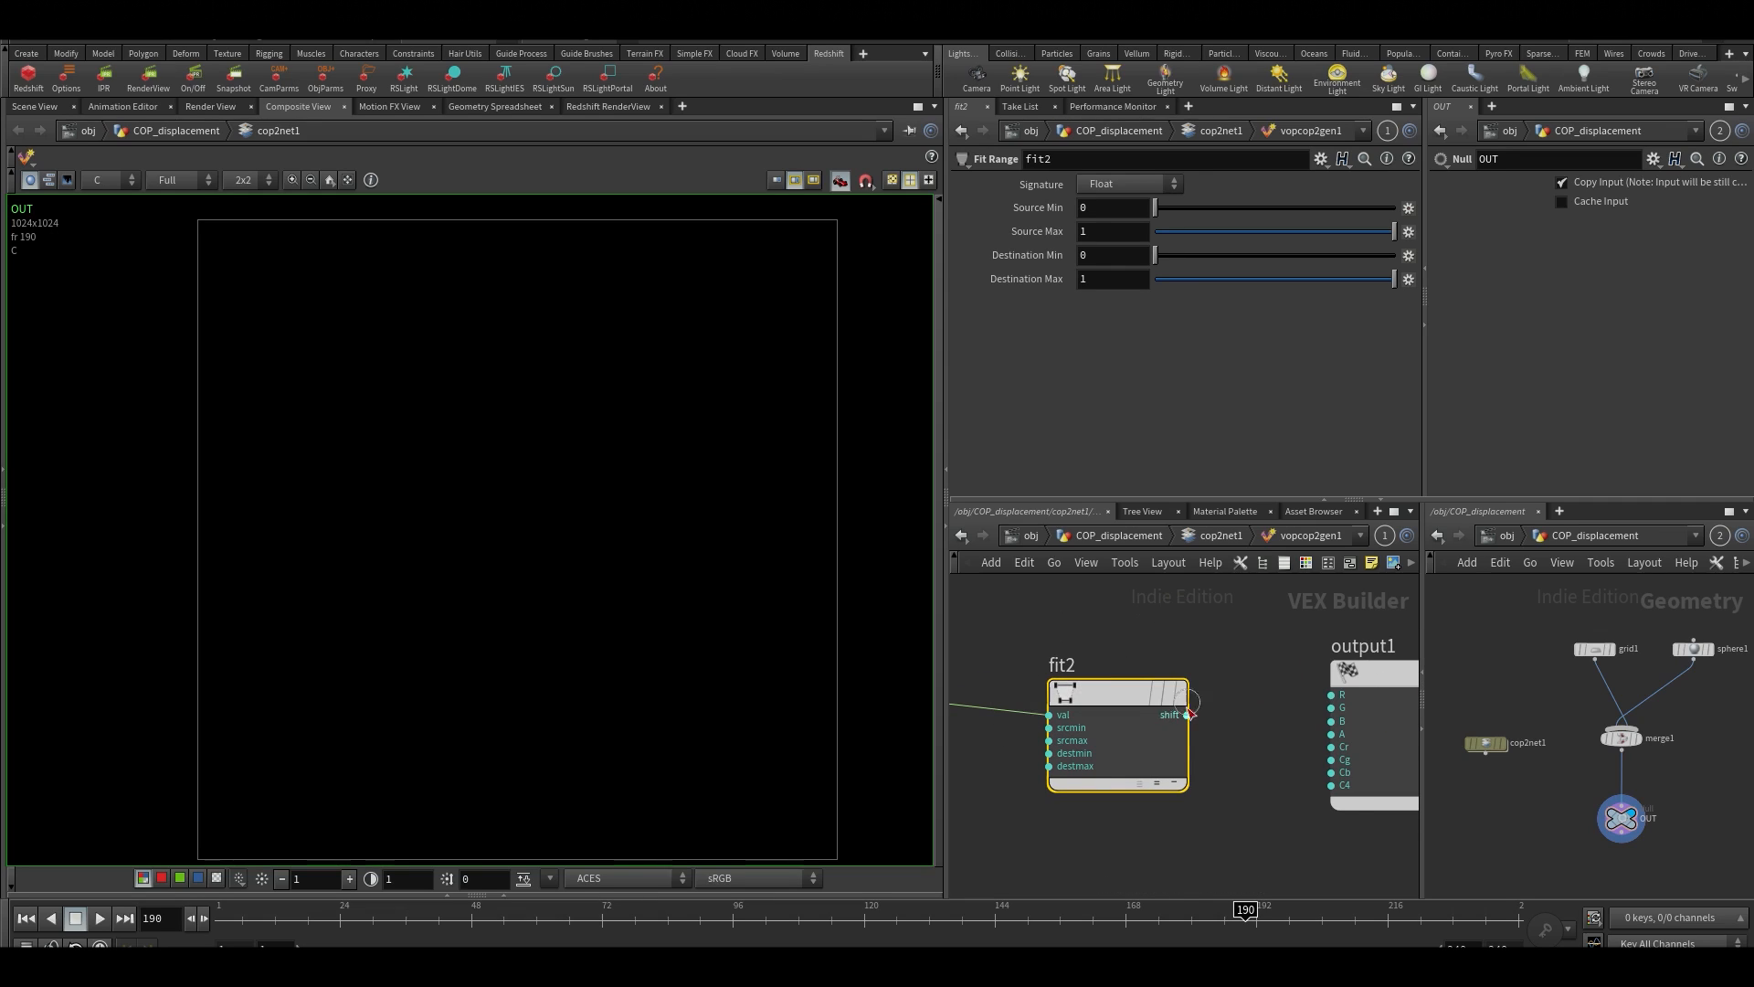
Connect the shift output of fit2 to the R, G and B inputs of output1
{"action": "left_click", "coordinate": [1187, 714]}
{"action": "left_click", "coordinate": [1343, 694]}
{"action": "left_click", "coordinate": [1332, 708]}
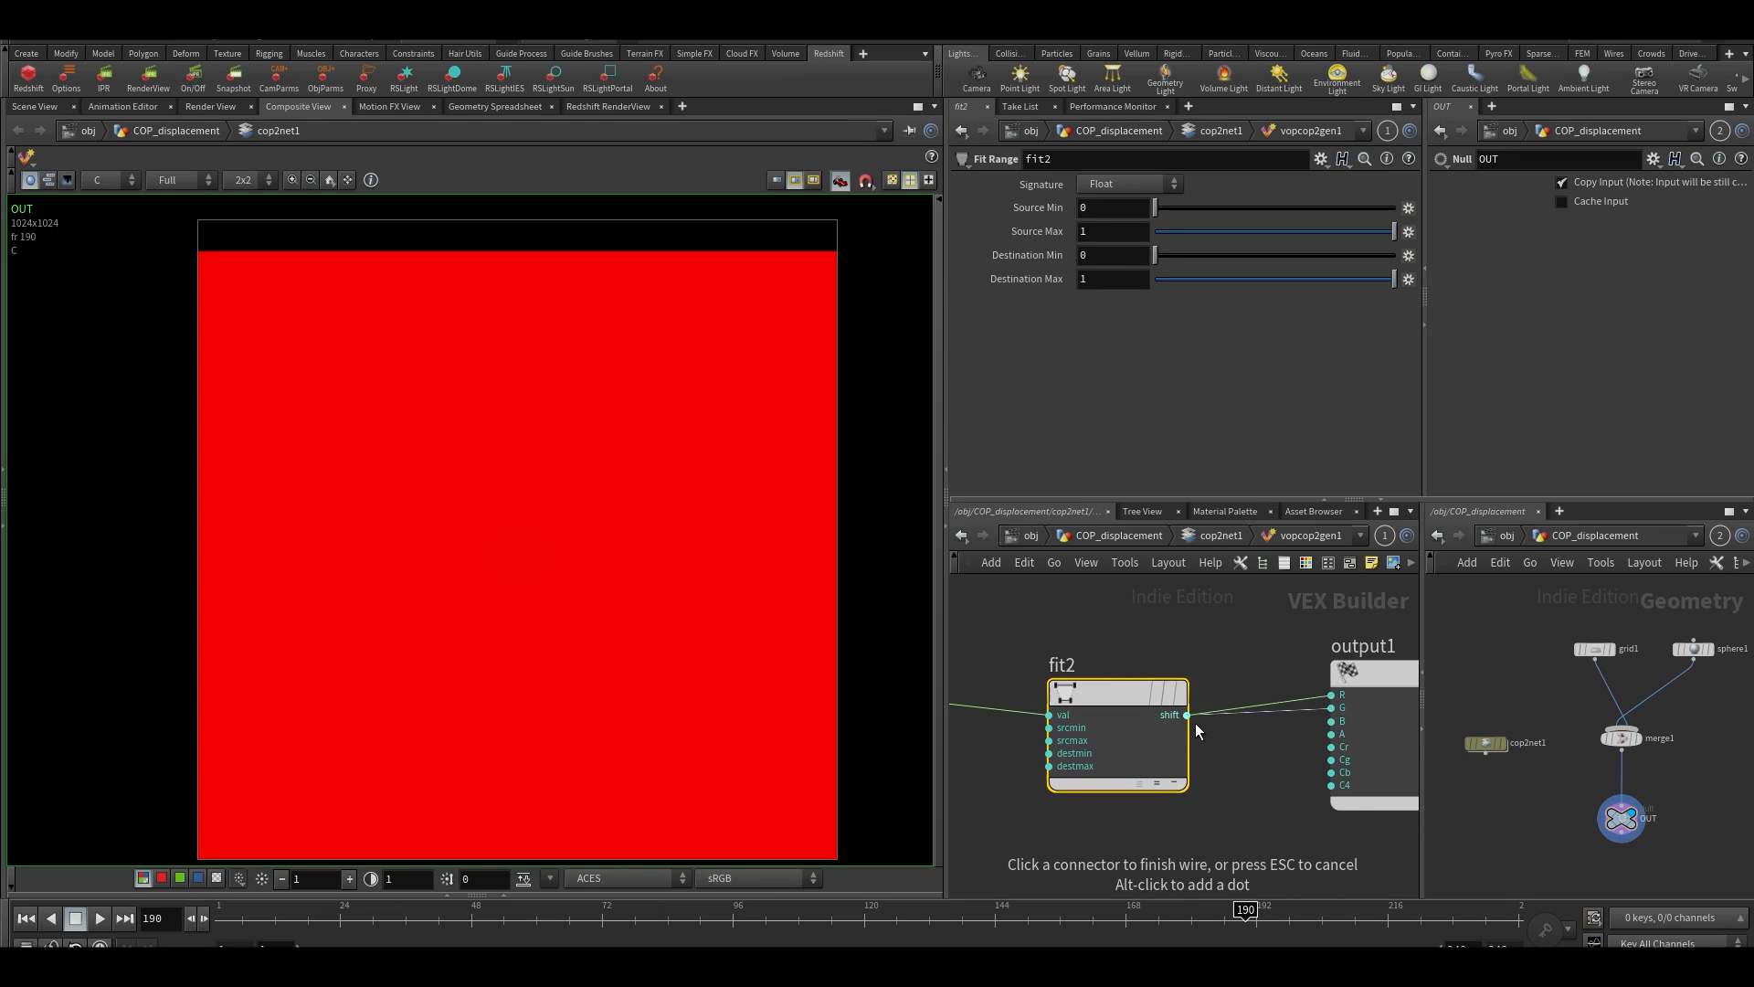
{"action": "left_click", "coordinate": [1187, 715]}
{"action": "left_click", "coordinate": [1332, 720]}
{"action": "middle_click_drag", "start_coordinate": [1122, 750], "coordinate": [1182, 750]}
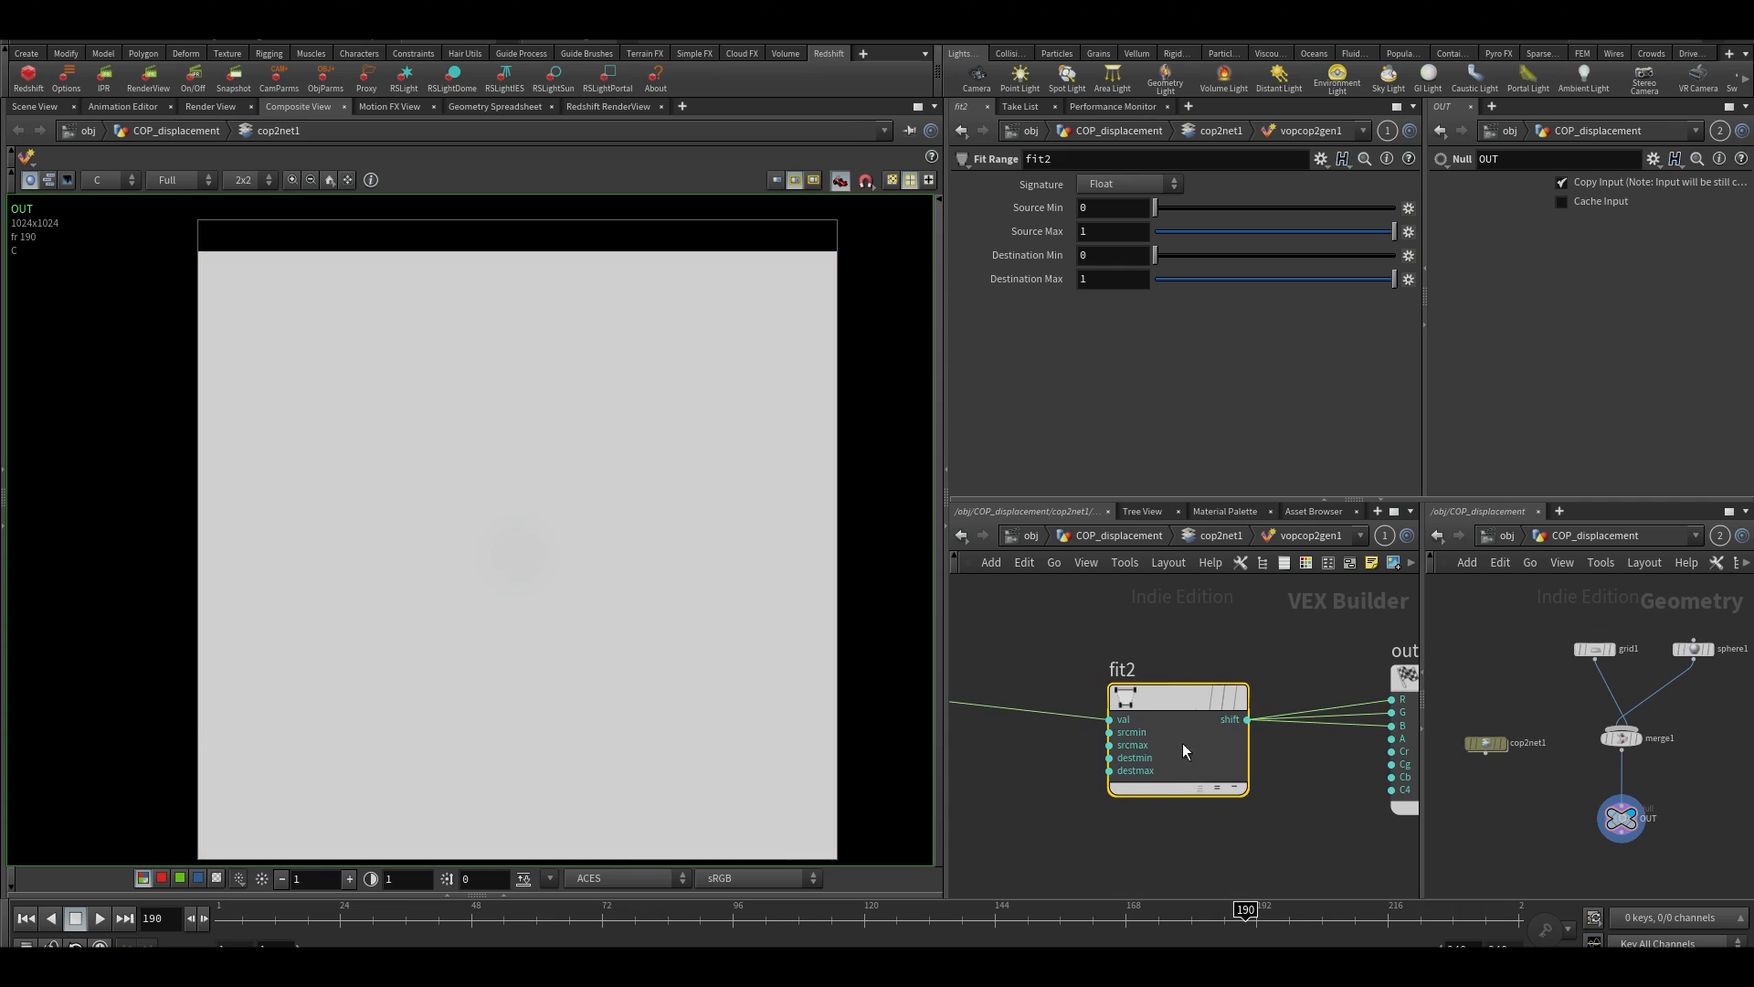
Set Source Max on fit2 to 8
{"action": "type", "text": "0"}
{"action": "key", "text": "Return"}
{"action": "mouse_move", "coordinate": [1359, 226]}
{"action": "left_mouse_down"}
{"action": "mouse_move", "coordinate": [1336, 227]}
{"action": "mouse_move", "coordinate": [1355, 228]}
{"action": "left_mouse_up"}
{"action": "left_click_drag", "start_coordinate": [1117, 231], "coordinate": [851, 211]}
{"action": "type", "text": "8"}
{"action": "key", "text": "Return"}
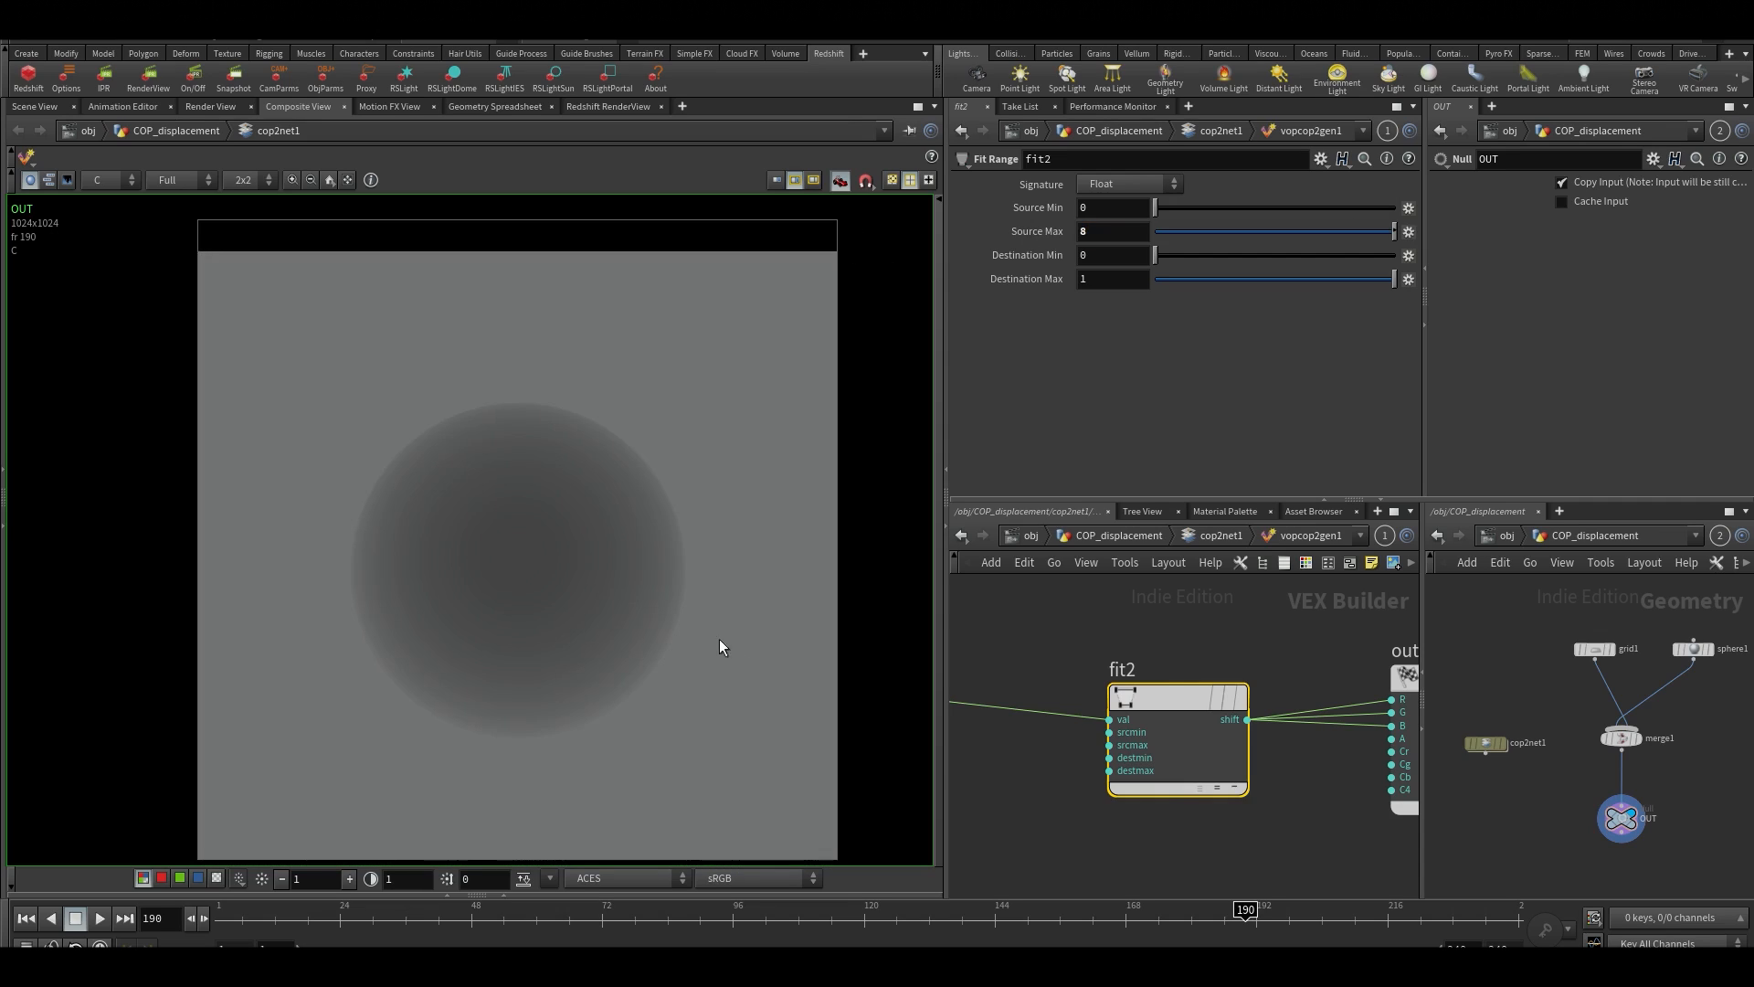
Set Source Max on fit2 to 10
{"action": "scroll", "coordinate": [681, 611], "scroll_direction": "down", "scroll_amount": 2}
{"action": "scroll", "coordinate": [644, 573], "scroll_direction": "up", "scroll_amount": 2}
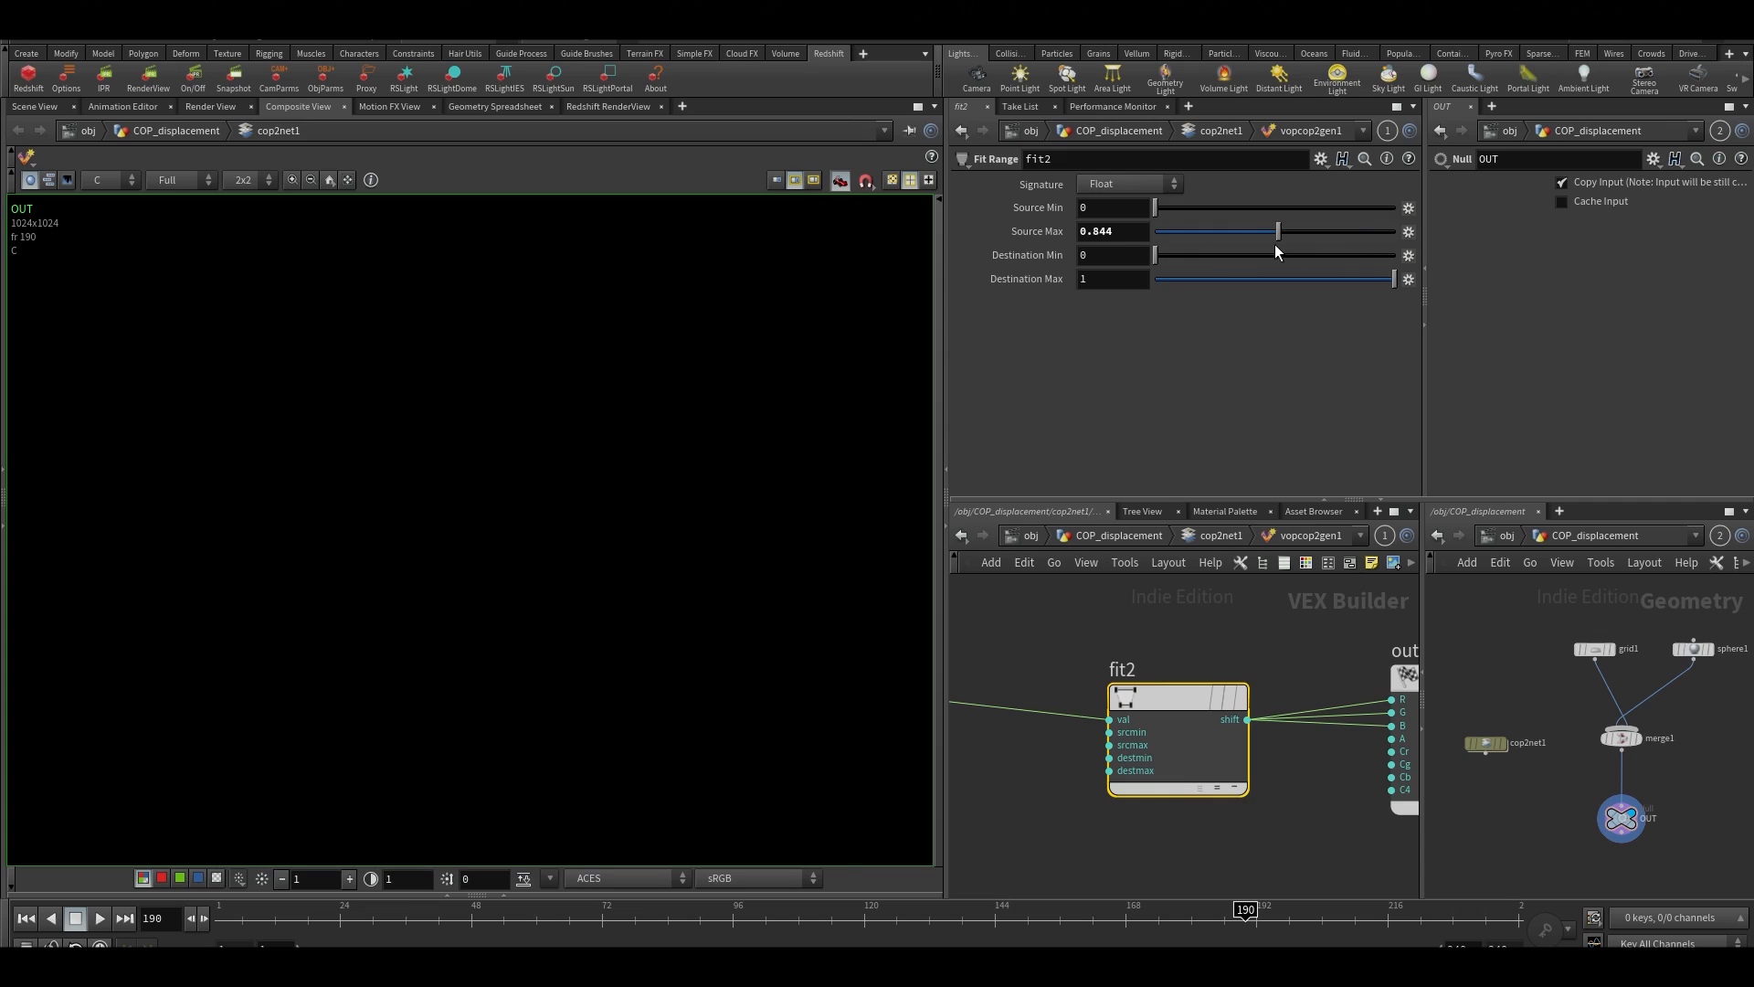
{"action": "left_click_drag", "start_coordinate": [1278, 232], "coordinate": [1397, 232]}
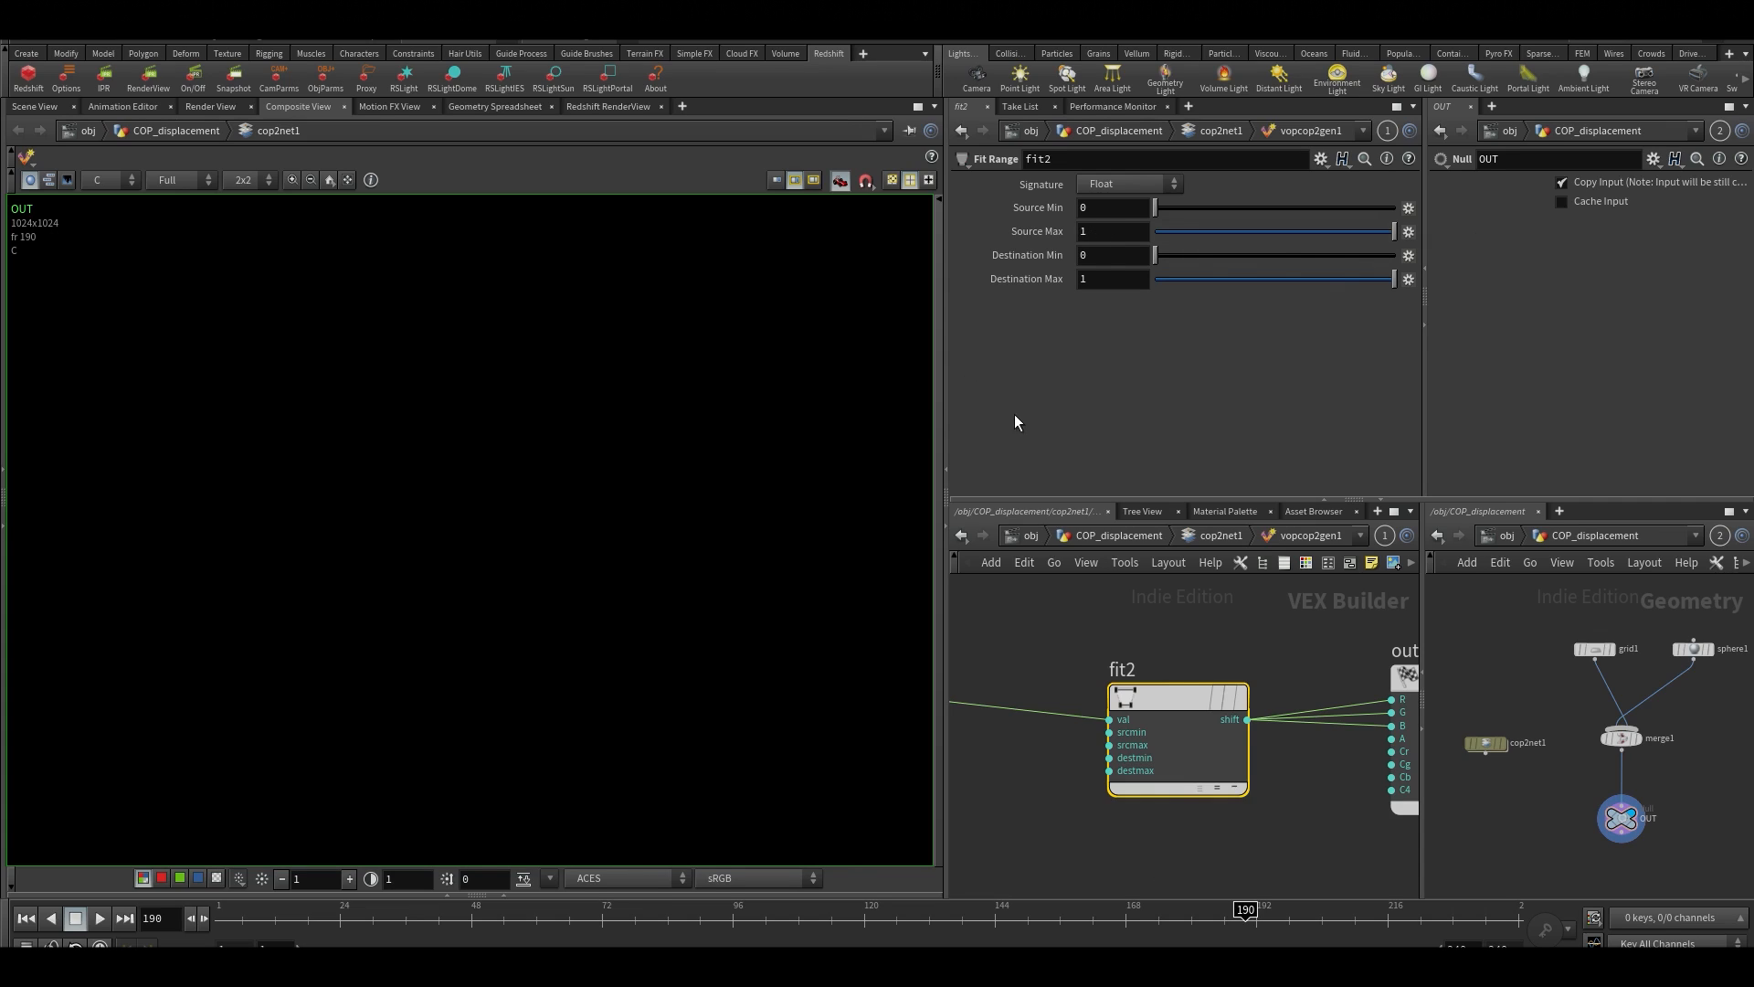
{"action": "left_click", "coordinate": [1103, 233]}
{"action": "key", "text": "Return"}
Return to cop2net1 and examine the image preview on the OUT node
{"action": "key", "text": "u"}
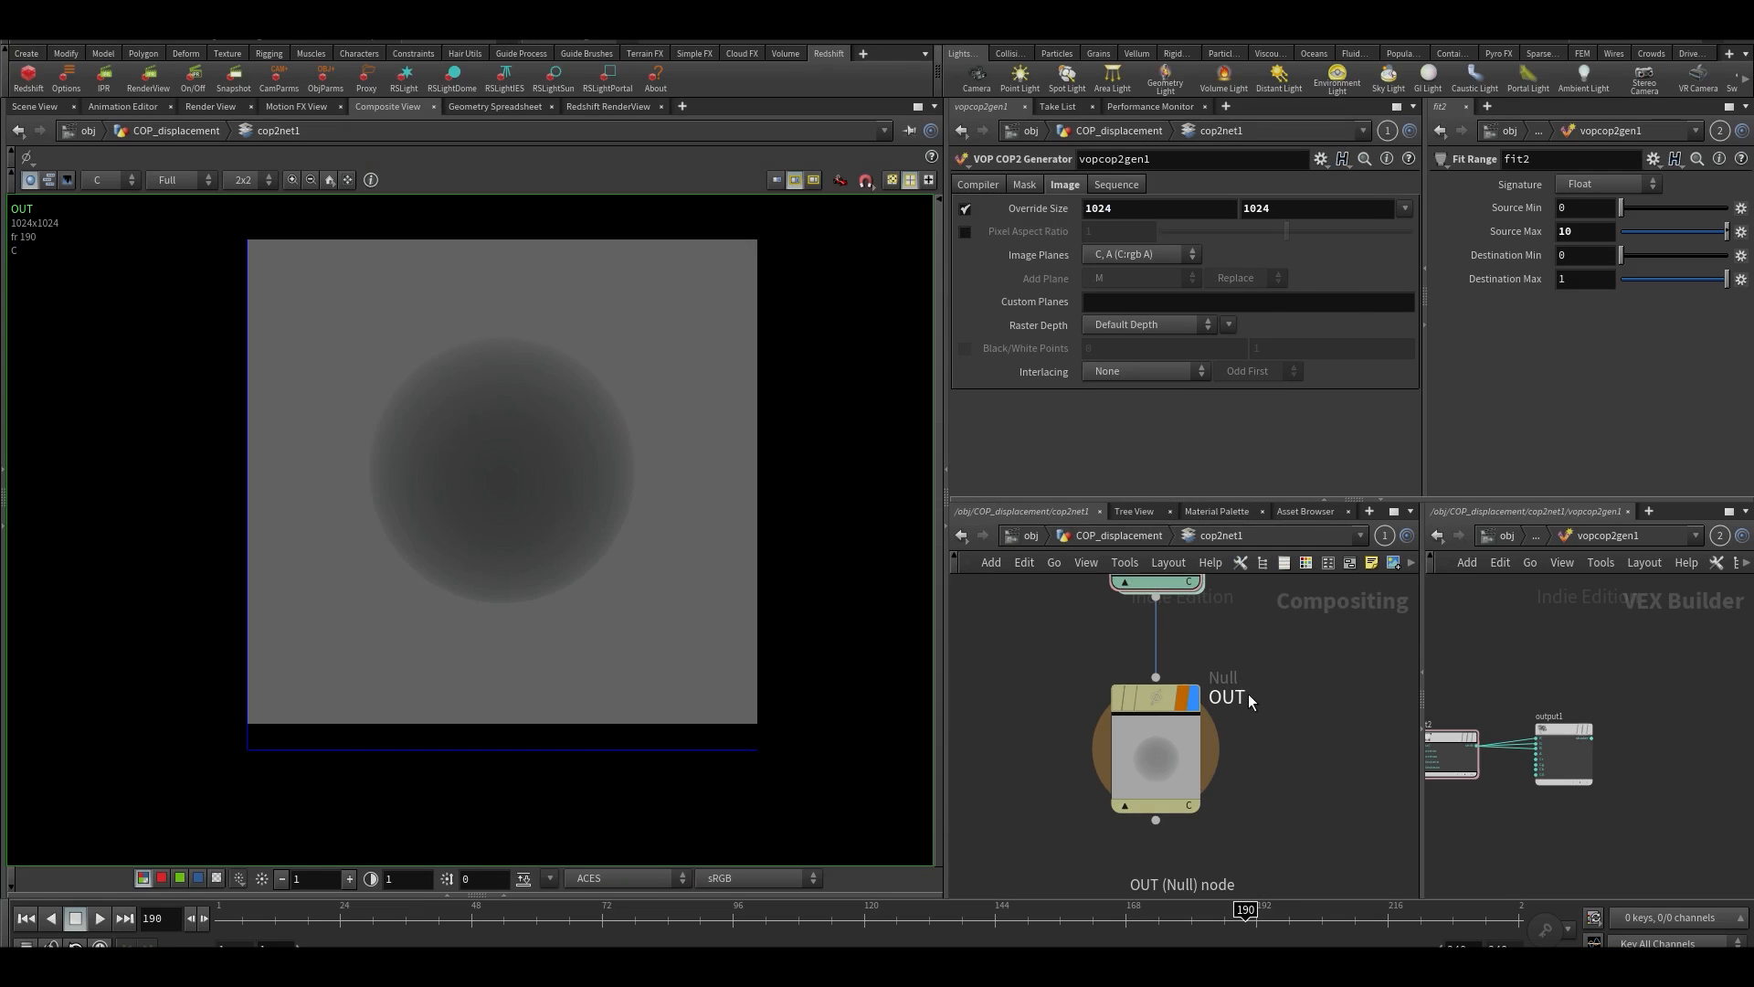
{"action": "scroll", "coordinate": [1197, 708], "scroll_direction": "up", "scroll_amount": 3}
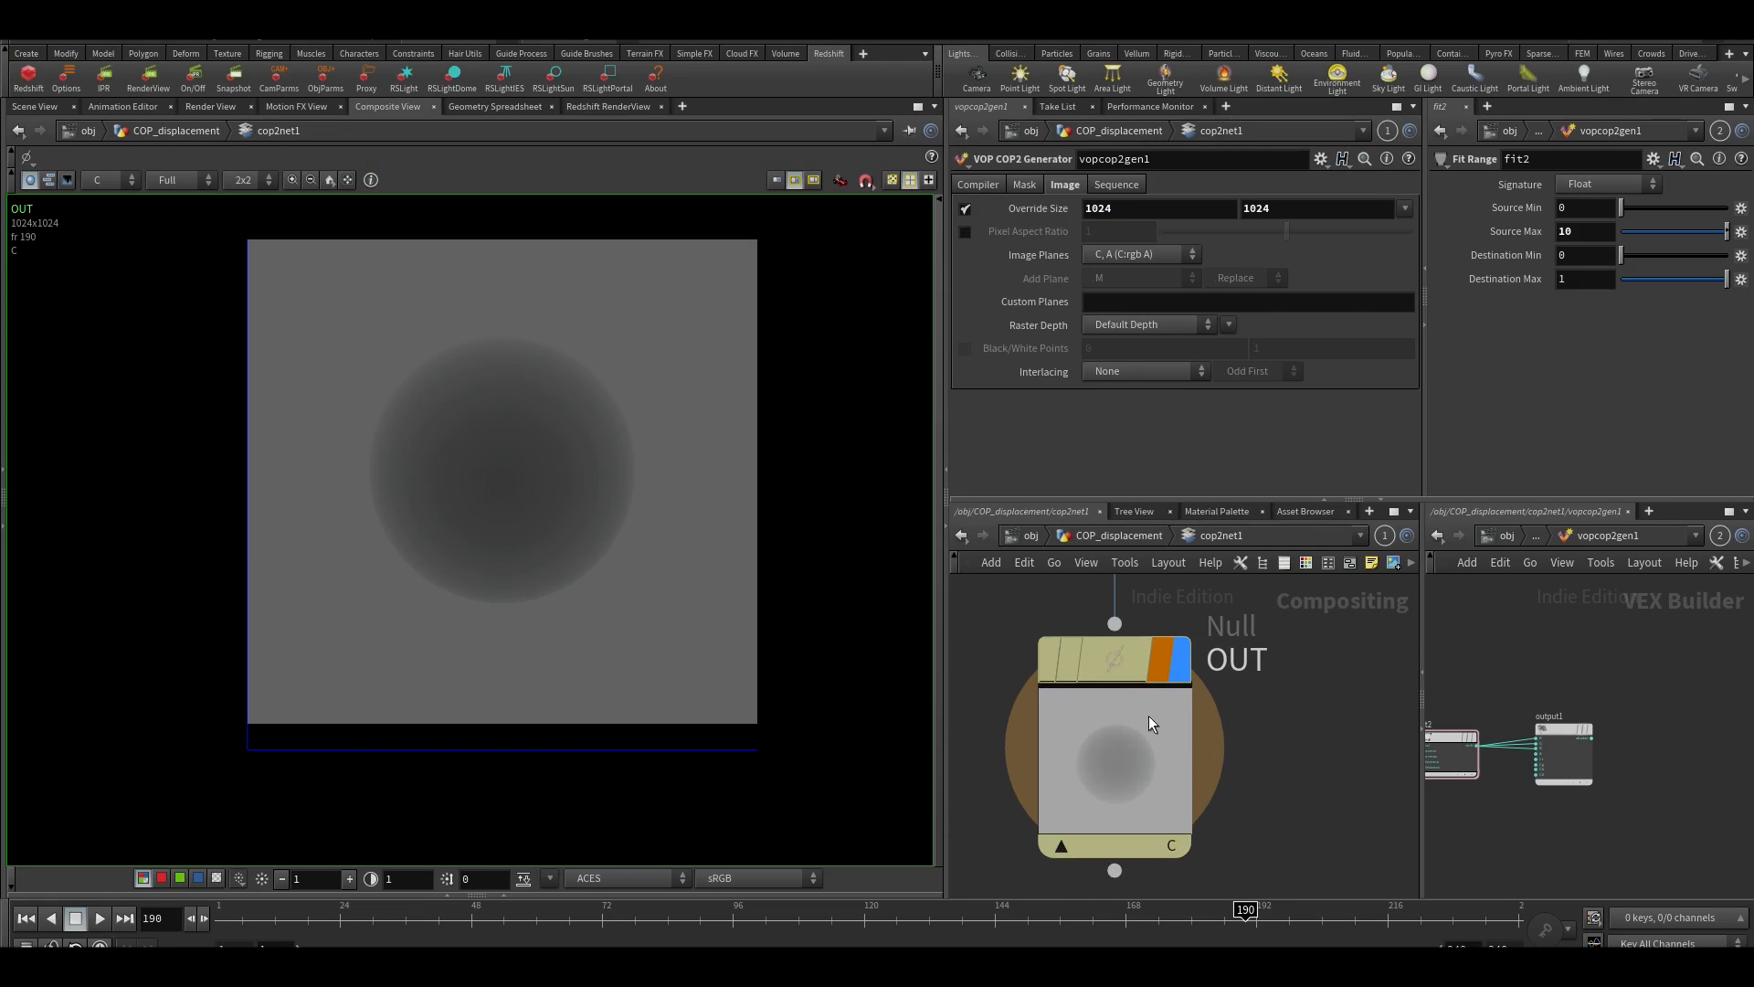
{"action": "scroll", "coordinate": [551, 562], "scroll_direction": "up", "scroll_amount": 2}
{"action": "scroll", "coordinate": [507, 513], "scroll_direction": "down", "scroll_amount": 1}
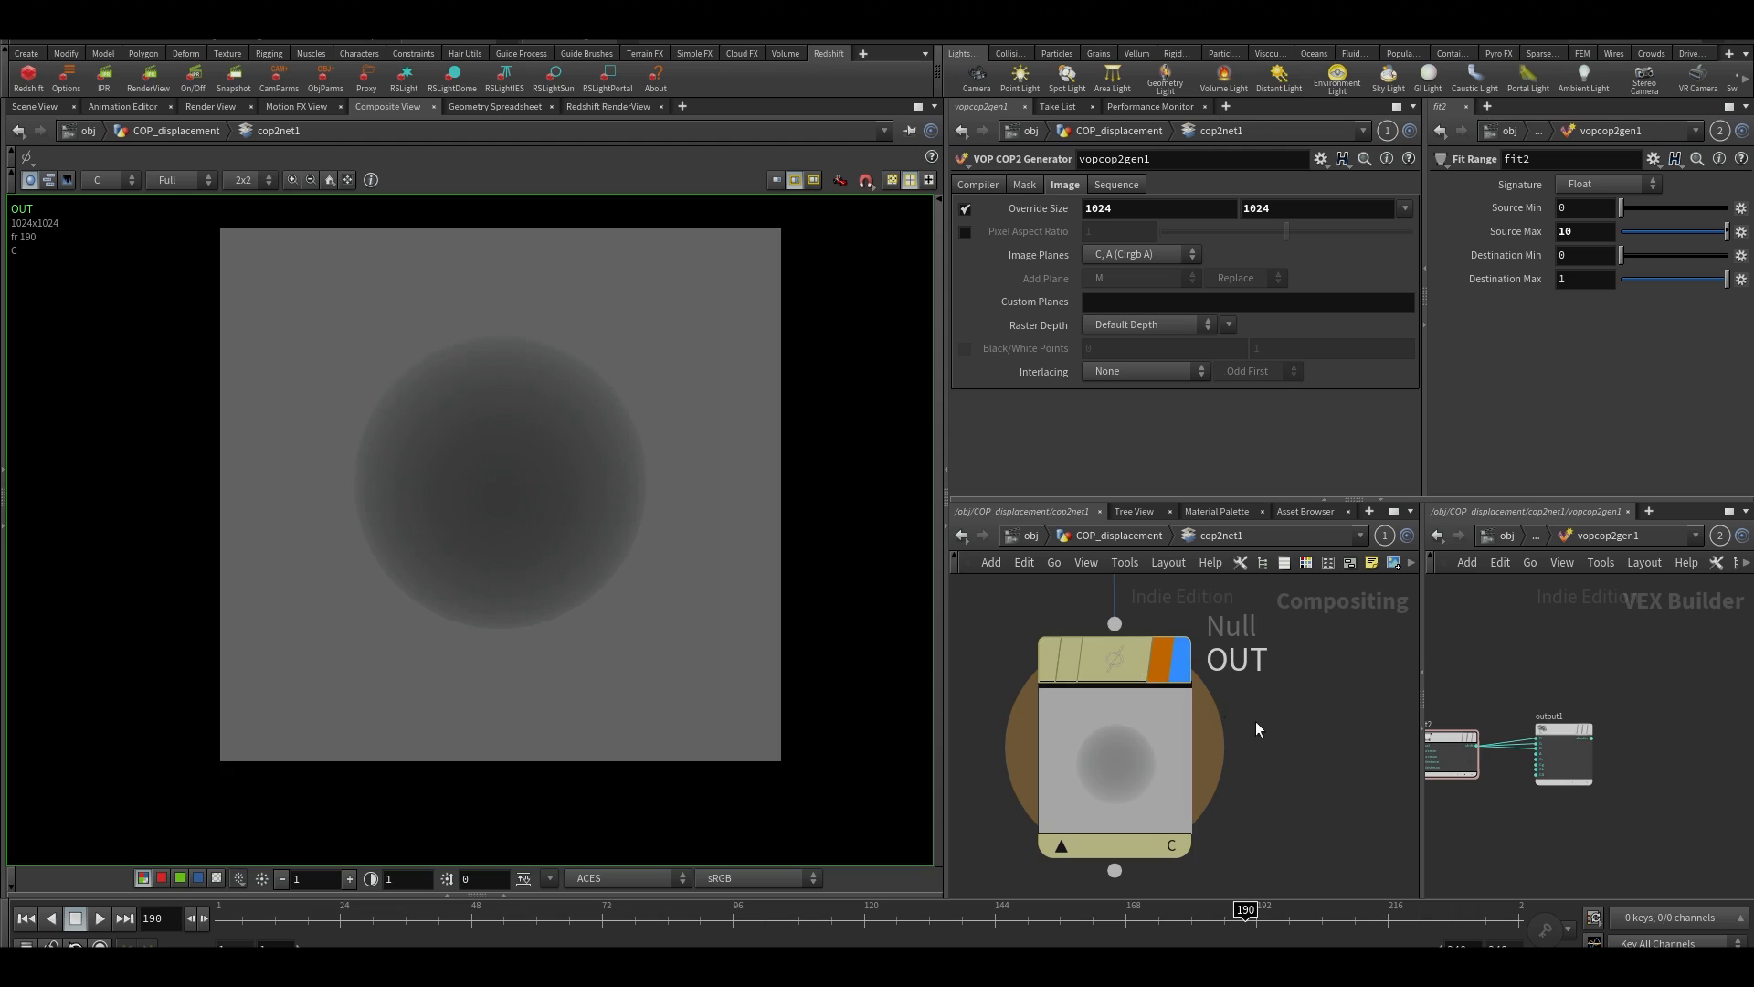
{"action": "middle_click_drag", "start_coordinate": [1348, 866], "coordinate": [1341, 810]}
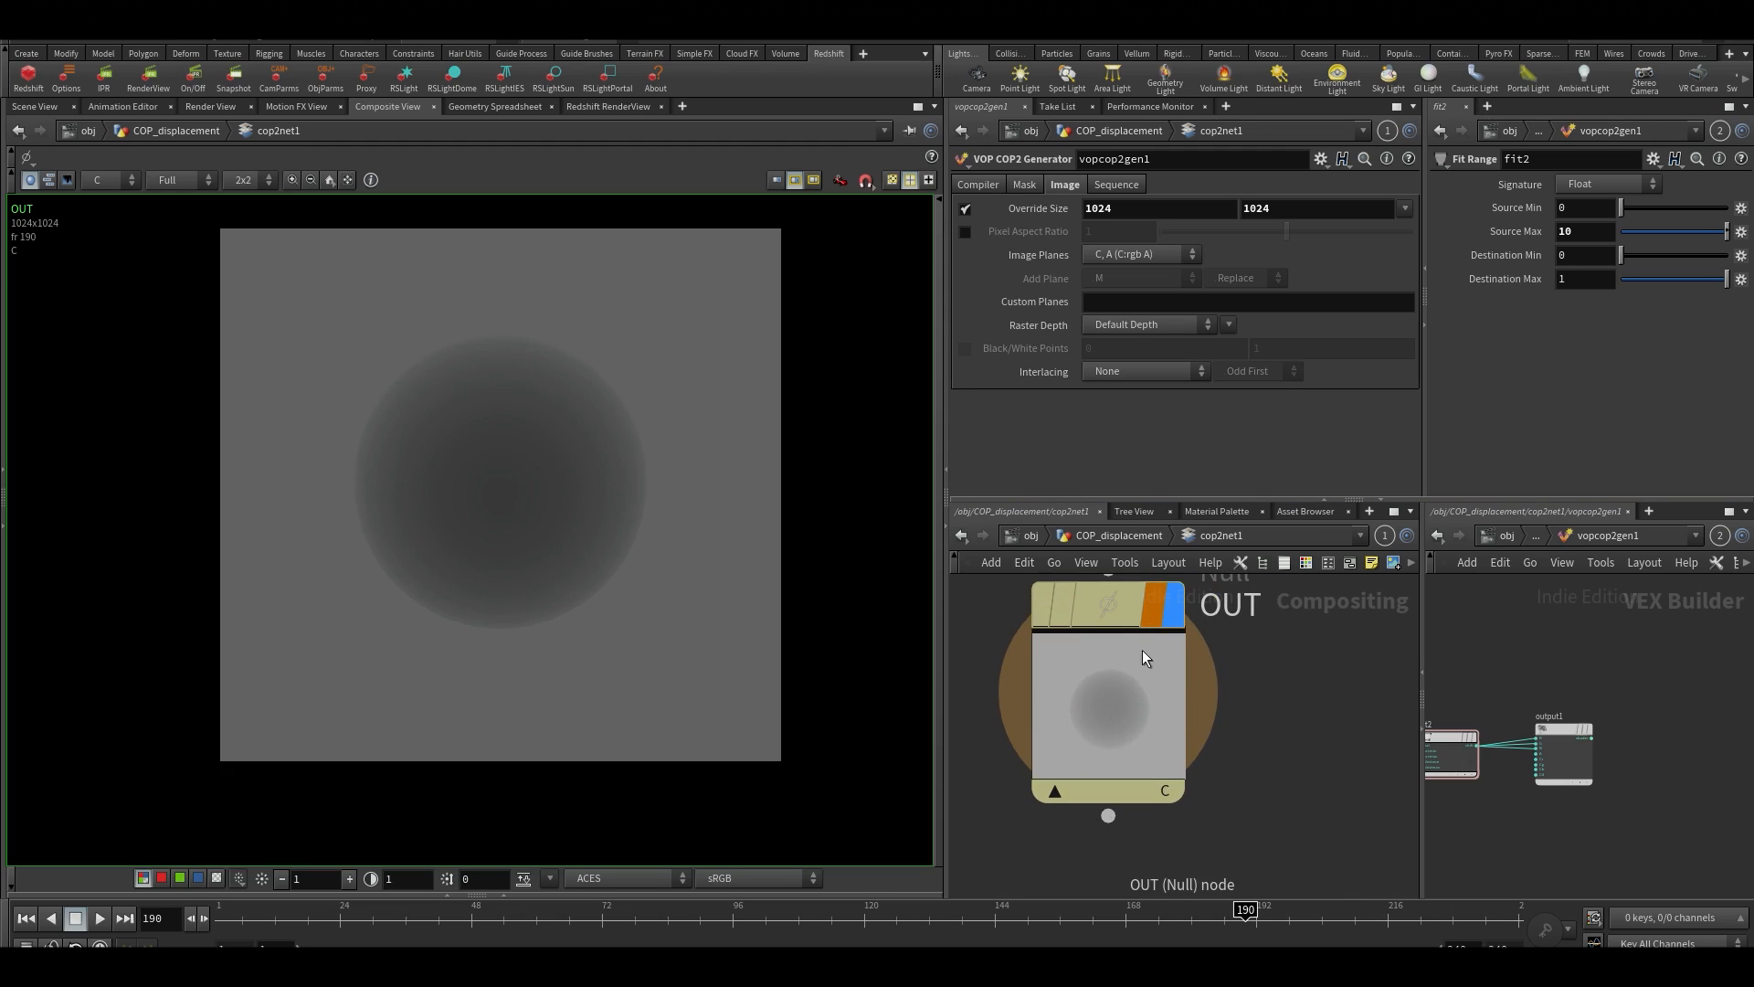
{"action": "middle_click_drag", "start_coordinate": [1253, 624], "coordinate": [1260, 678]}
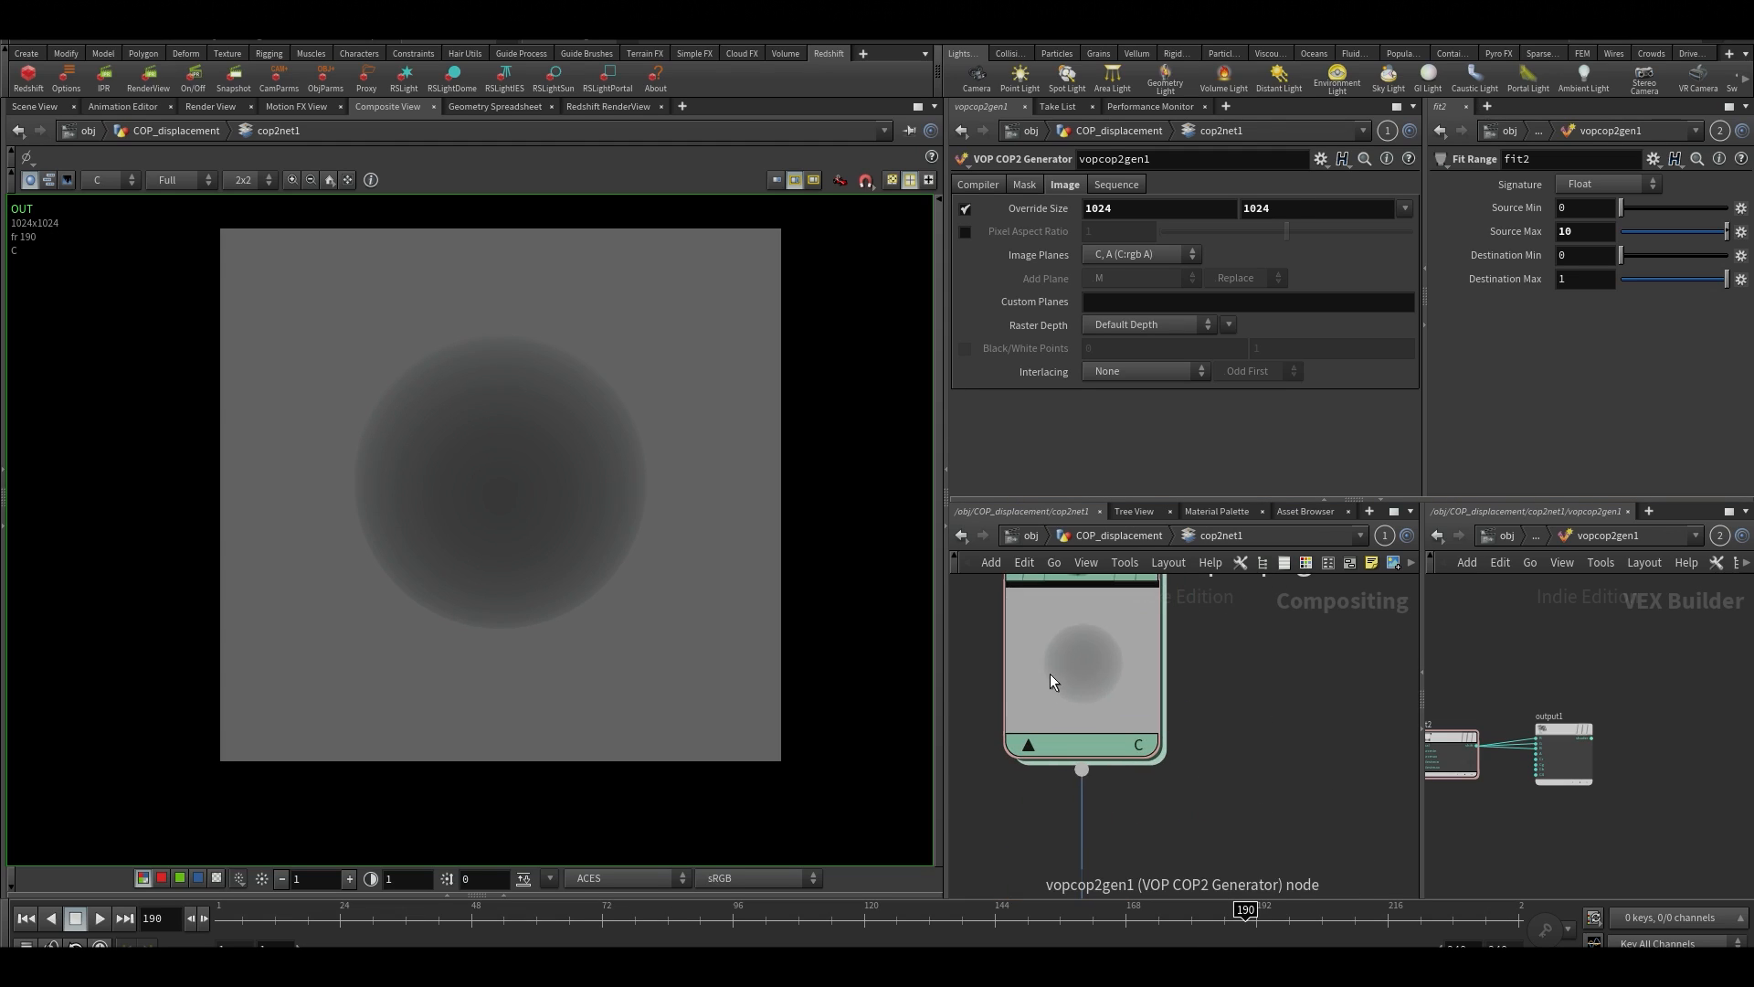
Inside vopcop2gen1, set the X and Z components of fit1's Destination Min to -2.2
{"action": "double_click", "coordinate": [1050, 673]}
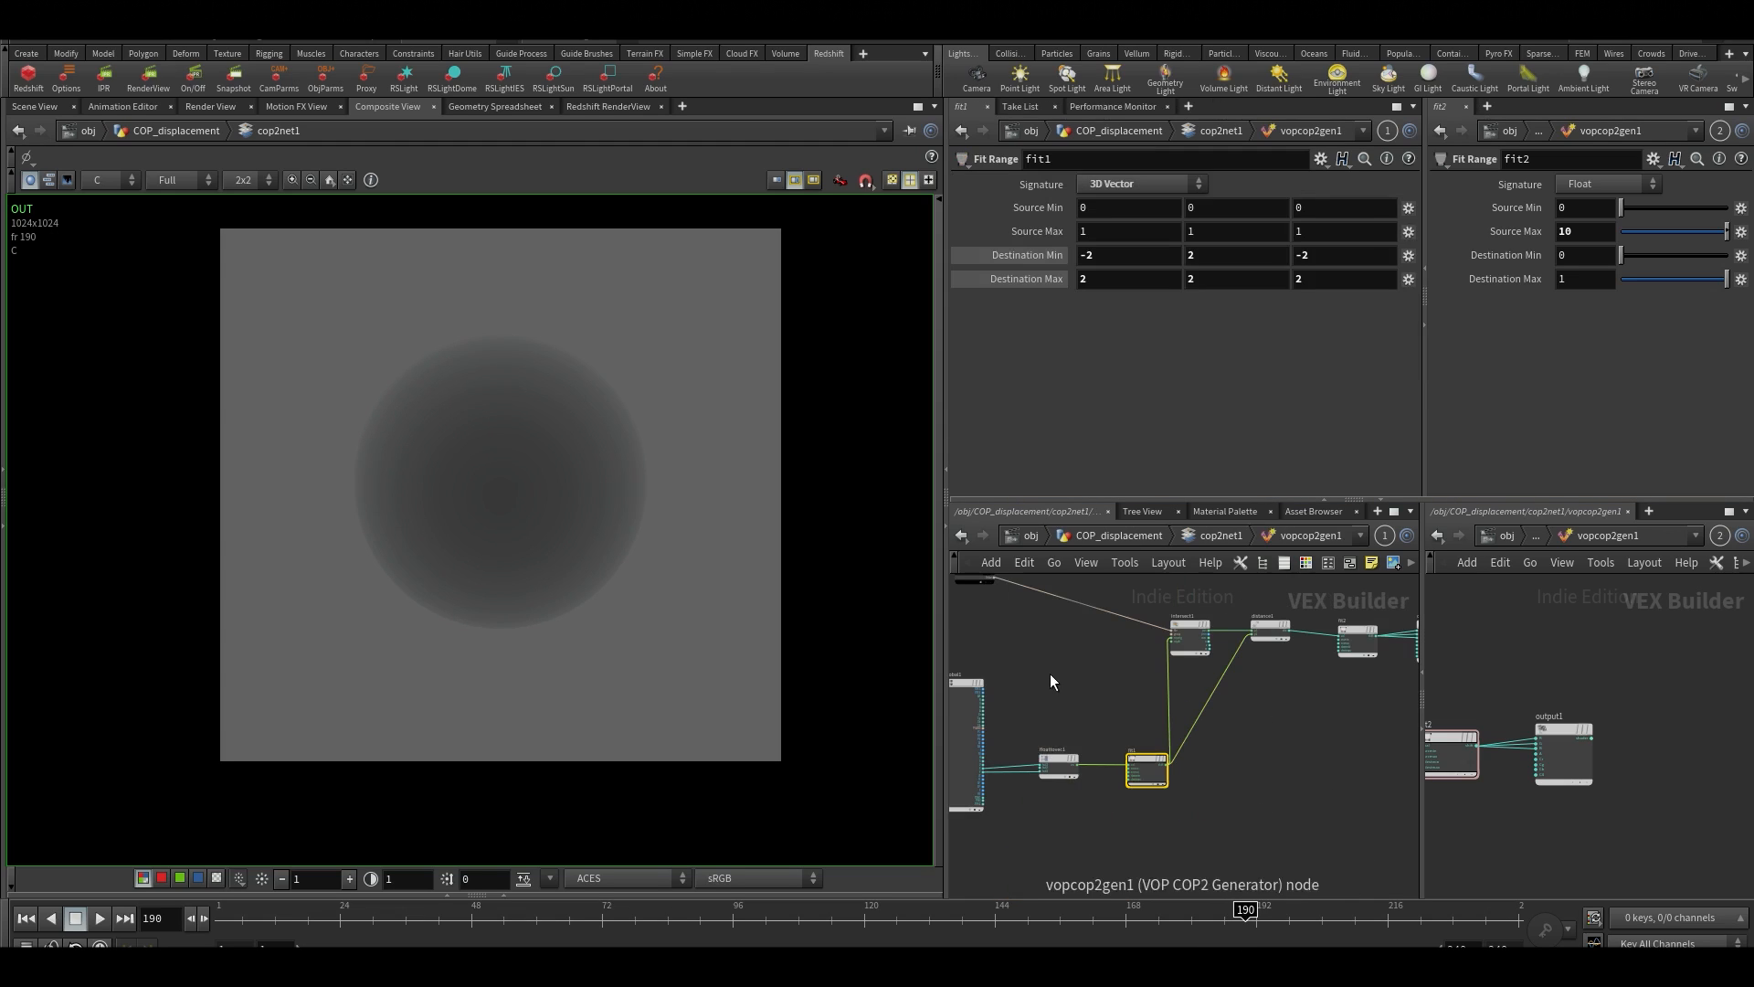
{"action": "middle_click_drag", "start_coordinate": [1067, 709], "coordinate": [1197, 660]}
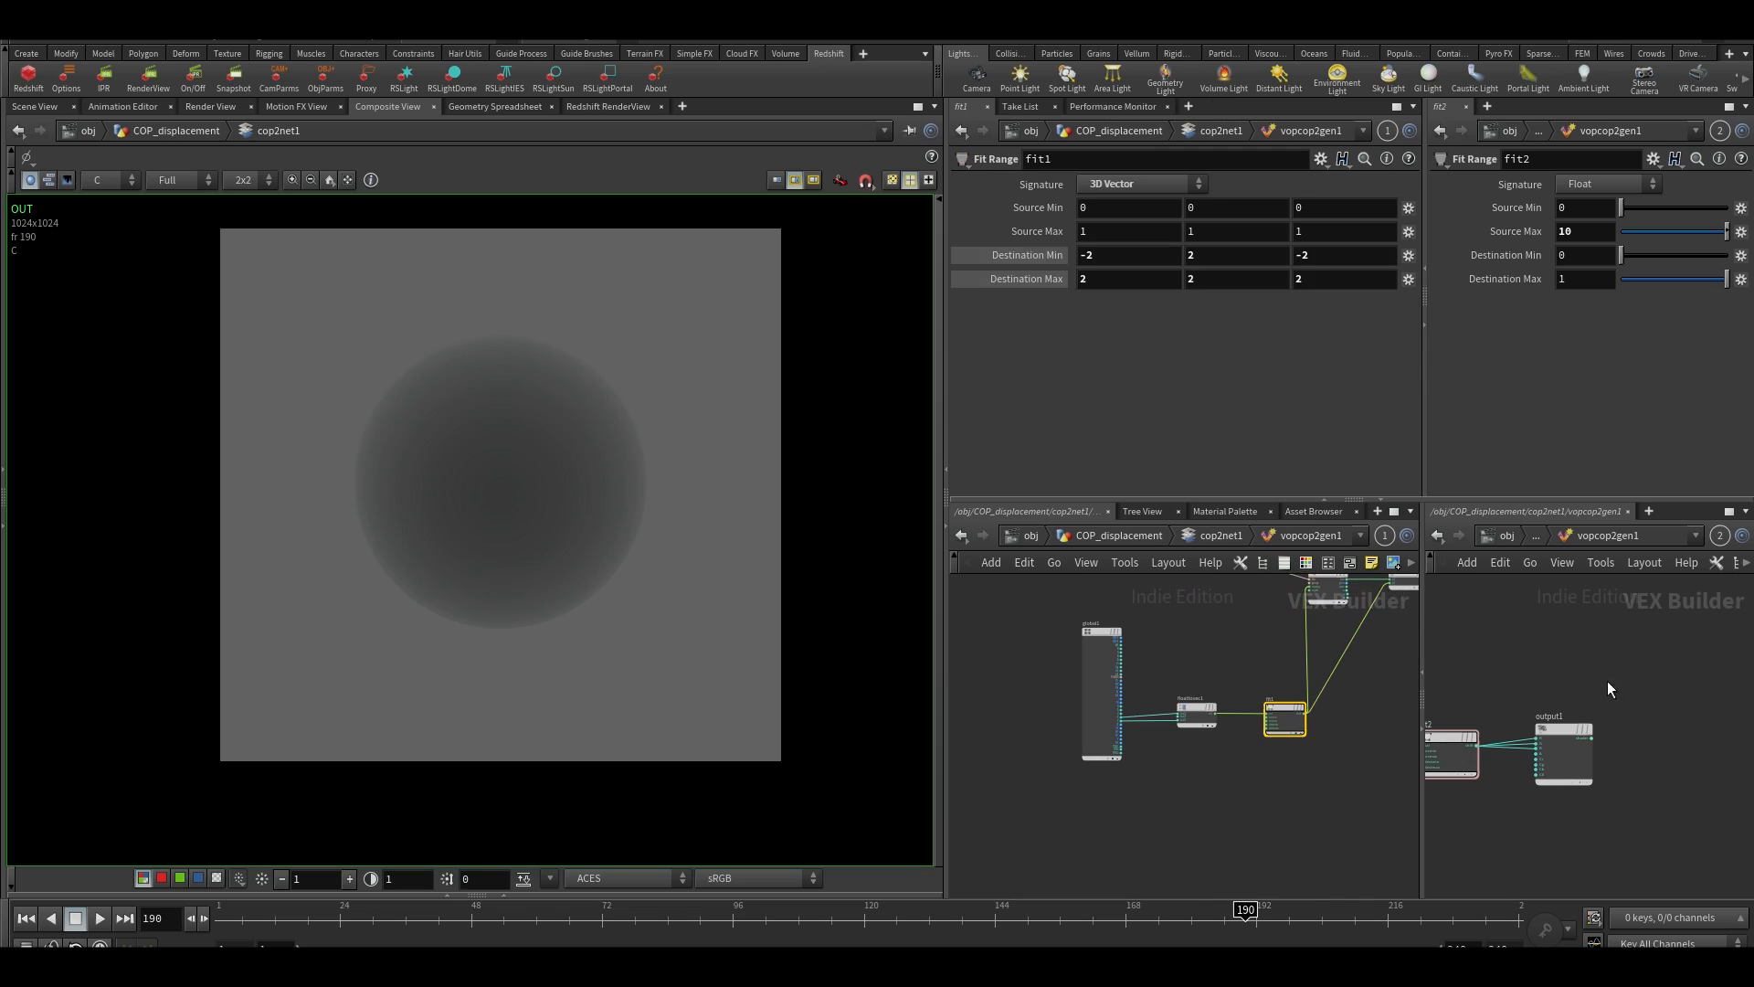
{"action": "middle_click_drag", "start_coordinate": [1573, 654], "coordinate": [1677, 660]}
{"action": "middle_click_drag", "start_coordinate": [1450, 850], "coordinate": [1559, 842]}
{"action": "scroll", "coordinate": [1516, 844], "scroll_direction": "down", "scroll_amount": 1}
{"action": "middle_click_drag", "start_coordinate": [1330, 856], "coordinate": [1249, 904]}
{"action": "scroll", "coordinate": [1129, 702], "scroll_direction": "down", "scroll_amount": 1}
{"action": "scroll", "coordinate": [1140, 711], "scroll_direction": "up", "scroll_amount": 5}
{"action": "middle_click_drag", "start_coordinate": [1147, 715], "coordinate": [1196, 592]}
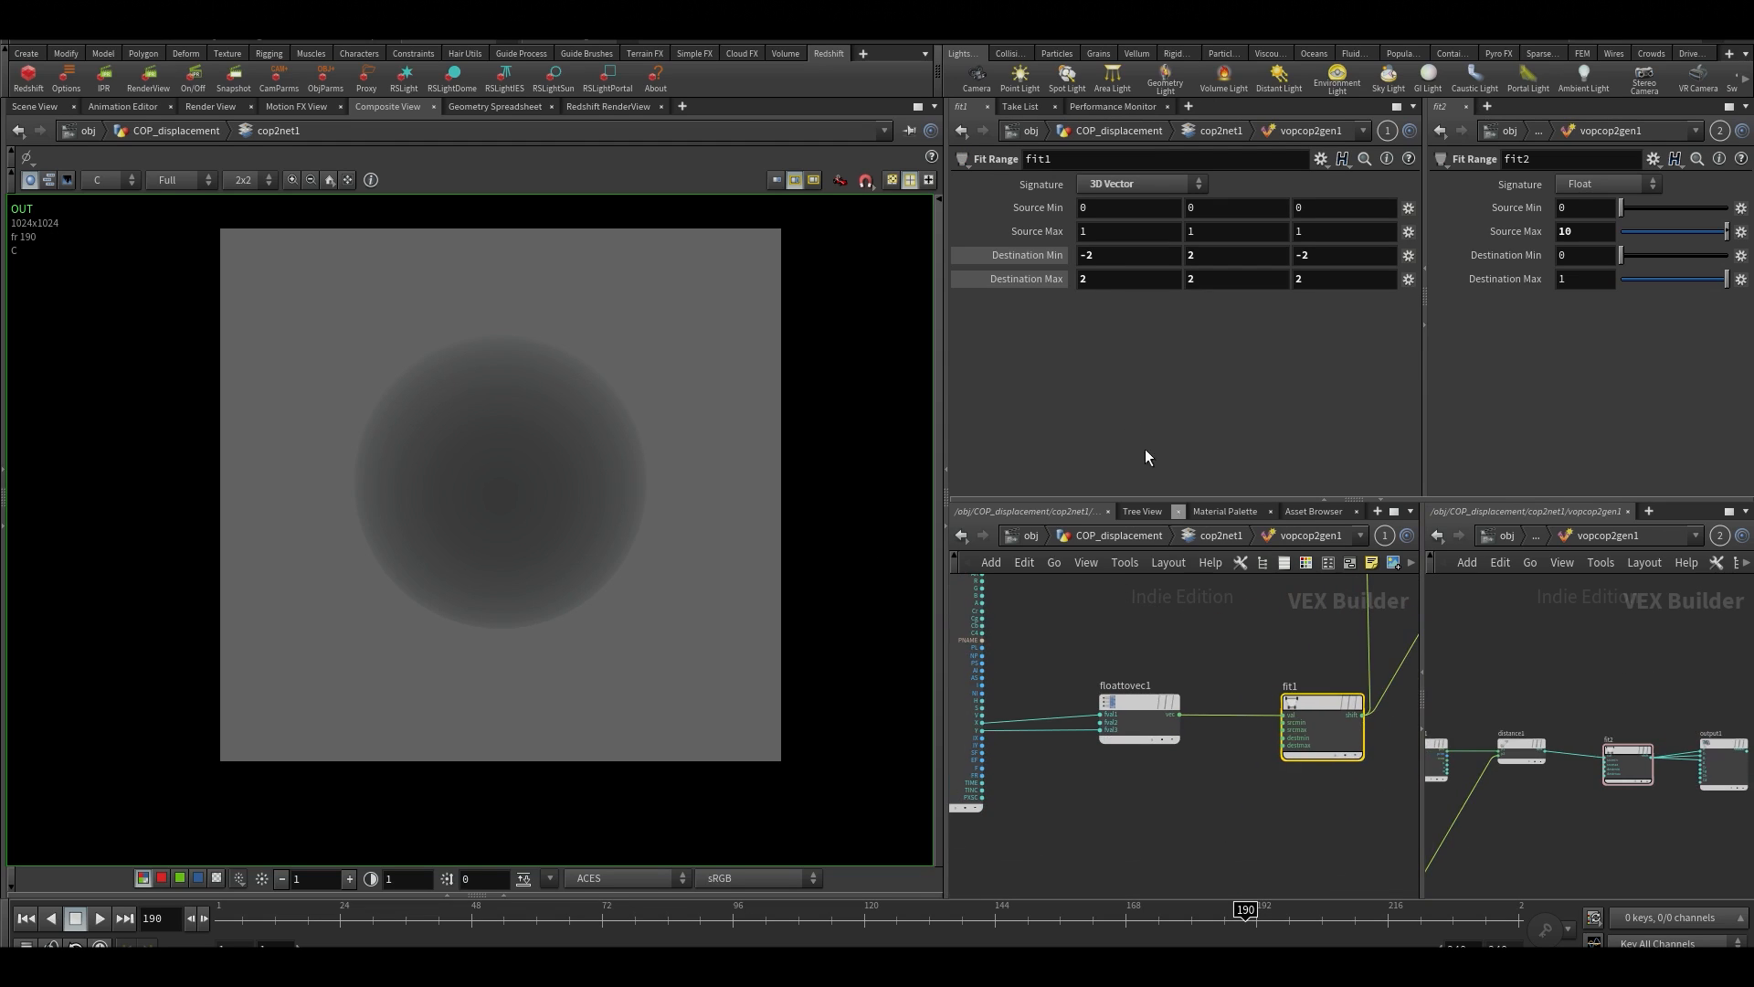
{"action": "middle_click", "coordinate": [1106, 260]}
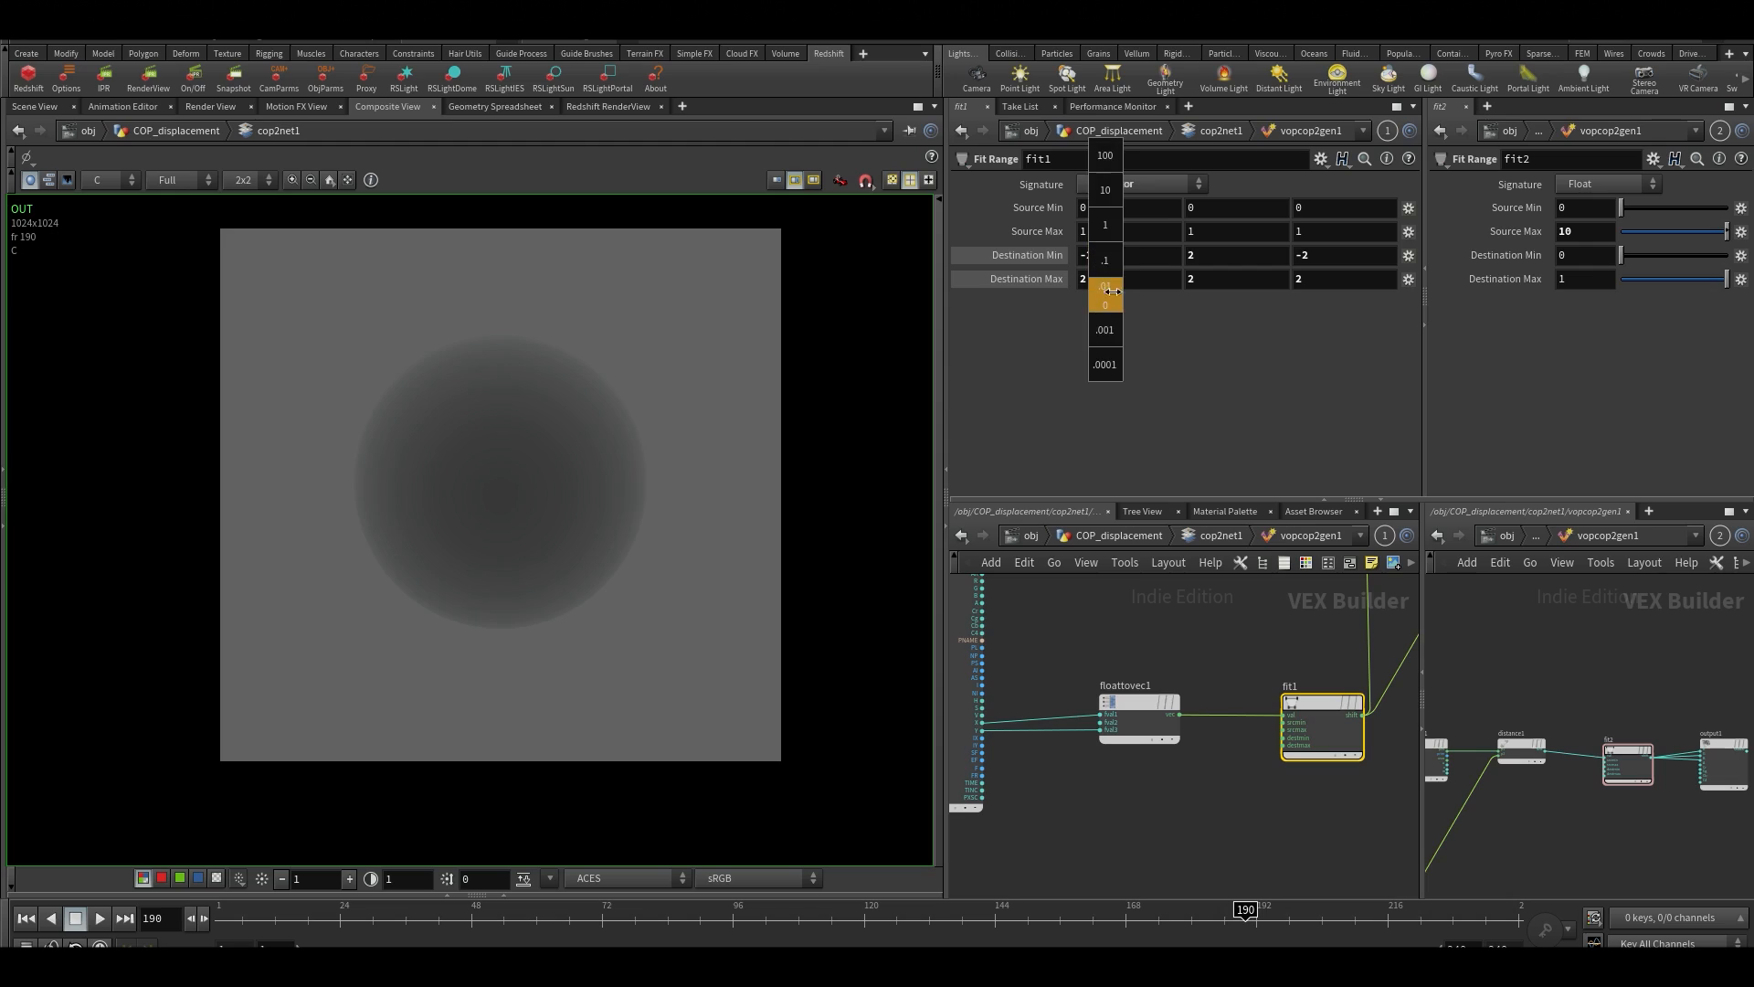
{"action": "left_click", "coordinate": [1118, 256]}
{"action": "type", "text": ".5"}
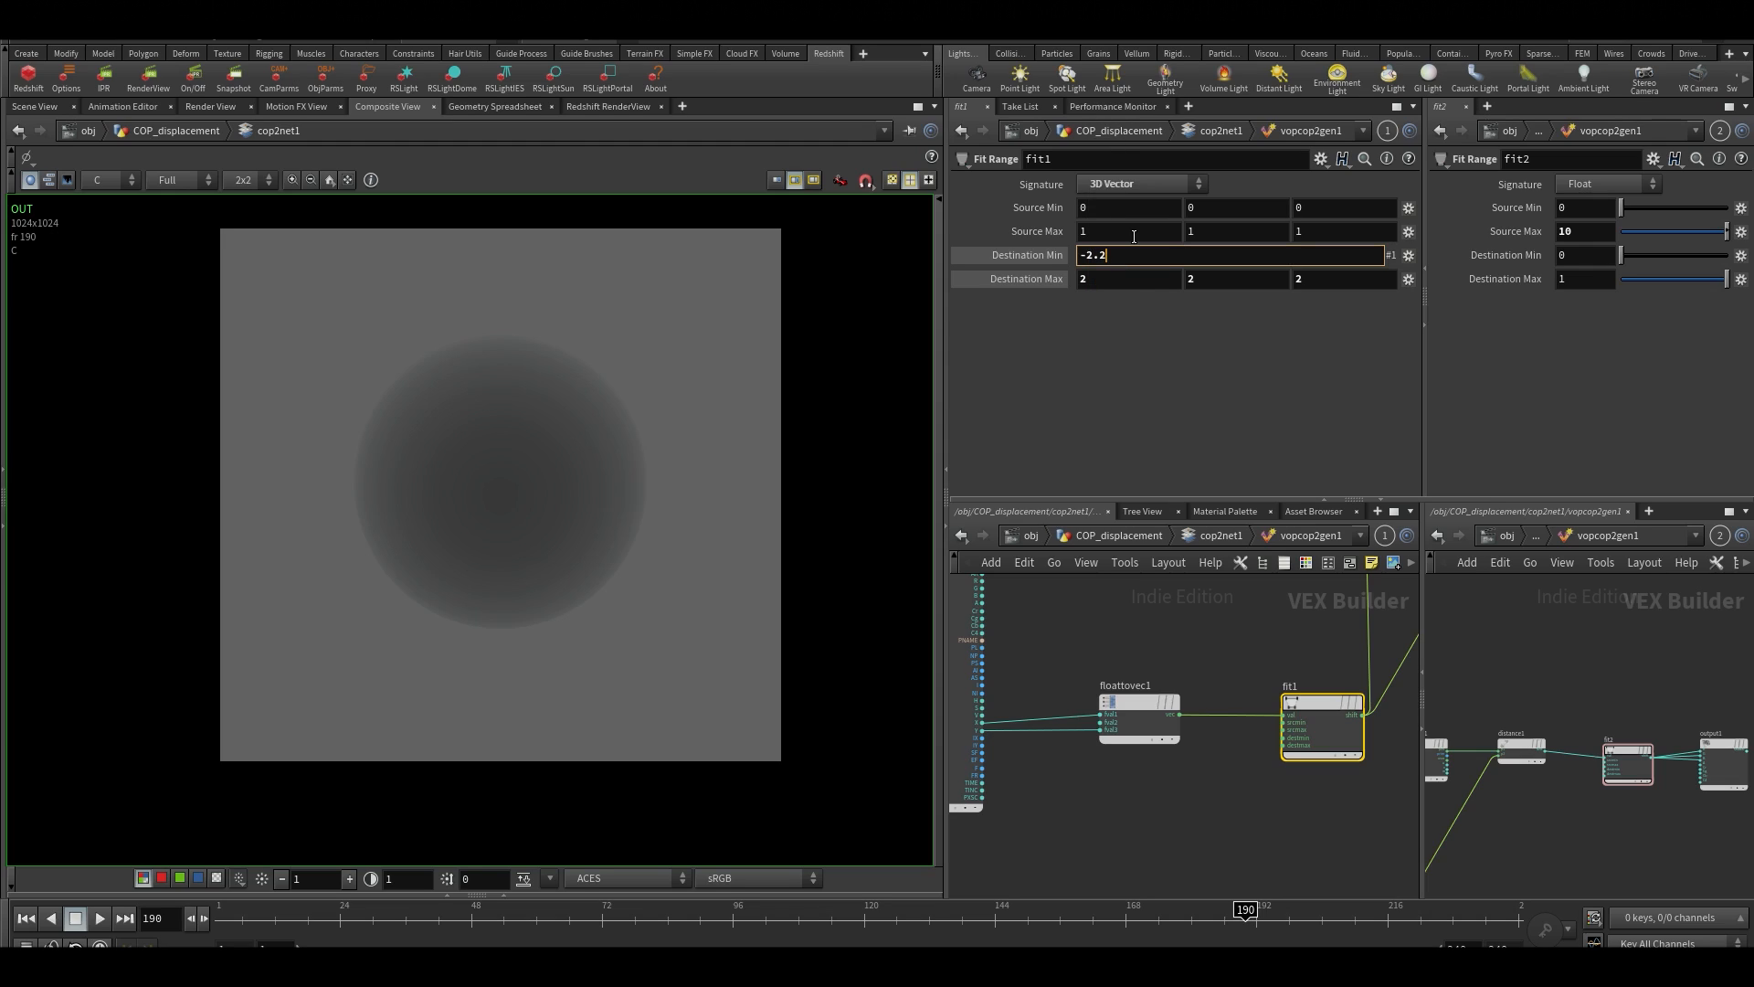
{"action": "key", "text": "Tab"}
{"action": "key", "text": "Tab"}
{"action": "key", "text": "Right"}
{"action": "type", "text": ".2"}
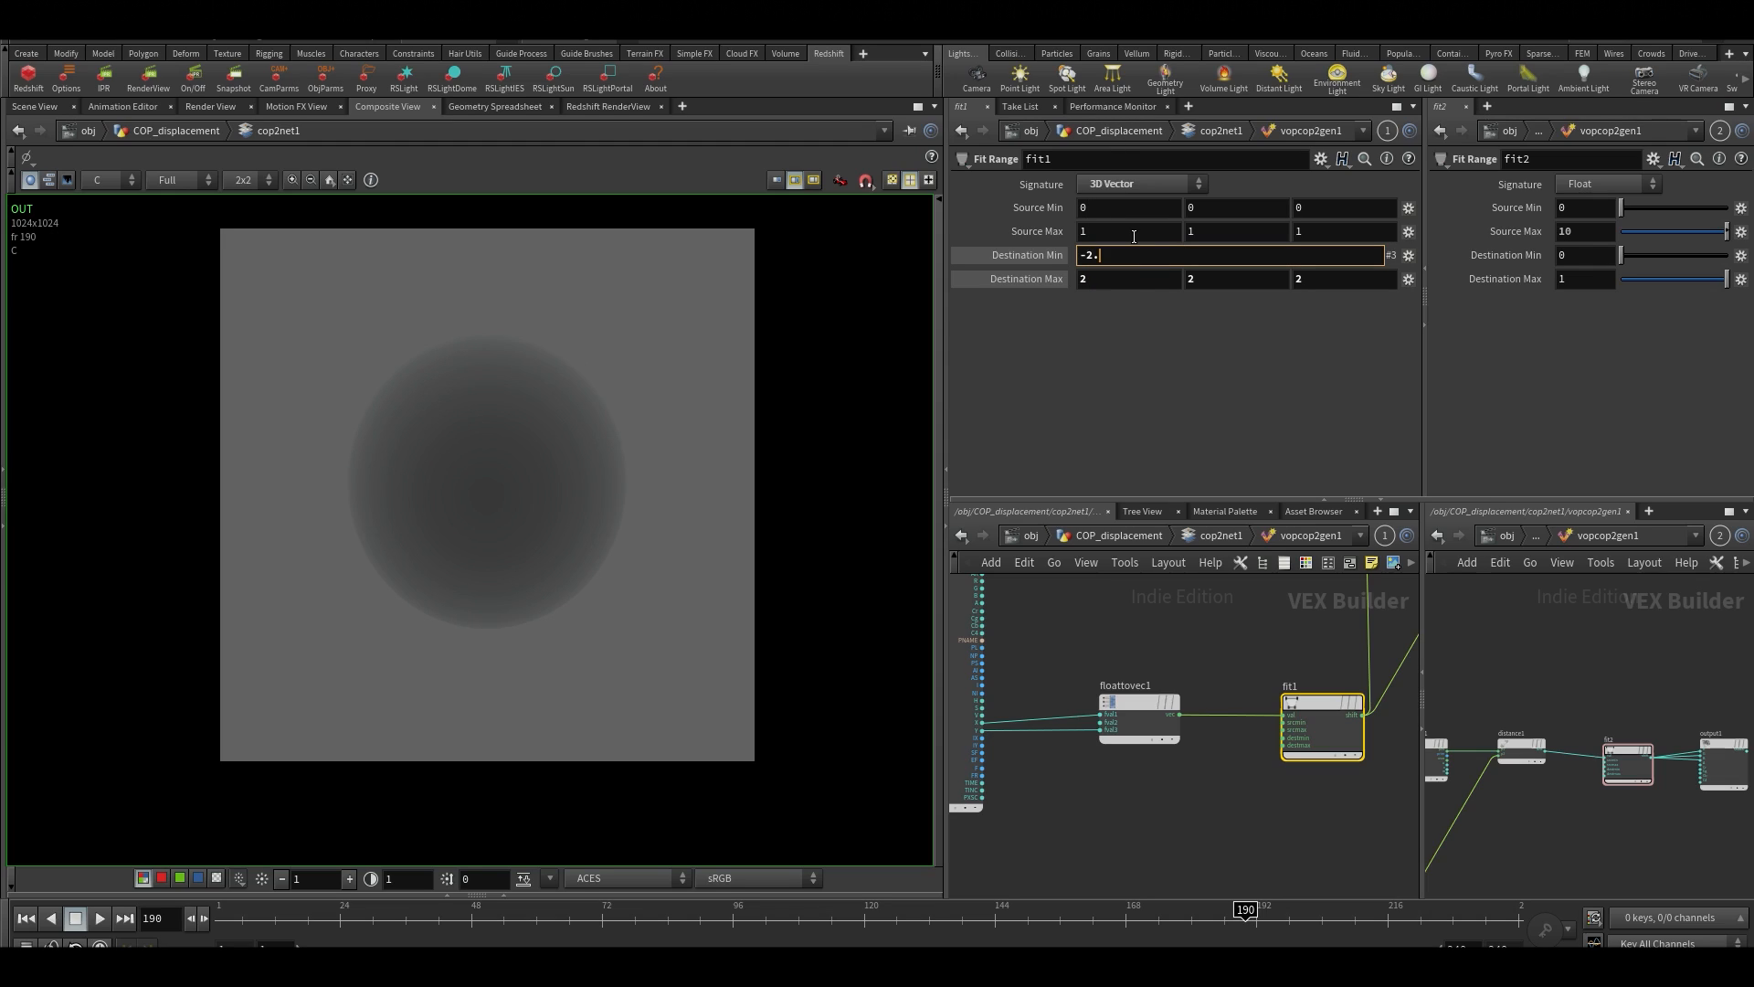
{"action": "key", "text": "Tab"}
{"action": "left_click", "coordinate": [1061, 355]}
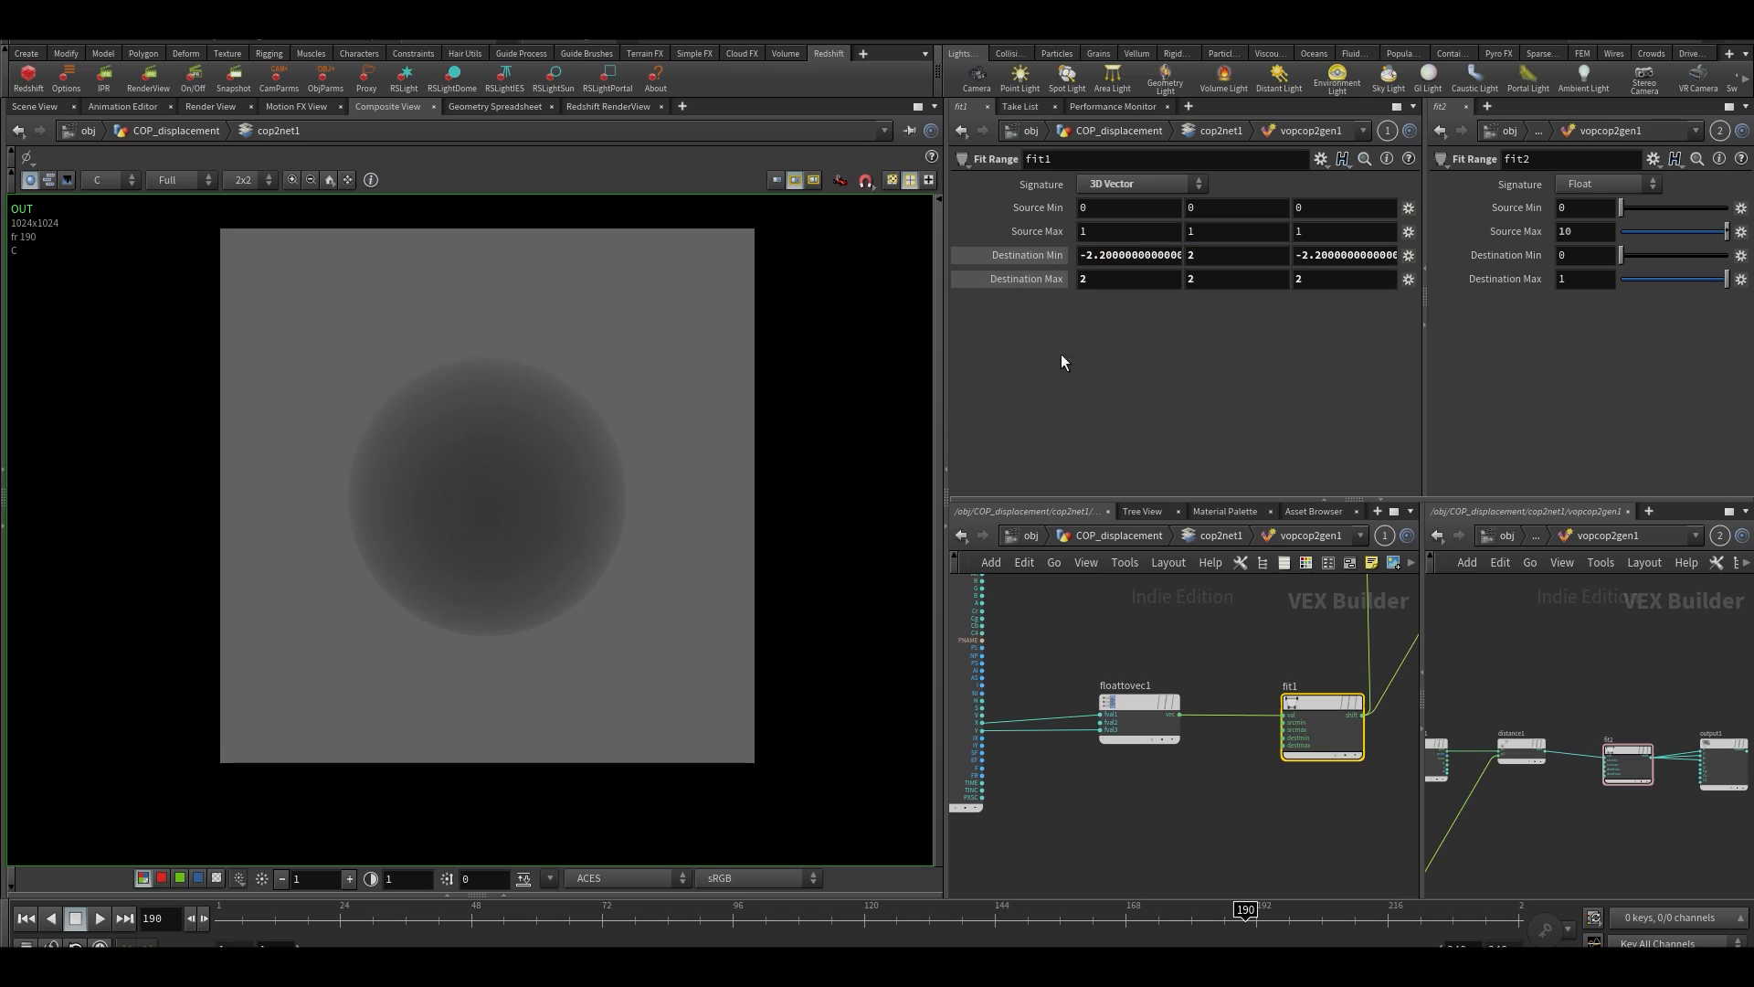
Set the X and Z components of fit1's Destination Max to 2.2 and return to cop2net1
{"action": "left_click", "coordinate": [1109, 282]}
{"action": "key", "text": "Tab"}
{"action": "key", "text": "Tab"}
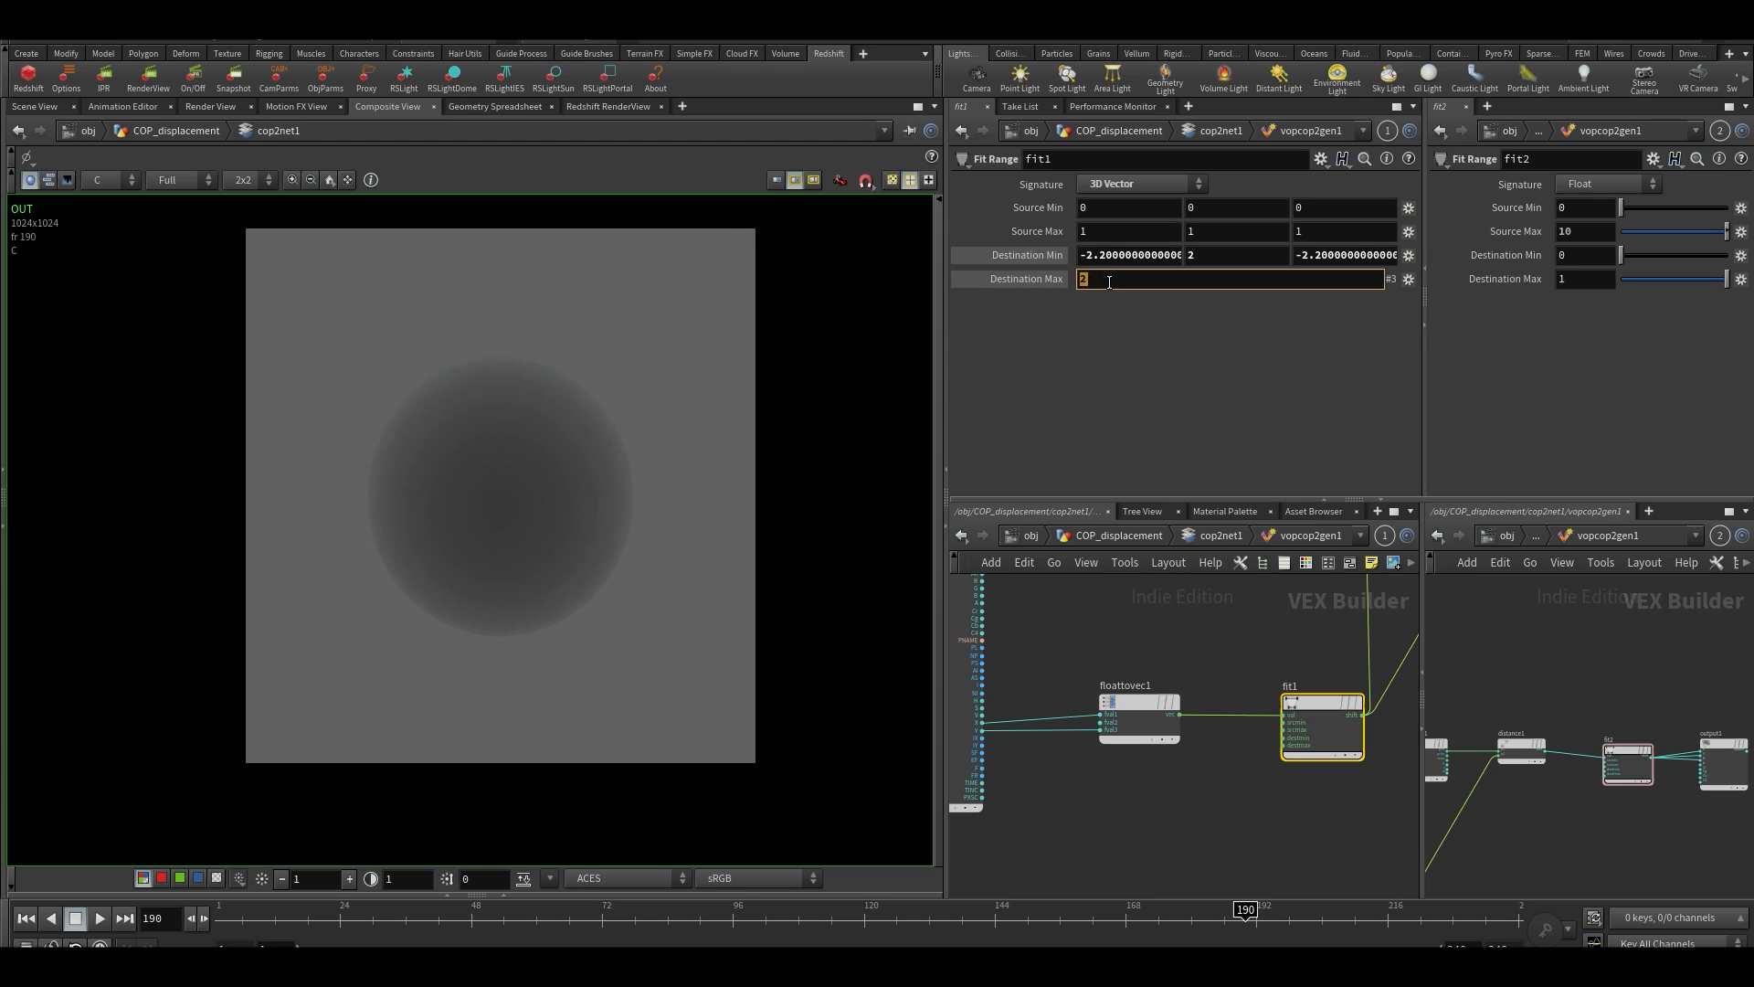
{"action": "type", "text": ".2"}
{"action": "key", "text": "Return"}
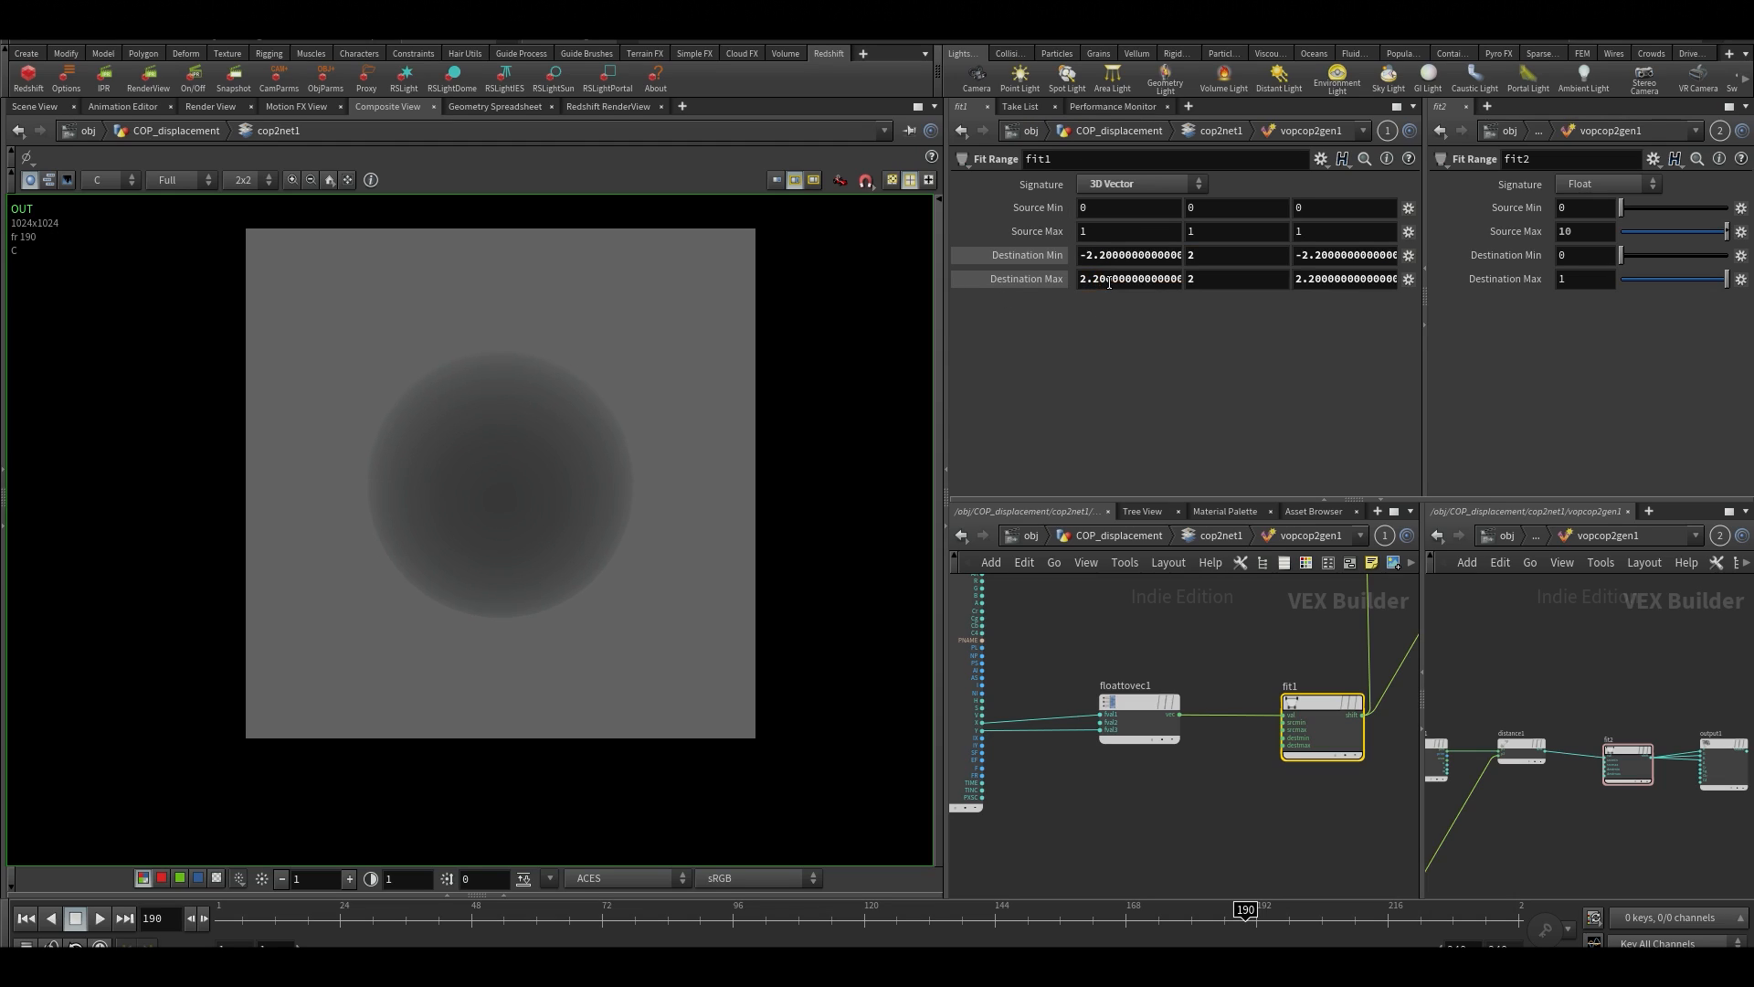
{"action": "key", "text": "u"}
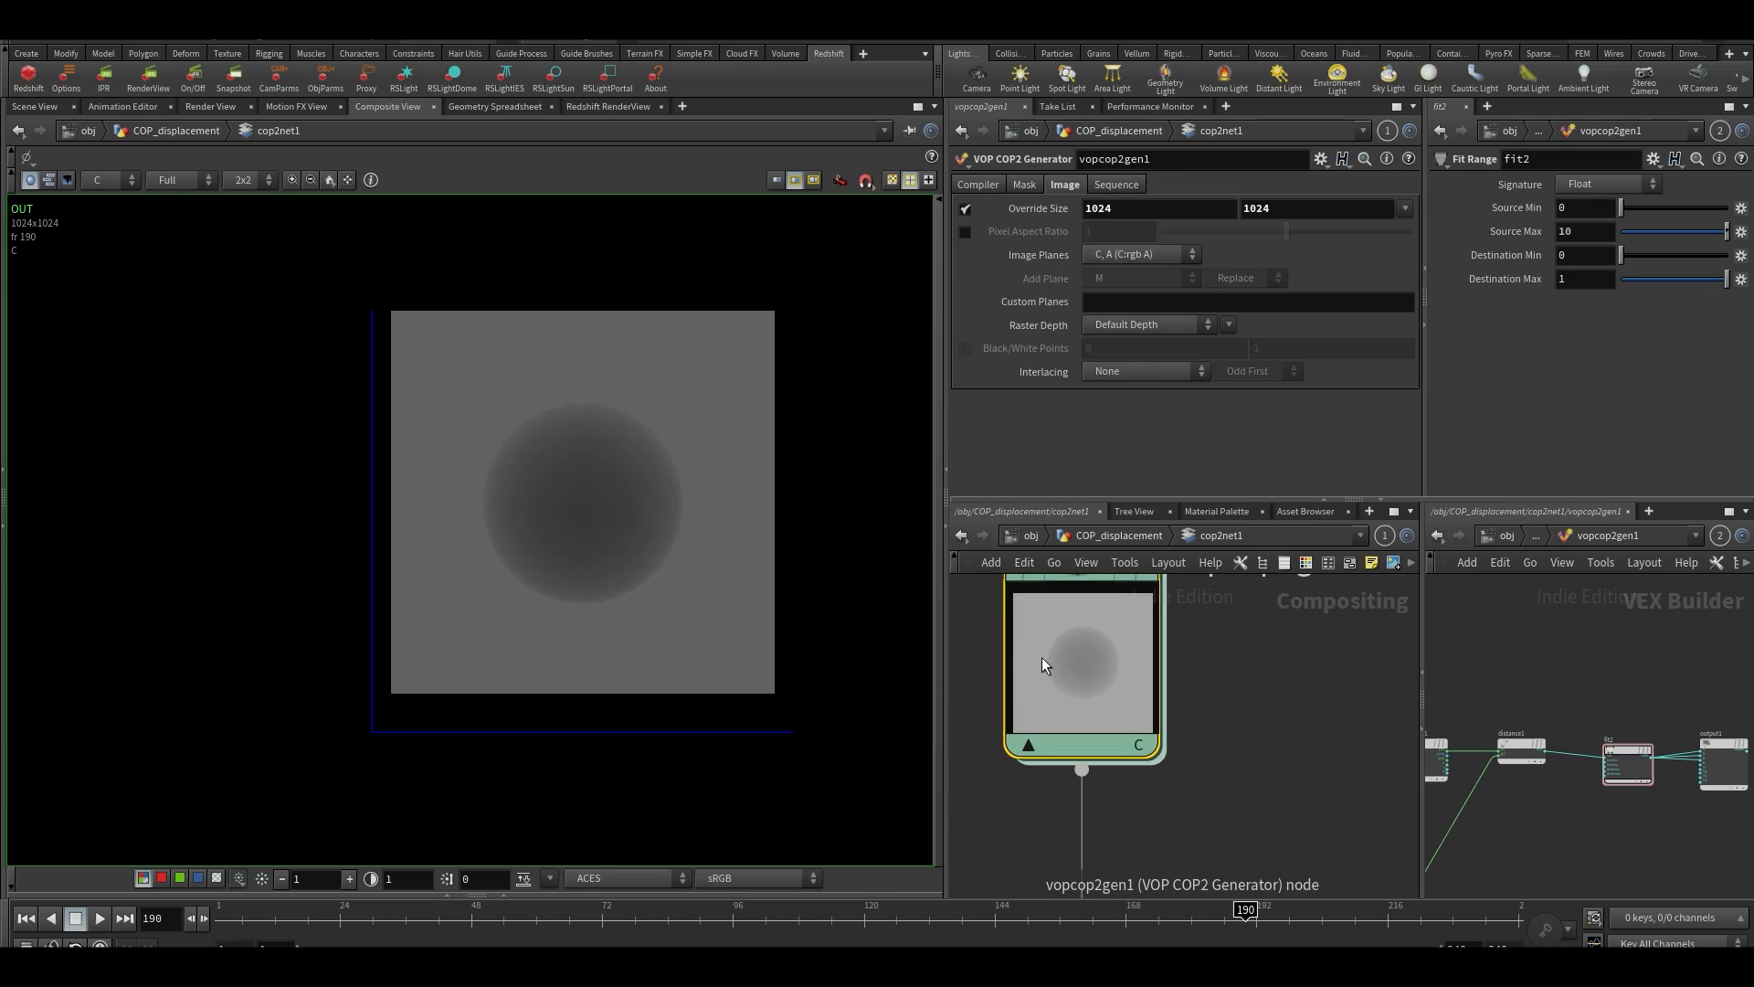
Reopen vopcop2gen1 and set the X and Z components of fit1's Destination Min to -1.75
{"action": "double_click", "coordinate": [1131, 678]}
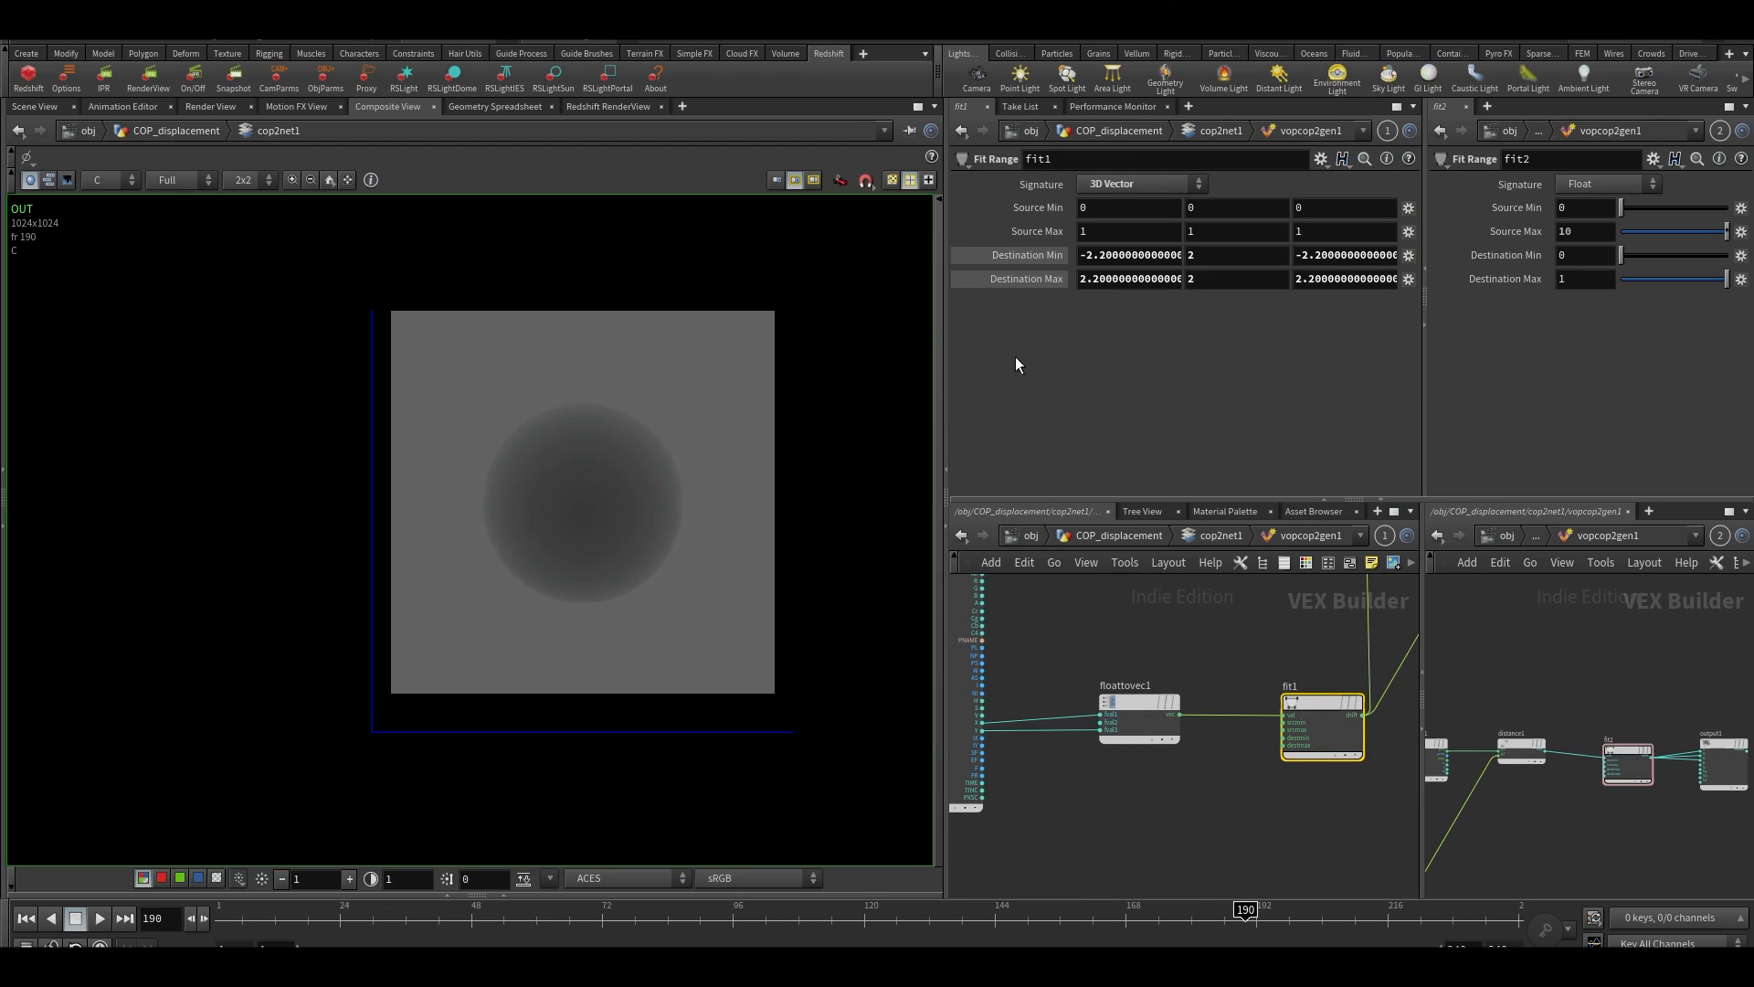
{"action": "left_click", "coordinate": [1146, 253]}
{"action": "type", "text": "-"}
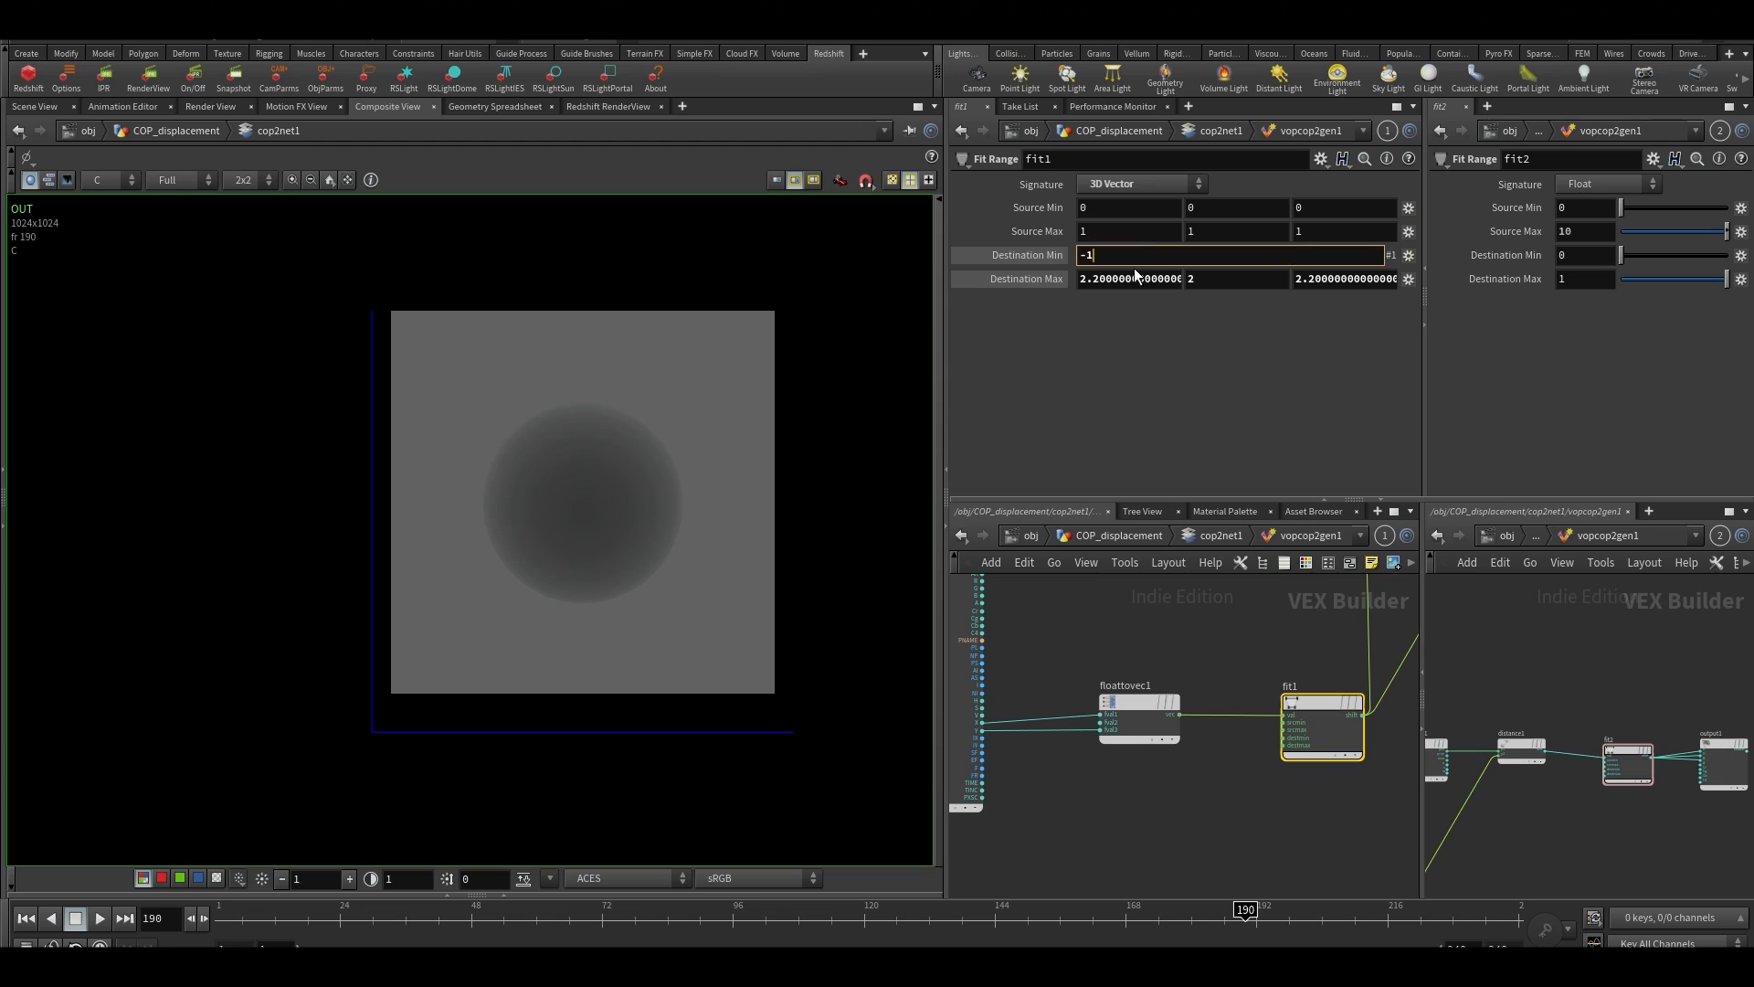
{"action": "type", "text": "1.75"}
{"action": "key", "text": "Tab"}
{"action": "key", "text": "Tab"}
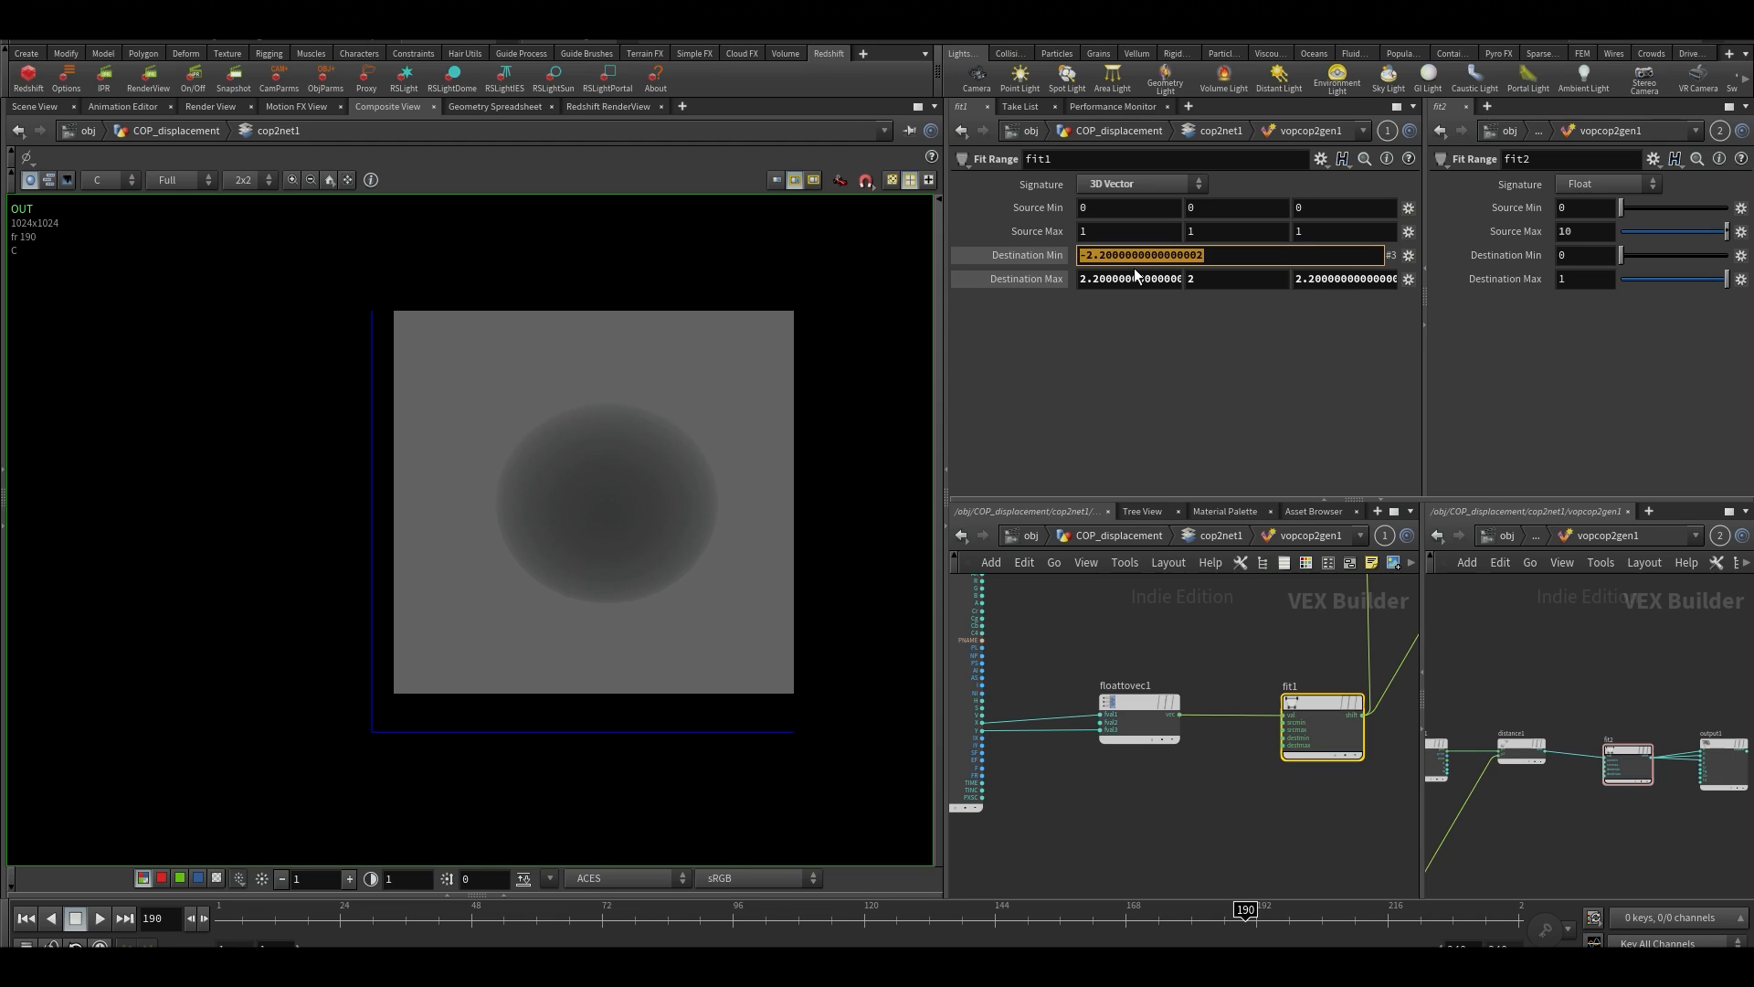
{"action": "type", "text": "-1."}
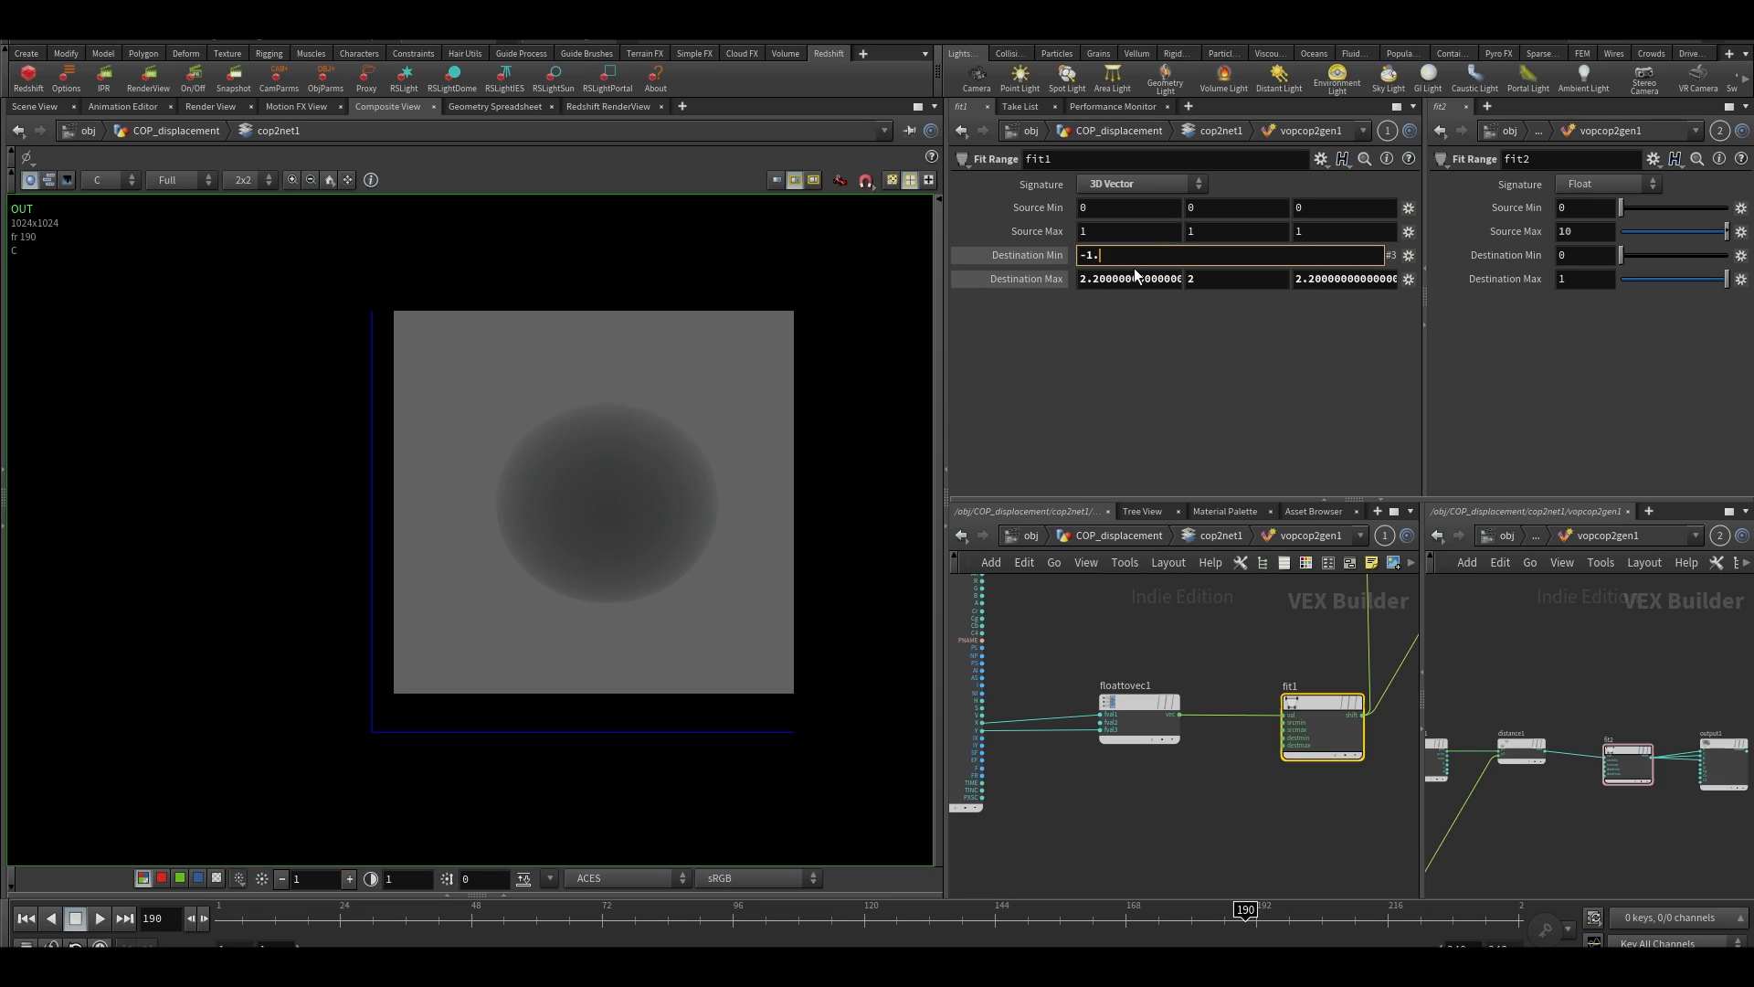
{"action": "type", "text": "75"}
{"action": "key", "text": "Return"}
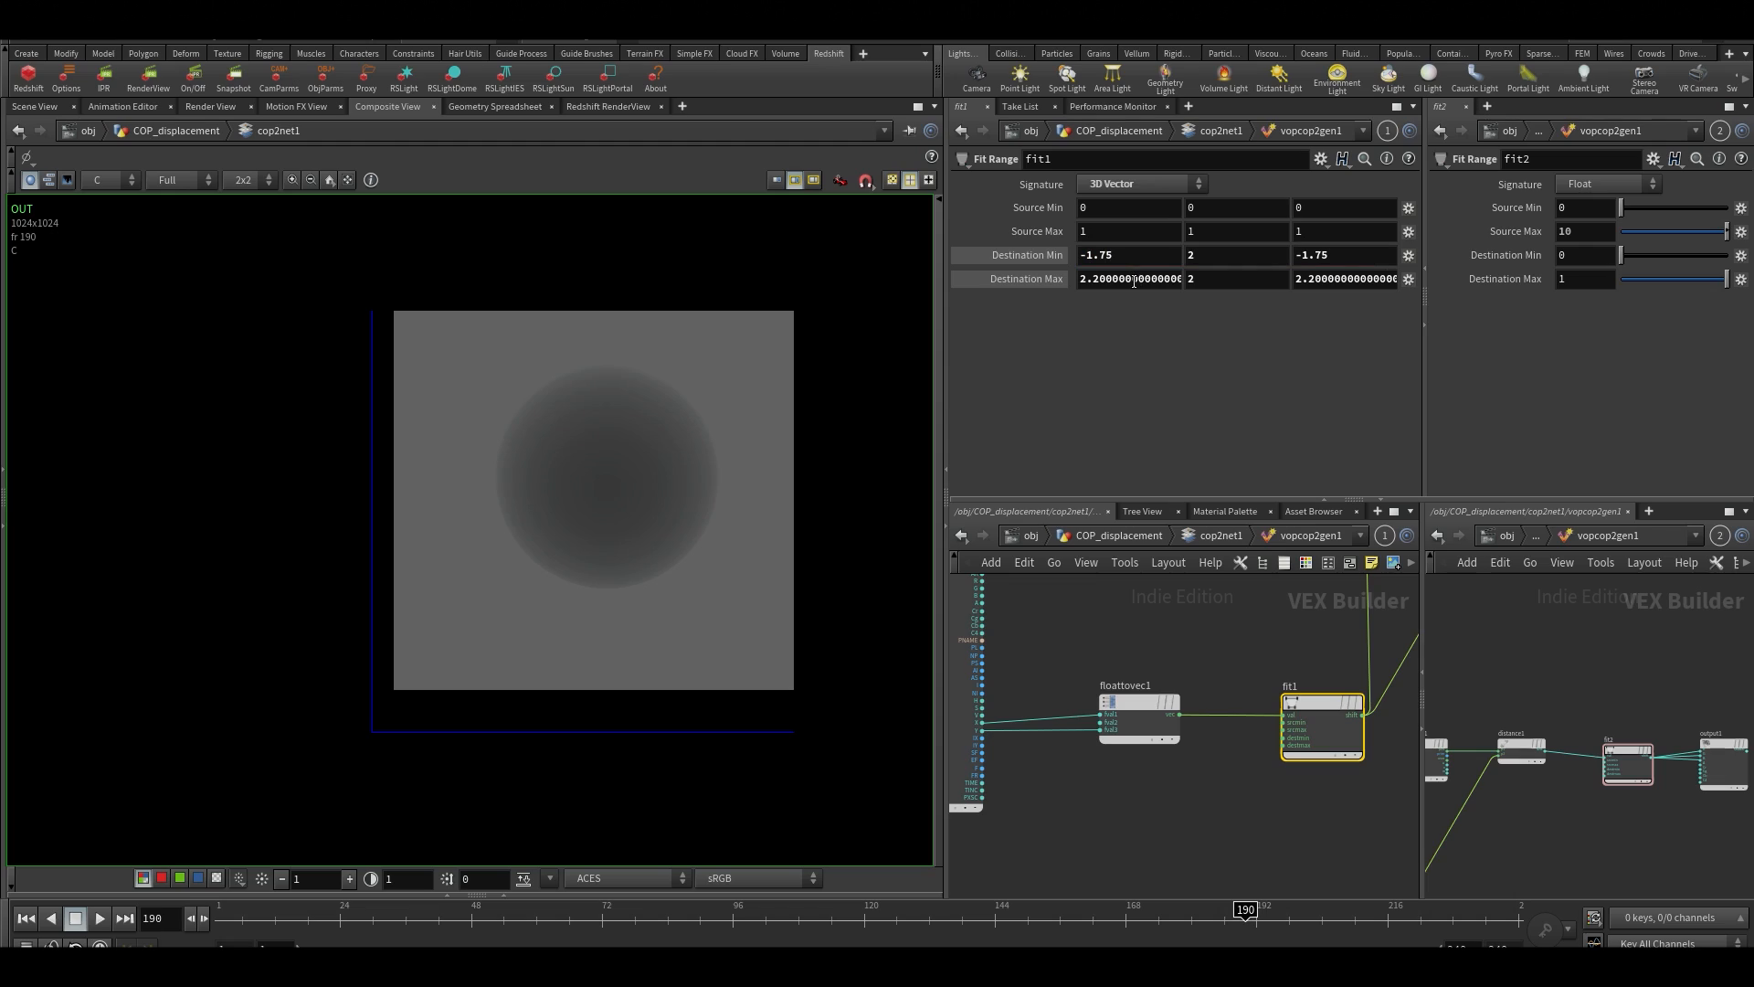
Set the X and Z components of fit1's Destination Max to 1.75
{"action": "left_click", "coordinate": [1133, 279]}
{"action": "type", "text": "1.75"}
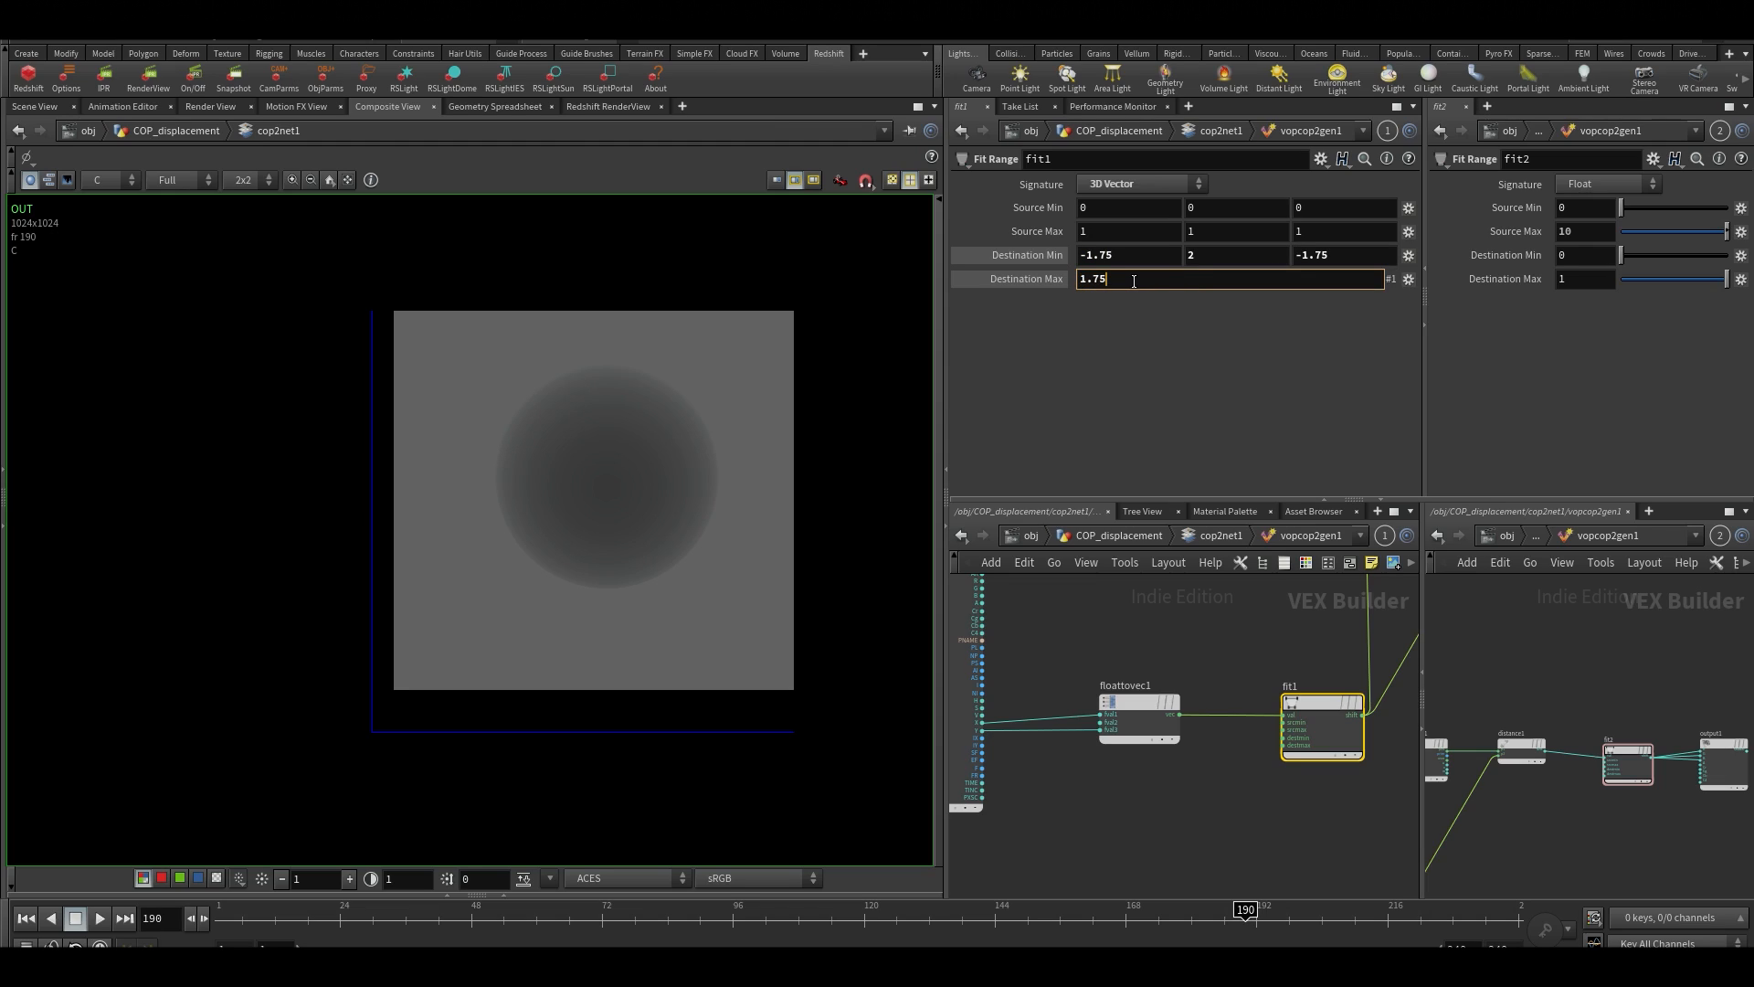
{"action": "key", "text": "Tab"}
{"action": "key", "text": "Tab"}
{"action": "type", "text": "1.75"}
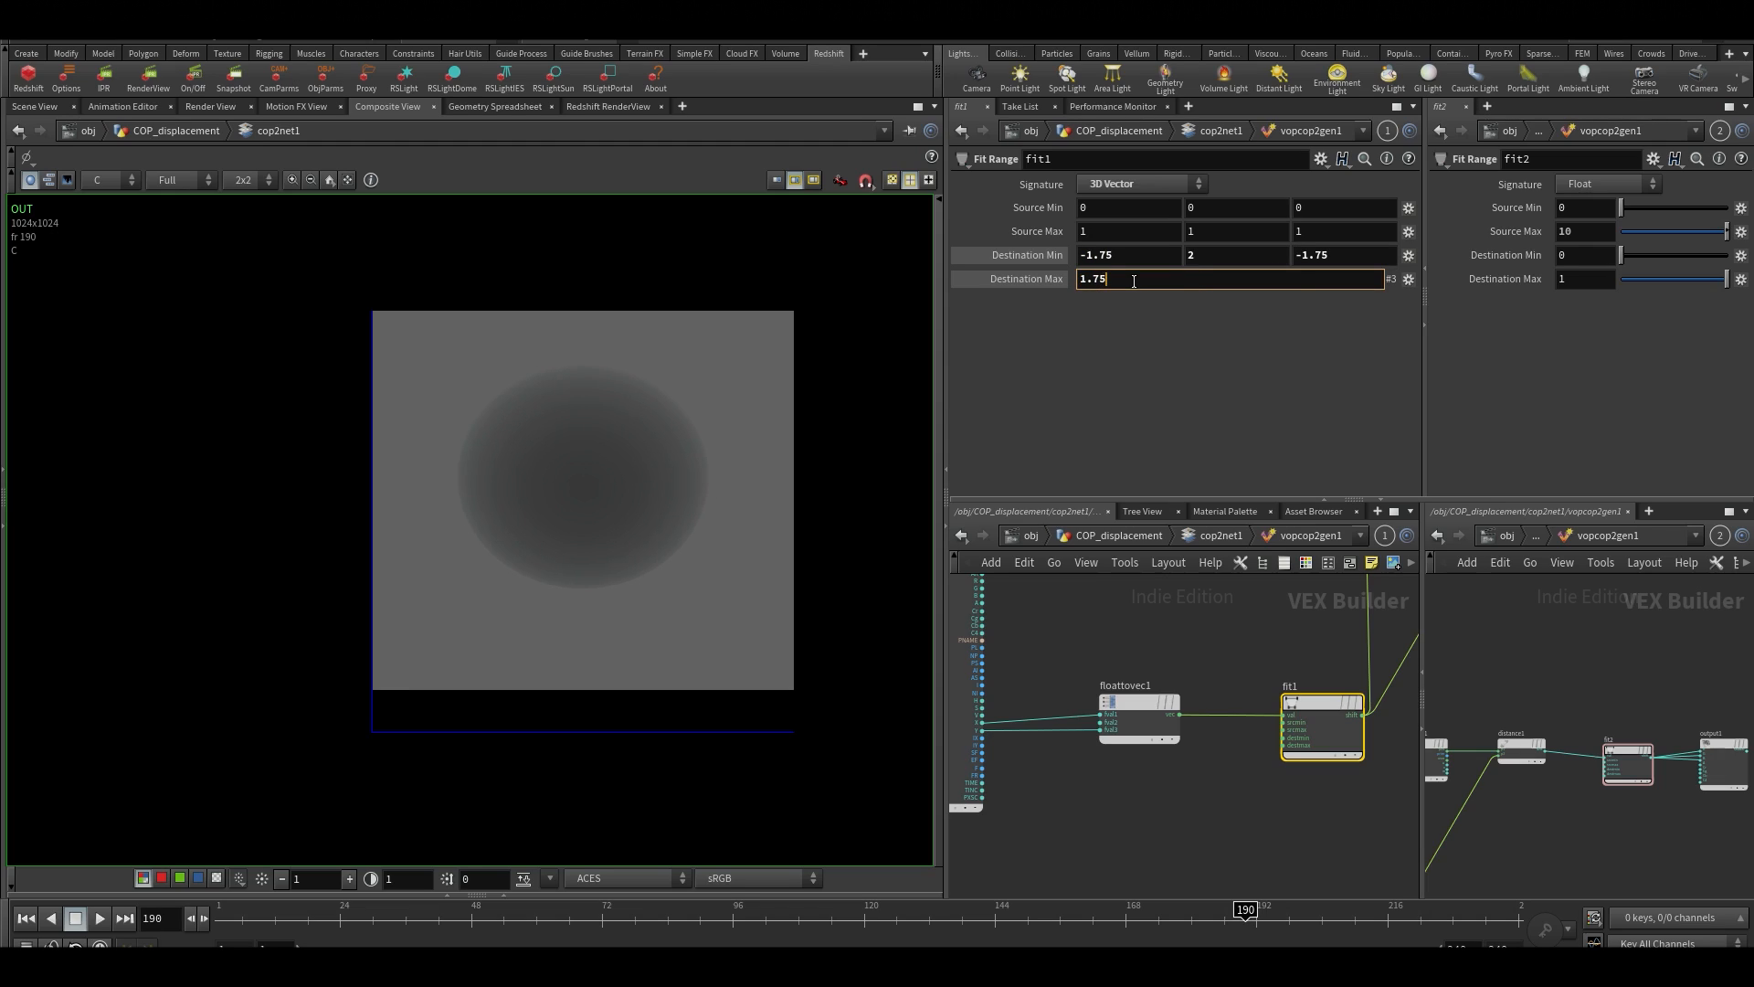
{"action": "key", "text": "Return"}
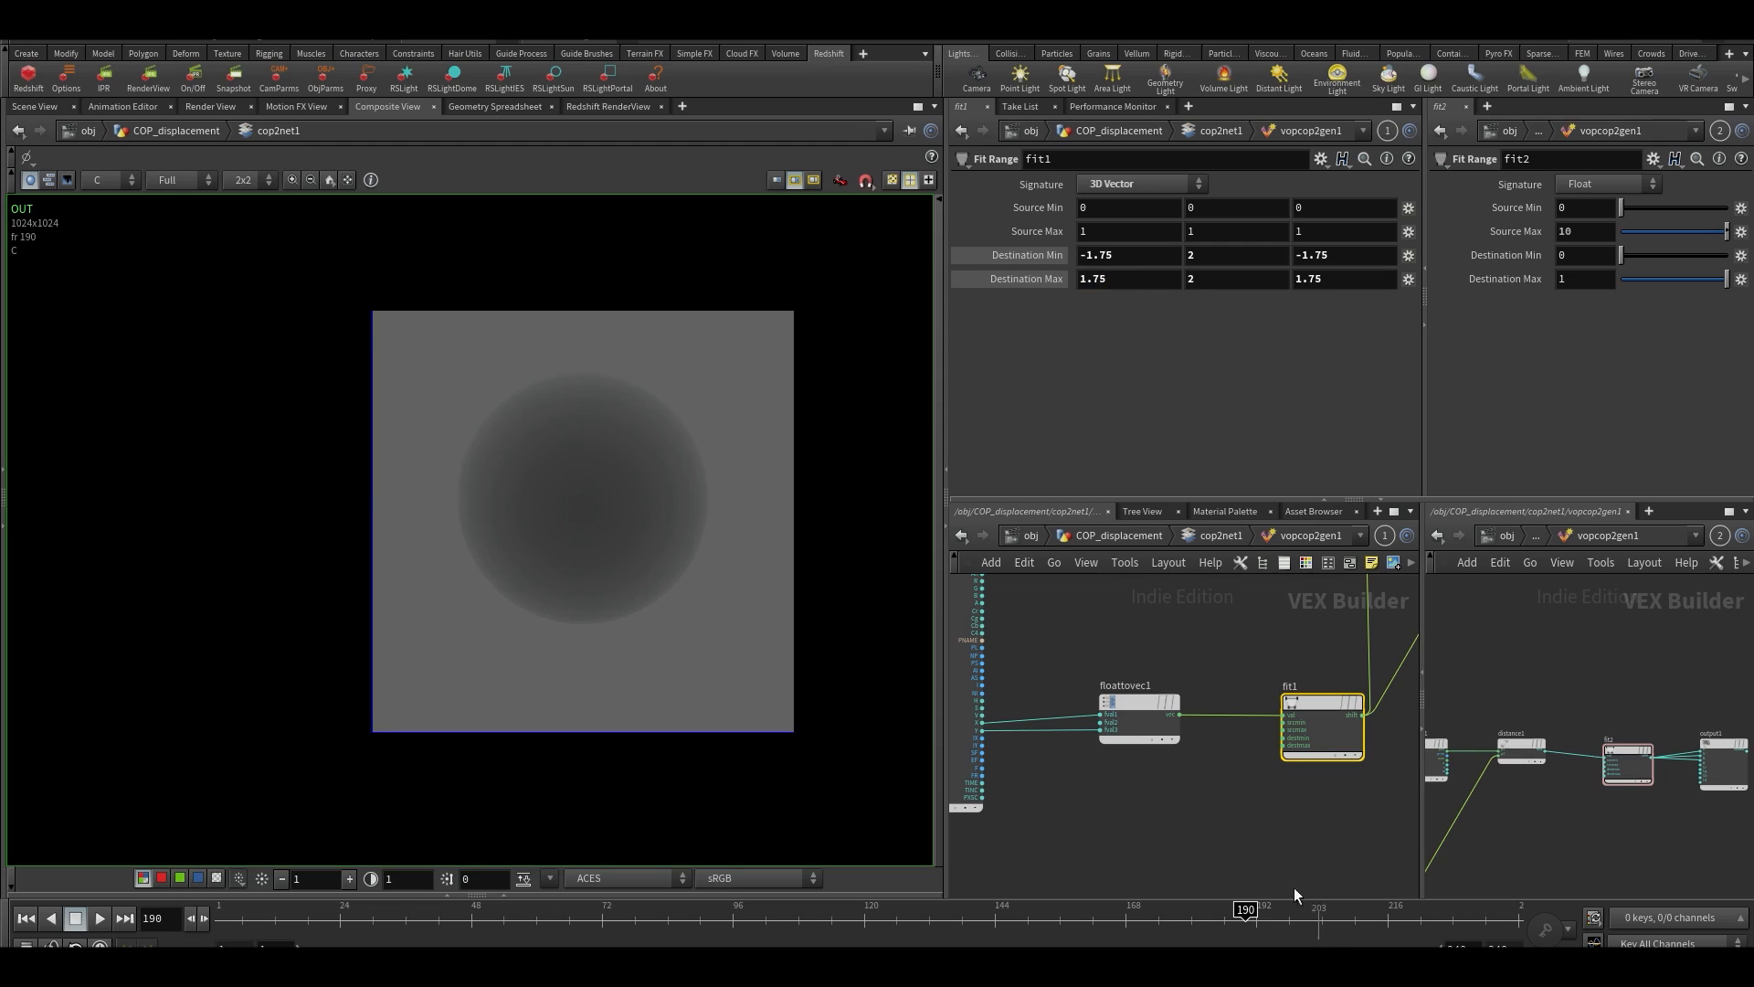
Return to cop2net1 to examine the displacement image up close, and reopen the vopcop2gen1 network
{"action": "left_click", "coordinate": [1204, 831]}
{"action": "key", "text": "u"}
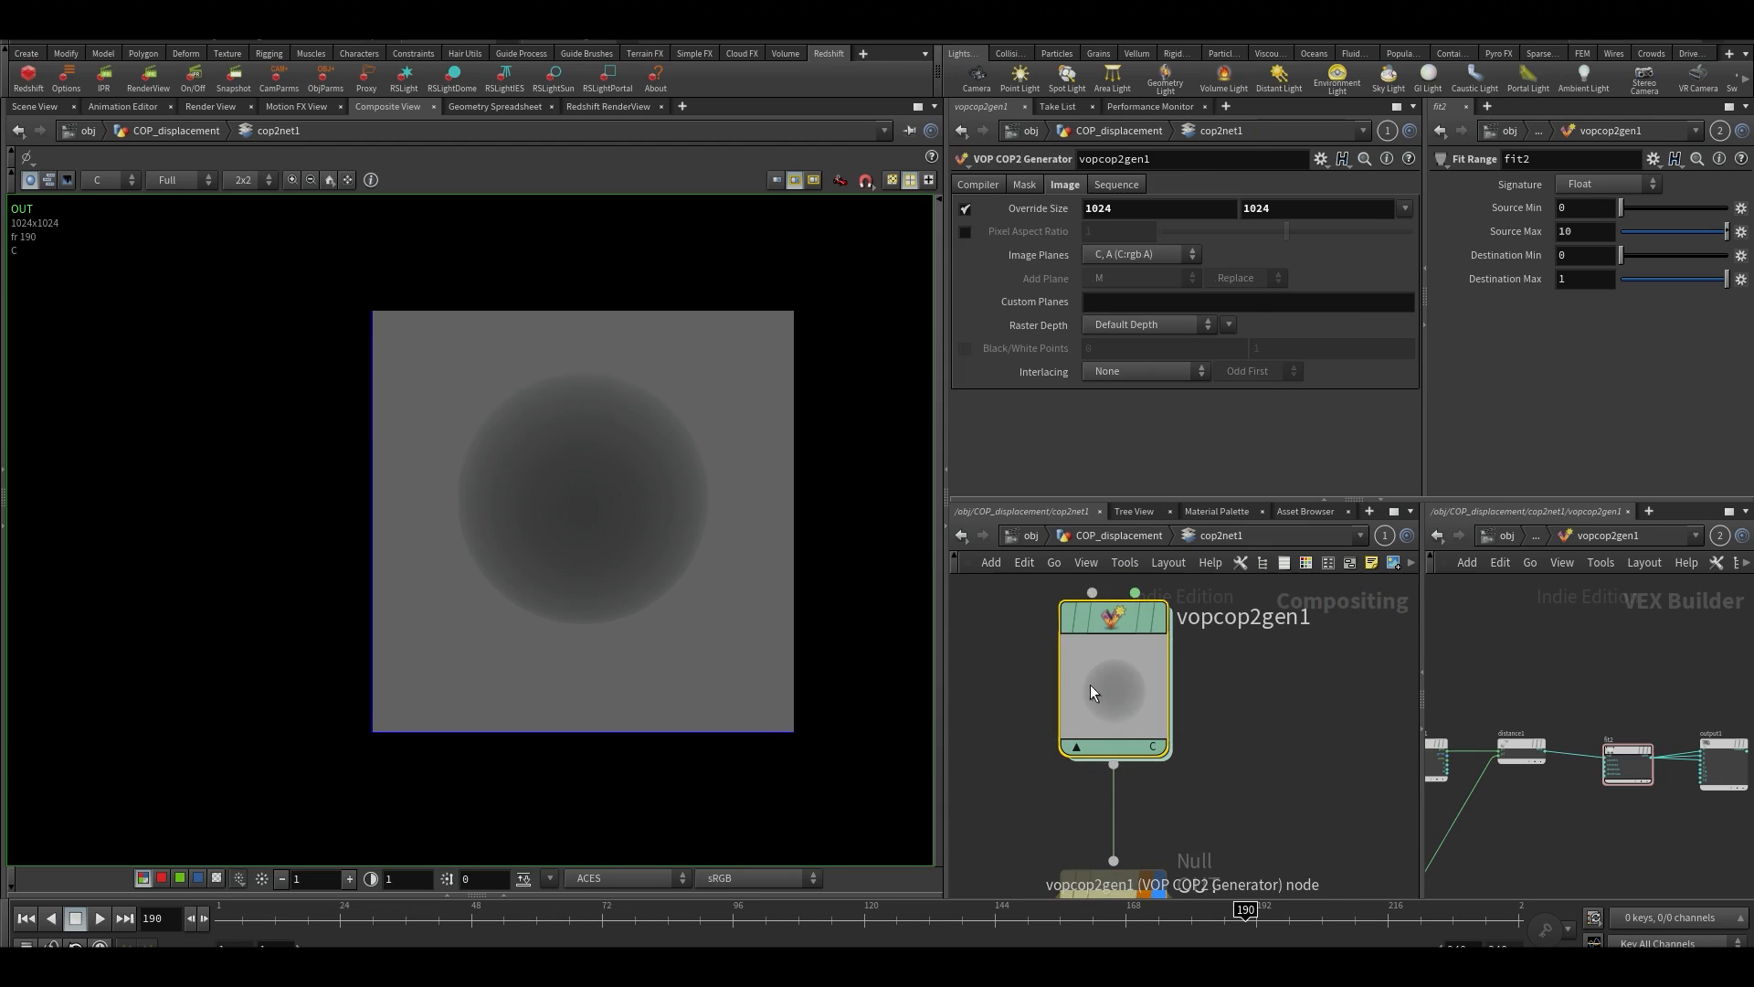
{"action": "scroll", "coordinate": [562, 516], "scroll_direction": "up", "scroll_amount": 3}
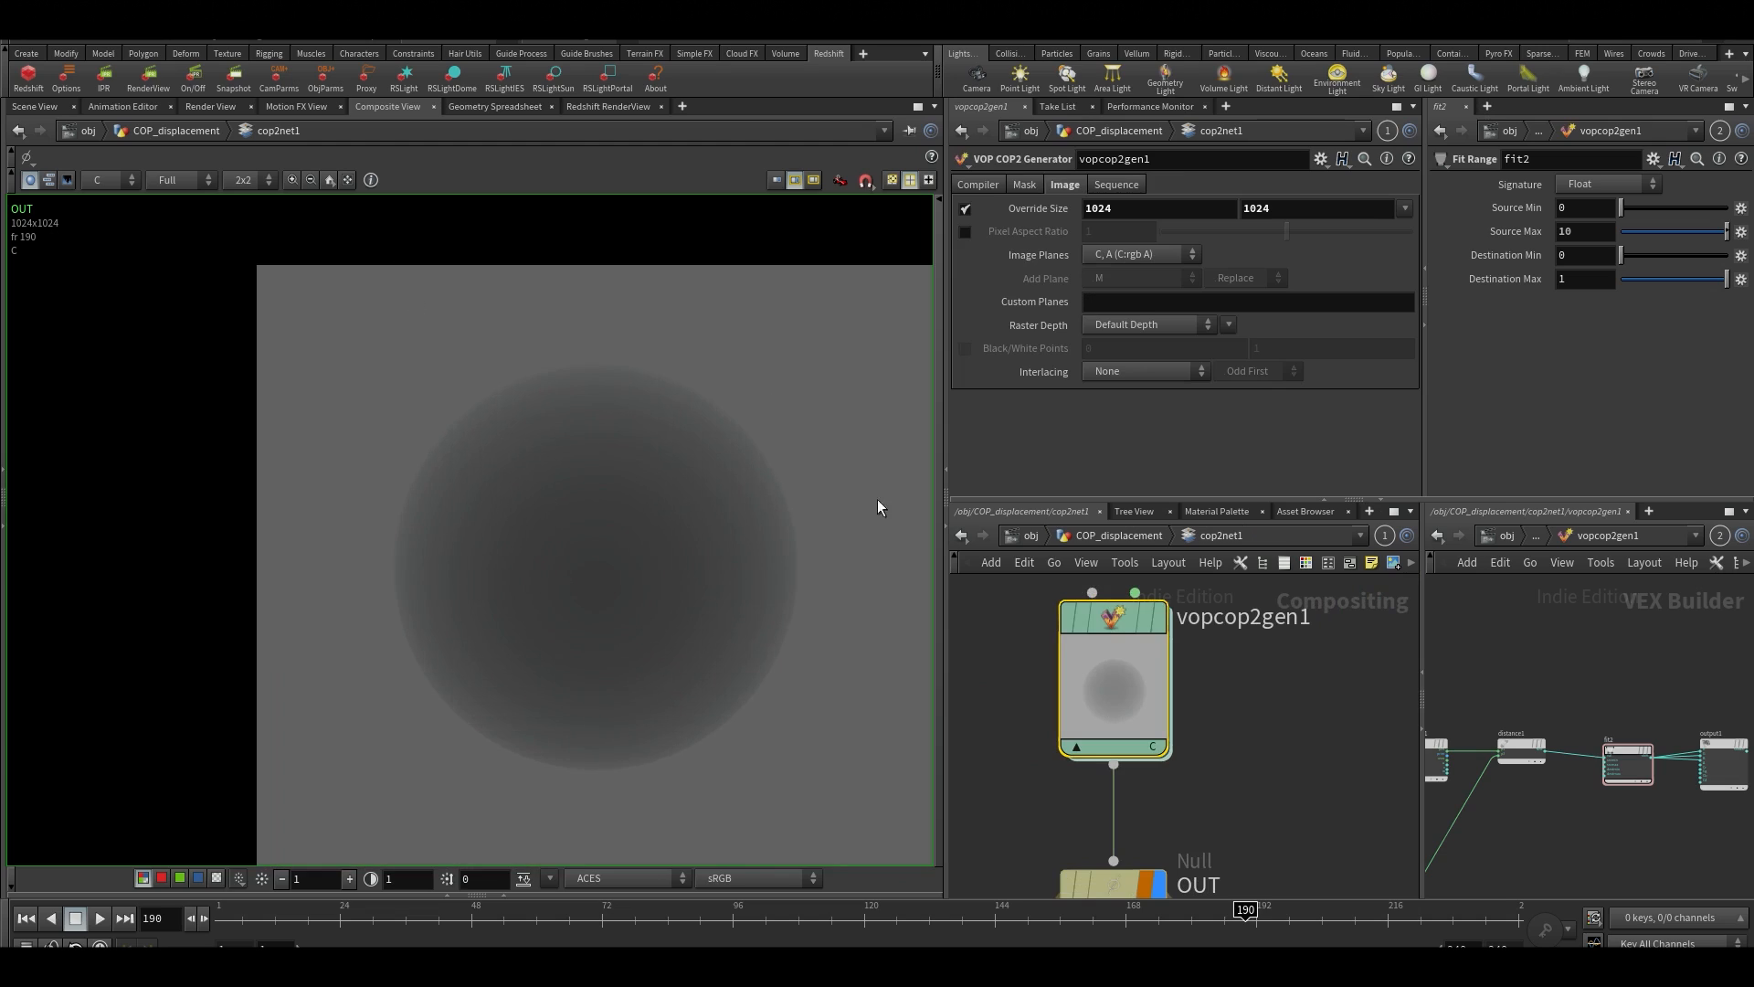
{"action": "double_click", "coordinate": [1110, 692]}
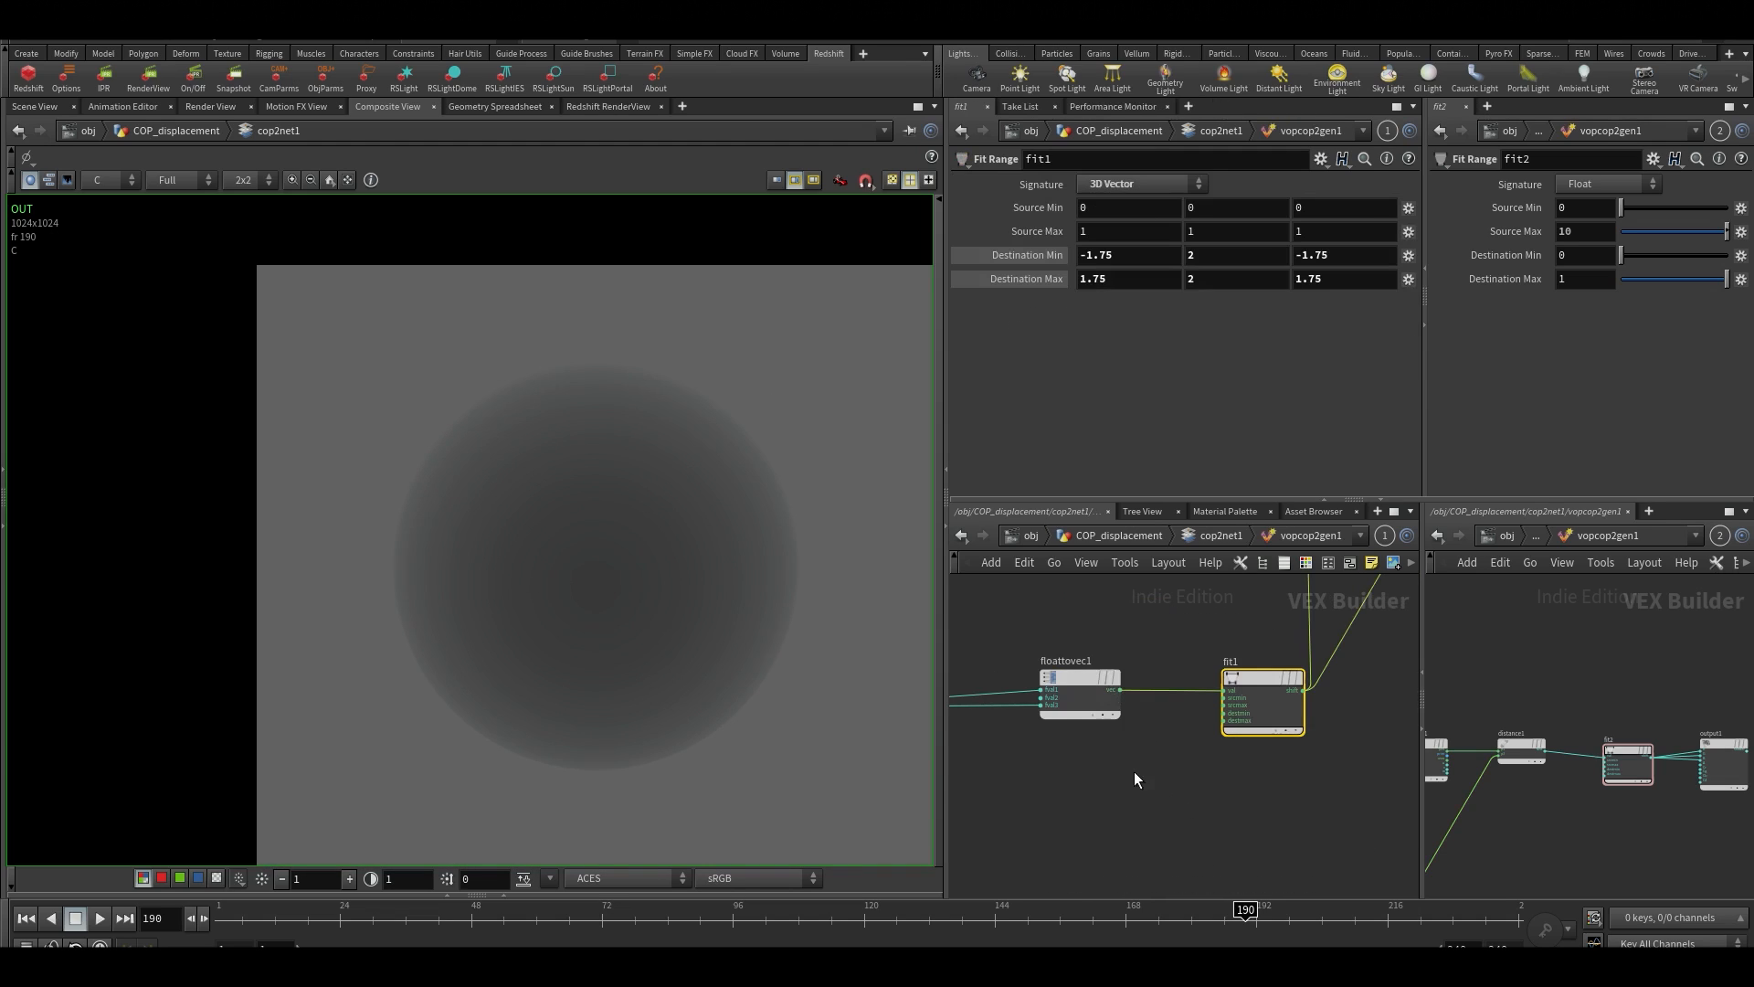
{"action": "scroll", "coordinate": [1115, 694], "scroll_direction": "up", "scroll_amount": 3}
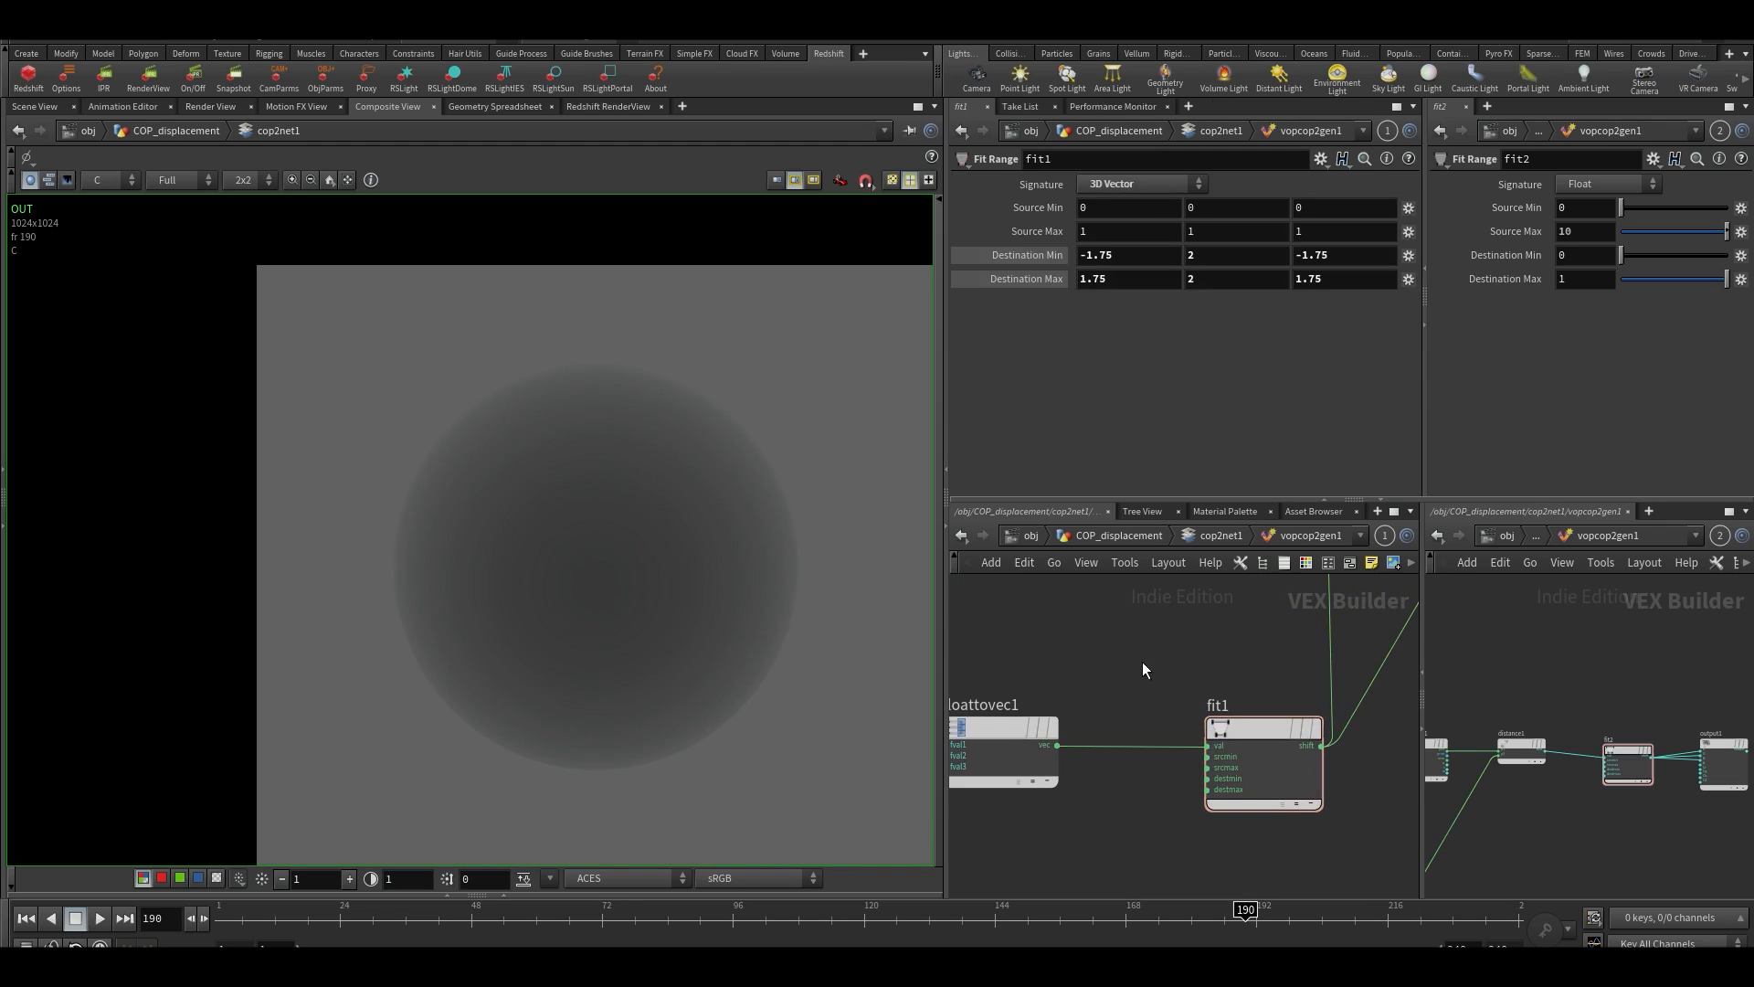
{"action": "scroll", "coordinate": [665, 596], "scroll_direction": "down", "scroll_amount": 3}
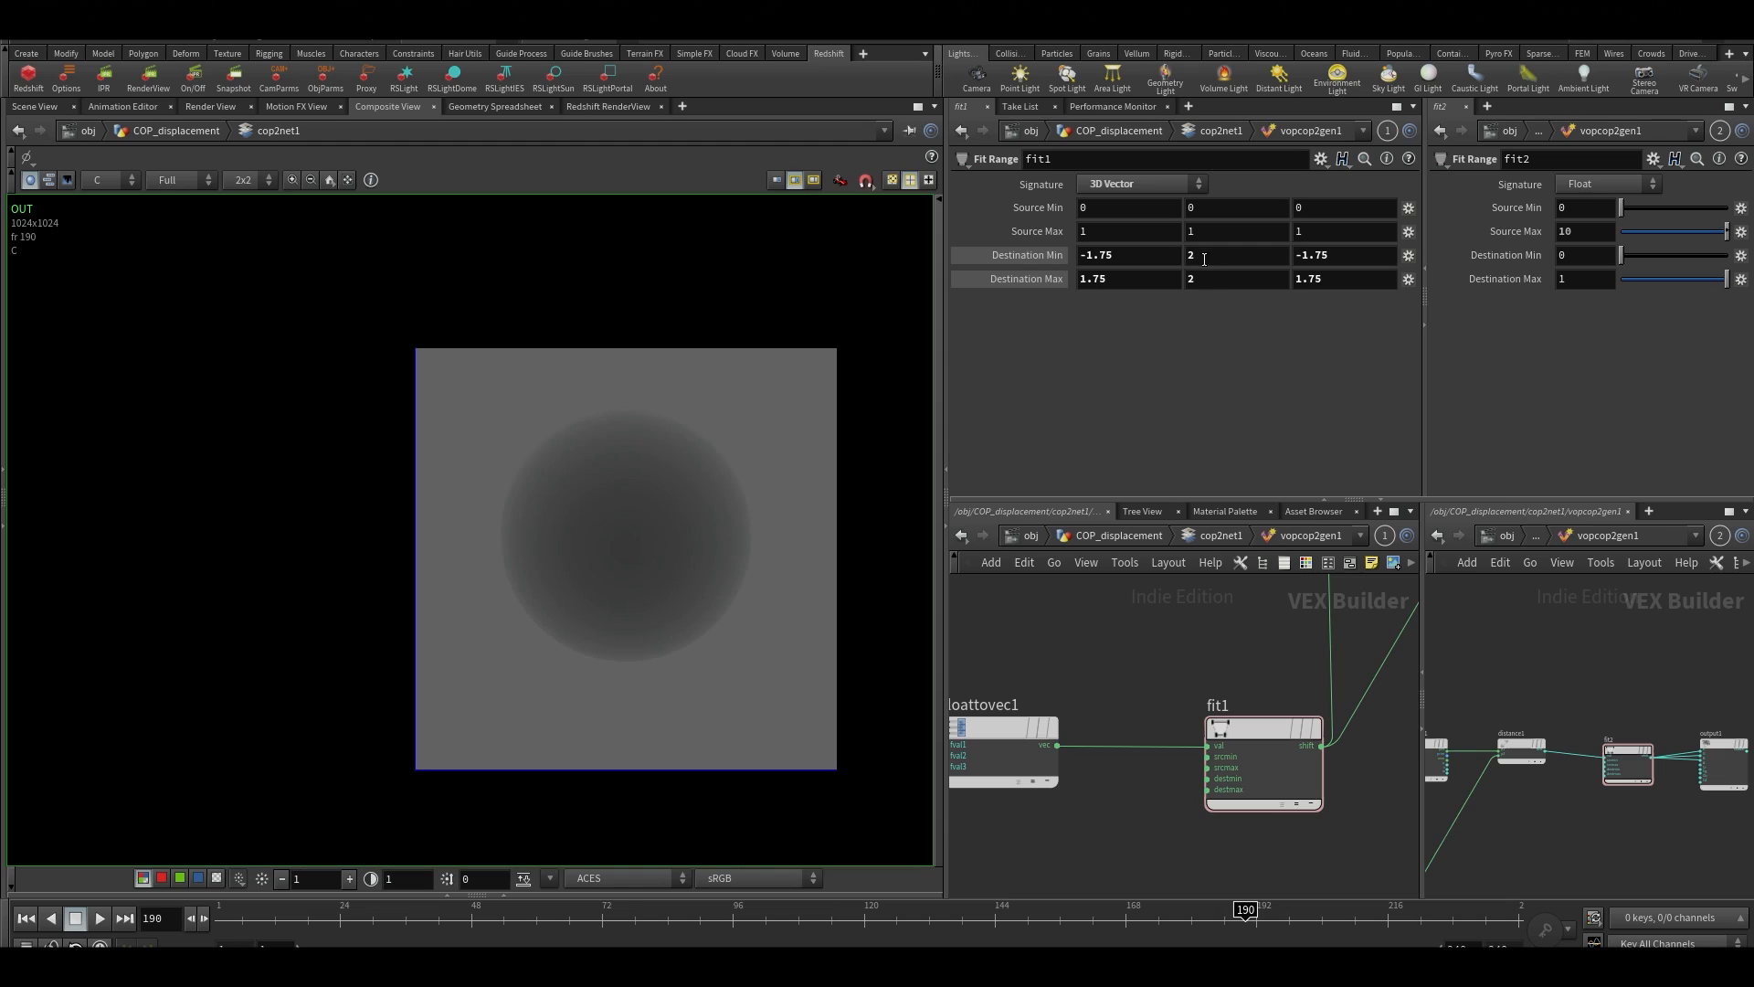
Try -1.5 as the Z component of fit1's Destination Min and restore it to -1.75
{"action": "mouse_move", "coordinate": [1356, 260]}
{"action": "middle_mouse_down"}
{"action": "mouse_move", "coordinate": [1384, 254]}
{"action": "mouse_move", "coordinate": [1356, 258]}
{"action": "middle_mouse_up"}
{"action": "middle_click", "coordinate": [1371, 264]}
{"action": "left_click", "coordinate": [1376, 258]}
{"action": "key", "text": "Return"}
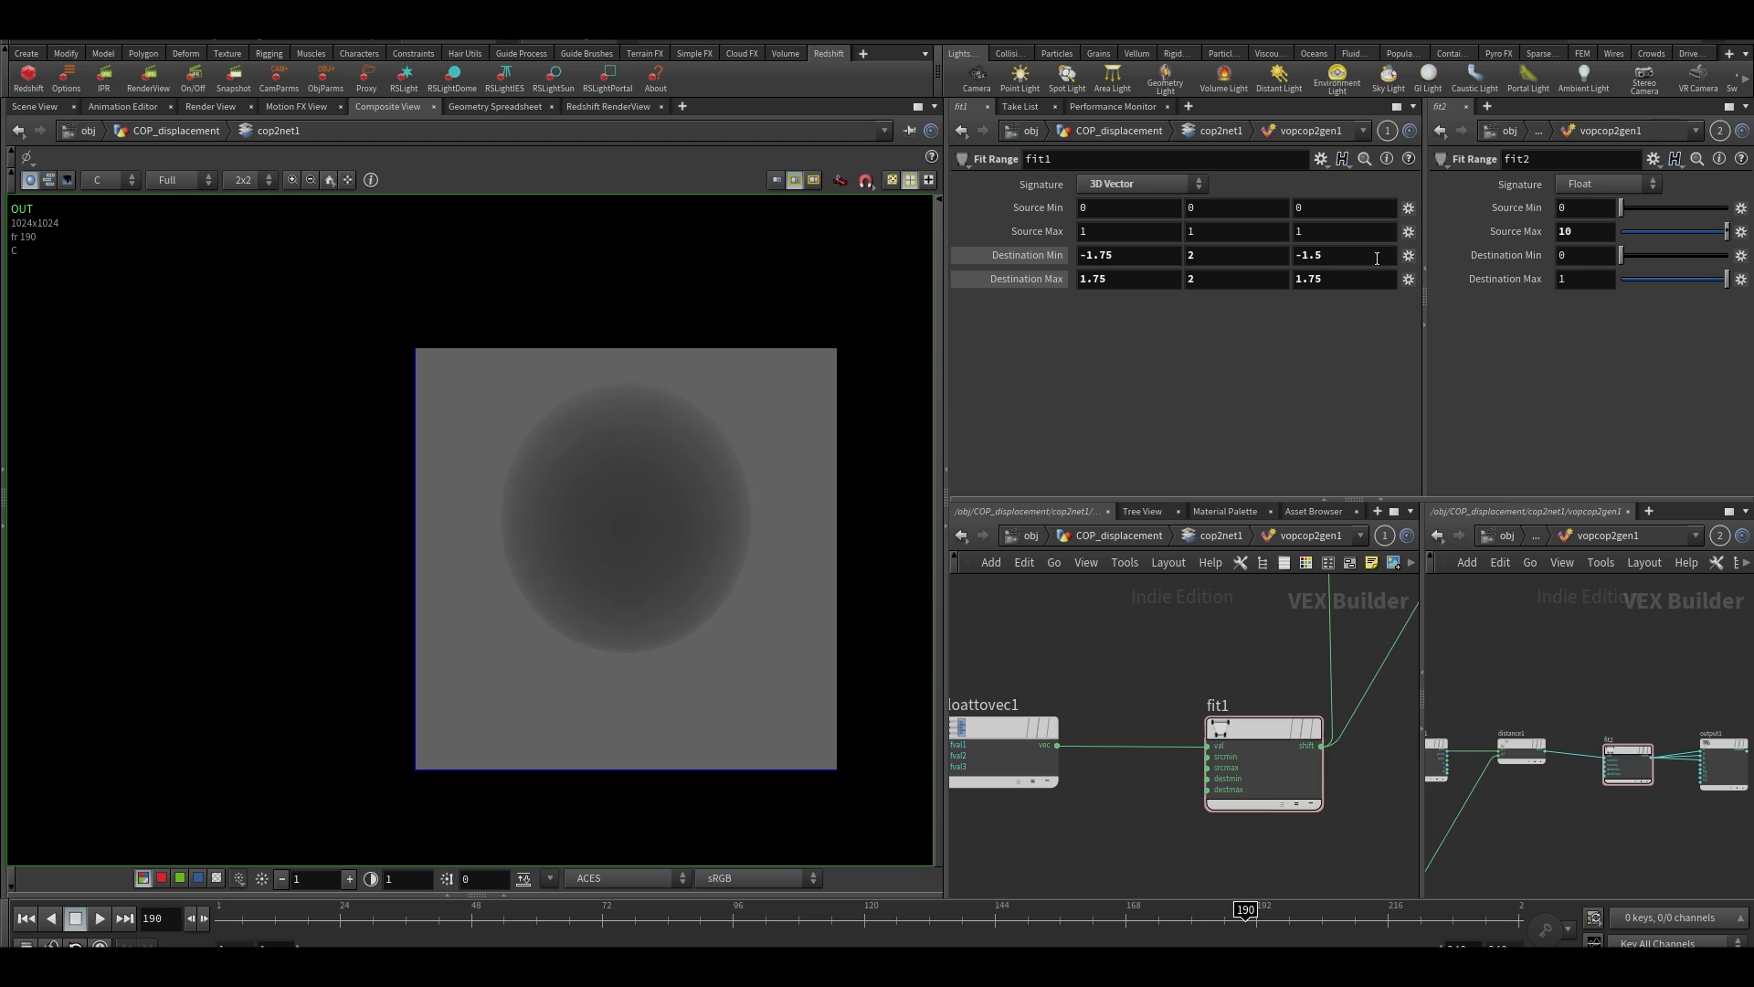
{"action": "left_click", "coordinate": [1364, 257]}
{"action": "double_click", "coordinate": [1364, 257]}
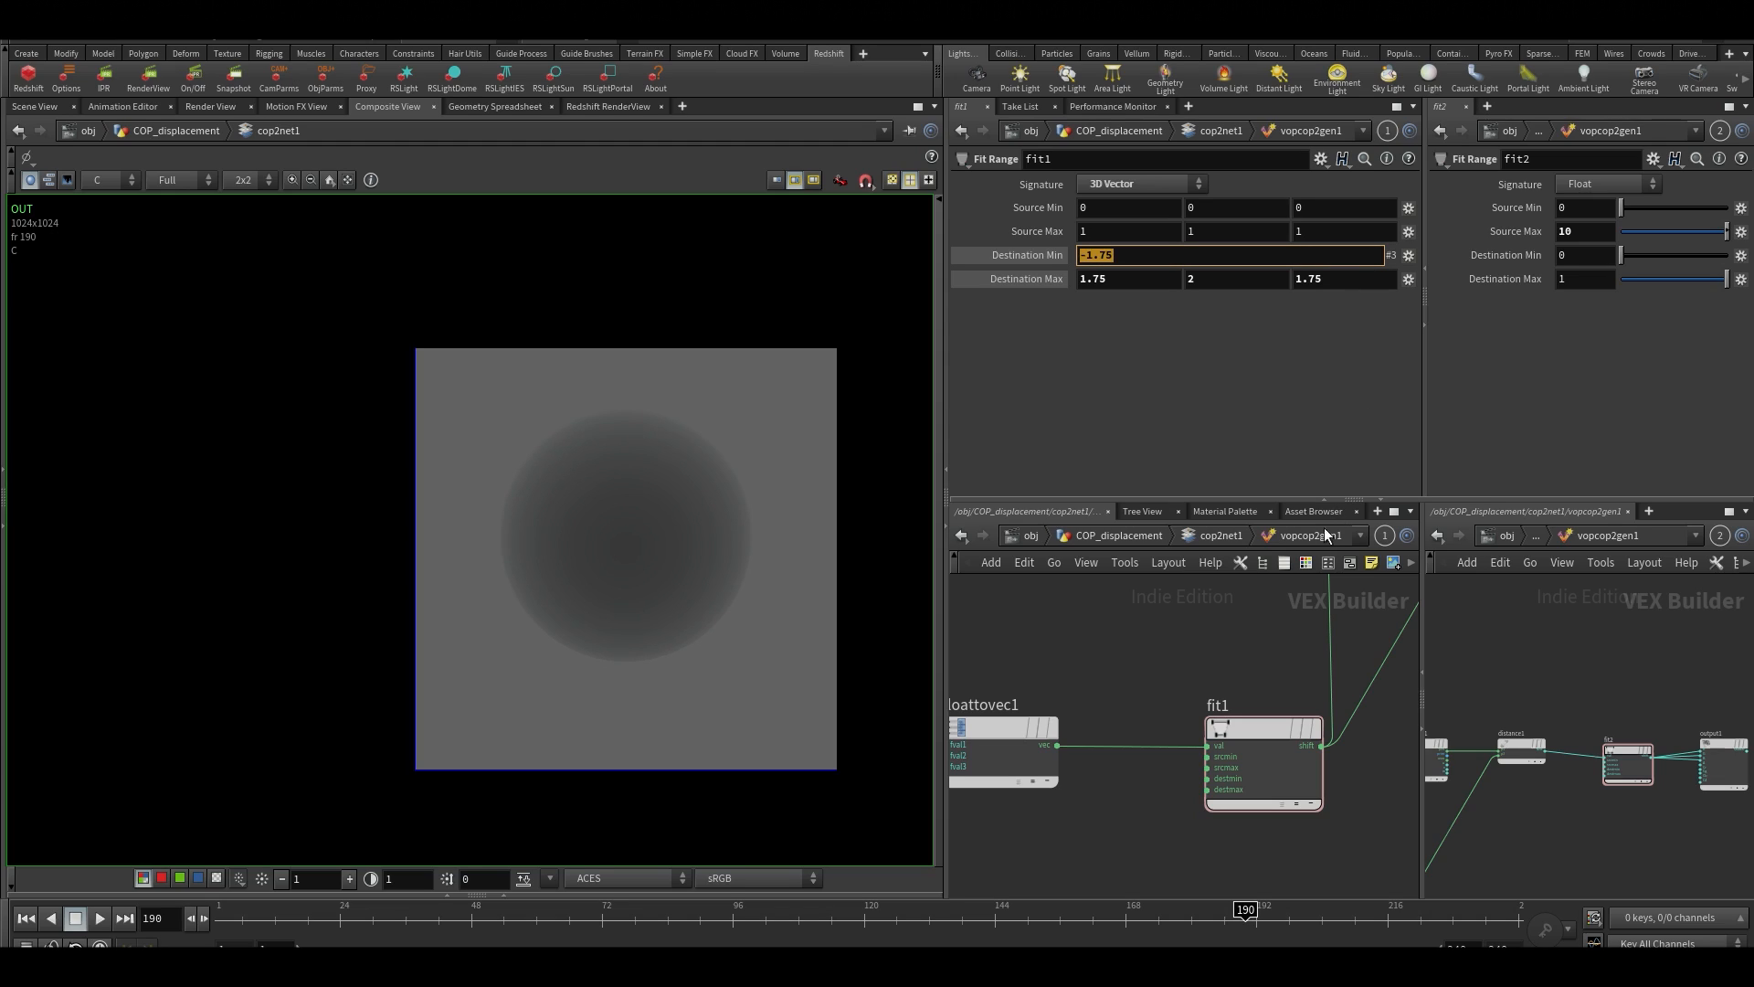
{"action": "key", "text": "Return"}
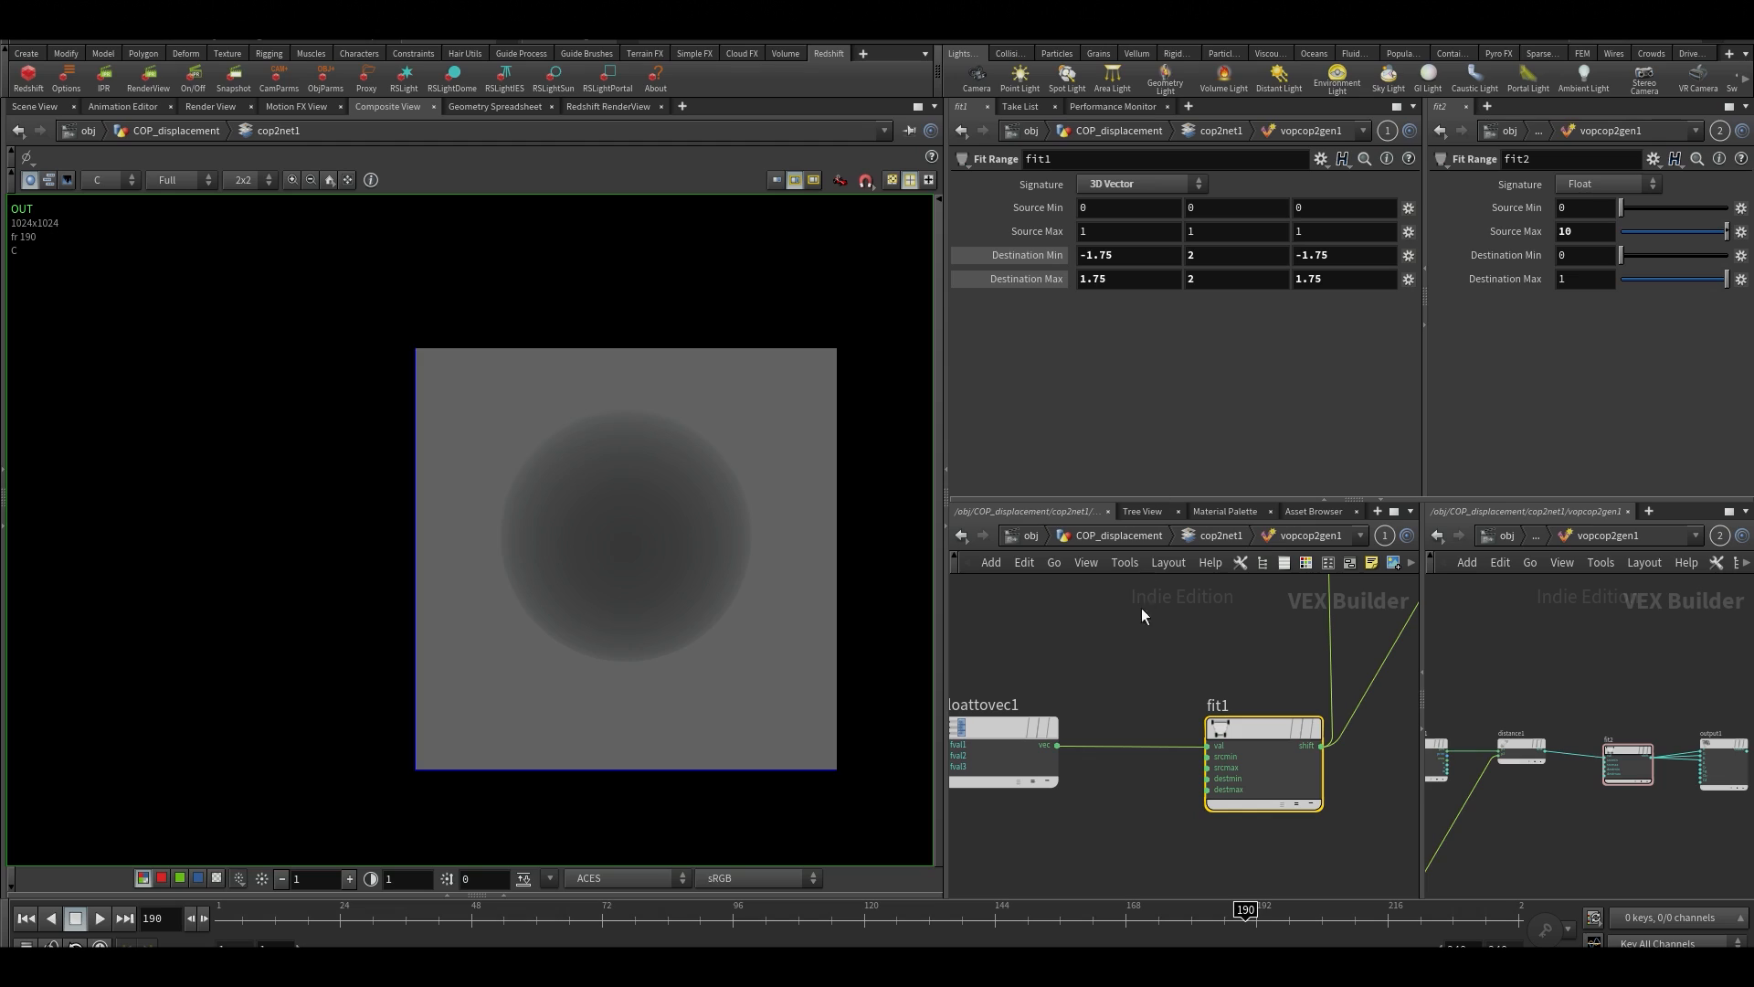
{"action": "middle_click_drag", "start_coordinate": [1145, 651], "coordinate": [1208, 578]}
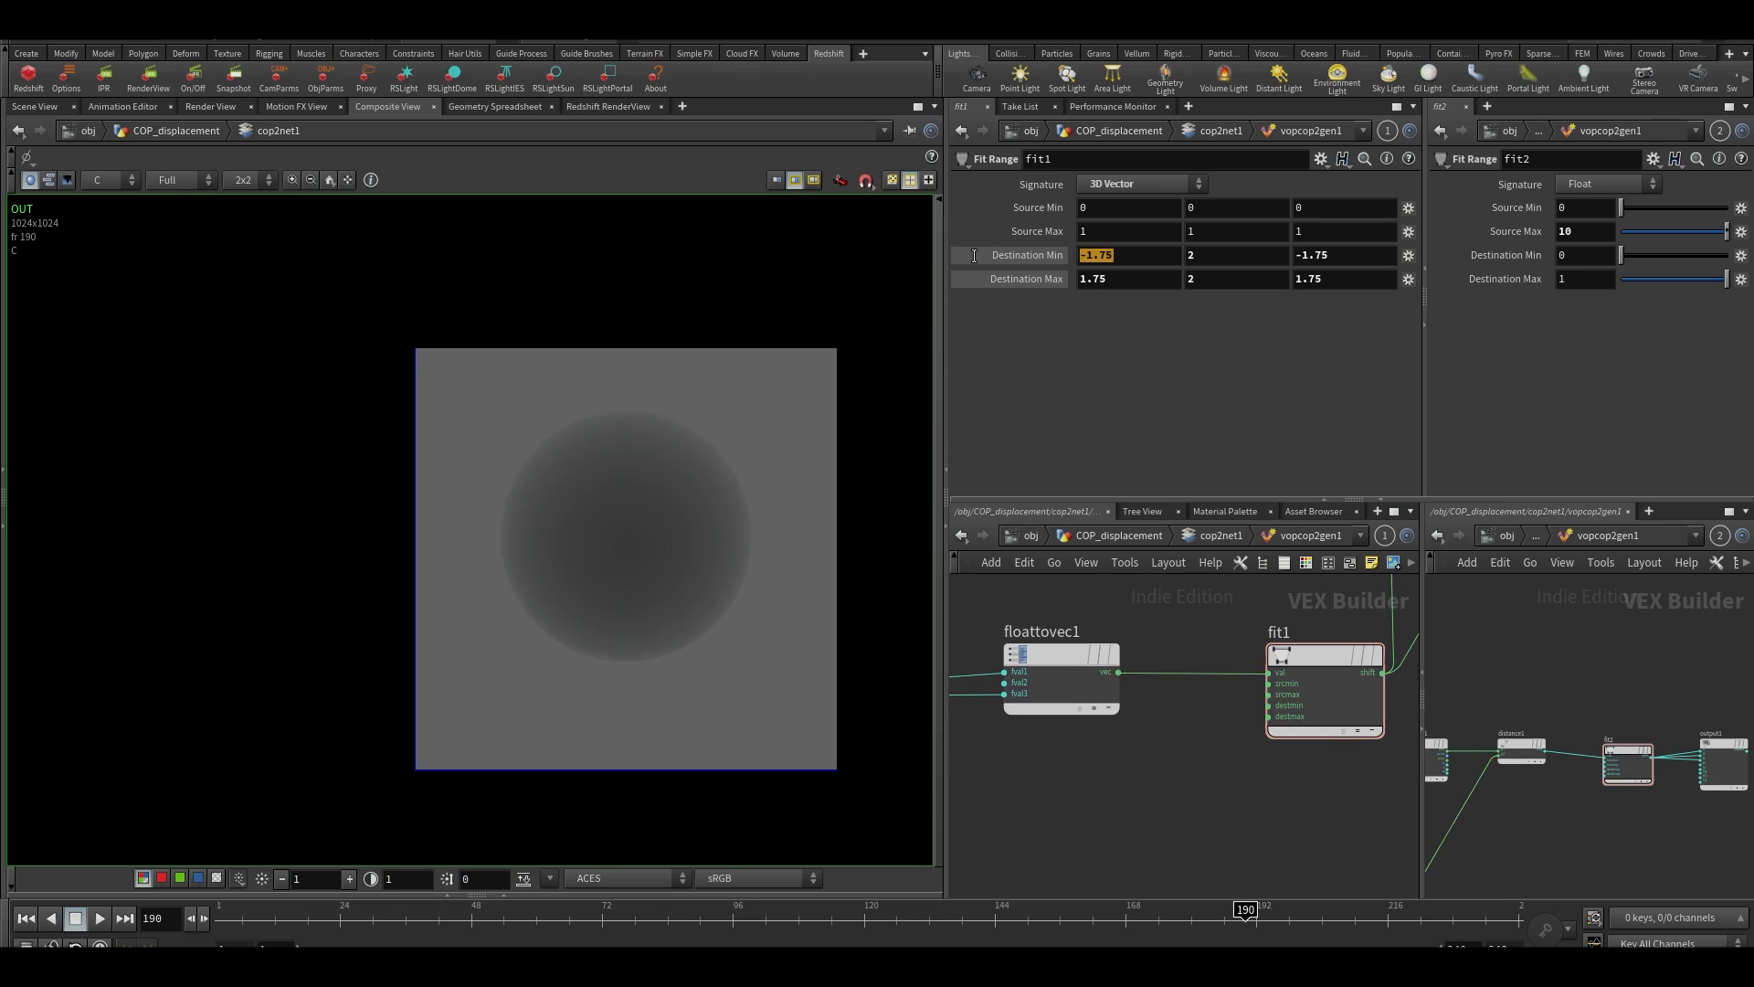
In the second network pane, open COP_displacement and set the size of grid1 to 5 by 5
{"action": "left_click", "coordinate": [1507, 536]}
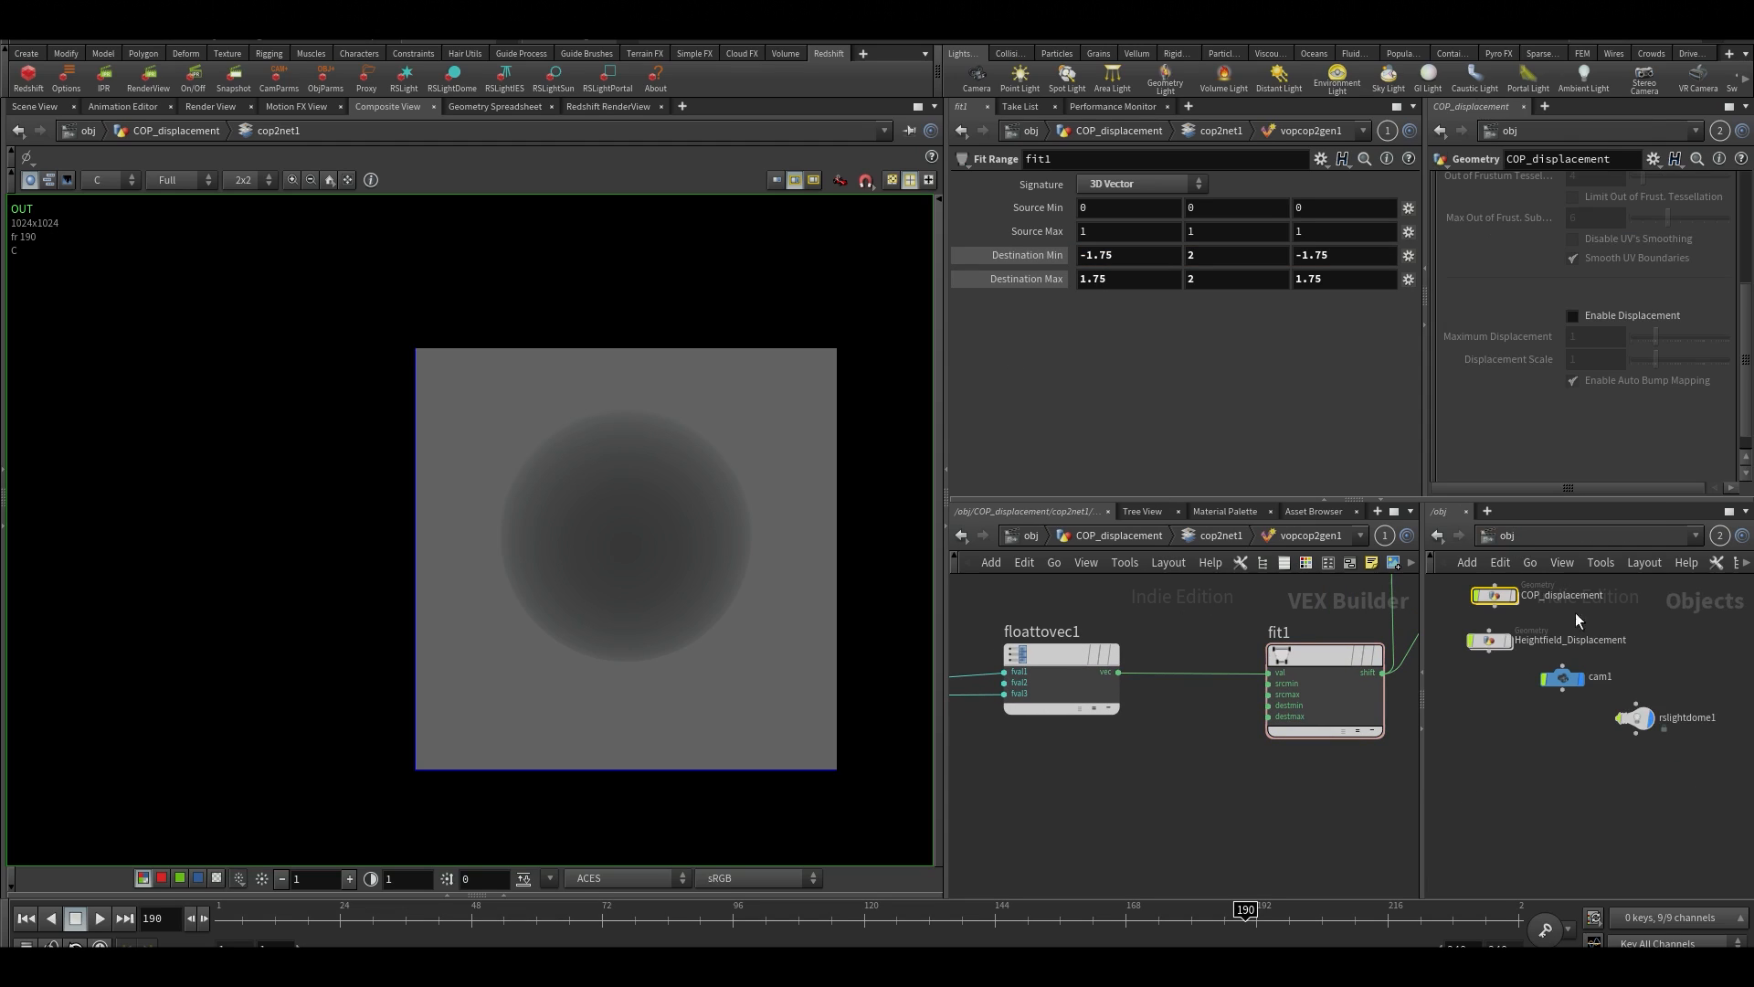
{"action": "double_click", "coordinate": [1497, 595]}
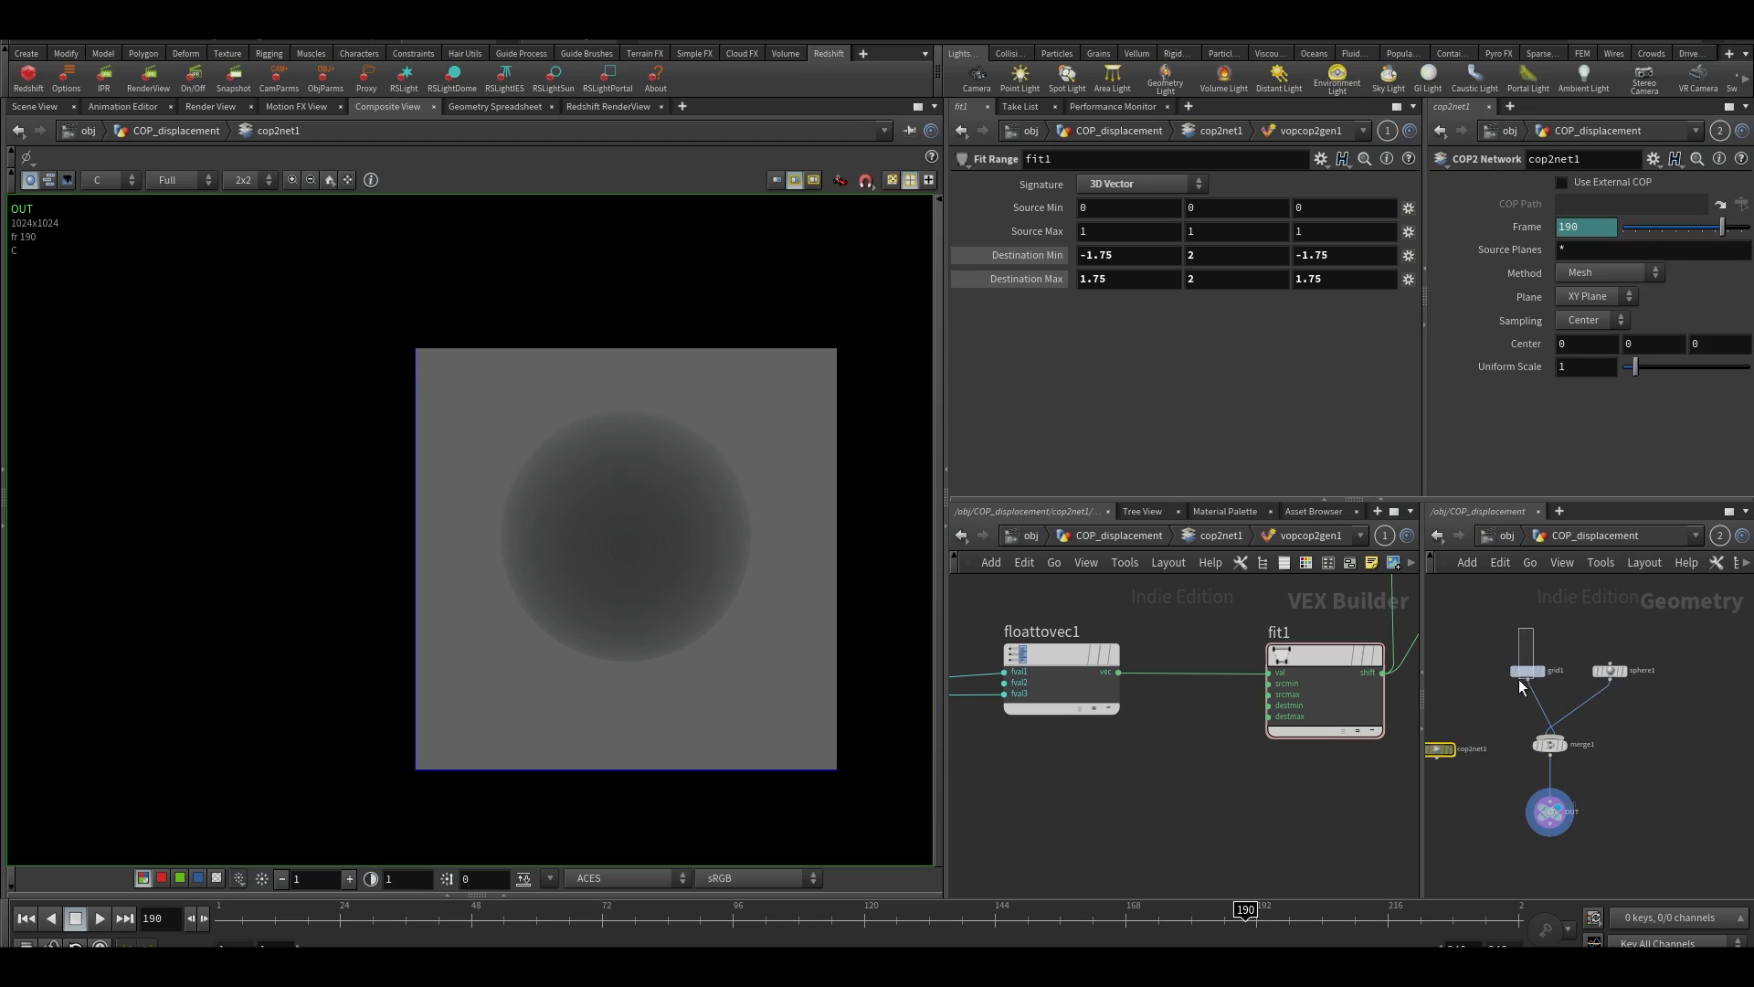
{"action": "left_click_drag", "start_coordinate": [1521, 684], "coordinate": [1522, 683]}
{"action": "left_click_drag", "start_coordinate": [1567, 253], "coordinate": [1472, 288]}
{"action": "type", "text": "5"}
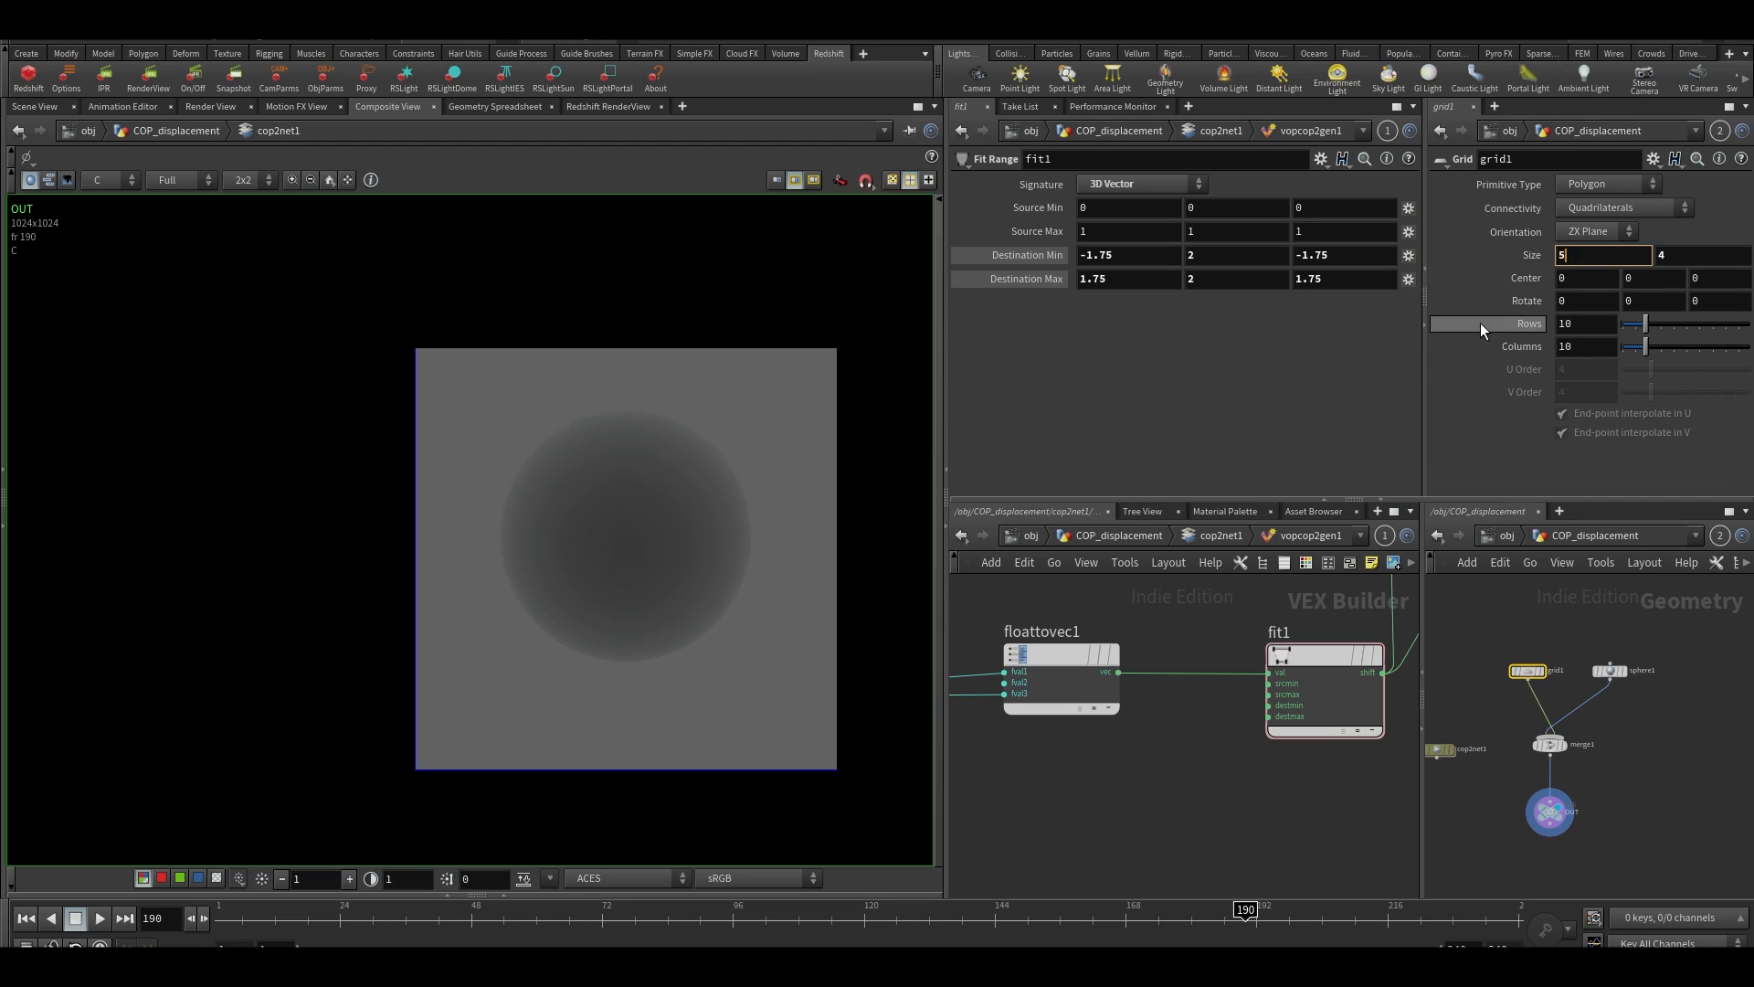
{"action": "key", "text": "Tab"}
{"action": "type", "text": "5"}
{"action": "key", "text": "Return"}
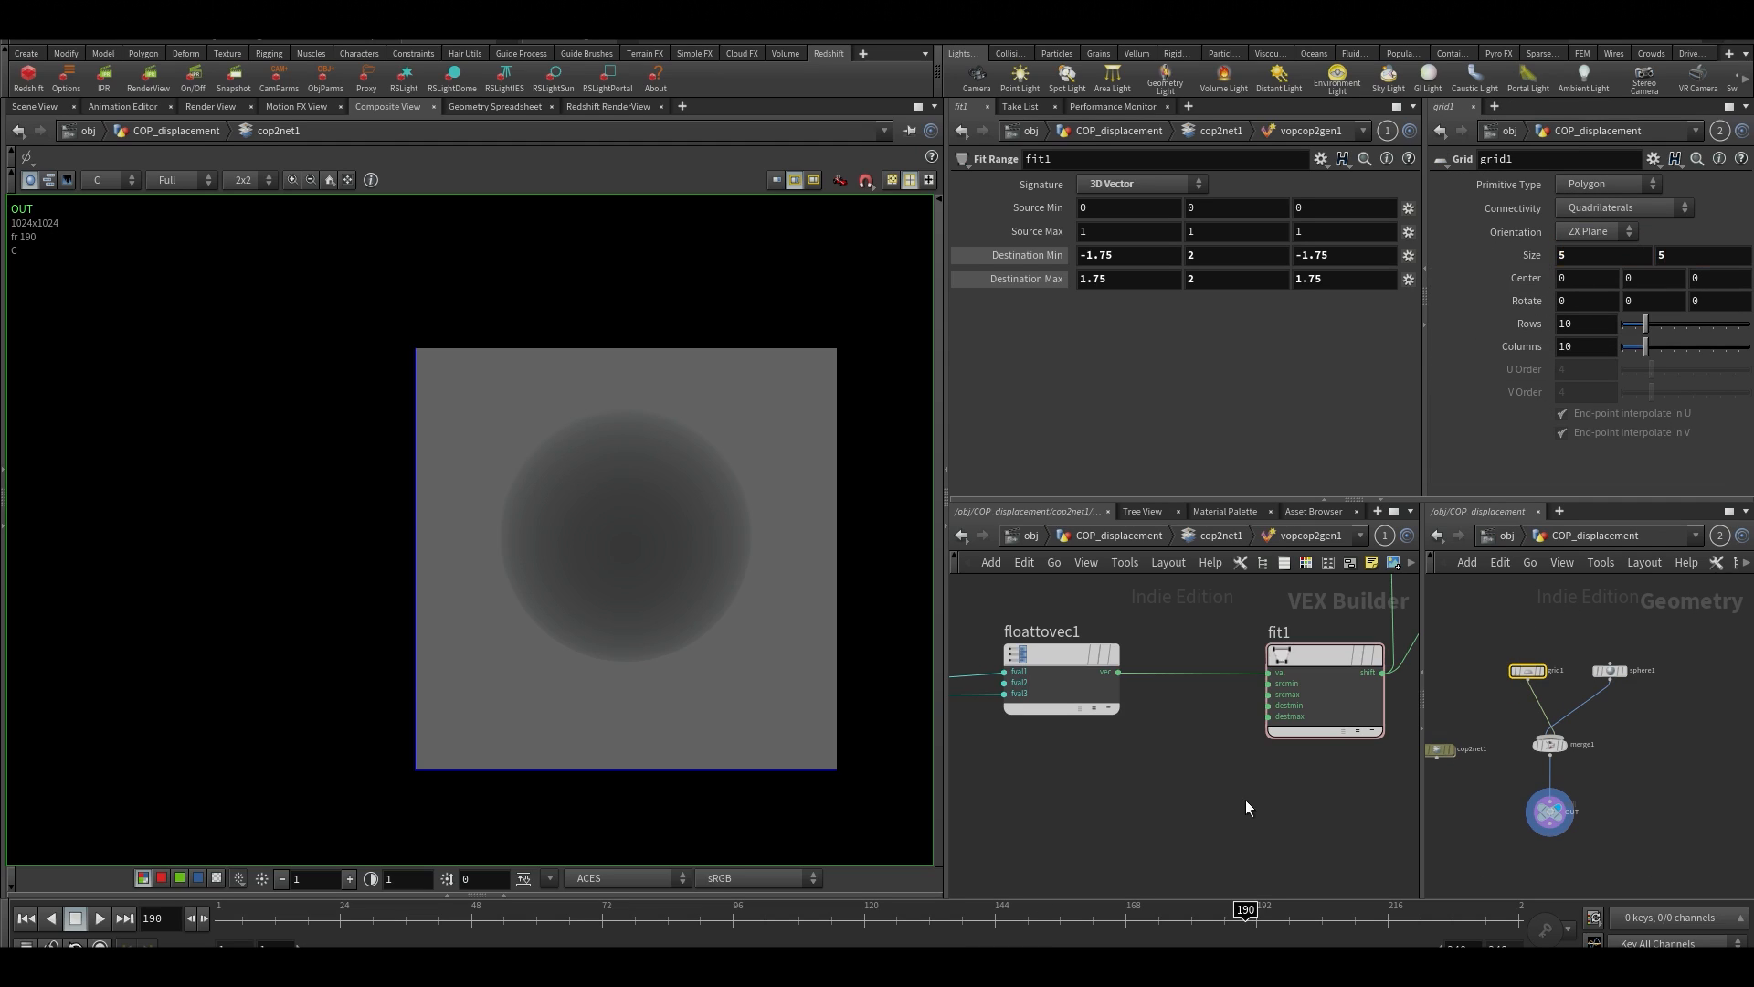
Set the X and Z components of fit1's Destination Min to -2
{"action": "middle_click_drag", "start_coordinate": [1245, 801], "coordinate": [1153, 876]}
{"action": "left_click_drag", "start_coordinate": [1160, 255], "coordinate": [282, 206]}
{"action": "type", "text": "-2"}
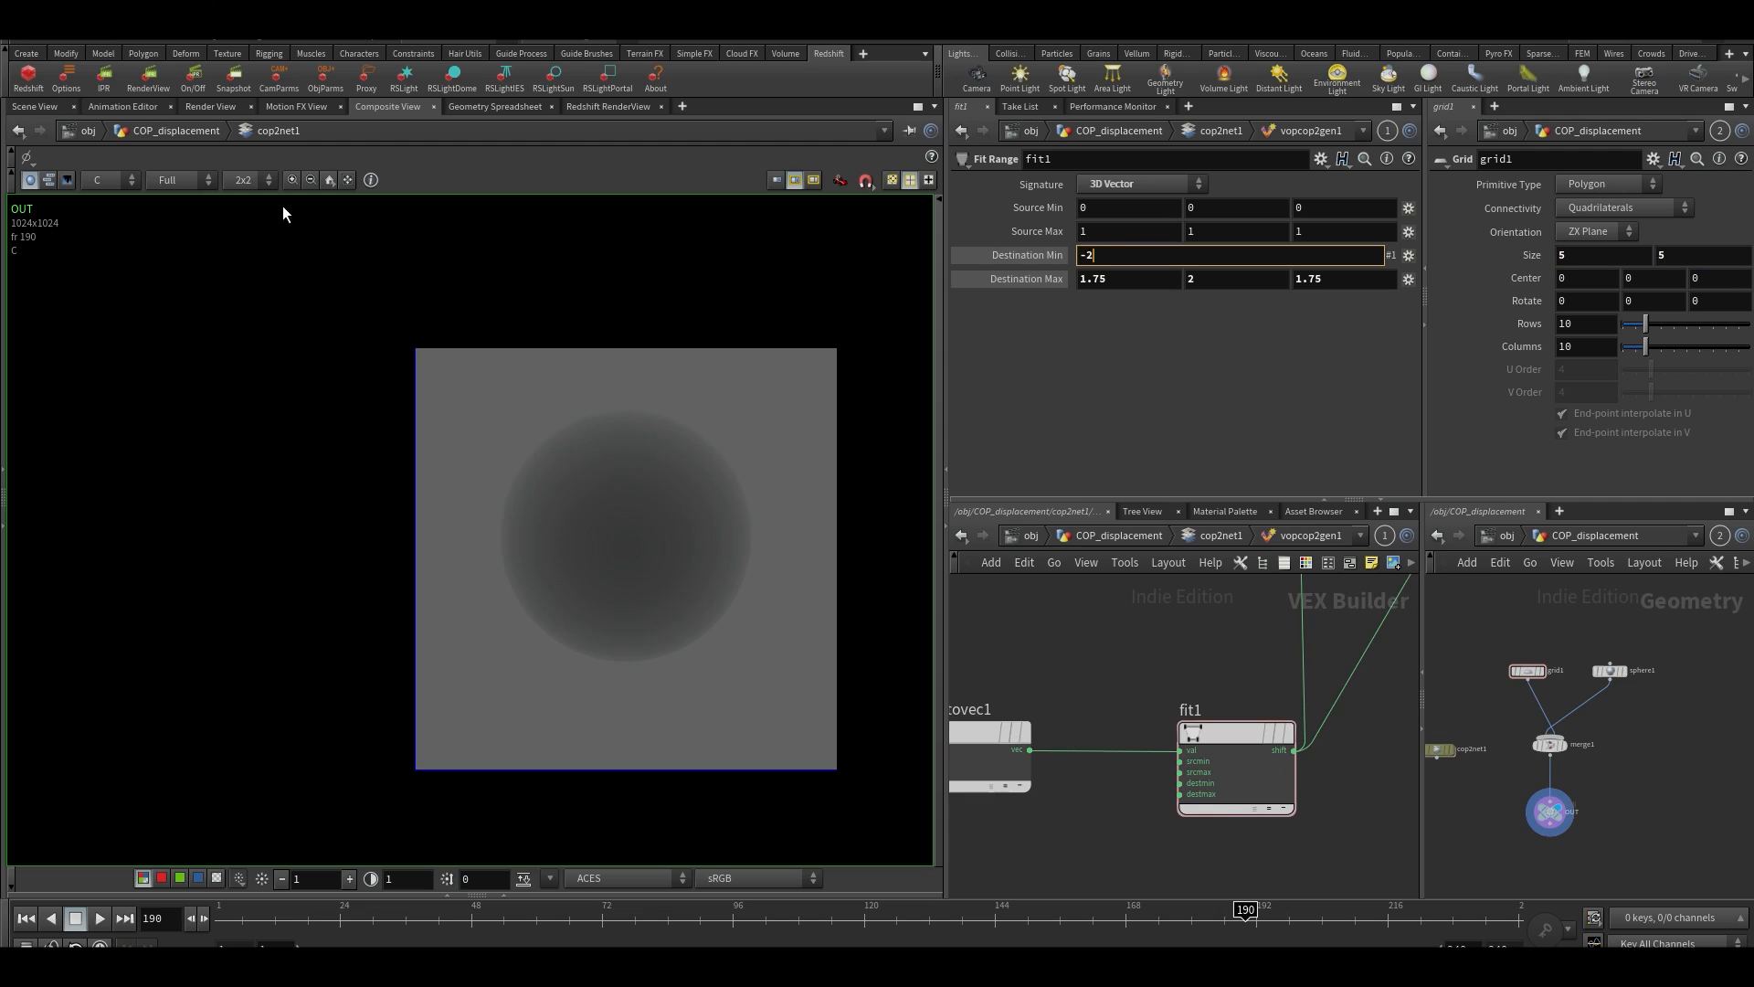
{"action": "key", "text": "Tab"}
{"action": "key", "text": "Tab"}
{"action": "type", "text": "-2"}
{"action": "key", "text": "Tab"}
{"action": "key", "text": "Tab"}
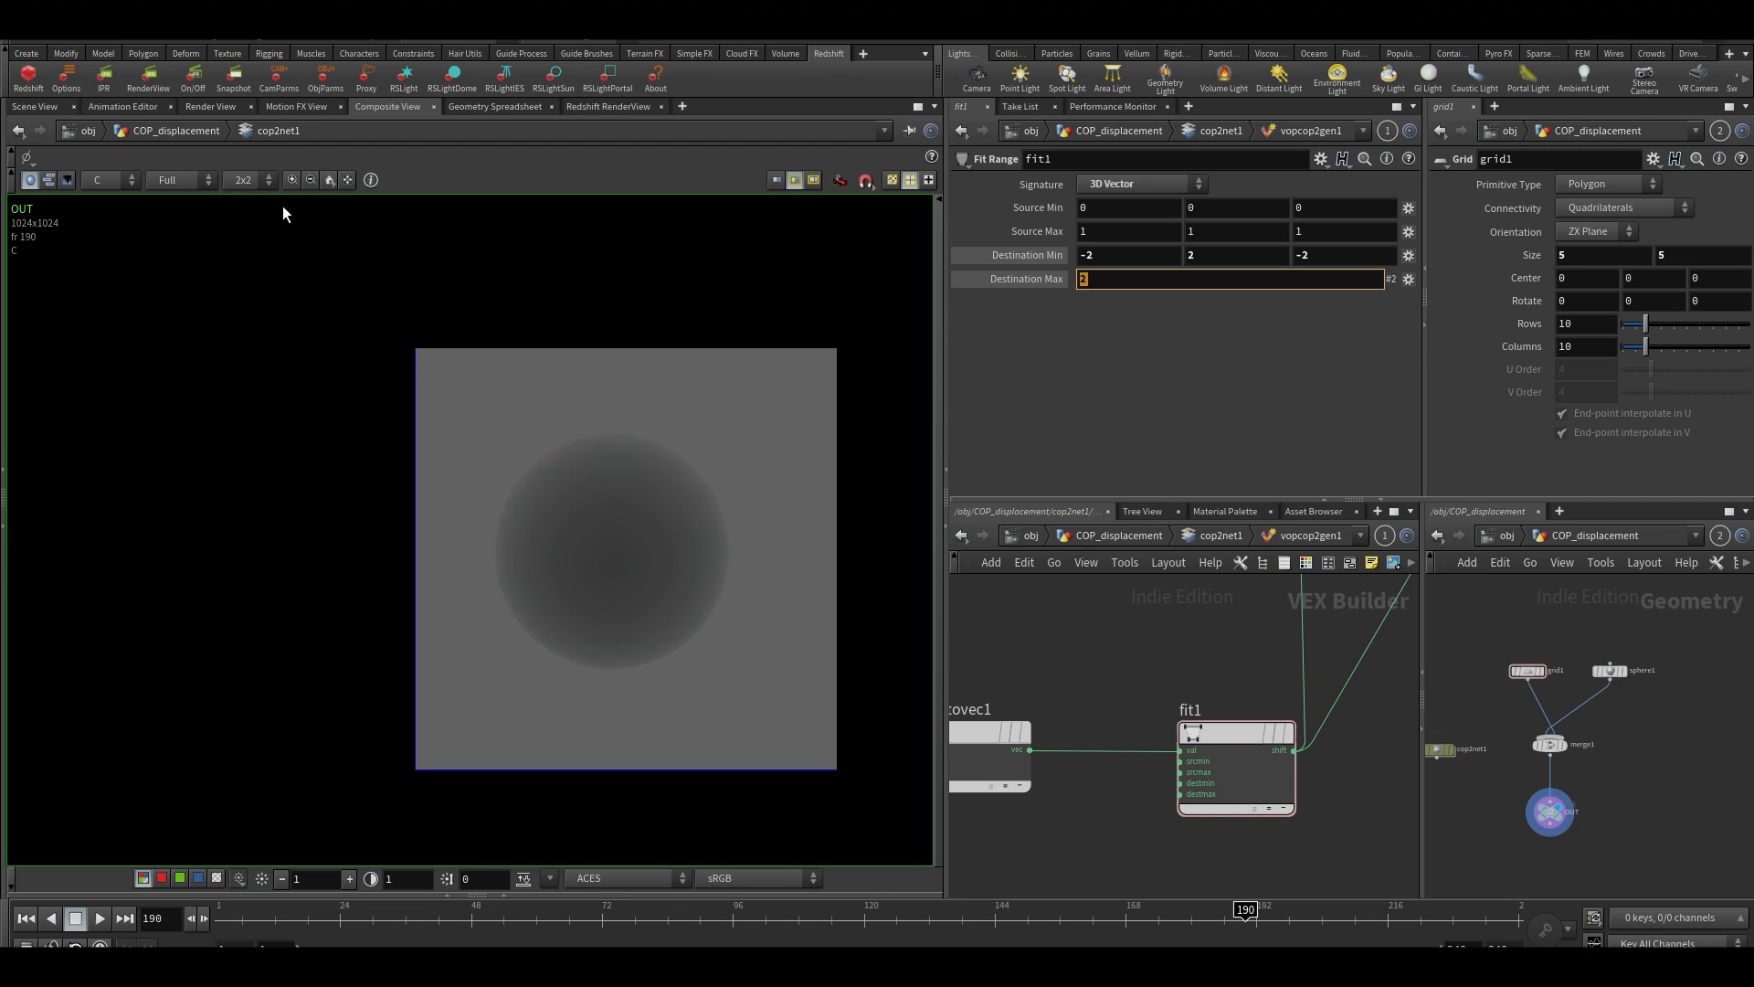
Set the X and Z components of fit1's Destination Max to 2 and check the displacement image up close
{"action": "left_click", "coordinate": [1137, 386]}
{"action": "left_click_drag", "start_coordinate": [1129, 279], "coordinate": [858, 320]}
{"action": "type", "text": "2"}
{"action": "key", "text": "Return"}
{"action": "left_click_drag", "start_coordinate": [1325, 280], "coordinate": [1089, 295]}
{"action": "type", "text": "2"}
{"action": "key", "text": "Return"}
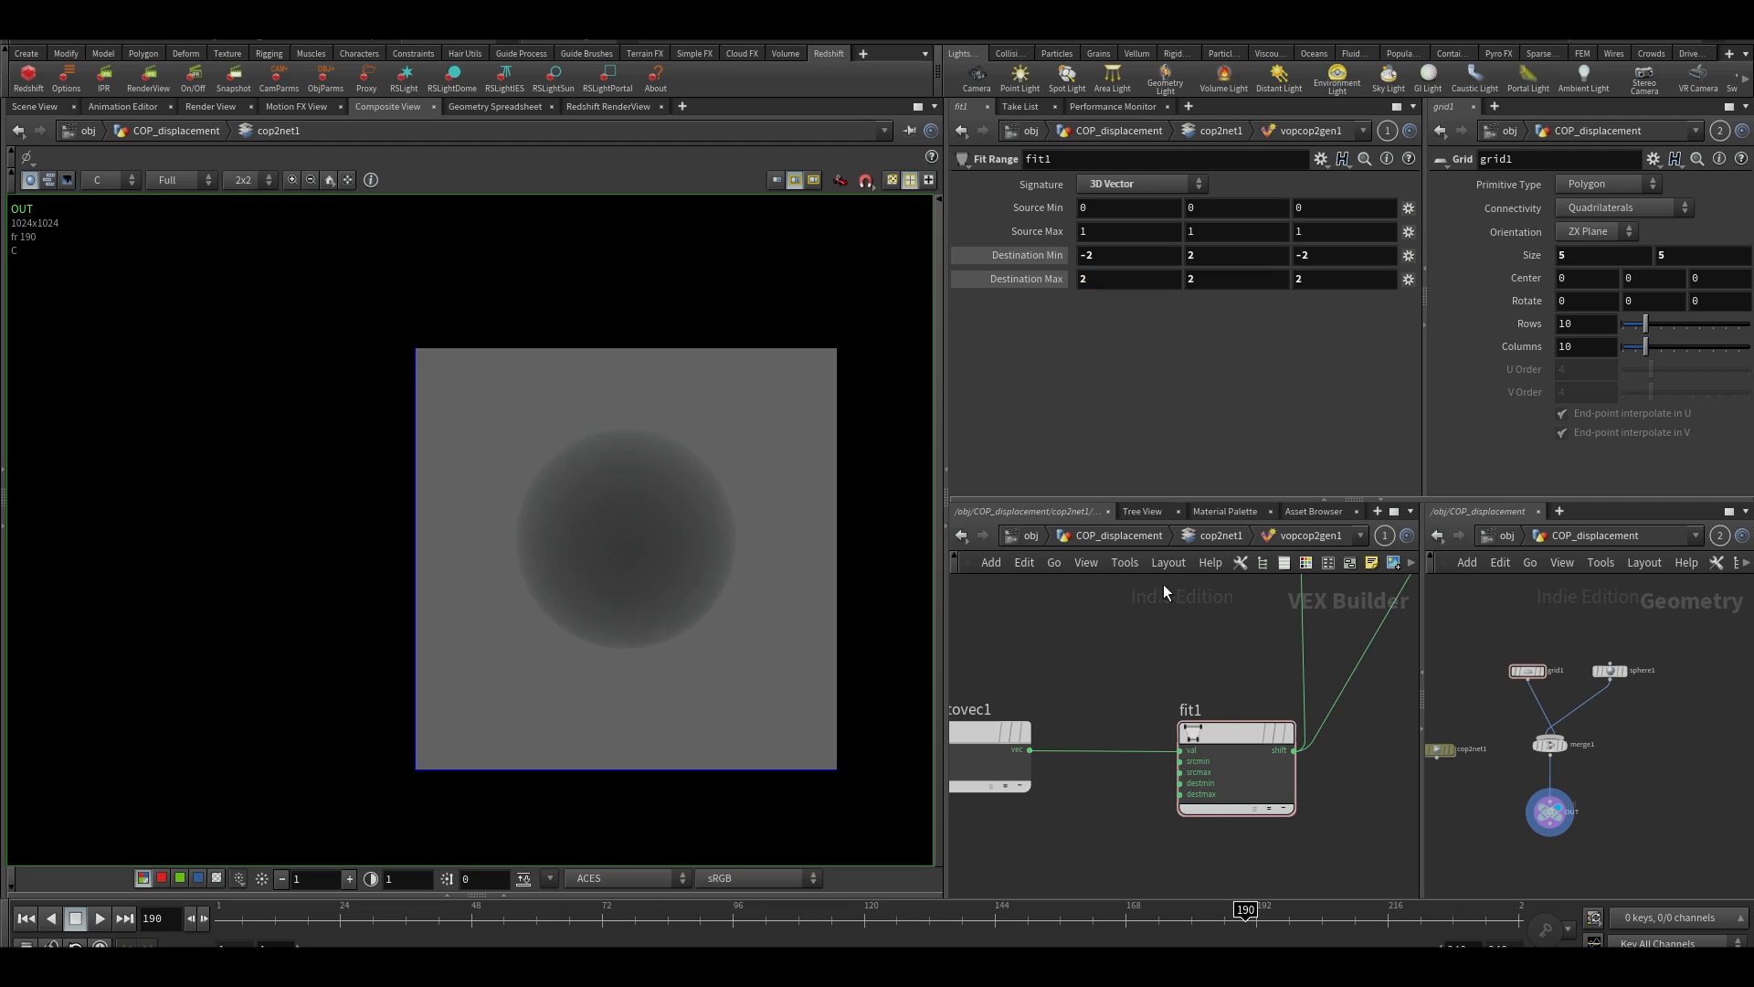
{"action": "scroll", "coordinate": [704, 540], "scroll_direction": "up", "scroll_amount": 2}
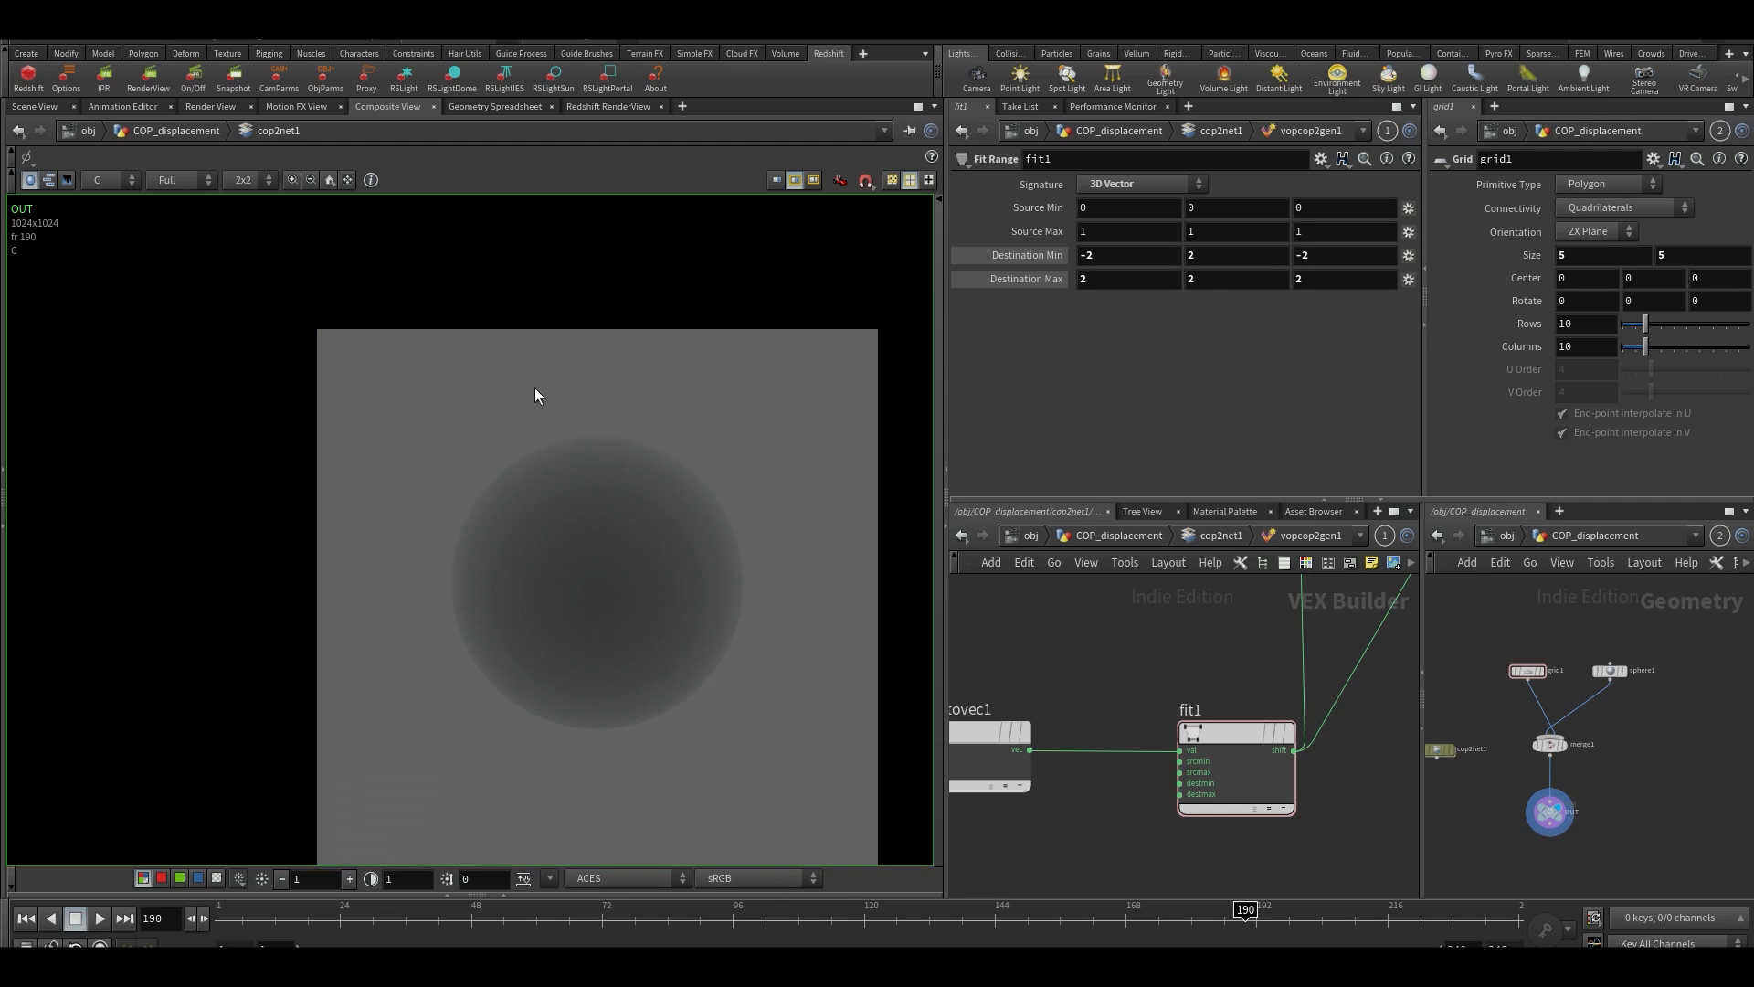
Examine the sphere's shading and edges across the whole displacement image
{"action": "scroll", "coordinate": [1213, 730], "scroll_direction": "up", "scroll_amount": 2}
{"action": "scroll", "coordinate": [1210, 716], "scroll_direction": "down", "scroll_amount": 2}
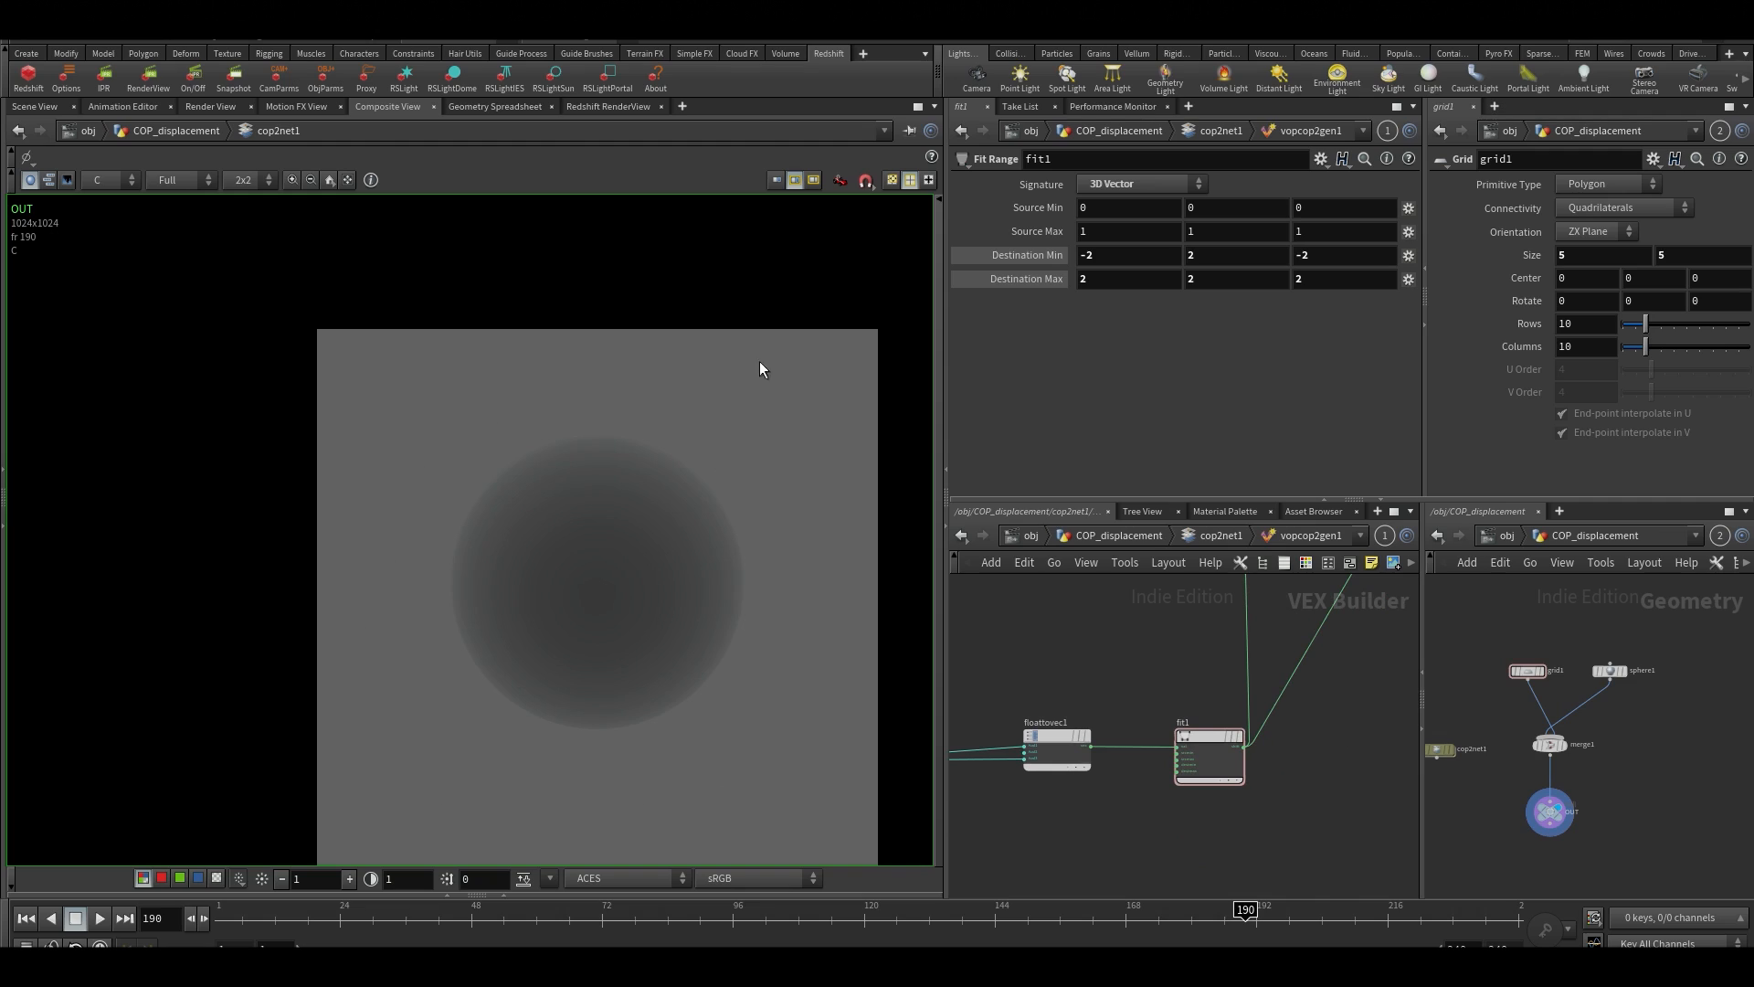
{"action": "scroll", "coordinate": [710, 539], "scroll_direction": "up", "scroll_amount": 3}
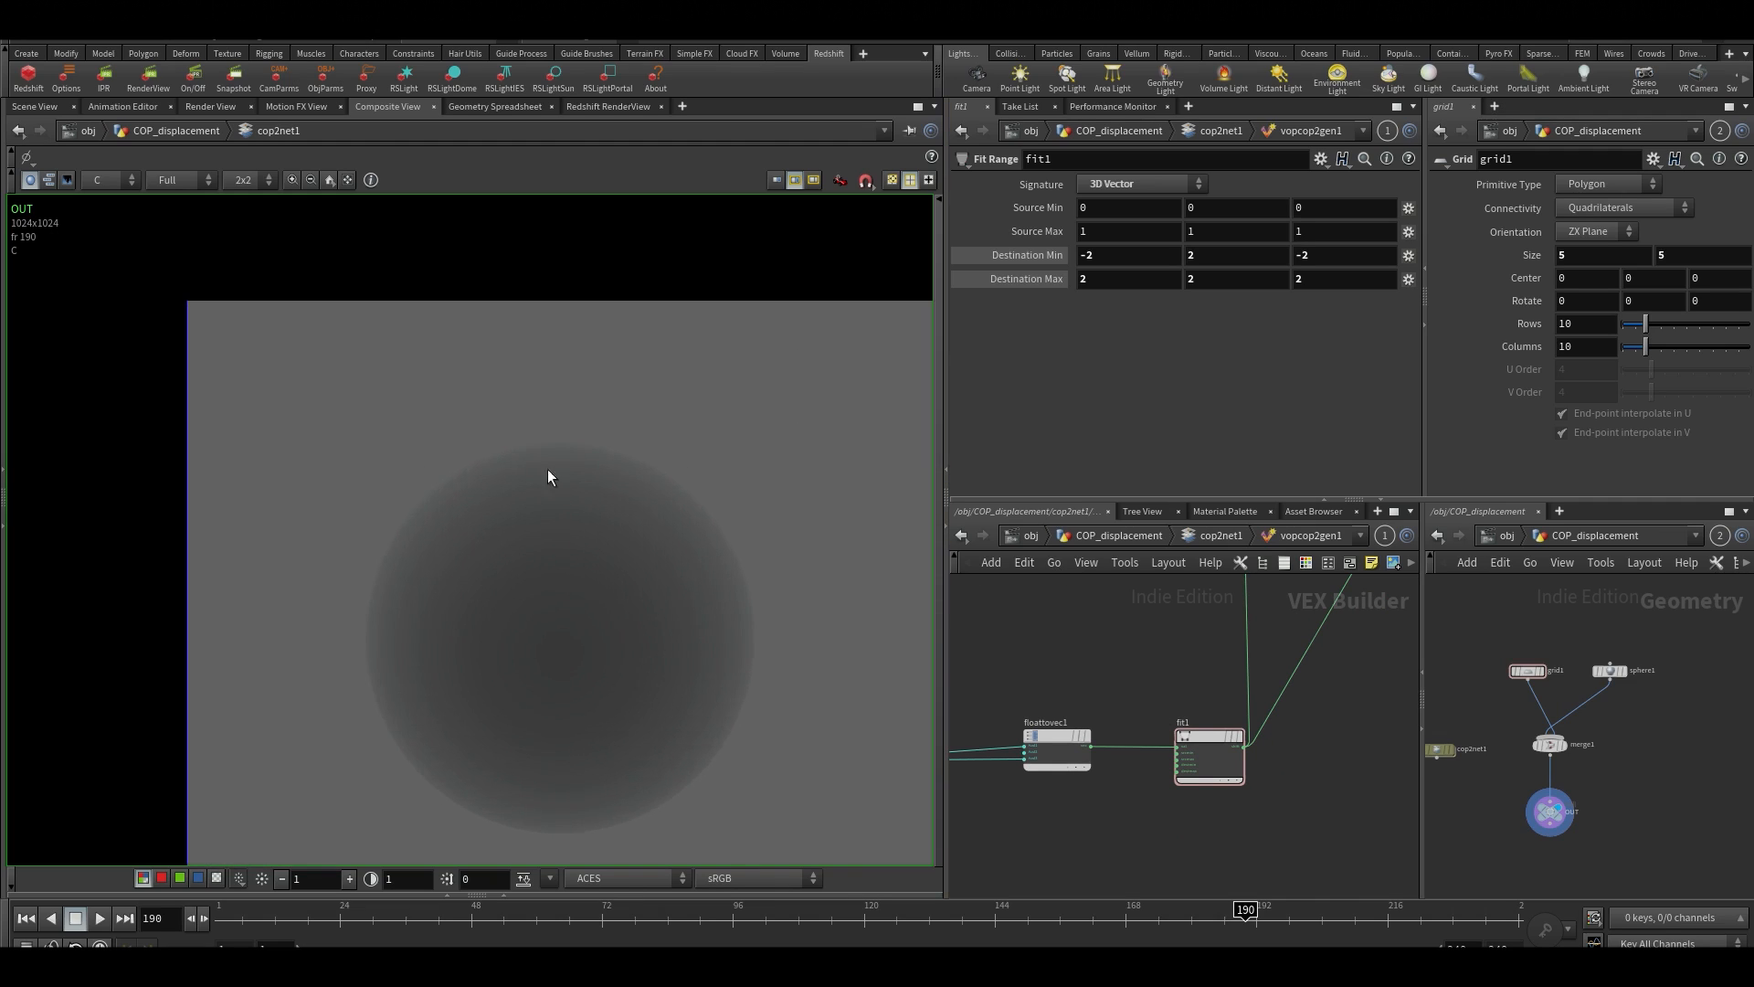
{"action": "scroll", "coordinate": [717, 524], "scroll_direction": "down", "scroll_amount": 3}
{"action": "middle_click_drag", "start_coordinate": [581, 534], "coordinate": [450, 423]}
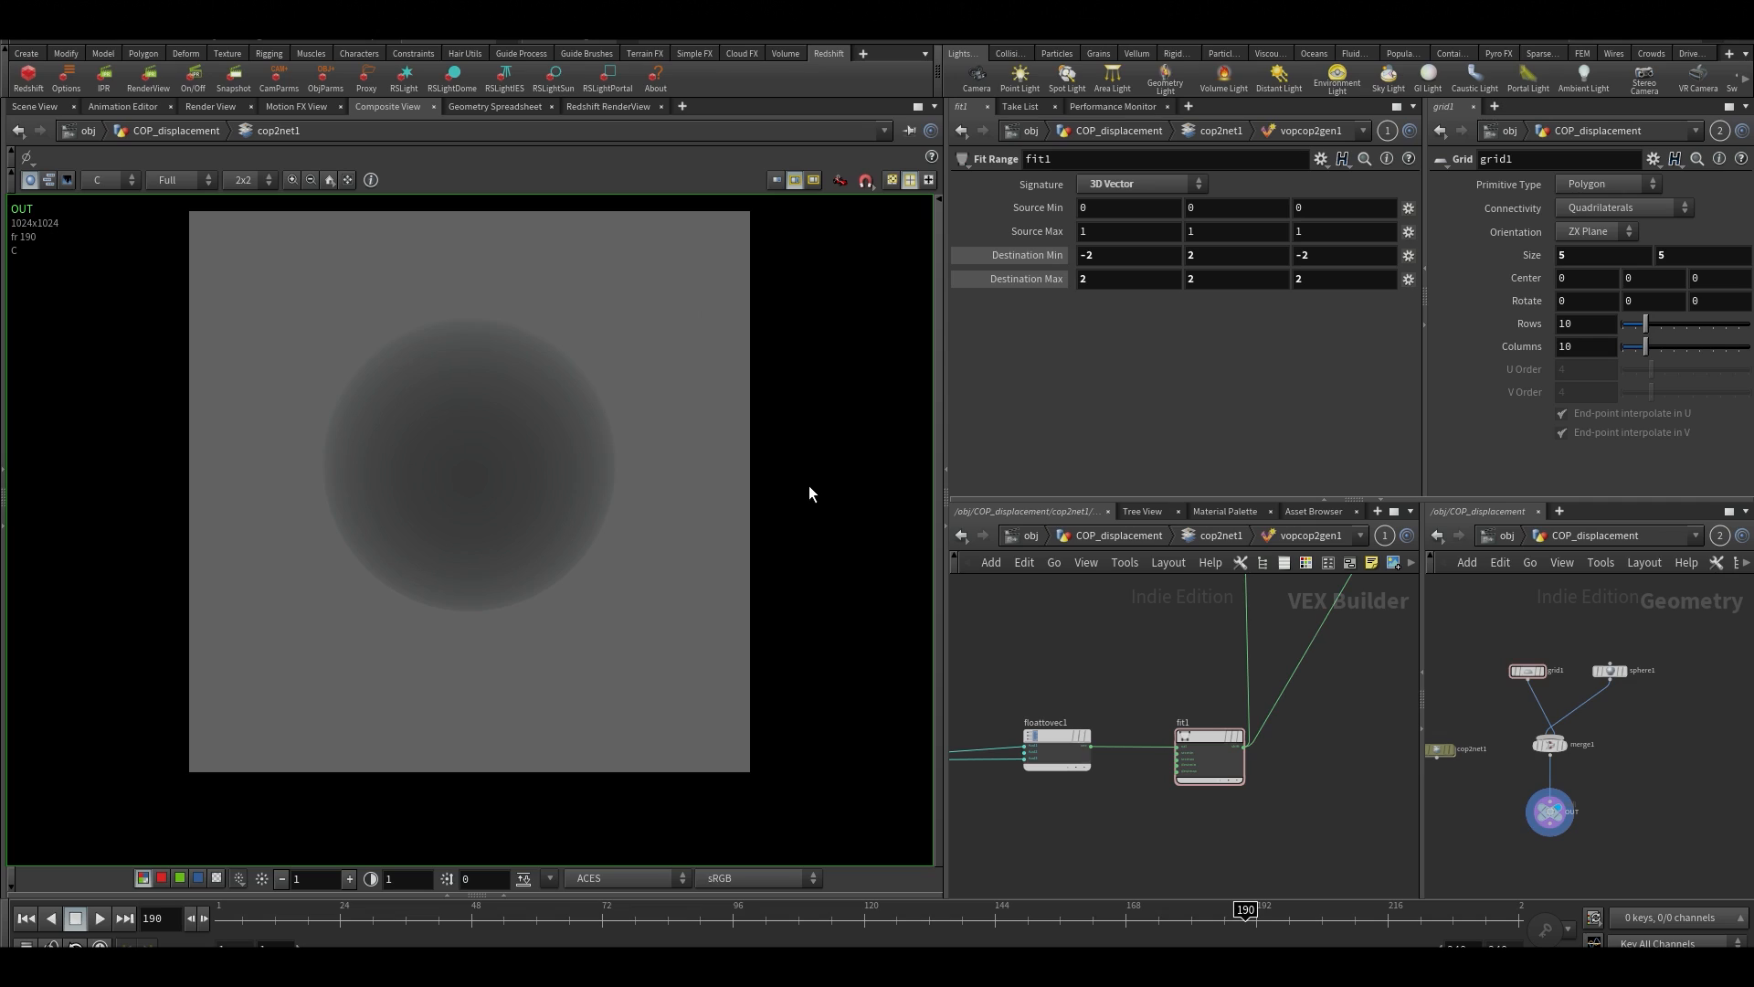
{"action": "scroll", "coordinate": [535, 437], "scroll_direction": "up", "scroll_amount": 2}
{"action": "middle_click_drag", "start_coordinate": [458, 474], "coordinate": [519, 641]}
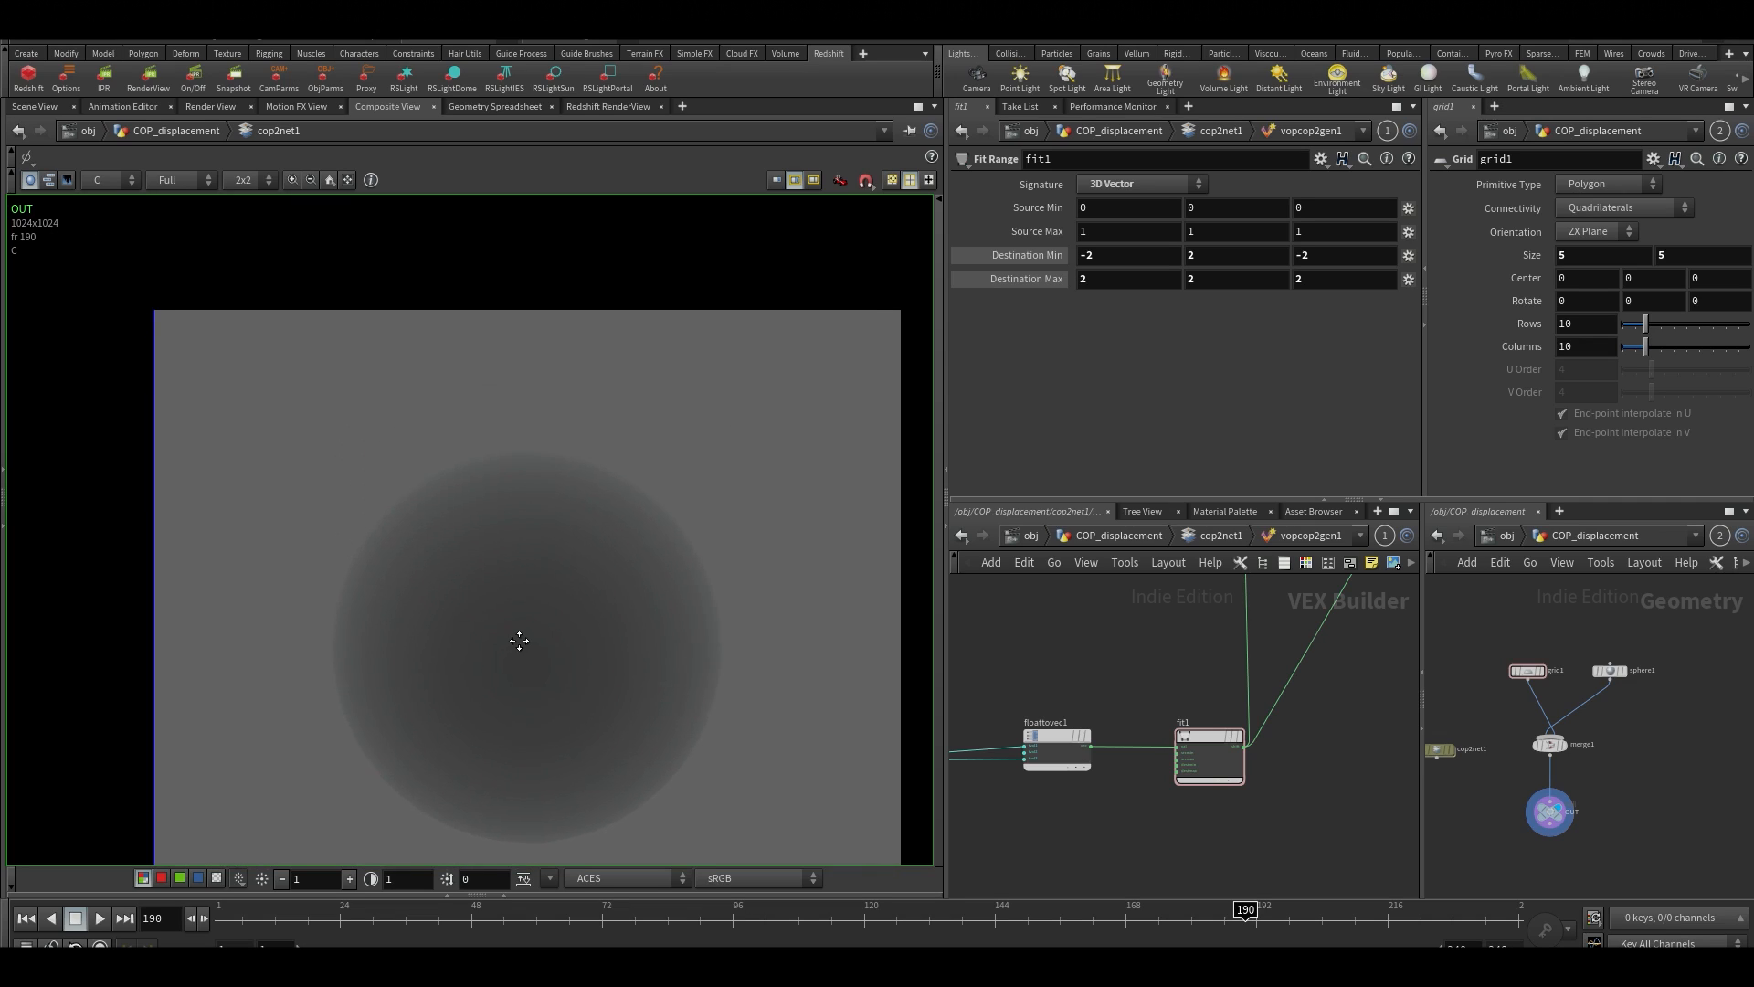
Set the Y components of fit1's Destination Min and Destination Max to 0
{"action": "left_click", "coordinate": [1219, 256]}
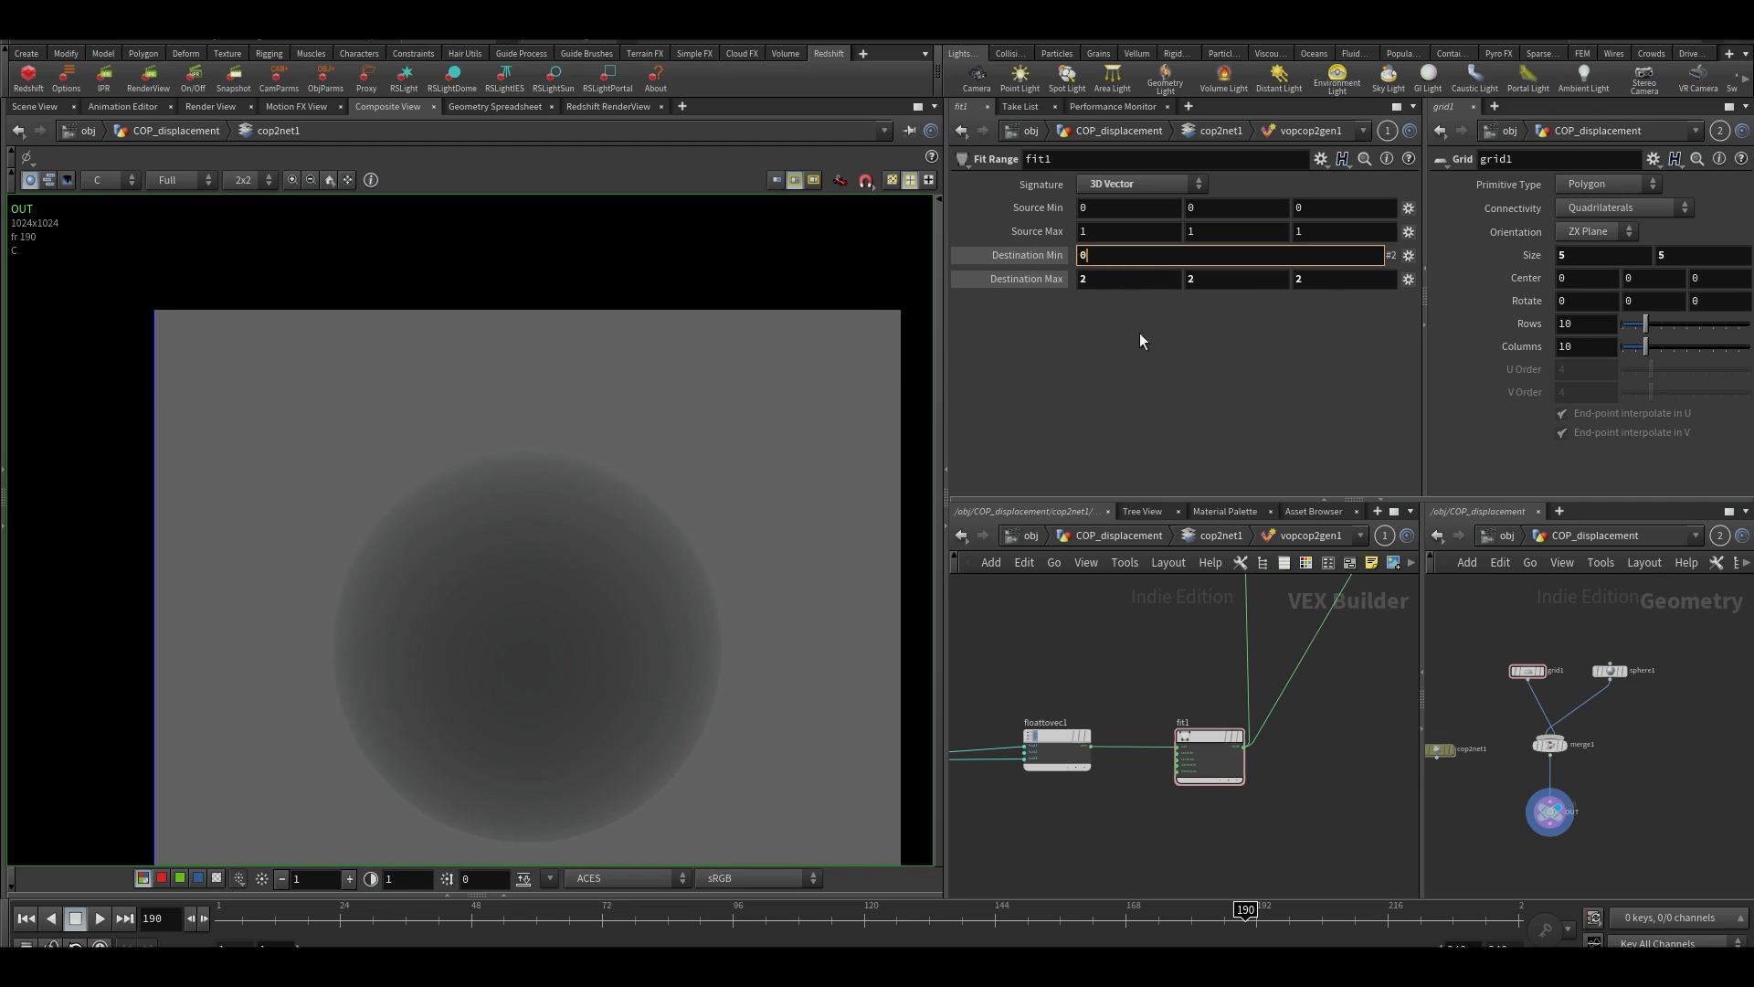
{"action": "key", "text": "Return"}
{"action": "left_click", "coordinate": [1212, 279]}
{"action": "type", "text": "0"}
{"action": "key", "text": "Return"}
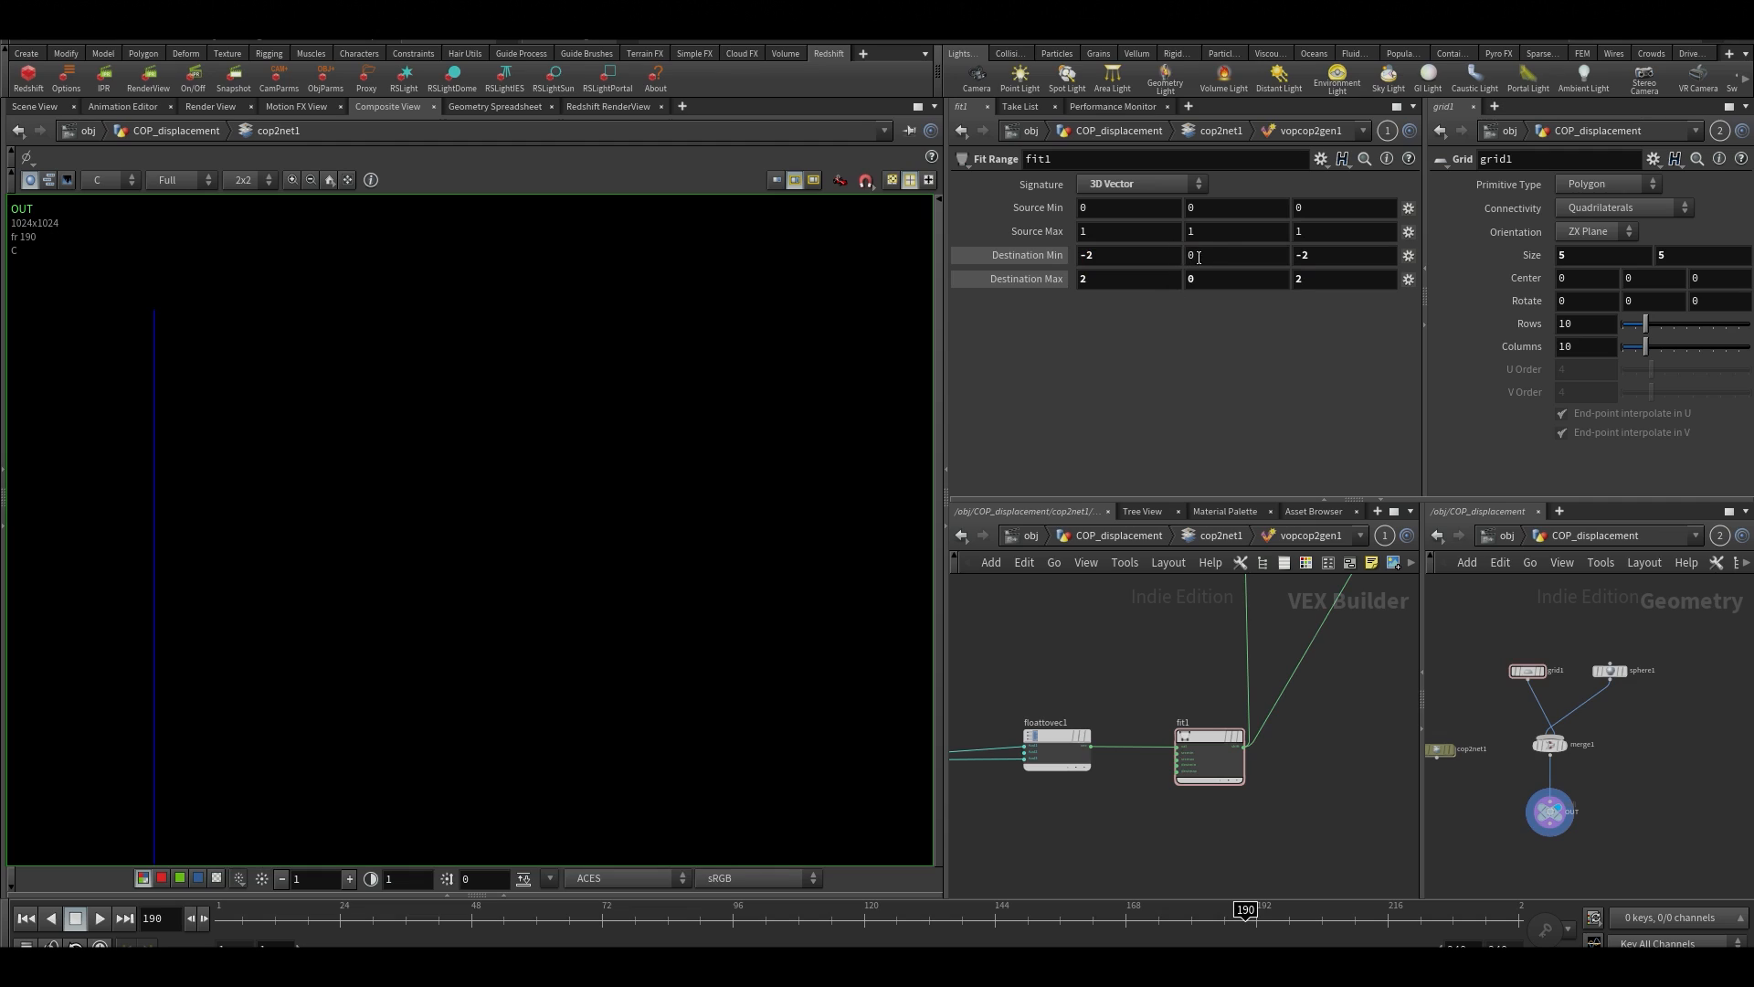
Lower the Y component of fit1's Destination Min to -0.0004 and inspect the displacement image
{"action": "middle_click_drag", "start_coordinate": [1199, 256], "coordinate": [1176, 351]}
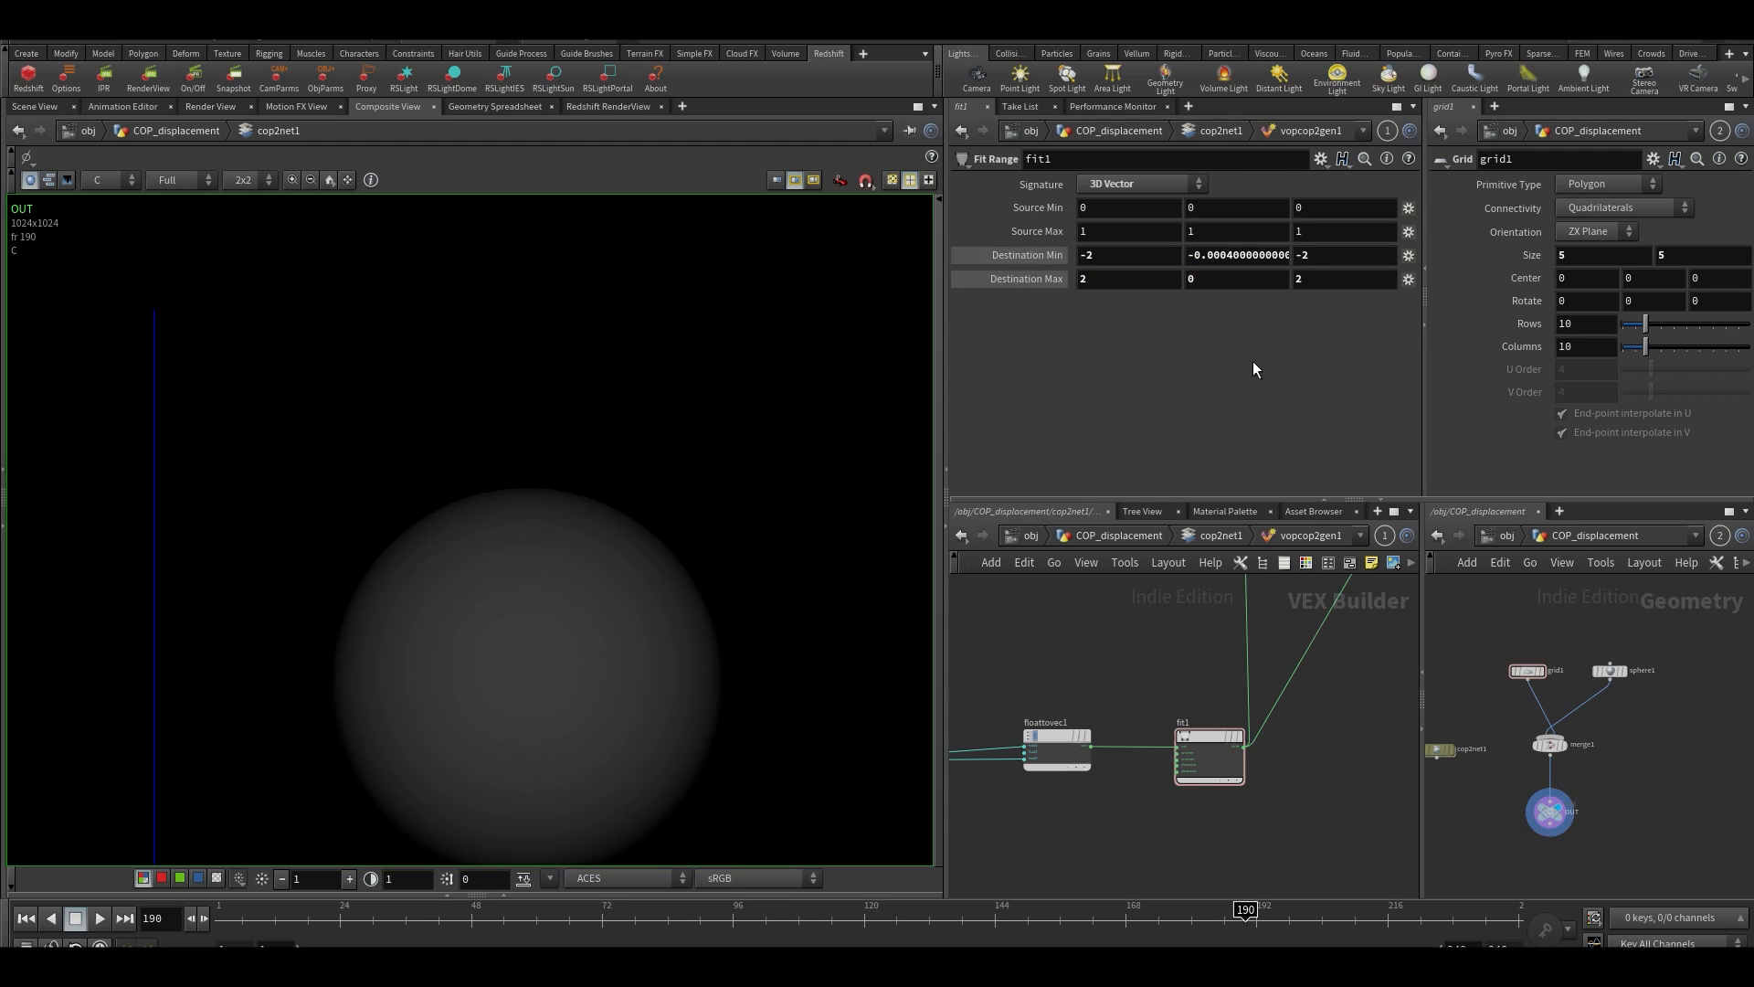
{"action": "scroll", "coordinate": [745, 320], "scroll_direction": "down", "scroll_amount": 4}
{"action": "middle_click_drag", "start_coordinate": [735, 557], "coordinate": [674, 358]}
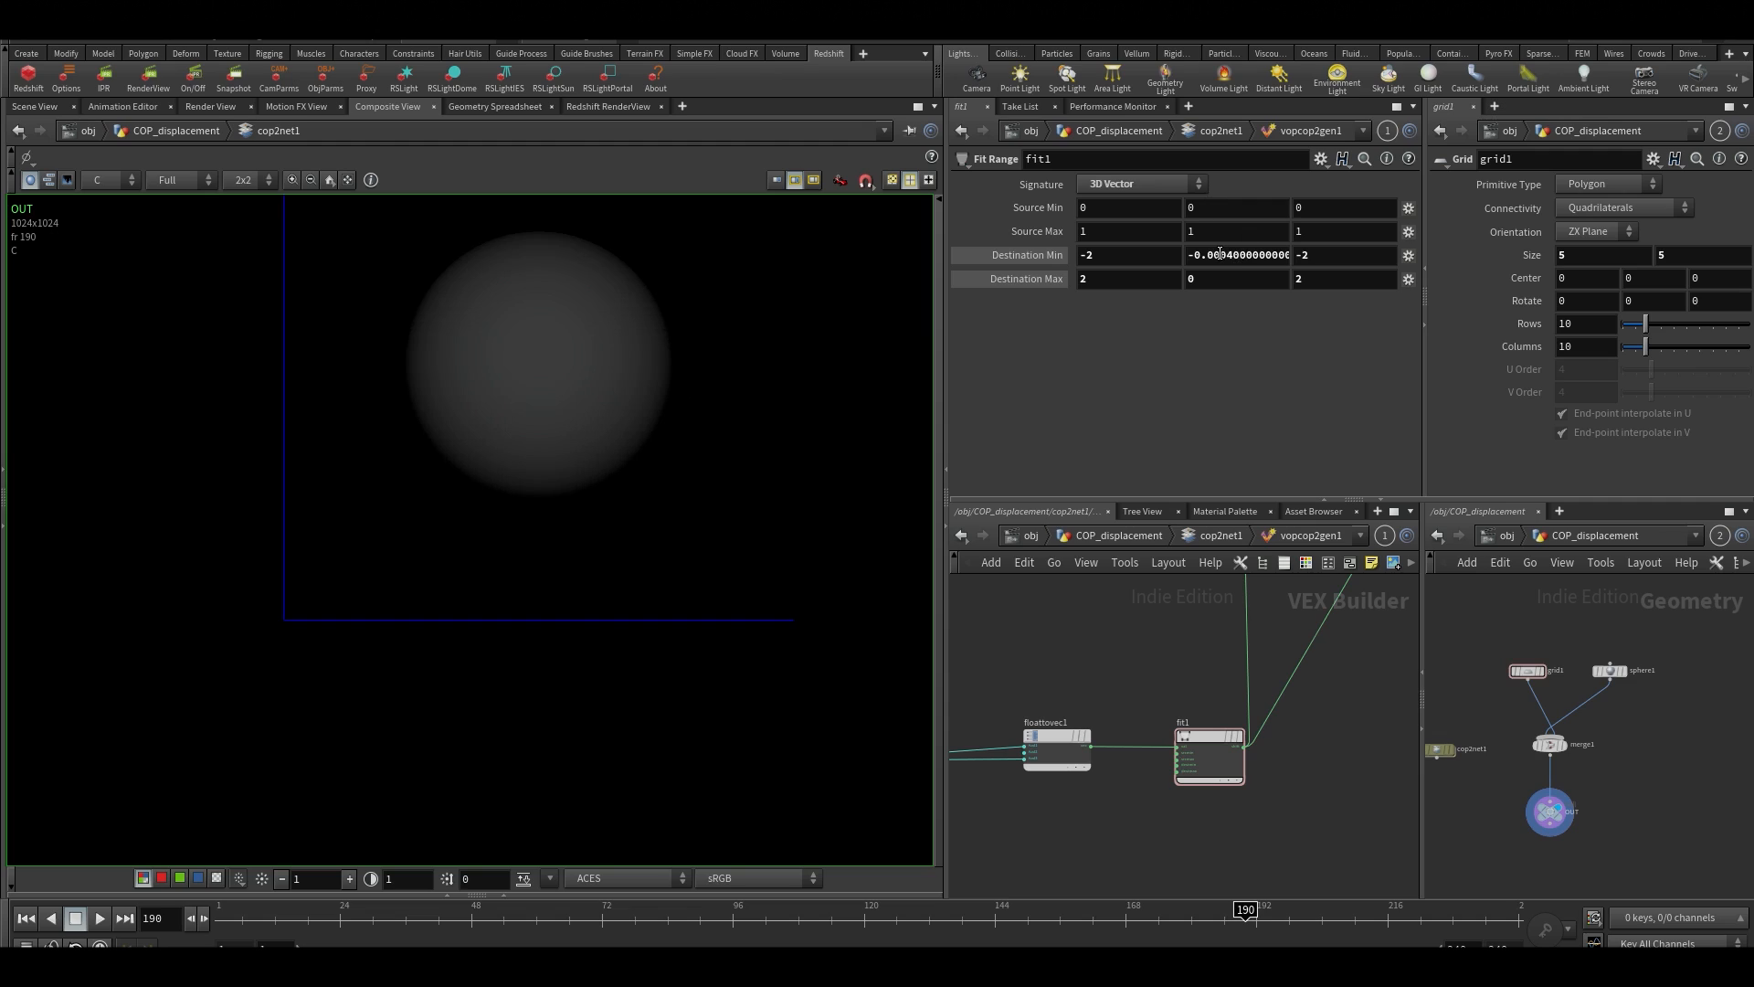
Set the Source Max of fit2, the node fed by the distance node, to 1.87
{"action": "middle_click_drag", "start_coordinate": [1134, 646], "coordinate": [1023, 699]}
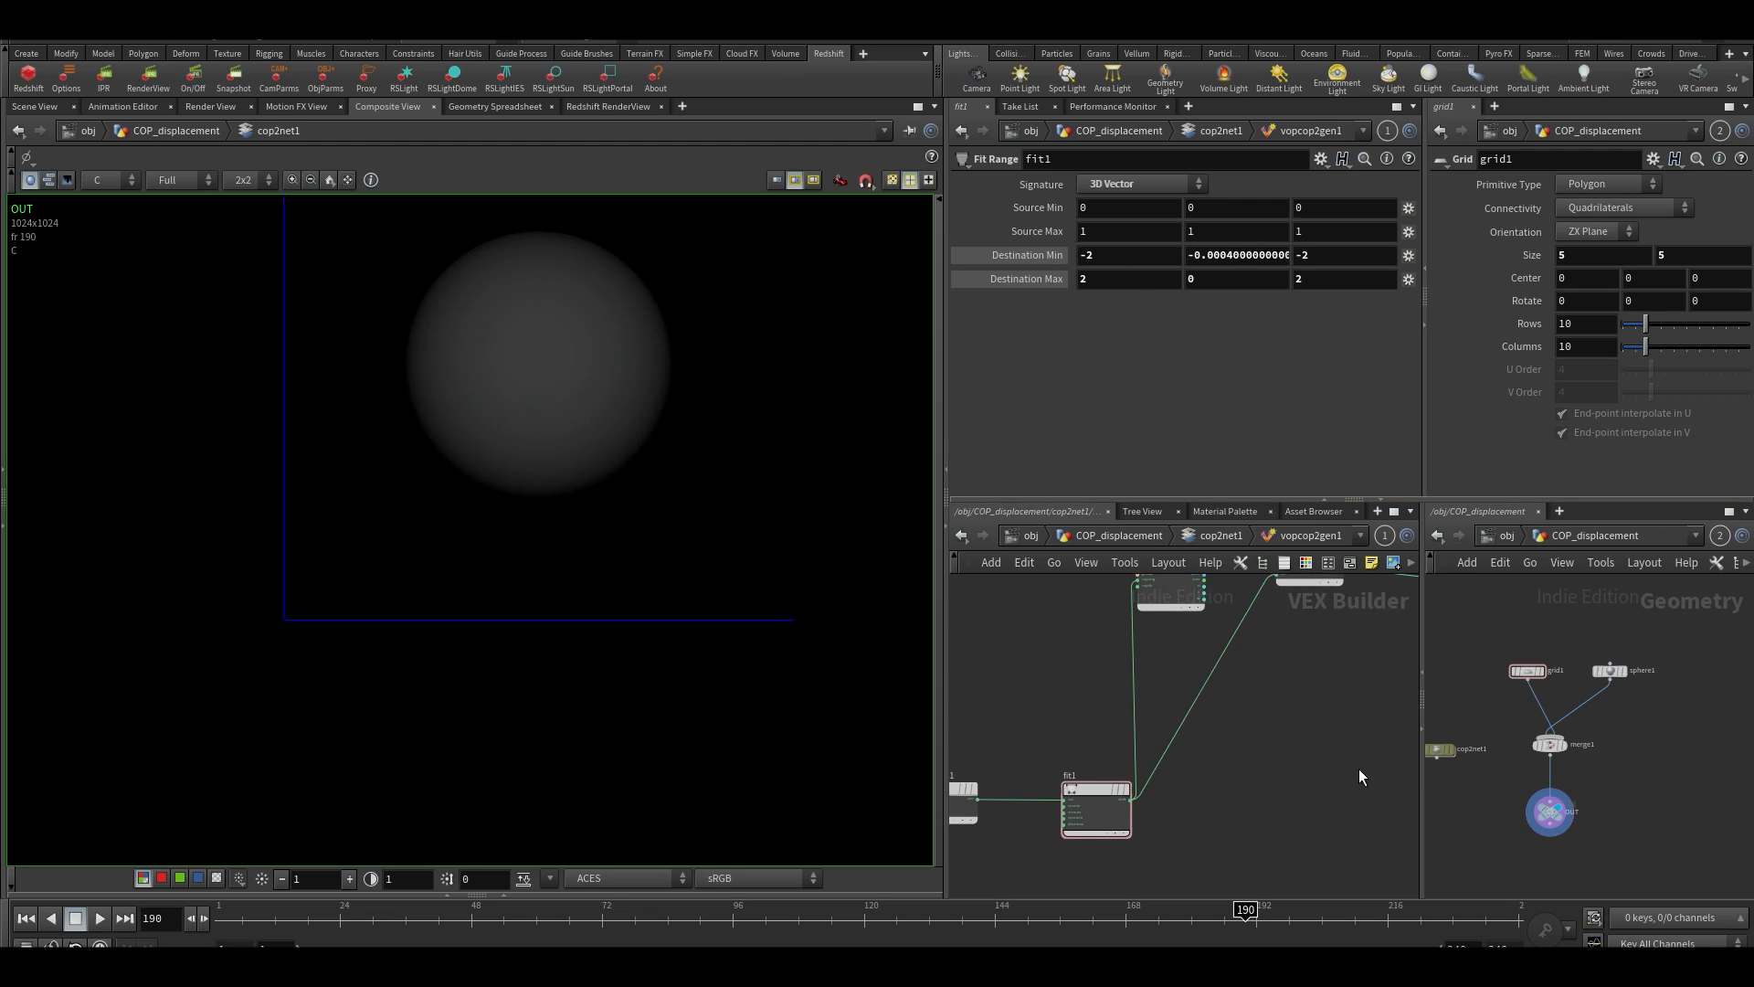
{"action": "middle_click_drag", "start_coordinate": [1345, 727], "coordinate": [1173, 877]}
{"action": "middle_click_drag", "start_coordinate": [1192, 585], "coordinate": [1217, 403]}
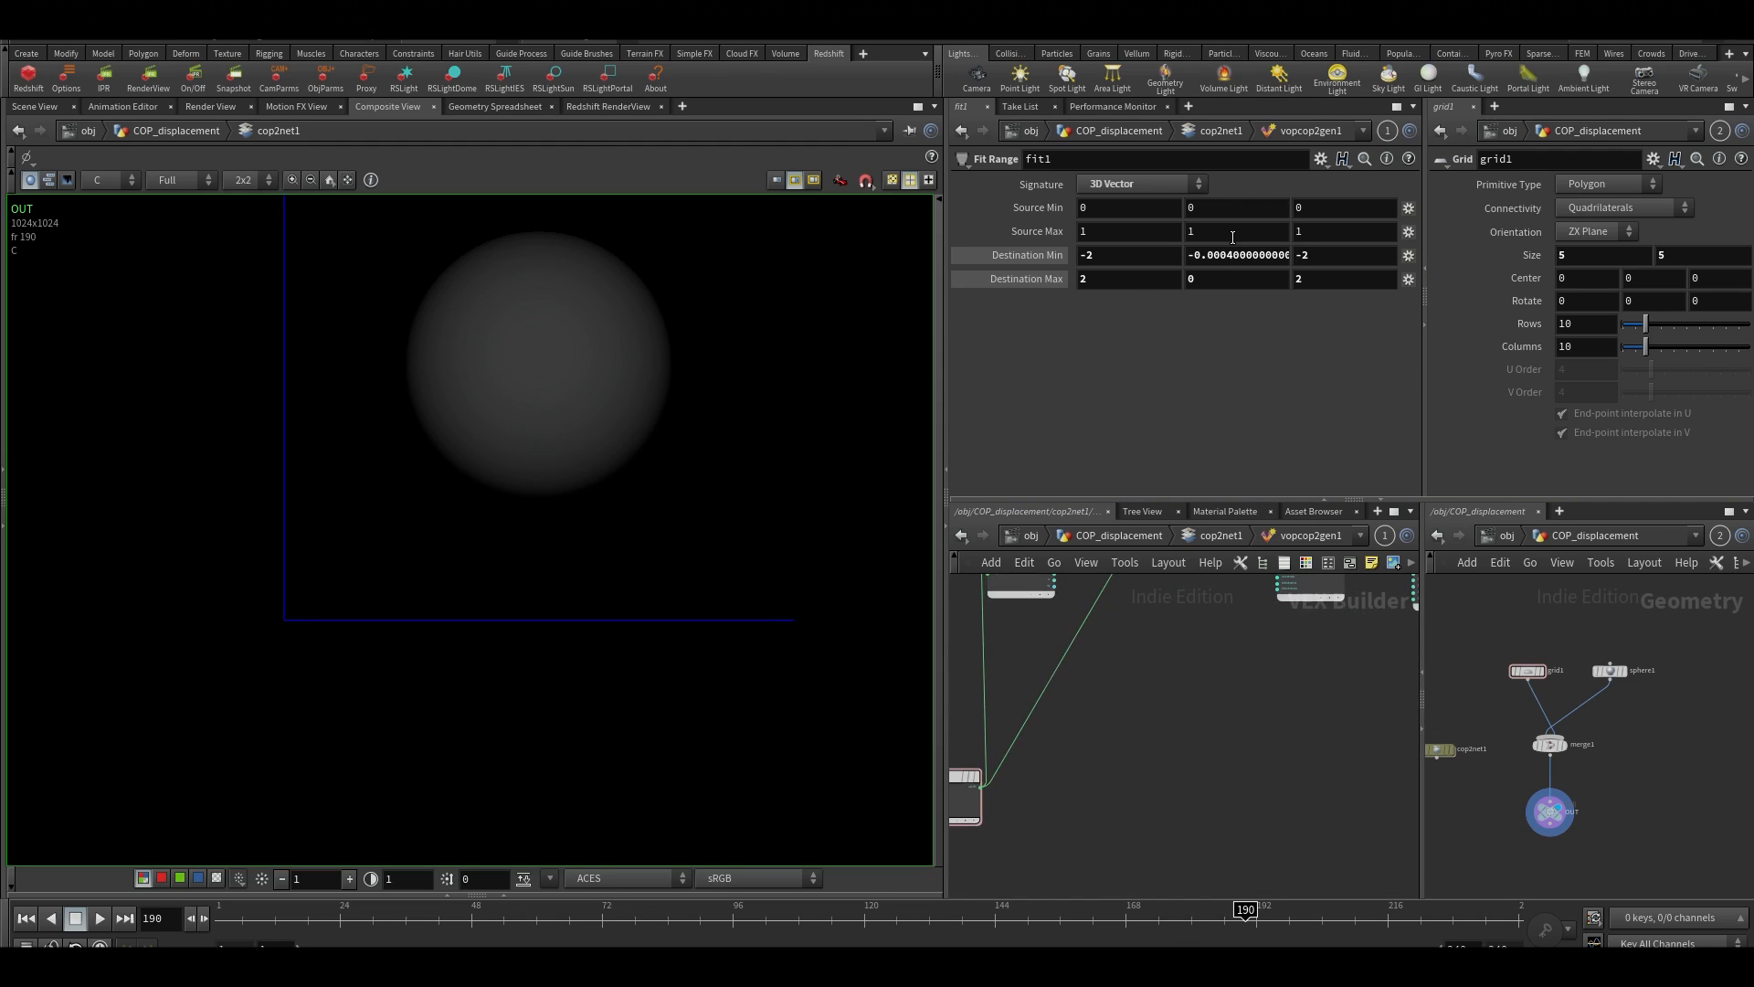
{"action": "middle_click_drag", "start_coordinate": [1231, 873], "coordinate": [1203, 903]}
{"action": "middle_click_drag", "start_coordinate": [1192, 755], "coordinate": [1104, 875]}
{"action": "scroll", "coordinate": [1124, 624], "scroll_direction": "up", "scroll_amount": 4}
{"action": "left_click_drag", "start_coordinate": [1155, 661], "coordinate": [1345, 896]}
{"action": "left_click_drag", "start_coordinate": [1388, 234], "coordinate": [1385, 234]}
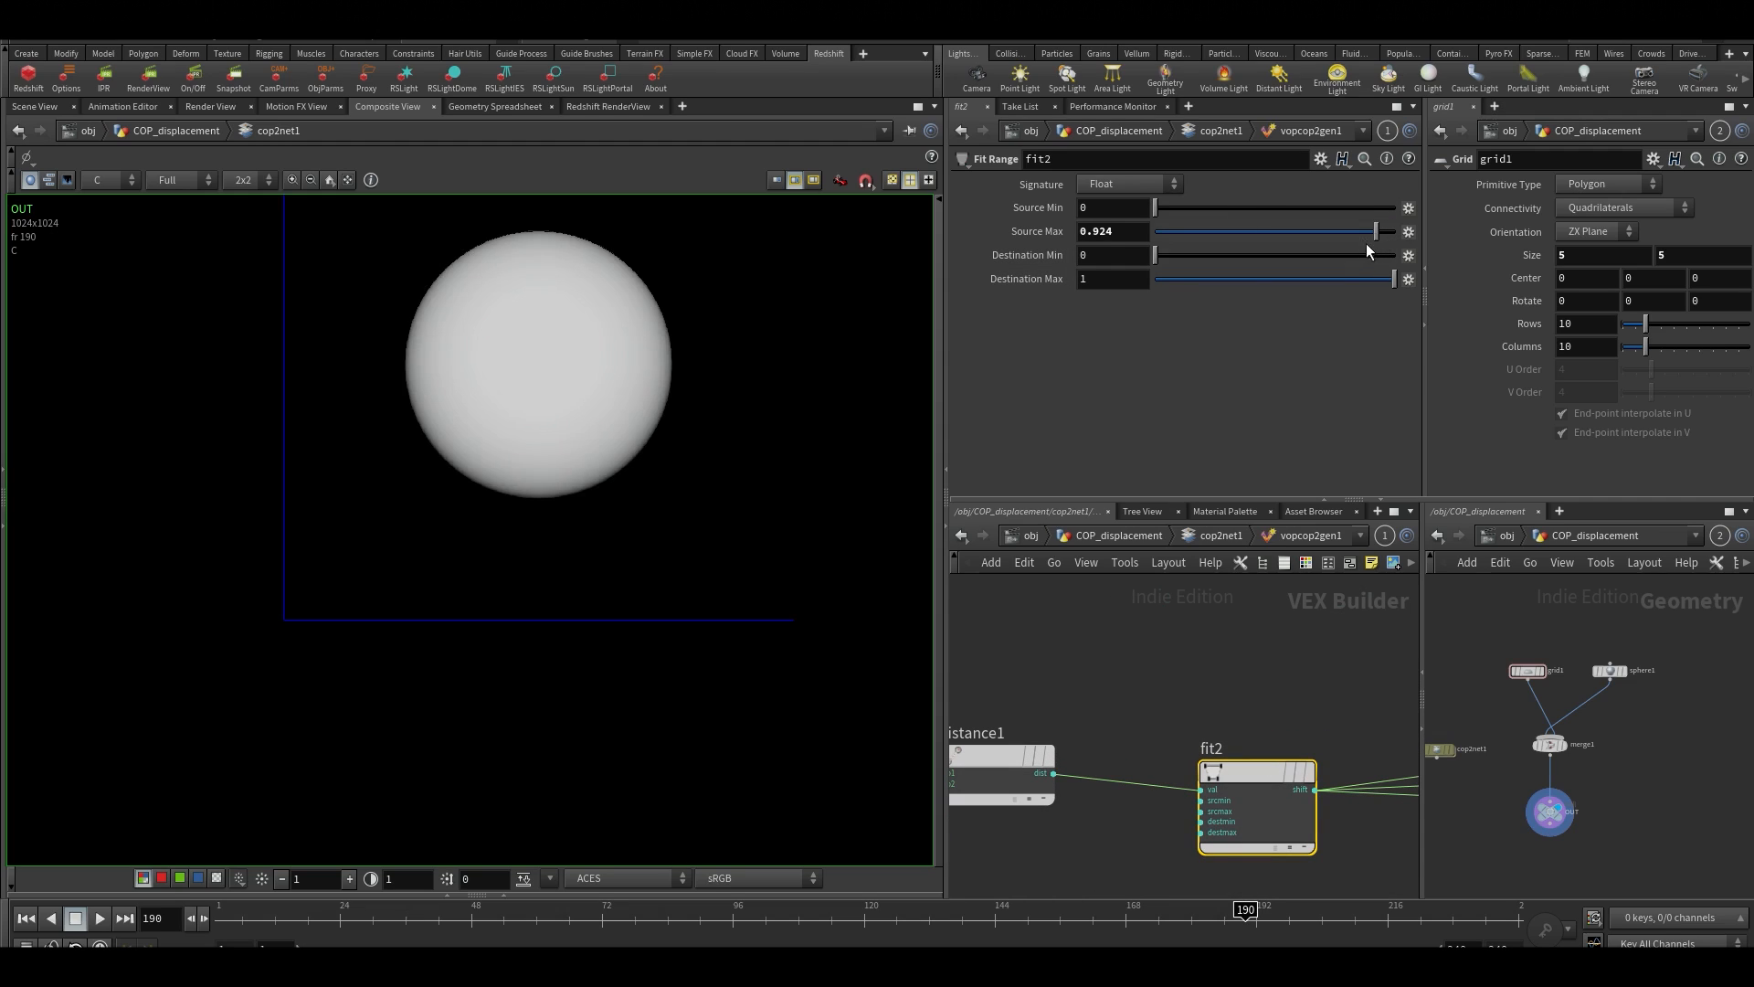
{"action": "middle_click_drag", "start_coordinate": [1131, 232], "coordinate": [1711, 357]}
{"action": "middle_click_drag", "start_coordinate": [1090, 234], "coordinate": [1699, 271]}
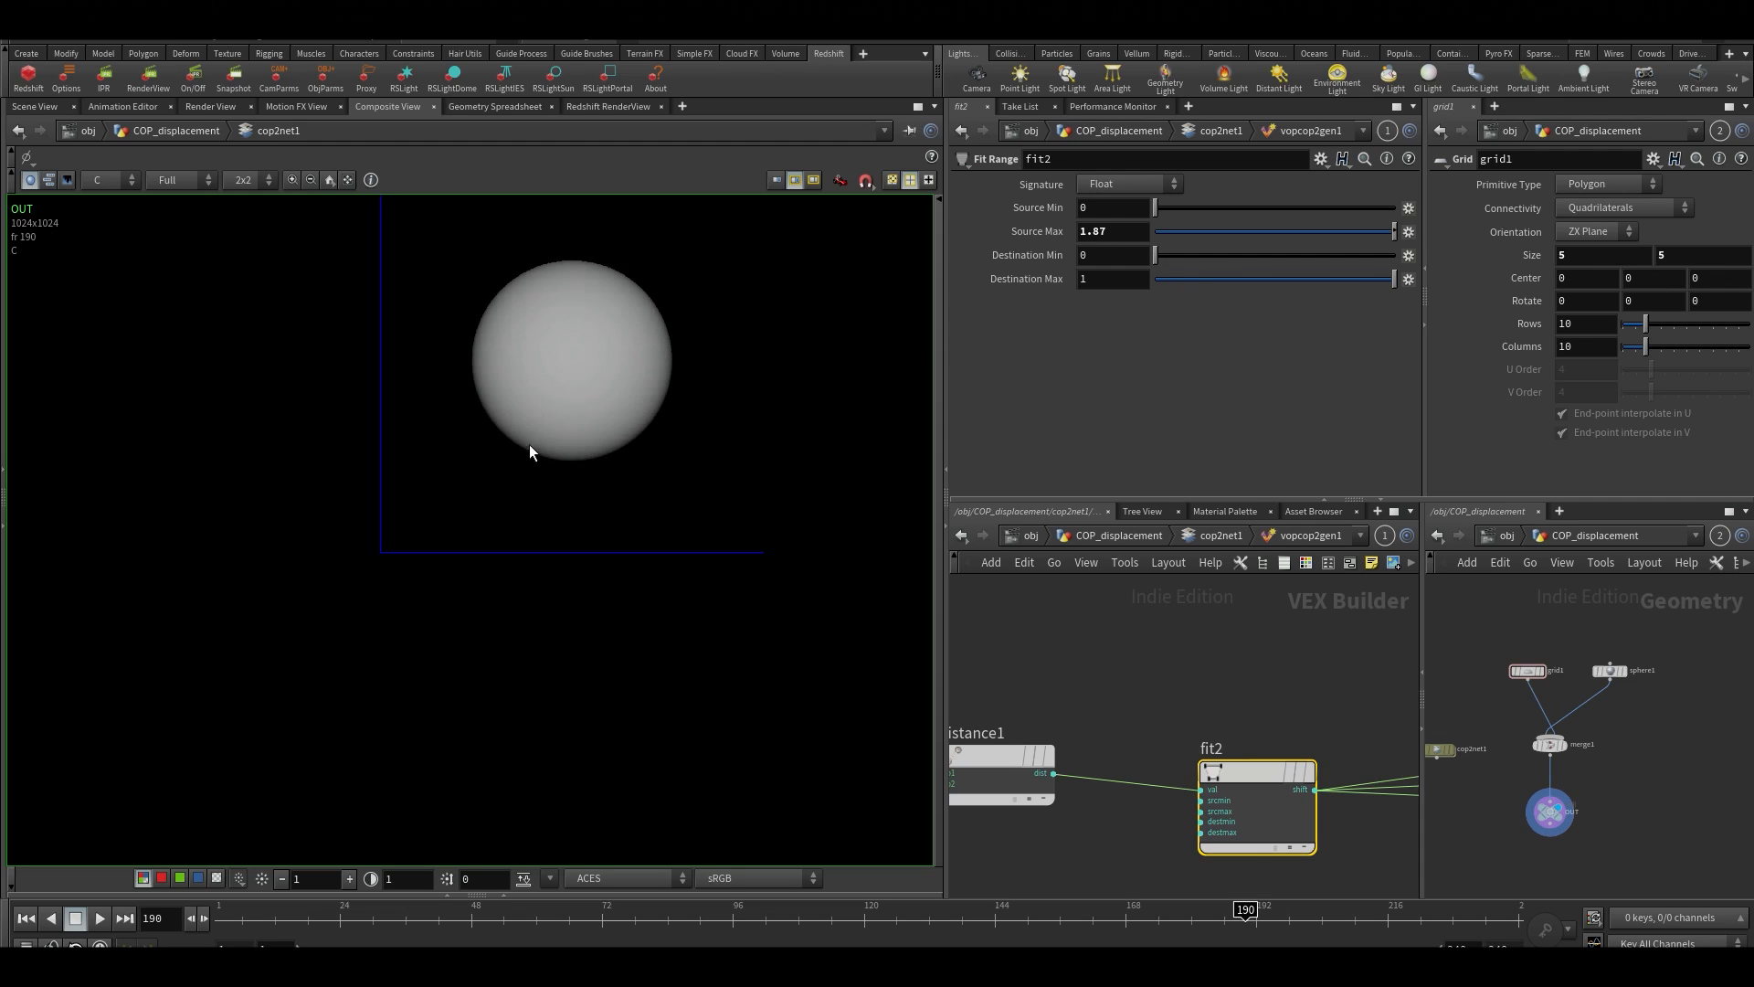
Return the first network pane to the object level and open the mat network in the second pane
{"action": "left_click", "coordinate": [1030, 537]}
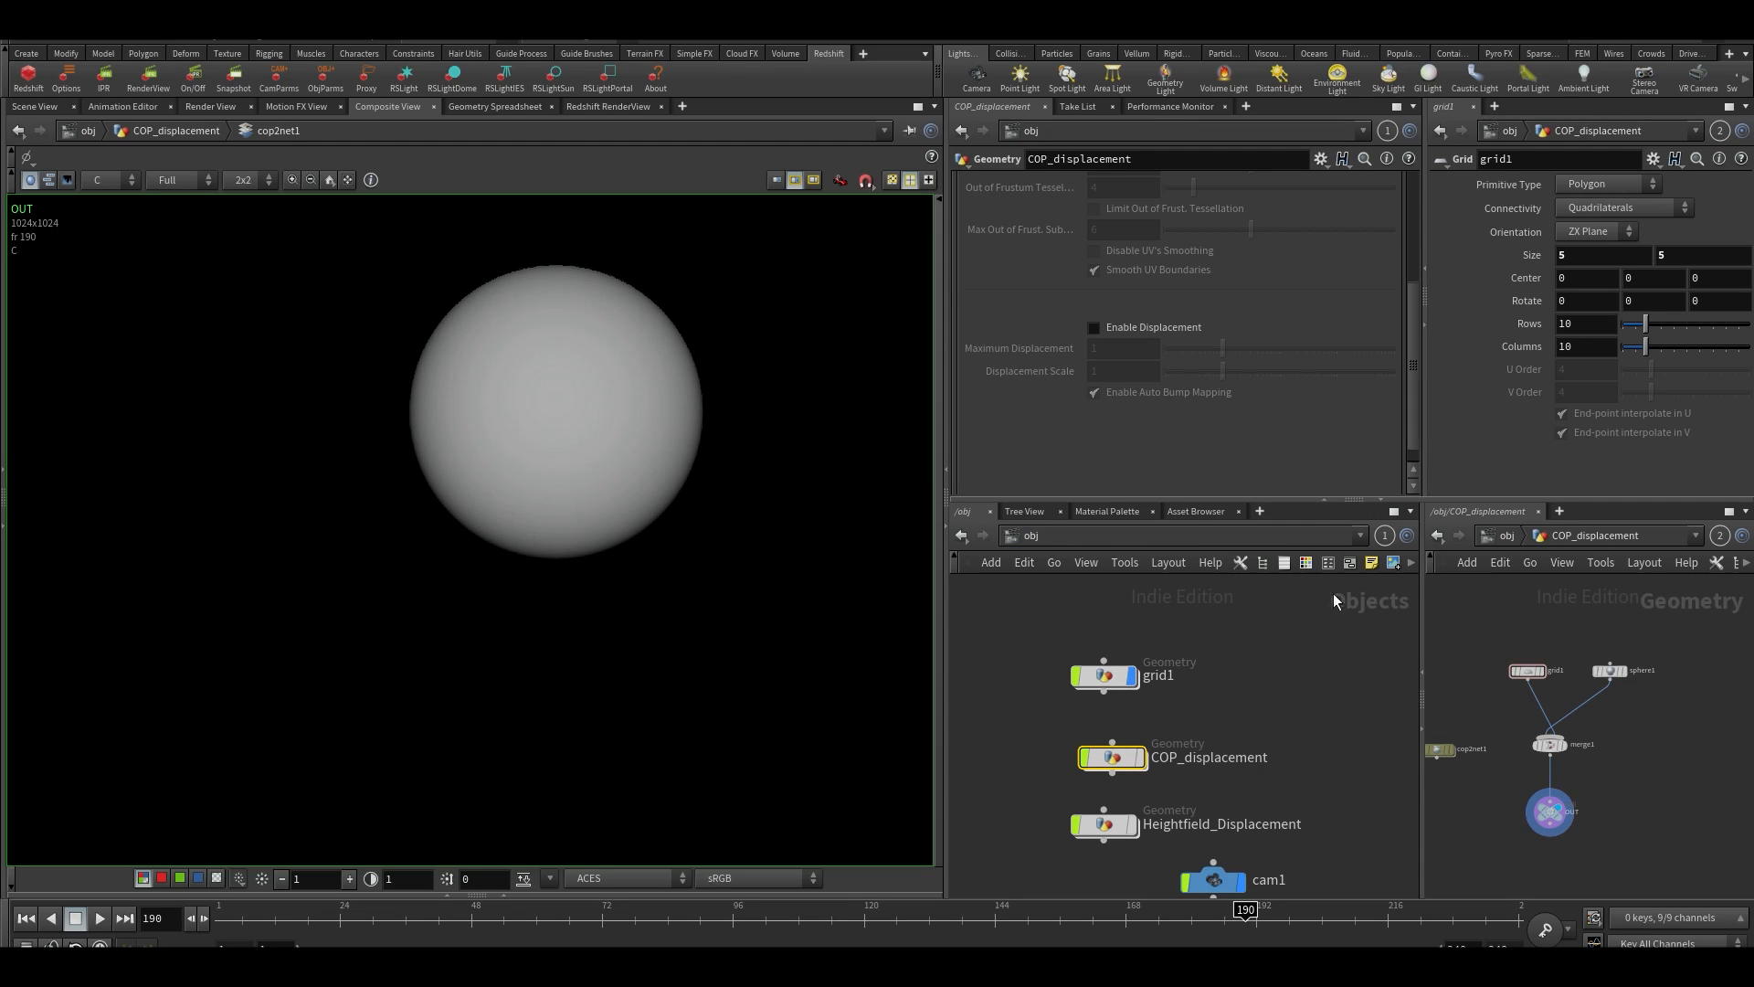
{"action": "left_click", "coordinate": [1507, 535]}
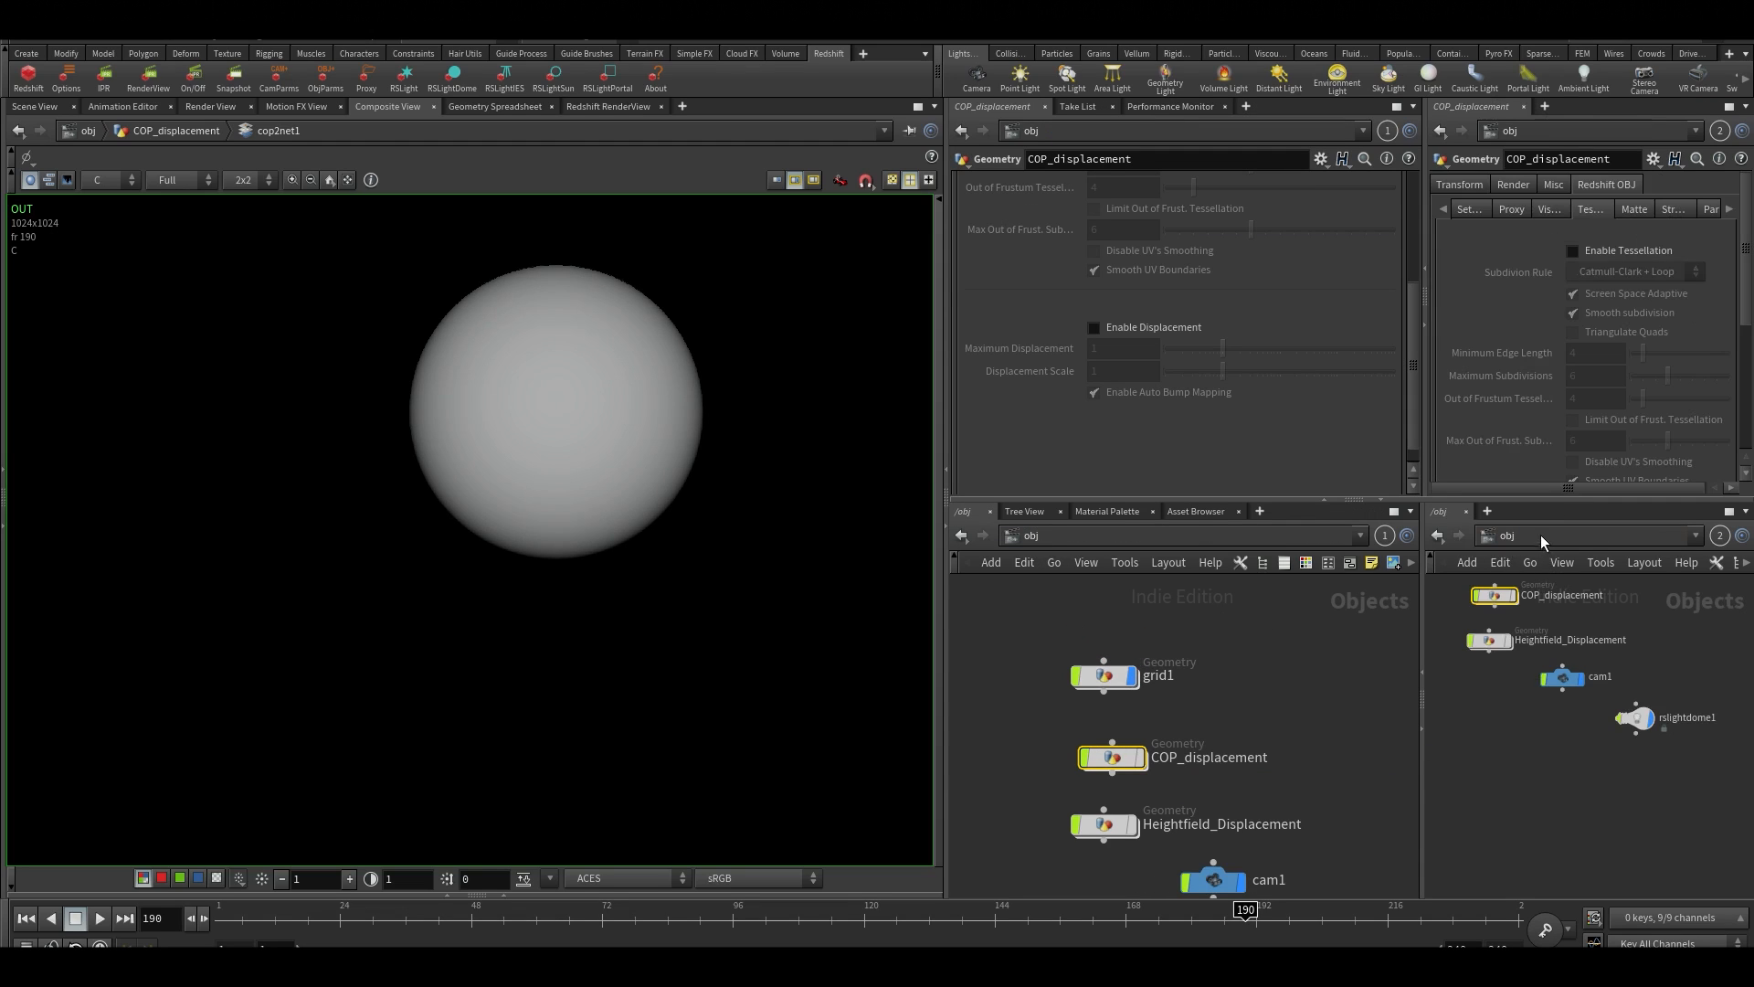
{"action": "left_click", "coordinate": [1542, 540]}
{"action": "left_click", "coordinate": [1567, 606]}
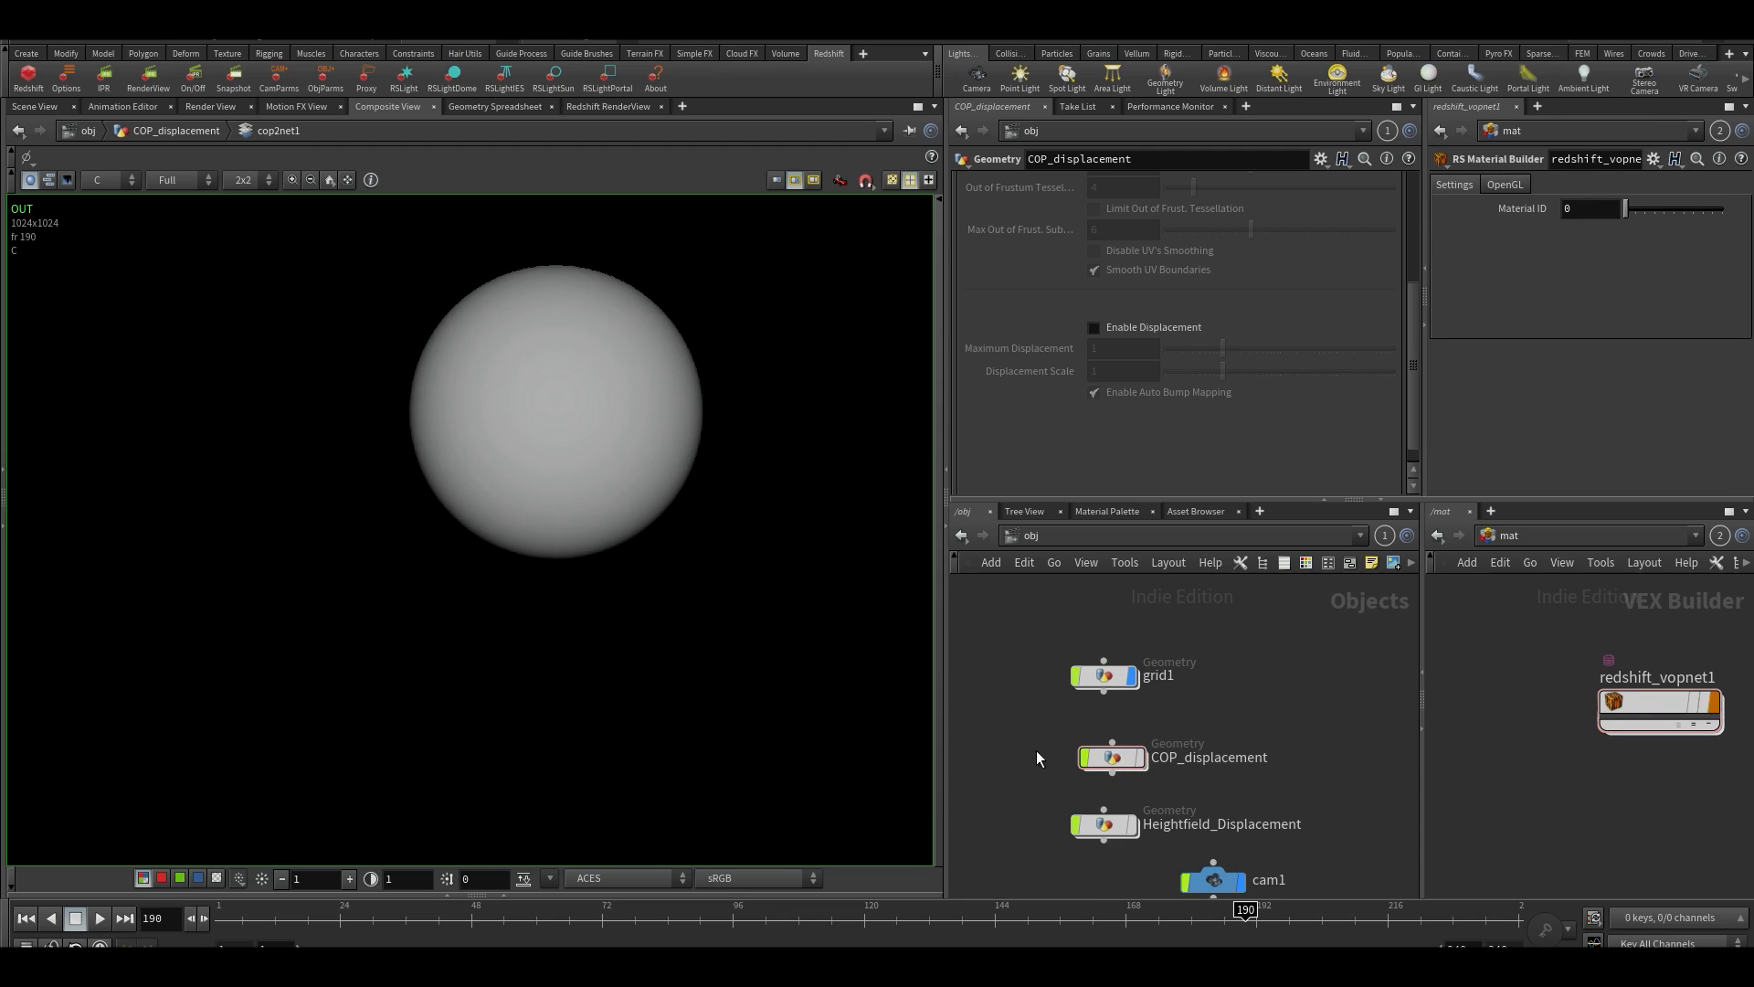
Open cop2net1 inside COP_displacement and copy its OUT node
{"action": "left_click_drag", "start_coordinate": [1009, 724], "coordinate": [1244, 797]}
{"action": "double_click", "coordinate": [1131, 761]}
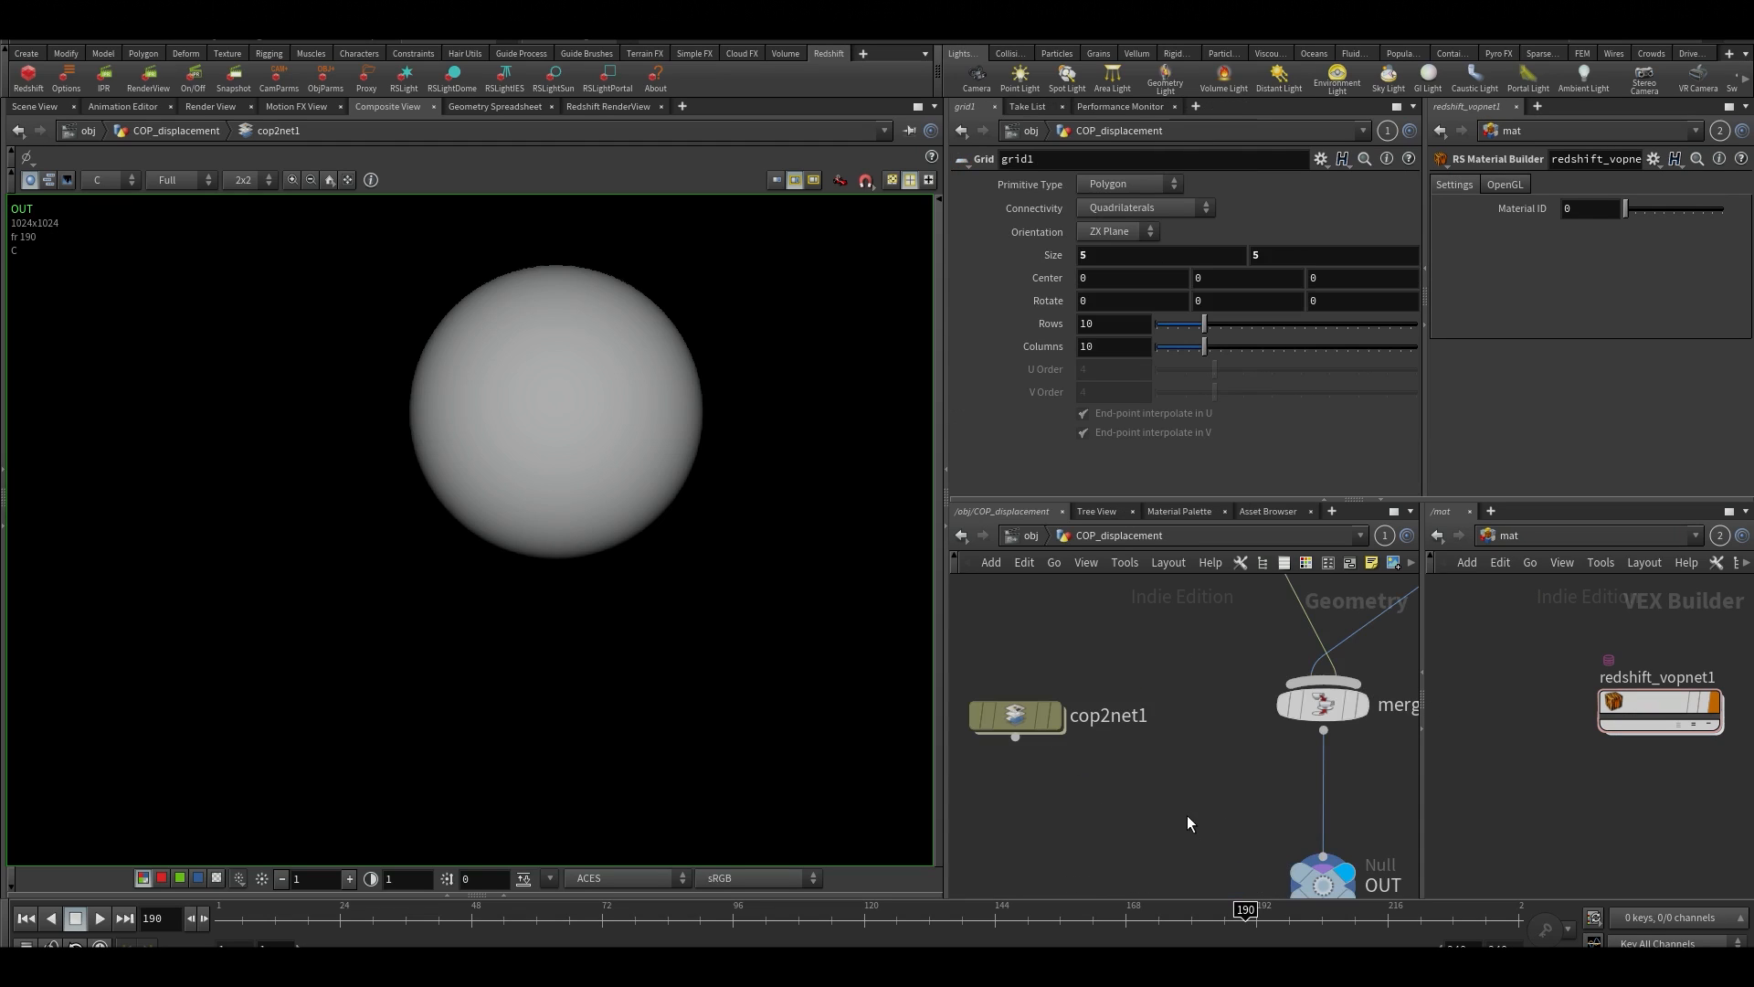
{"action": "double_click", "coordinate": [1051, 682]}
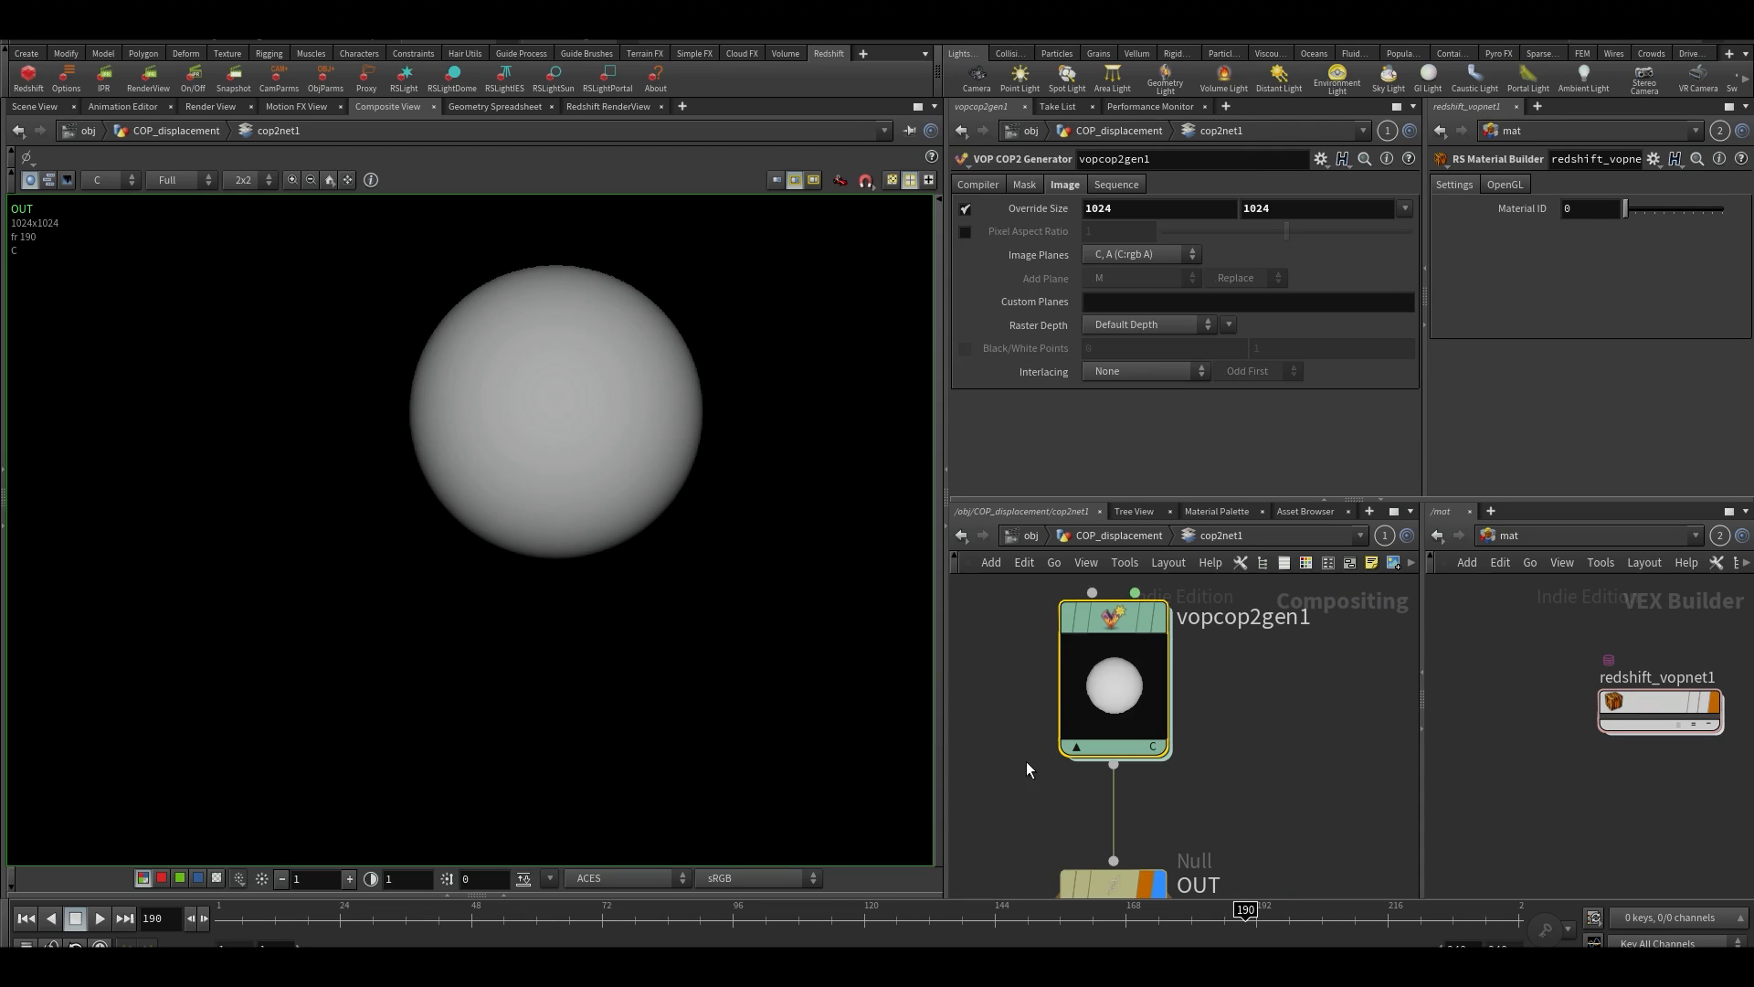
{"action": "key", "text": "ctrl+c"}
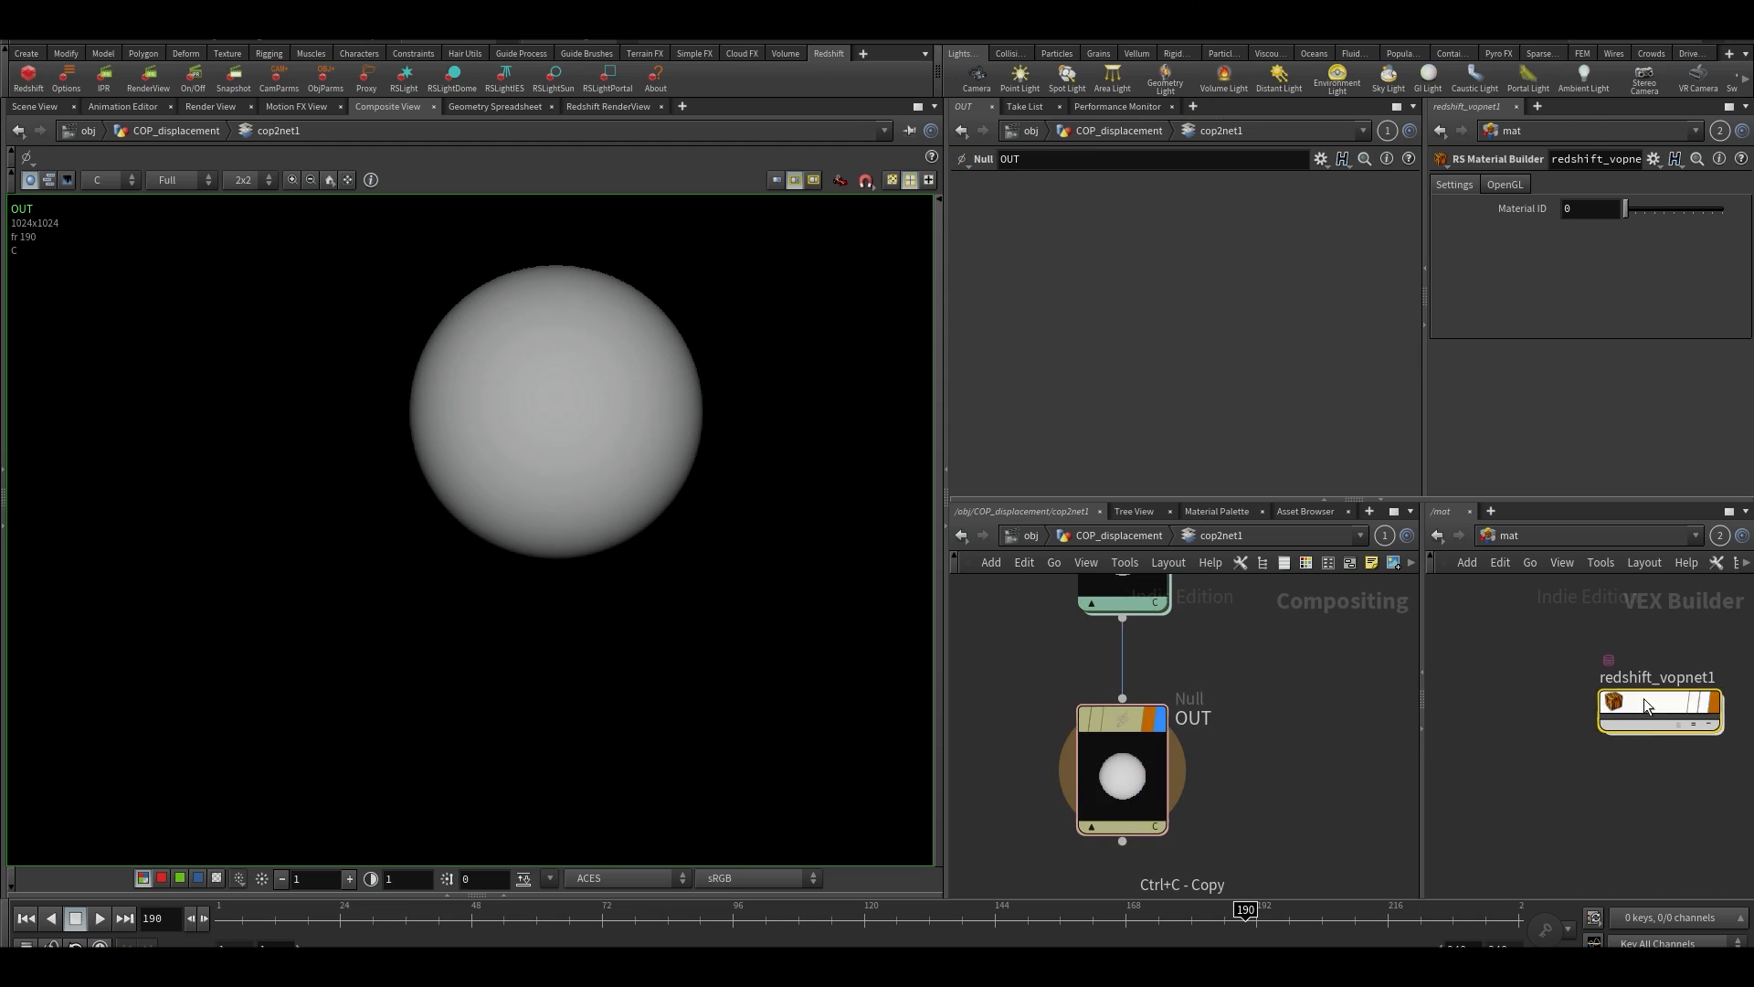
In redshift_vopnet1, set TextureSampler1's filename to op:/obj/COP_displacement/cop2net1/OUT
{"action": "double_click", "coordinate": [1643, 698]}
{"action": "key", "text": "ctrl+a"}
{"action": "key", "text": "ctrl+v"}
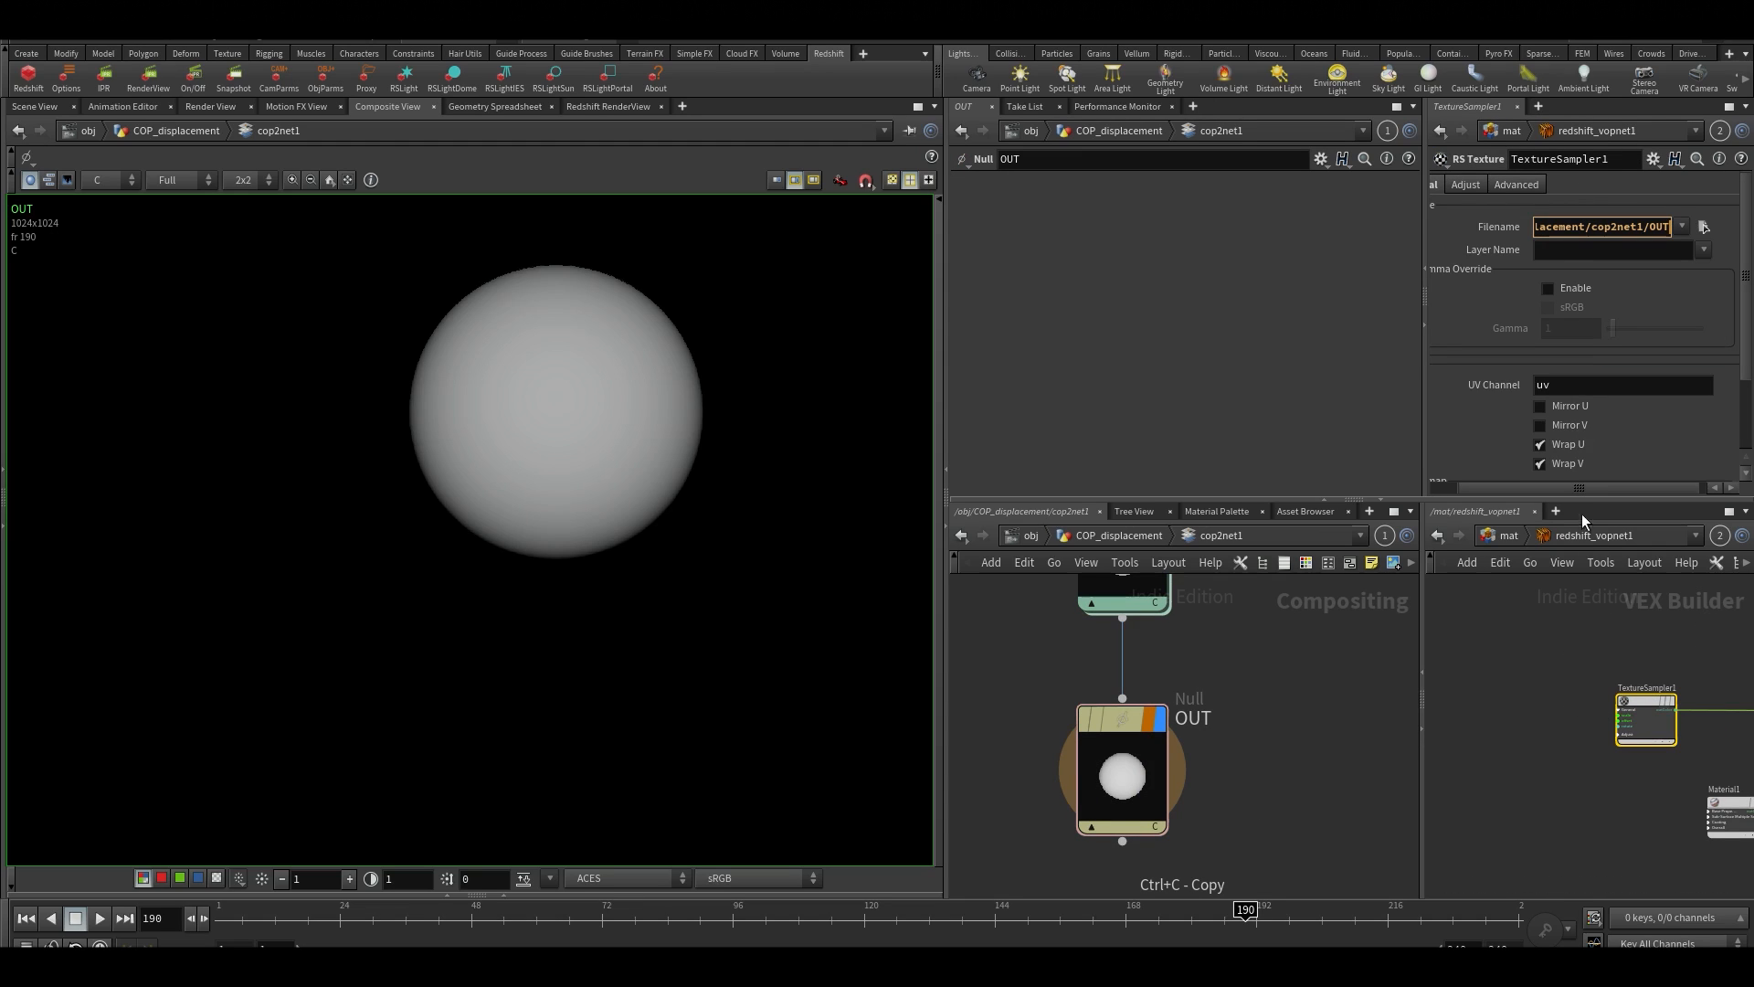
{"action": "left_click", "coordinate": [1507, 732]}
{"action": "left_click", "coordinate": [1558, 229]}
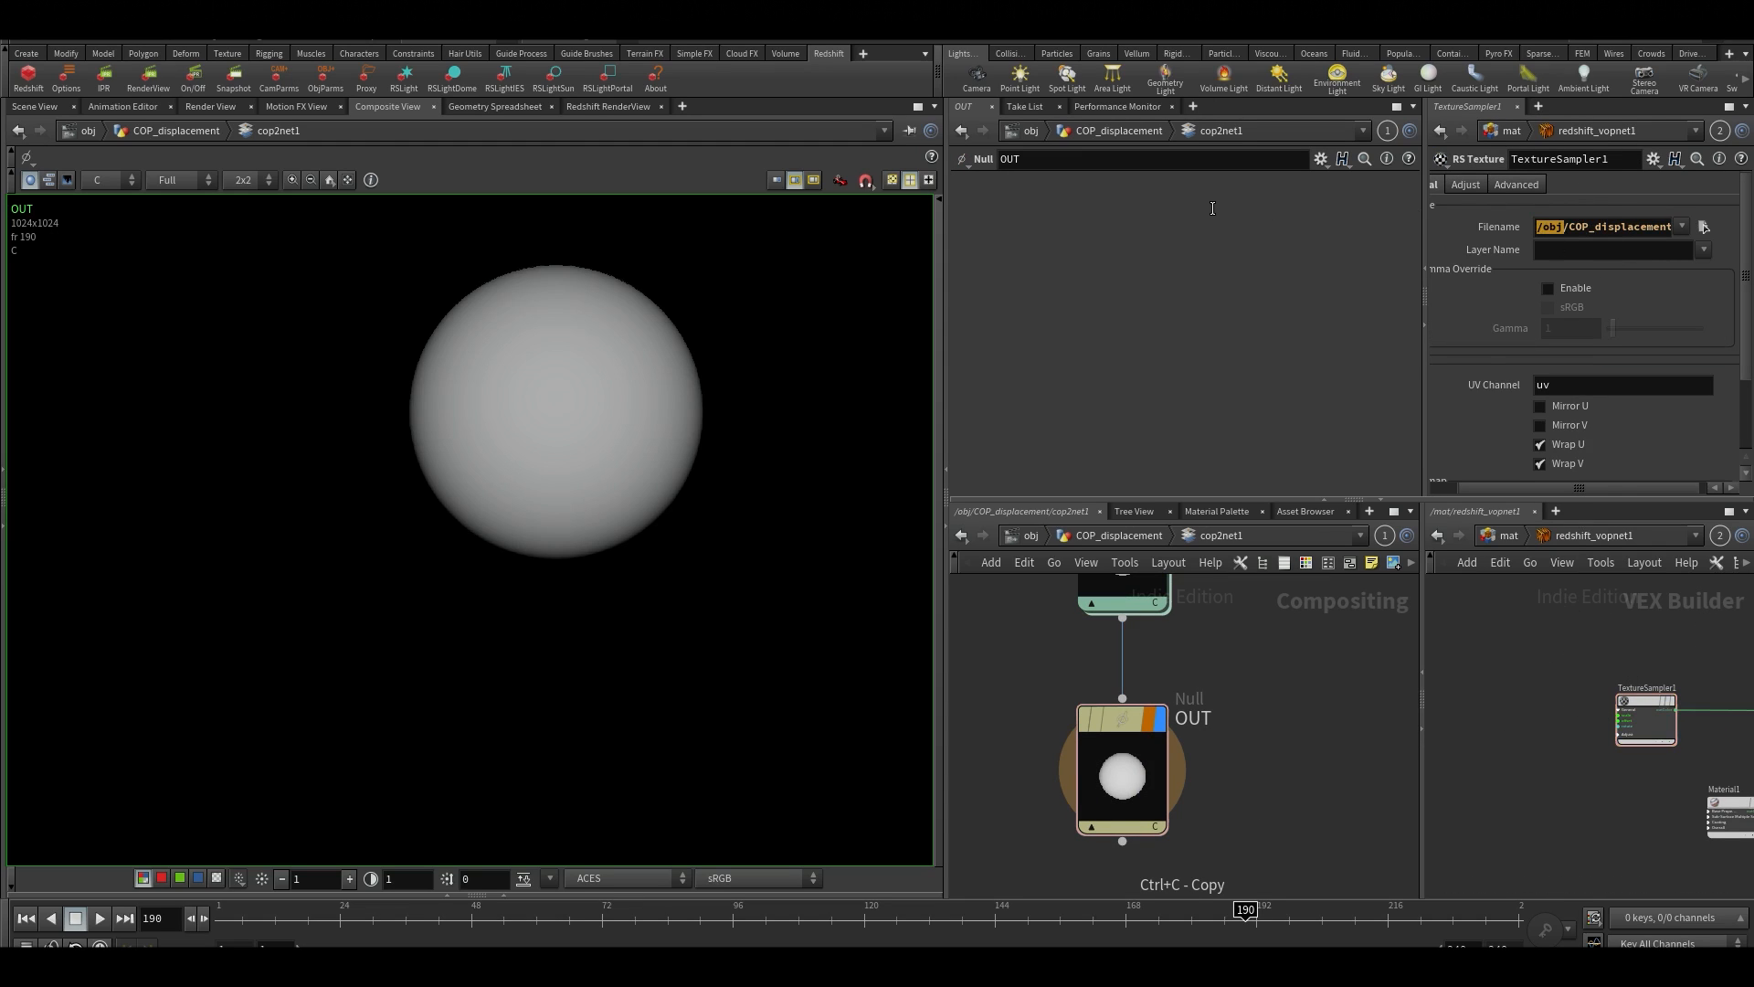
{"action": "type", "text": "op:"}
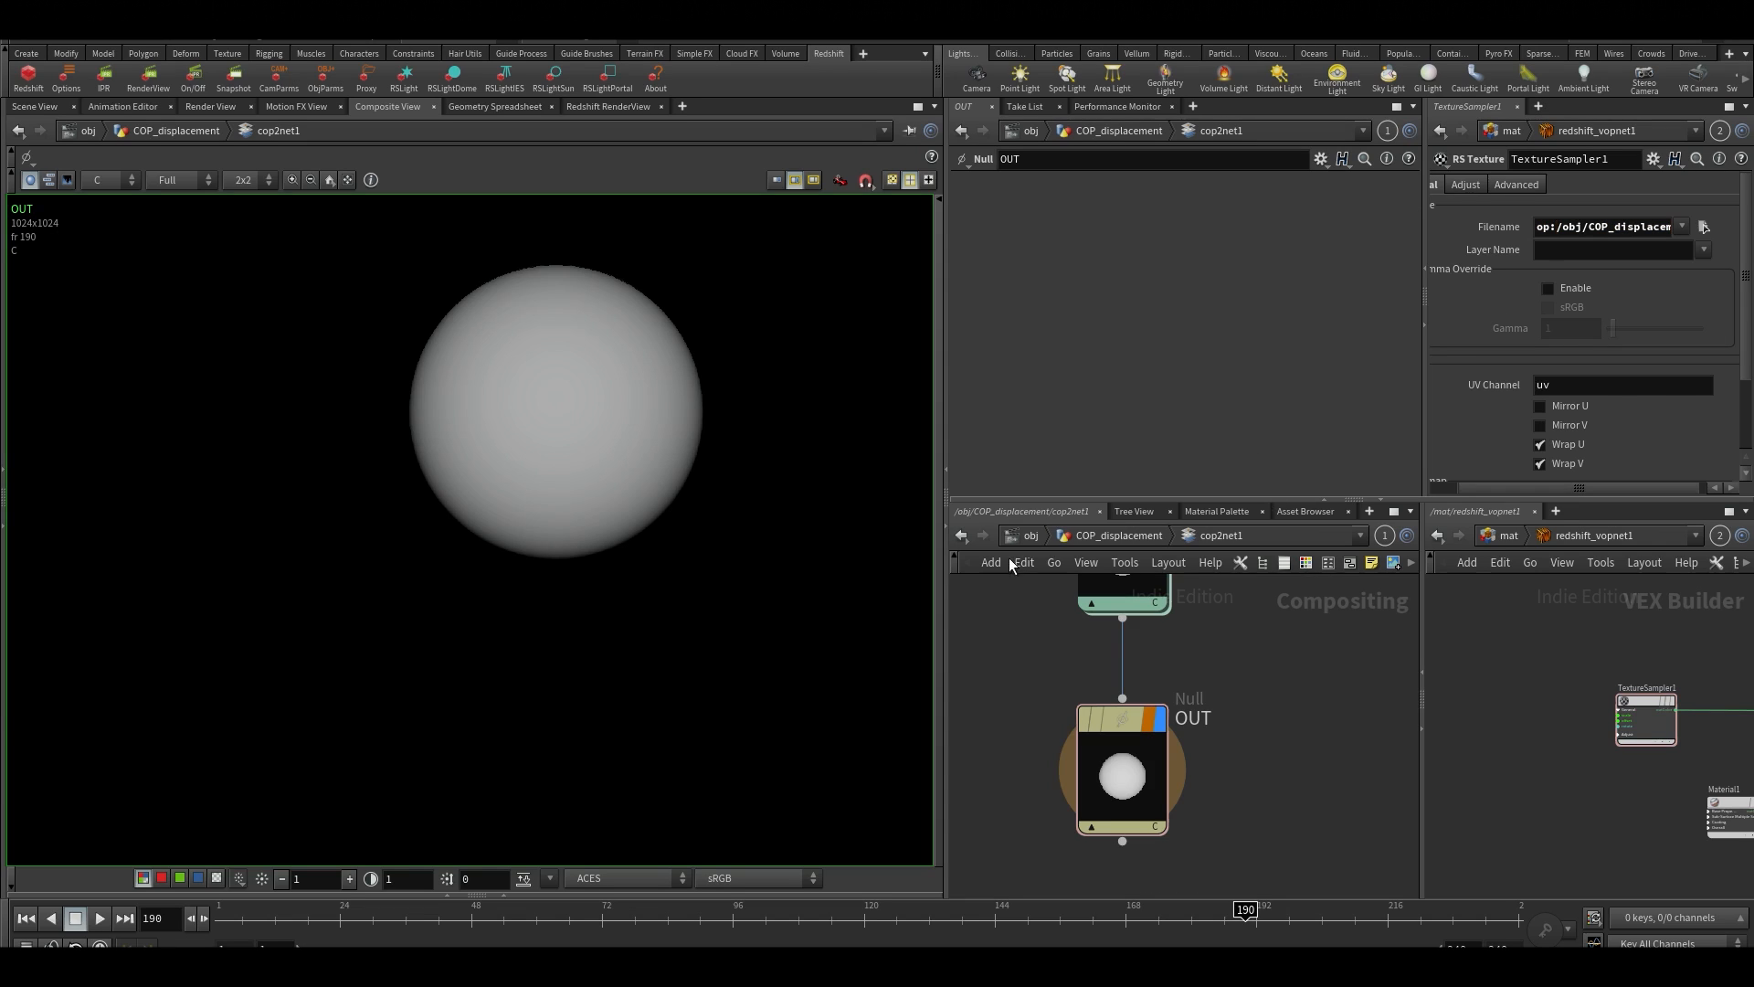
Return to the object level and reframe the cam1 view so the whole grid fits in the Scene View
{"action": "left_click", "coordinate": [1019, 536]}
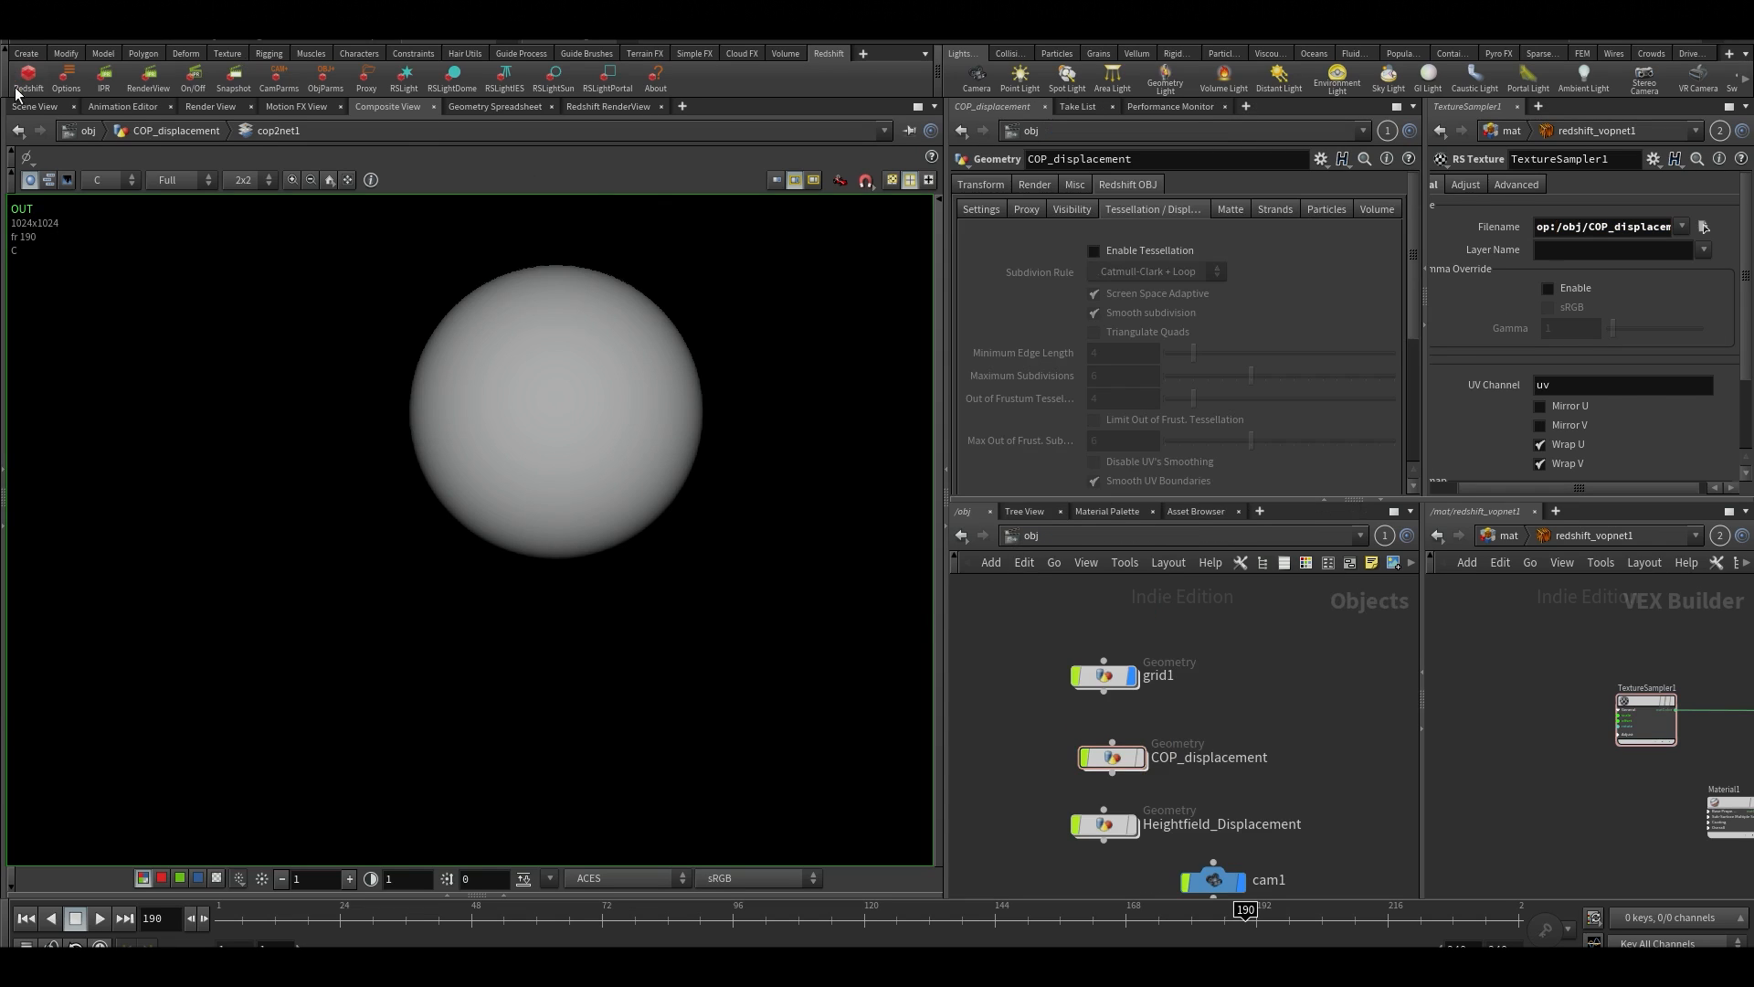
{"action": "left_click", "coordinate": [29, 107]}
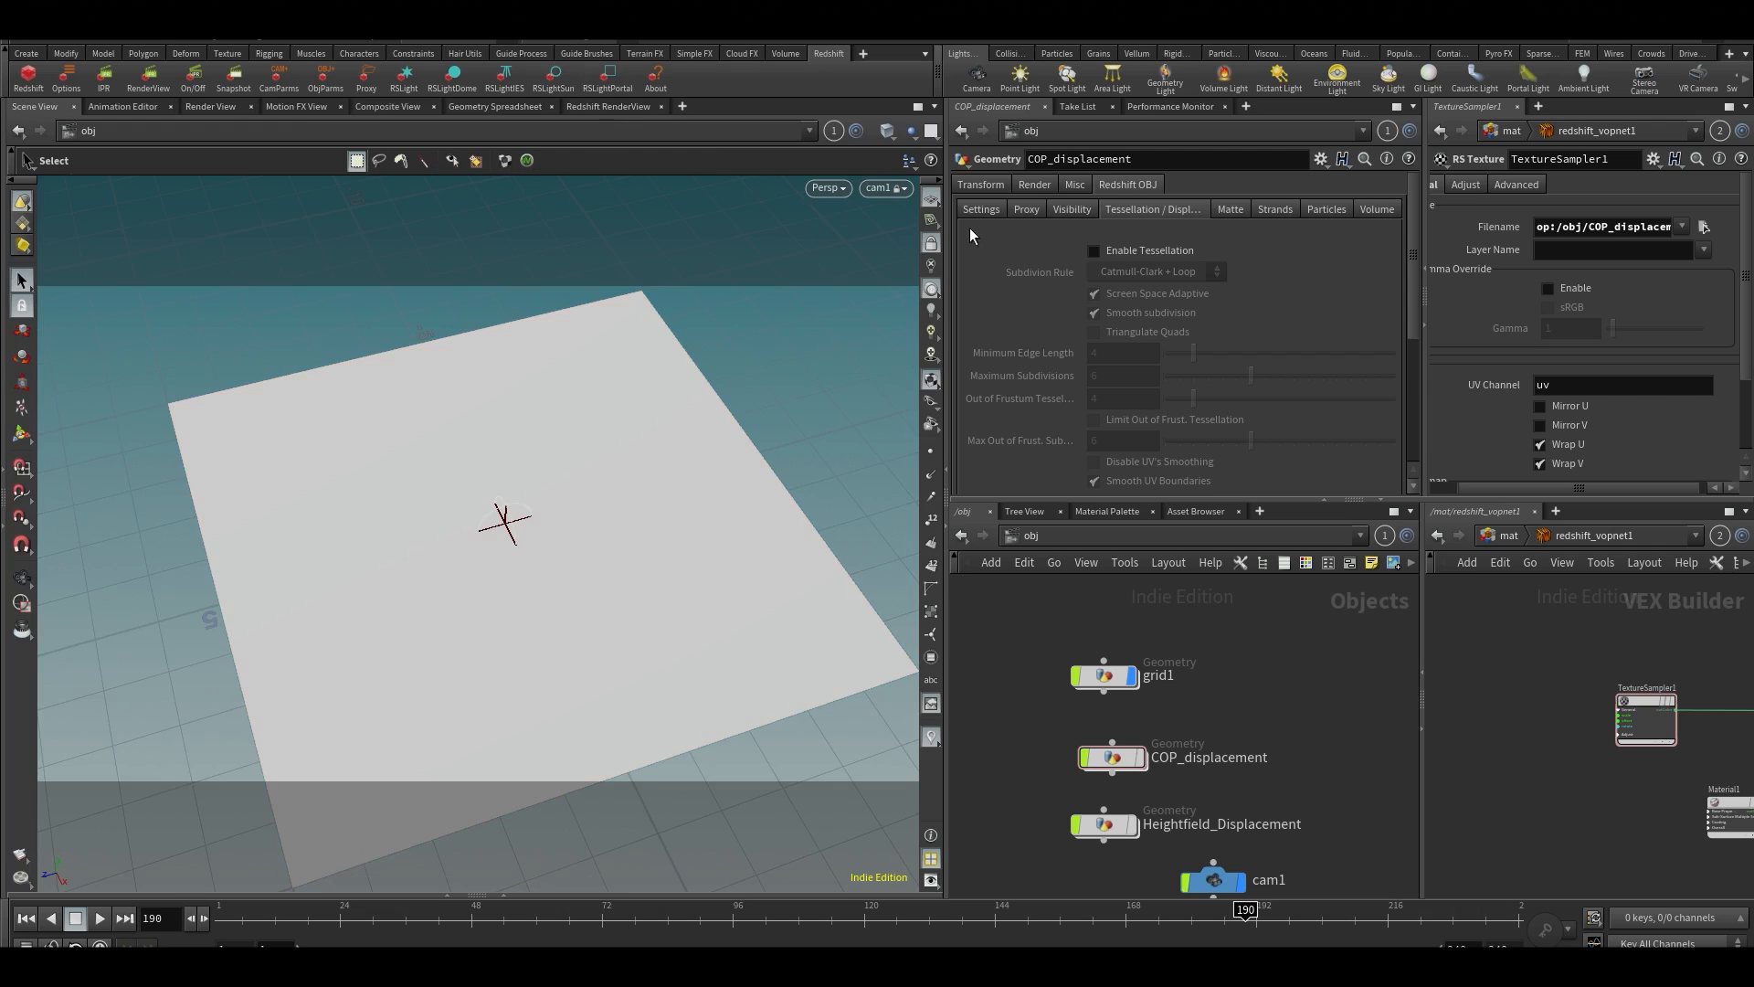
{"action": "right_click_drag", "start_coordinate": [699, 452], "coordinate": [659, 462], "text": "alt"}
{"action": "middle_click_drag", "start_coordinate": [660, 462], "coordinate": [646, 433], "text": "alt"}
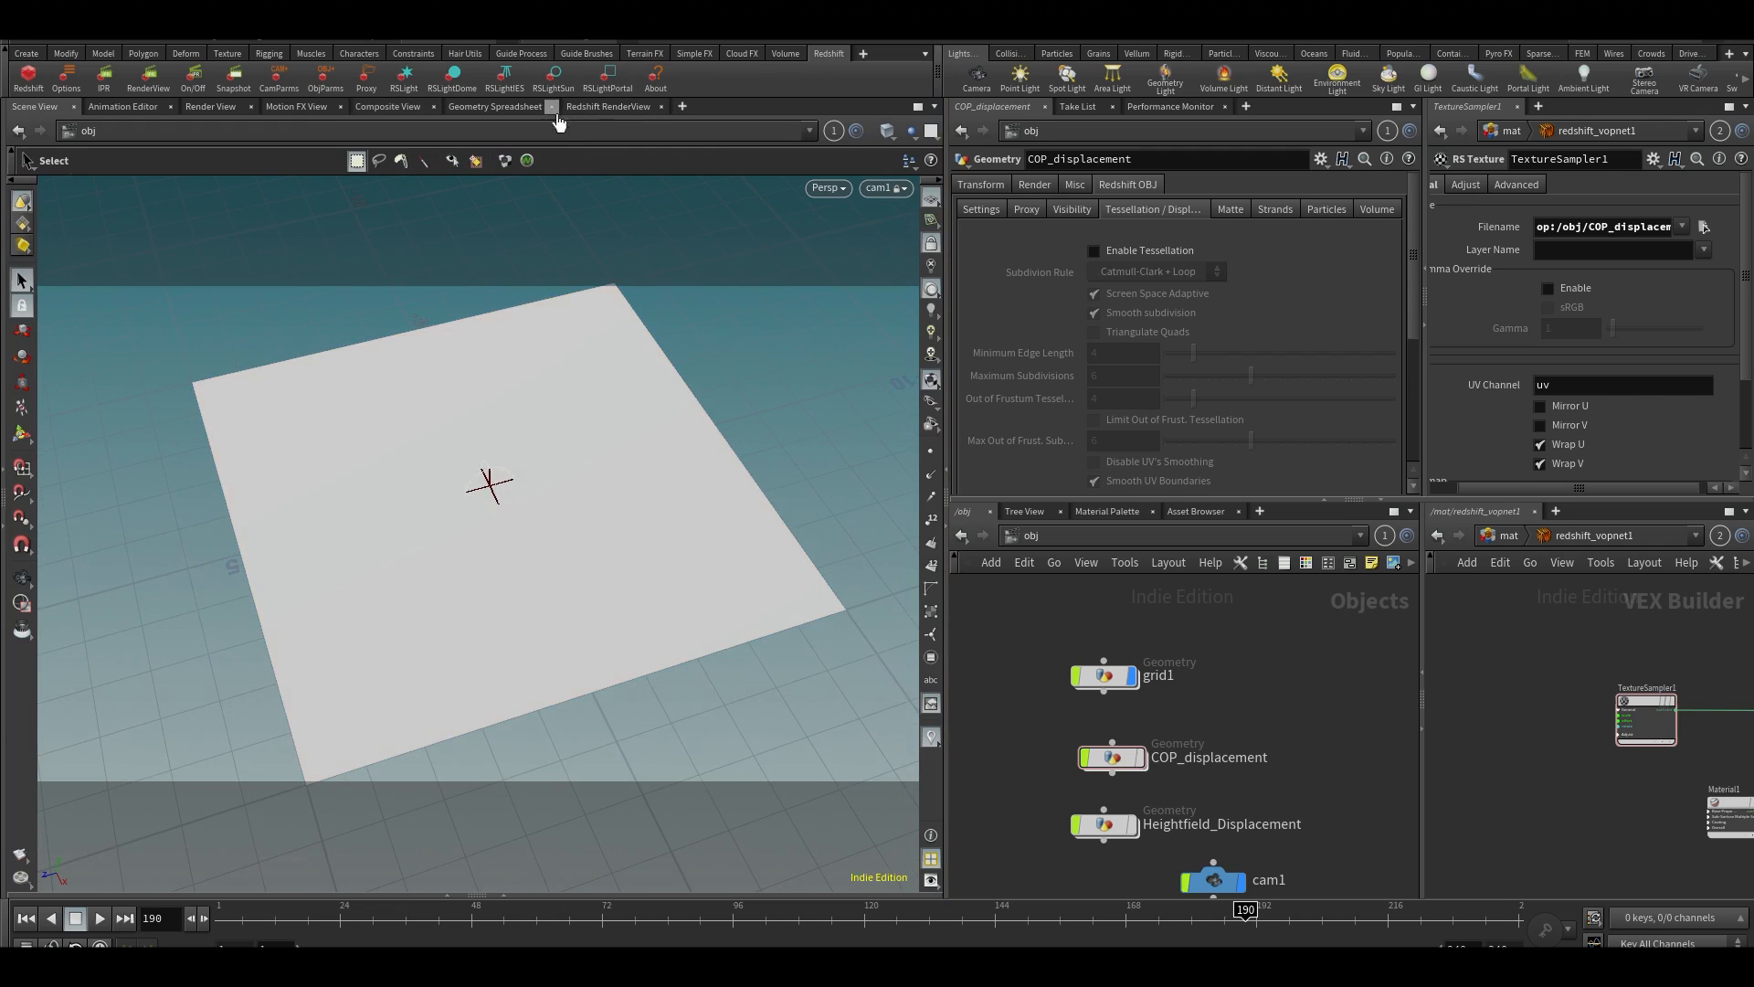
Start a Redshift render of the grid and inspect the displaced surface
{"action": "left_click", "coordinate": [594, 107]}
{"action": "left_click", "coordinate": [55, 157]}
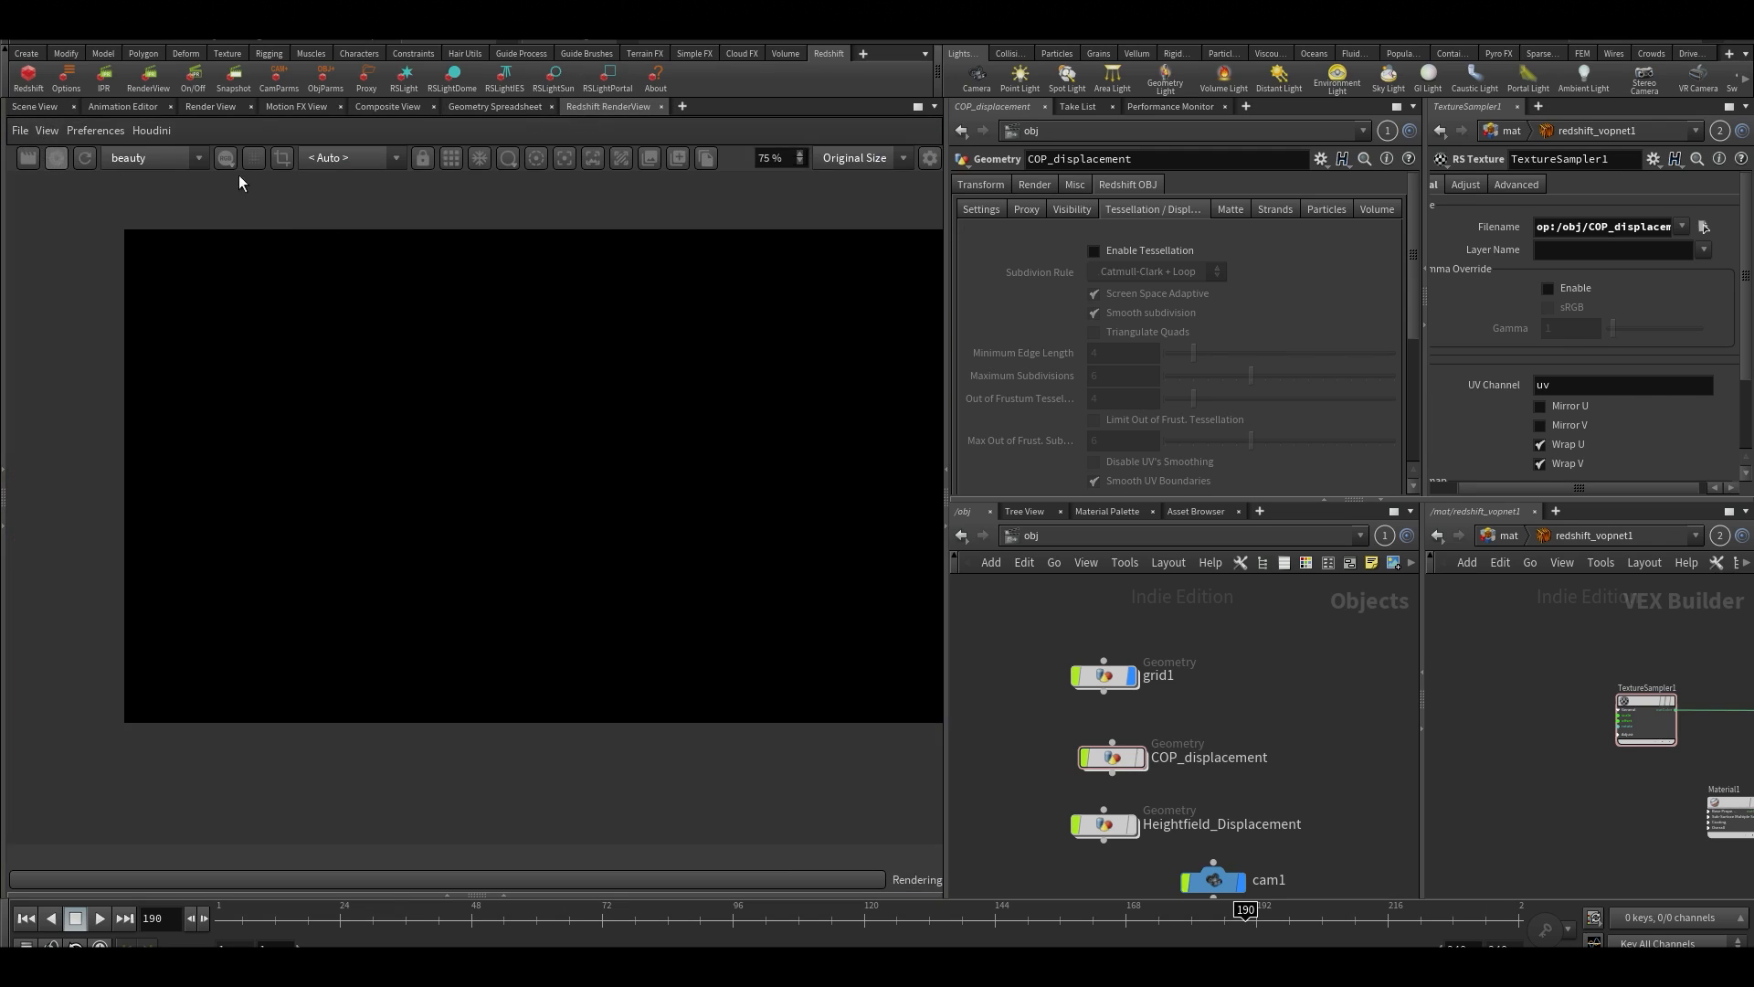
{"action": "scroll", "coordinate": [709, 522], "scroll_direction": "down", "scroll_amount": 2}
{"action": "middle_click_drag", "start_coordinate": [670, 521], "coordinate": [497, 563]}
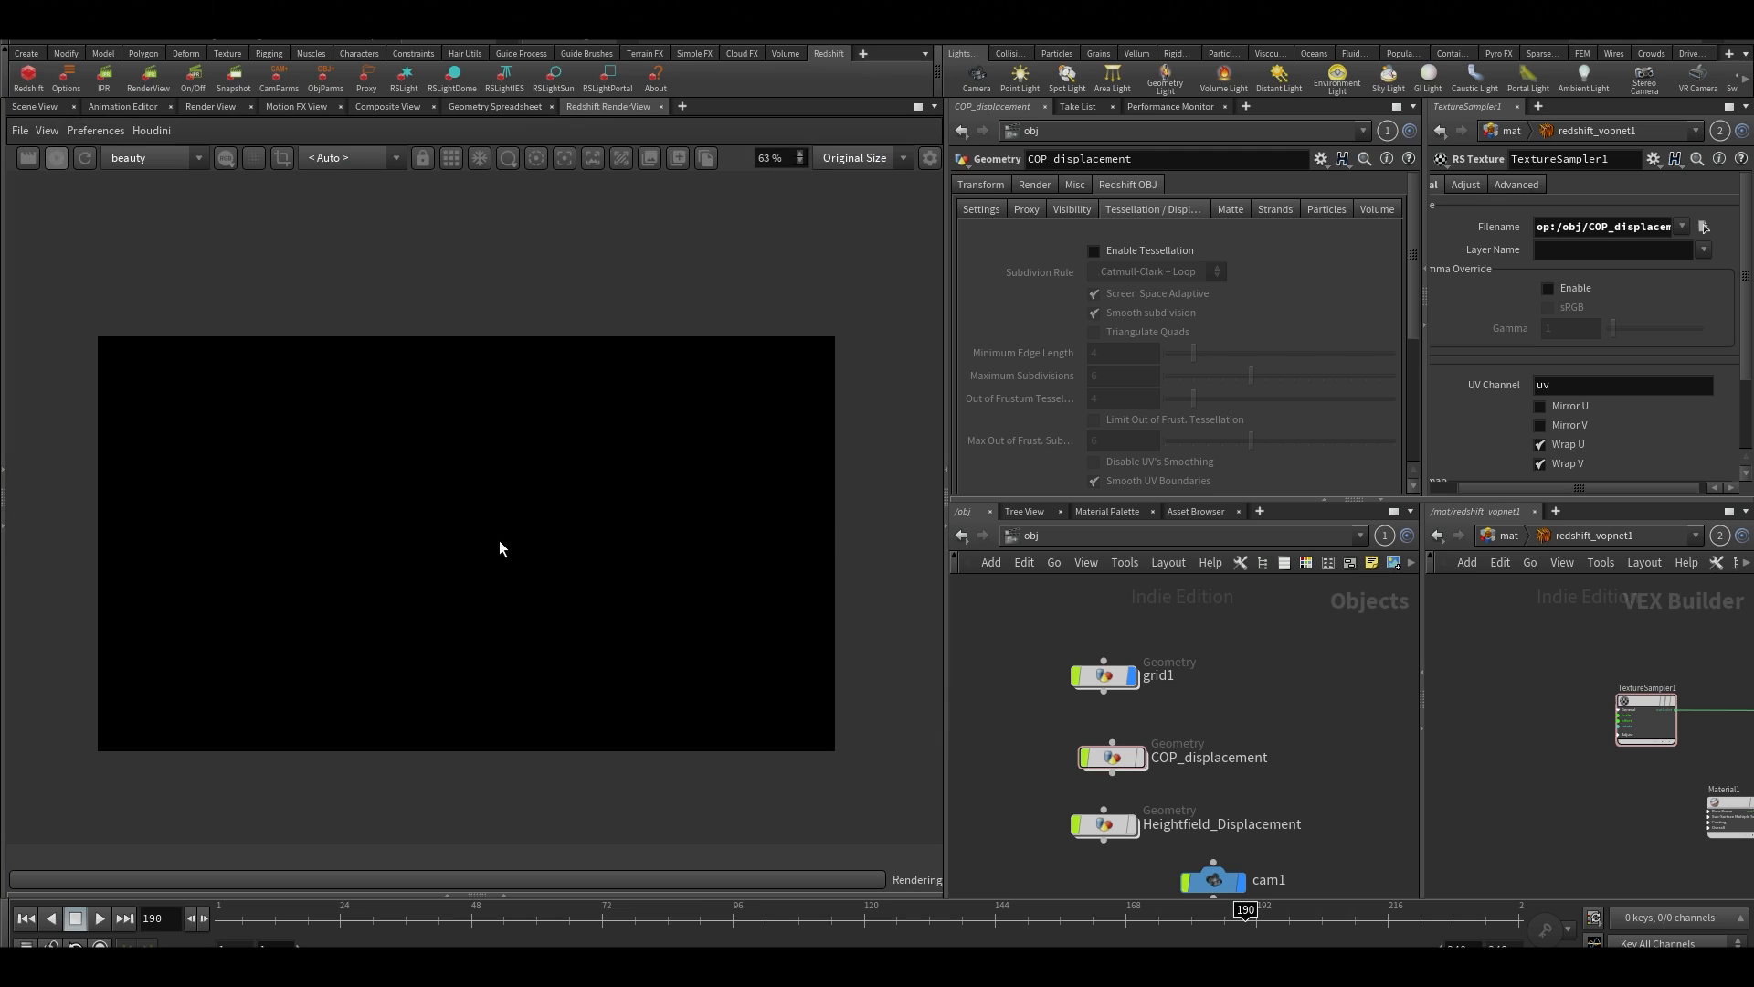
{"action": "scroll", "coordinate": [498, 563], "scroll_direction": "up", "scroll_amount": 1}
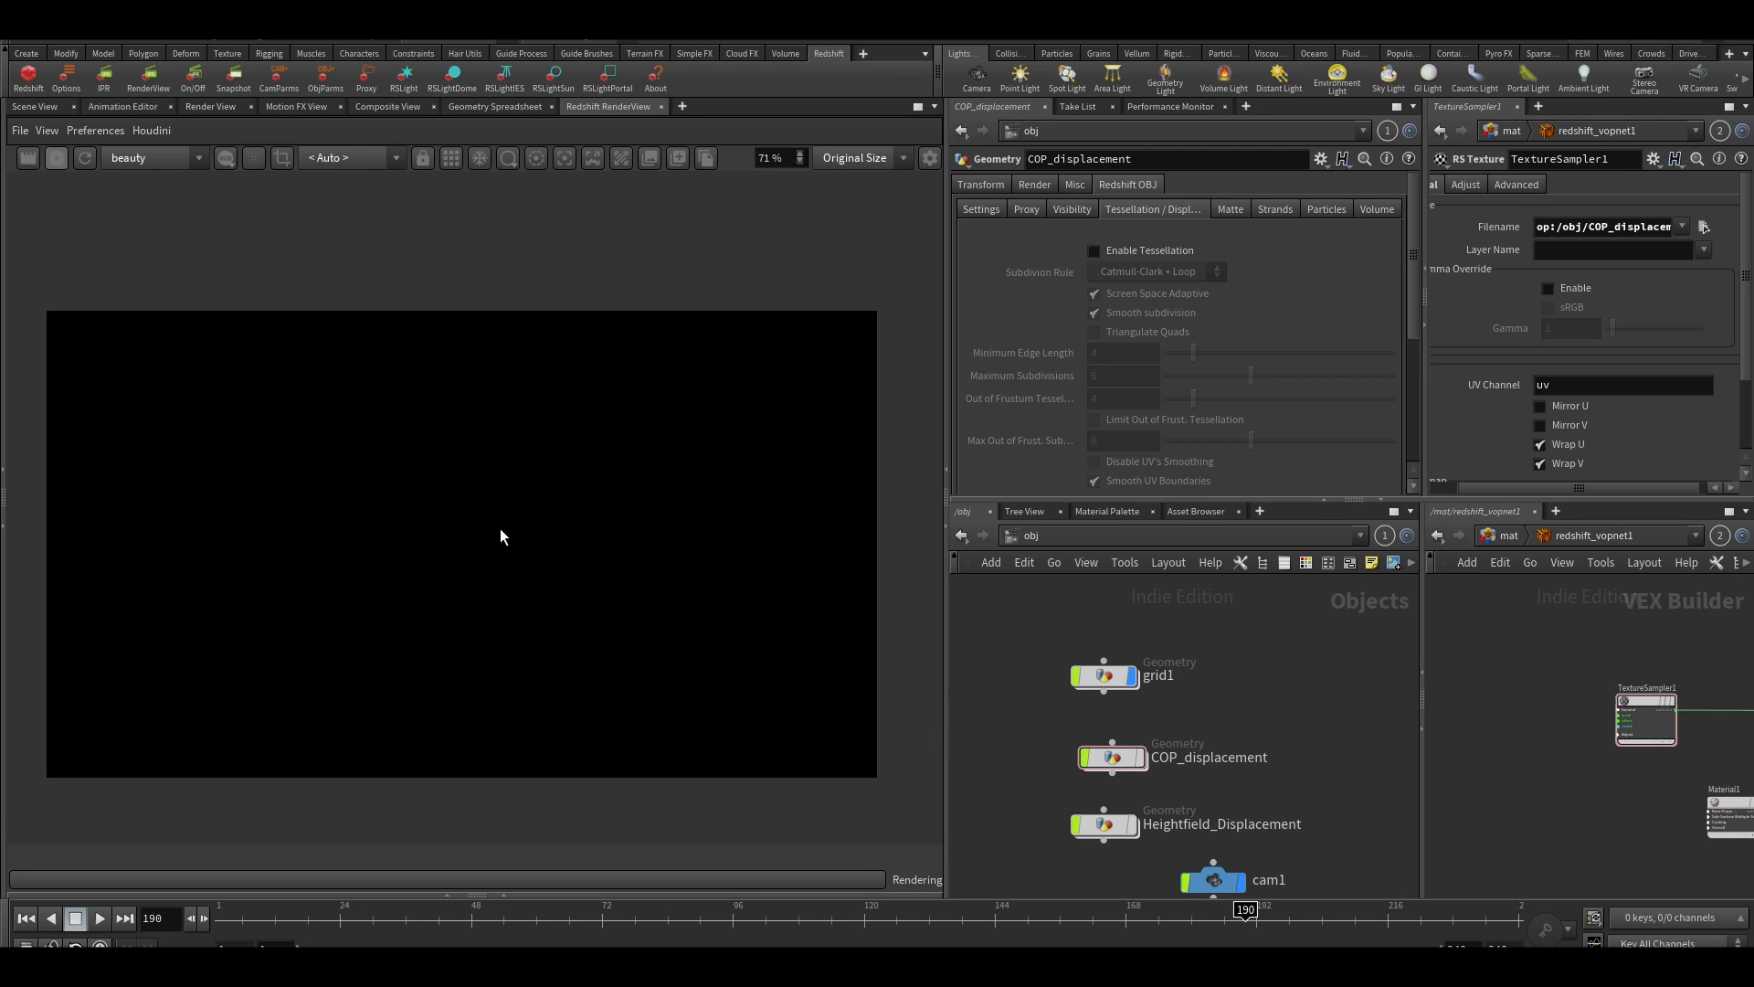
{"action": "scroll", "coordinate": [513, 557], "scroll_direction": "down", "scroll_amount": 1}
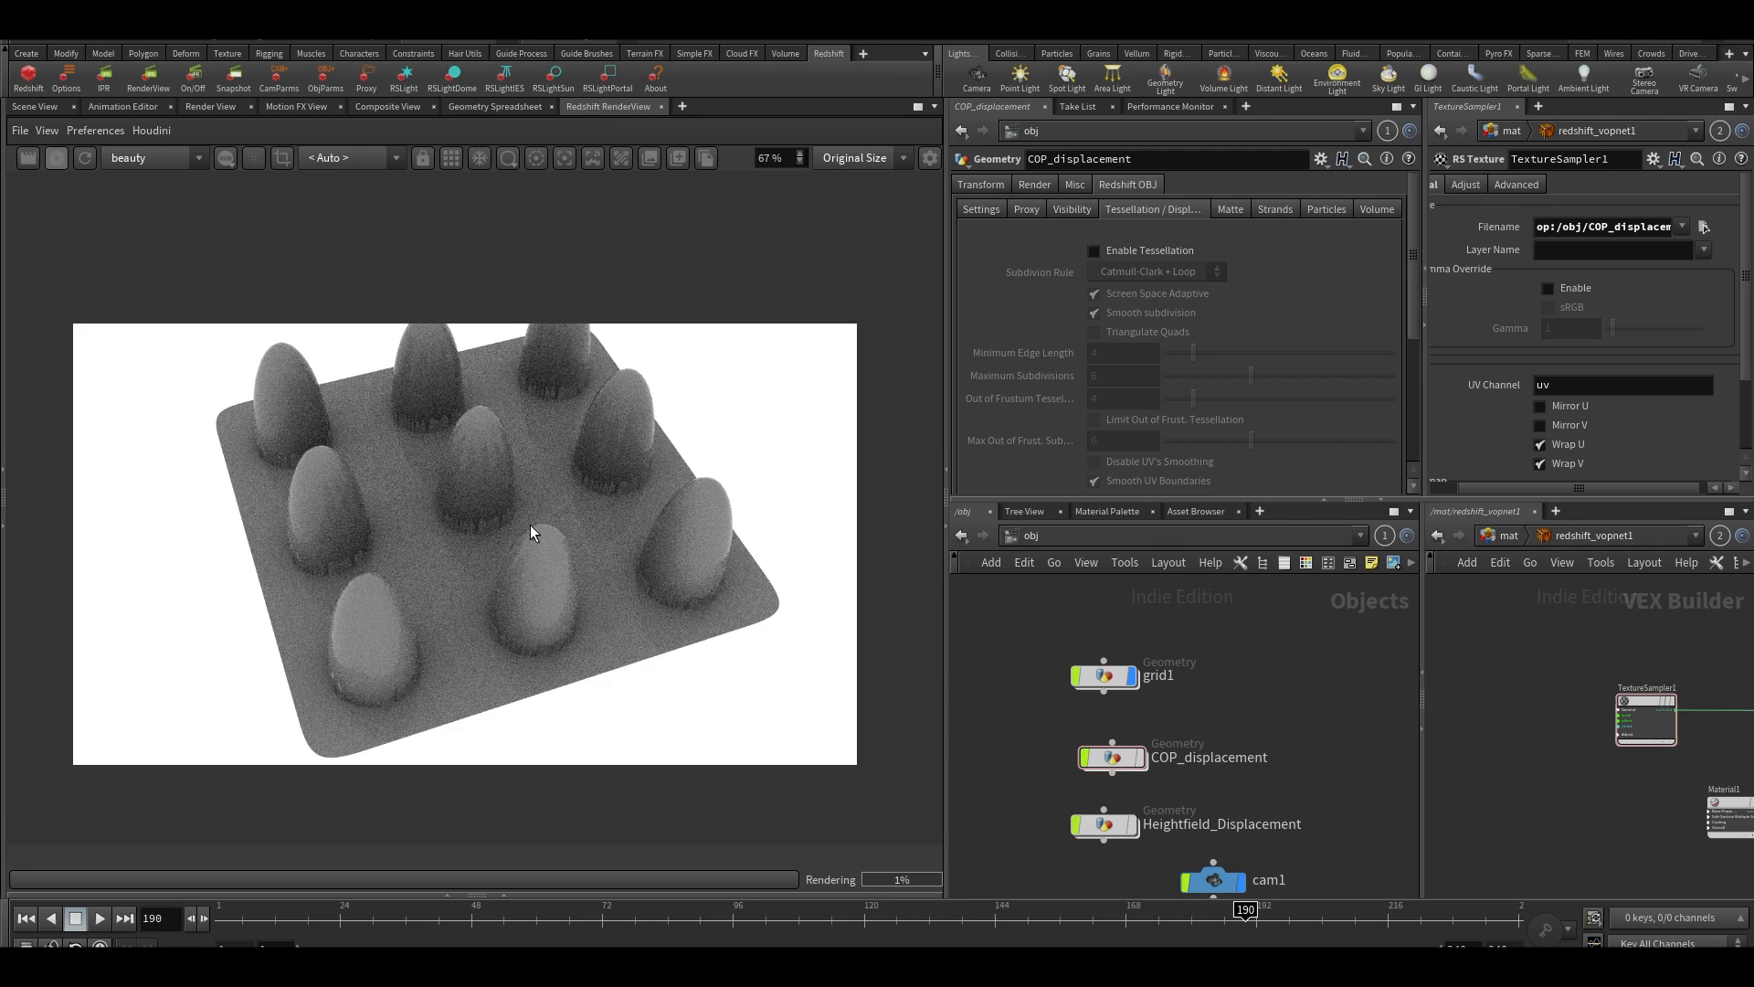
{"action": "scroll", "coordinate": [464, 542], "scroll_direction": "up", "scroll_amount": 1}
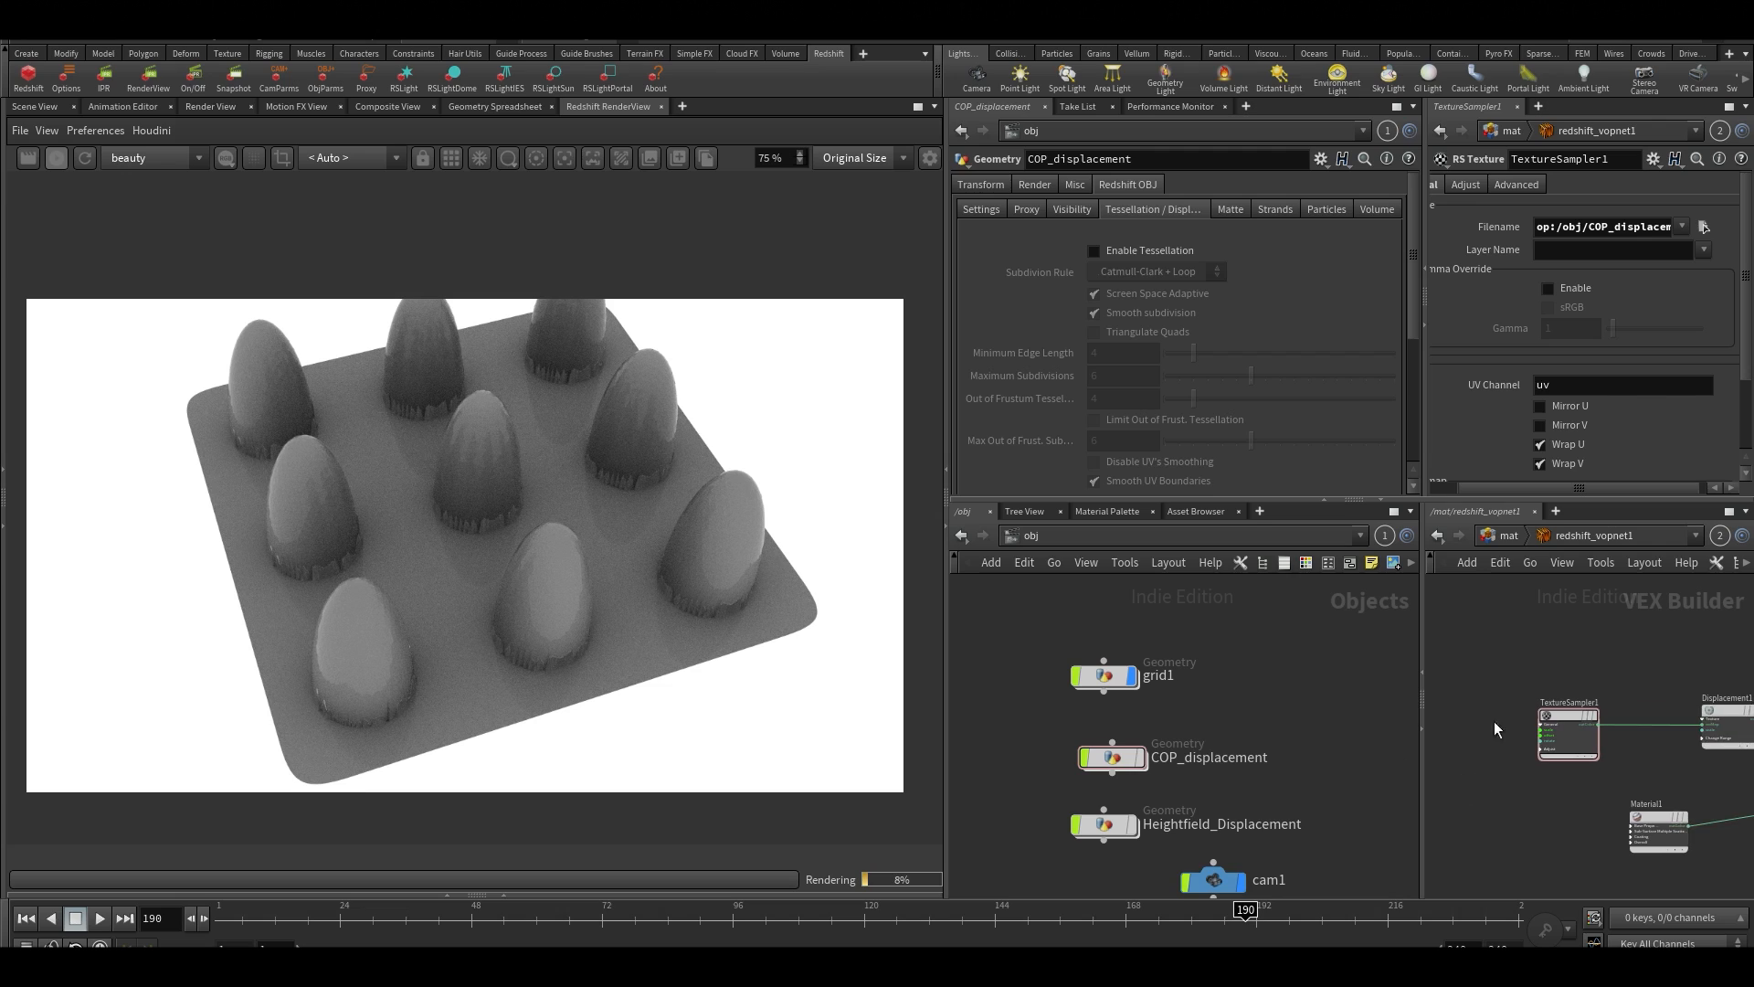
Set the Displacement Scale of the grid1 object to 1.88322
{"action": "middle_click_drag", "start_coordinate": [1303, 748], "coordinate": [1310, 680]}
{"action": "scroll", "coordinate": [1198, 415], "scroll_direction": "down", "scroll_amount": 5}
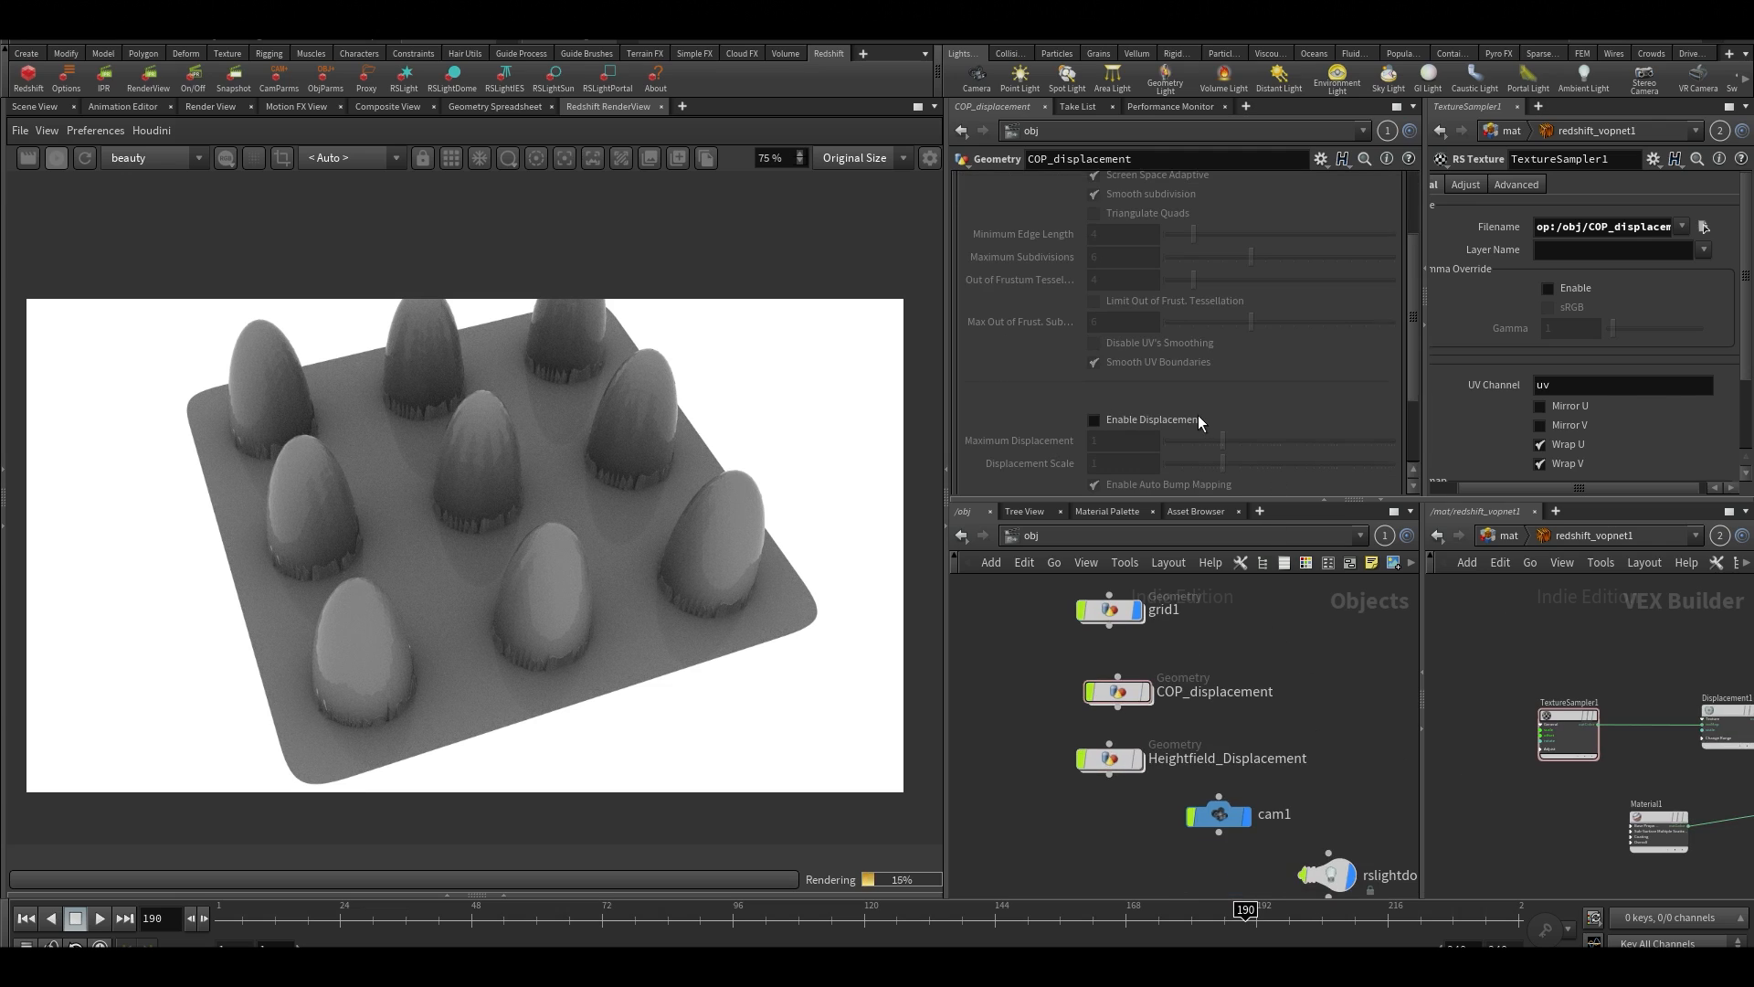
{"action": "left_click", "coordinate": [1110, 610]}
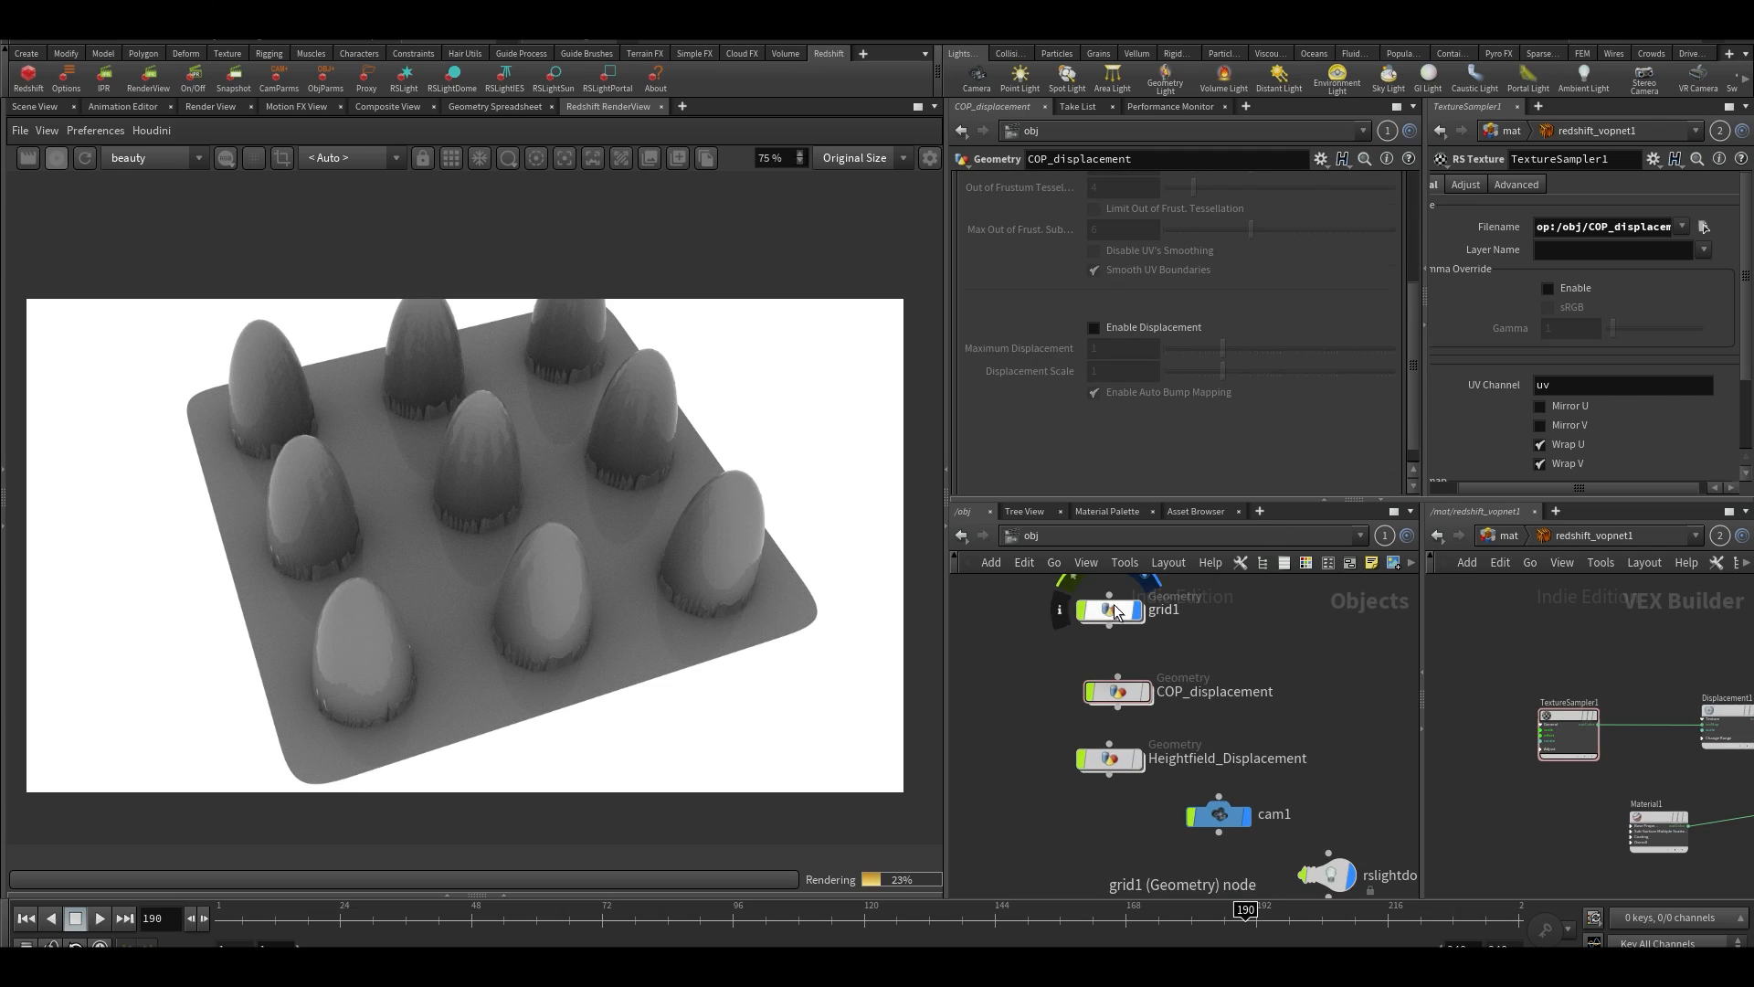
{"action": "left_click_drag", "start_coordinate": [1251, 375], "coordinate": [1238, 373]}
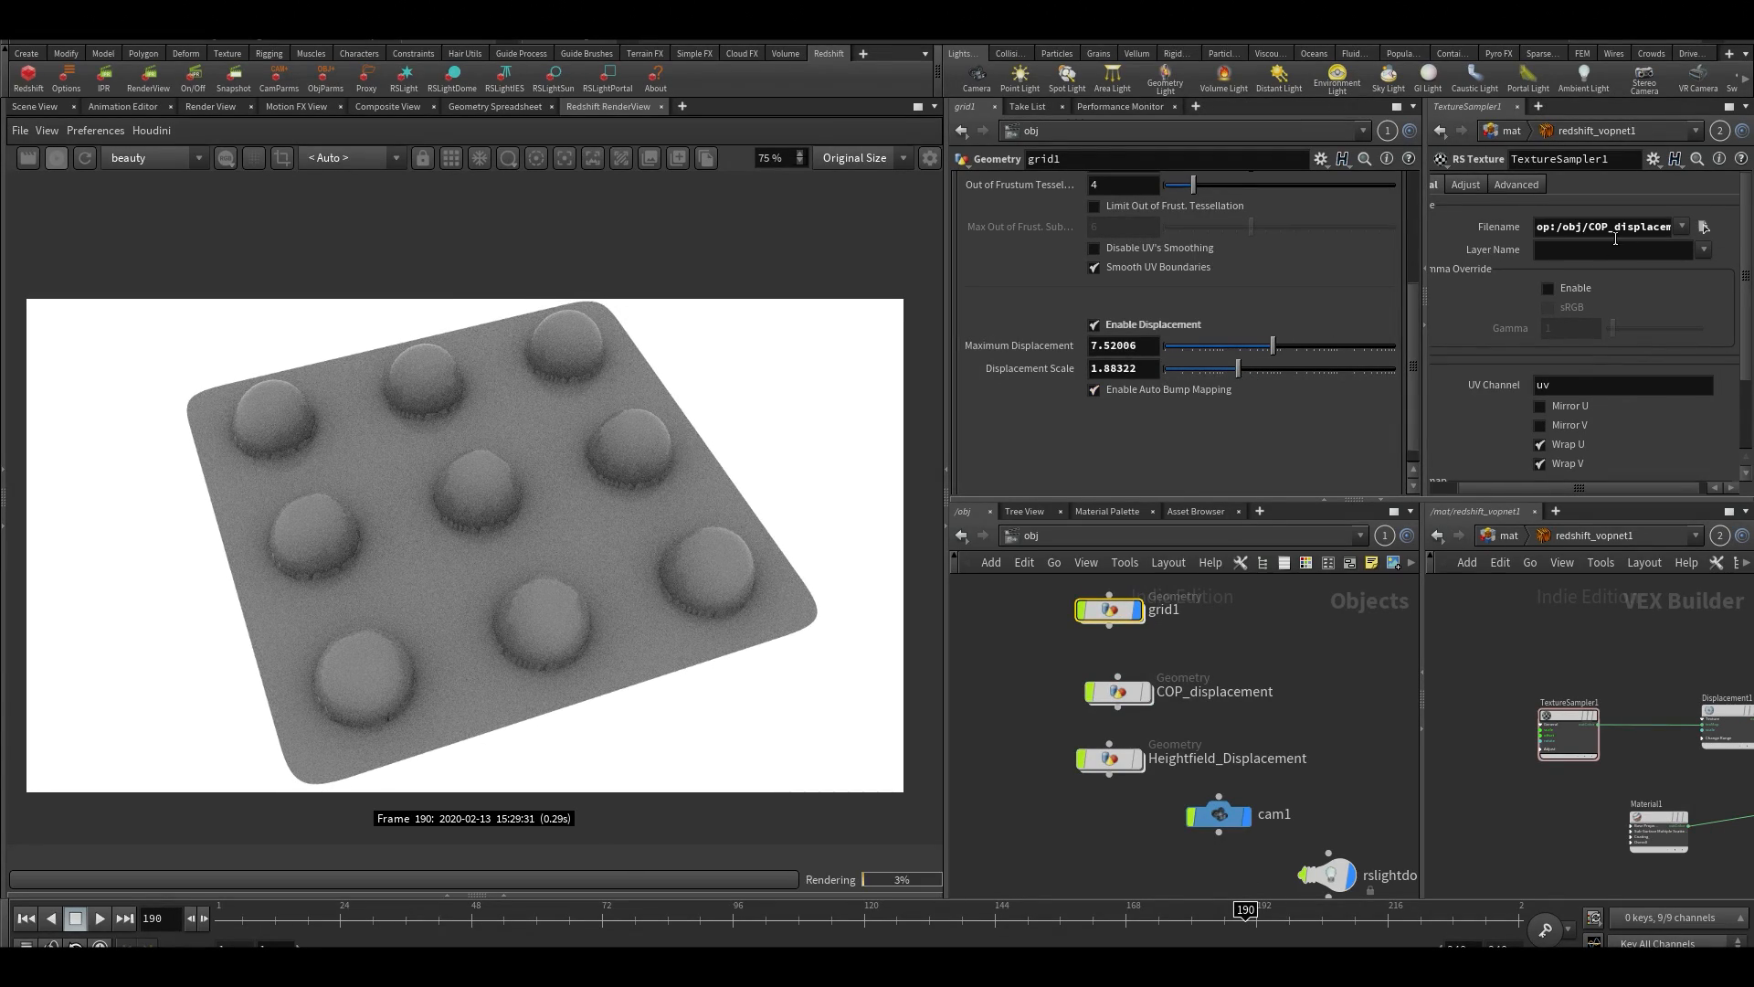
Check the rest of TextureSampler1's filename path and examine the bumps on grid1 in the render
{"action": "mouse_move", "coordinate": [1615, 233]}
{"action": "left_mouse_down"}
{"action": "mouse_move", "coordinate": [1684, 243]}
{"action": "mouse_move", "coordinate": [1601, 249]}
{"action": "left_mouse_up"}
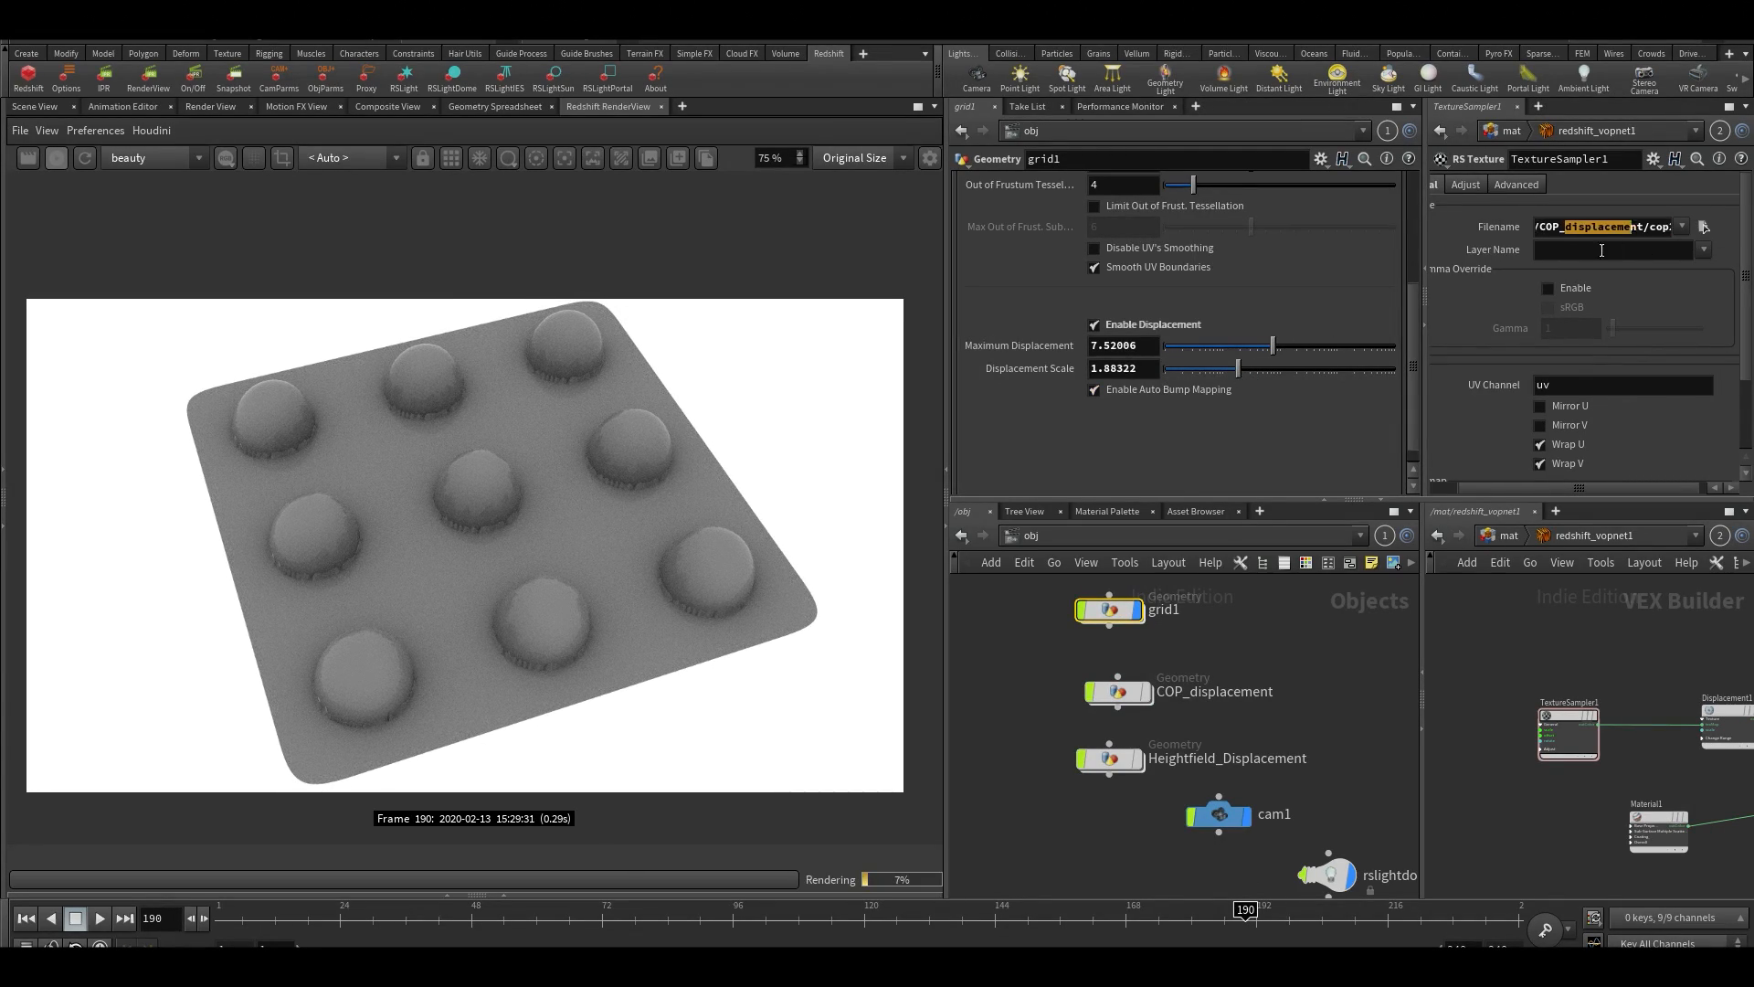
{"action": "left_click", "coordinate": [1286, 651]}
{"action": "middle_click_drag", "start_coordinate": [1296, 627], "coordinate": [1287, 720]}
{"action": "scroll", "coordinate": [786, 527], "scroll_direction": "down", "scroll_amount": 1}
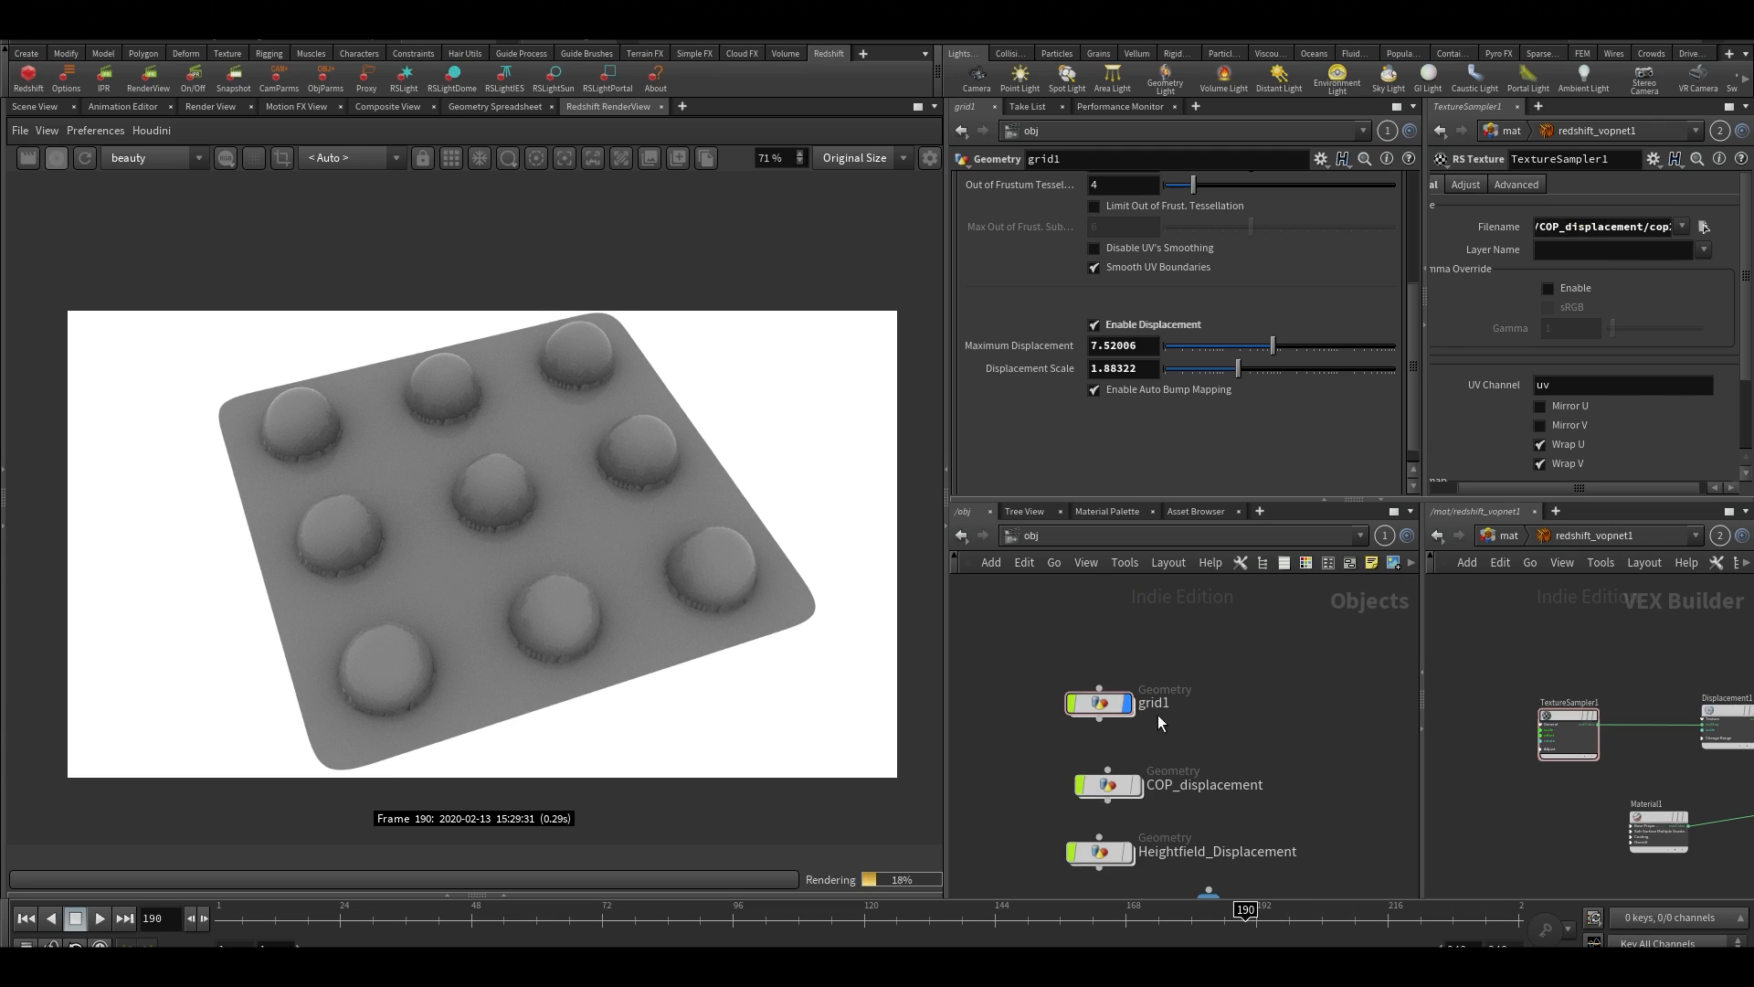
{"action": "left_click", "coordinate": [1101, 705]}
{"action": "scroll", "coordinate": [375, 486], "scroll_direction": "up", "scroll_amount": 4}
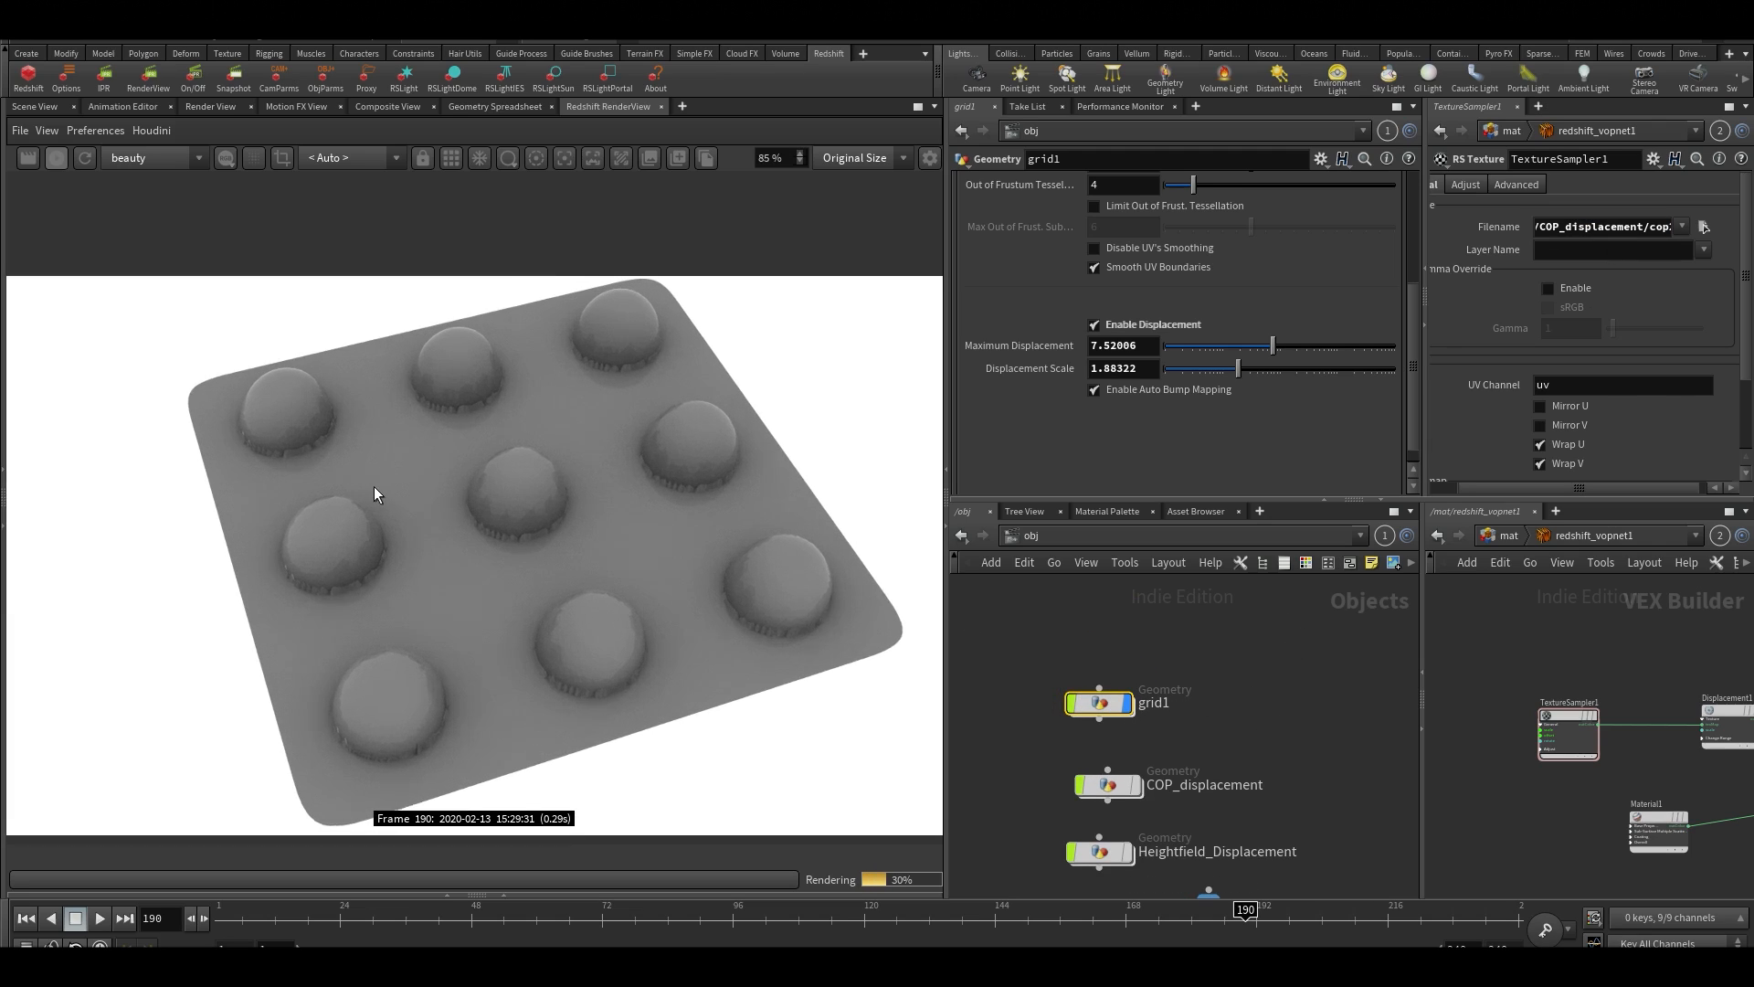
{"action": "scroll", "coordinate": [508, 533], "scroll_direction": "up", "scroll_amount": 7}
{"action": "scroll", "coordinate": [512, 541], "scroll_direction": "down", "scroll_amount": 9}
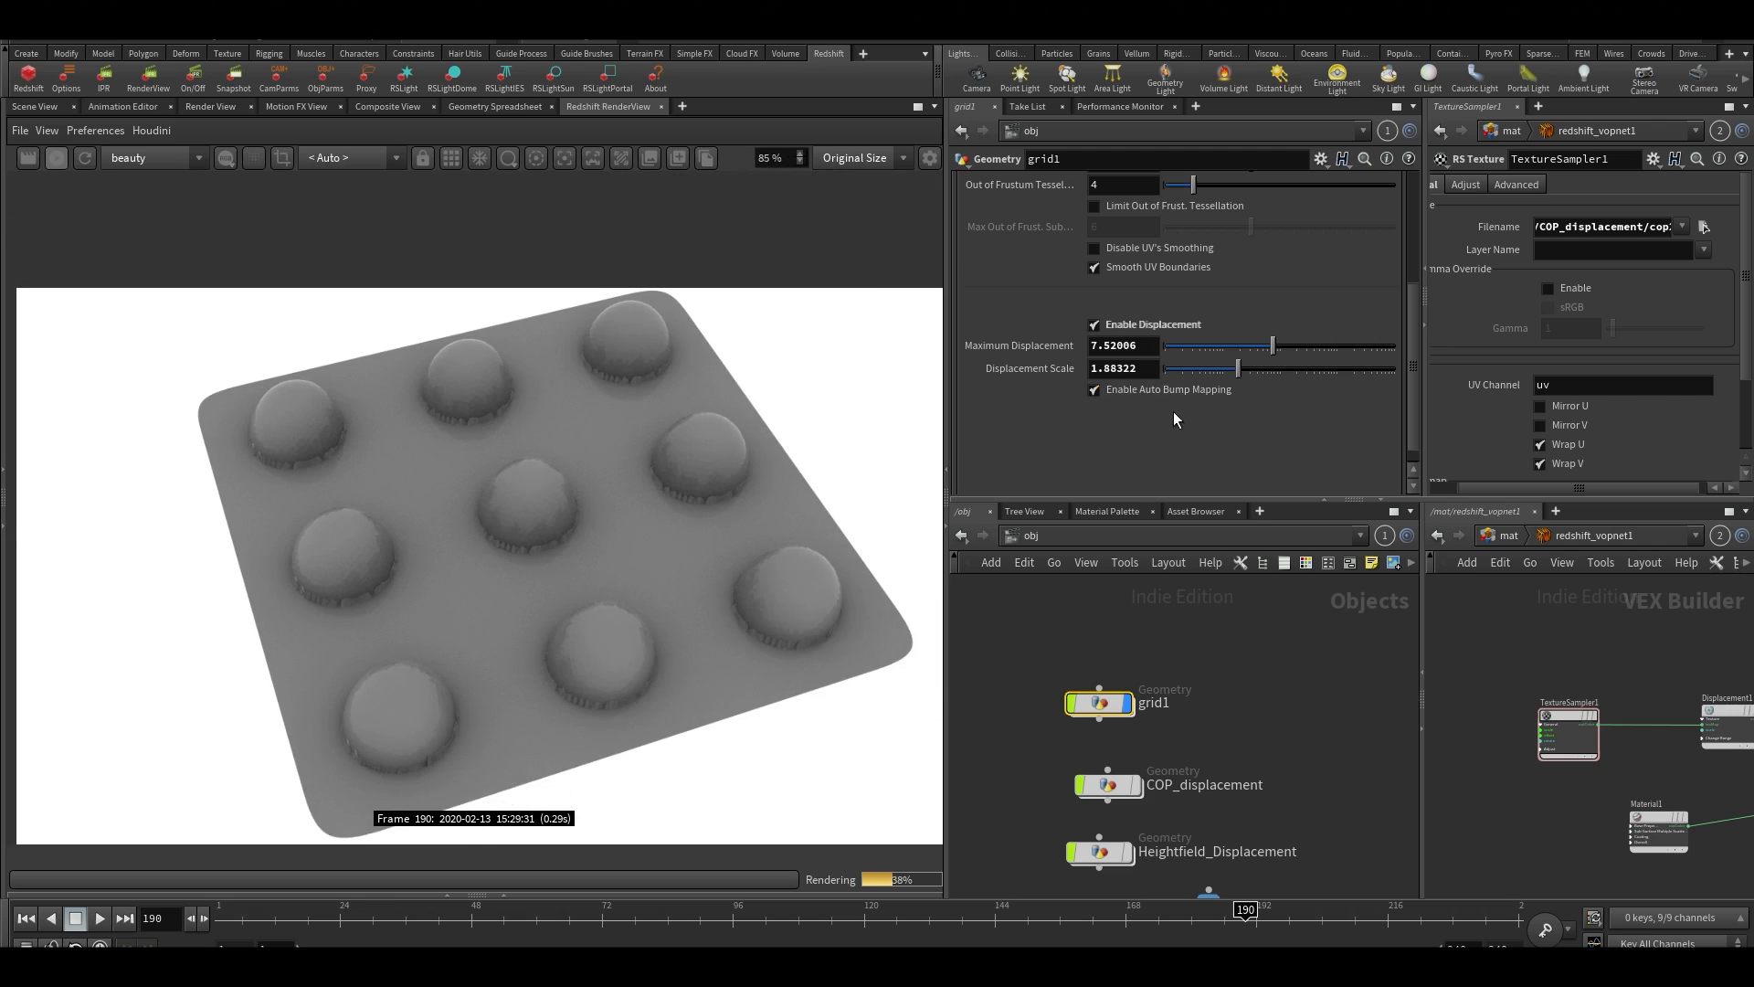
Try rendering the grid without the Heightfield_Displacement object, undo its deletion, and examine the bumps up close
{"action": "middle_click_drag", "start_coordinate": [1030, 772], "coordinate": [1039, 703]}
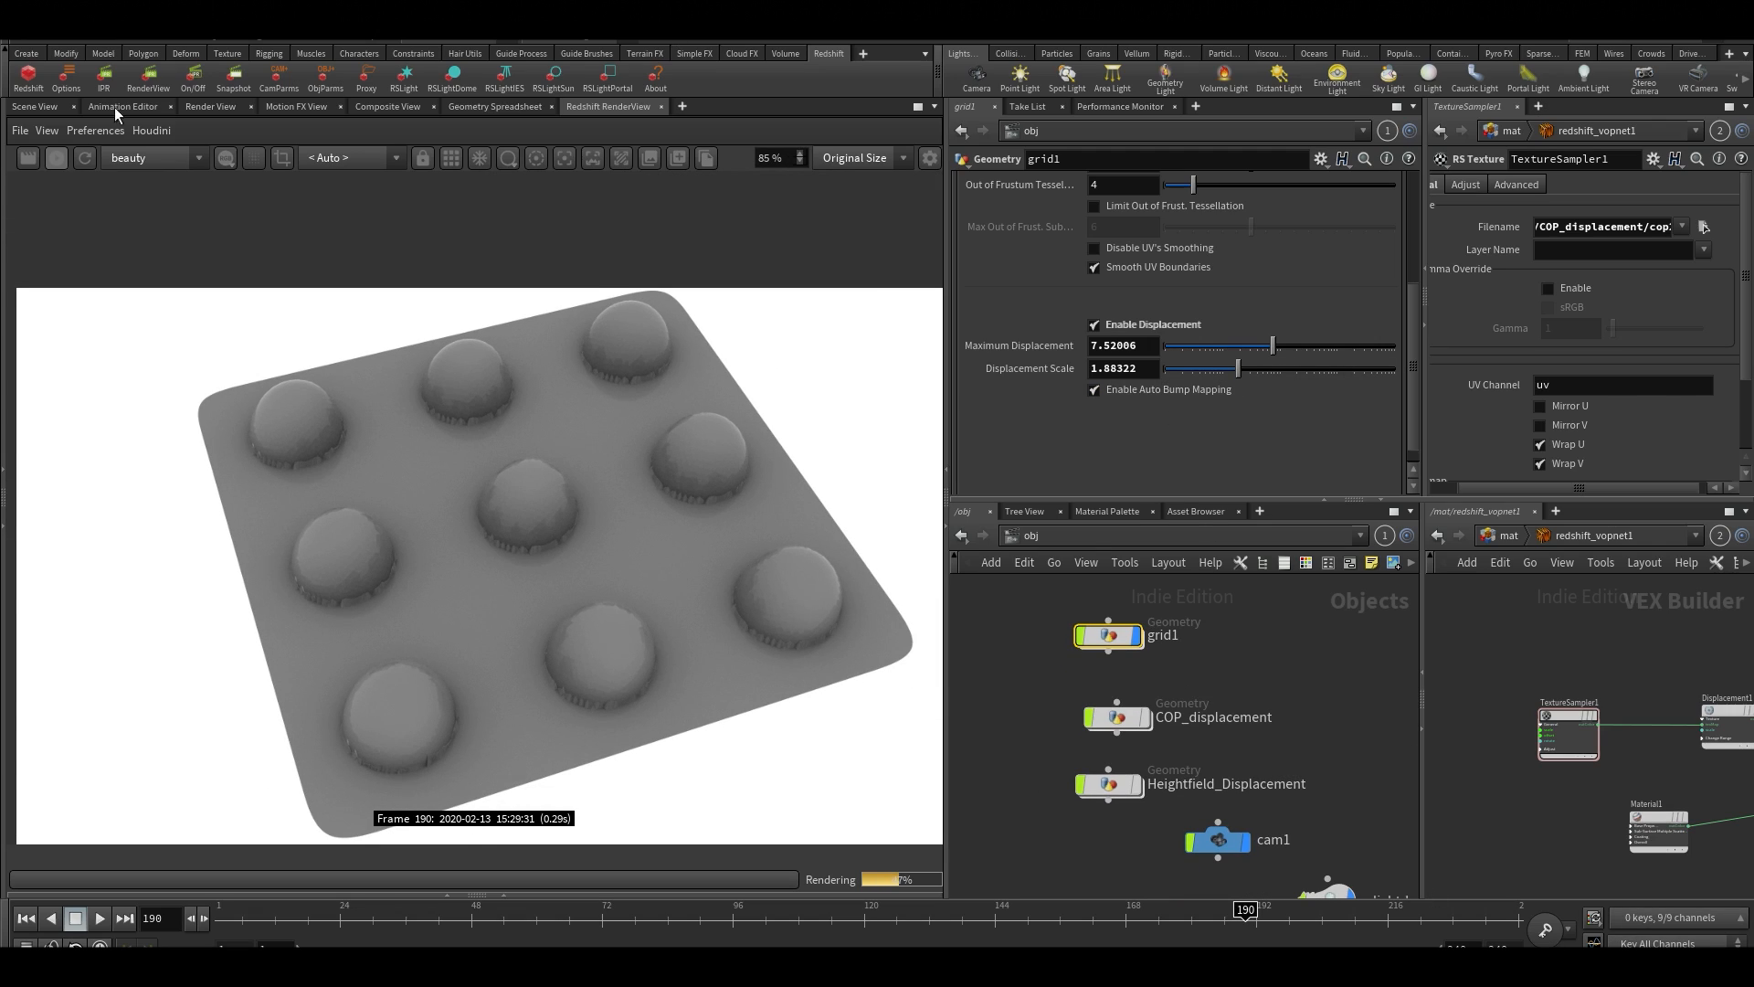
{"action": "left_click", "coordinate": [50, 159]}
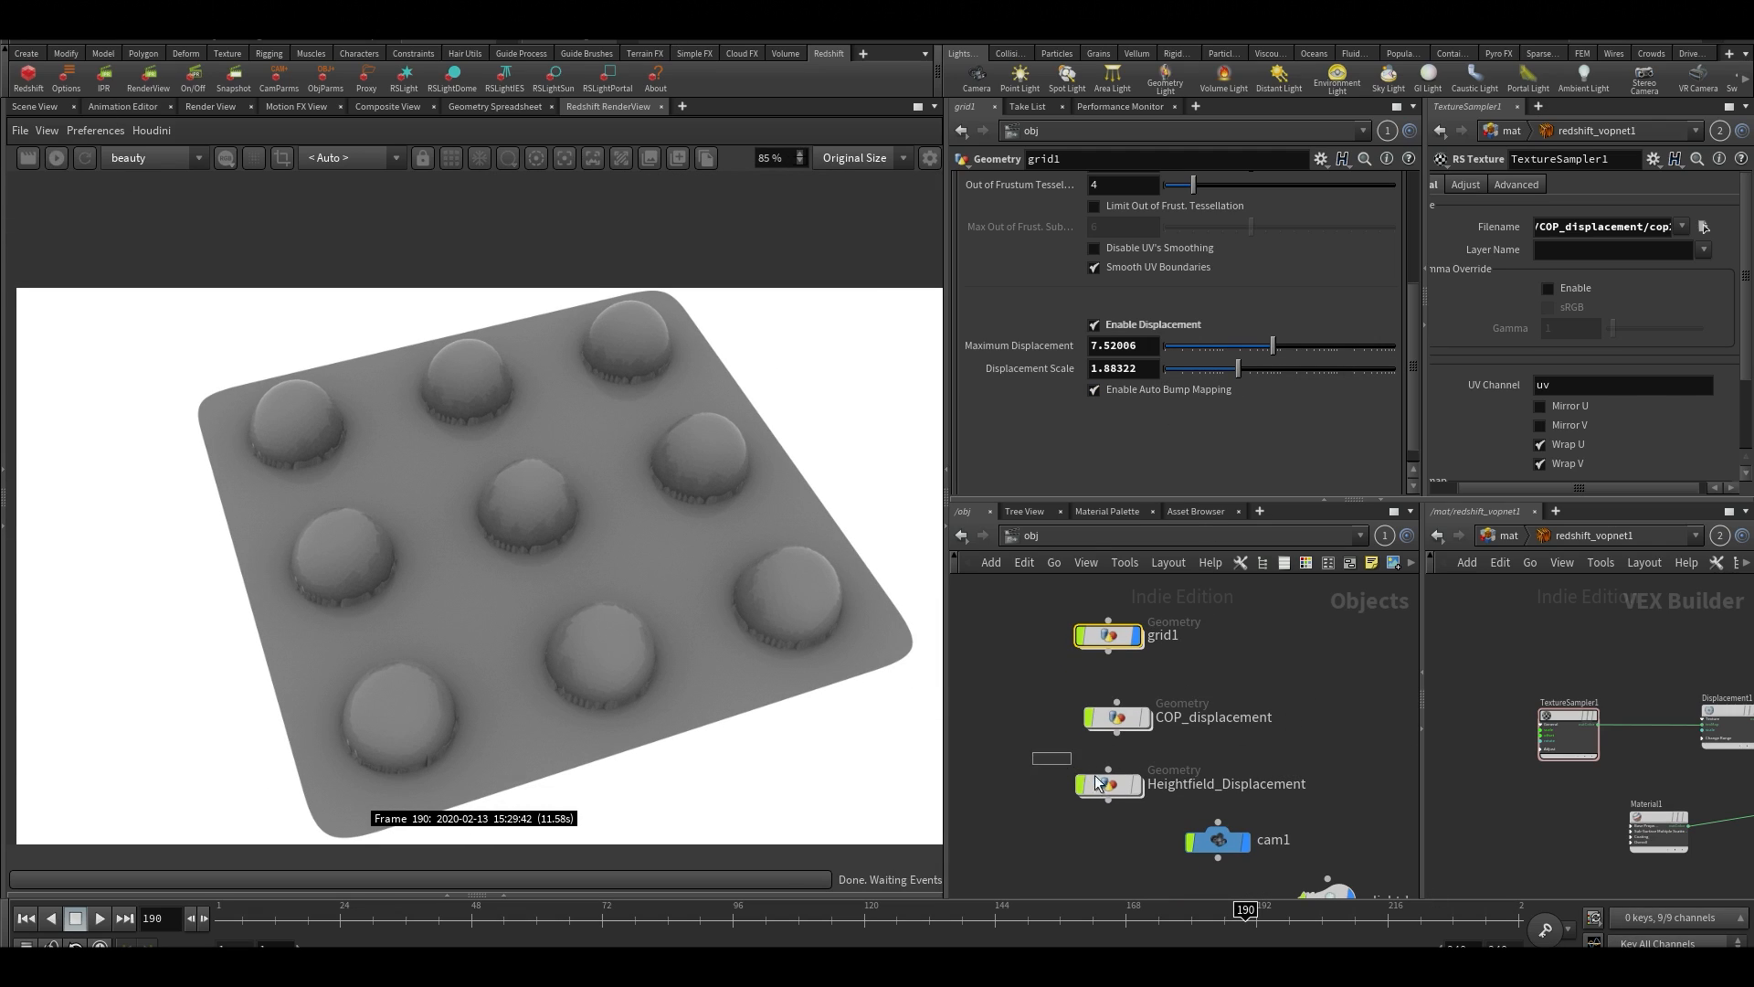
{"action": "left_click_drag", "start_coordinate": [1096, 783], "coordinate": [1142, 817]}
{"action": "key", "text": "Delete"}
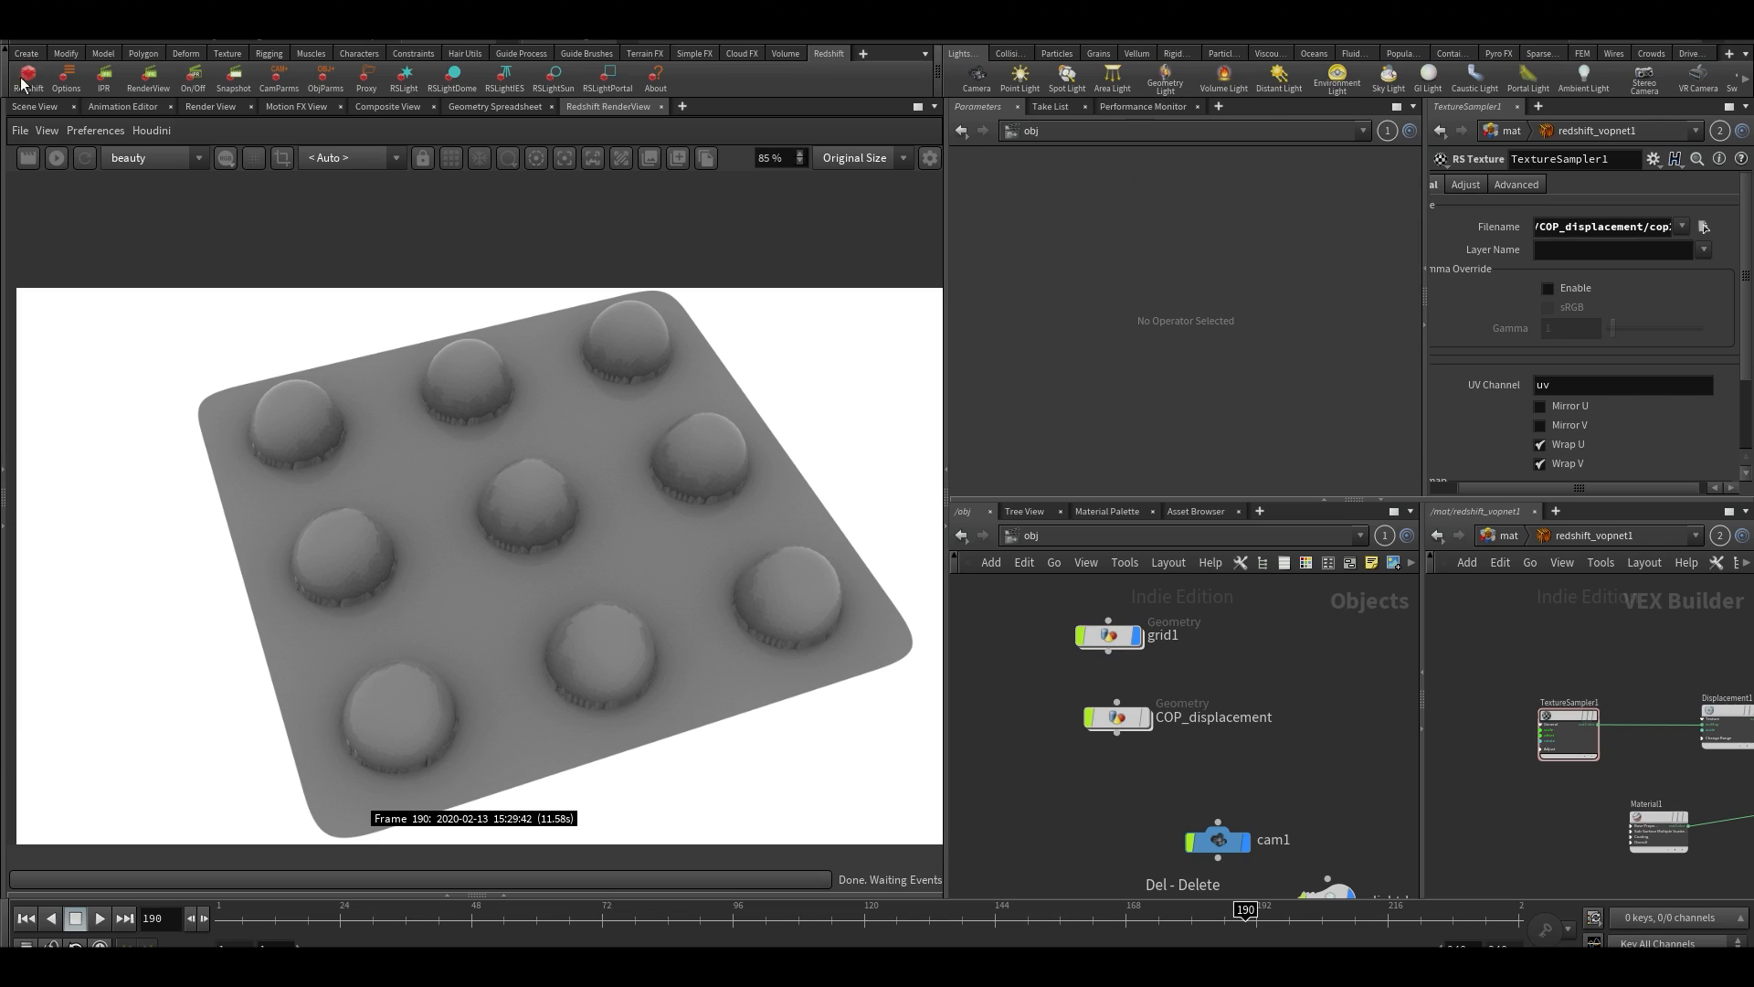
{"action": "left_click", "coordinate": [57, 159]}
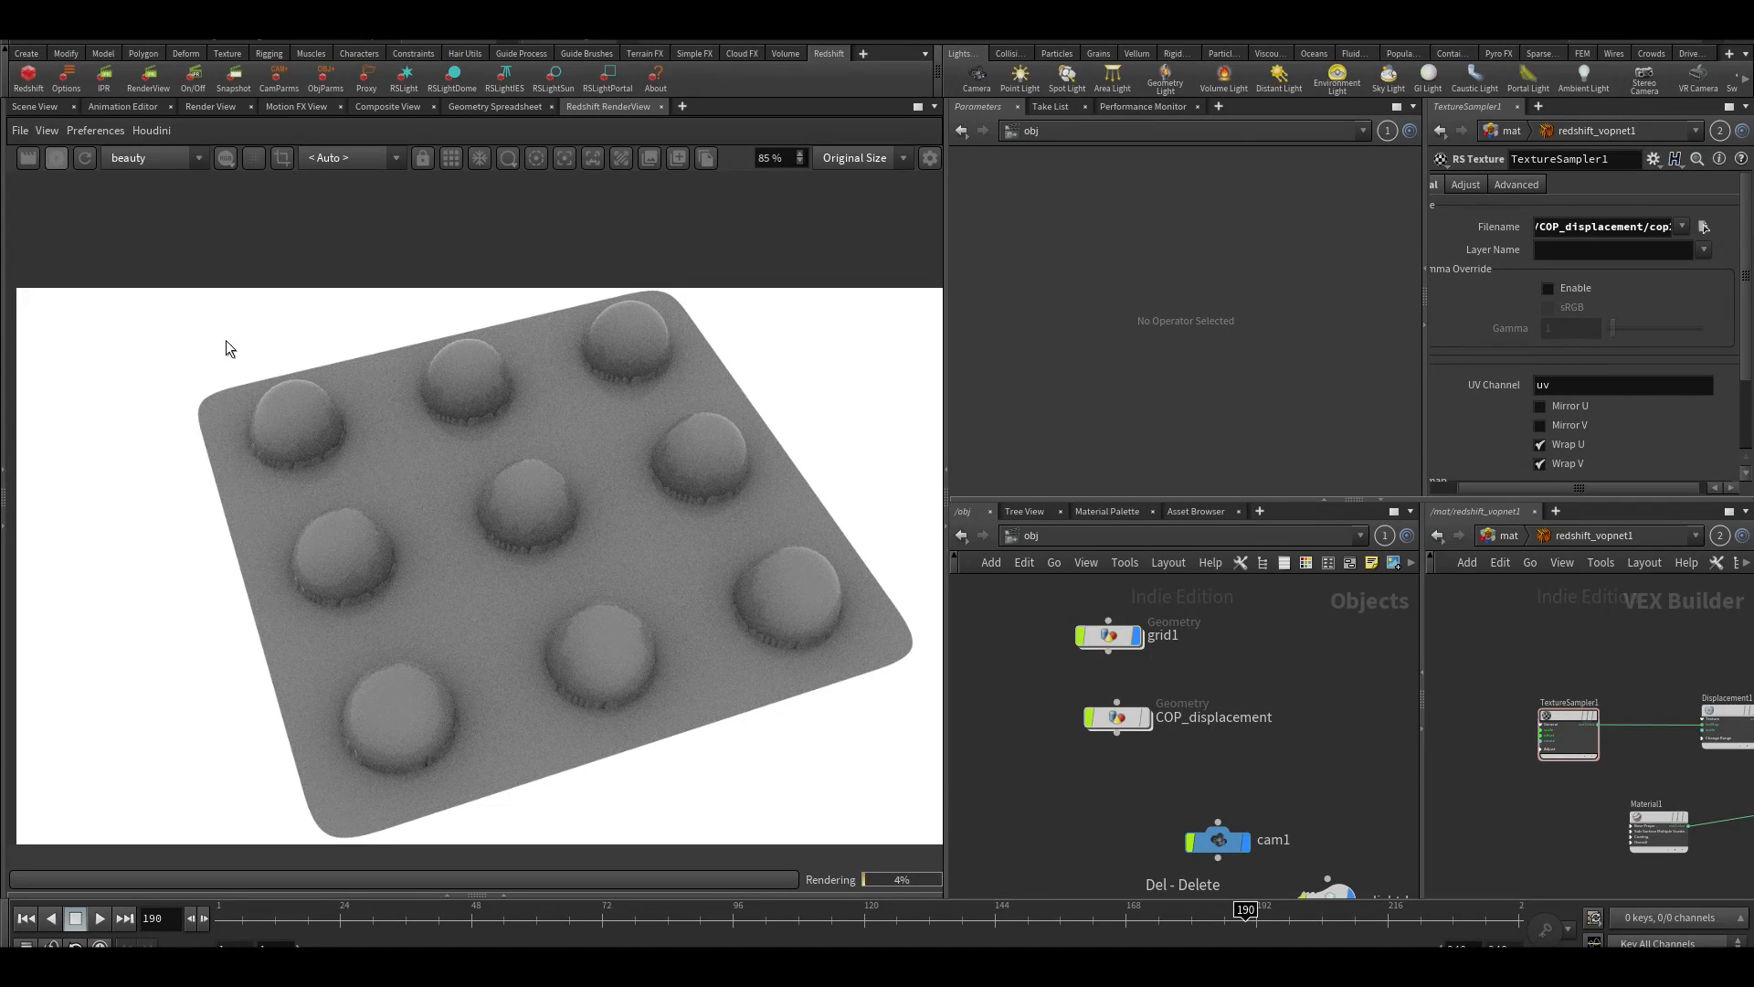
{"action": "key", "text": "ctrl+z"}
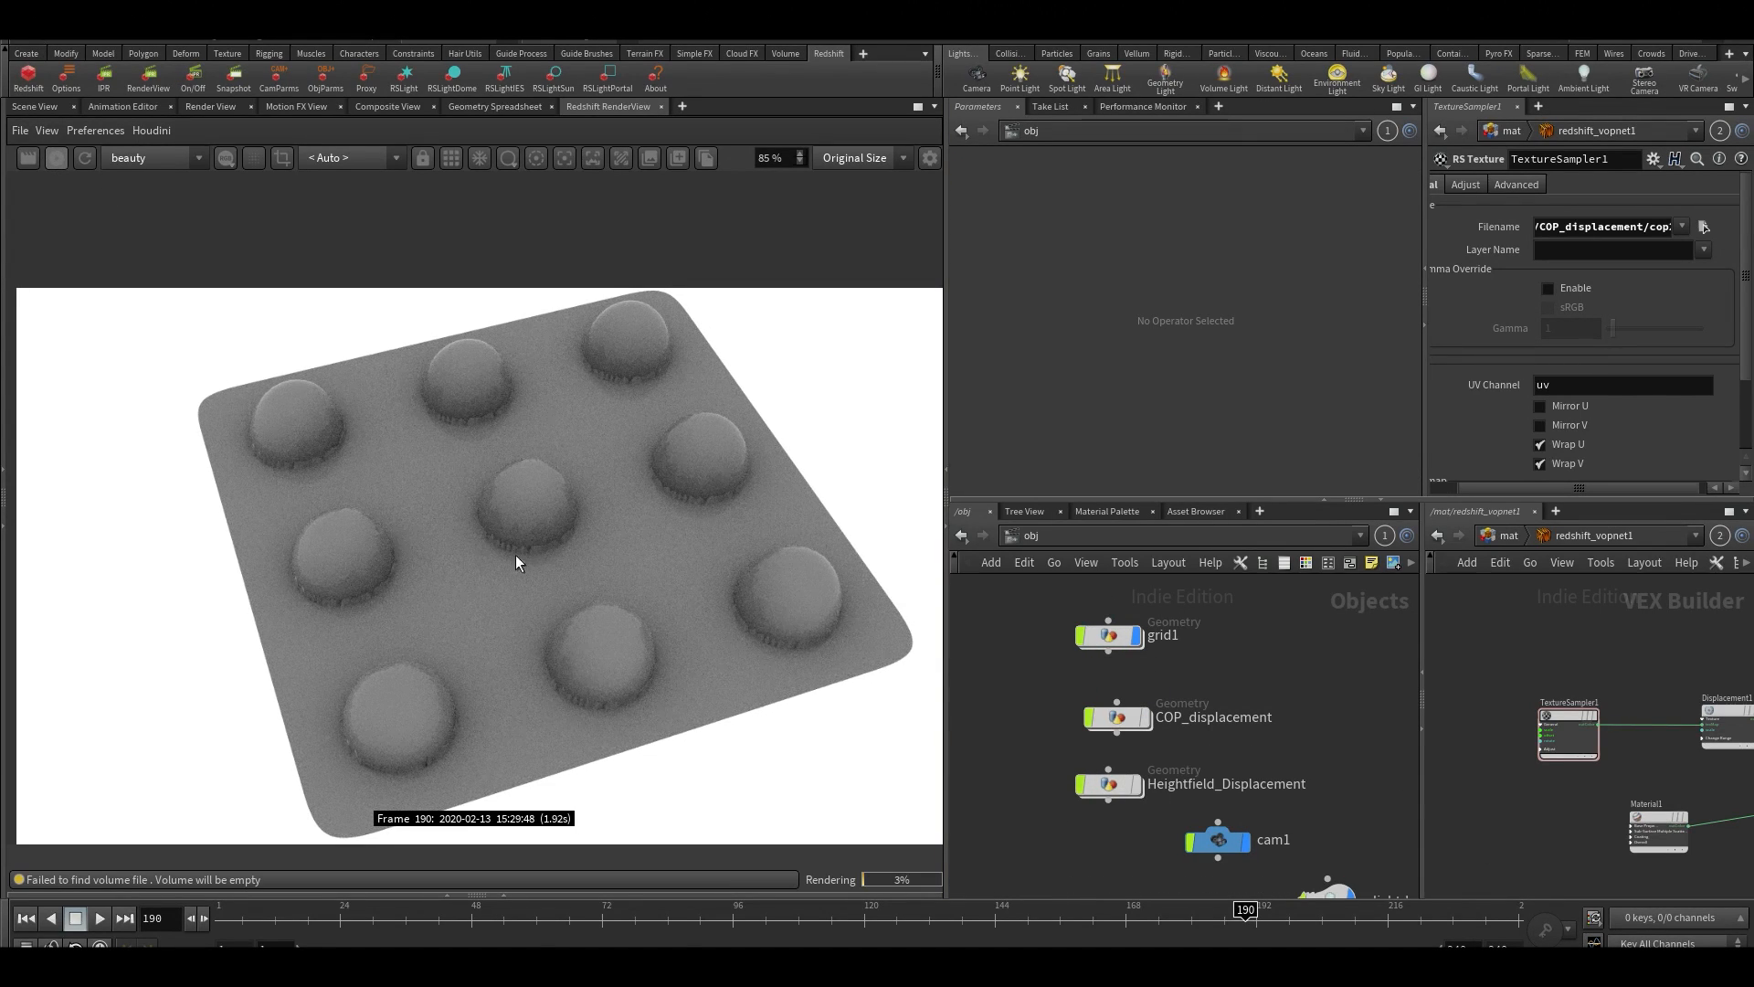
{"action": "scroll", "coordinate": [493, 537], "scroll_direction": "up", "scroll_amount": 5}
{"action": "scroll", "coordinate": [576, 552], "scroll_direction": "down", "scroll_amount": 3}
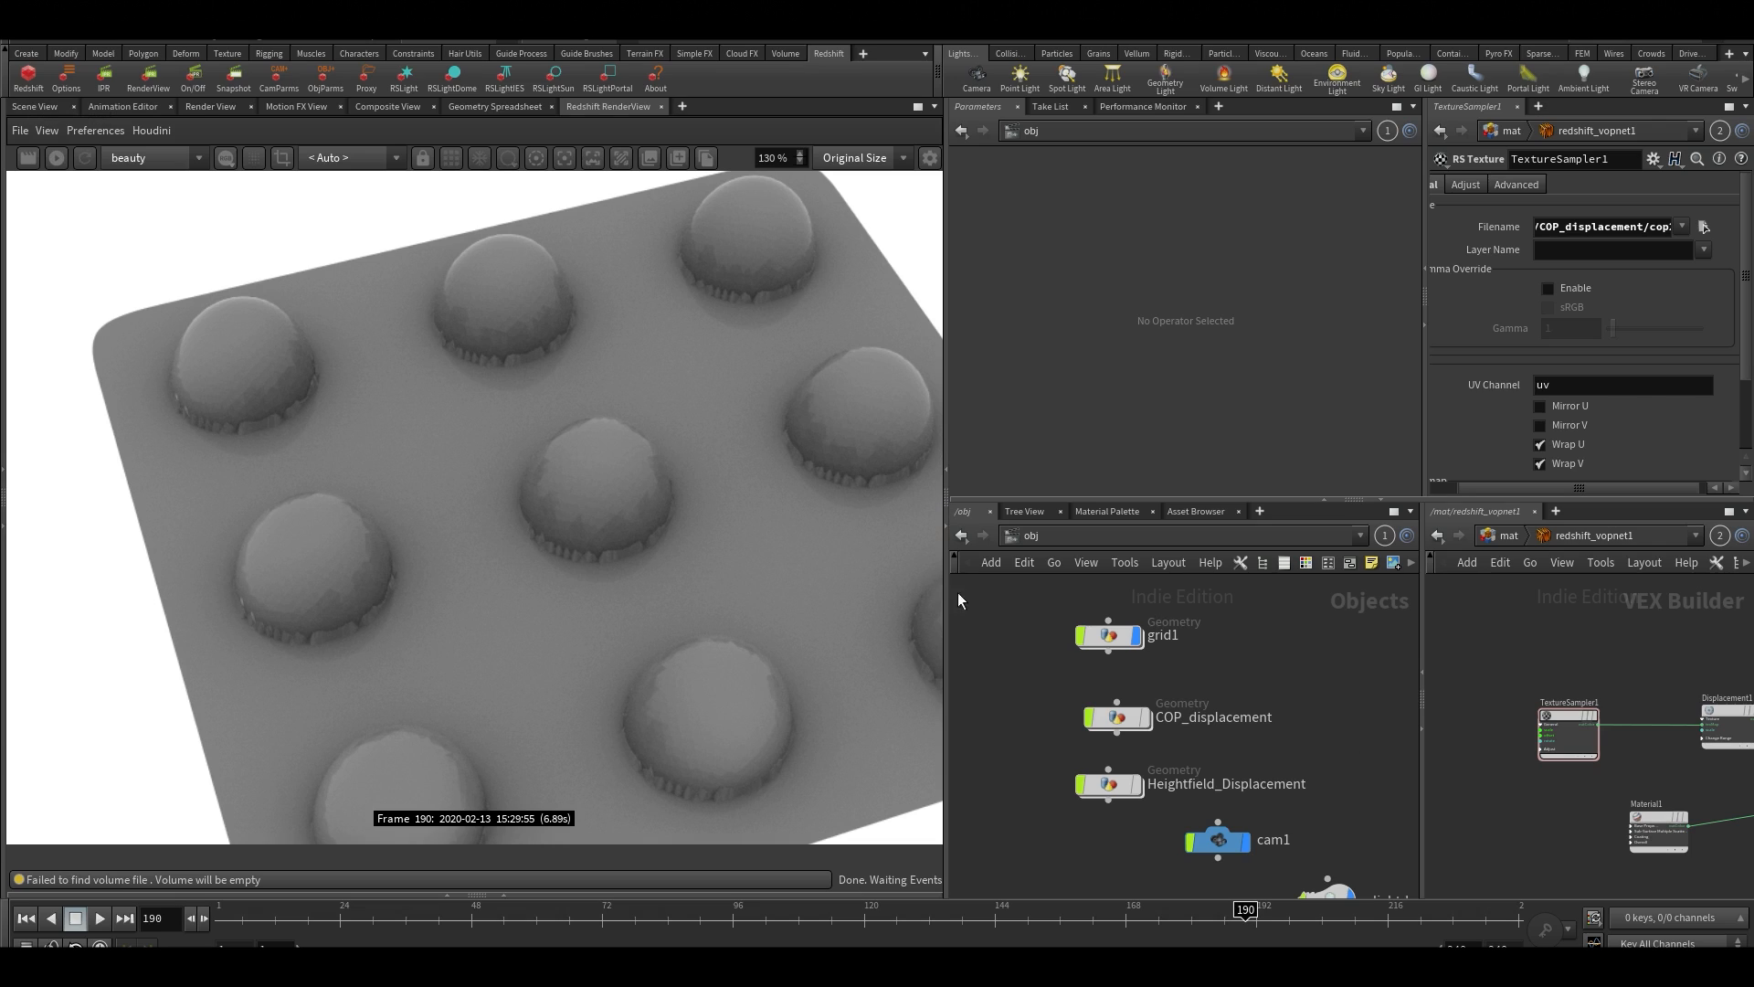
Inside COP_displacement's cop2net1, set the Override Size of vopcop2gen1 to 4192 by 4192
{"action": "double_click", "coordinate": [1114, 720]}
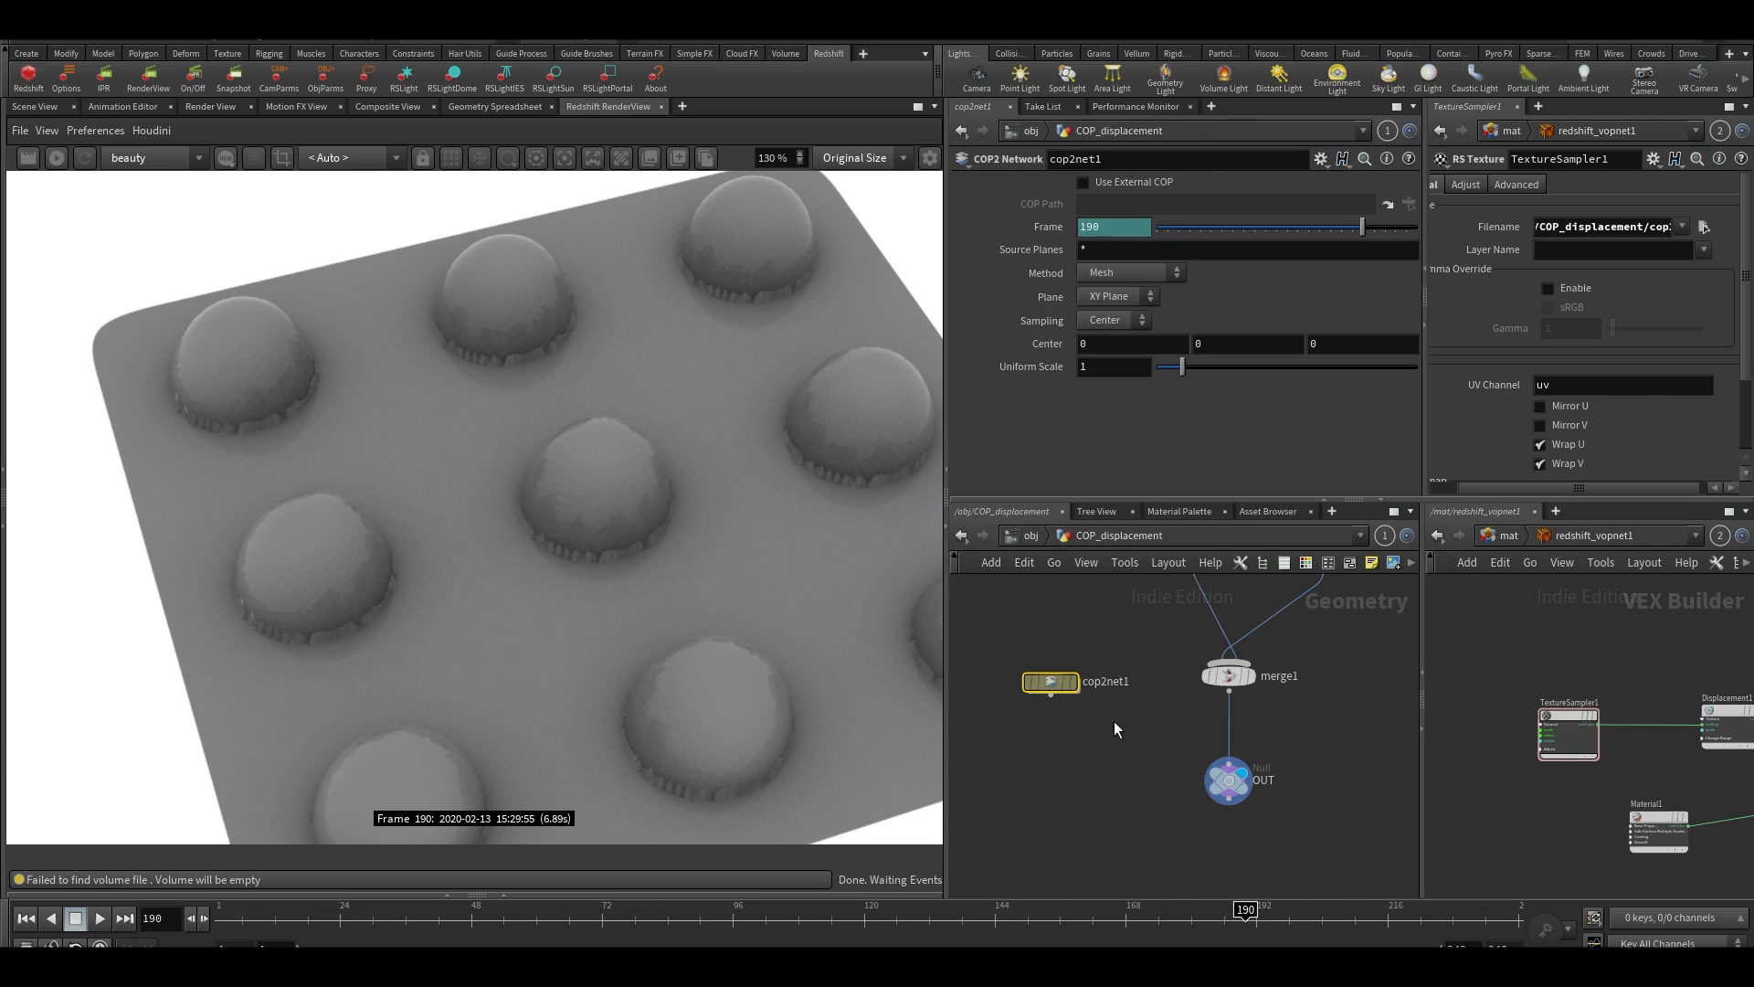
{"action": "double_click", "coordinate": [1060, 676]}
{"action": "middle_click_drag", "start_coordinate": [1013, 704], "coordinate": [1047, 801]}
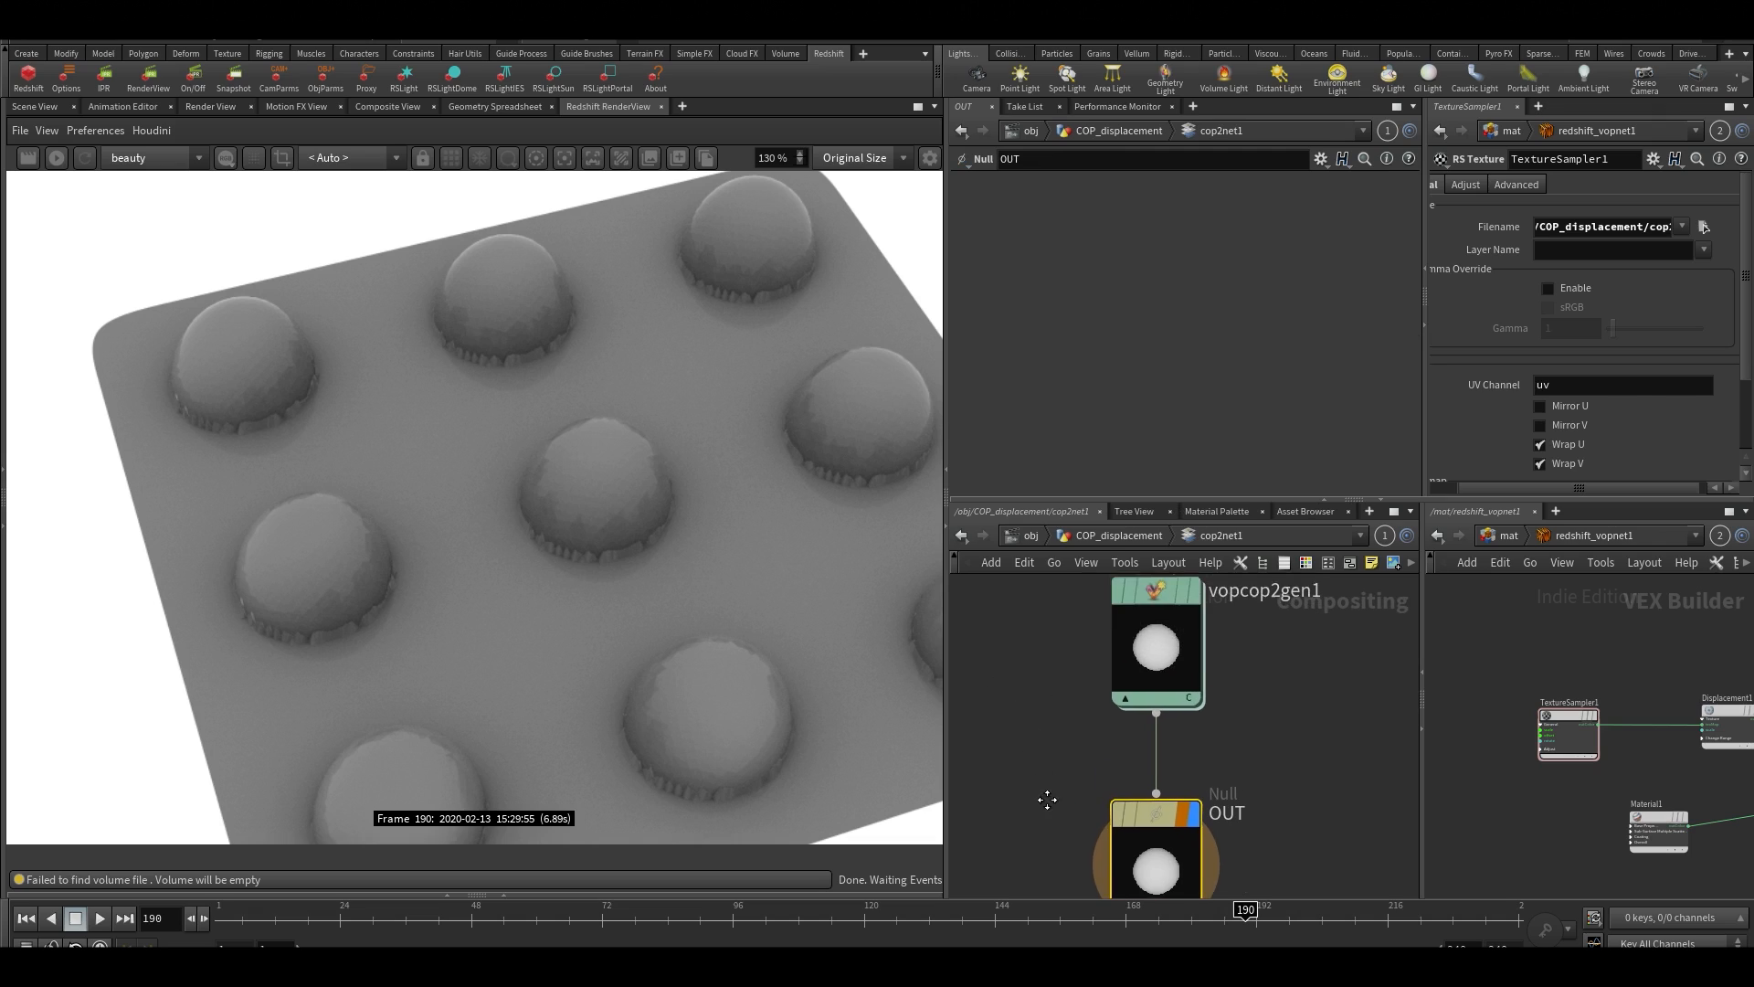
{"action": "left_click_drag", "start_coordinate": [1040, 602], "coordinate": [1237, 745]}
{"action": "double_click", "coordinate": [1140, 210]}
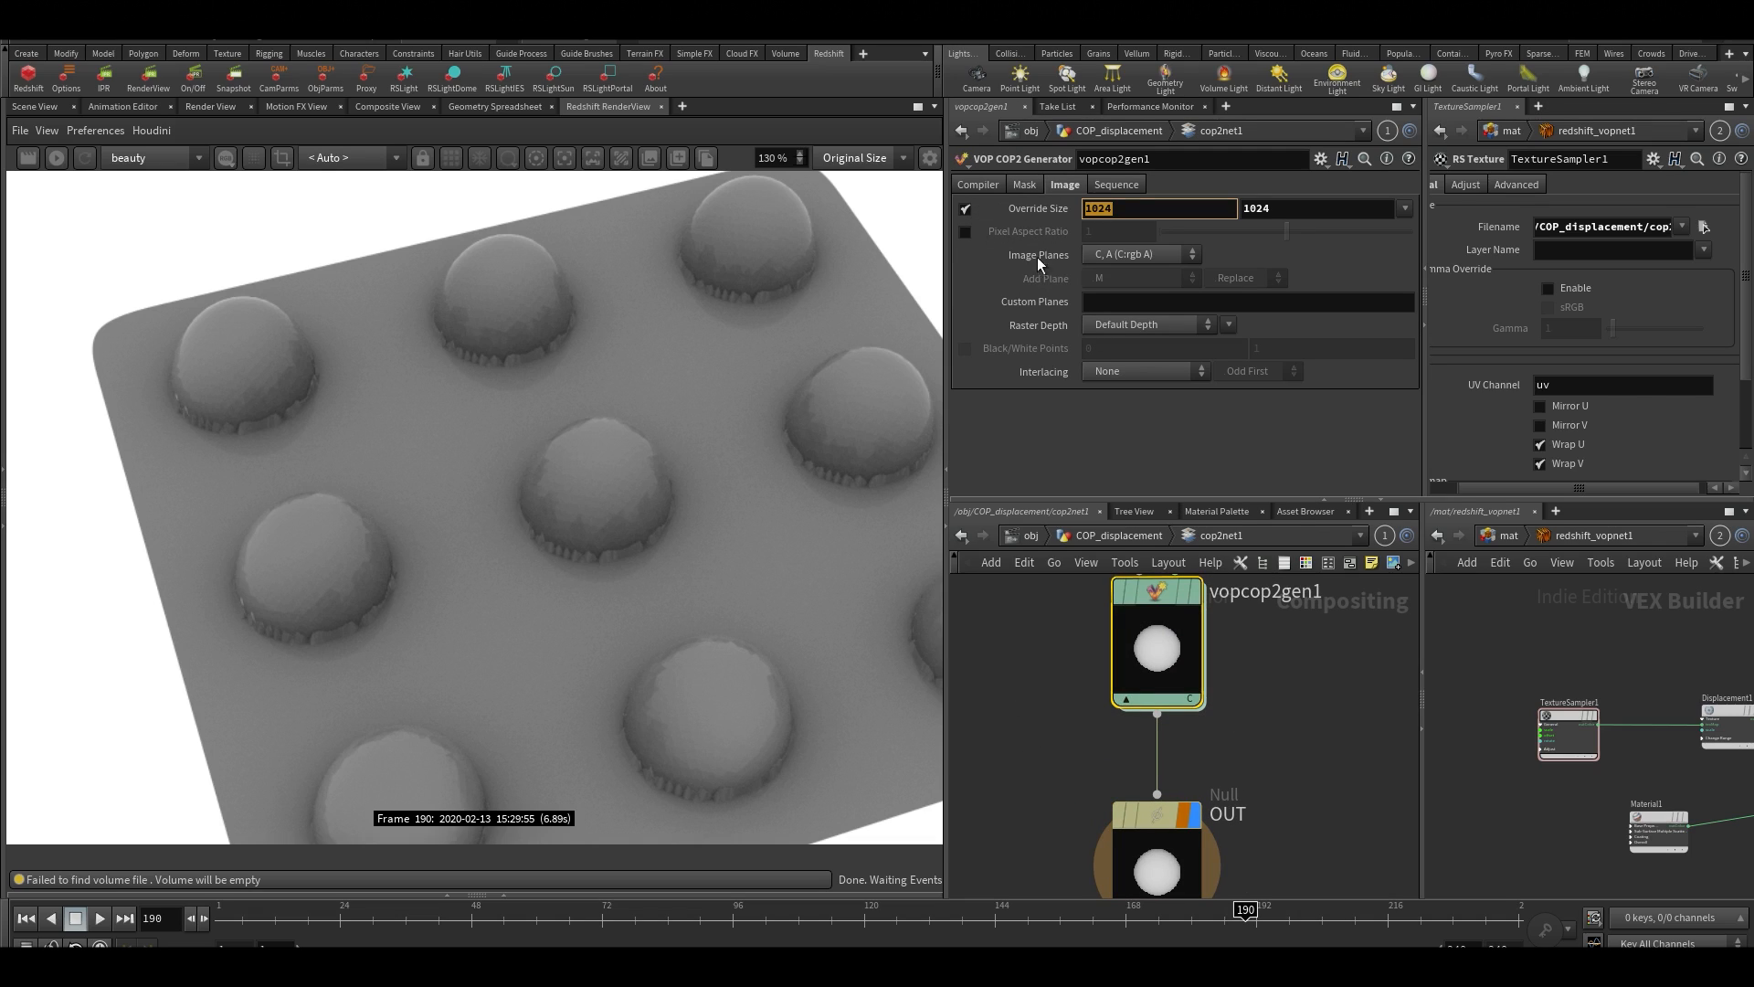
{"action": "type", "text": "4"}
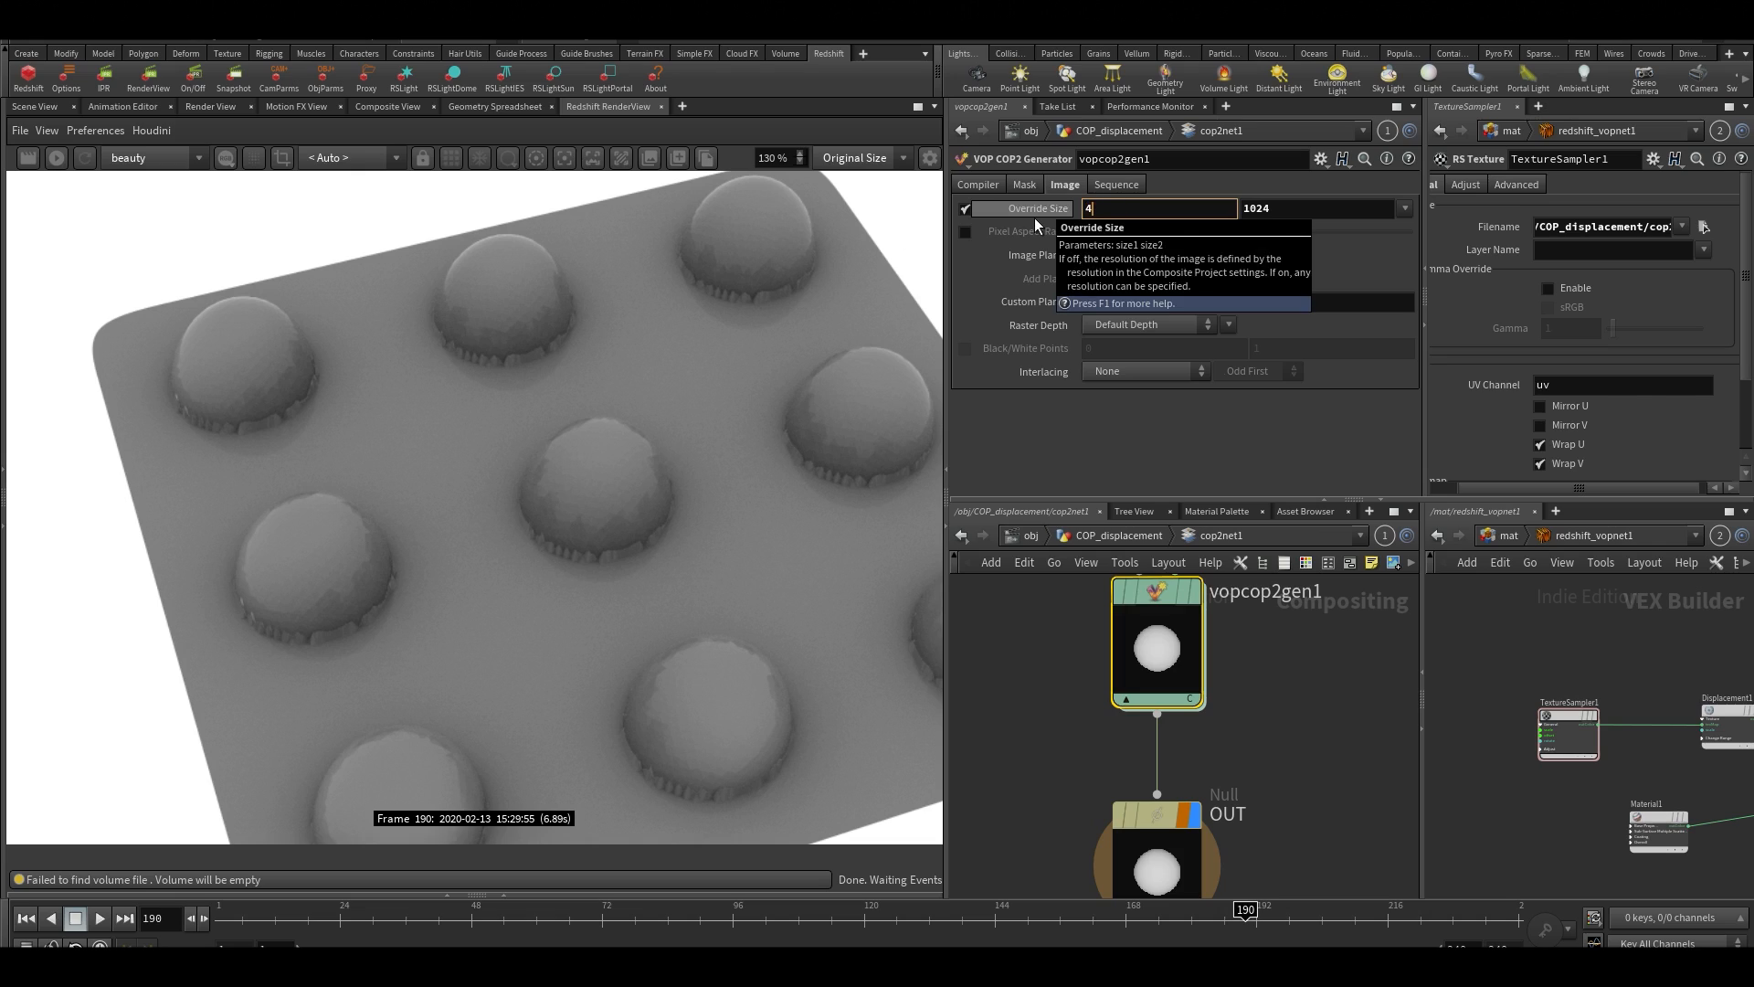
{"action": "type", "text": "192"}
{"action": "key", "text": "Tab"}
{"action": "type", "text": "4"}
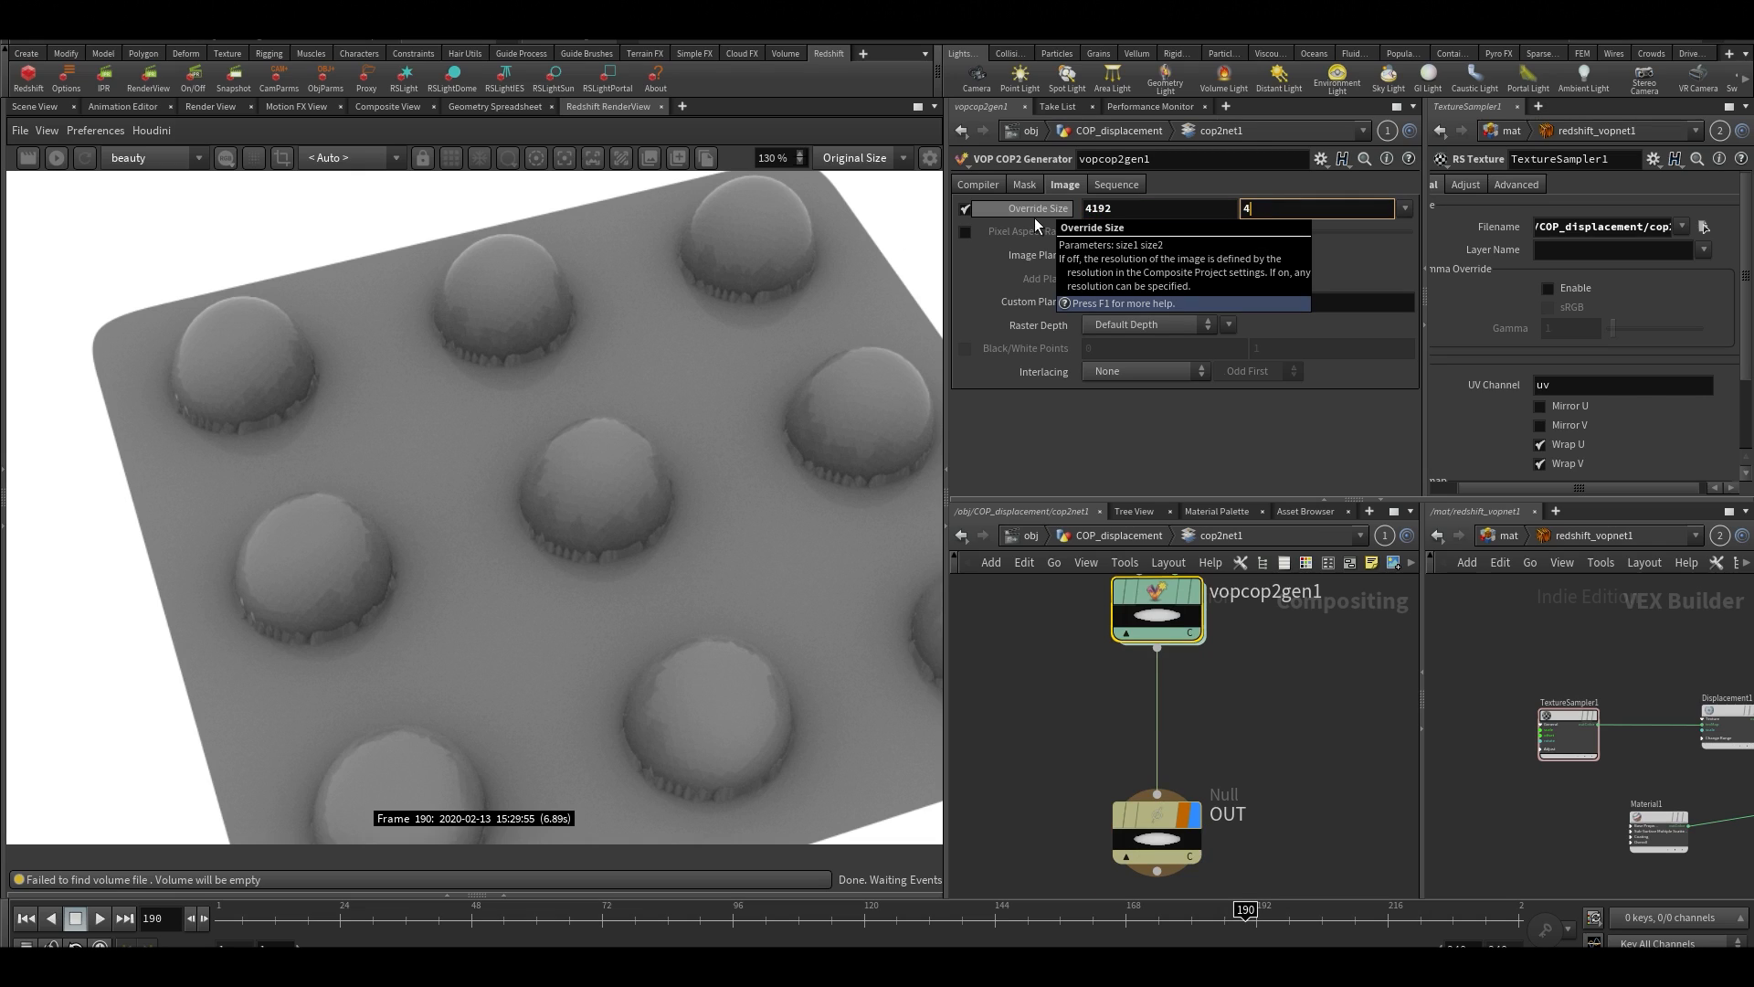
{"action": "key", "text": "Return"}
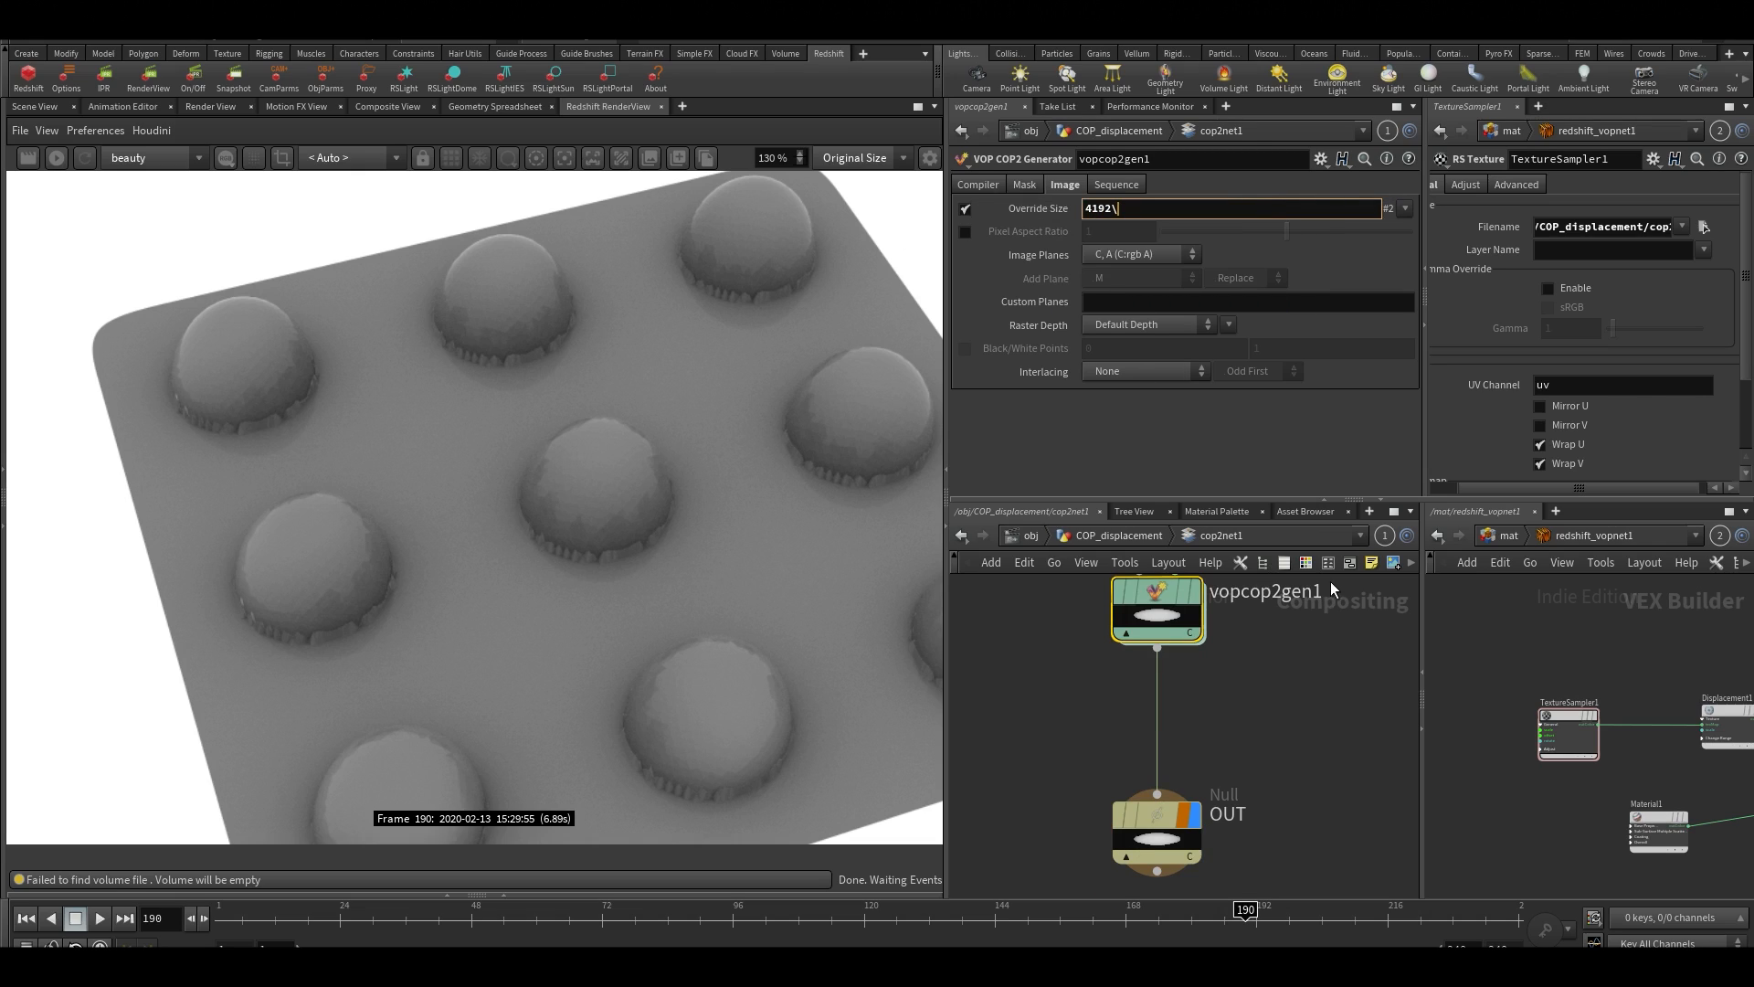
{"action": "left_click", "coordinate": [1343, 691]}
Render the grid with the higher-resolution displacement map and inspect the edges of the bumps
{"action": "scroll", "coordinate": [588, 442], "scroll_direction": "down", "scroll_amount": 3}
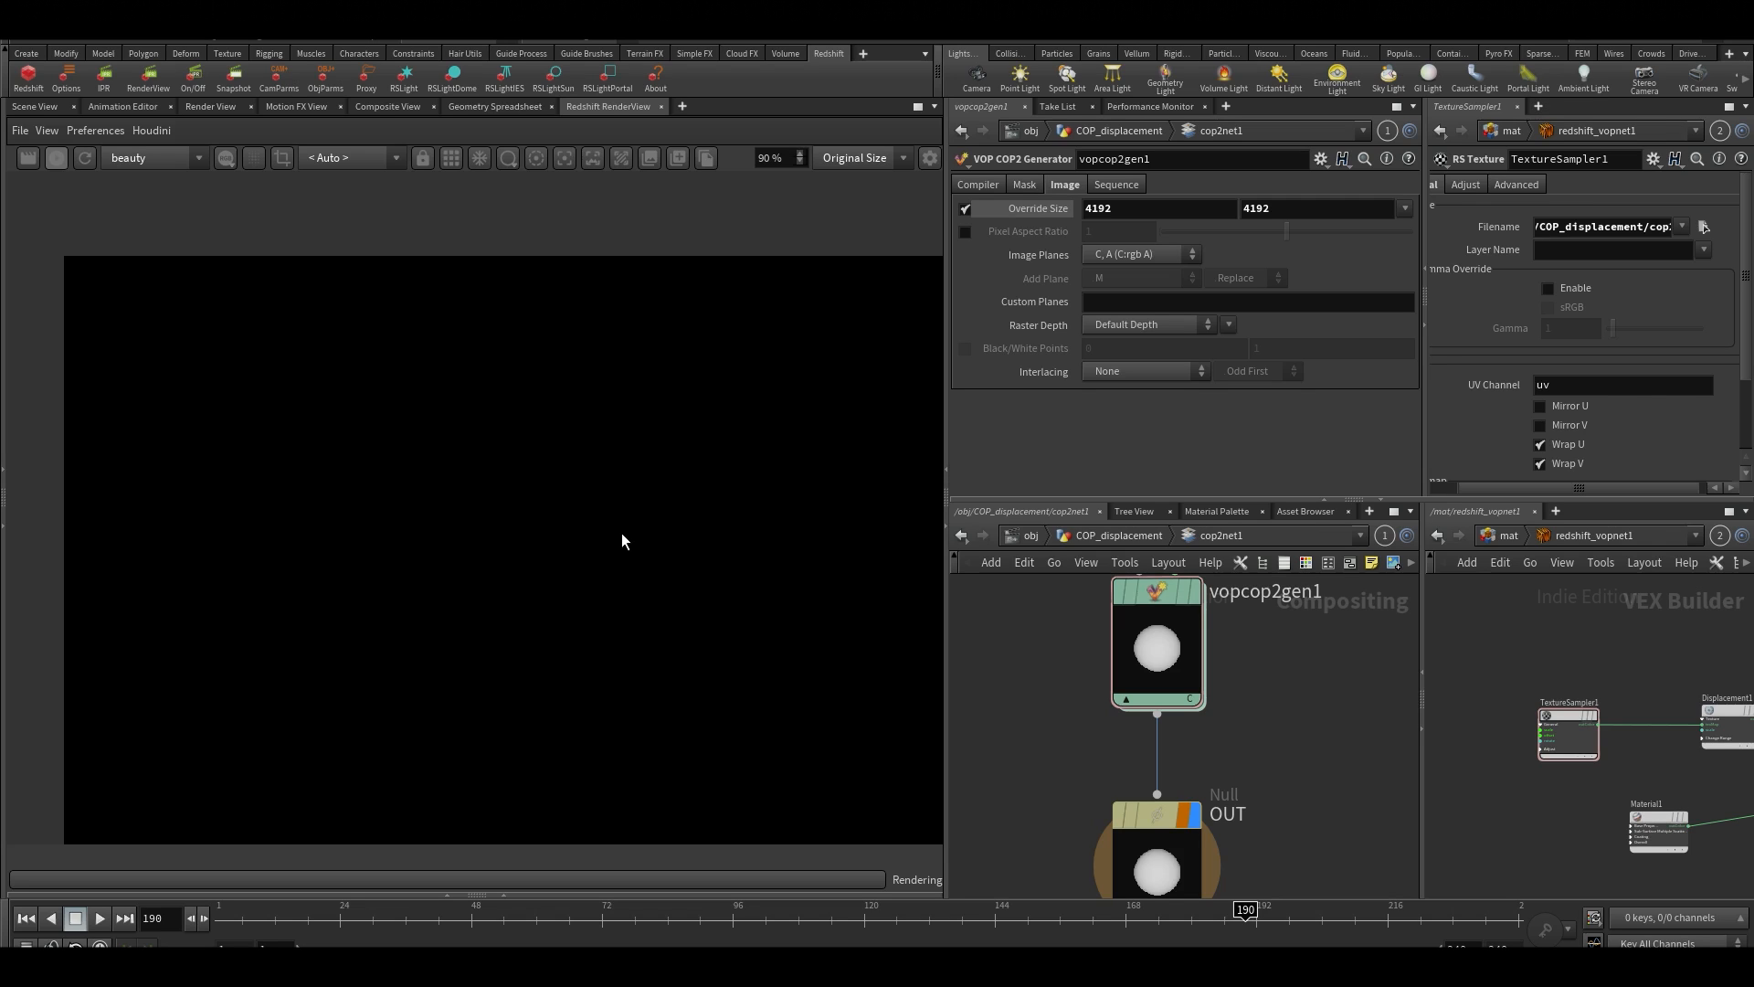
{"action": "scroll", "coordinate": [626, 542], "scroll_direction": "up", "scroll_amount": 3}
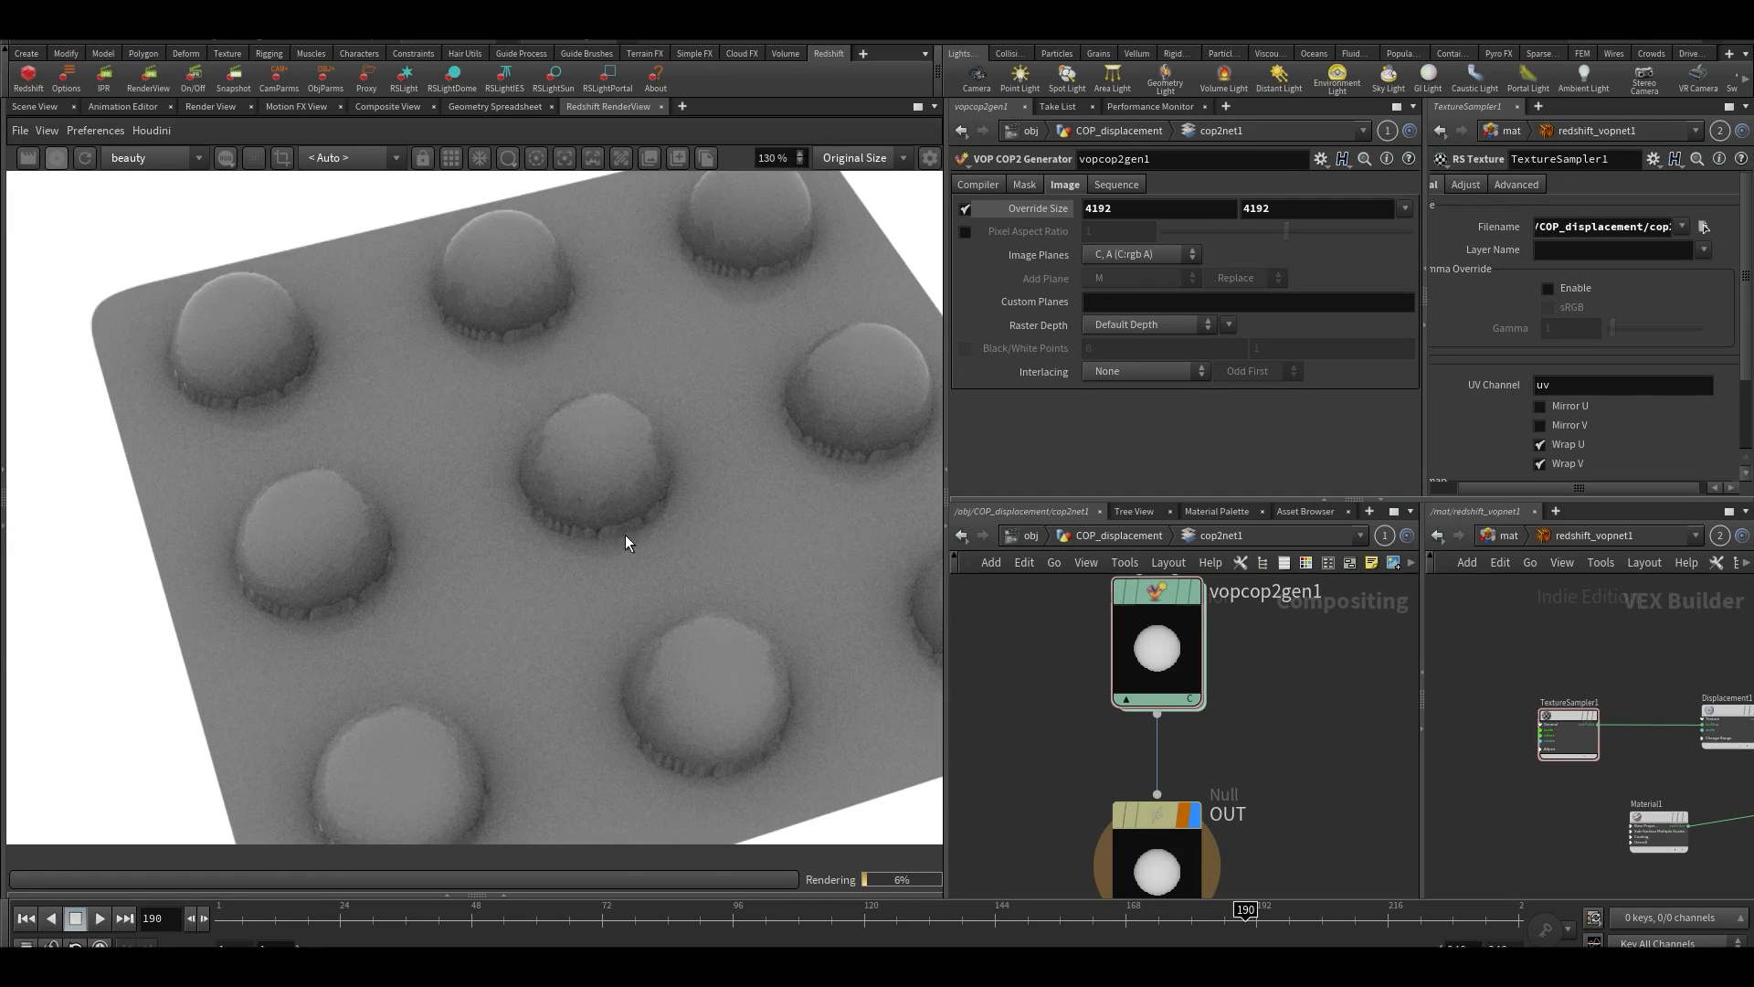
{"action": "scroll", "coordinate": [627, 542], "scroll_direction": "up", "scroll_amount": 2}
{"action": "scroll", "coordinate": [627, 542], "scroll_direction": "down", "scroll_amount": 5}
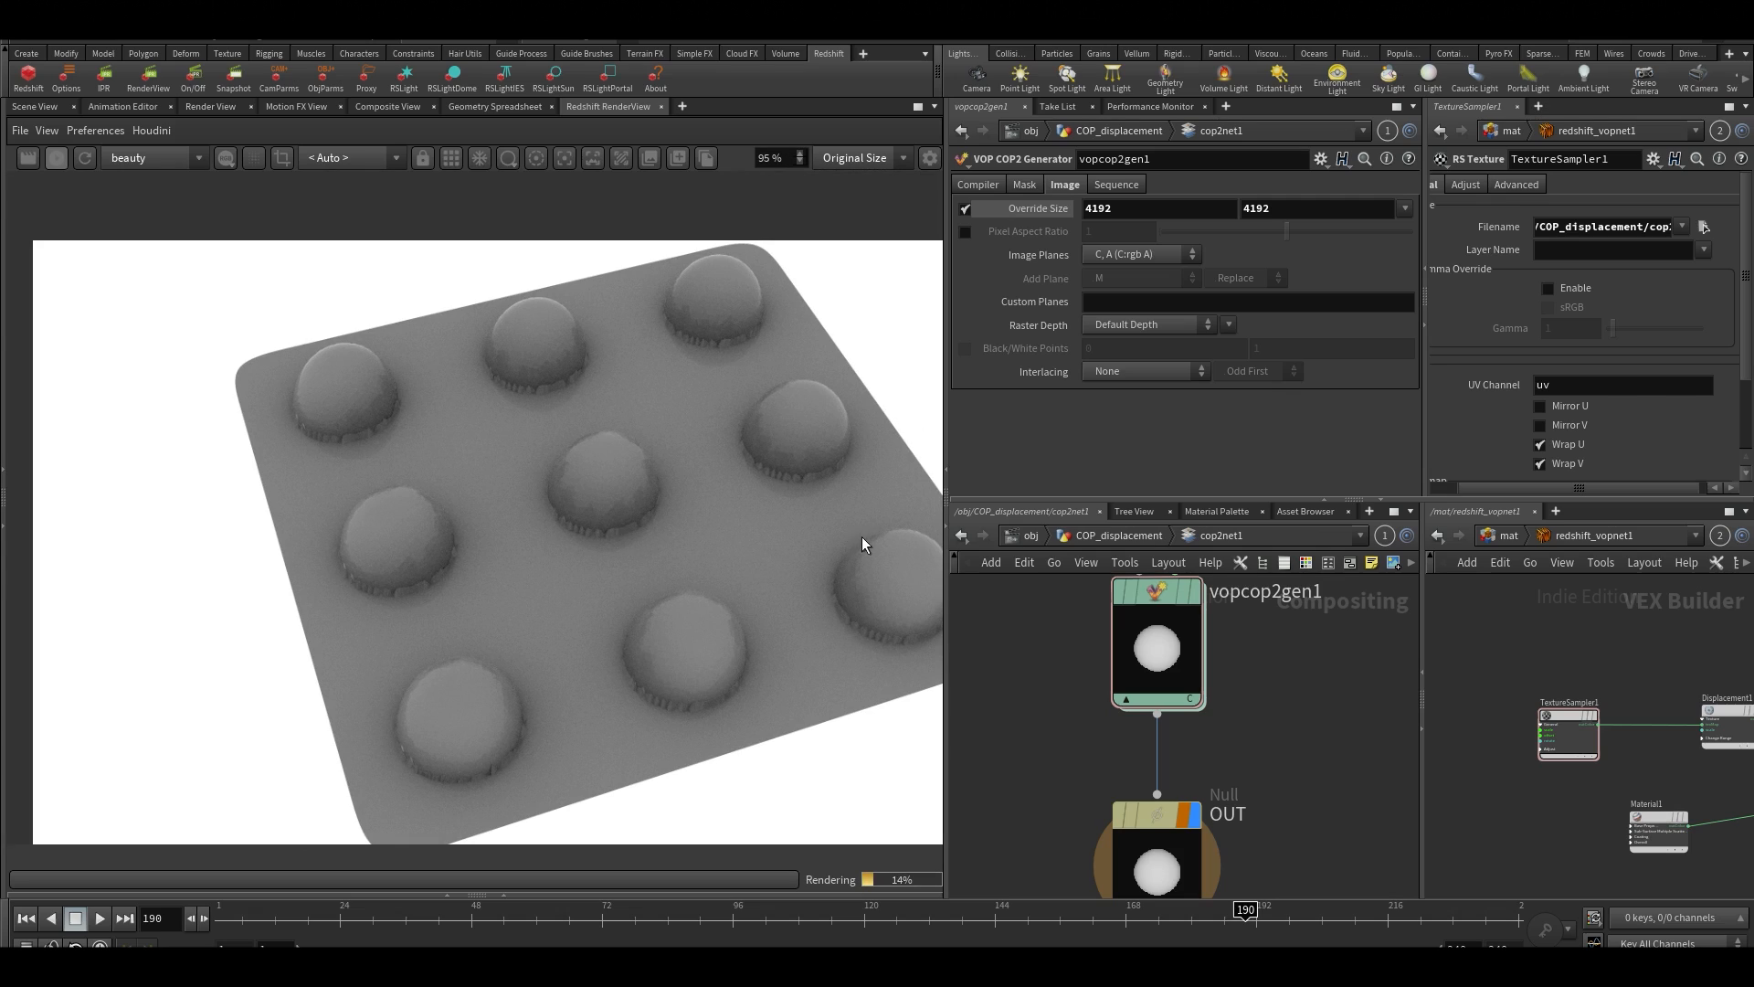
Stop the render and set grid1's tessellation to a Minimum Edge Length of 2 and Maximum Subdivisions of 8
{"action": "left_click", "coordinate": [1021, 537]}
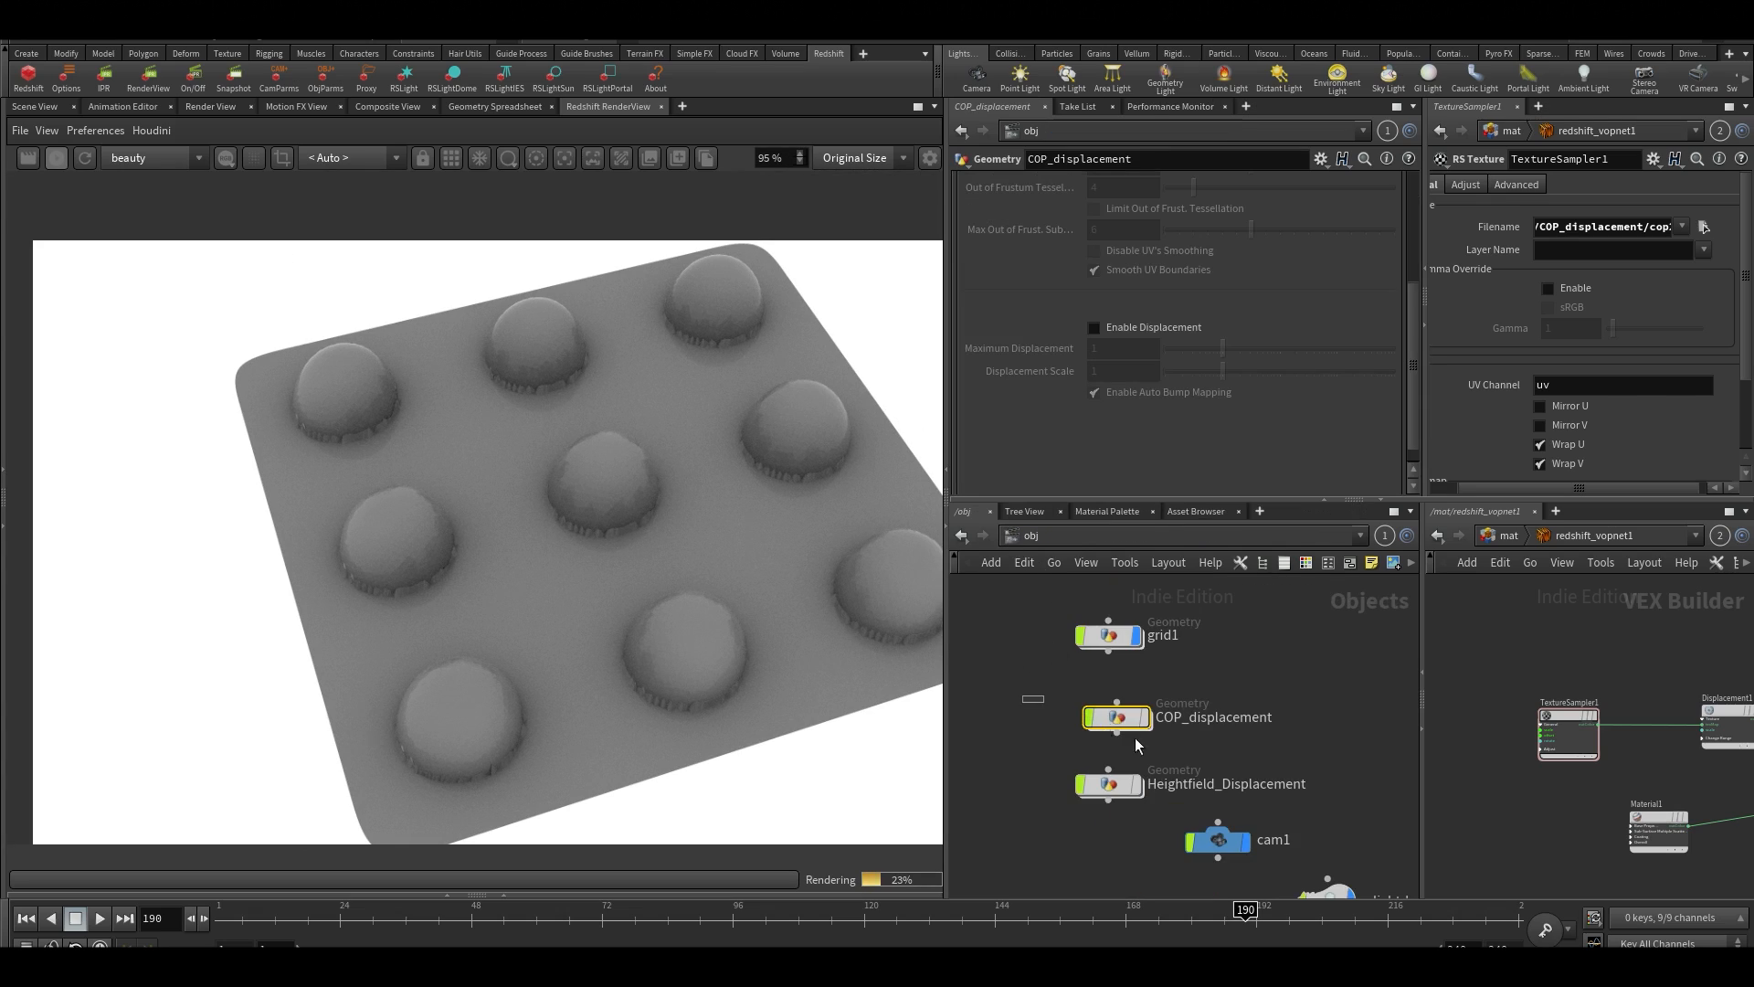
{"action": "left_click_drag", "start_coordinate": [1065, 598], "coordinate": [1149, 678]}
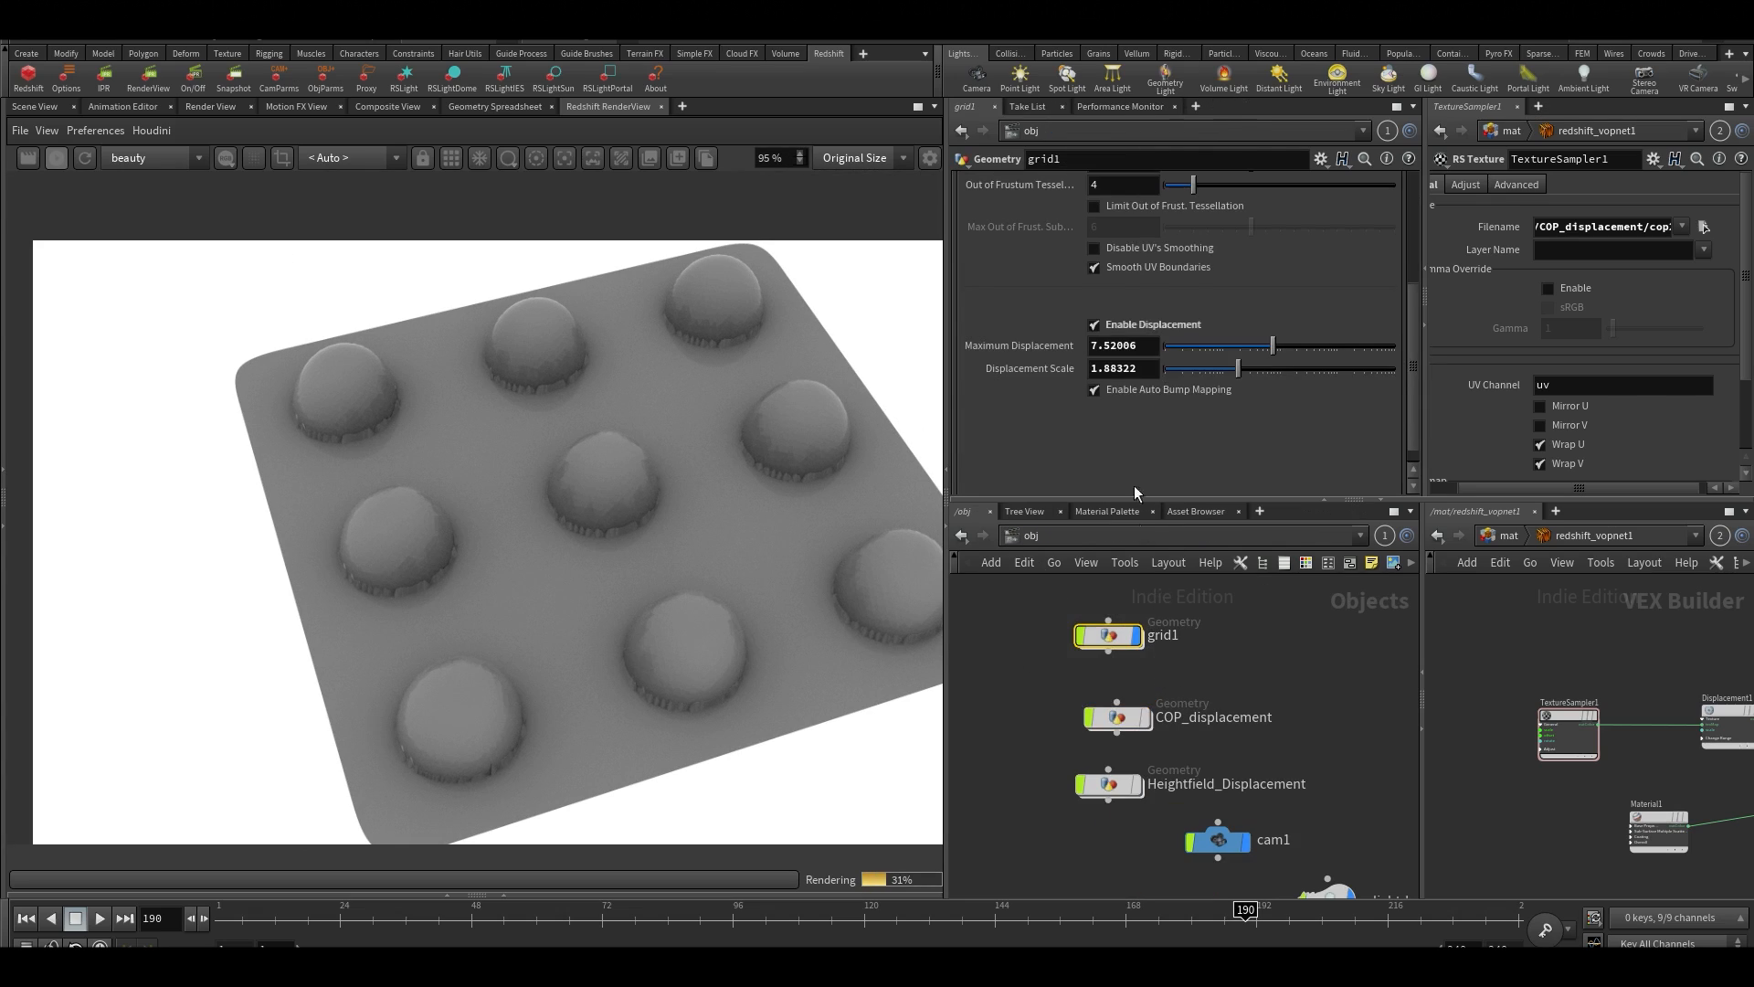
{"action": "scroll", "coordinate": [1153, 343], "scroll_direction": "up", "scroll_amount": 4}
{"action": "left_click", "coordinate": [1135, 355]}
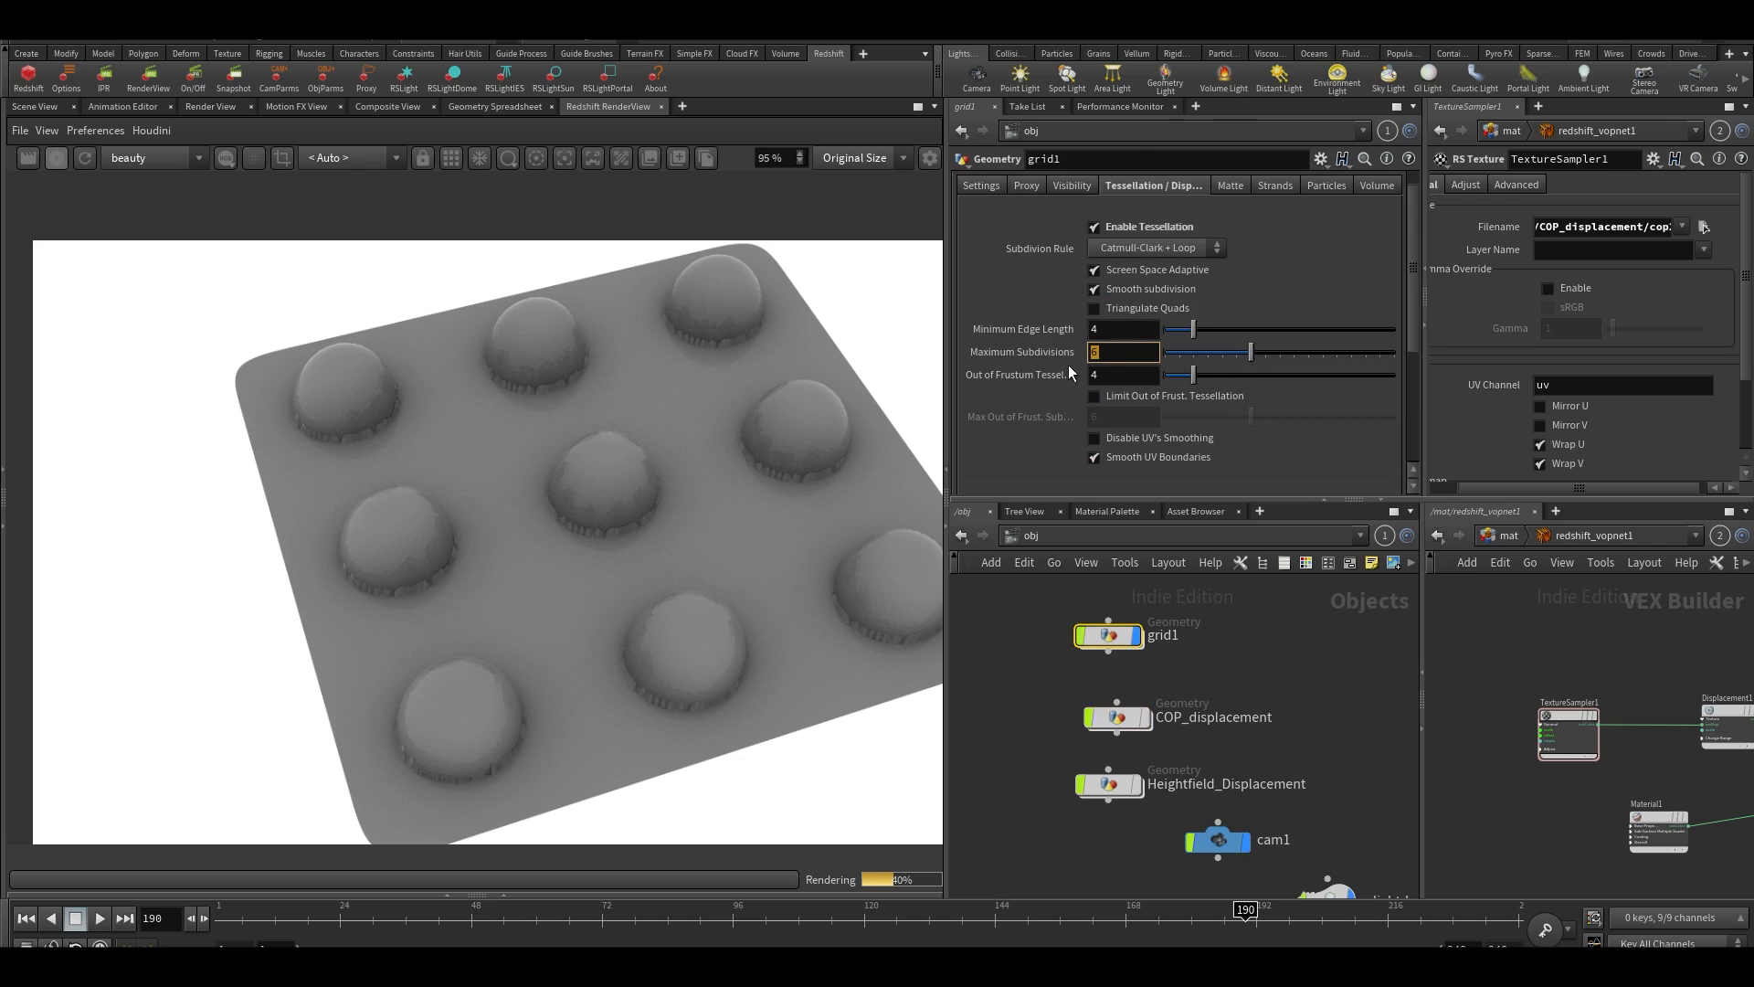
{"action": "left_click", "coordinate": [59, 158]}
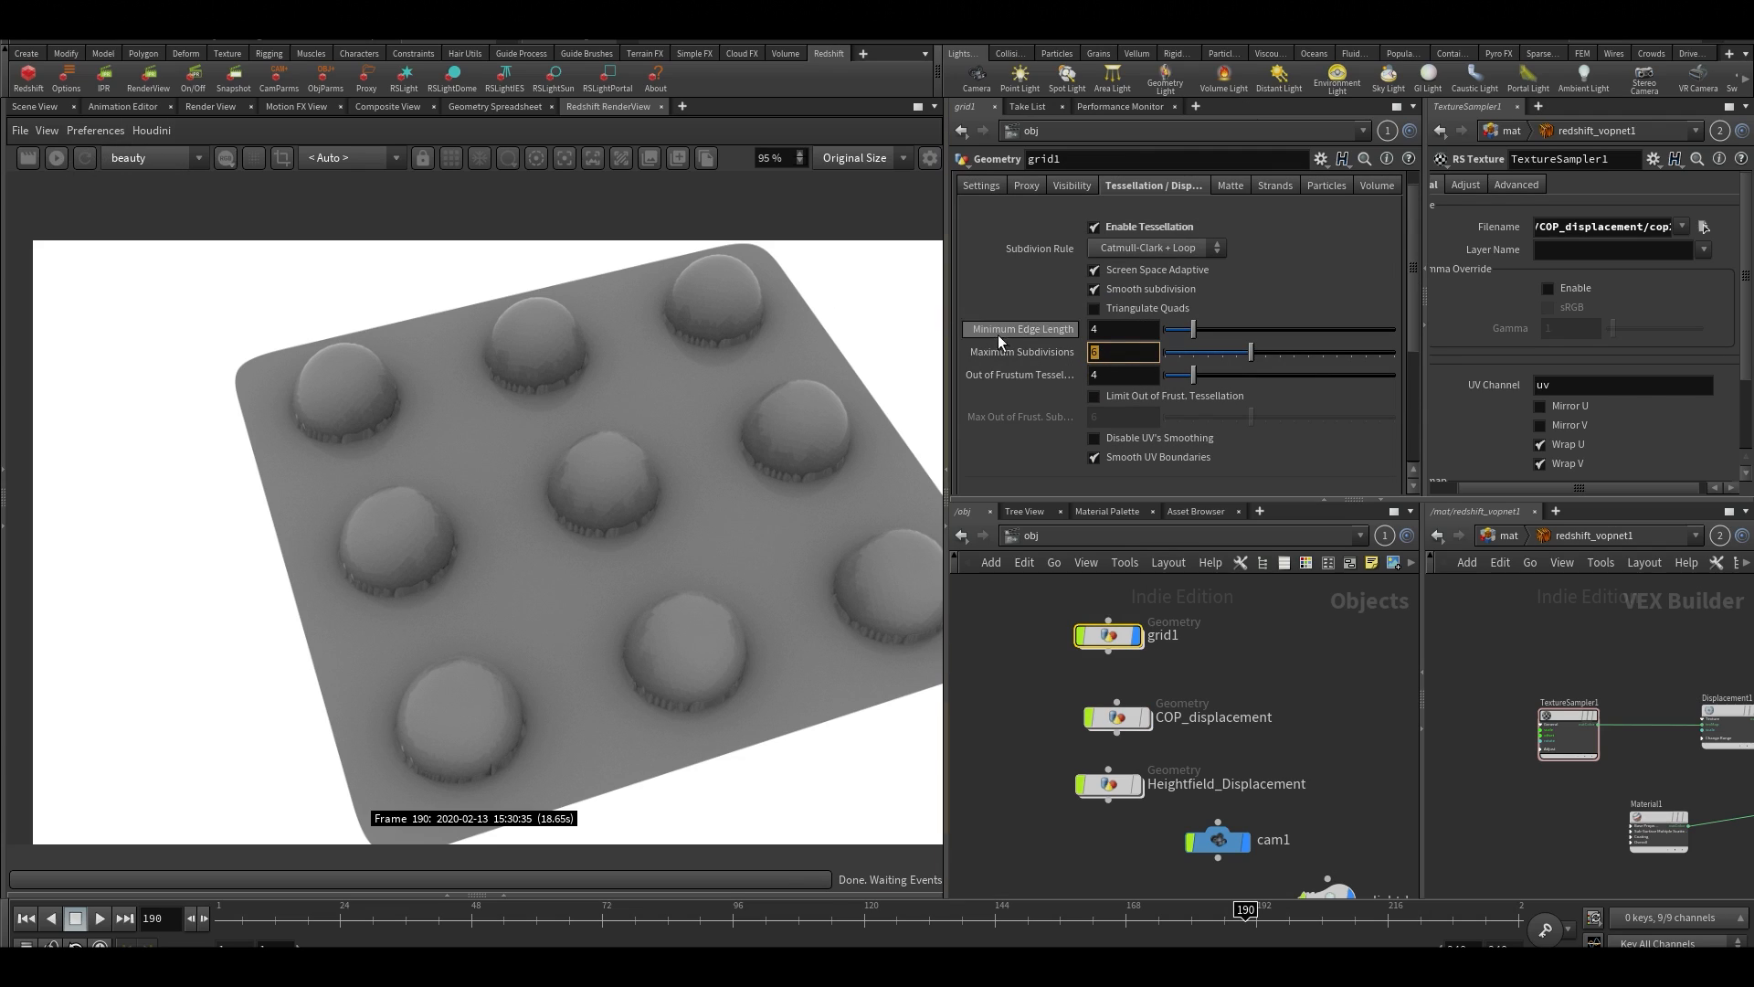
{"action": "left_click", "coordinate": [1122, 329]}
{"action": "type", "text": "2"}
{"action": "left_click", "coordinate": [1118, 356]}
{"action": "type", "text": "8"}
{"action": "key", "text": "Return"}
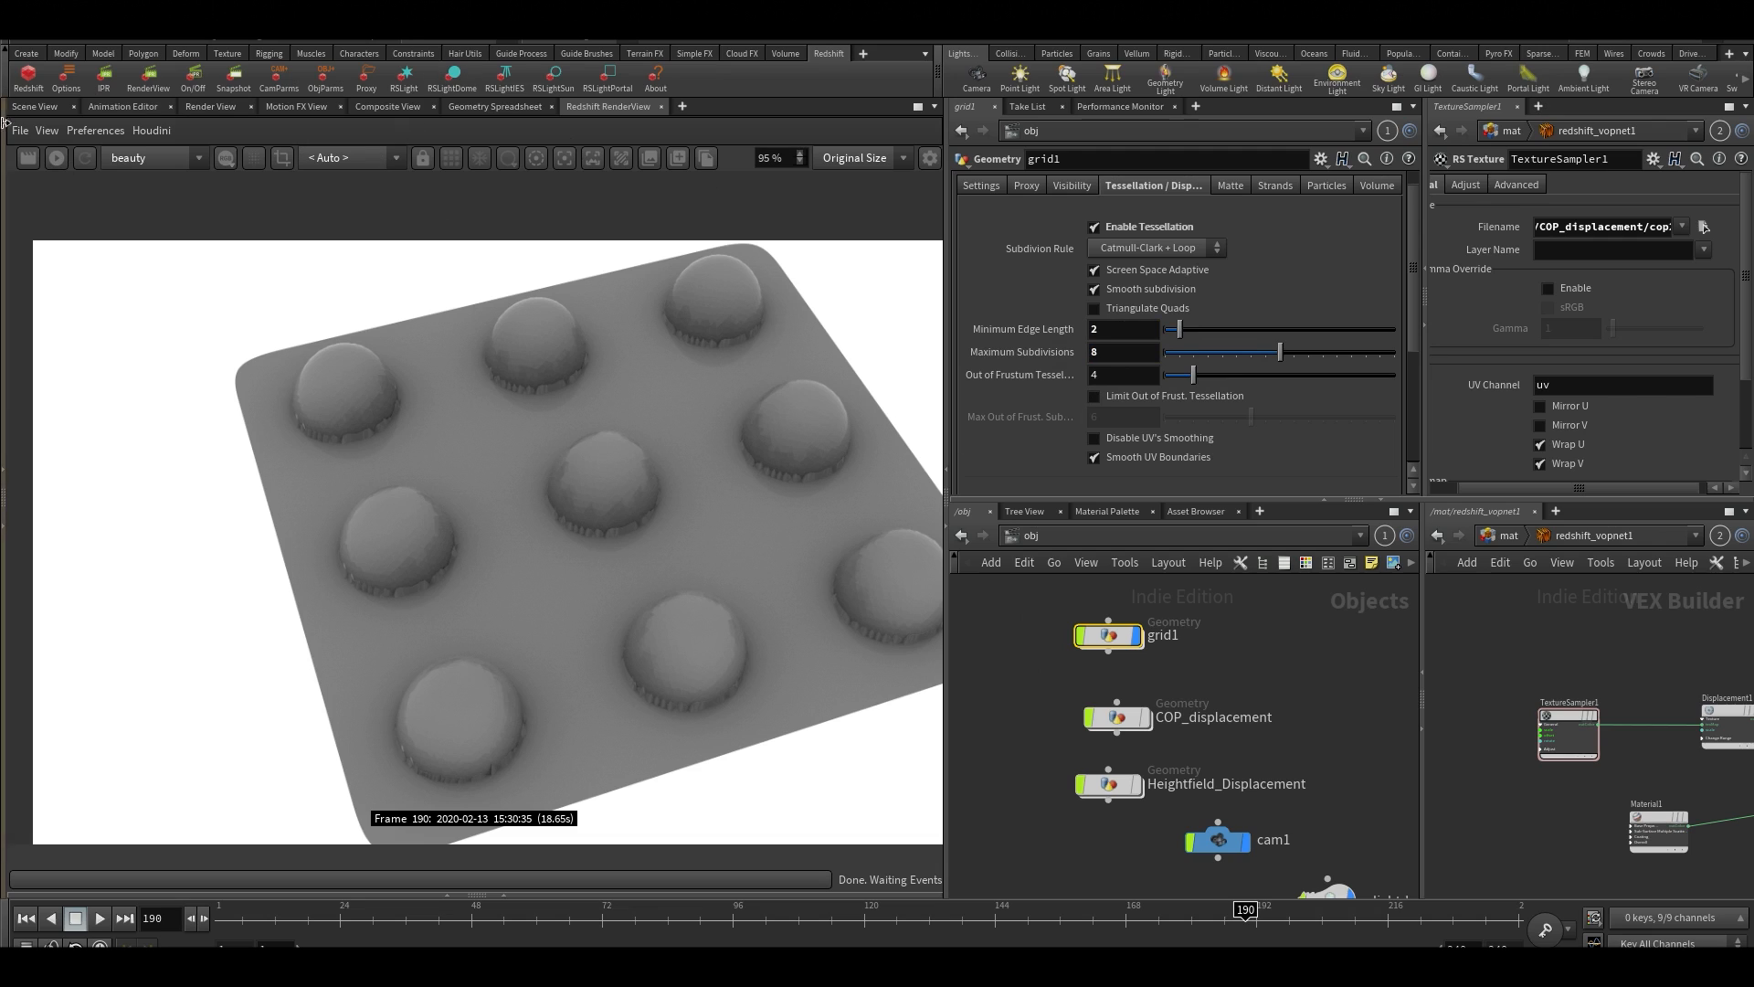
Restart the Redshift render and inspect the bumps produced by the finer grid1 tessellation
{"action": "left_click", "coordinate": [49, 134]}
{"action": "left_click", "coordinate": [39, 80]}
{"action": "left_click", "coordinate": [55, 157]}
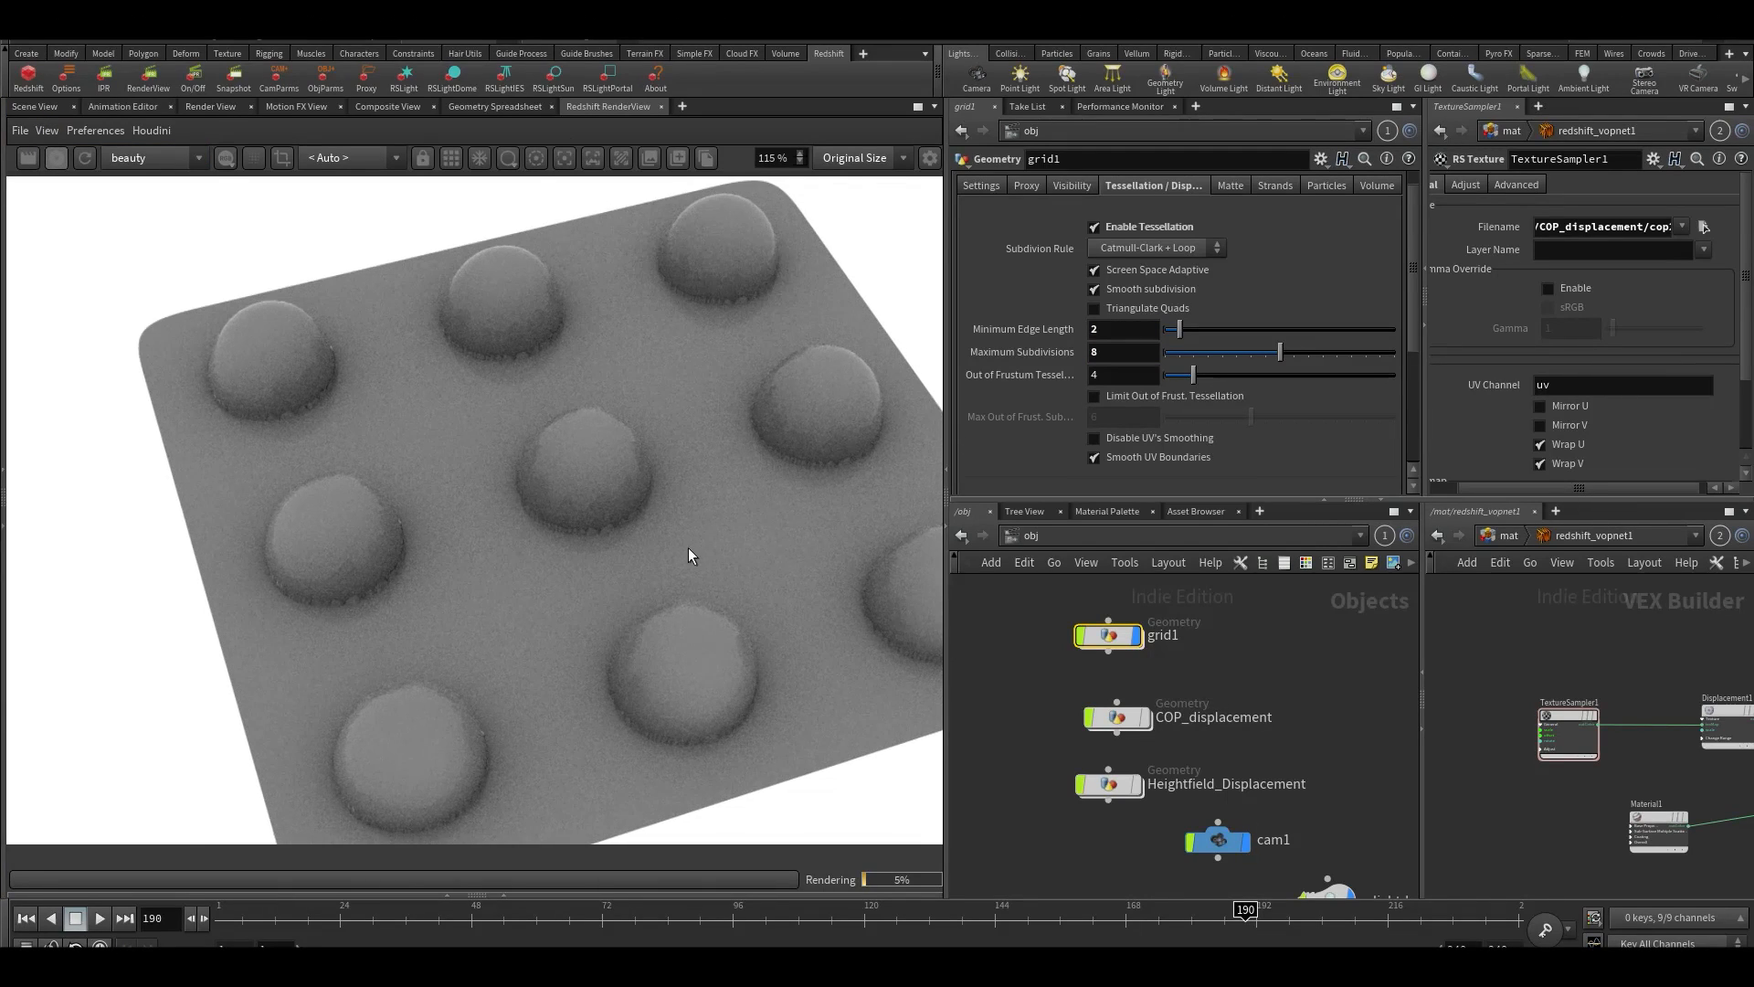
{"action": "scroll", "coordinate": [688, 546], "scroll_direction": "up", "scroll_amount": 3}
{"action": "left_click", "coordinate": [91, 152]}
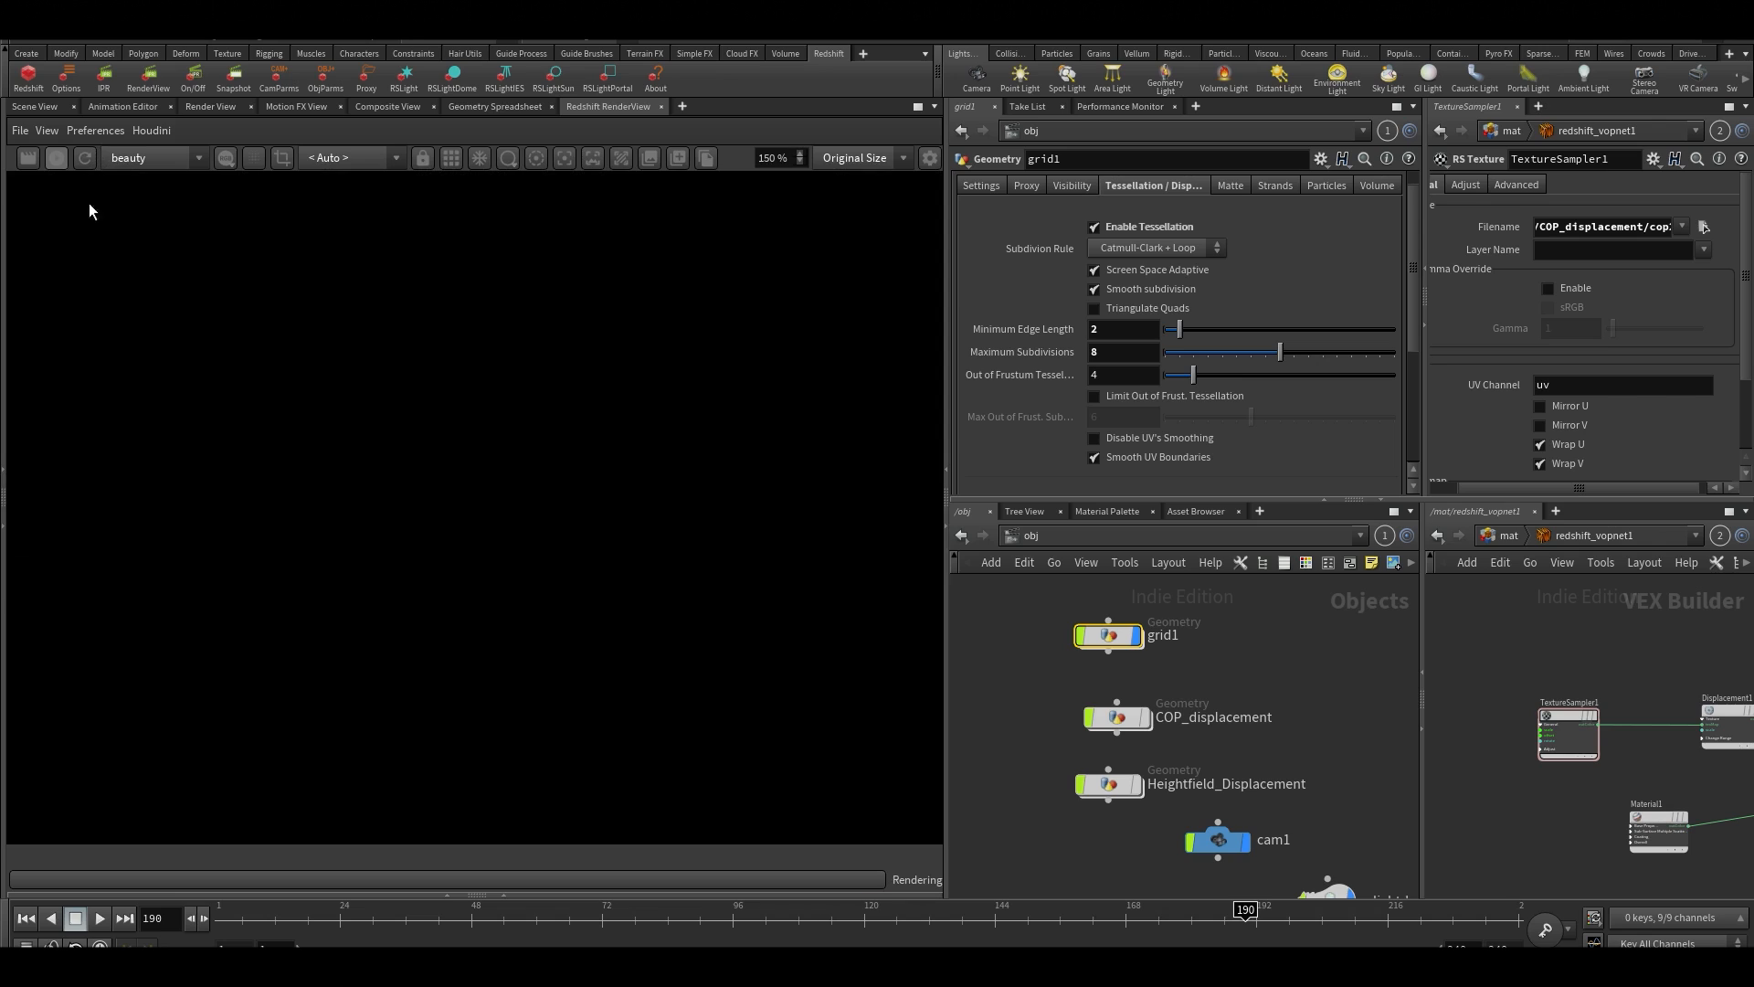
{"action": "scroll", "coordinate": [591, 475], "scroll_direction": "down", "scroll_amount": 3}
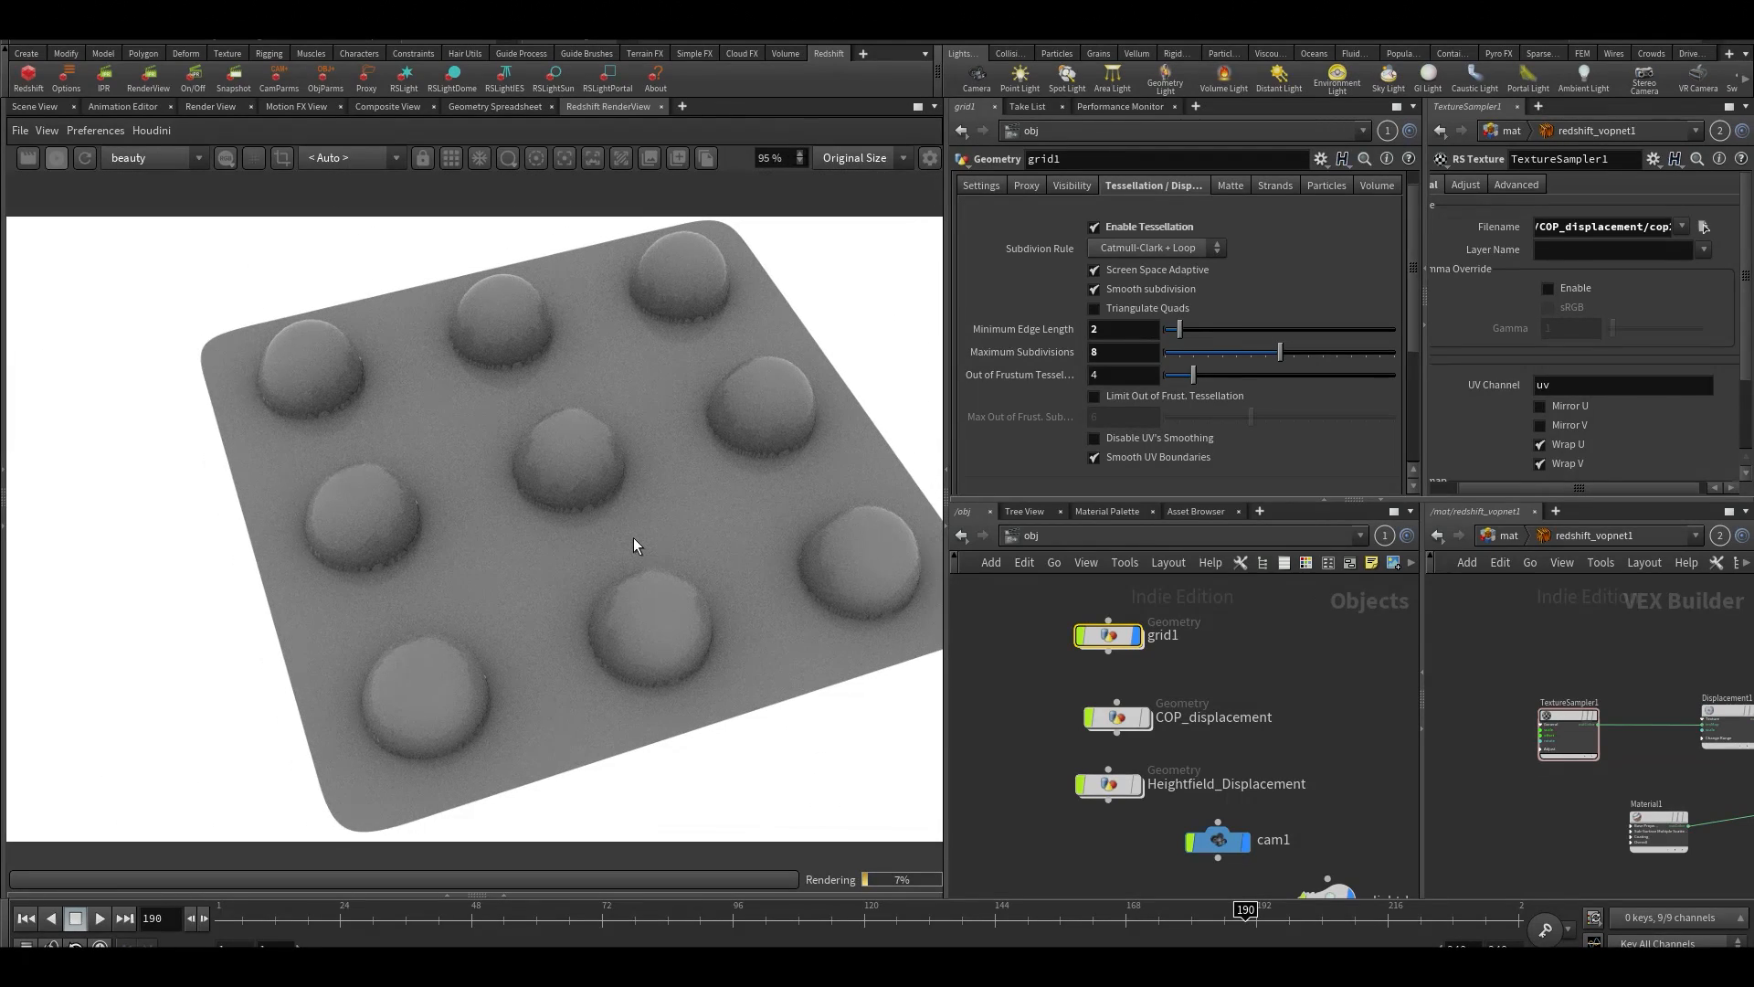
Go back into COP_displacement's cop2net1 and set the Override Size of vopcop2gen1 to 1024 by 1024
{"action": "left_click", "coordinate": [35, 105]}
{"action": "left_click", "coordinate": [1047, 543]}
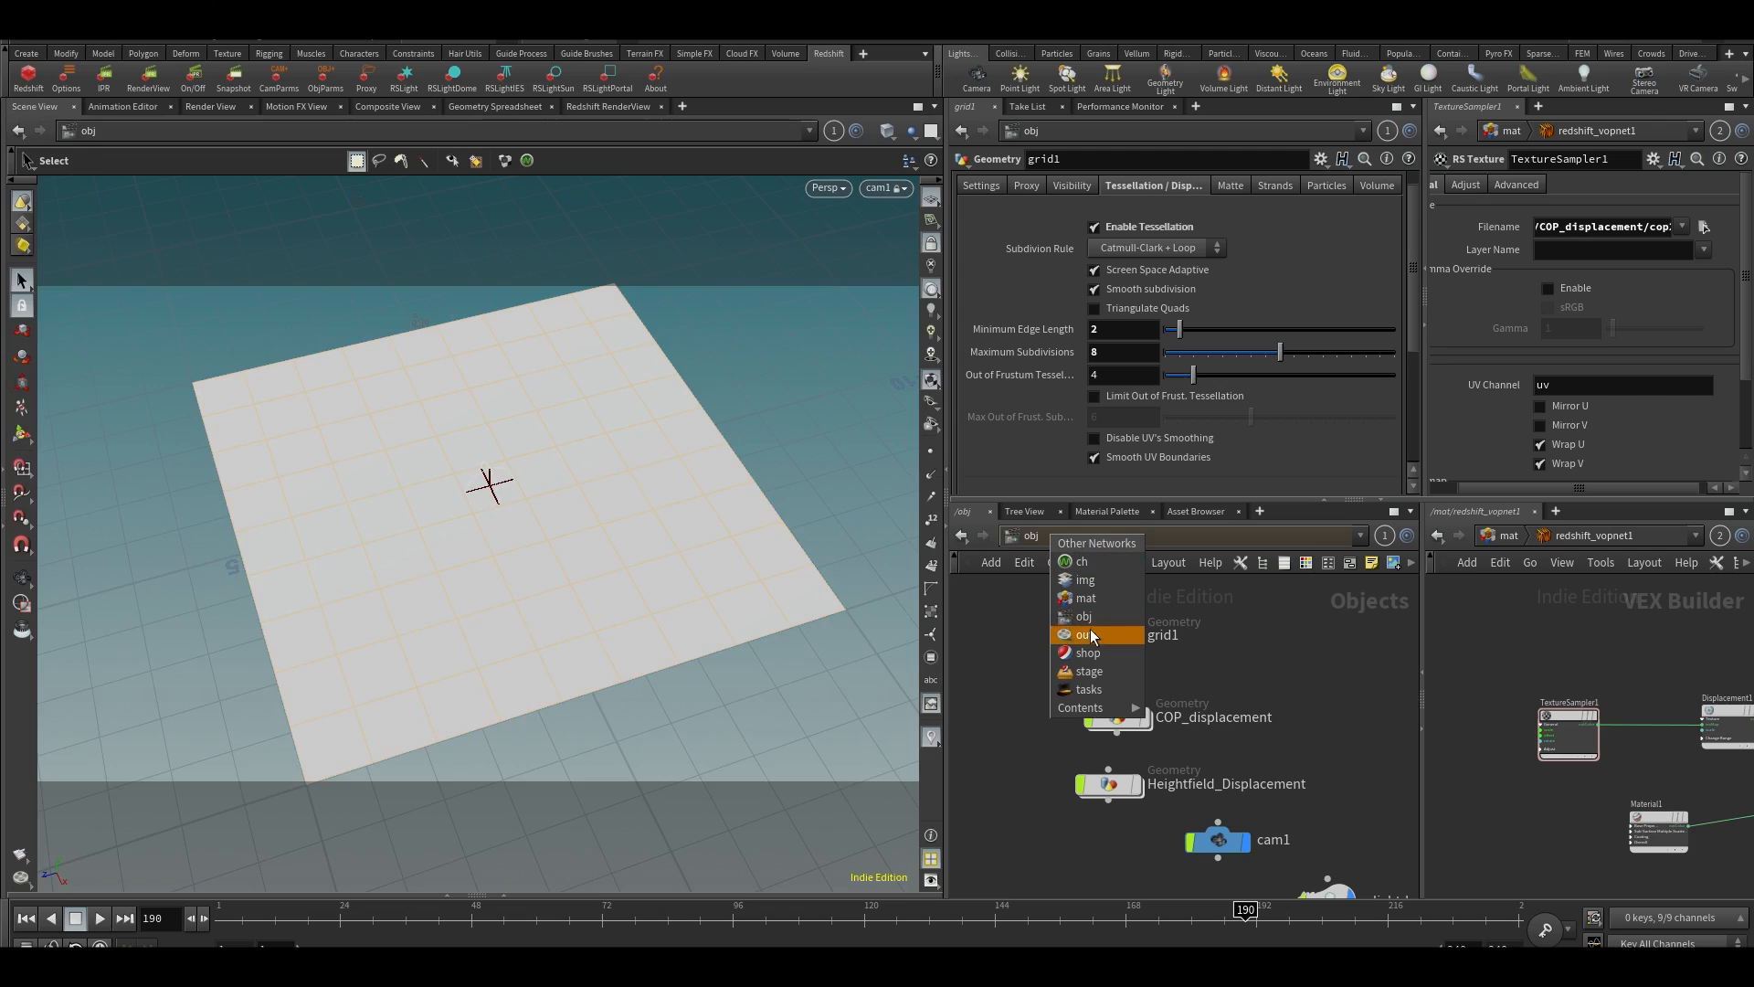
{"action": "left_click", "coordinate": [1035, 720]}
{"action": "double_click", "coordinate": [1116, 719]}
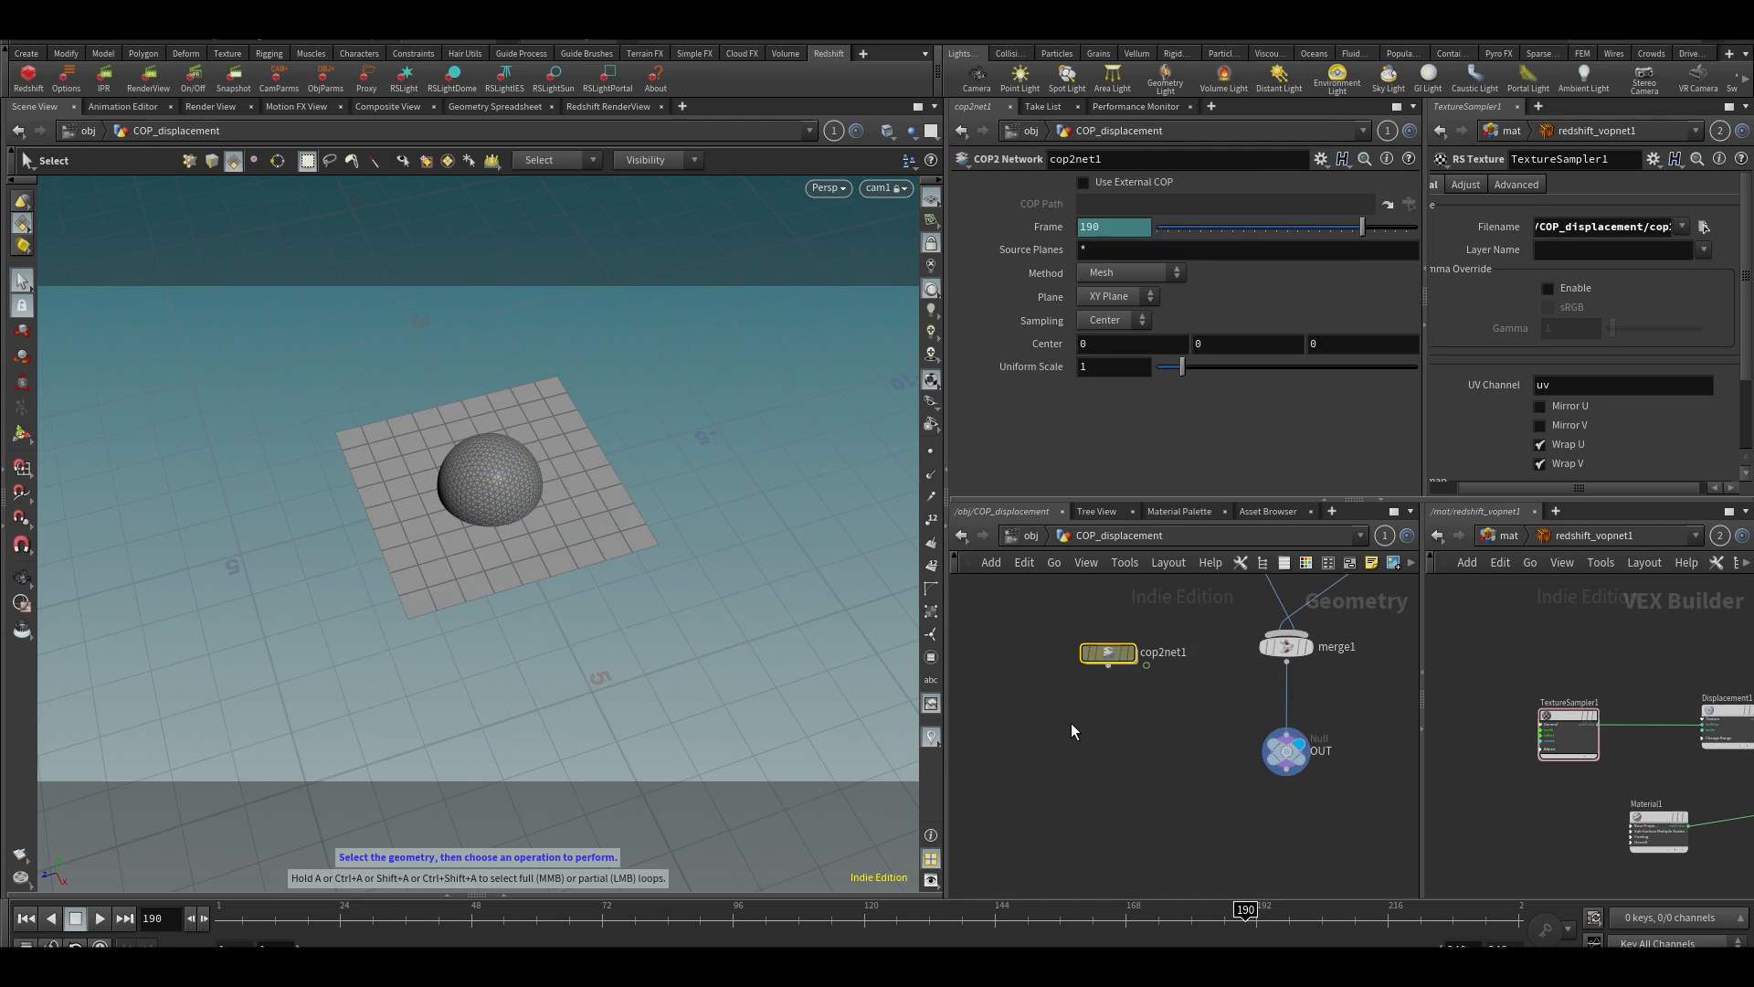
{"action": "double_click", "coordinate": [1113, 654]}
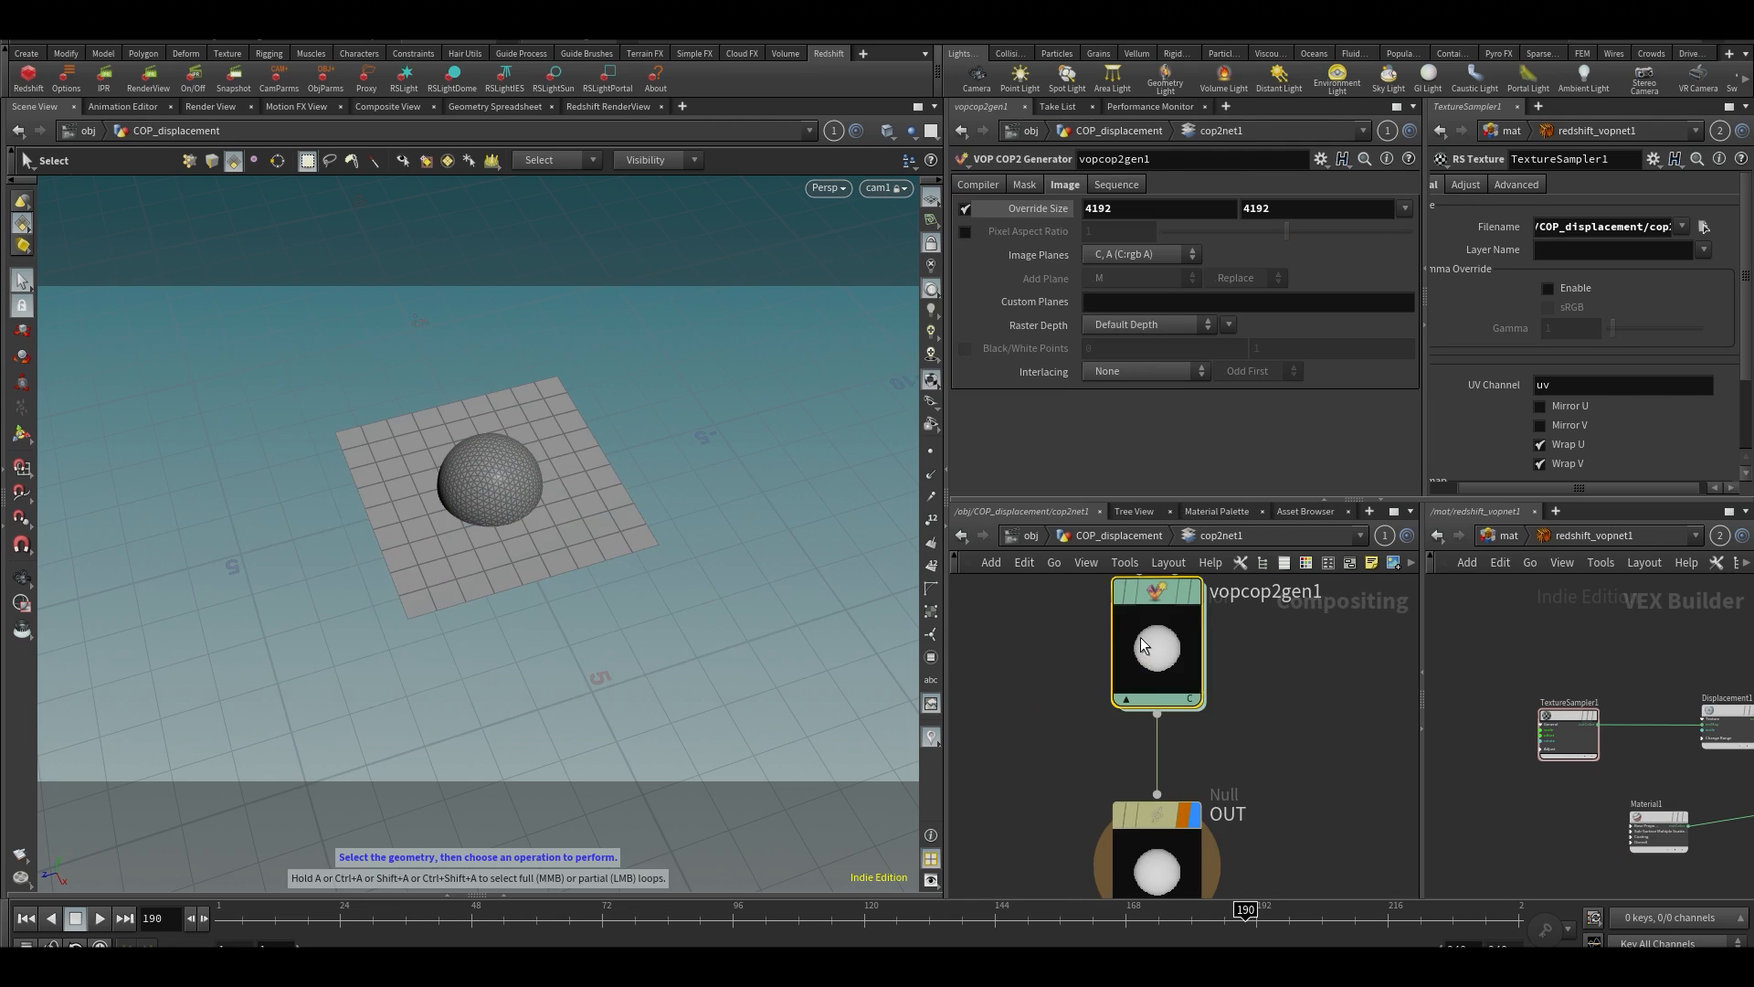
{"action": "left_click", "coordinate": [1200, 213]}
{"action": "type", "text": "102"}
{"action": "key", "text": "Tab"}
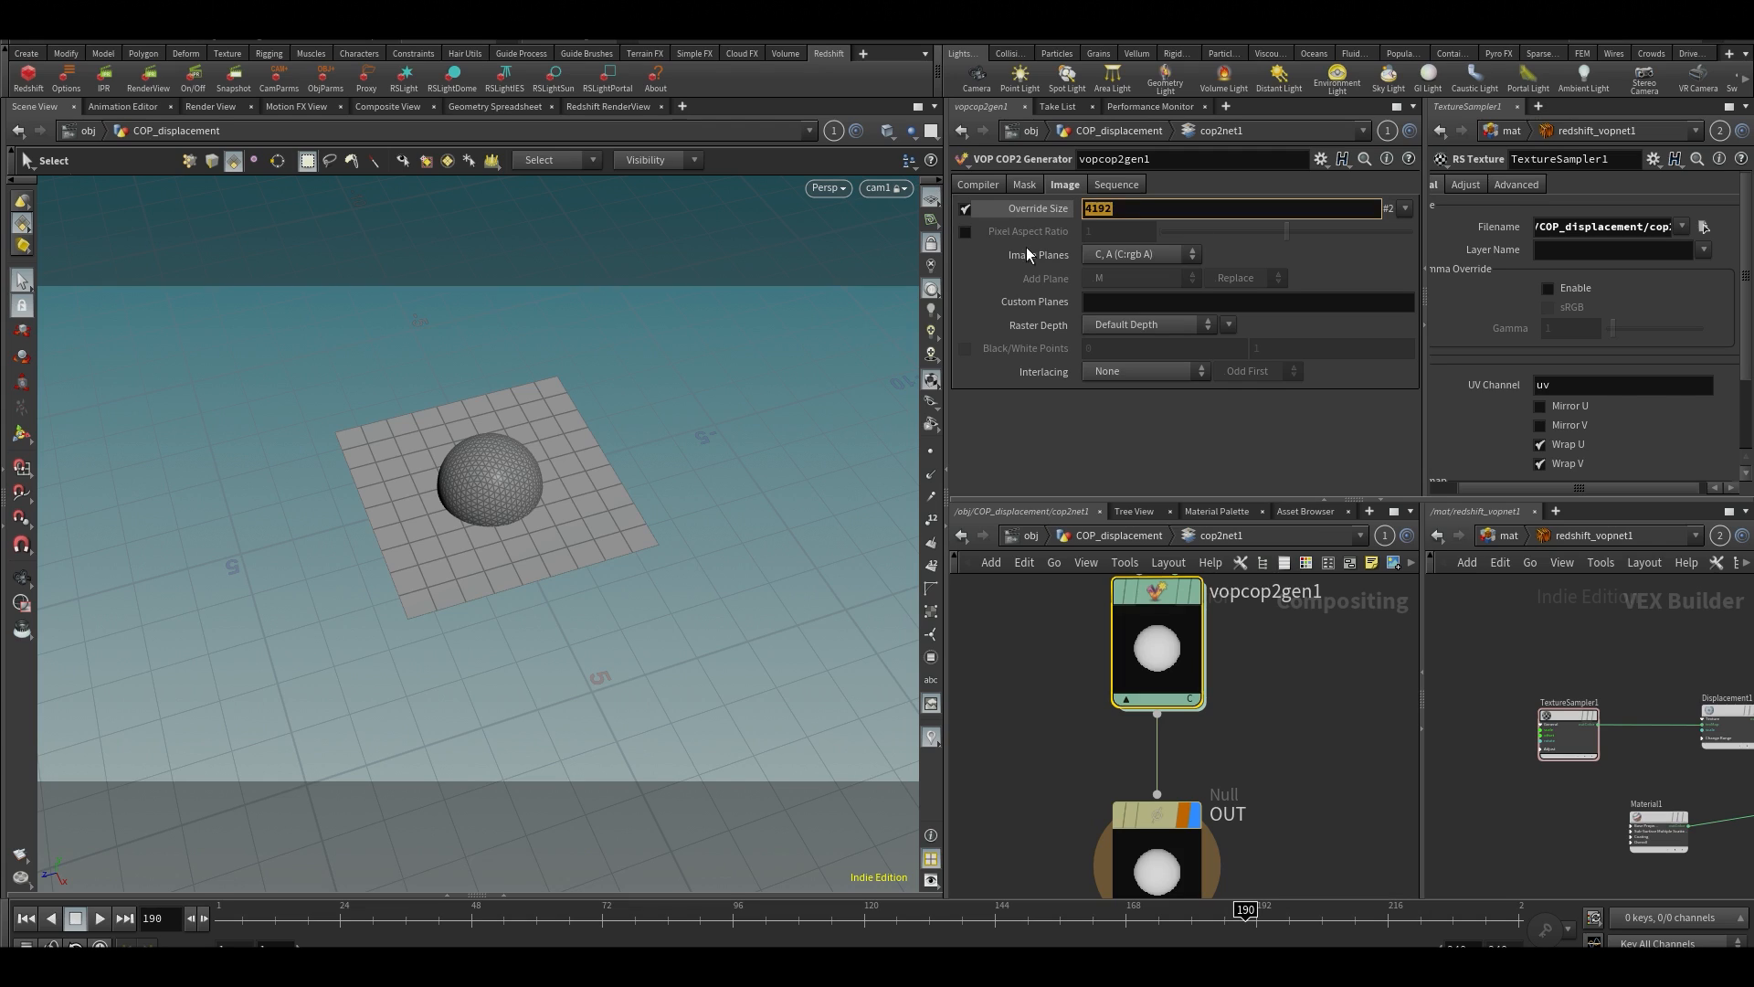
{"action": "type", "text": "1024"}
{"action": "key", "text": "Return"}
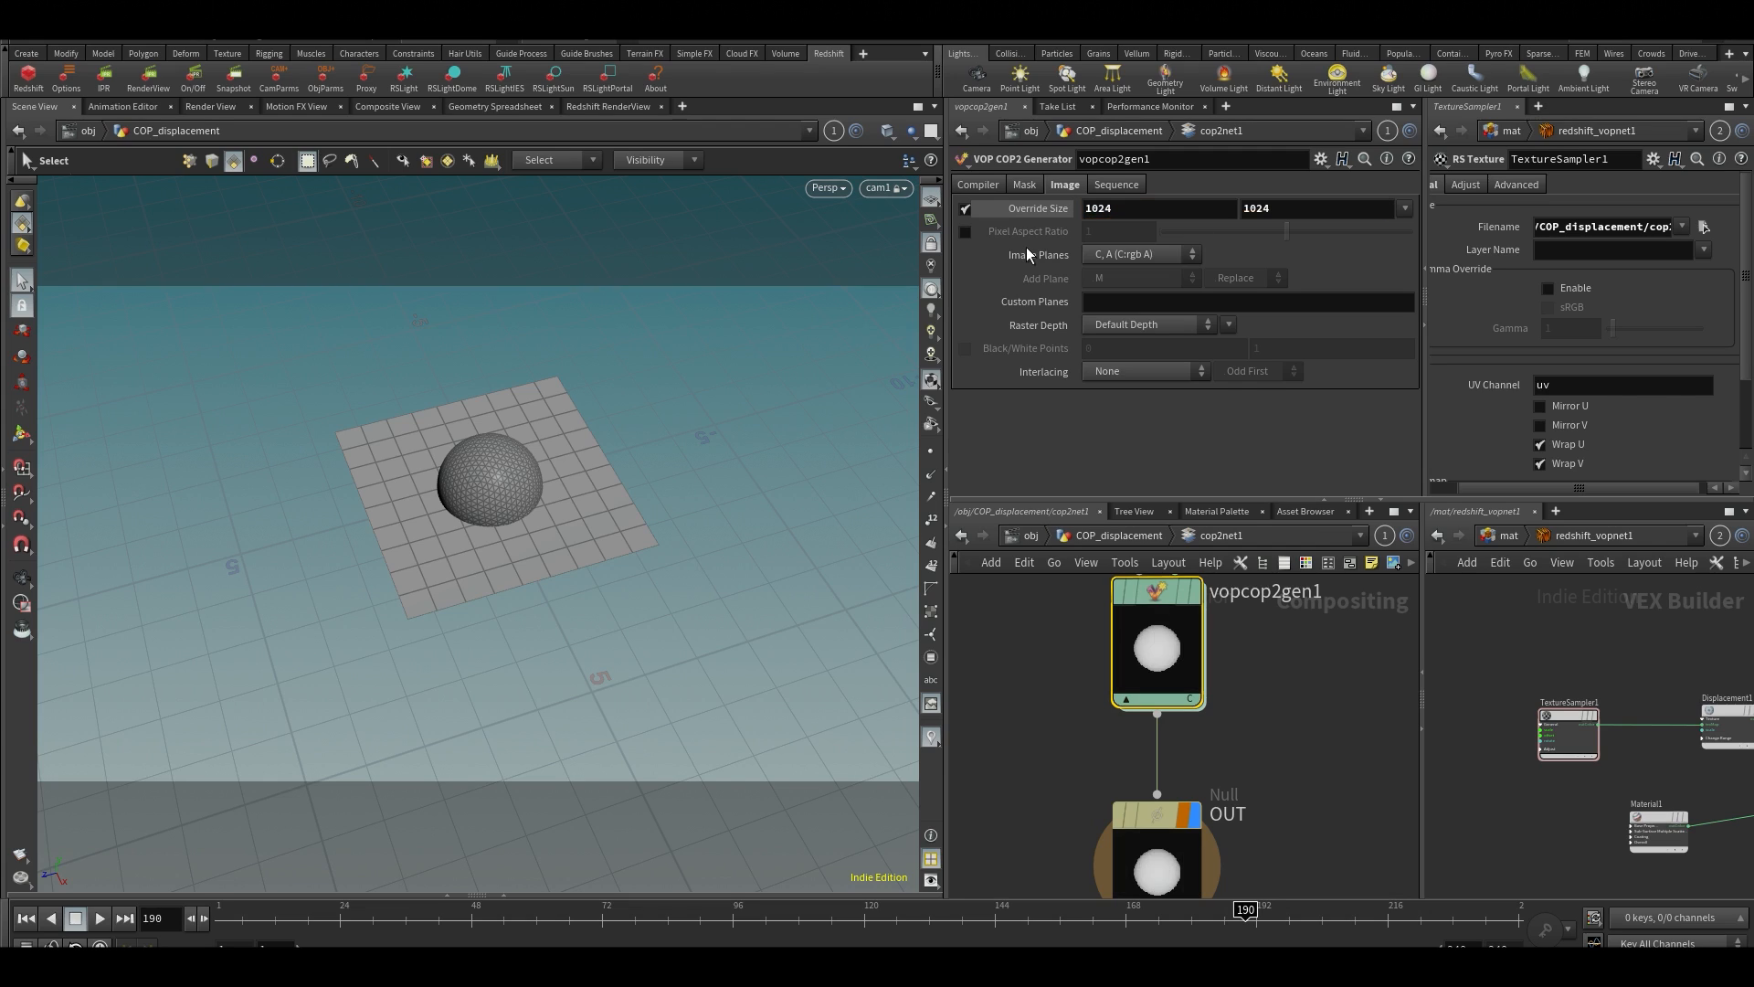
Insert a Blur node on the wire between vopcop2gen1 and the OUT null
{"action": "scroll", "coordinate": [1044, 770], "scroll_direction": "down", "scroll_amount": 3}
{"action": "left_click_drag", "start_coordinate": [1101, 795], "coordinate": [1088, 854]}
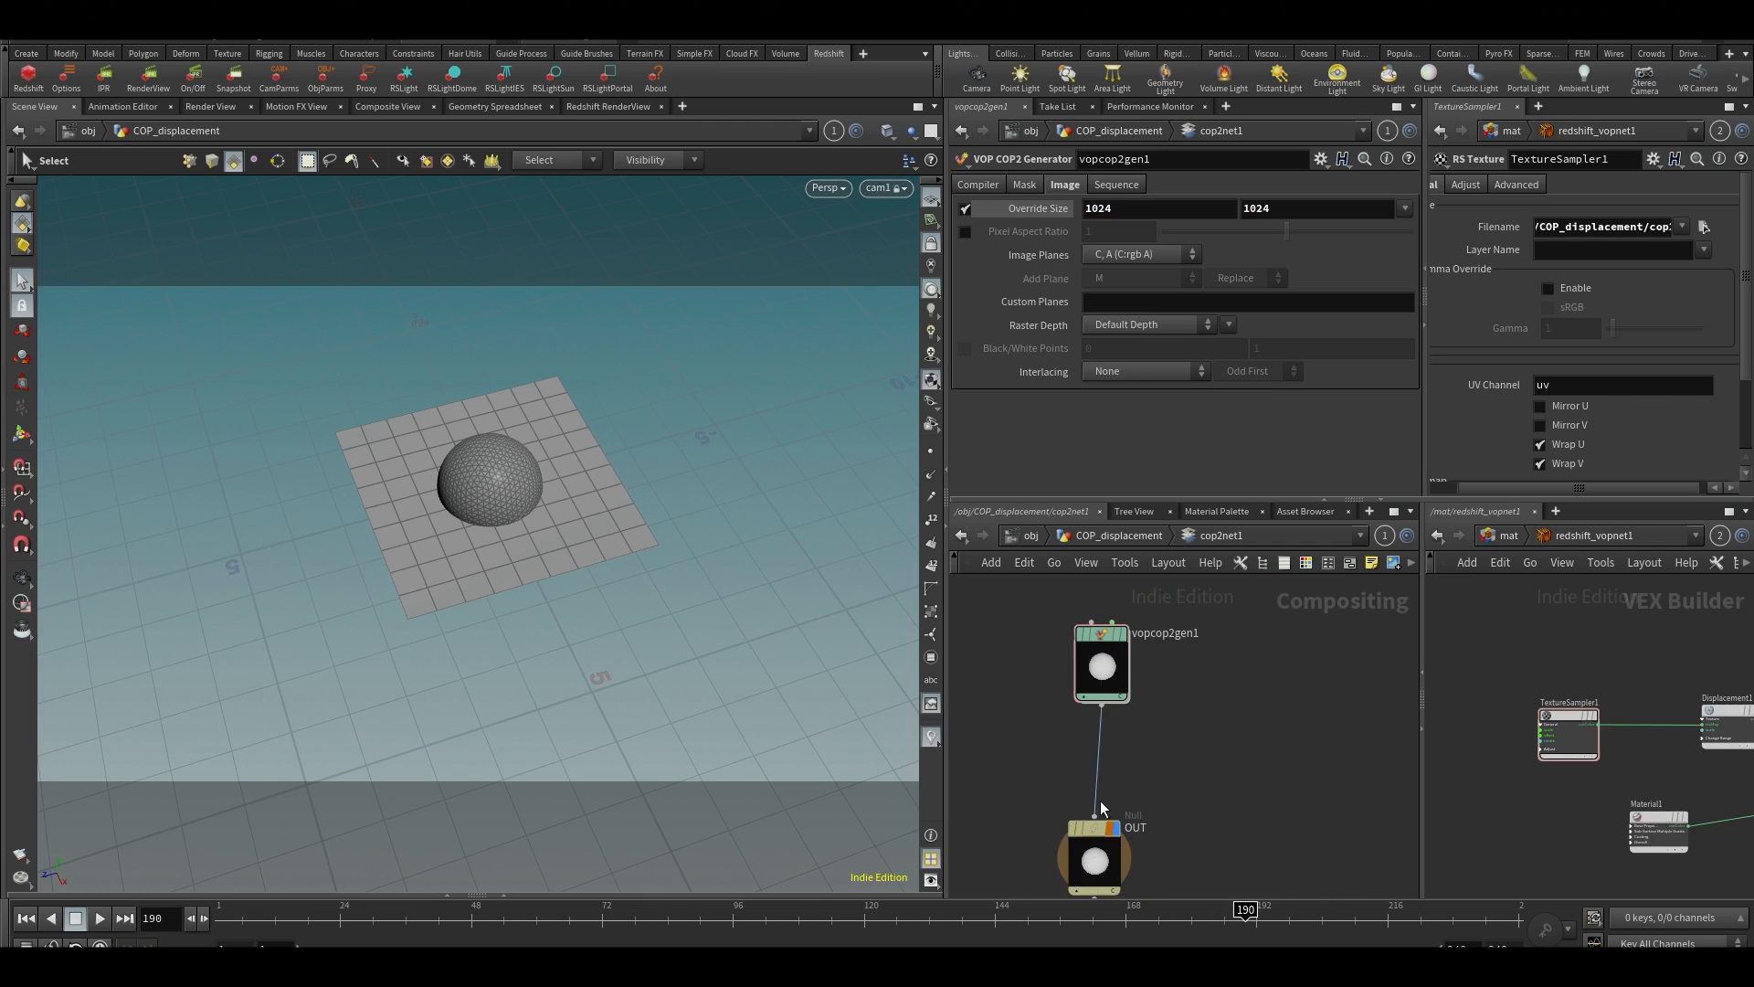
{"action": "key", "text": "Tab"}
{"action": "type", "text": "blur"}
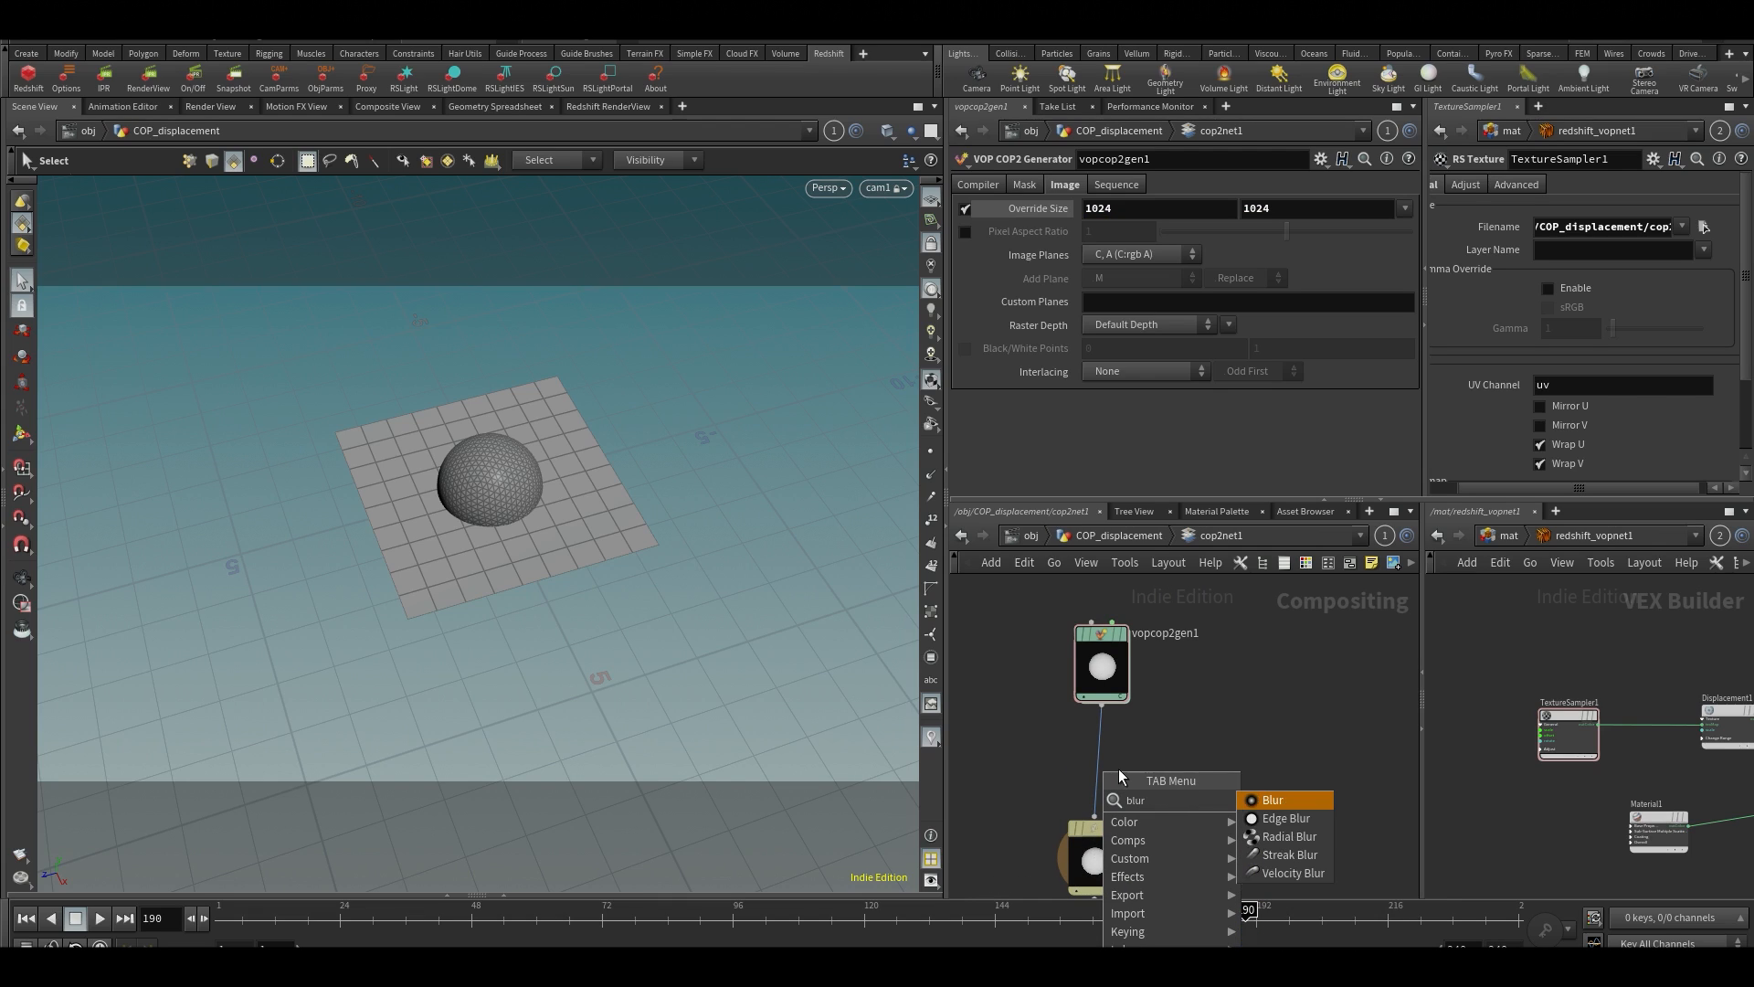
{"action": "key", "text": "Return"}
{"action": "scroll", "coordinate": [1606, 728], "scroll_direction": "up", "scroll_amount": 2}
{"action": "scroll", "coordinate": [1124, 777], "scroll_direction": "up", "scroll_amount": 2}
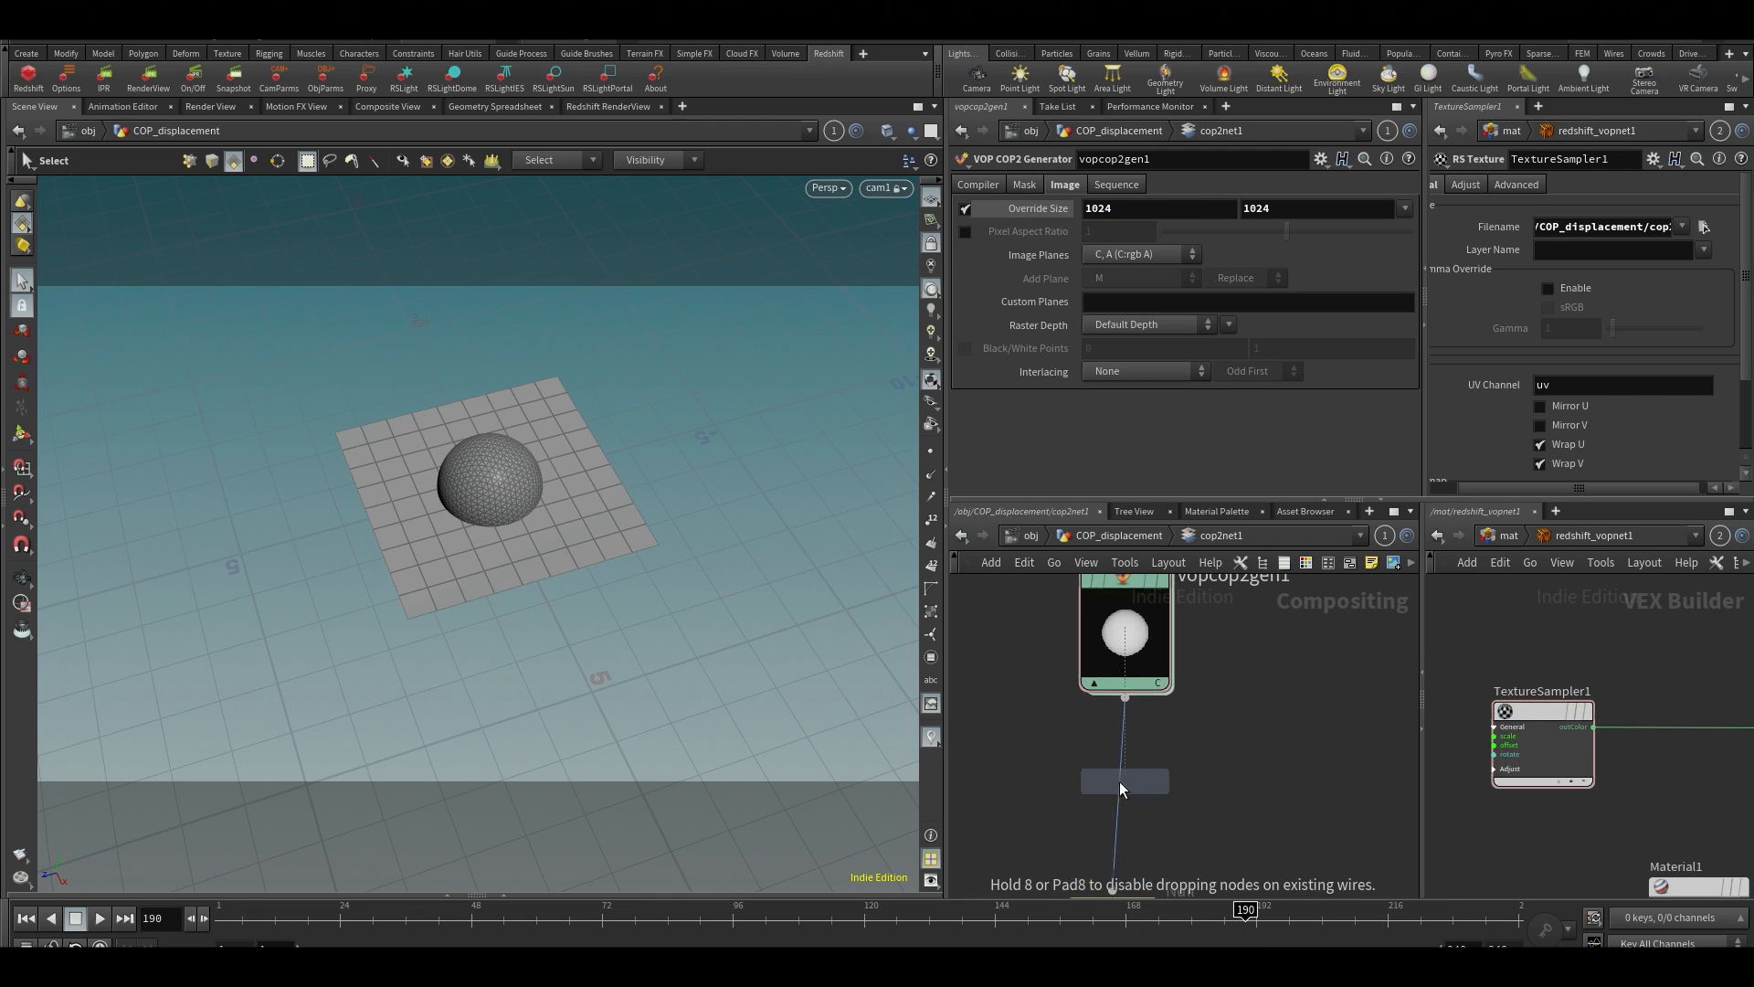
{"action": "left_click", "coordinate": [1137, 816]}
{"action": "left_click_drag", "start_coordinate": [1138, 824], "coordinate": [1116, 799]}
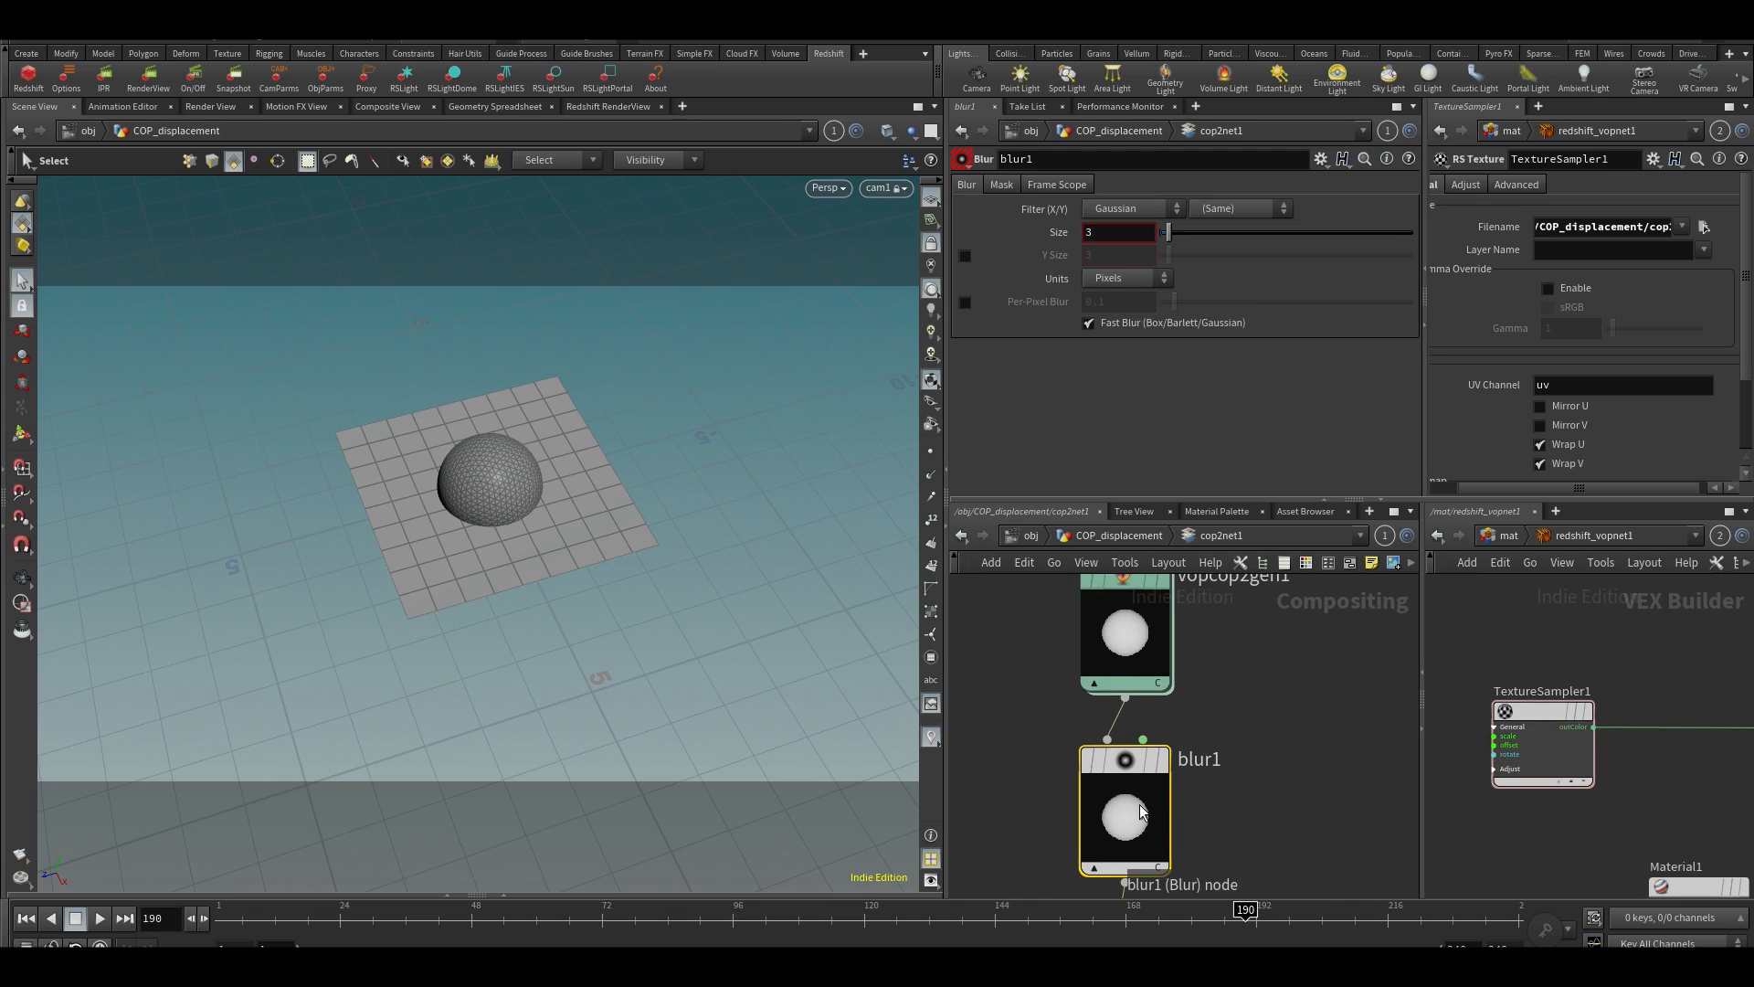
Set the blur Size of blur1 to 27.4 pixels while previewing it in the Composite View, and return to the object level
{"action": "left_click", "coordinate": [387, 107]}
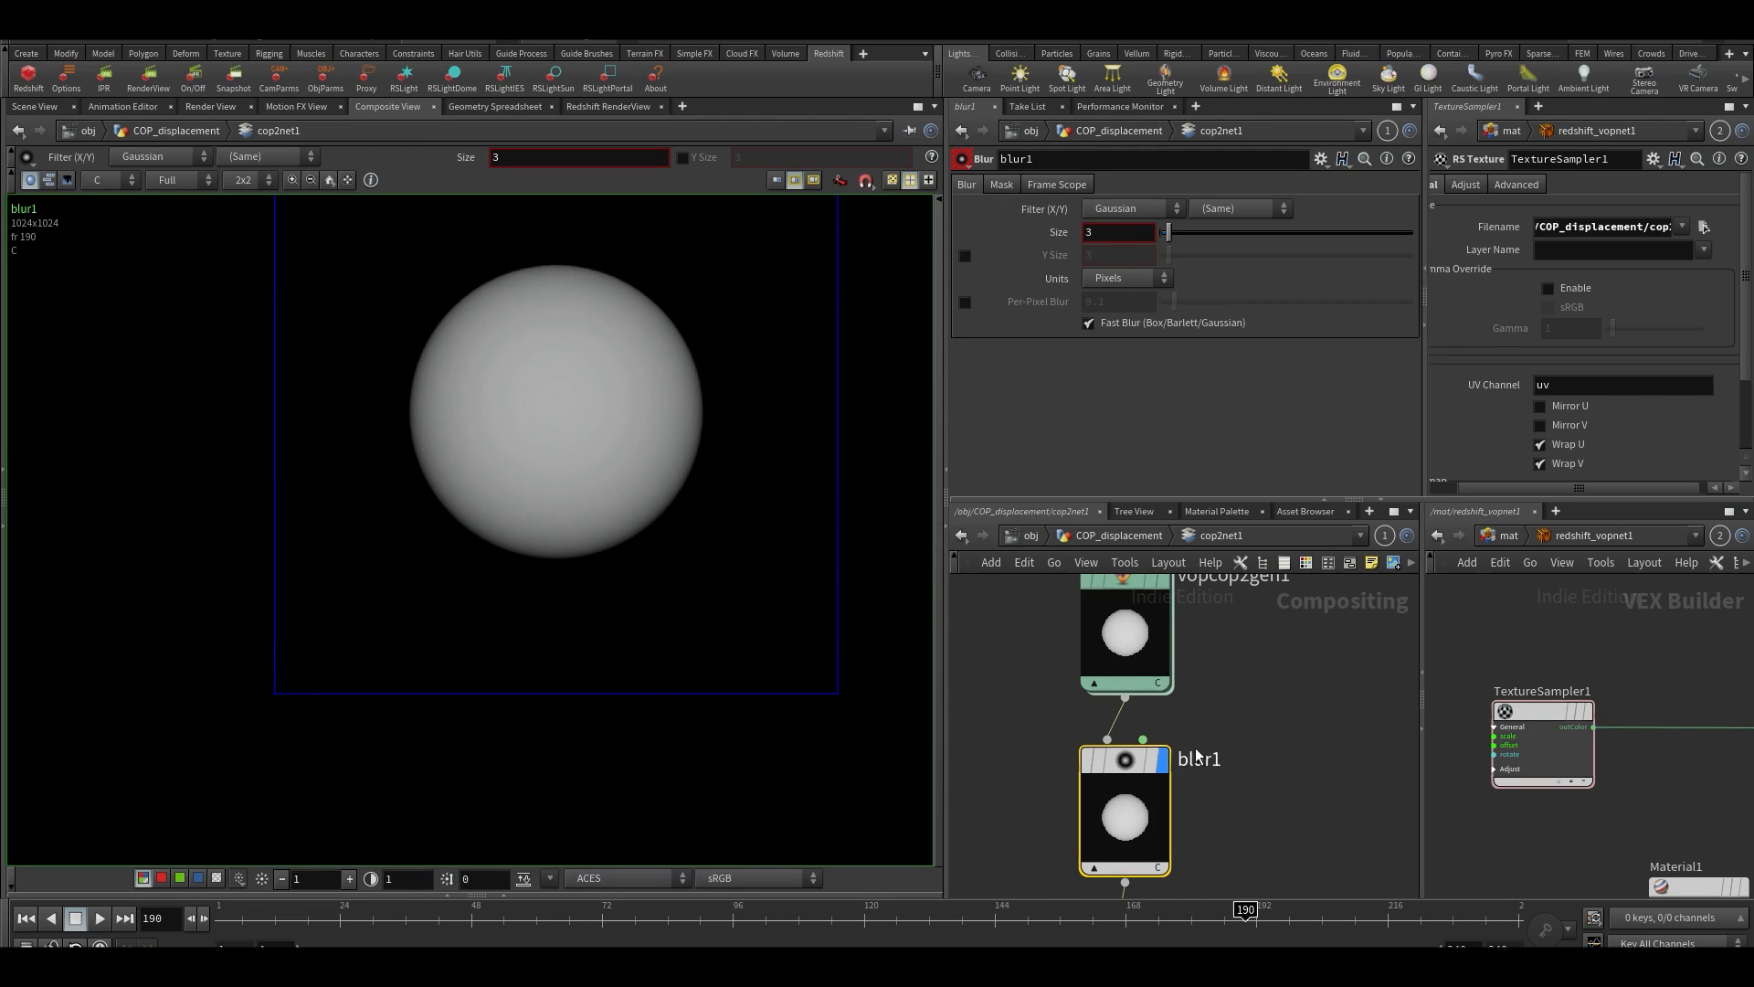
{"action": "left_click", "coordinate": [1163, 759]}
{"action": "left_click_drag", "start_coordinate": [1167, 241], "coordinate": [1202, 254]}
{"action": "left_click", "coordinate": [35, 106]}
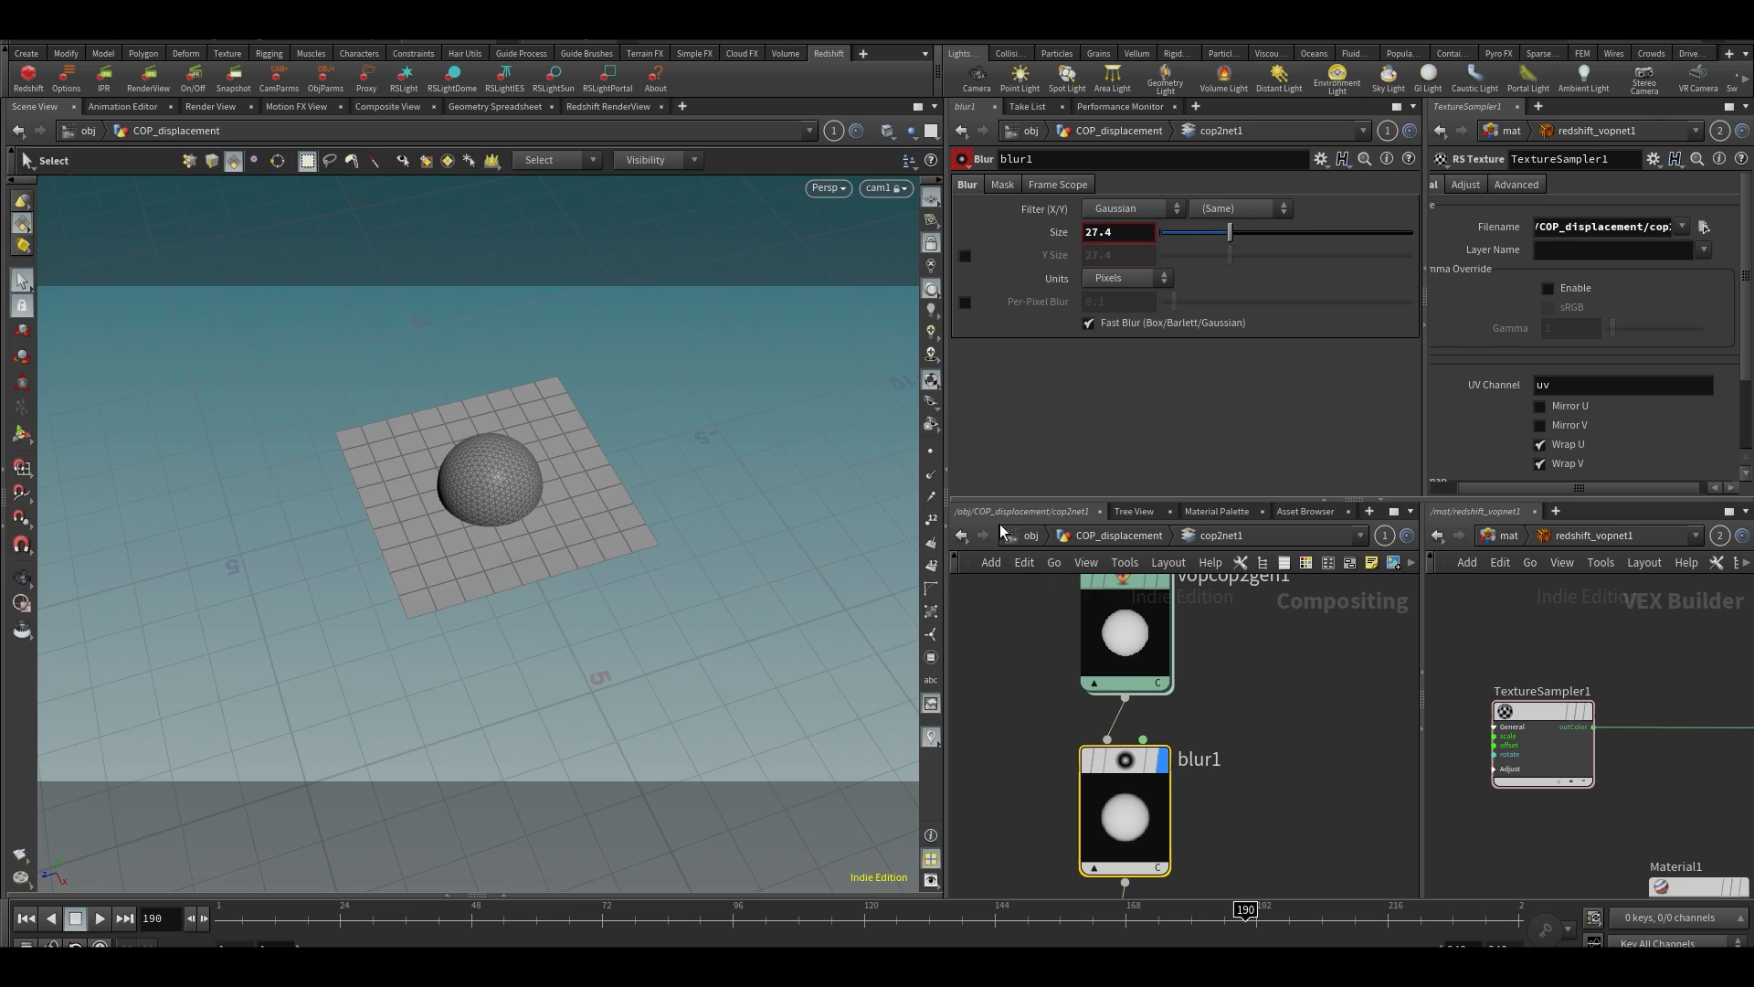
{"action": "left_click", "coordinate": [1025, 536]}
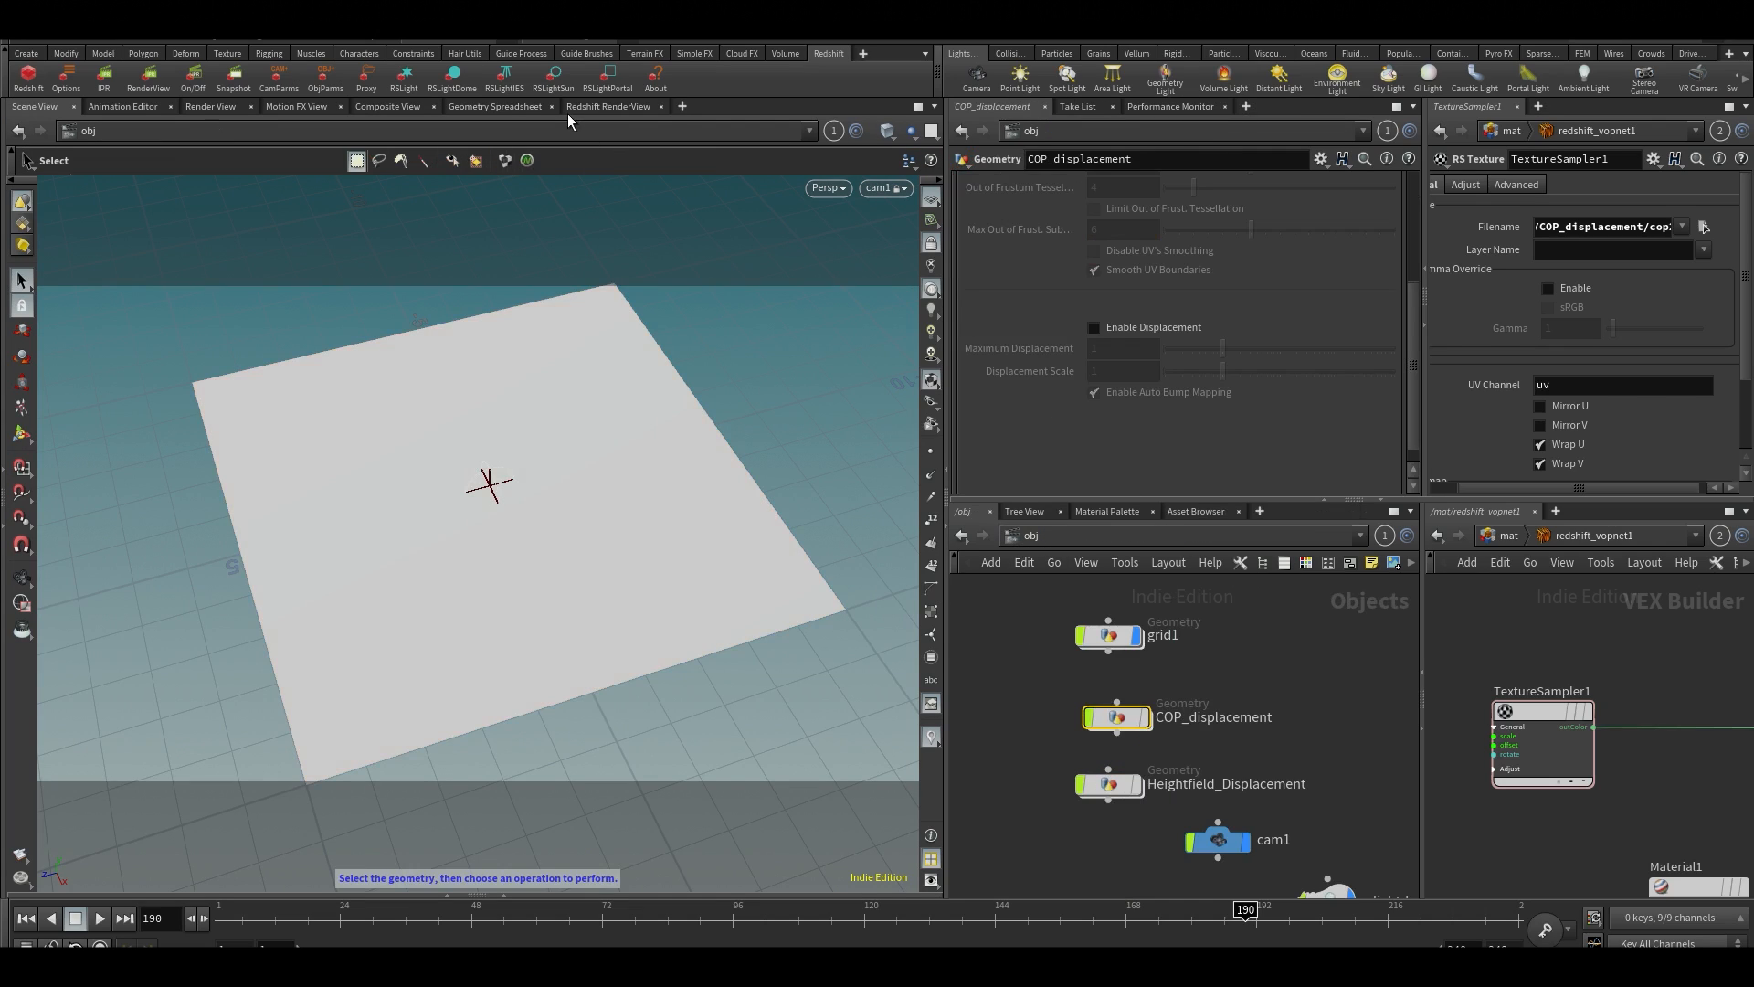
Run the Redshift render to examine the displaced bumps with the blurred map, stop it, and return to the scene view
{"action": "left_click", "coordinate": [570, 108]}
{"action": "left_click", "coordinate": [58, 159]}
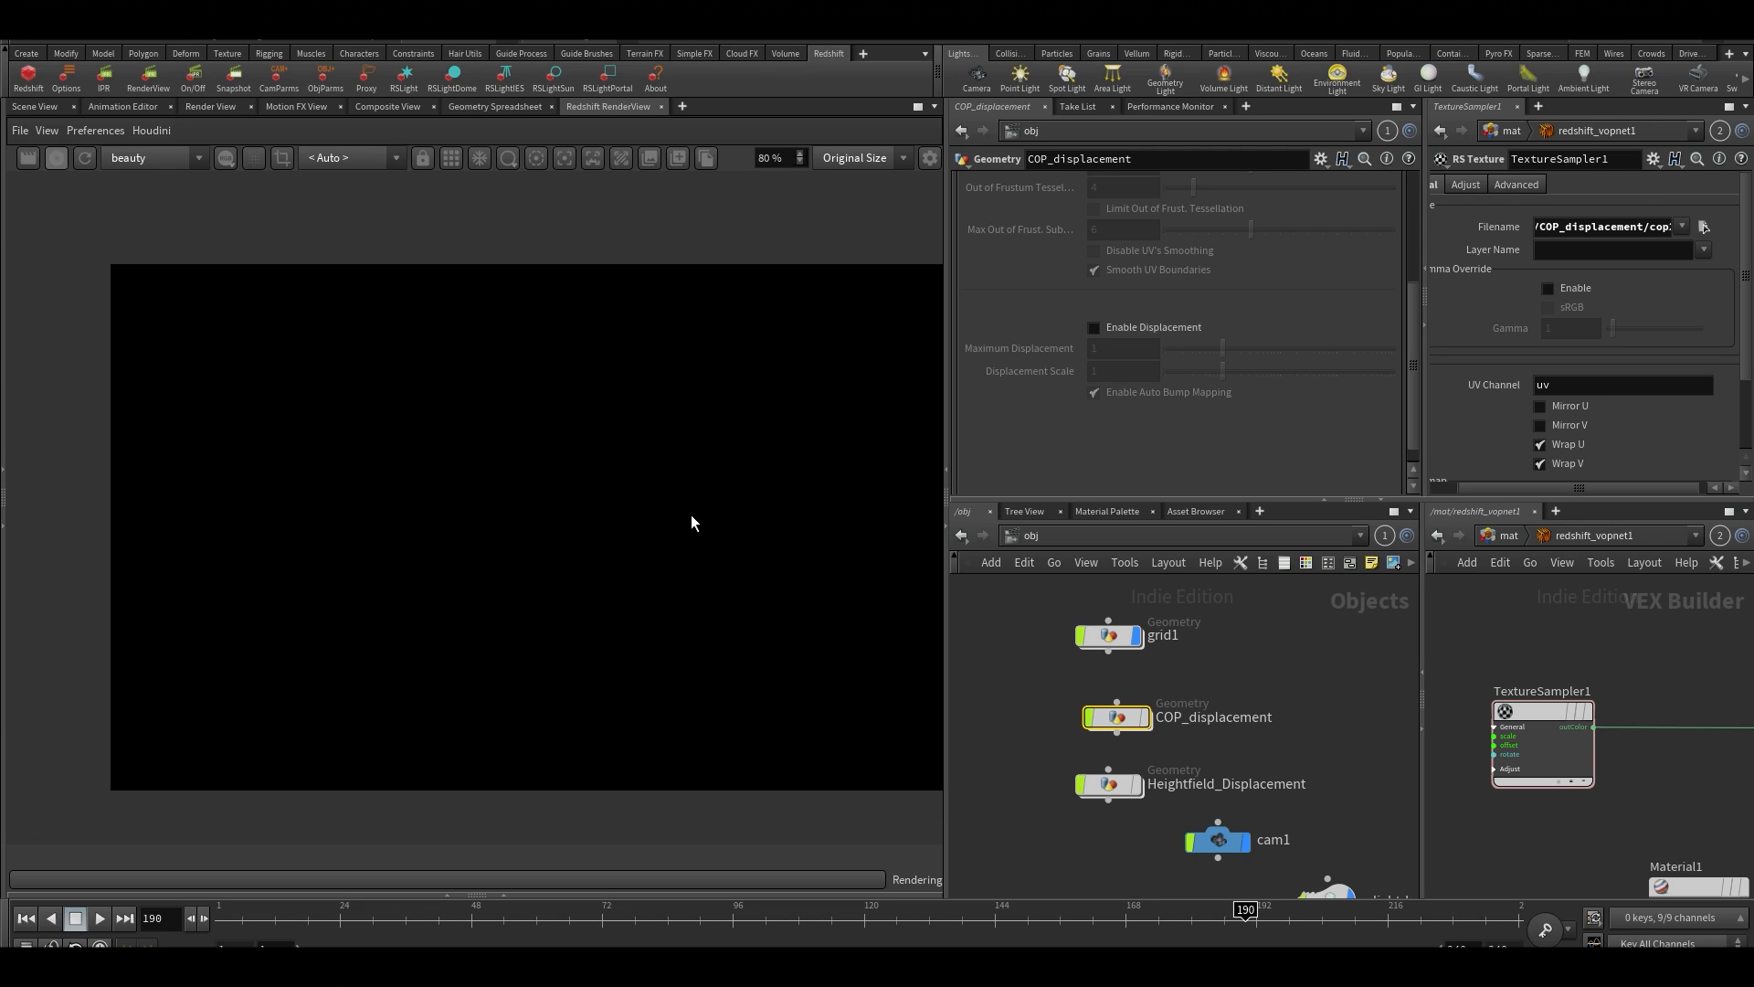
{"action": "scroll", "coordinate": [519, 508], "scroll_direction": "up", "scroll_amount": 1}
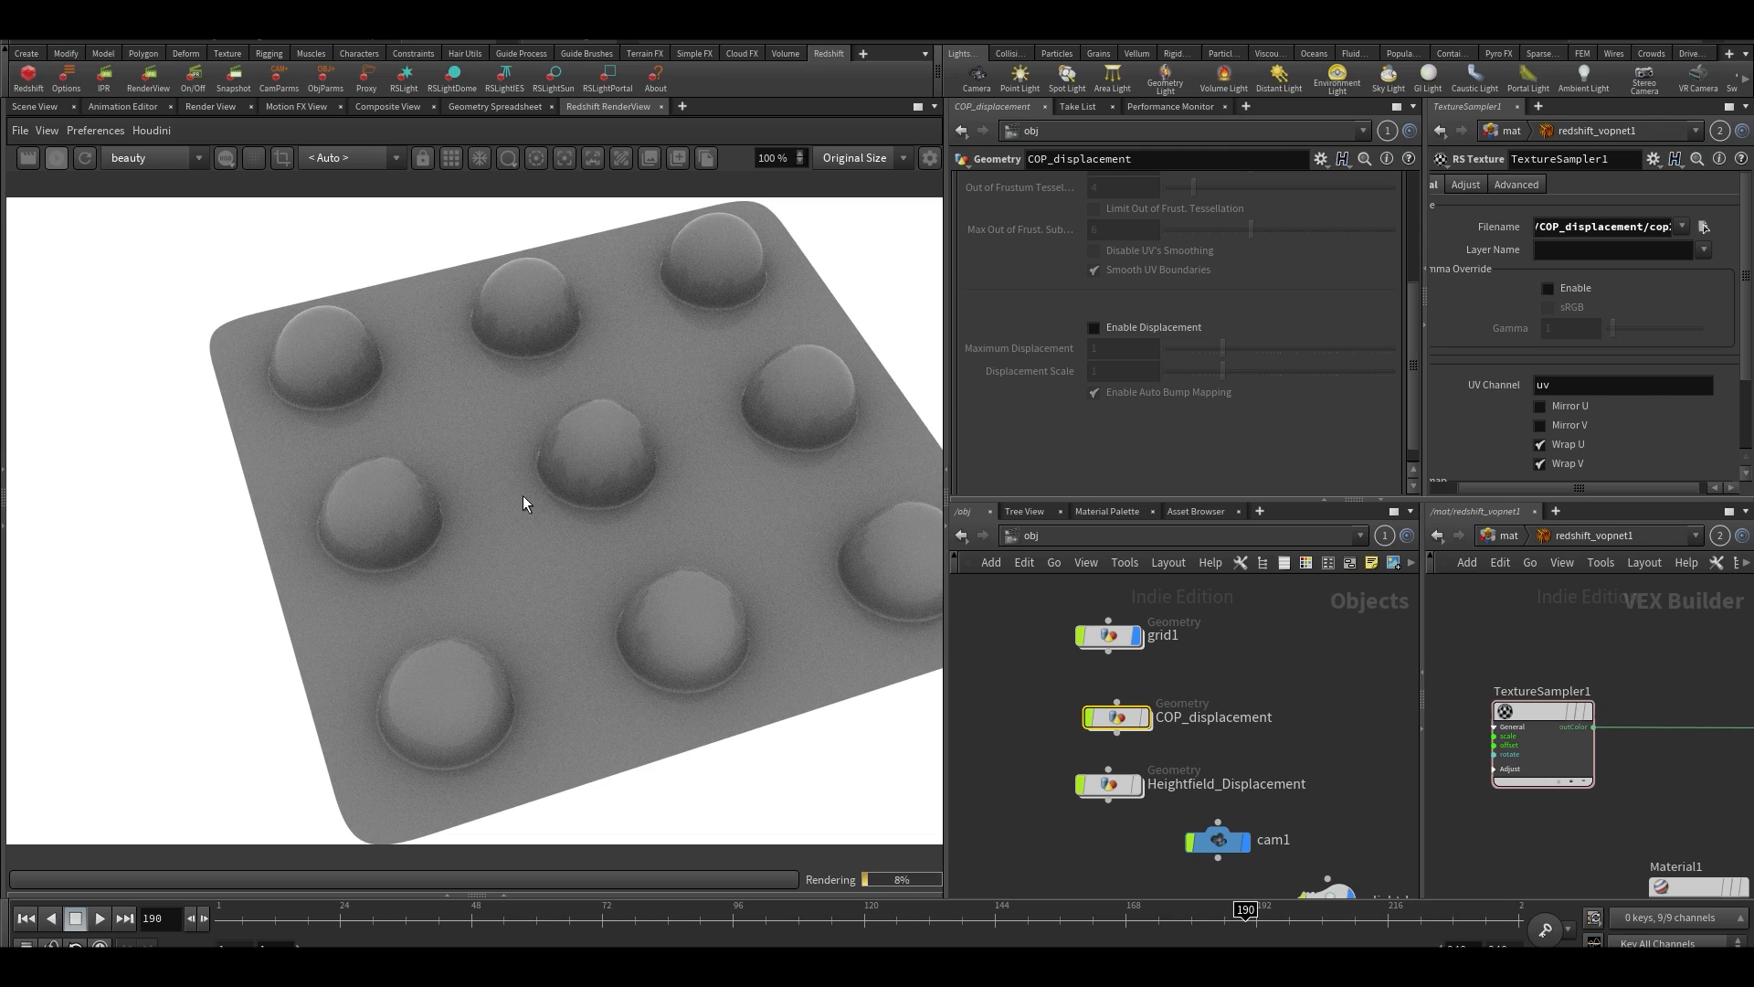
{"action": "scroll", "coordinate": [582, 503], "scroll_direction": "down", "scroll_amount": 1}
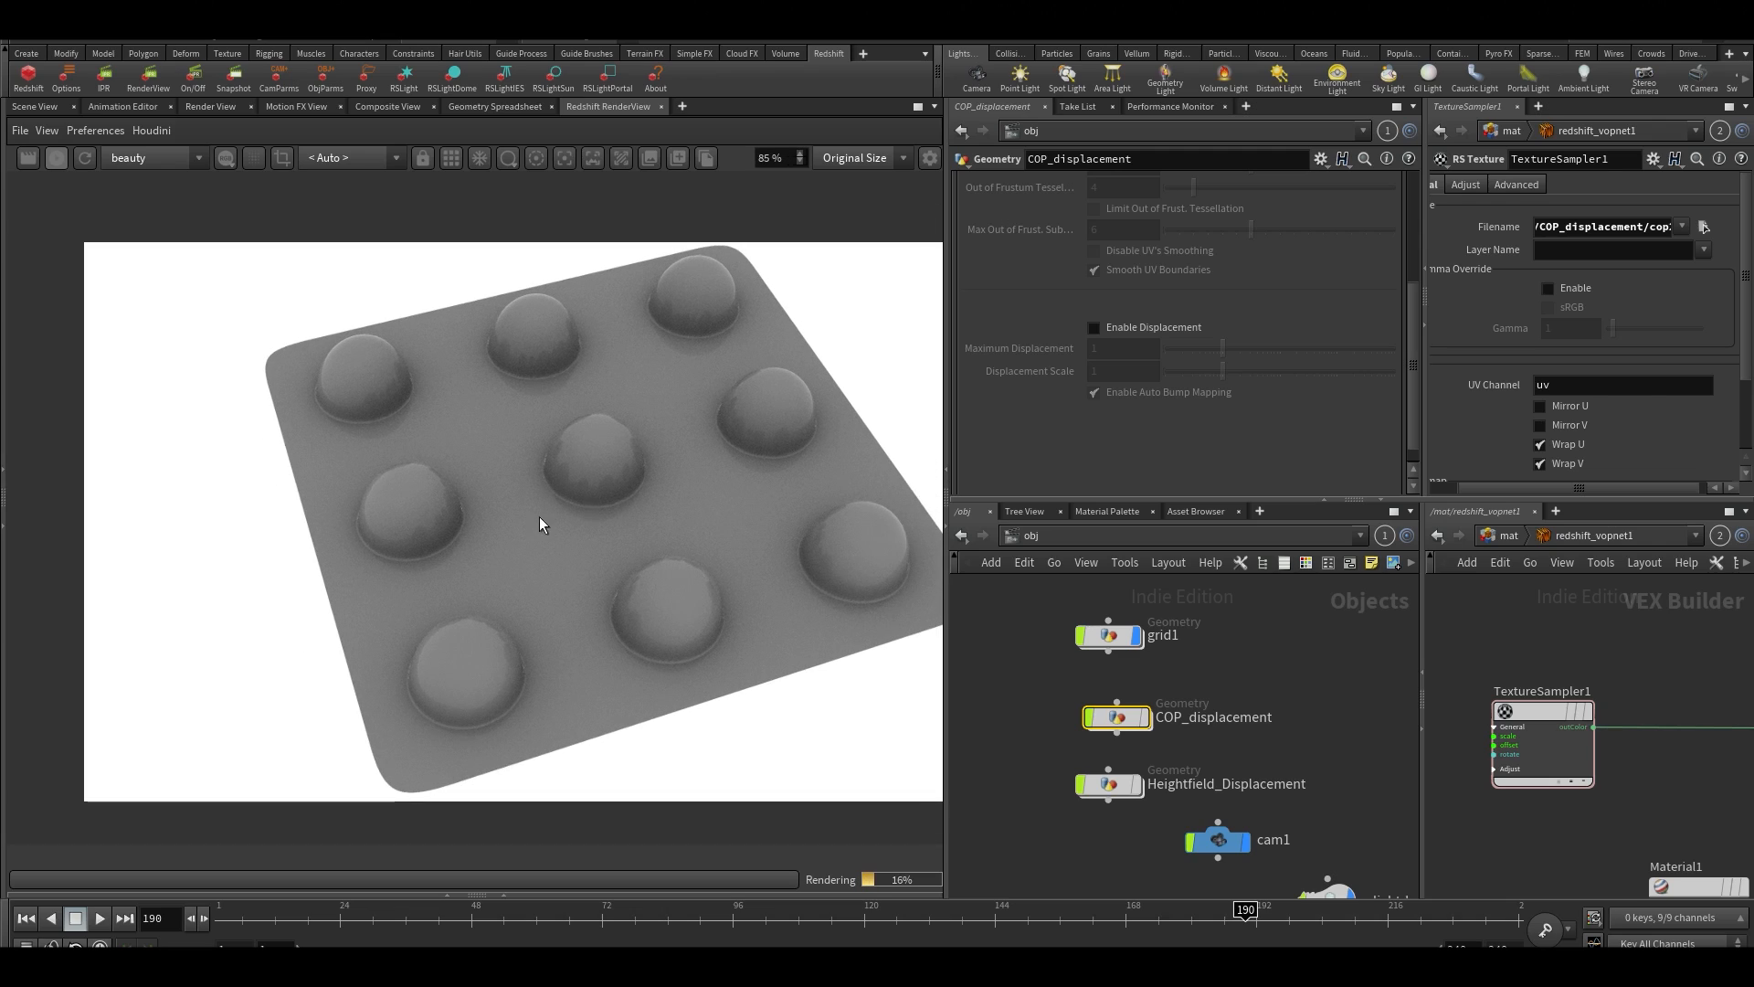
{"action": "left_click", "coordinate": [57, 158]}
{"action": "left_click", "coordinate": [33, 107]}
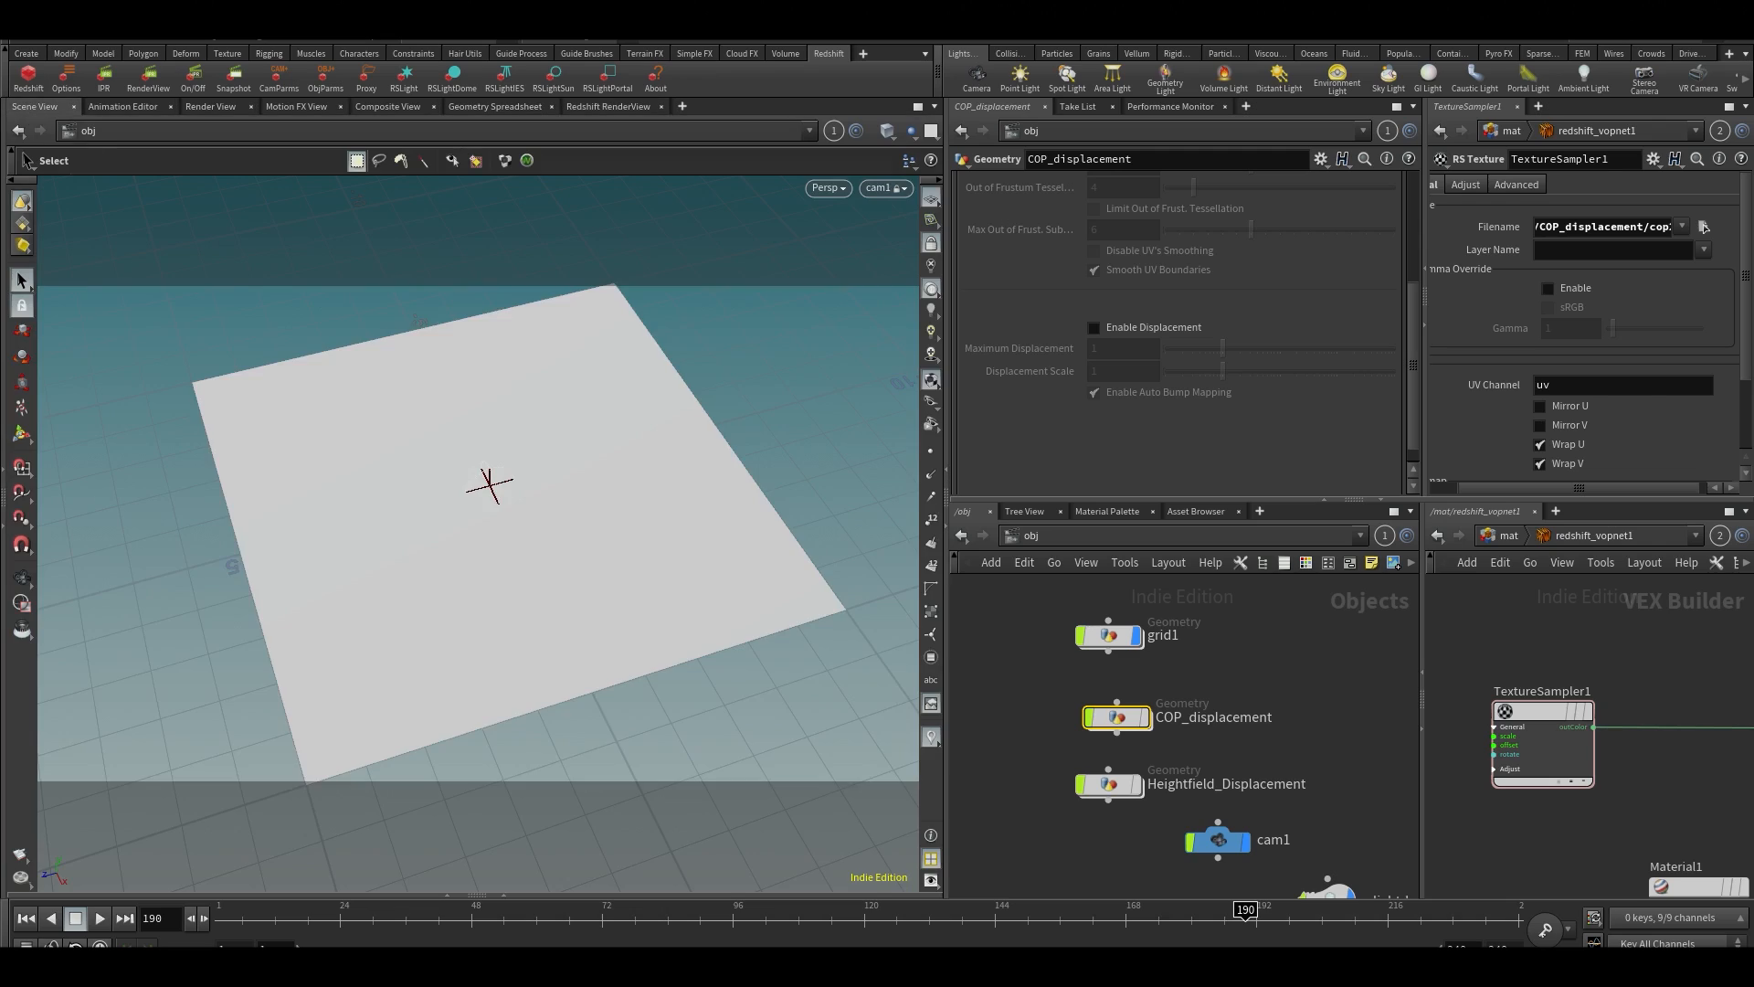
Align the COP_displacement node vertically with the grid1 and Heightfield_Displacement nodes in the object network
{"action": "middle_click_drag", "start_coordinate": [1011, 645], "coordinate": [968, 688]}
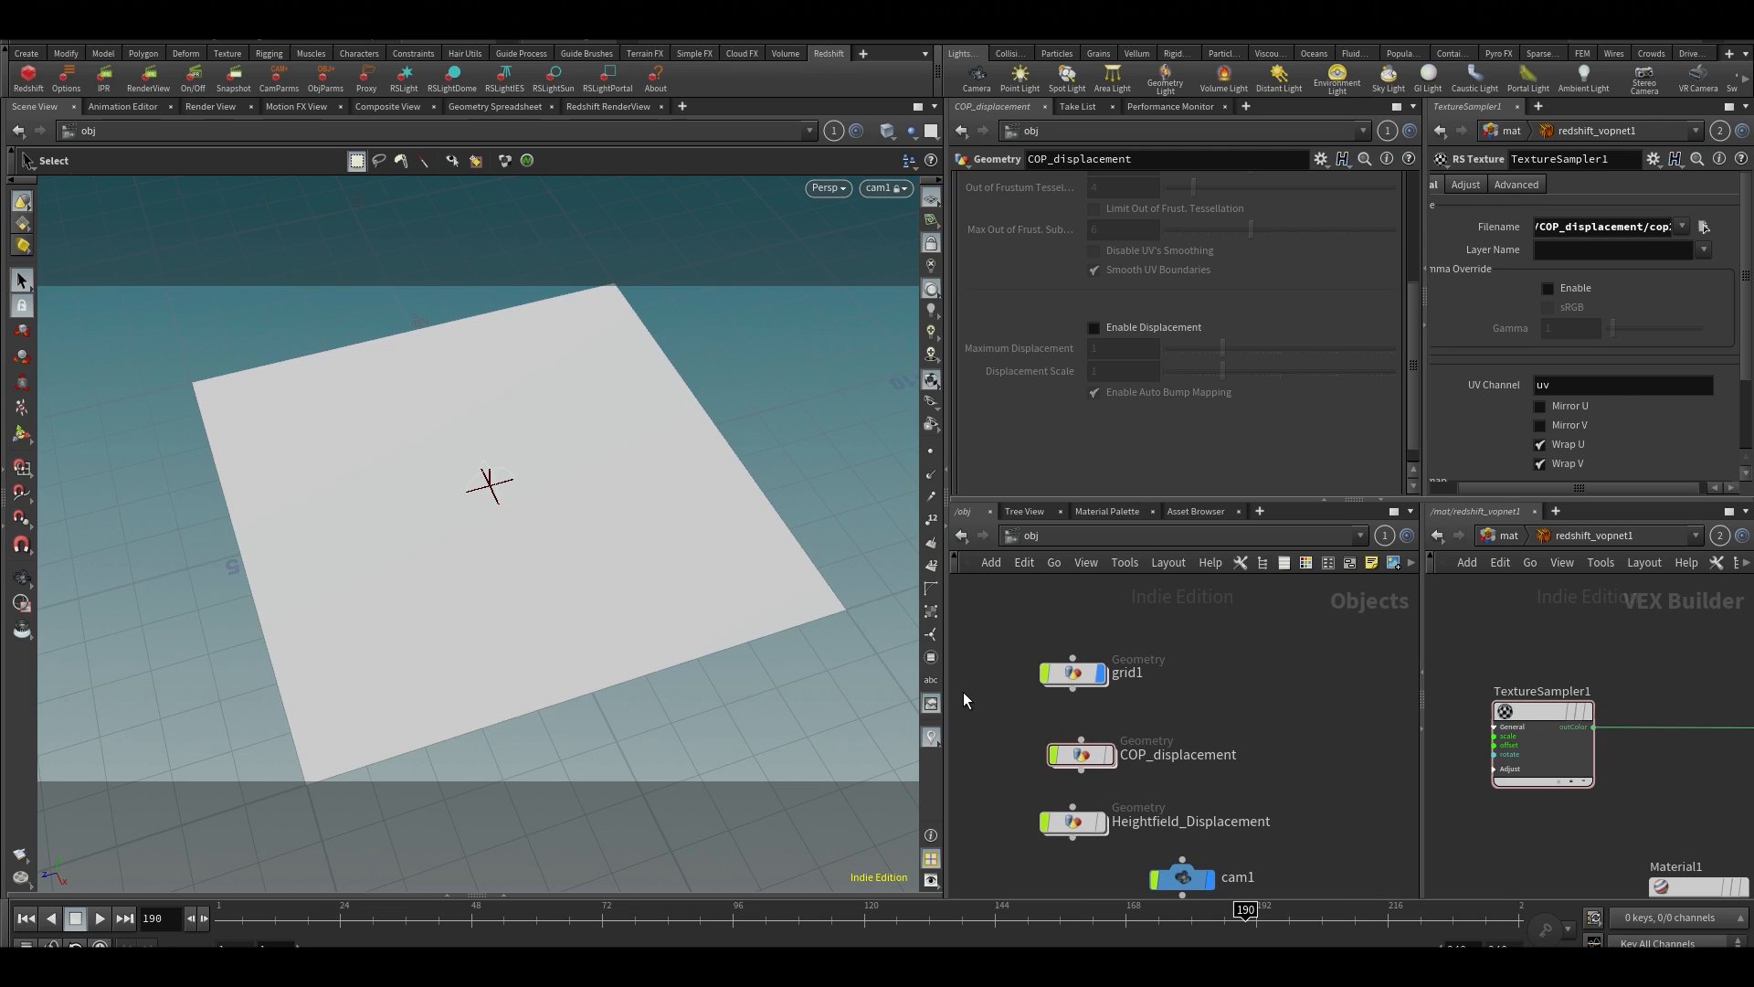
{"action": "middle_click_drag", "start_coordinate": [1227, 710], "coordinate": [1258, 709]}
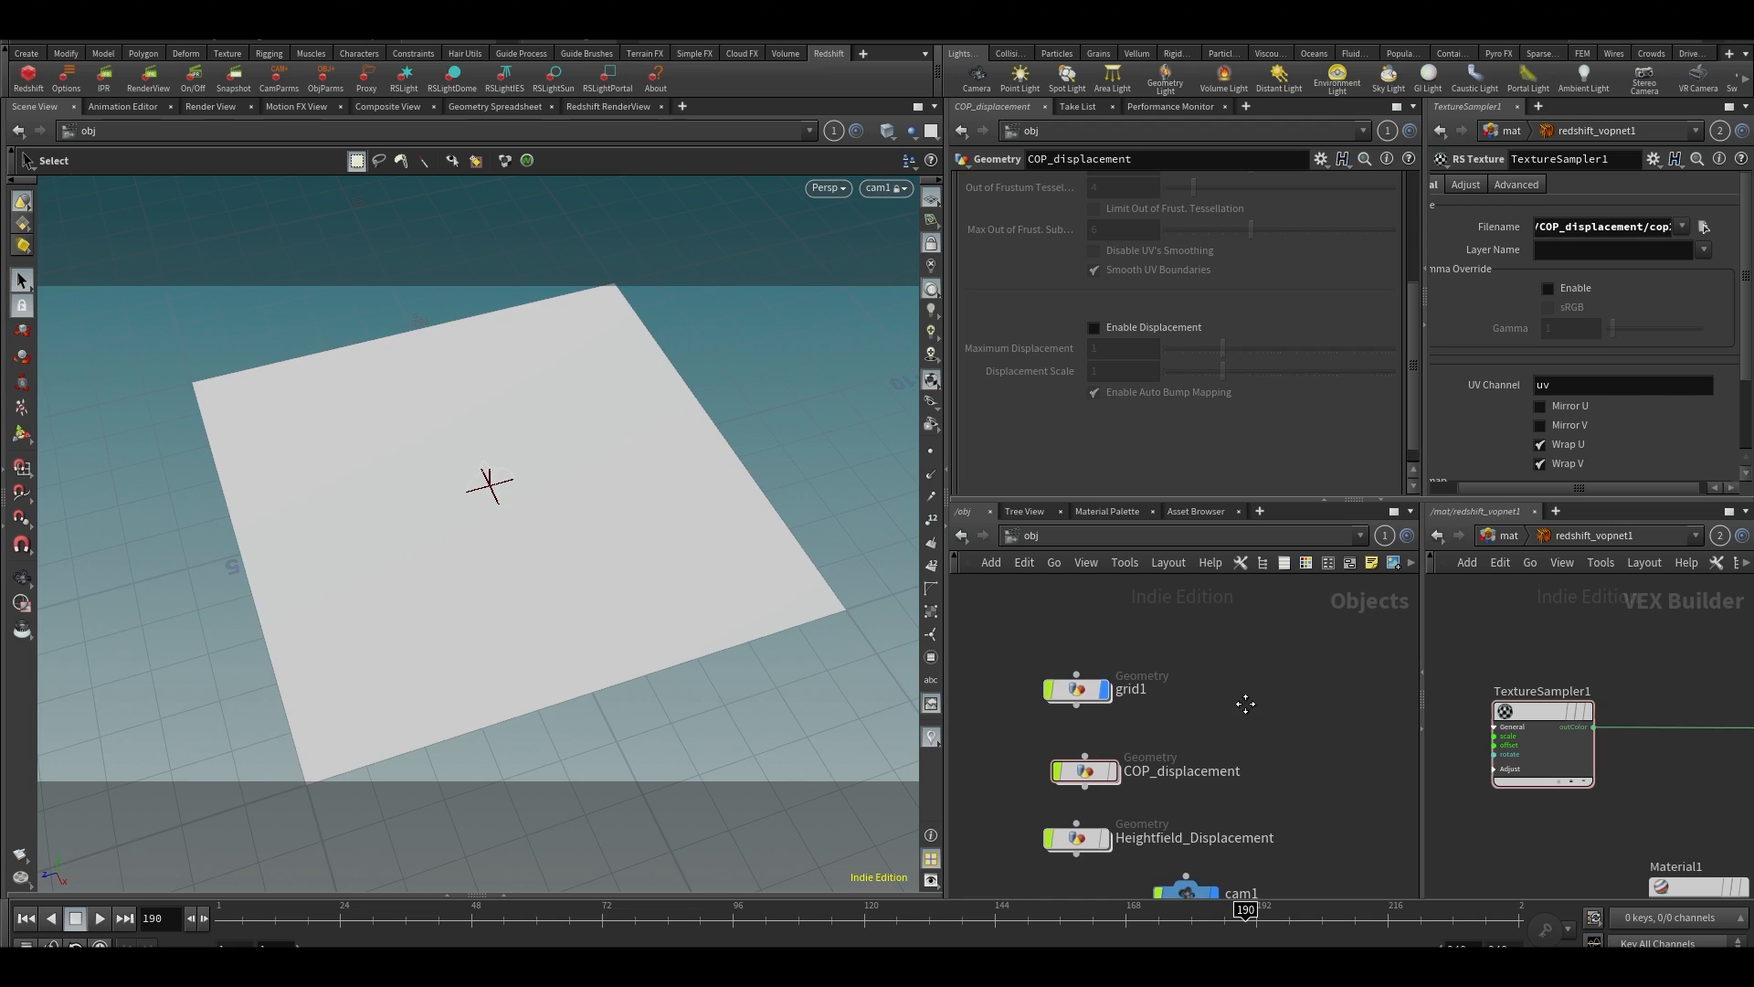
{"action": "left_click_drag", "start_coordinate": [1085, 772], "coordinate": [1077, 764]}
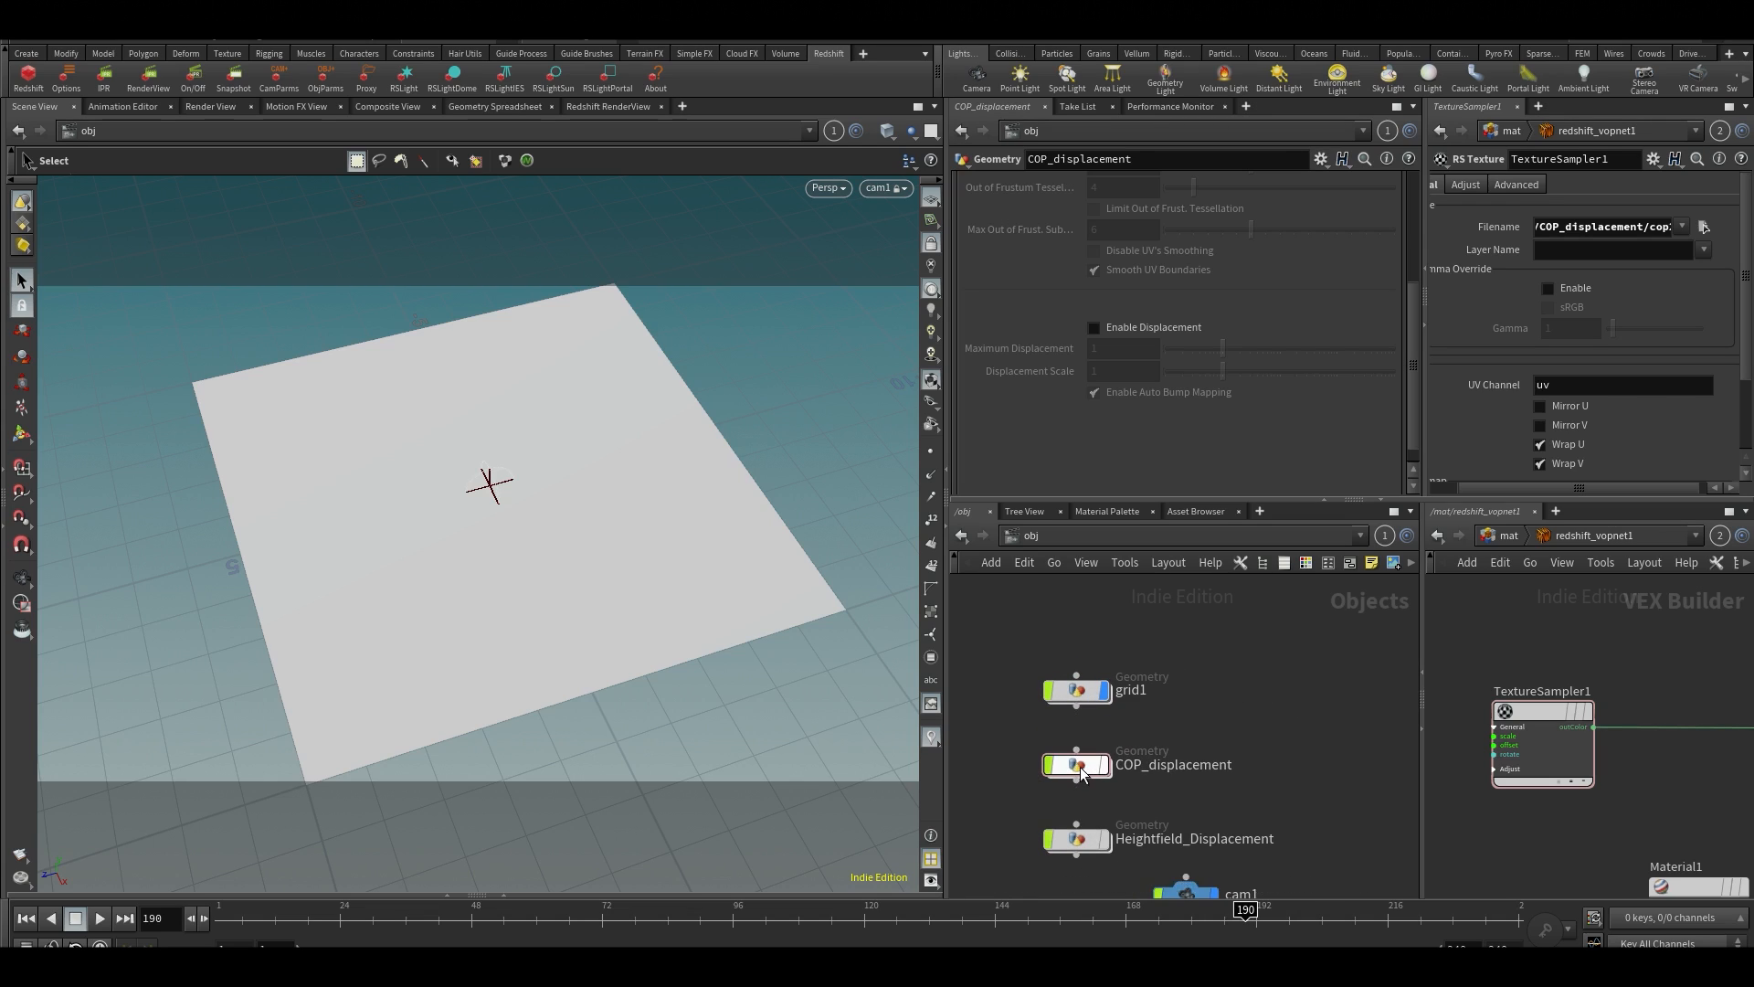
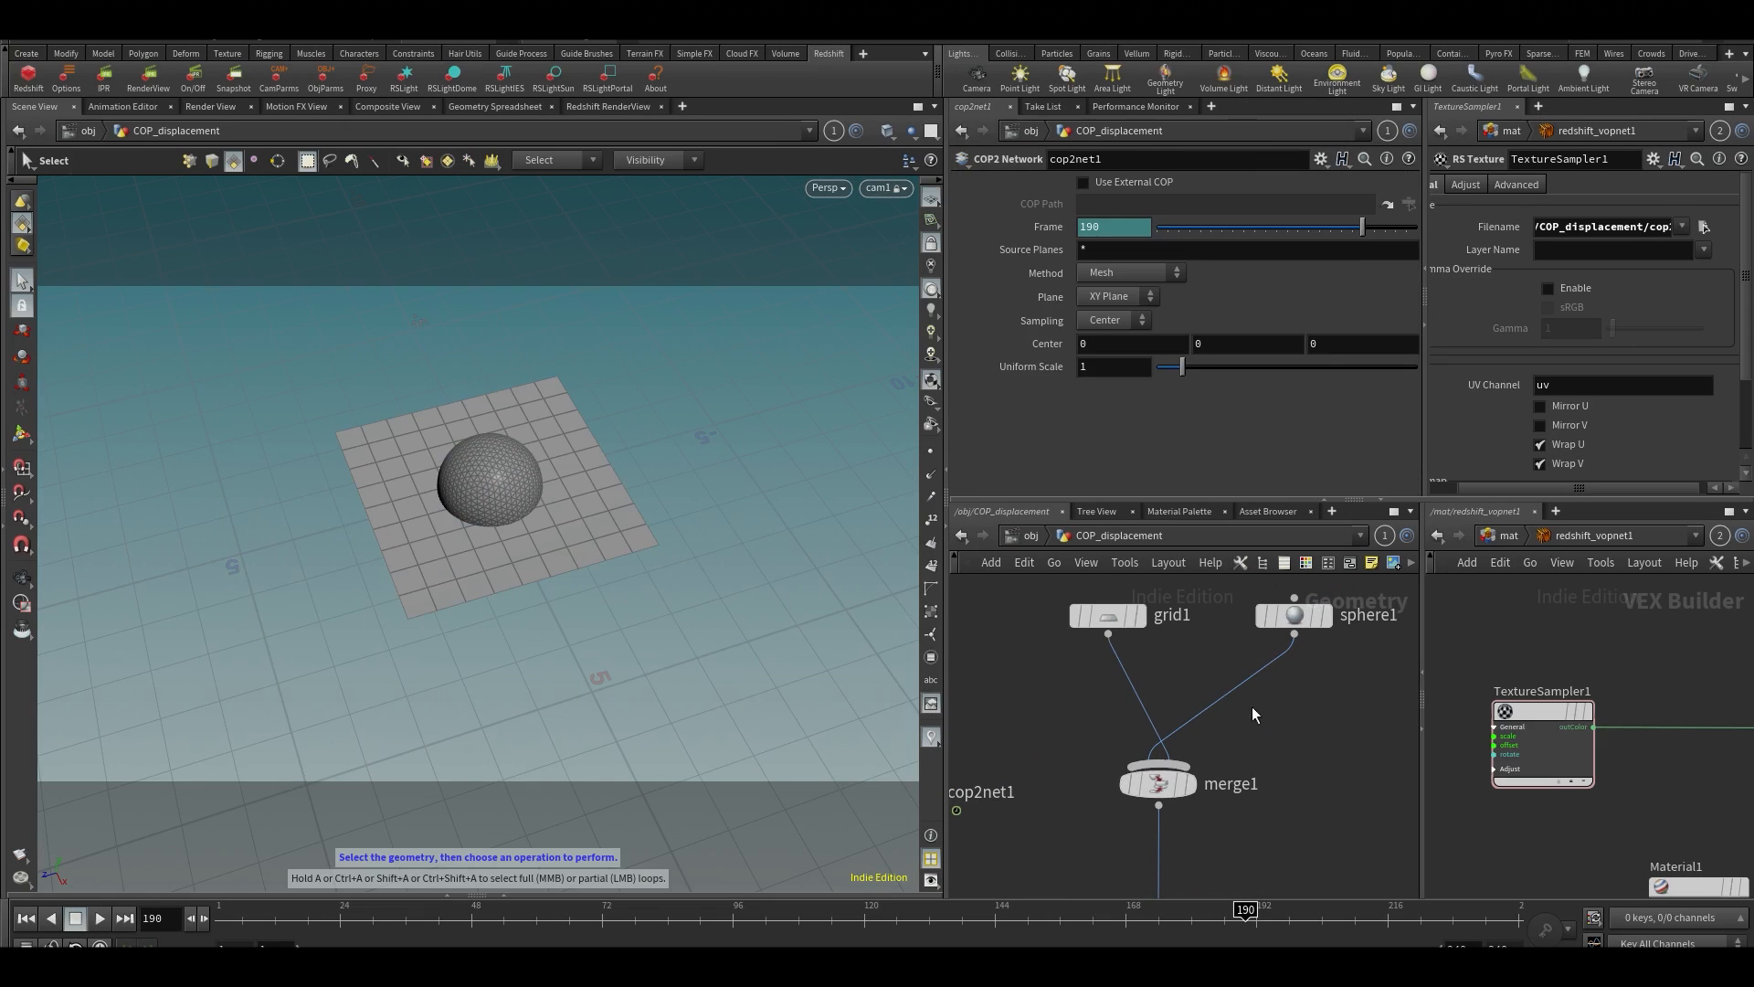
Insert a Color node on the wire between sphere1 and merge1, placed directly below the sphere
{"action": "key", "text": "Tab"}
{"action": "type", "text": "colr"}
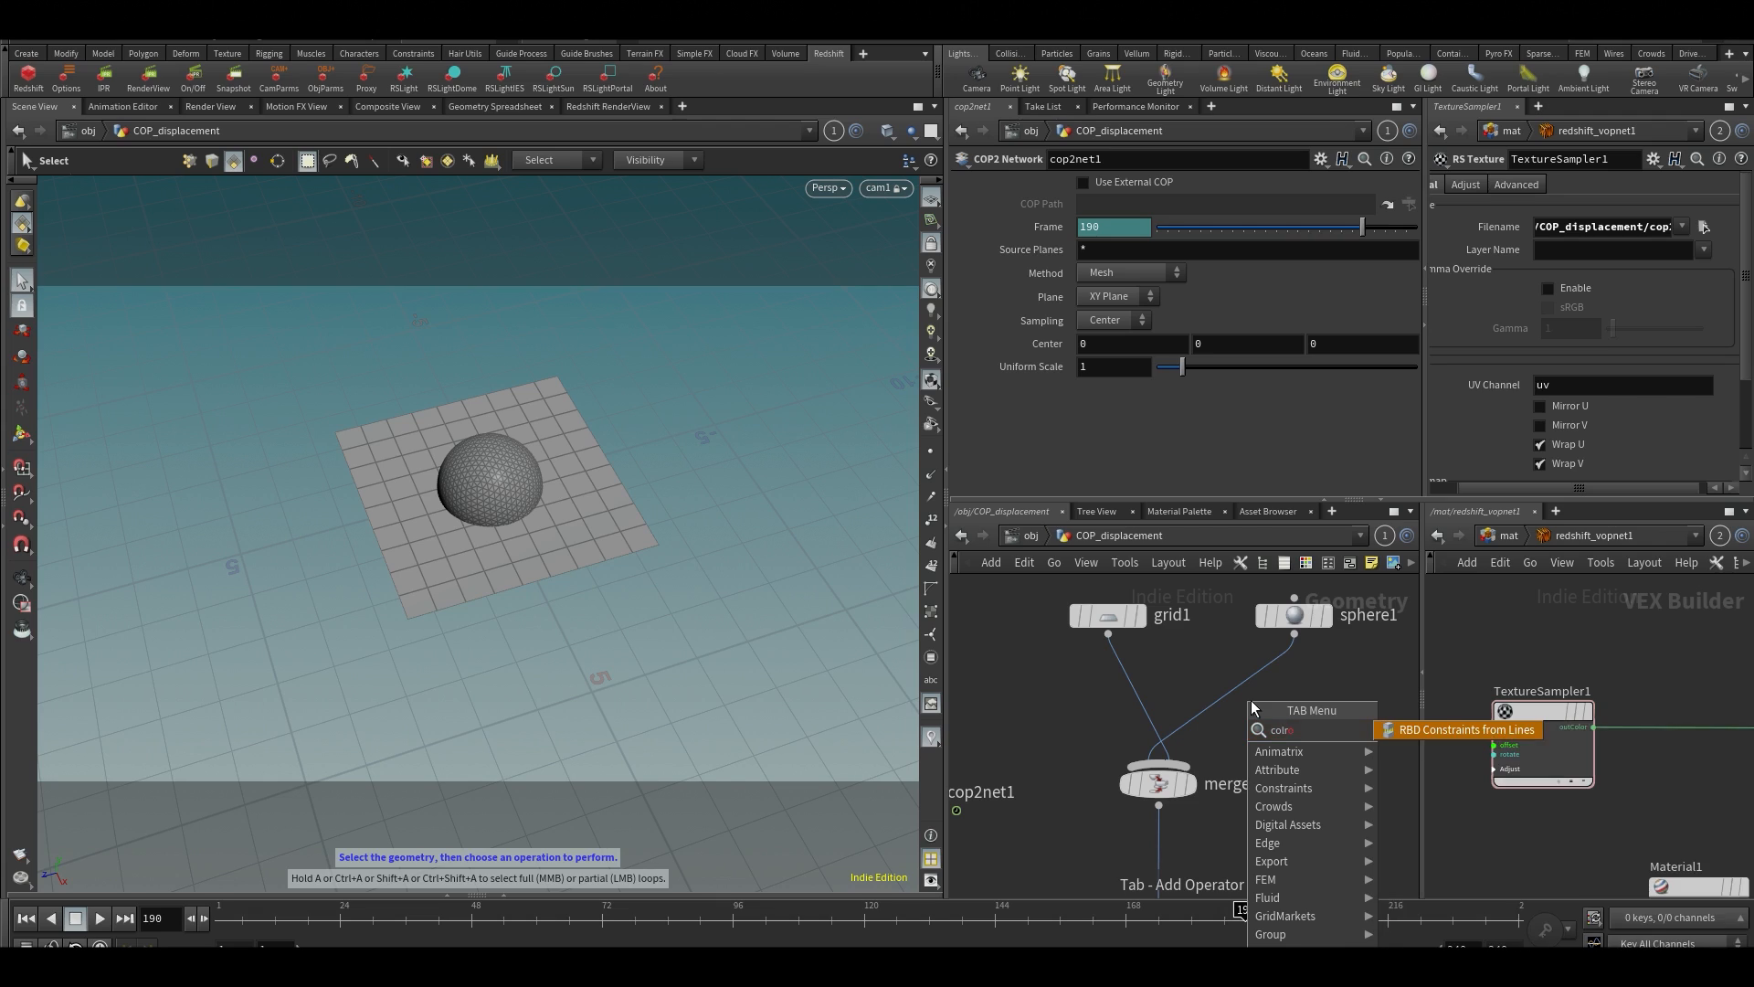
{"action": "key", "text": "BackSpace"}
{"action": "type", "text": "or"}
{"action": "scroll", "coordinate": [1252, 702], "scroll_direction": "up", "scroll_amount": 4}
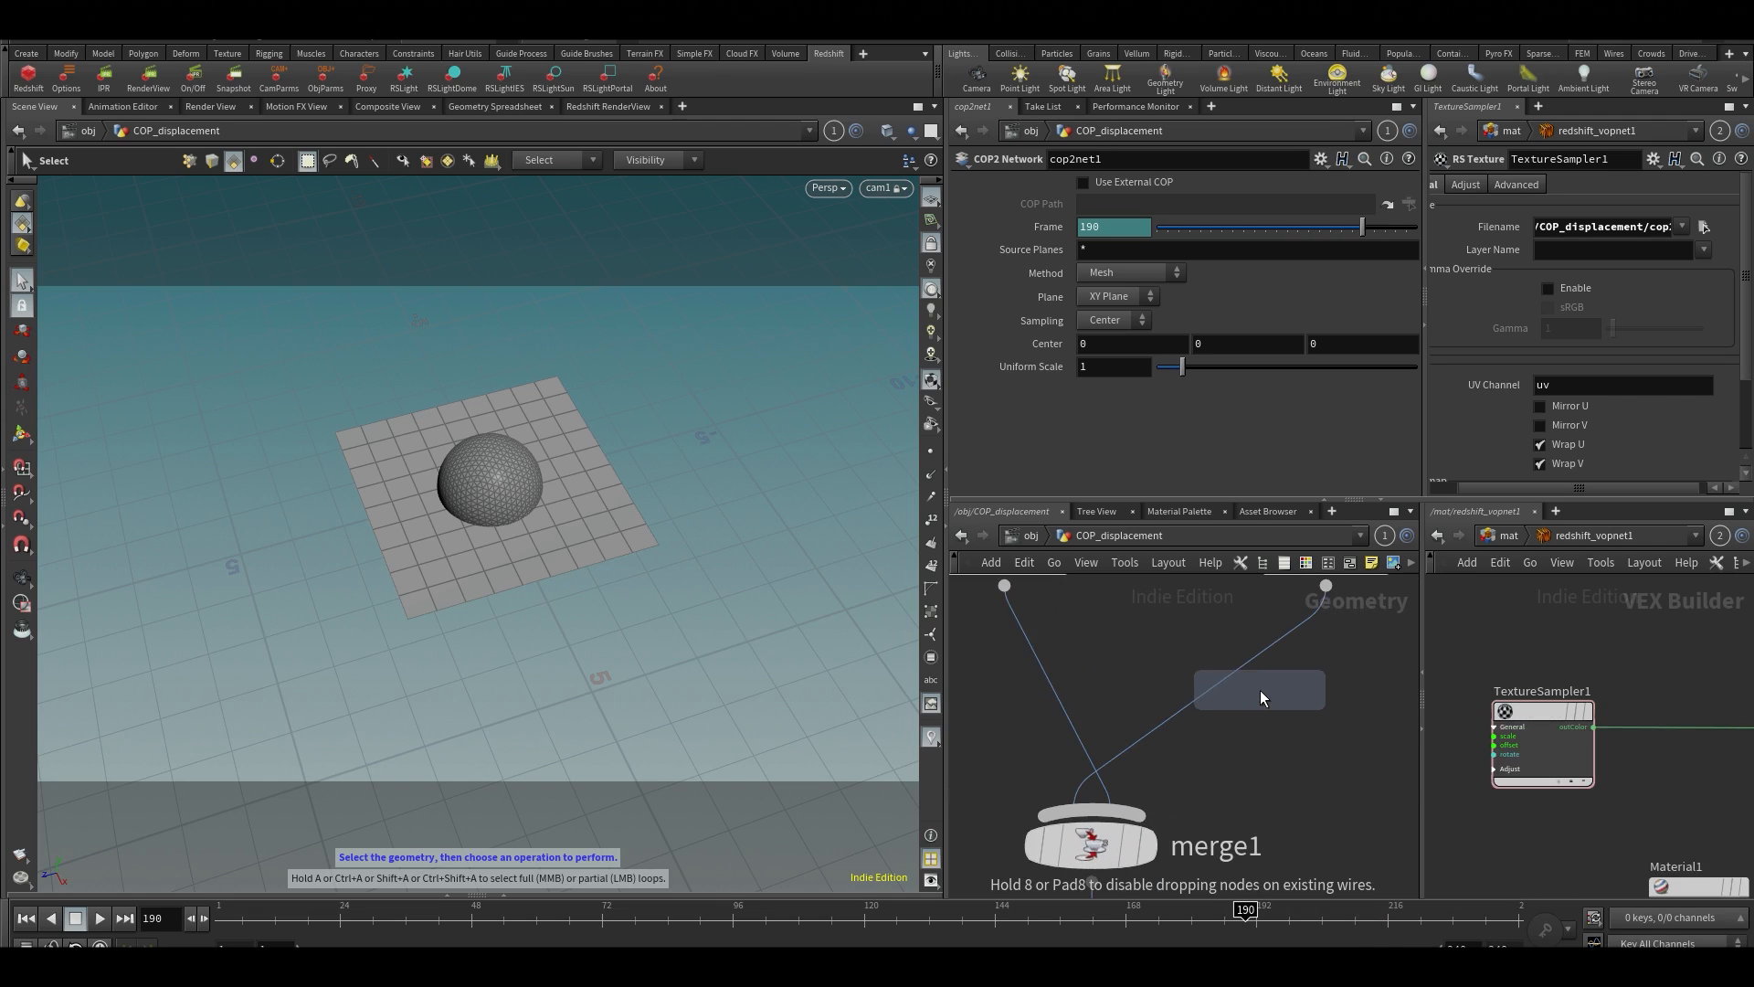
{"action": "left_click", "coordinate": [1291, 703]}
{"action": "mouse_move", "coordinate": [1291, 697]}
{"action": "left_mouse_down"}
{"action": "mouse_move", "coordinate": [1234, 678]}
{"action": "mouse_move", "coordinate": [1316, 695]}
{"action": "left_mouse_up"}
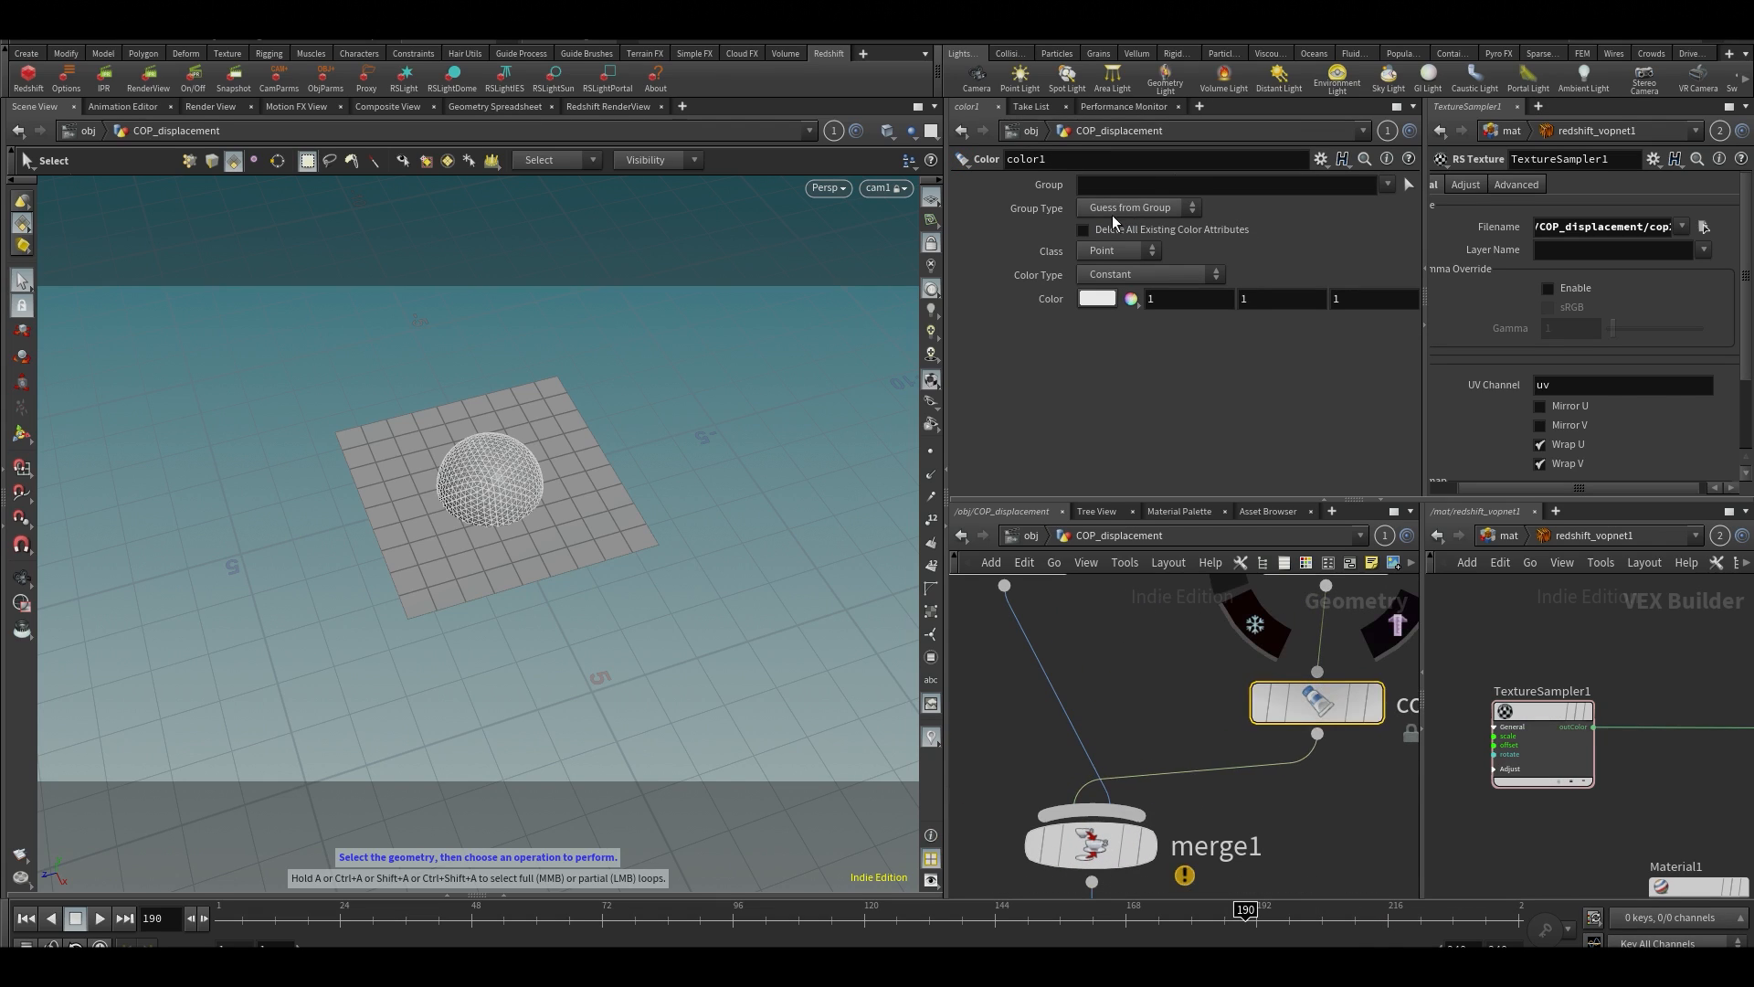
Set the sphere's Color node to pure red with the values 1, 0, 0
{"action": "left_click_drag", "start_coordinate": [1296, 310], "coordinate": [1089, 307]}
{"action": "type", "text": "0"}
{"action": "key", "text": "Tab"}
{"action": "type", "text": "0"}
{"action": "key", "text": "Return"}
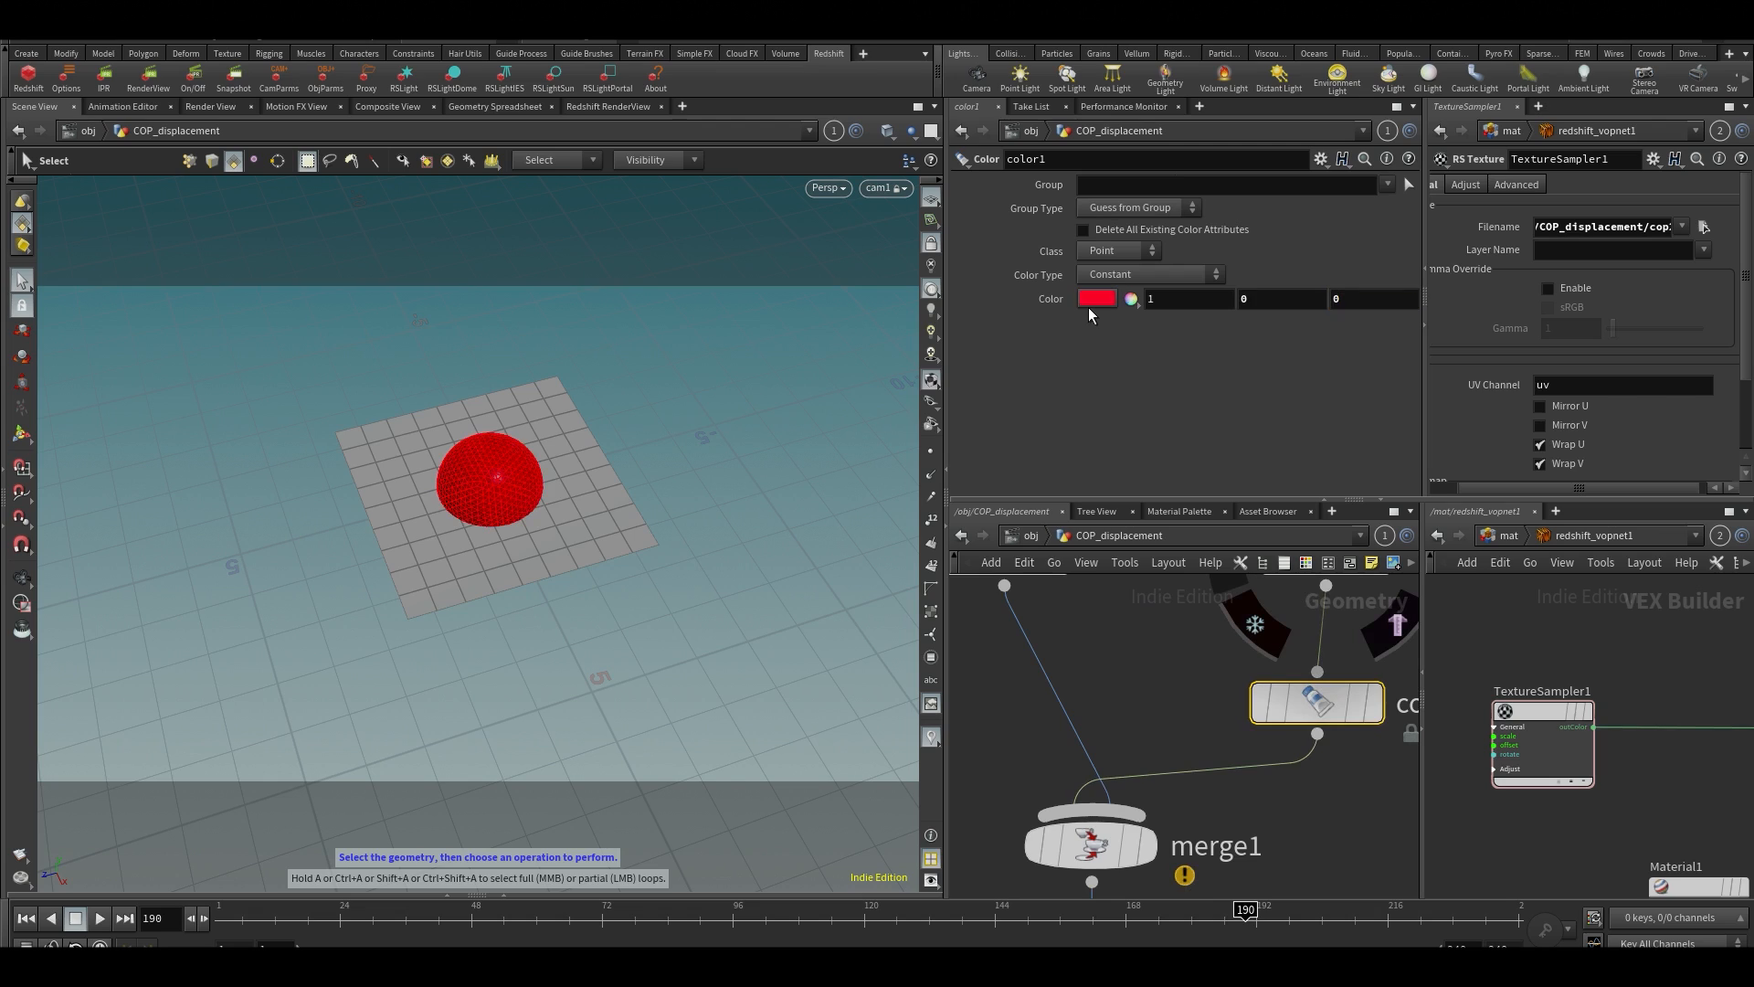
Duplicate the red Color node and insert the copy on the wire between grid1 and merge1
{"action": "left_click", "coordinate": [1109, 680]}
{"action": "left_click", "coordinate": [1317, 672]}
{"action": "left_click", "coordinate": [1231, 616]}
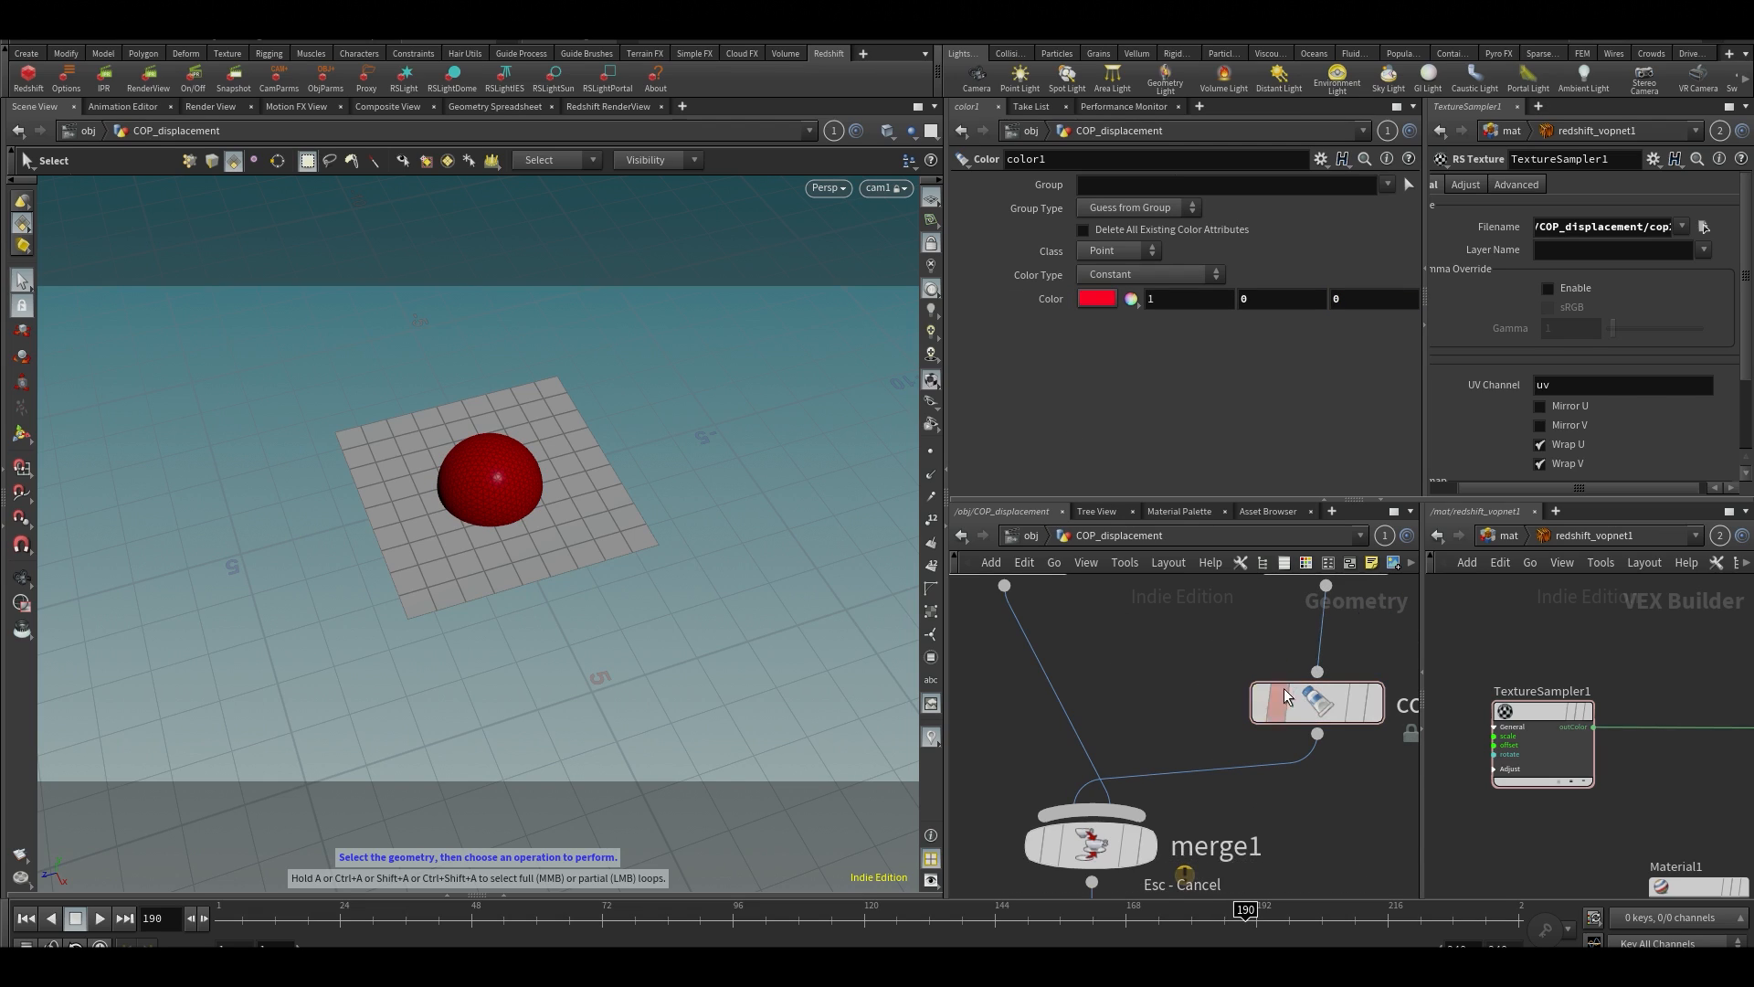
{"action": "left_click", "coordinate": [1302, 702]}
{"action": "key", "text": "ctrl+v"}
{"action": "left_click_drag", "start_coordinate": [1138, 663], "coordinate": [1044, 708]}
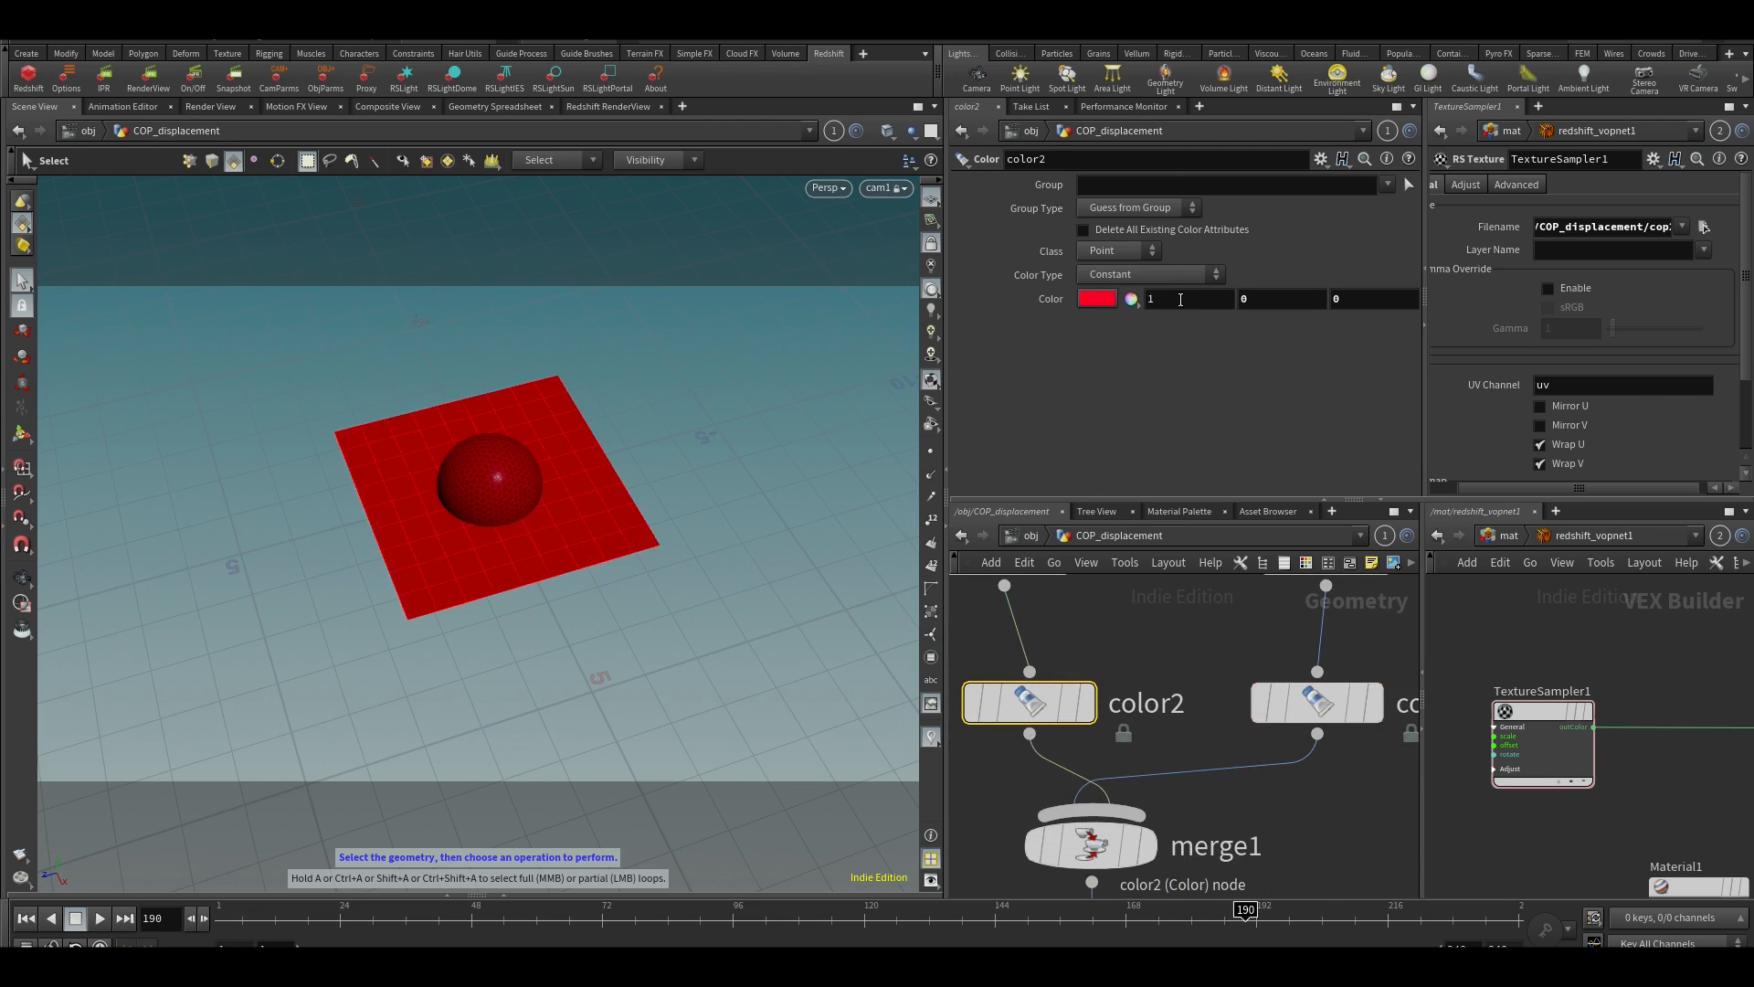
Set the color of color2, the grid's Color node, to pure green with the values 0, 1, 0
{"action": "left_click", "coordinate": [1180, 300]}
{"action": "type", "text": "0"}
{"action": "key", "text": "Tab"}
{"action": "type", "text": "1"}
{"action": "key", "text": "Return"}
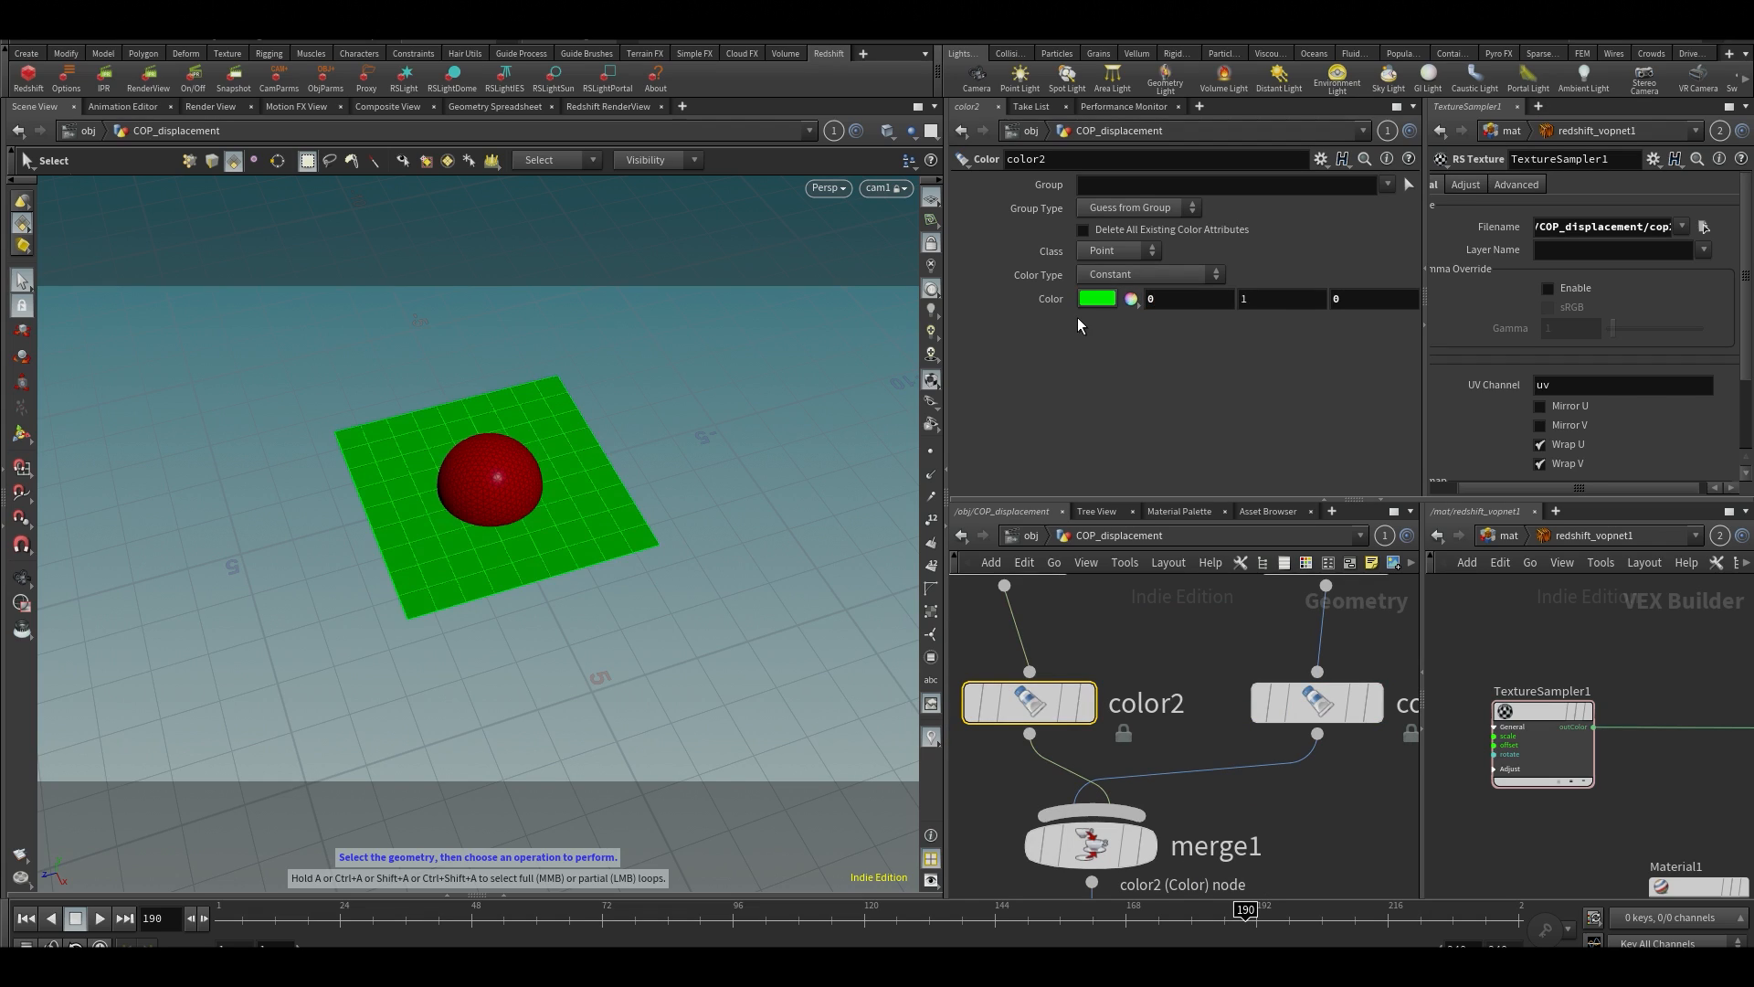
{"action": "left_click", "coordinate": [1358, 853]}
Enter cop2net1 and go inside vopcop2gen1 to reach its VOP network
{"action": "scroll", "coordinate": [1359, 832], "scroll_direction": "down", "scroll_amount": 3}
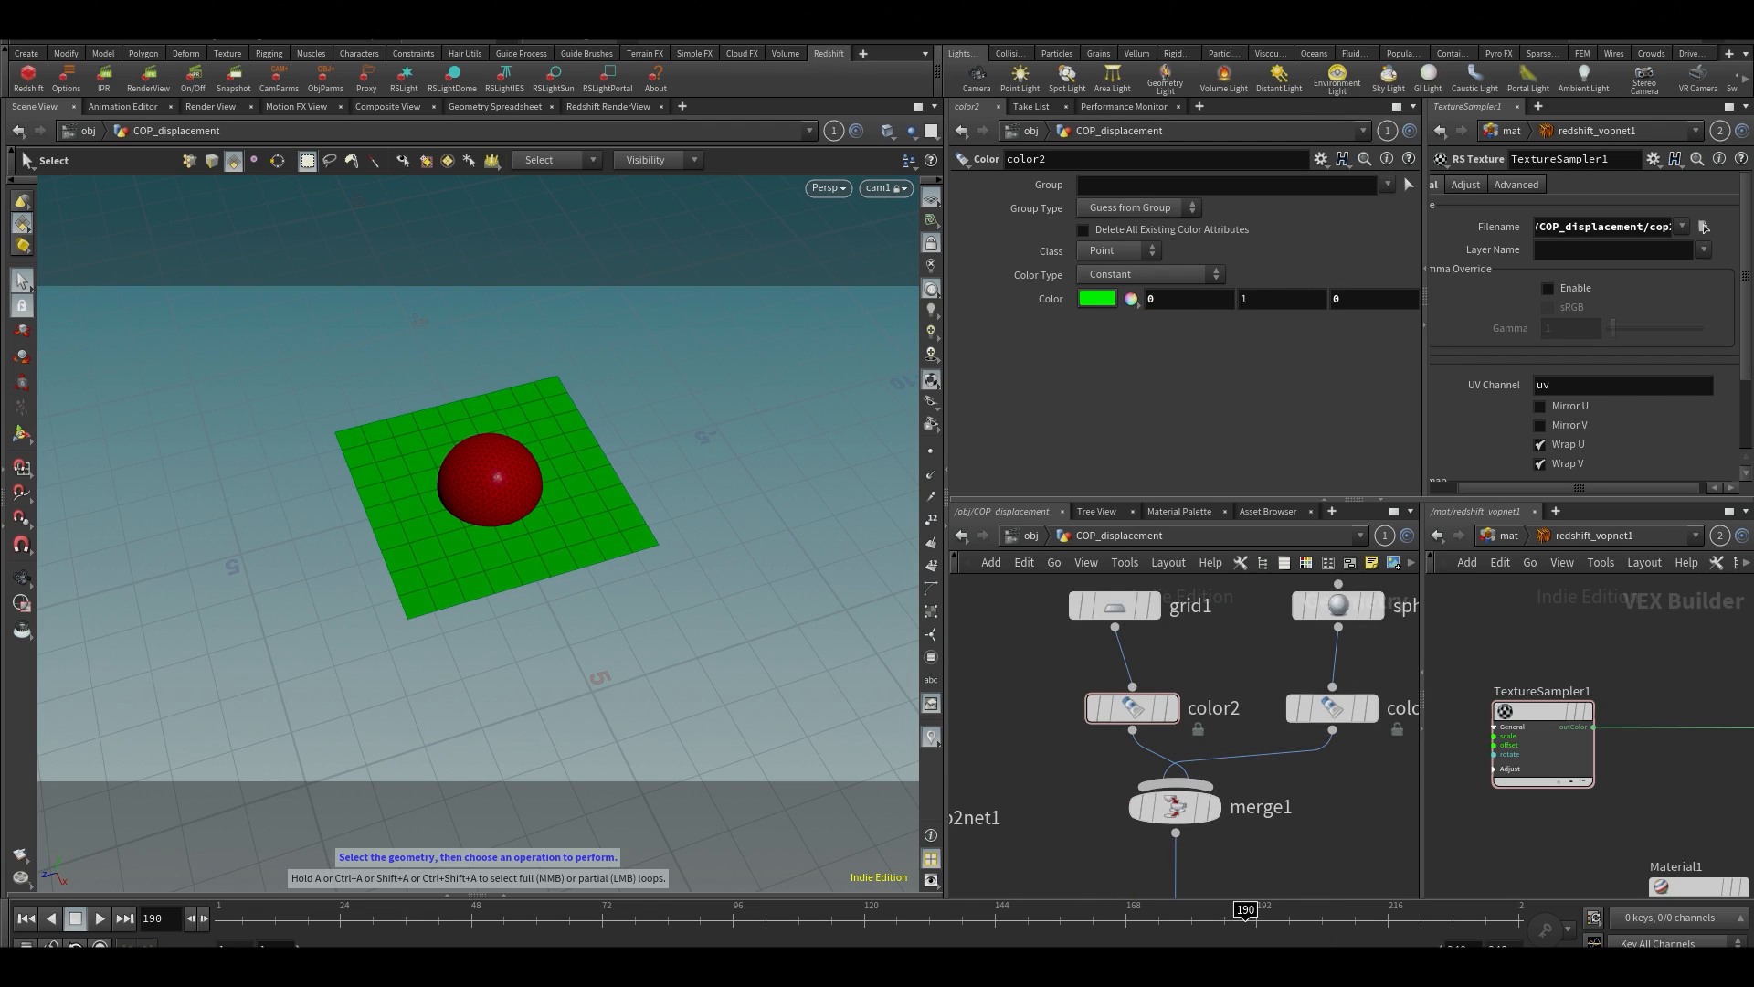
{"action": "middle_click_drag", "start_coordinate": [1068, 894], "coordinate": [1257, 836]}
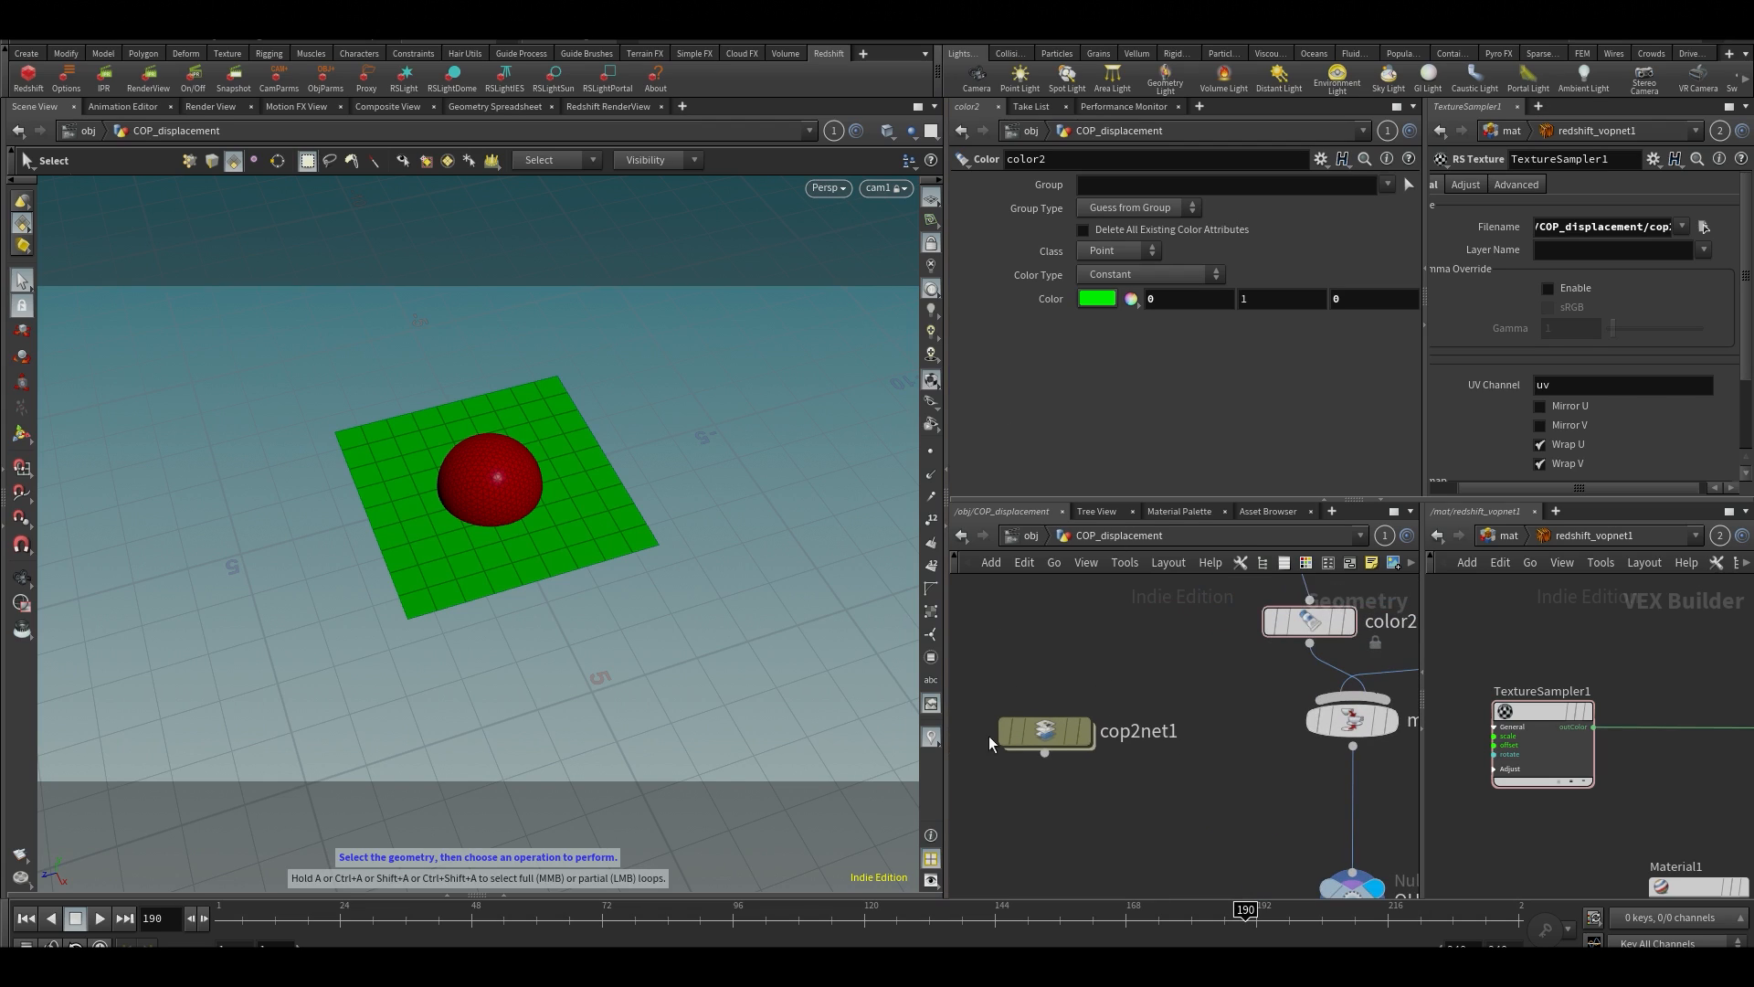
{"action": "left_click", "coordinate": [1055, 744]}
{"action": "double_click", "coordinate": [1066, 725]}
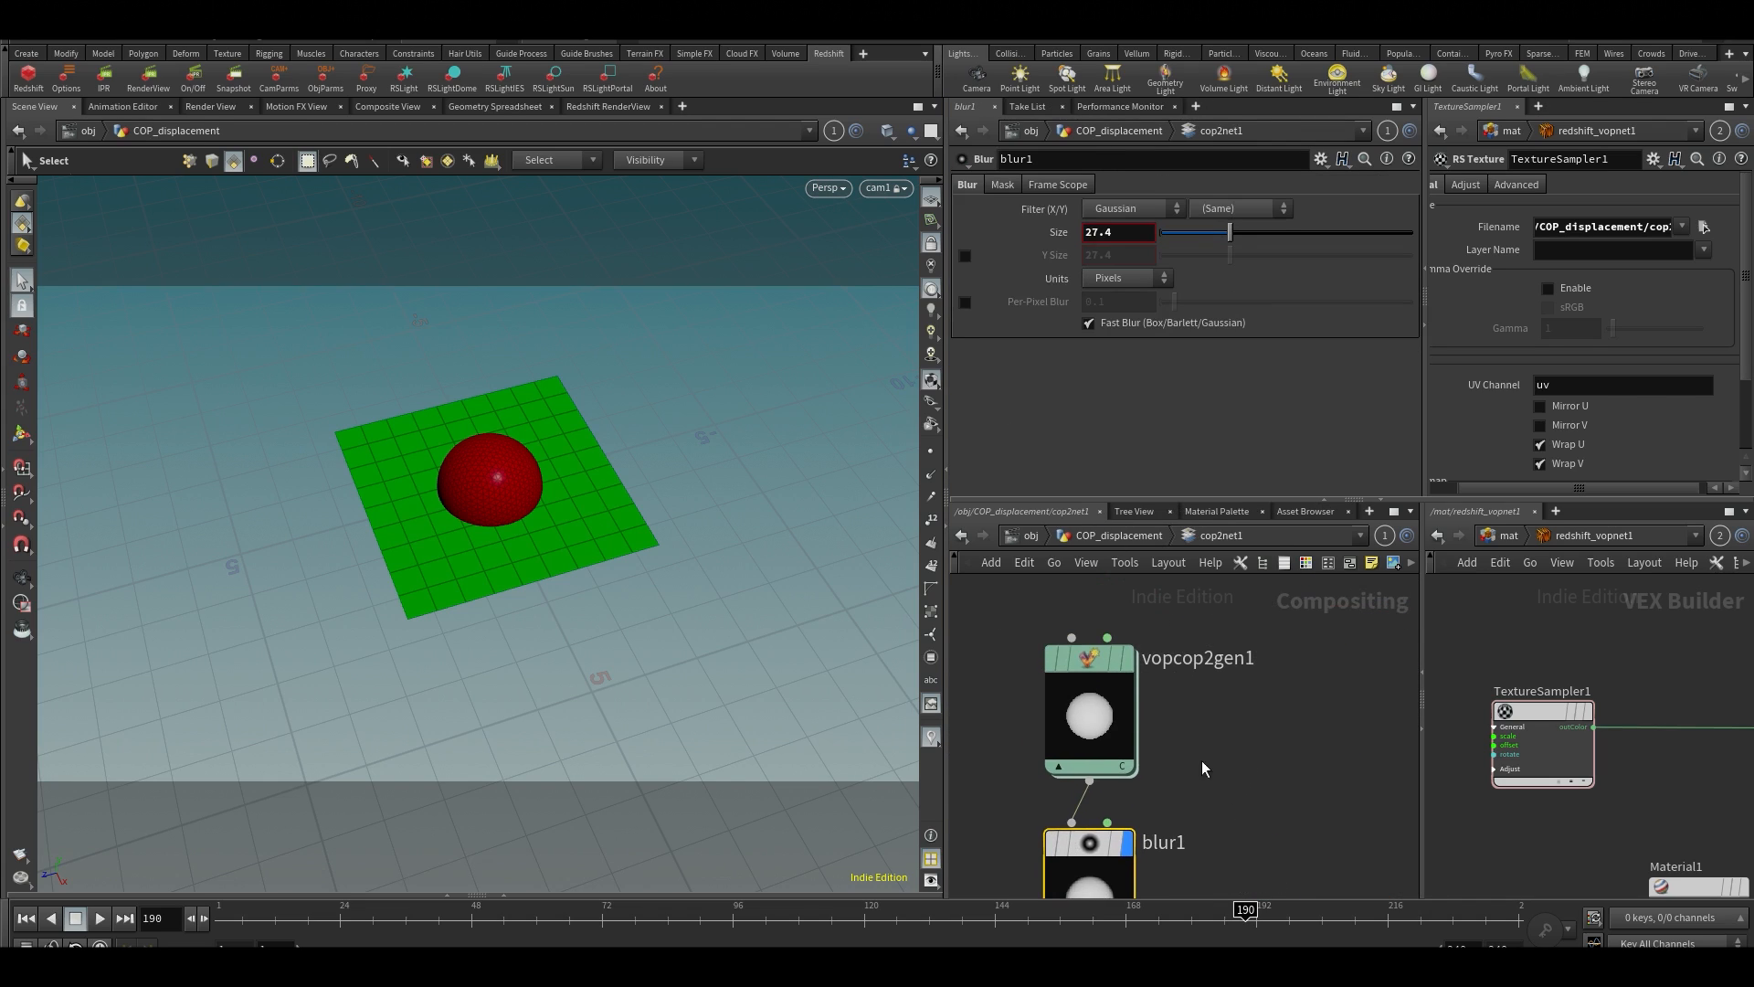
{"action": "left_click", "coordinate": [1104, 712]}
{"action": "double_click", "coordinate": [1105, 712]}
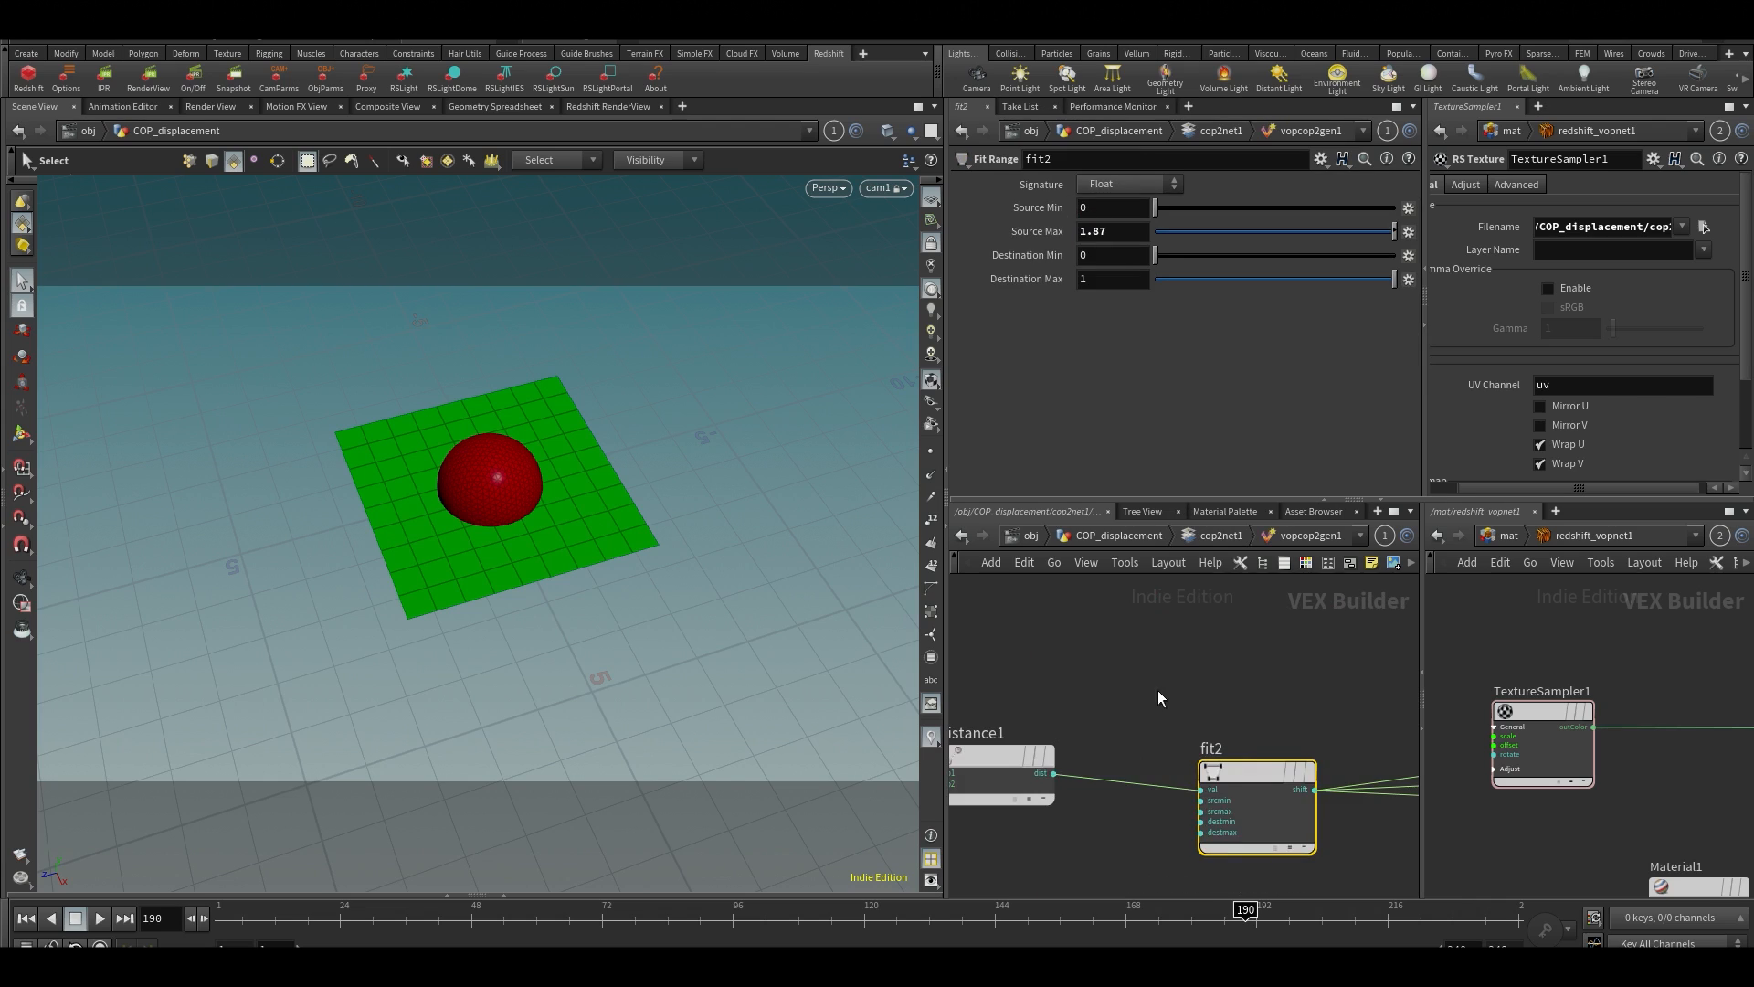
Add a Primitive Attribute node to the VOP network and place it above intersect1
{"action": "scroll", "coordinate": [1160, 691], "scroll_direction": "down", "scroll_amount": 3}
{"action": "middle_click_drag", "start_coordinate": [1162, 671], "coordinate": [1319, 709]}
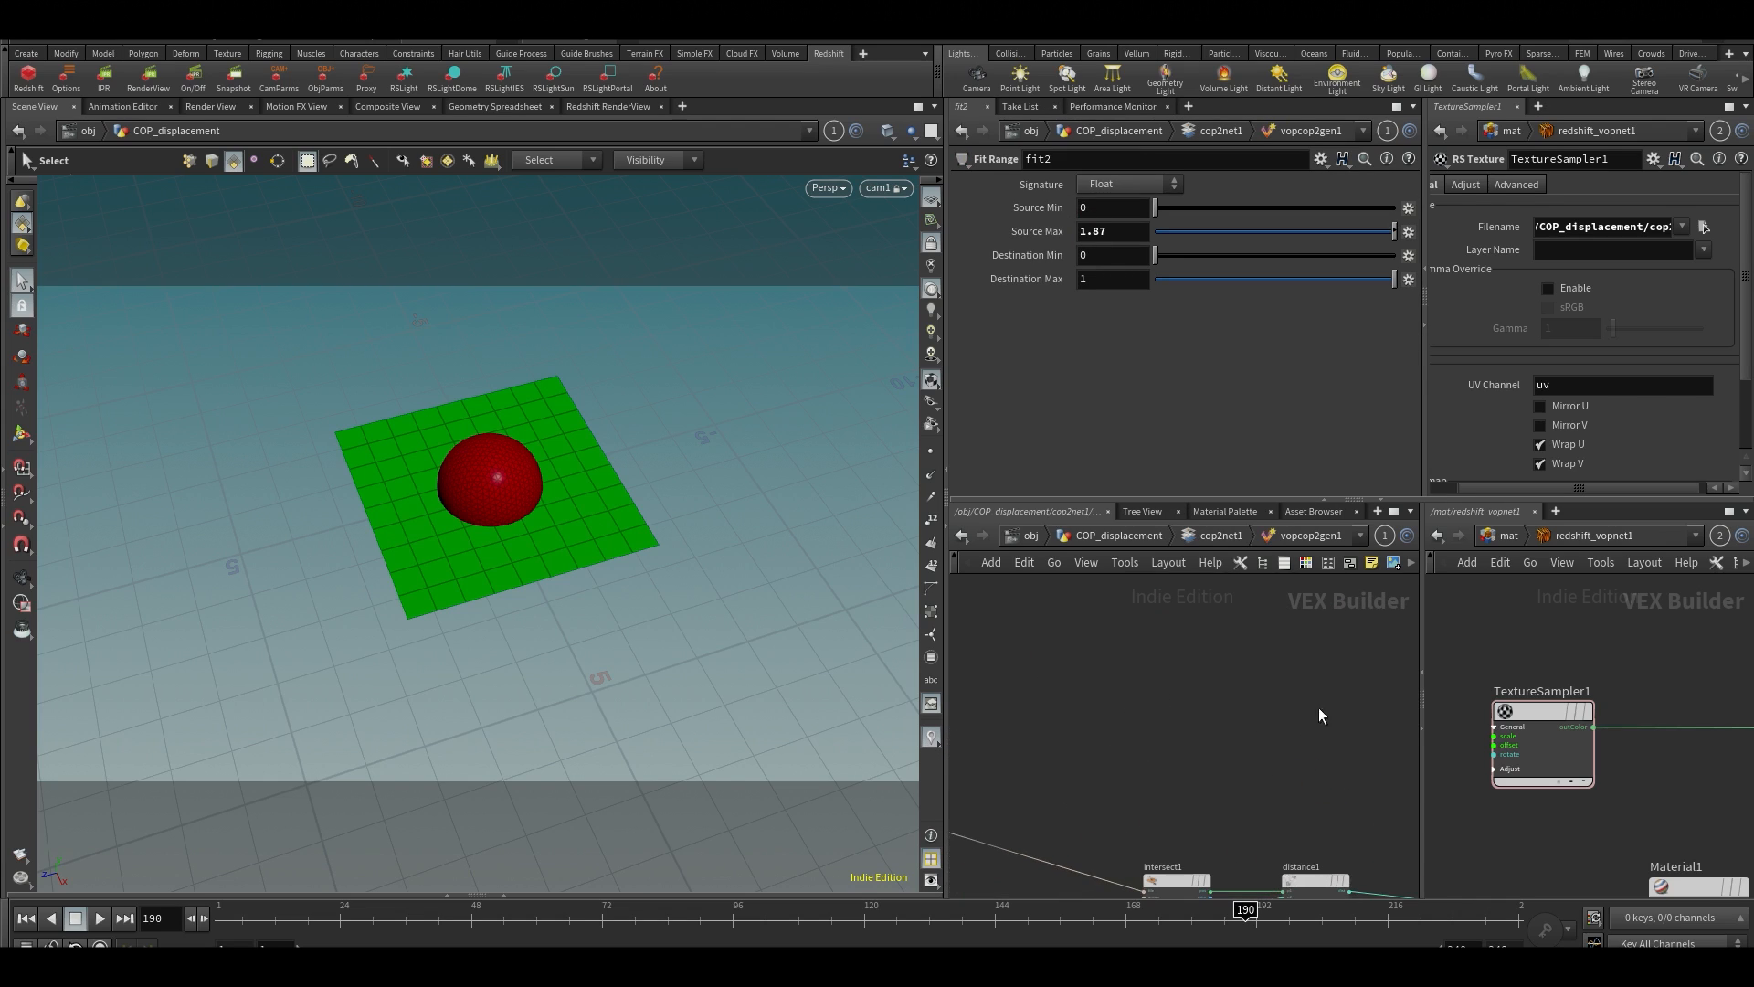
{"action": "scroll", "coordinate": [1279, 699], "scroll_direction": "down", "scroll_amount": 2}
{"action": "key", "text": "Tab"}
{"action": "type", "text": "prim"}
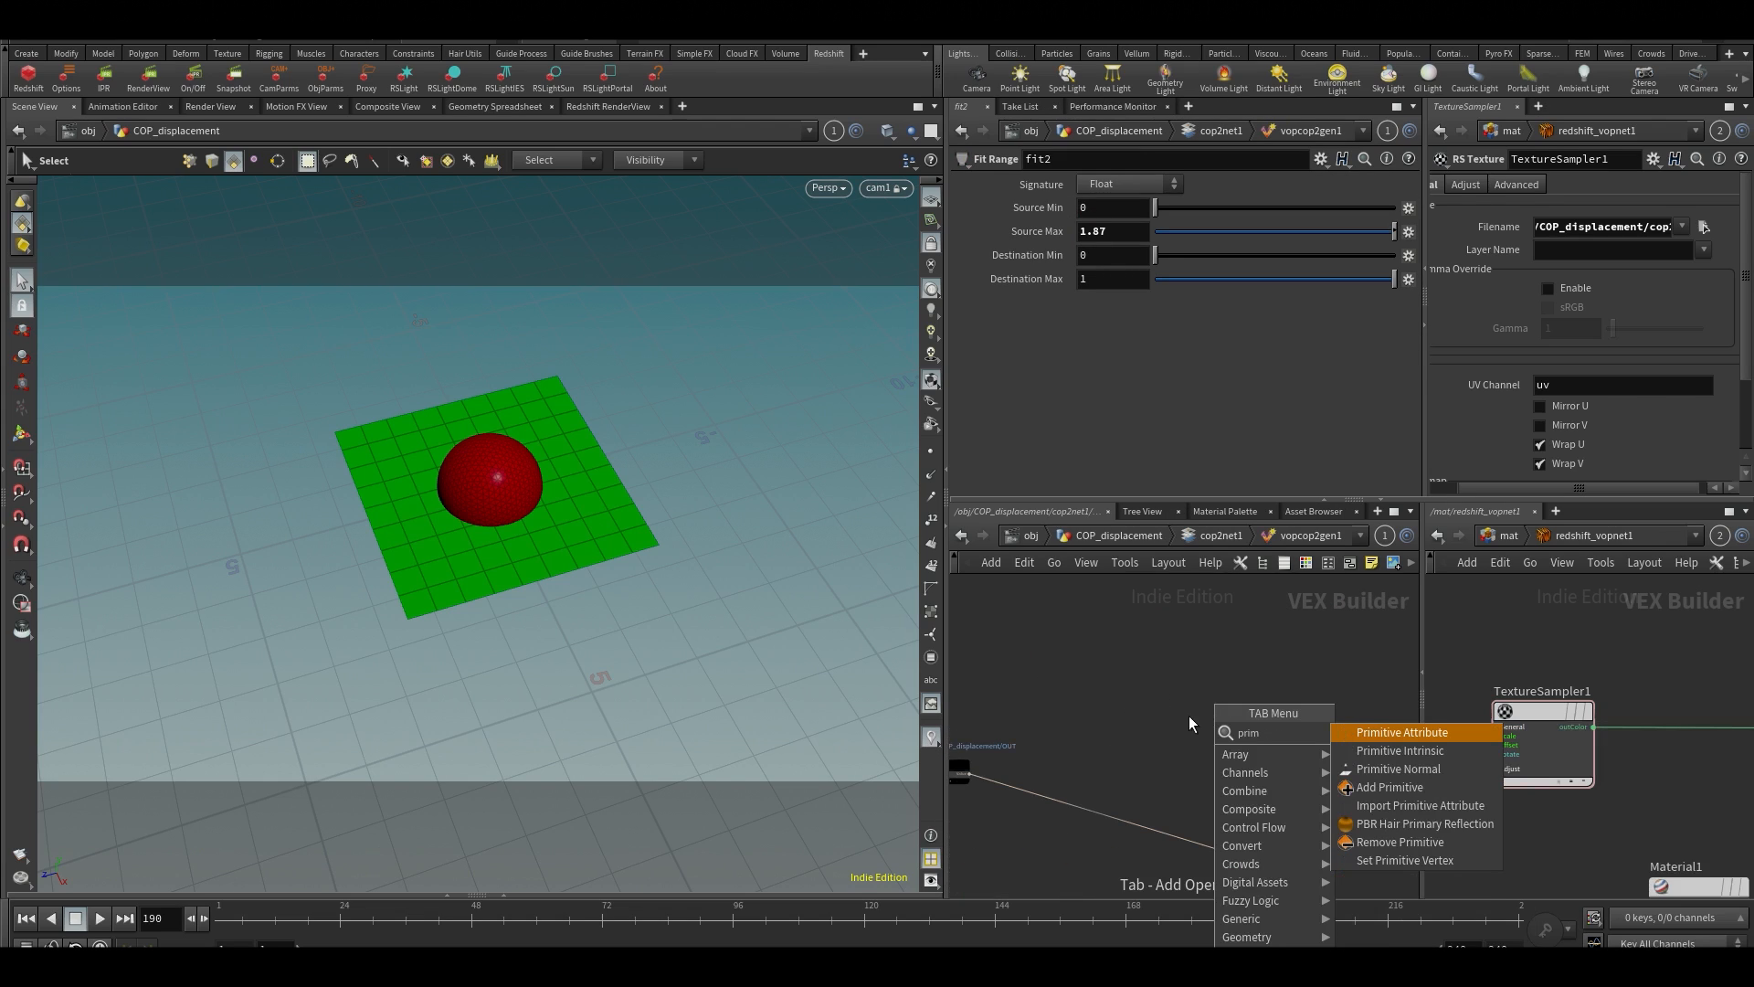
{"action": "key", "text": "BackSpace"}
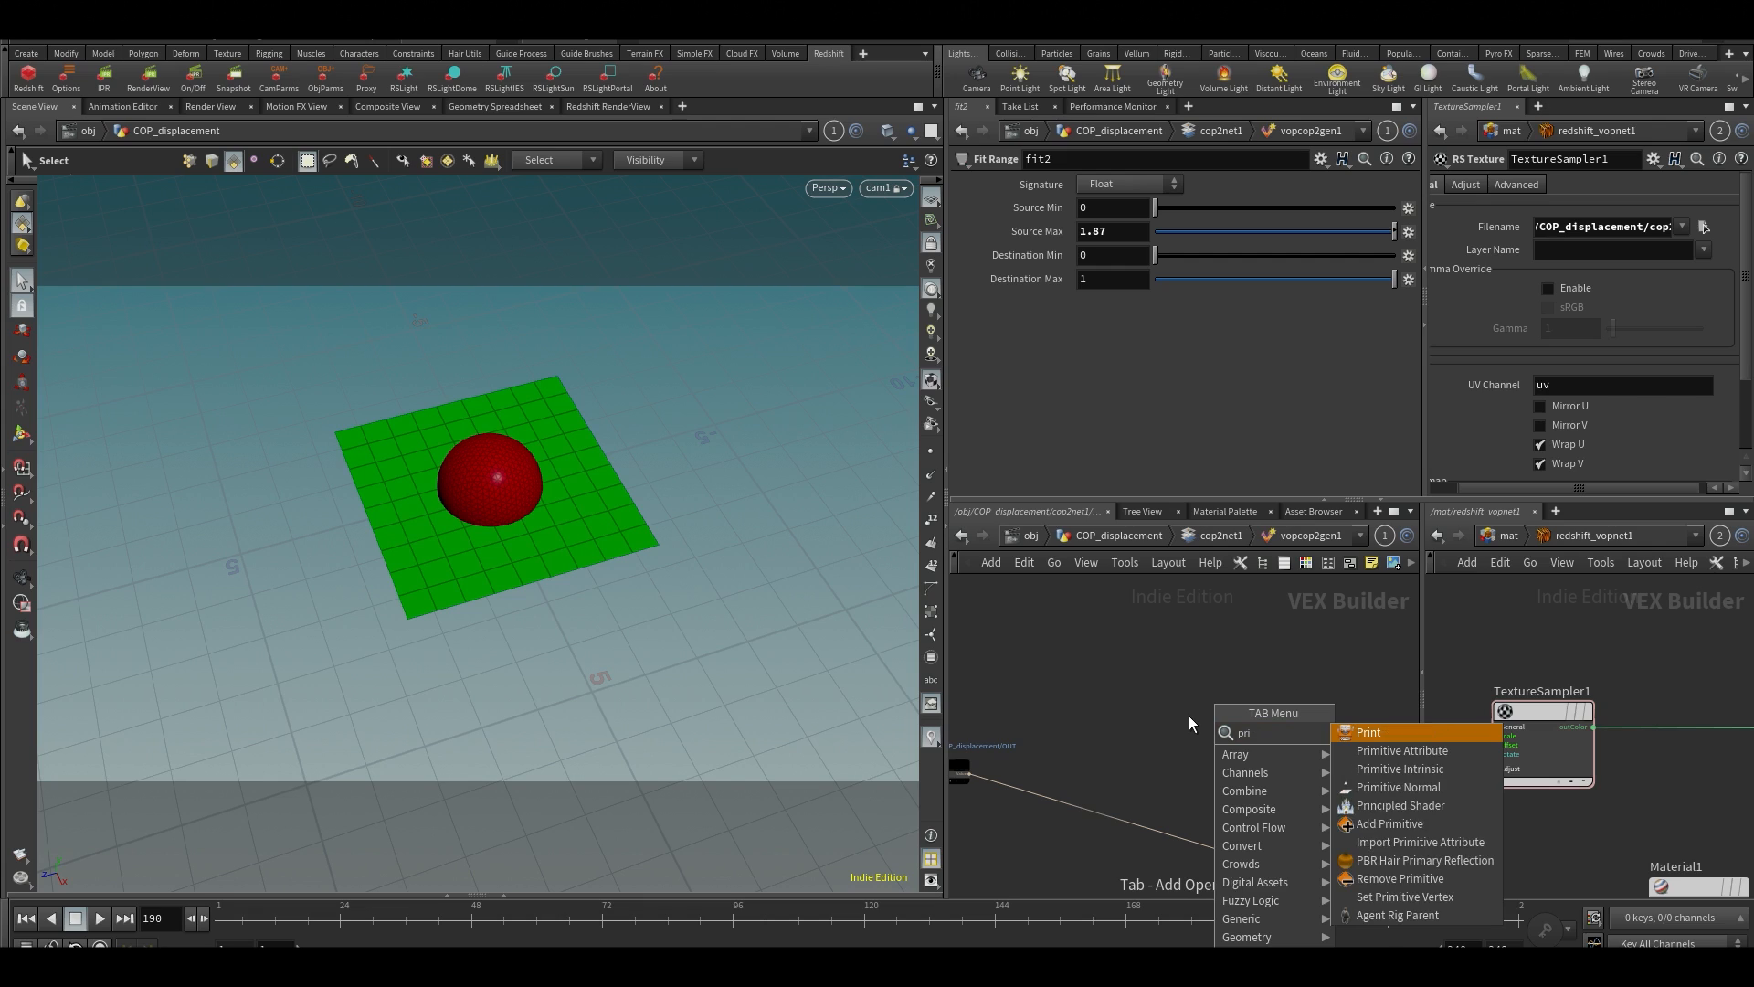
{"action": "type", "text": "m"}
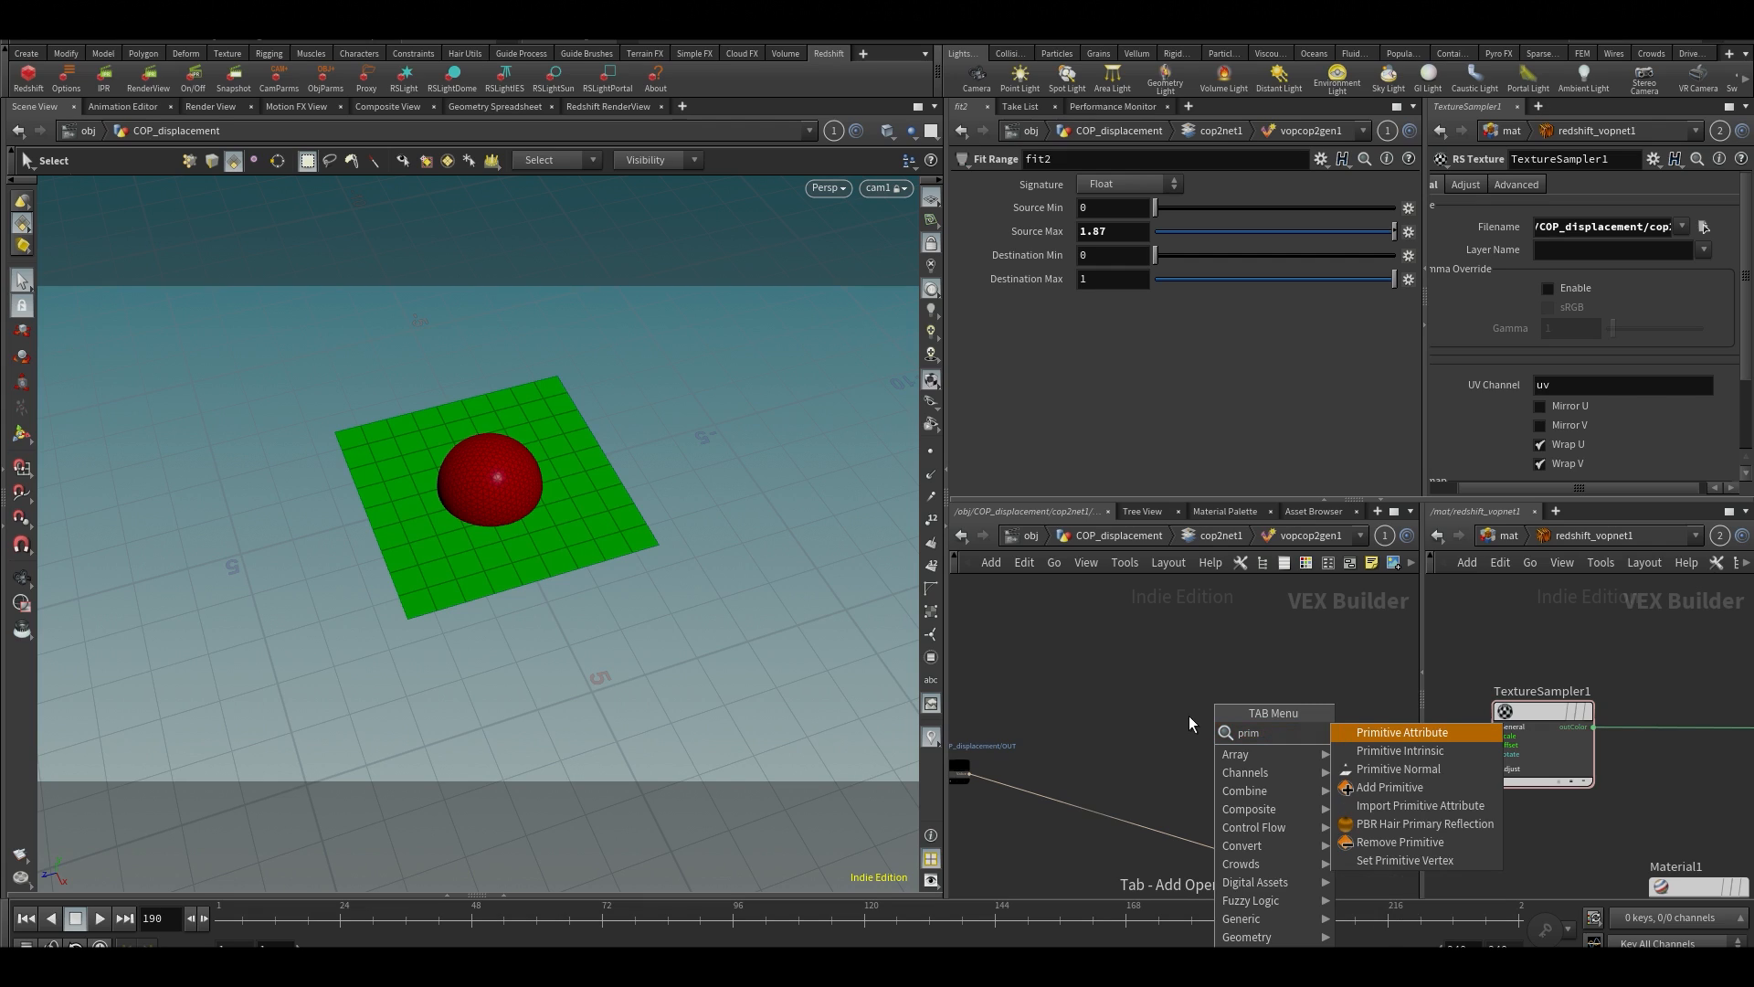
{"action": "left_click", "coordinate": [1416, 730]}
{"action": "left_click", "coordinate": [1253, 731]}
{"action": "middle_click_drag", "start_coordinate": [1382, 768], "coordinate": [1376, 669]}
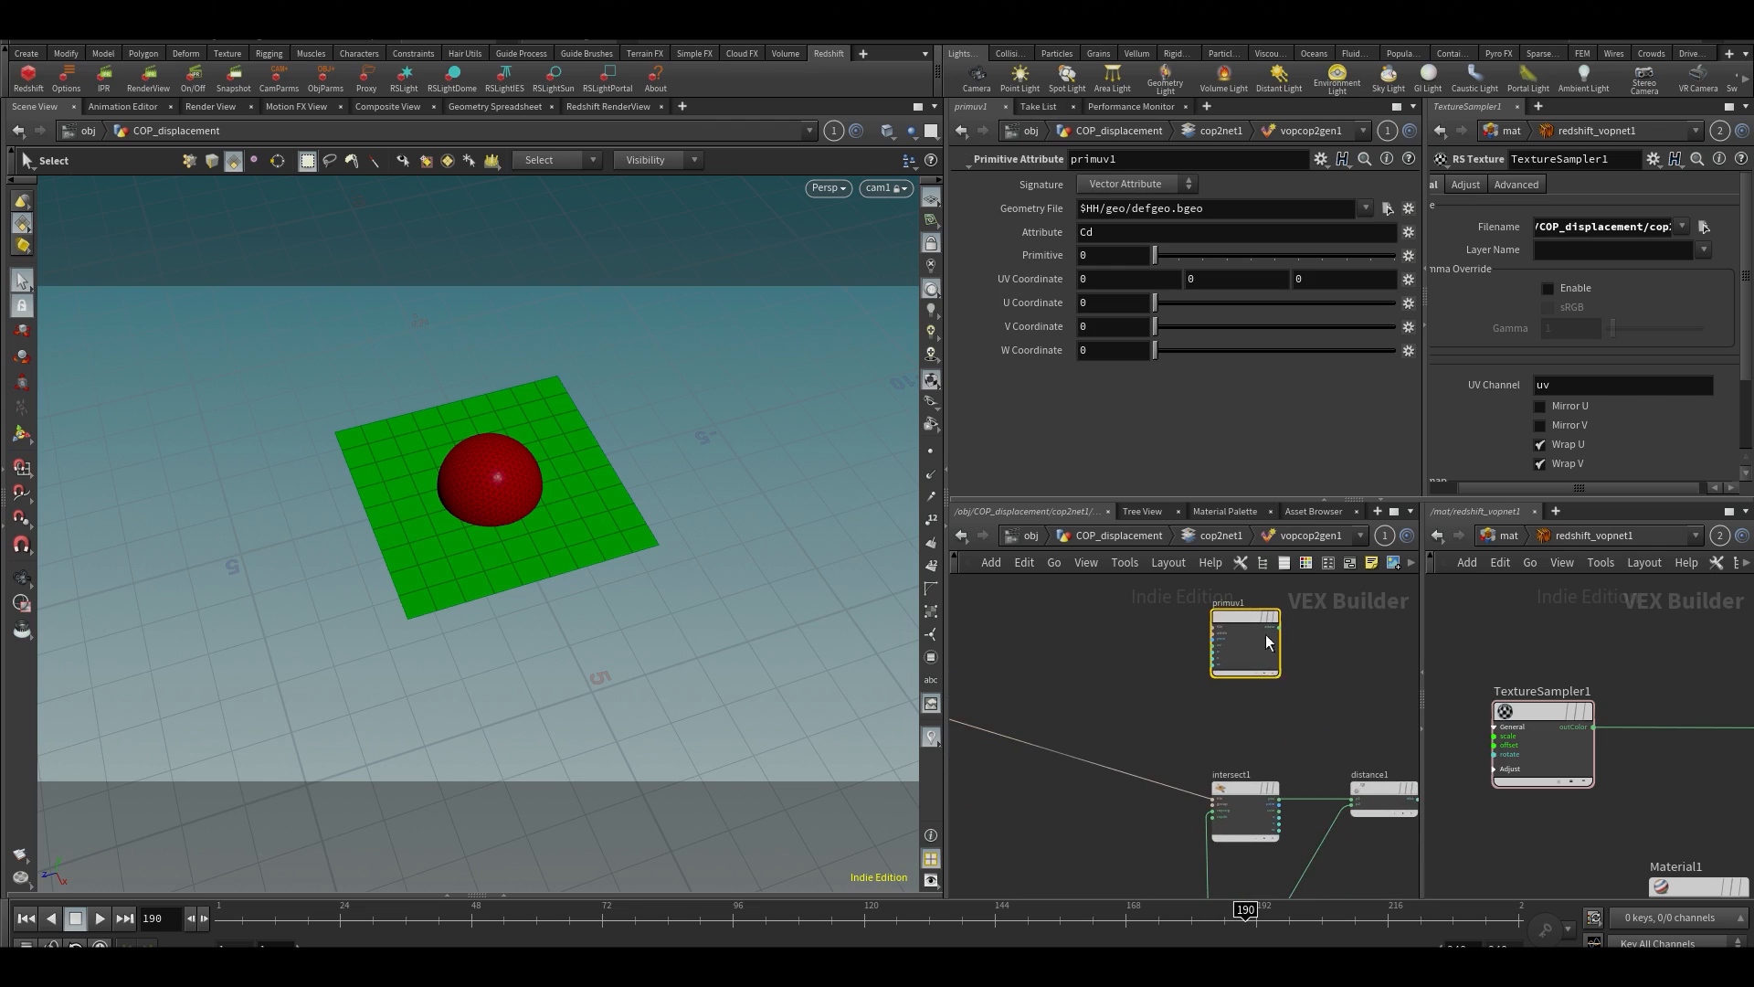
{"action": "scroll", "coordinate": [1236, 618], "scroll_direction": "up", "scroll_amount": 5}
{"action": "left_click", "coordinate": [1056, 667]}
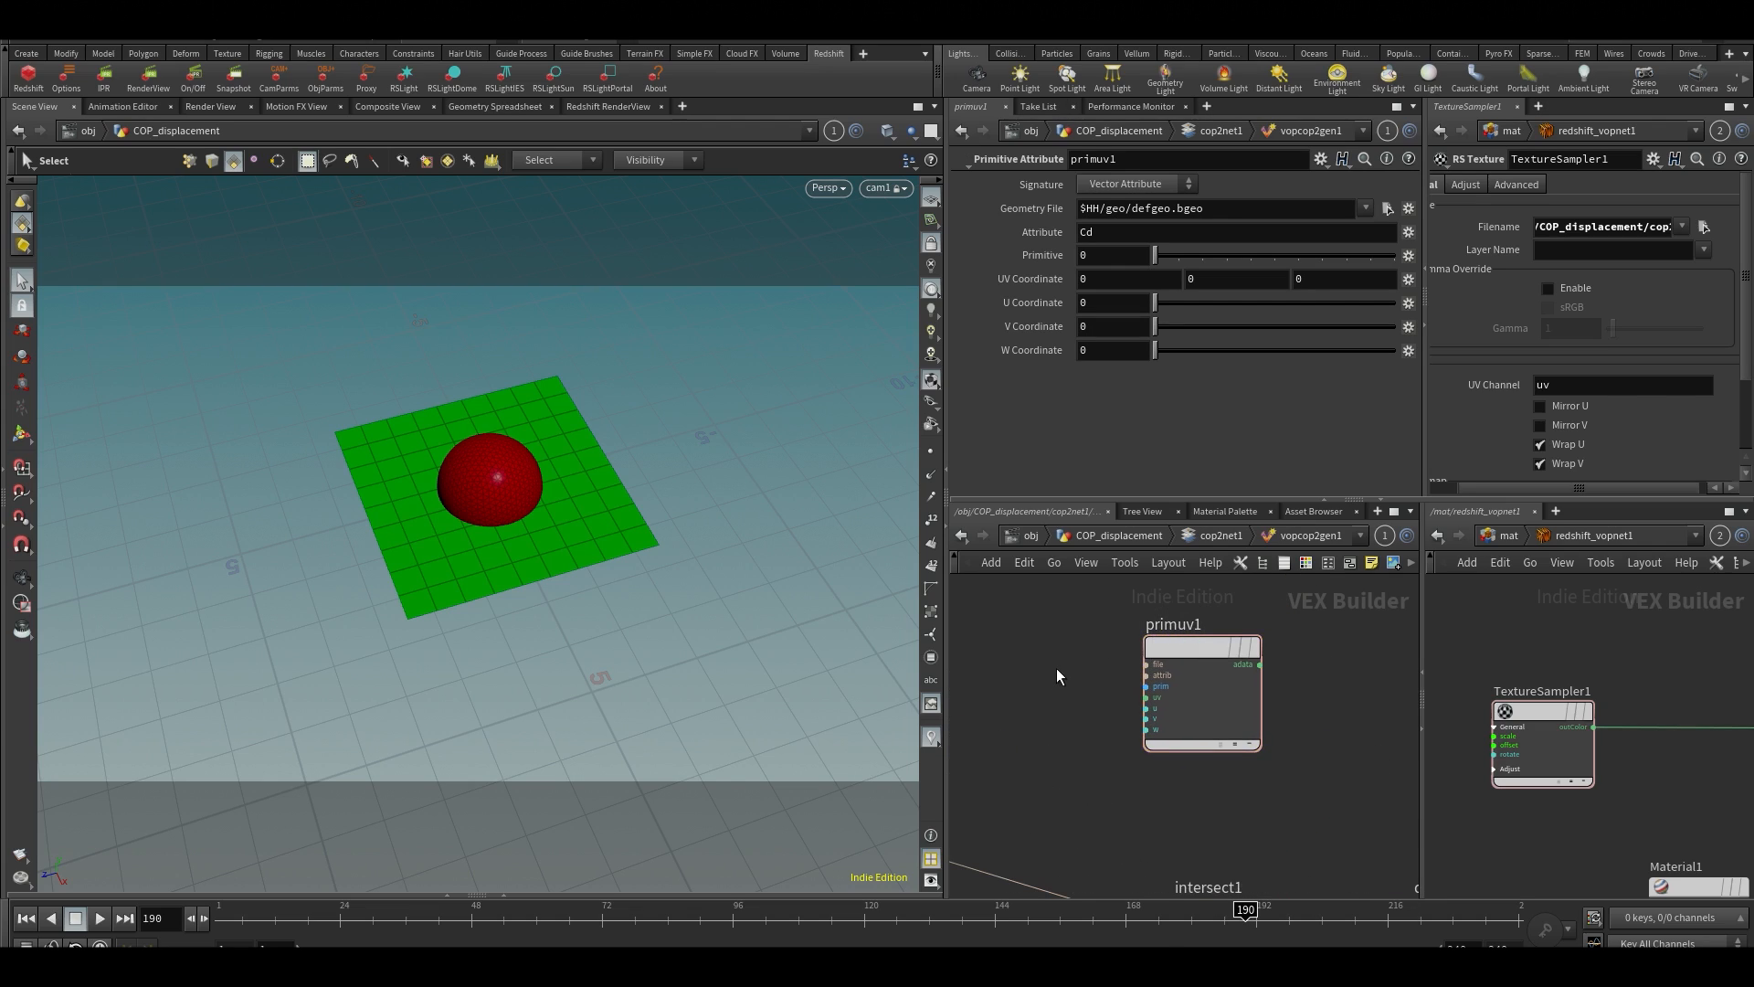
{"action": "key", "text": "Tab"}
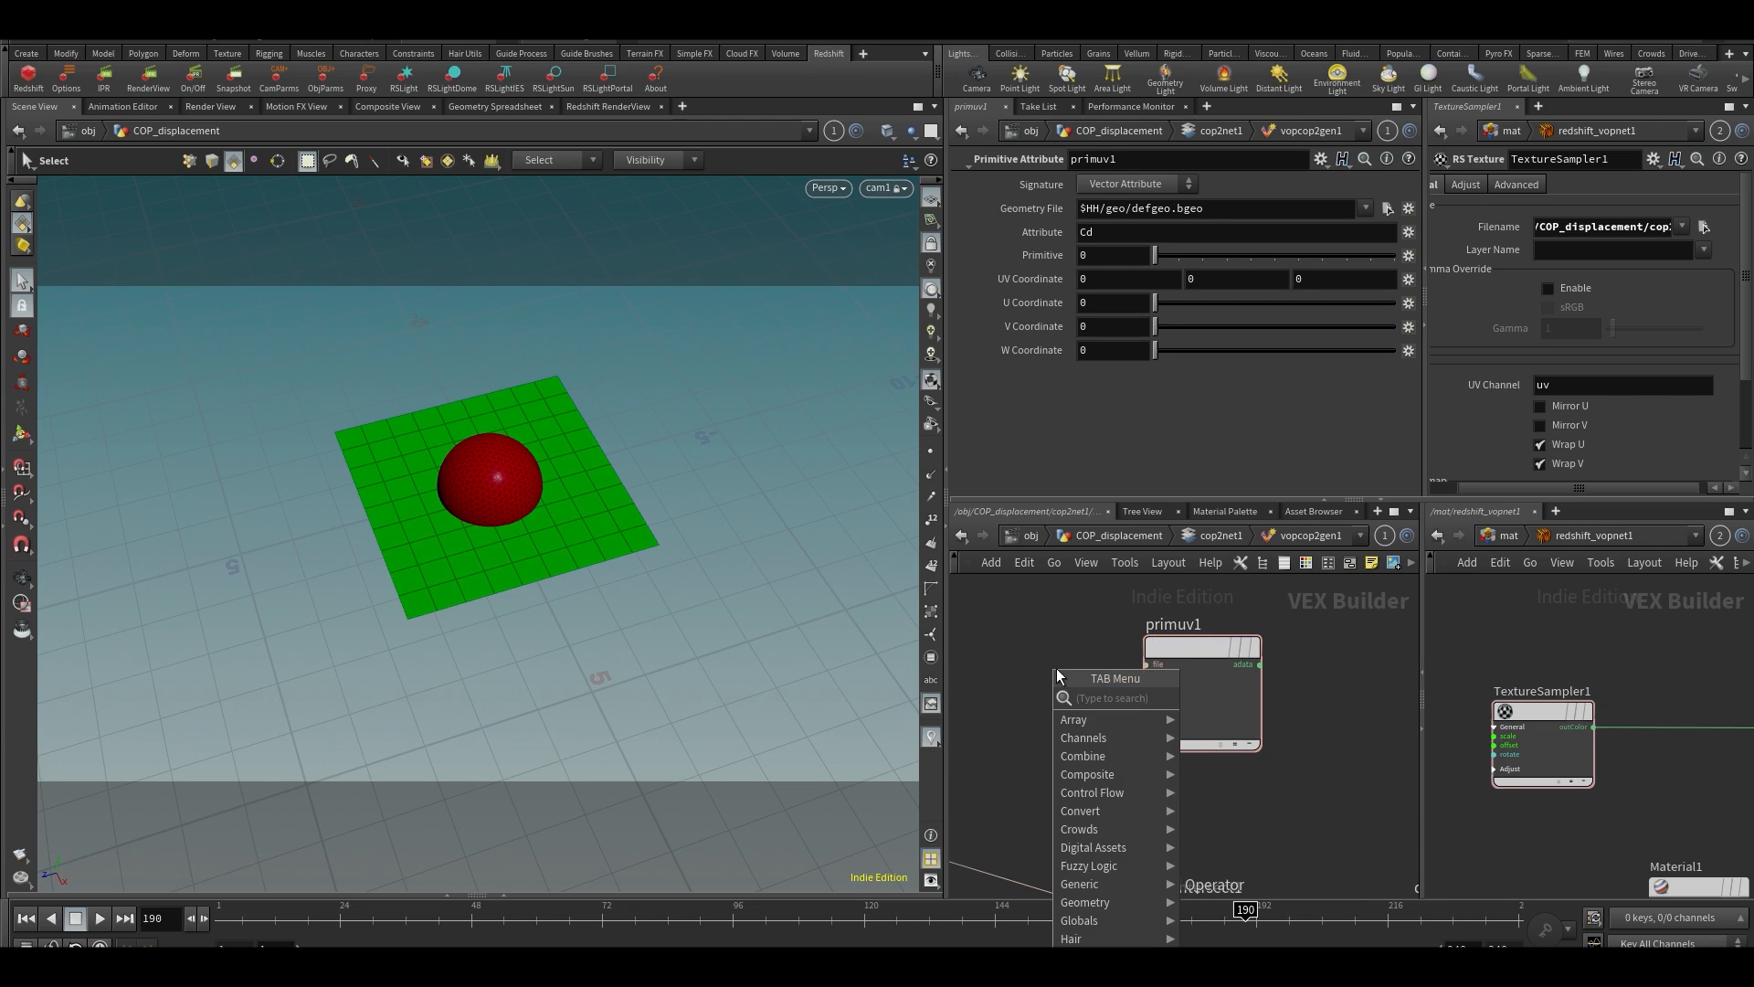
{"action": "left_click", "coordinate": [1180, 645]}
{"action": "middle_click_drag", "start_coordinate": [1065, 709], "coordinate": [1166, 727]}
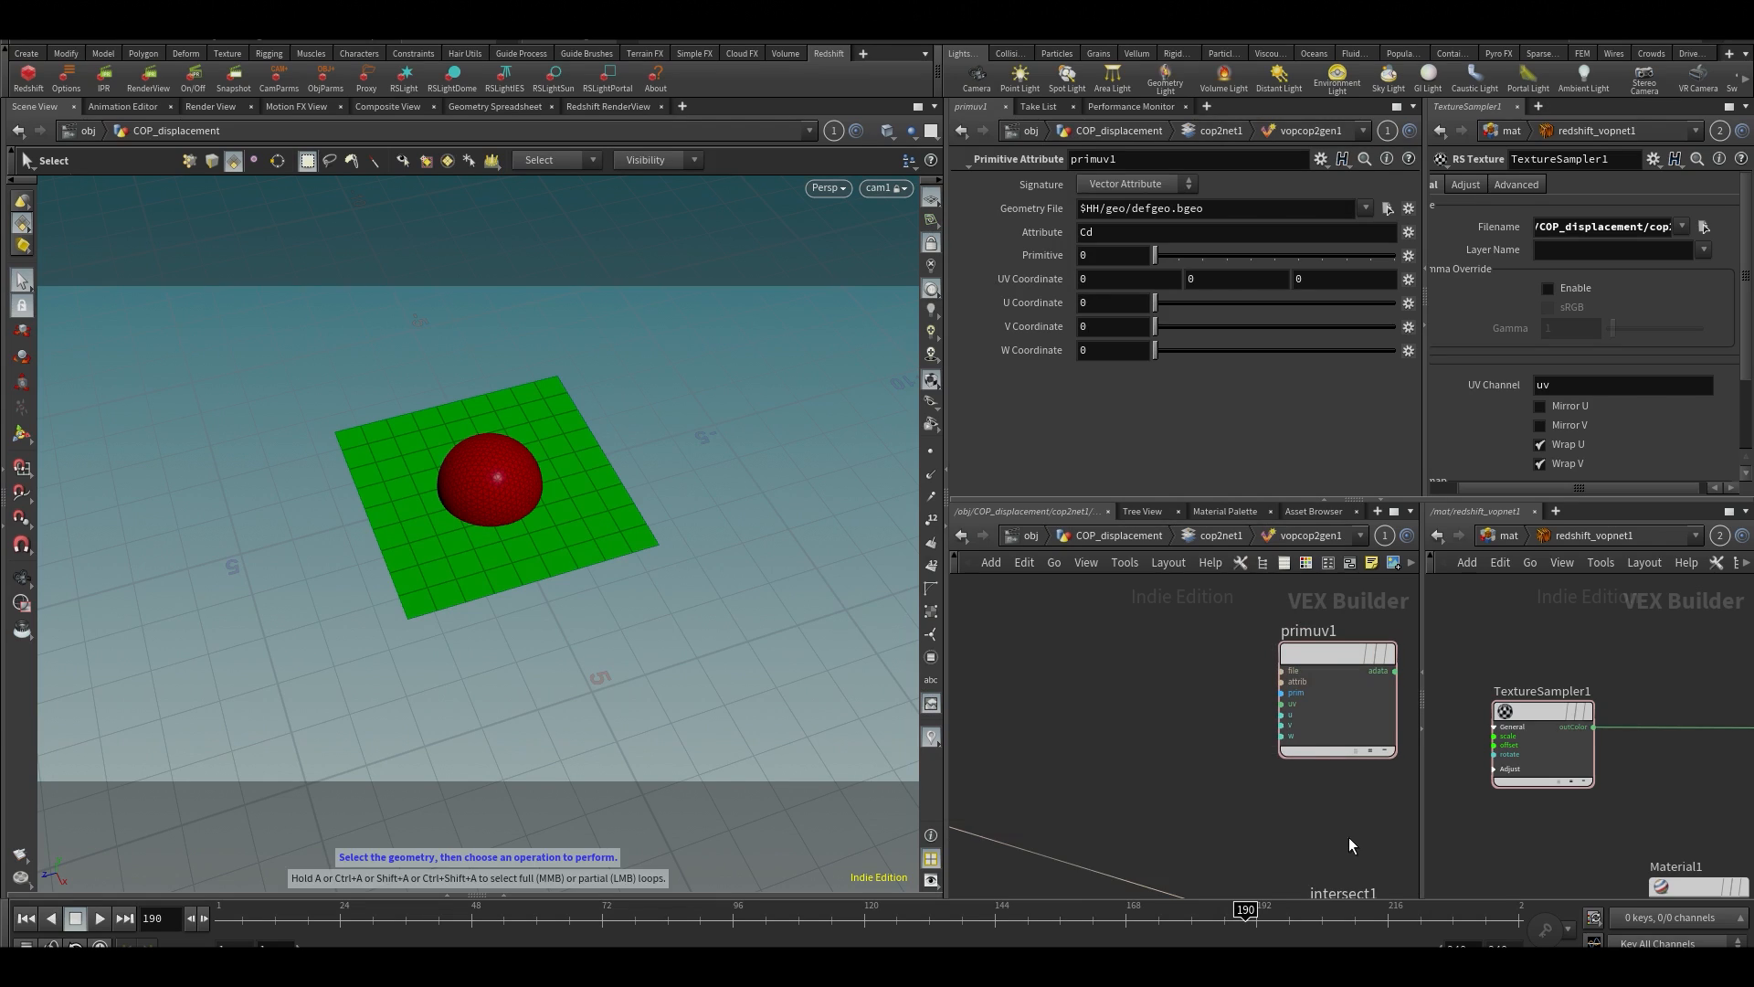
Shift distance1 slightly away from intersect1 and move primuv1 above distance1 to make room for wiring
{"action": "middle_click_drag", "start_coordinate": [1226, 786], "coordinate": [1277, 688]}
{"action": "scroll", "coordinate": [1277, 688], "scroll_direction": "down", "scroll_amount": 2}
{"action": "middle_click_drag", "start_coordinate": [1069, 795], "coordinate": [1077, 754]}
{"action": "scroll", "coordinate": [1225, 759], "scroll_direction": "down", "scroll_amount": 2}
{"action": "scroll", "coordinate": [1224, 759], "scroll_direction": "down", "scroll_amount": 1}
{"action": "middle_click_drag", "start_coordinate": [1355, 644], "coordinate": [1109, 654]}
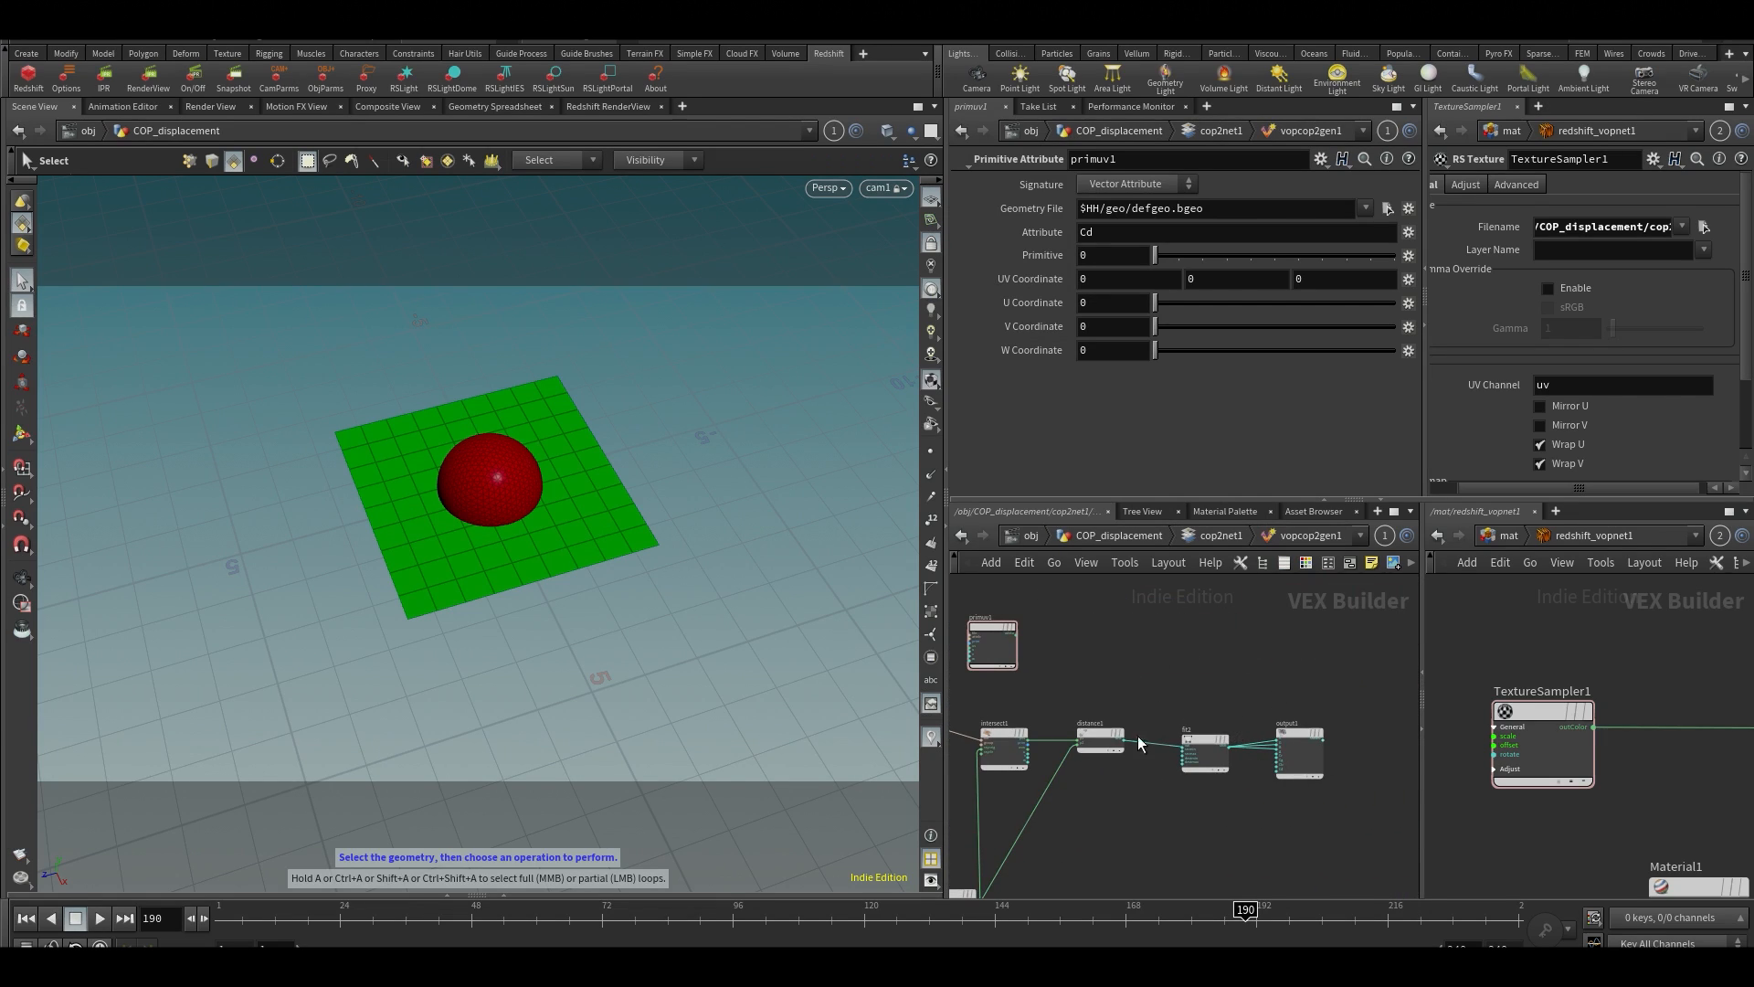
{"action": "left_click_drag", "start_coordinate": [1099, 738], "coordinate": [1111, 739]}
{"action": "left_click_drag", "start_coordinate": [1002, 633], "coordinate": [1080, 633]}
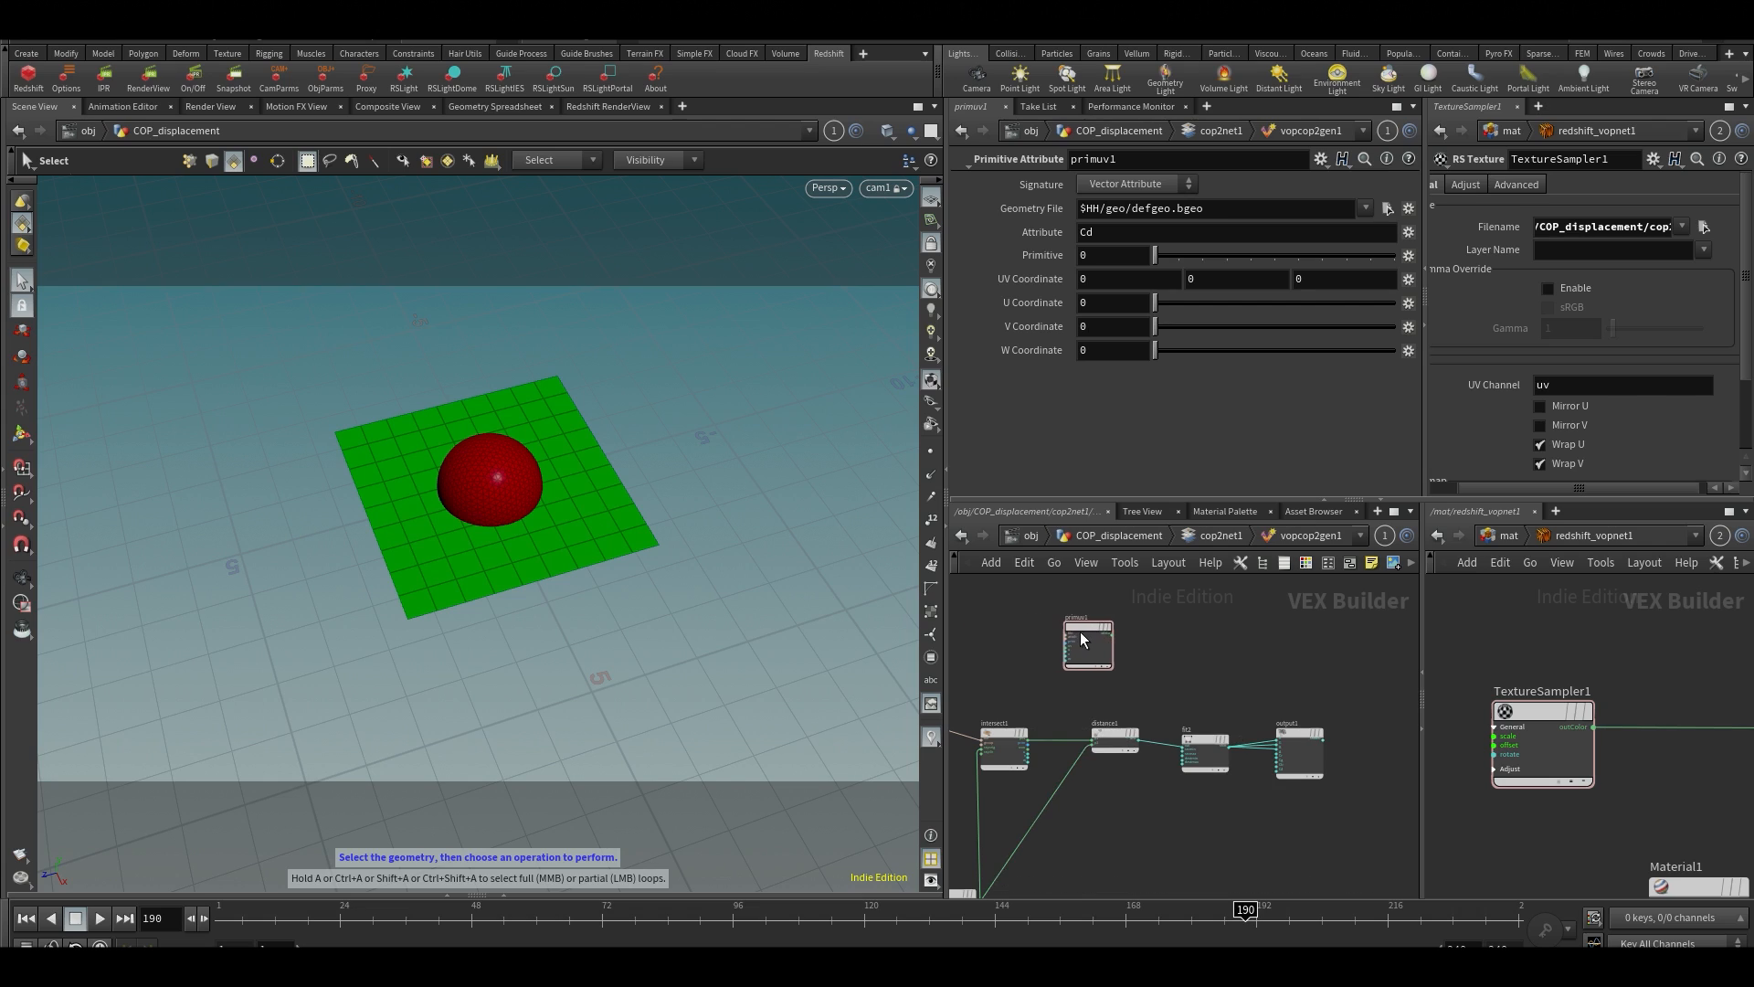
Connect the uvw output of intersect1 to the uv input of primuv1
{"action": "scroll", "coordinate": [1087, 703], "scroll_direction": "up", "scroll_amount": 3}
{"action": "middle_click_drag", "start_coordinate": [1022, 716], "coordinate": [1052, 627]}
{"action": "scroll", "coordinate": [1044, 718], "scroll_direction": "up", "scroll_amount": 3}
{"action": "left_click", "coordinate": [1096, 775]}
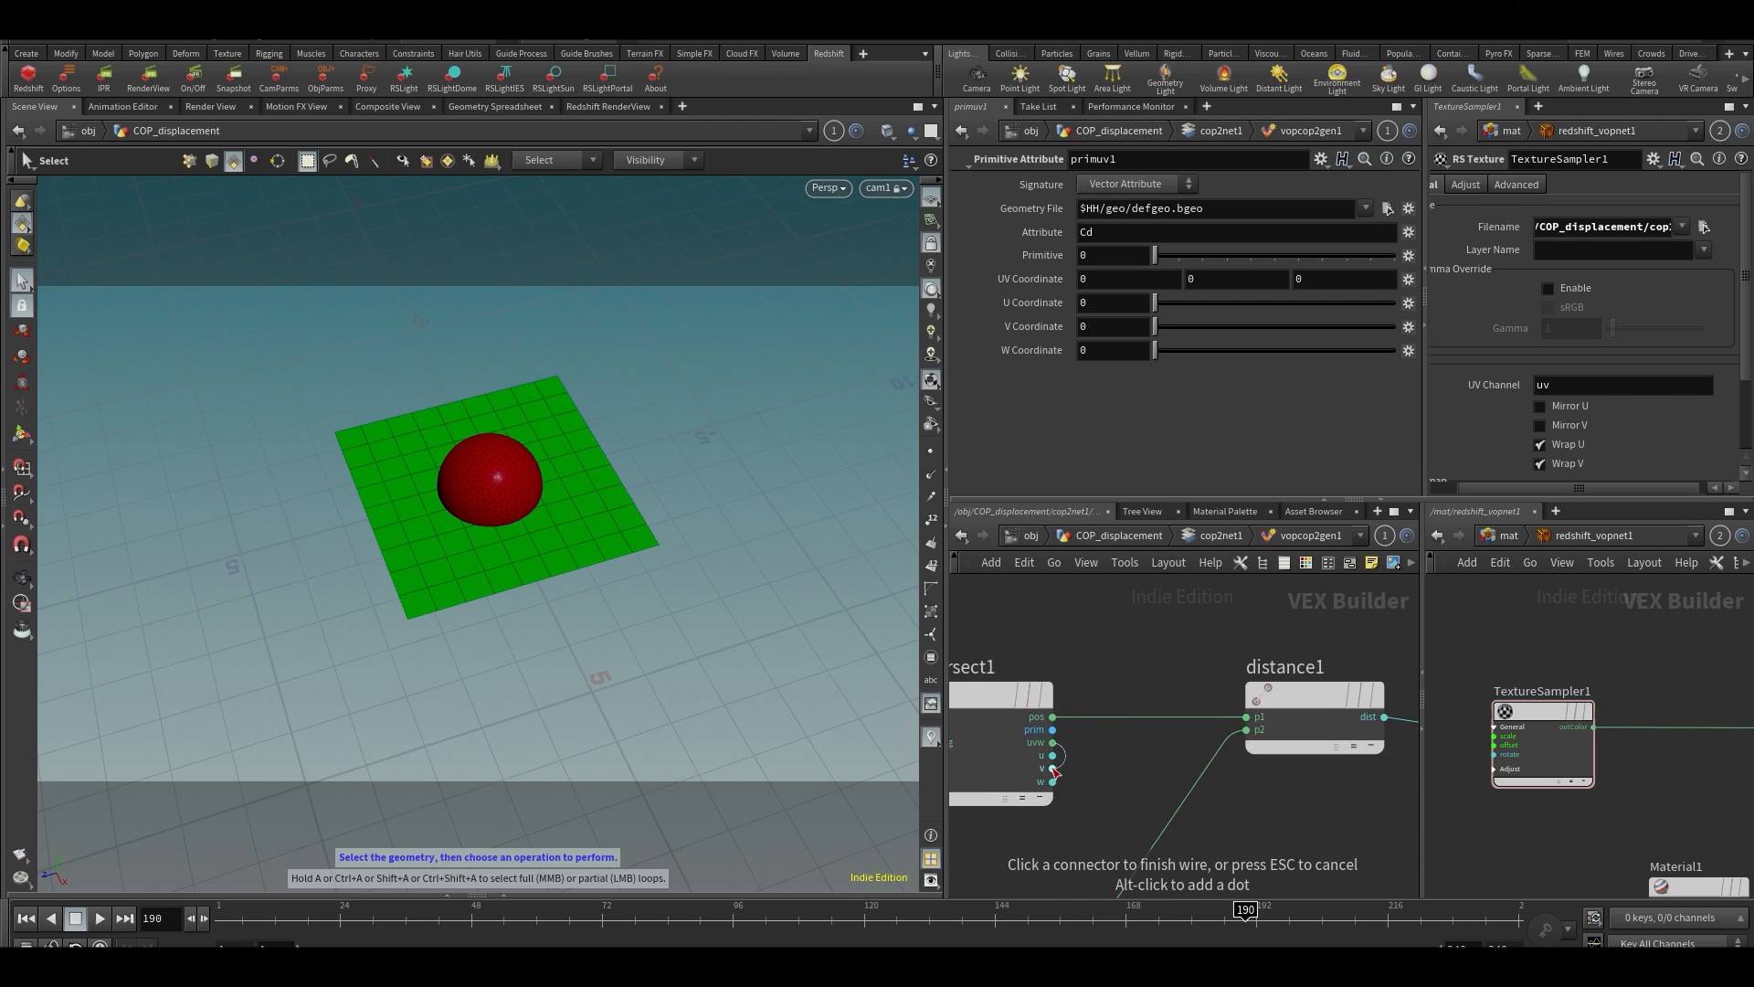
{"action": "middle_click_drag", "start_coordinate": [1127, 670], "coordinate": [1100, 826]}
{"action": "middle_click_drag", "start_coordinate": [1023, 622], "coordinate": [1006, 688]}
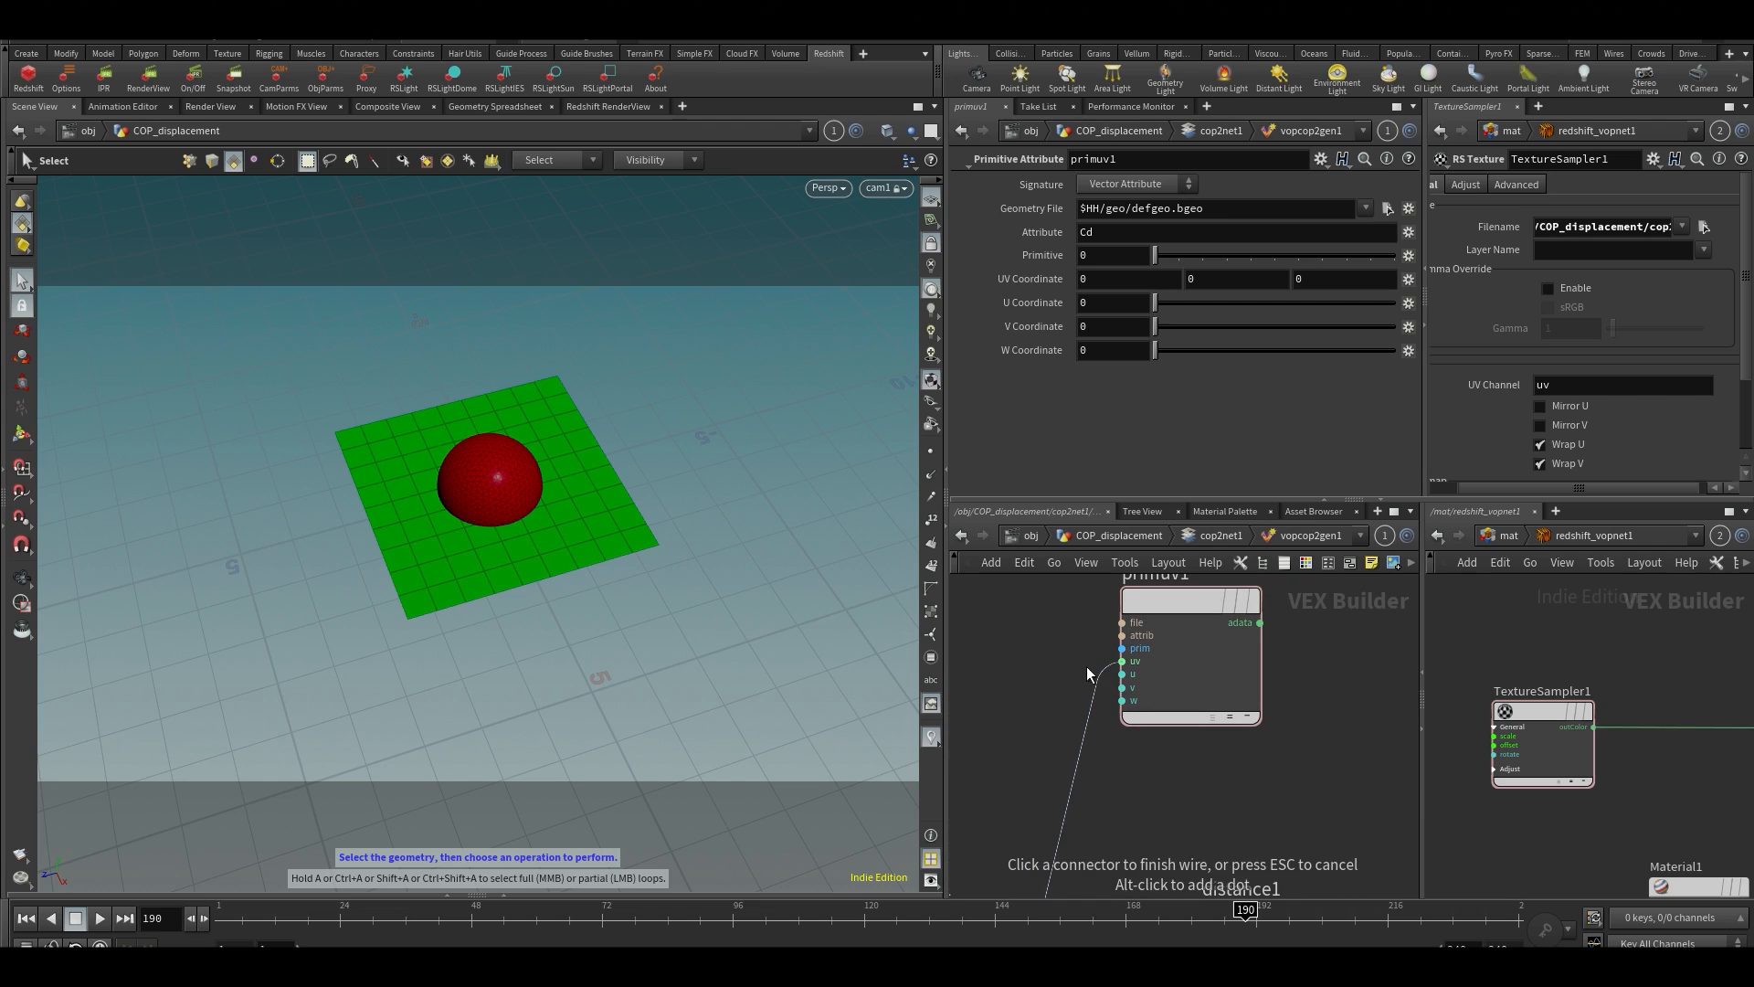
{"action": "left_click", "coordinate": [1122, 661]}
Maximize the network editor and connect the value output of const1 to the file input of primuv1
{"action": "scroll", "coordinate": [1076, 722], "scroll_direction": "down", "scroll_amount": 2}
{"action": "left_click_drag", "start_coordinate": [1124, 644], "coordinate": [1138, 650]}
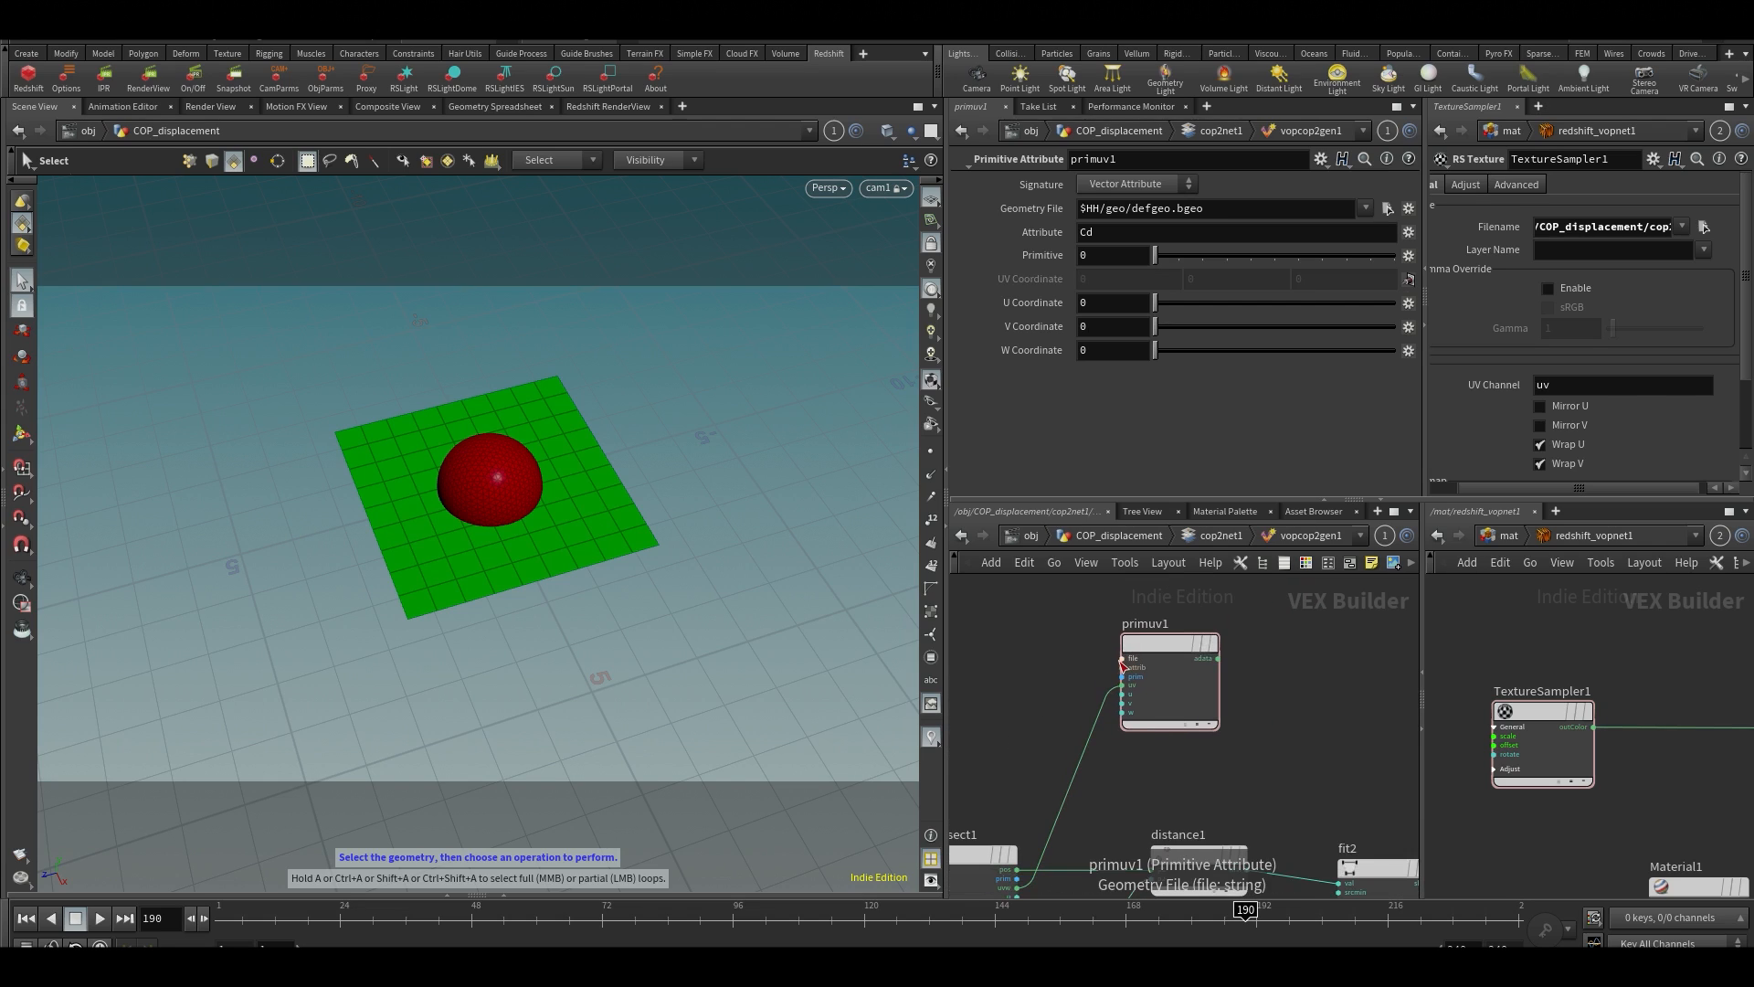
{"action": "middle_click_drag", "start_coordinate": [1108, 666], "coordinate": [1236, 667]}
{"action": "key", "text": "ctrl+b"}
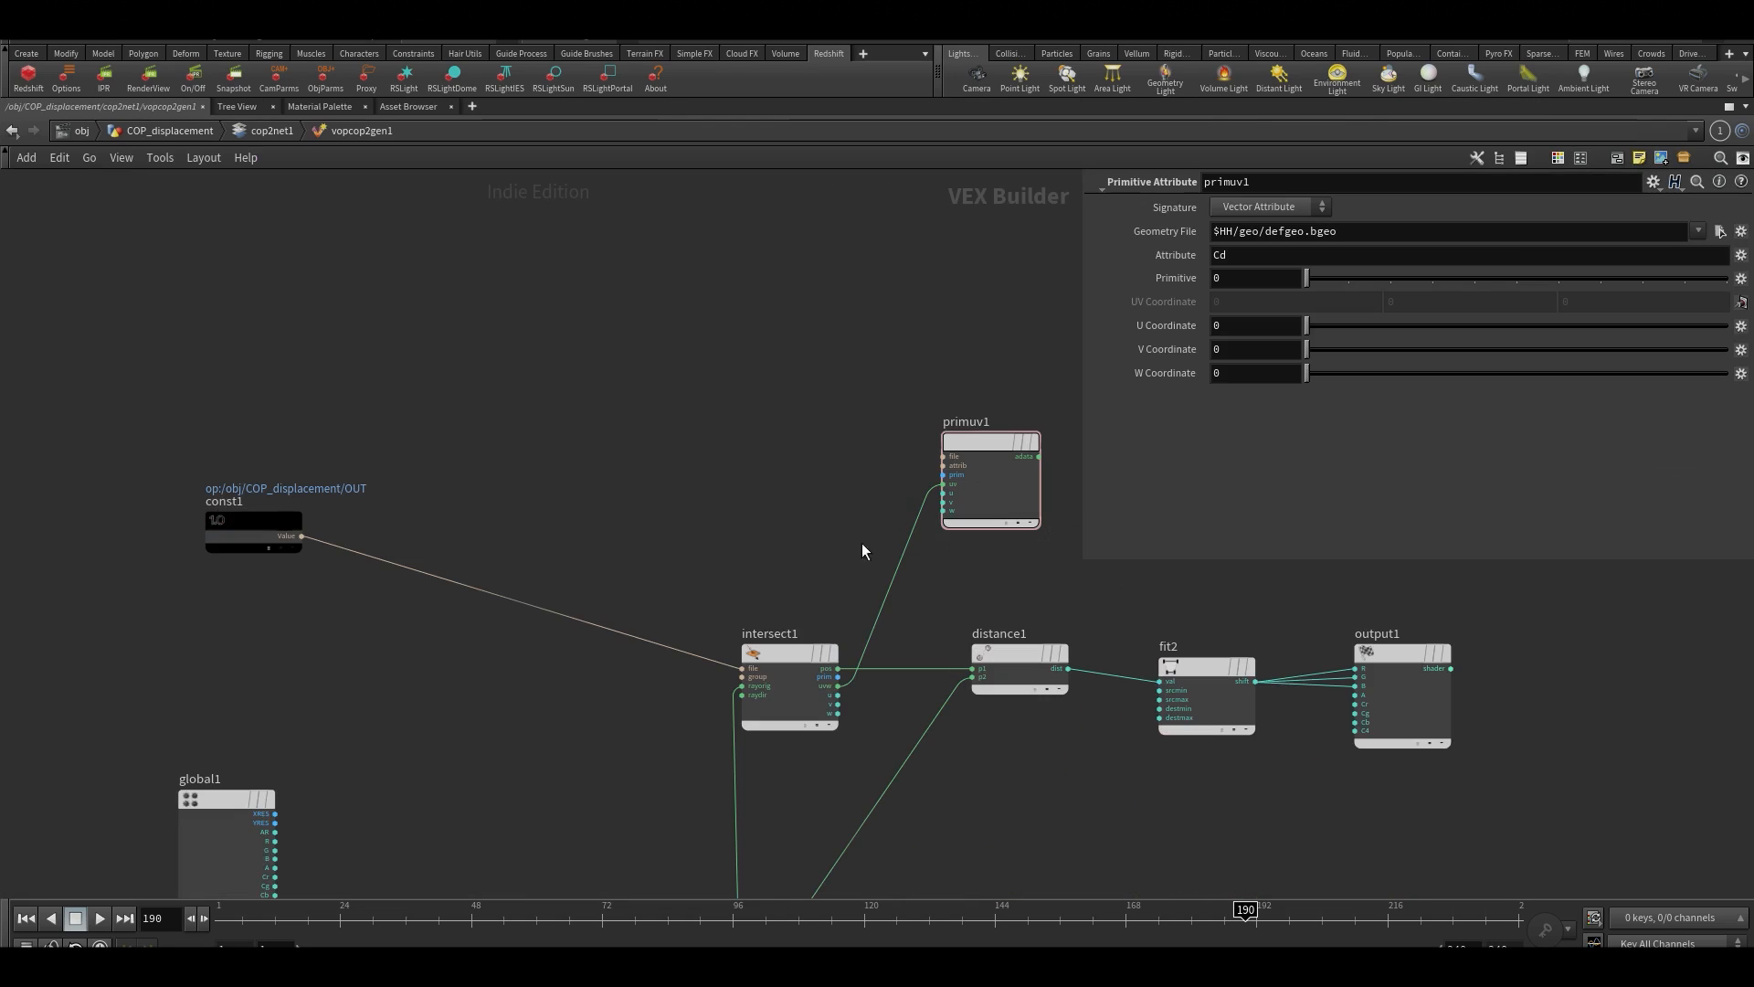
{"action": "left_click", "coordinate": [522, 662]}
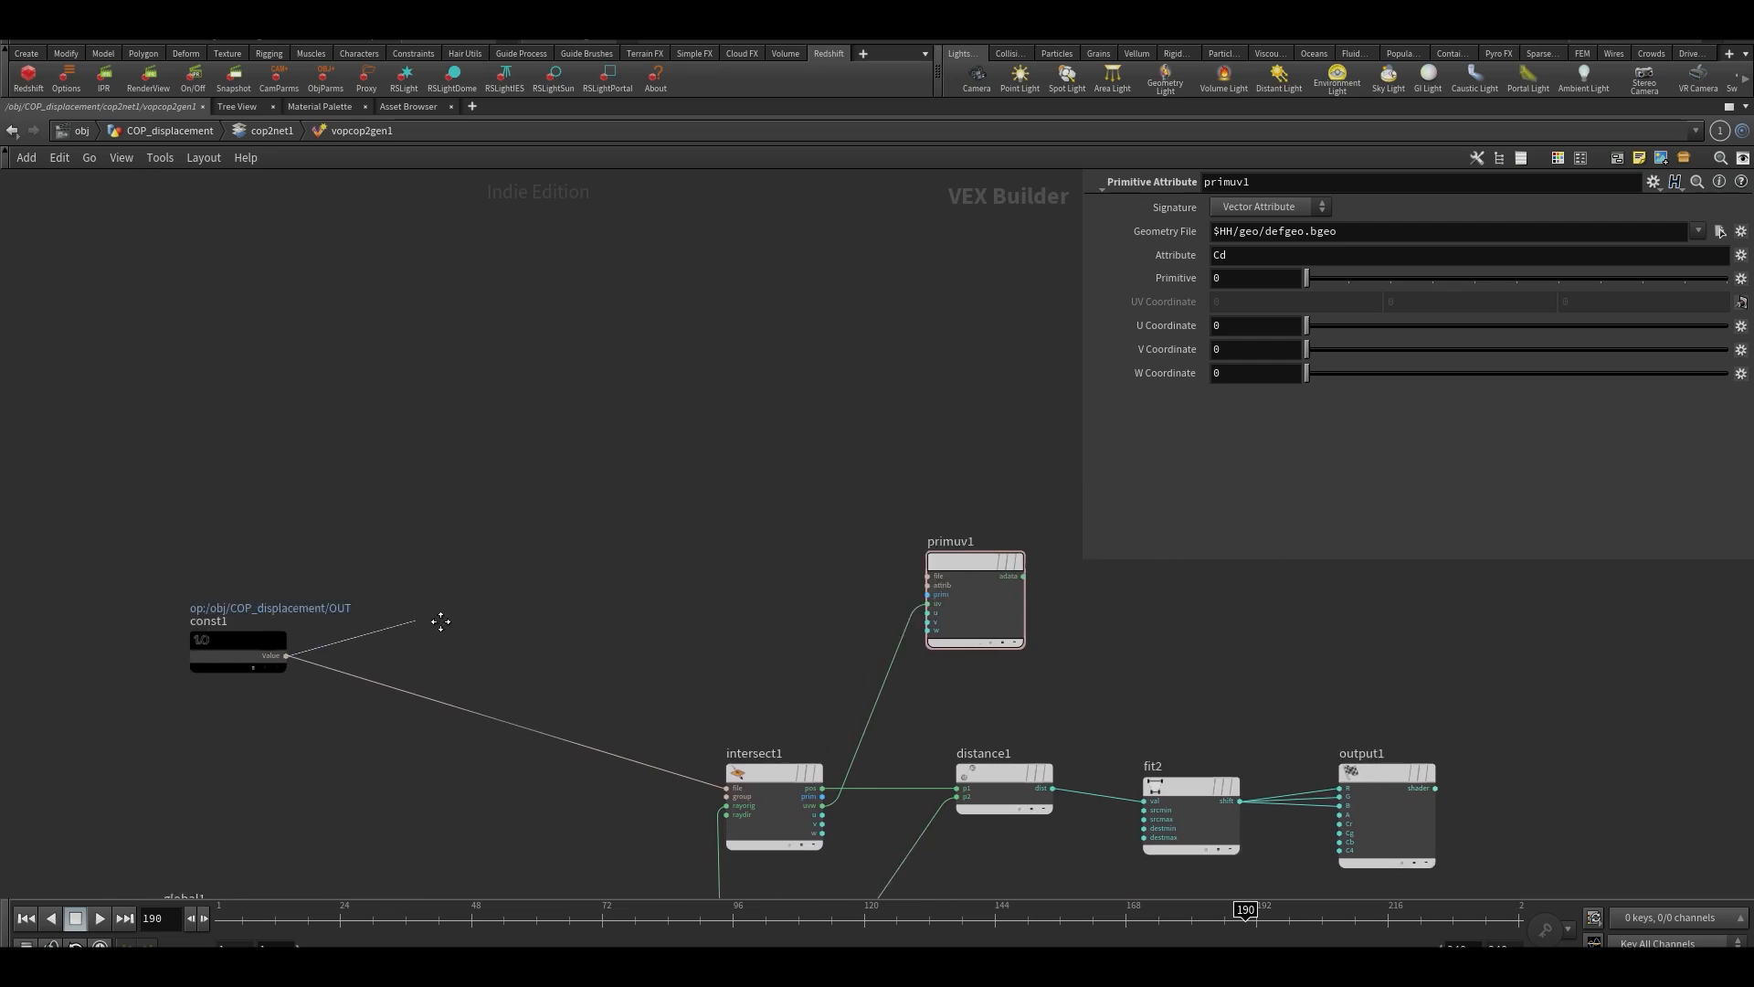
{"action": "left_click", "coordinate": [851, 576]}
{"action": "scroll", "coordinate": [770, 703], "scroll_direction": "up", "scroll_amount": 5}
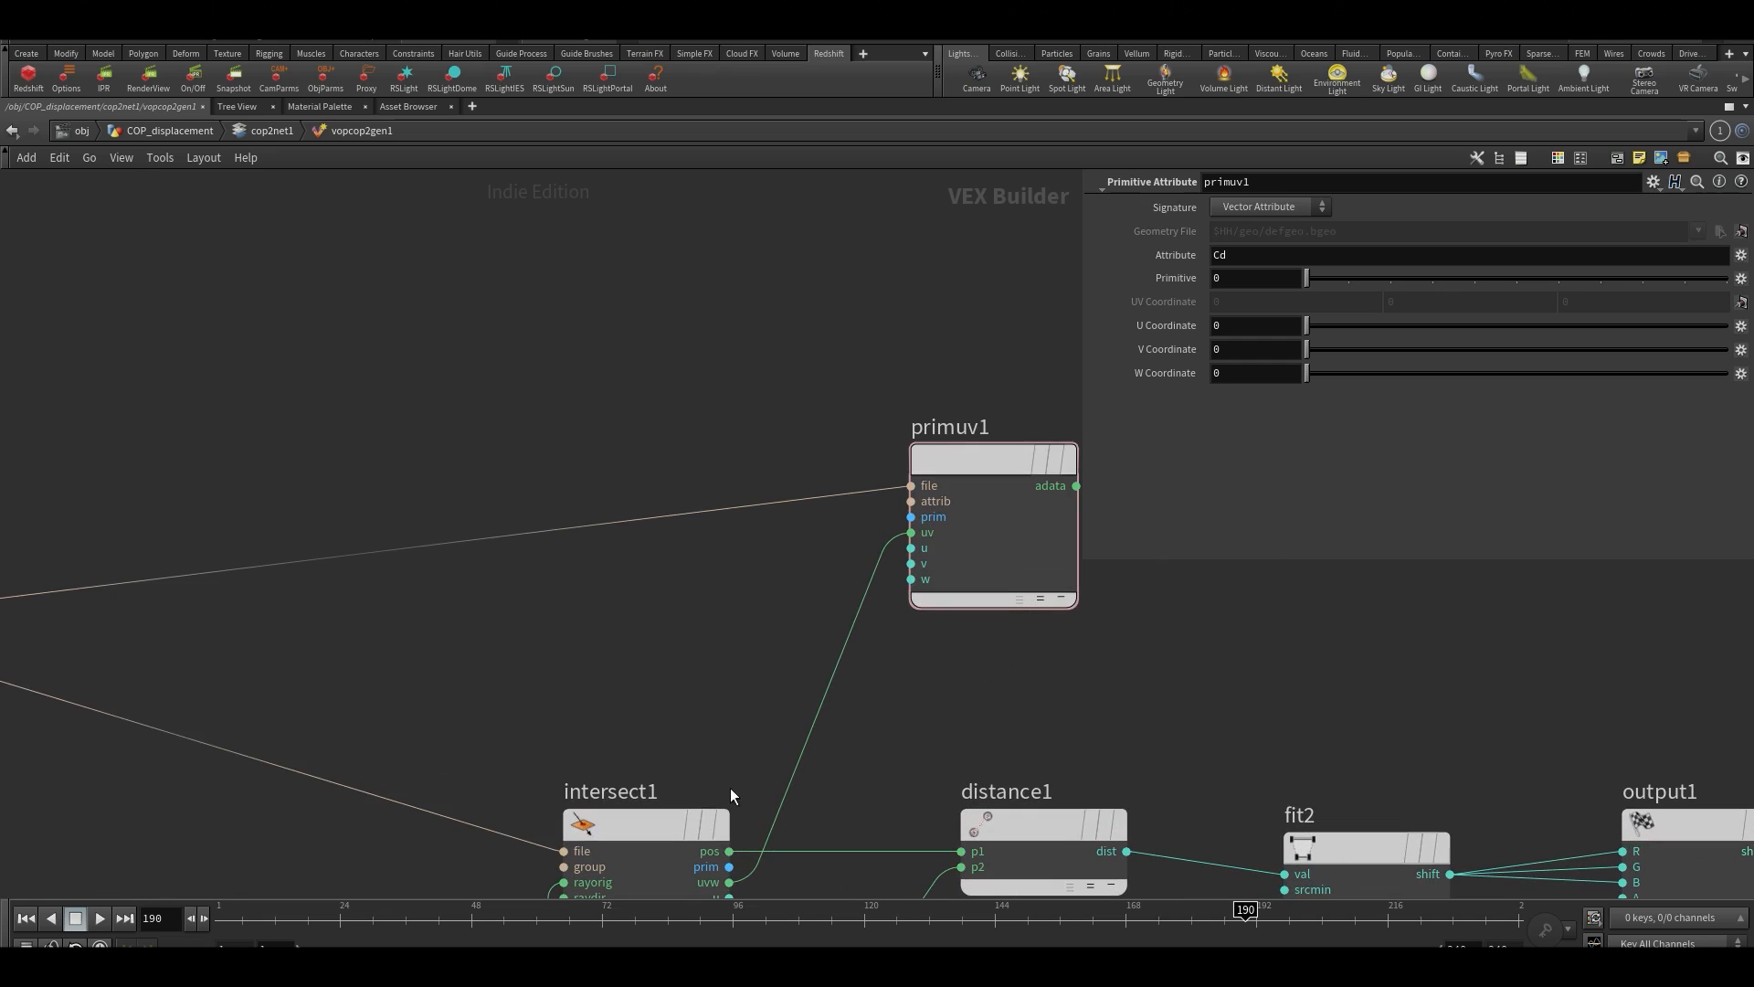
Connect the prim output of intersect1 to the prim input of primuv1, keeping Cd as the attribute
{"action": "left_click", "coordinate": [729, 882]}
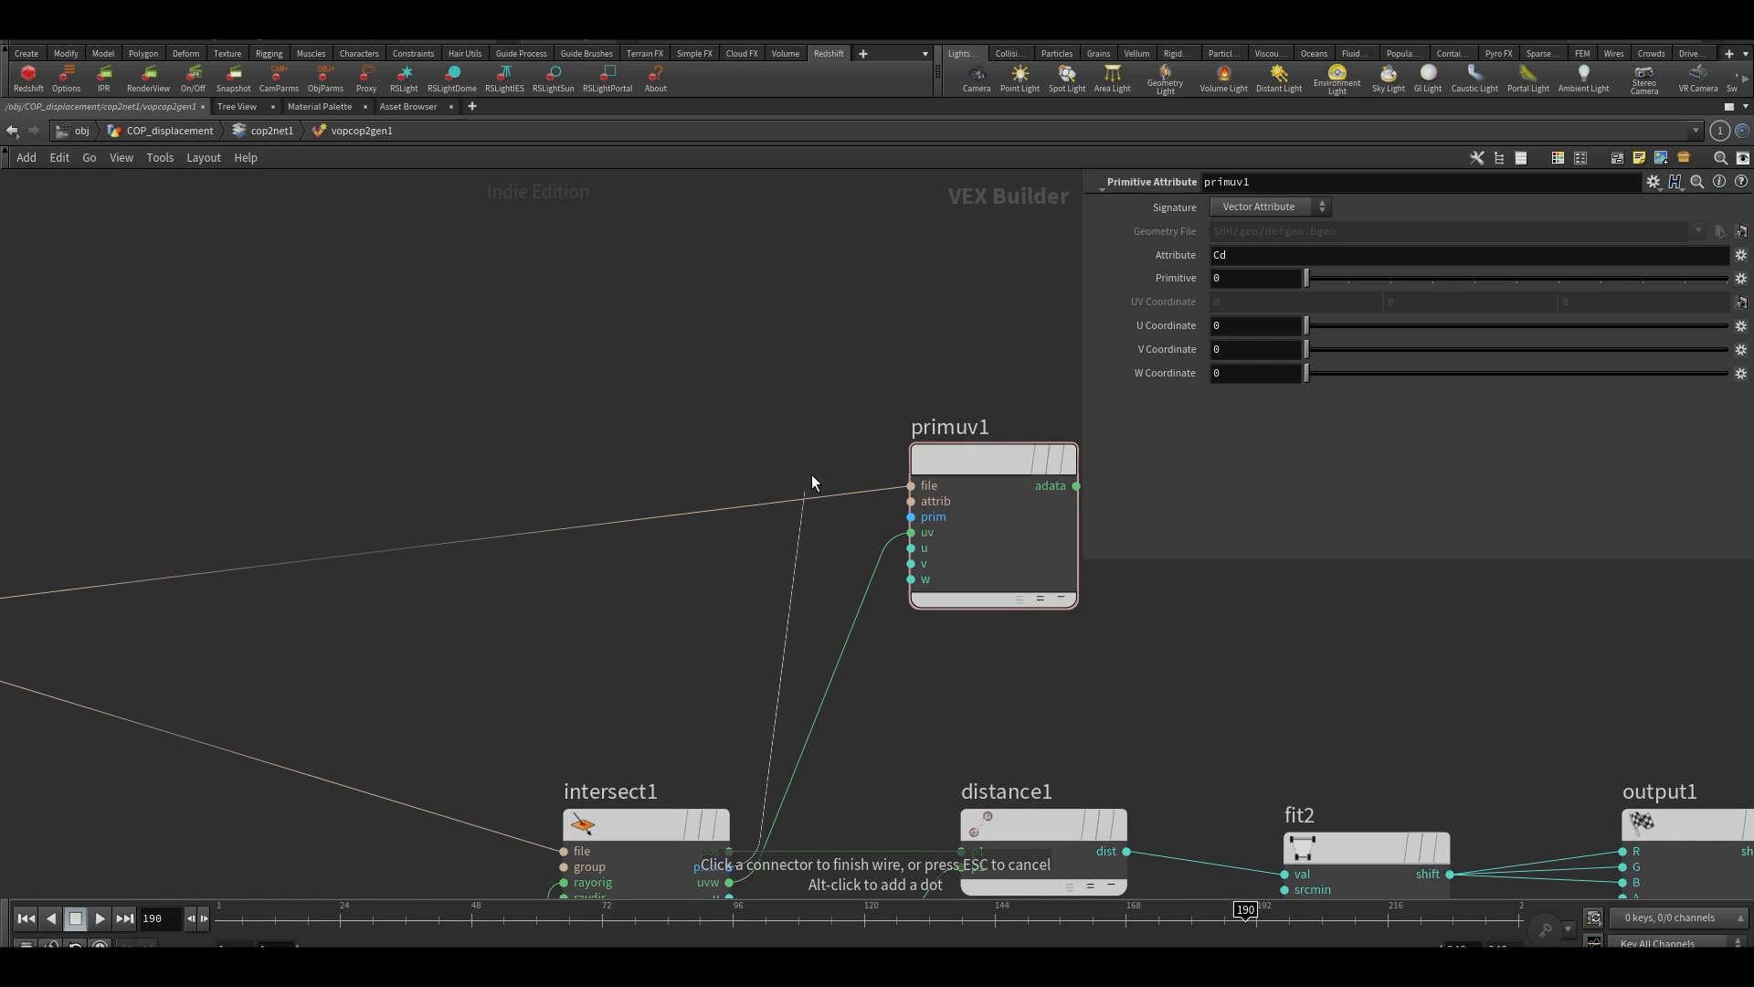
{"action": "left_click", "coordinate": [893, 519]}
{"action": "middle_click_drag", "start_coordinate": [764, 392], "coordinate": [433, 465]}
{"action": "left_click_drag", "start_coordinate": [667, 520], "coordinate": [756, 579]}
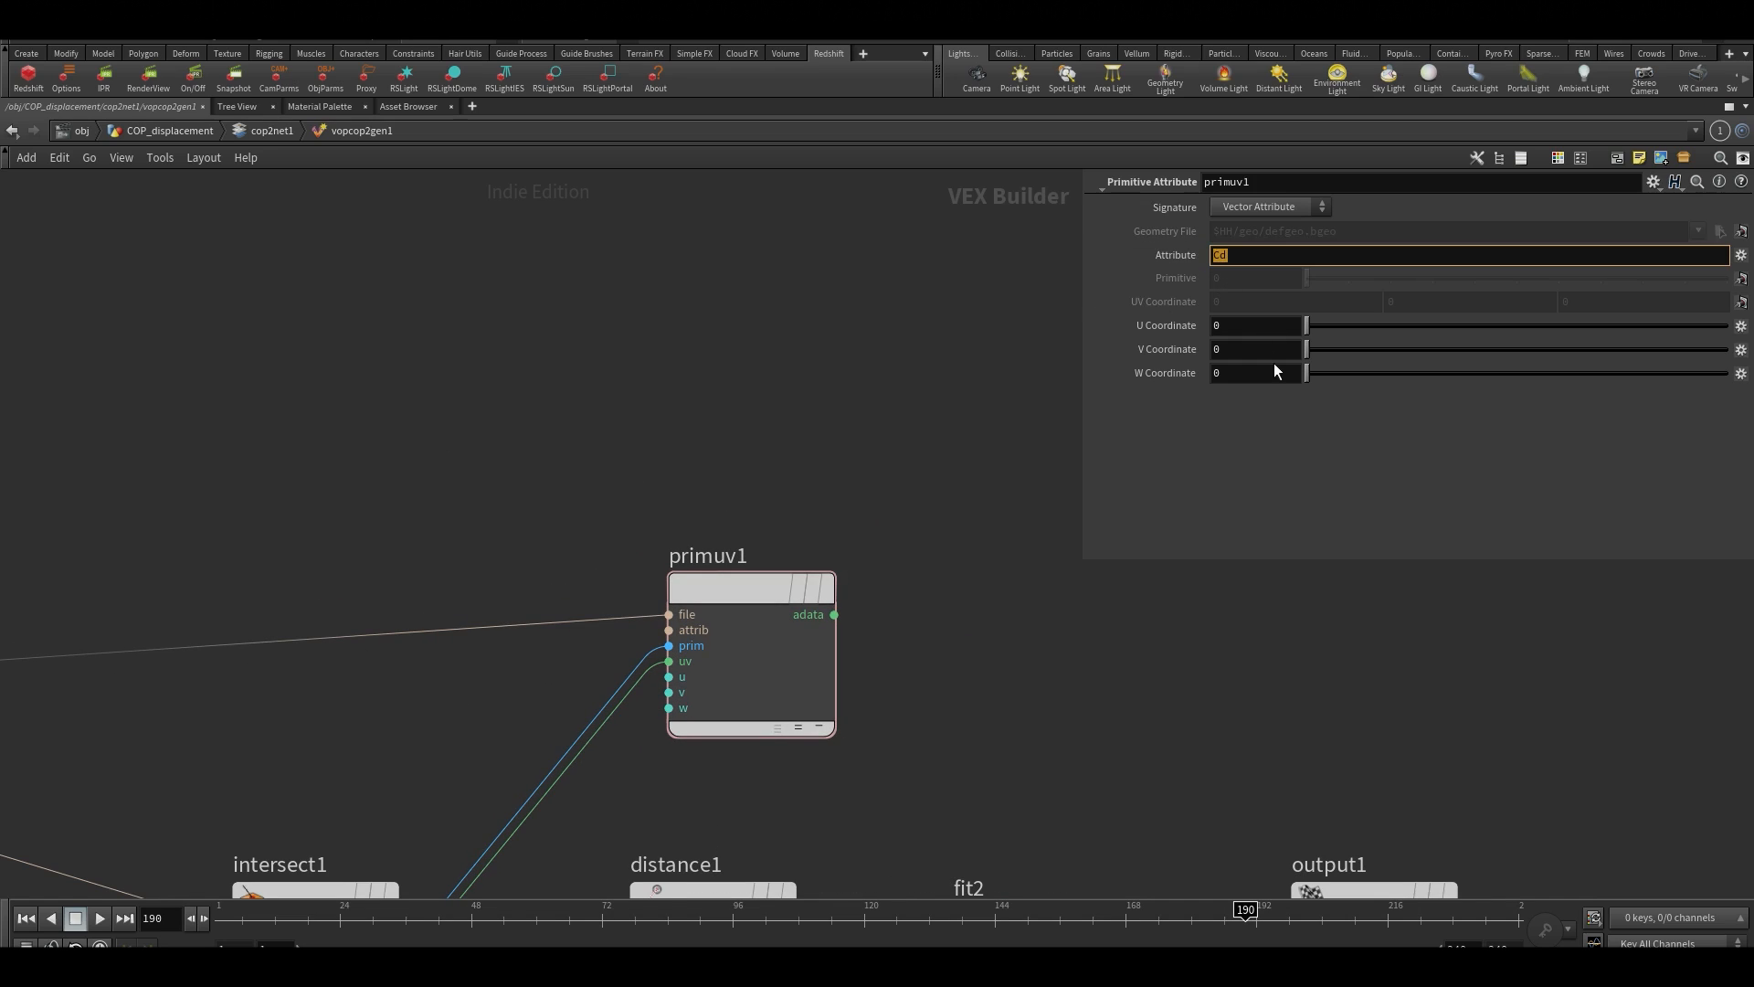
{"action": "key", "text": "Return"}
{"action": "left_click", "coordinate": [1244, 259]}
{"action": "scroll", "coordinate": [970, 603], "scroll_direction": "down", "scroll_amount": 3}
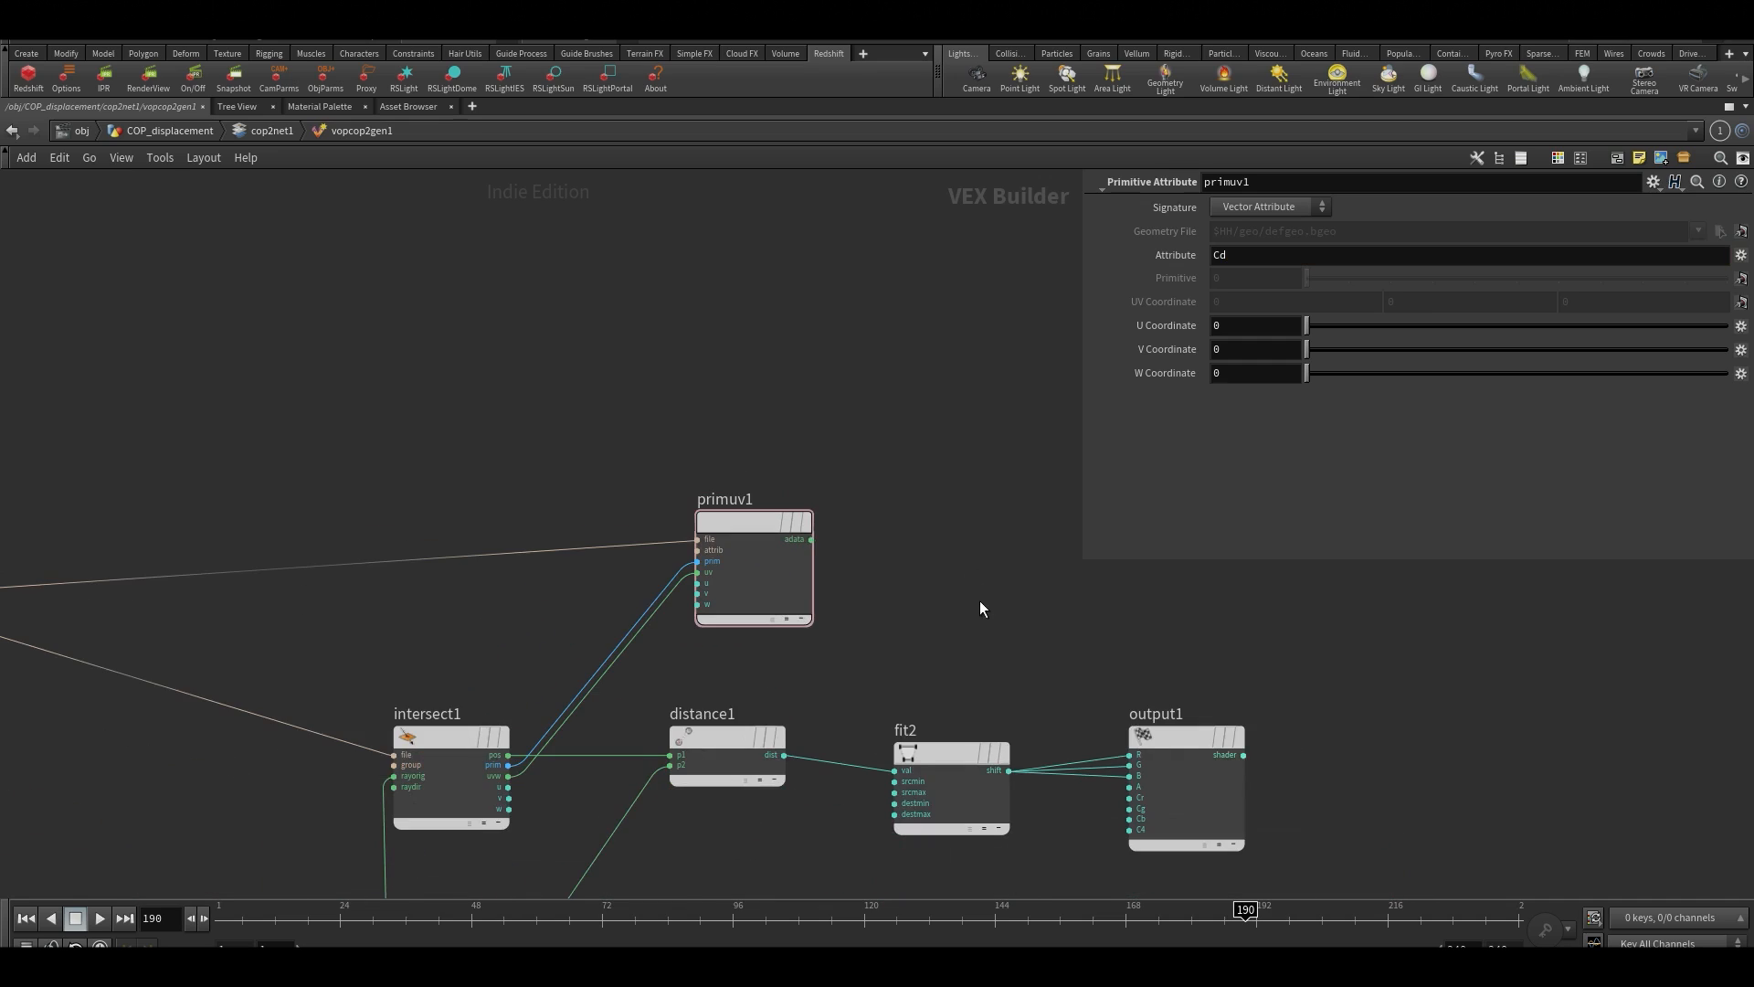
Add a Bind node beyond primuv1 and set its parameter name to color
{"action": "middle_click_drag", "start_coordinate": [963, 573], "coordinate": [516, 682]}
{"action": "middle_click_drag", "start_coordinate": [587, 607], "coordinate": [705, 596]}
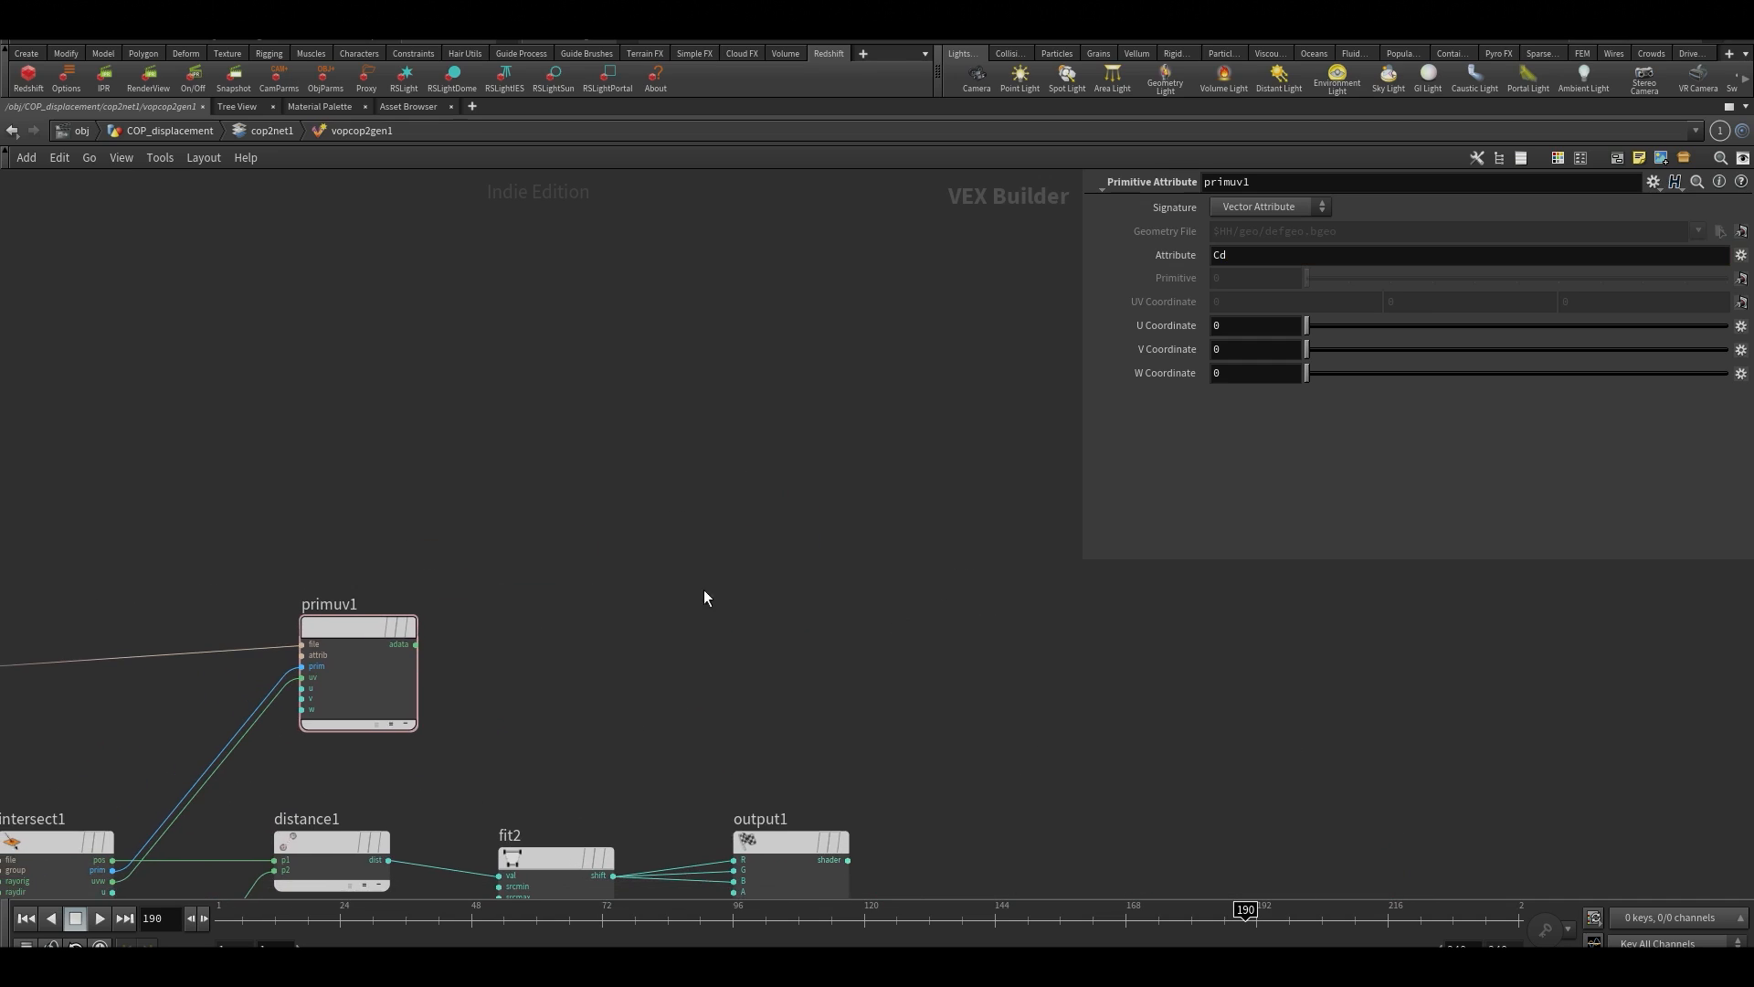
{"action": "key", "text": "Tab"}
{"action": "type", "text": "bind"}
{"action": "key", "text": "Return"}
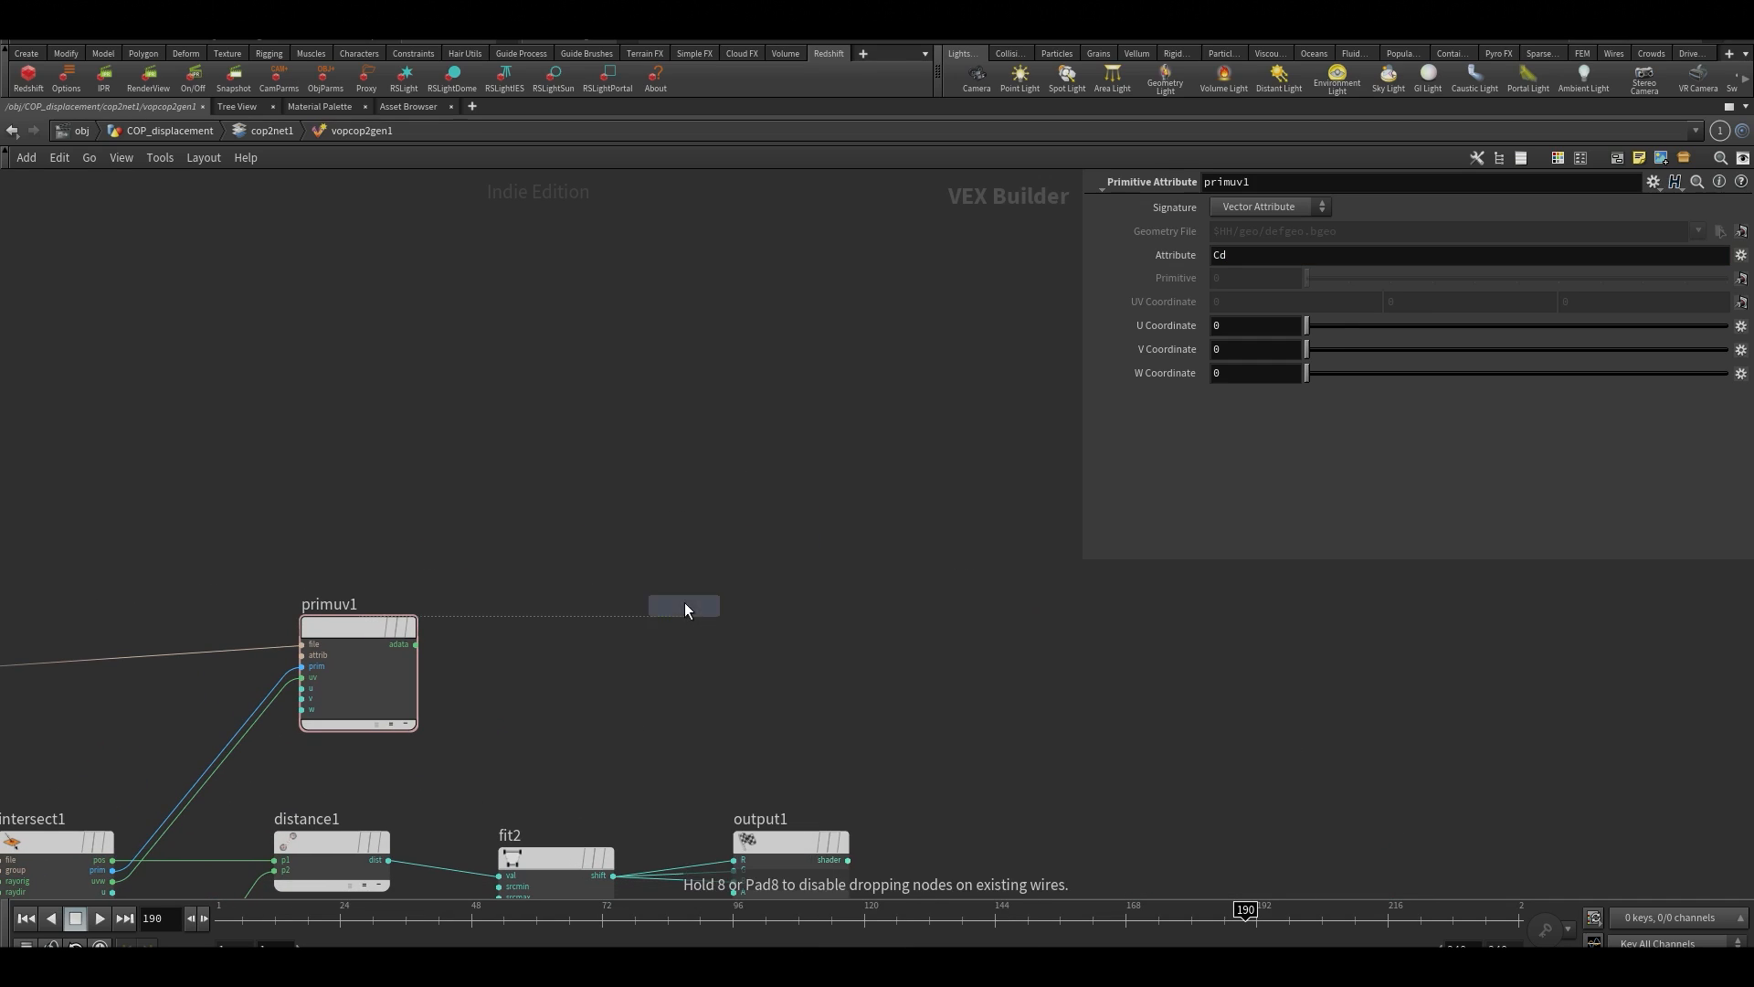
{"action": "left_click", "coordinate": [683, 601]}
{"action": "left_click_drag", "start_coordinate": [1221, 215], "coordinate": [1213, 216]}
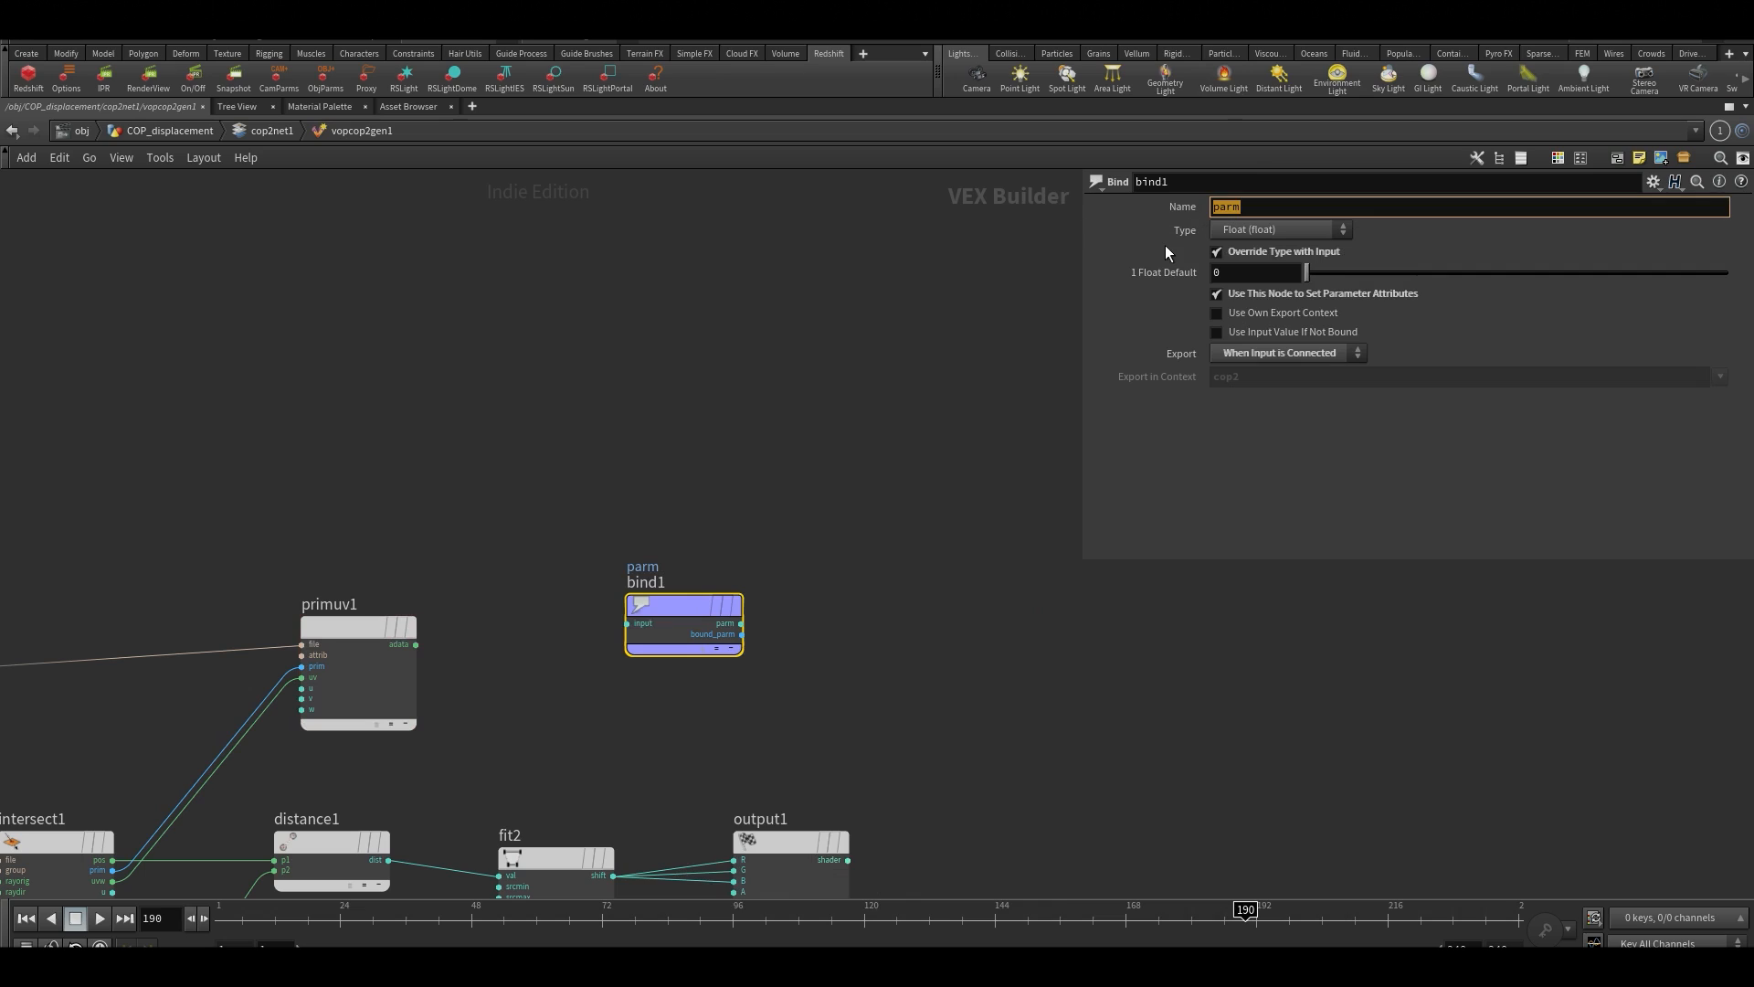
{"action": "type", "text": "color"}
{"action": "key", "text": "Return"}
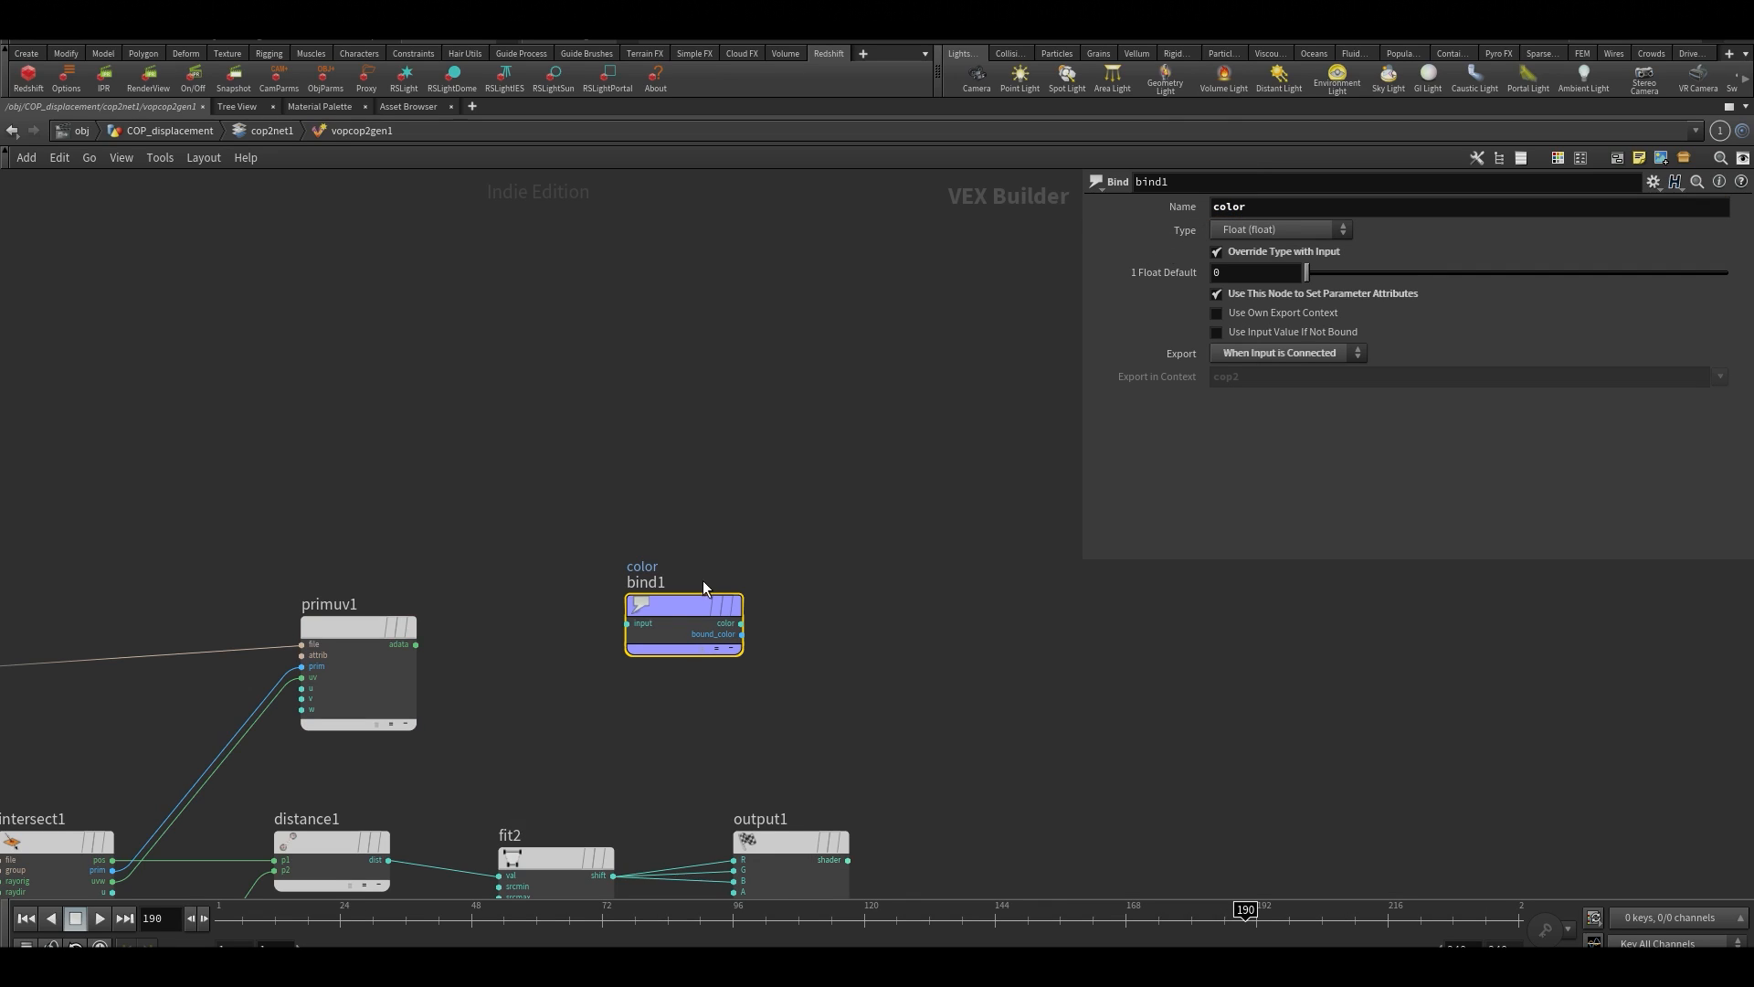
Reposition bind1 and connect the adata output of primuv1 to its input
{"action": "left_click_drag", "start_coordinate": [703, 586], "coordinate": [762, 586]}
{"action": "left_click", "coordinate": [416, 644]}
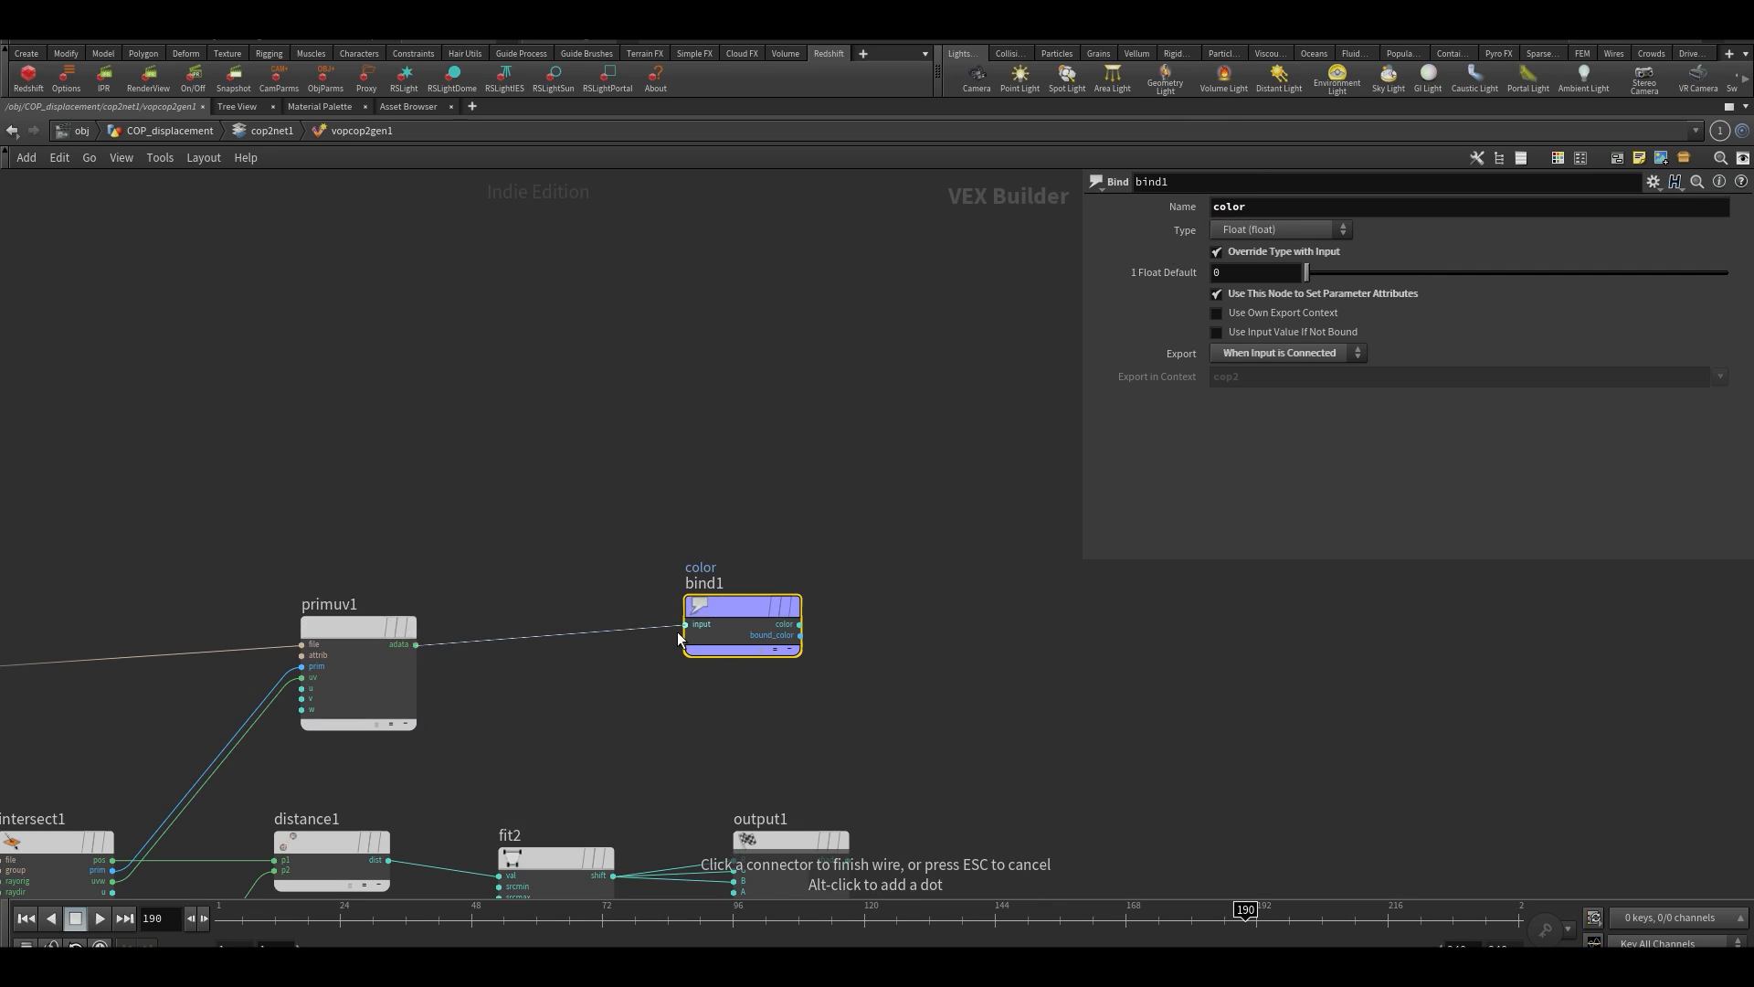
{"action": "left_click", "coordinate": [685, 625]}
{"action": "scroll", "coordinate": [639, 562], "scroll_direction": "down", "scroll_amount": 2}
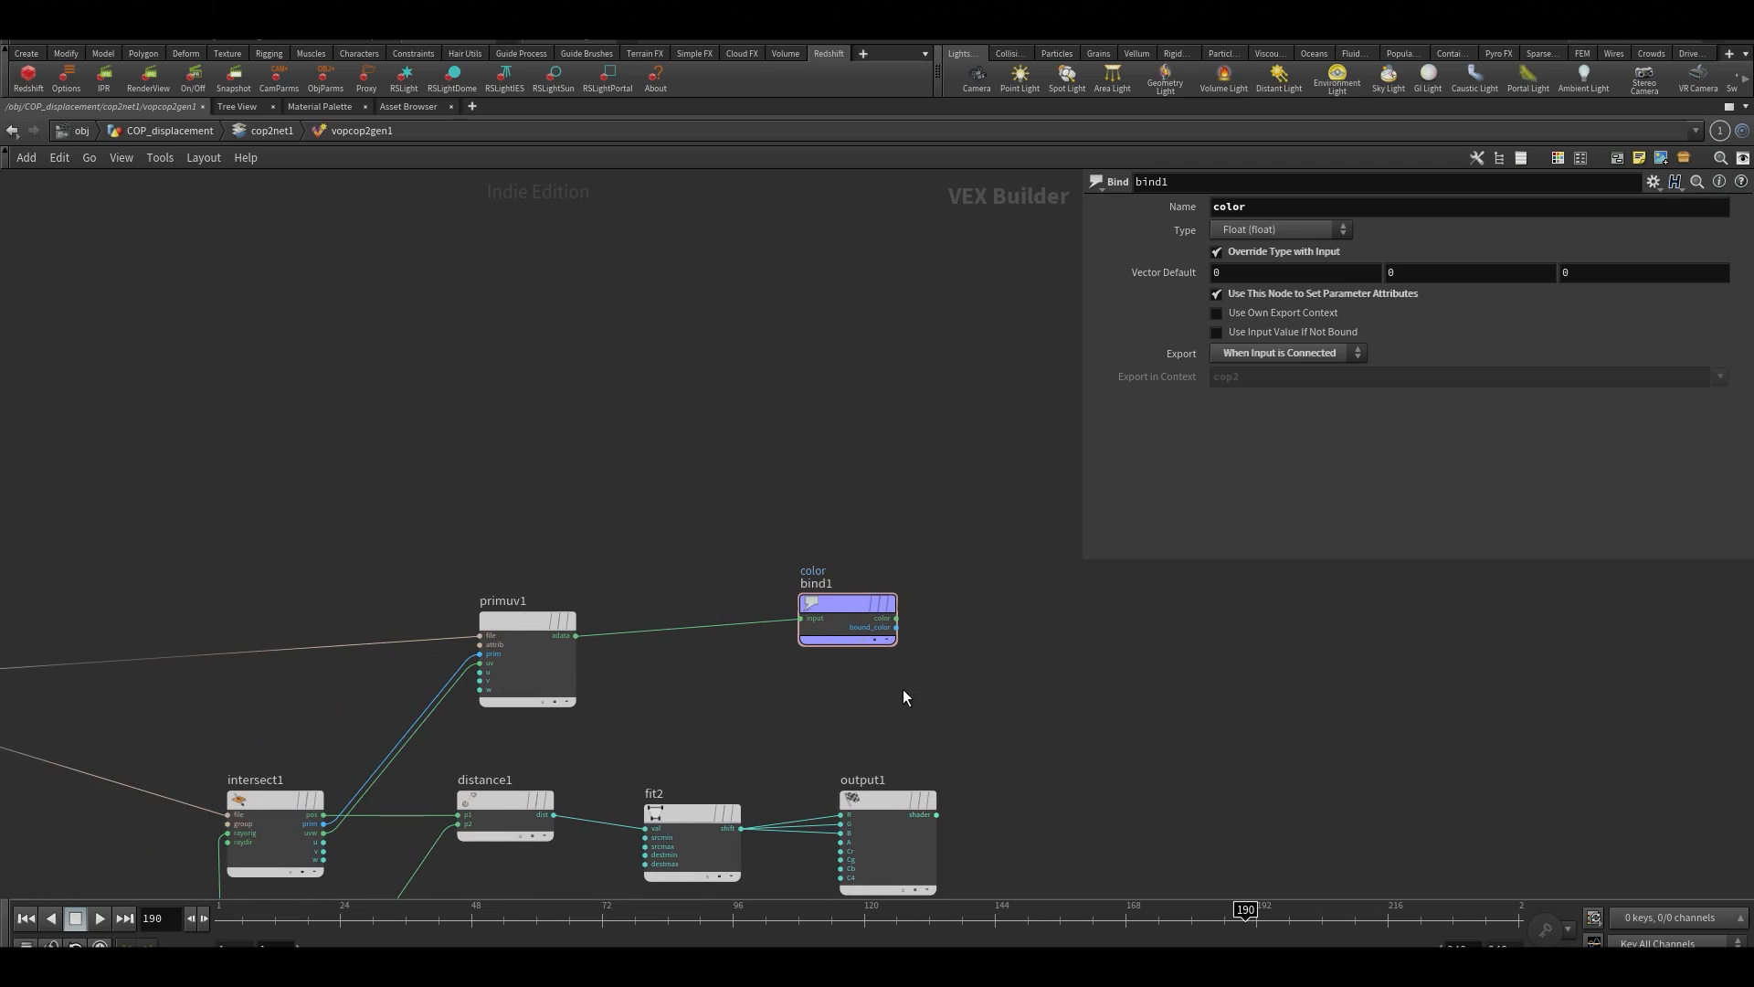
Return to cop2net1, restore the multi-pane layout, and display the color plane in the Composite View
{"action": "key", "text": "u"}
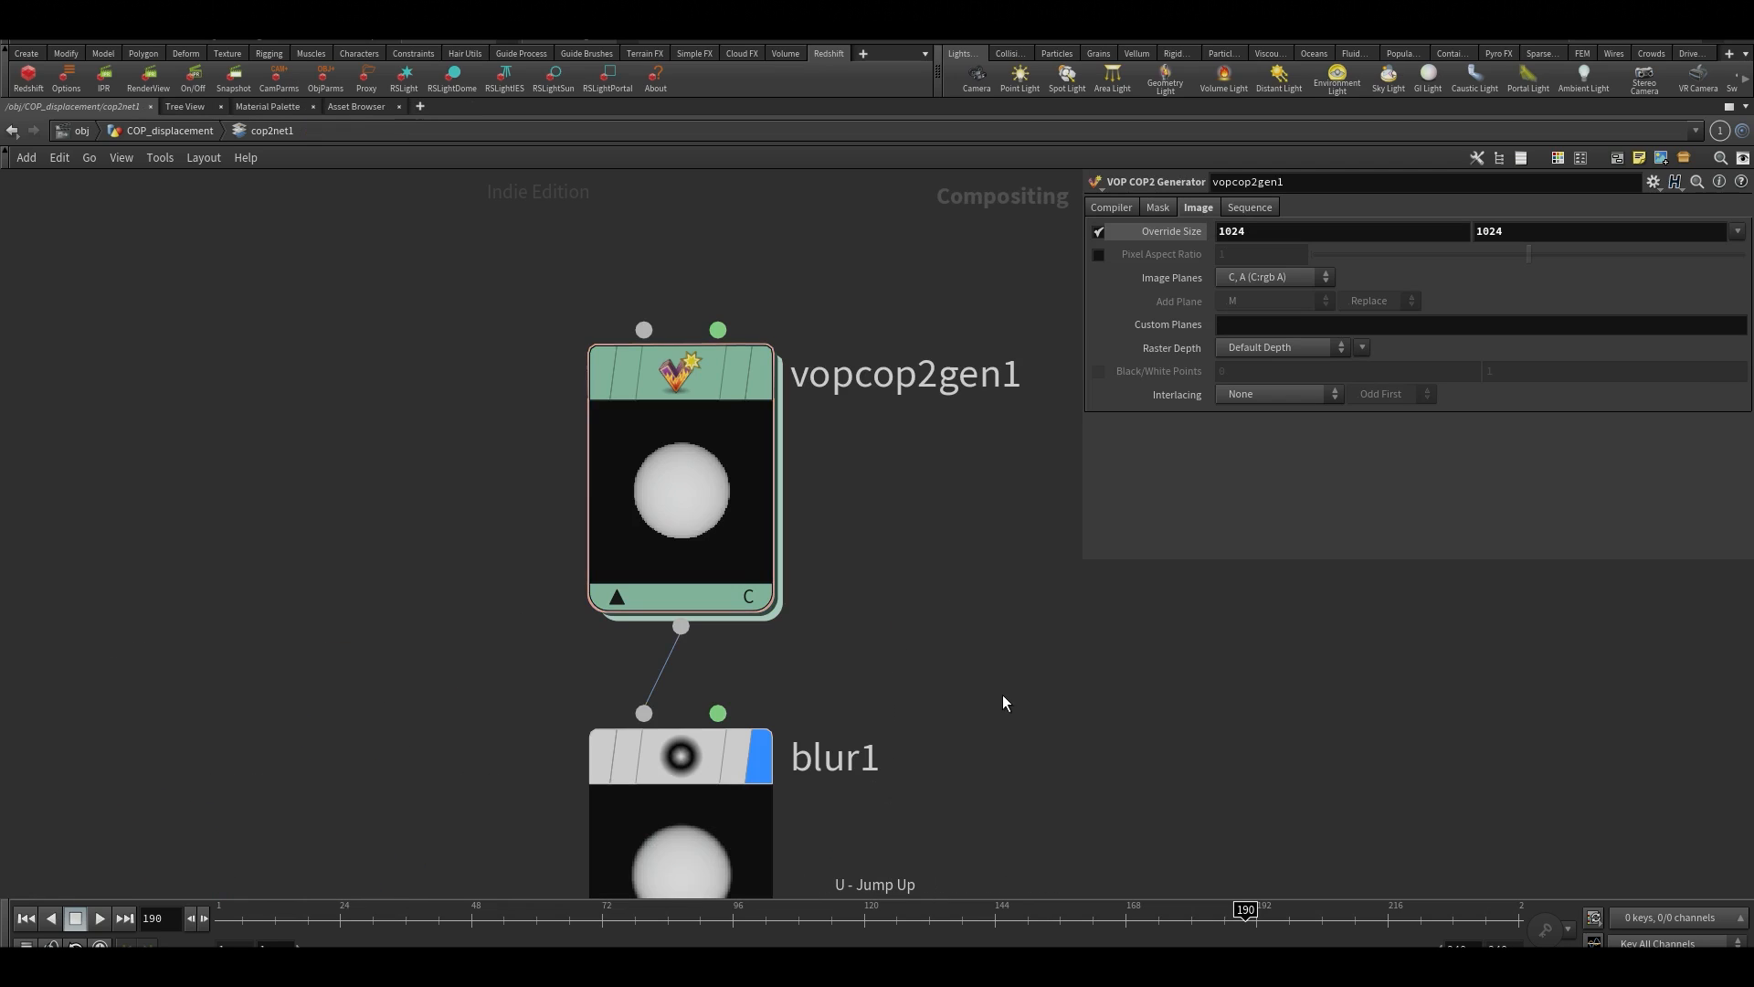
{"action": "key", "text": "ctrl+b"}
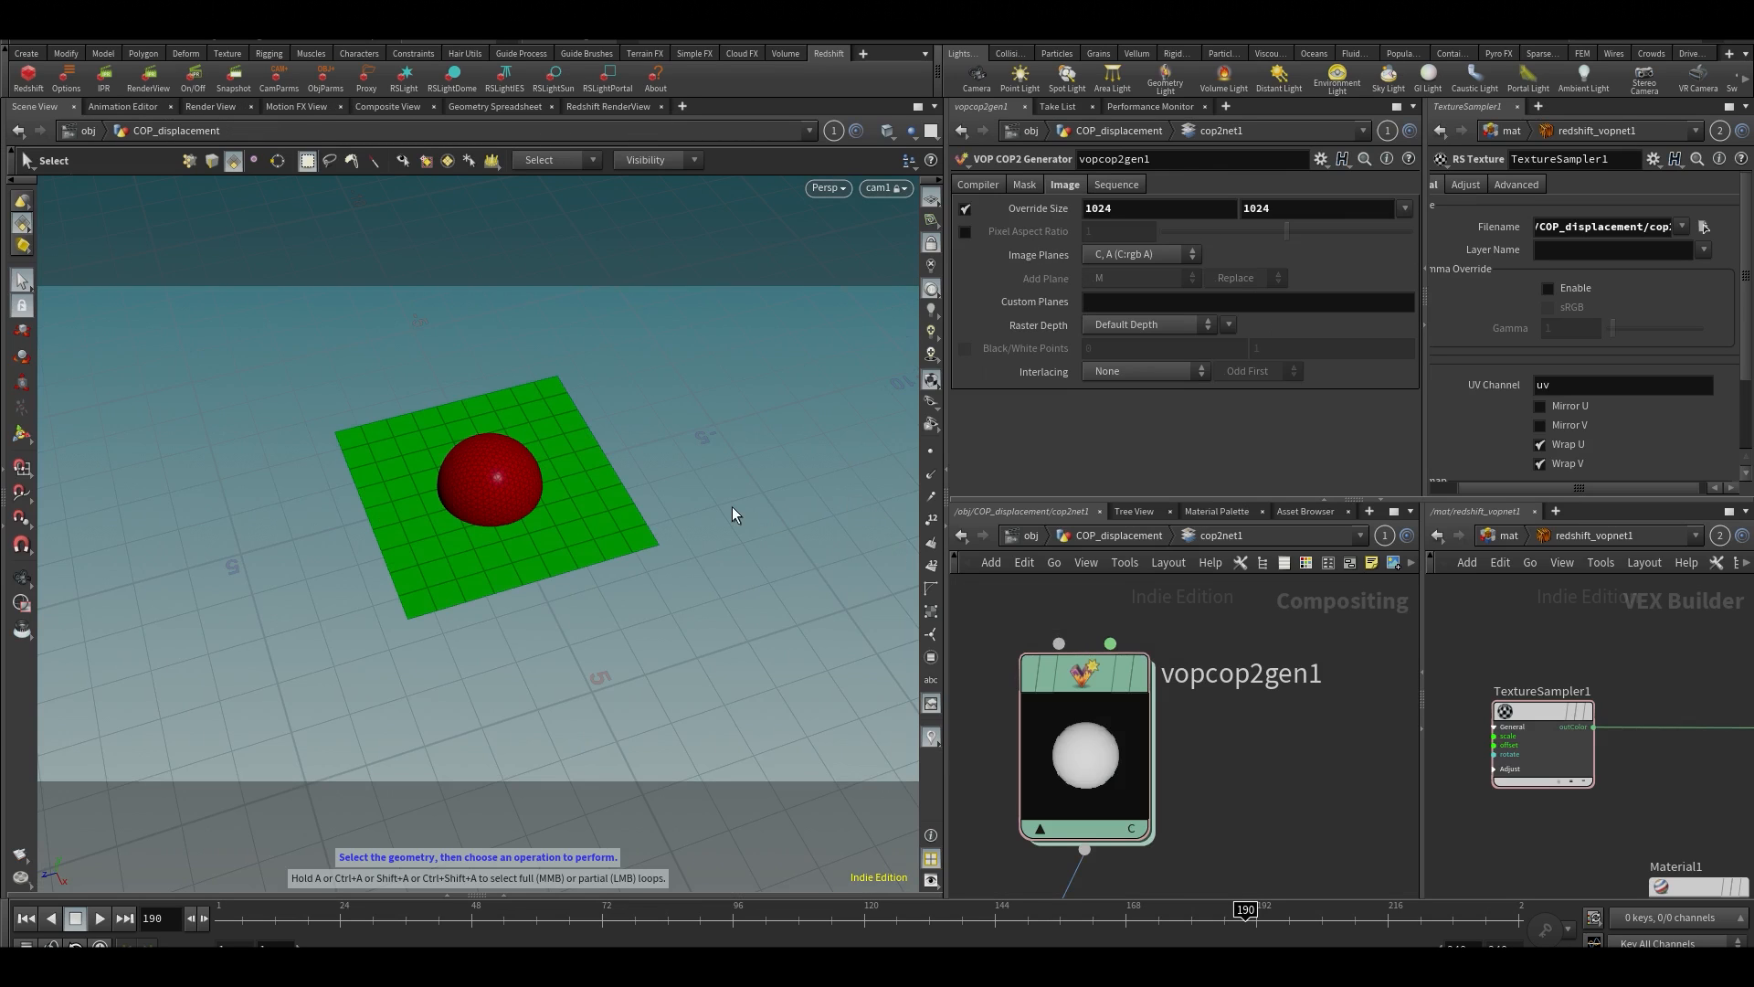
{"action": "left_click", "coordinate": [390, 107]}
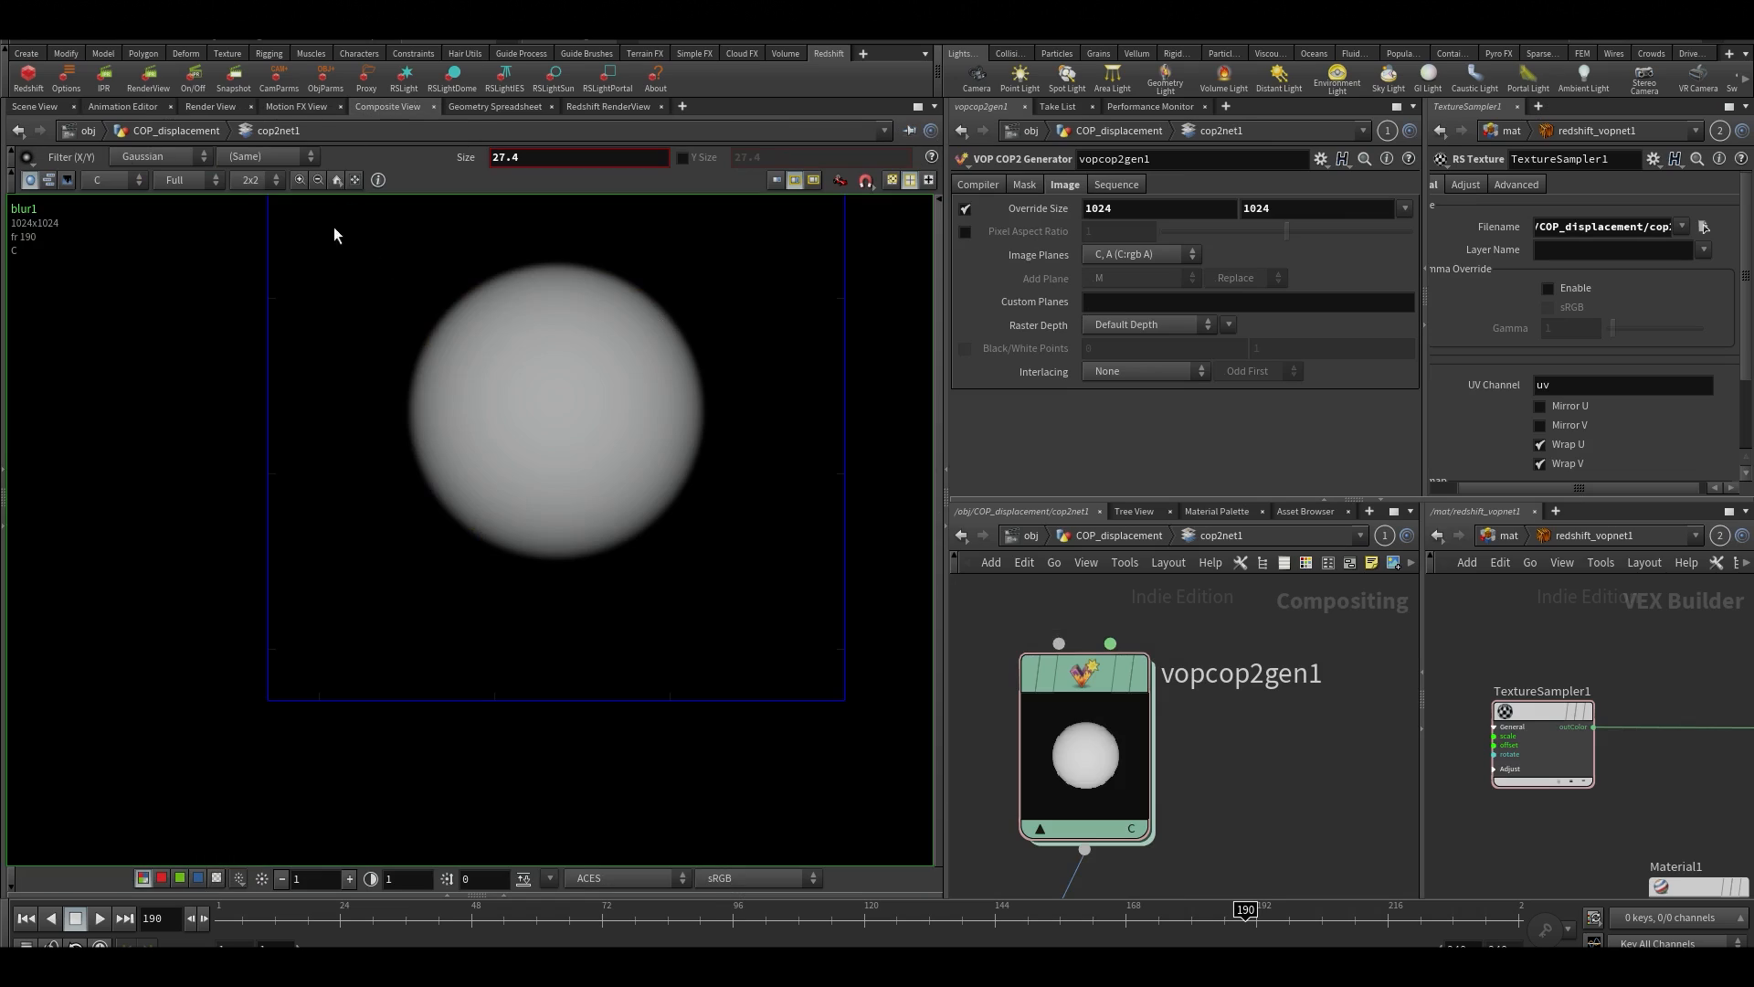
{"action": "left_click", "coordinate": [89, 178]}
{"action": "left_click", "coordinate": [91, 234]}
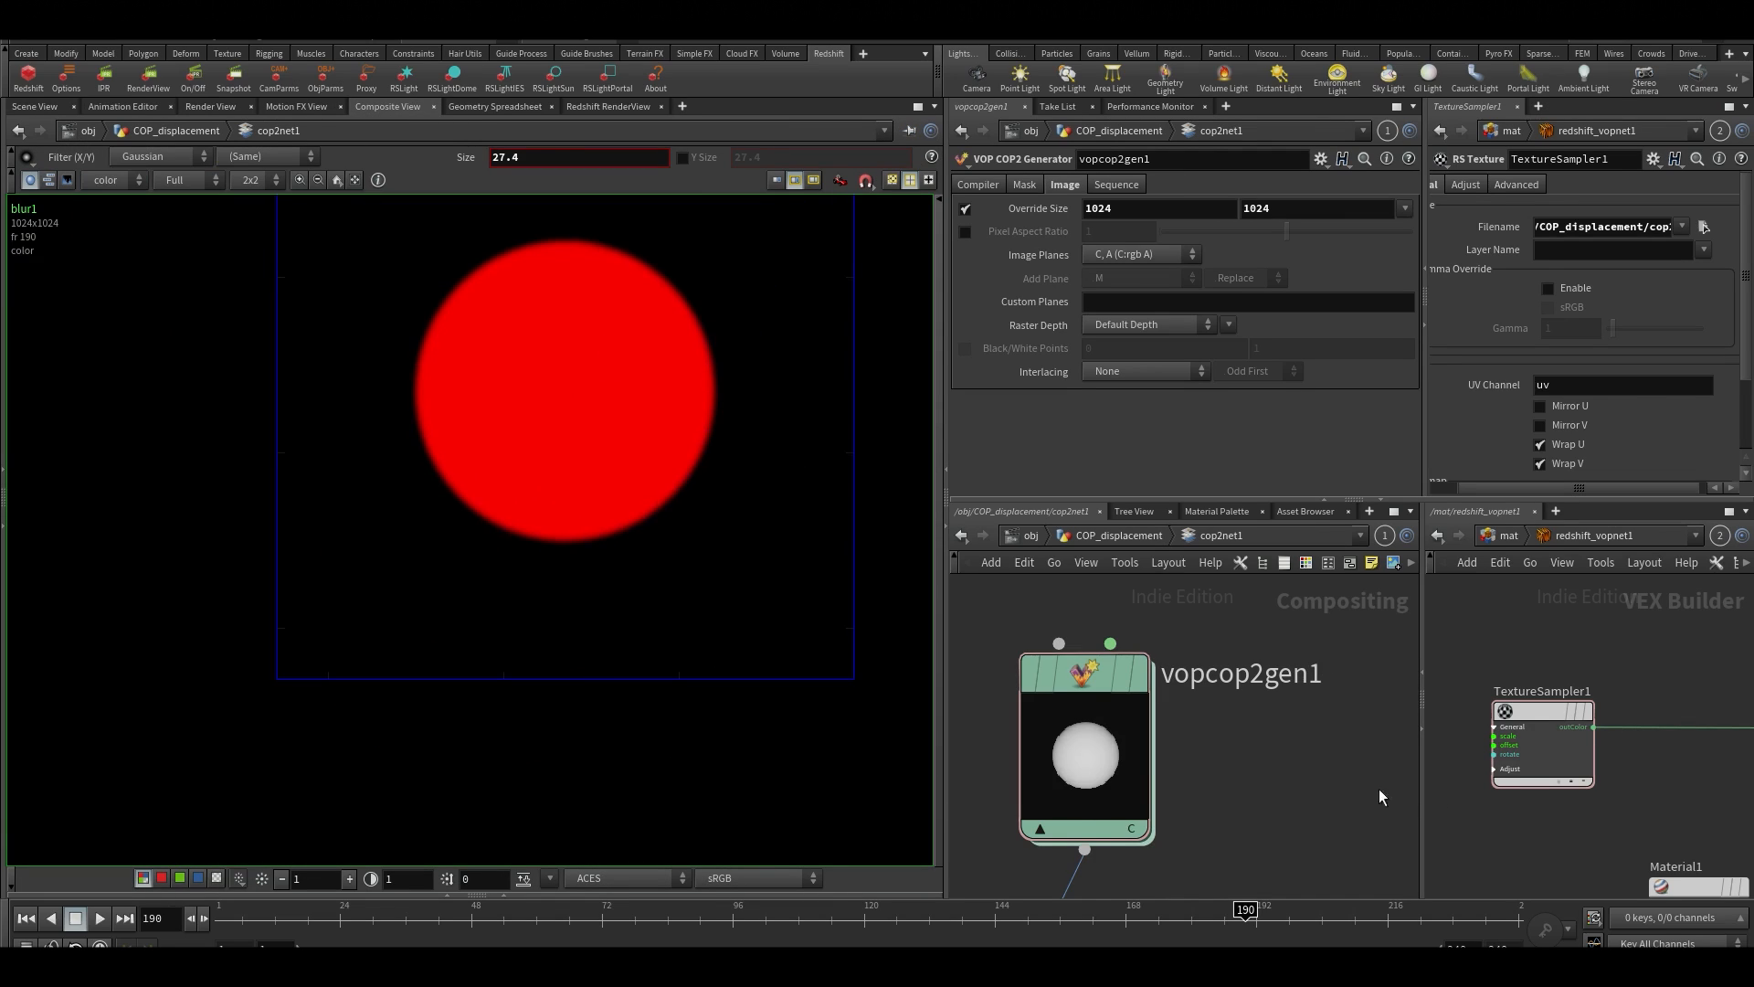
Inside vopcop2gen1, set the Y component of both Destination Min and Destination Max on fit1 to 2
{"action": "scroll", "coordinate": [1379, 797], "scroll_direction": "down", "scroll_amount": 2}
{"action": "left_click", "coordinate": [1164, 766]}
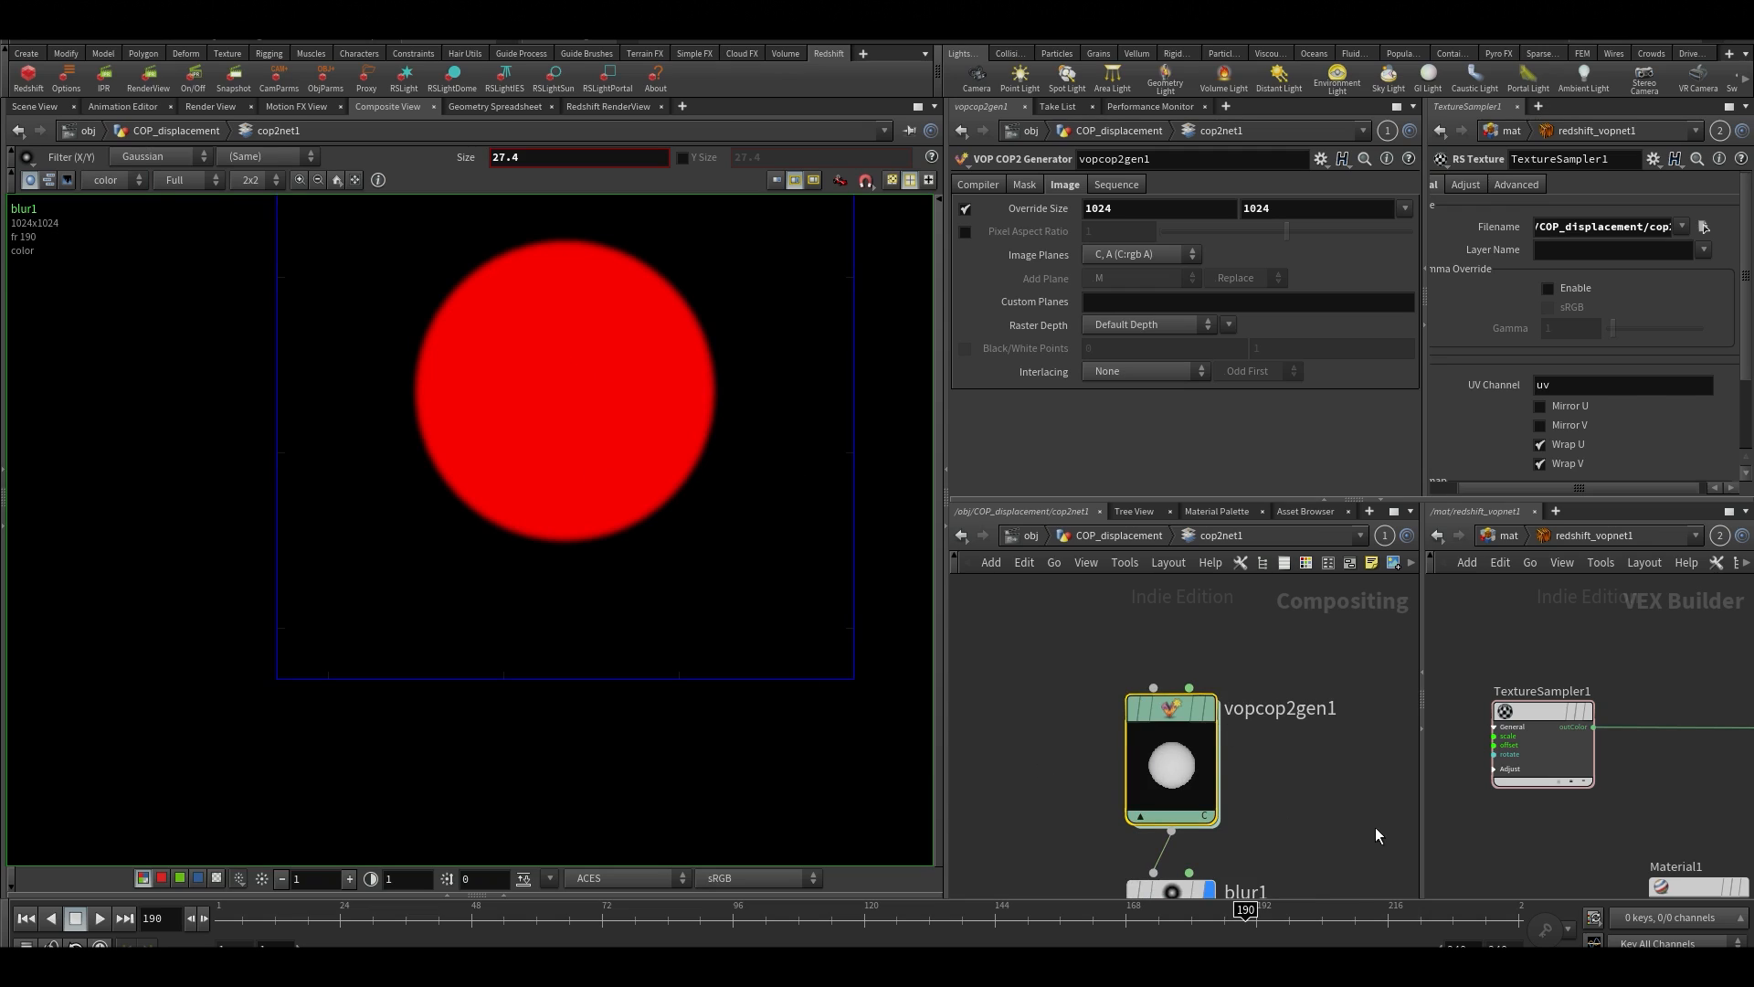
{"action": "key", "text": "h"}
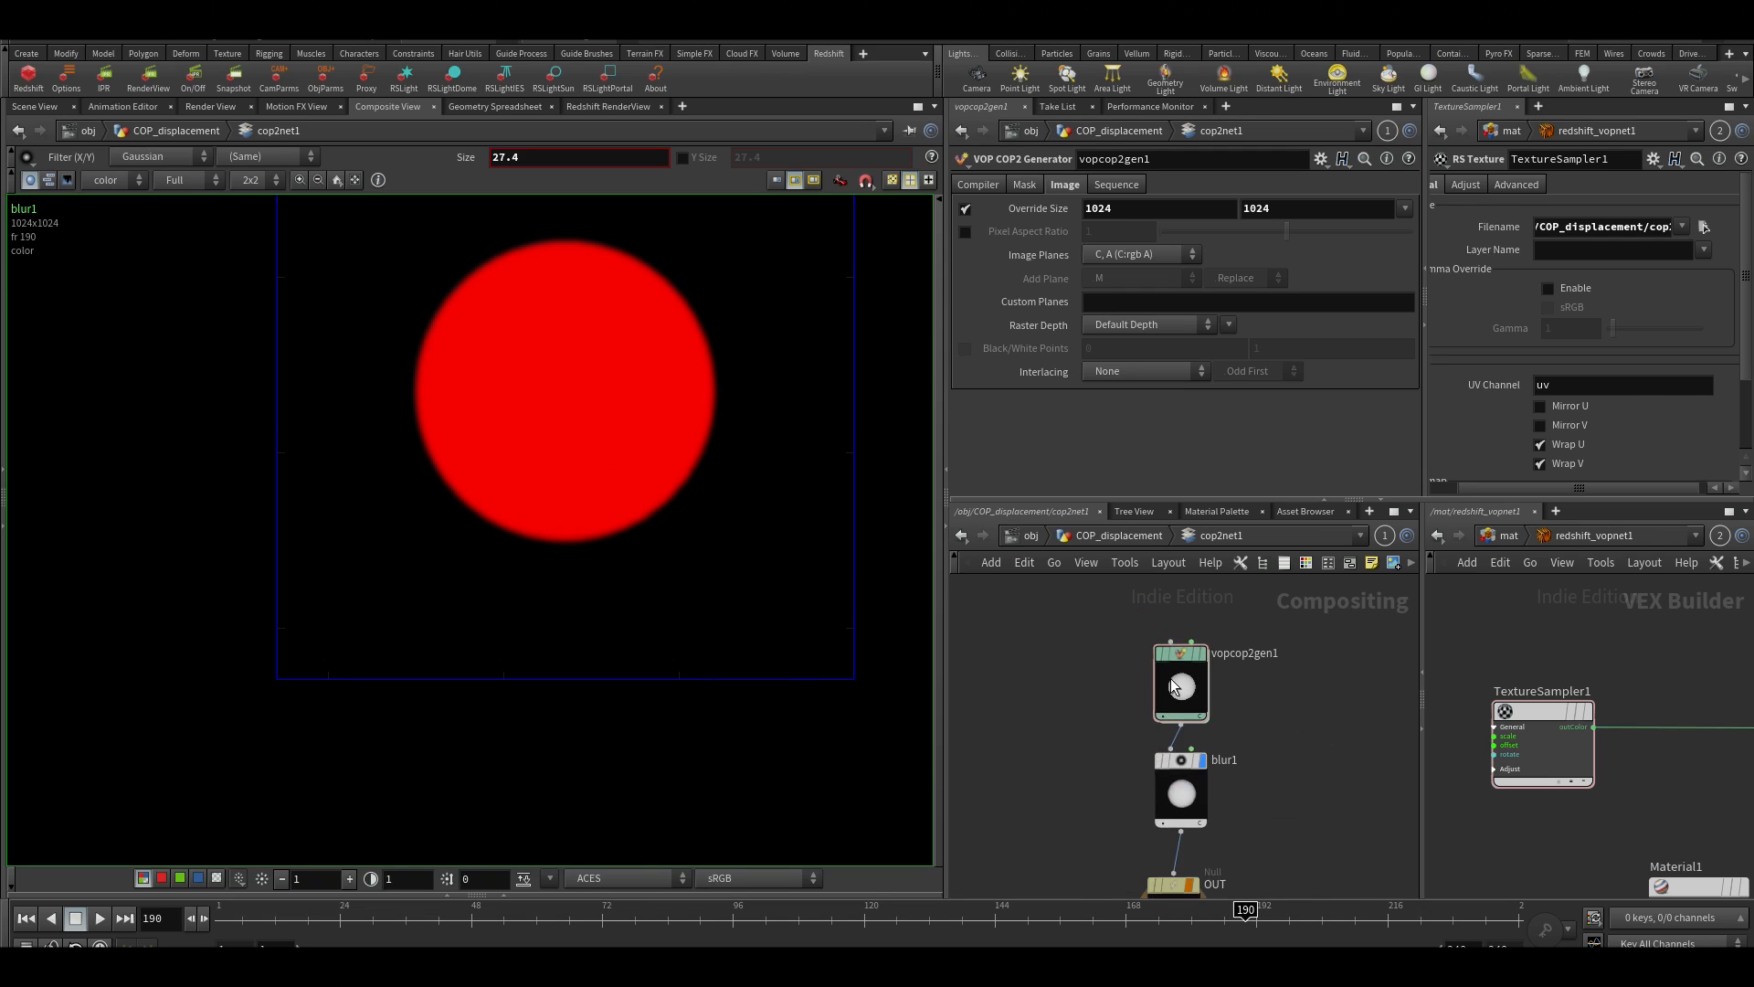
{"action": "double_click", "coordinate": [1176, 687]}
{"action": "scroll", "coordinate": [1192, 703], "scroll_direction": "up", "scroll_amount": 5}
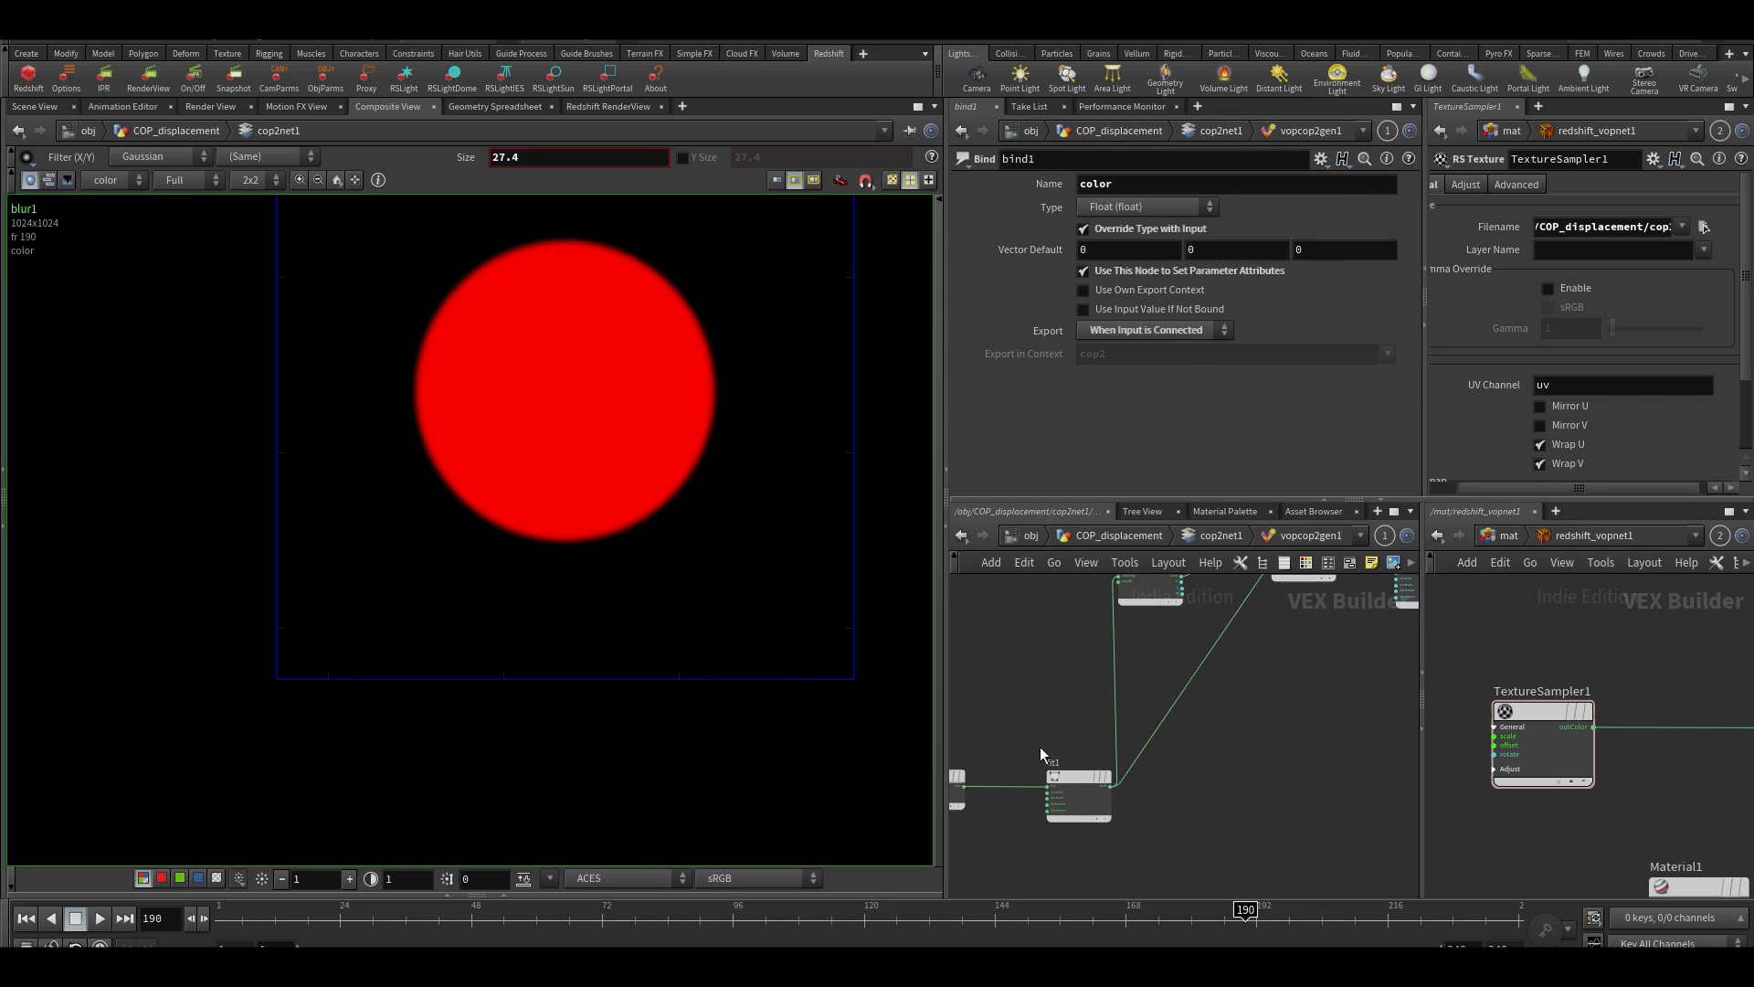
{"action": "left_click", "coordinate": [1071, 773]}
{"action": "left_click", "coordinate": [1228, 255]}
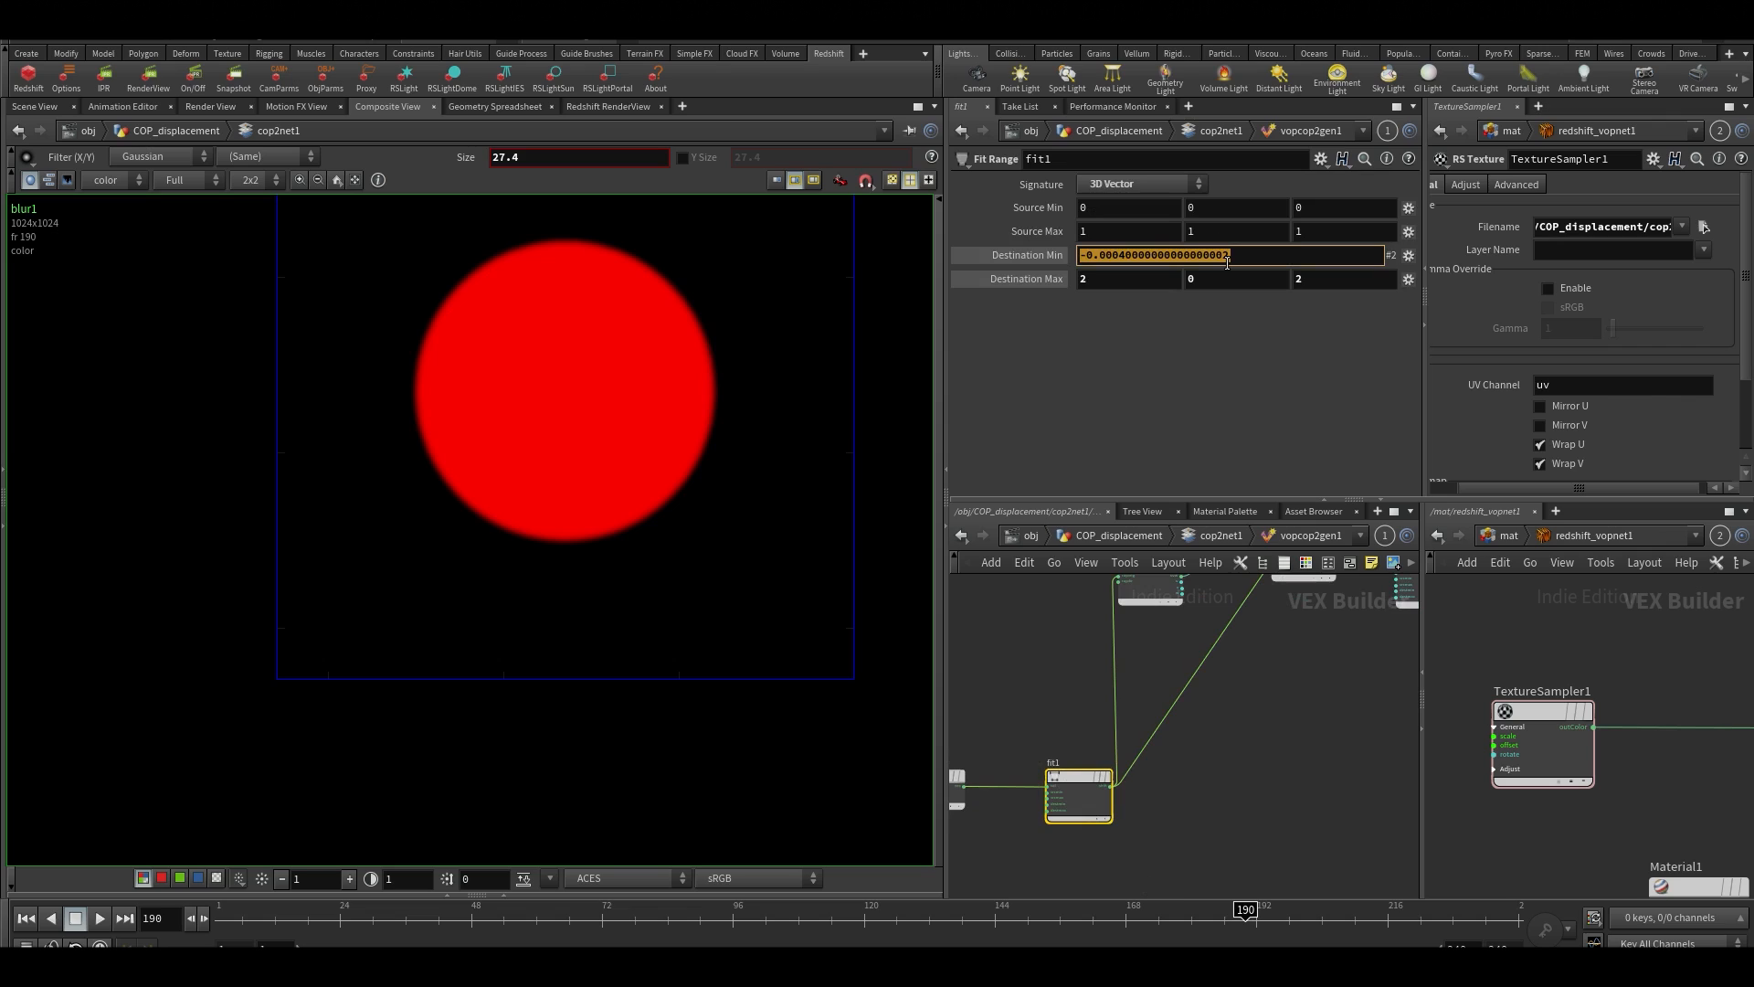
{"action": "type", "text": "2"}
{"action": "key", "text": "Tab"}
{"action": "key", "text": "Return"}
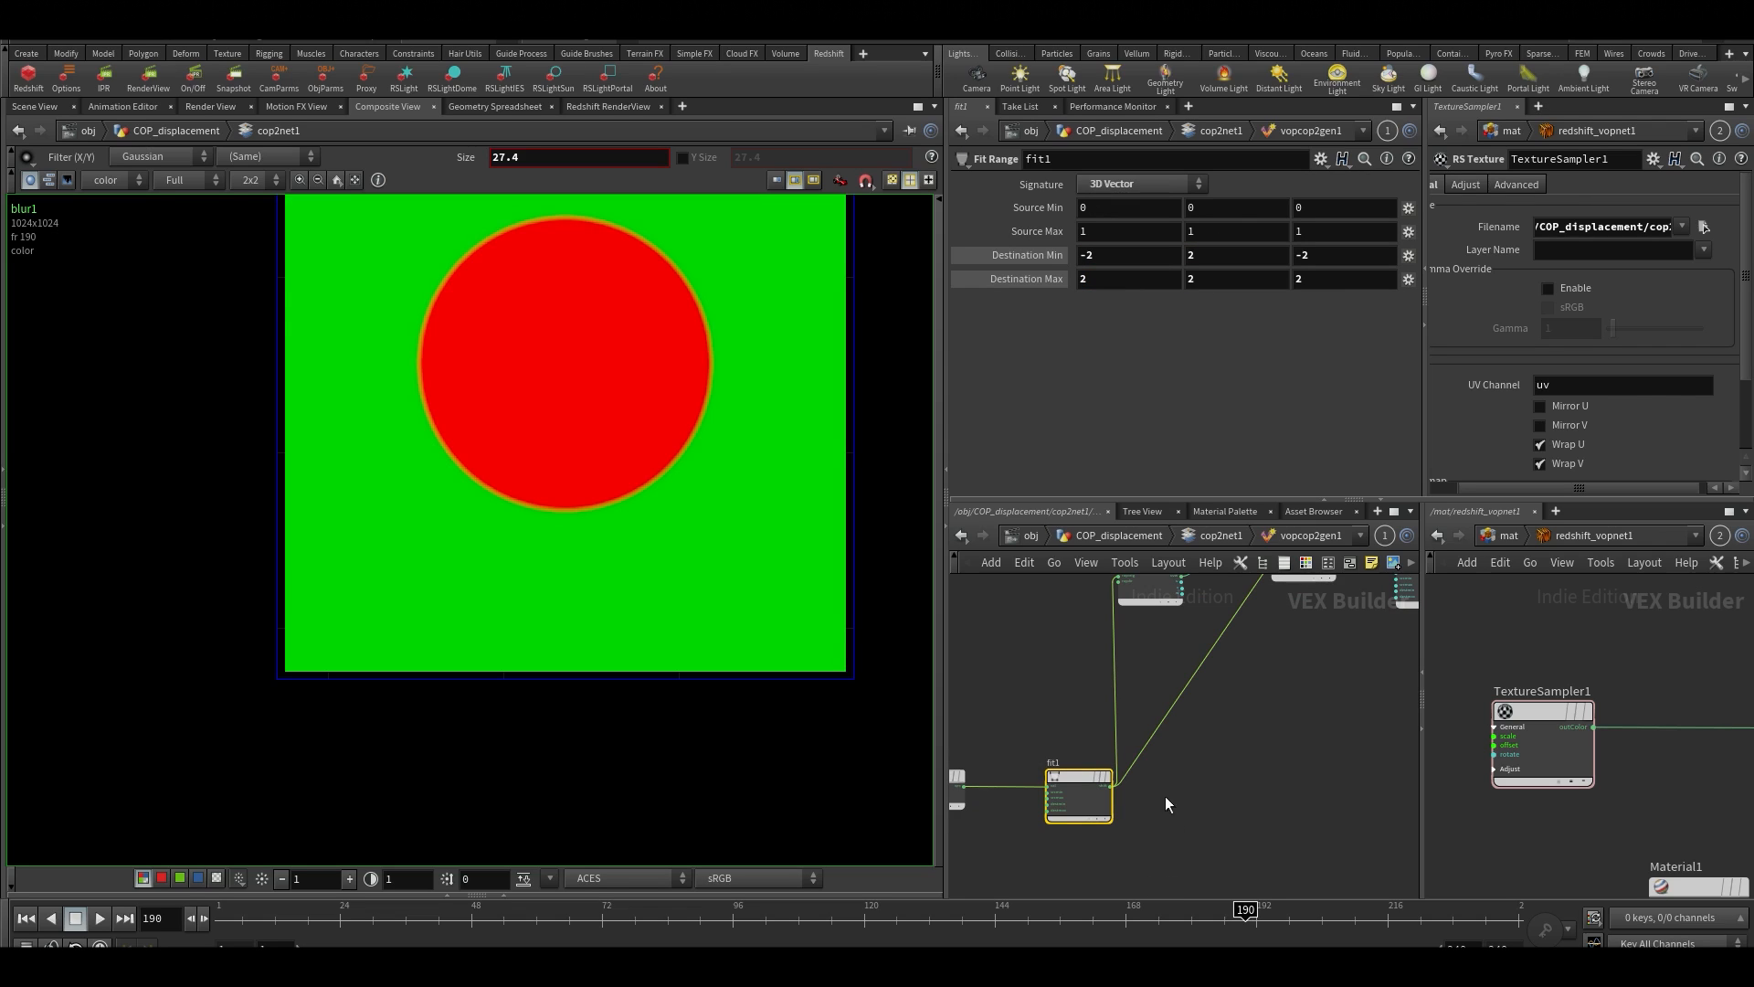
Examine the sampled color plane around the red sphere's edge in the Composite View
{"action": "scroll", "coordinate": [421, 524], "scroll_direction": "up", "scroll_amount": 3}
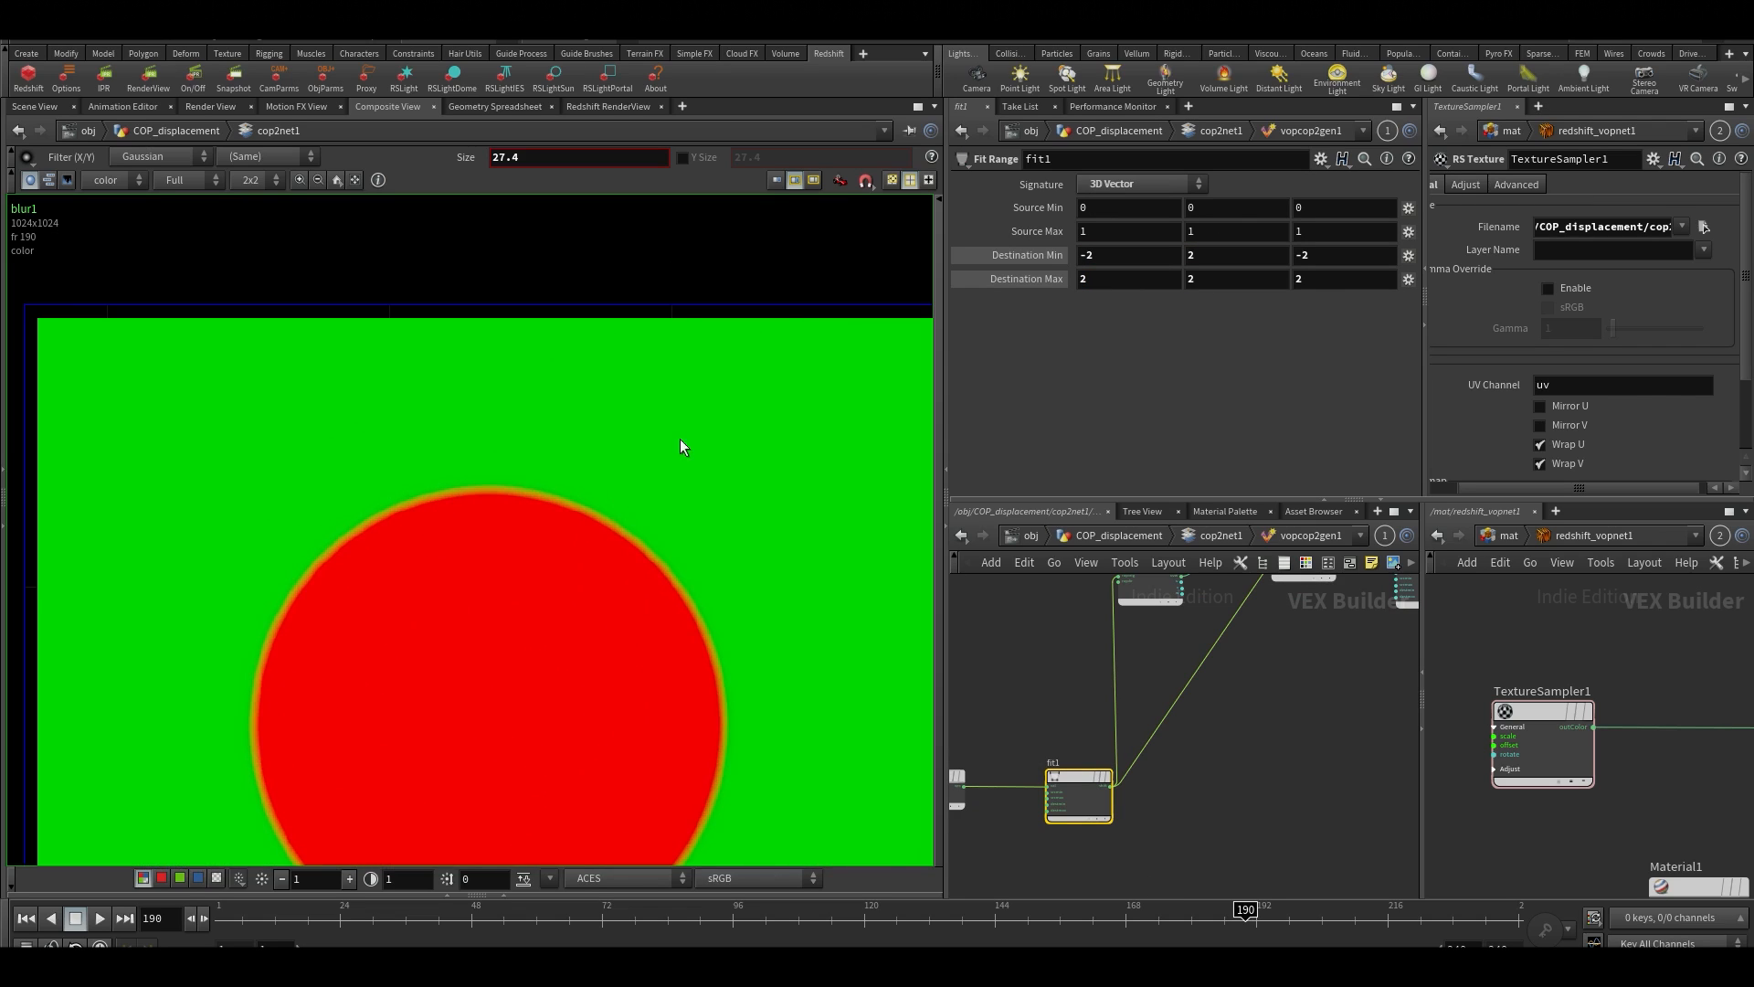
{"action": "middle_click_drag", "start_coordinate": [555, 752], "coordinate": [514, 673]}
{"action": "scroll", "coordinate": [643, 407], "scroll_direction": "down", "scroll_amount": 2}
{"action": "left_click", "coordinate": [1353, 823]}
{"action": "middle_click_drag", "start_coordinate": [1348, 790], "coordinate": [1303, 763]}
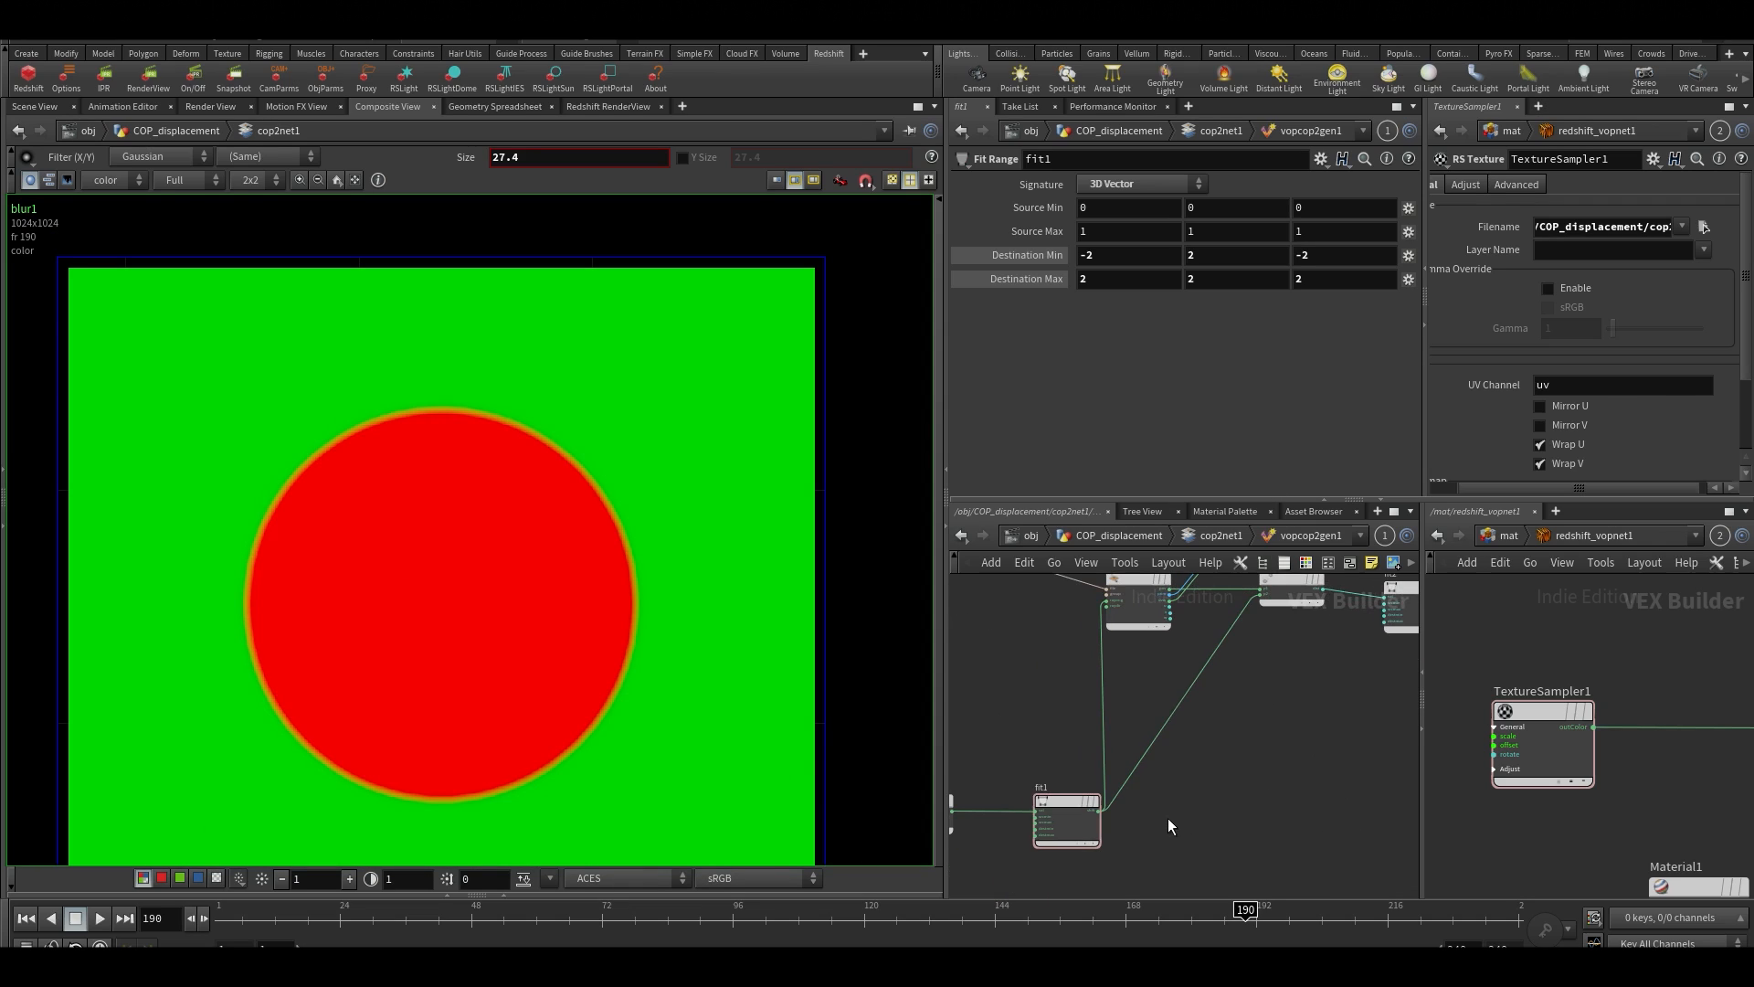
{"action": "left_click_drag", "start_coordinate": [1276, 821], "coordinate": [1264, 783]}
{"action": "middle_click_drag", "start_coordinate": [1264, 783], "coordinate": [1332, 760]}
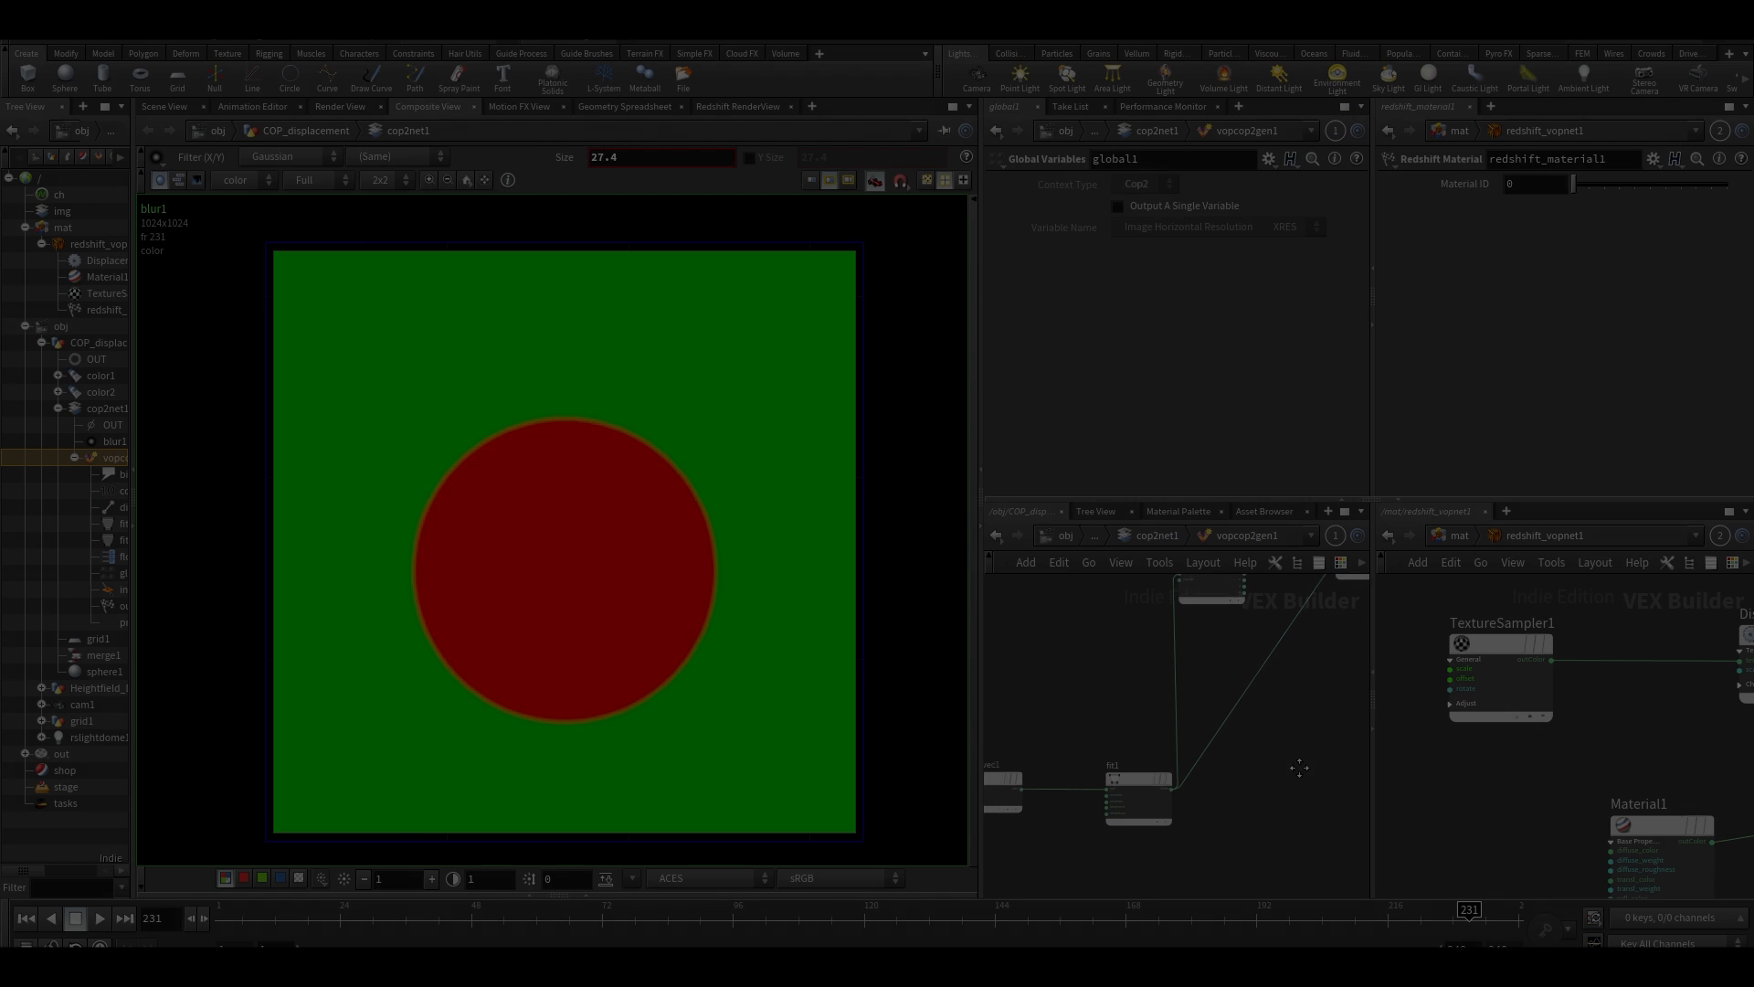
In cop2net1, add a Delete node beside OUT and connect the output of blur1 to its input
{"action": "key", "text": "u"}
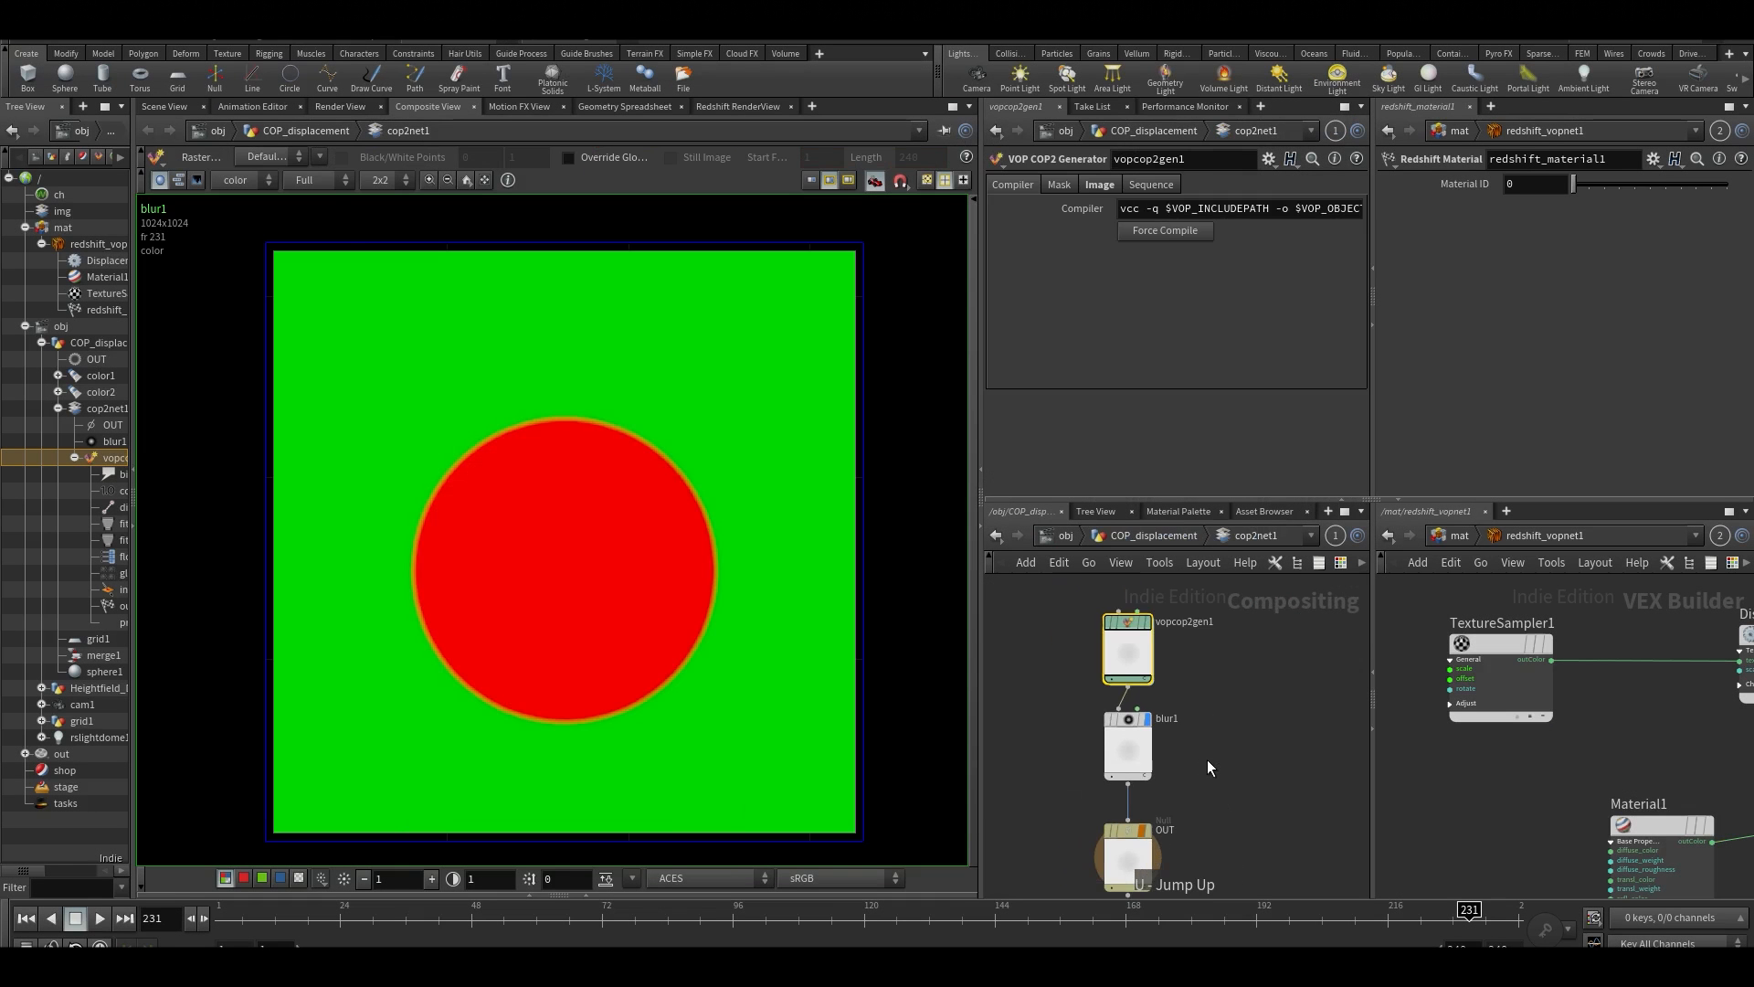
{"action": "scroll", "coordinate": [1189, 752], "scroll_direction": "up", "scroll_amount": 2}
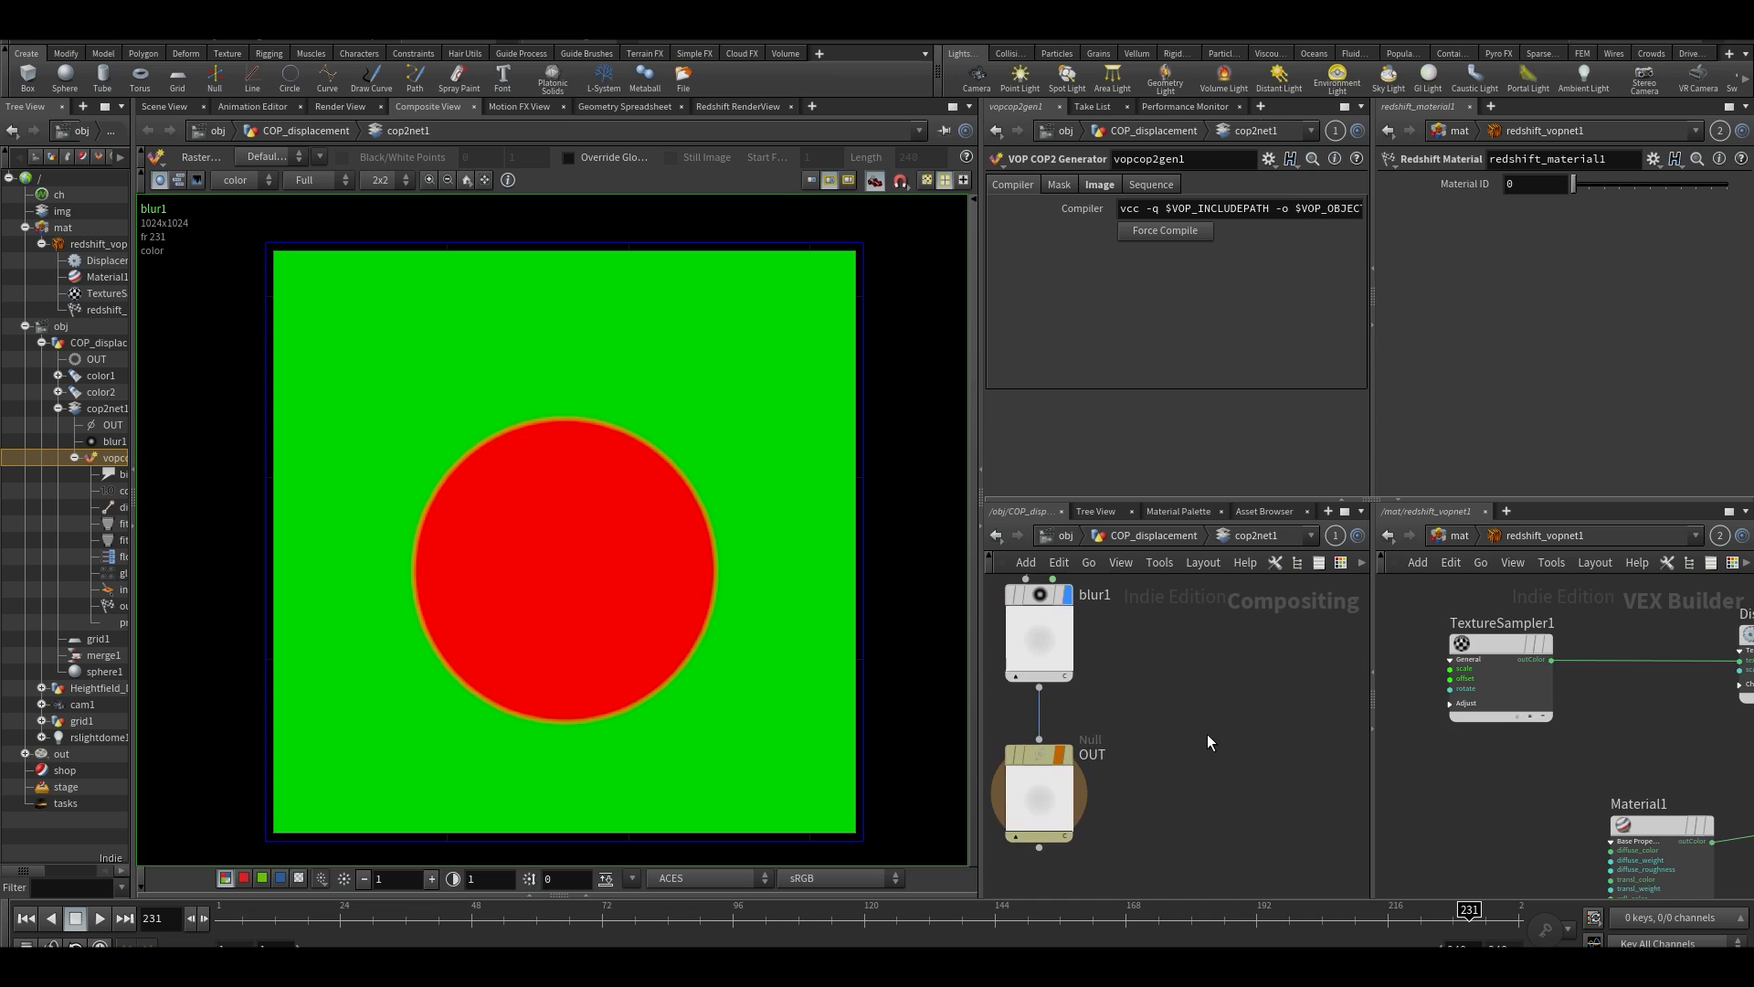
{"action": "key", "text": "Tab"}
{"action": "type", "text": "noi"}
{"action": "key", "text": "Return"}
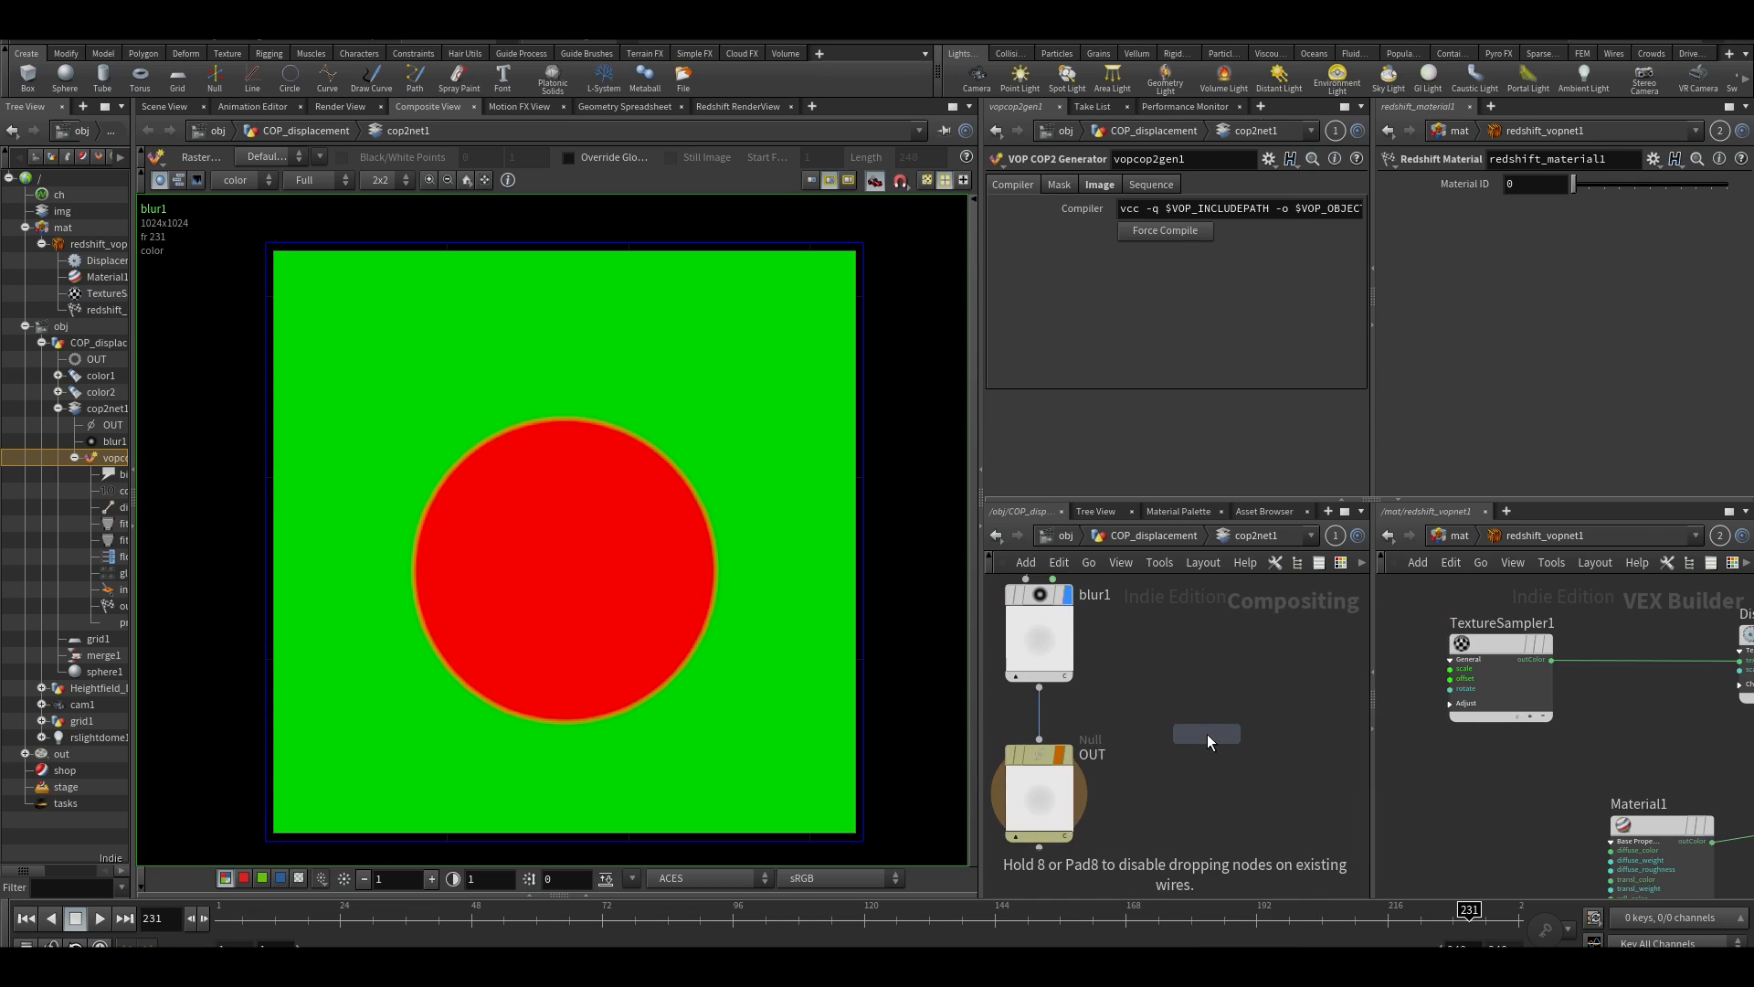
{"action": "left_click", "coordinate": [1208, 733]}
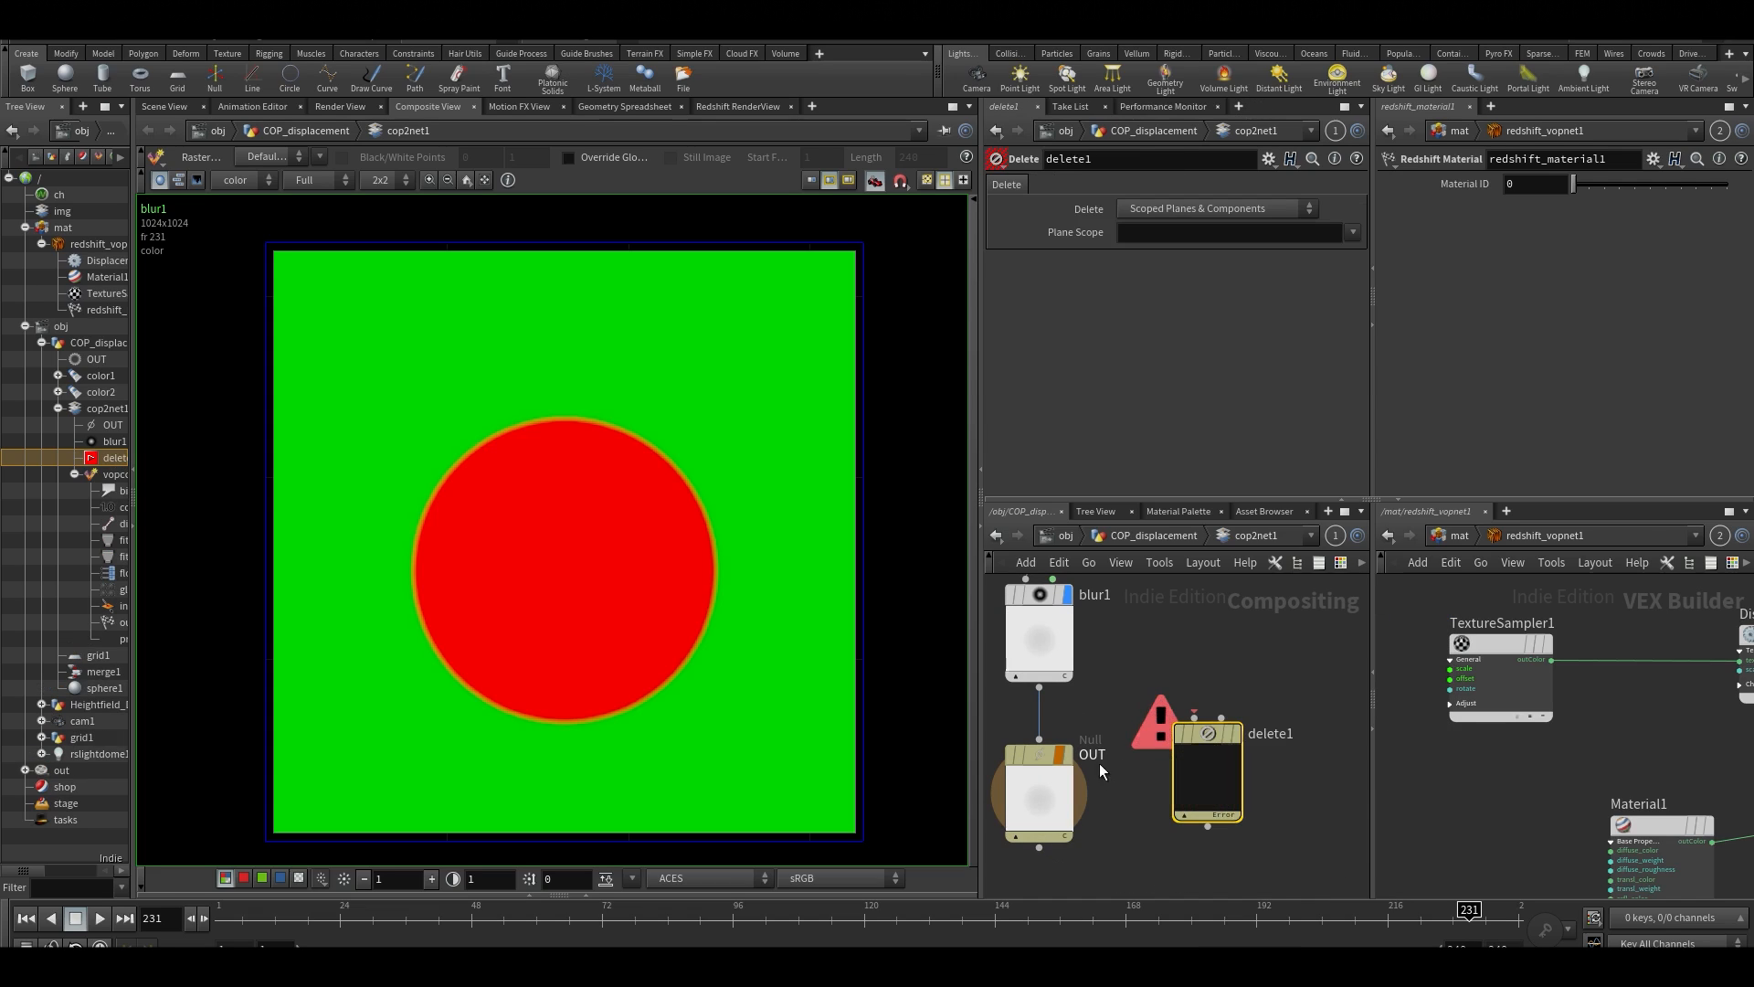
{"action": "left_click", "coordinate": [1038, 689]}
{"action": "left_click", "coordinate": [1194, 715]}
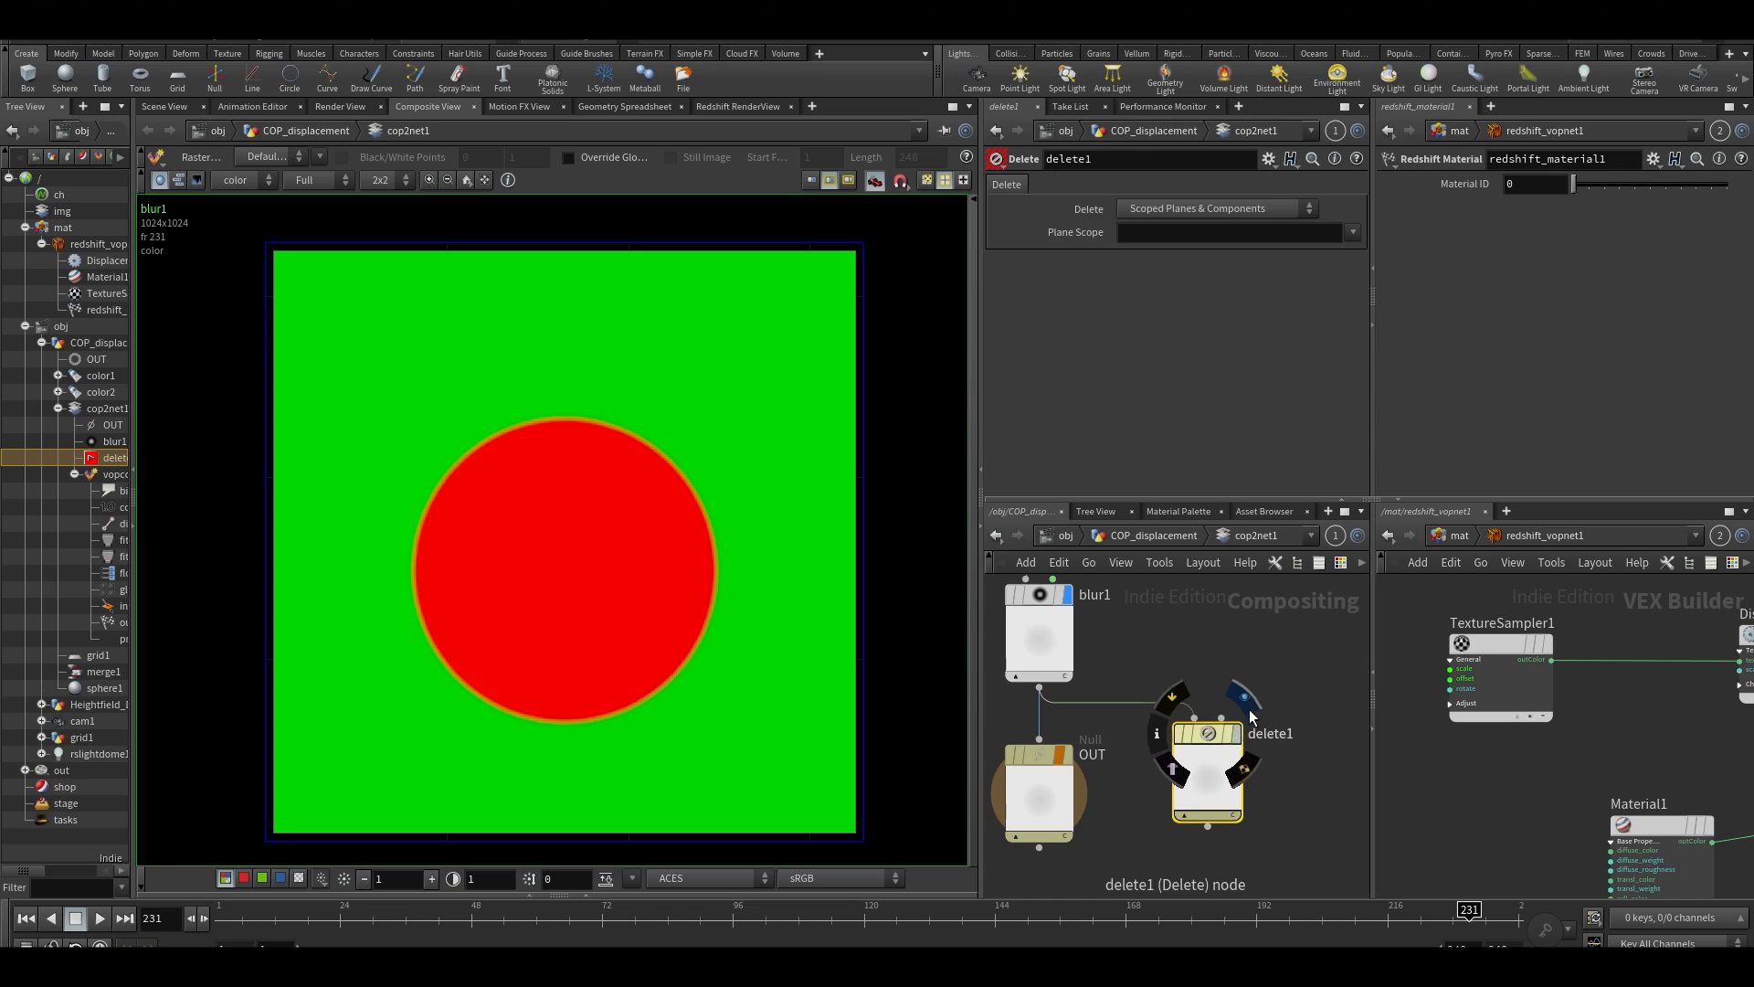
Display delete1 and make it delete Non-Scoped Planes & Components with the plane scope set to color
{"action": "left_click", "coordinate": [1235, 732]}
{"action": "left_click", "coordinate": [1353, 232]}
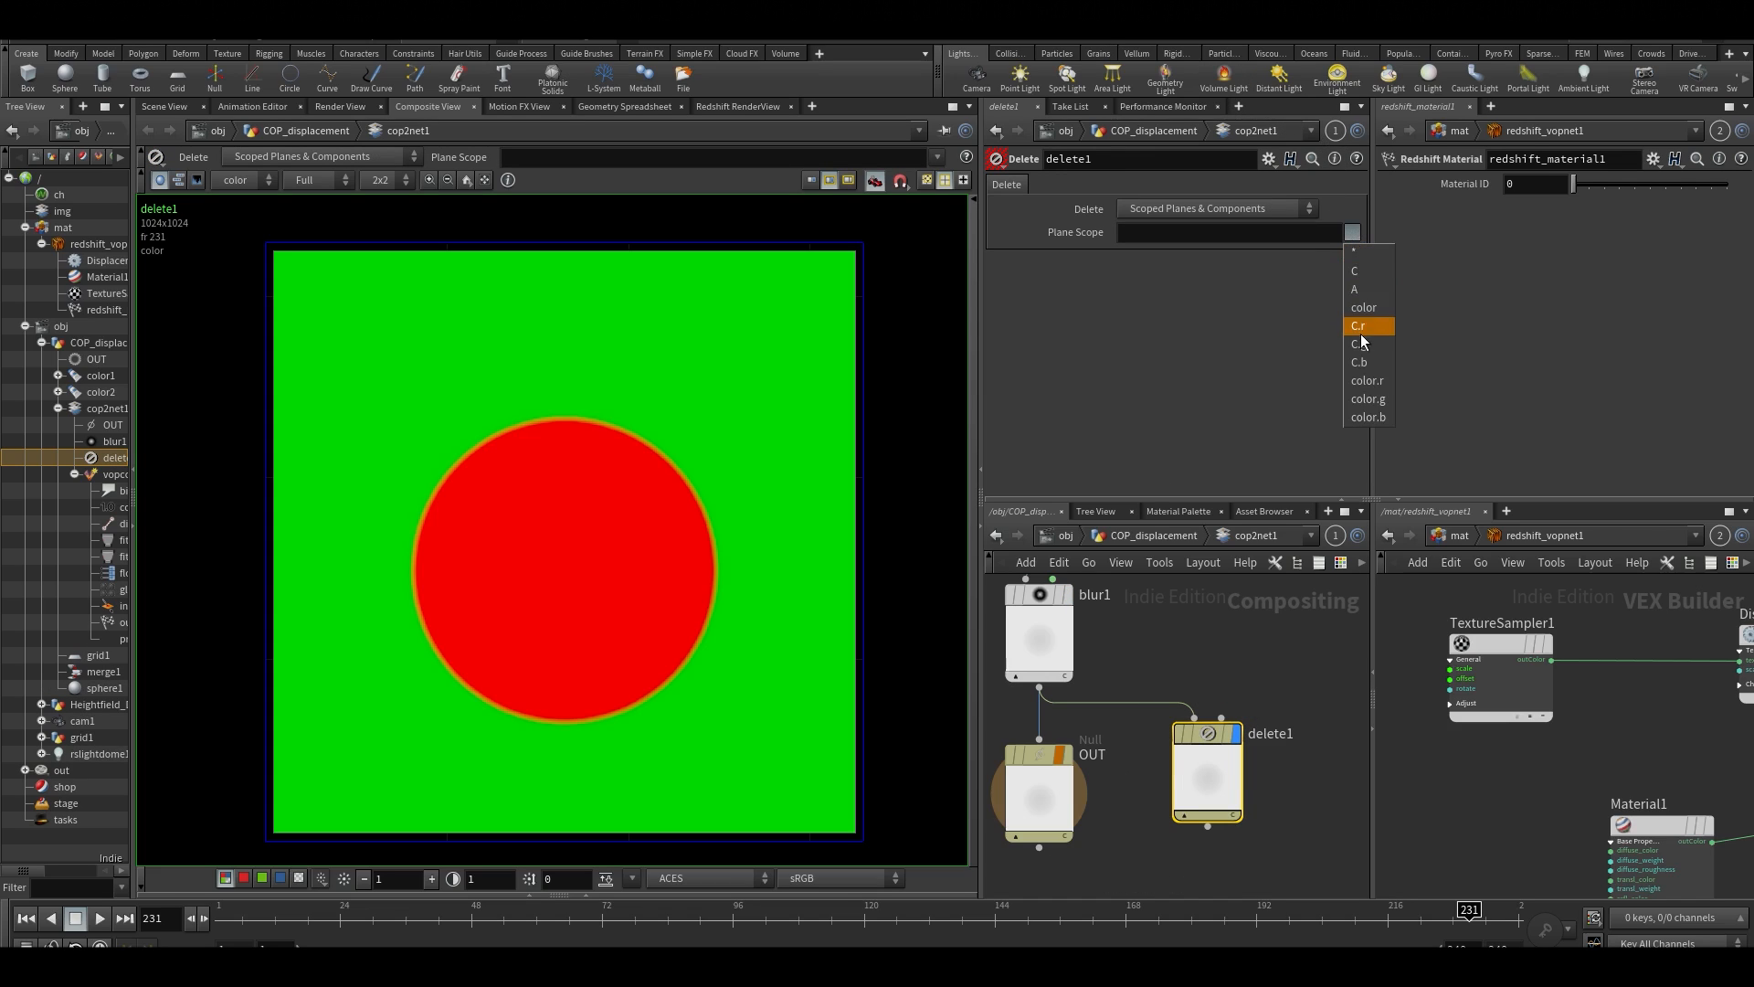
{"action": "left_click", "coordinate": [1362, 297]}
{"action": "left_click", "coordinate": [1215, 209]}
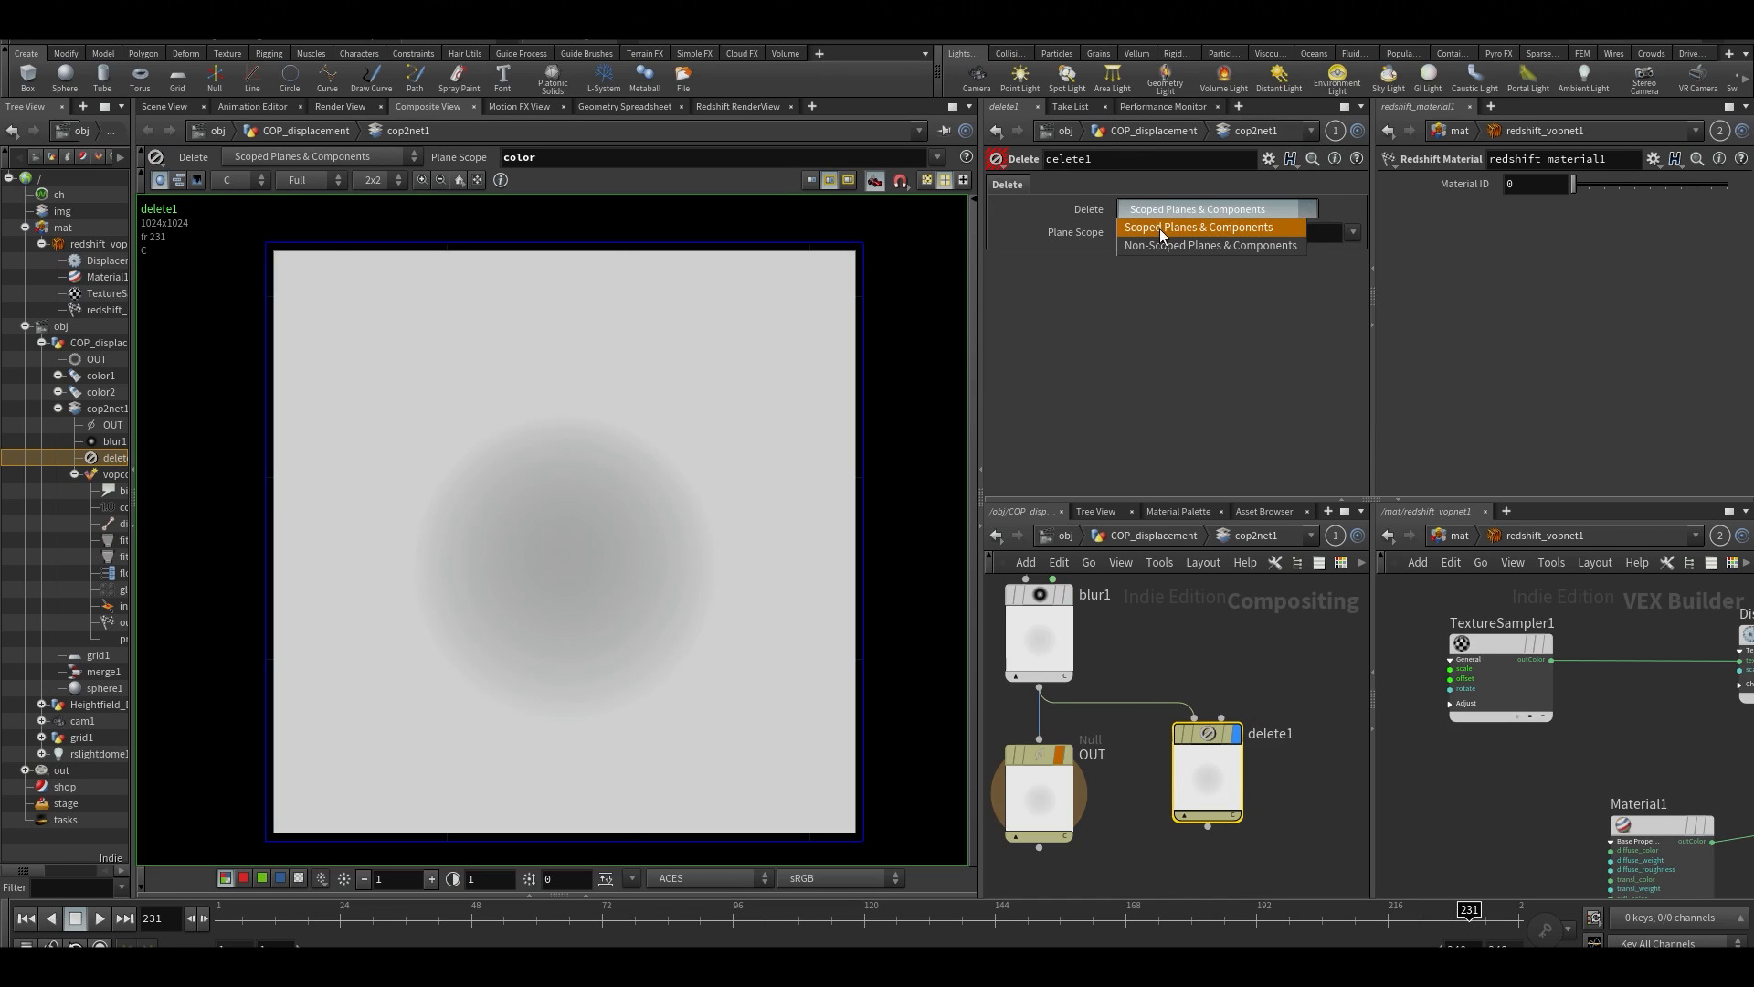
{"action": "left_click", "coordinate": [1178, 229]}
Add a Rename node below delete1, wired to its output
{"action": "middle_click_drag", "start_coordinate": [1174, 854], "coordinate": [1149, 785]}
{"action": "key", "text": "Tab"}
{"action": "type", "text": "rena"}
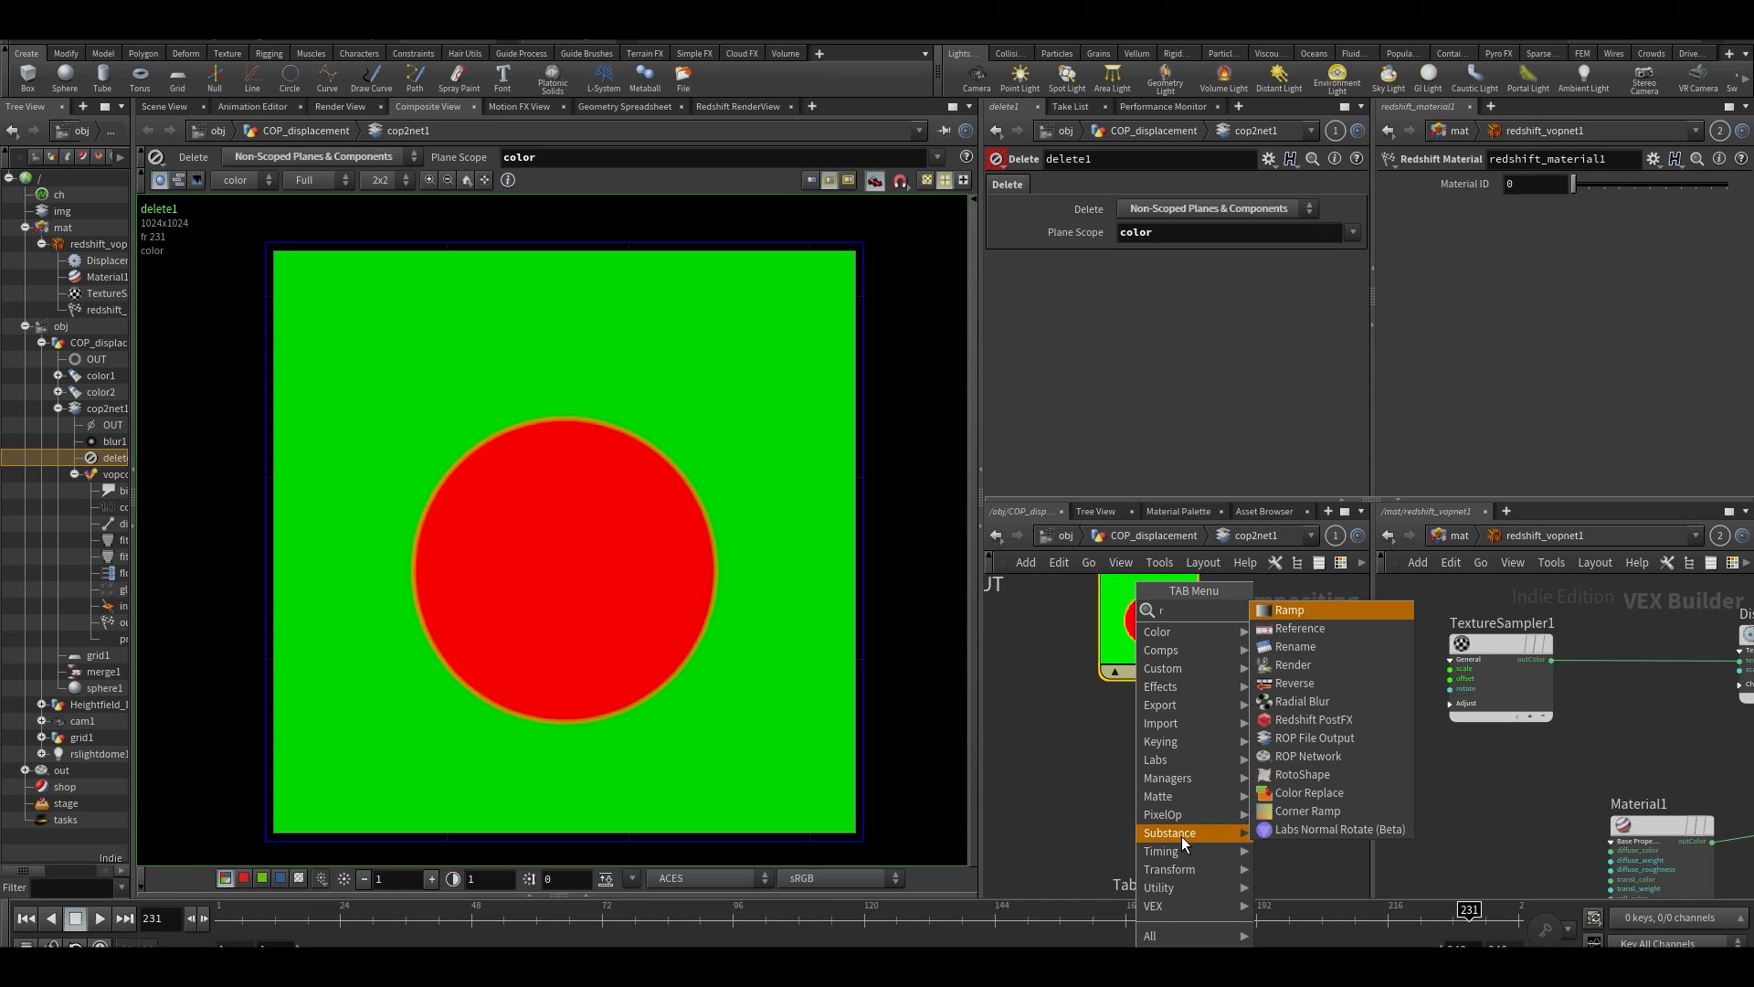
{"action": "key", "text": "Return"}
{"action": "left_click", "coordinate": [1149, 841]}
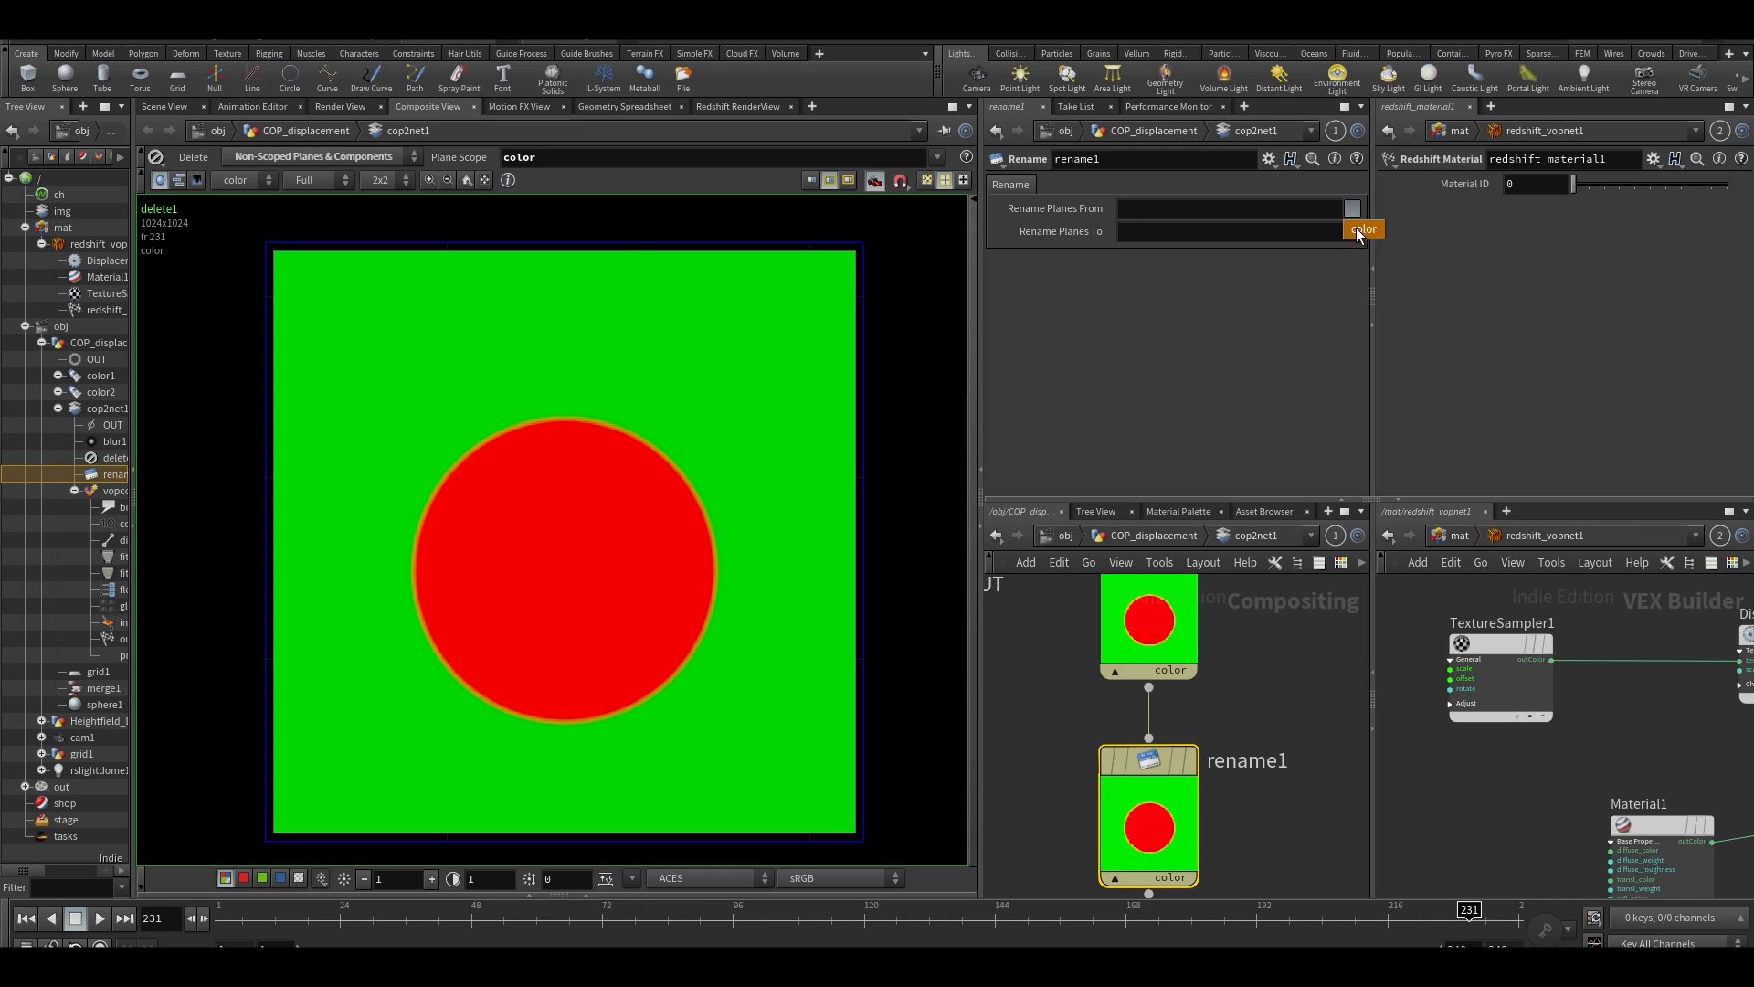
Configure rename1 to rename the plane from color to C
{"action": "left_click", "coordinate": [1361, 230]}
{"action": "left_click", "coordinate": [1248, 224]}
{"action": "key", "text": "Return"}
{"action": "scroll", "coordinate": [1293, 804], "scroll_direction": "down", "scroll_amount": 2}
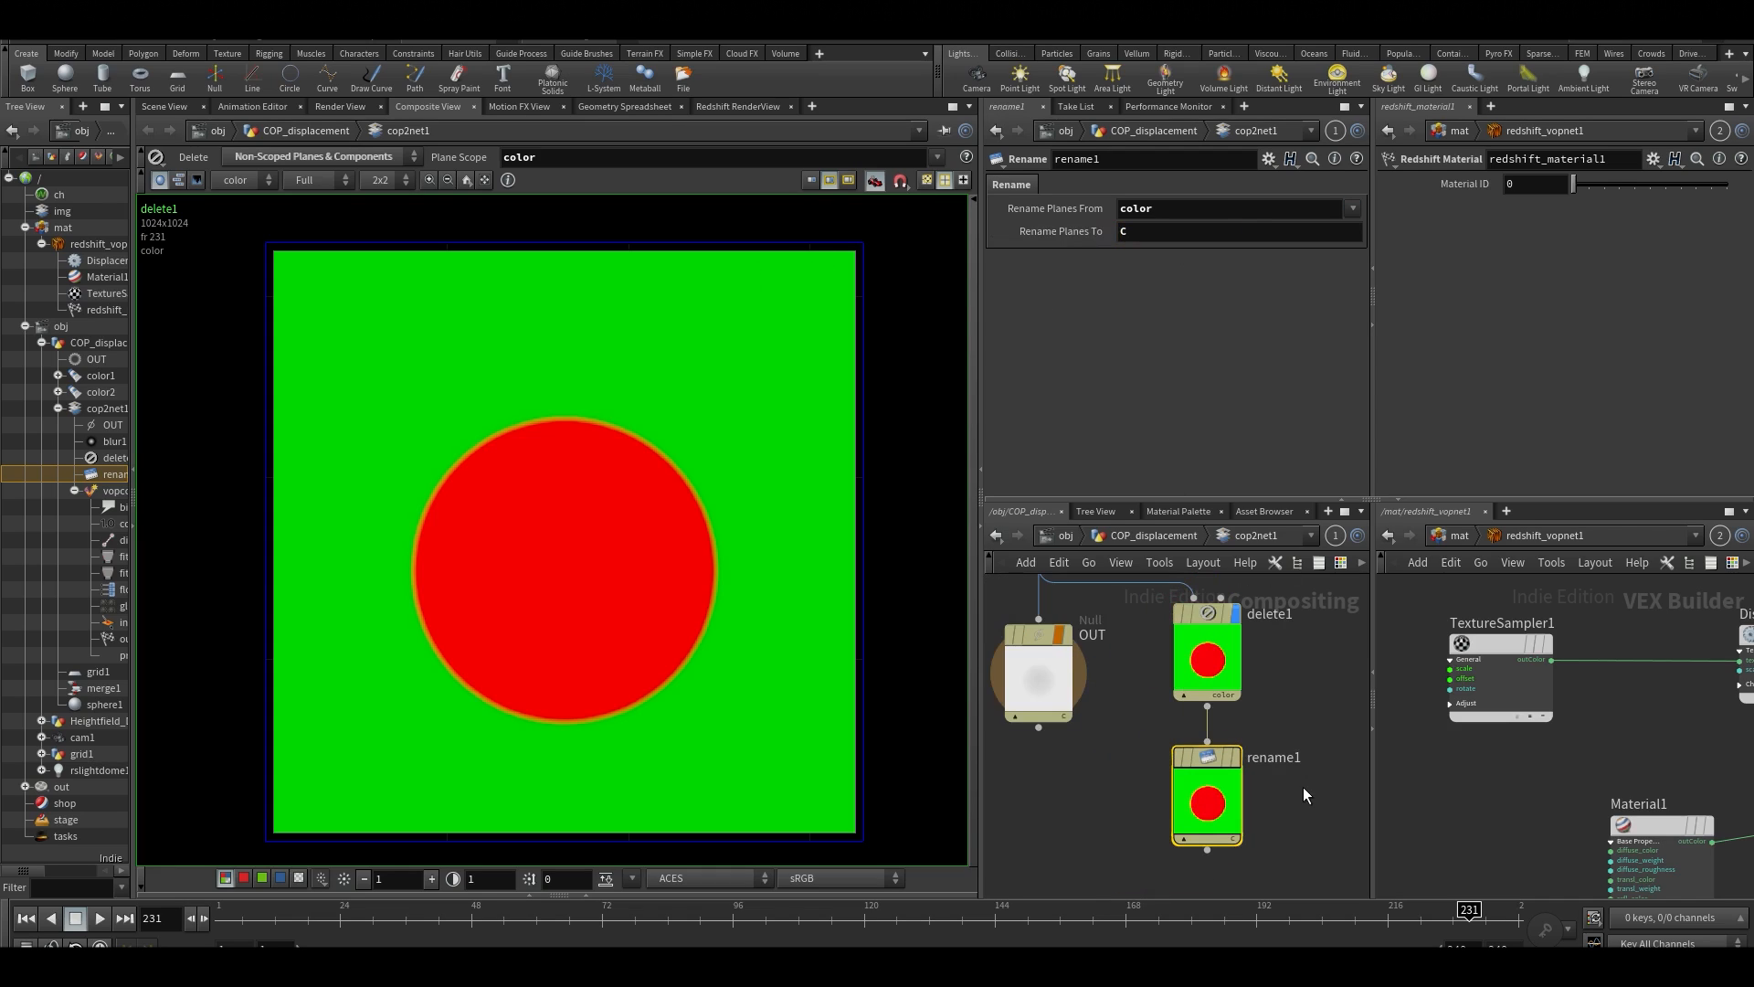
Add a Null node below rename1 and connect the output of rename1 to it
{"action": "middle_click_drag", "start_coordinate": [1071, 824], "coordinate": [1055, 628]}
{"action": "scroll", "coordinate": [1102, 792], "scroll_direction": "down", "scroll_amount": 2}
{"action": "scroll", "coordinate": [1149, 721], "scroll_direction": "up", "scroll_amount": 3}
{"action": "key", "text": "Tab"}
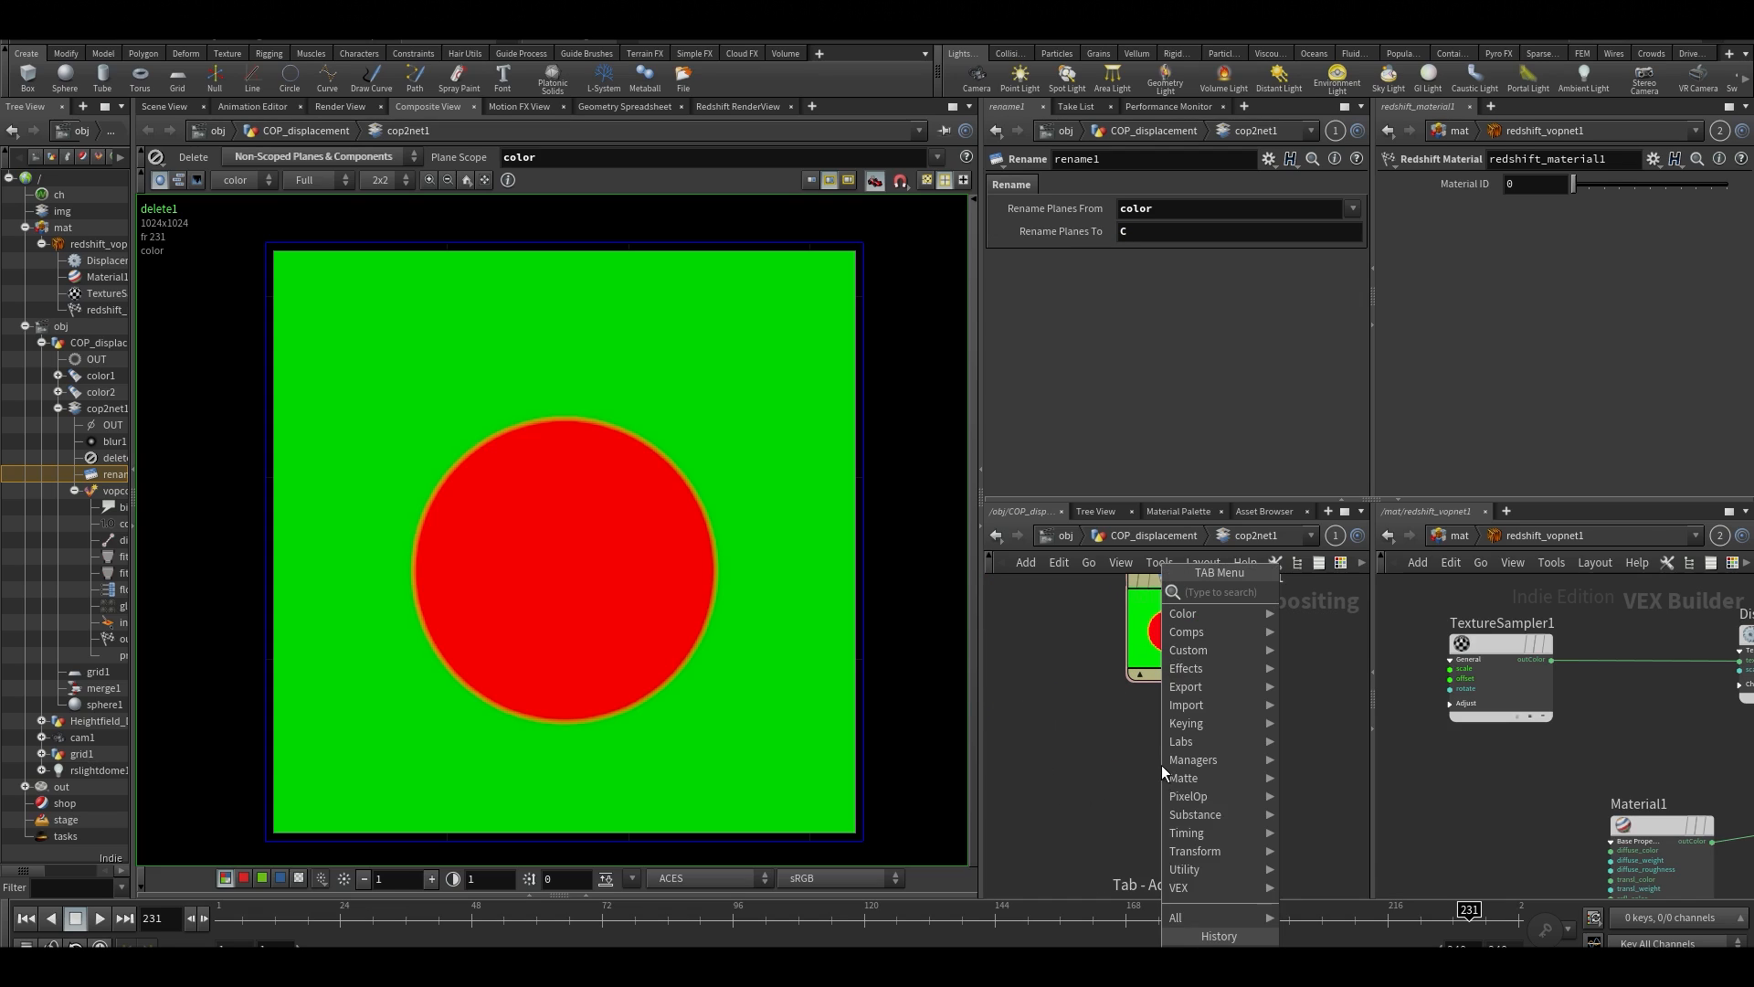
{"action": "left_click", "coordinate": [1190, 758]}
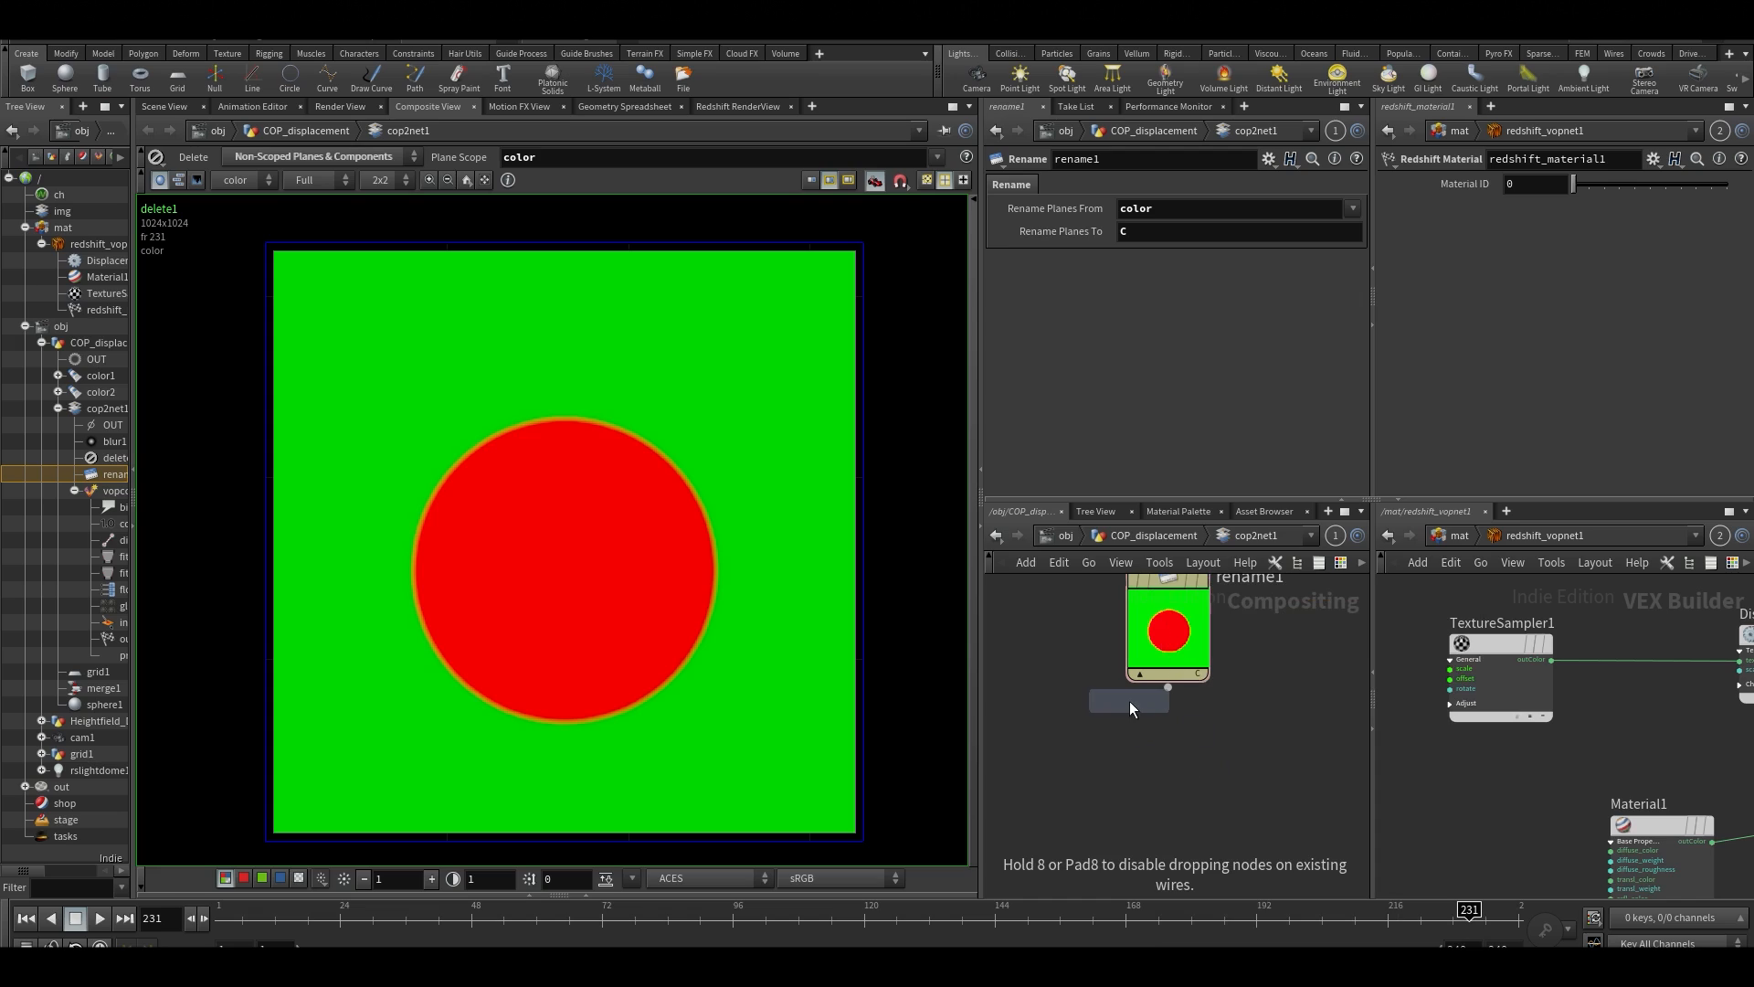
{"action": "left_click", "coordinate": [1188, 808]}
{"action": "left_click", "coordinate": [1169, 688]}
{"action": "left_click", "coordinate": [1189, 808]}
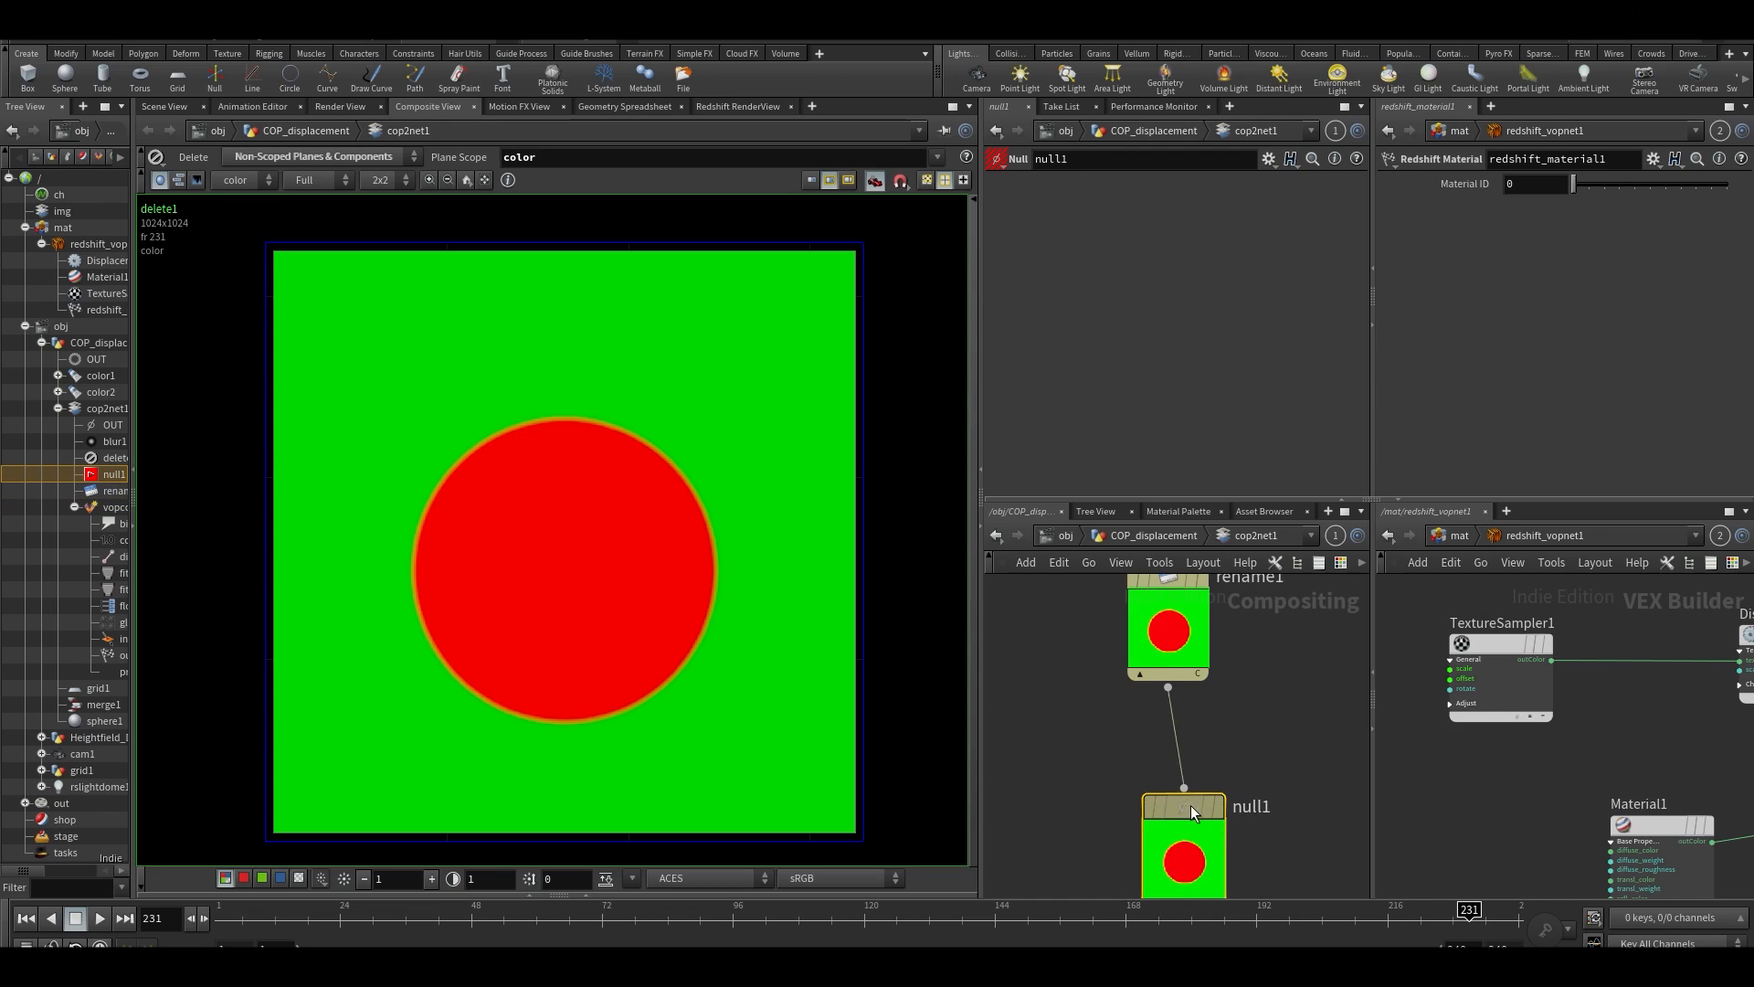
Rename the new Null node as OUT_CD
{"action": "double_click", "coordinate": [1240, 807]}
{"action": "type", "text": "OUT_CD"}
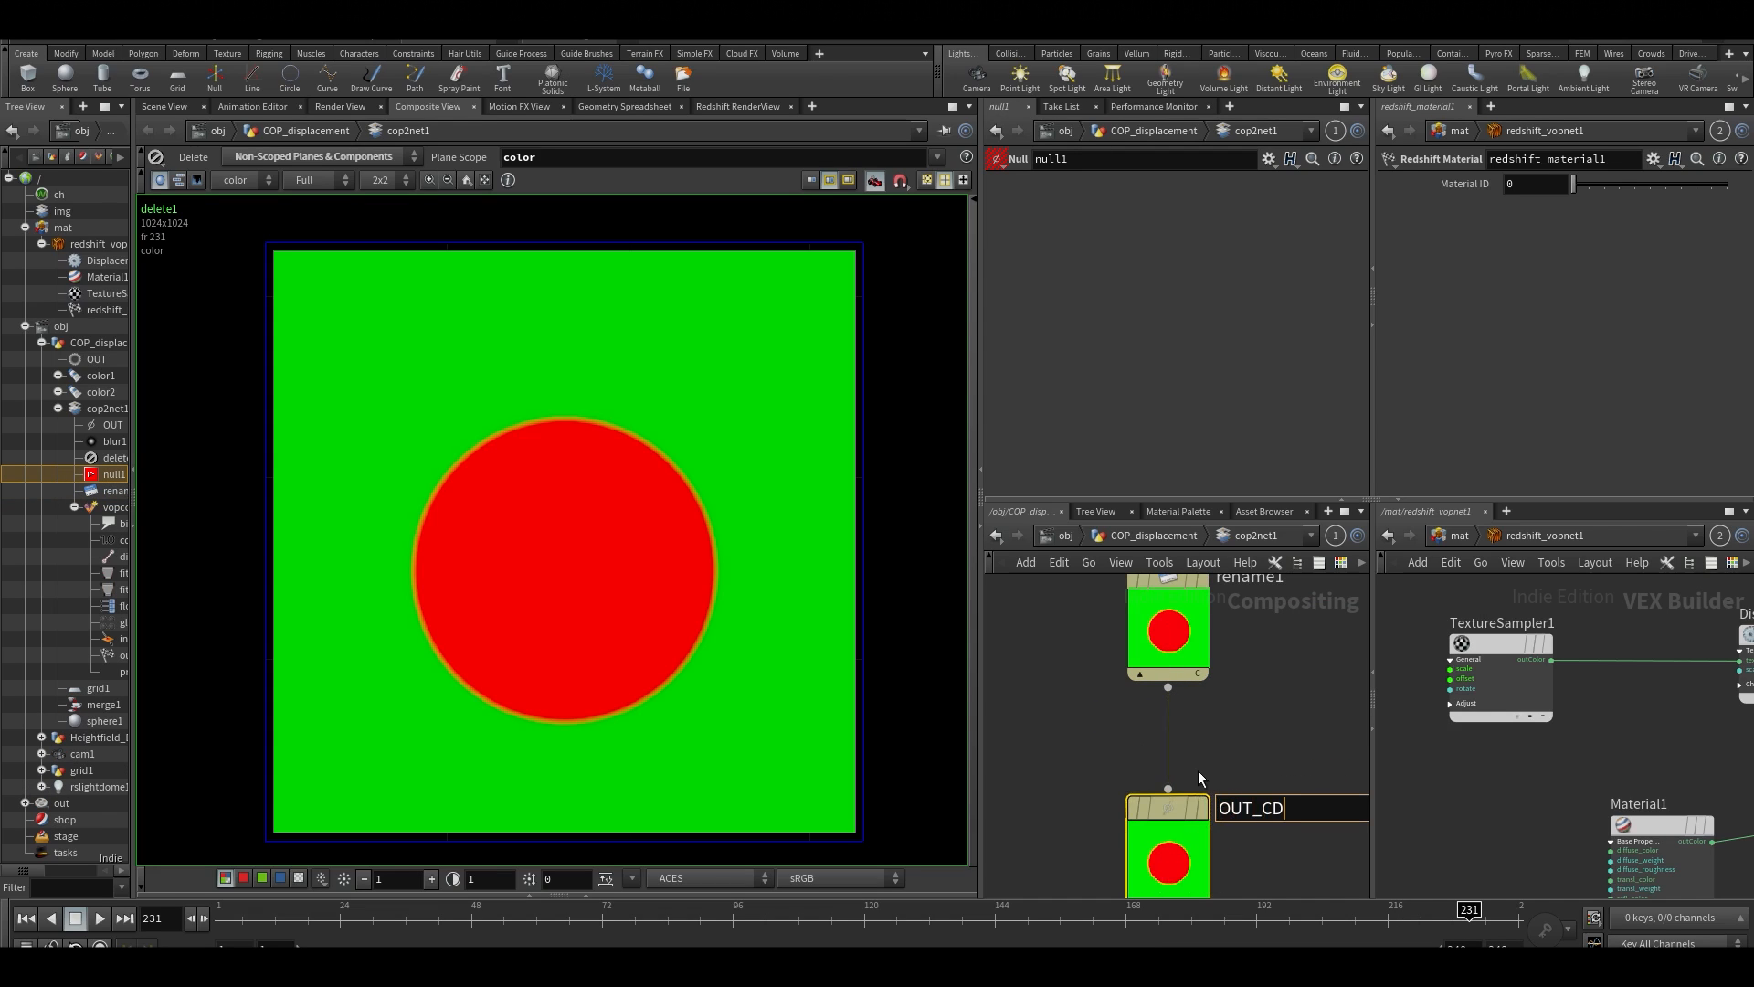
{"action": "key", "text": "Return"}
{"action": "left_click", "coordinate": [1198, 771]}
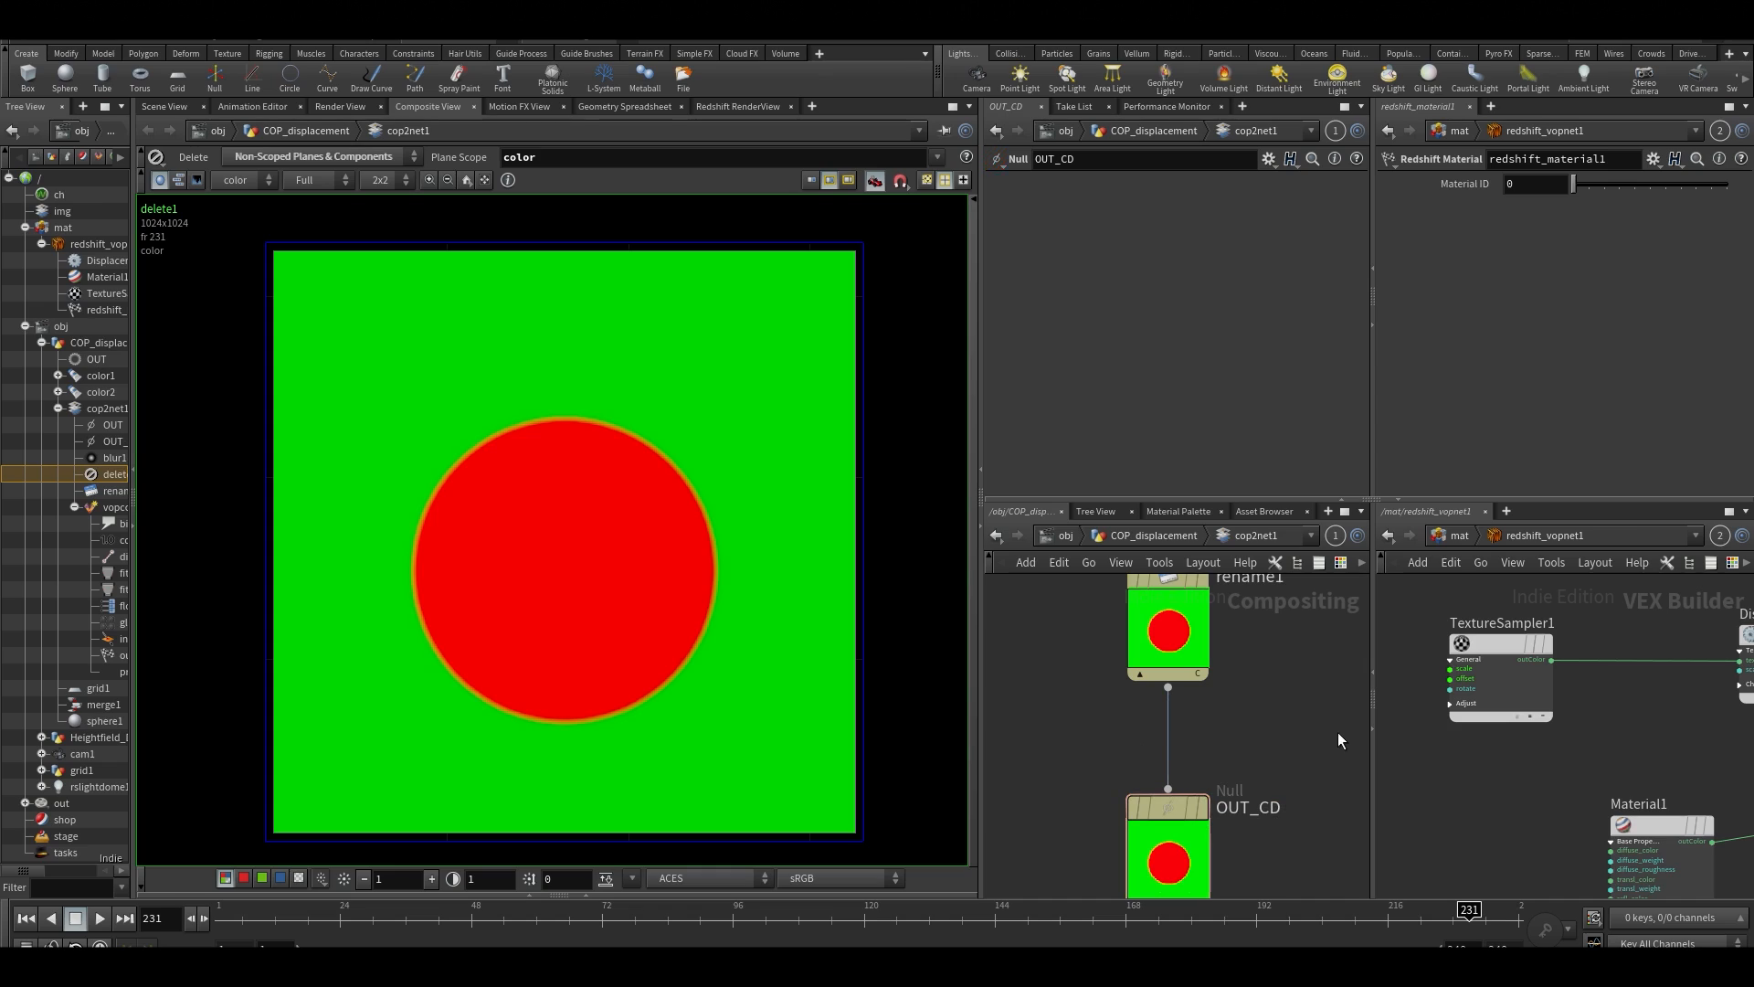
In redshift_vopnet1, add an RS Texture node beside Material1 and connect its color output to the diffuse_color input of Material1
{"action": "middle_click_drag", "start_coordinate": [1458, 853], "coordinate": [1500, 771]}
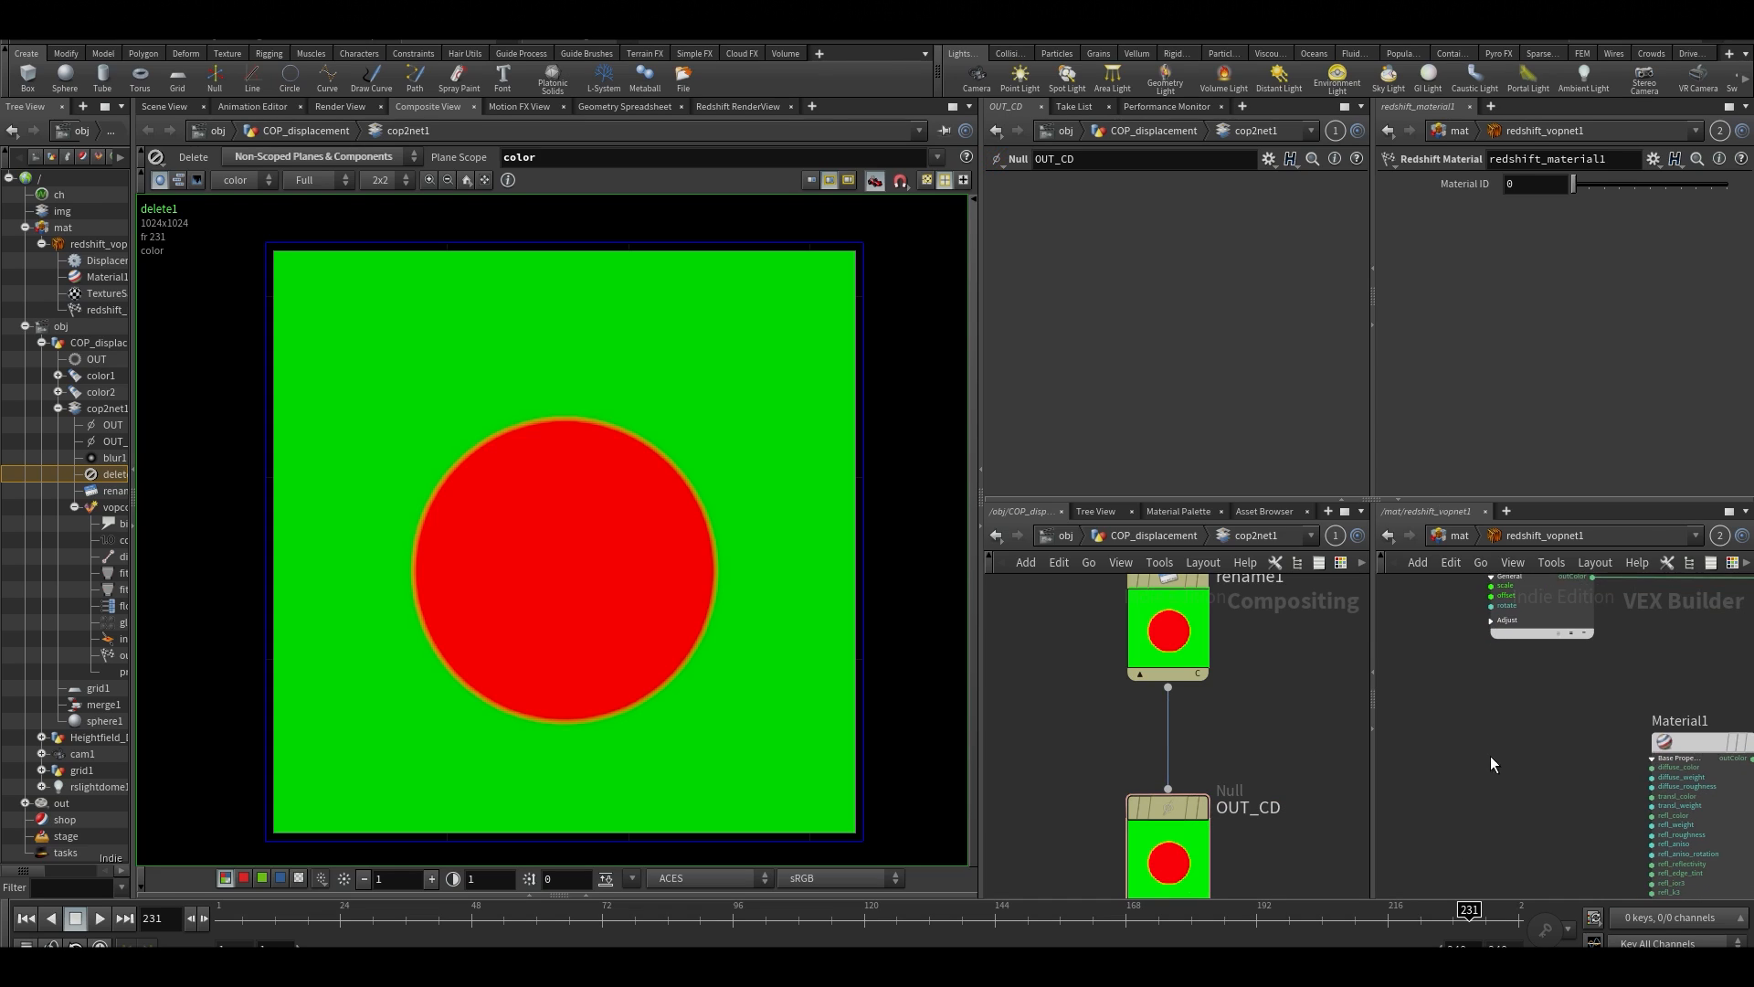
{"action": "key", "text": "Tab"}
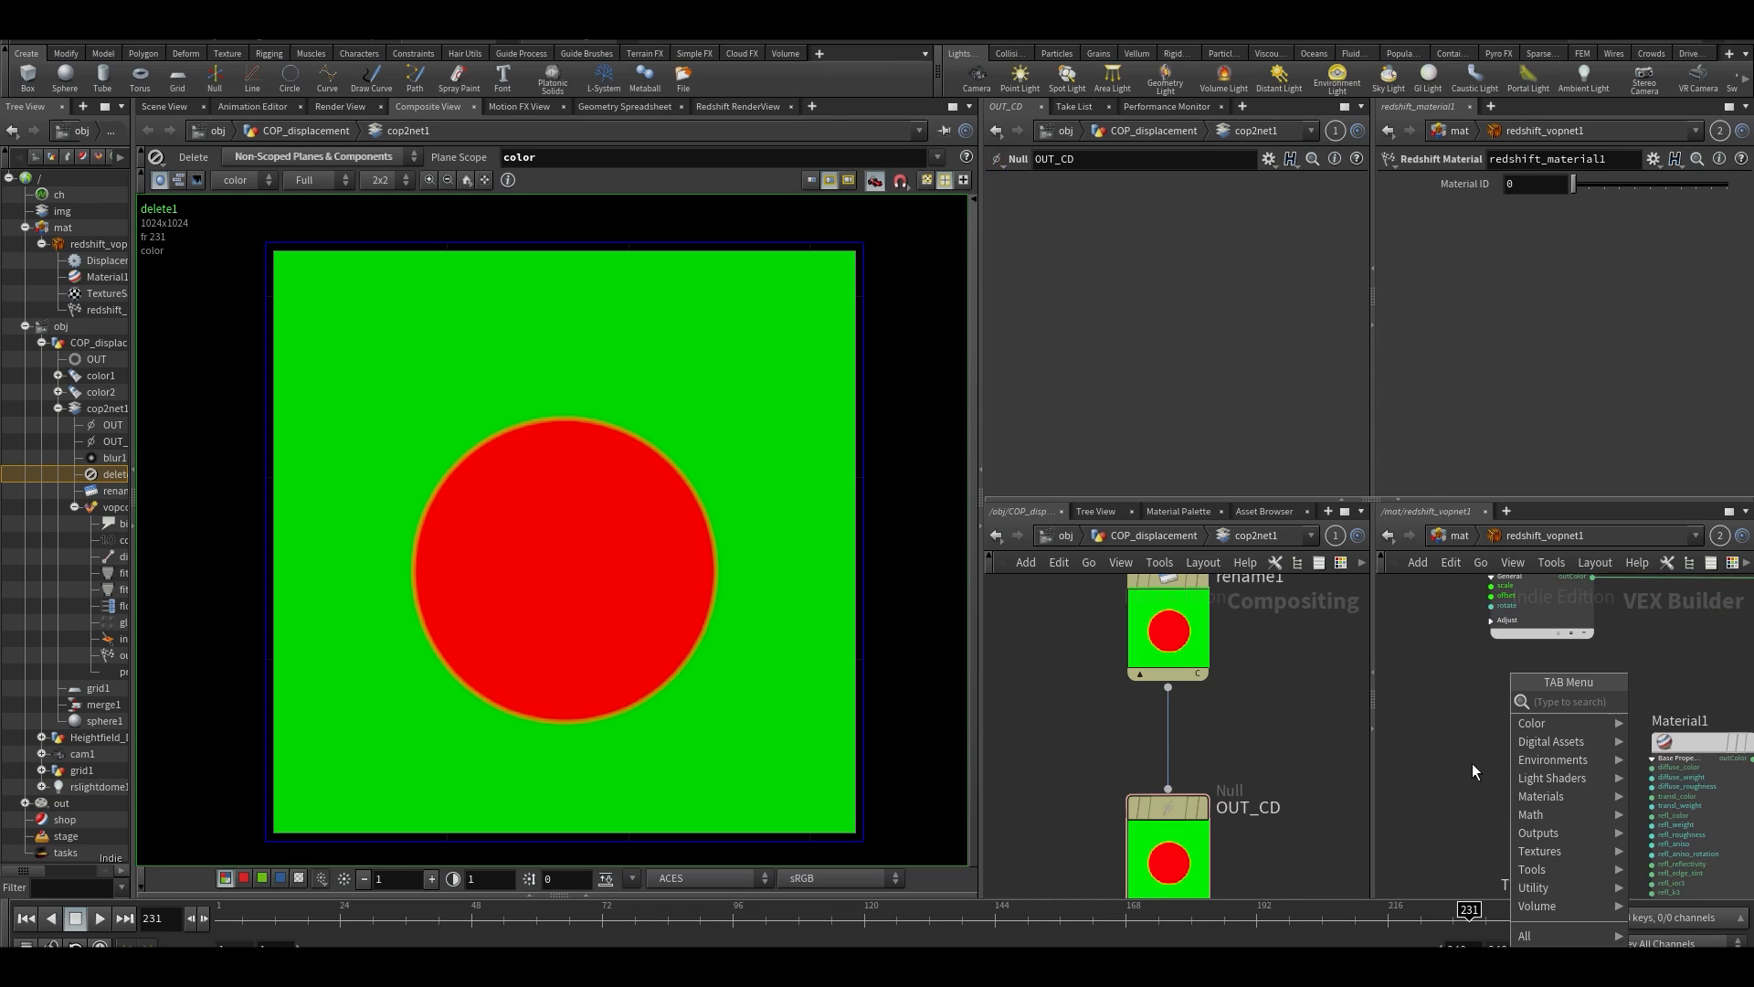
{"action": "type", "text": "tex"}
{"action": "left_click", "coordinate": [1402, 723]}
{"action": "left_click", "coordinate": [1417, 735]}
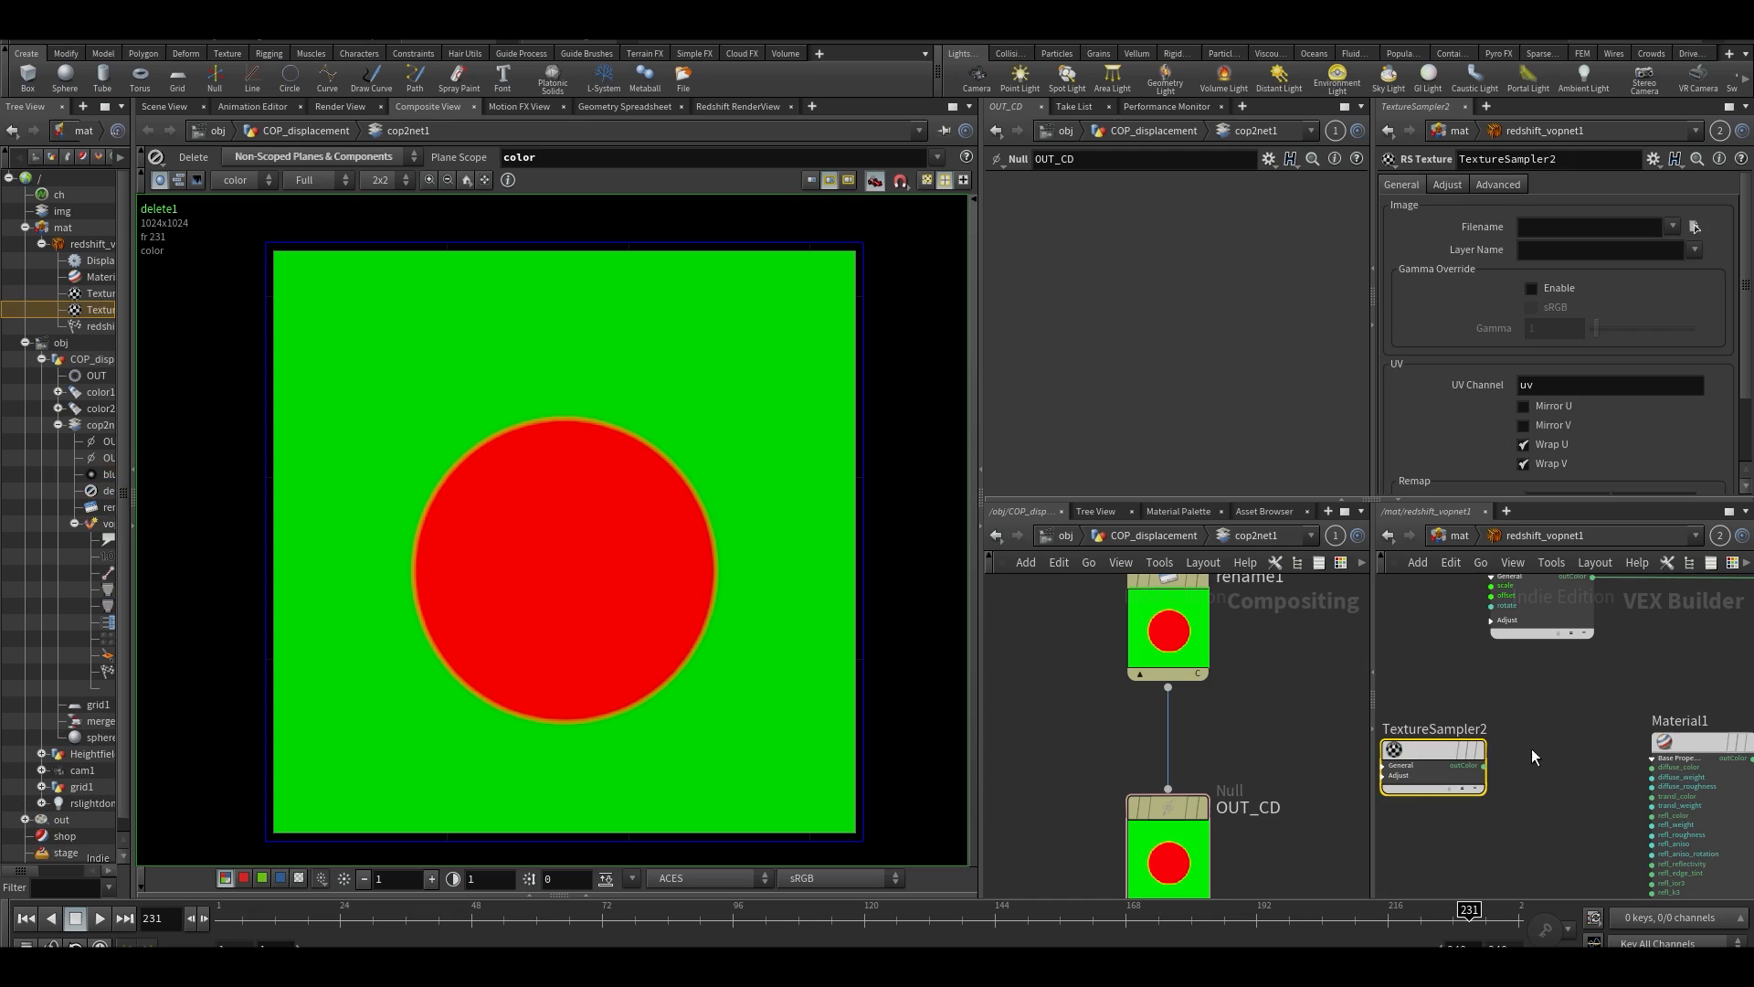
{"action": "left_click", "coordinate": [1483, 765]}
{"action": "left_click", "coordinate": [1634, 764]}
Reference the OUT_CD null in TextureSampler2's filename as op:/obj/COP_displacement/cop2net1/OUT_CD
{"action": "mouse_move", "coordinate": [1180, 840]}
{"action": "left_mouse_down"}
{"action": "mouse_move", "coordinate": [1213, 783]}
{"action": "mouse_move", "coordinate": [1155, 845]}
{"action": "mouse_move", "coordinate": [1181, 823]}
{"action": "left_mouse_up"}
{"action": "left_click", "coordinate": [1534, 226]}
{"action": "type", "text": "/obj/COP_displacement/cop2net1/OUT_CD"}
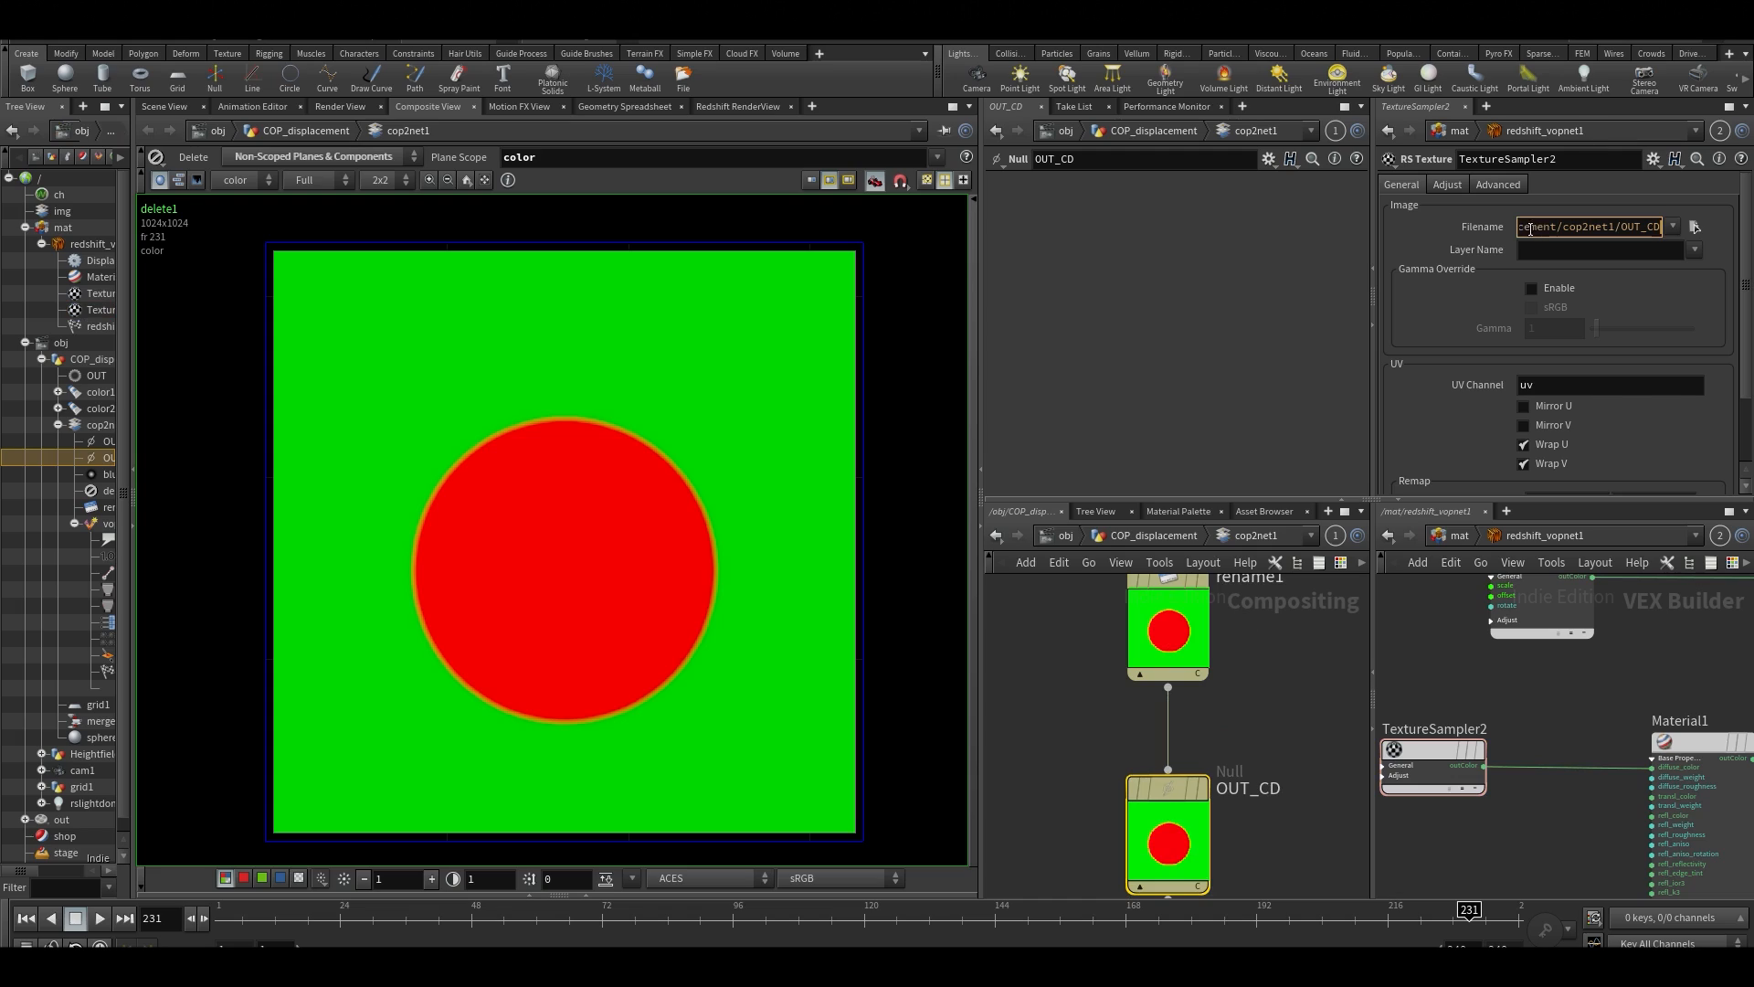
{"action": "left_click_drag", "start_coordinate": [1550, 227], "coordinate": [1269, 280]}
{"action": "key", "text": "Left"}
{"action": "type", "text": "op:"}
{"action": "key", "text": "Return"}
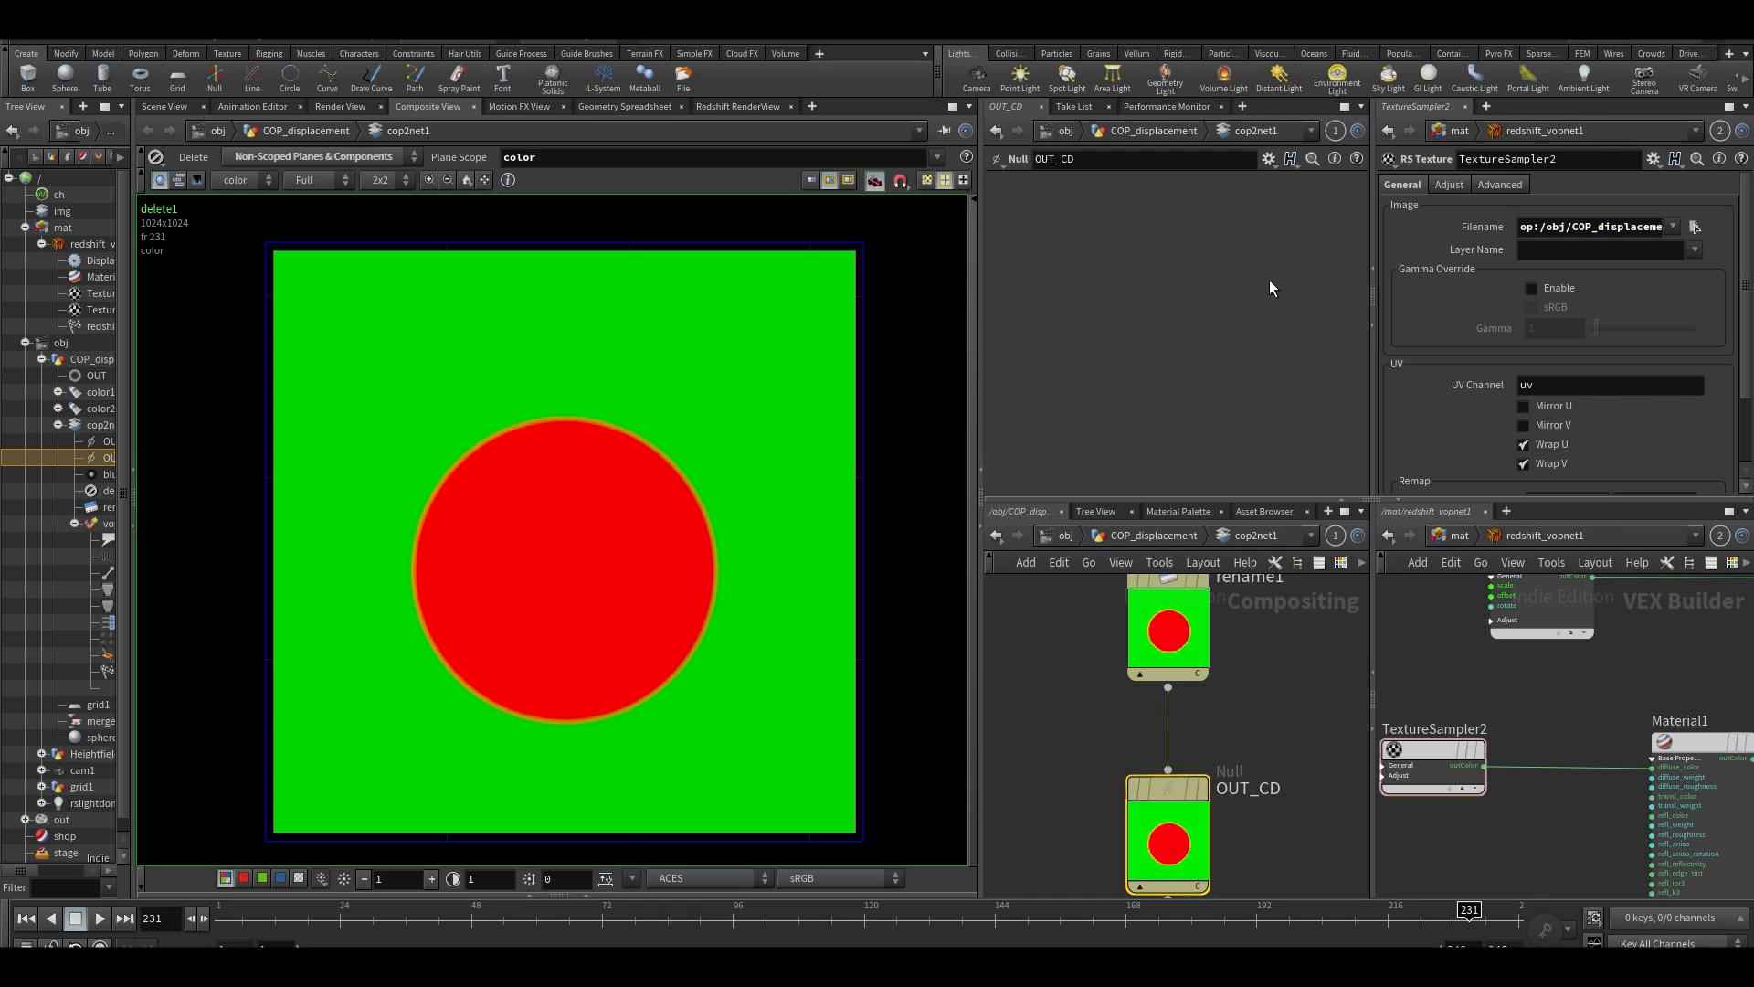
{"action": "left_click", "coordinate": [1583, 255]}
{"action": "key", "text": "Return"}
{"action": "middle_click_drag", "start_coordinate": [1553, 806], "coordinate": [1562, 808]}
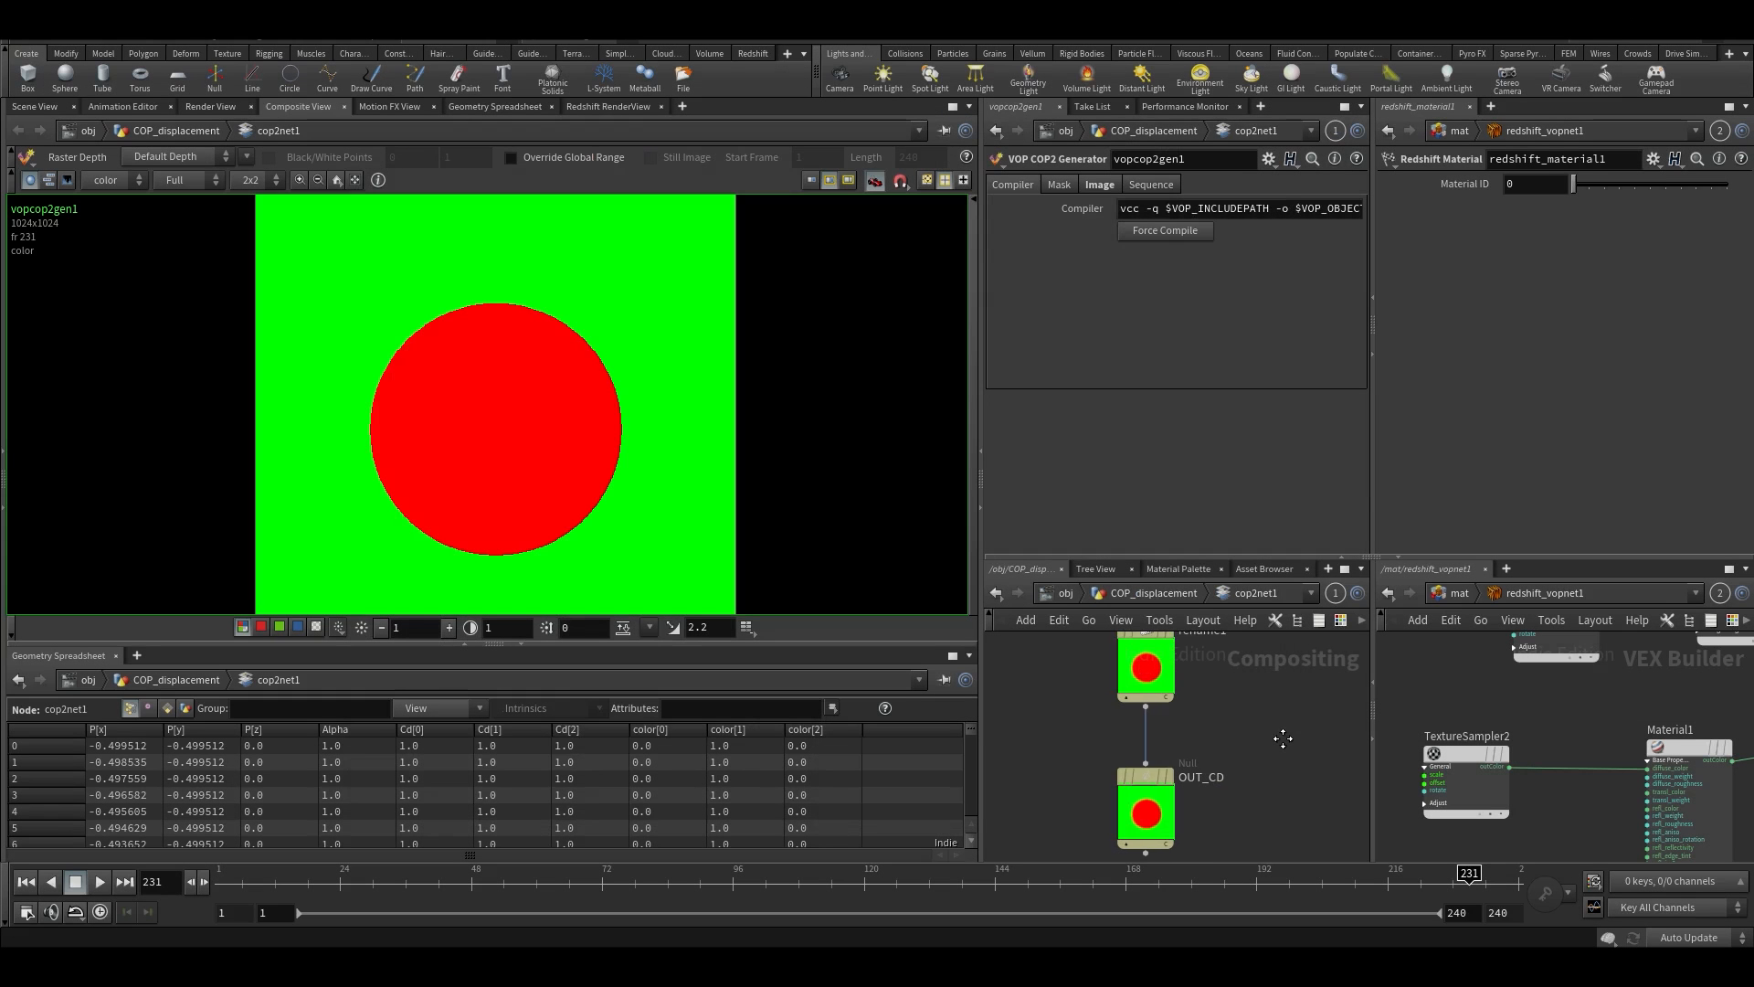
Return to the object level and render the scene in the Redshift RenderView to inspect the coloured displacement on the grid
{"action": "key", "text": "u"}
{"action": "key", "text": "u"}
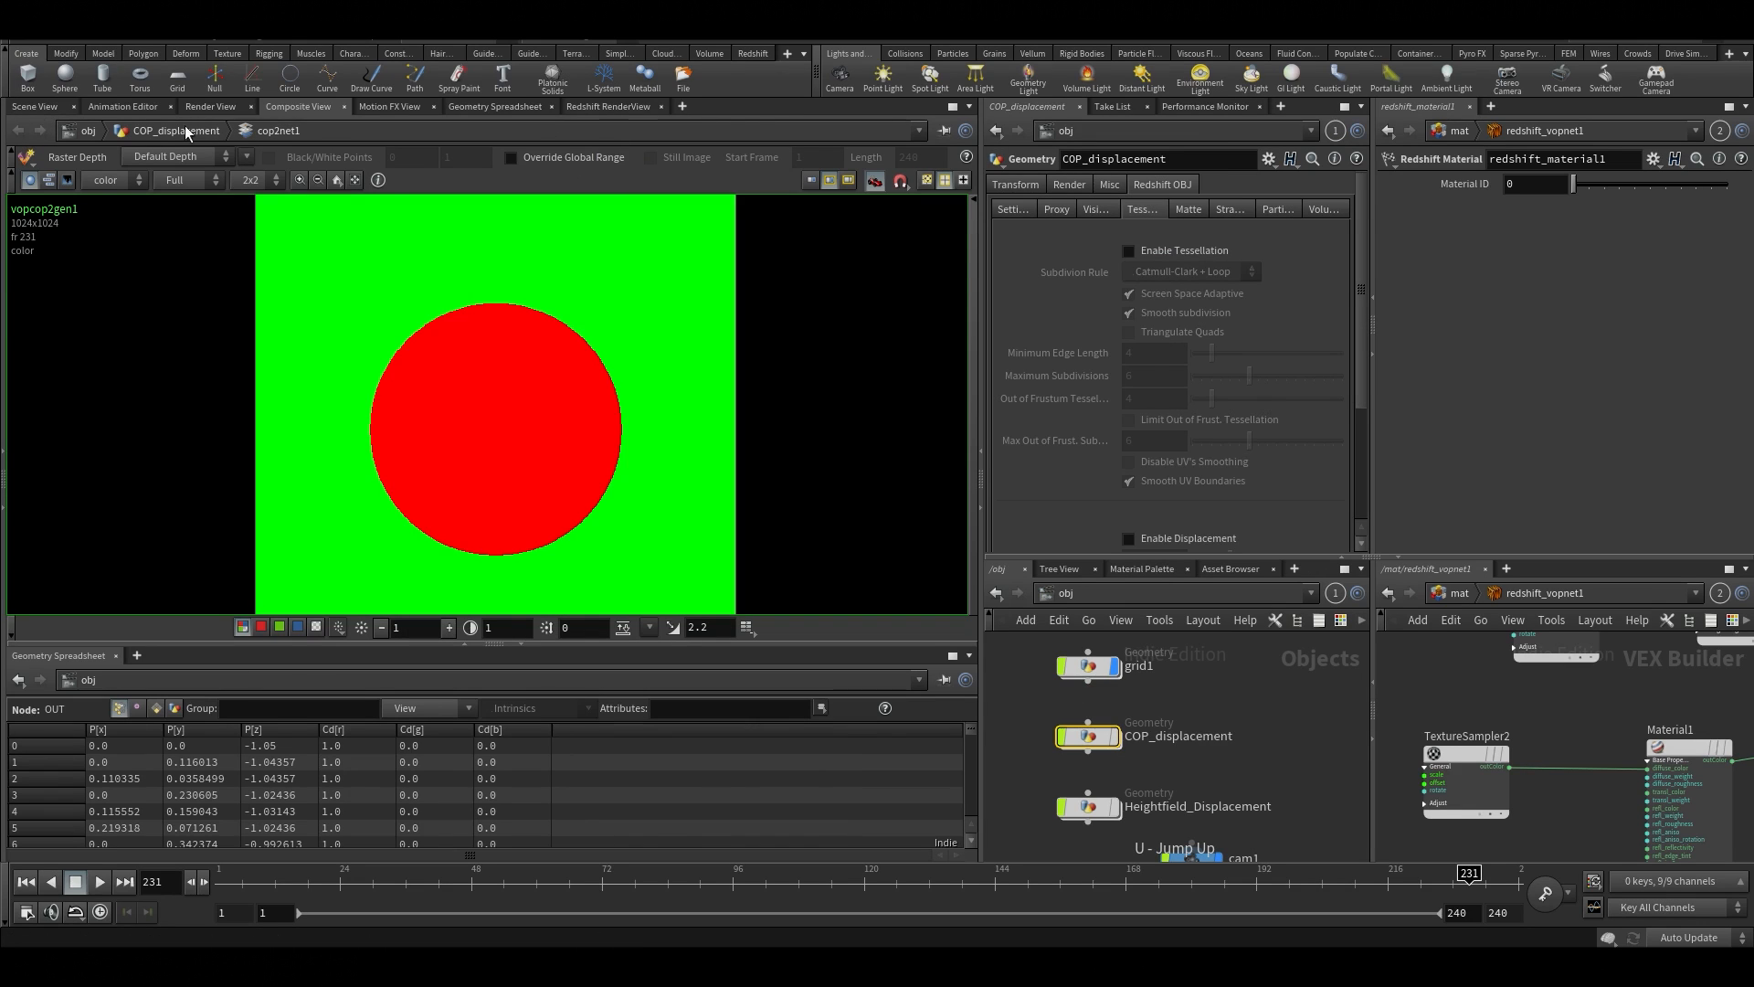
{"action": "left_click", "coordinate": [38, 107]}
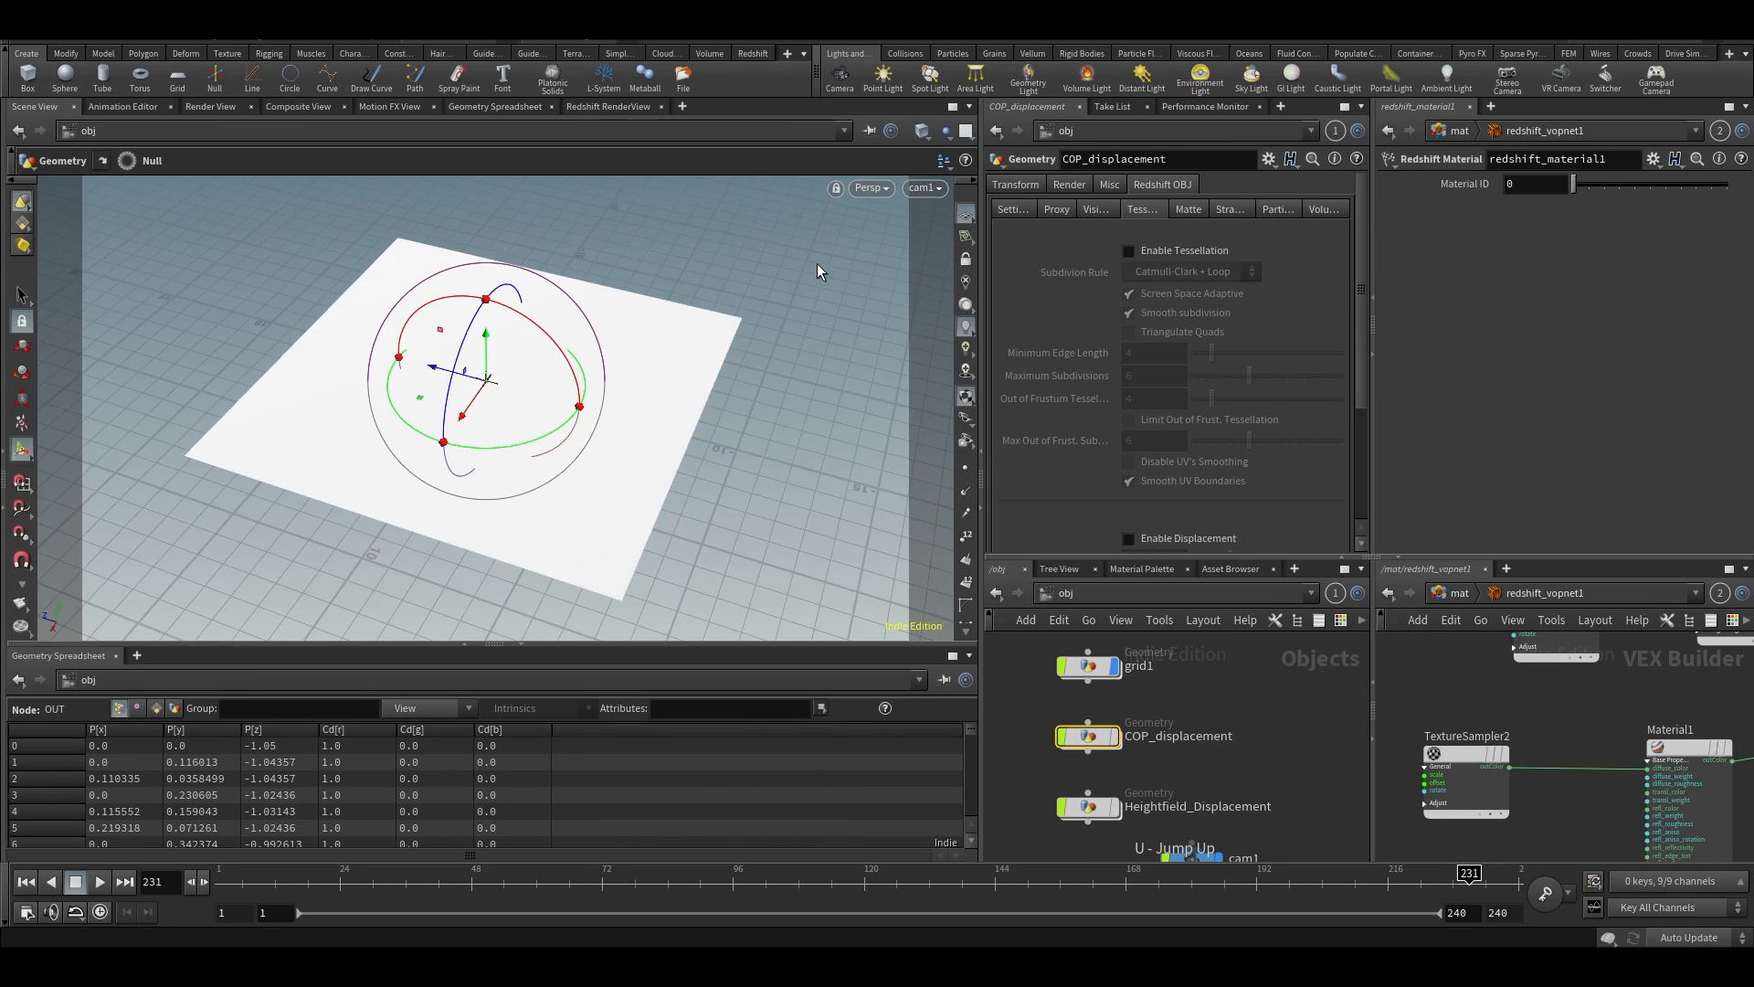
{"action": "left_click", "coordinate": [600, 107]}
{"action": "left_click", "coordinate": [82, 158]}
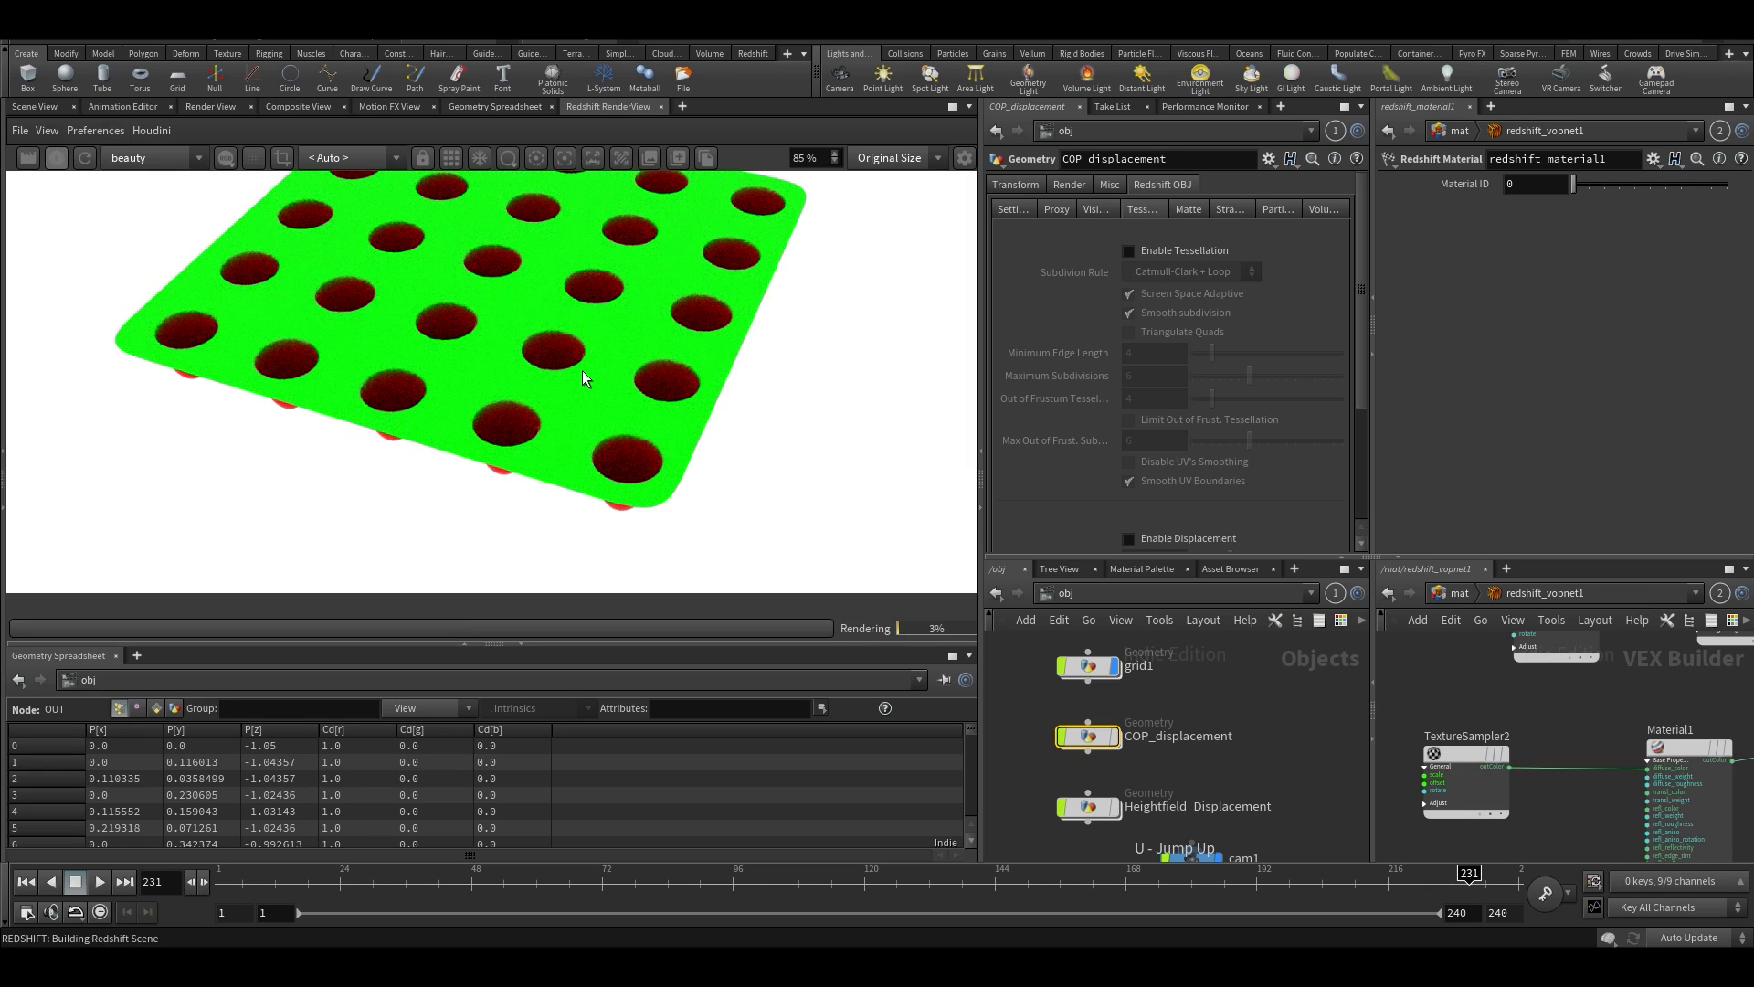
{"action": "scroll", "coordinate": [585, 375], "scroll_direction": "up", "scroll_amount": 1}
{"action": "scroll", "coordinate": [586, 375], "scroll_direction": "down", "scroll_amount": 2}
{"action": "scroll", "coordinate": [549, 382], "scroll_direction": "up", "scroll_amount": 1}
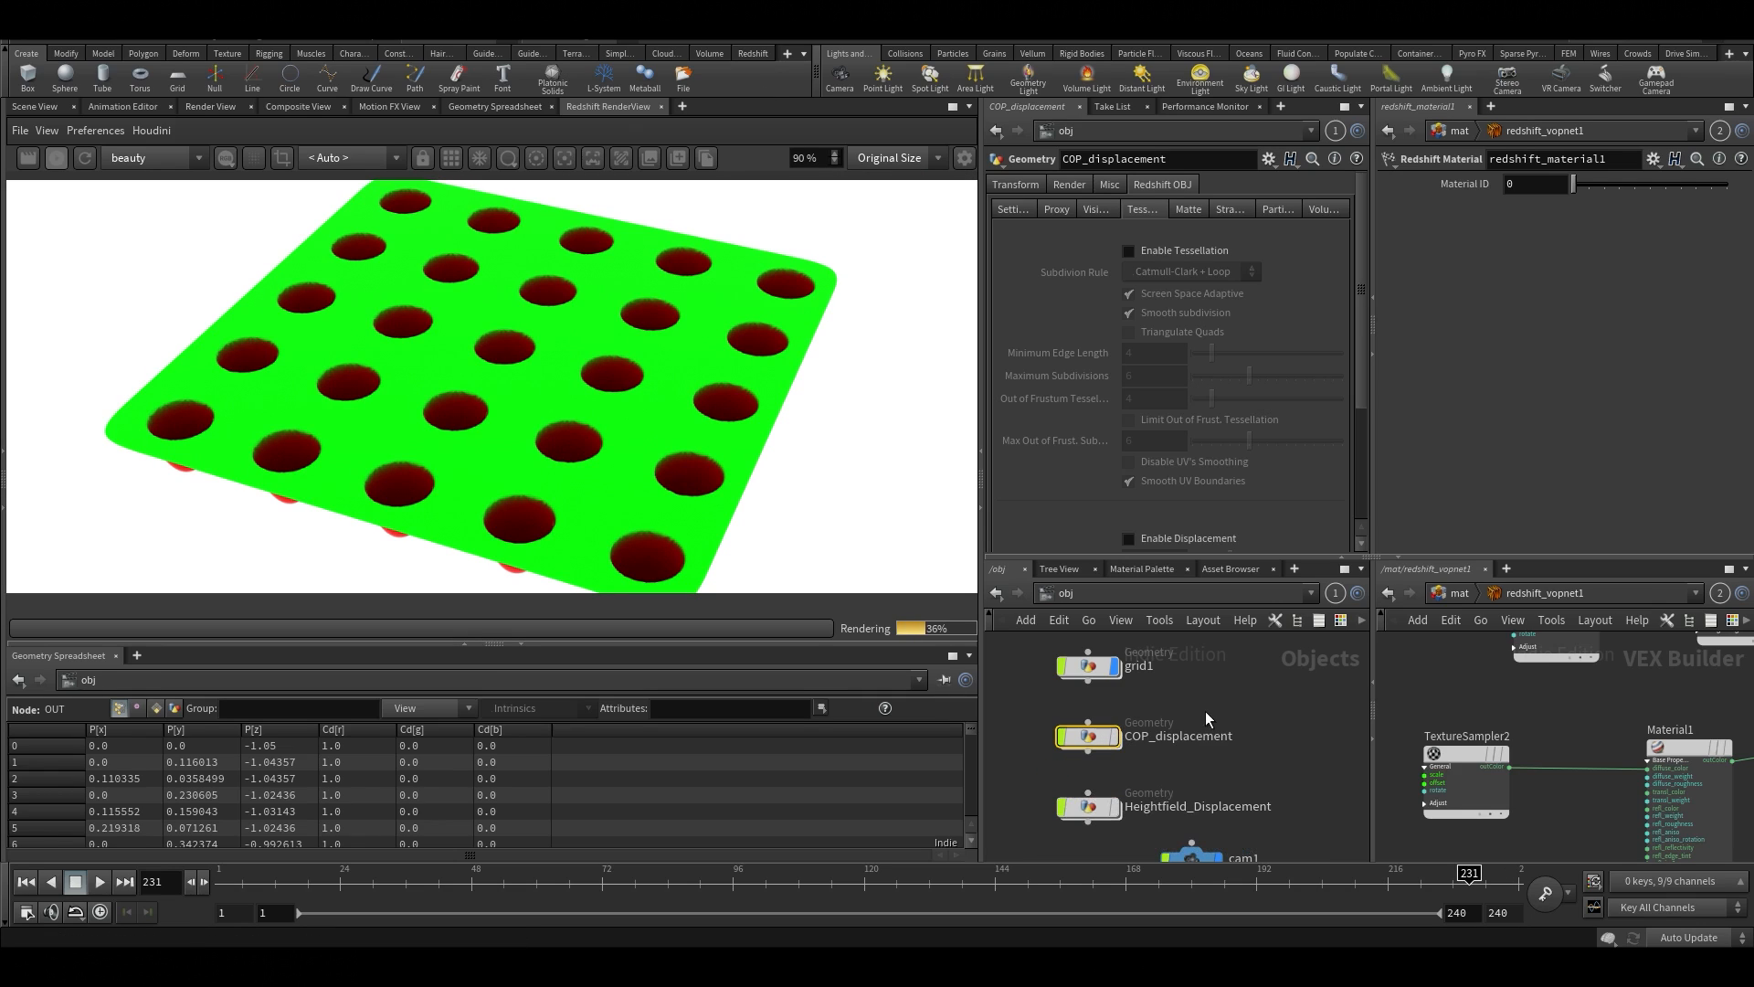
Go into COP_displacement's cop2net1, open the vopcop2gen1 network and examine the ranges of the fit1 node
{"action": "mouse_move", "coordinate": [1105, 742]}
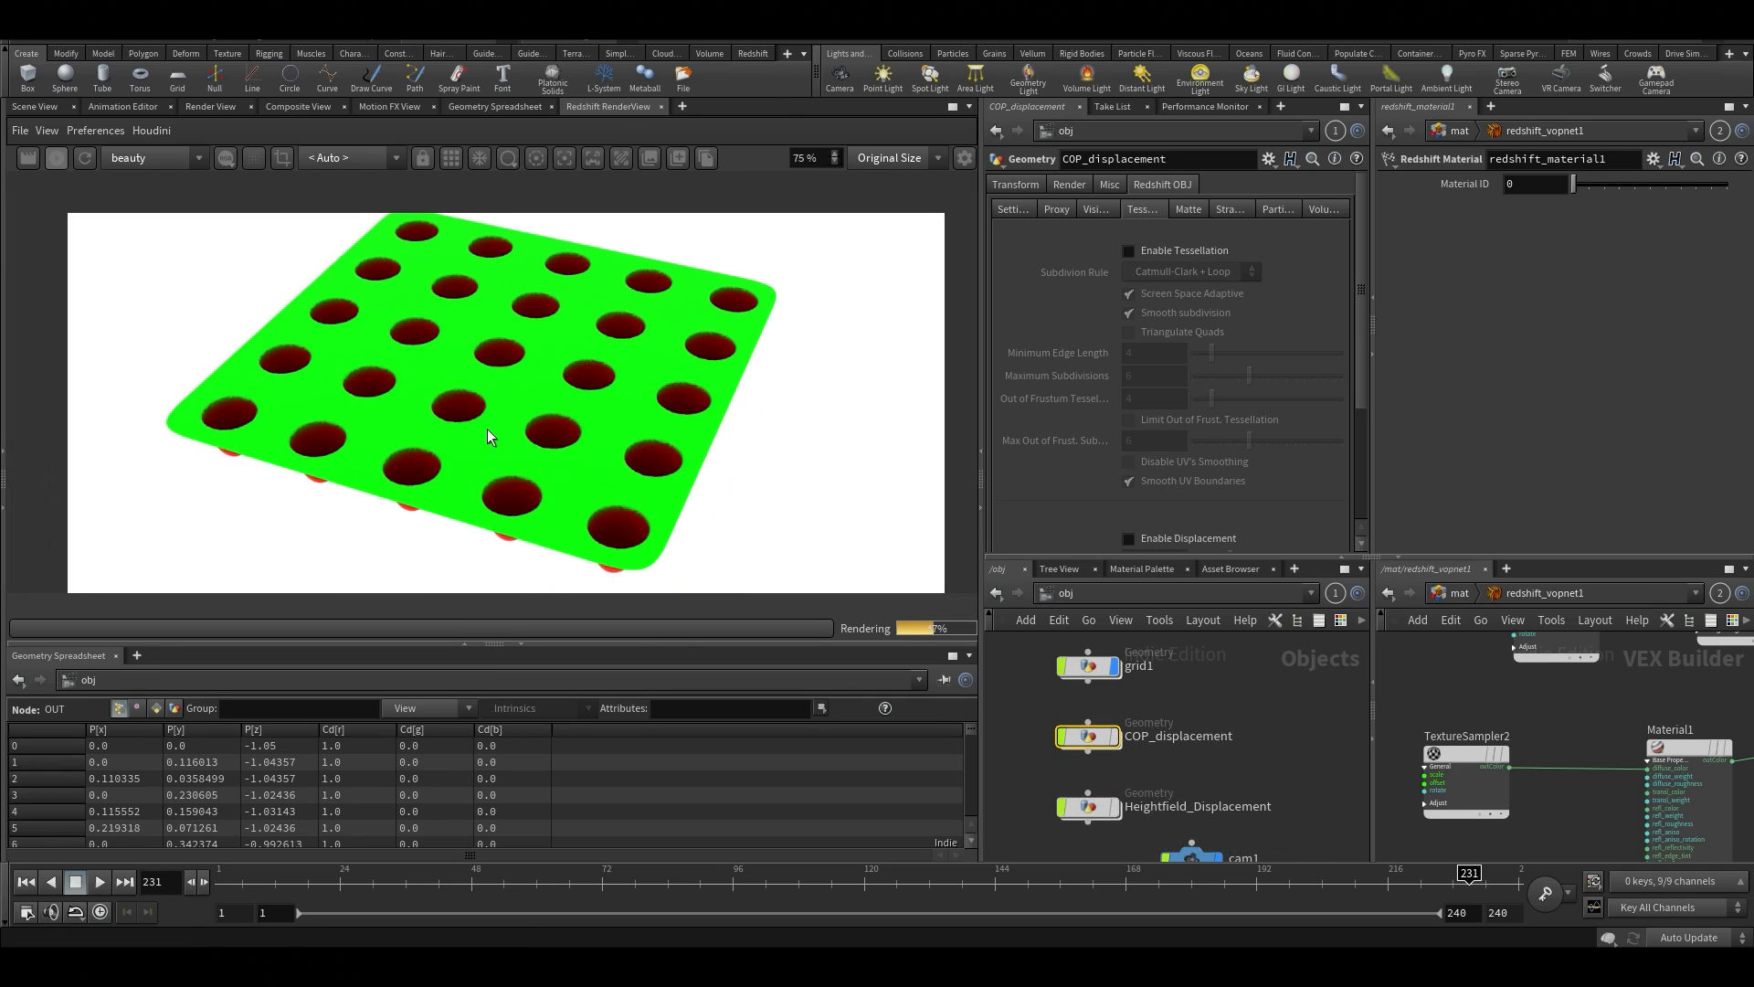
{"action": "double_click", "coordinate": [1087, 738]}
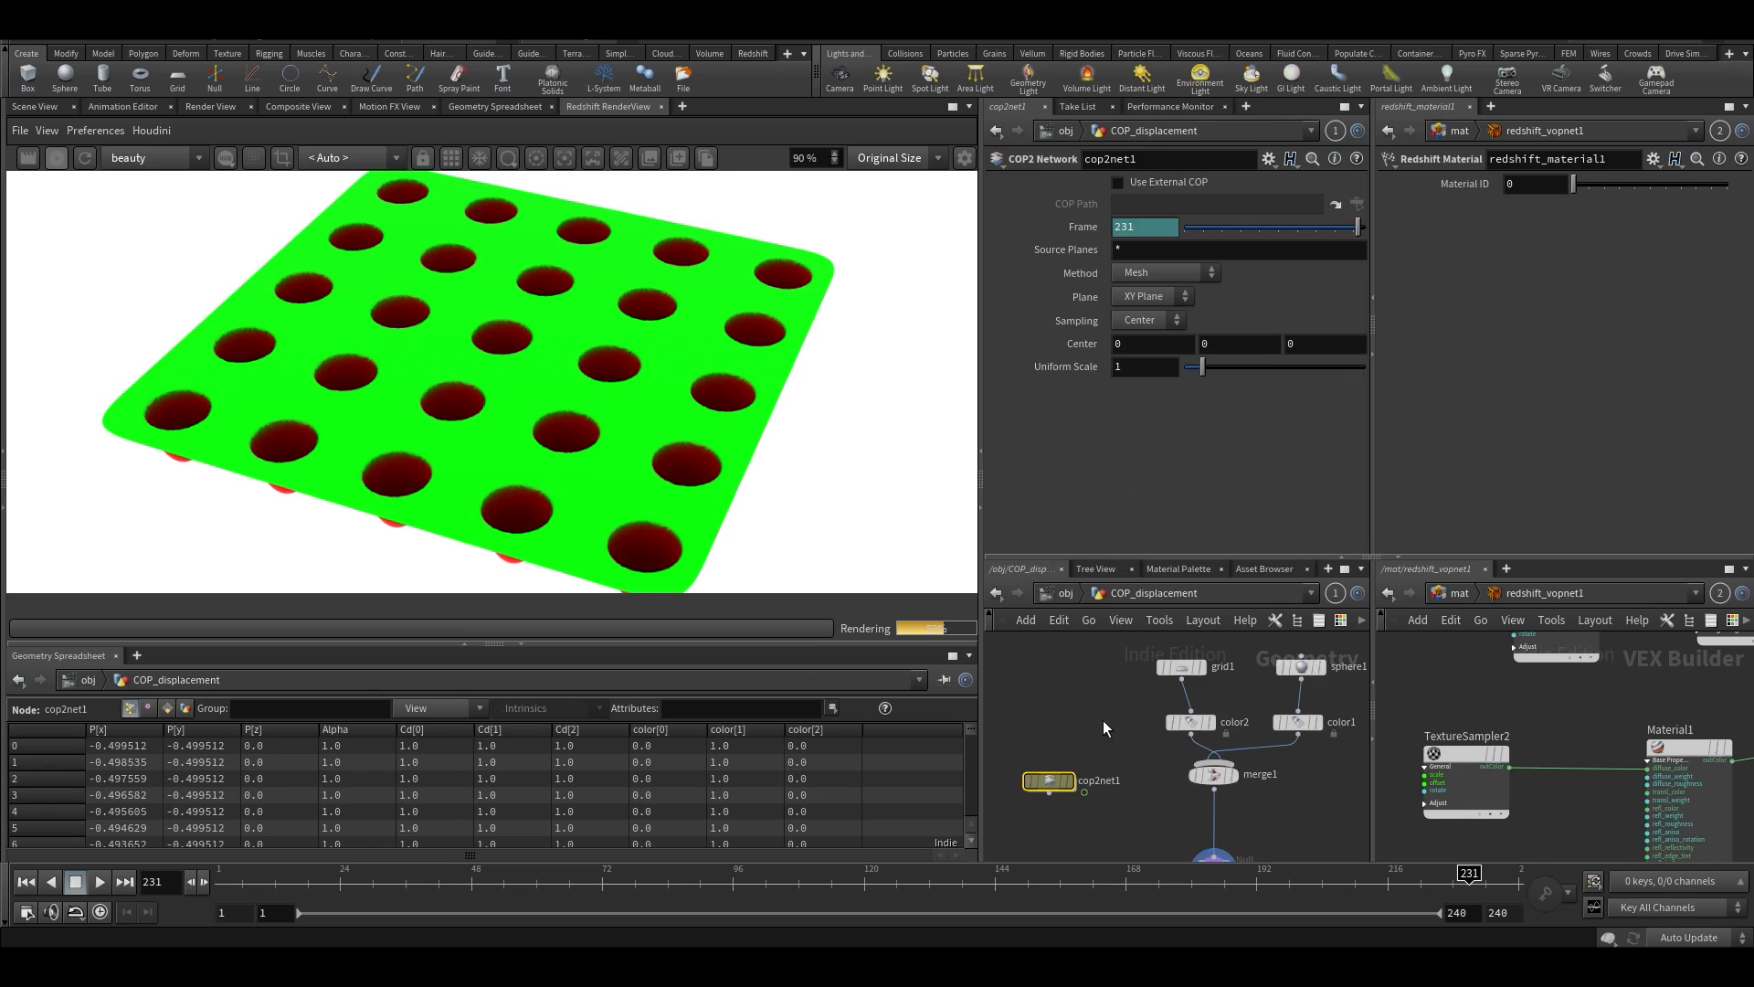
{"action": "double_click", "coordinate": [1055, 780]}
{"action": "left_click", "coordinate": [1119, 671]}
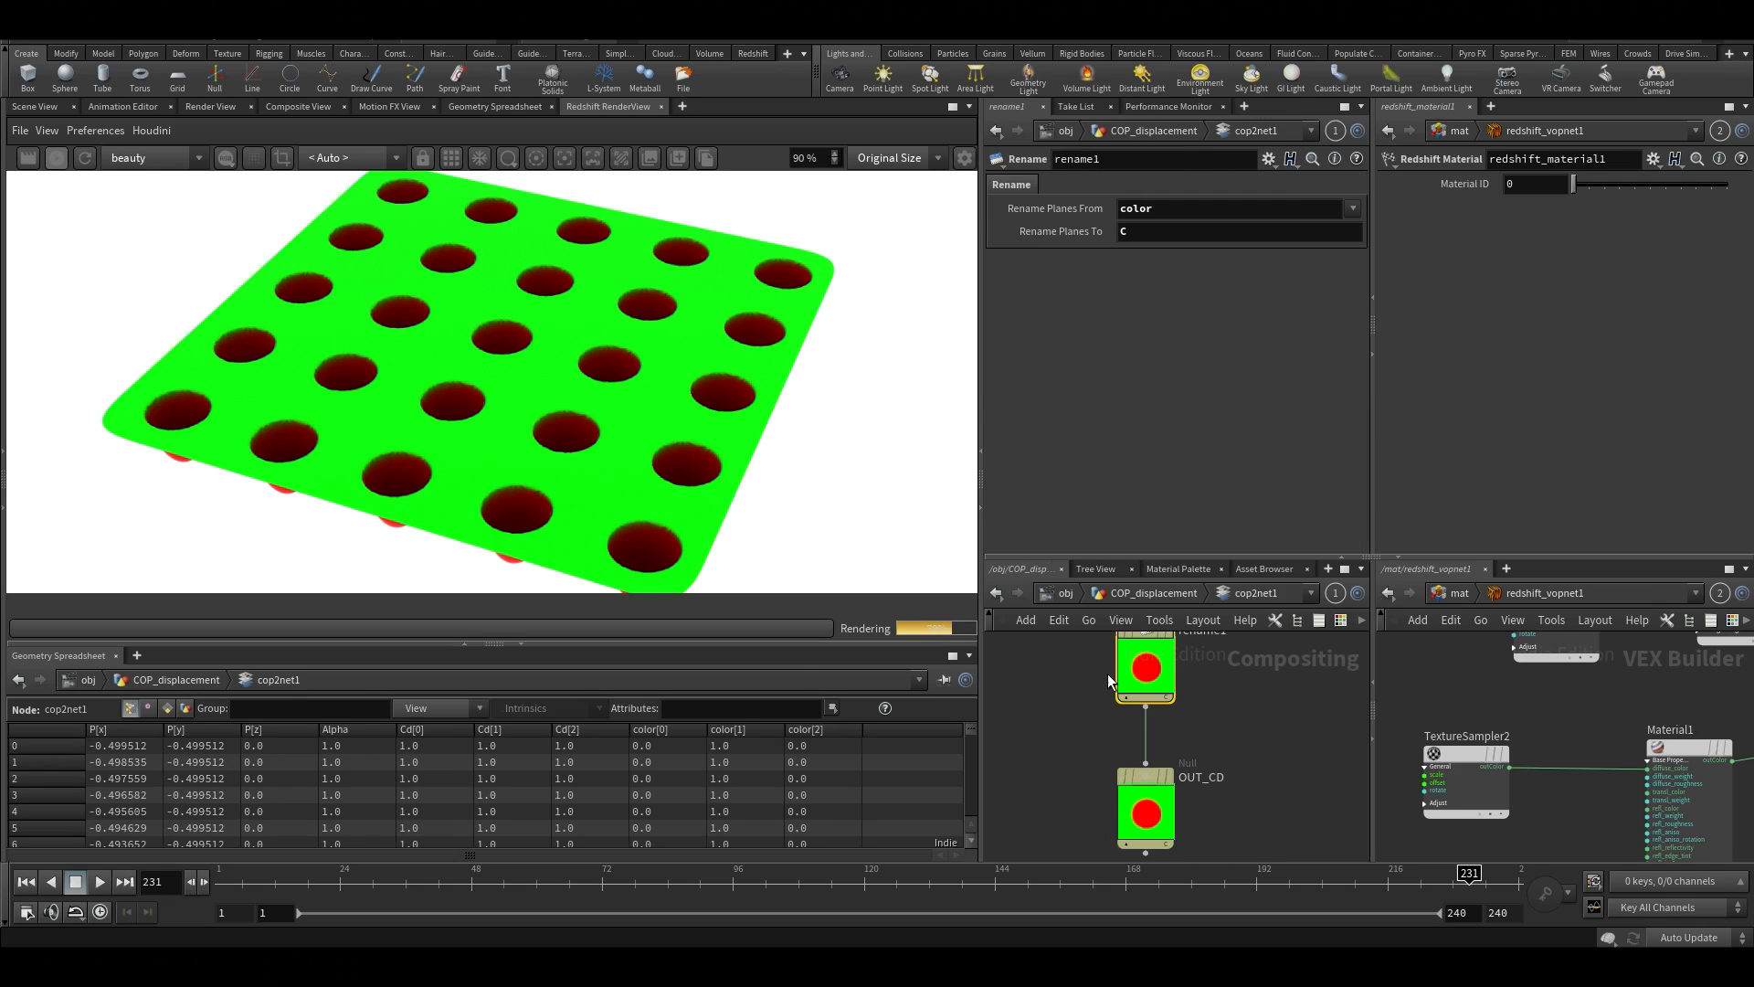
{"action": "middle_click_drag", "start_coordinate": [1093, 650], "coordinate": [1127, 852]}
{"action": "middle_click_drag", "start_coordinate": [1078, 692], "coordinate": [1106, 827]}
{"action": "double_click", "coordinate": [1087, 660]}
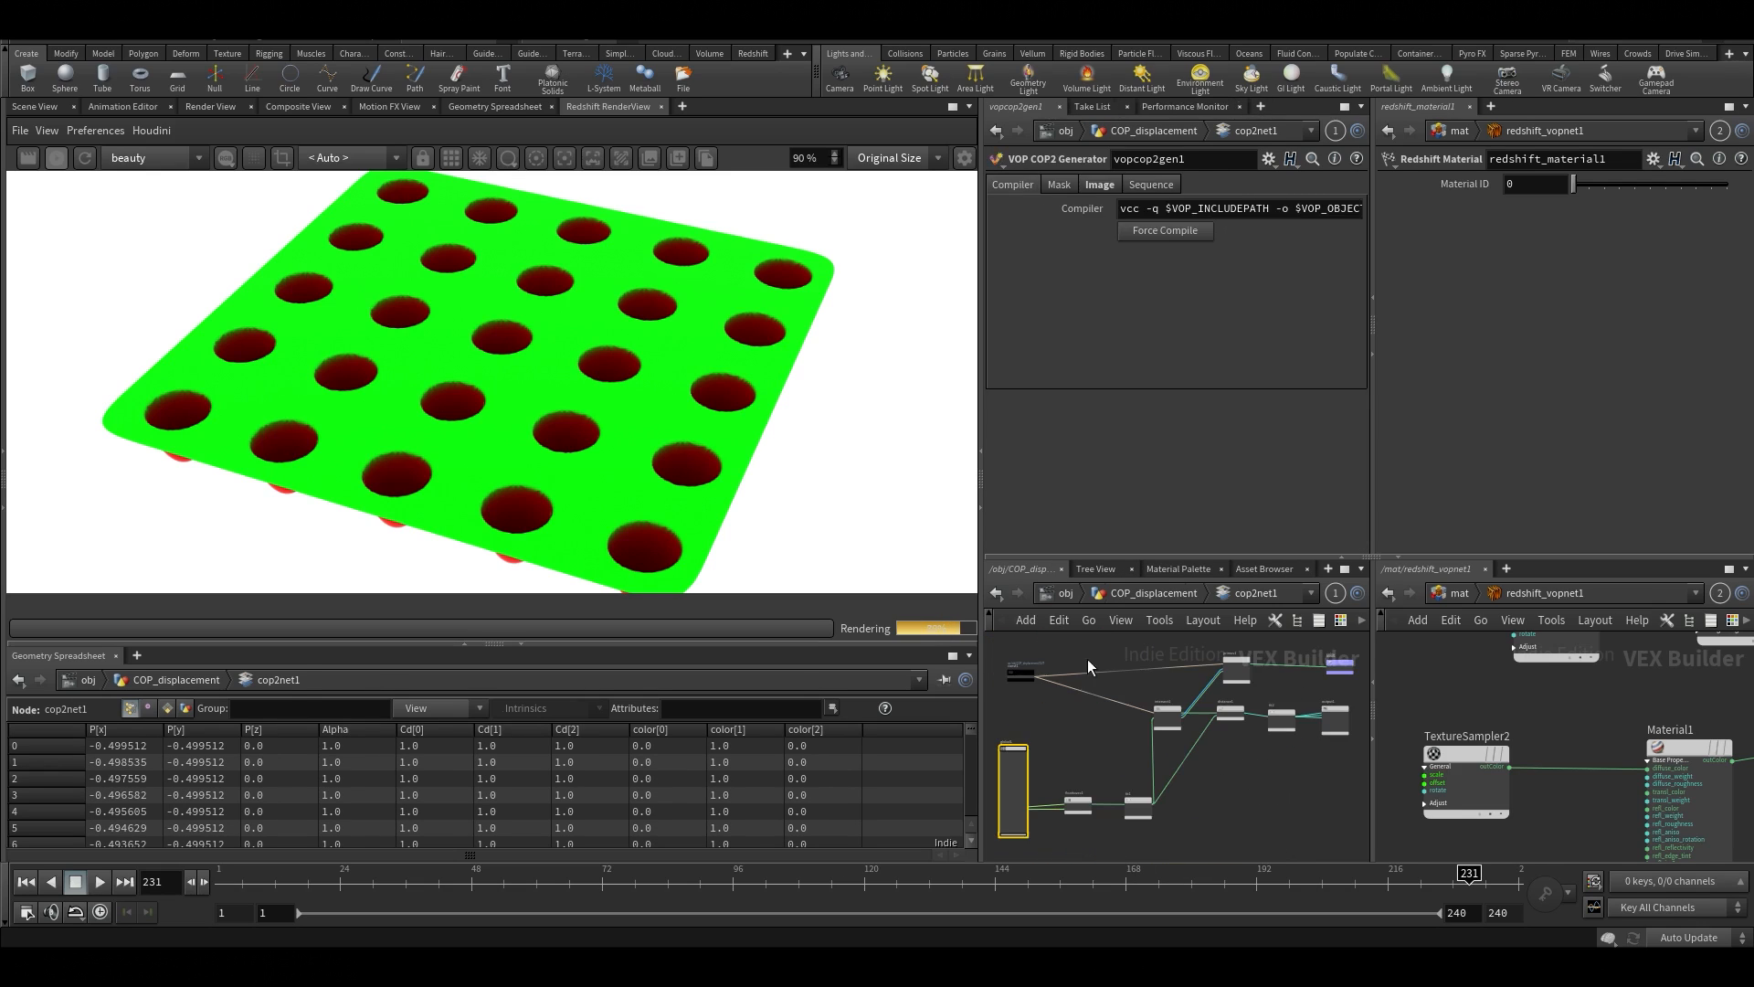
{"action": "scroll", "coordinate": [1081, 738], "scroll_direction": "up", "scroll_amount": 4}
{"action": "middle_click_drag", "start_coordinate": [1078, 742], "coordinate": [1030, 482]}
{"action": "middle_click_drag", "start_coordinate": [1153, 699], "coordinate": [1134, 784]}
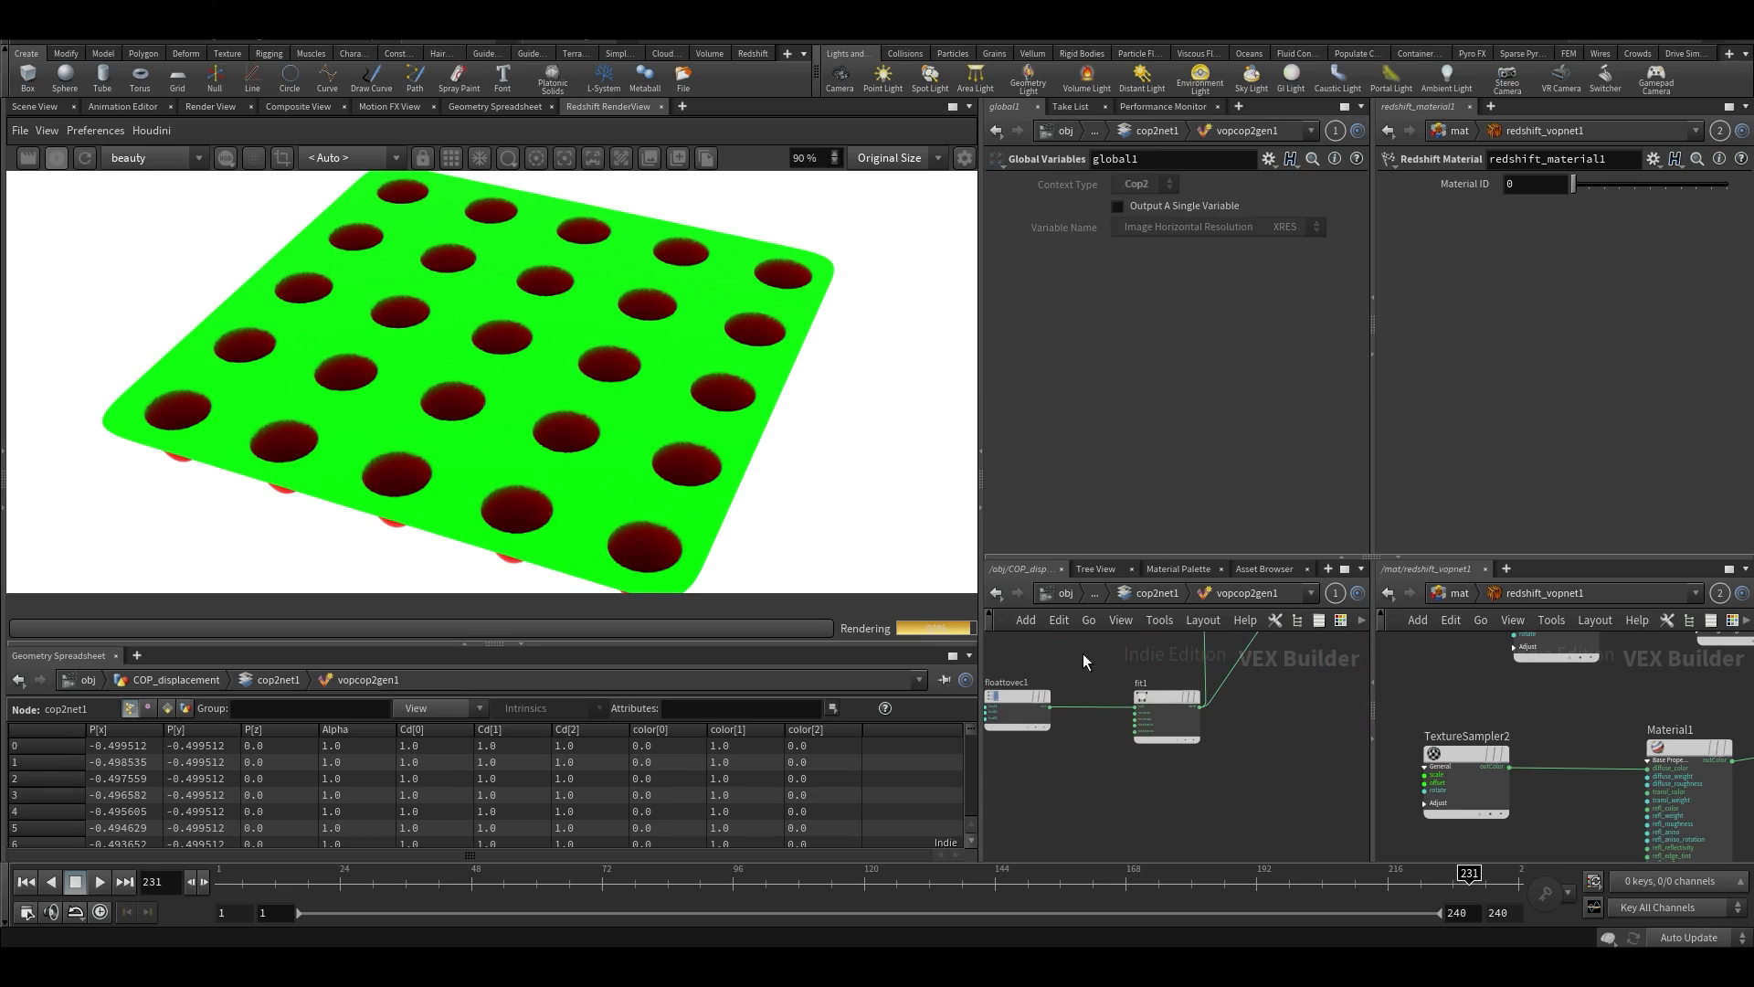
{"action": "left_click", "coordinate": [1162, 736]}
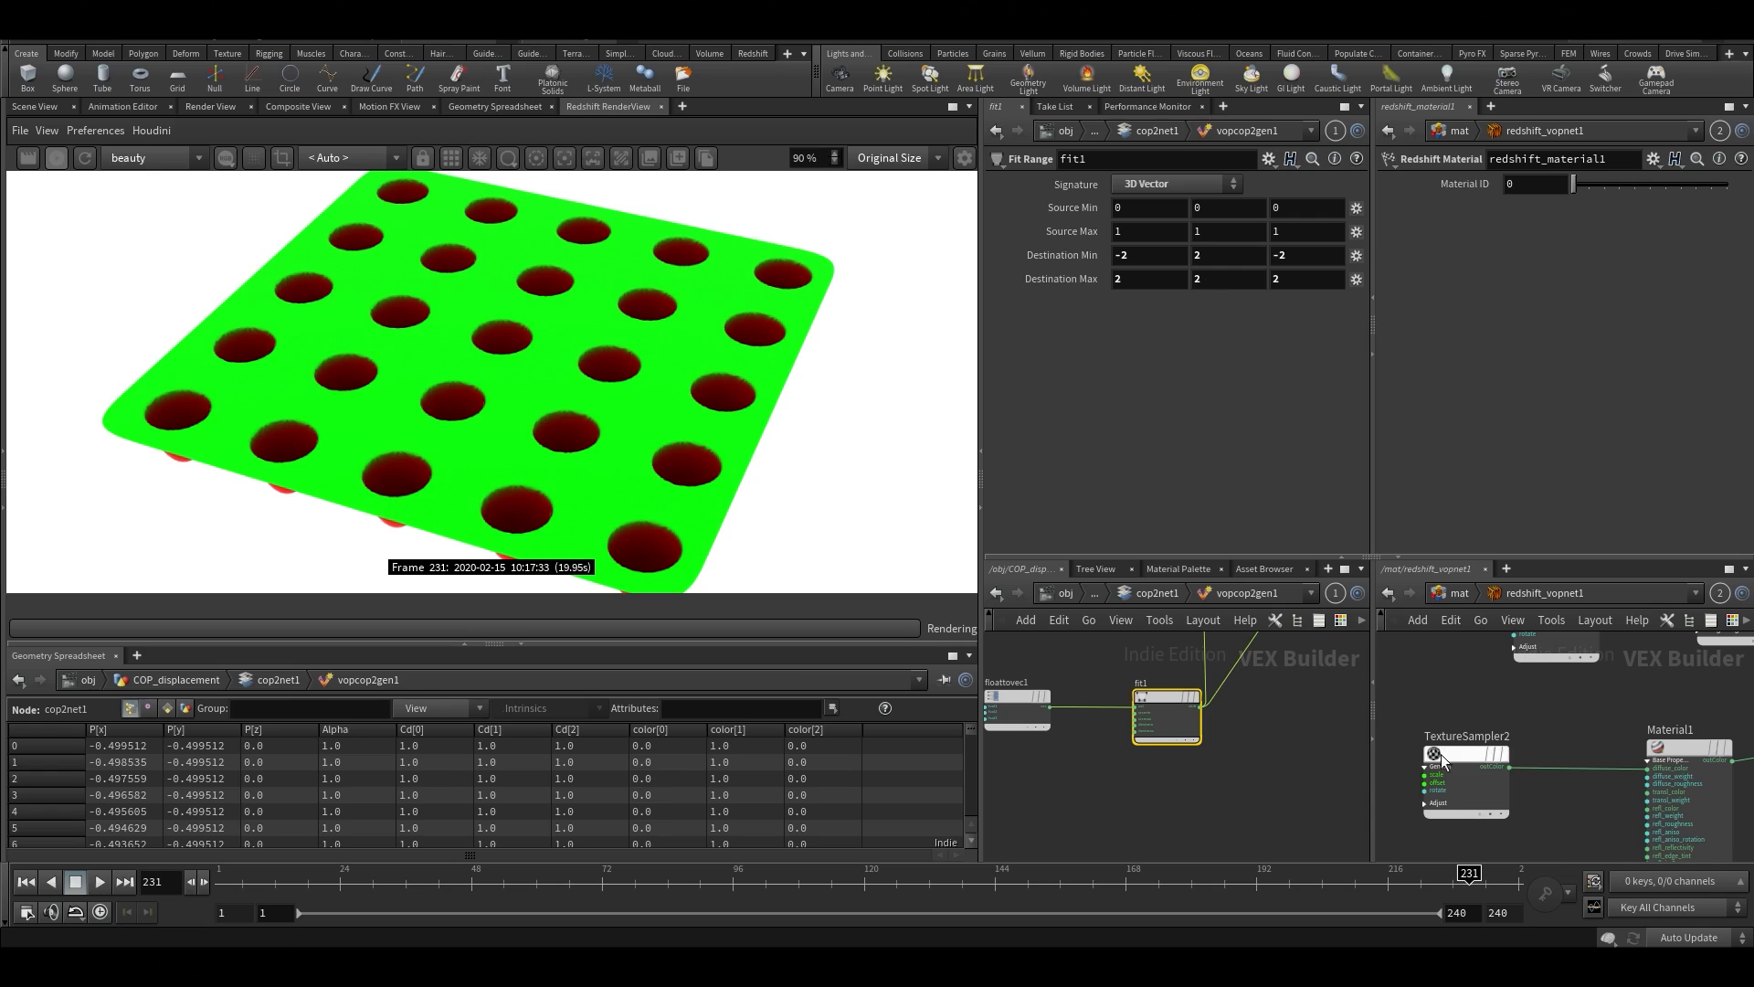
Set the Old Range Min of the Displacement1 node in redshift_vopnet1 to -1
{"action": "middle_click_drag", "start_coordinate": [1555, 722], "coordinate": [1481, 760]}
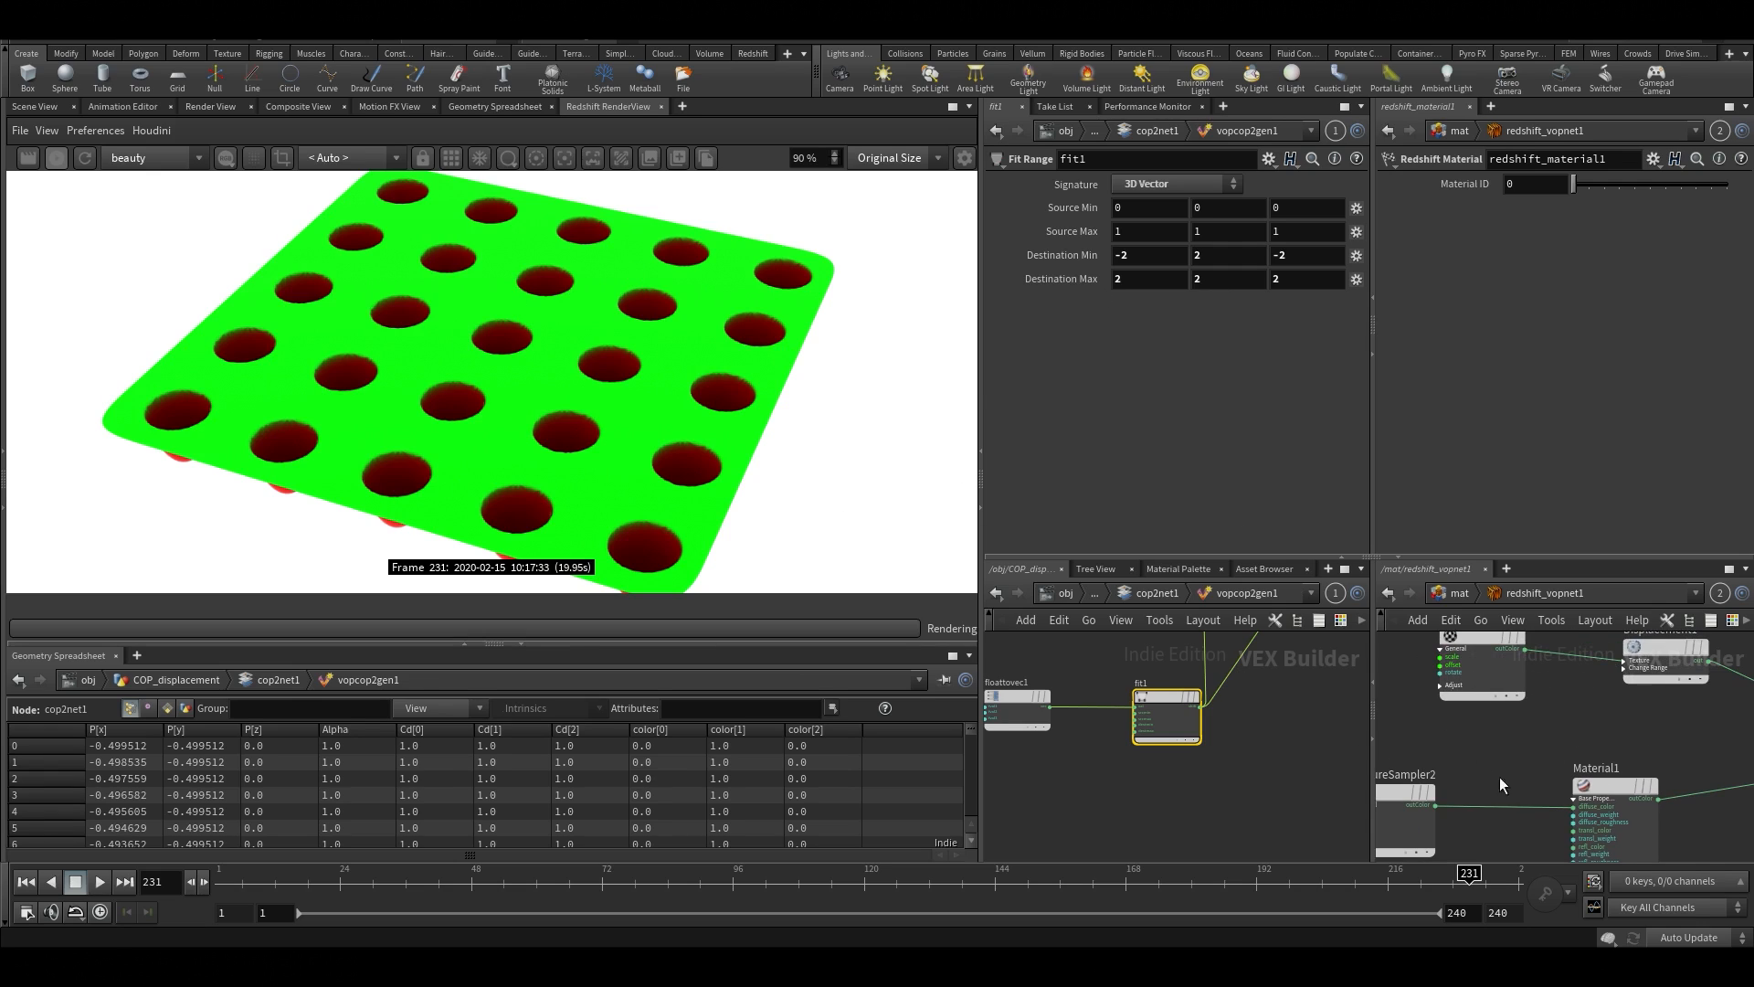
{"action": "middle_click_drag", "start_coordinate": [1703, 744], "coordinate": [1604, 769]}
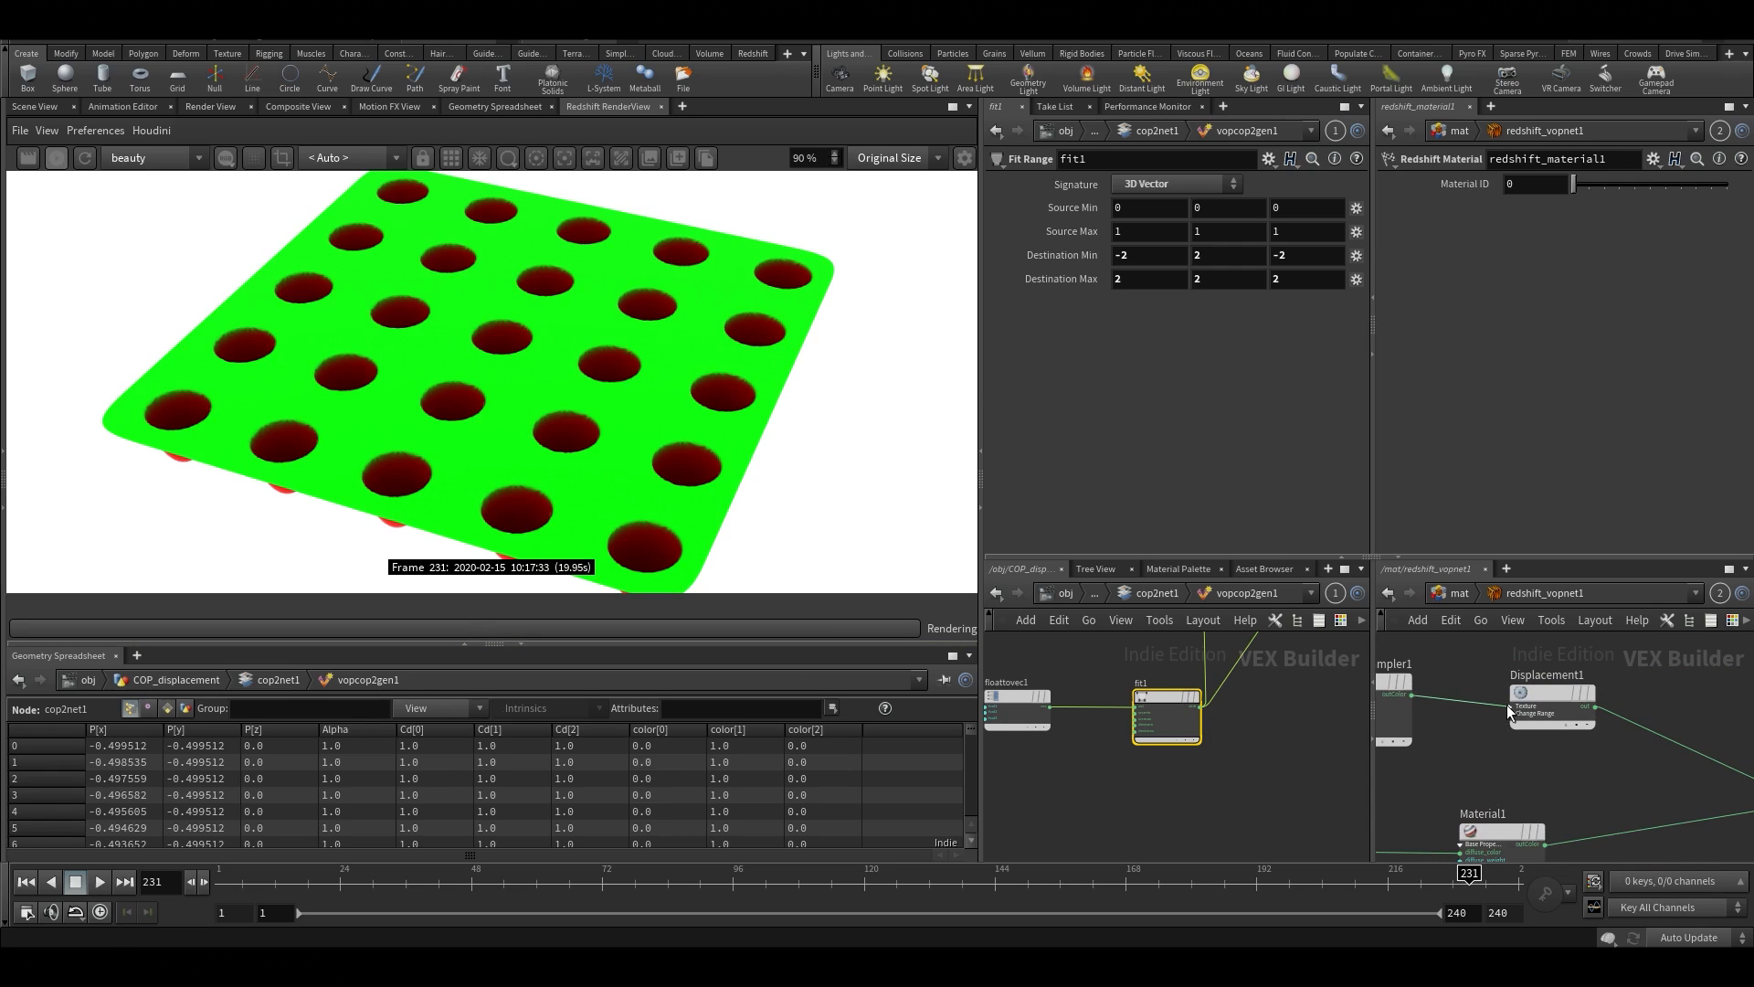
{"action": "left_click_drag", "start_coordinate": [1556, 713], "coordinate": [1560, 702]}
{"action": "left_click", "coordinate": [1562, 682]}
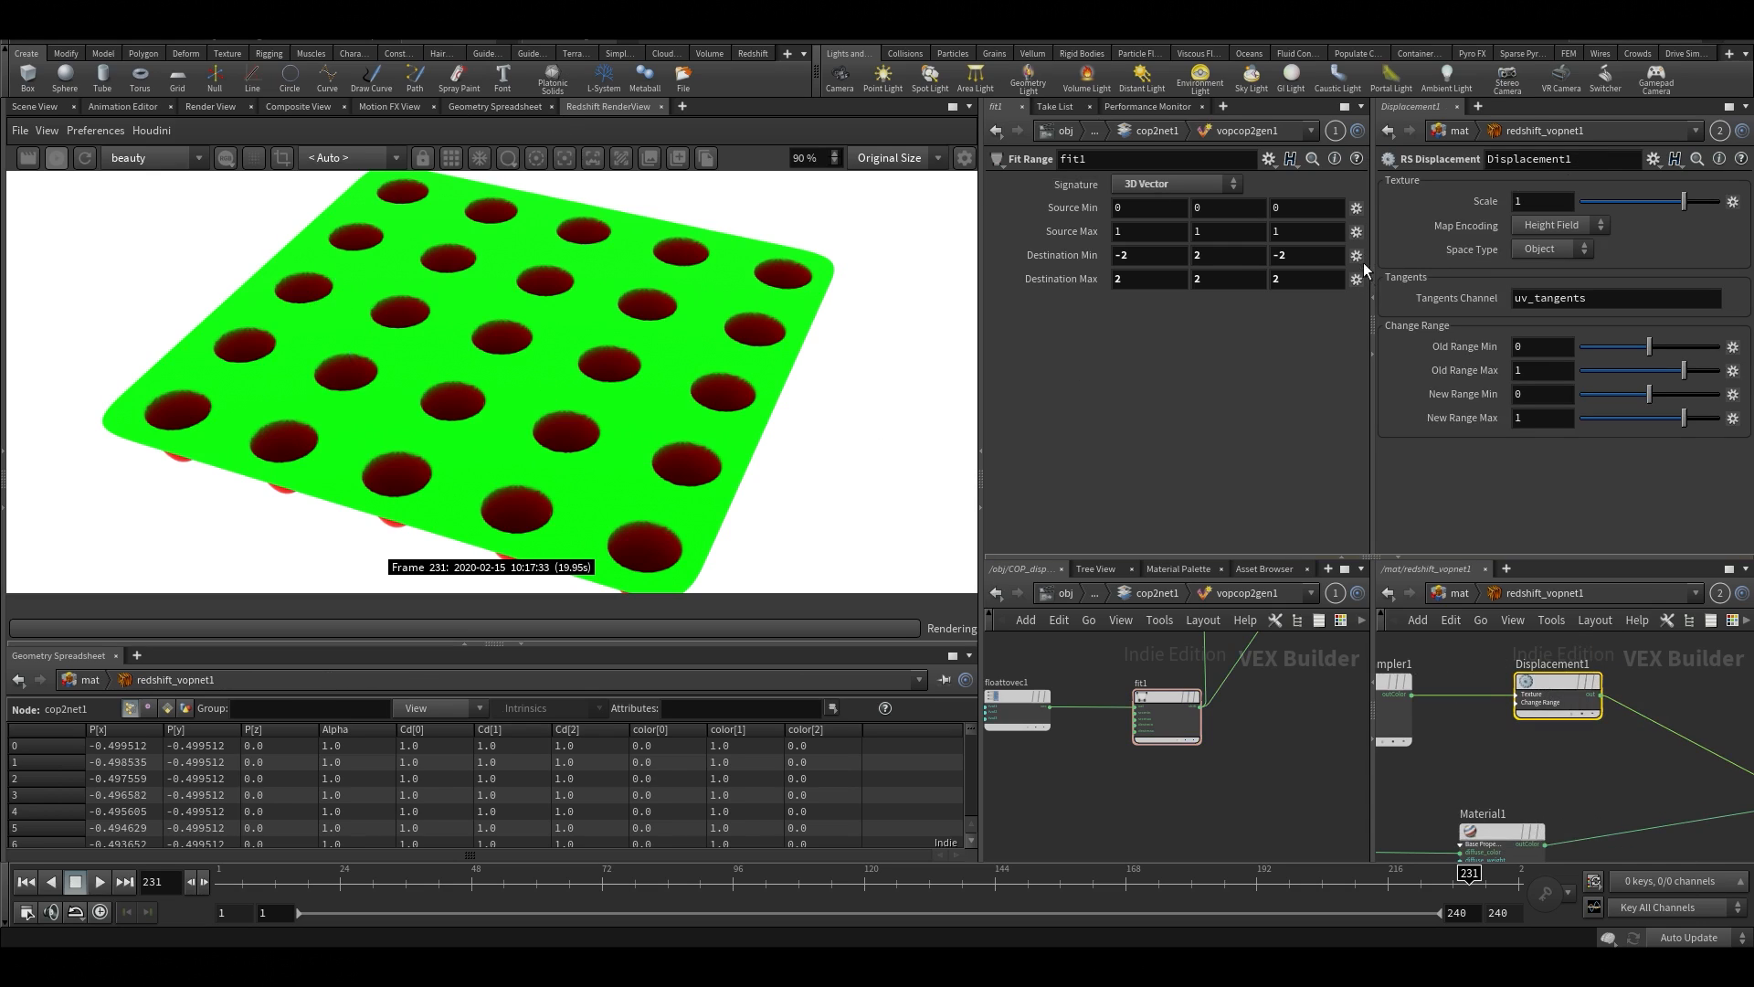
{"action": "left_click_drag", "start_coordinate": [1556, 347], "coordinate": [1184, 337]}
{"action": "type", "text": "-1"}
{"action": "key", "text": "Return"}
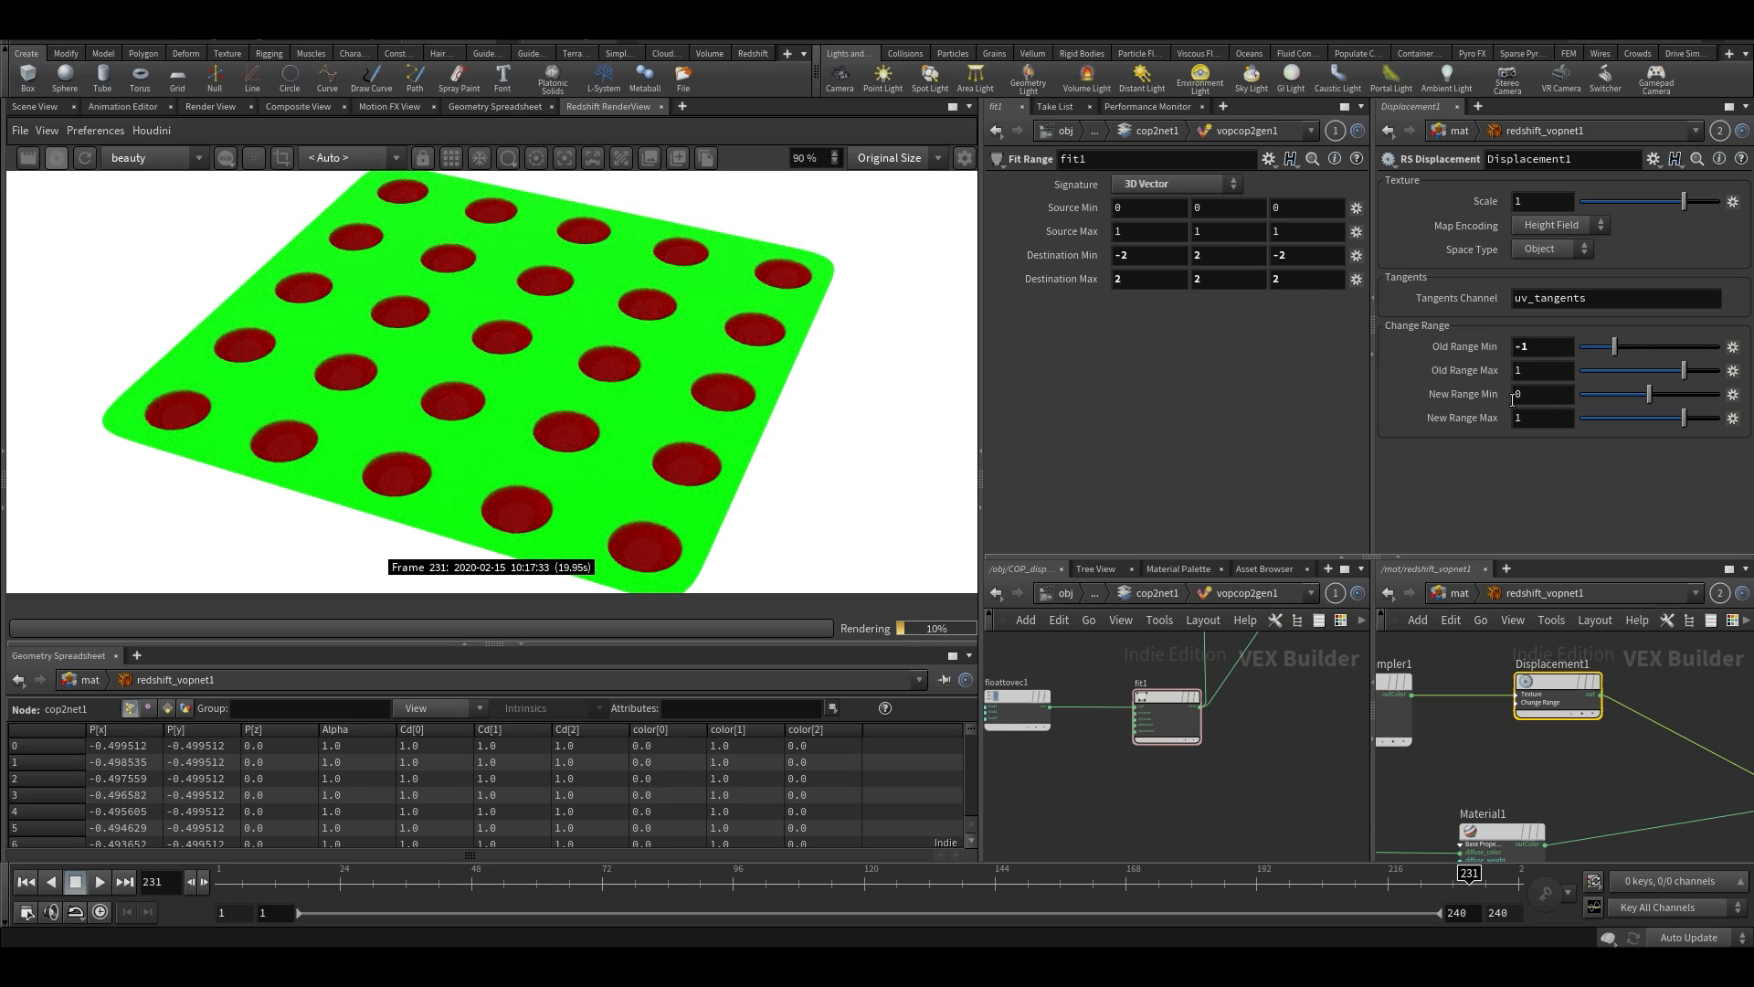
Invert Displacement1's output range by setting New Range Min to 1 and New Range Max to 0
{"action": "double_click", "coordinate": [1547, 393]}
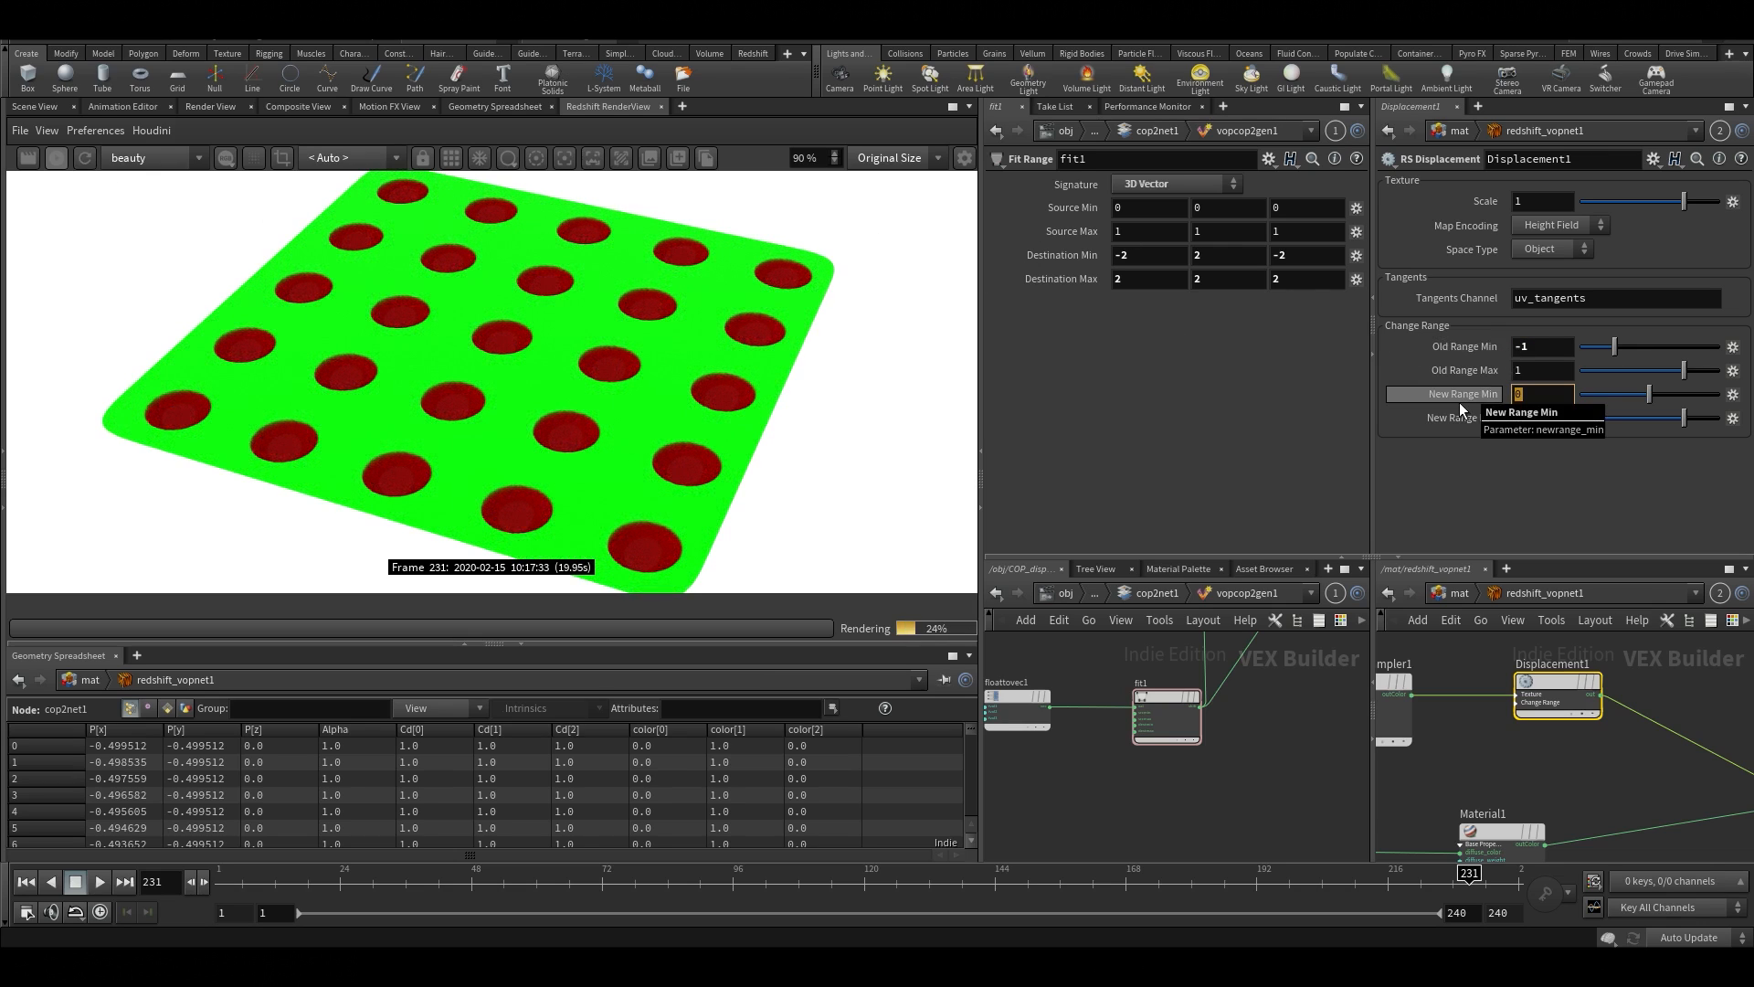
{"action": "type", "text": "1"}
{"action": "key", "text": "Tab"}
{"action": "type", "text": "0"}
{"action": "key", "text": "Return"}
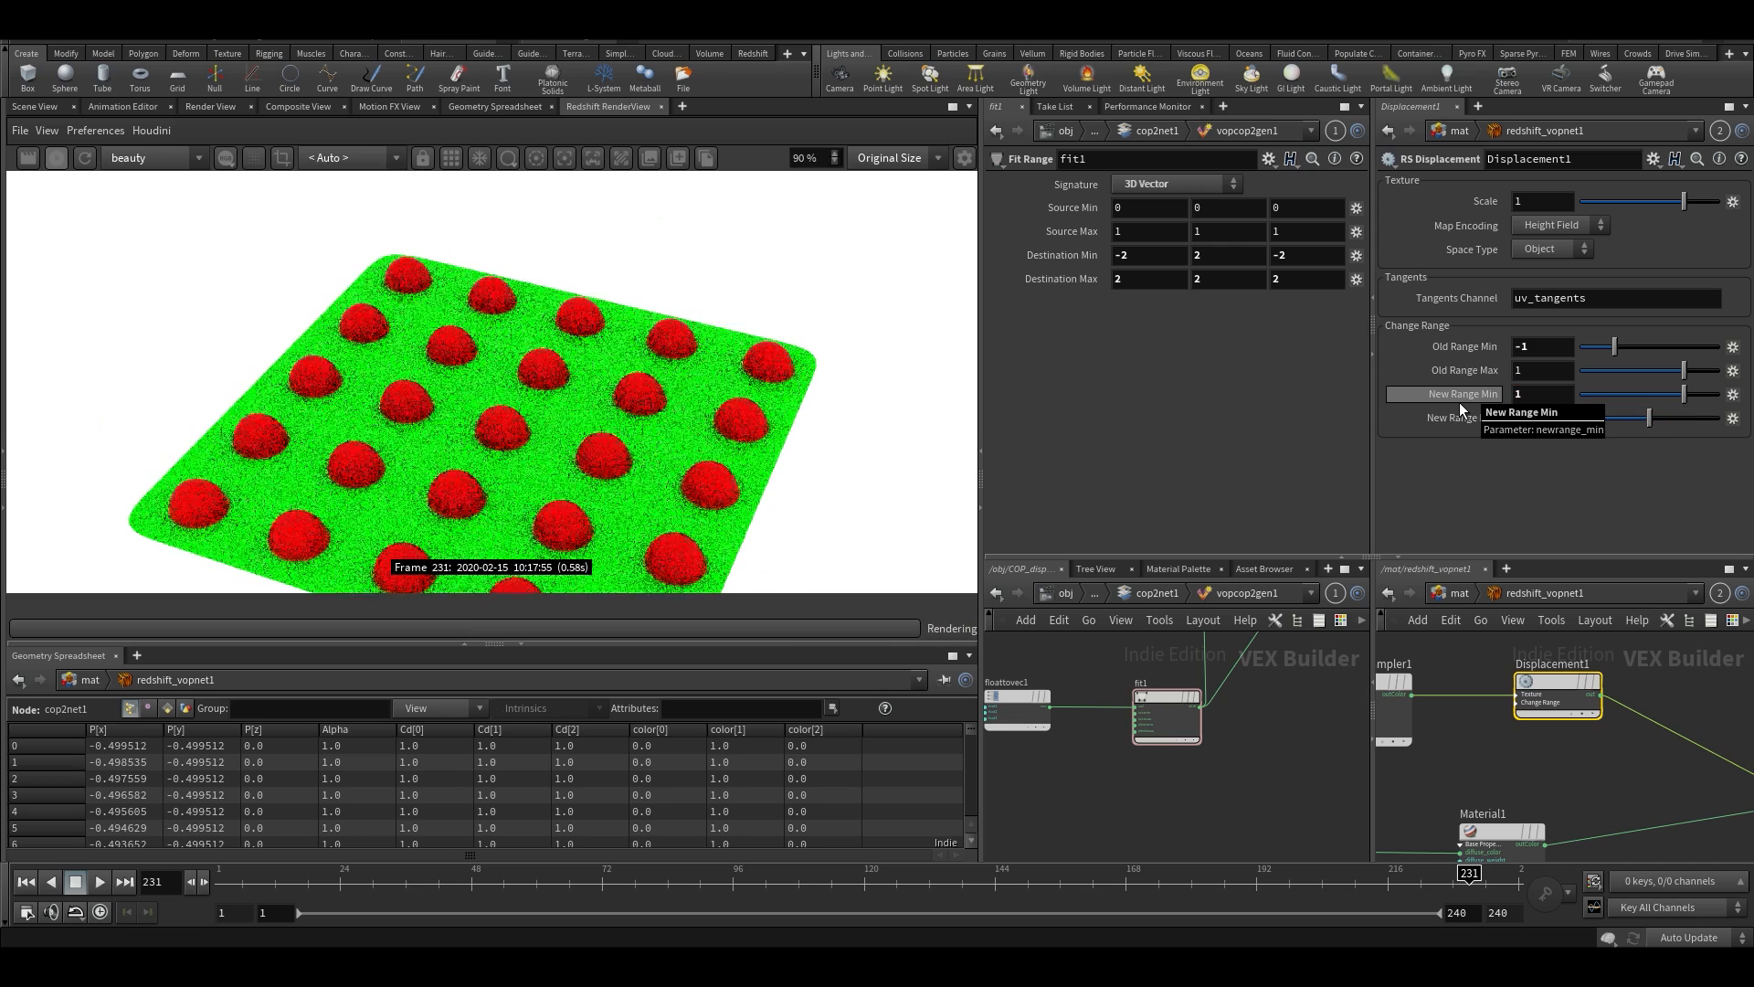
Restart the Redshift render and inspect the inverted displacement
{"action": "left_click_drag", "start_coordinate": [688, 375], "coordinate": [772, 185]}
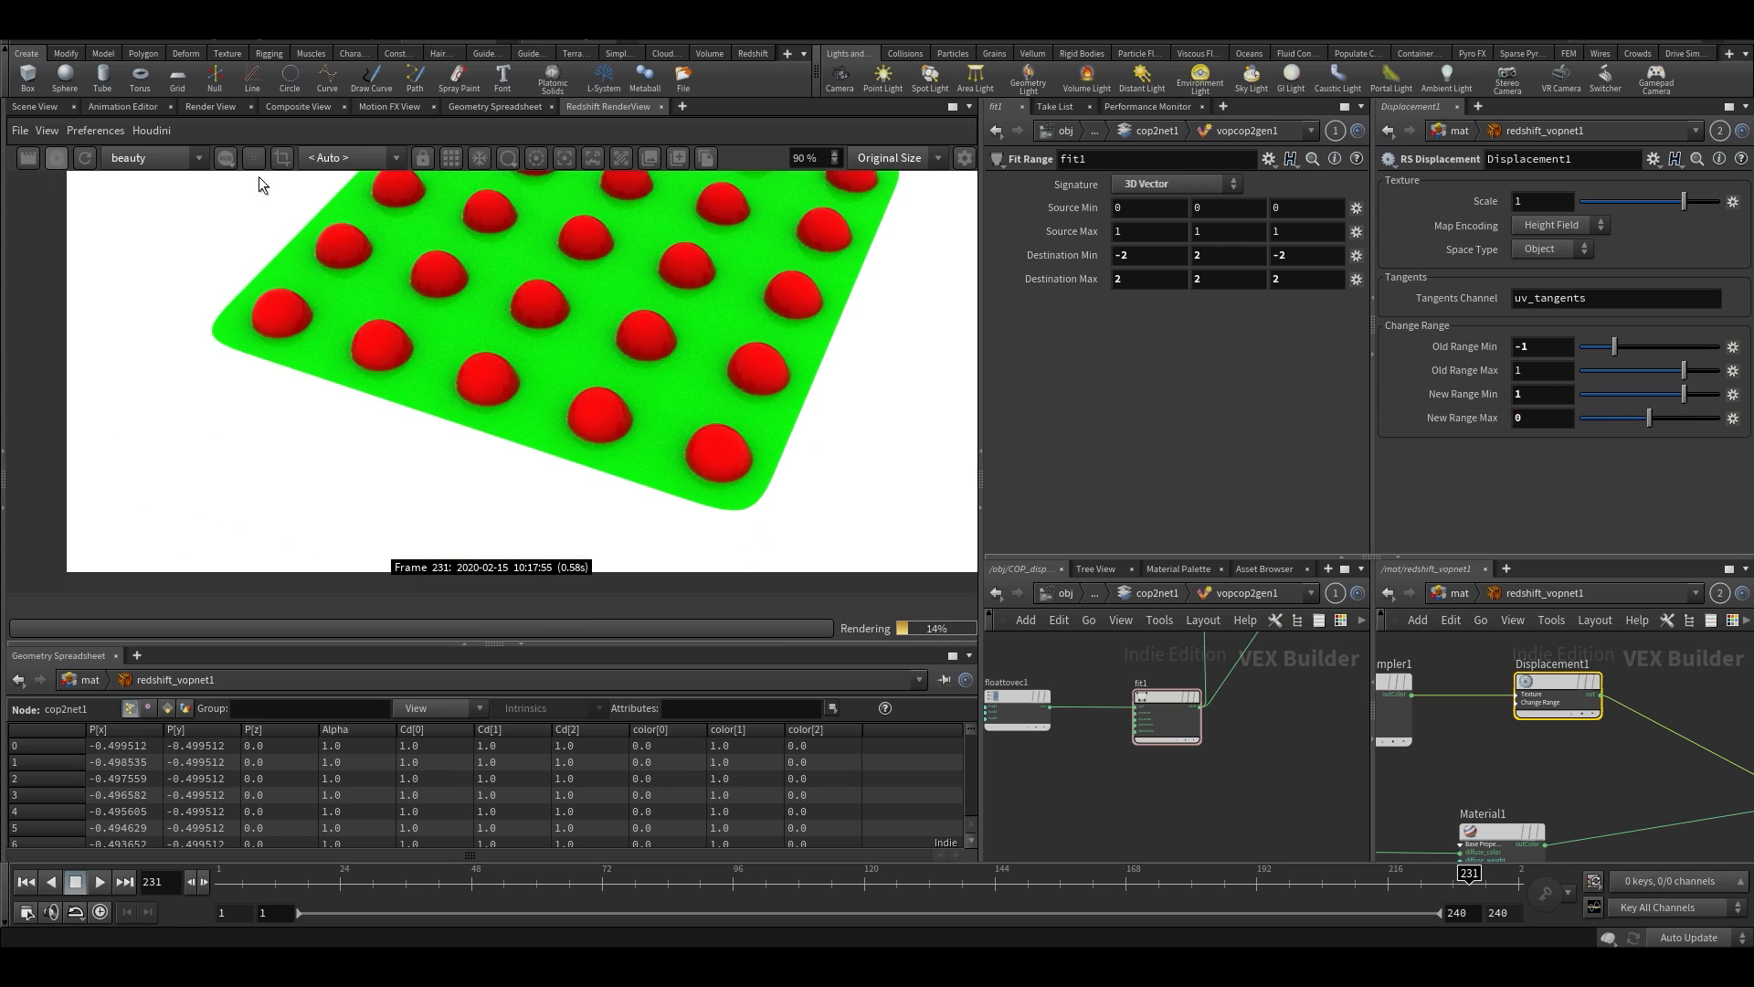
{"action": "left_click", "coordinate": [57, 156]}
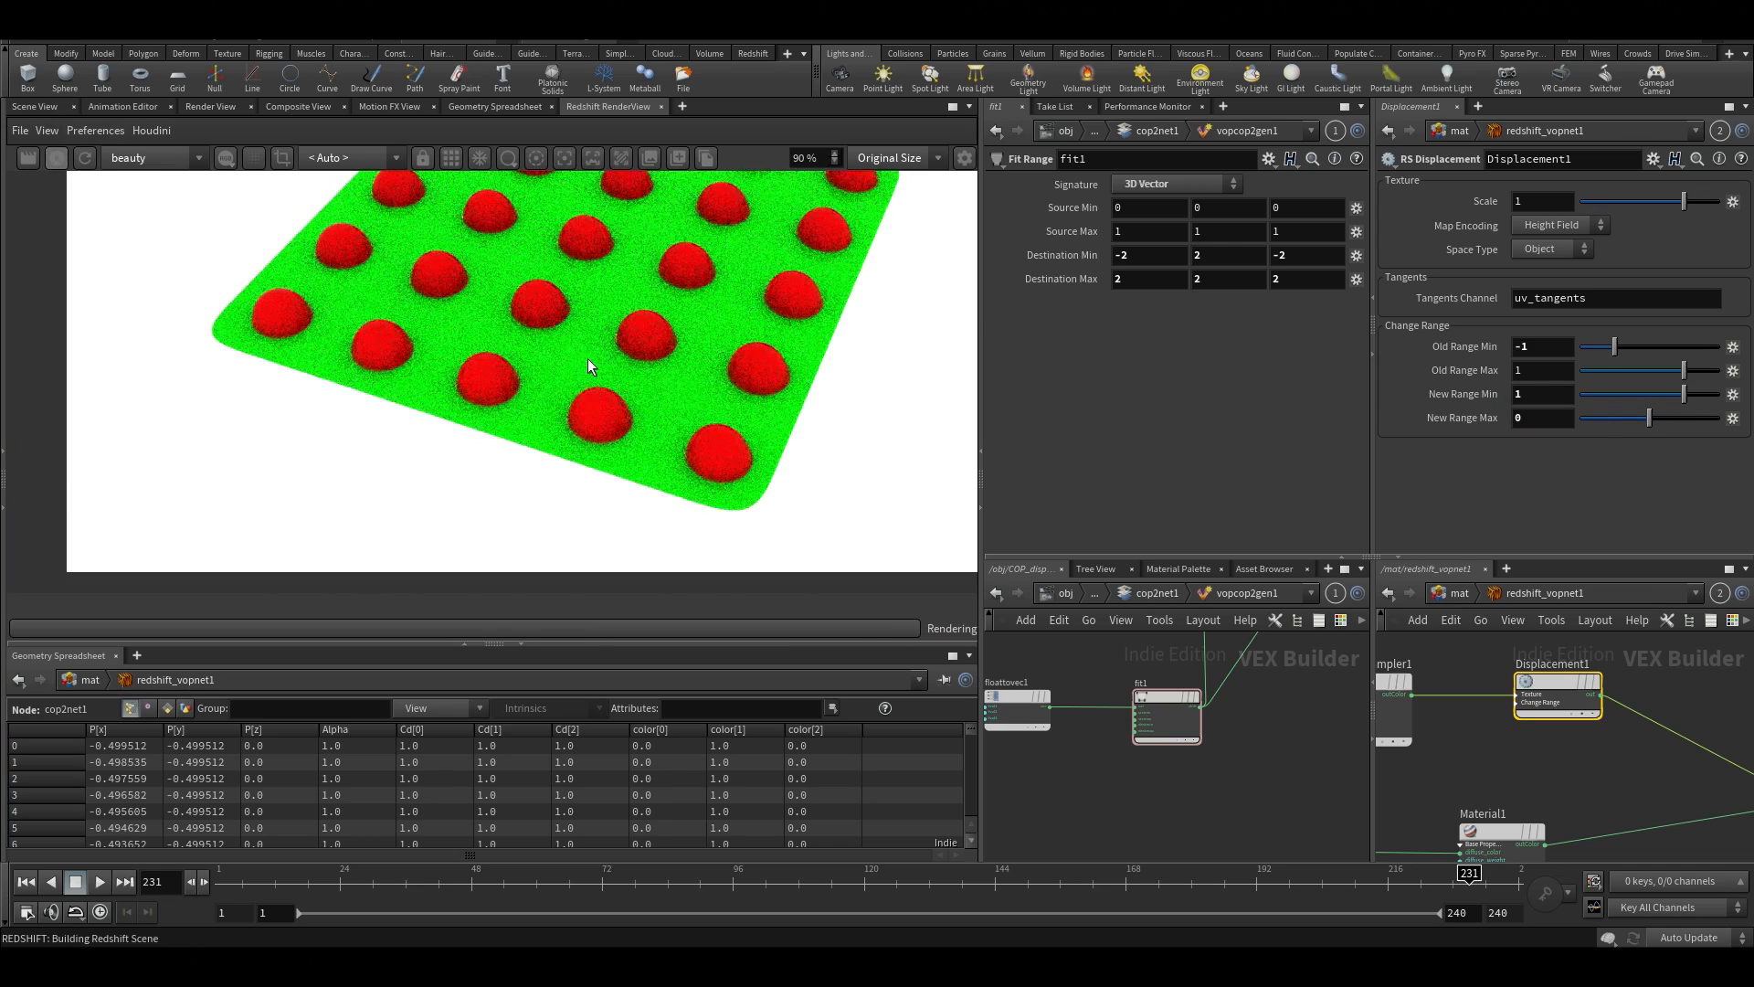
{"action": "left_click_drag", "start_coordinate": [601, 366], "coordinate": [411, 457]}
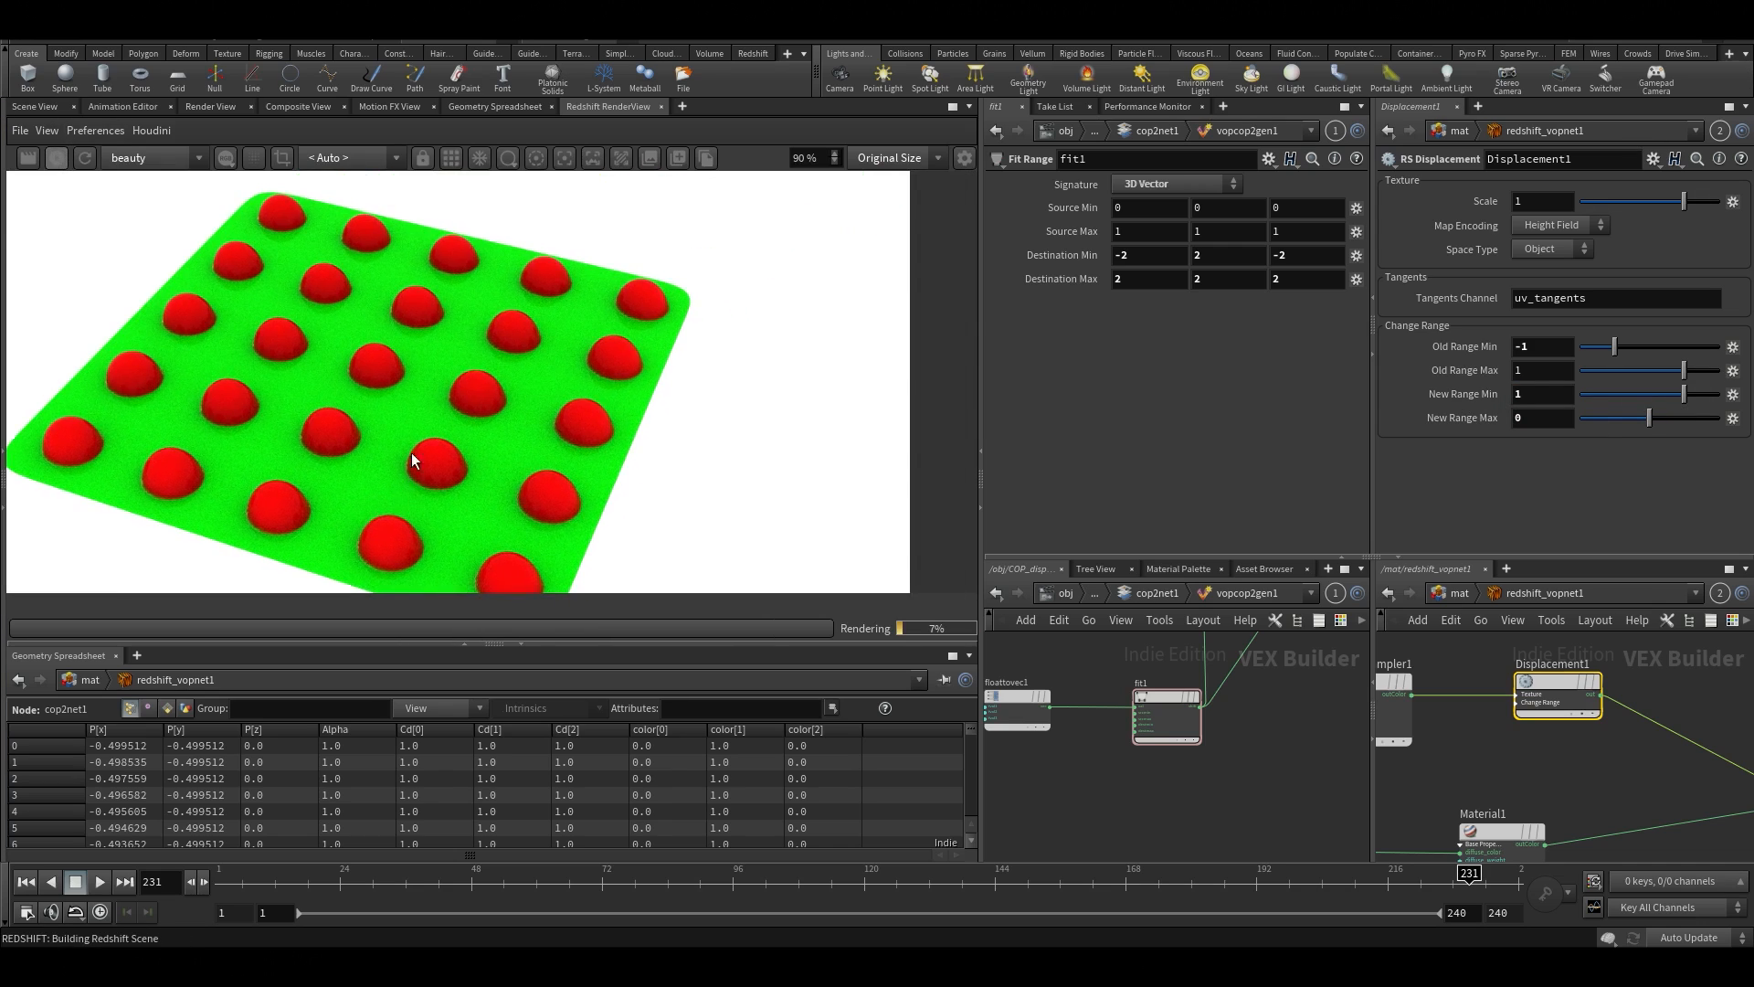
{"action": "left_click", "coordinate": [88, 160]}
{"action": "left_click_drag", "start_coordinate": [384, 354], "coordinate": [537, 362]}
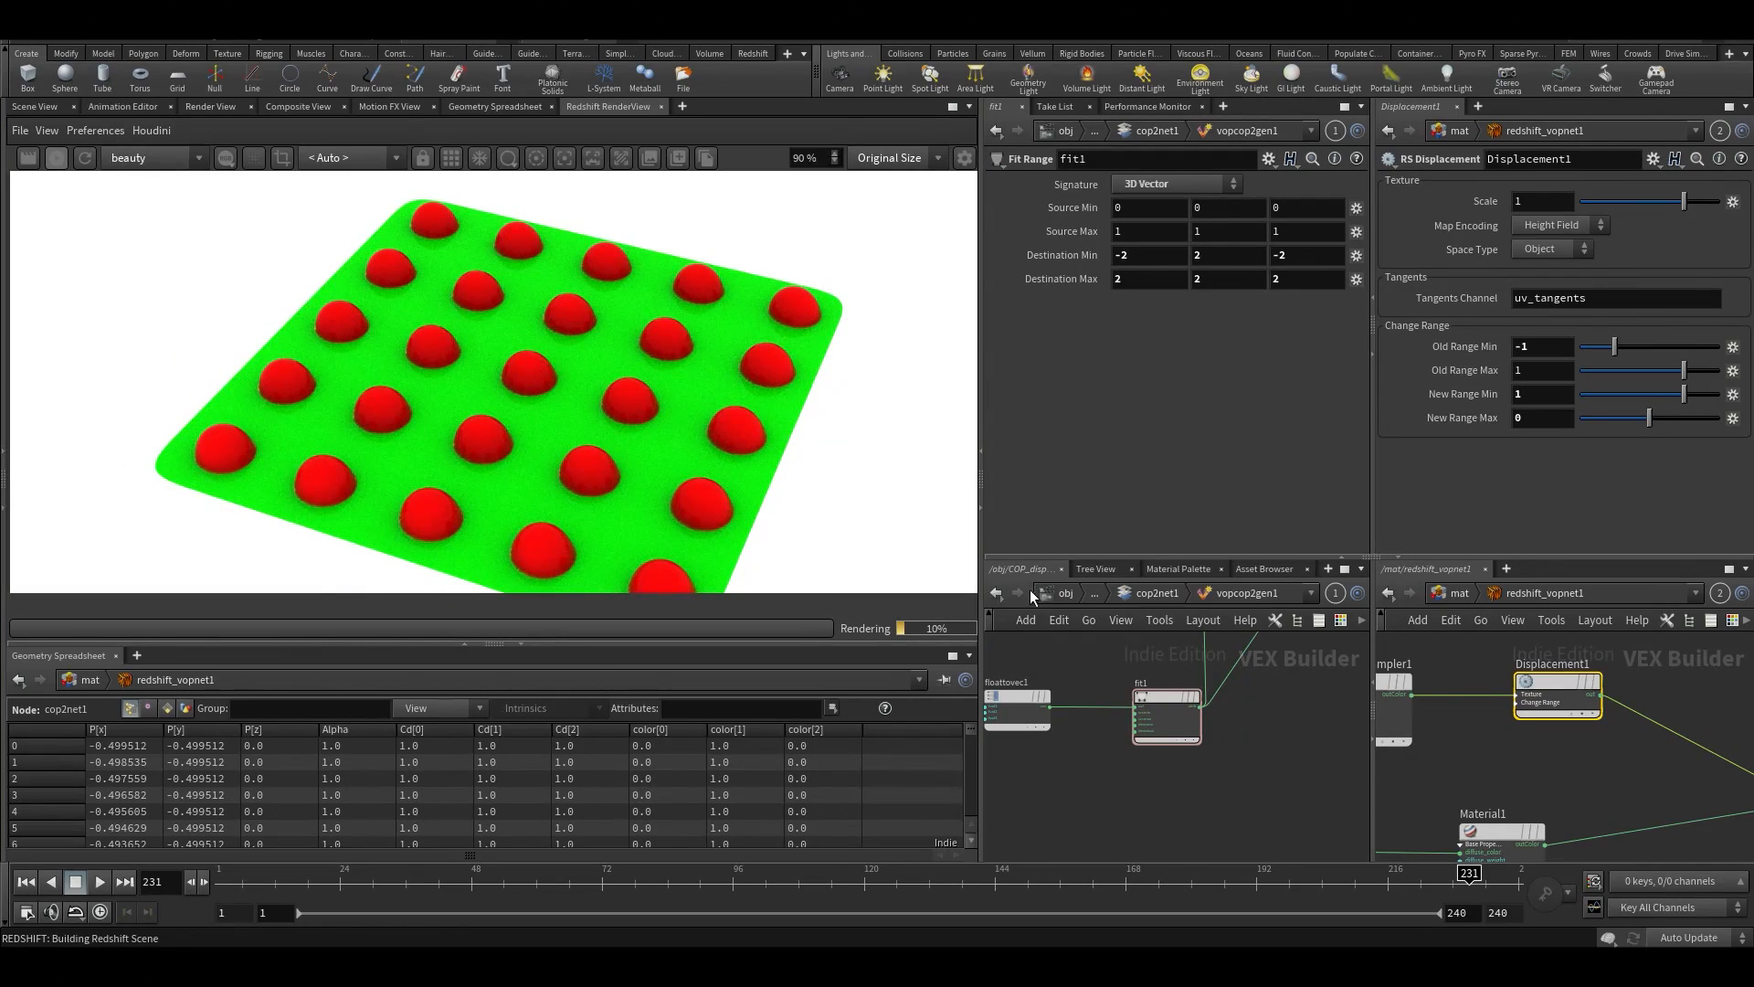
Try a lower Displacement Scale of about 1.06 on the grid1 object
{"action": "left_click", "coordinate": [1066, 593]}
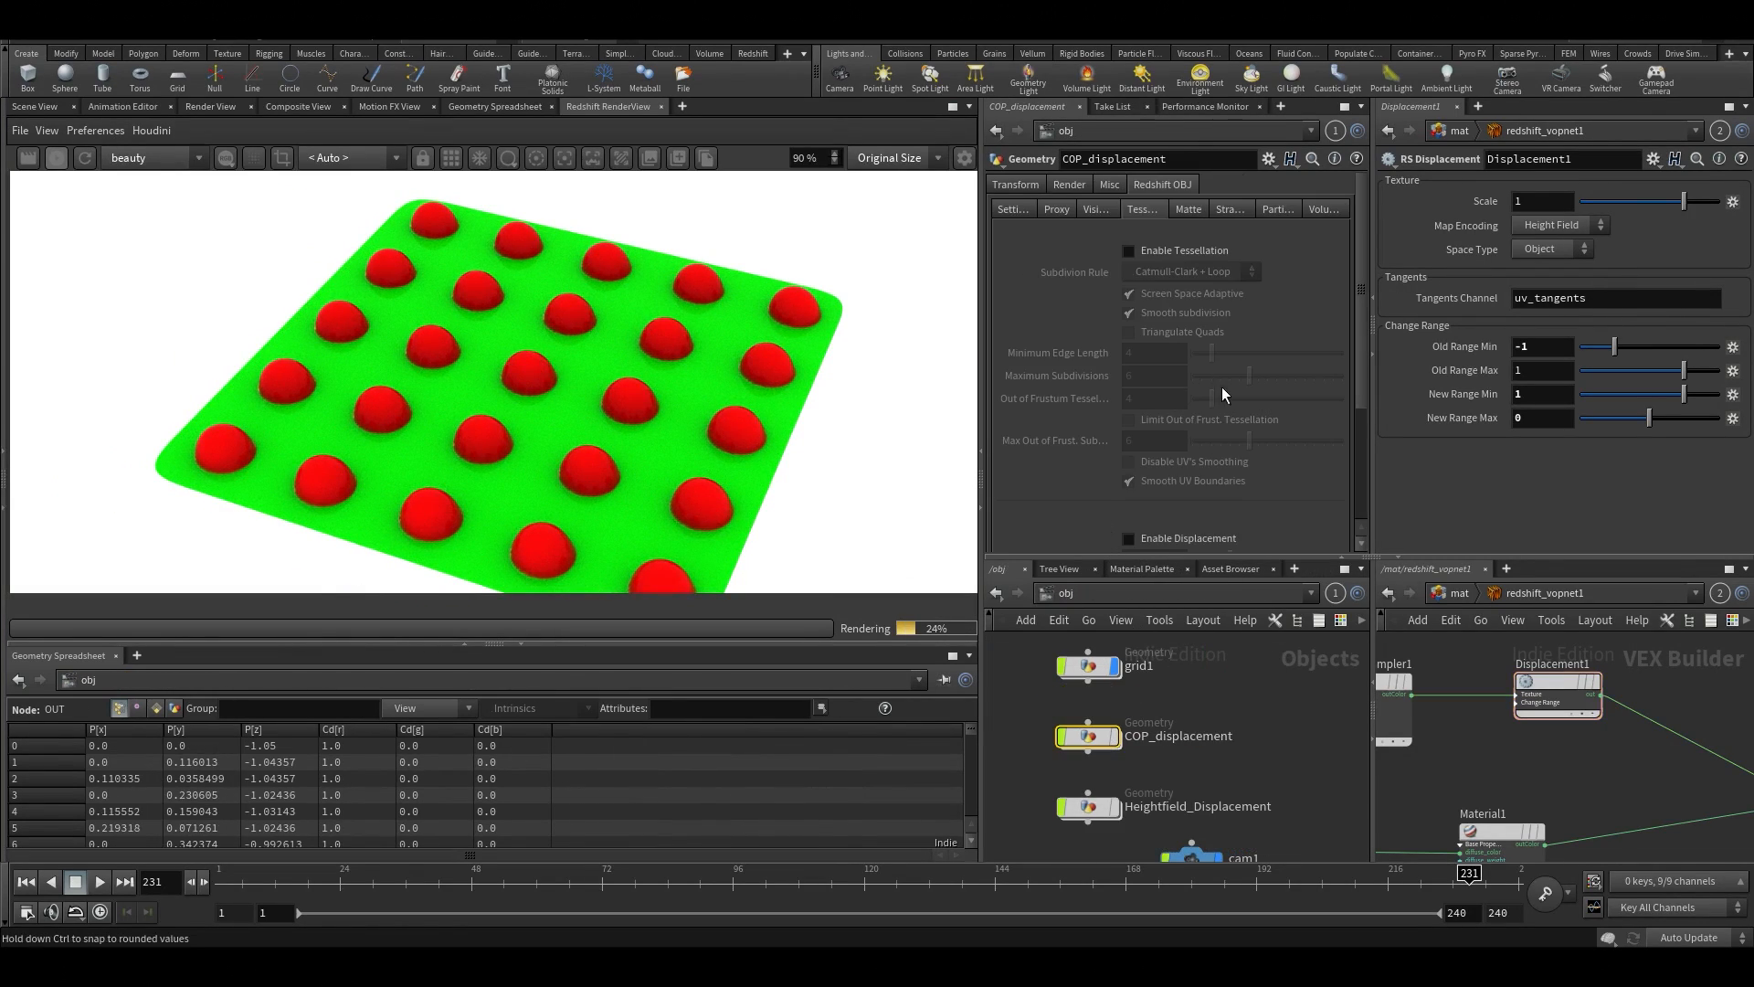
{"action": "scroll", "coordinate": [1222, 393], "scroll_direction": "down", "scroll_amount": 3}
{"action": "left_click", "coordinate": [1098, 663]}
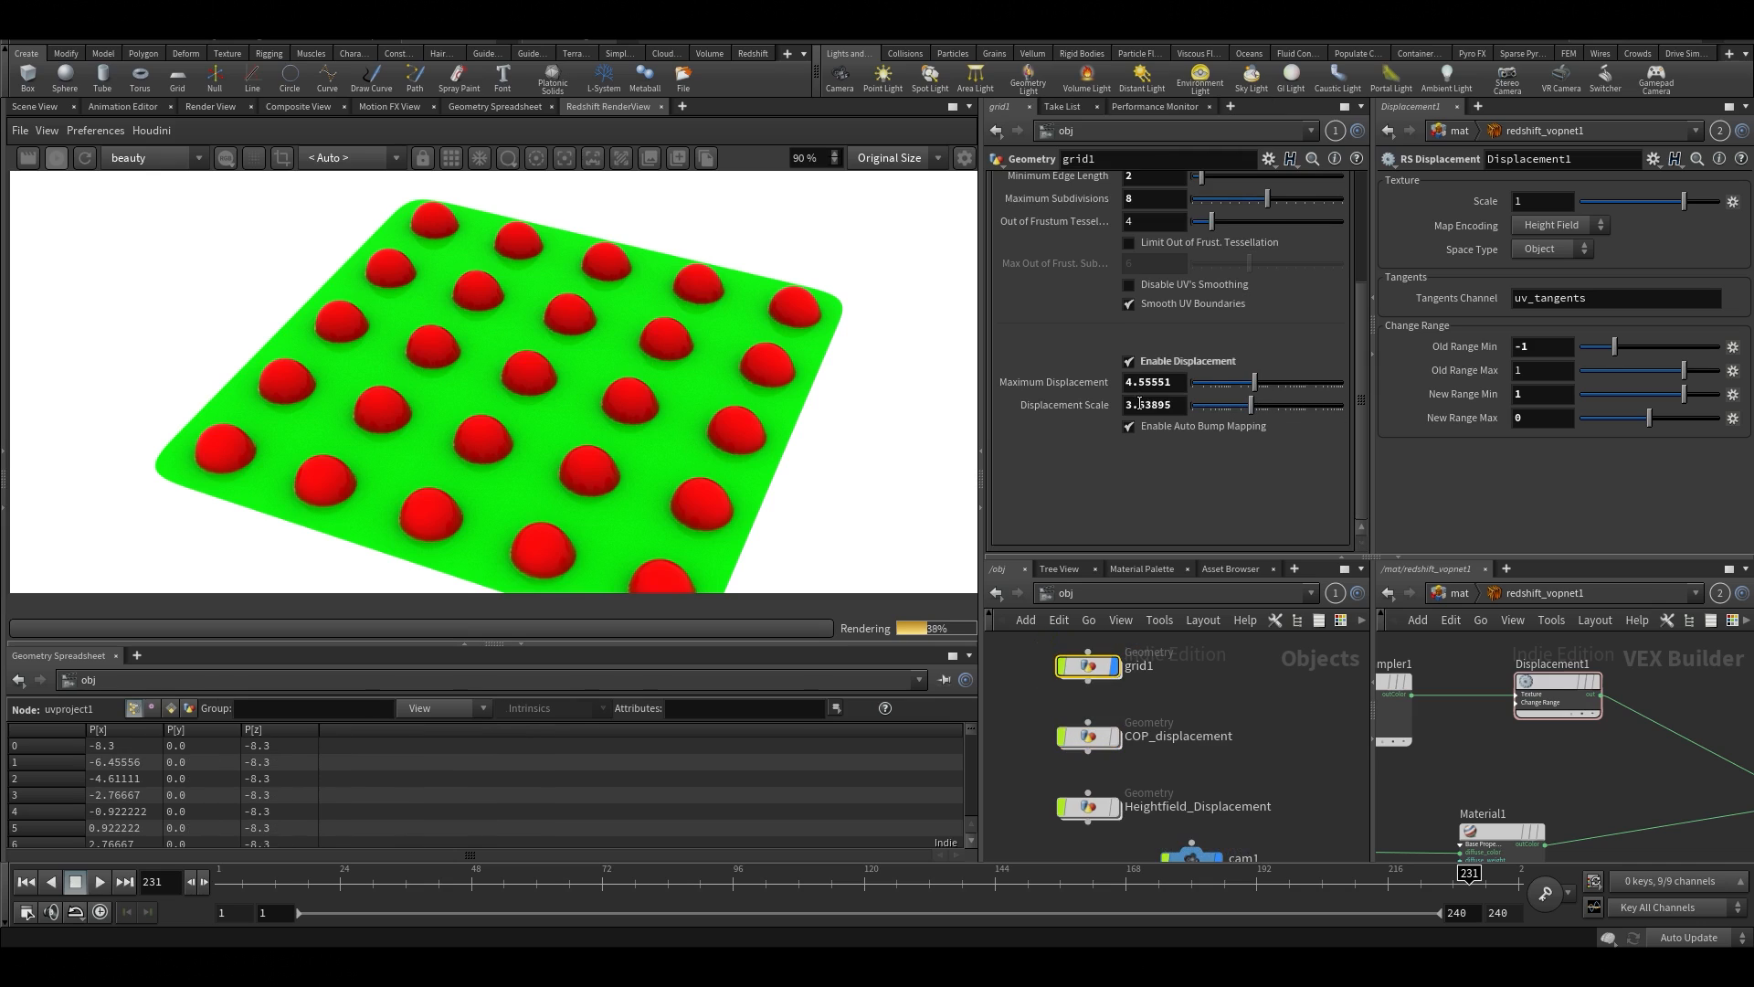
{"action": "left_click_drag", "start_coordinate": [1253, 404], "coordinate": [1213, 419]}
{"action": "scroll", "coordinate": [660, 409], "scroll_direction": "down", "scroll_amount": 3}
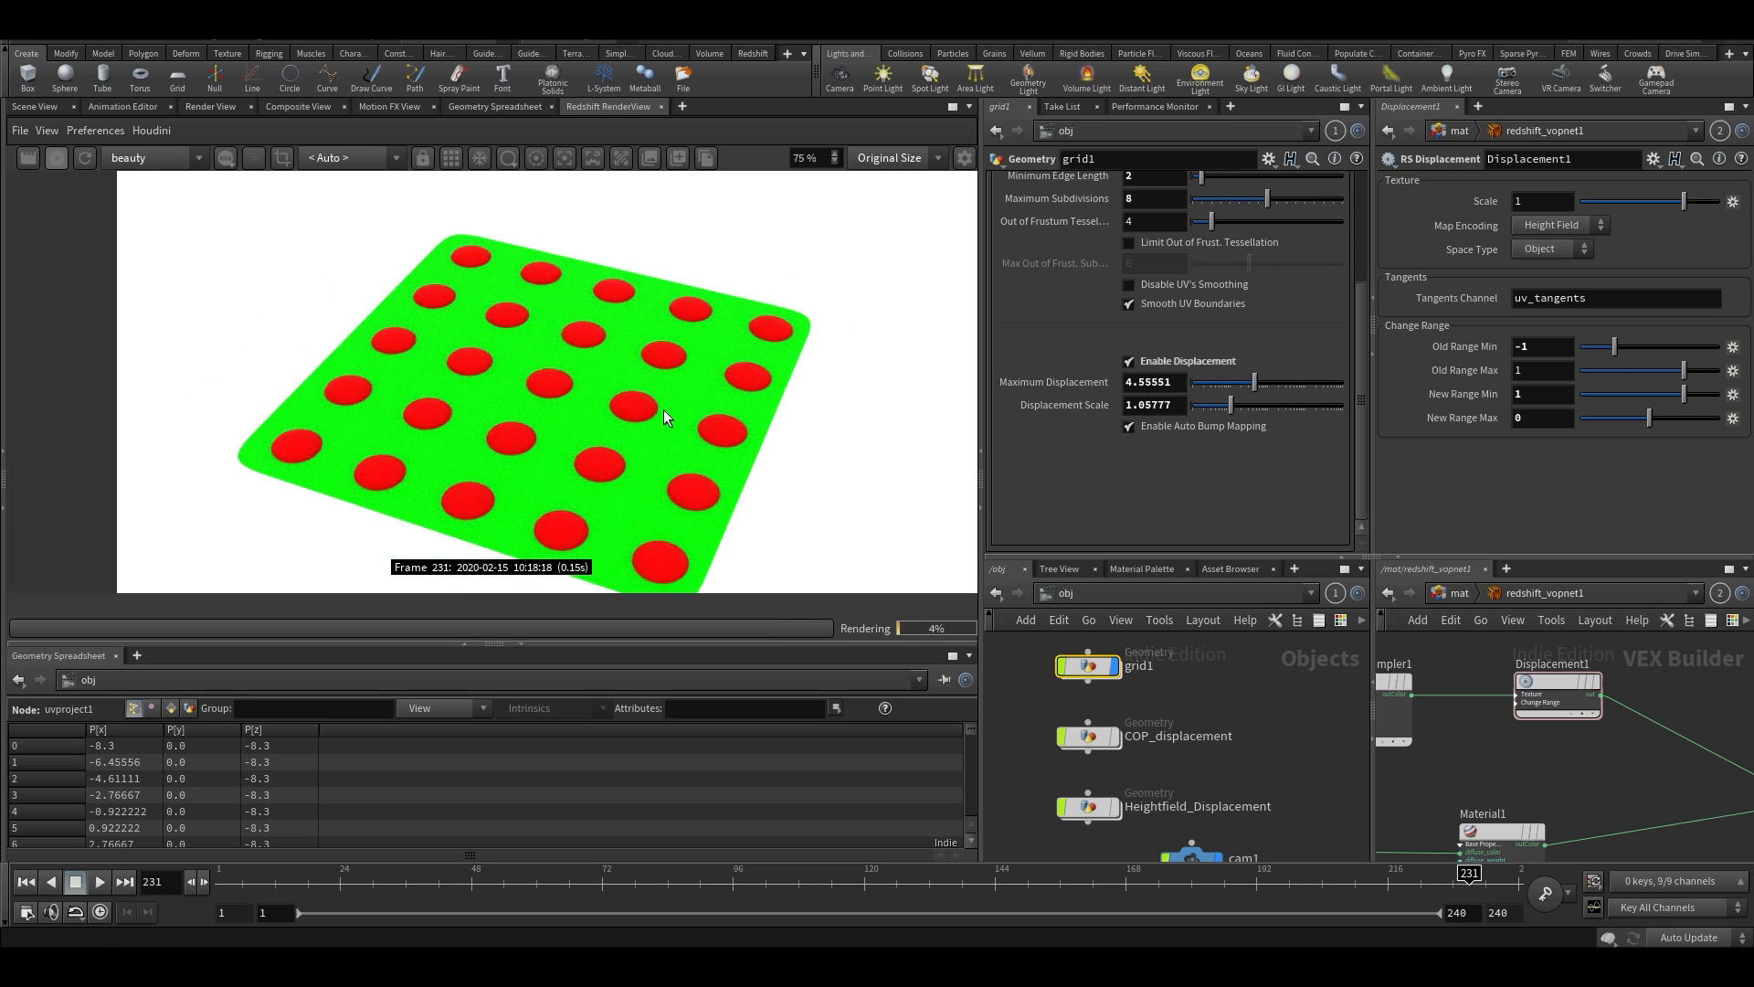
{"action": "middle_click_drag", "start_coordinate": [664, 410], "coordinate": [607, 340]}
Raise grid1's Displacement Scale to about 3.85 and check the bumps in the render
{"action": "left_click_drag", "start_coordinate": [1218, 410], "coordinate": [1252, 408]}
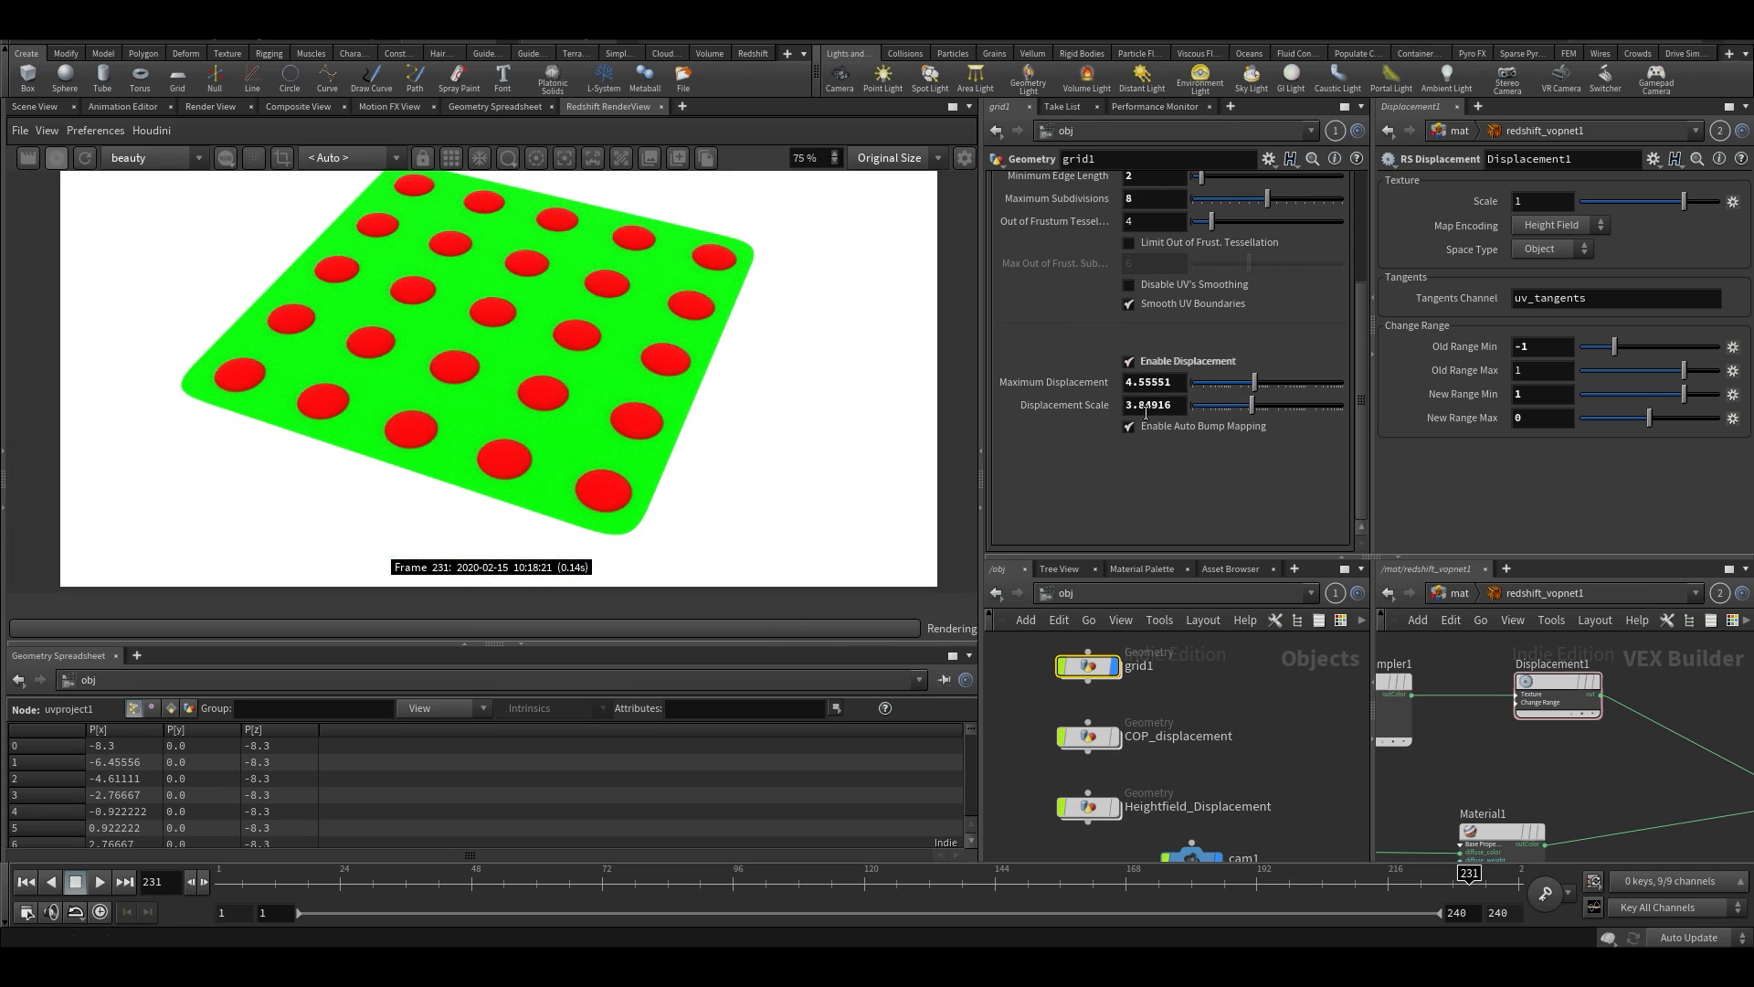
{"action": "middle_click_drag", "start_coordinate": [558, 367], "coordinate": [574, 383]}
{"action": "scroll", "coordinate": [517, 398], "scroll_direction": "up", "scroll_amount": 3}
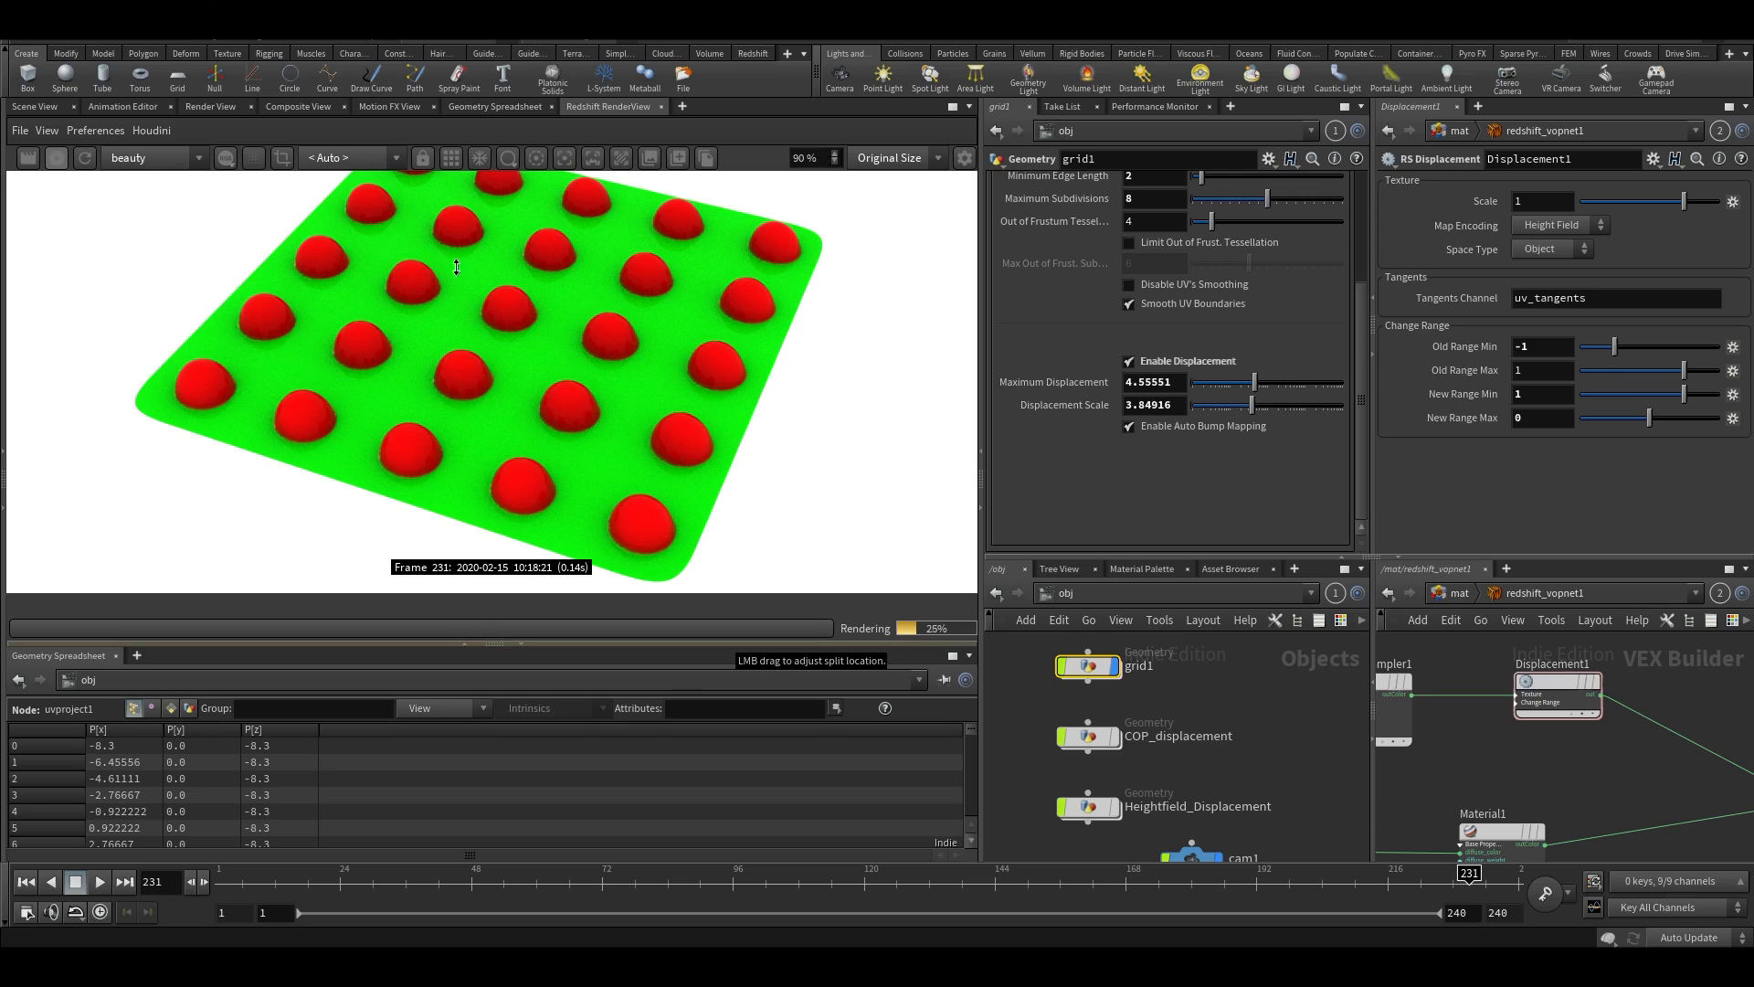
{"action": "scroll", "coordinate": [508, 363], "scroll_direction": "down", "scroll_amount": 2}
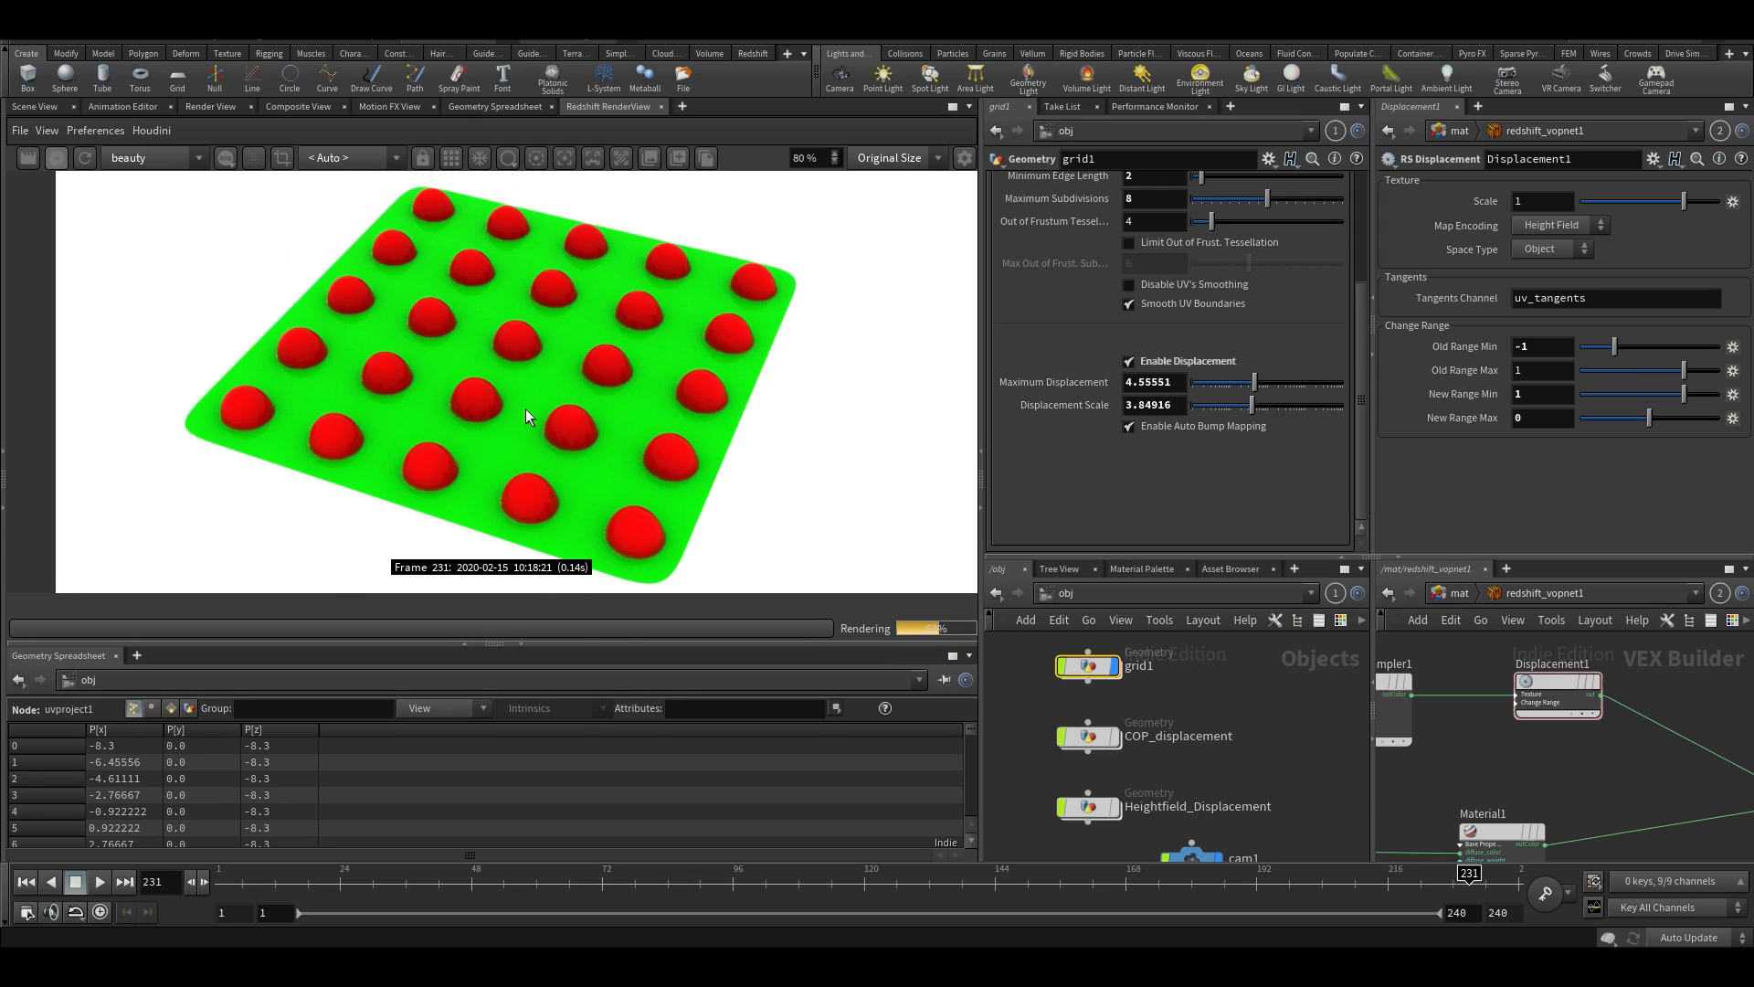
Reopen the vopcop2gen1 network inside cop2net1 and examine the primuv1 node's Signature and Attribute settings alongside the render
{"action": "double_click", "coordinate": [1088, 738]}
{"action": "double_click", "coordinate": [1055, 781]}
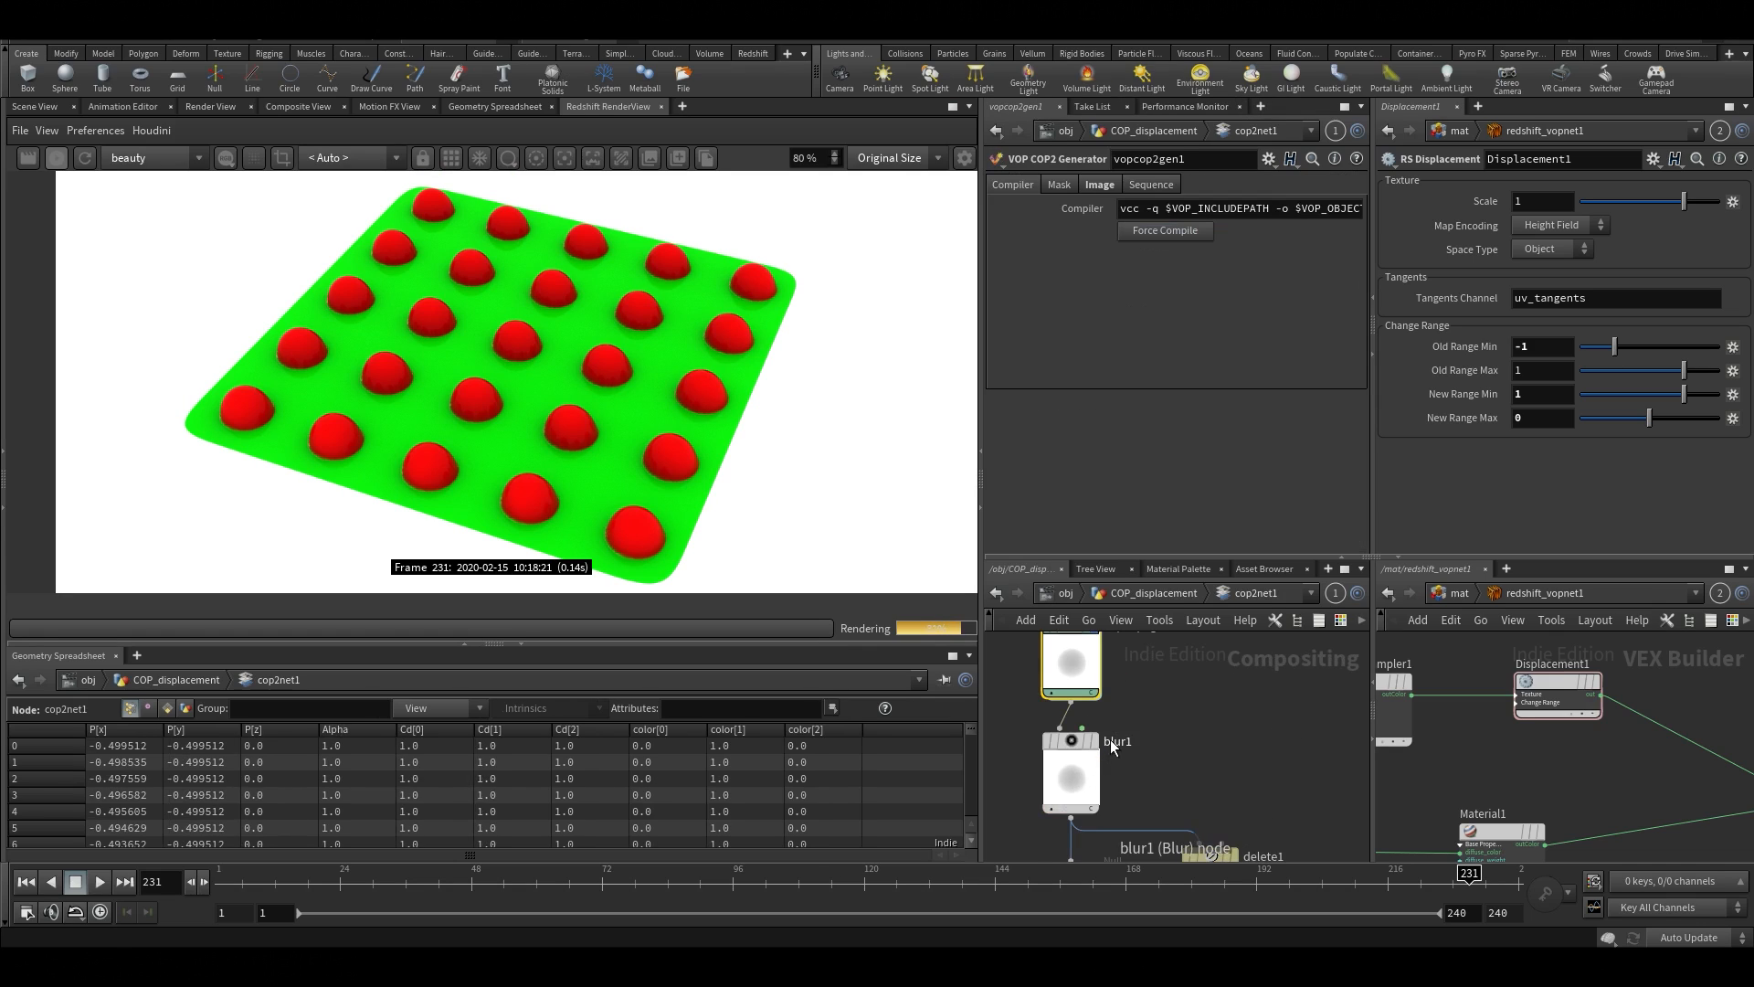
{"action": "double_click", "coordinate": [1085, 714]}
{"action": "mouse_move", "coordinate": [1116, 685]}
{"action": "middle_mouse_down"}
{"action": "mouse_move", "coordinate": [1112, 907]}
{"action": "mouse_move", "coordinate": [1127, 834]}
{"action": "middle_mouse_up"}
{"action": "mouse_move", "coordinate": [1218, 740]}
{"action": "middle_mouse_down"}
{"action": "mouse_move", "coordinate": [1002, 709]}
{"action": "mouse_move", "coordinate": [952, 730]}
{"action": "middle_mouse_up"}
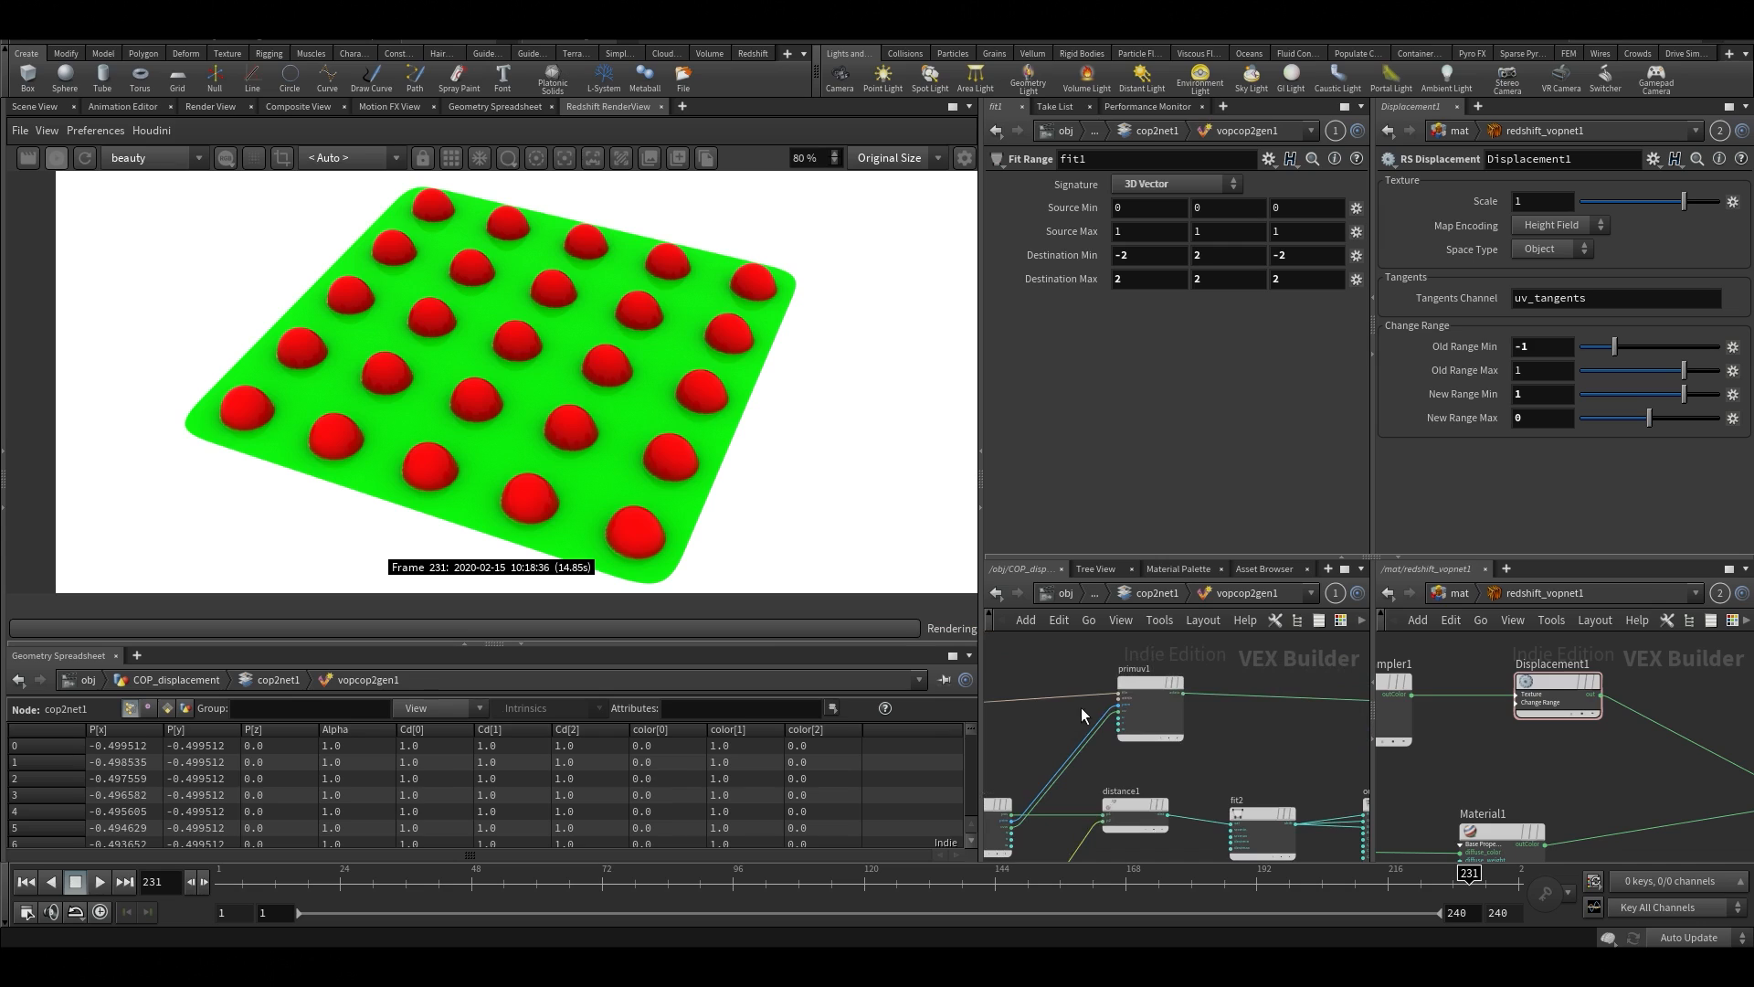
{"action": "left_click", "coordinate": [1133, 685]}
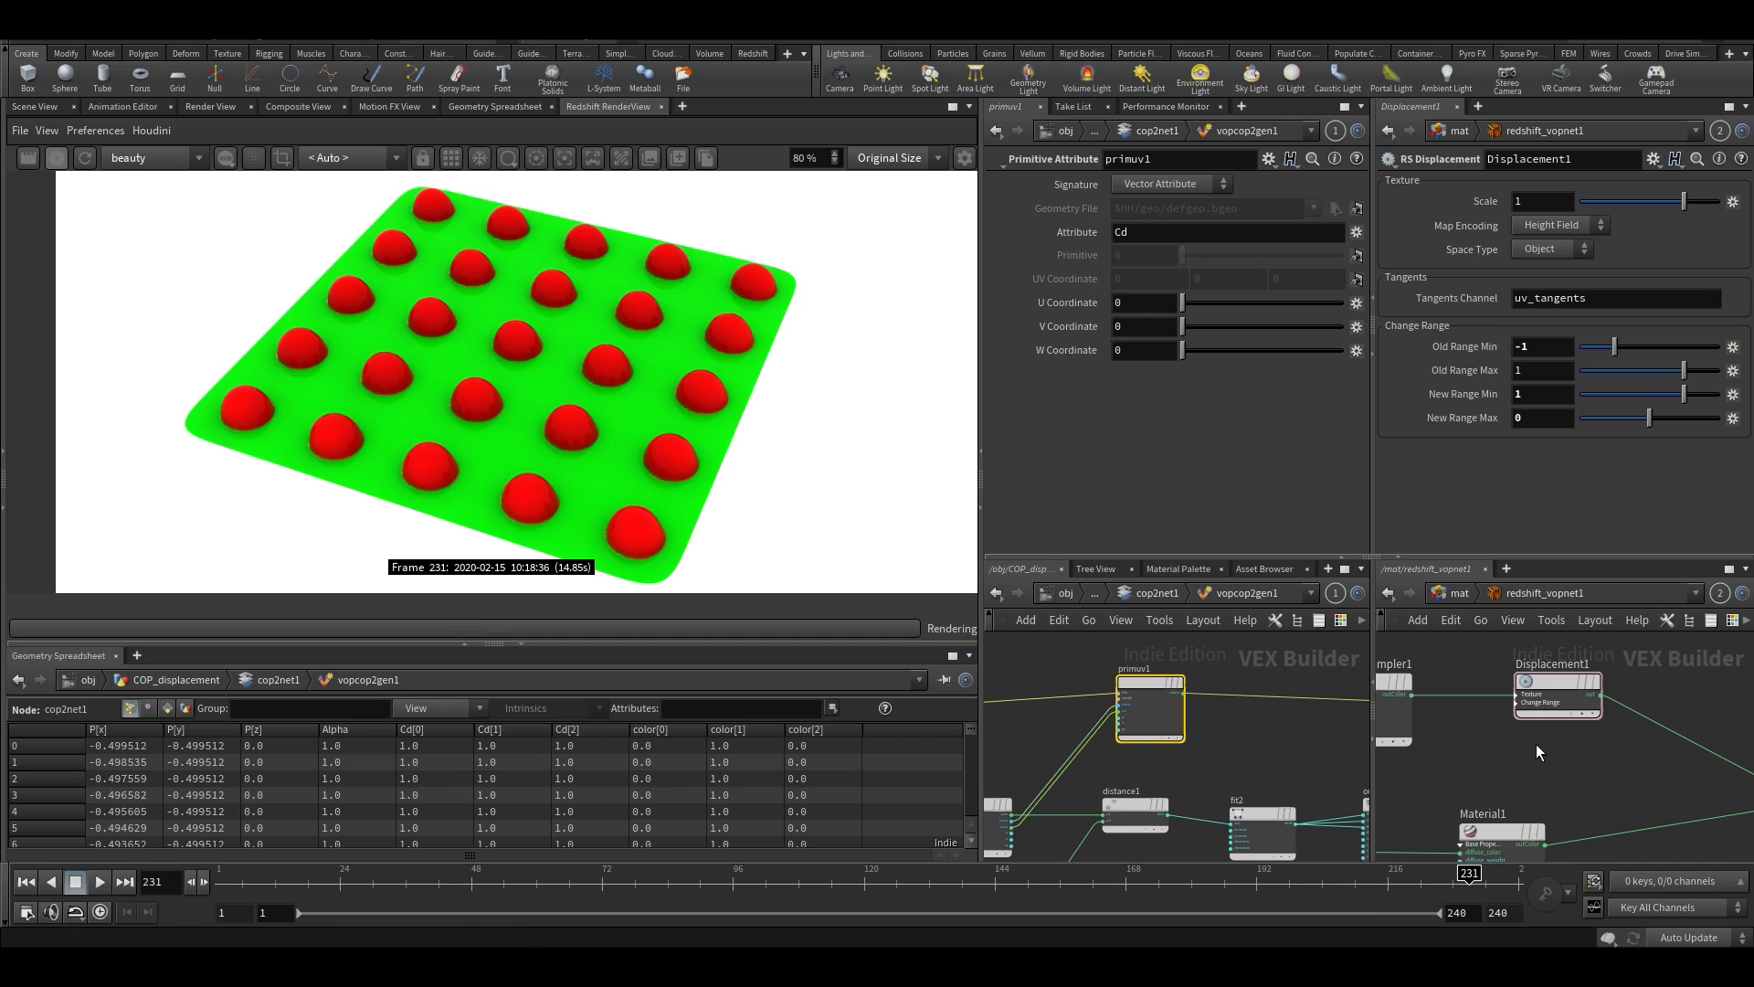
{"action": "left_click", "coordinate": [1169, 184]}
{"action": "scroll", "coordinate": [600, 435], "scroll_direction": "up", "scroll_amount": 1}
{"action": "scroll", "coordinate": [611, 411], "scroll_direction": "down", "scroll_amount": 1}
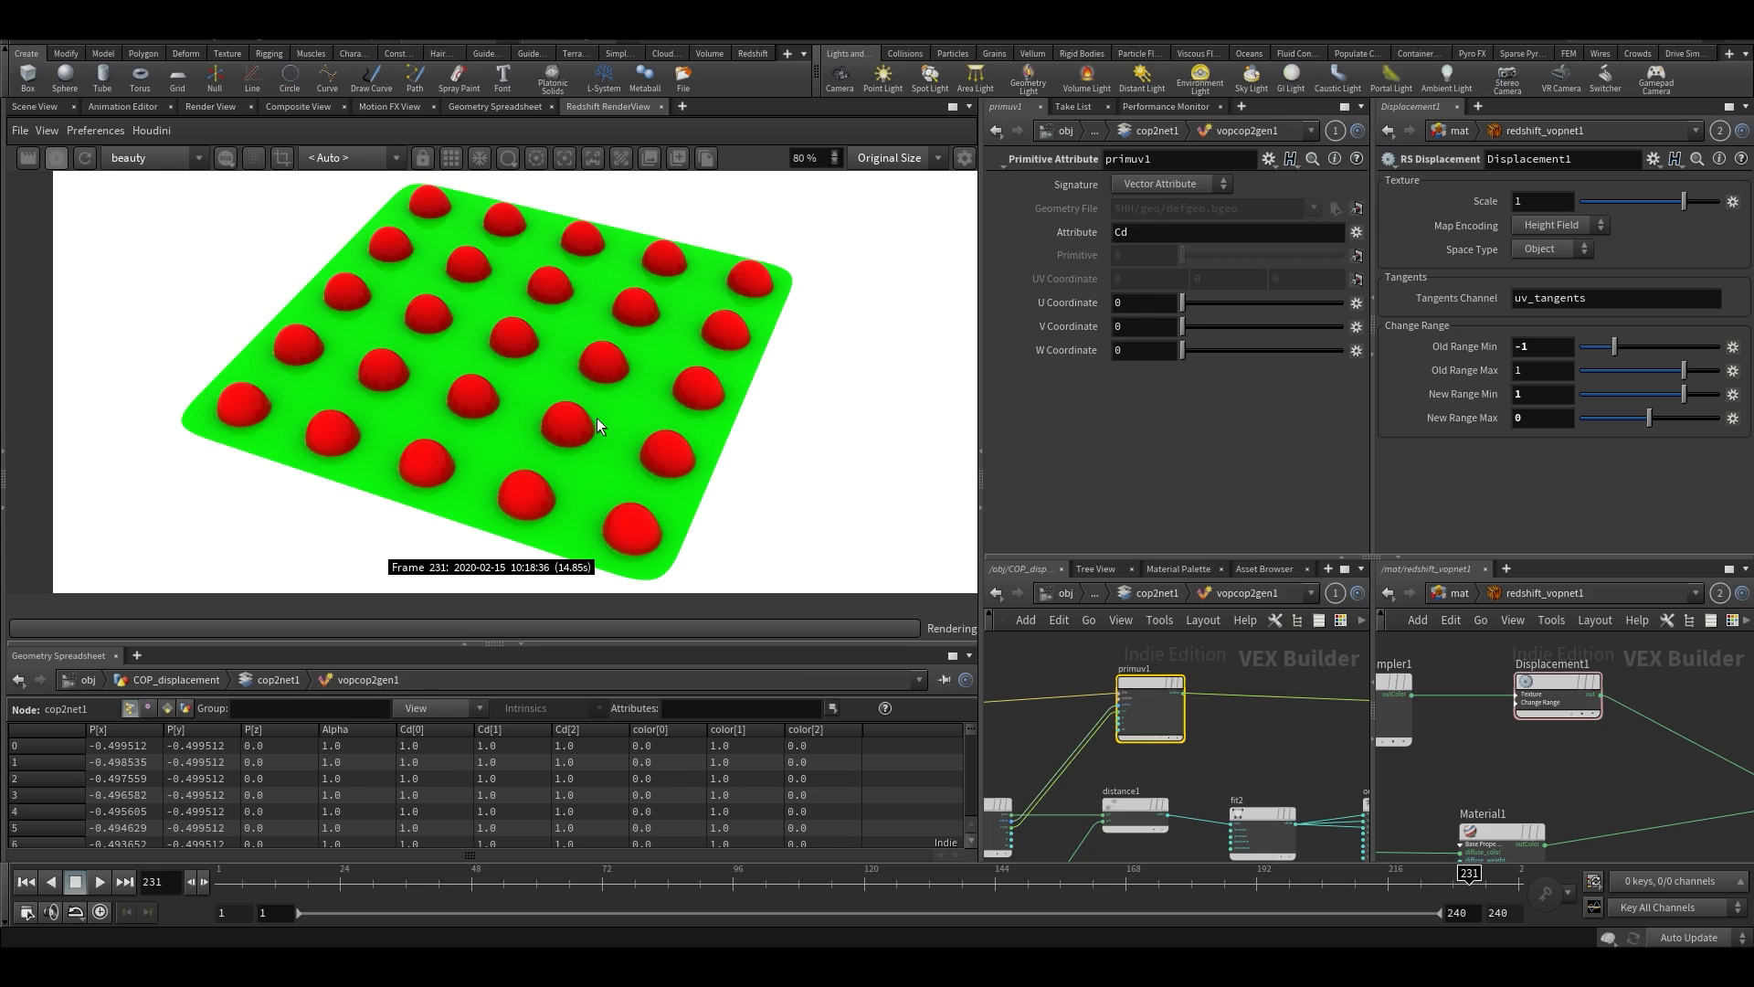
{"action": "scroll", "coordinate": [584, 438], "scroll_direction": "down", "scroll_amount": 1}
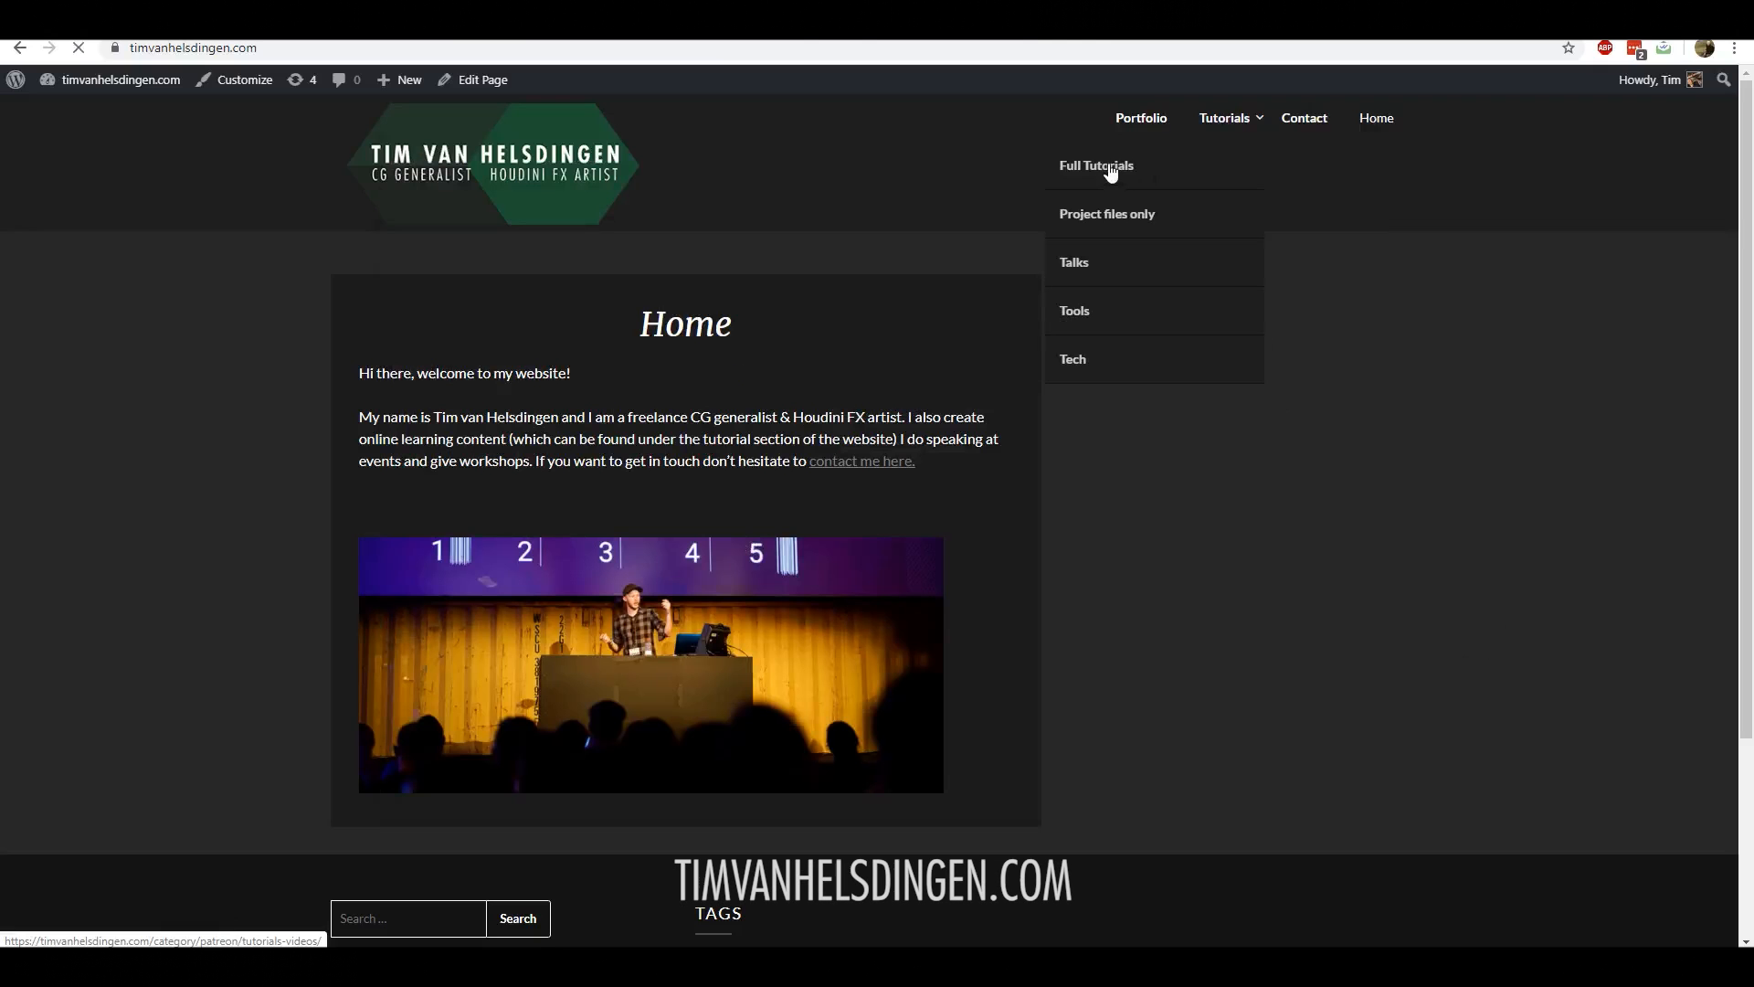
Switch to the web browser, open the Jeep Driving Through Mud tutorial from the Full Tutorials category and look through its parts
{"action": "left_click", "coordinate": [1110, 170]}
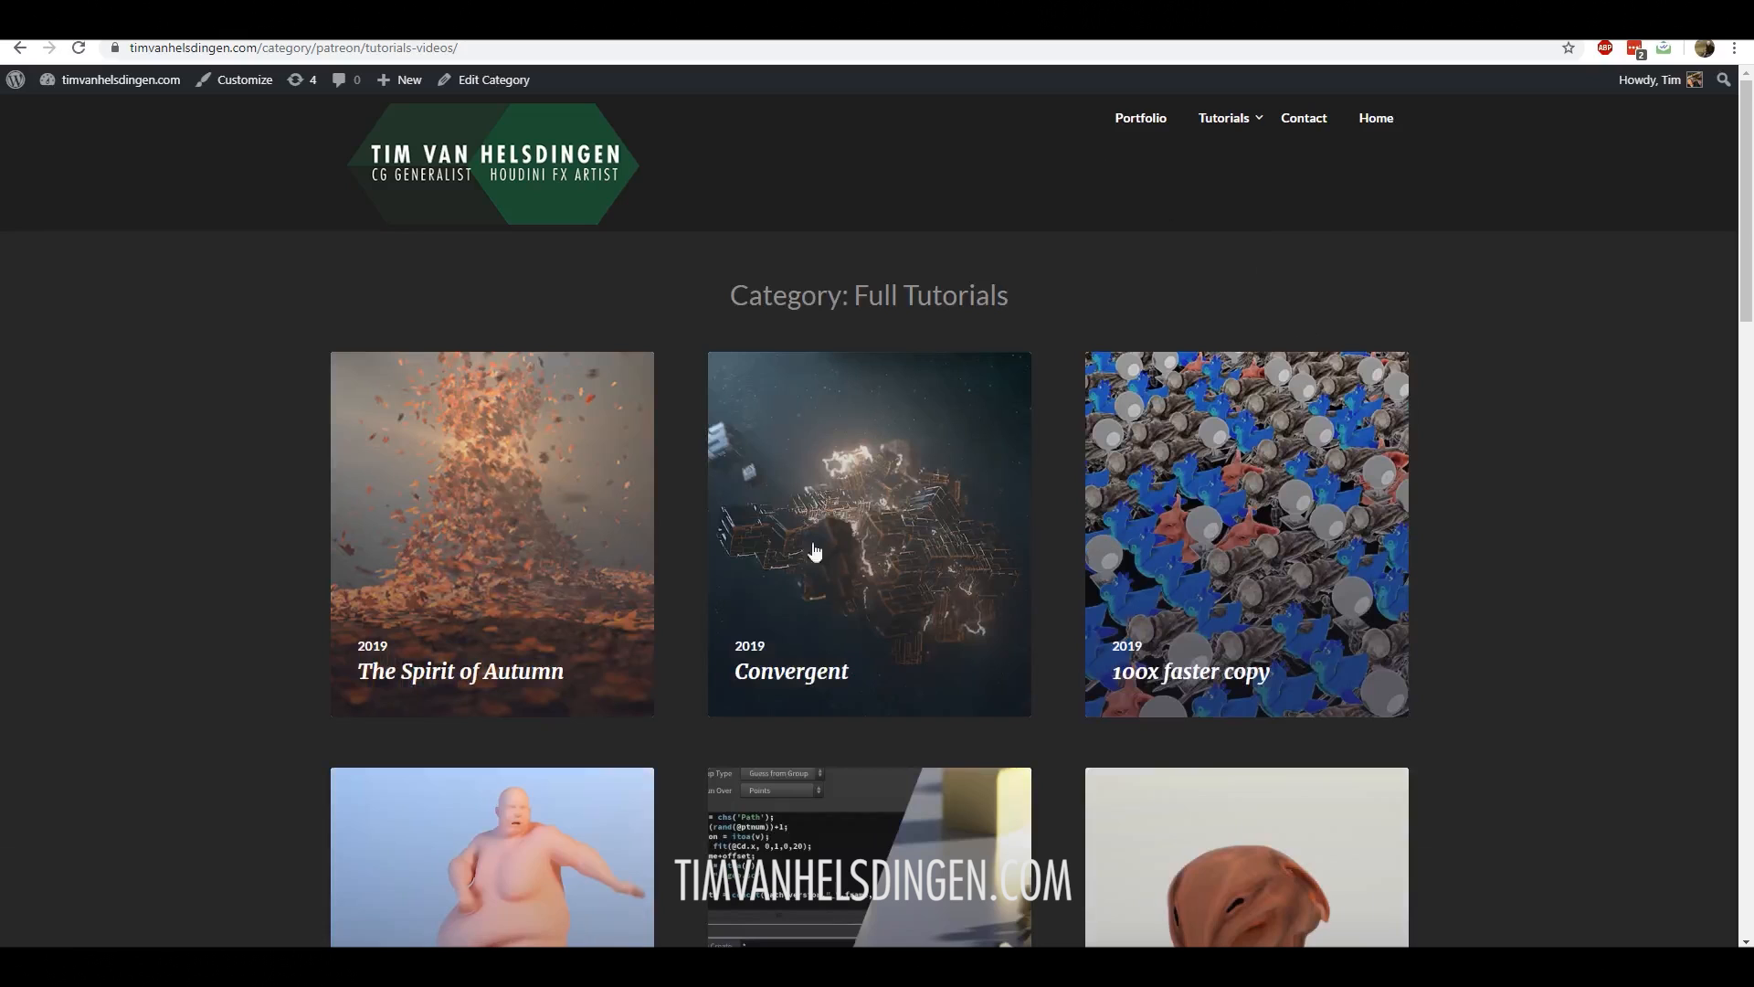
{"action": "scroll", "coordinate": [650, 509], "scroll_direction": "down", "scroll_amount": 9}
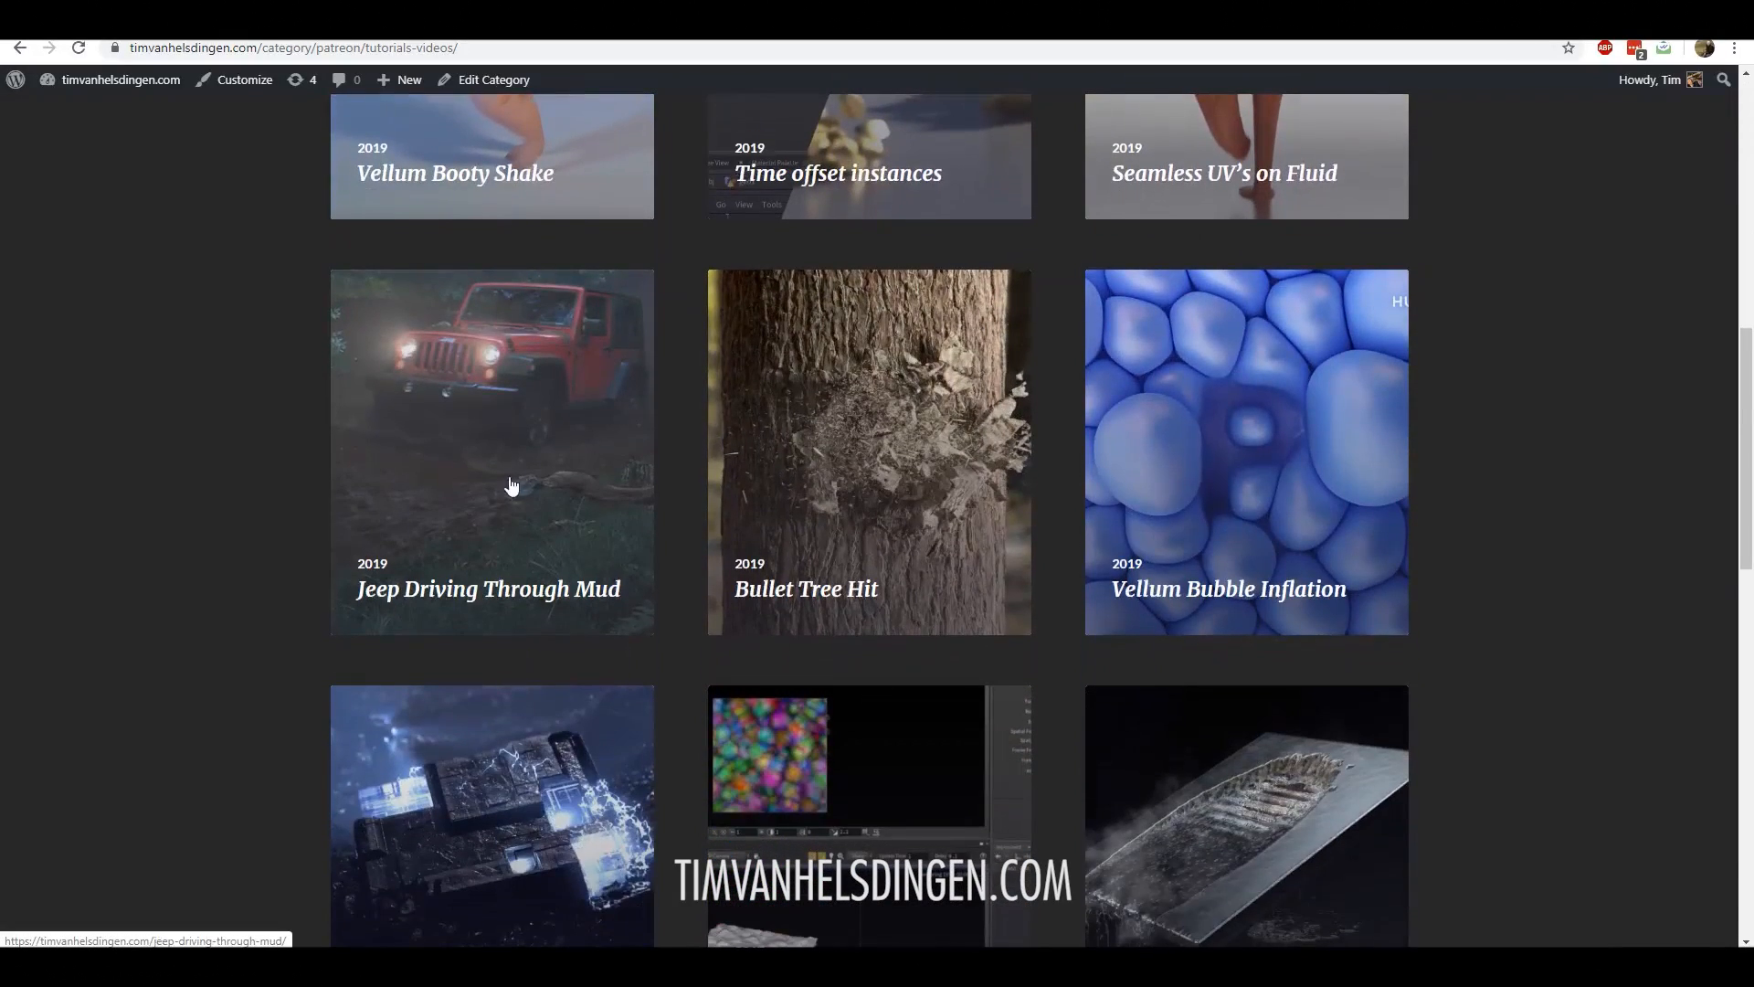
{"action": "left_click", "coordinate": [550, 389]}
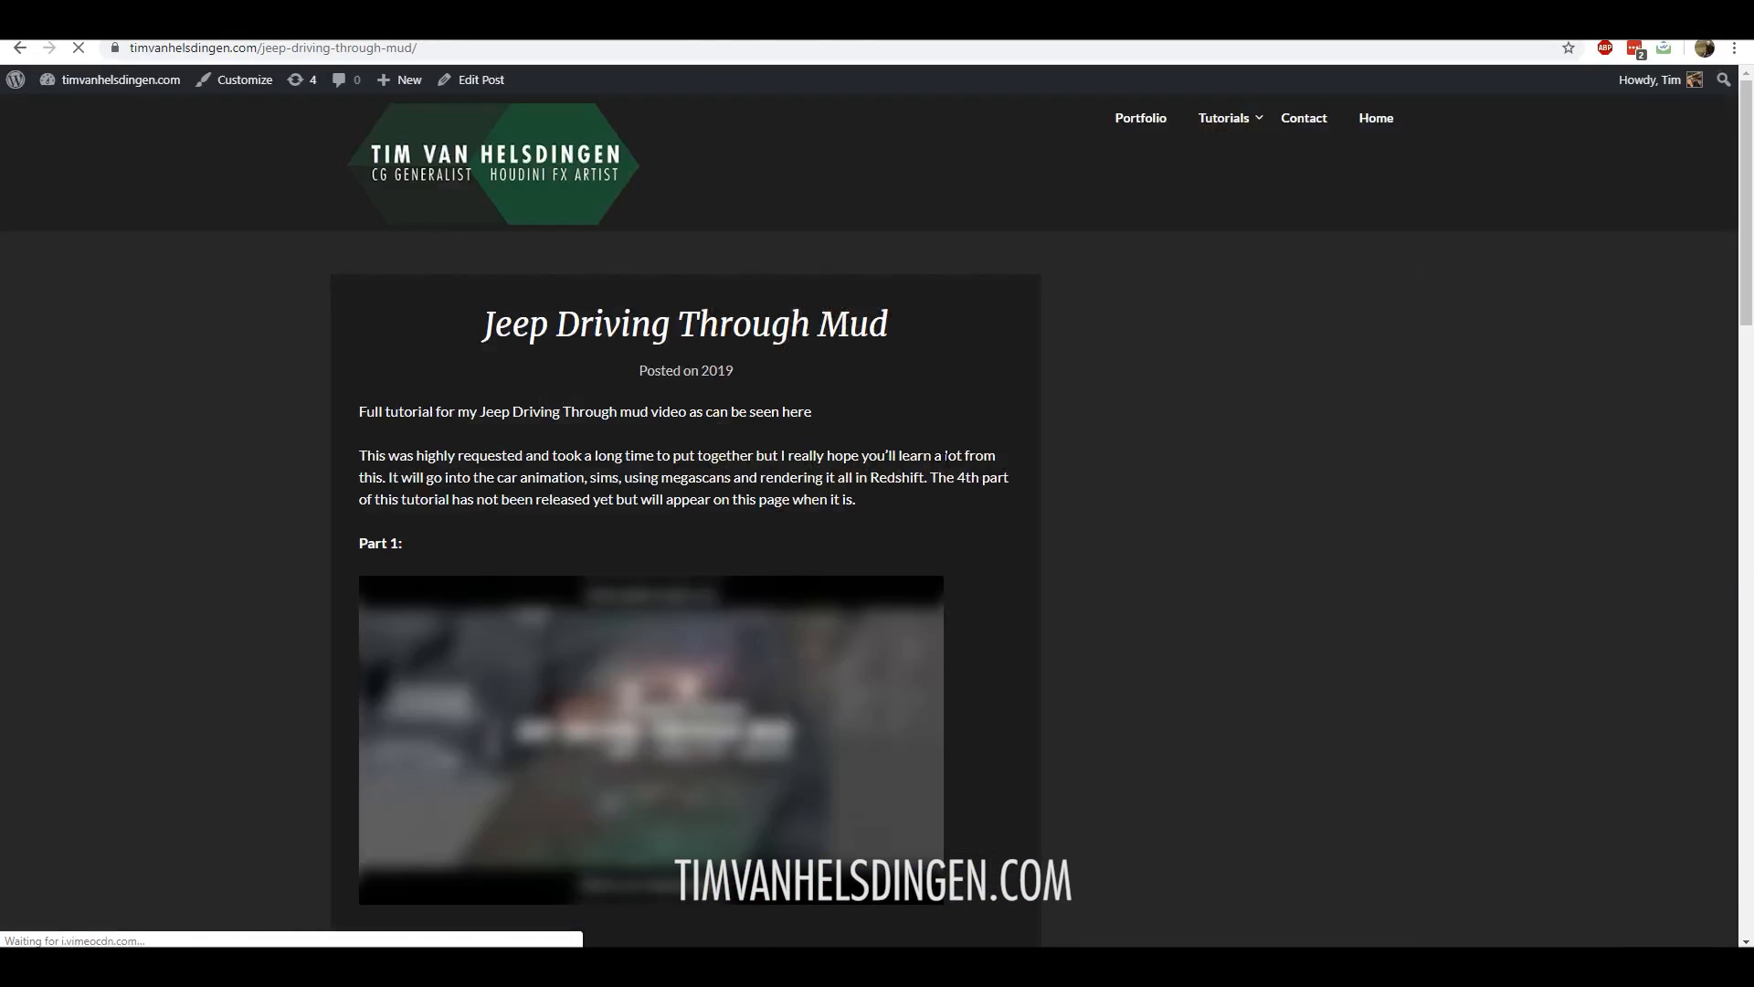
{"action": "scroll", "coordinate": [1005, 475], "scroll_direction": "down", "scroll_amount": 5}
{"action": "scroll", "coordinate": [1005, 485], "scroll_direction": "down", "scroll_amount": 4}
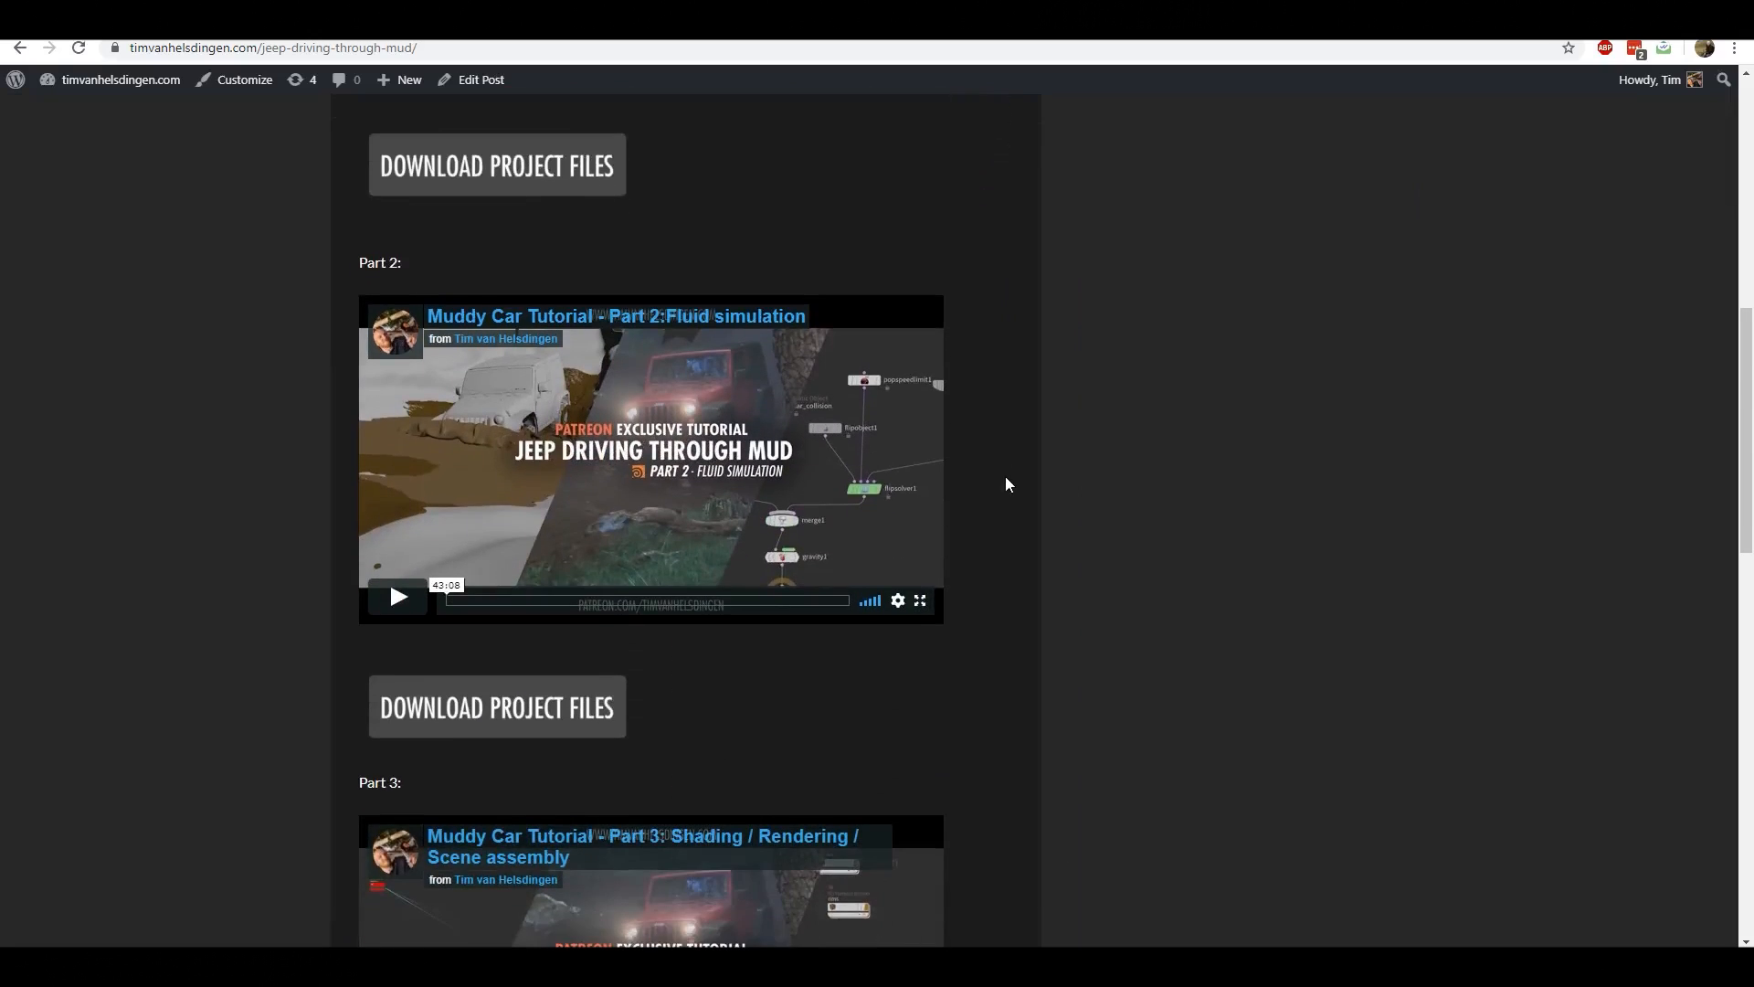
{"action": "scroll", "coordinate": [1006, 481], "scroll_direction": "up", "scroll_amount": 3}
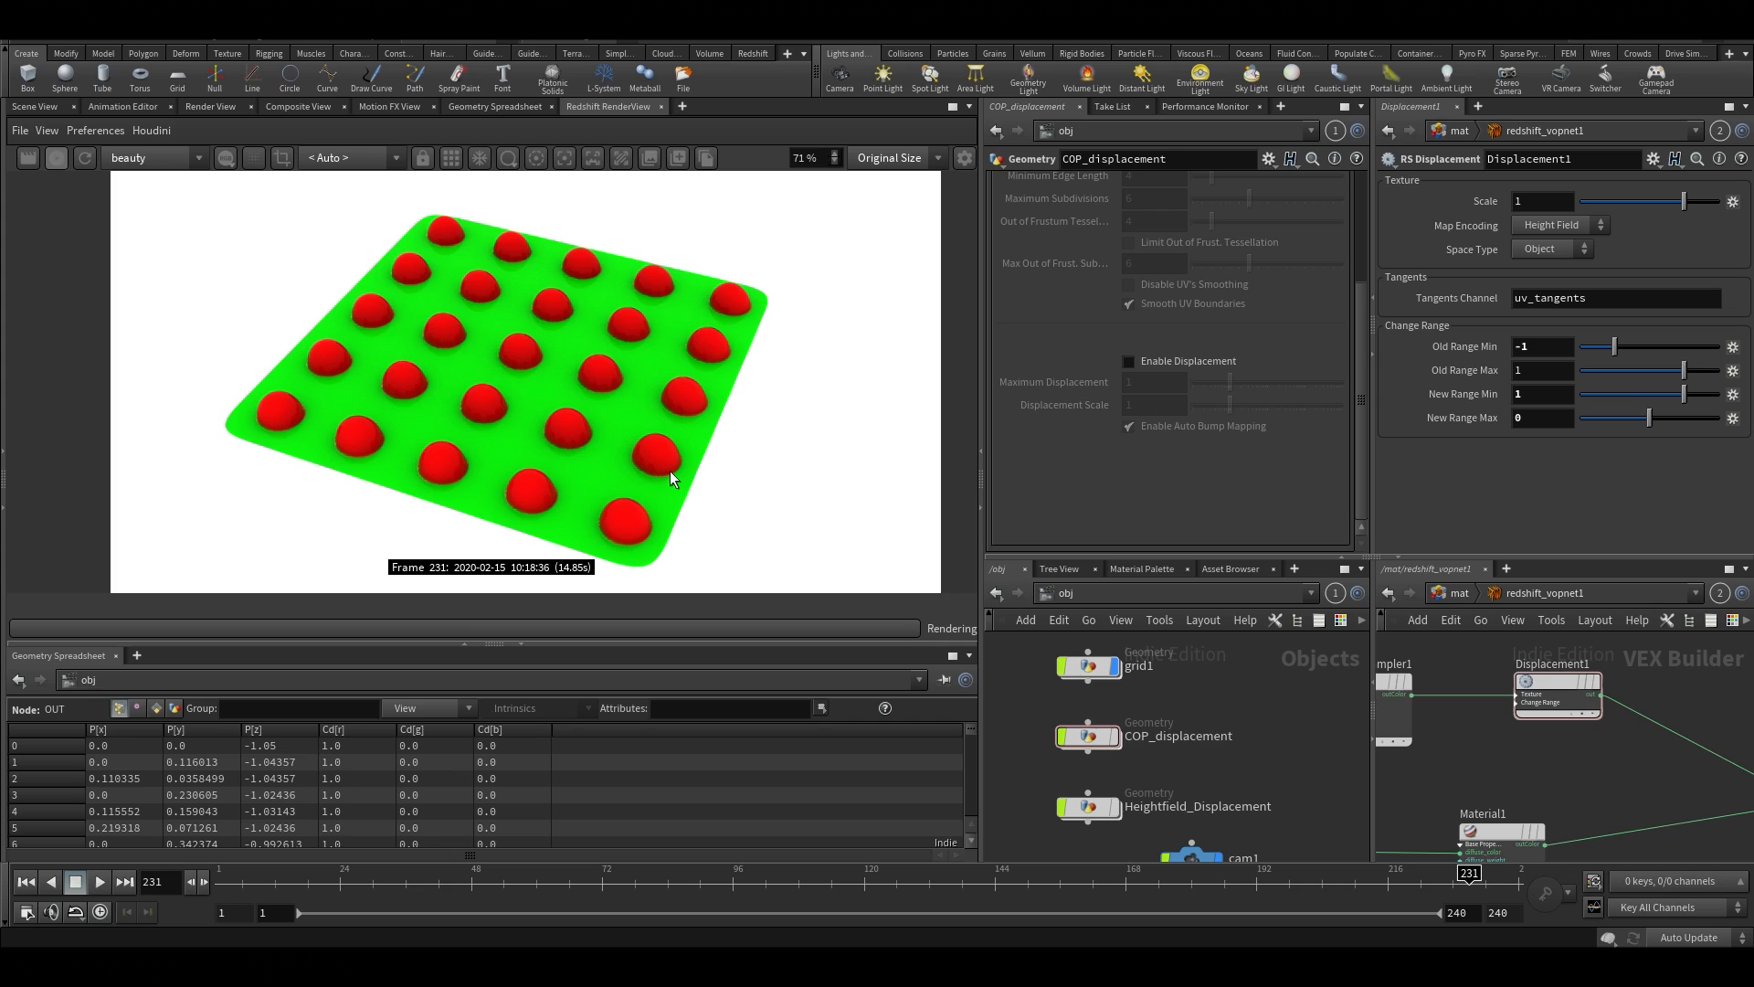